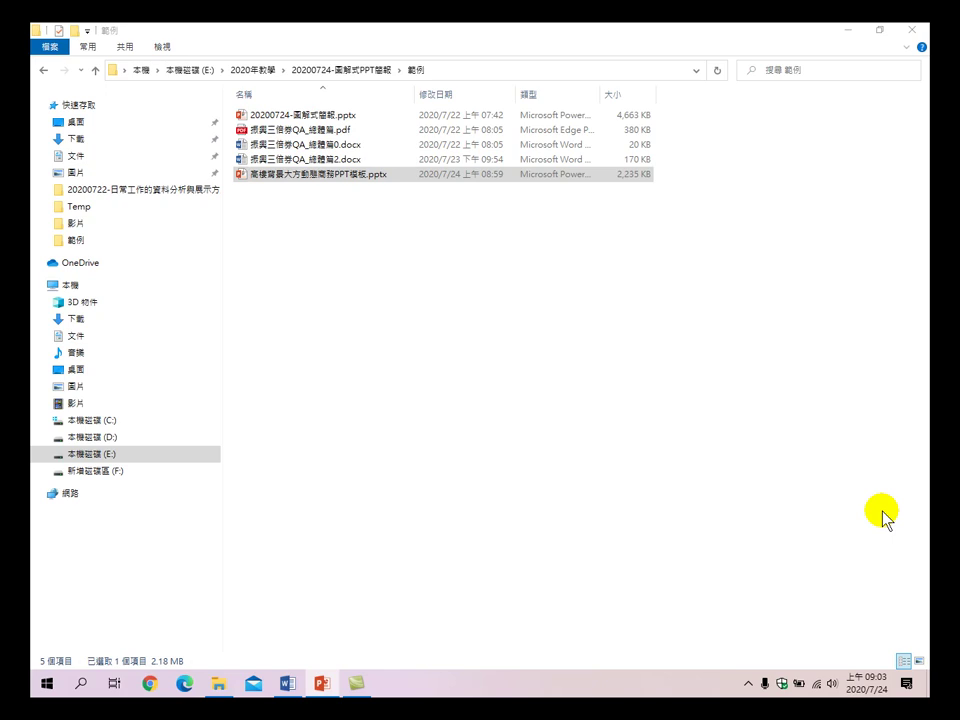
# - Open 振興三倍券QA_總體篇0.docx in Word and narrow its navigation pane
pyautogui.doubleClick(316, 157)
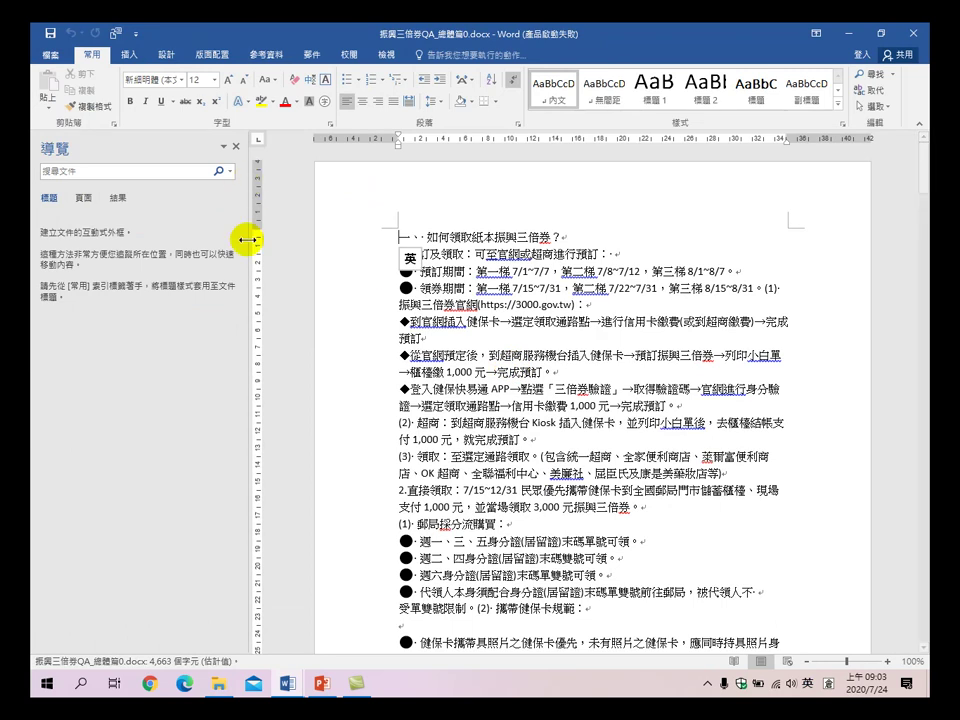
pyautogui.moveTo(248, 246); pyautogui.dragTo(171, 248)
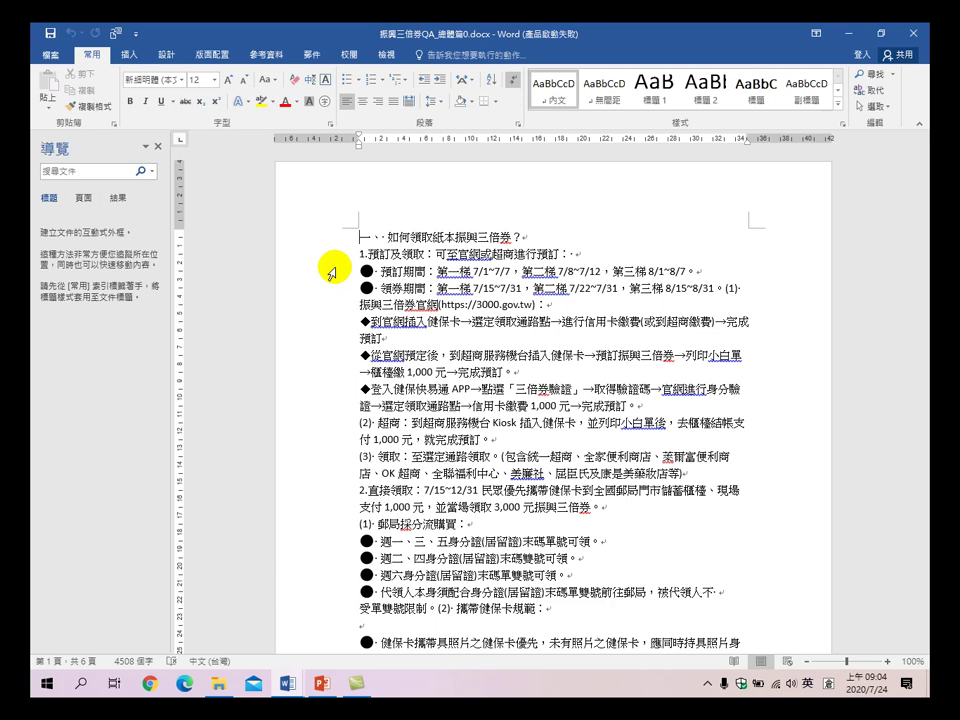
# - Close 總體篇0 and scroll 總體篇2 from its cover past the contents to section 壹
pyautogui.click(916, 33)
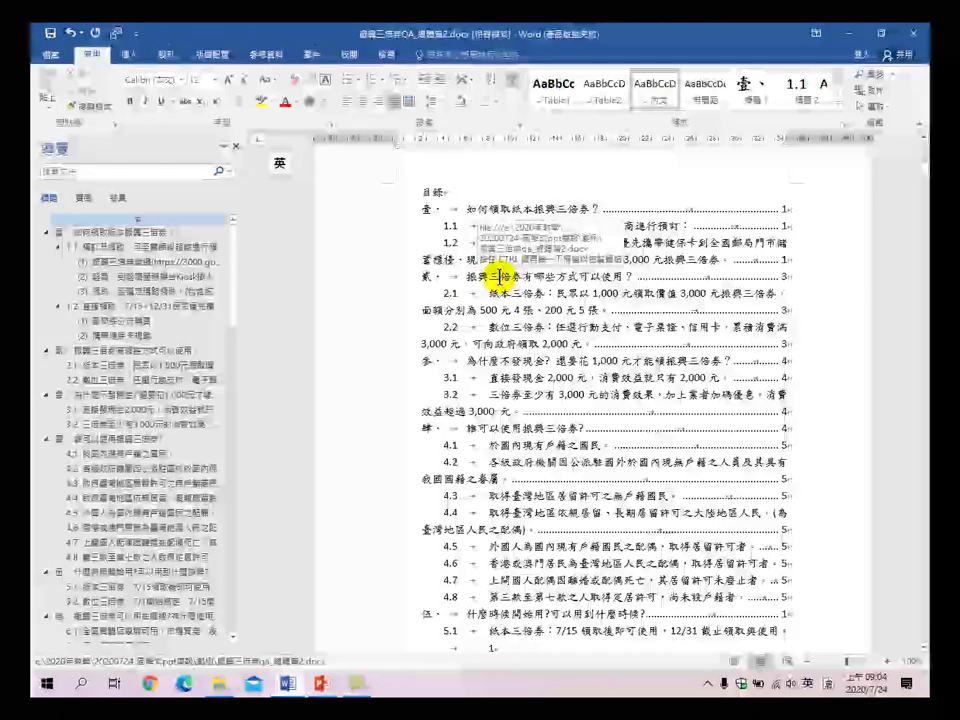
pyautogui.scroll(8, 518, 280)
pyautogui.scroll(5, 518, 285)
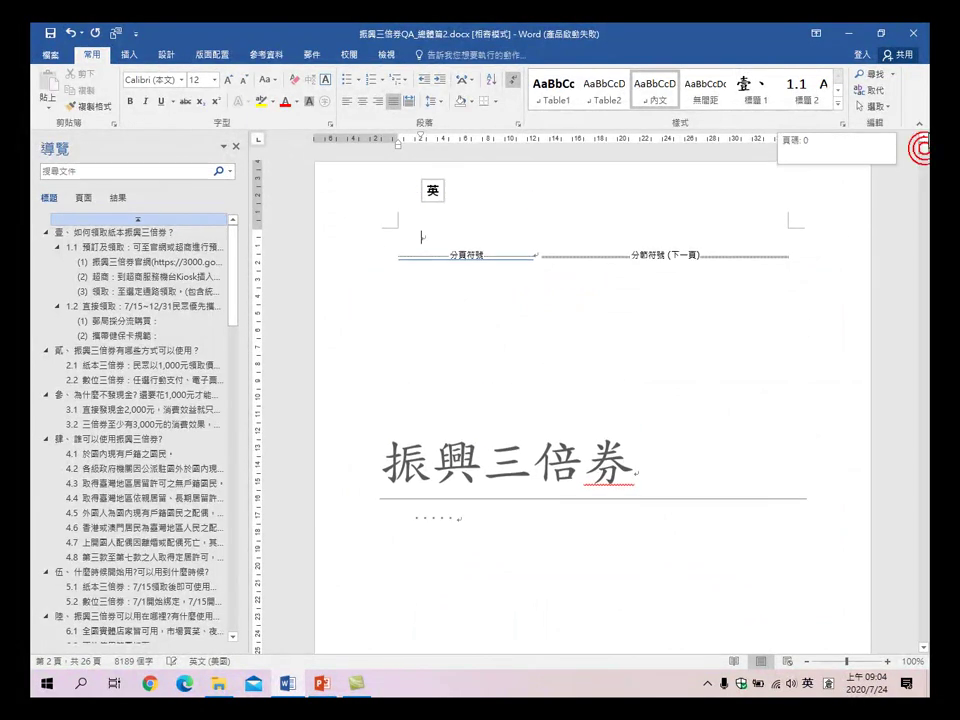
pyautogui.scroll(-3, 606, 339)
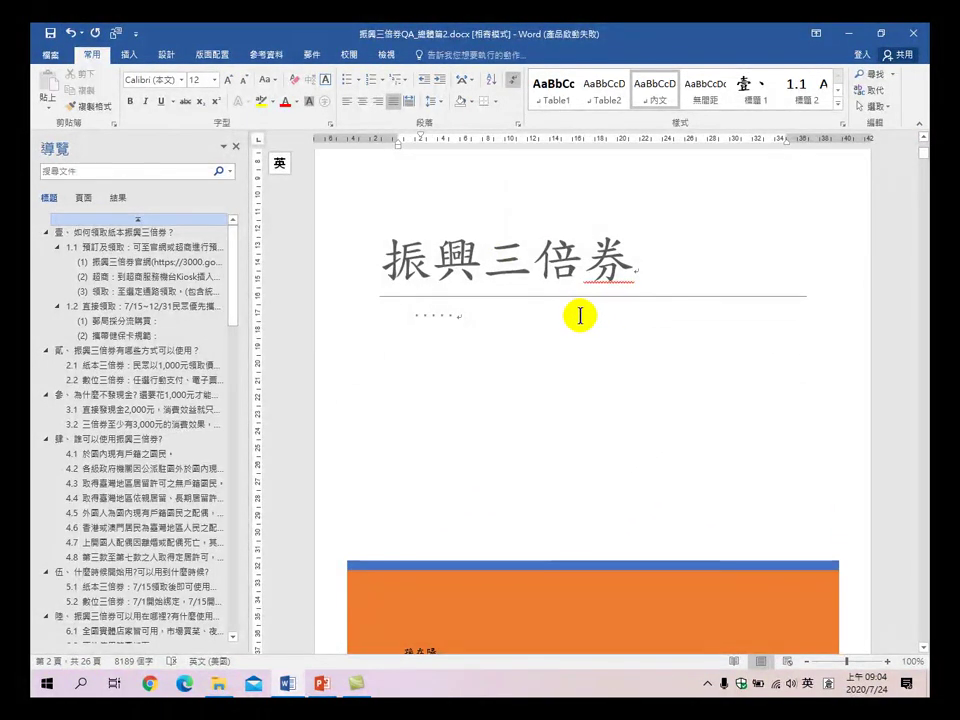
pyautogui.click(576, 320)
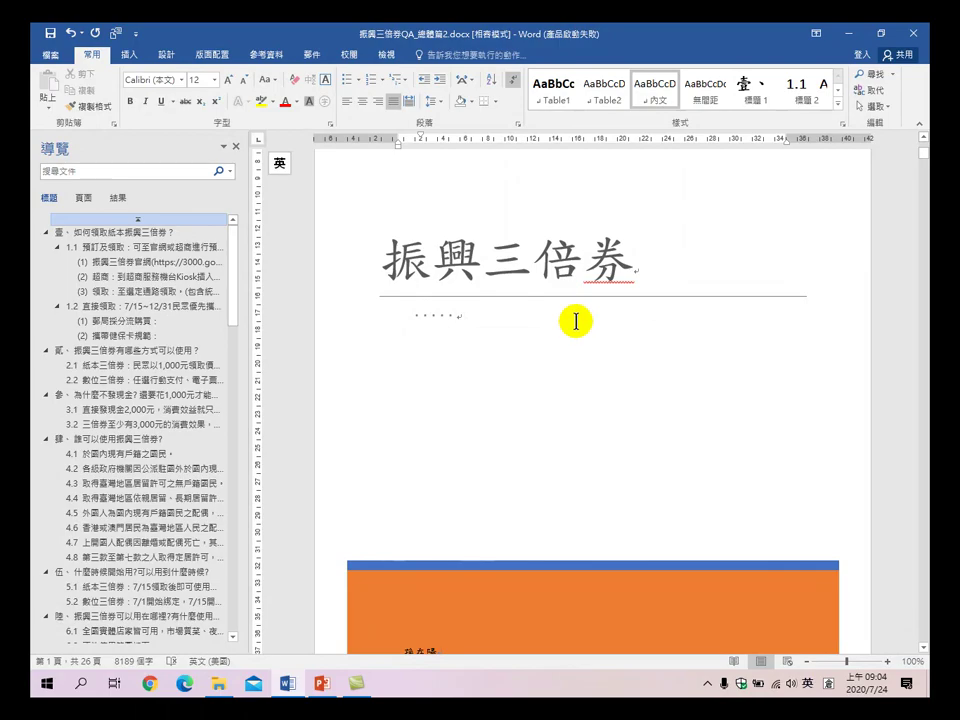
pyautogui.scroll(-8, 576, 320)
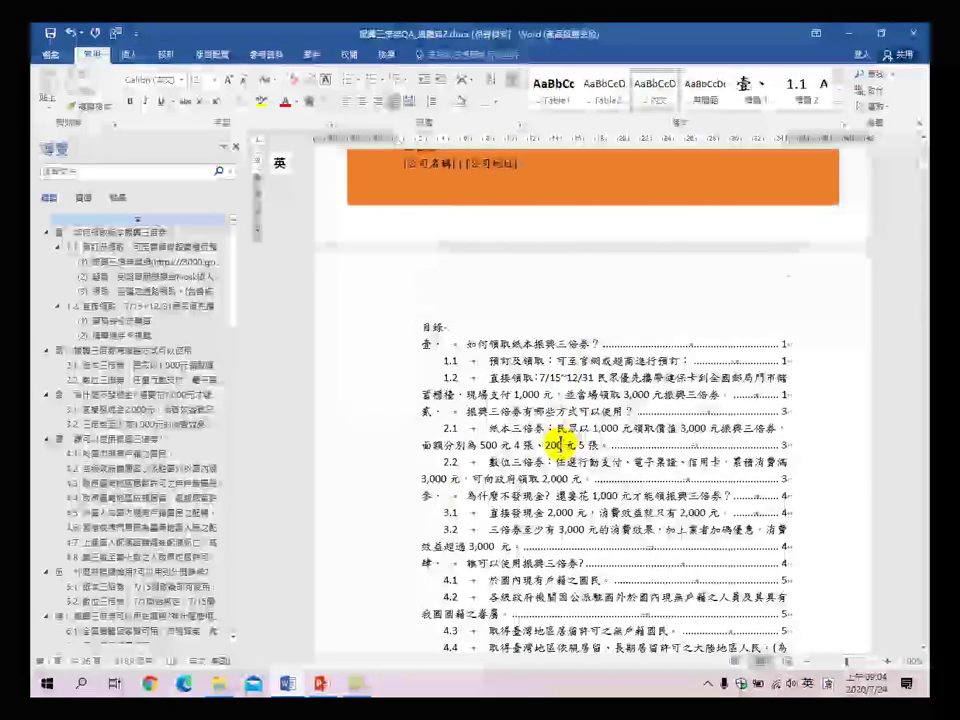
pyautogui.scroll(-10, 565, 440)
pyautogui.scroll(-10, 530, 437)
pyautogui.scroll(-10, 553, 451)
pyautogui.scroll(-8, 545, 452)
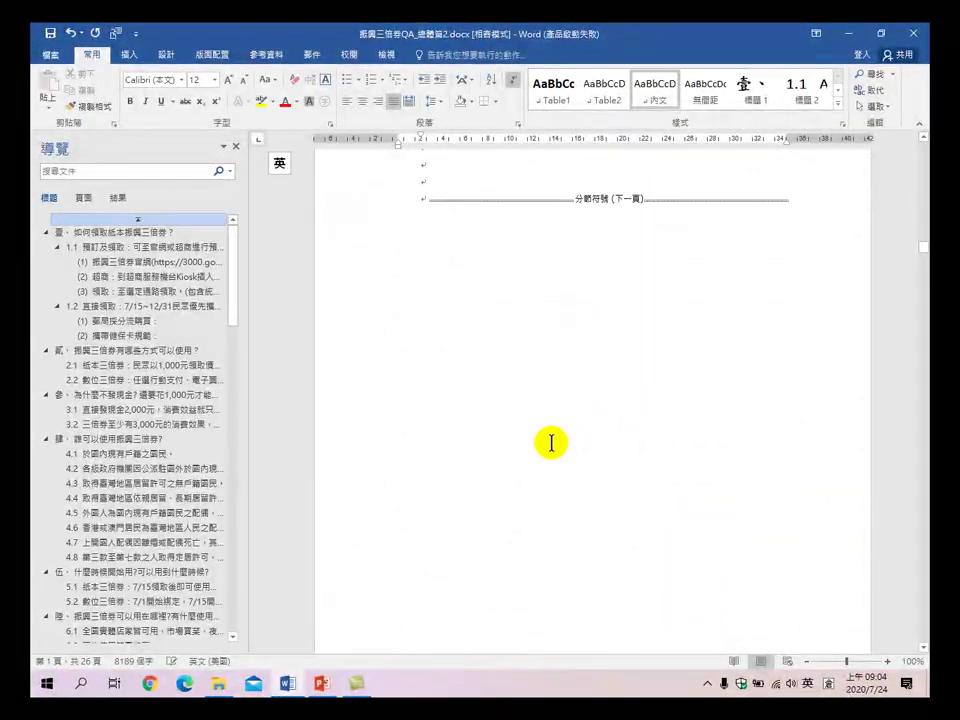
pyautogui.scroll(-10, 545, 455)
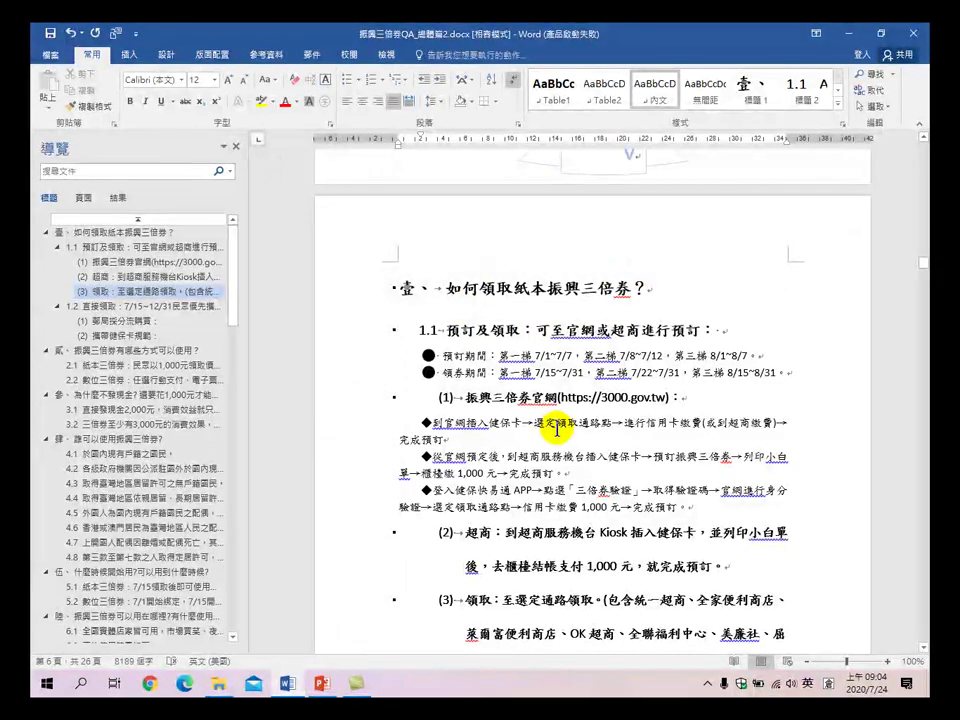
pyautogui.scroll(-3, 556, 430)
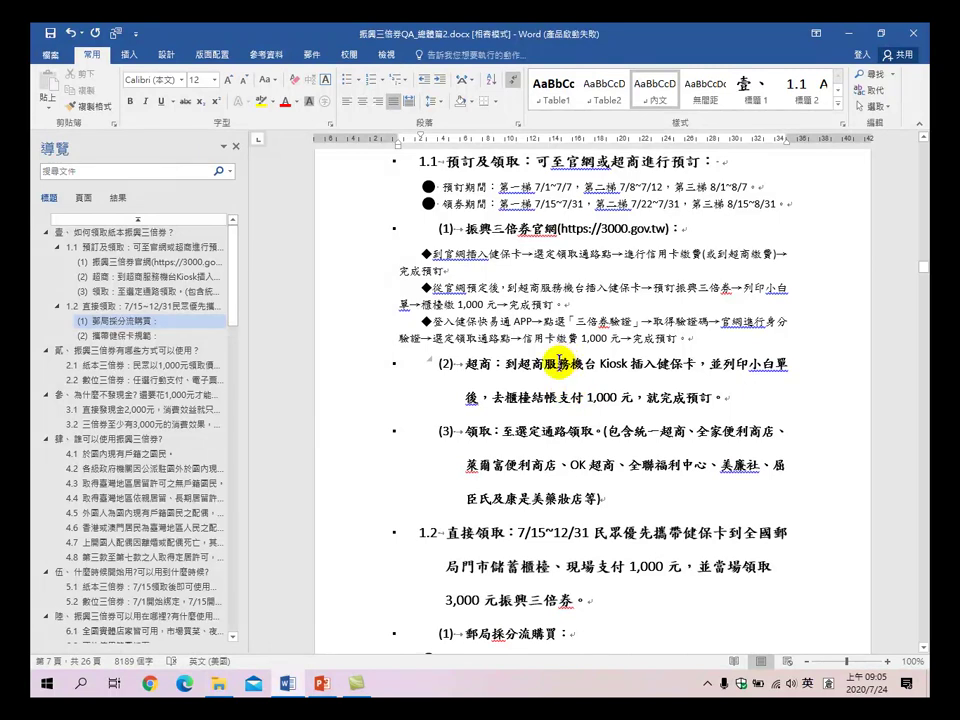
# - Send the Word outline to PowerPoint as 簡報1 and select its first four slides
pyautogui.click(118, 38)
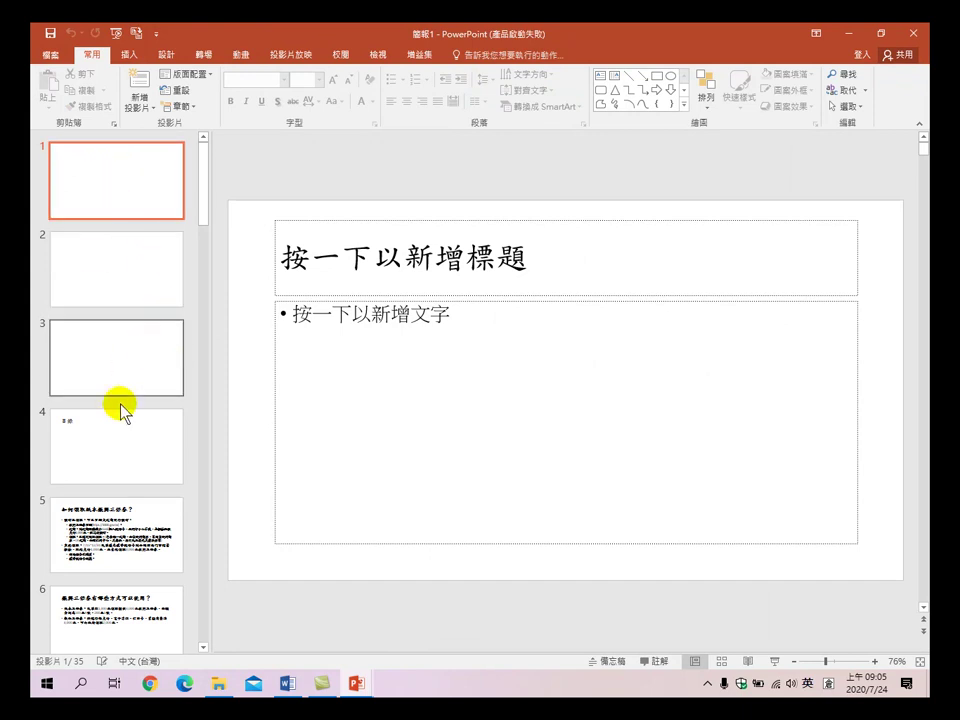
pyautogui.keyDown('shift'); pyautogui.click(111, 454); pyautogui.keyUp('shift')
# - Delete the four selected slides so the deck starts at 如何領取紙本振興三倍券？
pyautogui.press('Delete')
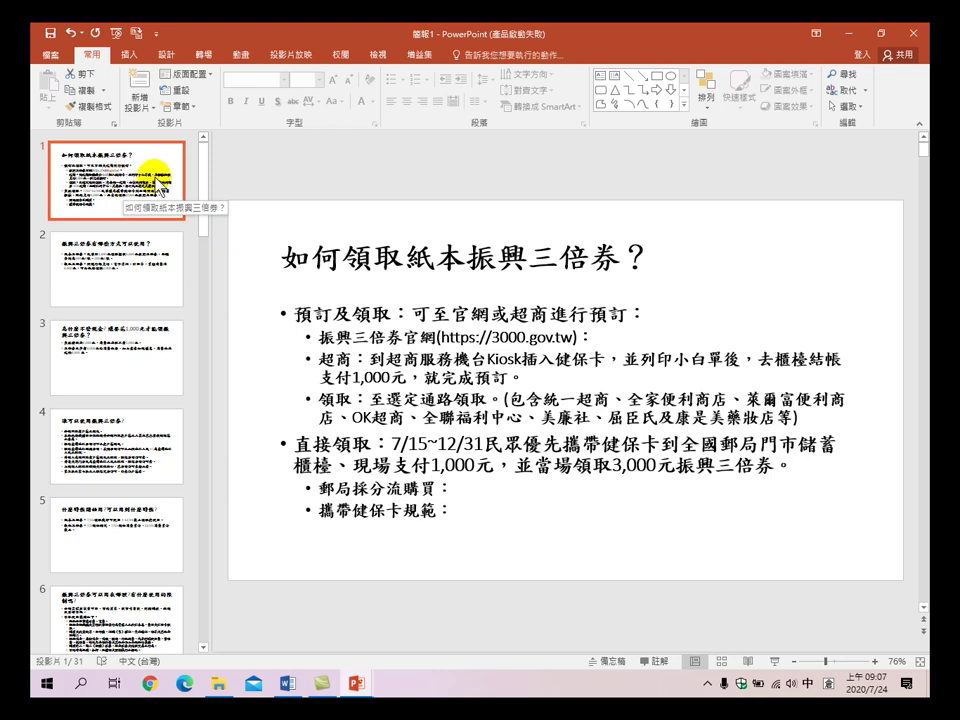
# - Go to File > New to browse templates for a new presentation
pyautogui.click(46, 54)
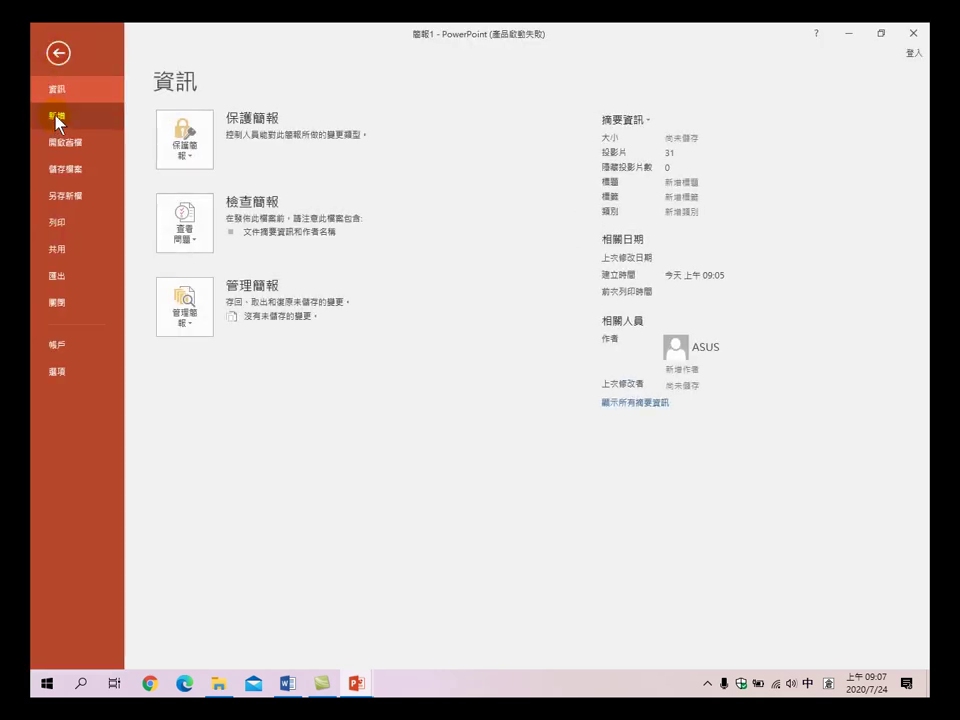
pyautogui.click(57, 116)
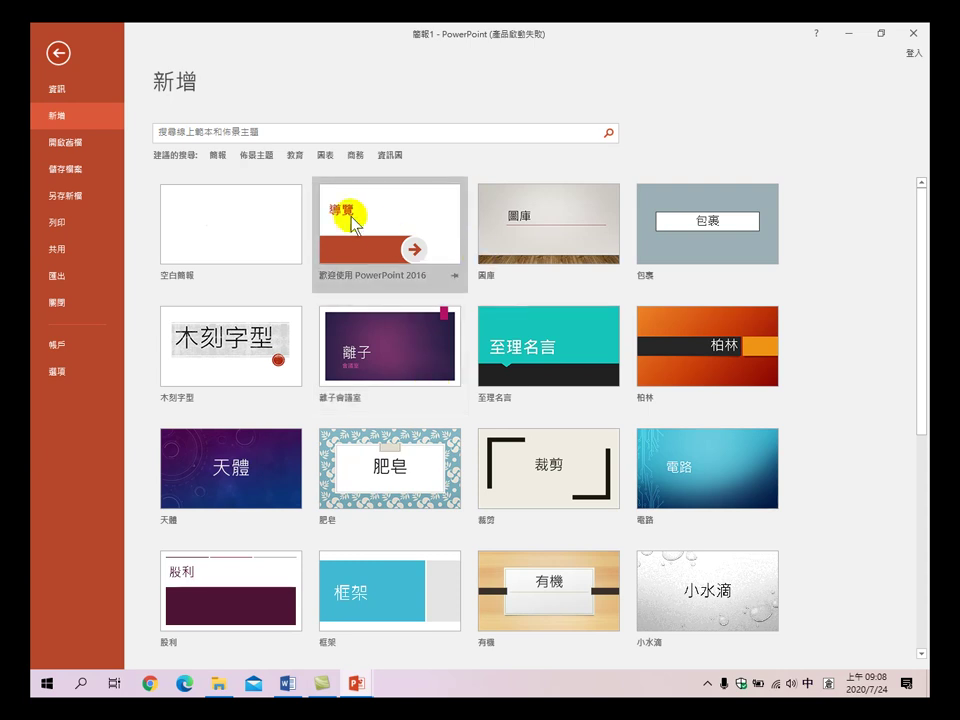
# - Search online templates for 教育訓練 and preview the 高中簡報 template
pyautogui.click(281, 130)
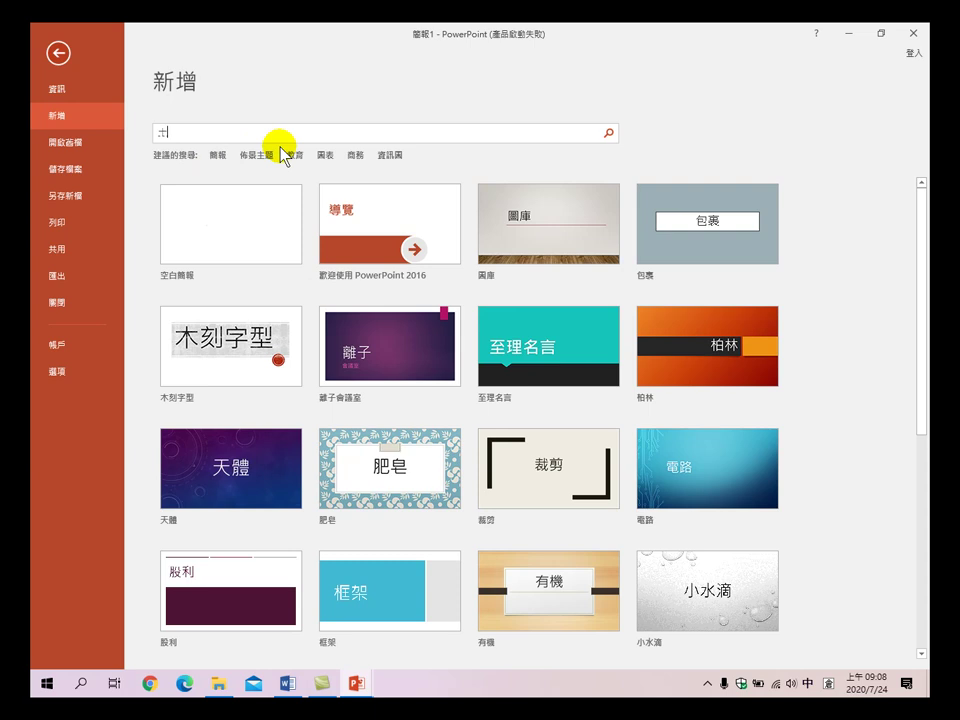
pyautogui.write('教育訓練')
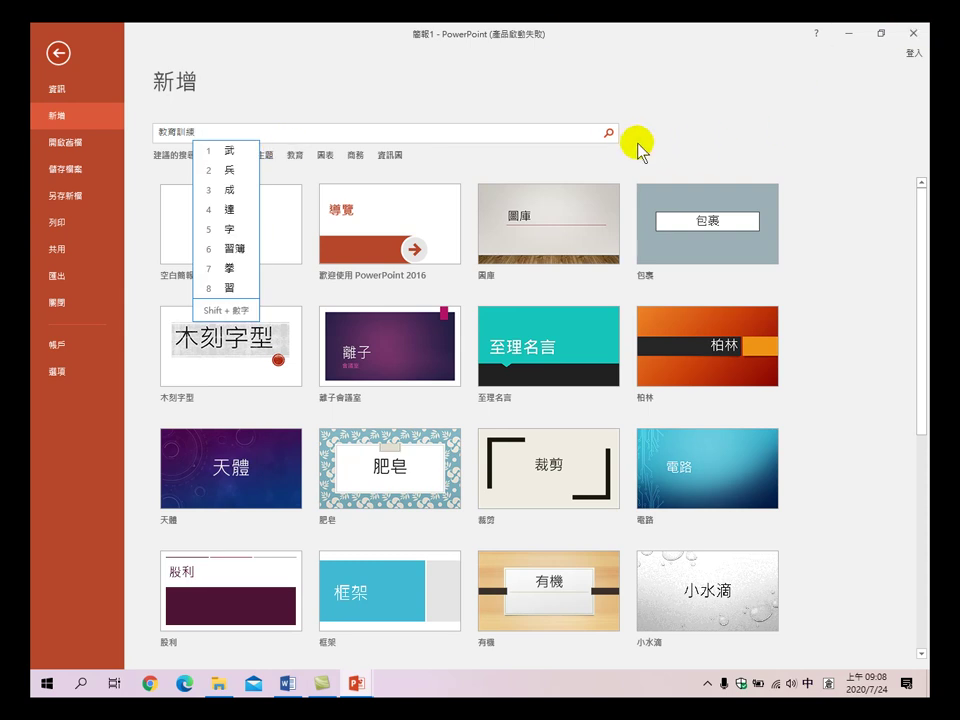
pyautogui.click(609, 133)
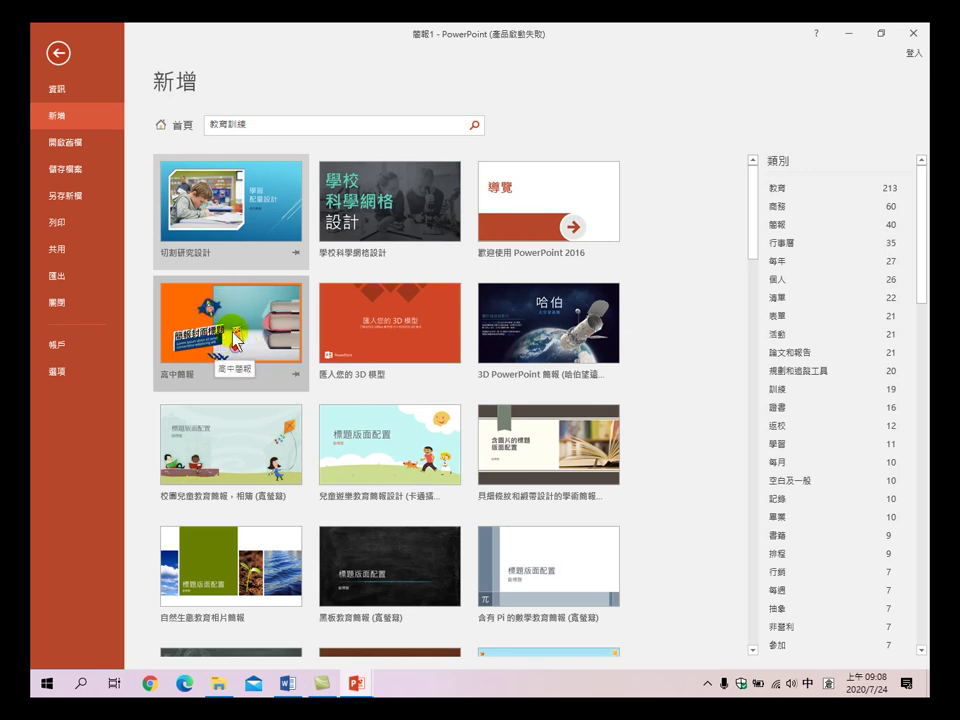
pyautogui.click(236, 333)
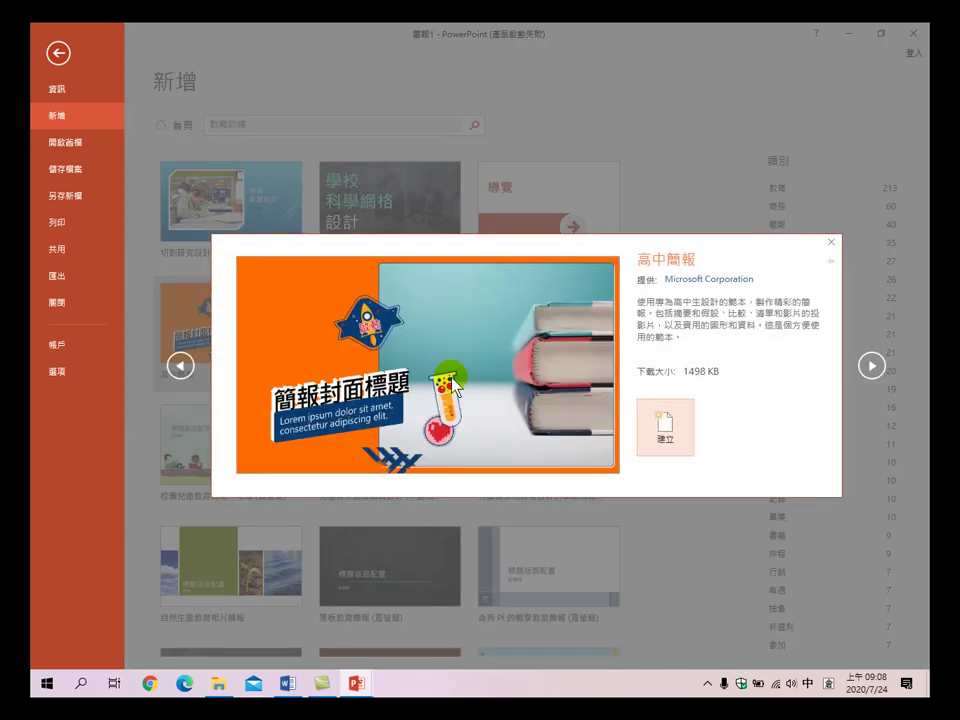
# - Create 簡報2 from the 高中簡報 template and scroll through its 13 slides
pyautogui.click(672, 428)
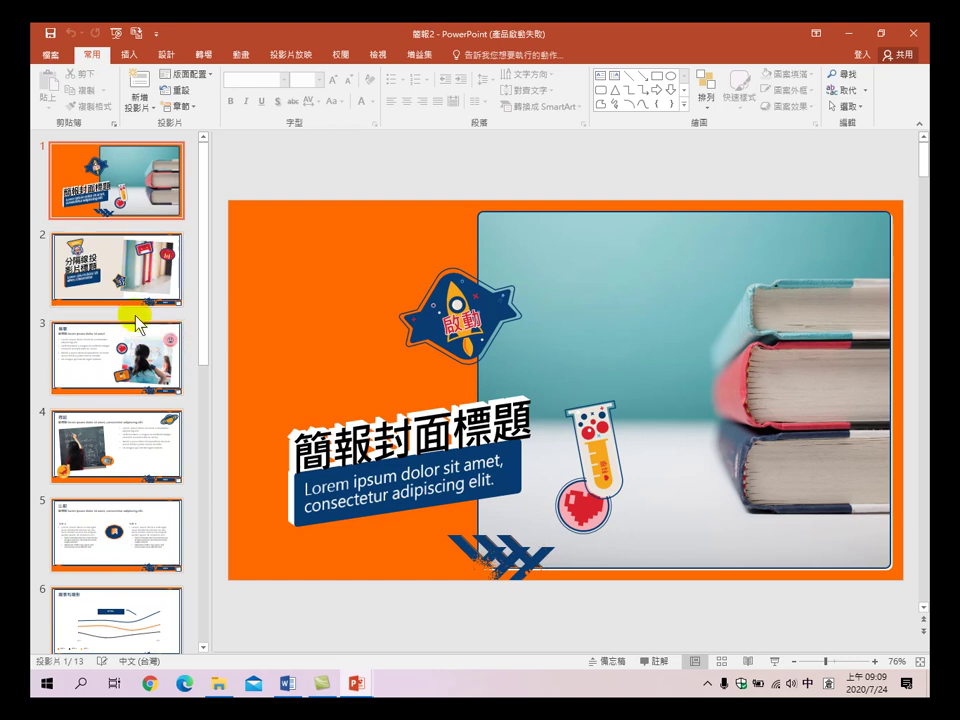
pyautogui.scroll(-1, 122, 430)
pyautogui.scroll(-2, 124, 436)
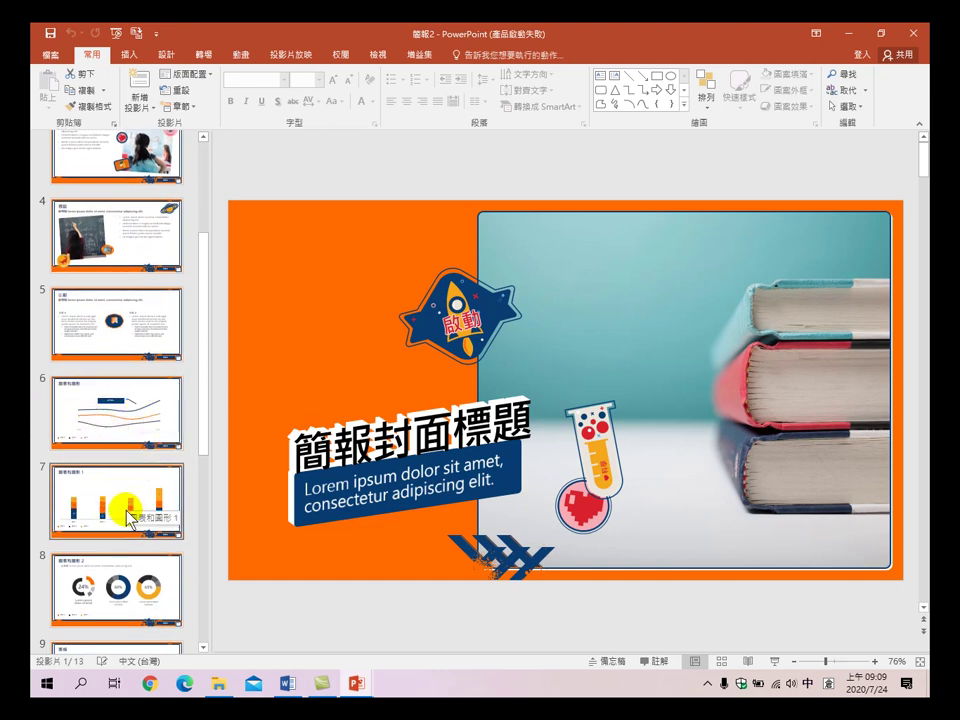
pyautogui.scroll(-2, 130, 485)
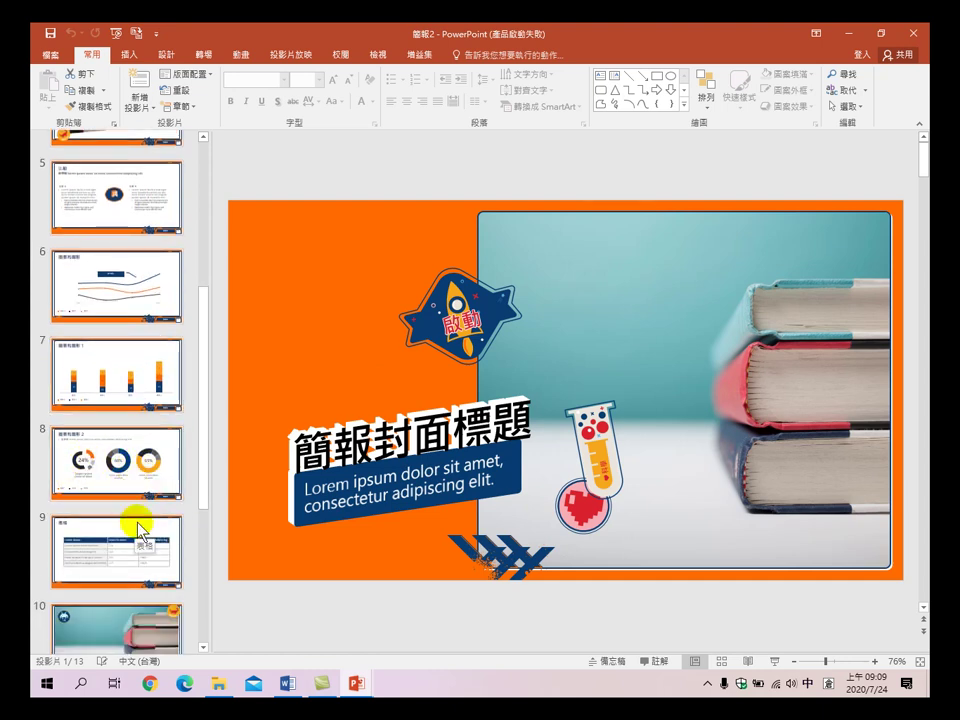
pyautogui.scroll(-1, 137, 585)
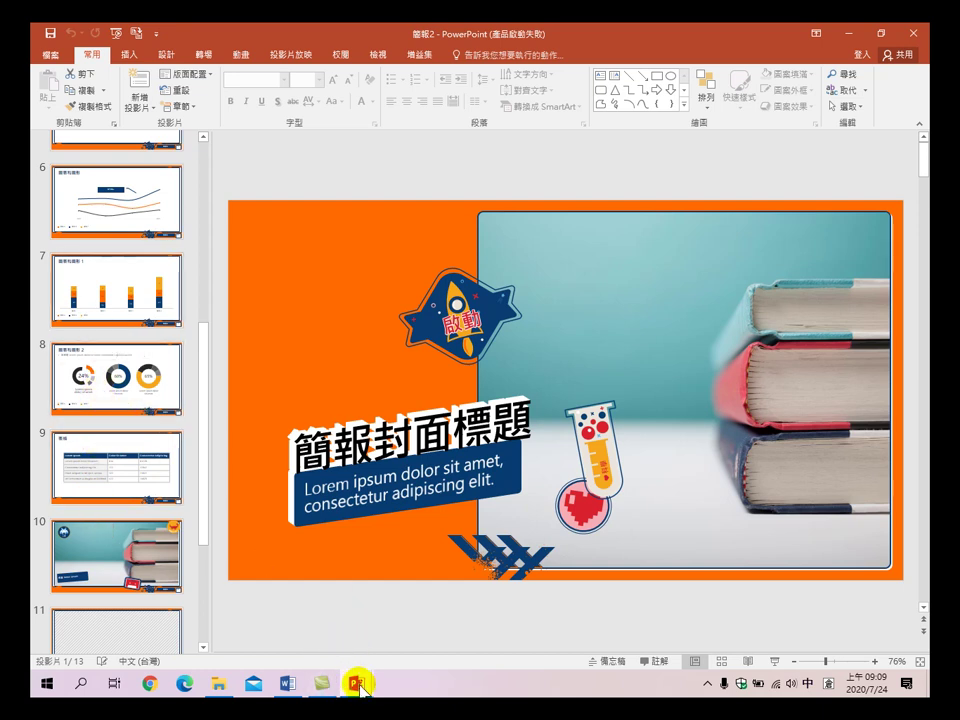
pyautogui.moveTo(355, 683)
pyautogui.click(352, 650)
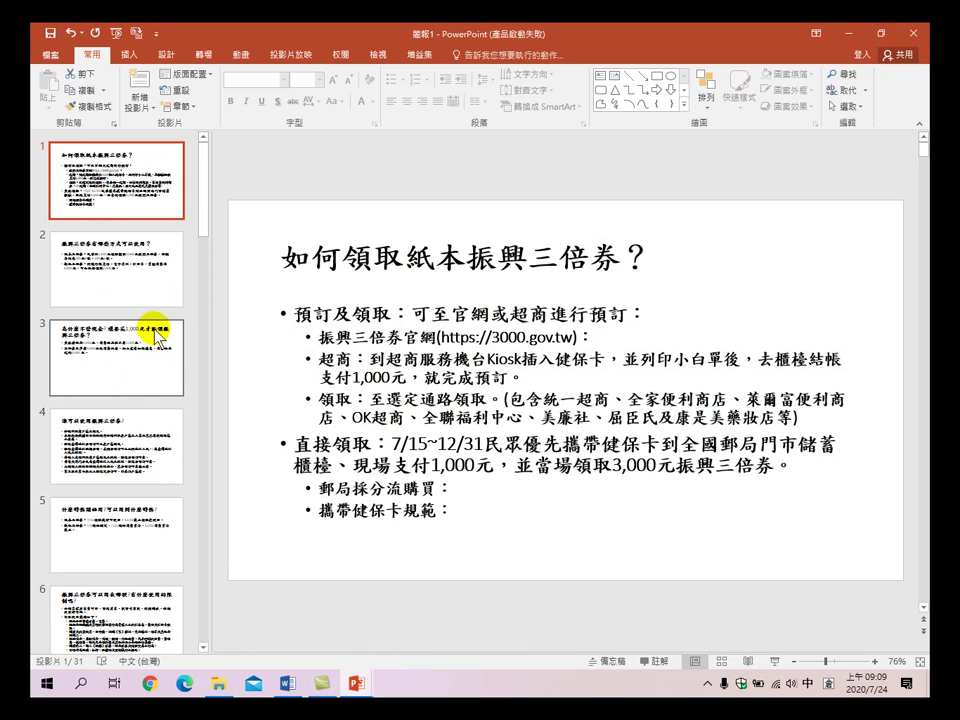
pyautogui.scroll(-3, 118, 378)
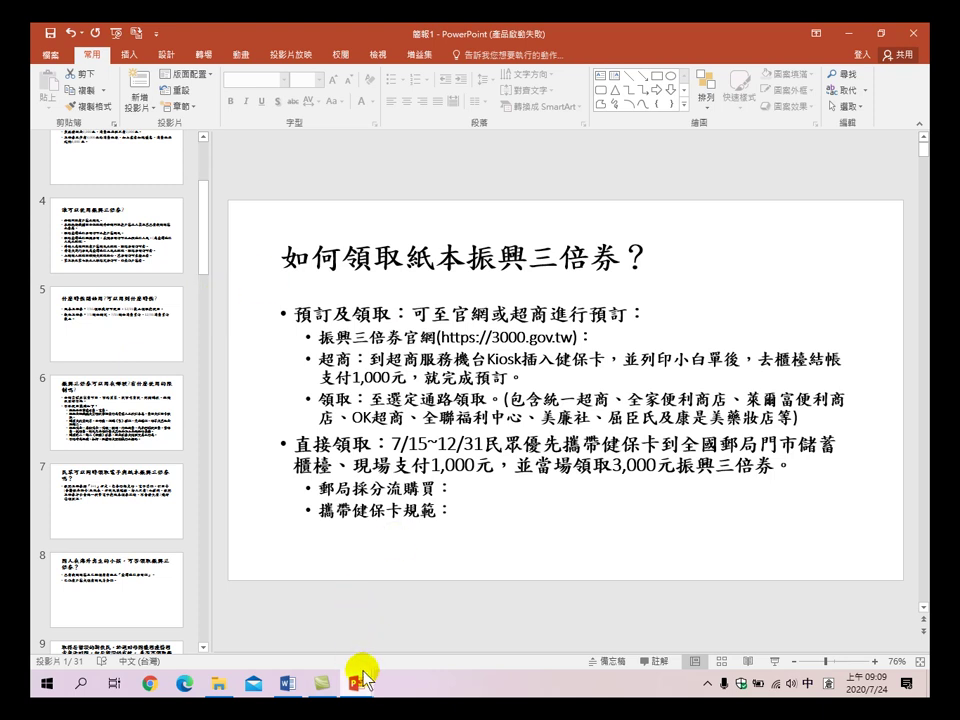
# - Switch to the 簡報2 template deck and close it, returning to 簡報1
pyautogui.moveTo(363, 688)
pyautogui.click(504, 615)
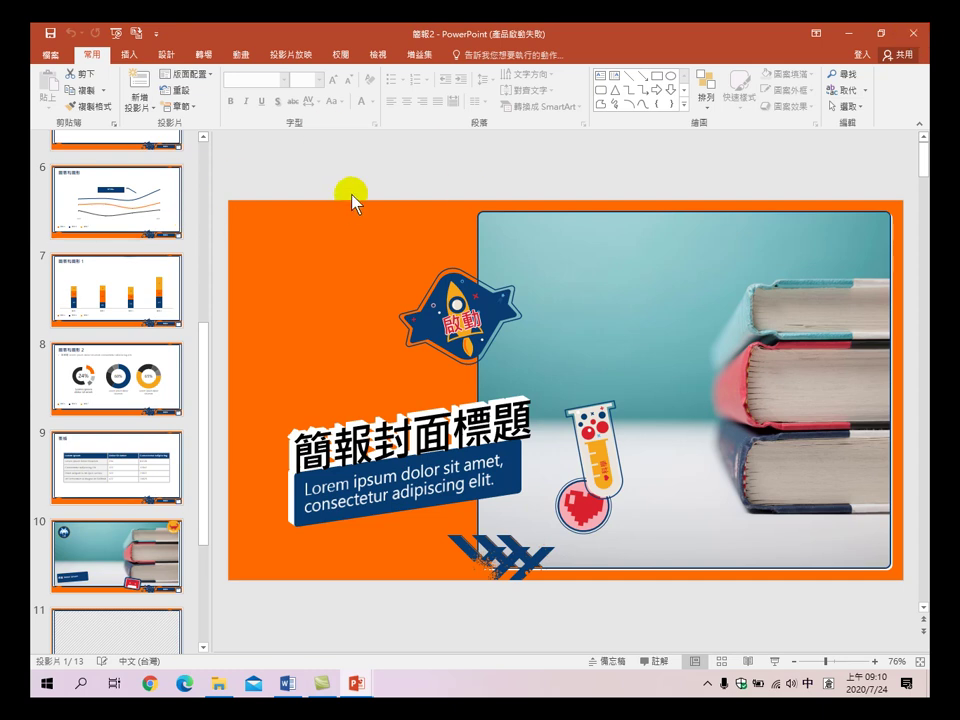
pyautogui.click(917, 35)
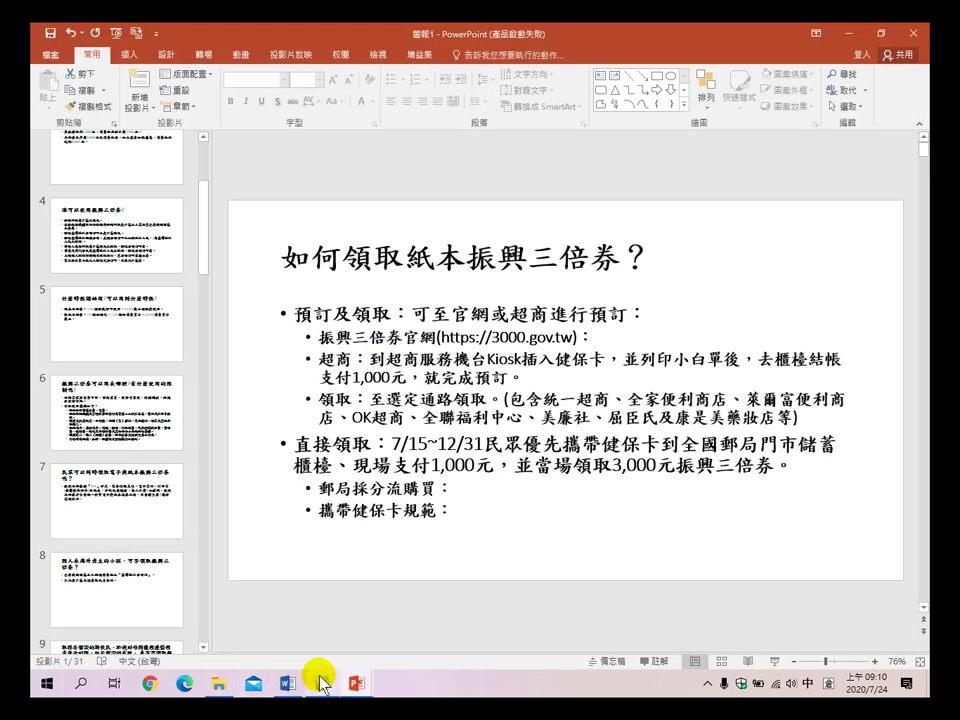
# - Open 高樓背景大方動態商務PPT模板.pptx from the 範例 folder in PowerPoint
pyautogui.moveTo(205, 672)
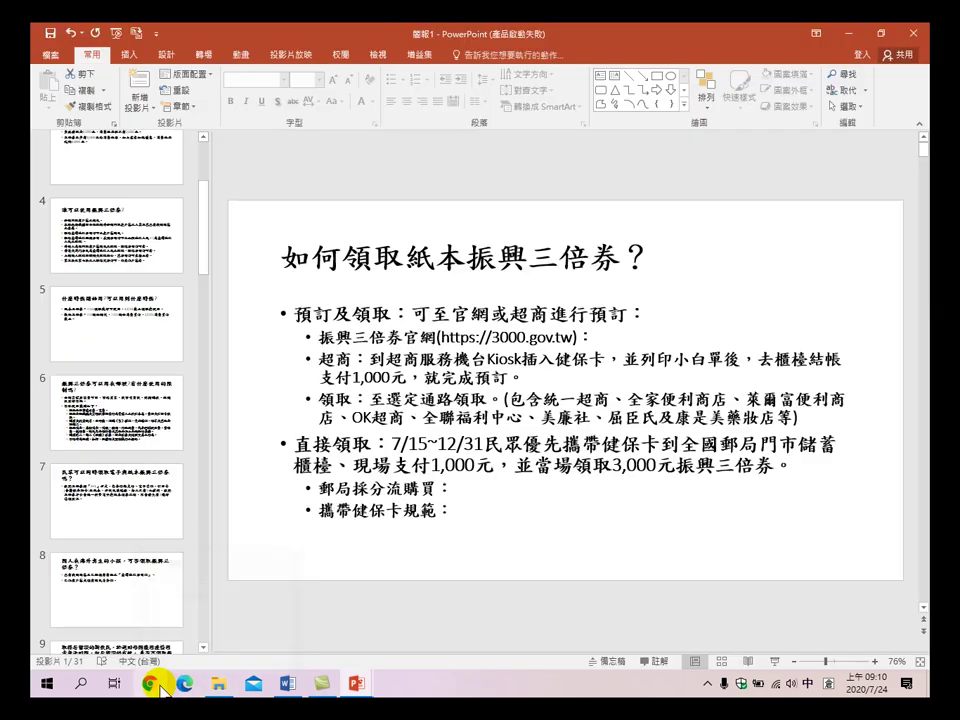
pyautogui.click(224, 686)
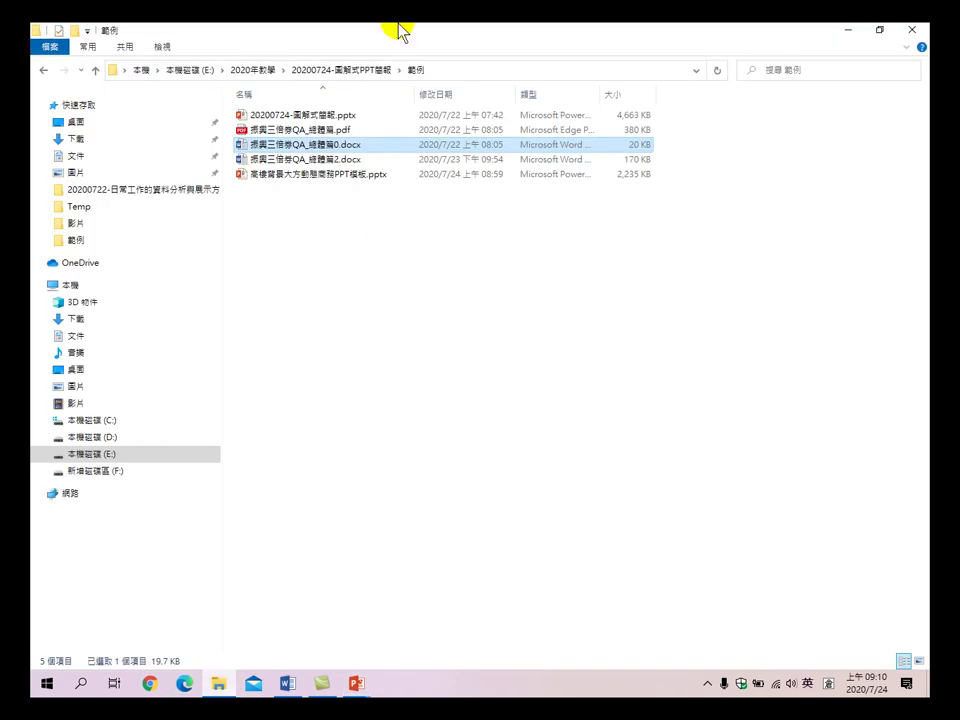
pyautogui.click(310, 176)
pyautogui.doubleClick(310, 176)
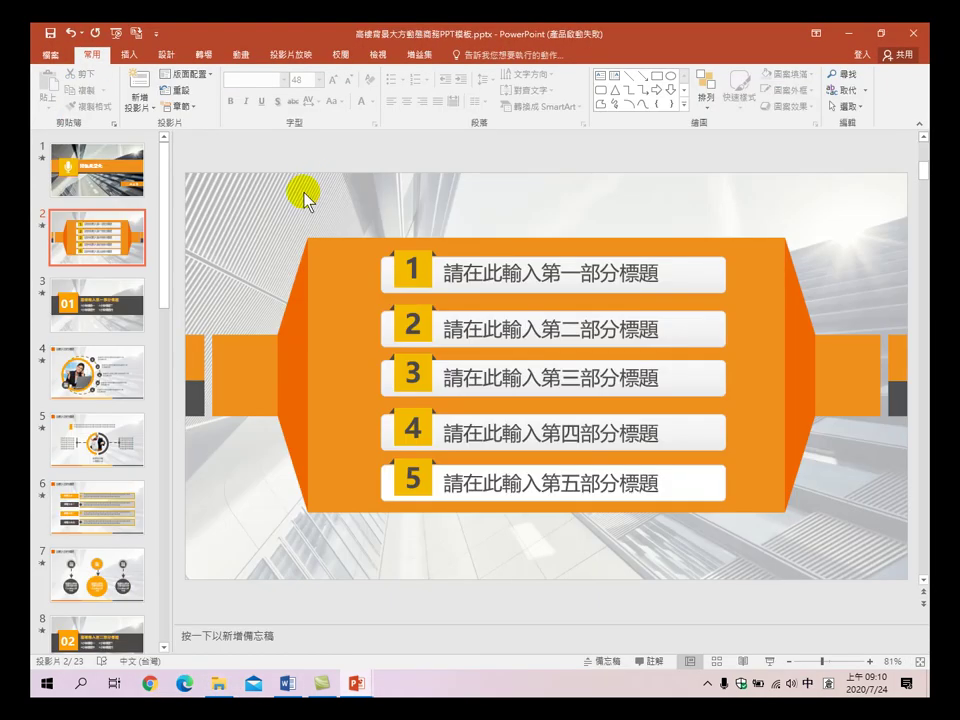
# - Preview template slides 1, 4 and 5, then bring the 總體篇2 Word document forward
pyautogui.click(100, 180)
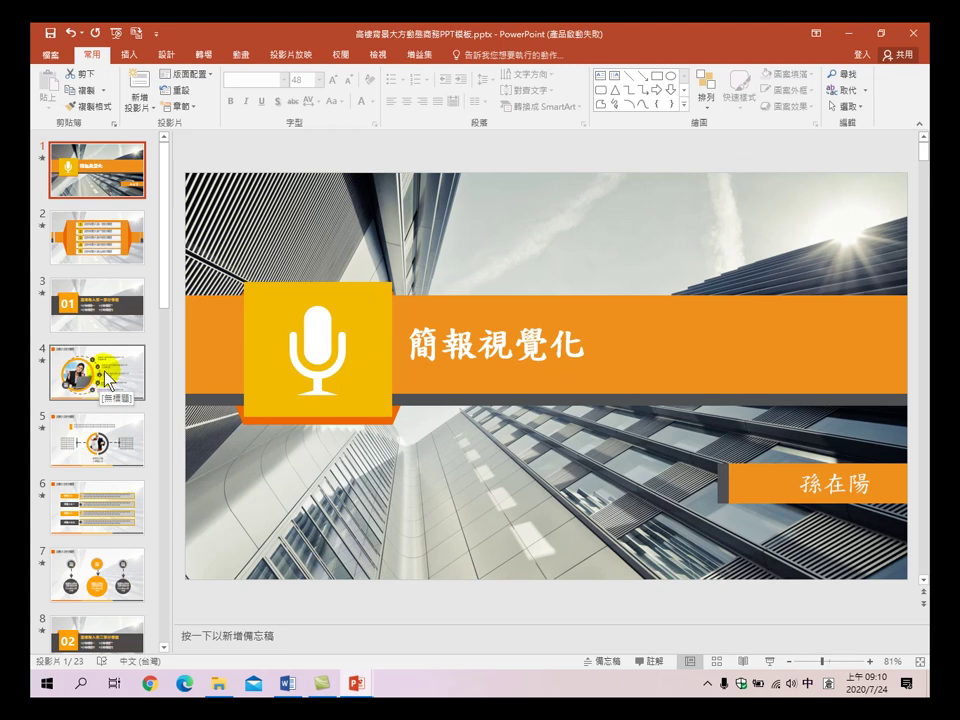
pyautogui.click(108, 378)
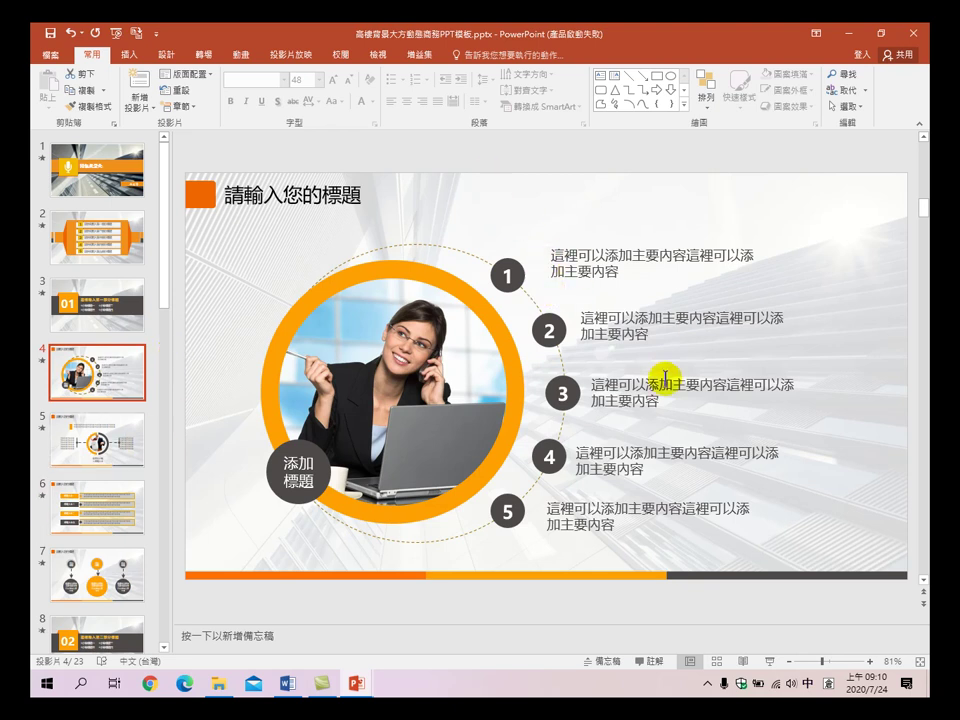
pyautogui.click(103, 447)
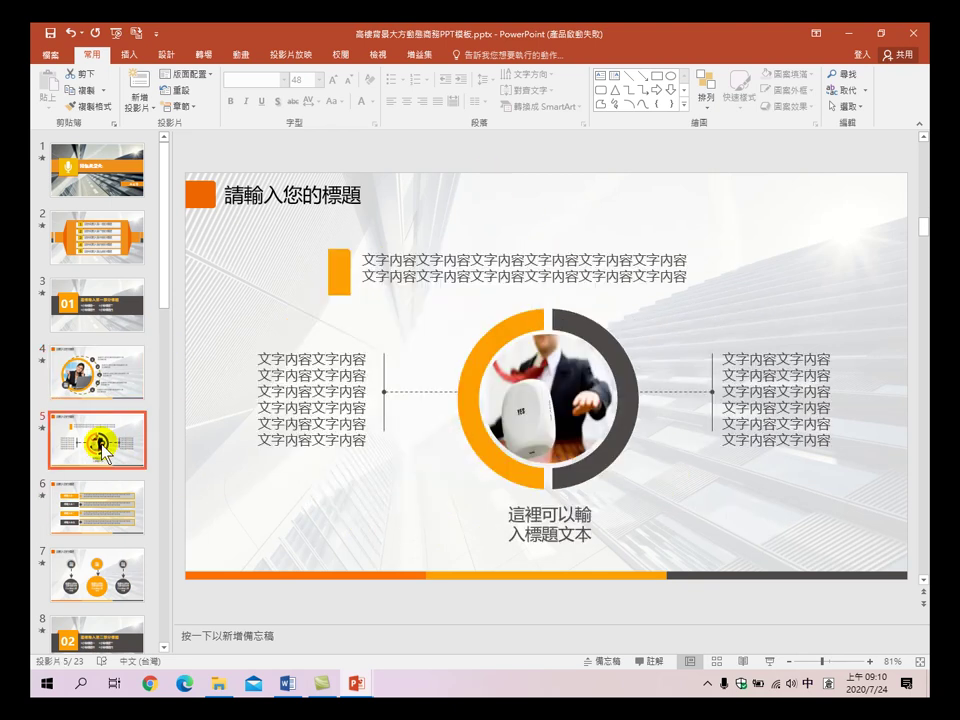
pyautogui.scroll(-2, 100, 450)
pyautogui.scroll(2, 130, 300)
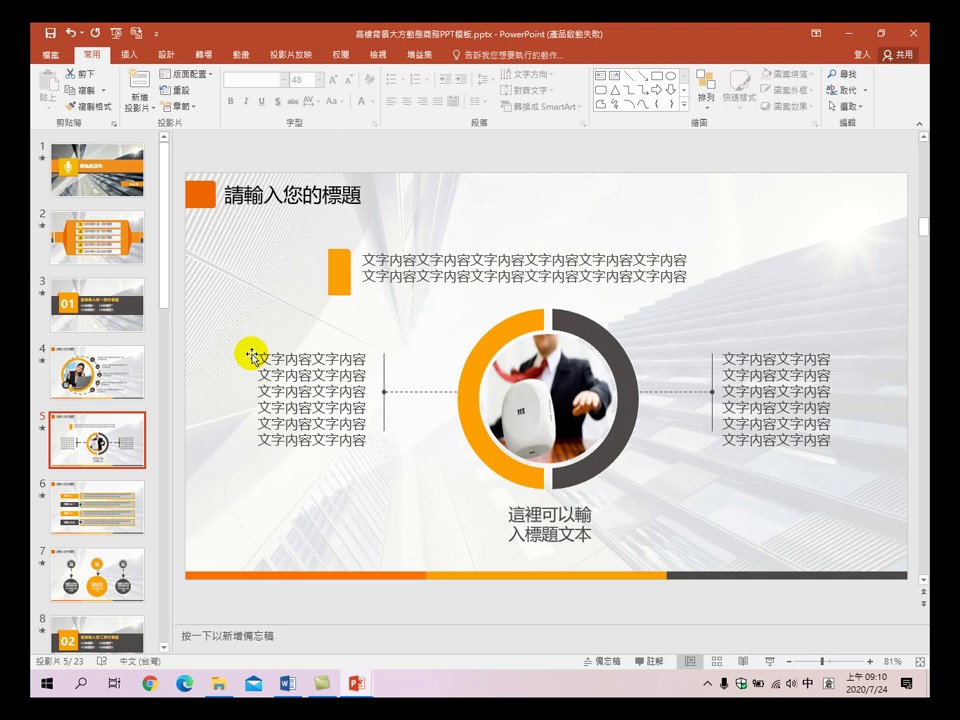
pyautogui.click(286, 684)
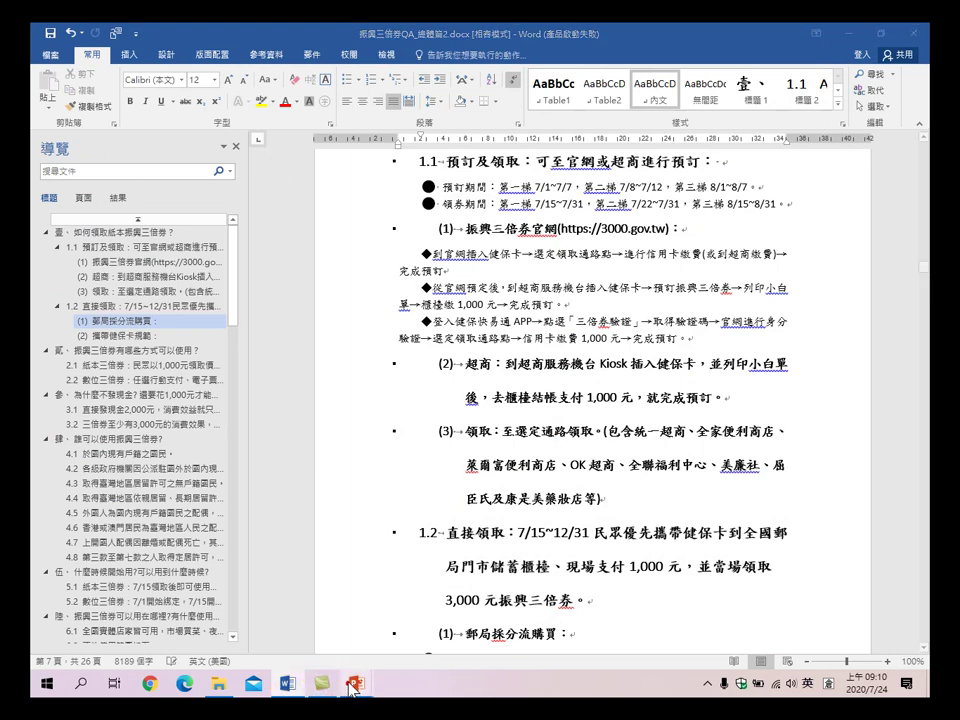
# - Bring the 高樓背景大方動態商務PPT模板 template window back to the front at slide 5
pyautogui.moveTo(355, 684)
pyautogui.scroll(5, 133, 266)
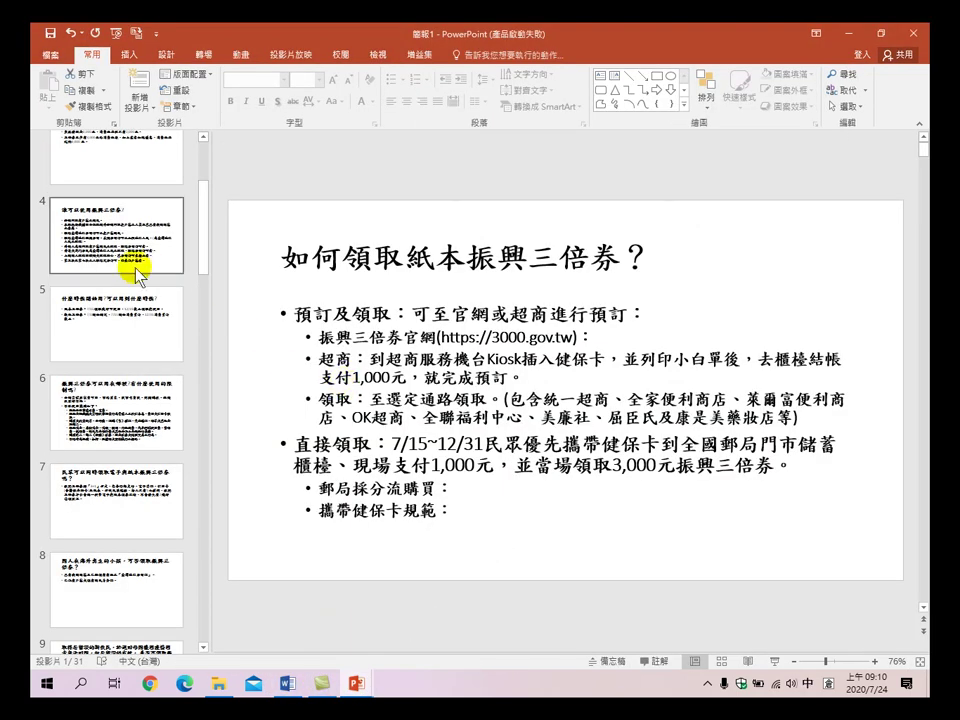
pyautogui.click(354, 683)
pyautogui.click(314, 610)
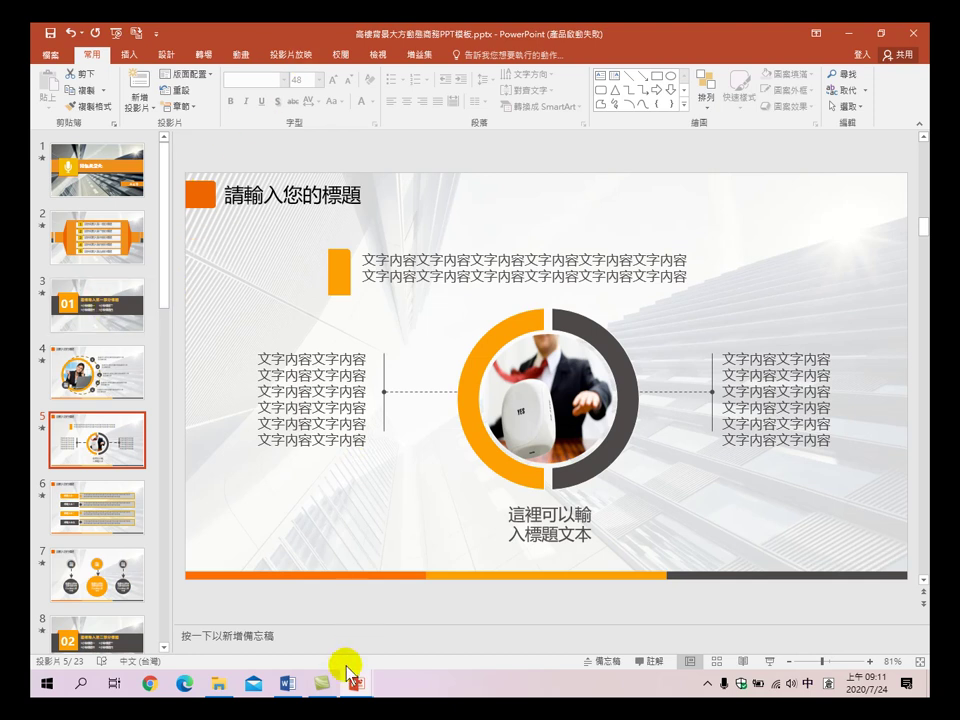
# - Check 簡報1, view the template's 簡報視覺化 title slide, then bring 簡報1 back to front
pyautogui.moveTo(350, 688)
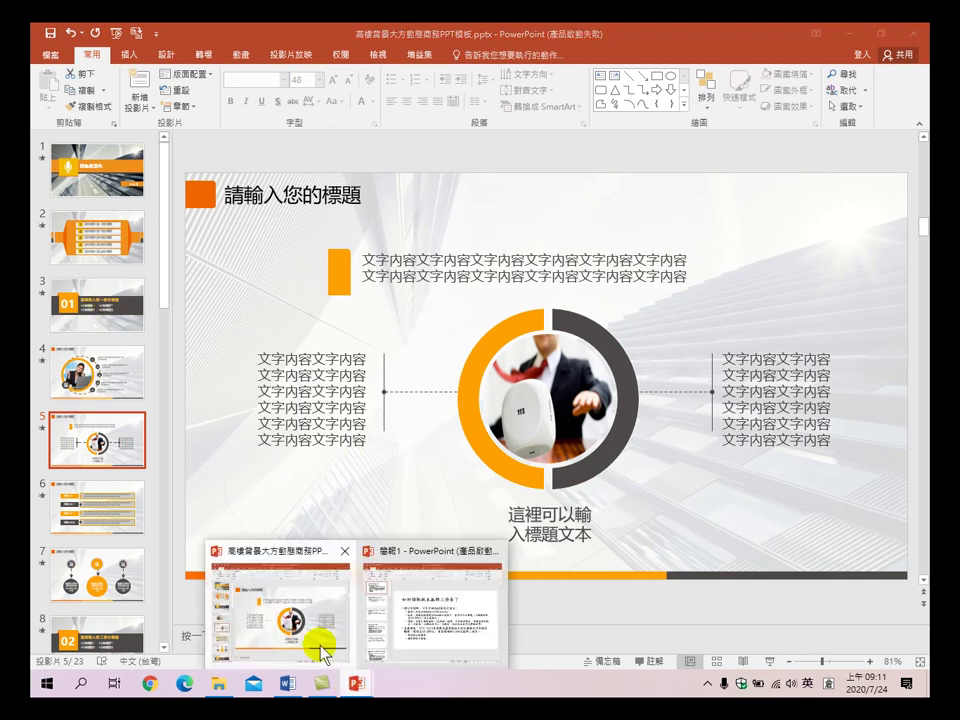
pyautogui.click(414, 613)
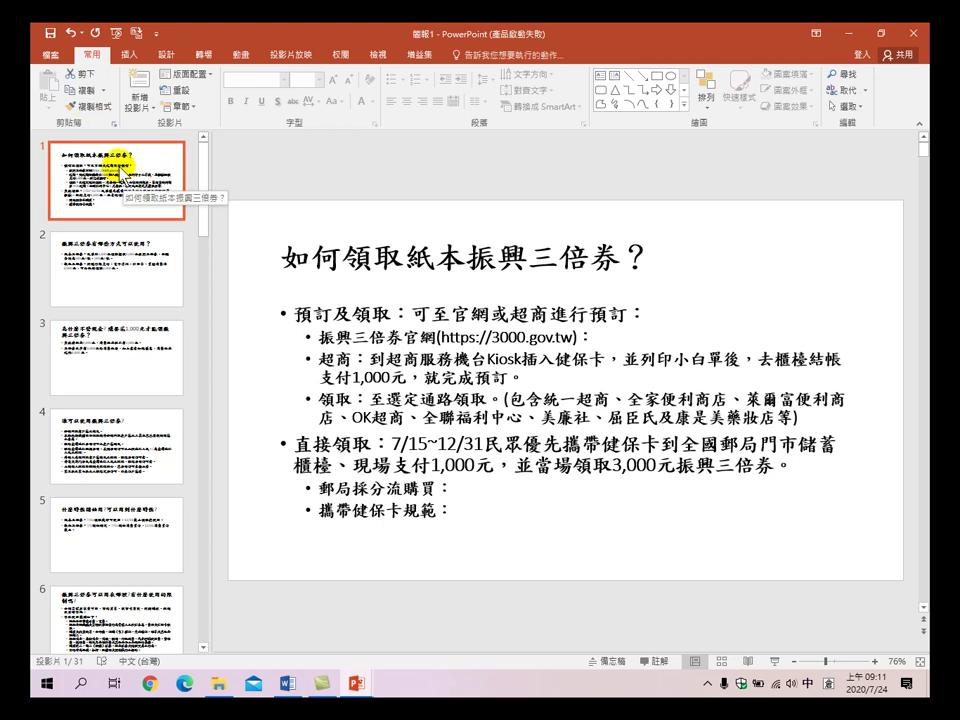
pyautogui.click(357, 686)
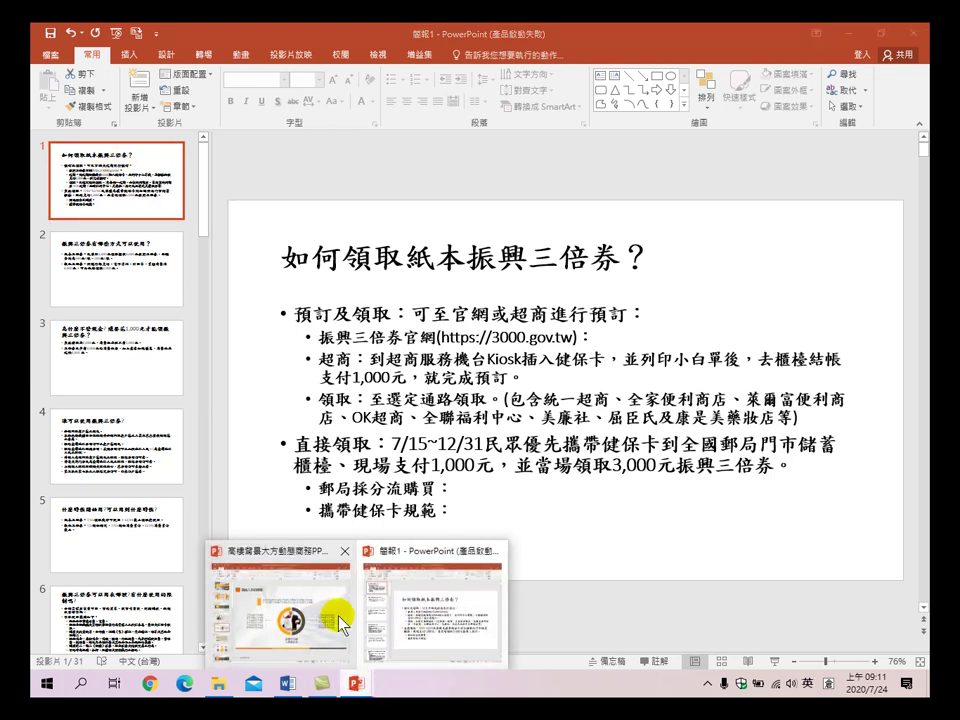
pyautogui.click(279, 600)
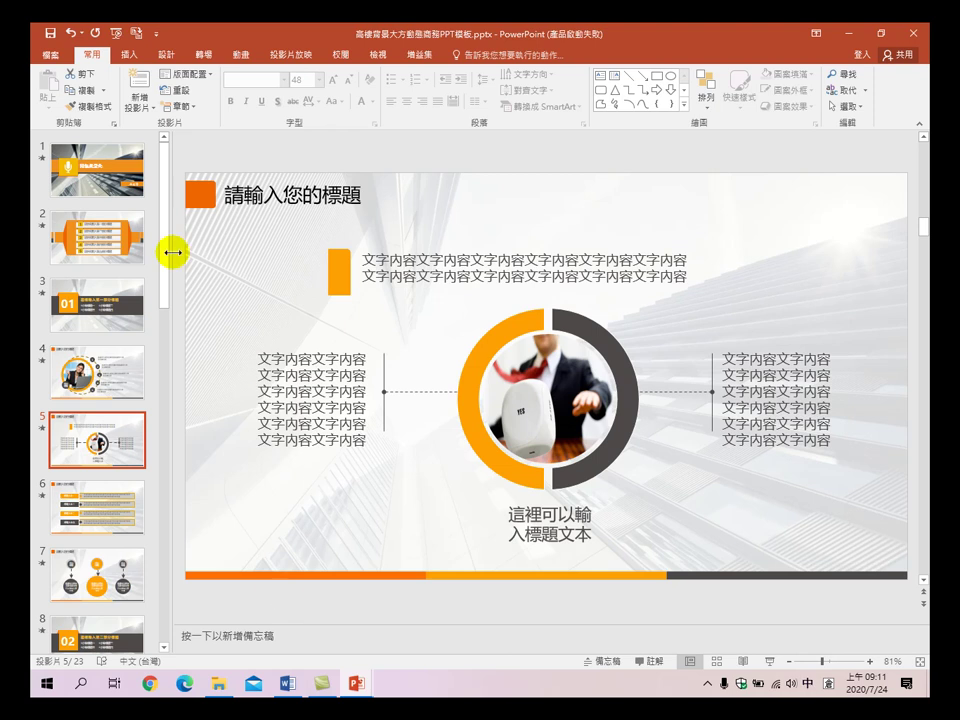
pyautogui.click(118, 165)
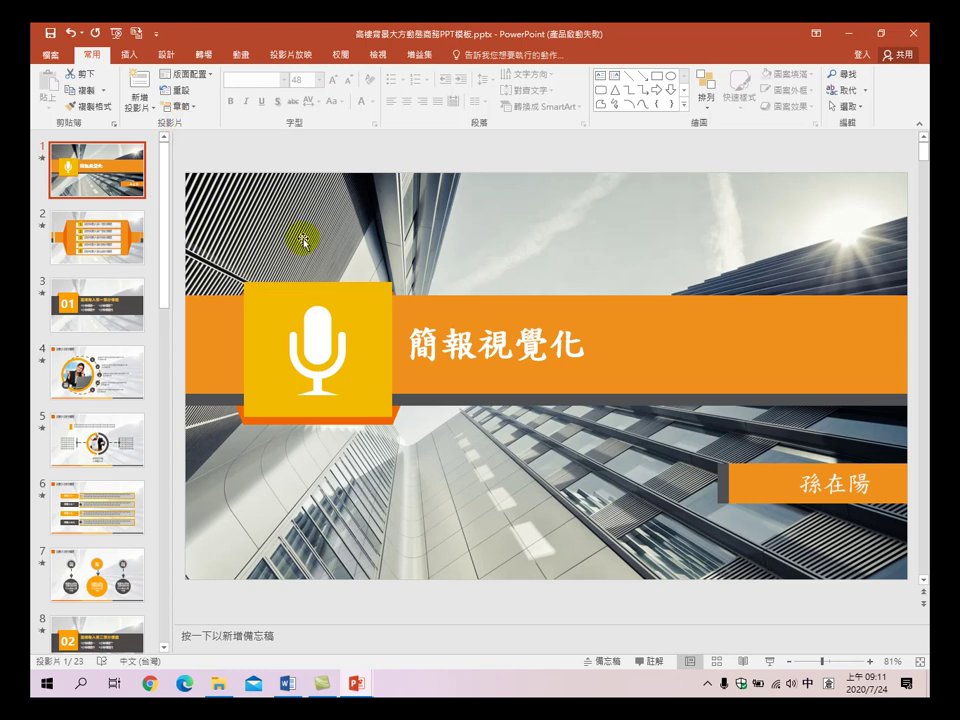
pyautogui.click(358, 685)
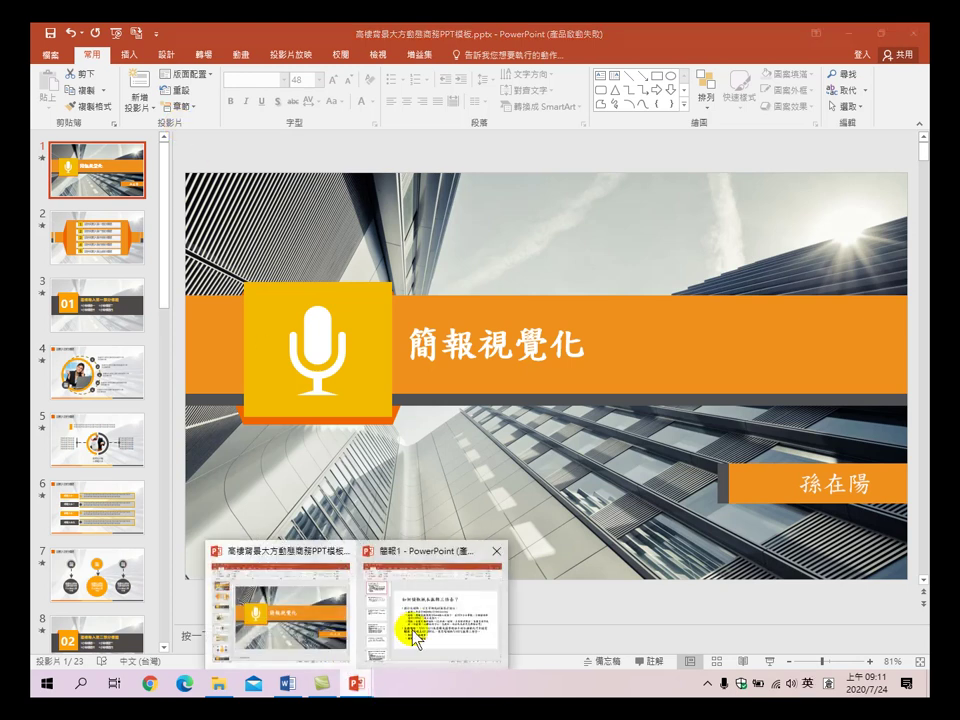
pyautogui.click(407, 624)
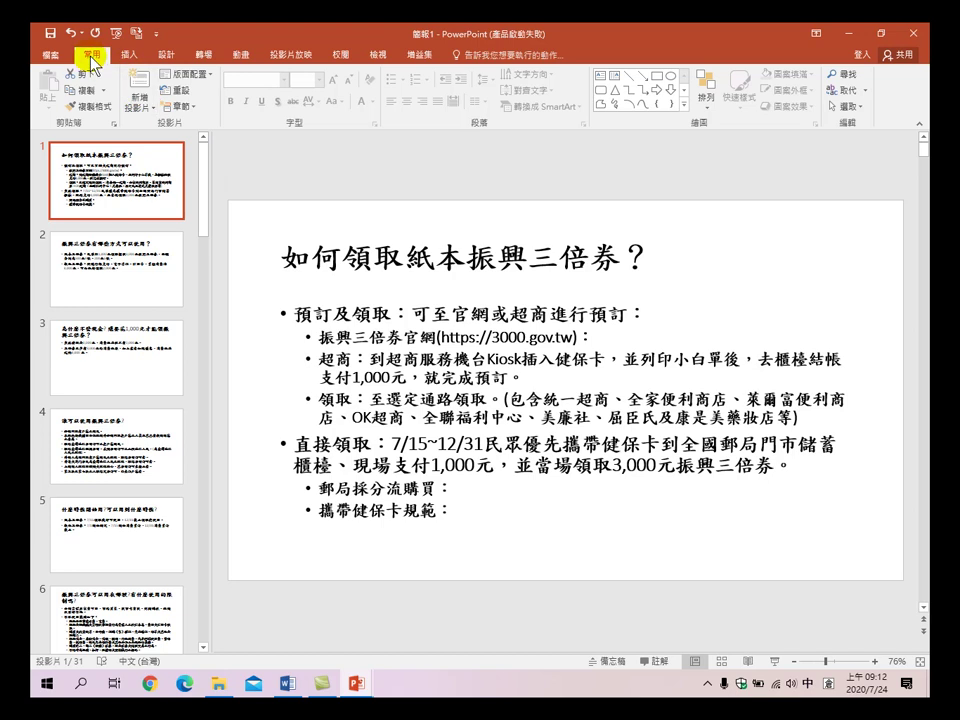
# - Open the Reuse Slides pane and browse for a source presentation file
pyautogui.click(138, 100)
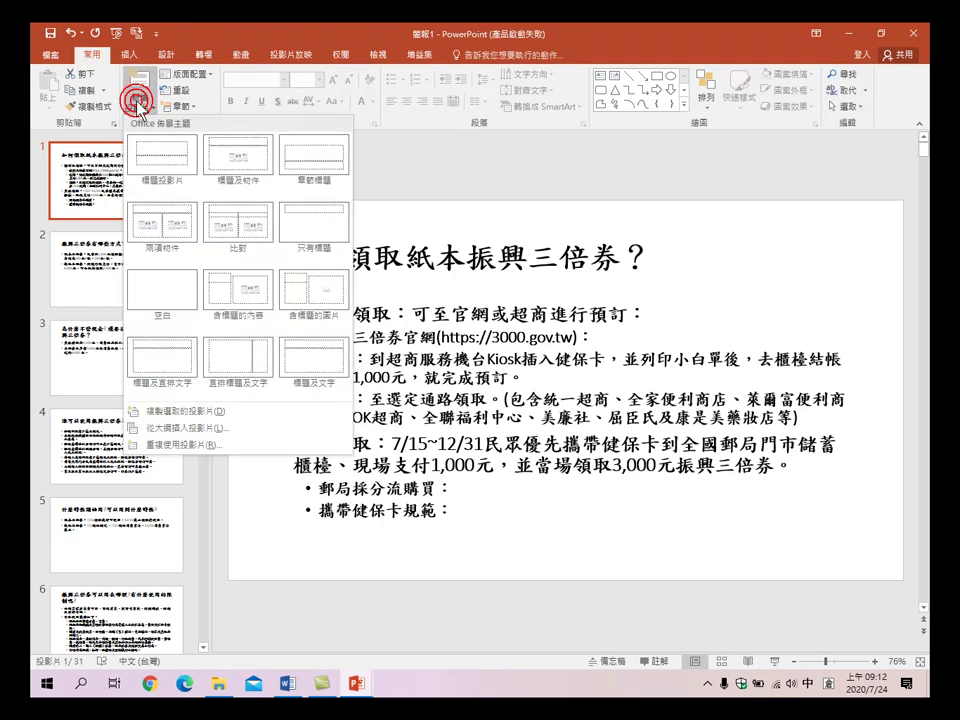
pyautogui.click(211, 445)
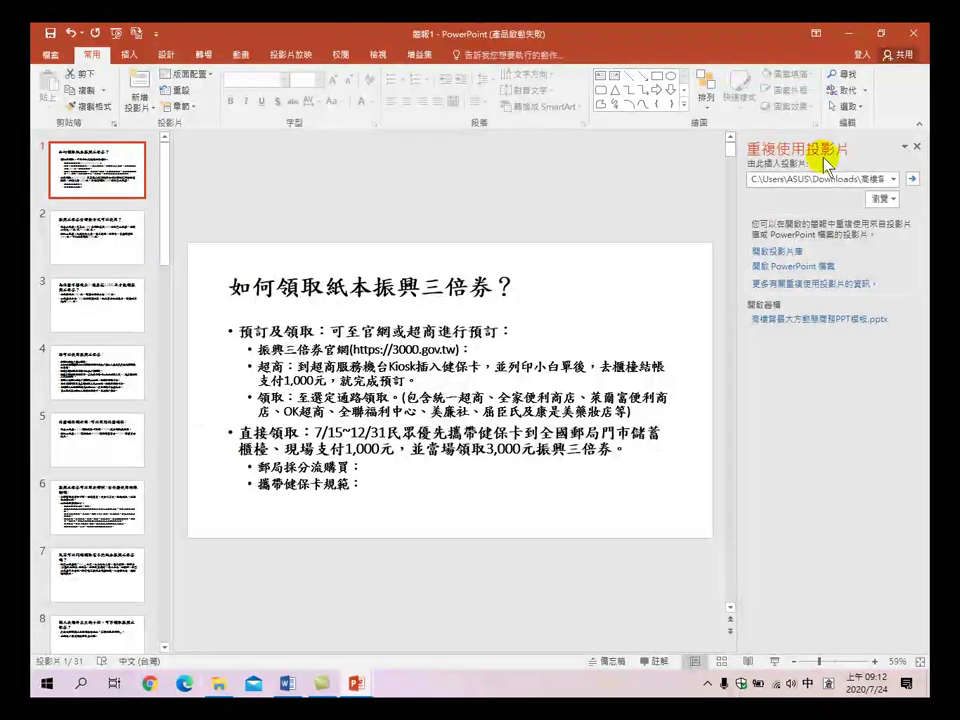
pyautogui.click(883, 197)
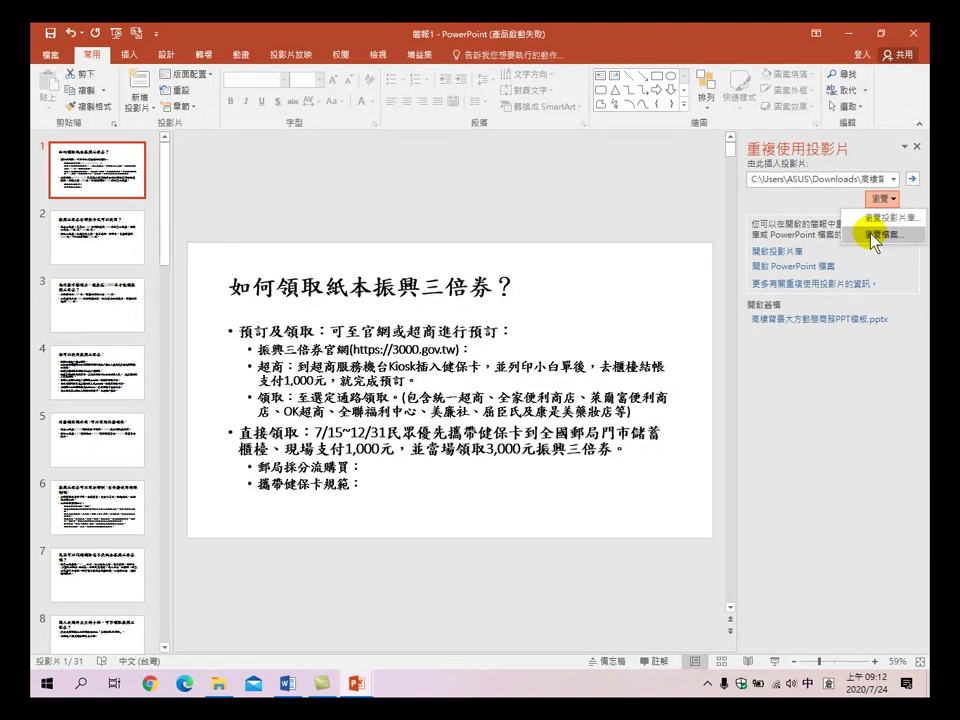
pyautogui.click(872, 234)
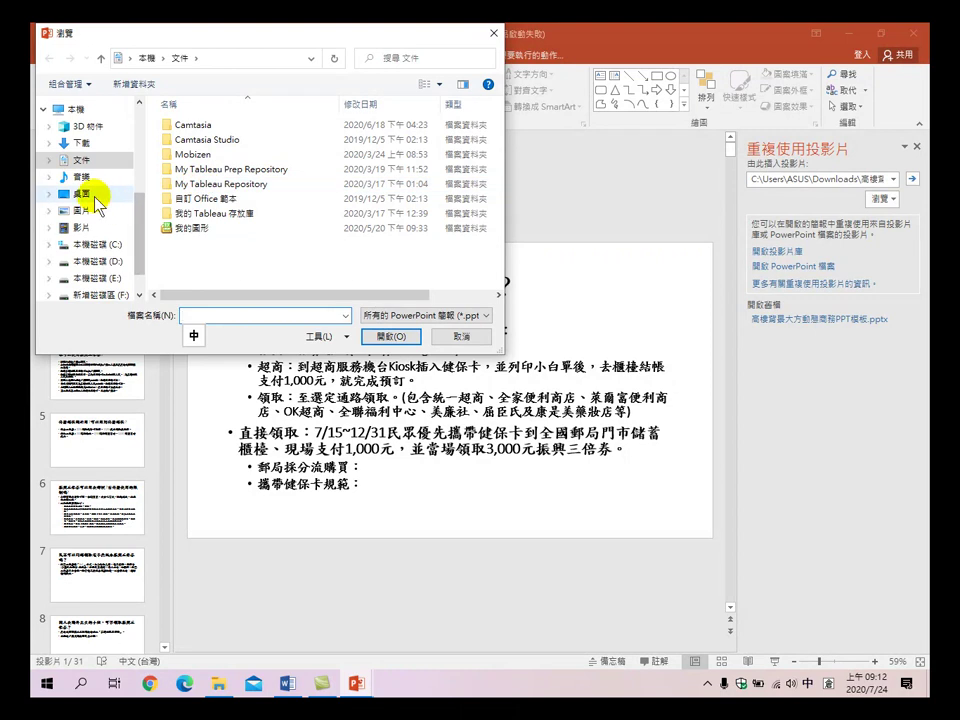
# - Load the 23 slides of E:\2020年教學\…\範例\高樓背景大方動態商務PPT模板.pptx into the pane
pyautogui.click(101, 285)
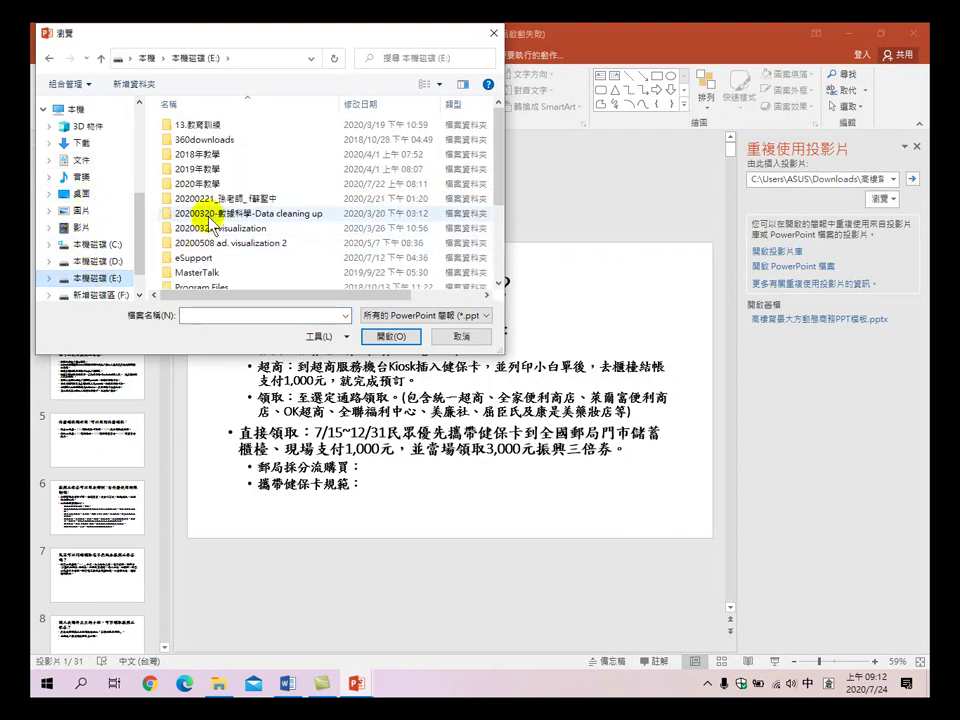
pyautogui.scroll(-3, 200, 200)
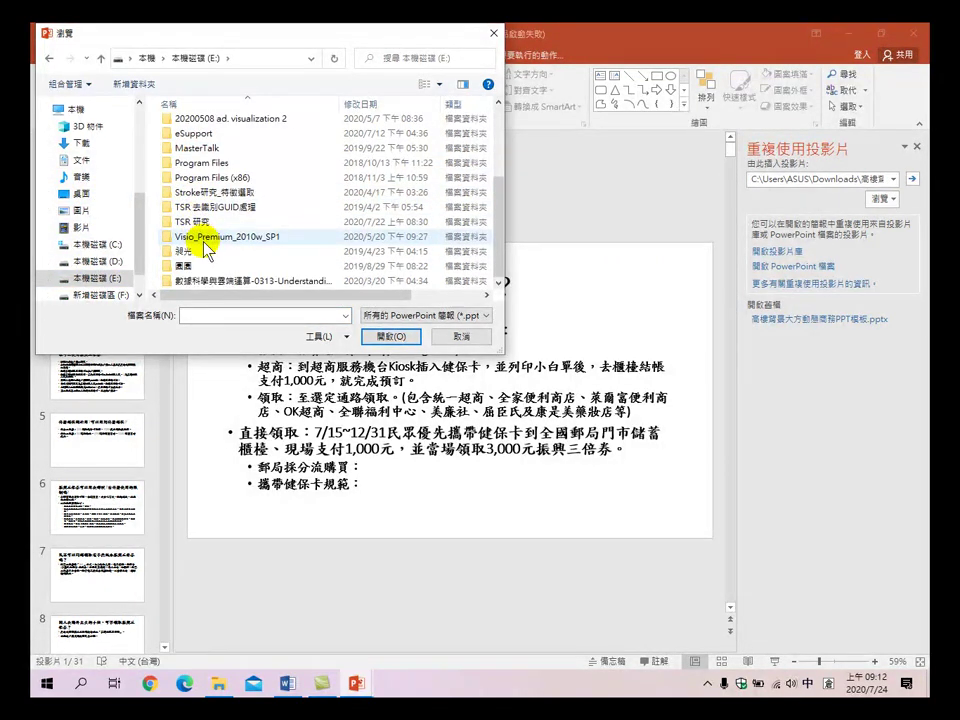
pyautogui.scroll(1, 200, 220)
pyautogui.scroll(2, 200, 205)
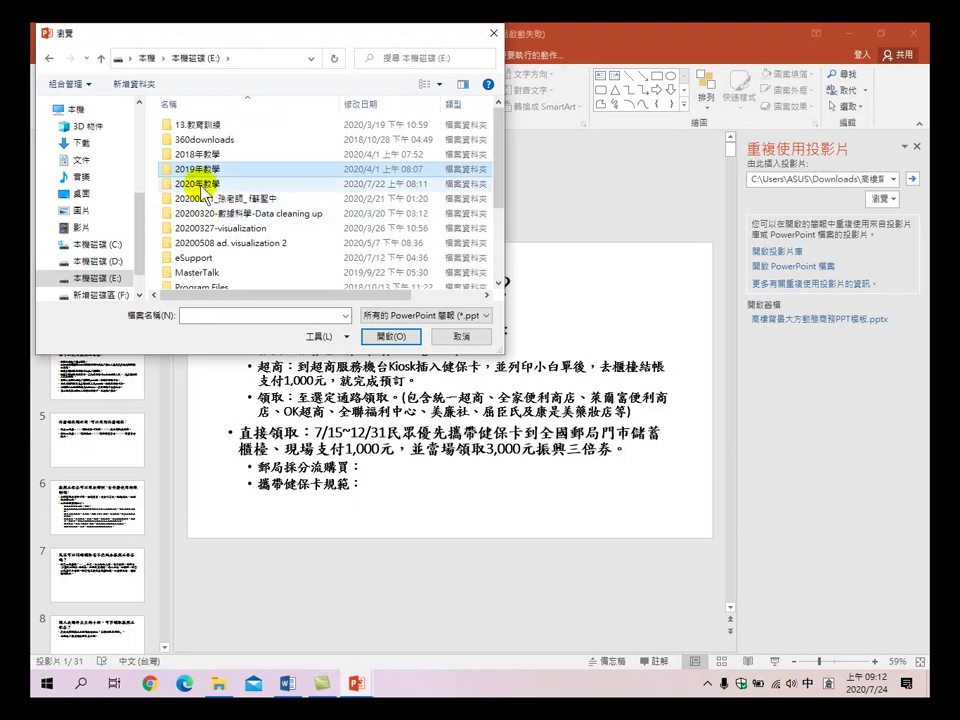
pyautogui.doubleClick(200, 189)
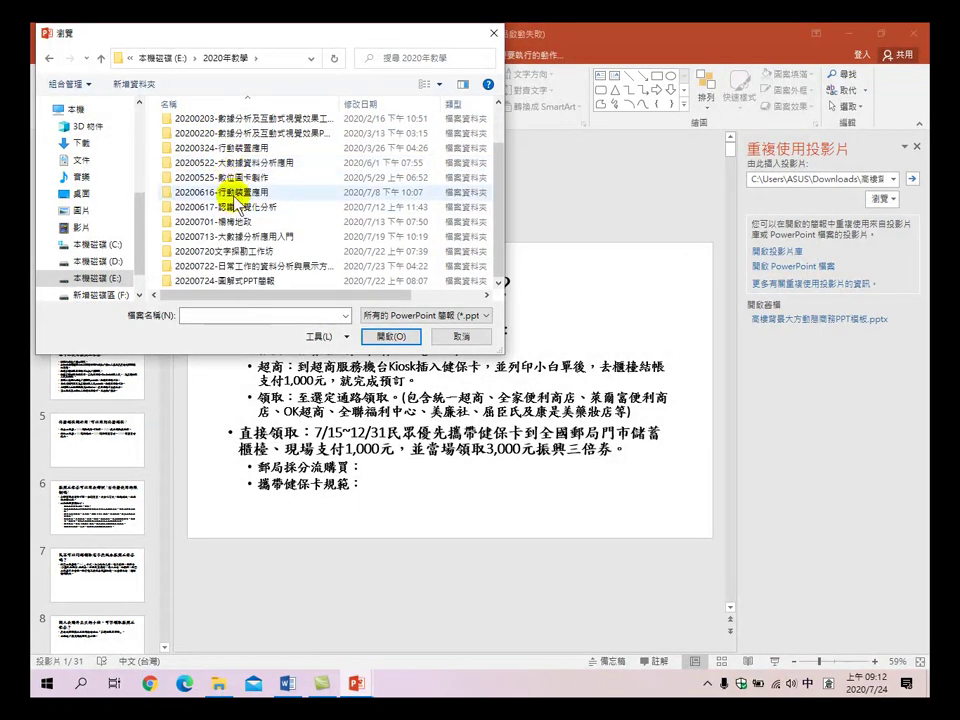
pyautogui.scroll(-1, 237, 222)
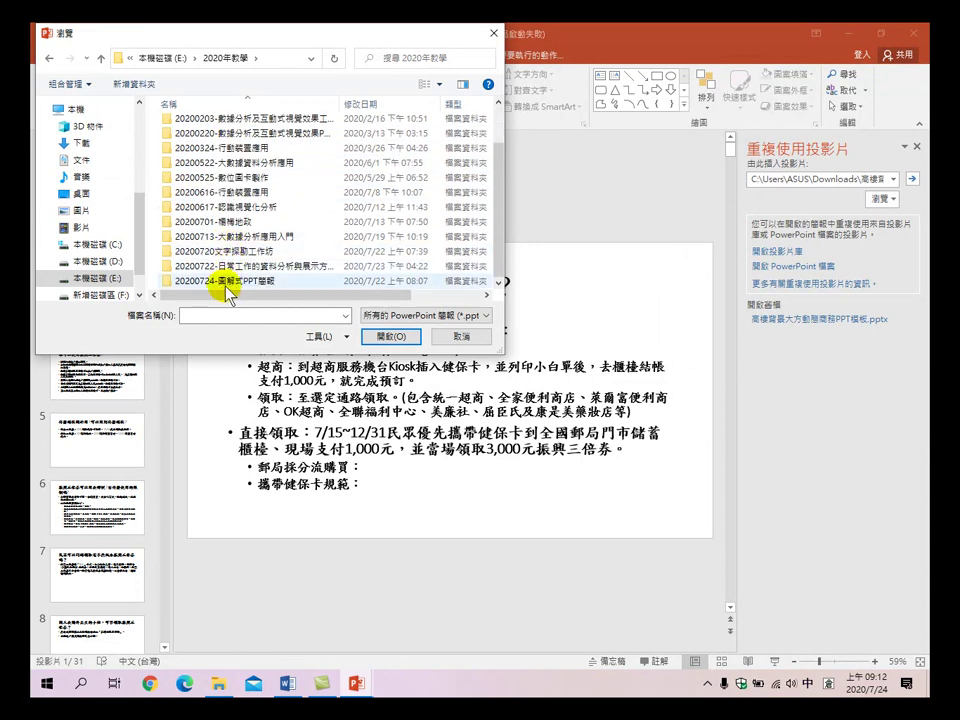
pyautogui.doubleClick(225, 274)
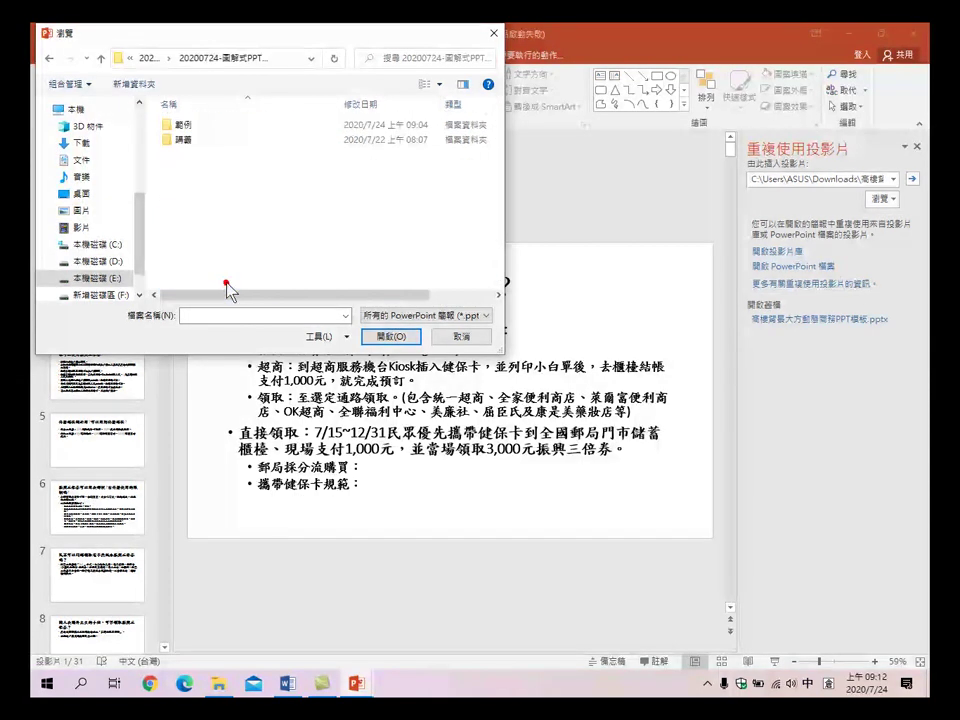
pyautogui.doubleClick(182, 124)
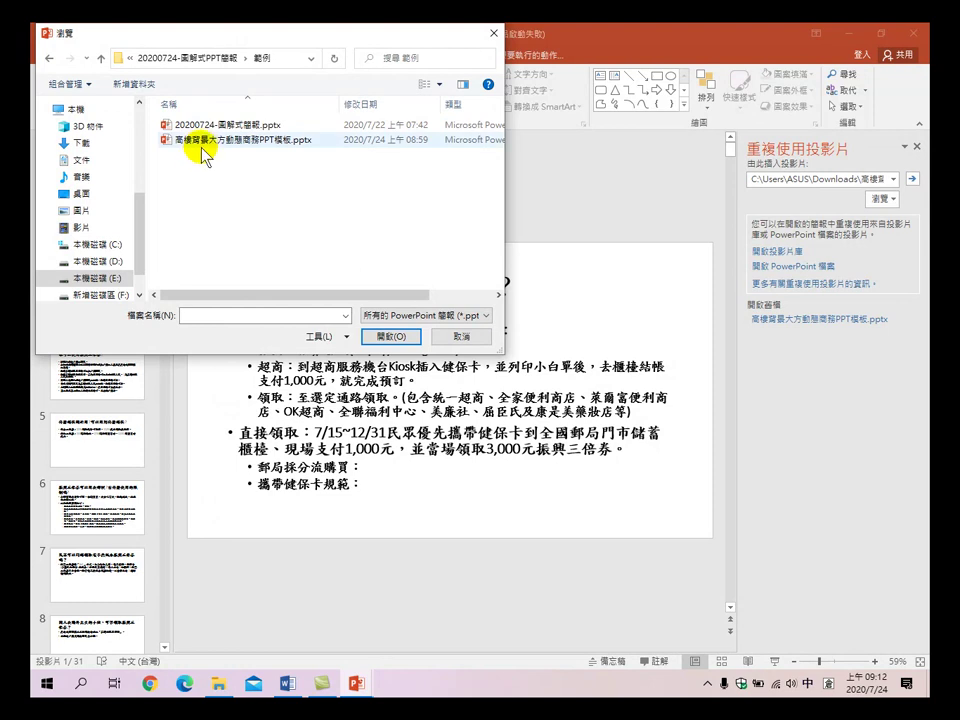
pyautogui.doubleClick(202, 139)
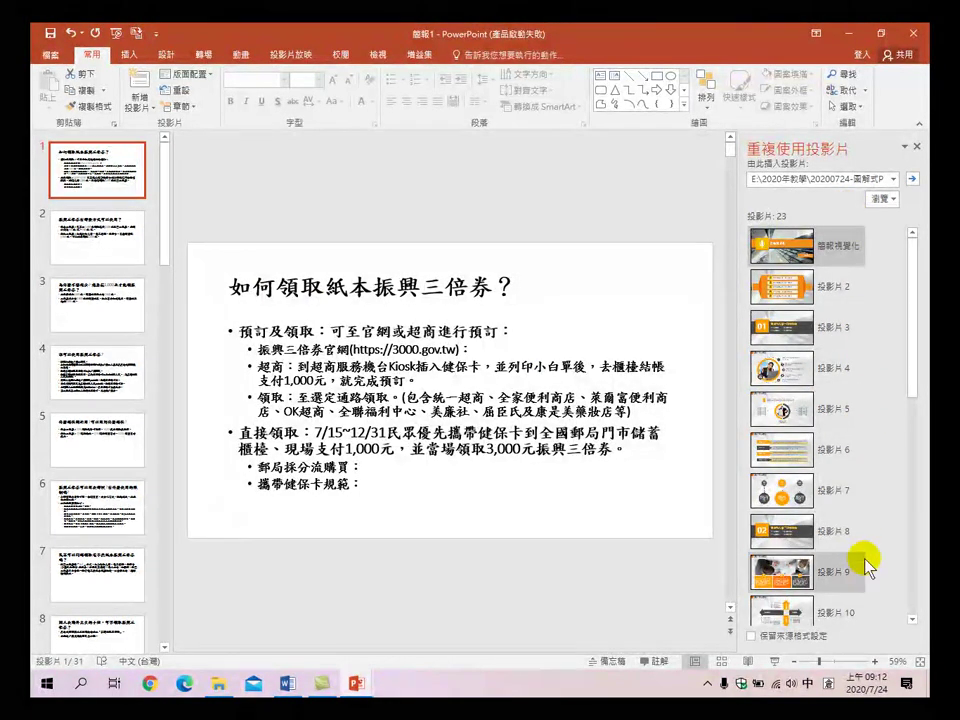
# - Insert the template's 簡報視覺化 slide with source formatting kept and move it to slide 1
pyautogui.click(752, 634)
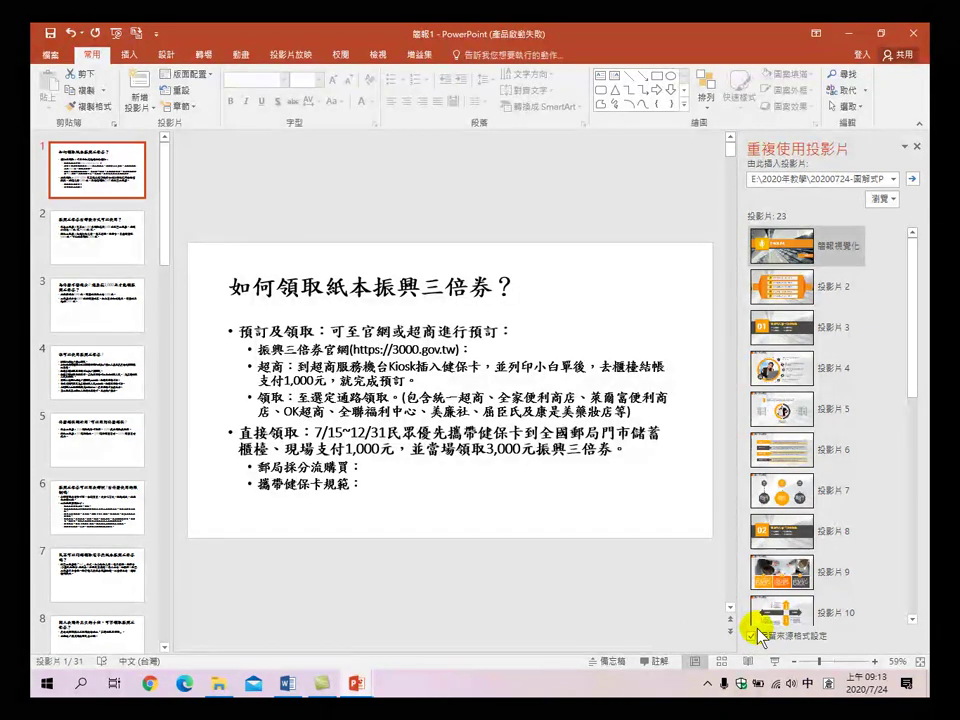
pyautogui.click(790, 248)
pyautogui.moveTo(130, 240); pyautogui.dragTo(115, 168)
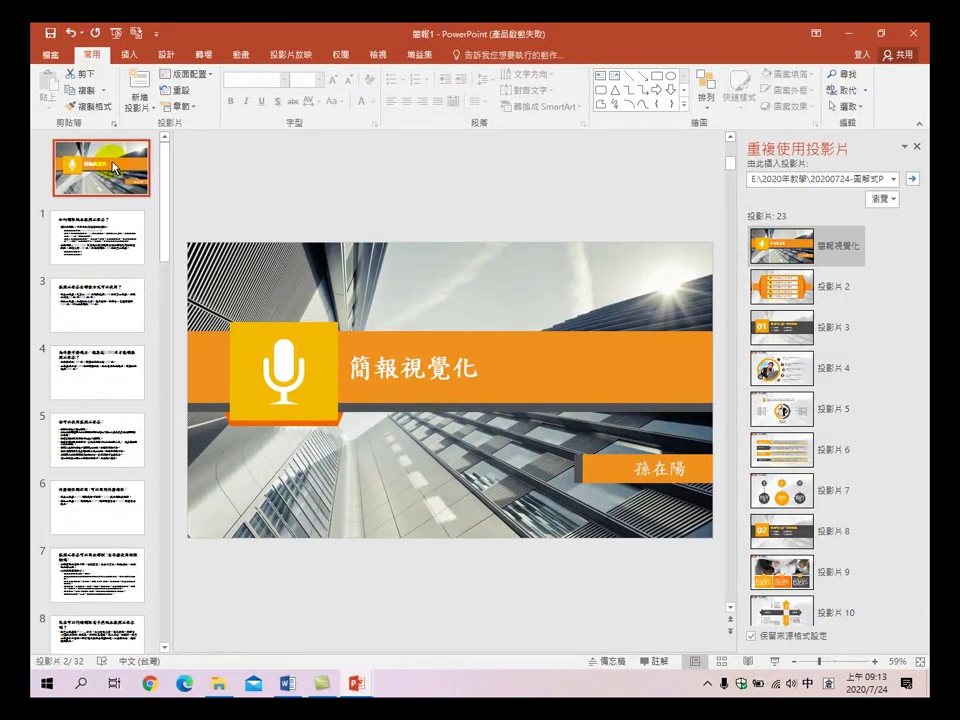
# - Replace the title with 振興三倍券 on the first line and 一仟變三仟 on the second
pyautogui.doubleClick(389, 369)
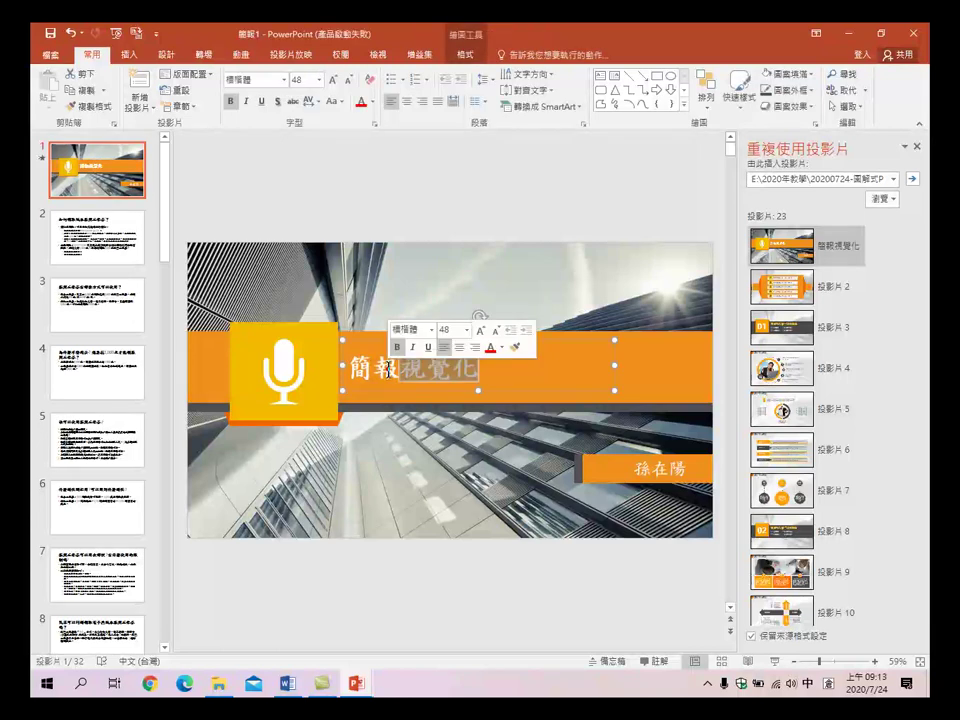
pyautogui.tripleClick(381, 370)
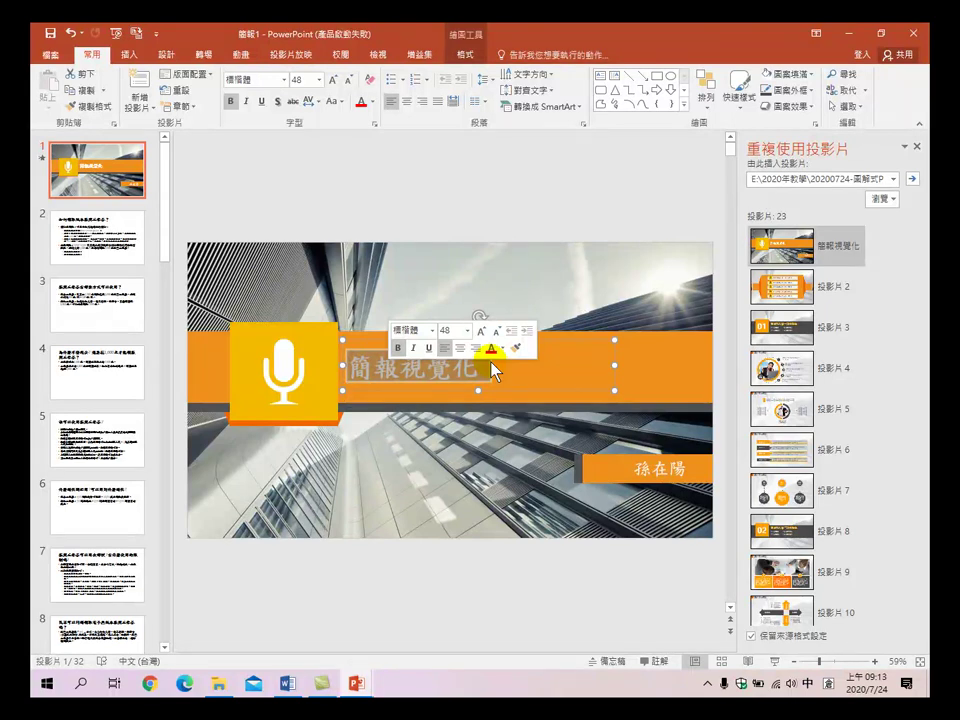
pyautogui.write('手')
pyautogui.write('振興')
pyautogui.write('三倍火')
pyautogui.write('券')
pyautogui.press('Return')
pyautogui.write('一入女')
pyautogui.press('BackSpace')
pyautogui.press('BackSpace')
pyautogui.write('任')
pyautogui.press('BackSpace')
pyautogui.write('仟女變三人竹十')
pyautogui.press('space')
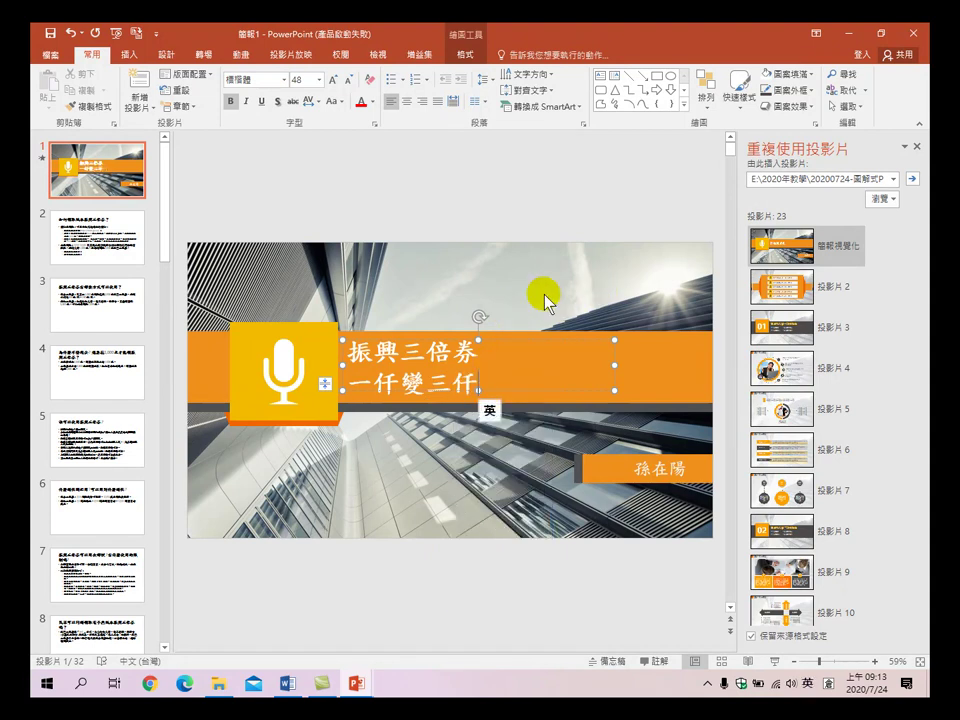
pyautogui.click(559, 207)
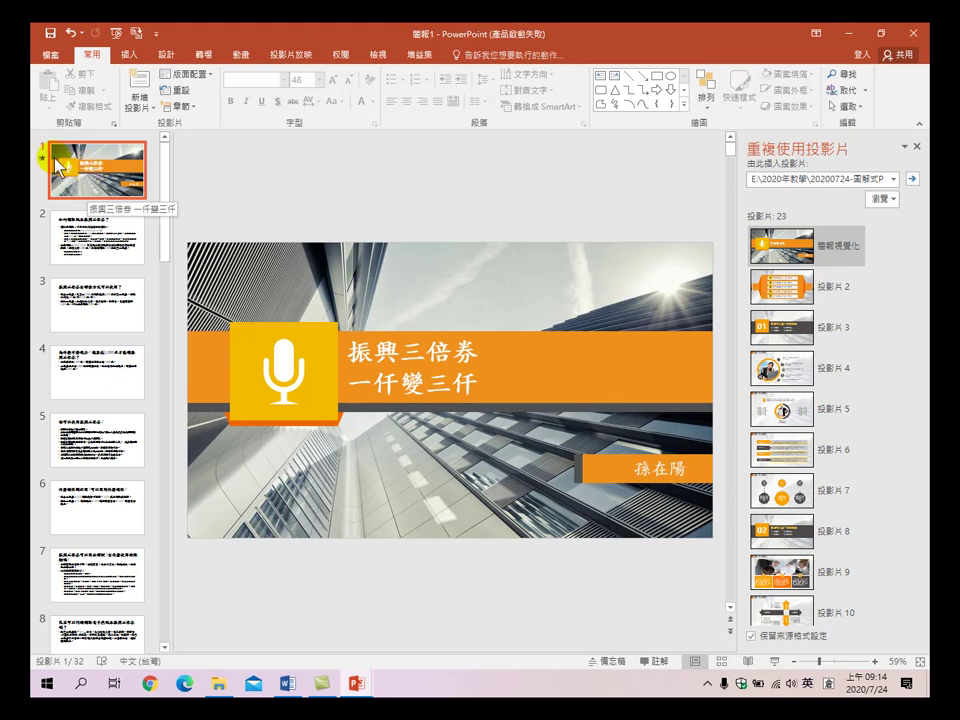
# - Insert a high-rise background slide as slide 2, review slide 3, and return to the title slide
pyautogui.click(140, 88)
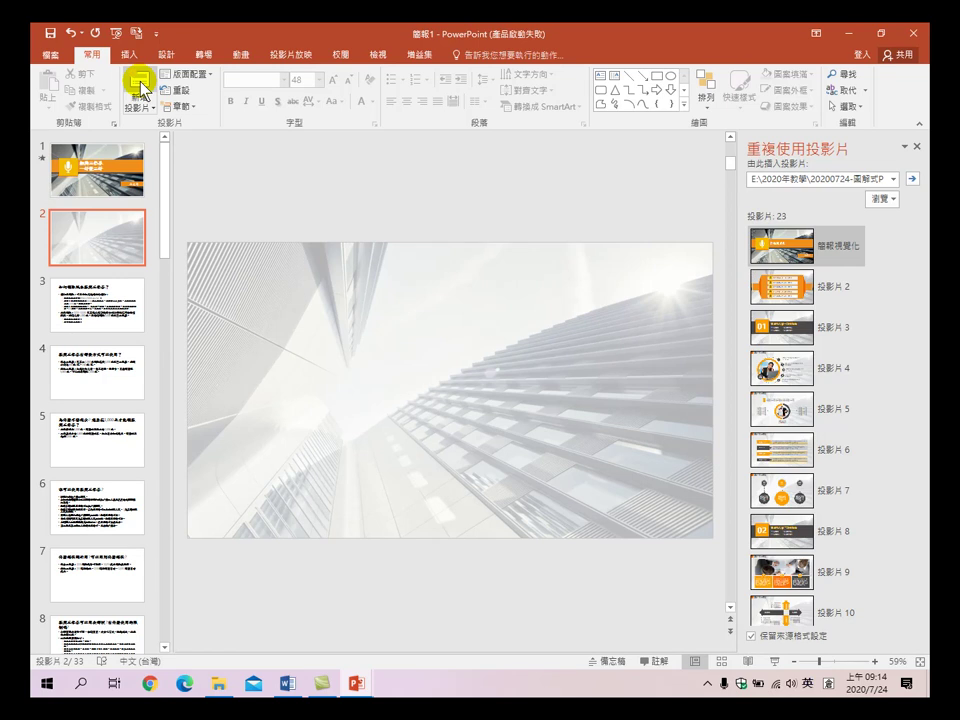
pyautogui.click(130, 185)
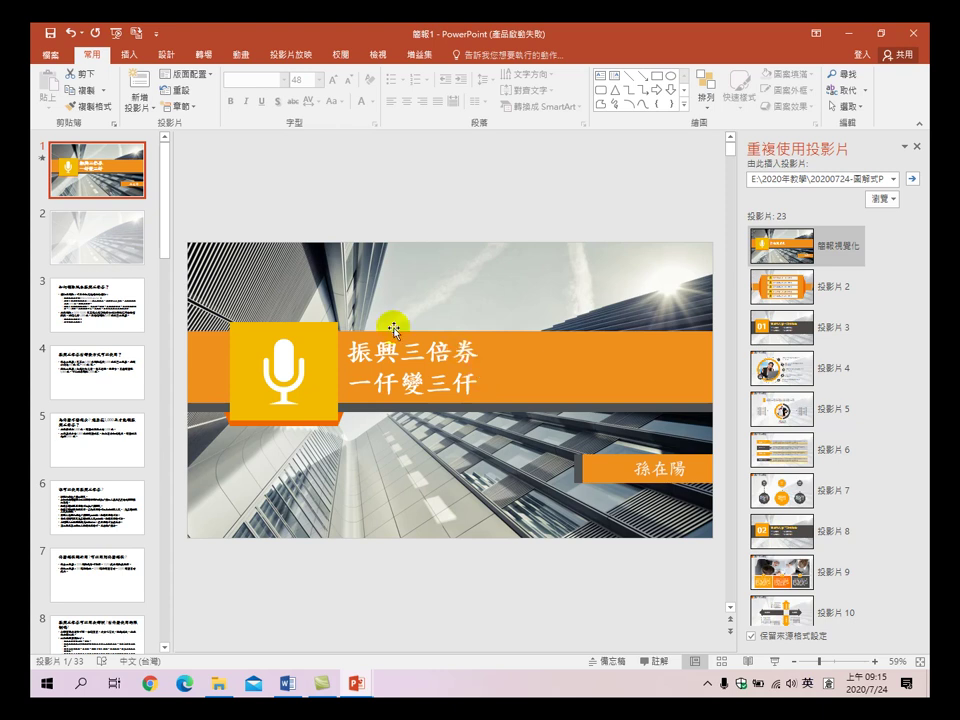
pyautogui.click(97, 305)
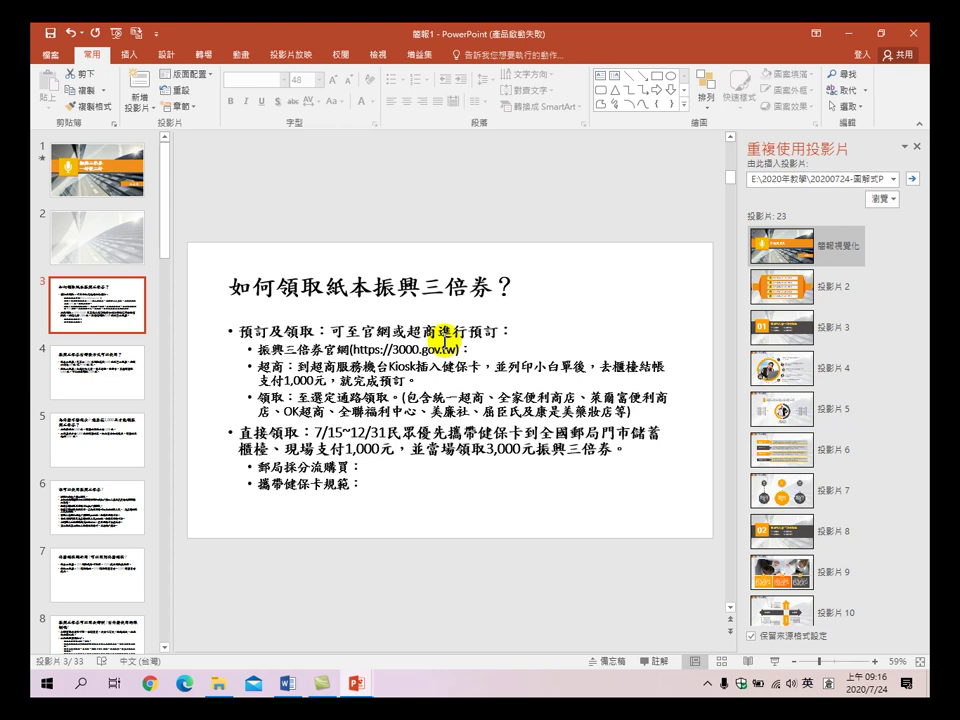
pyautogui.click(128, 178)
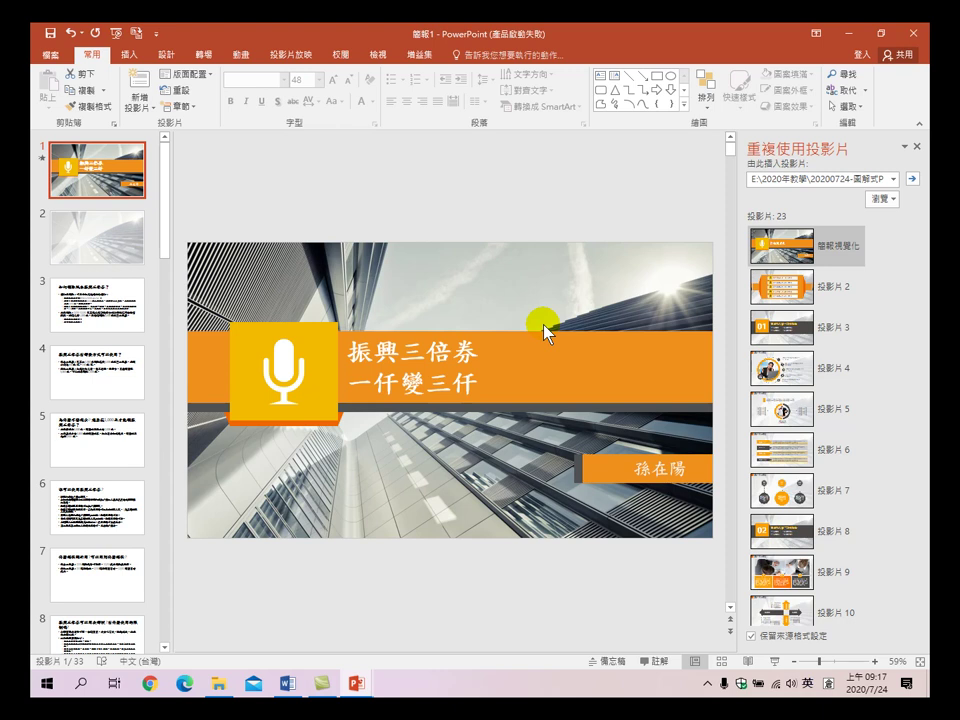
# - Copy the title 振興三倍券 一仟變三仟 from slide 1, discarding a first paste on slide 2
pyautogui.click(97, 240)
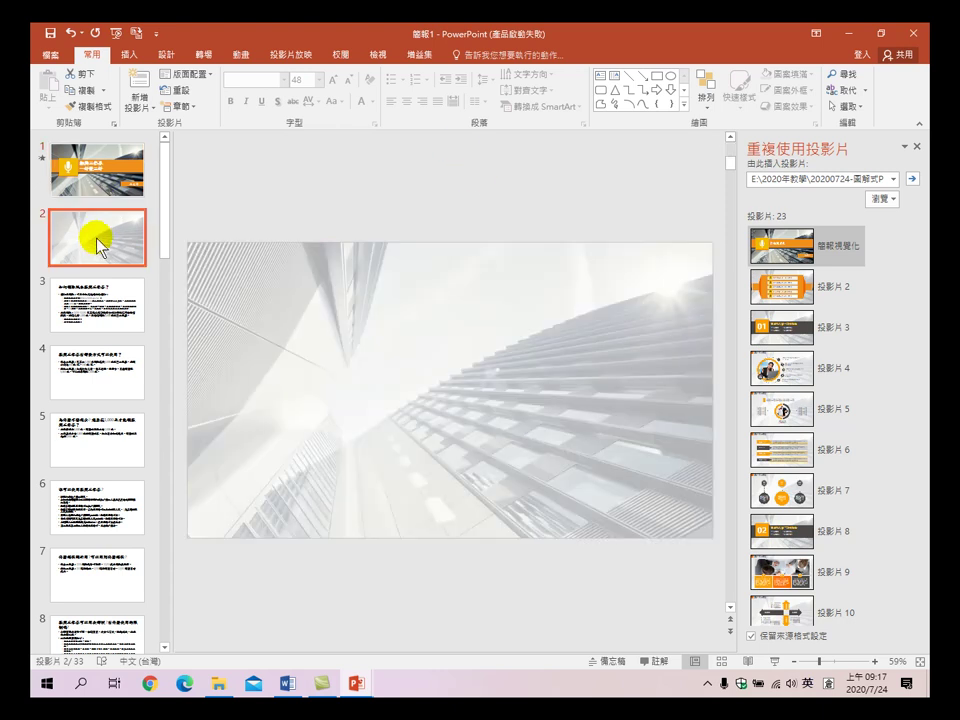
pyautogui.click(130, 180)
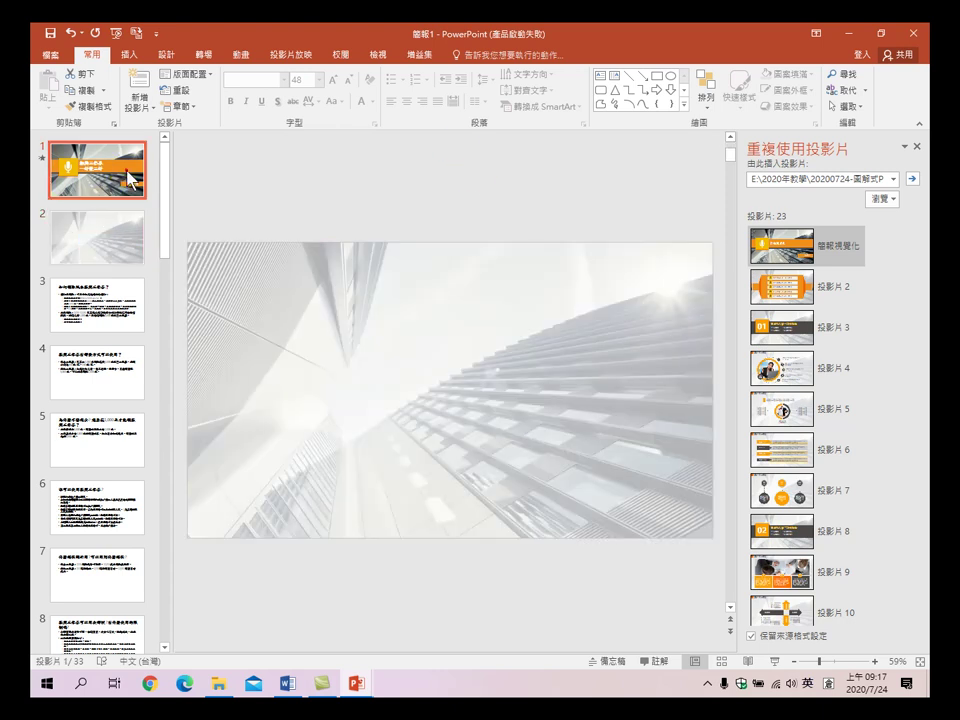
pyautogui.moveTo(350, 342)
pyautogui.mouseDown()
pyautogui.moveTo(395, 345)
pyautogui.moveTo(478, 396)
pyautogui.mouseUp()
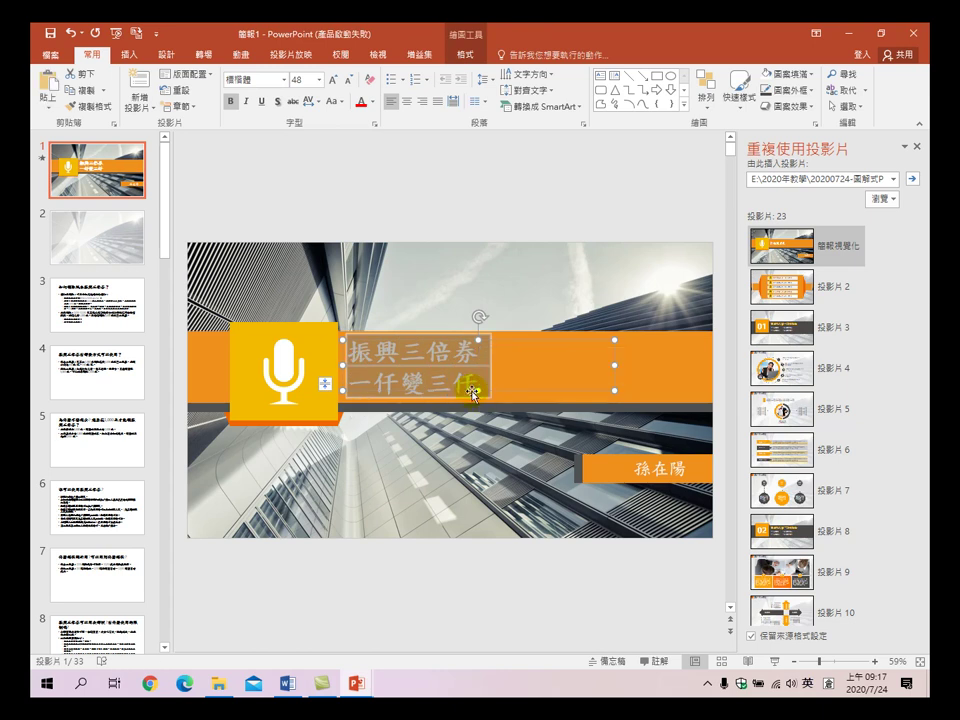
pyautogui.click(98, 250)
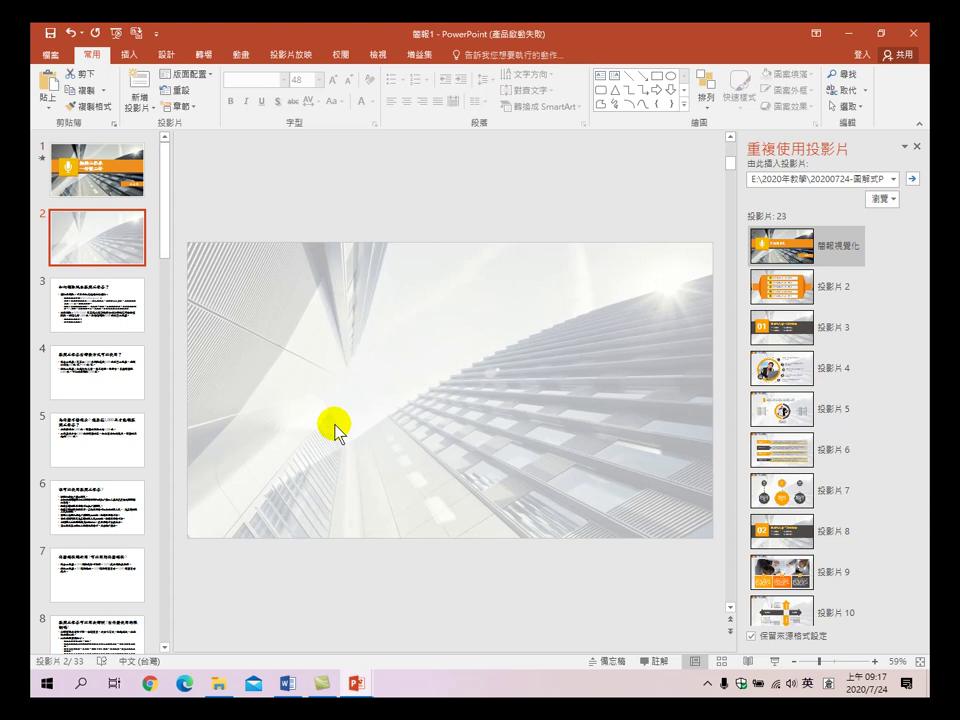
pyautogui.hotkey('ctrl', 'v')
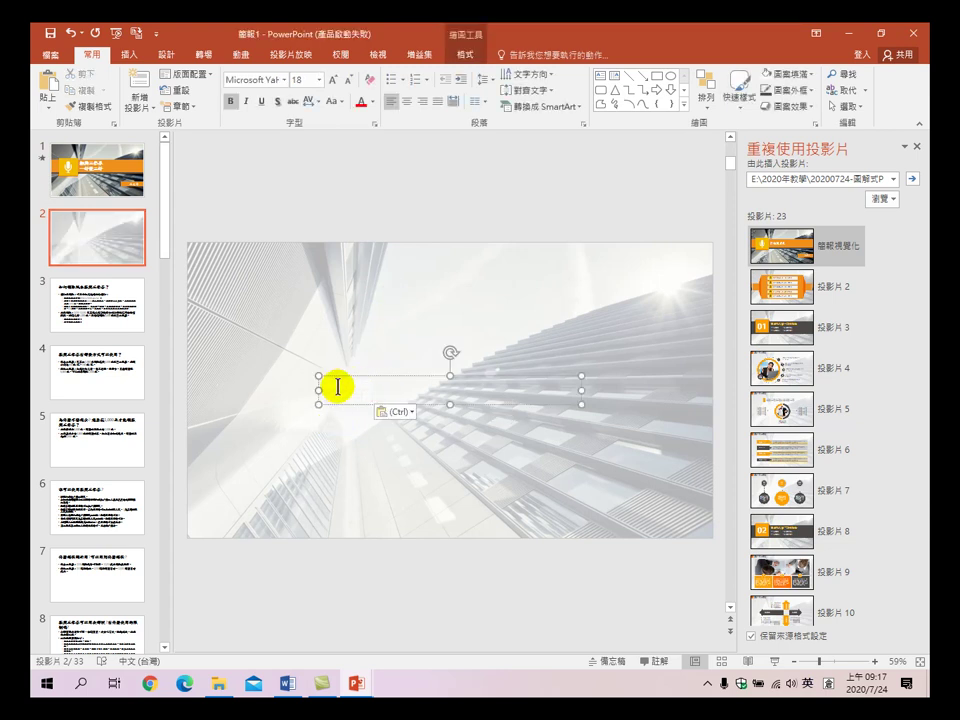
pyautogui.click(340, 379)
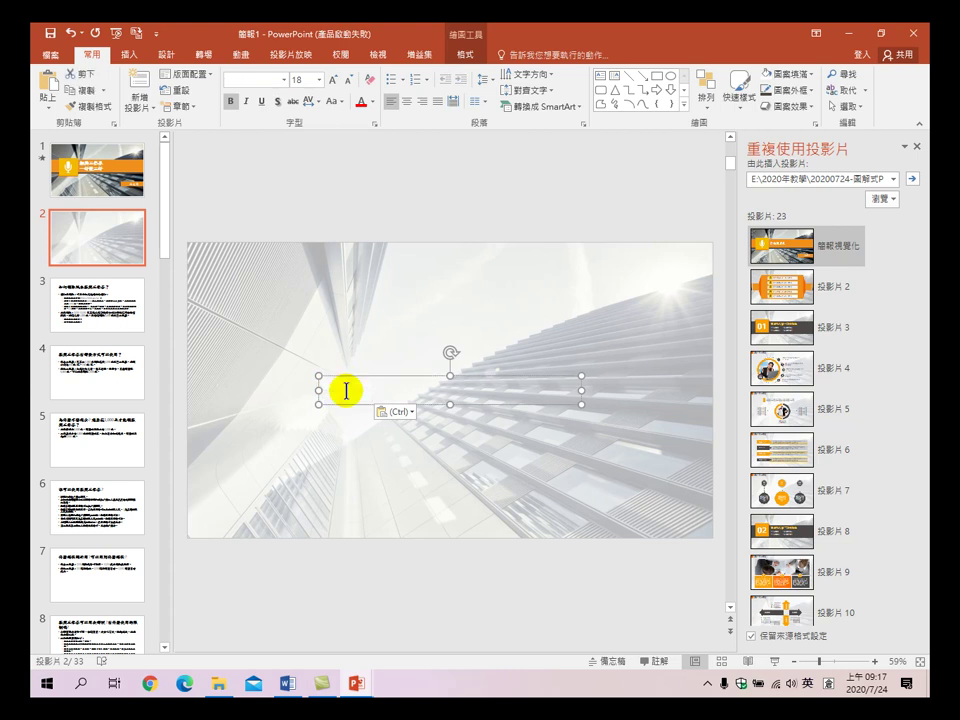
pyautogui.press('Delete')
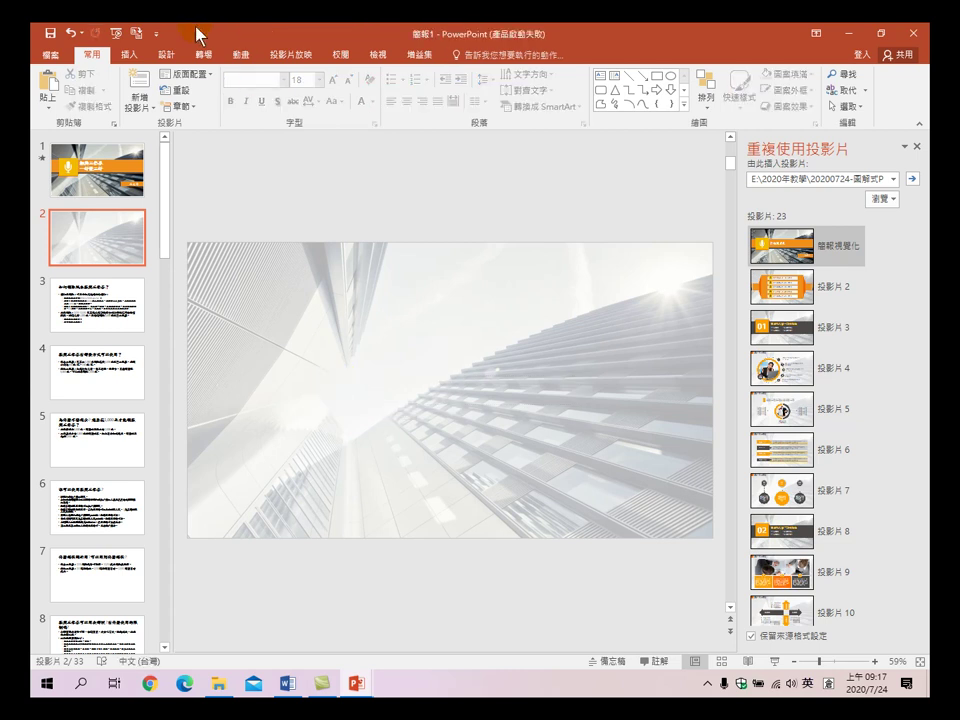
# - Add a horizontal text box on slide 2 holding the copied title, widened so each line fits
pyautogui.click(129, 55)
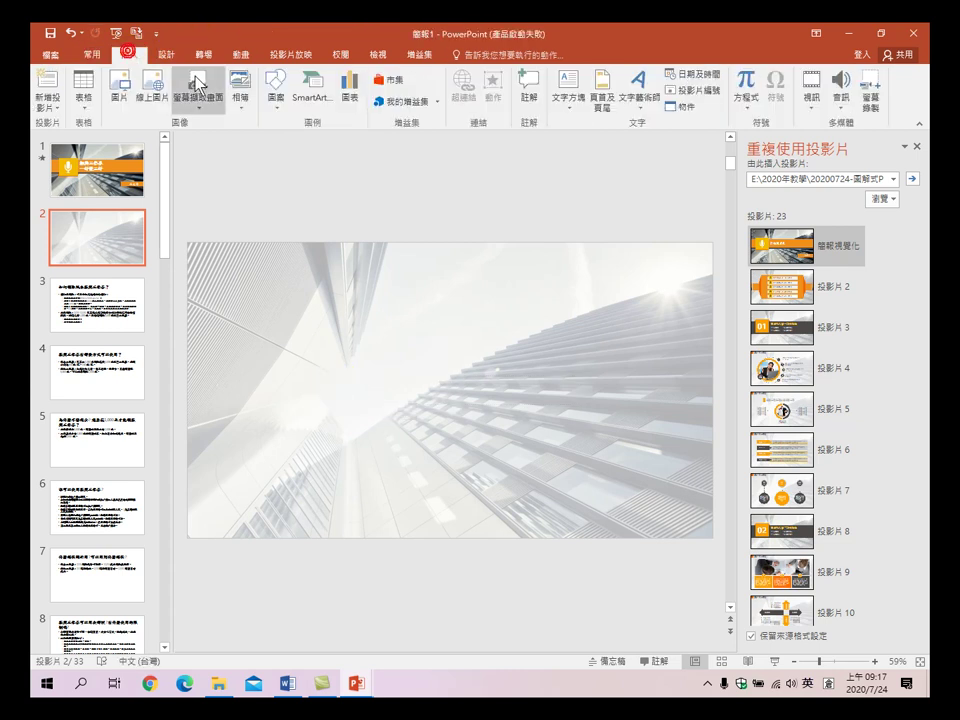
pyautogui.click(572, 106)
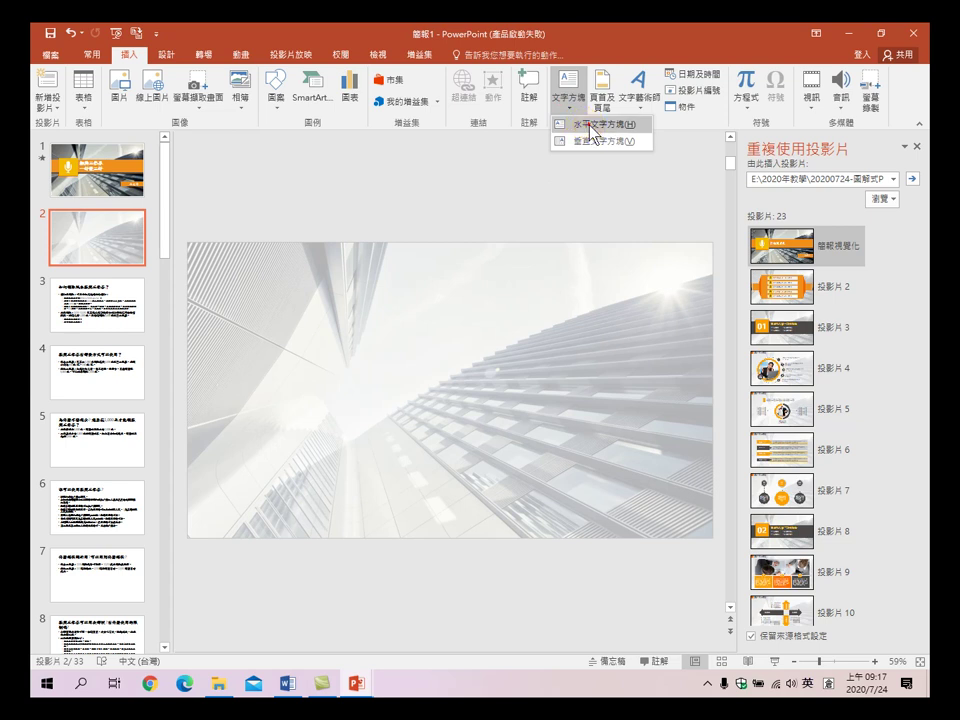
pyautogui.click(597, 124)
pyautogui.click(366, 360)
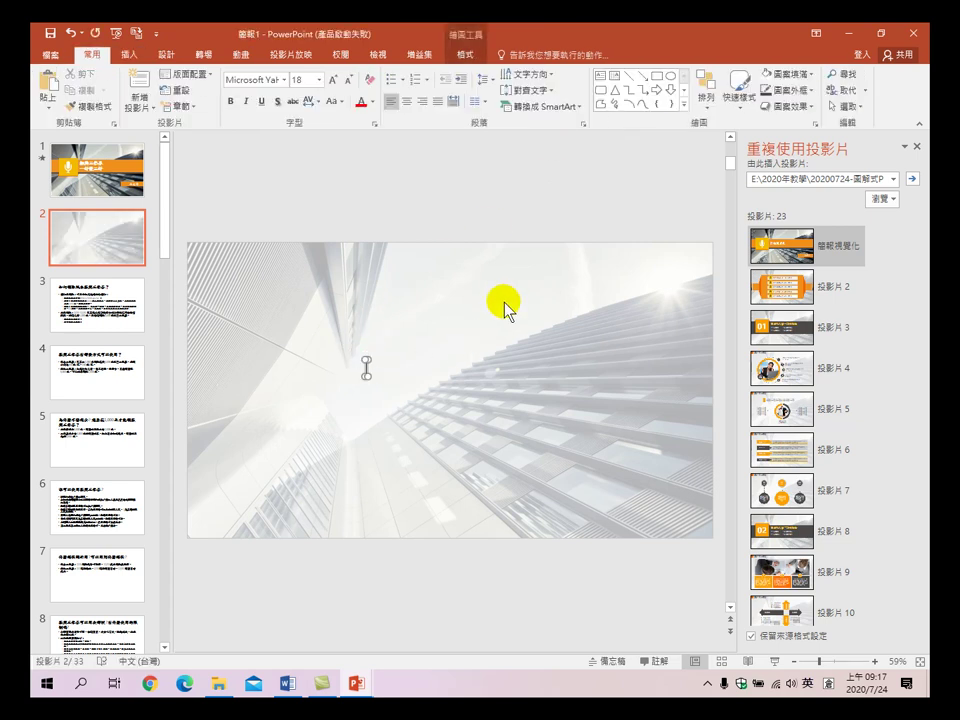
pyautogui.hotkey('ctrl', 'v')
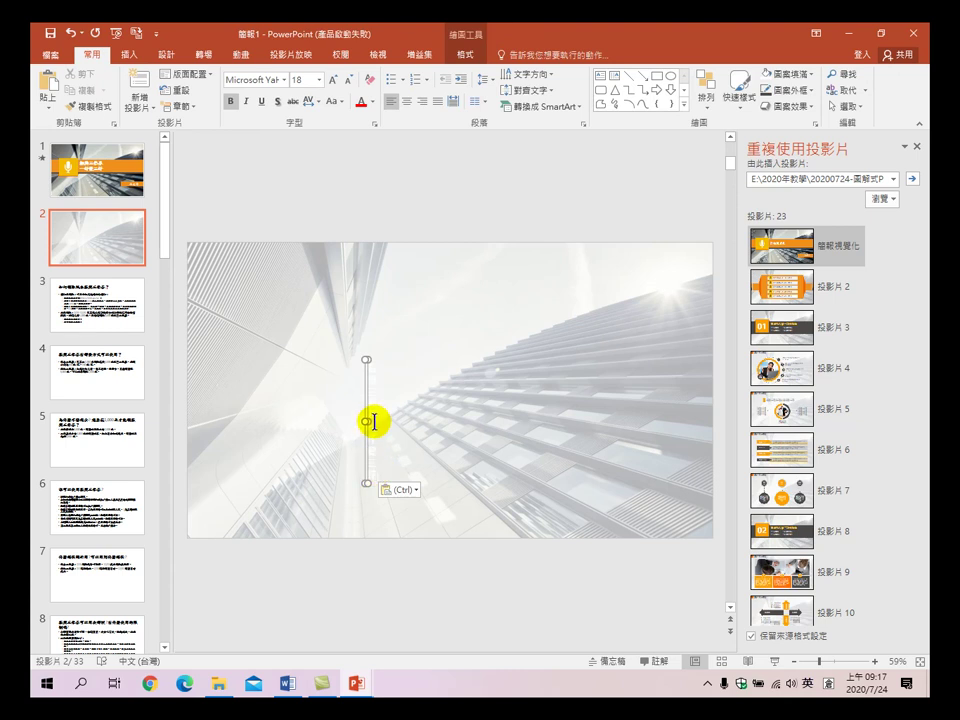
pyautogui.moveTo(370, 420); pyautogui.dragTo(631, 433)
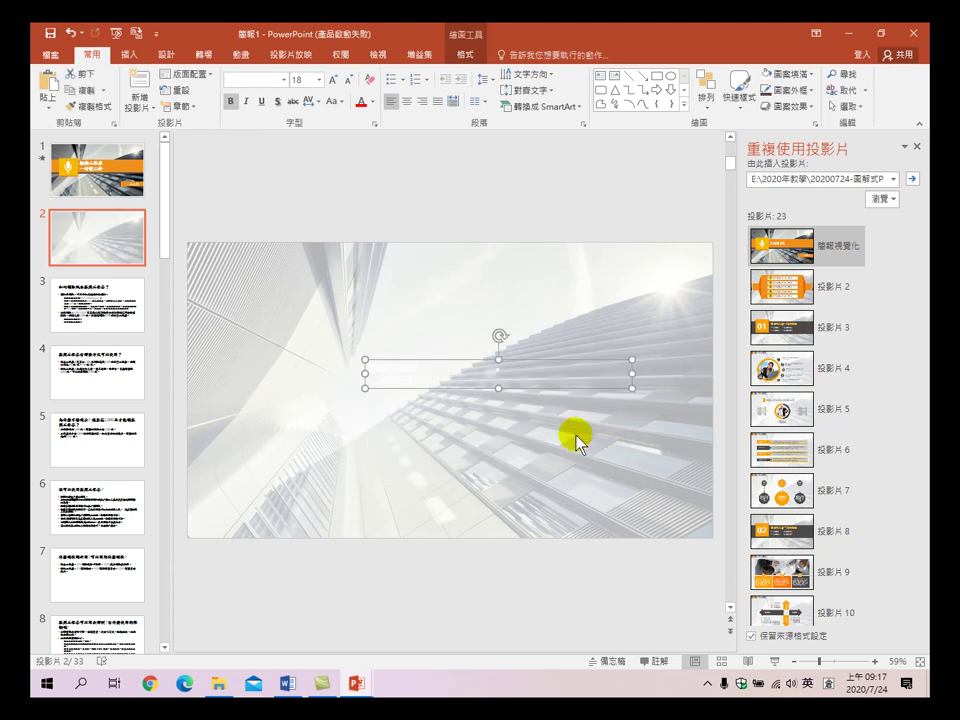
# - Make the title red with a text shadow, enlarge it to size 66, and centre it
pyautogui.click(405, 366)
pyautogui.click(361, 101)
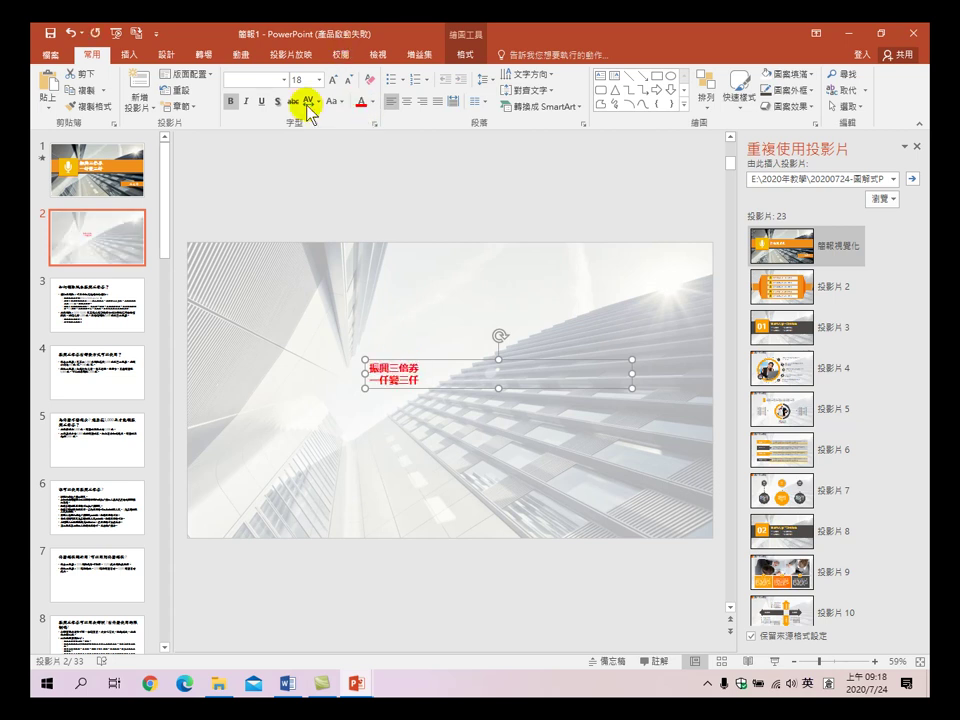
pyautogui.click(276, 101)
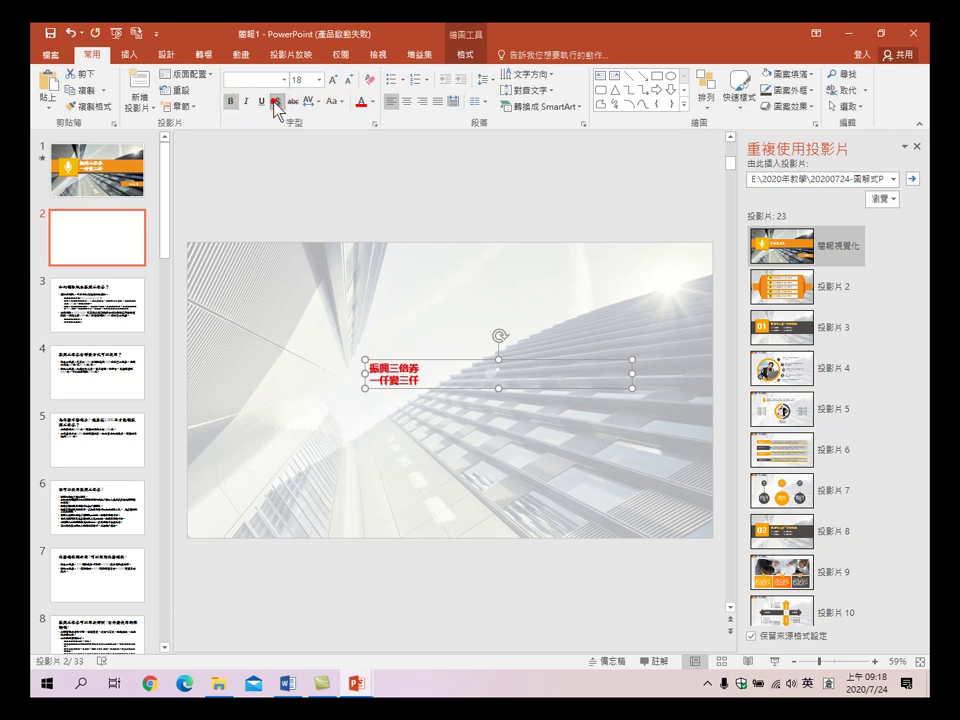
pyautogui.click(330, 77)
pyautogui.click(330, 77)
pyautogui.click(330, 77)
pyautogui.click(330, 77)
pyautogui.click(330, 77)
pyautogui.click(330, 77)
pyautogui.click(330, 77)
pyautogui.click(330, 77)
pyautogui.click(330, 77)
pyautogui.click(330, 77)
pyautogui.click(330, 77)
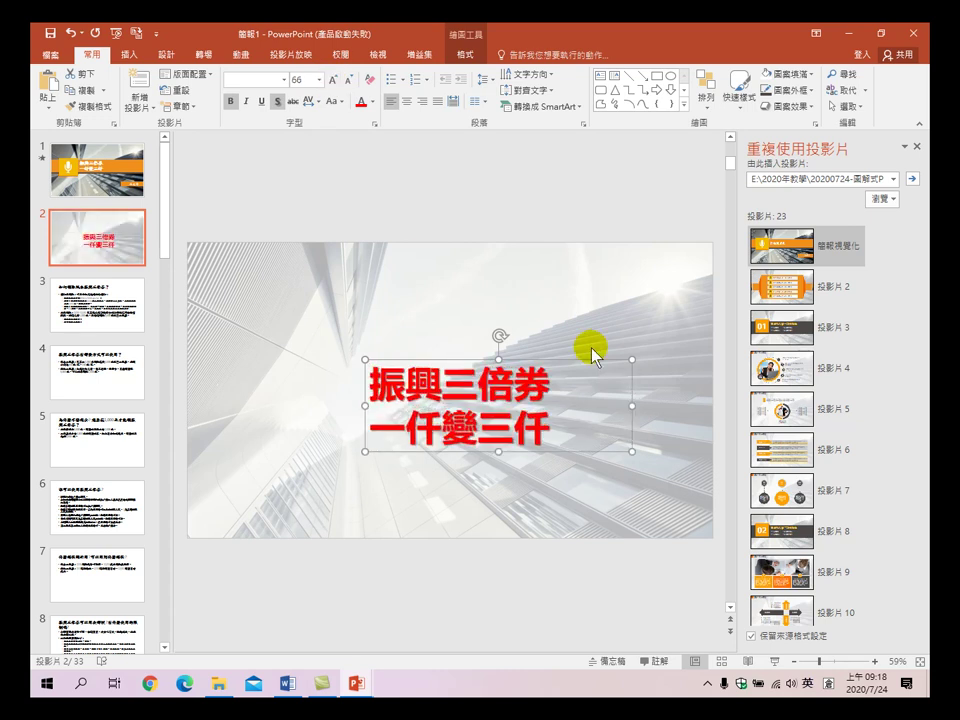
pyautogui.moveTo(570, 362); pyautogui.dragTo(548, 350)
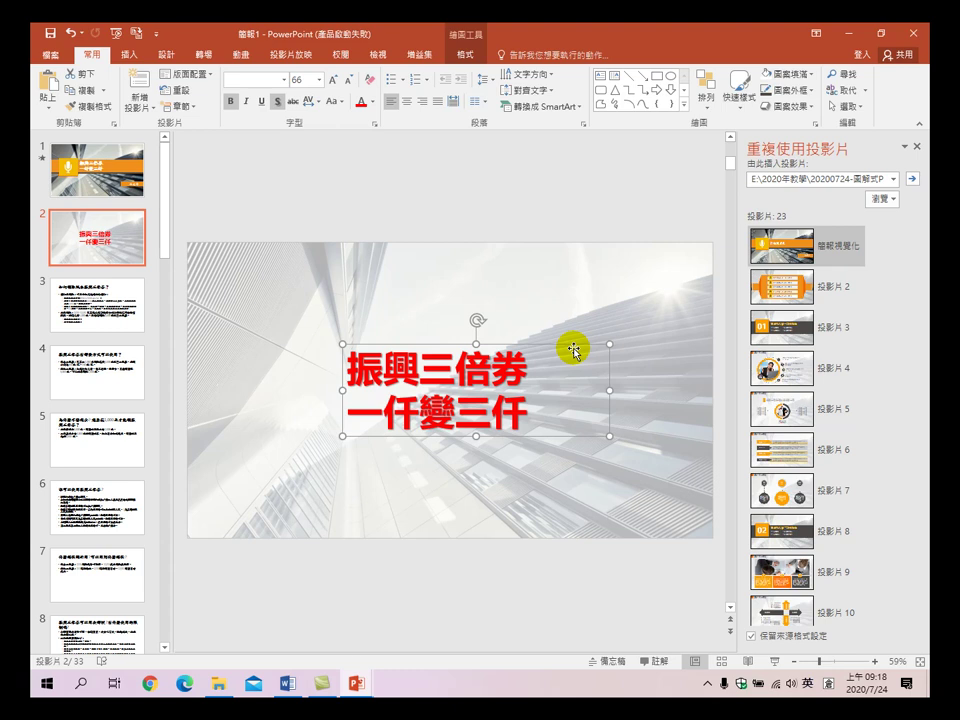
# - Drag the red 振興三倍券 一仟變三仟 title further left on slide 2
pyautogui.moveTo(430, 345); pyautogui.dragTo(327, 340)
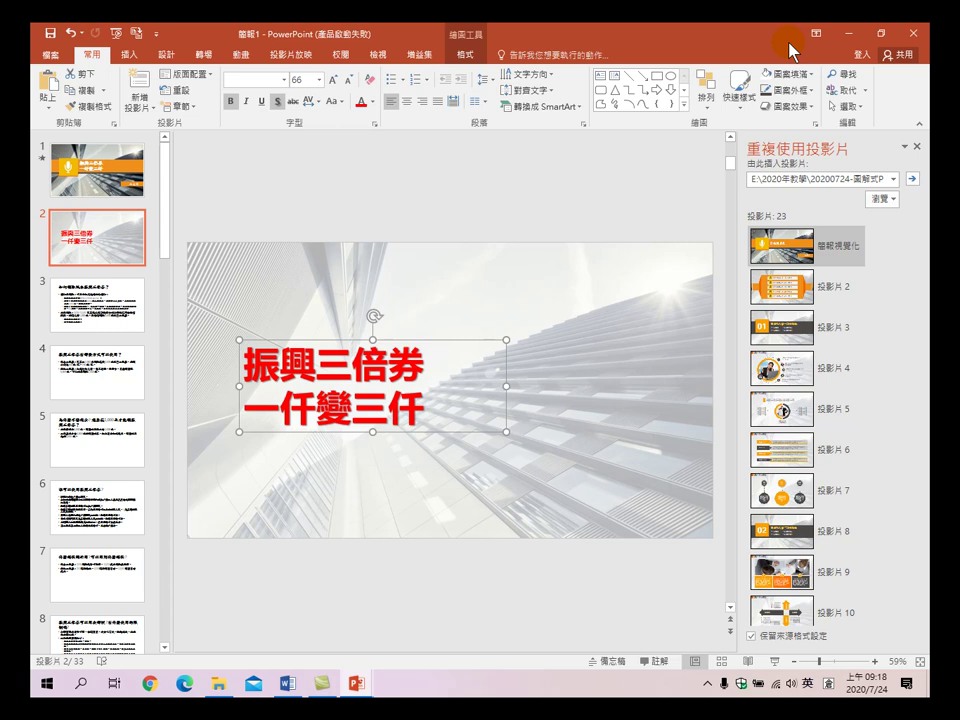
# - Minimize the PowerPoint, Word and file browser windows to reveal the desktop
pyautogui.click(851, 33)
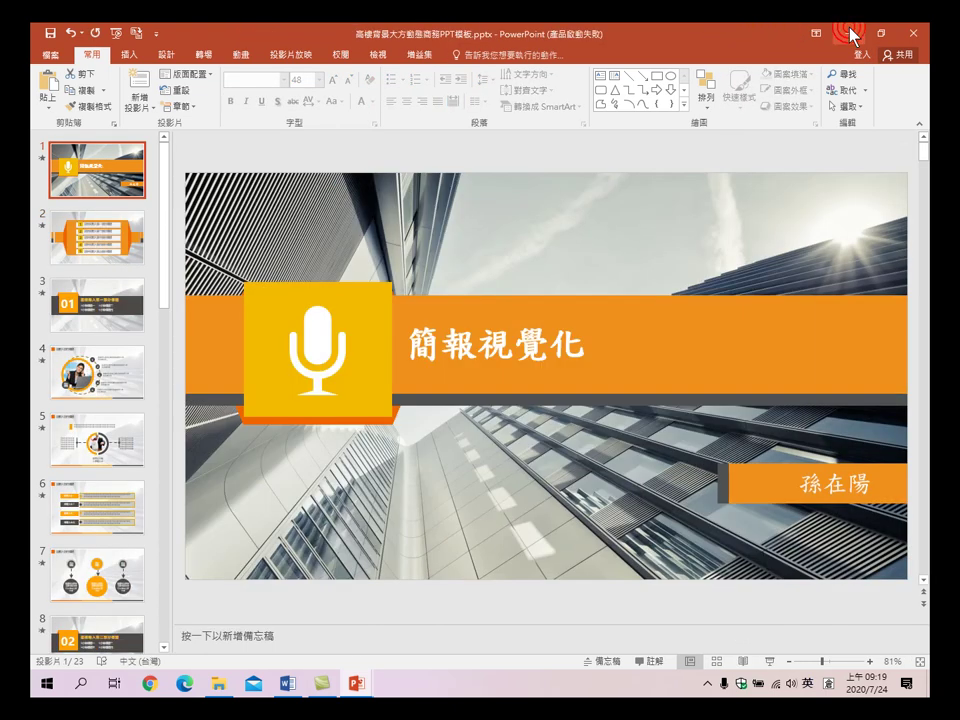
pyautogui.click(851, 33)
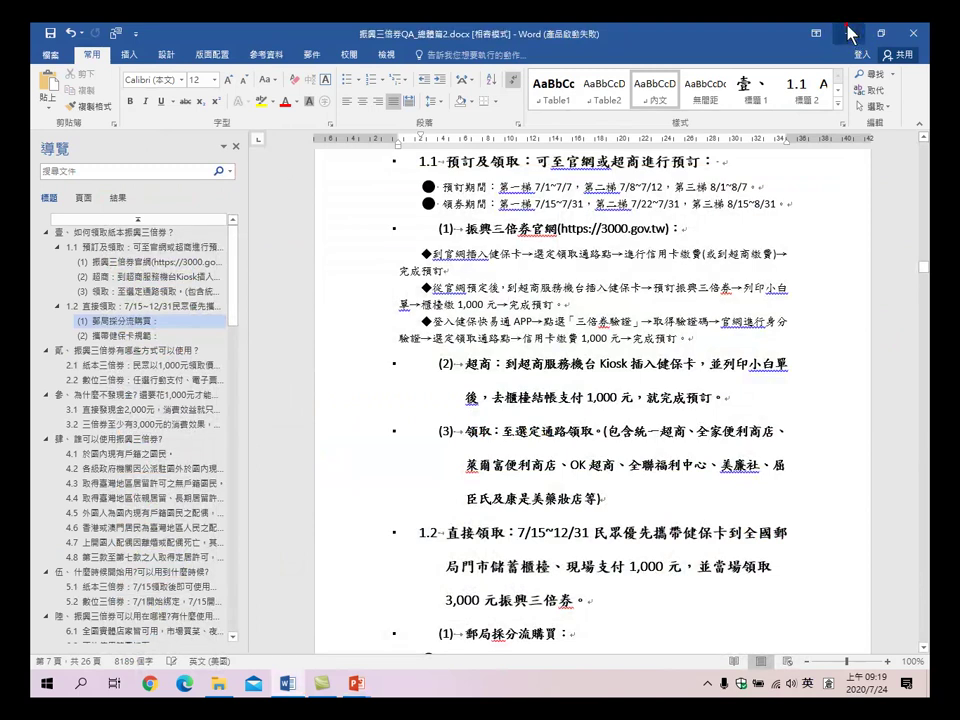
pyautogui.click(849, 32)
pyautogui.click(849, 32)
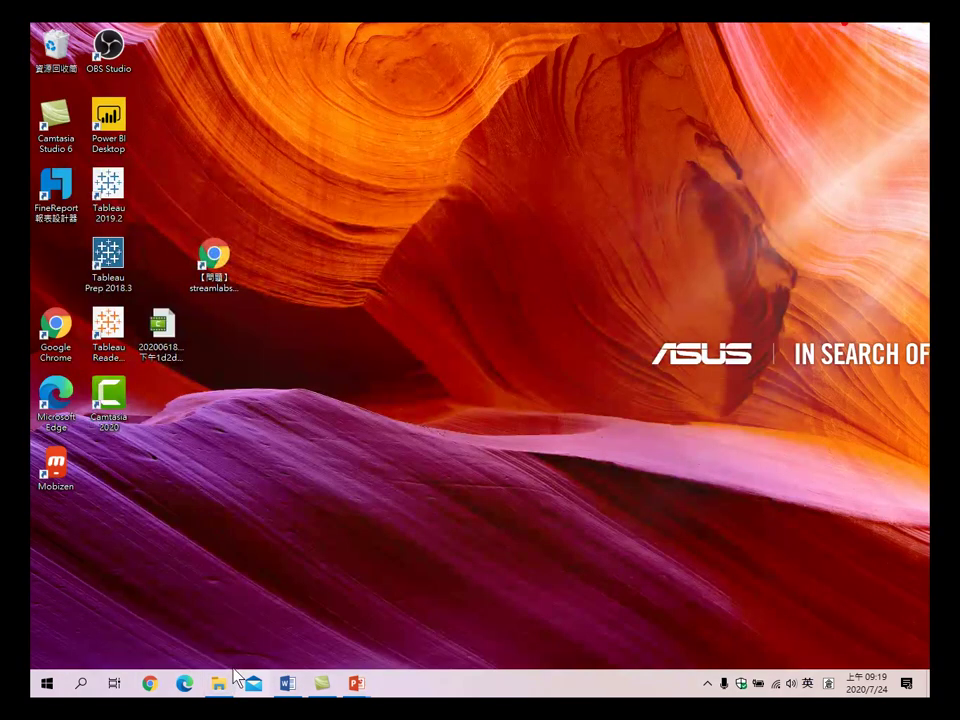
# - Rerun the speaker search in Chrome, switch to Images, and preview the 800 × 1064 podium photo
pyautogui.click(155, 687)
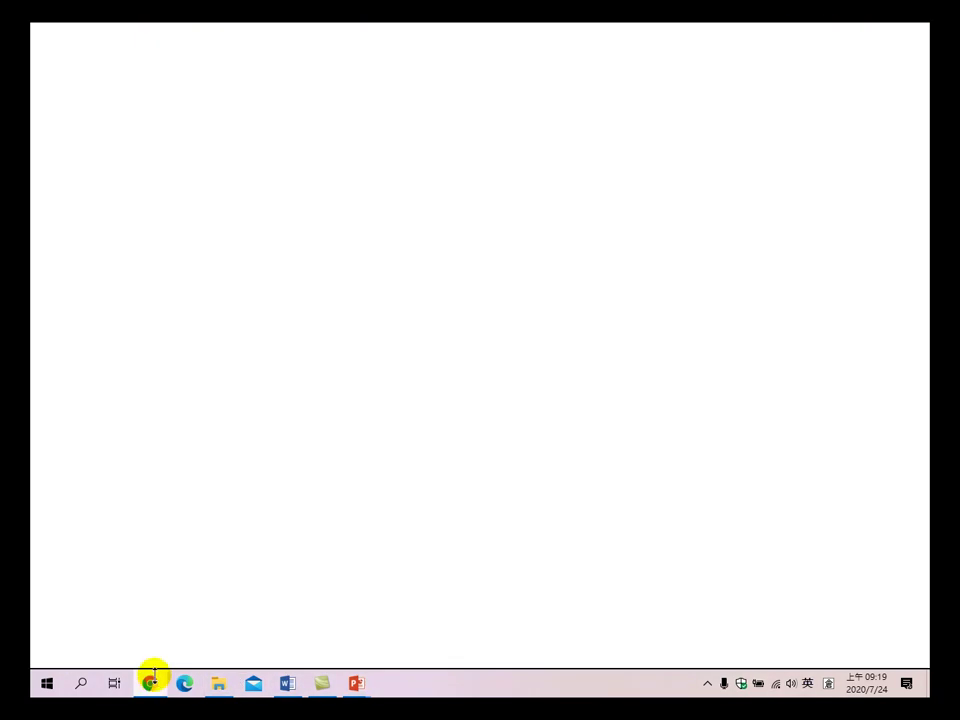
pyautogui.click(326, 58)
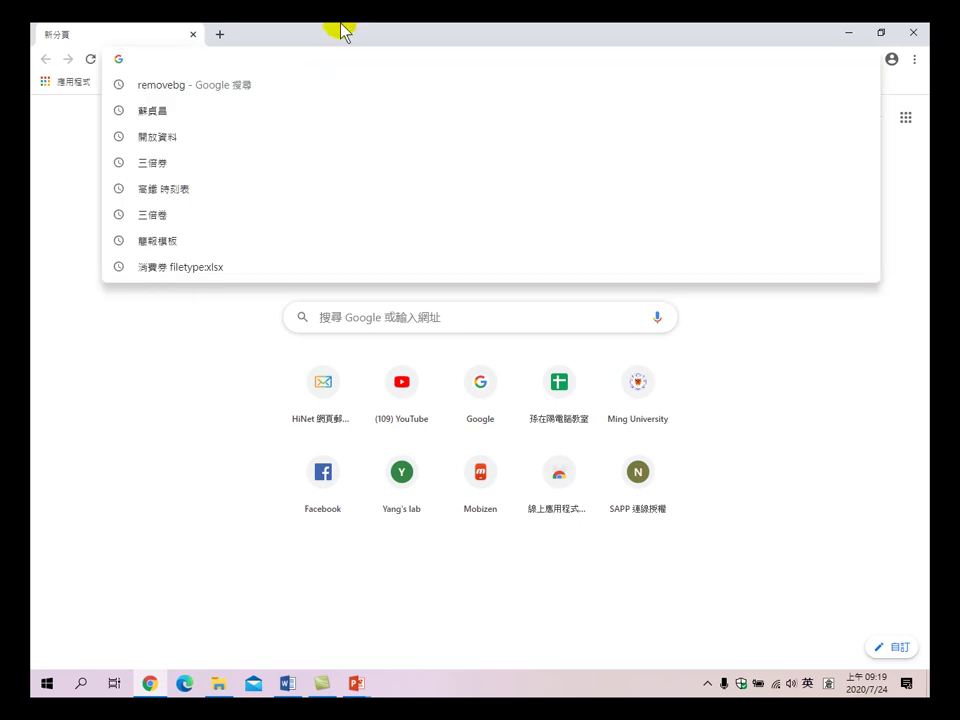
pyautogui.click(157, 111)
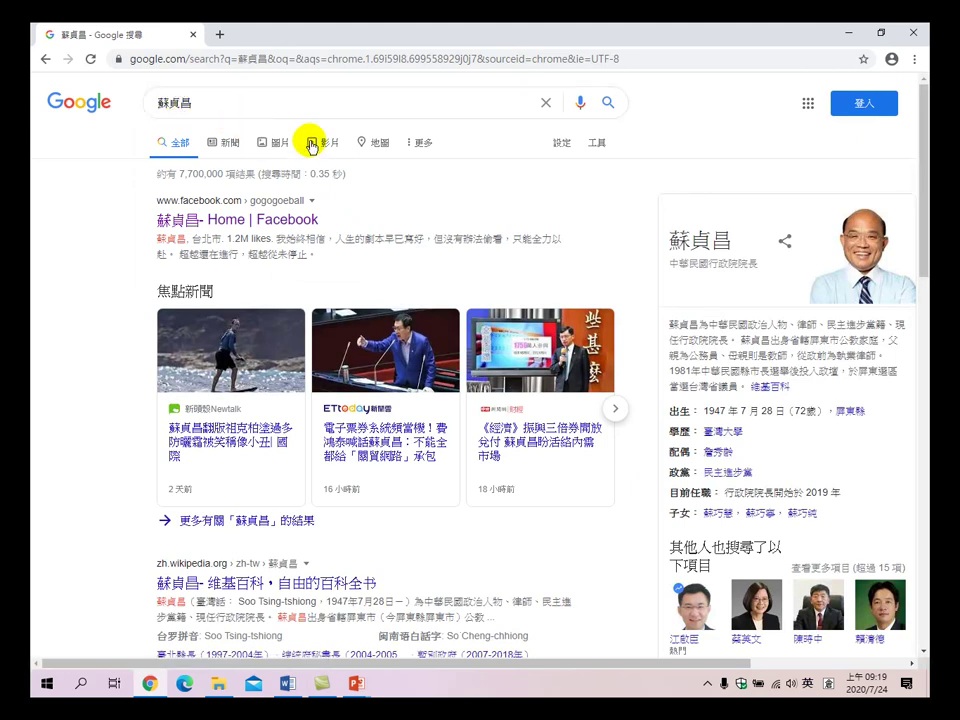
pyautogui.click(274, 146)
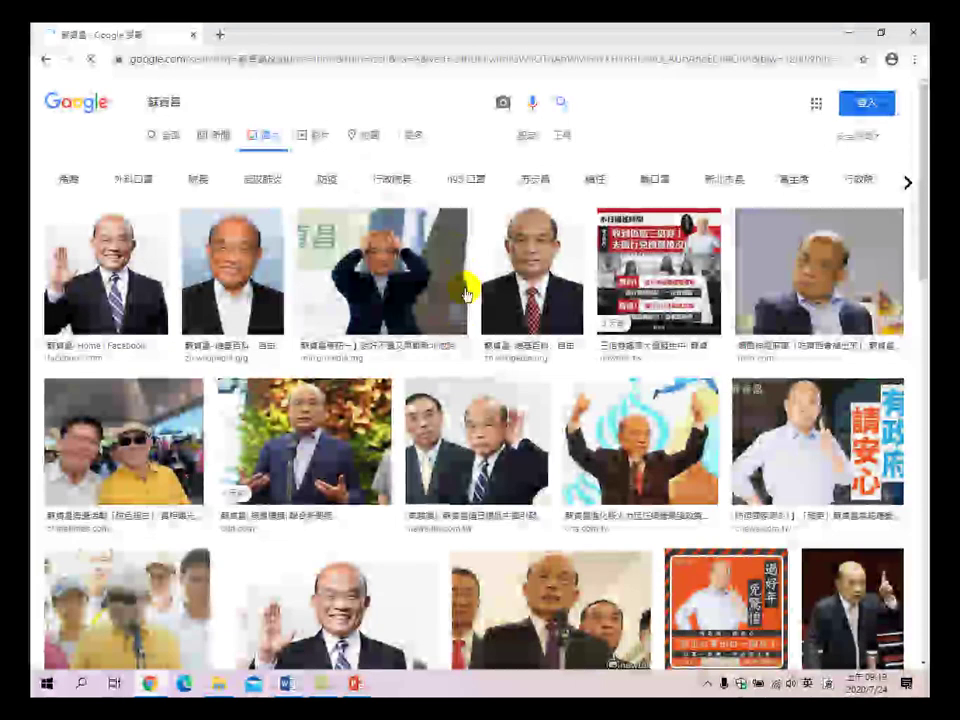
pyautogui.scroll(-3, 376, 408)
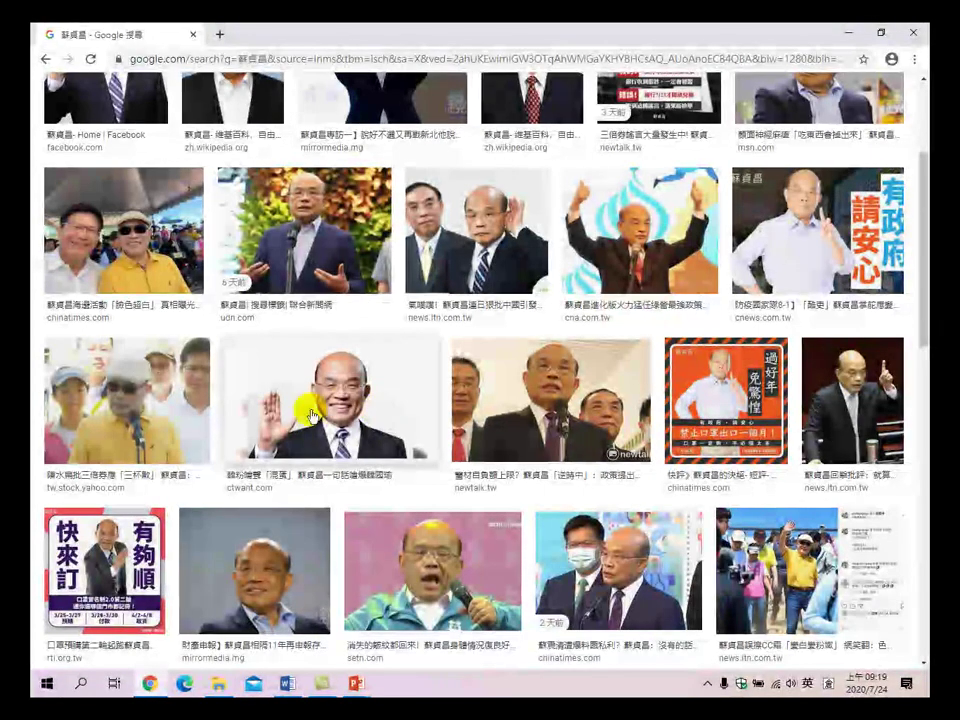
pyautogui.scroll(-2, 310, 430)
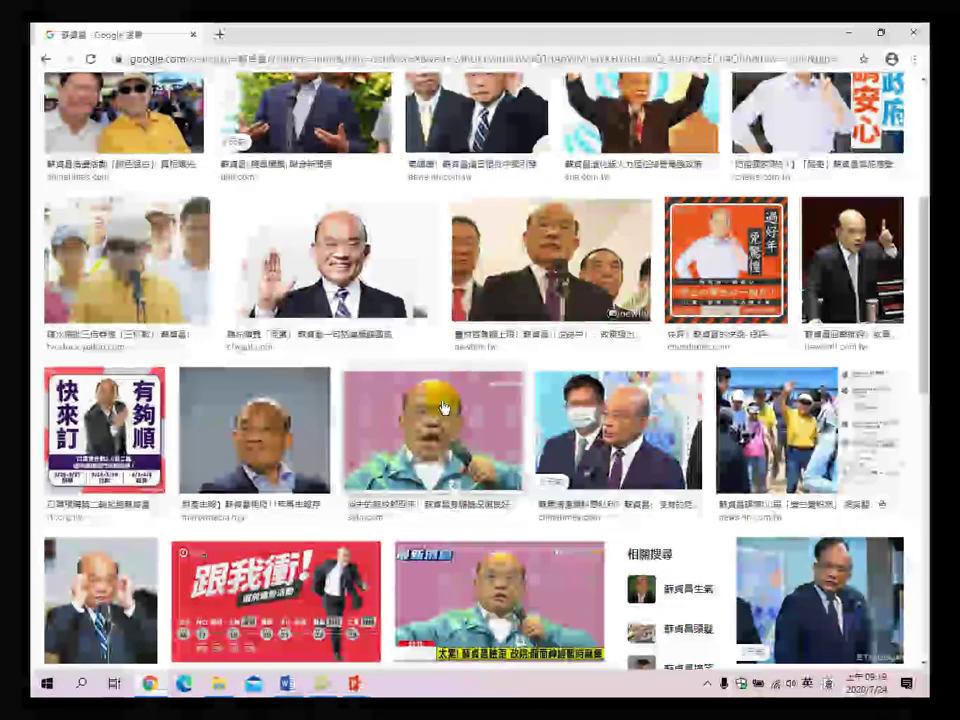
pyautogui.click(841, 261)
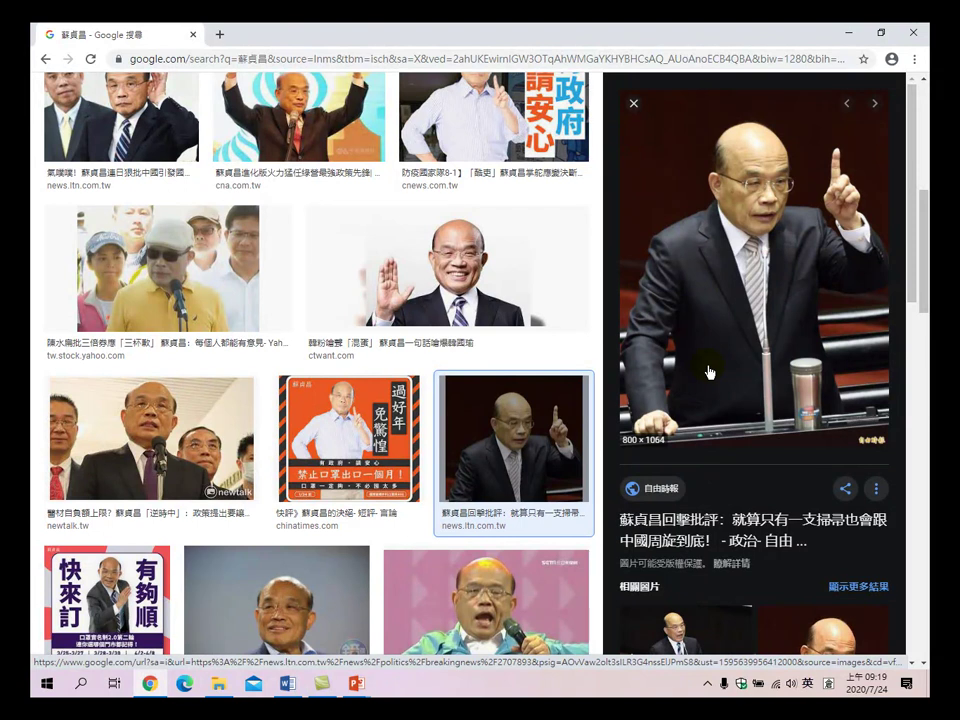
# - Save the podium photo to Pictures as a JPEG numbered 3, then close Chrome
pyautogui.rightClick(730, 280)
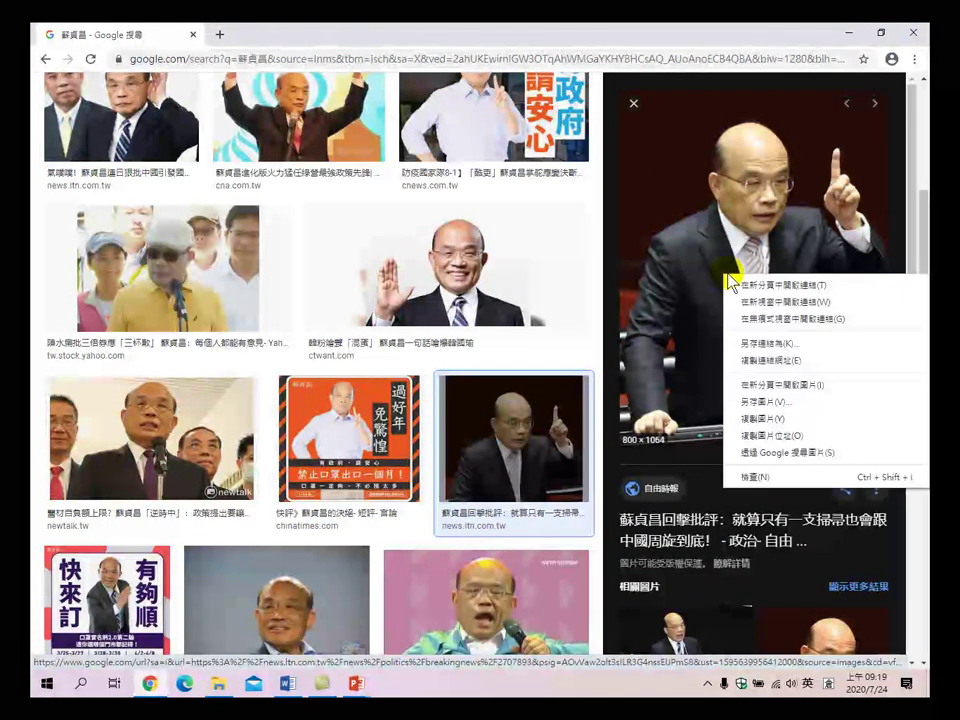
pyautogui.click(750, 402)
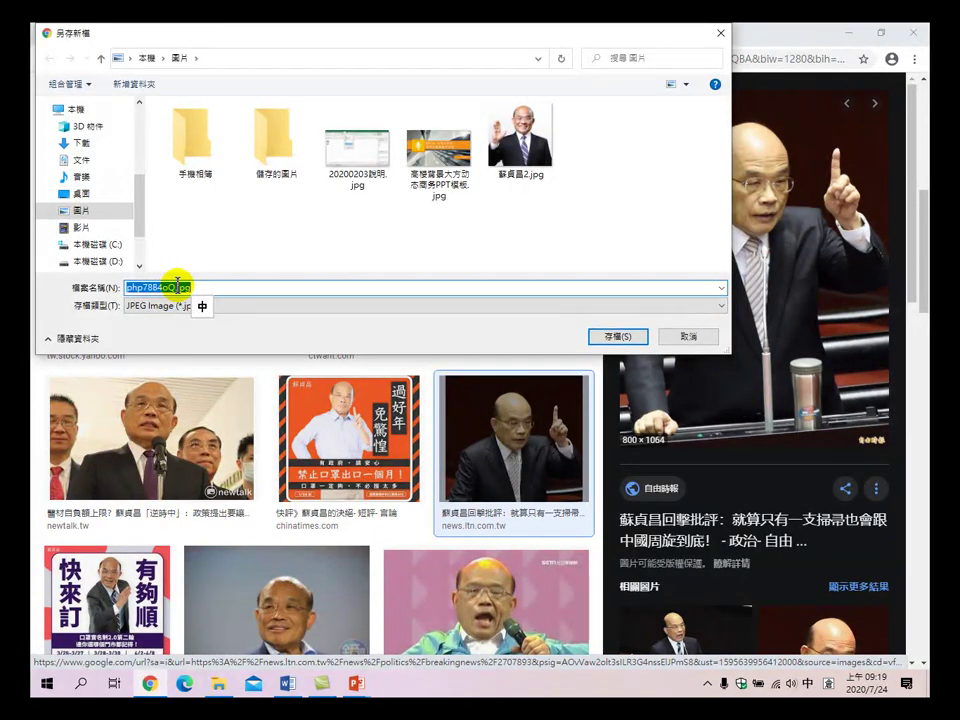
pyautogui.click(520, 140)
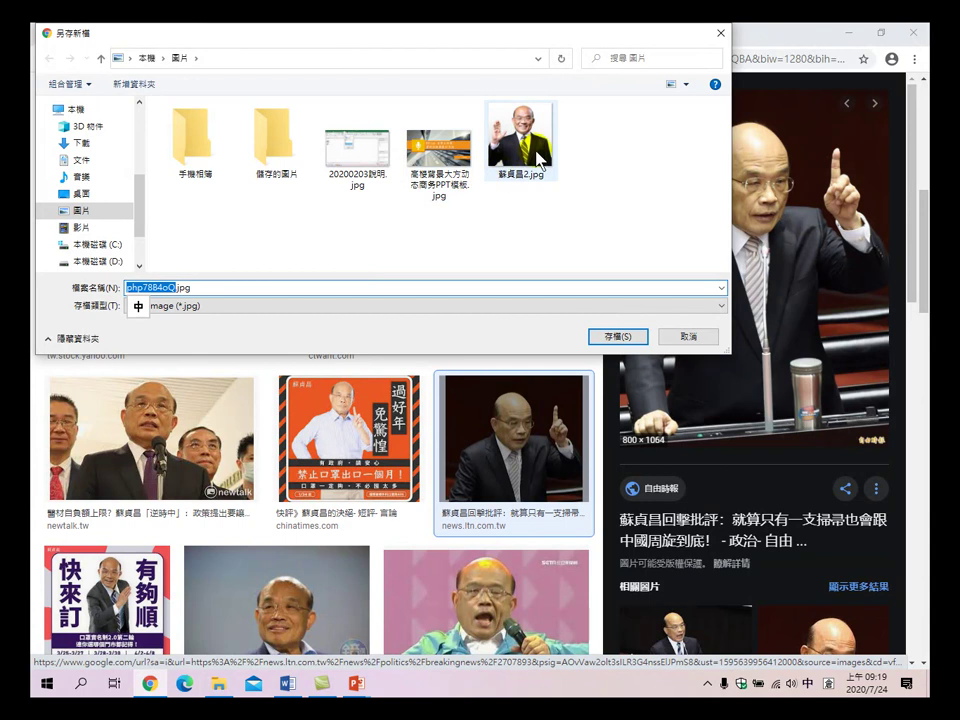
pyautogui.click(160, 286)
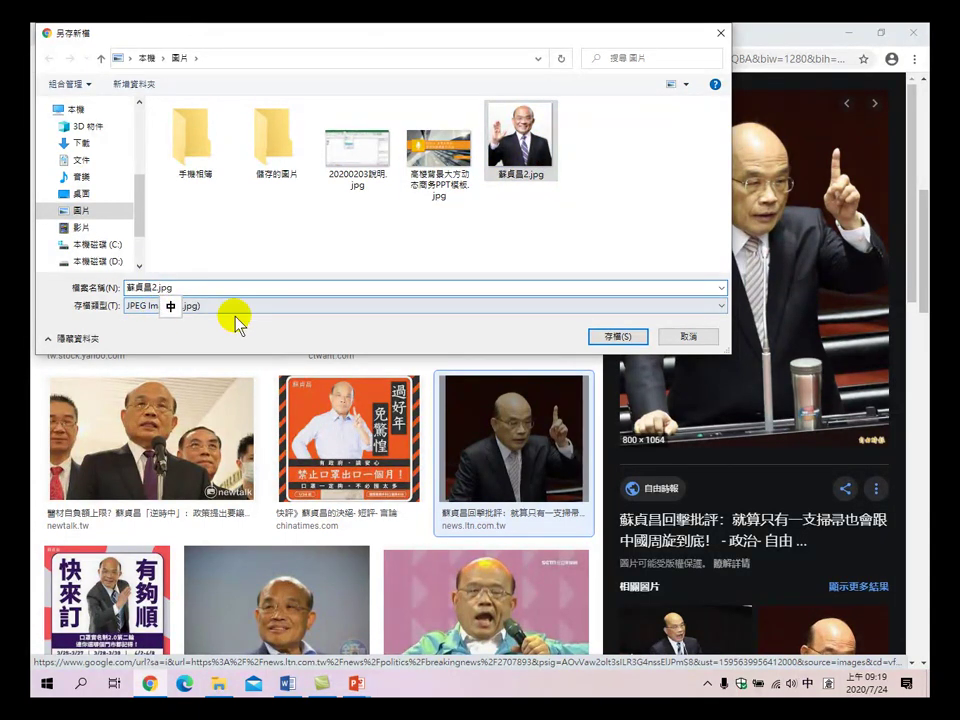
pyautogui.press('BackSpace')
pyautogui.write('3')
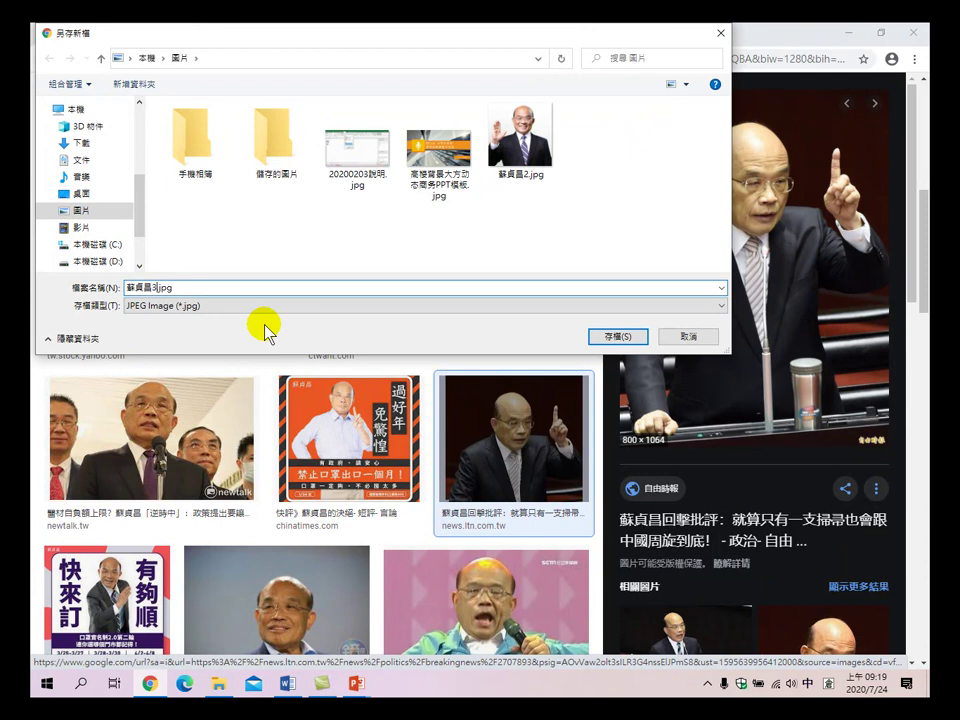
pyautogui.click(617, 338)
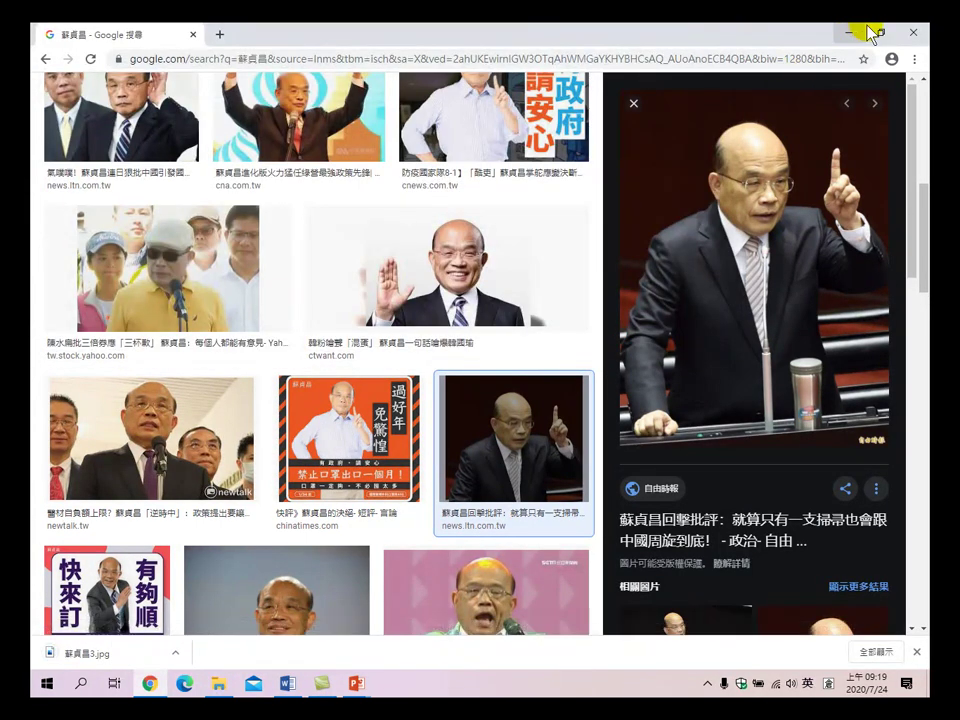
pyautogui.click(911, 36)
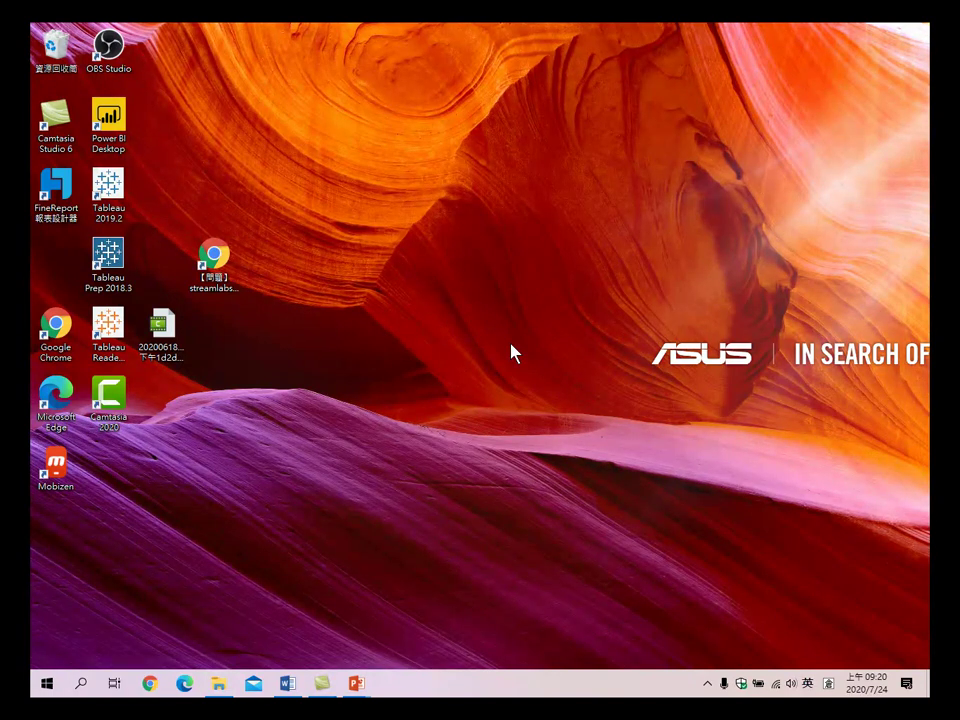
# - Launch Chrome, search 'removebg' and open the remove.bg site, dismissing the translation offer
pyautogui.click(148, 684)
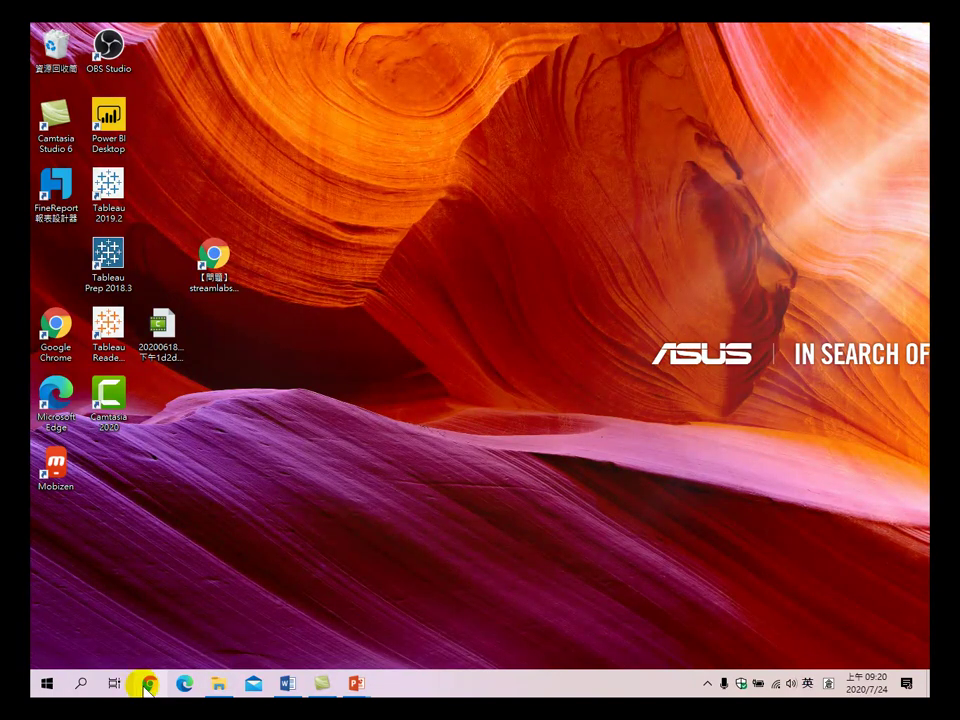
pyautogui.click(150, 686)
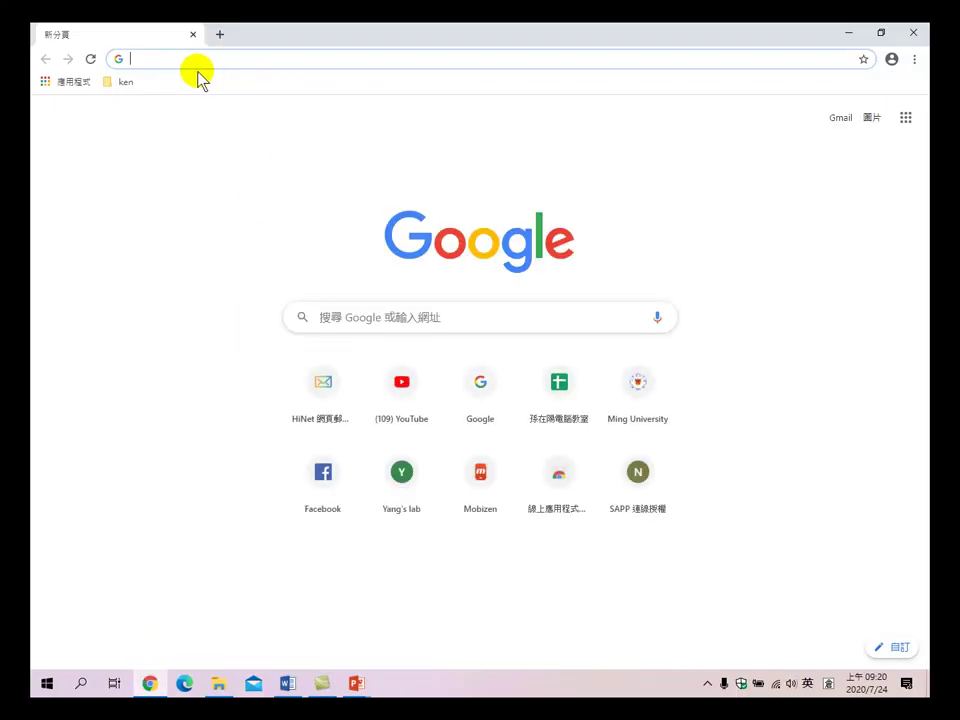
pyautogui.write('removeb')
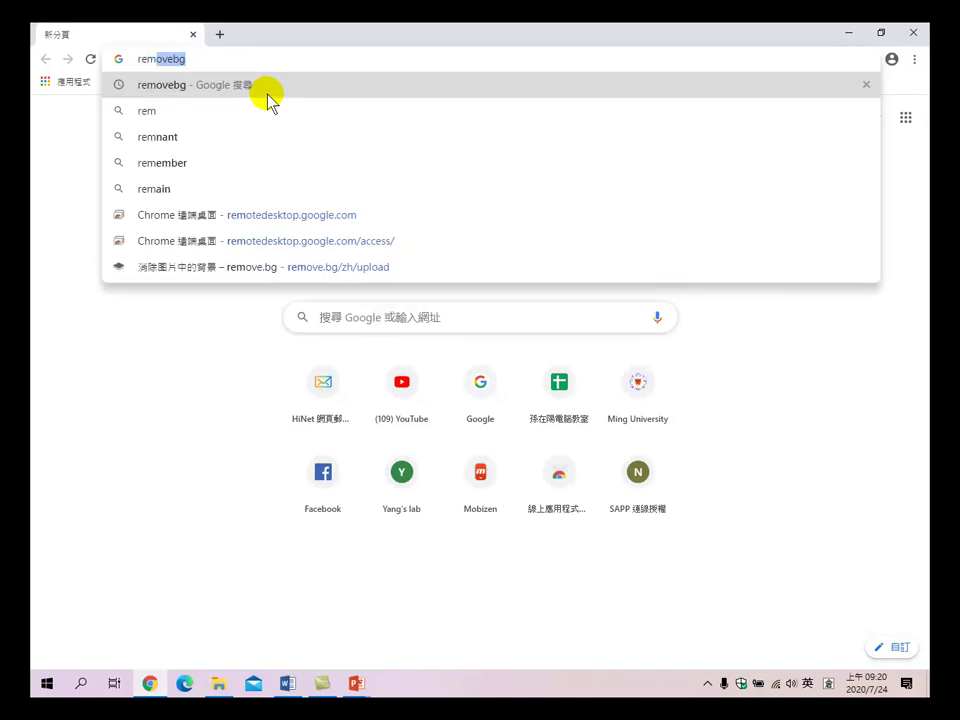
pyautogui.write('g')
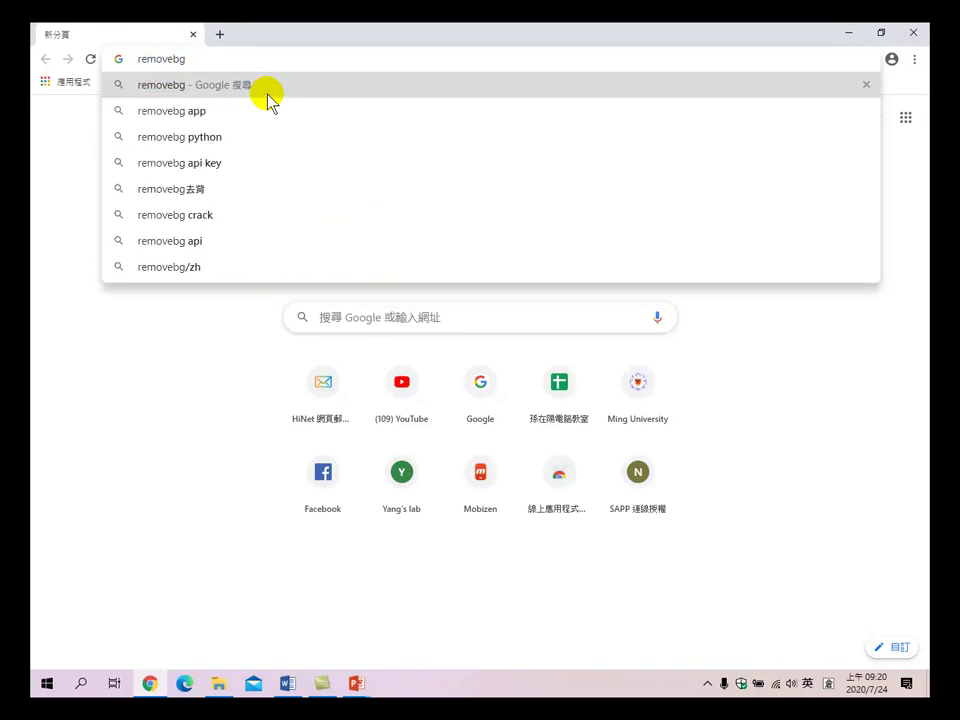
pyautogui.click(268, 97)
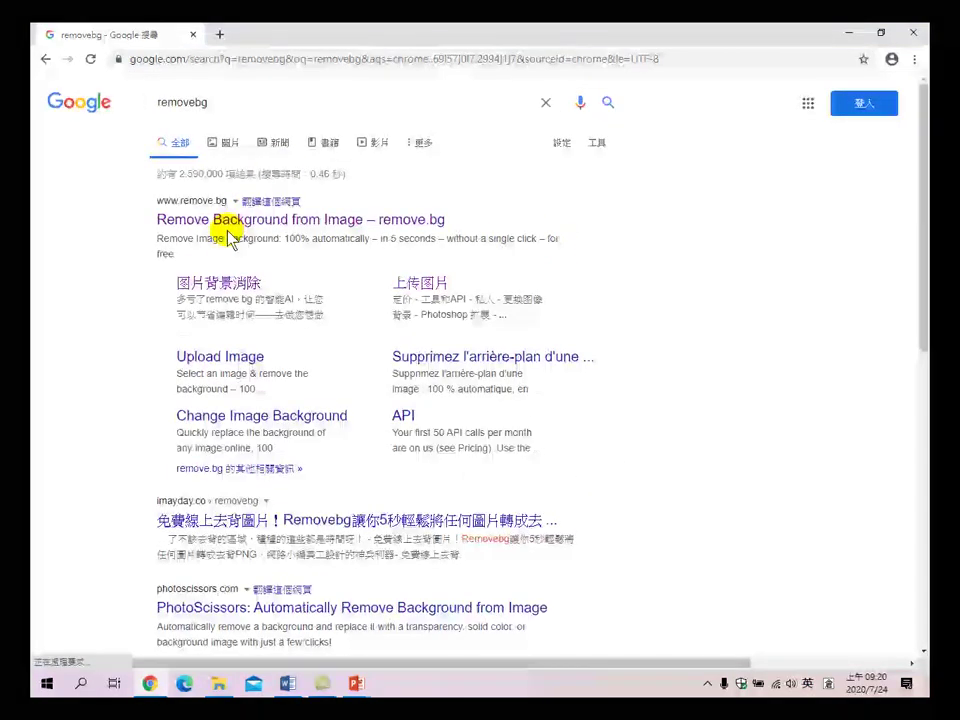
pyautogui.click(238, 220)
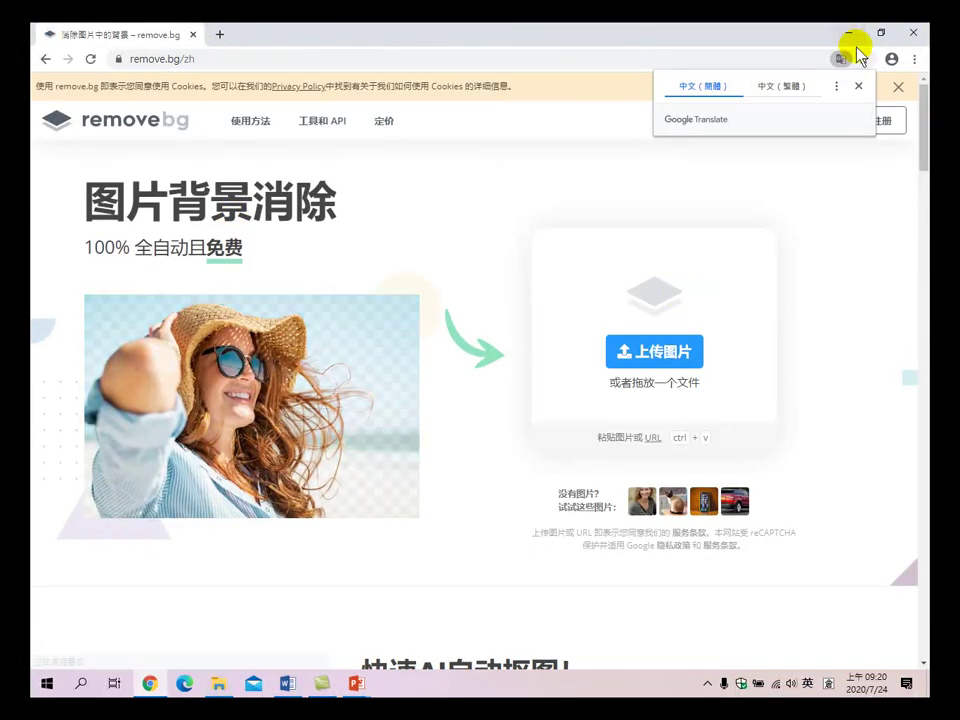
pyautogui.click(858, 86)
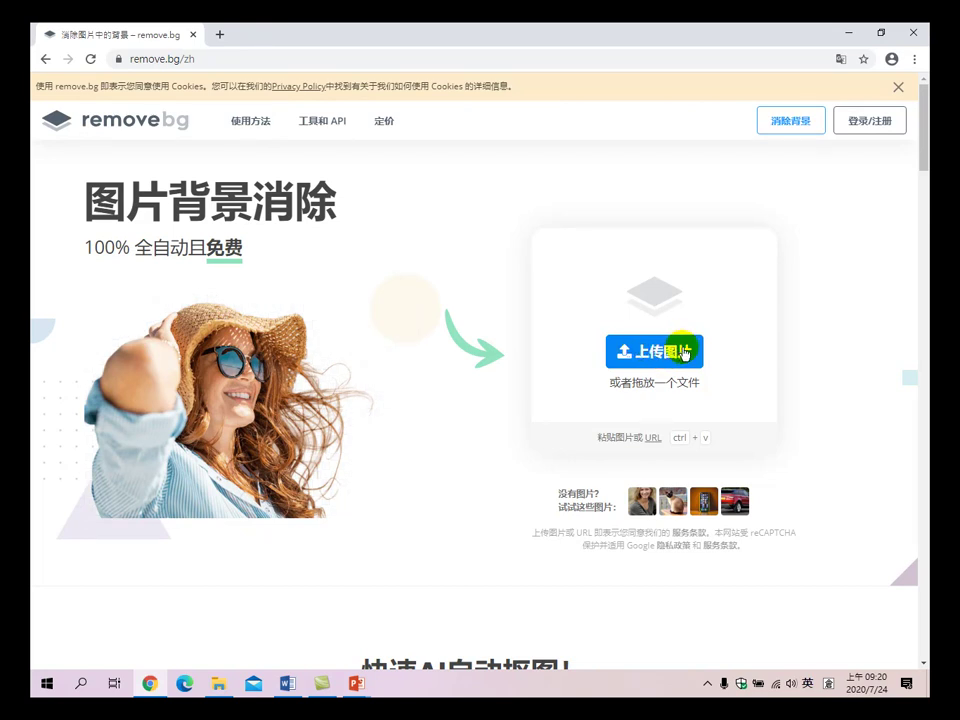
# - Upload the saved podium photo to remove.bg and download the background-free PNG
pyautogui.click(655, 350)
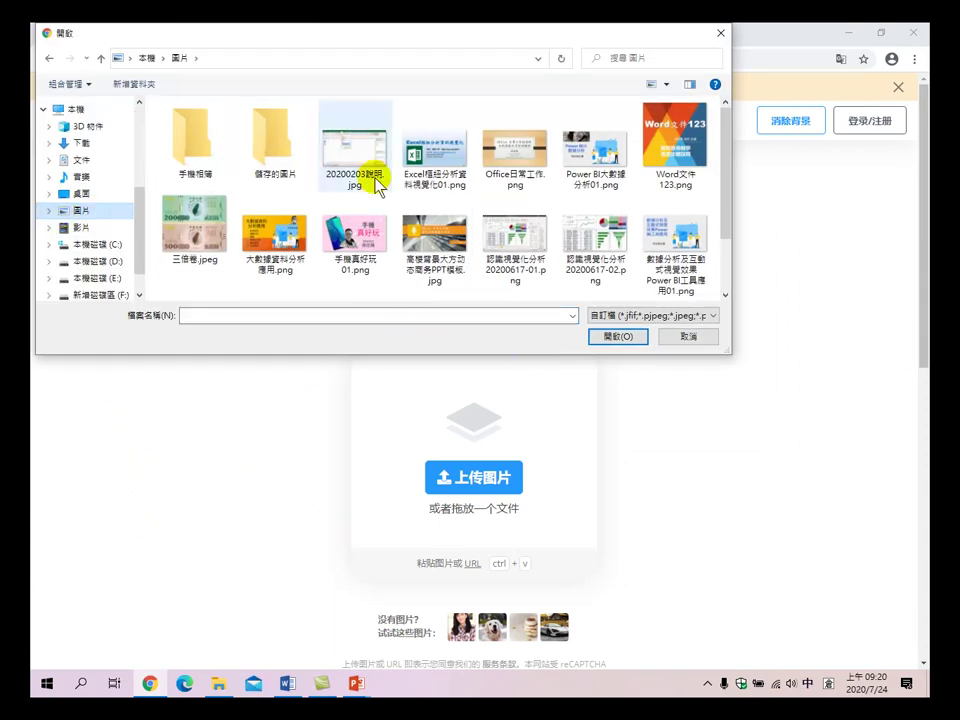
pyautogui.scroll(-2, 519, 210)
pyautogui.click(368, 272)
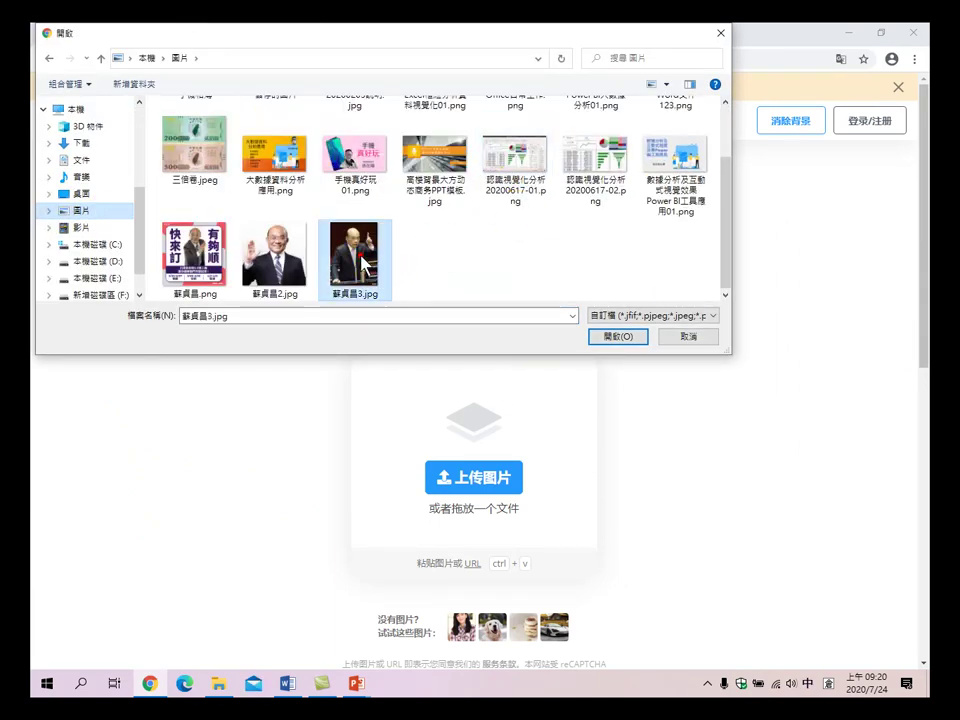
pyautogui.click(618, 337)
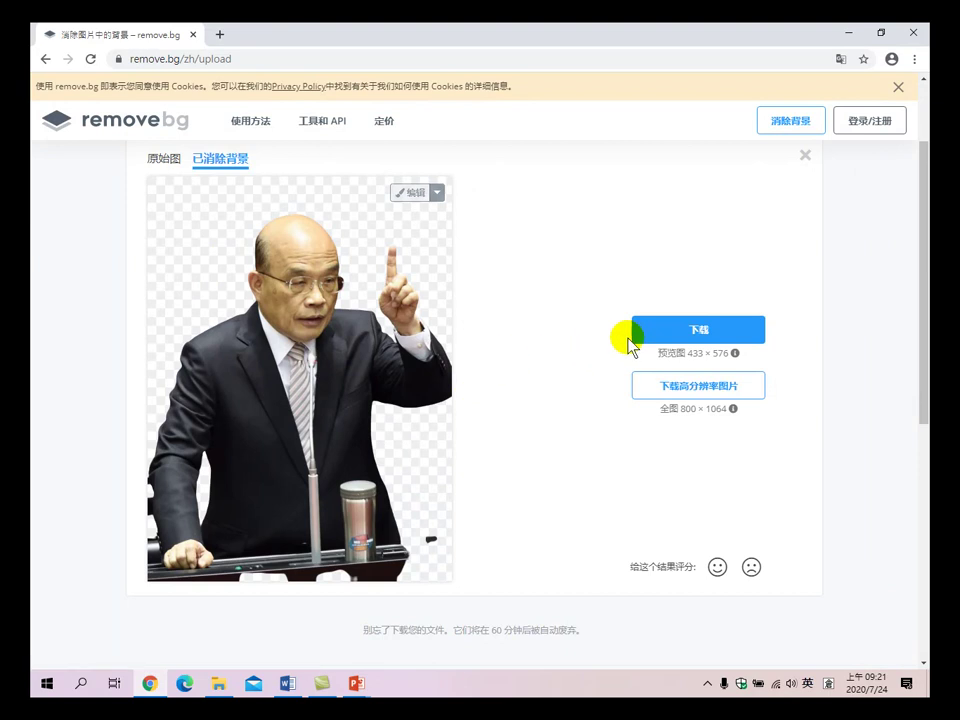
pyautogui.click(677, 333)
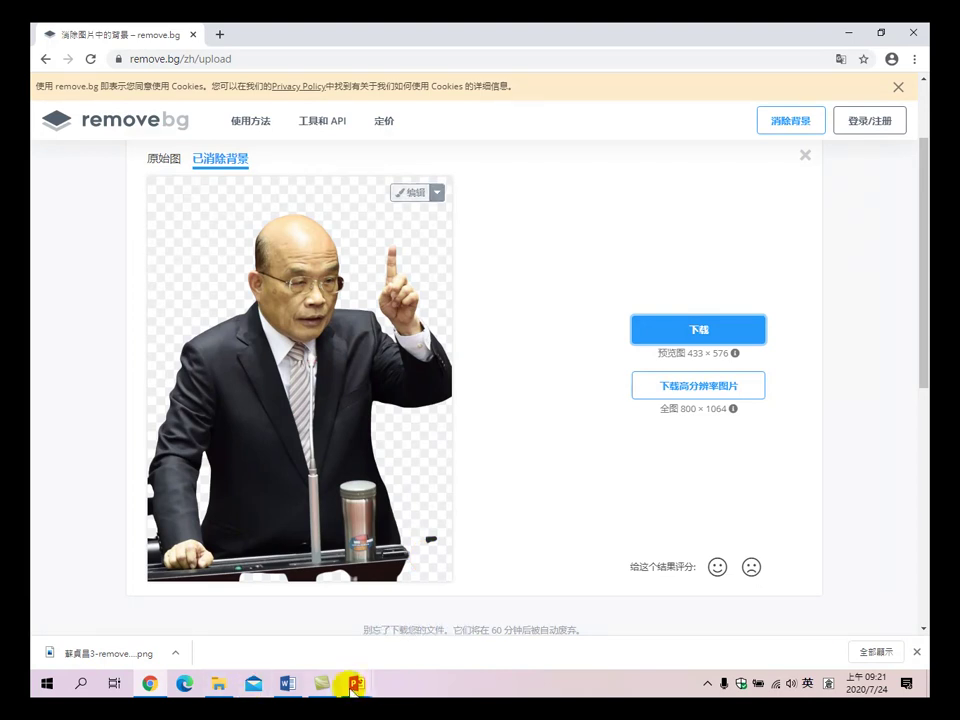
pyautogui.moveTo(357, 685)
pyautogui.click(405, 625)
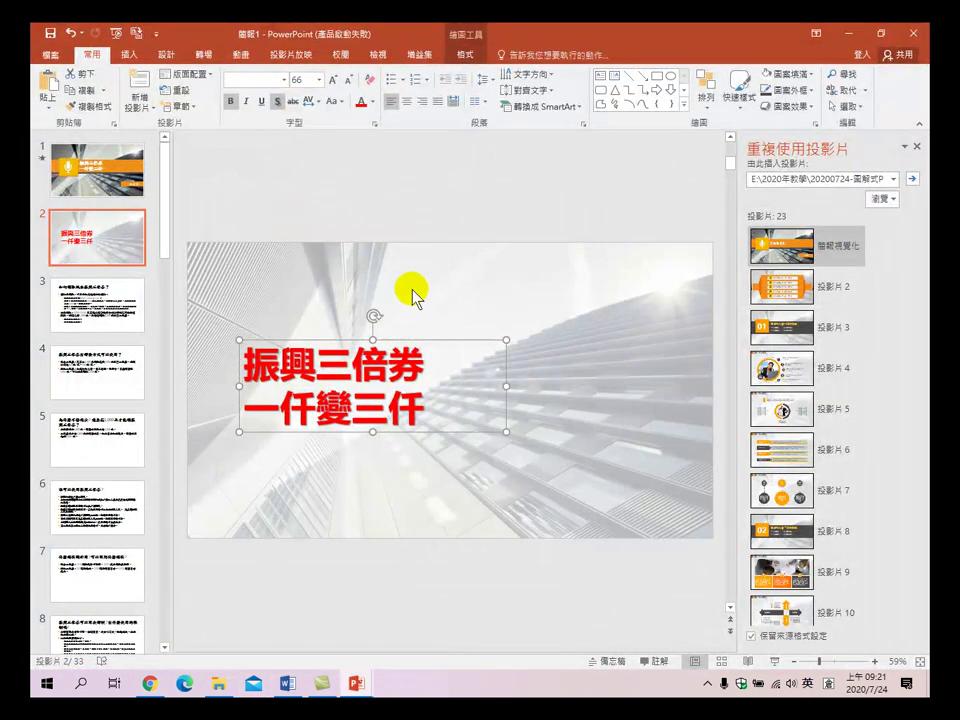
pyautogui.click(412, 278)
pyautogui.click(129, 54)
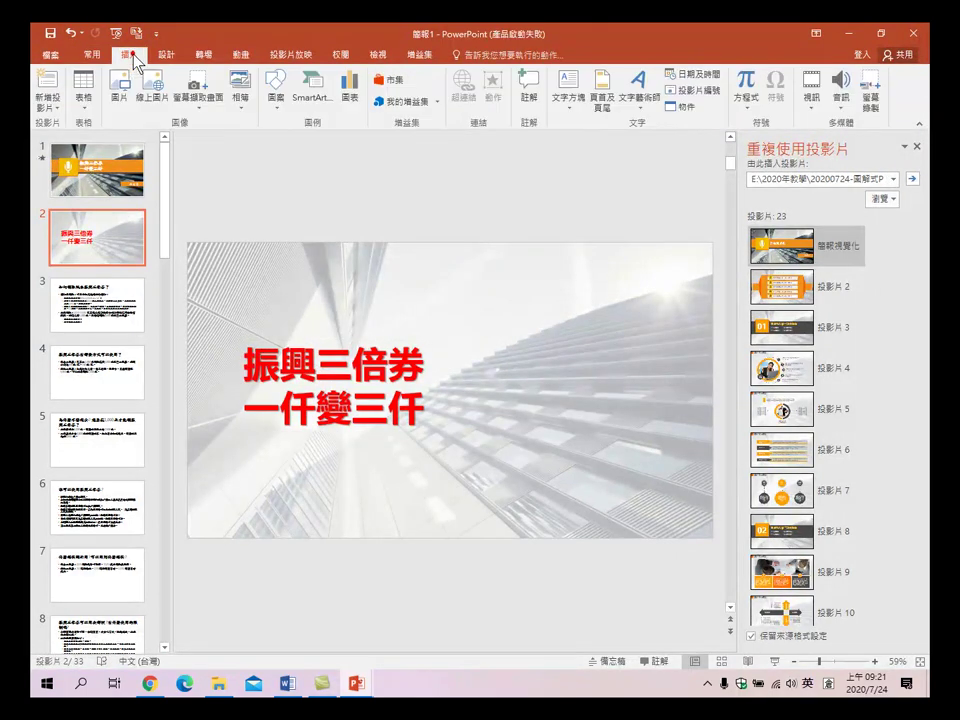
pyautogui.click(113, 78)
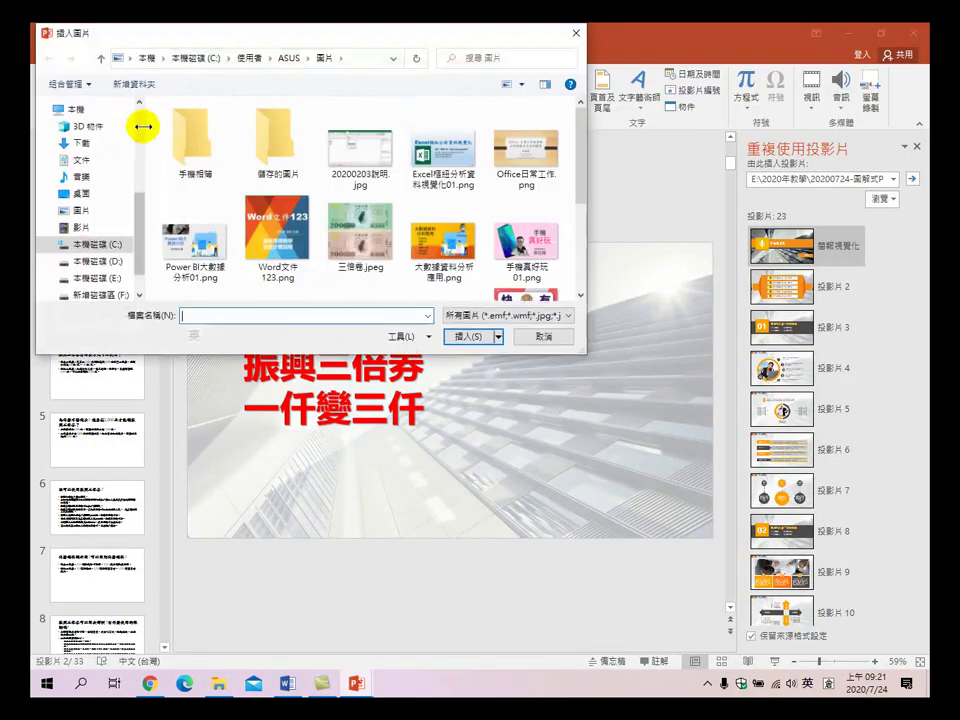
pyautogui.scroll(-3, 365, 225)
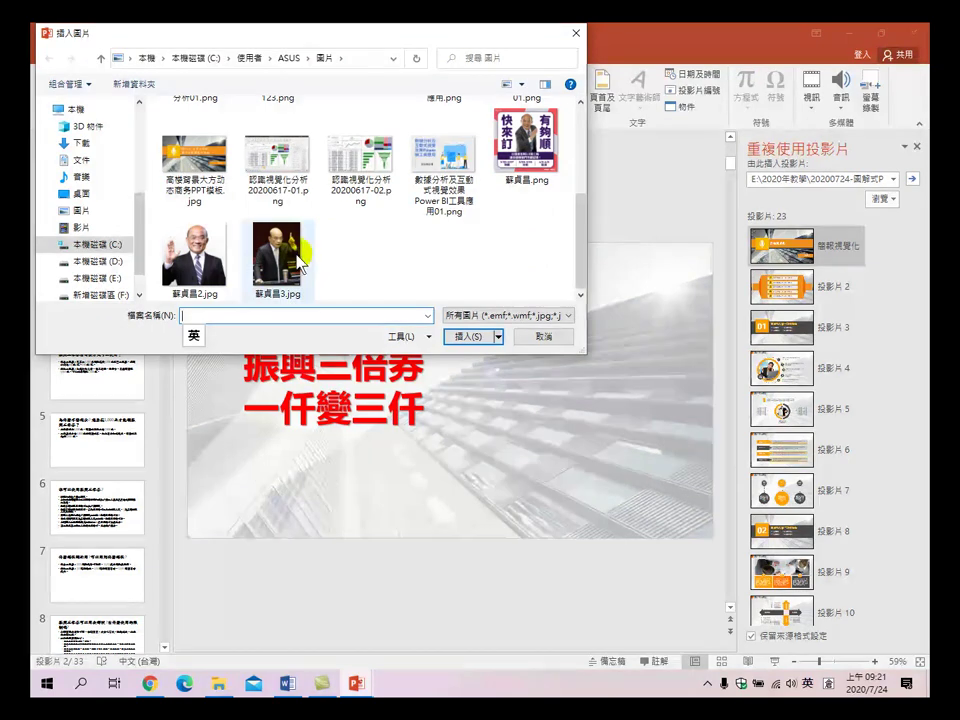
pyautogui.click(193, 256)
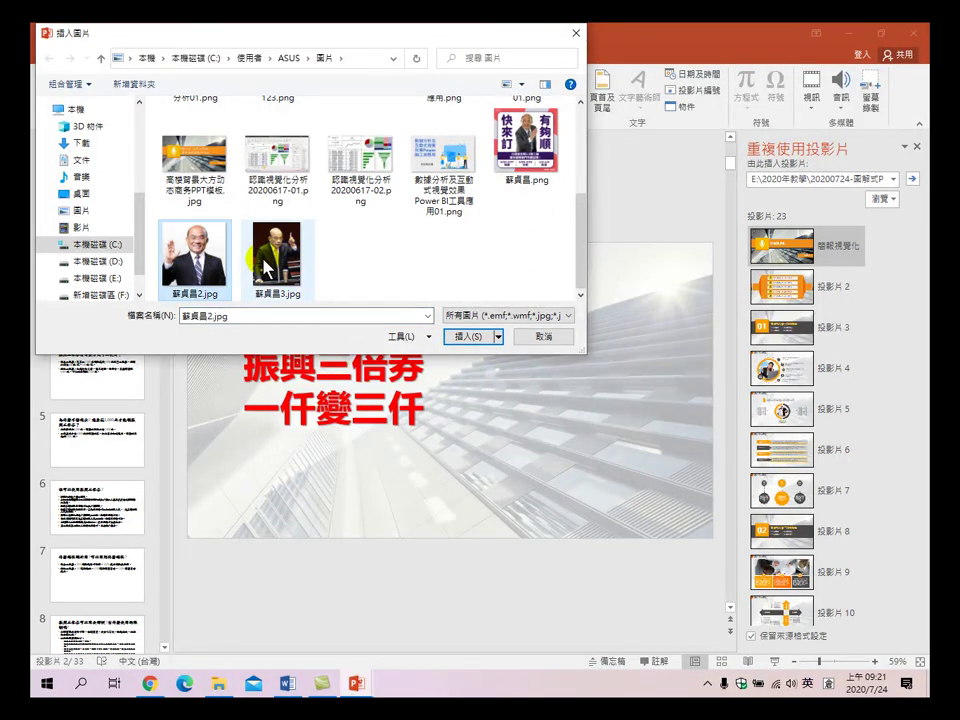
pyautogui.click(460, 337)
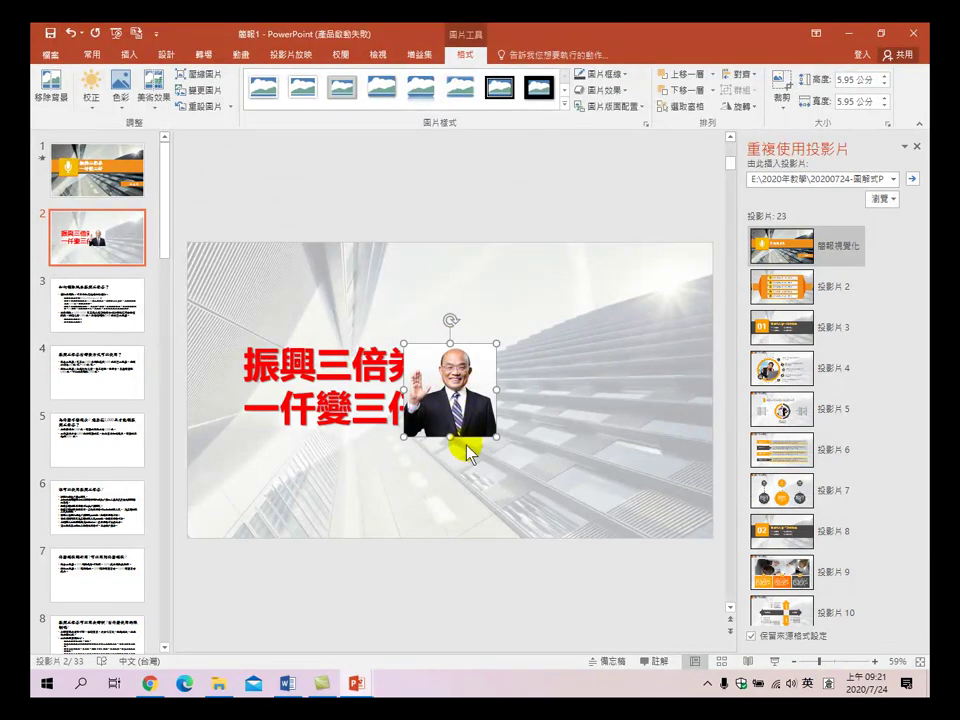
pyautogui.press('Delete')
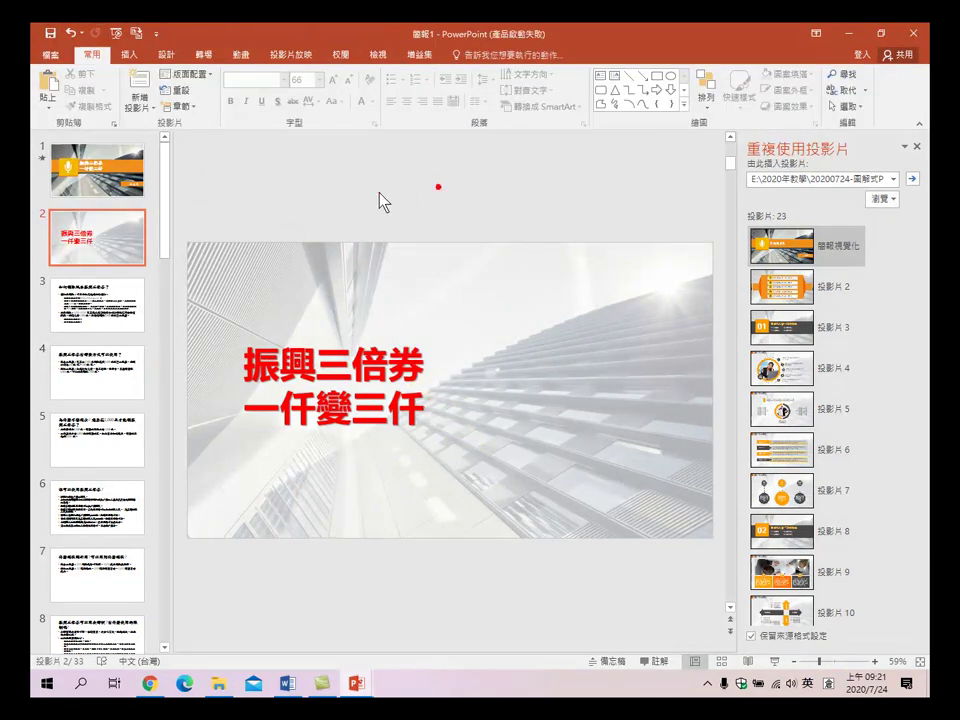
# - Insert the removebg preview PNG from Downloads, enlarge it to 20.79 cm wide, and move it left
pyautogui.click(128, 55)
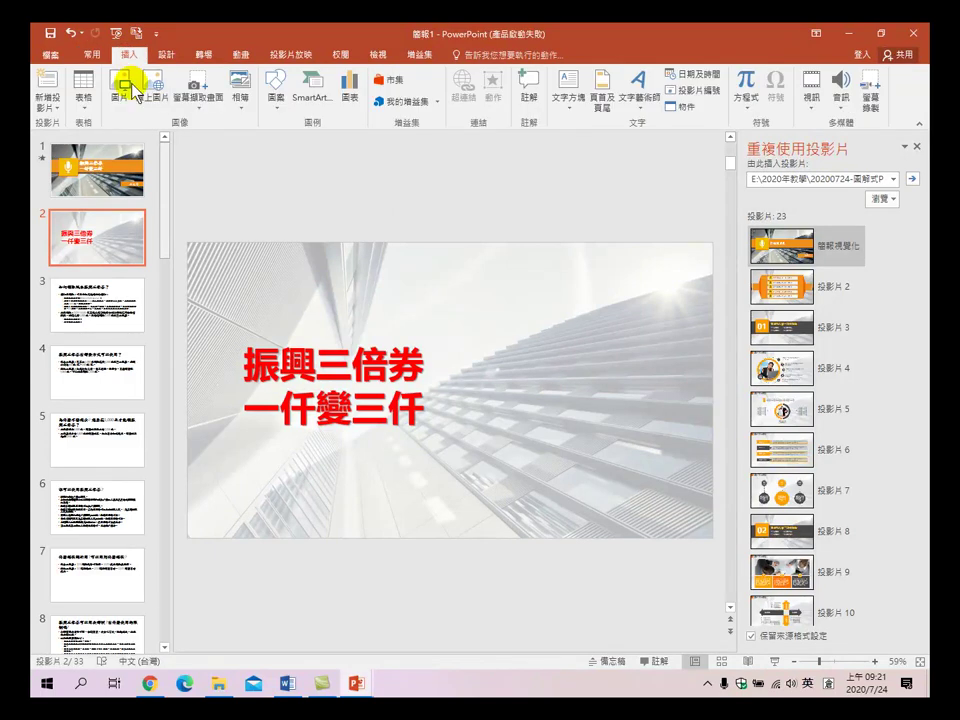
pyautogui.click(119, 88)
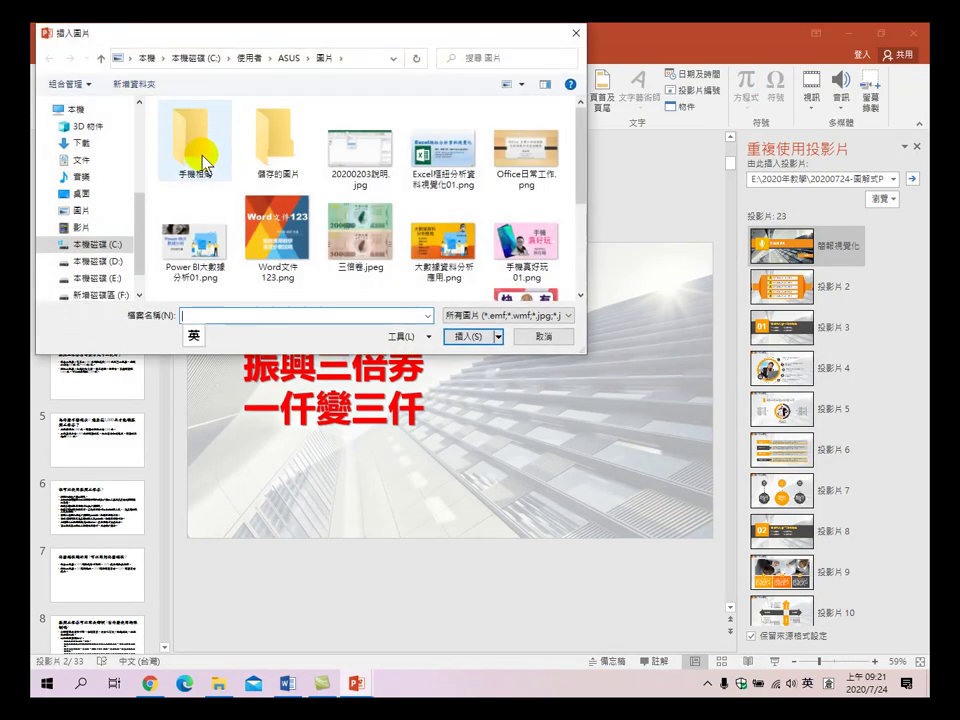
pyautogui.click(87, 144)
pyautogui.click(213, 143)
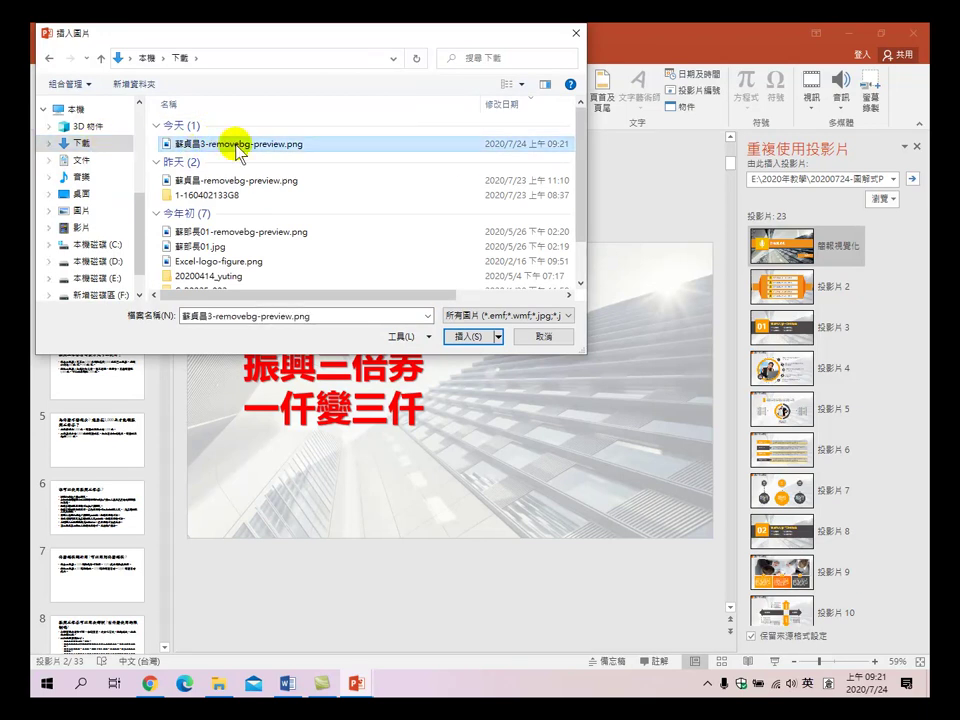
pyautogui.click(464, 336)
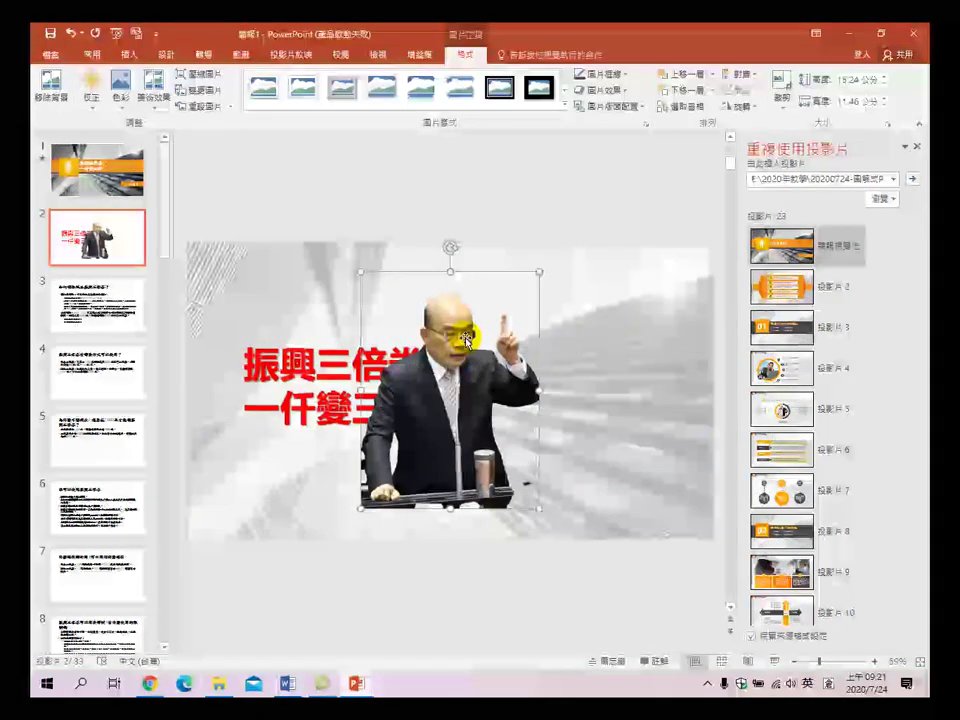
pyautogui.moveTo(464, 390); pyautogui.dragTo(600, 430)
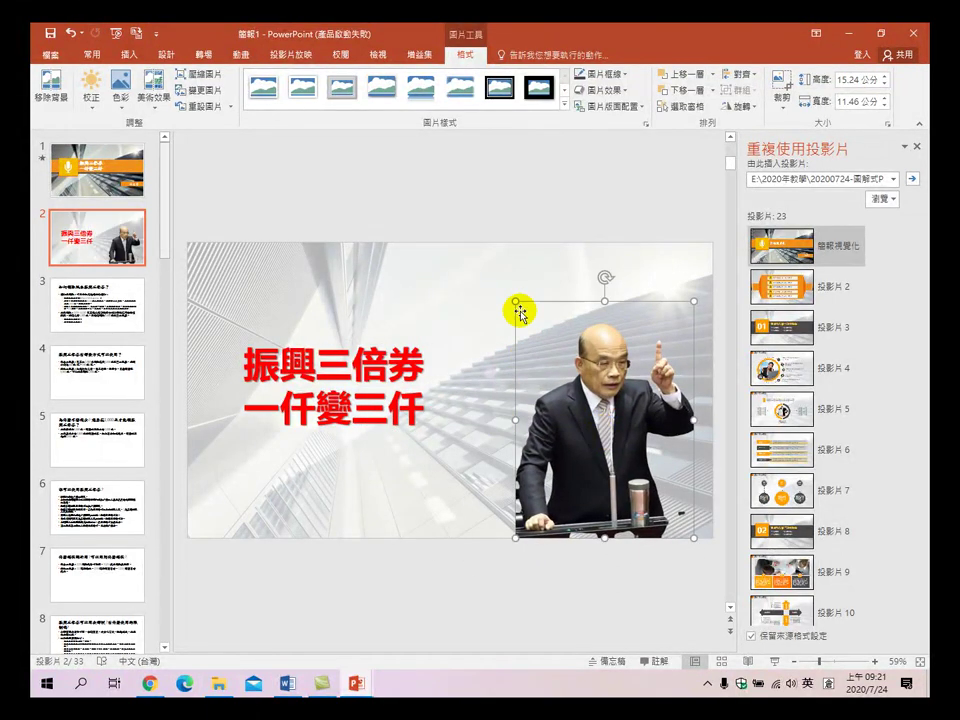
pyautogui.moveTo(514, 300); pyautogui.dragTo(451, 280)
pyautogui.moveTo(552, 360); pyautogui.dragTo(287, 374)
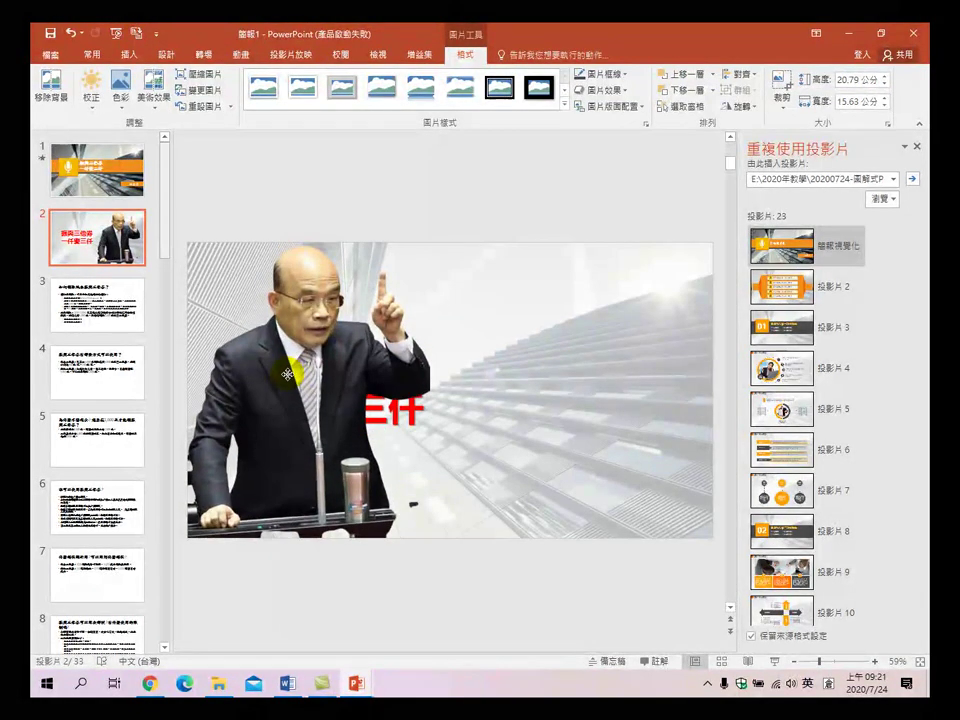
# - Move the red 振興三倍券 一仟變三仟 title right of the photo and nudge the photo slightly right
pyautogui.click(613, 431)
pyautogui.click(305, 305)
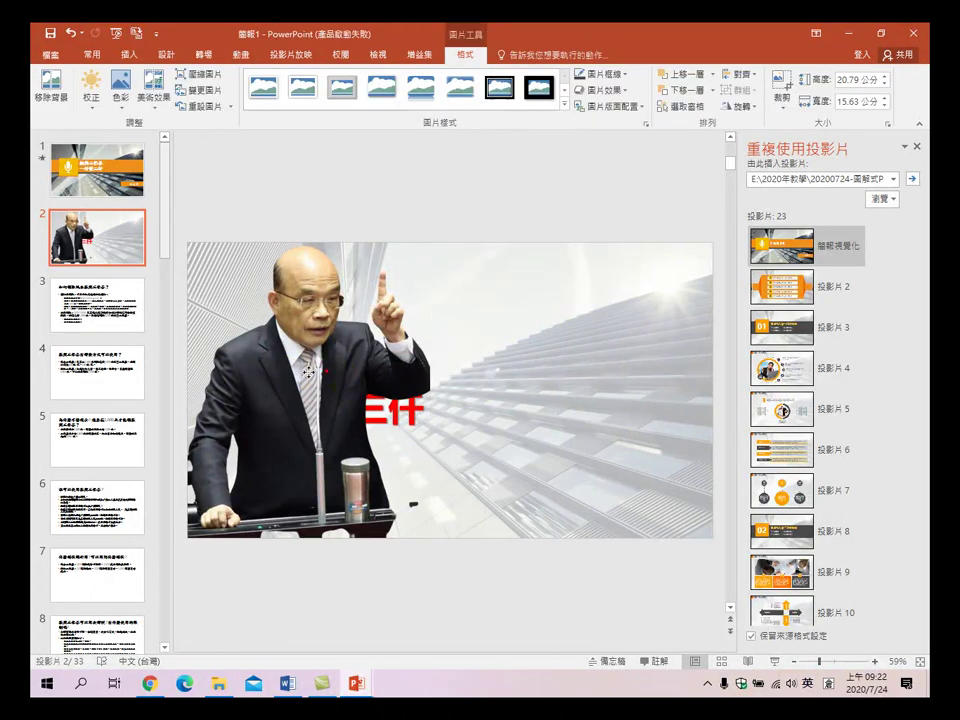
pyautogui.moveTo(305, 305); pyautogui.dragTo(203, 286)
pyautogui.moveTo(440, 357); pyautogui.dragTo(400, 357)
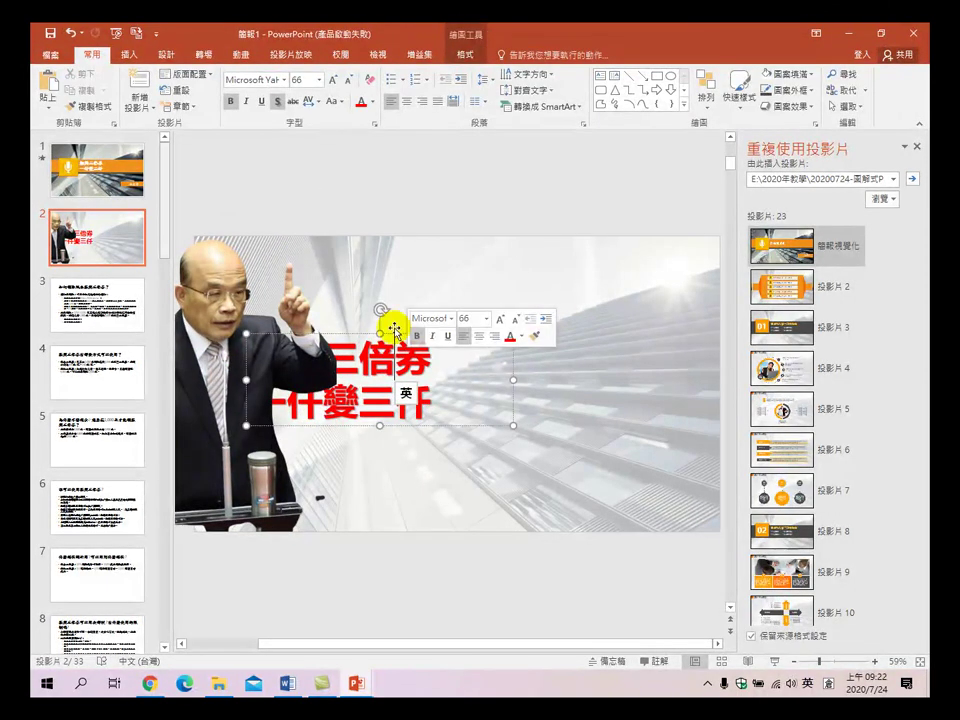
pyautogui.click(508, 338)
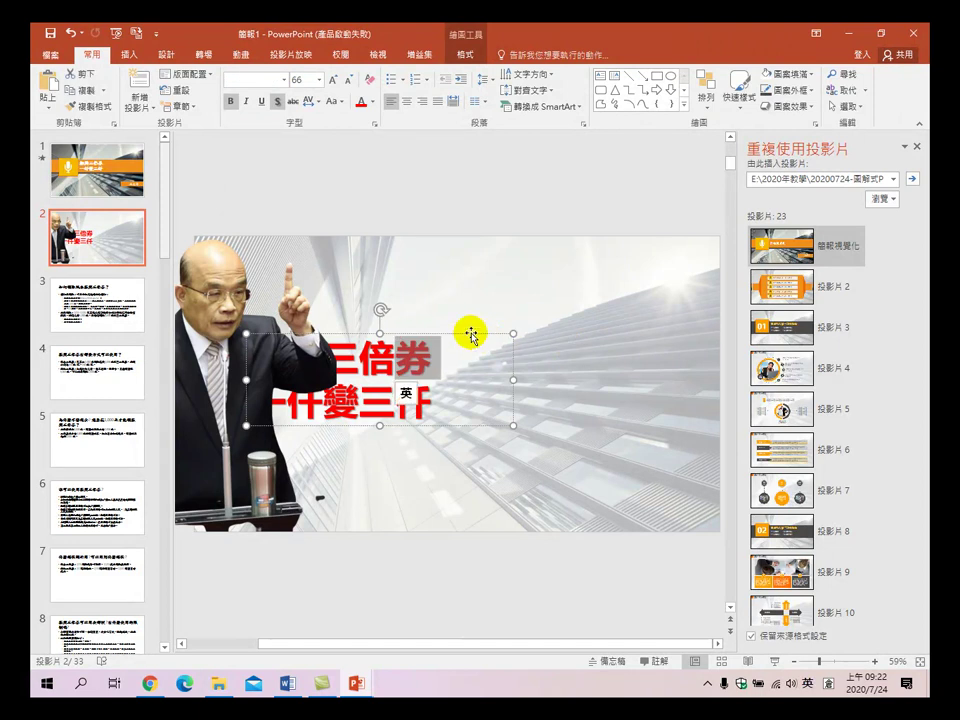
pyautogui.moveTo(441, 334); pyautogui.dragTo(649, 352)
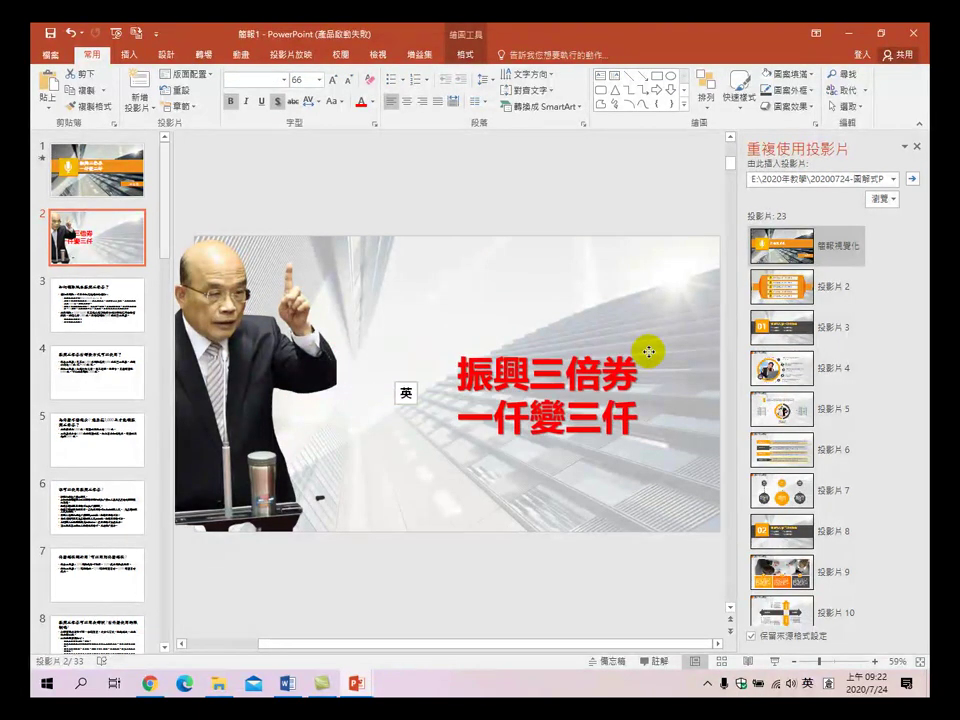
pyautogui.click(244, 347)
pyautogui.moveTo(244, 347); pyautogui.dragTo(336, 366)
pyautogui.click(542, 205)
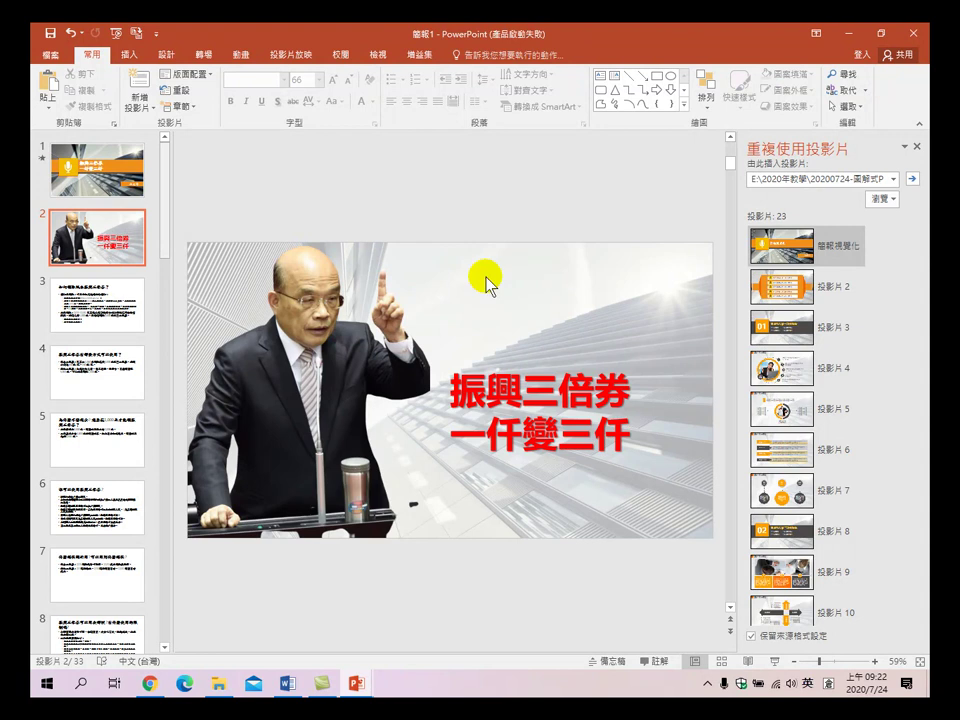
pyautogui.click(522, 390)
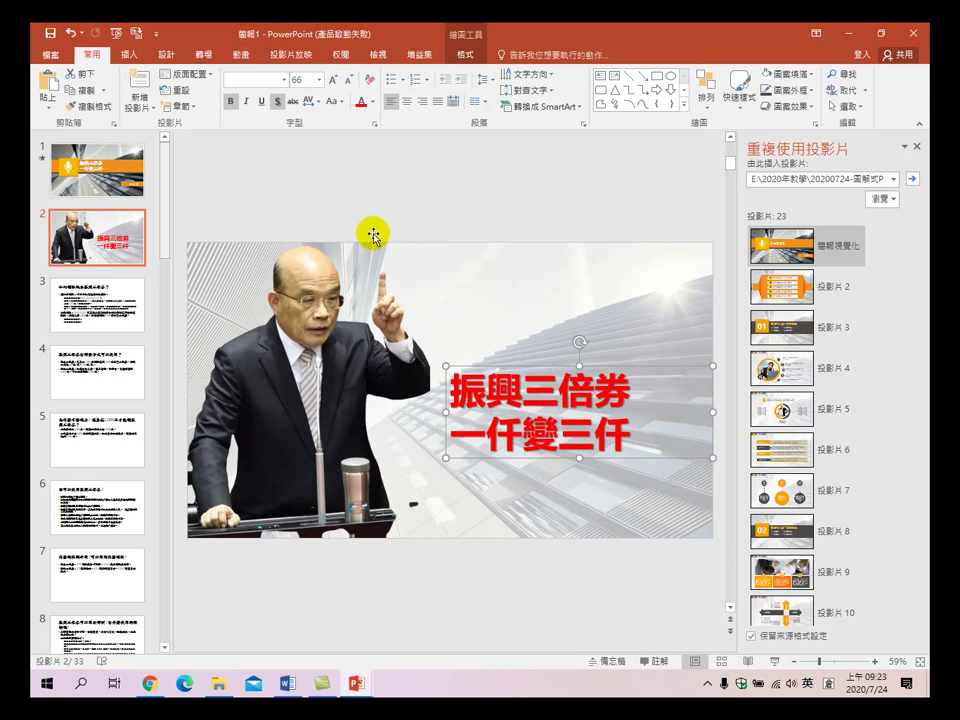
# - Add slide 3 and paste a copy of slide 2's red title at its top centre
pyautogui.click(118, 233)
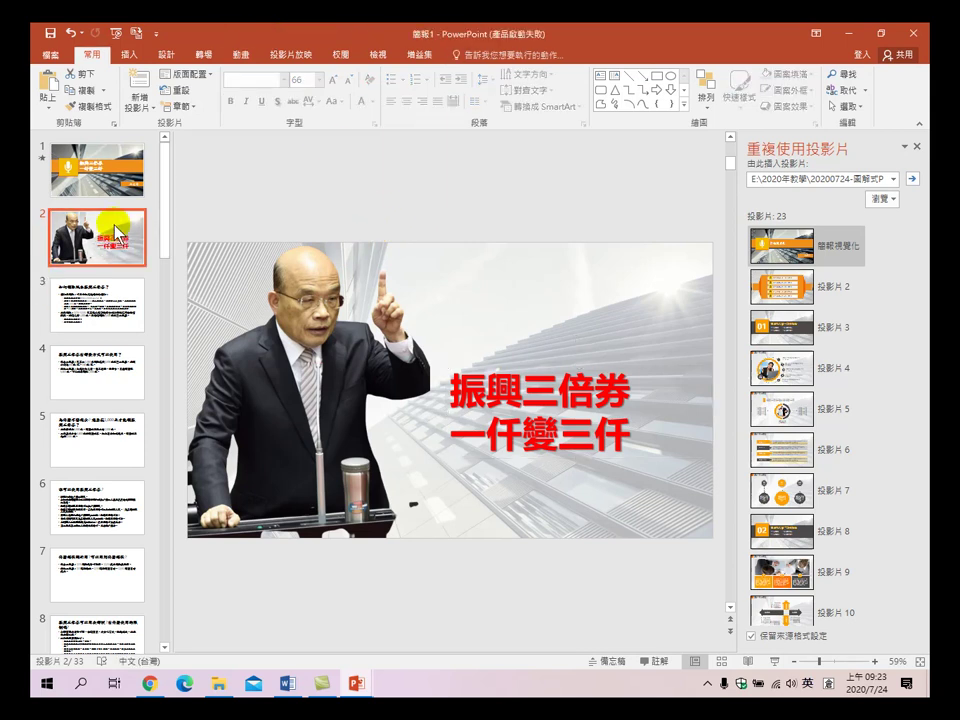
pyautogui.click(138, 86)
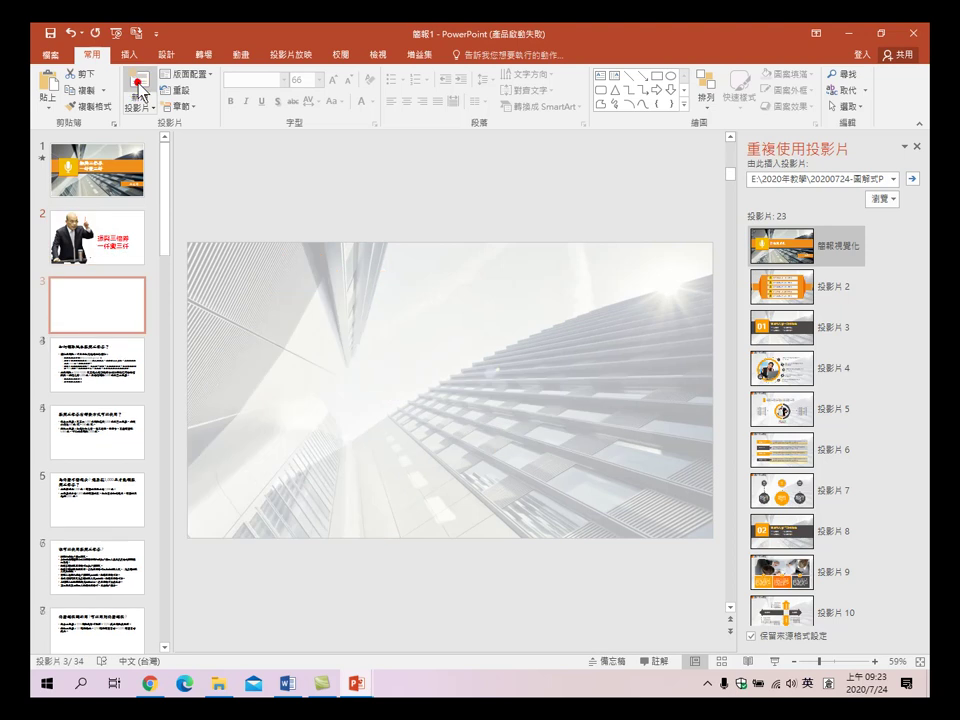
pyautogui.click(101, 242)
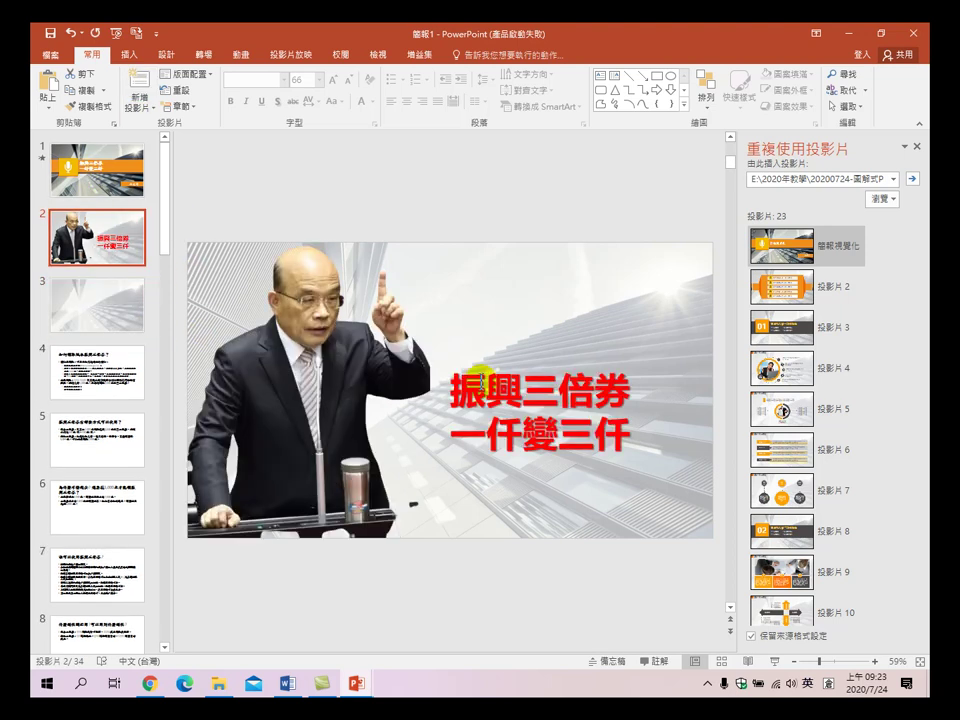
pyautogui.click(483, 380)
pyautogui.click(510, 366)
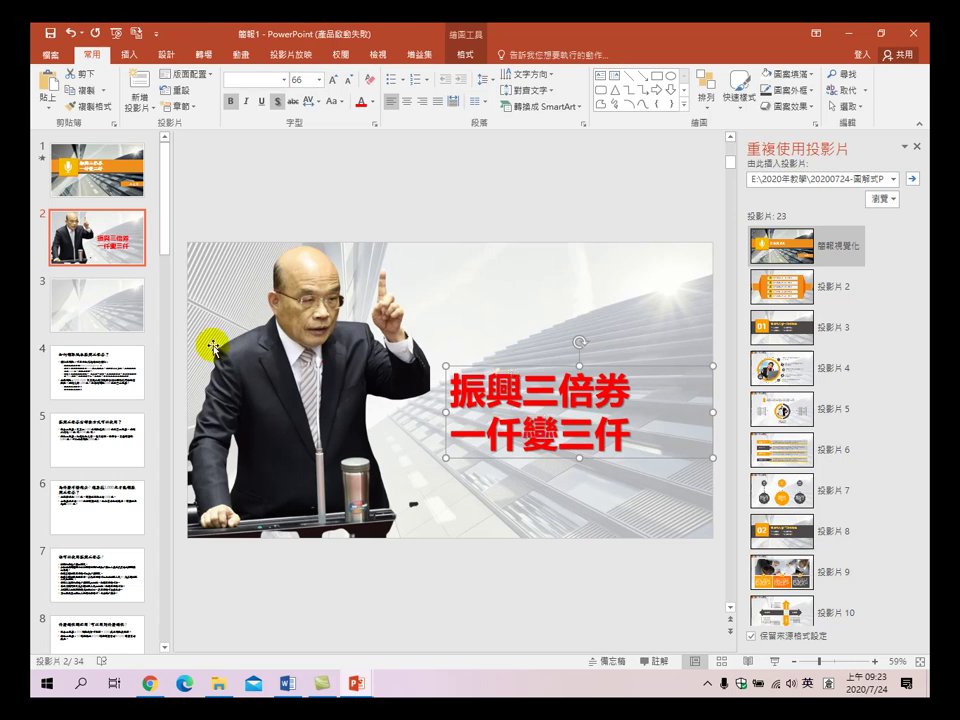
pyautogui.click(120, 320)
pyautogui.hotkey('ctrl', 'v')
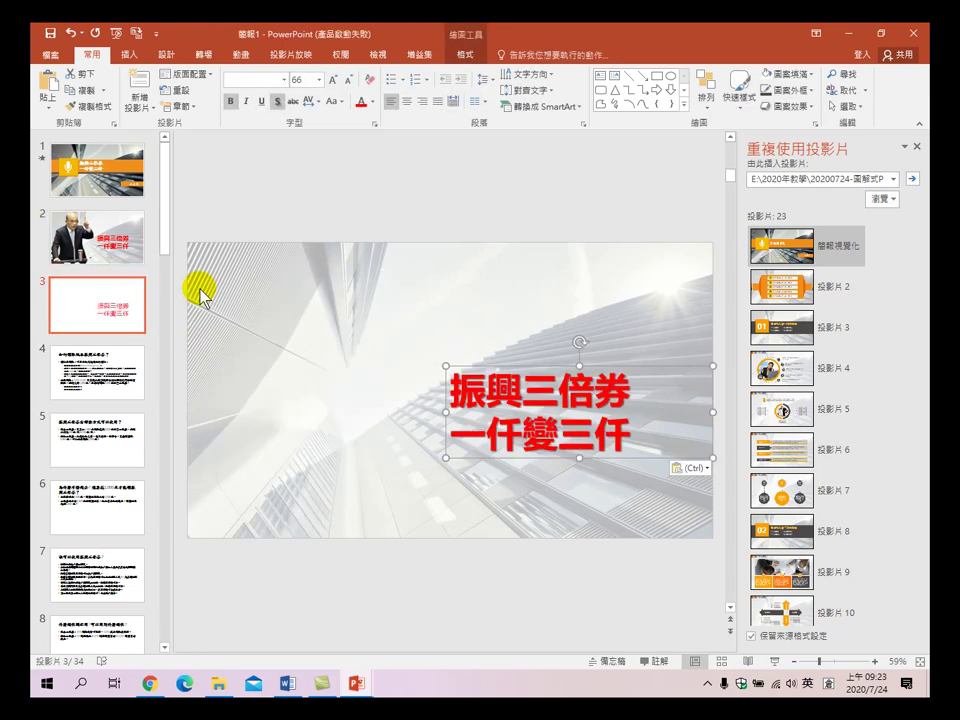
pyautogui.moveTo(540, 367); pyautogui.dragTo(450, 251)
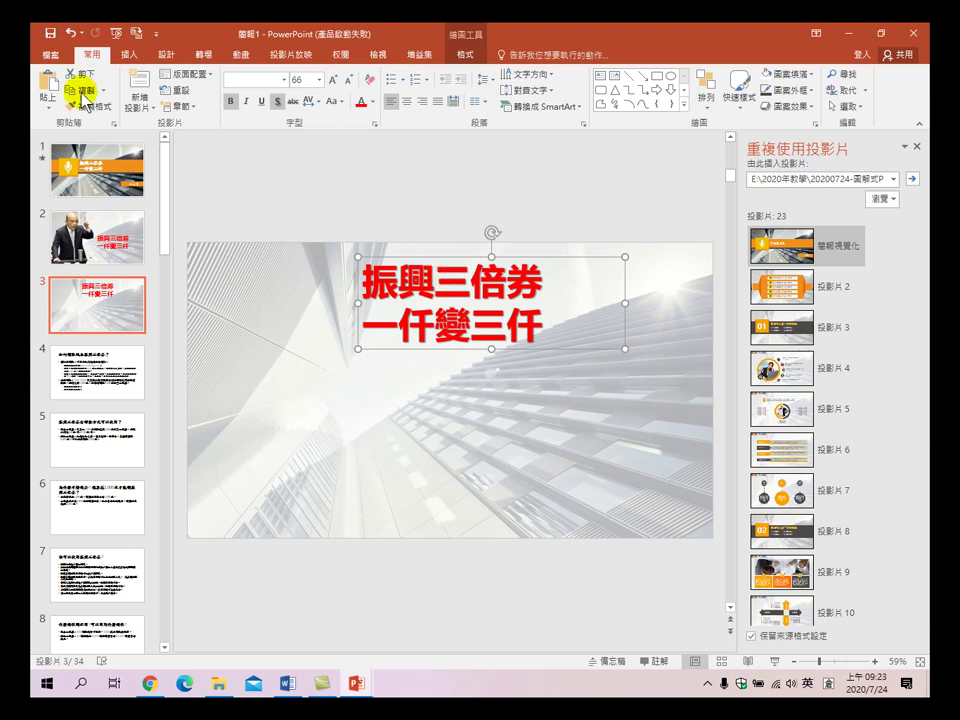
# - Search online pictures for 壹仟元 and place the 1000-dollar bill image at the slide's left edge
pyautogui.click(133, 58)
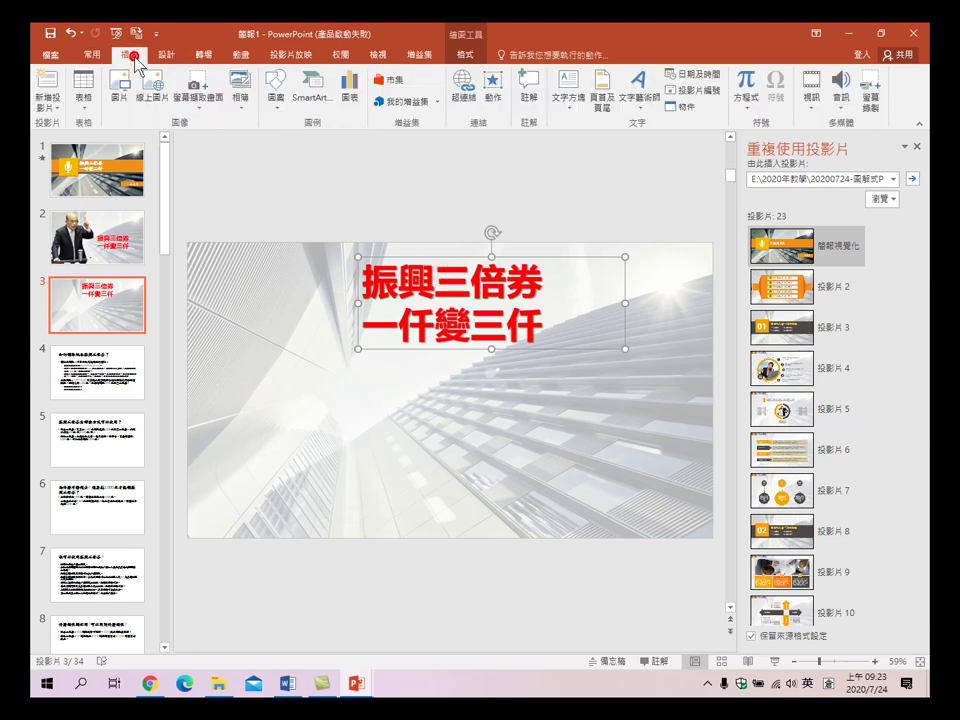
pyautogui.click(157, 82)
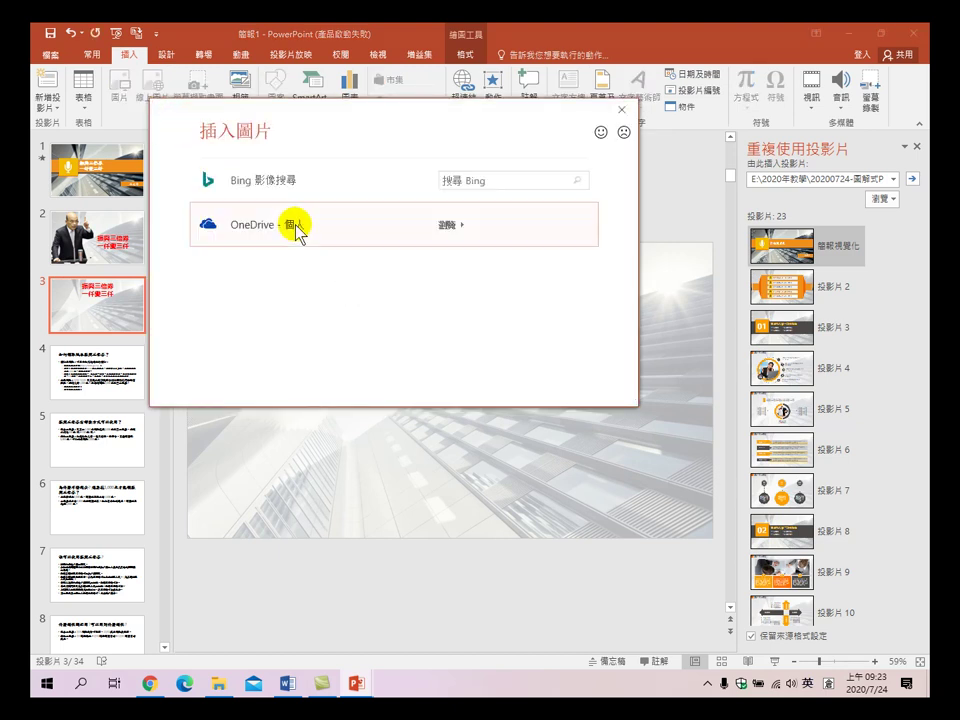
pyautogui.click(500, 178)
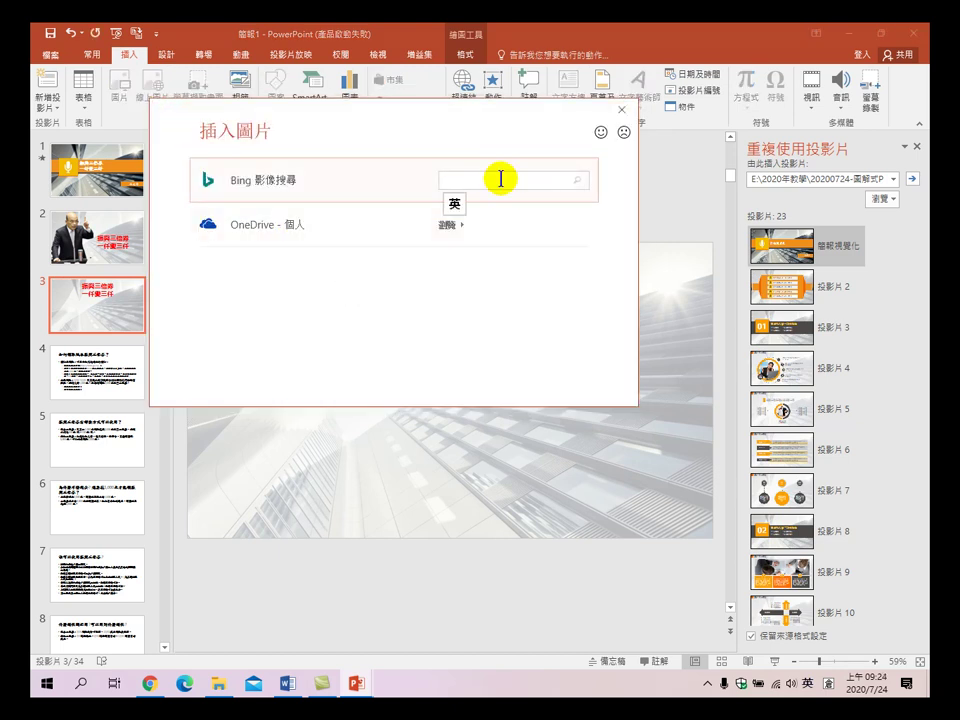
pyautogui.press('BackSpace')
pyautogui.write('土月')
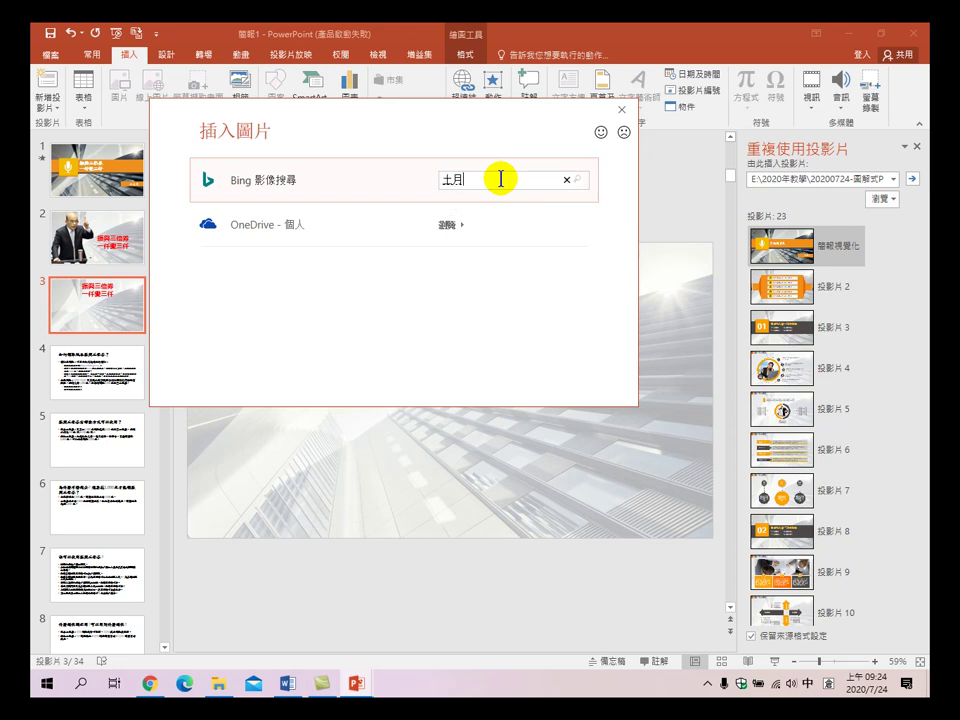
pyautogui.write('仟元')
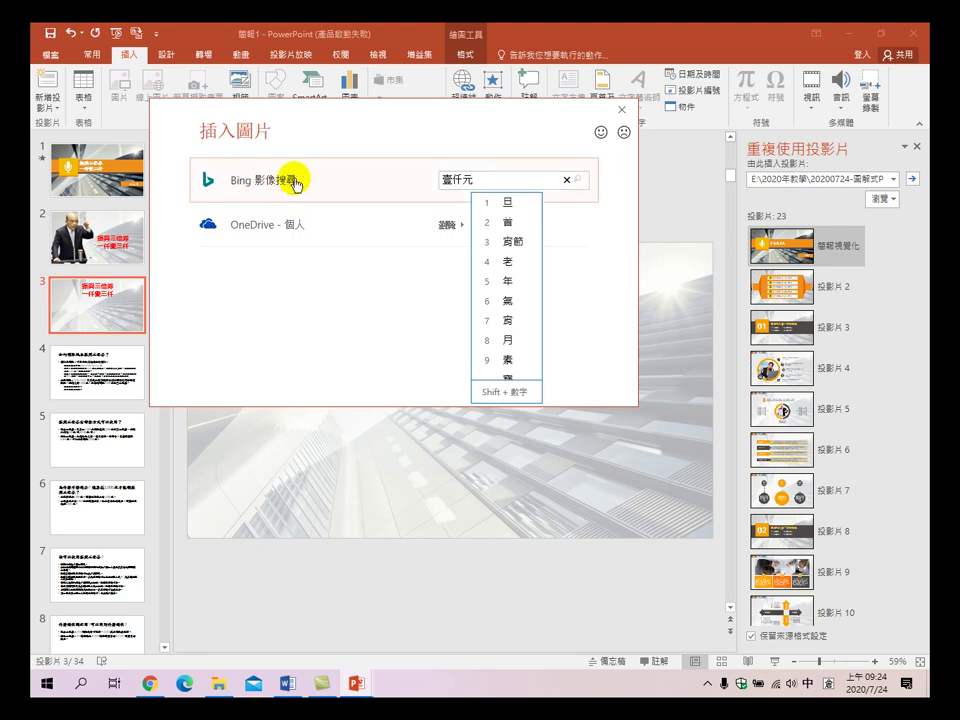
pyautogui.click(578, 181)
pyautogui.click(578, 181)
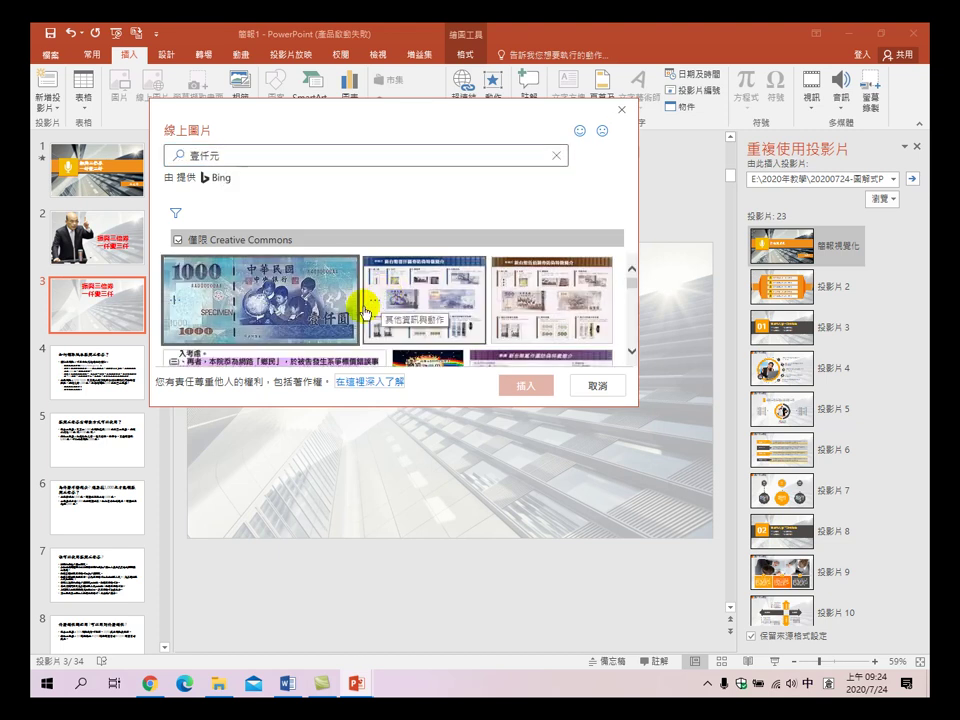
pyautogui.click(280, 315)
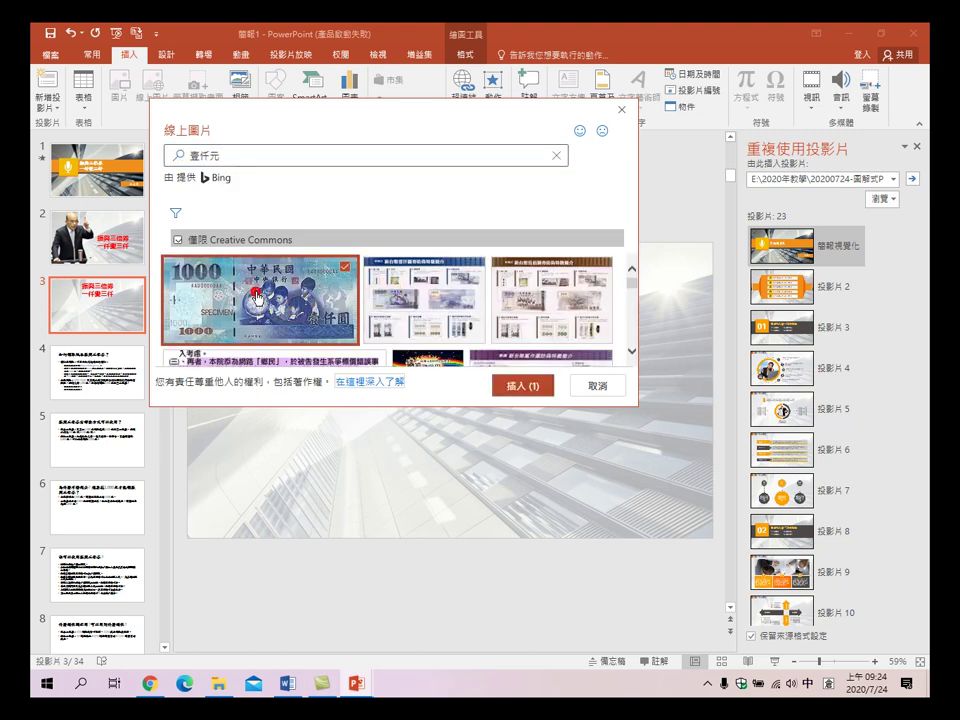
pyautogui.click(521, 386)
pyautogui.moveTo(410, 376); pyautogui.dragTo(219, 403)
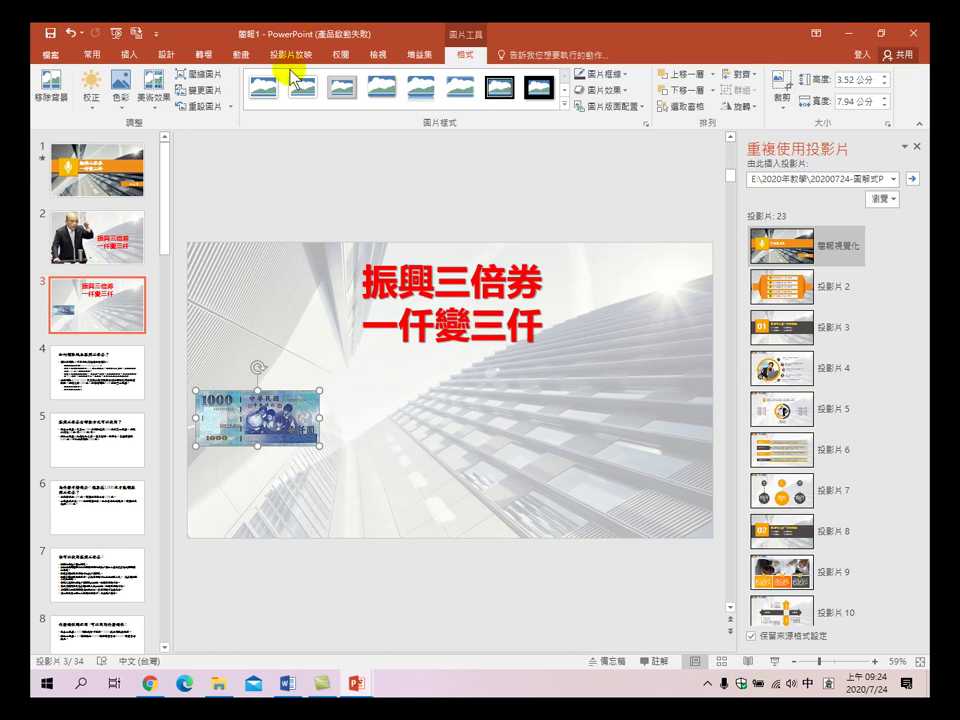
# - Draw a right-pointing arrow beside the banknote and give it an orange shape style
pyautogui.click(366, 418)
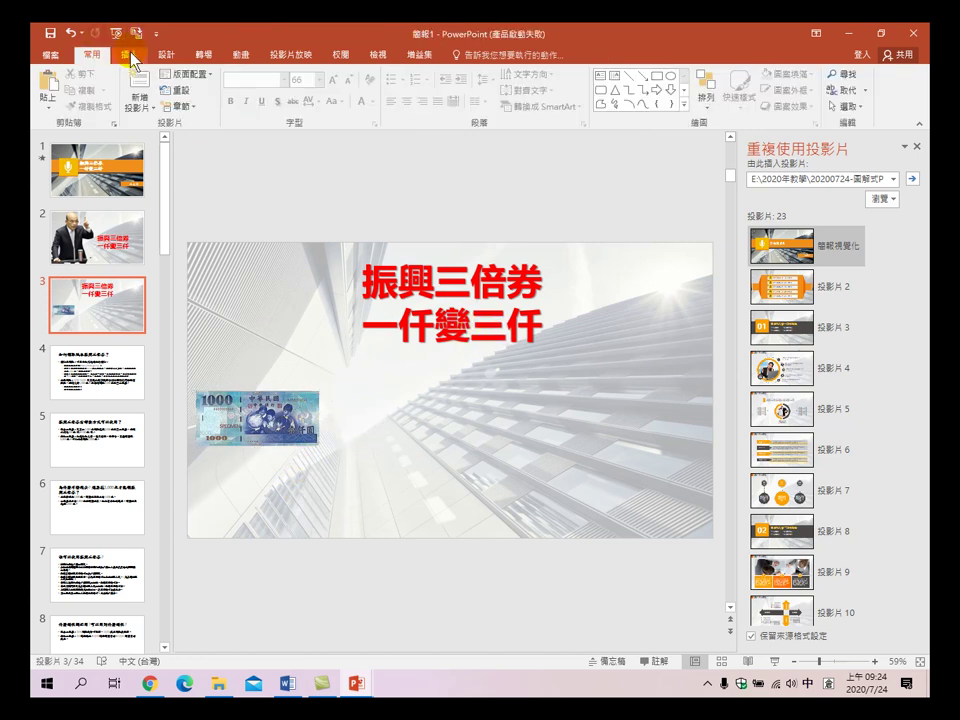
pyautogui.click(129, 55)
pyautogui.click(276, 84)
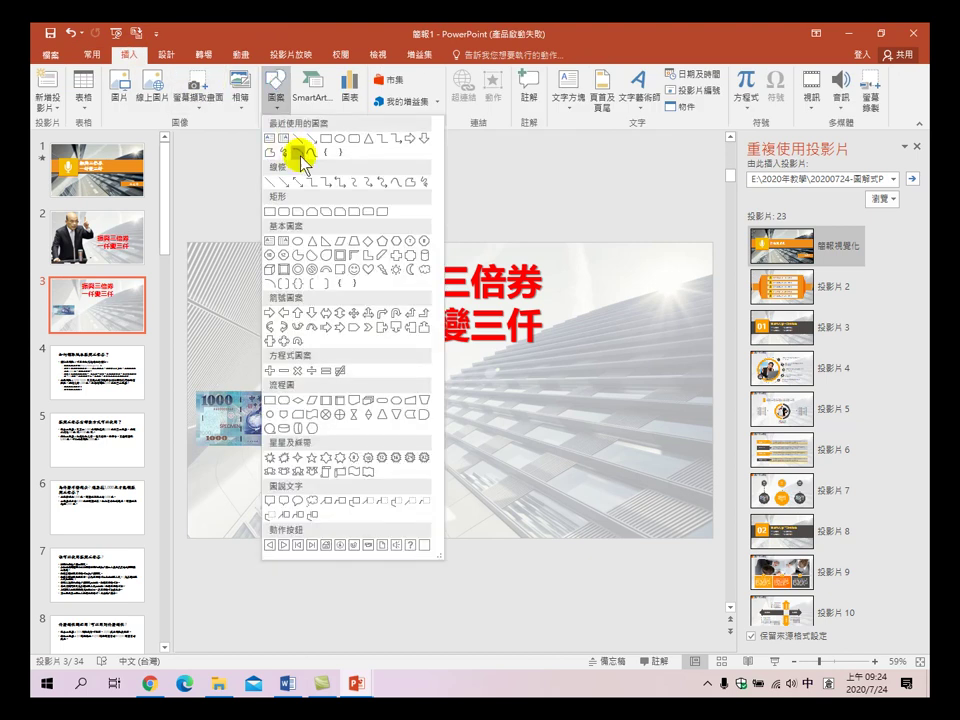
pyautogui.click(413, 134)
pyautogui.moveTo(343, 398)
pyautogui.mouseDown()
pyautogui.moveTo(381, 429)
pyautogui.moveTo(369, 435)
pyautogui.moveTo(377, 441)
pyautogui.moveTo(365, 415)
pyautogui.moveTo(355, 416)
pyautogui.mouseUp()
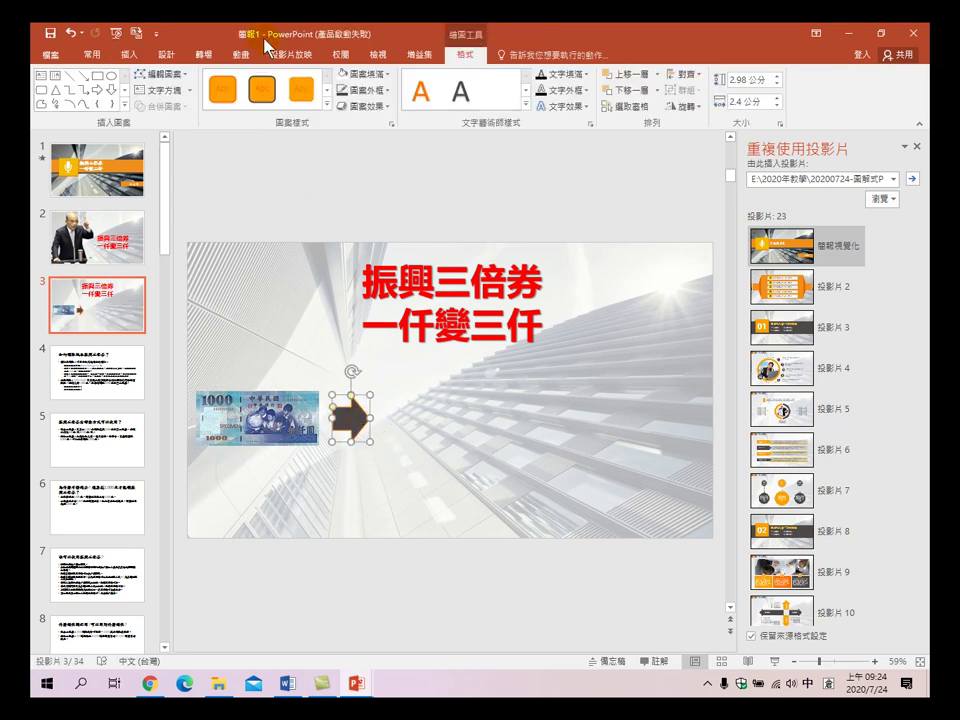
pyautogui.click(327, 106)
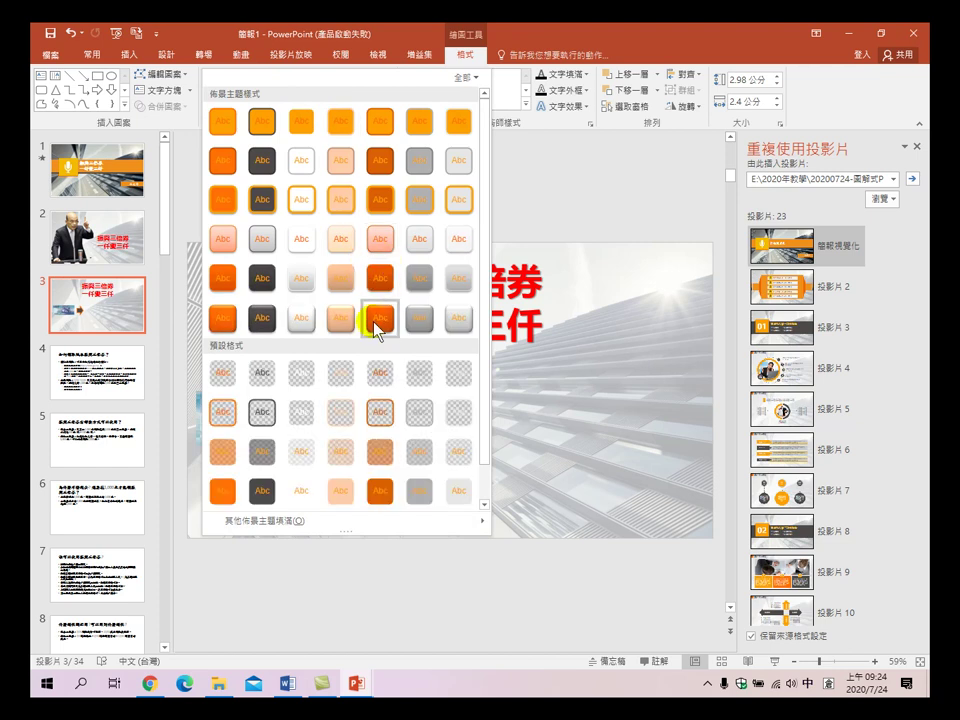
pyautogui.click(378, 322)
pyautogui.click(462, 412)
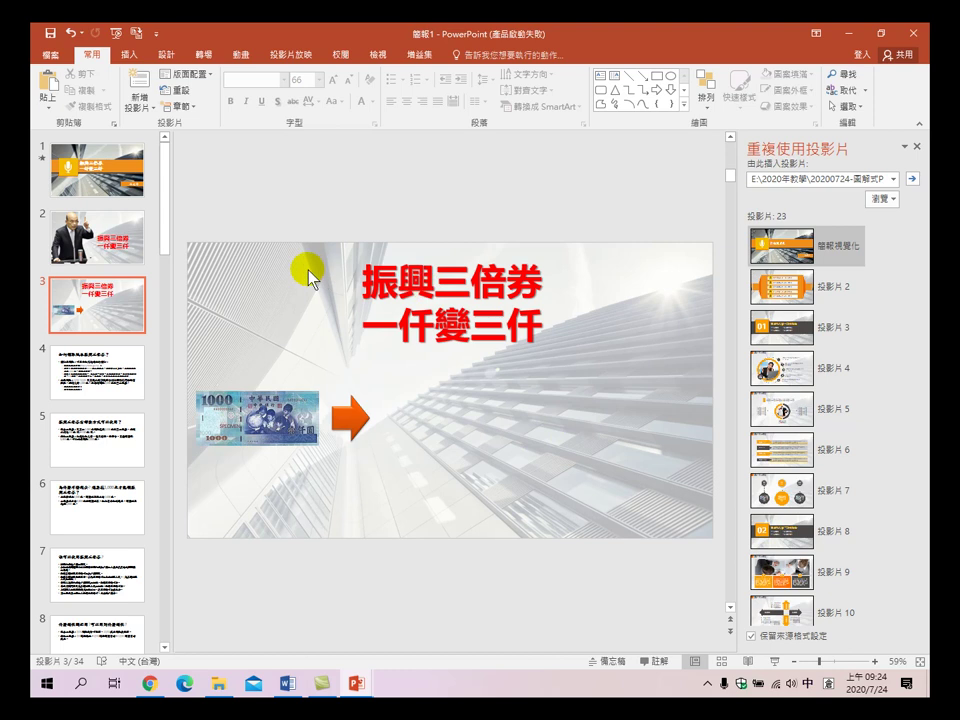
pyautogui.click(134, 56)
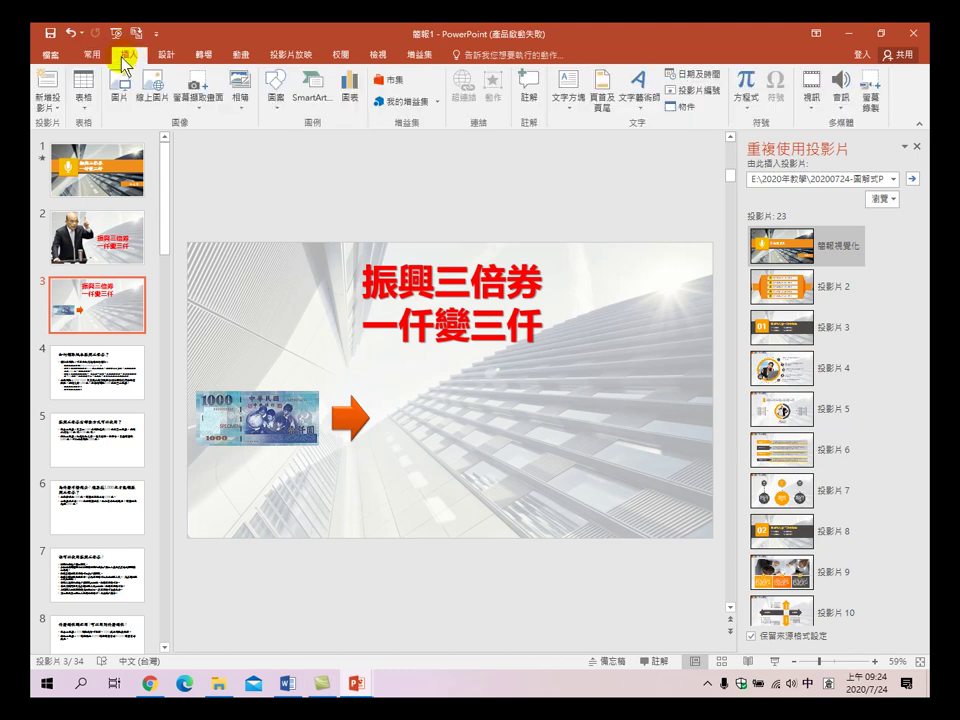
# - Search Online Pictures for 三倍券 and scroll through the Creative Commons results
pyautogui.click(157, 97)
pyautogui.click(500, 179)
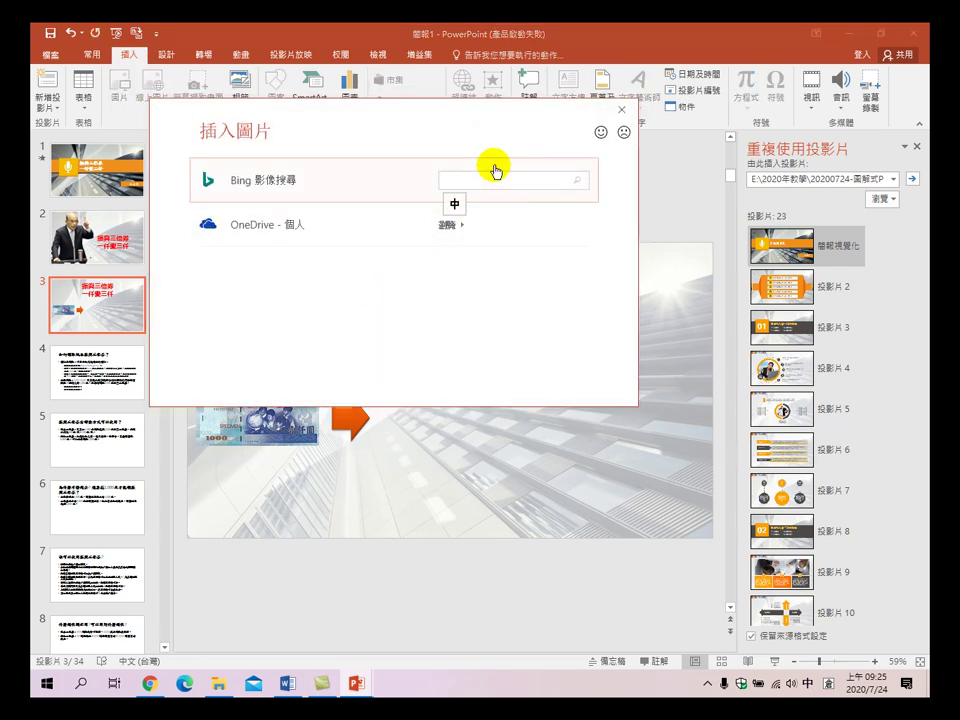
pyautogui.write('ㄊㄨˊ')
pyautogui.press('Return')
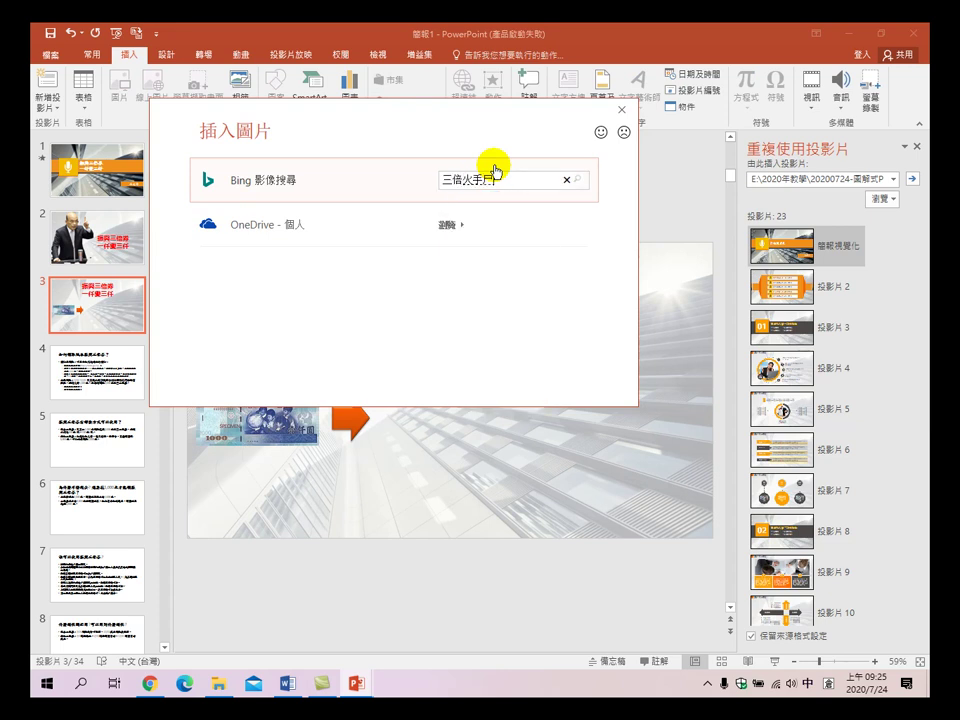
pyautogui.press('Return')
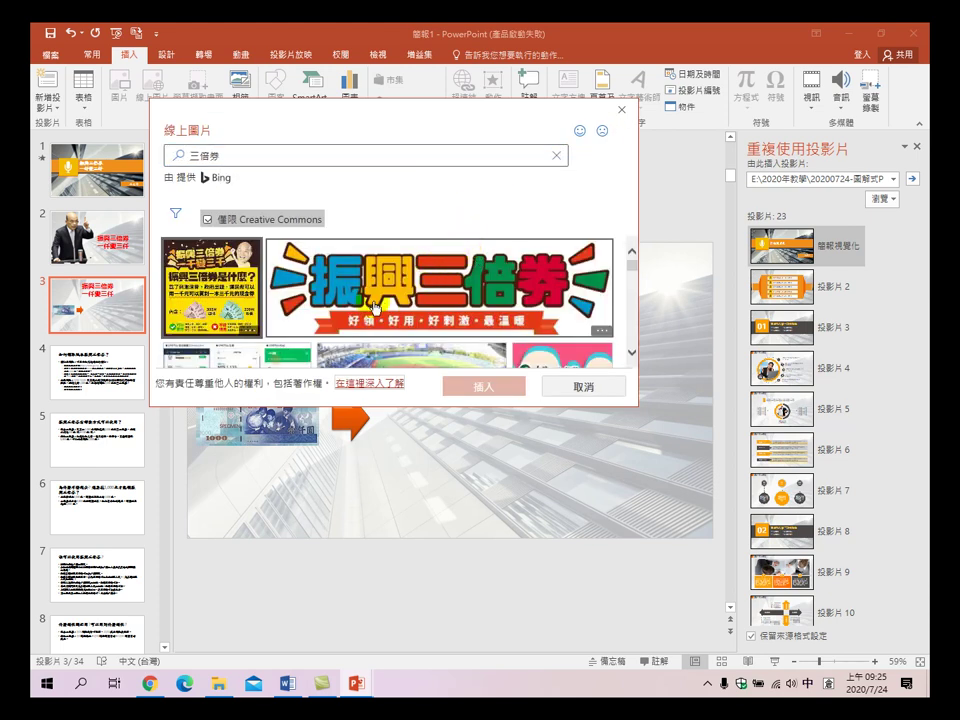
pyautogui.scroll(-1, 383, 307)
pyautogui.scroll(-1, 385, 309)
pyautogui.scroll(-1, 385, 309)
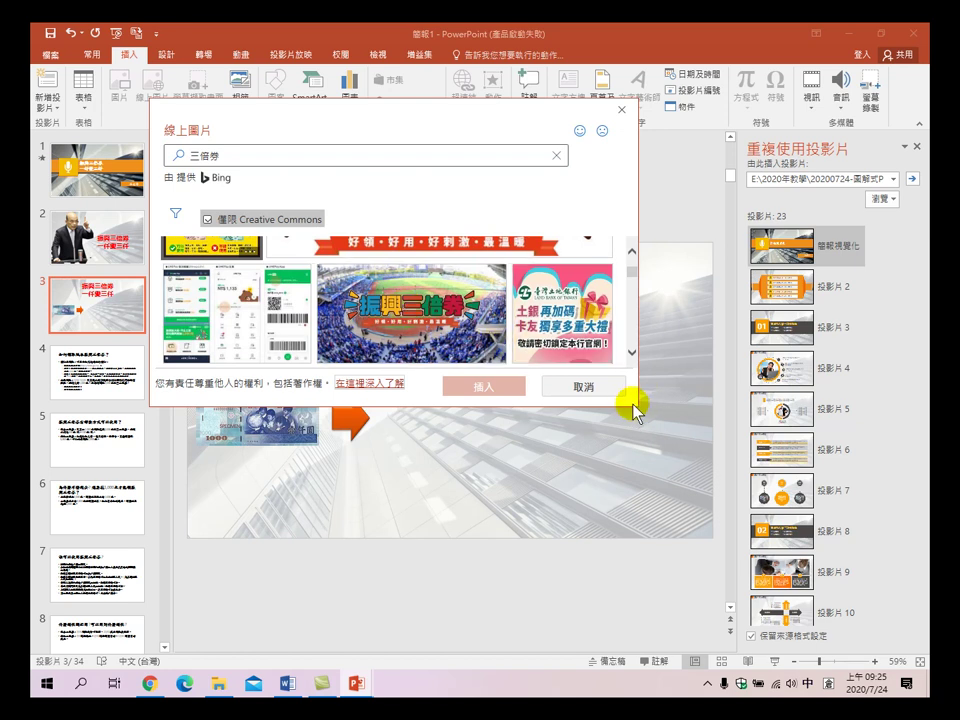
pyautogui.click(632, 352)
pyautogui.moveTo(632, 352); pyautogui.dragTo(632, 352)
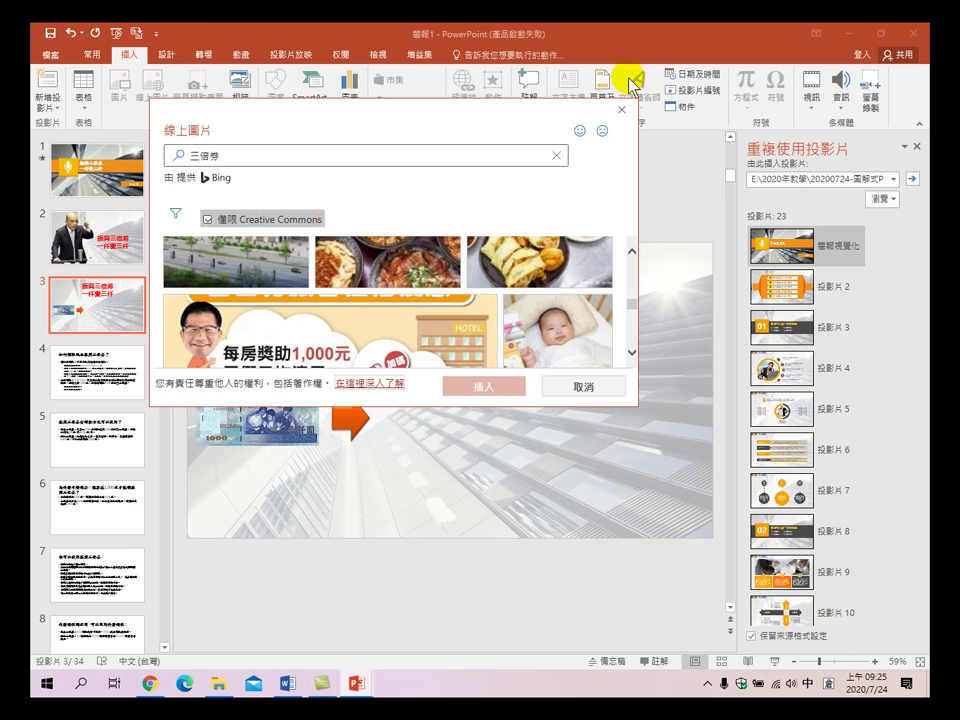
# - Cancel the online picture search and close the remove.bg browser window
pyautogui.click(622, 110)
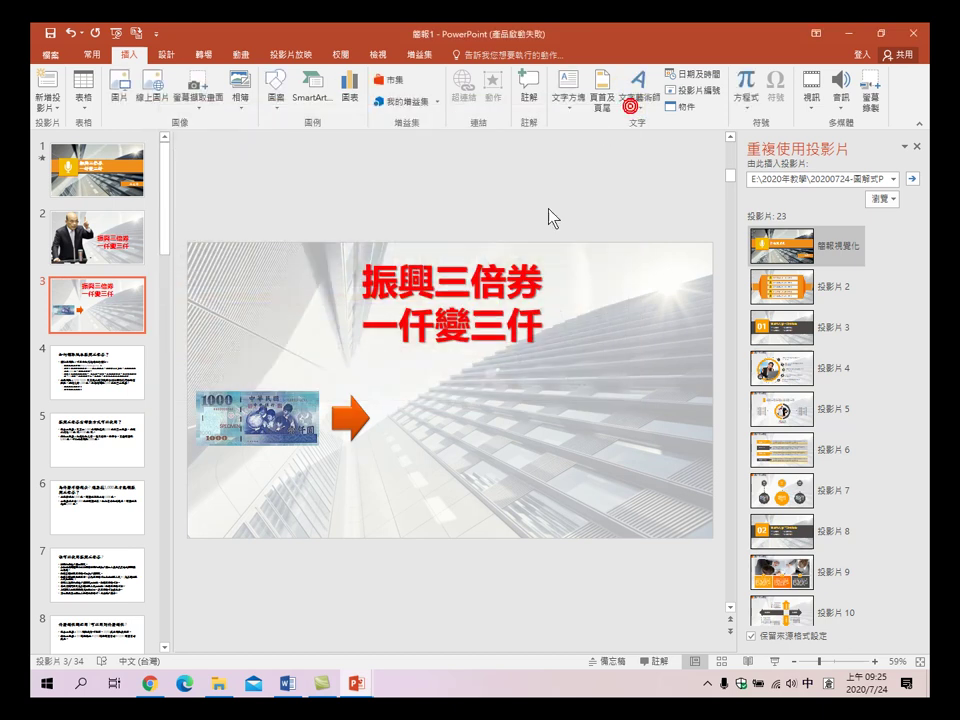
pyautogui.click(150, 684)
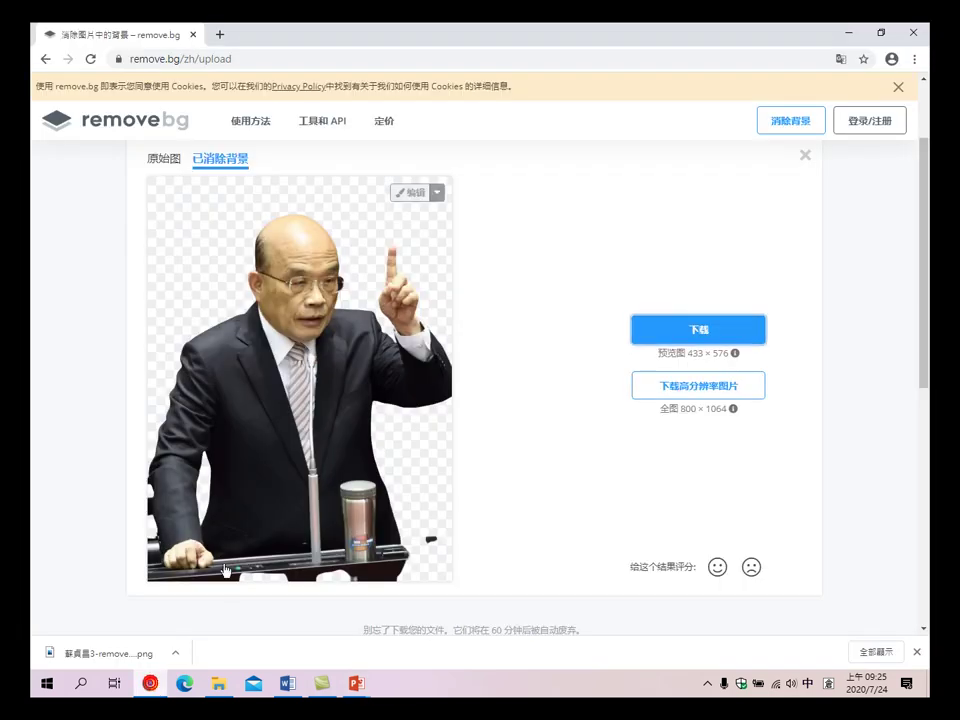
pyautogui.click(310, 56)
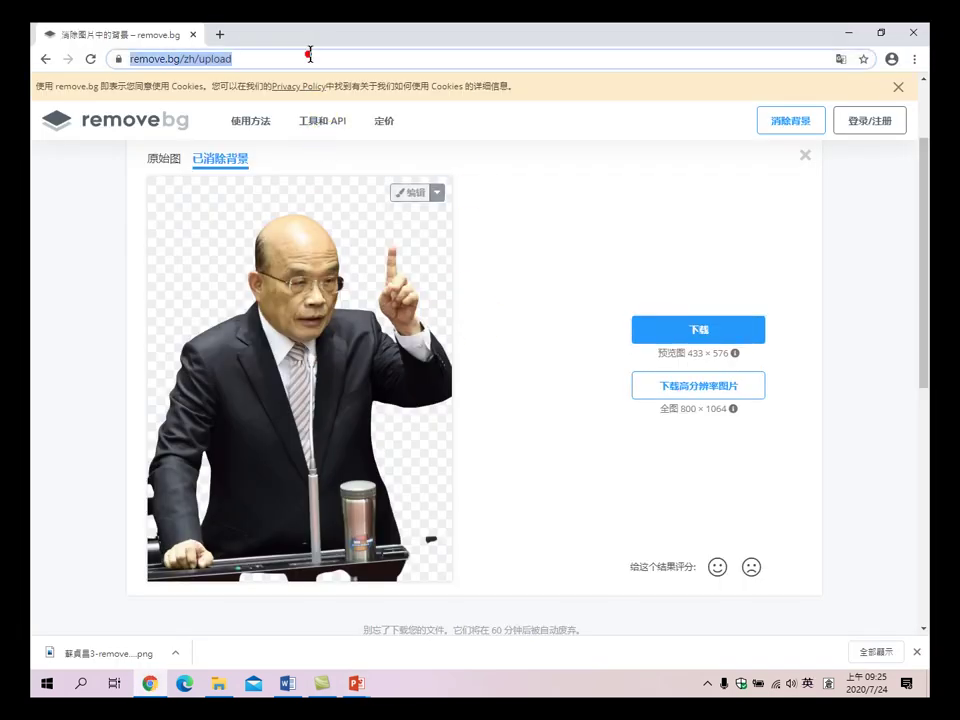
pyautogui.click(917, 37)
# - Search Google for 三倍券 in a new Chrome window and show the image results
pyautogui.click(150, 684)
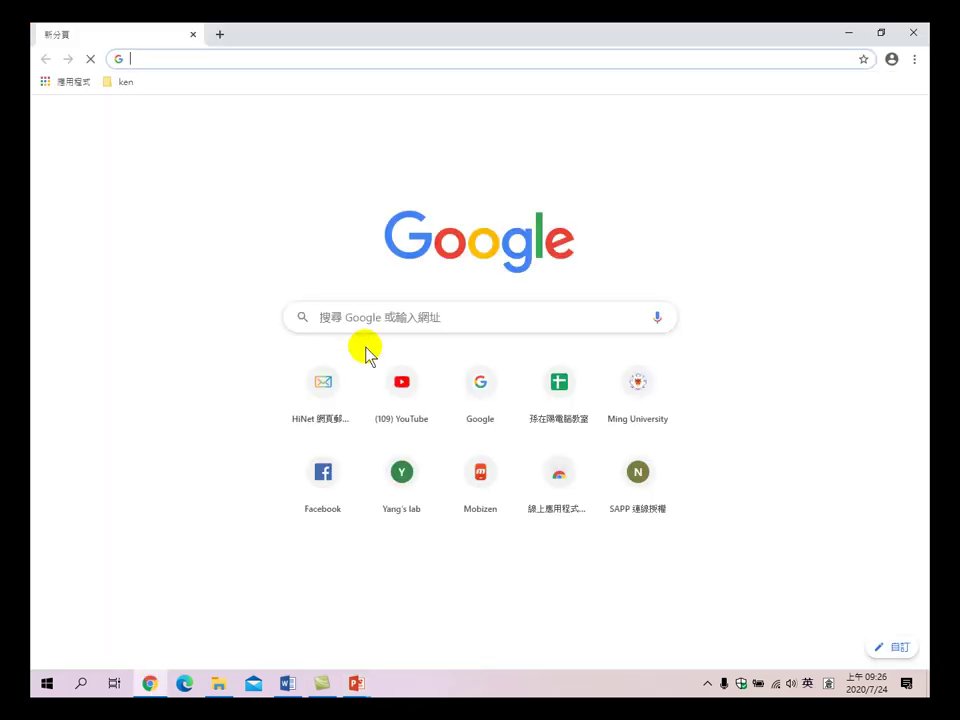
pyautogui.click(347, 315)
pyautogui.write('mmm')
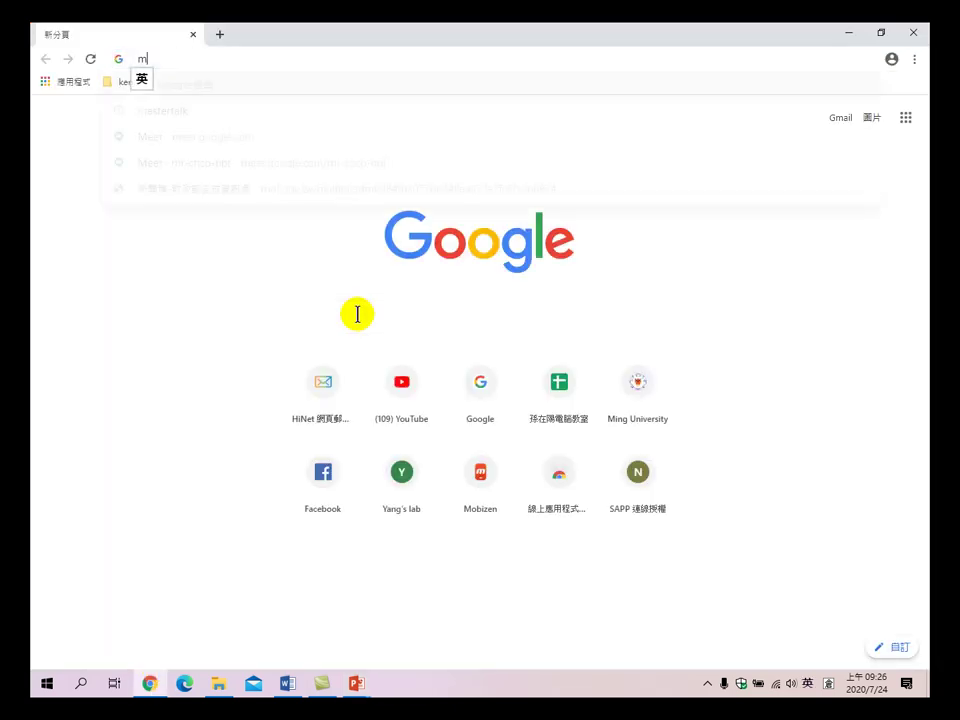
pyautogui.press('BackSpace')
pyautogui.press('BackSpace')
pyautogui.press('BackSpace')
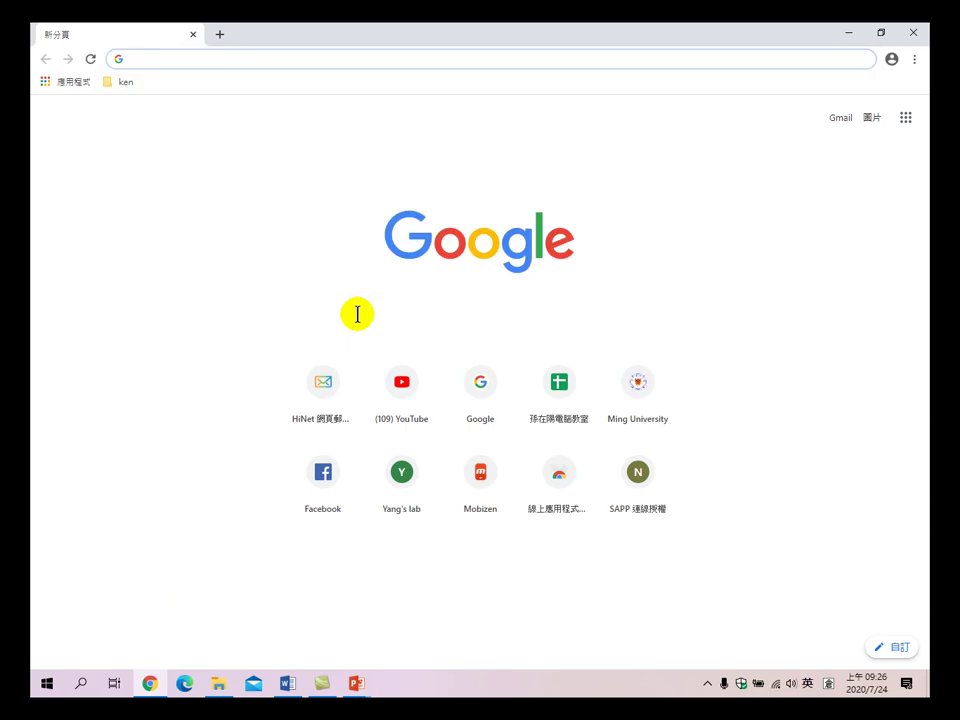
pyautogui.press('shift')
pyautogui.write('三倍券')
pyautogui.press('Return')
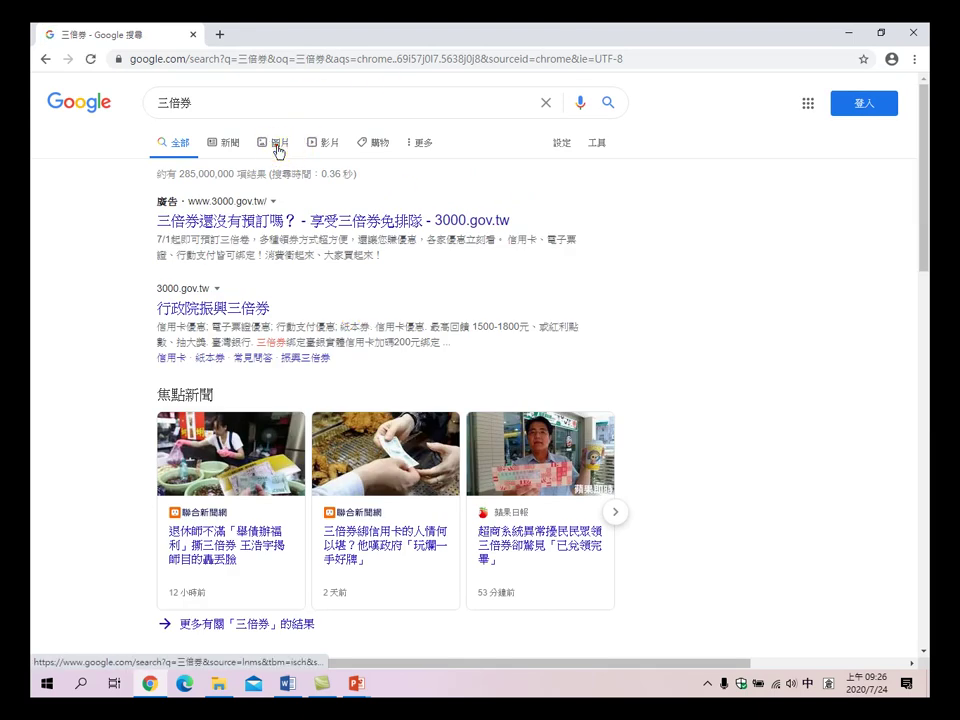
pyautogui.click(280, 151)
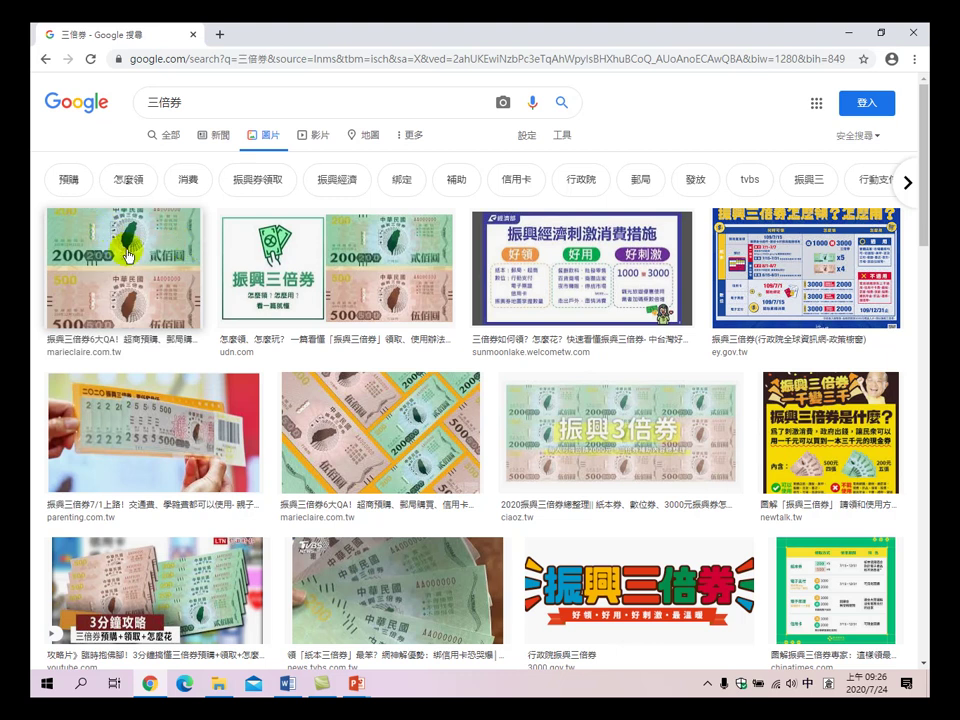
# - Save the 200/500 voucher image as 三倍卷.jpeg, replacing the old file, then minimize Chrome
pyautogui.click(132, 245)
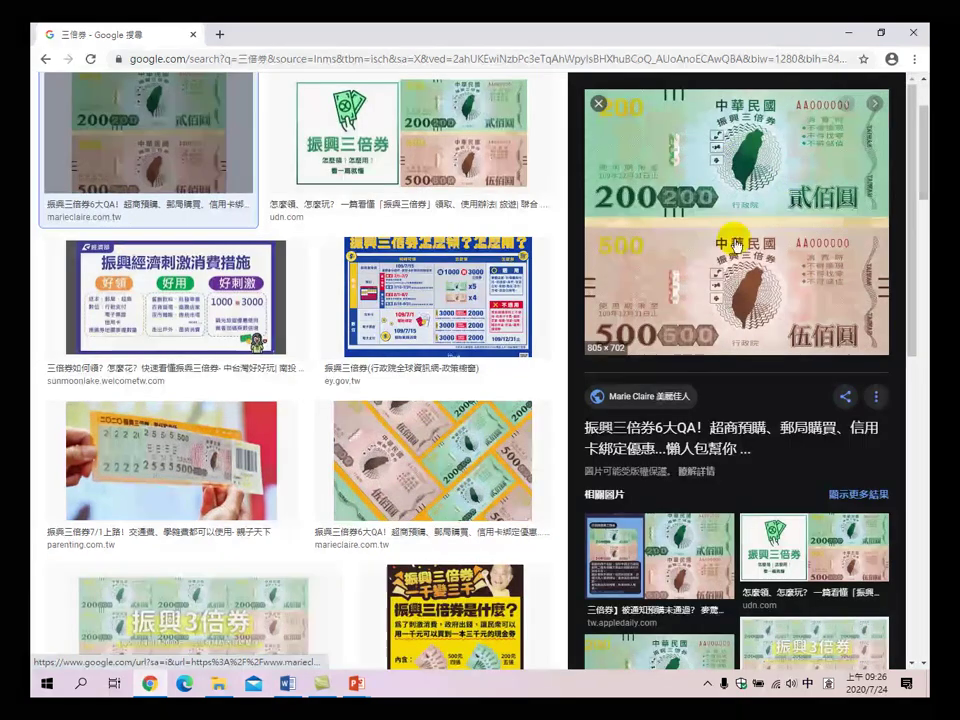
pyautogui.rightClick(697, 192)
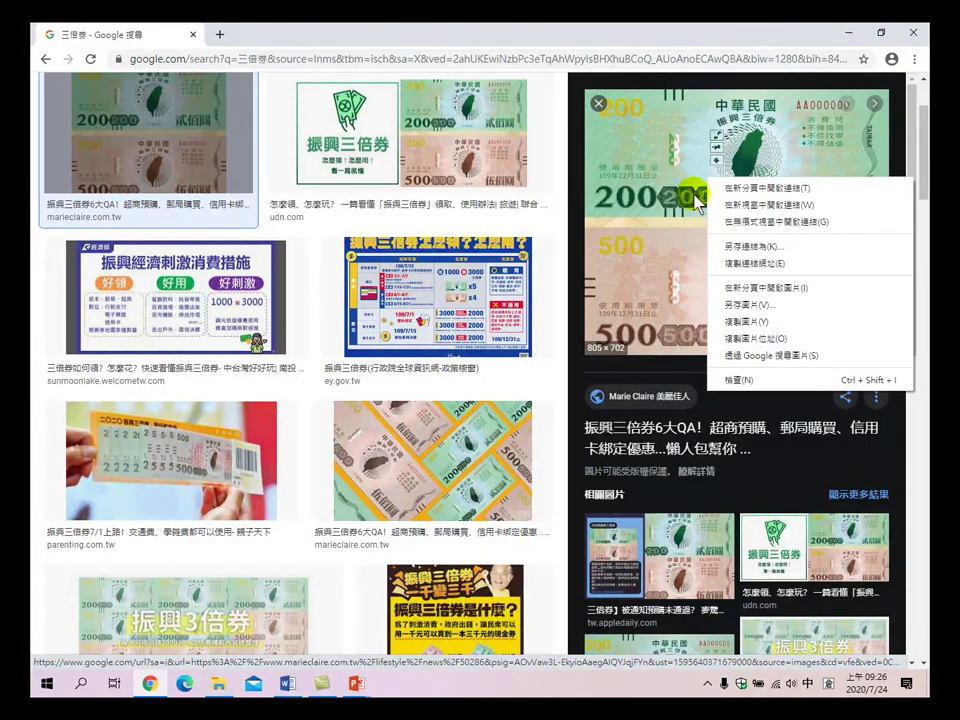
pyautogui.click(745, 305)
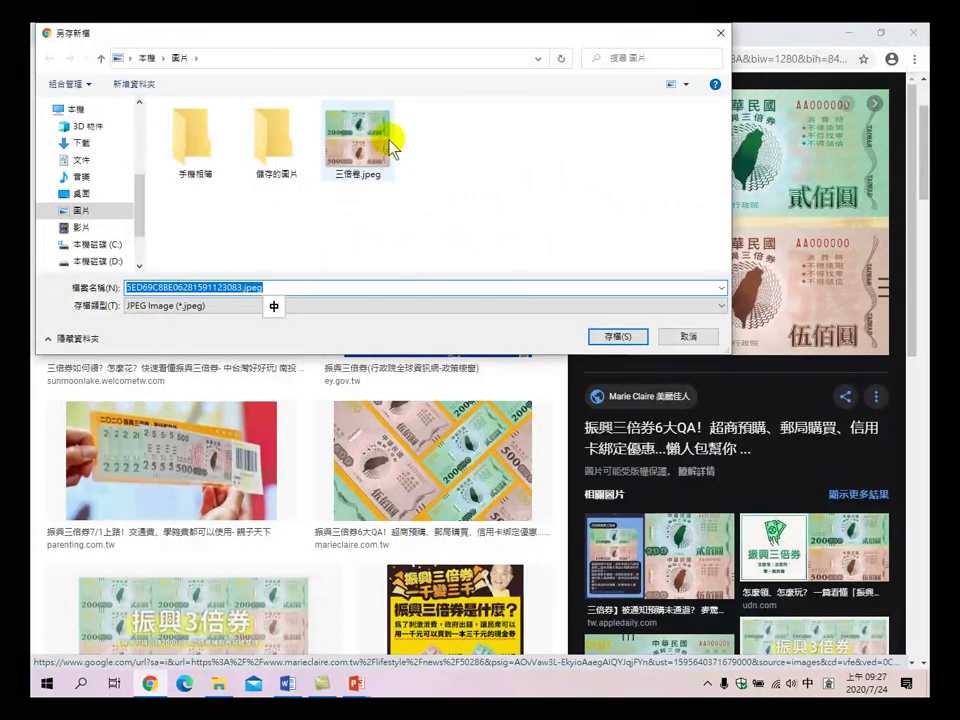
pyautogui.click(353, 145)
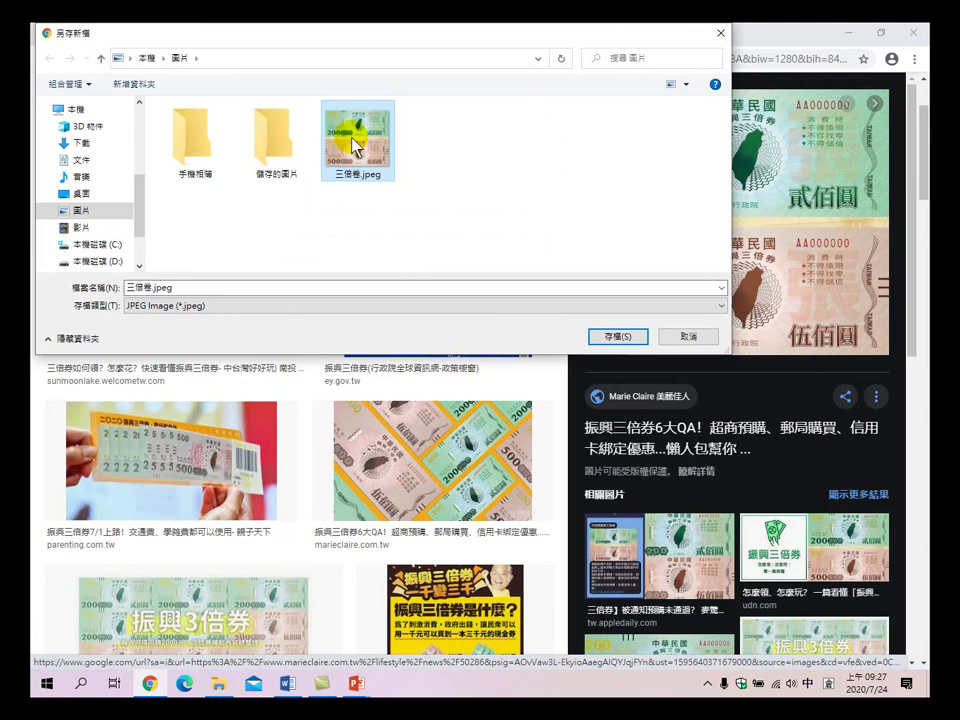
pyautogui.click(617, 336)
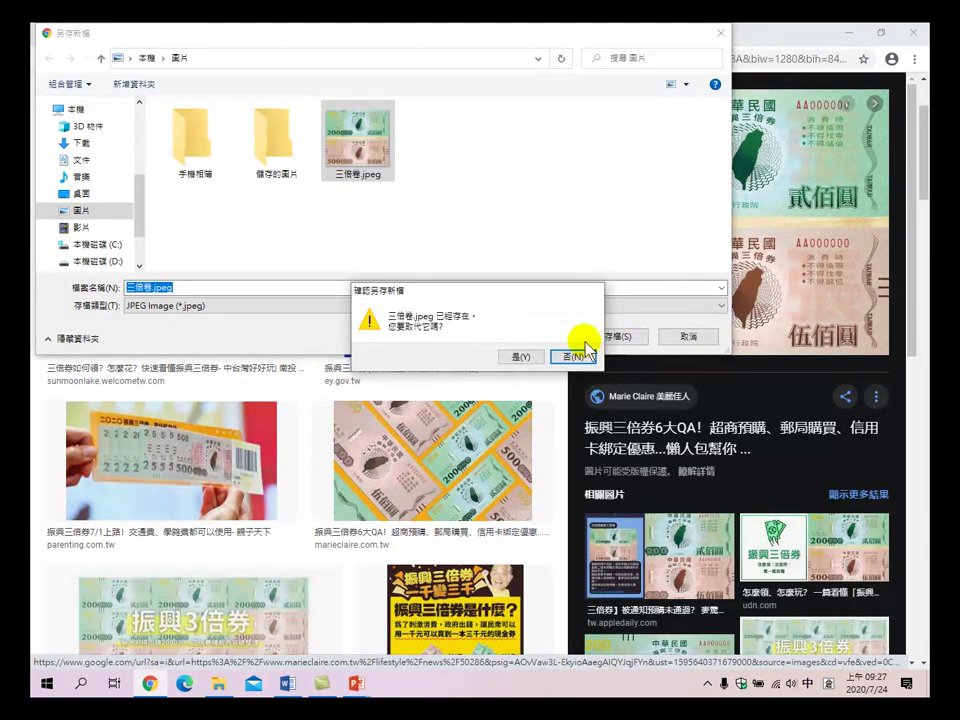
pyautogui.click(518, 357)
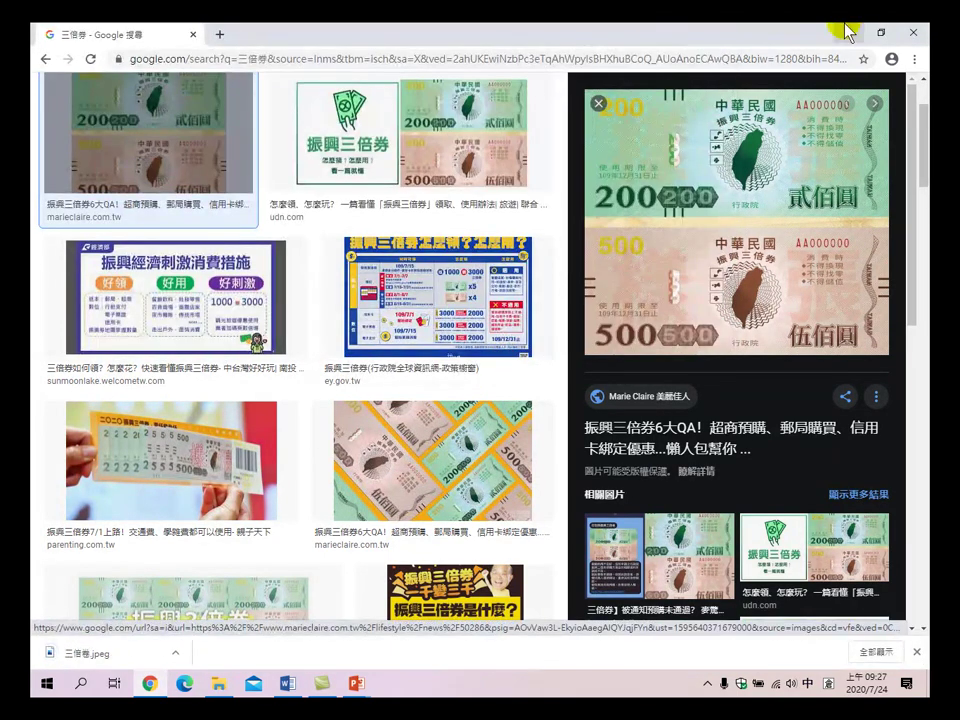
pyautogui.click(848, 32)
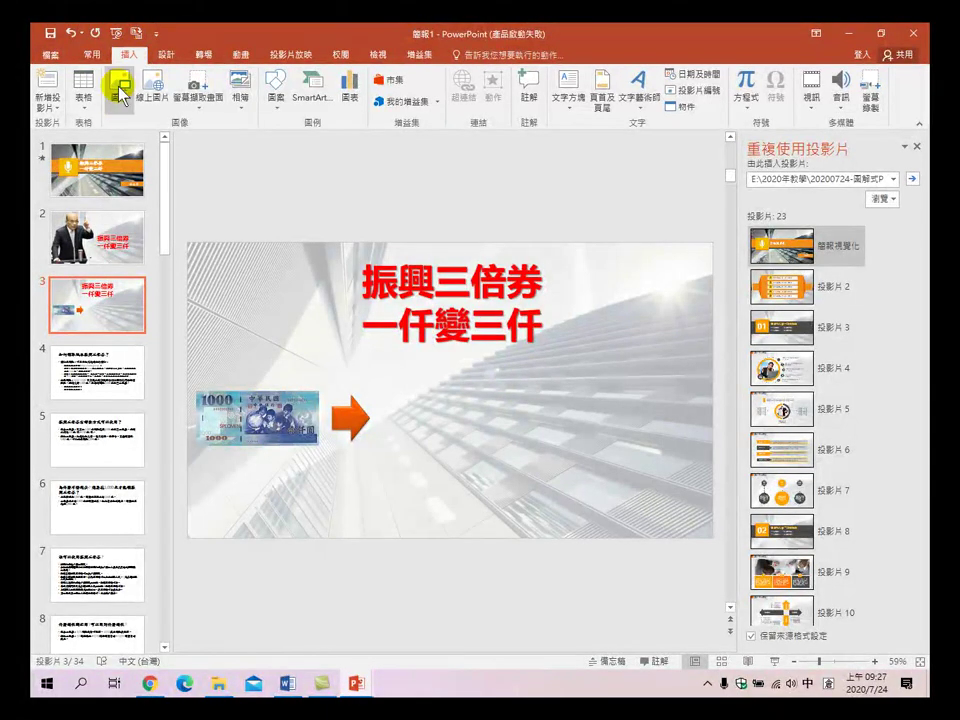
# - Abandon inserting a picture from the Downloads folder
pyautogui.click(118, 90)
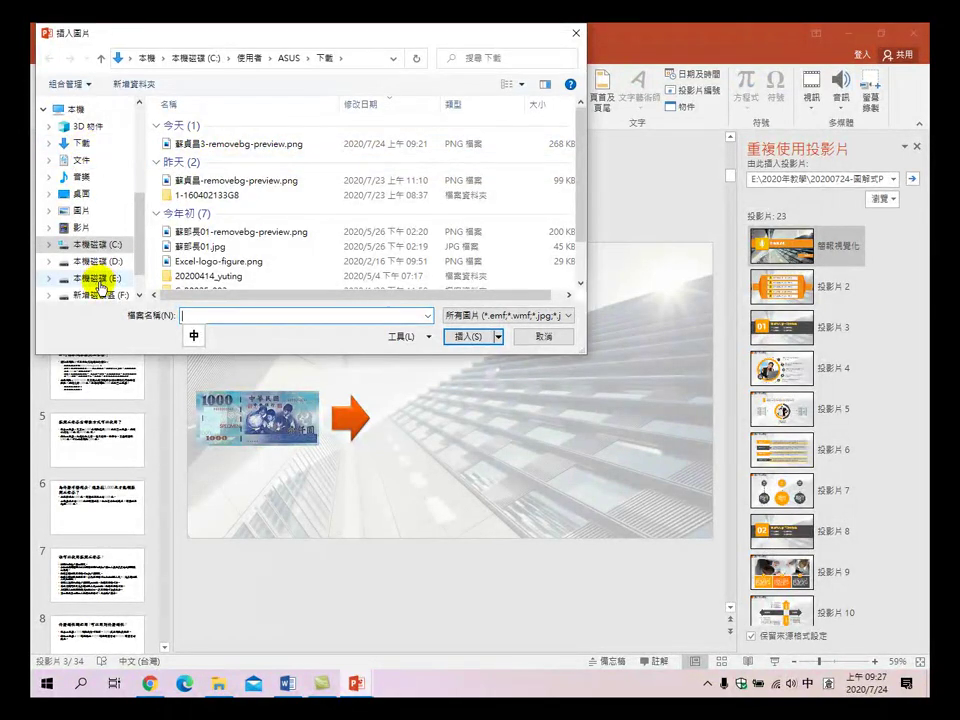
pyautogui.click(86, 148)
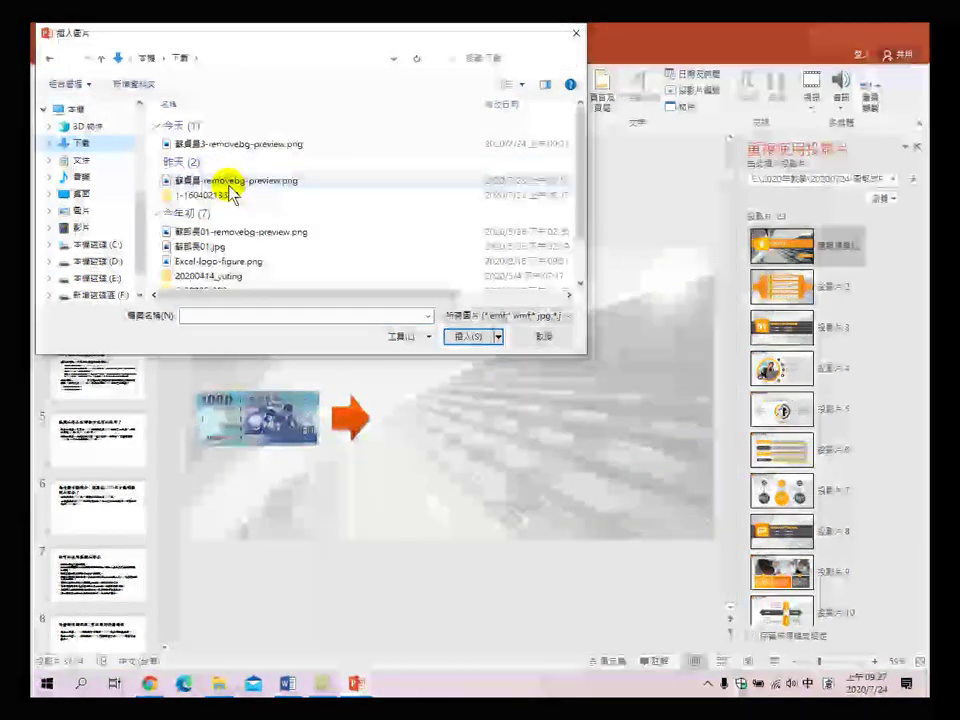
pyautogui.scroll(-1, 228, 240)
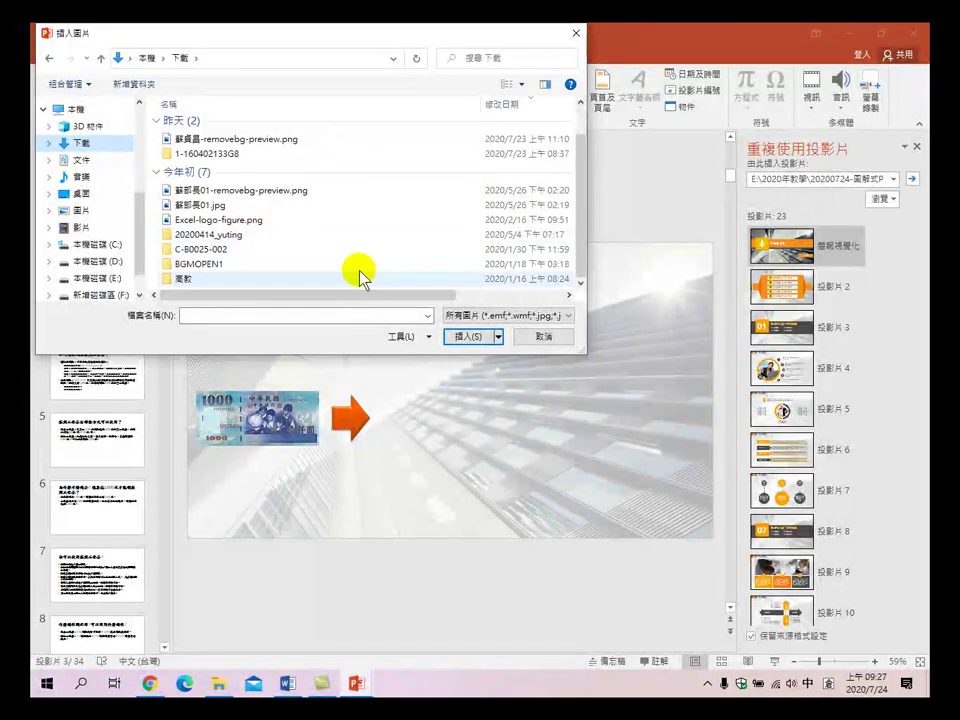
pyautogui.click(540, 337)
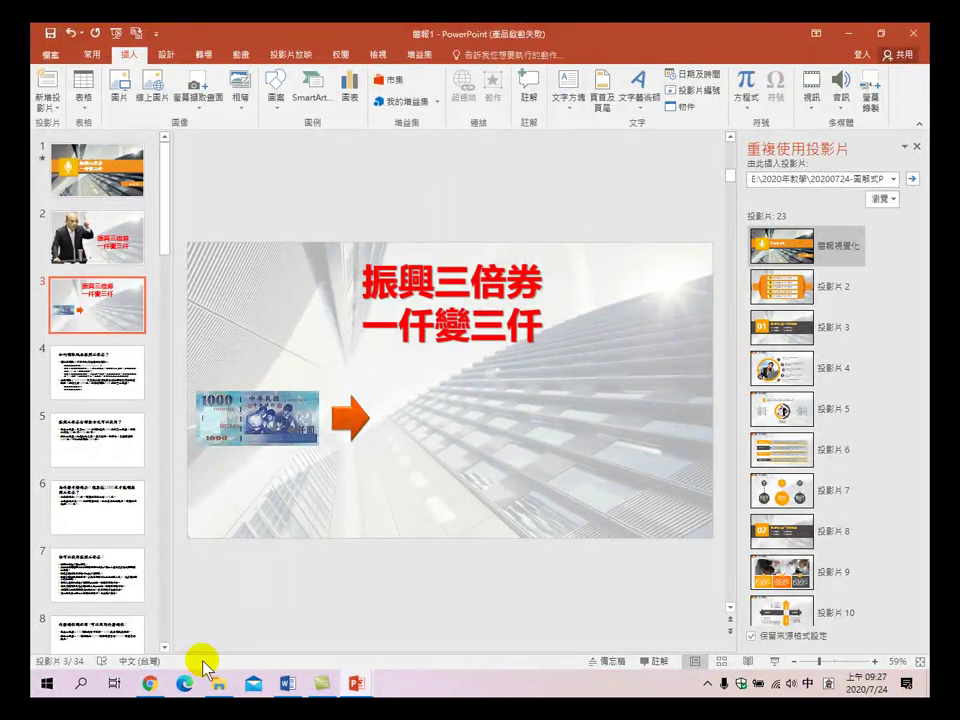
# - Save the voucher image from Chrome into Pictures as 三倍卷2.jpeg
pyautogui.click(150, 683)
pyautogui.rightClick(728, 150)
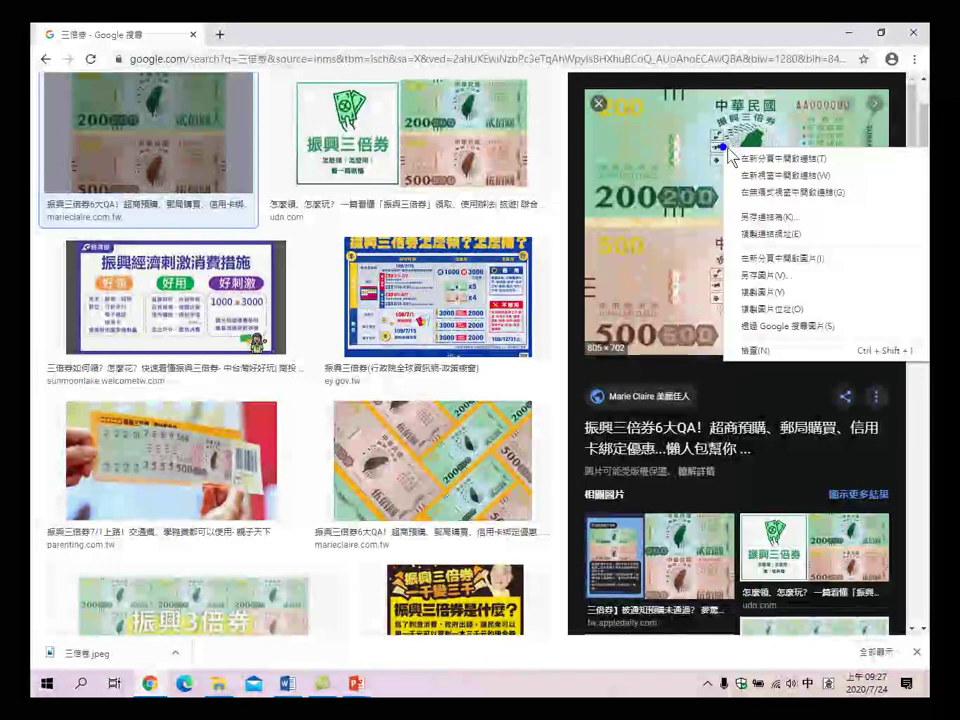
pyautogui.click(761, 274)
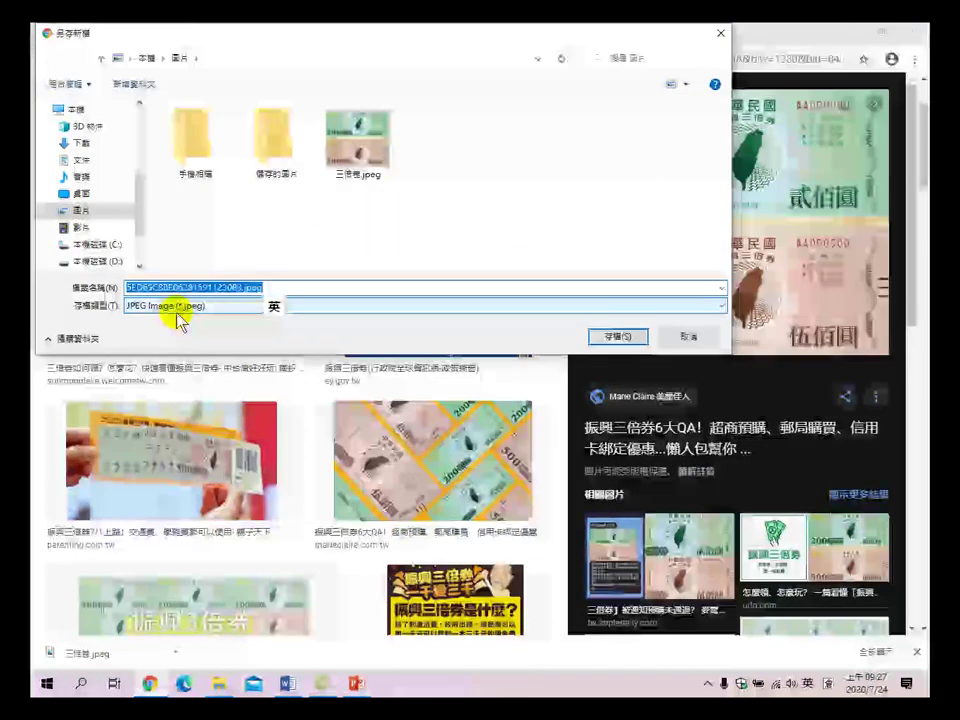
pyautogui.click(350, 165)
pyautogui.doubleClick(170, 285)
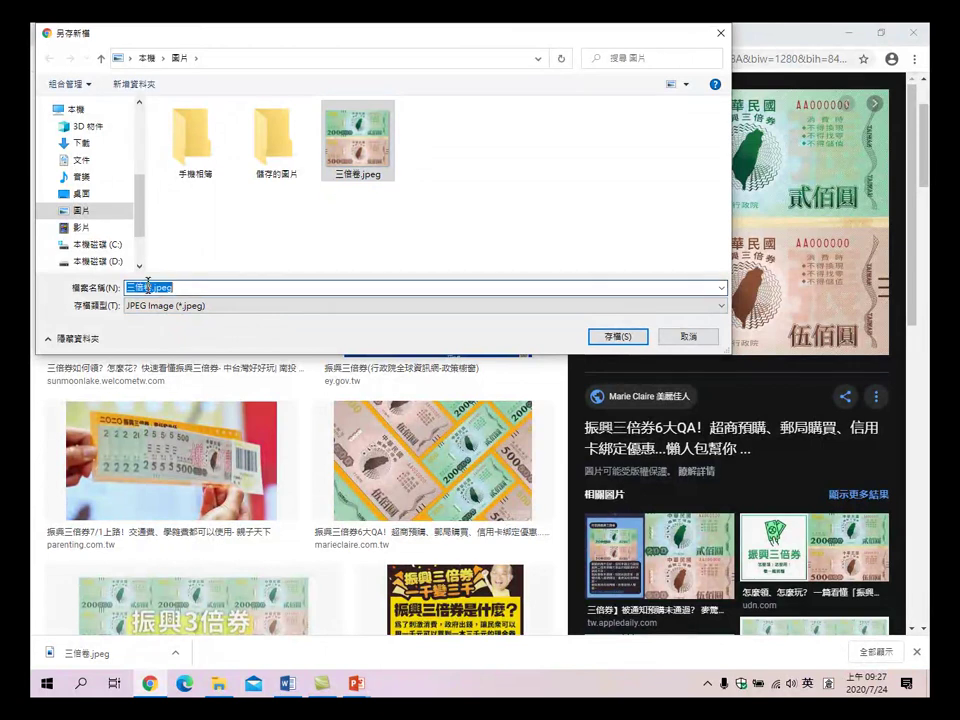
pyautogui.click(152, 283)
pyautogui.moveTo(152, 283); pyautogui.dragTo(243, 285)
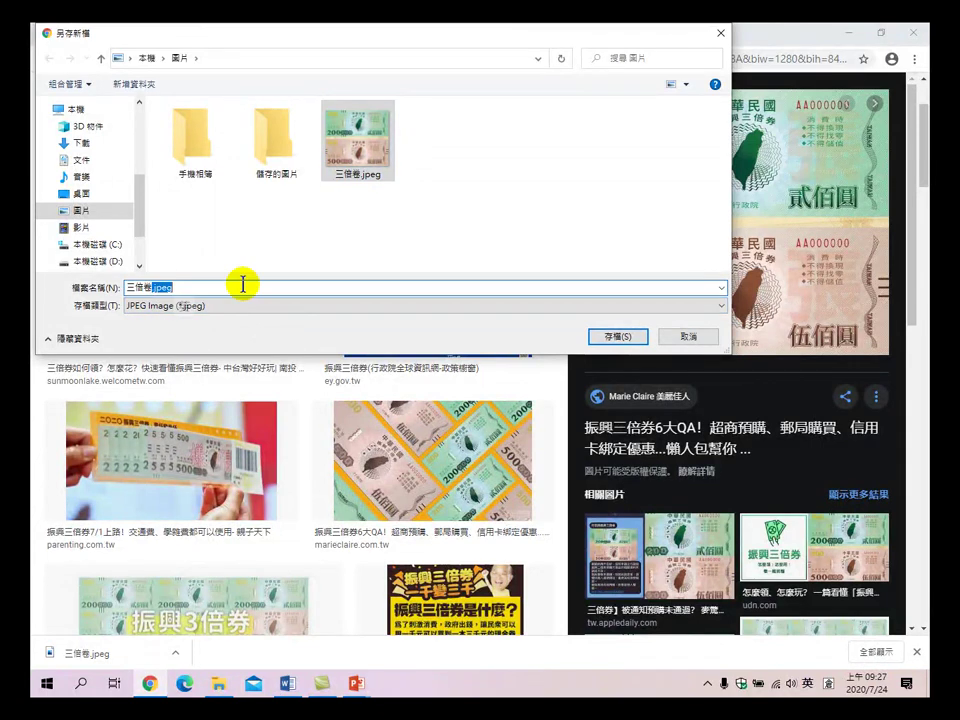
pyautogui.press('BackSpace')
pyautogui.press('BackSpace')
pyautogui.write('2')
pyautogui.click(611, 336)
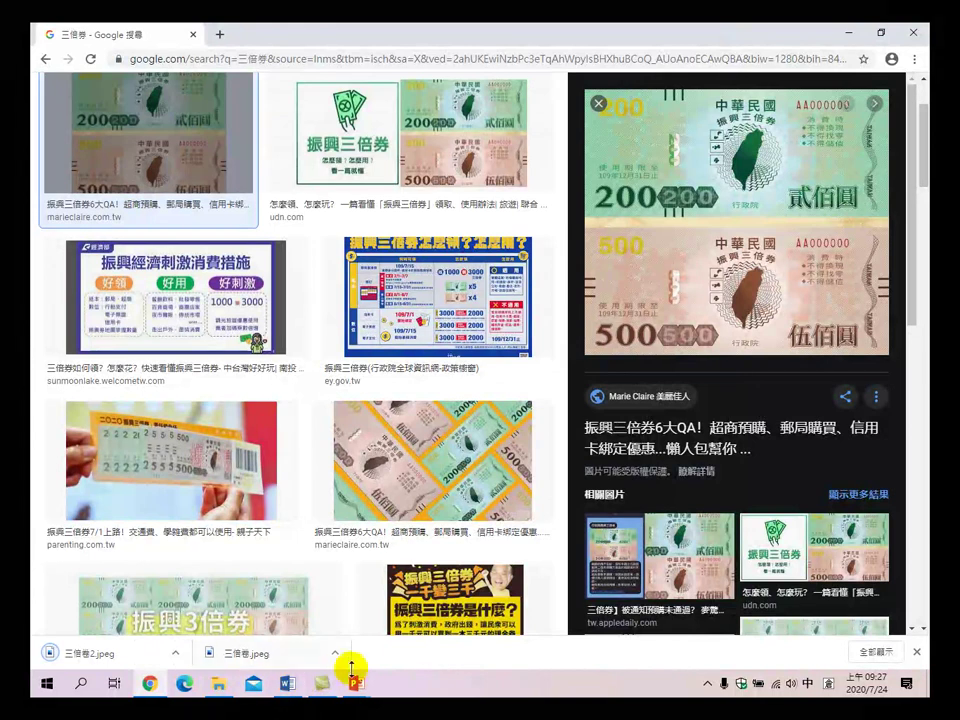
# - Insert 三倍卷2.jpeg from Pictures onto slide 3 and shrink it toward the lower right
pyautogui.moveTo(360, 688)
pyautogui.click(425, 615)
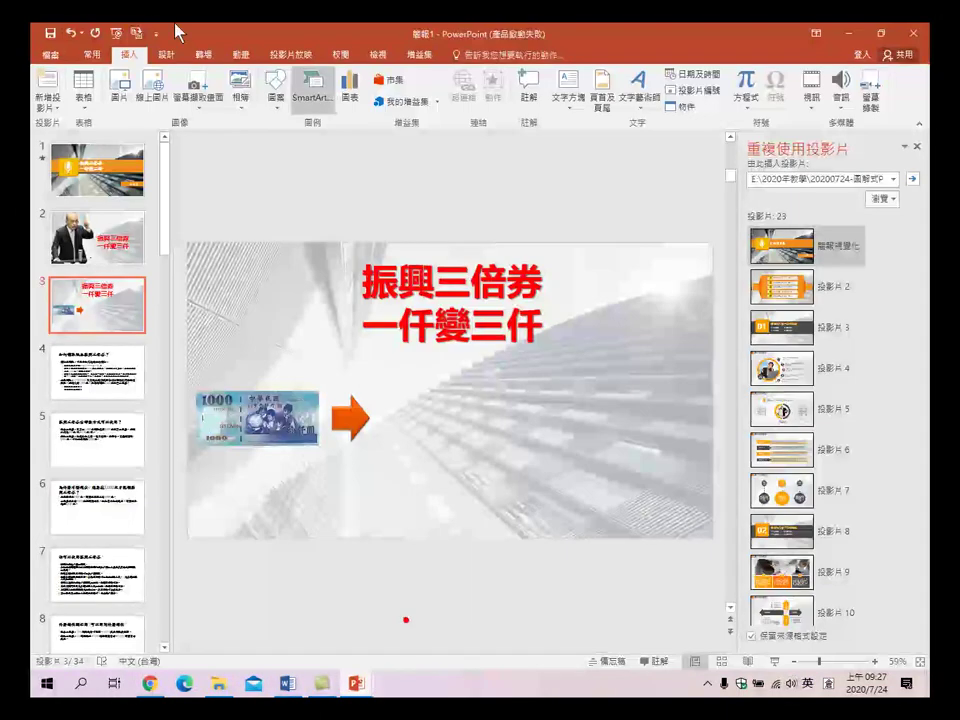
pyautogui.click(119, 90)
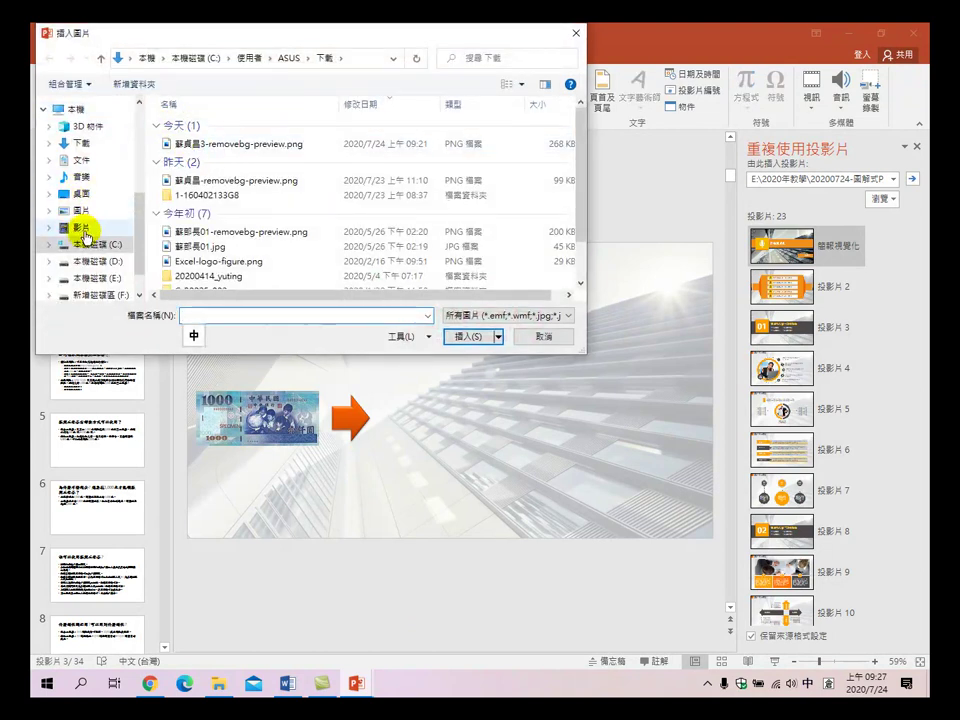
pyautogui.click(85, 212)
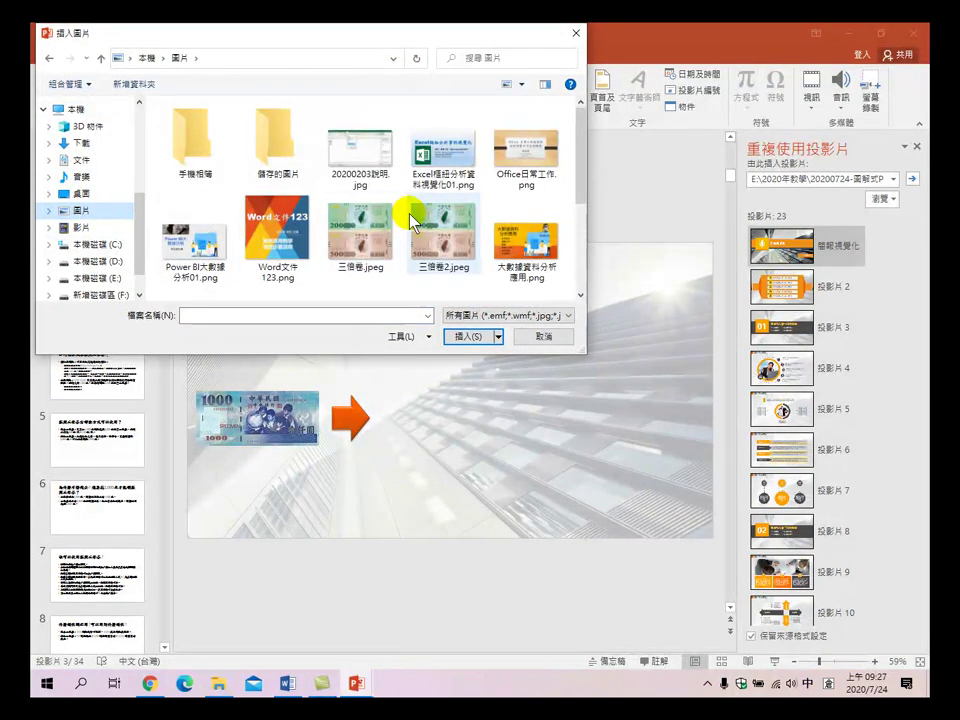
pyautogui.click(441, 240)
pyautogui.click(469, 337)
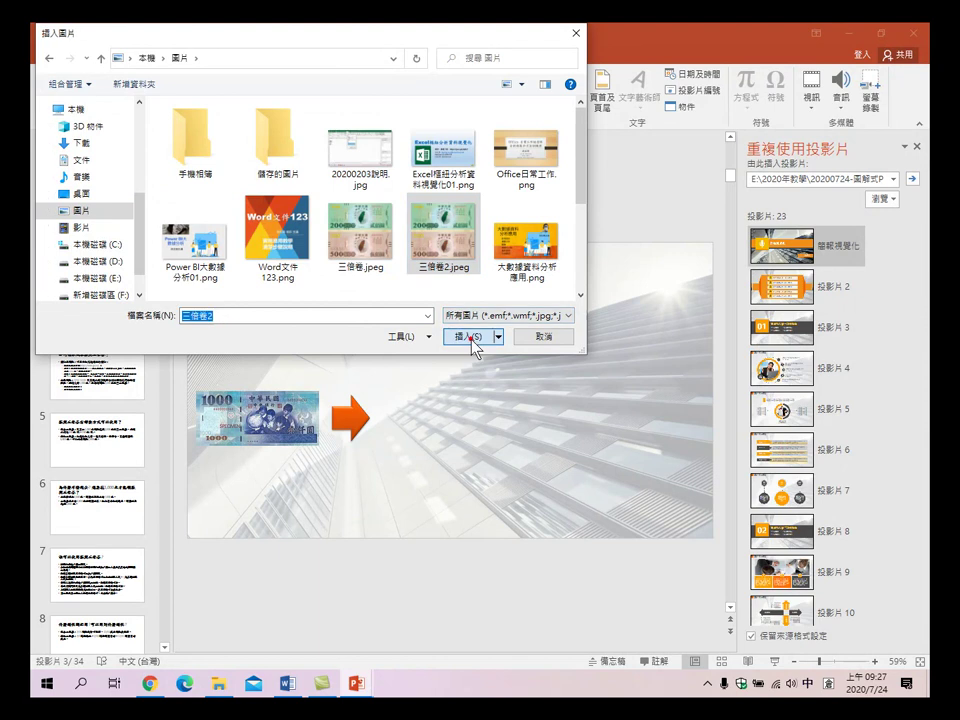
pyautogui.moveTo(287, 245); pyautogui.dragTo(480, 459)
pyautogui.click(280, 418)
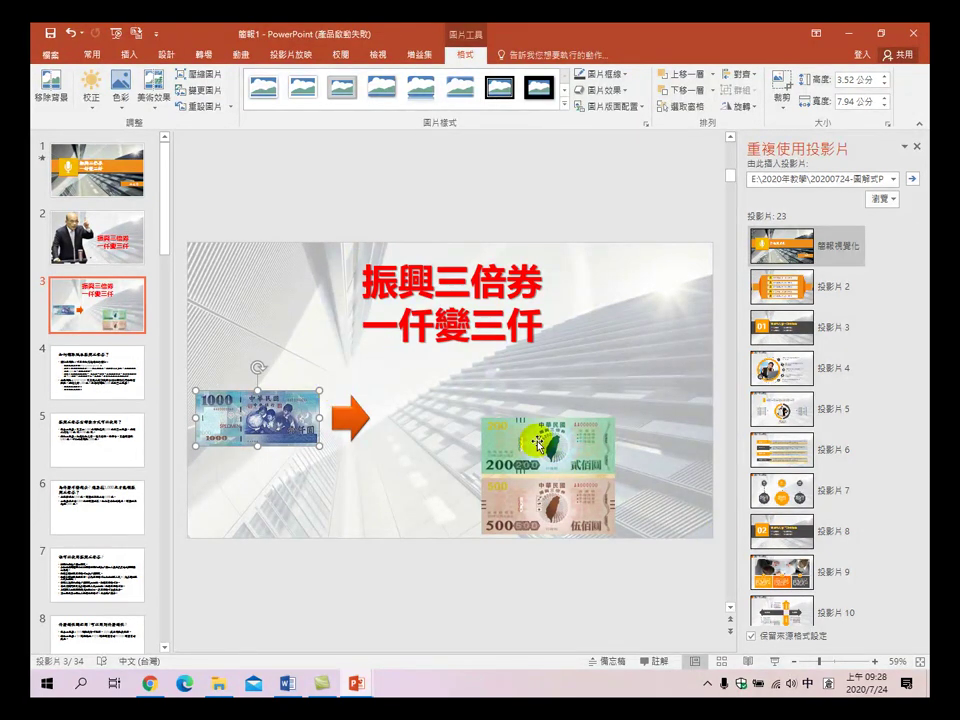
# - Shrink the voucher picture to 5.85 × 6.71 cm and place it beside the orange arrow
pyautogui.moveTo(613, 475); pyautogui.dragTo(536, 443)
pyautogui.moveTo(460, 406); pyautogui.dragTo(446, 392)
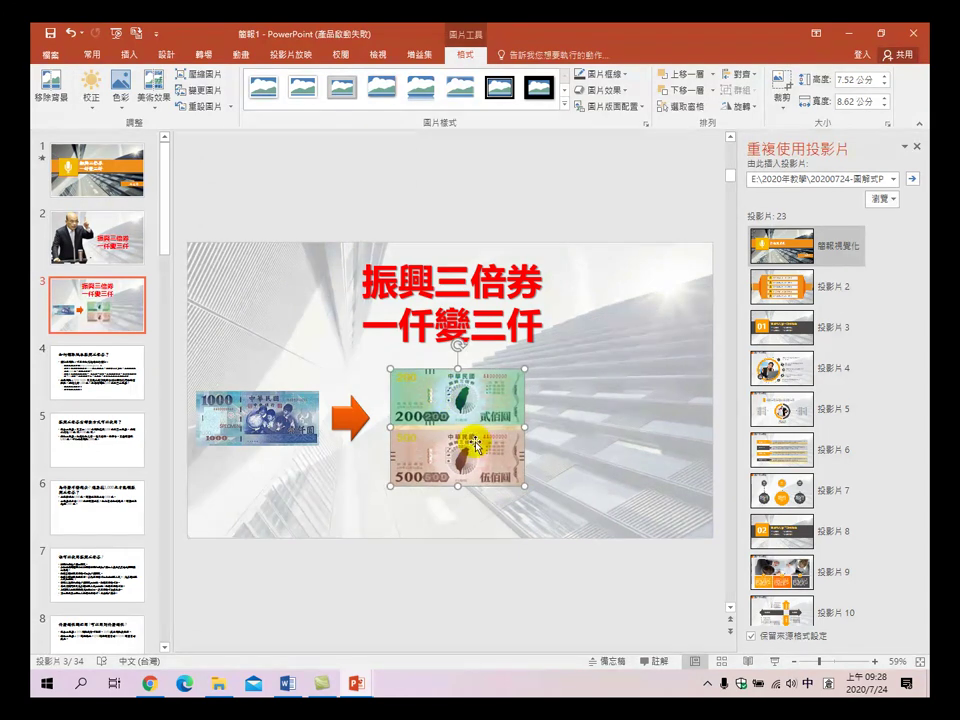
pyautogui.moveTo(521, 486); pyautogui.dragTo(500, 461)
pyautogui.moveTo(455, 392); pyautogui.dragTo(484, 400)
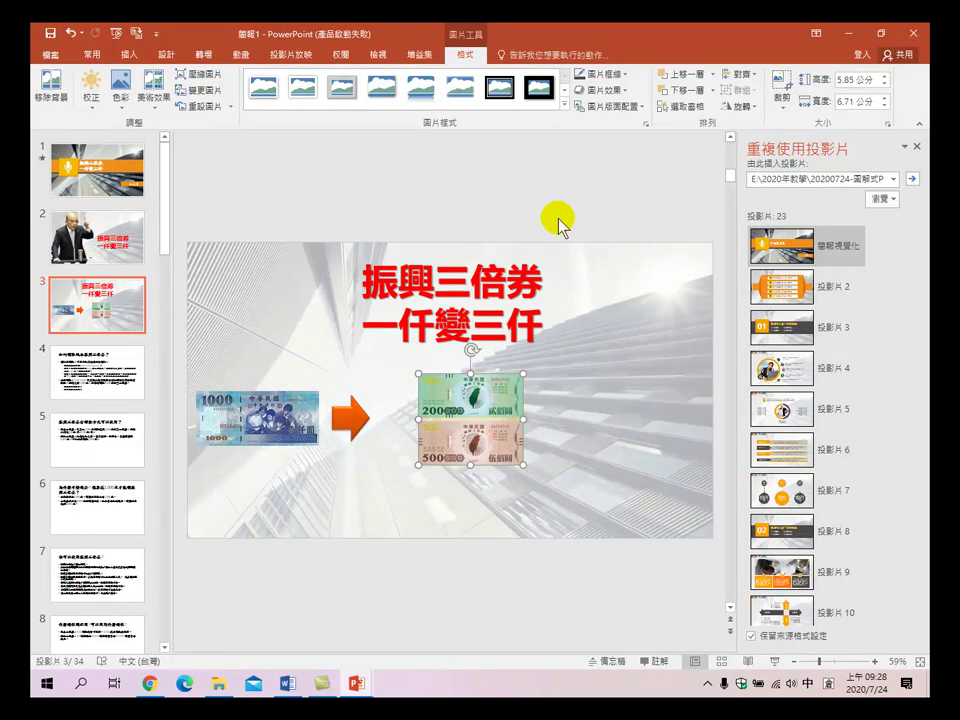
# - Crop the voucher picture to the 500 voucher and paste a duplicate above it
pyautogui.click(785, 78)
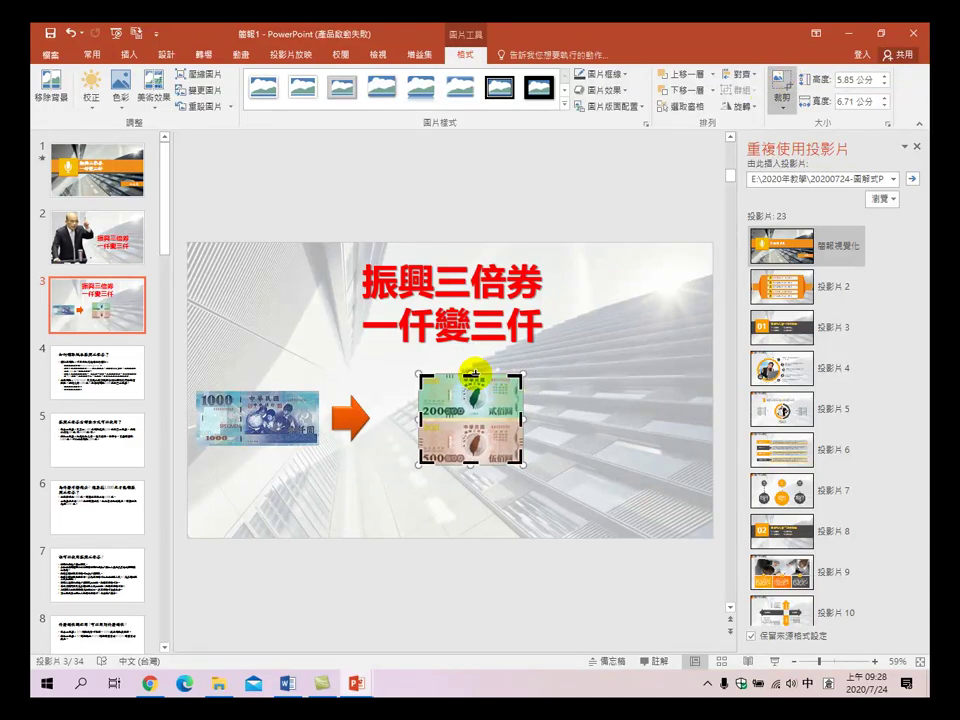
pyautogui.moveTo(470, 375); pyautogui.dragTo(482, 422)
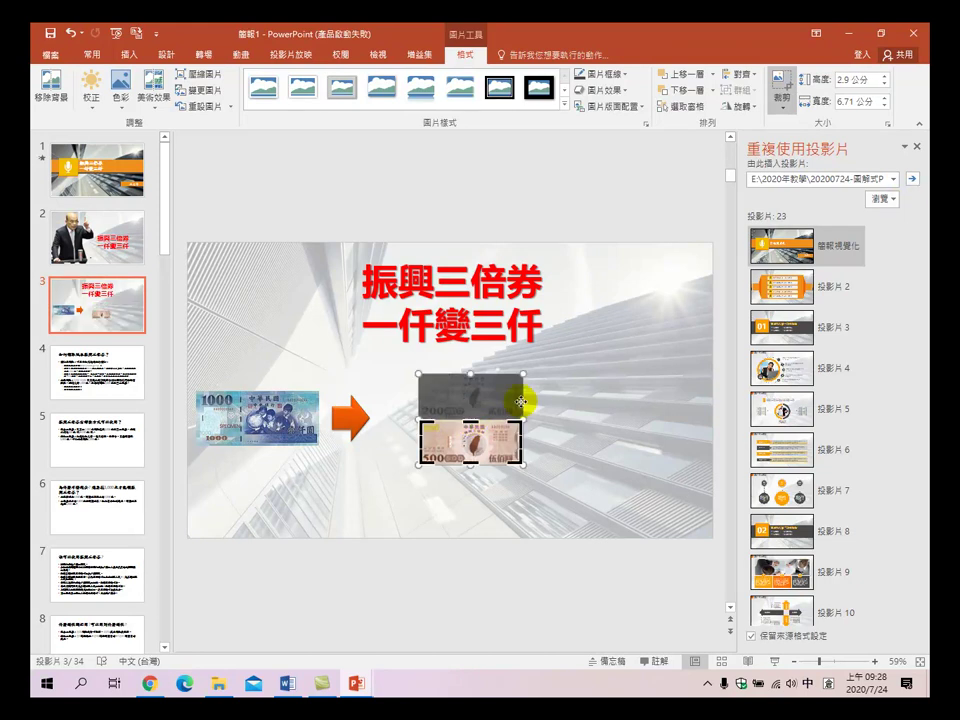
pyautogui.click(591, 408)
pyautogui.click(470, 440)
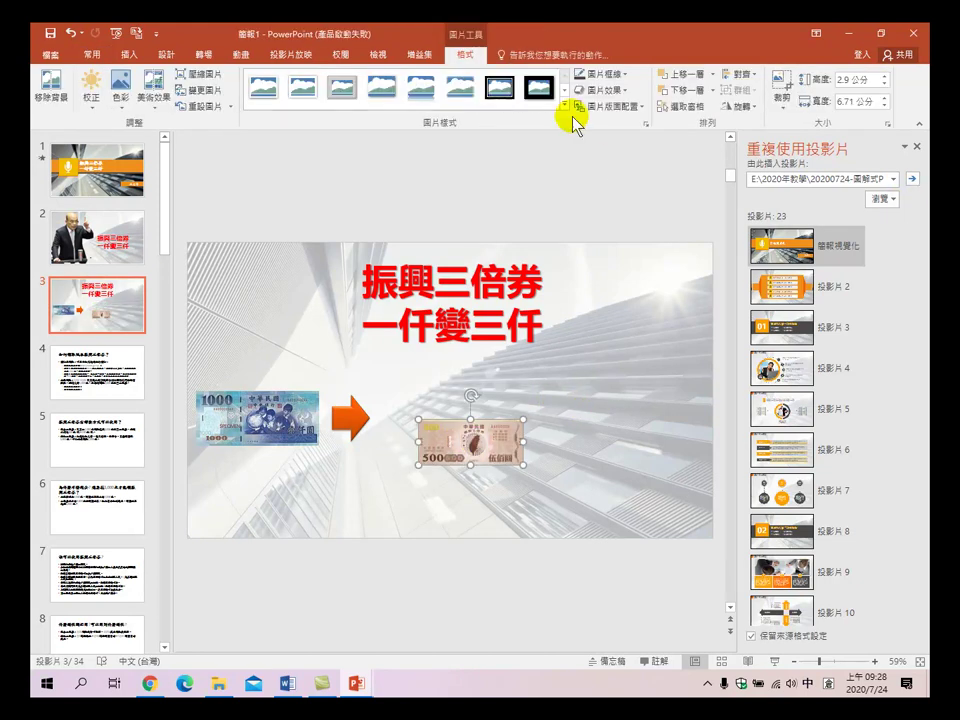
pyautogui.click(92, 54)
pyautogui.click(68, 79)
pyautogui.hotkey('ctrl', 'v')
pyautogui.moveTo(450, 435); pyautogui.dragTo(496, 398)
# - Crop the lower copy down to show only the 200 voucher
pyautogui.click(512, 506)
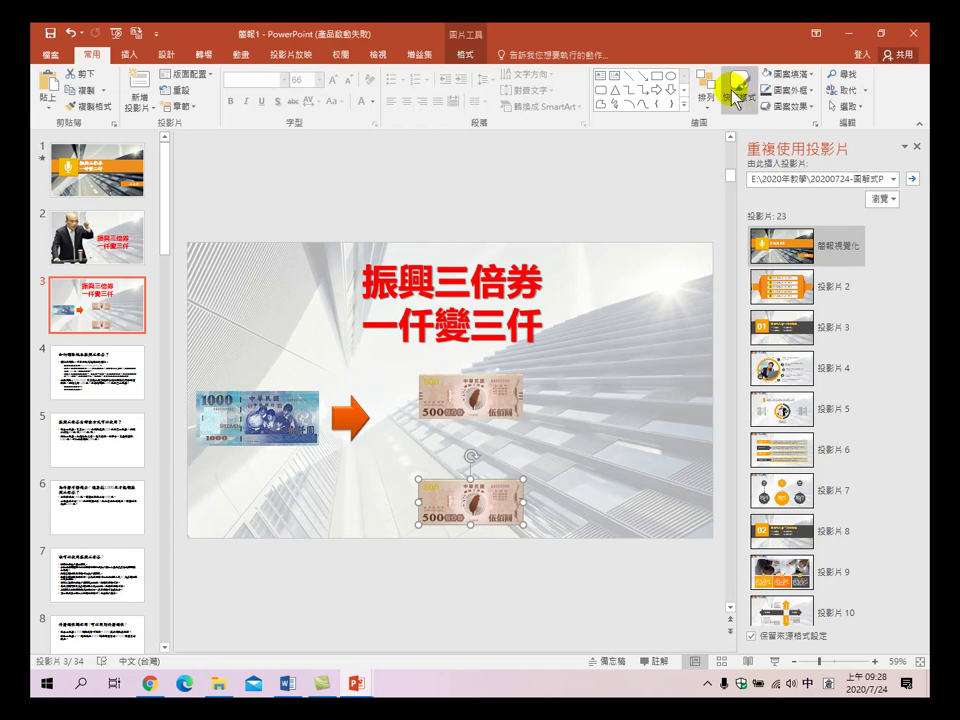
pyautogui.doubleClick(487, 501)
pyautogui.click(782, 82)
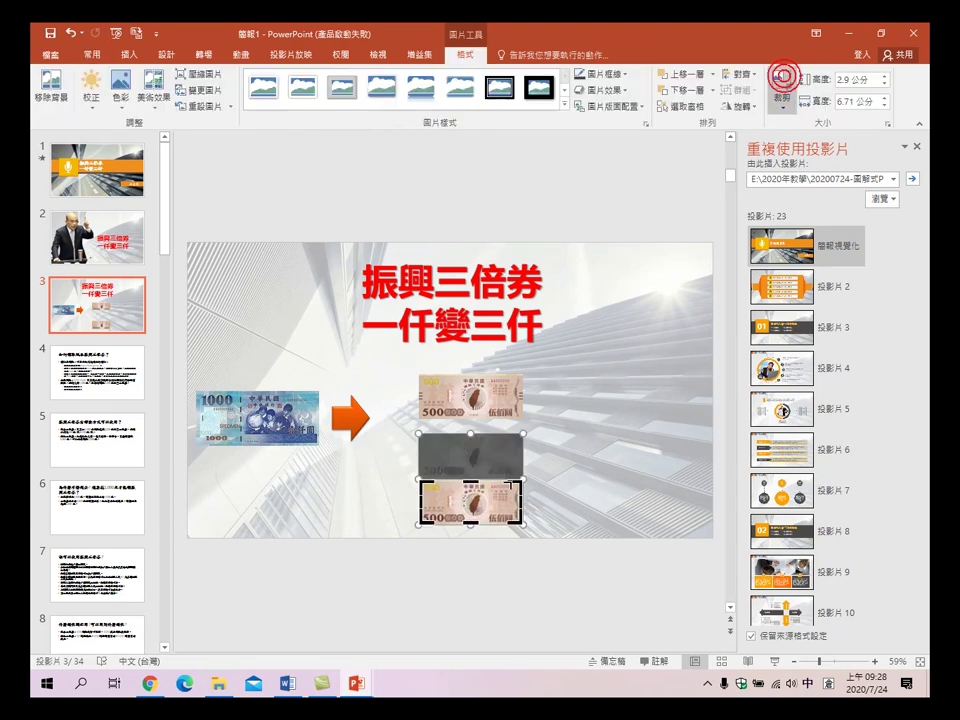
pyautogui.moveTo(470, 481); pyautogui.dragTo(470, 434)
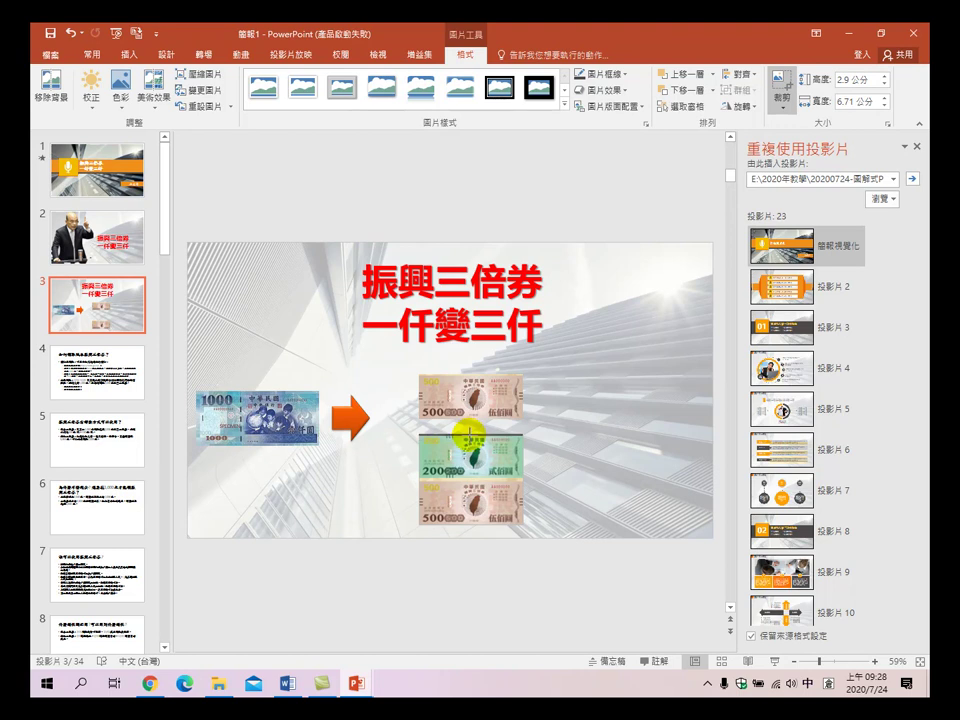
pyautogui.click(470, 432)
pyautogui.moveTo(461, 516); pyautogui.dragTo(470, 470)
pyautogui.click(570, 478)
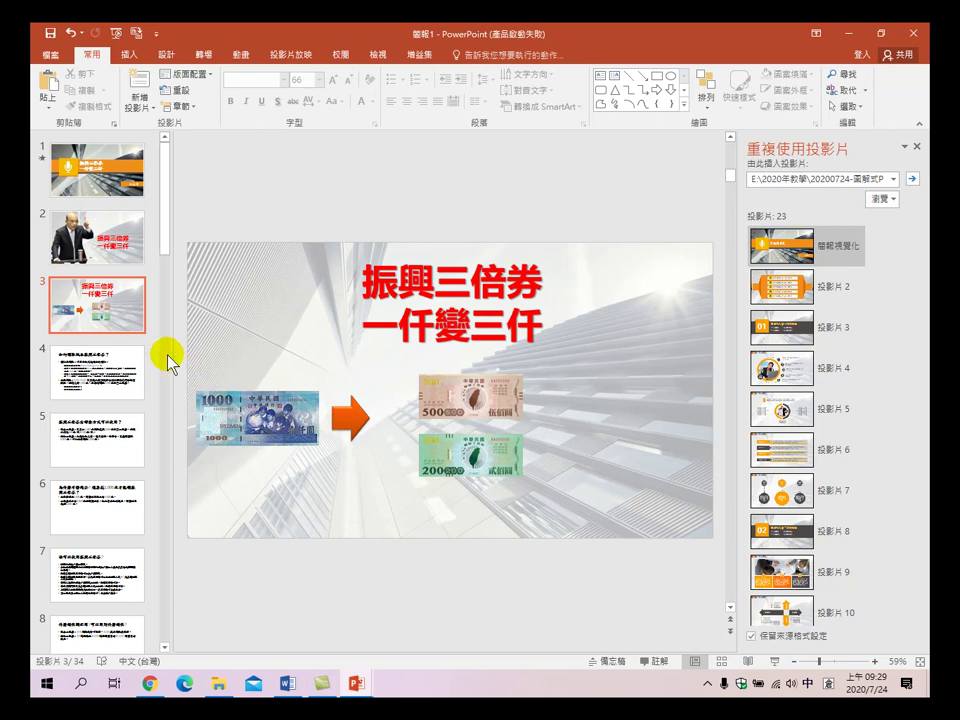
# - Shift the note, arrow and both vouchers together toward the slide centre
pyautogui.moveTo(178, 362); pyautogui.dragTo(621, 514)
pyautogui.moveTo(446, 392); pyautogui.dragTo(546, 403)
pyautogui.click(546, 510)
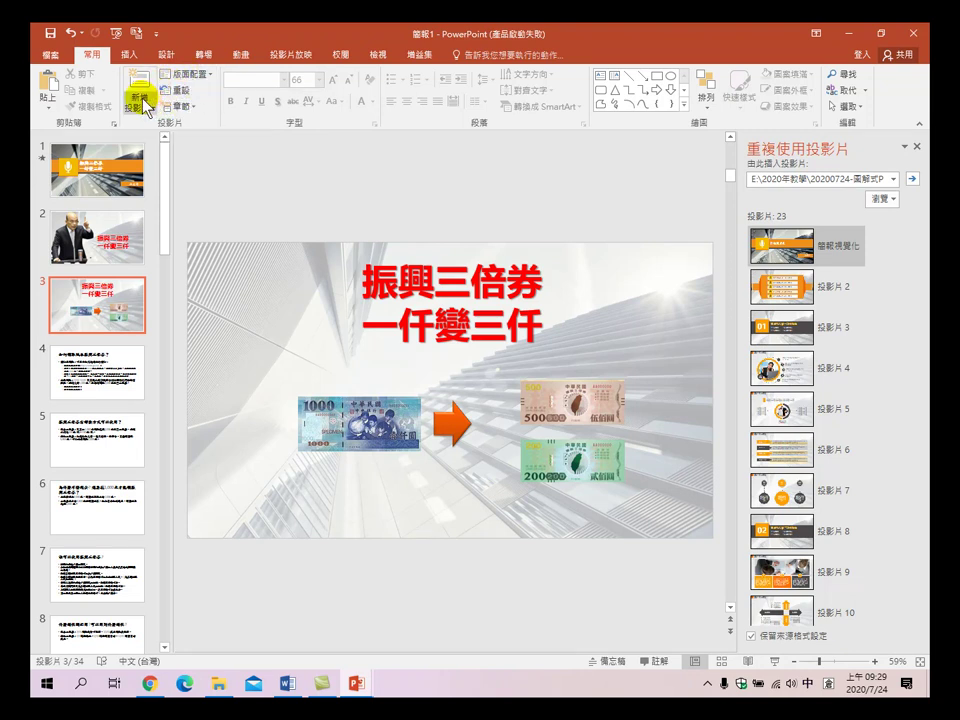
# - Draw an orange-styled multiply sign beside the 500 voucher
pyautogui.click(133, 55)
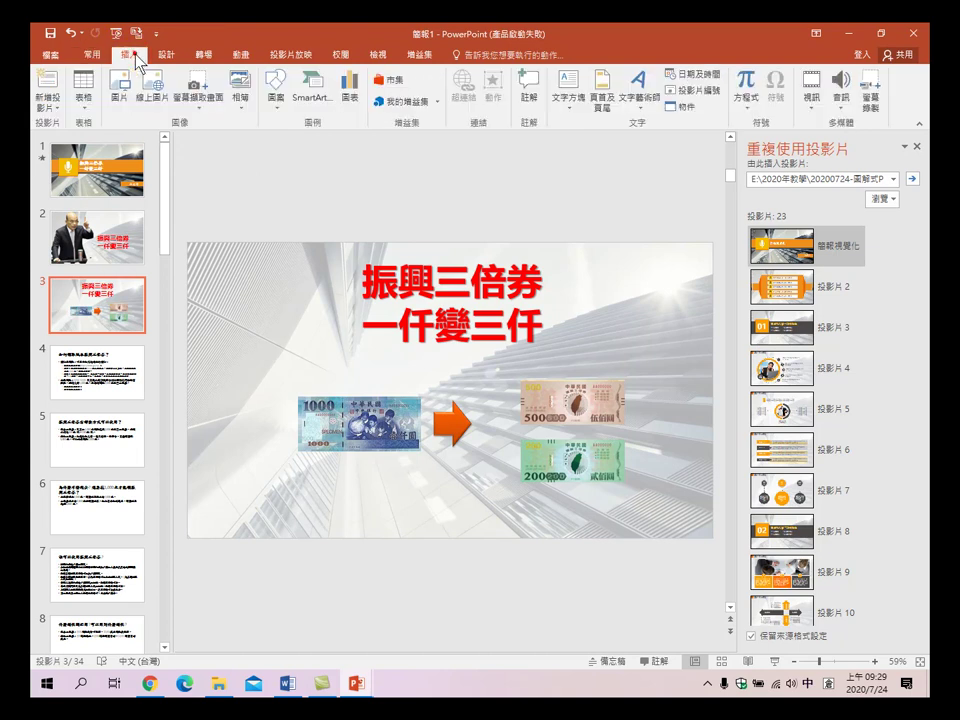
pyautogui.click(279, 108)
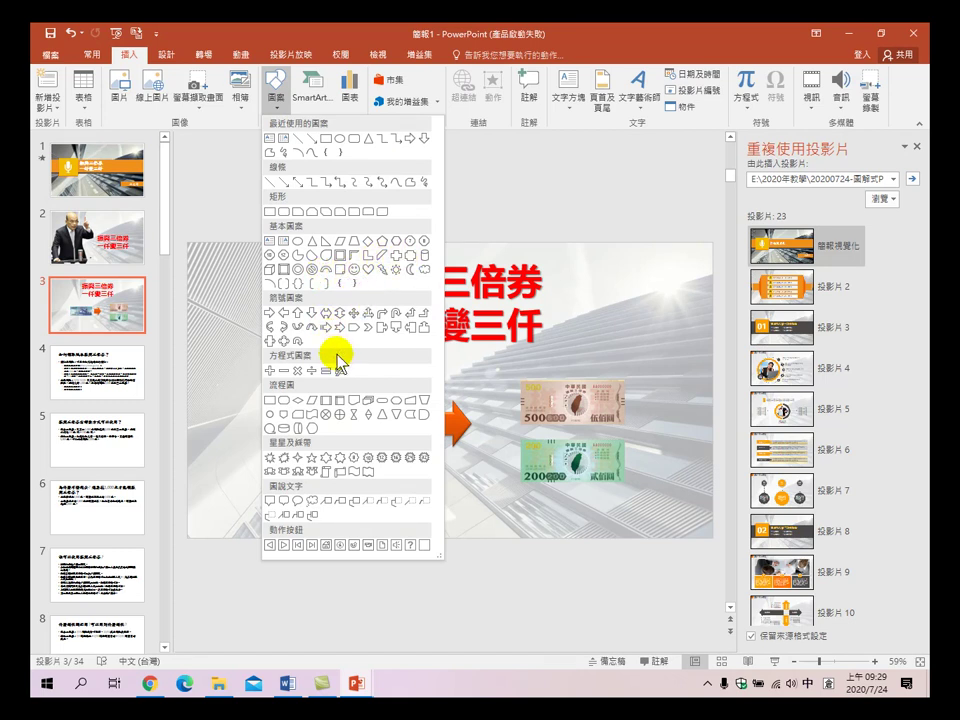
pyautogui.click(300, 372)
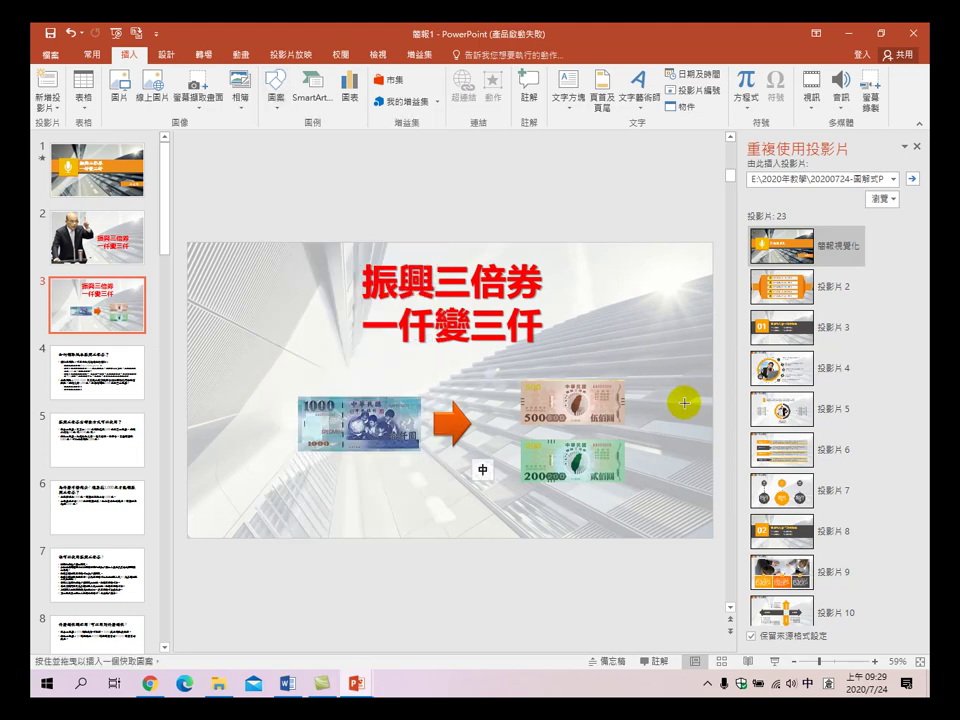
pyautogui.moveTo(652, 407); pyautogui.dragTo(667, 427)
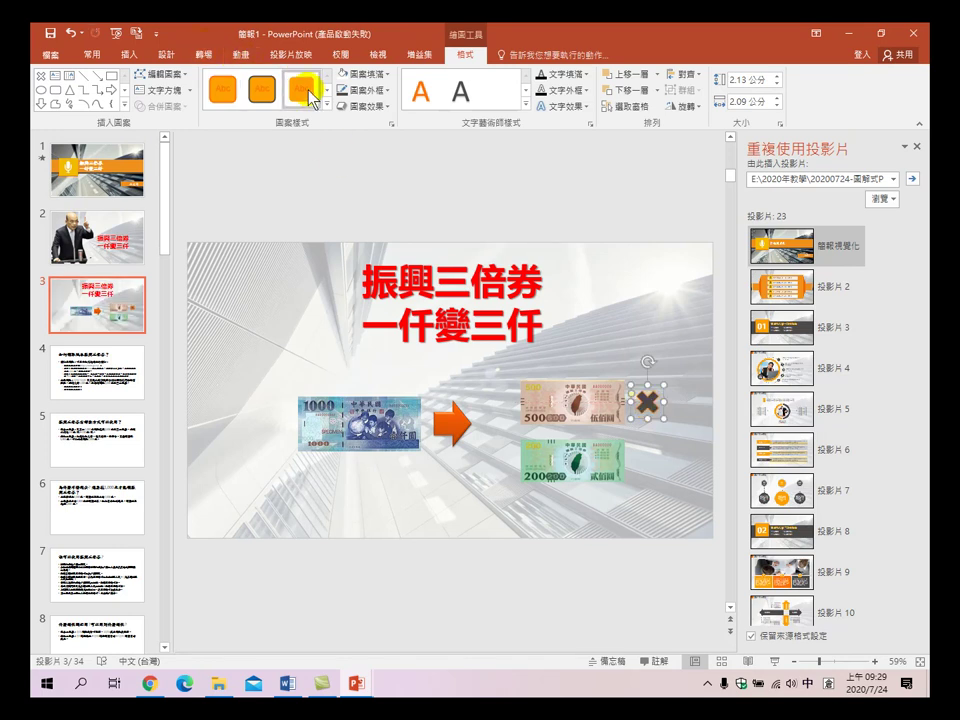
pyautogui.click(326, 94)
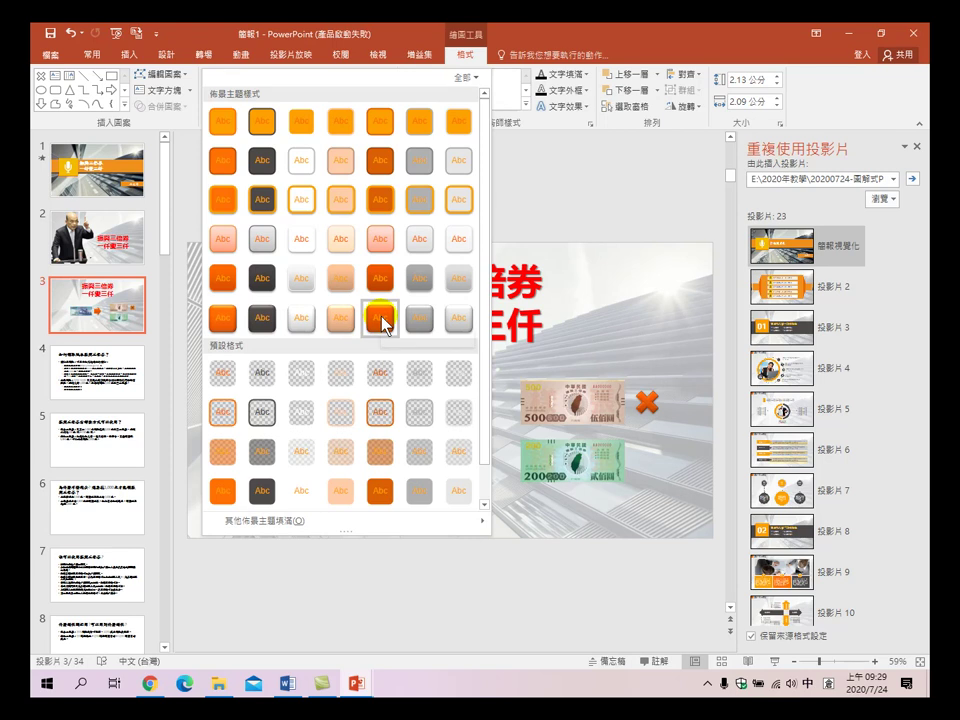
pyautogui.click(383, 323)
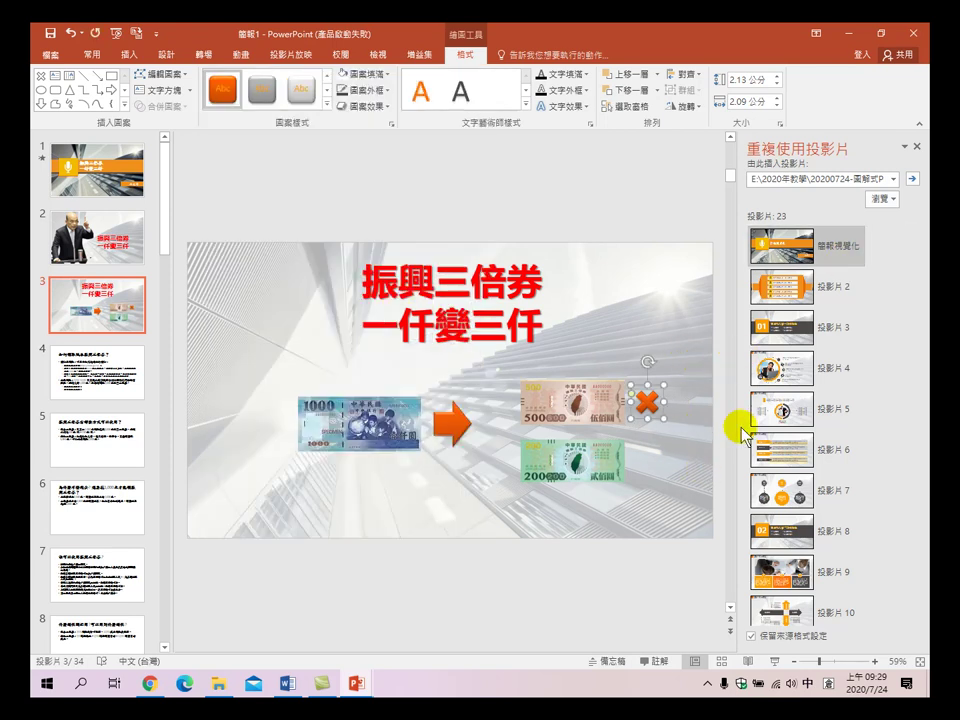
# - Copy the orange × down beside the 200 voucher
pyautogui.moveTo(654, 405); pyautogui.dragTo(655, 465)
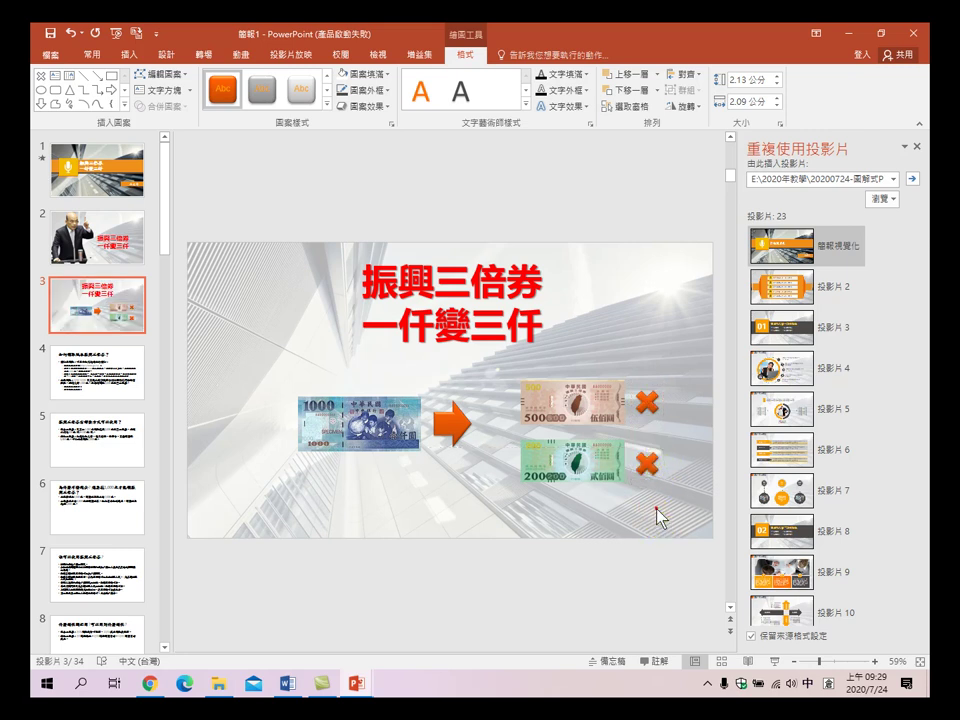
pyautogui.click(686, 402)
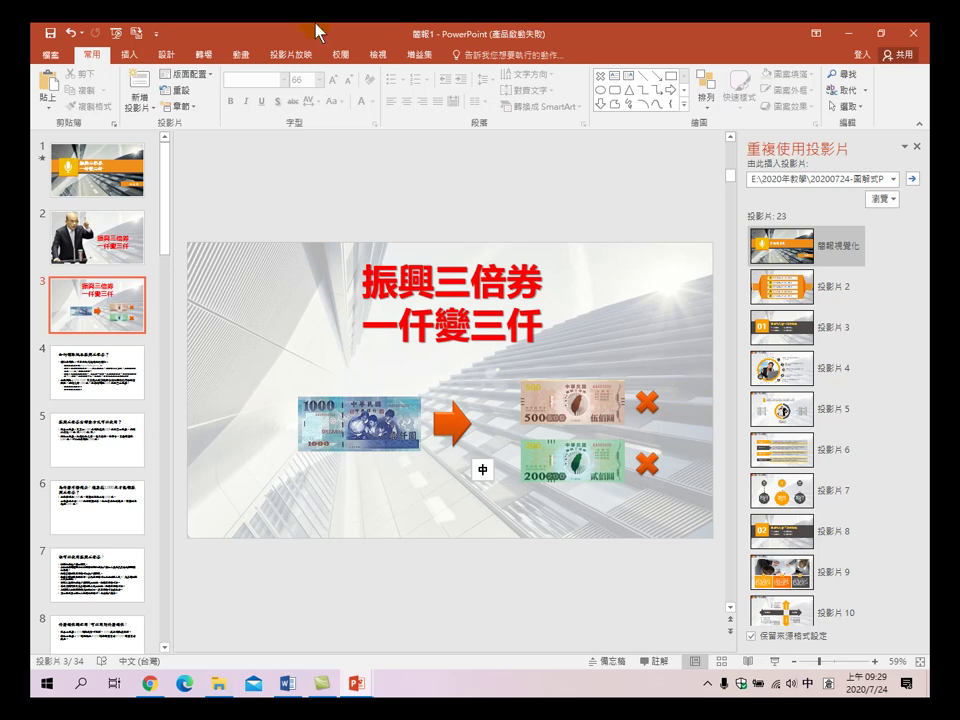
pyautogui.click(129, 55)
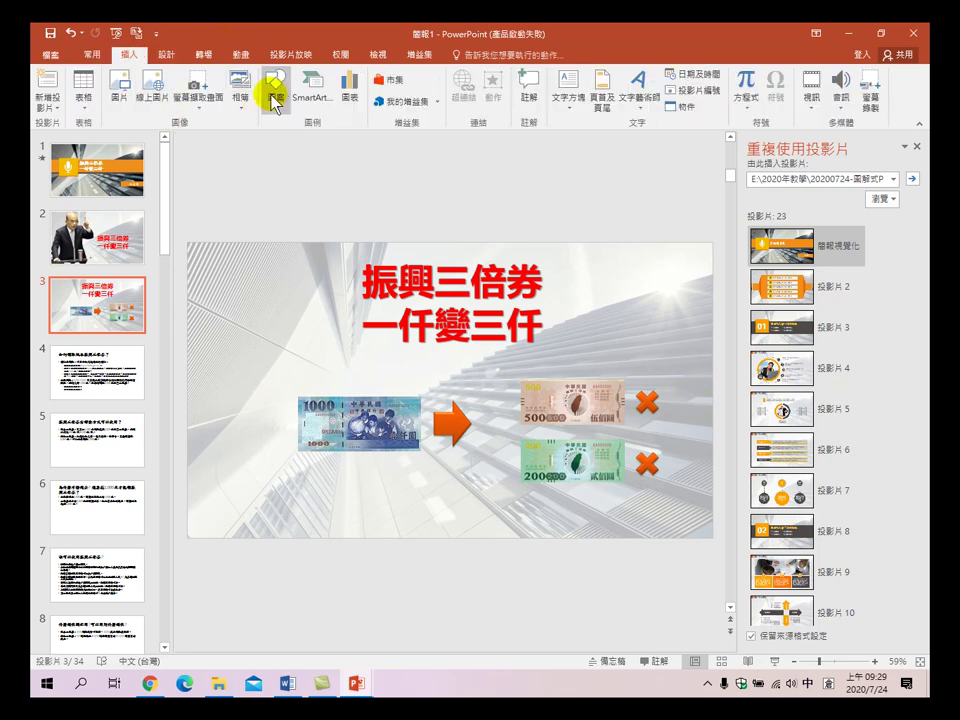
# - Add a text box with a 4 at font size 80 level with the first ×
pyautogui.click(567, 85)
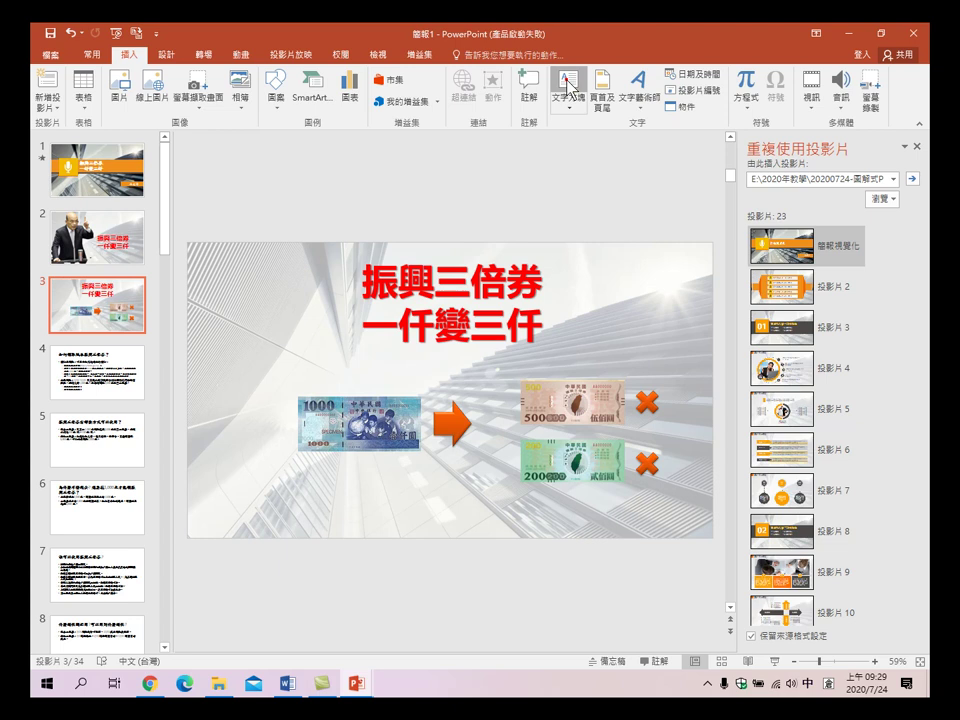
pyautogui.click(677, 389)
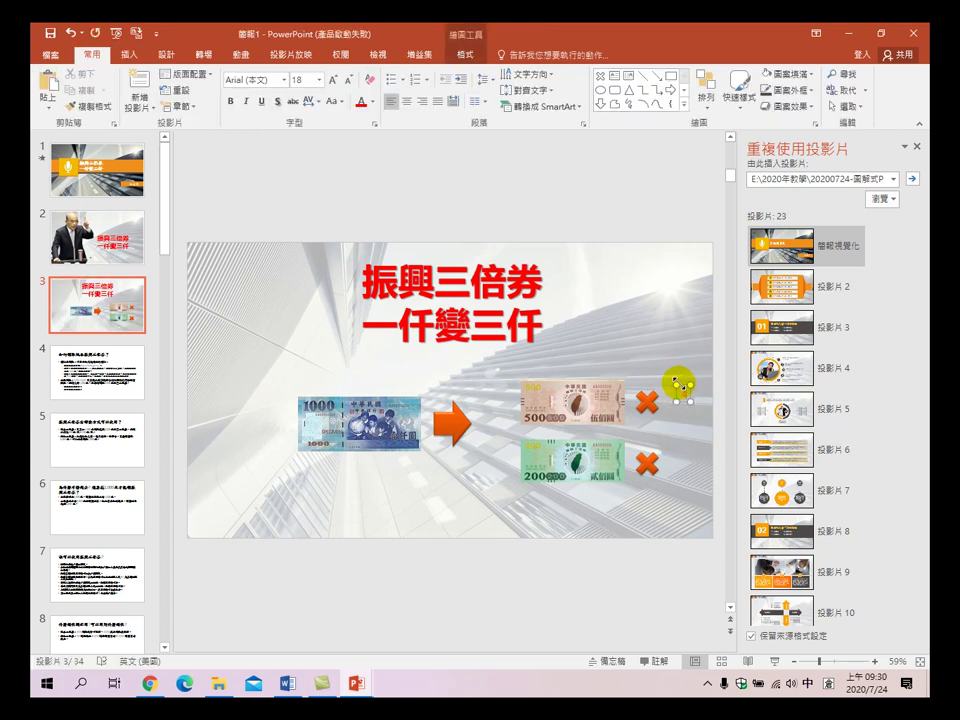
pyautogui.click(331, 88)
pyautogui.click(333, 80)
pyautogui.click(333, 80)
pyautogui.click(333, 80)
pyautogui.click(333, 80)
pyautogui.click(333, 80)
pyautogui.click(333, 80)
pyautogui.click(333, 80)
pyautogui.click(333, 80)
pyautogui.click(661, 367)
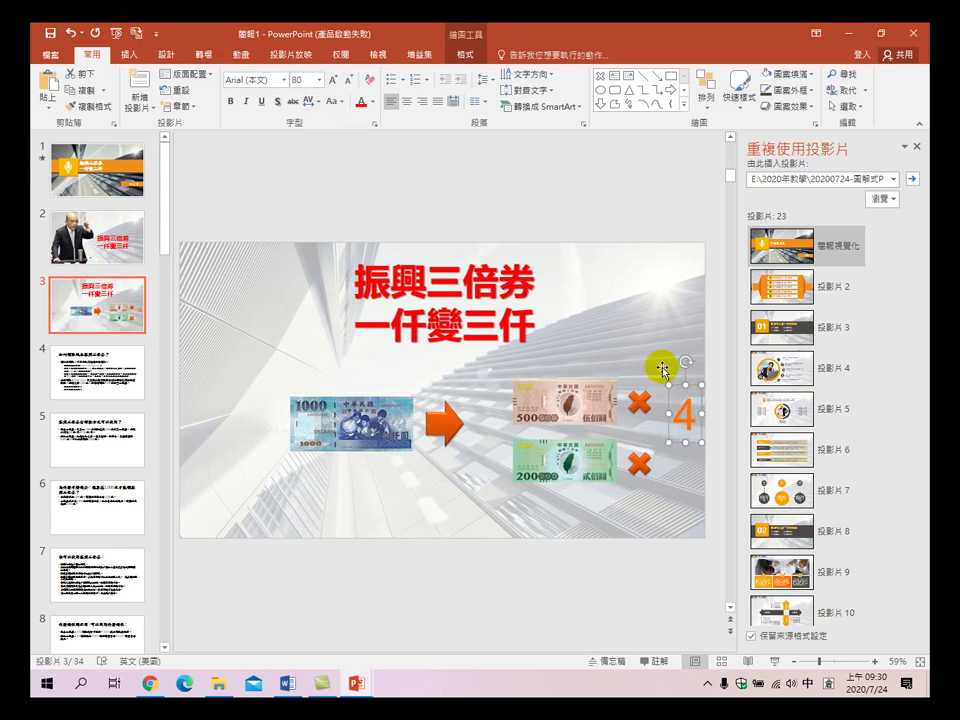
pyautogui.moveTo(676, 388); pyautogui.dragTo(673, 377)
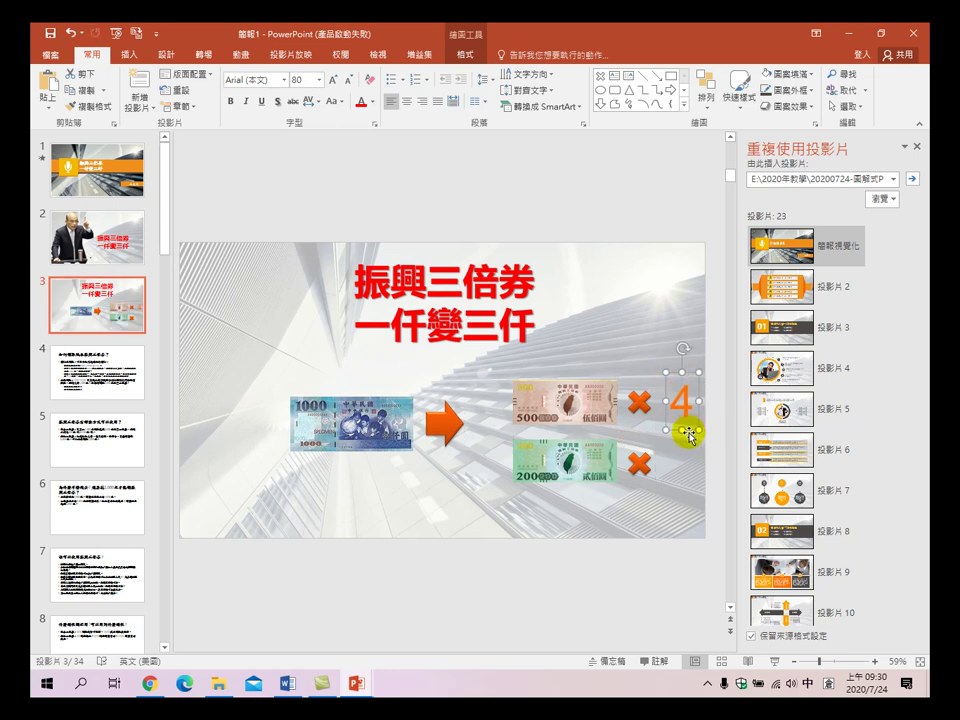
# - Duplicate the 4 beside the second × and change it to 5
pyautogui.moveTo(675, 437); pyautogui.dragTo(679, 503)
pyautogui.doubleClick(679, 465)
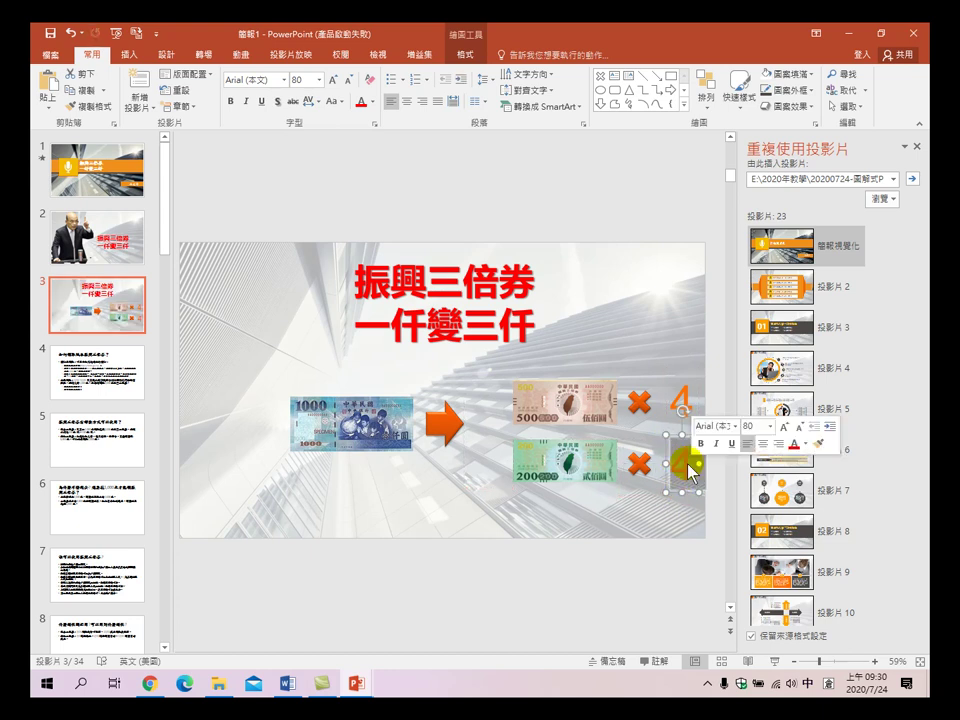
pyautogui.write('5')
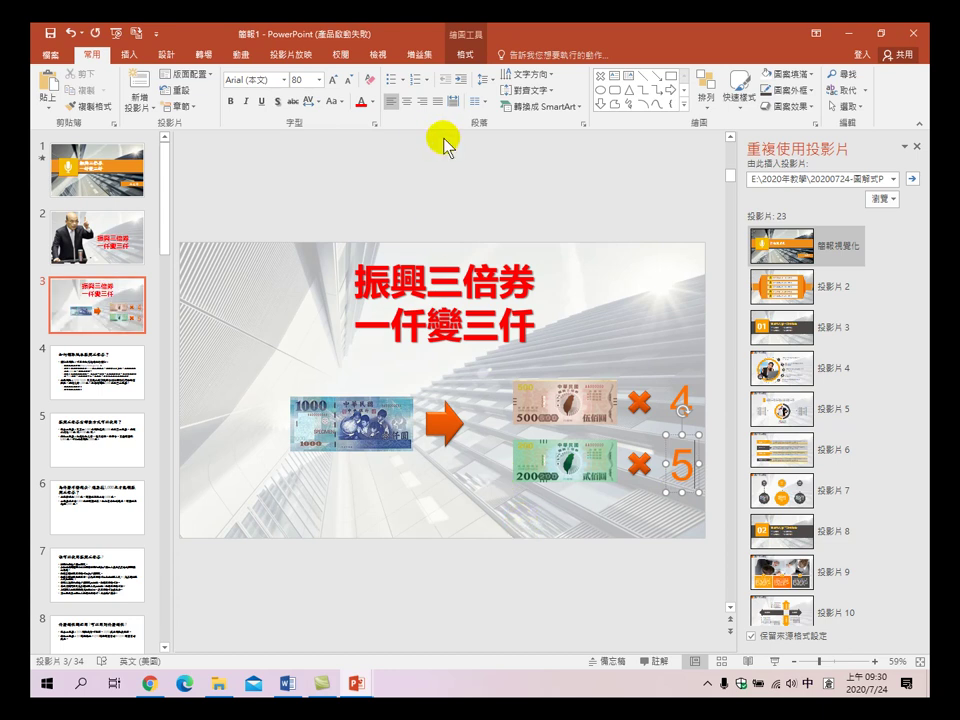
pyautogui.click(515, 187)
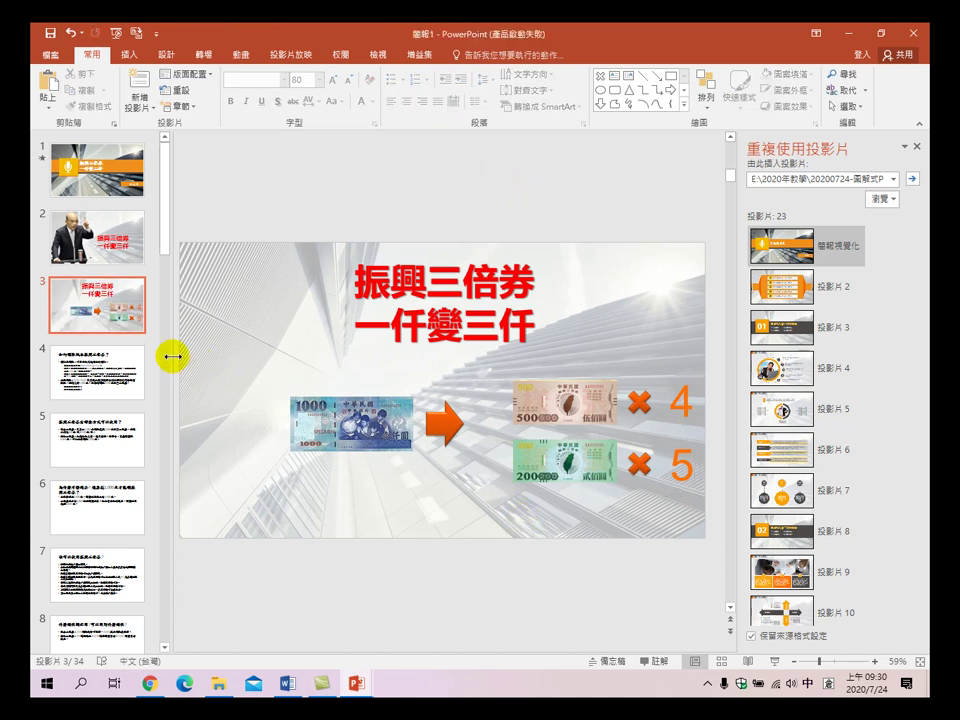
# - Shift the bills, arrow, × marks and numbers left, then run the slide show
pyautogui.moveTo(186, 360); pyautogui.dragTo(737, 534)
pyautogui.moveTo(570, 386); pyautogui.dragTo(535, 390)
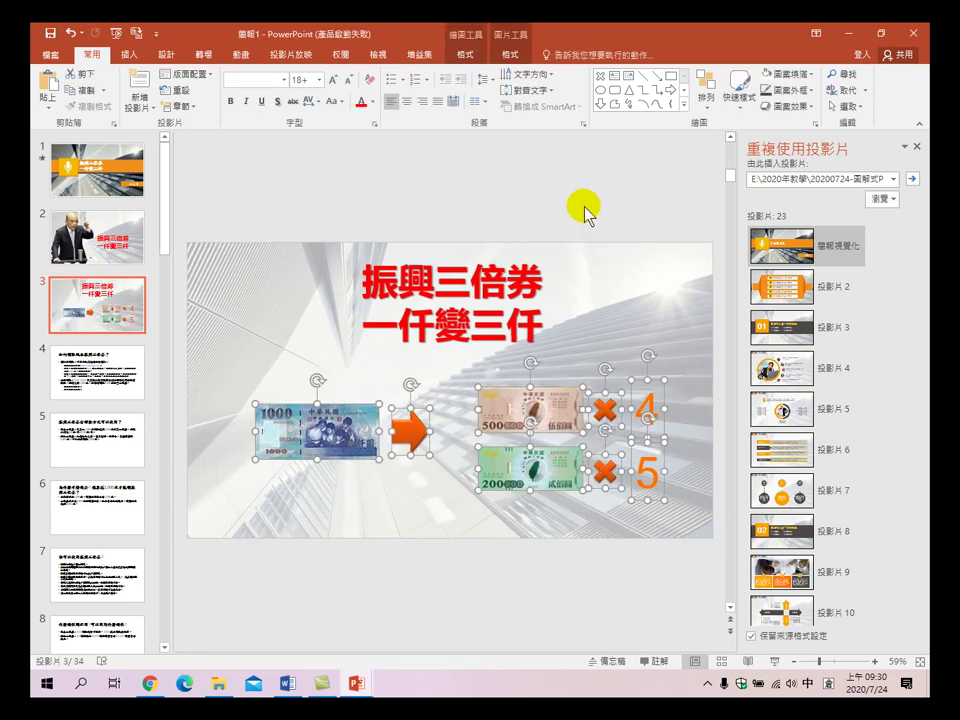
pyautogui.click(588, 181)
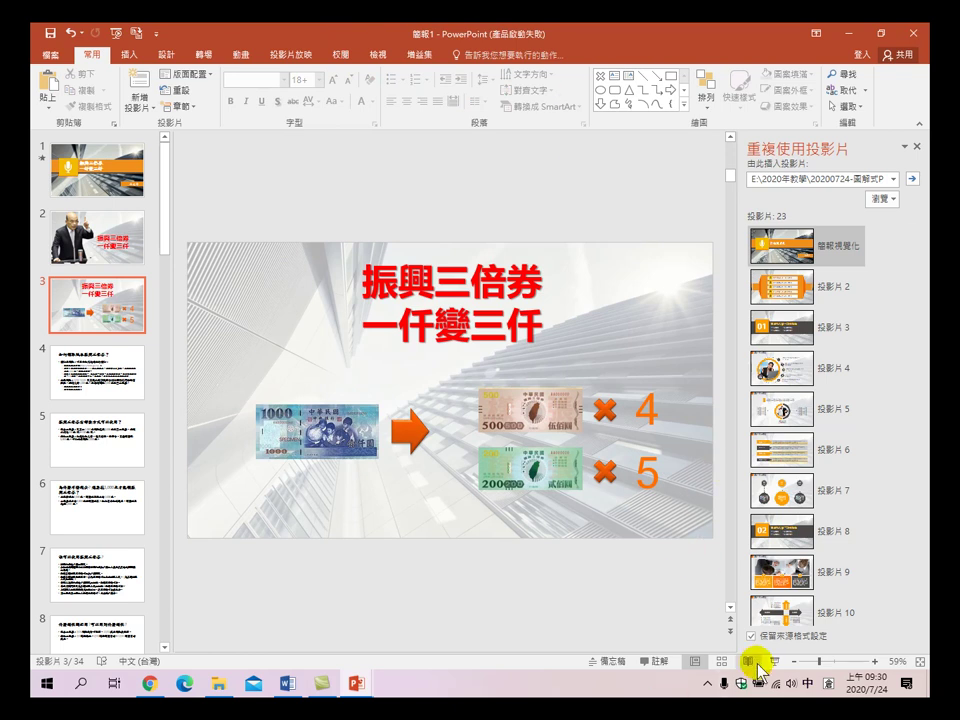
pyautogui.click(776, 662)
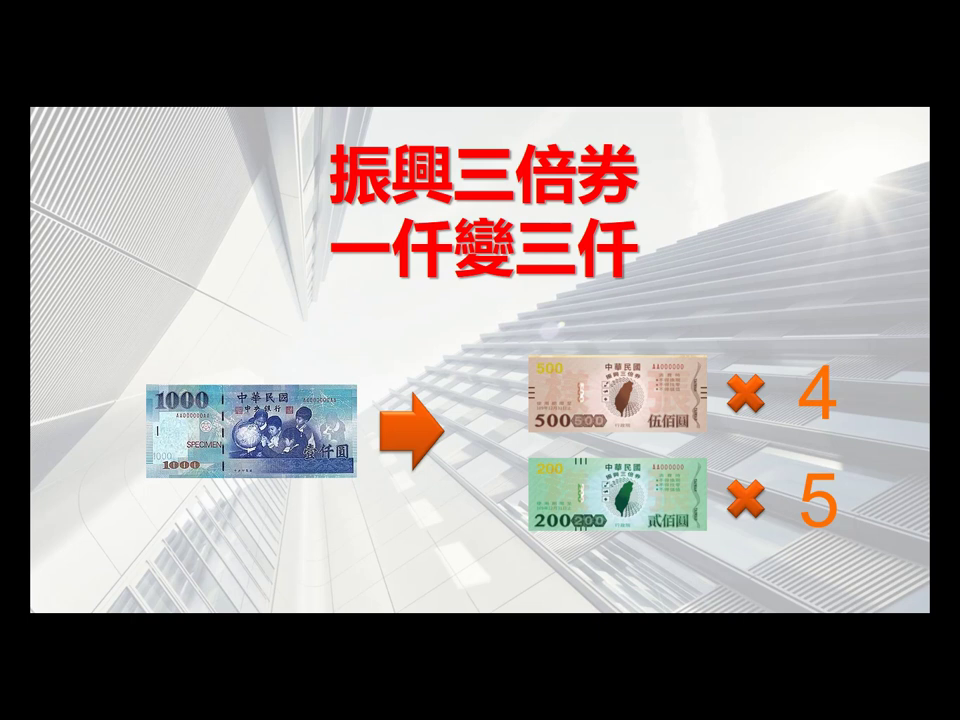
# - Leave the slide show, minimize Chrome, and return to editing 簡報1 on slide 3
pyautogui.hotkey('alt', 'Tab')
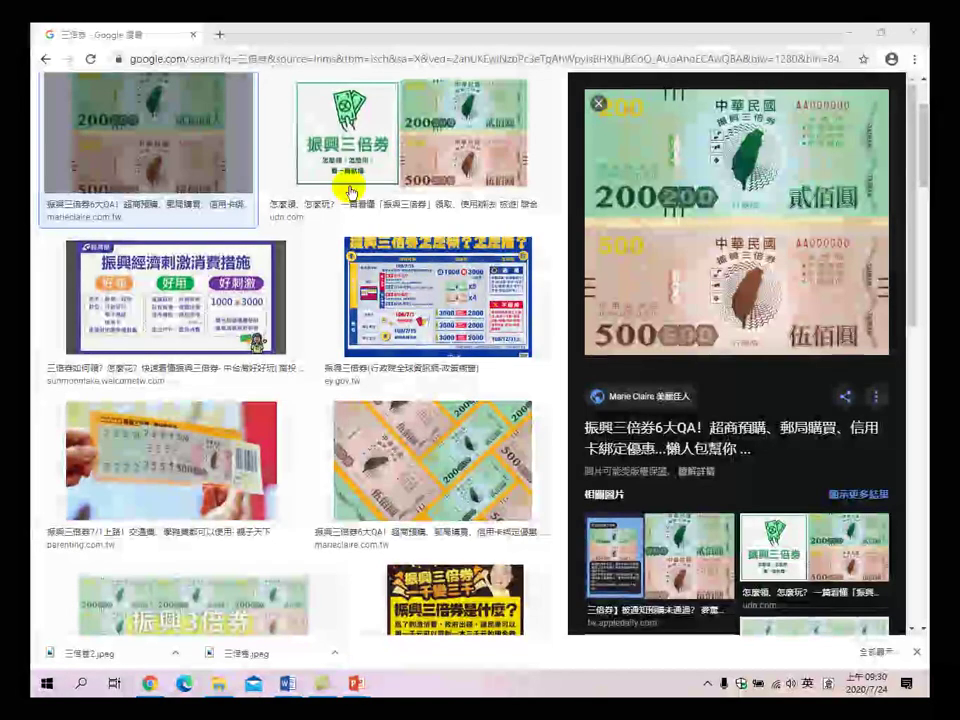
pyautogui.click(845, 34)
pyautogui.moveTo(368, 690)
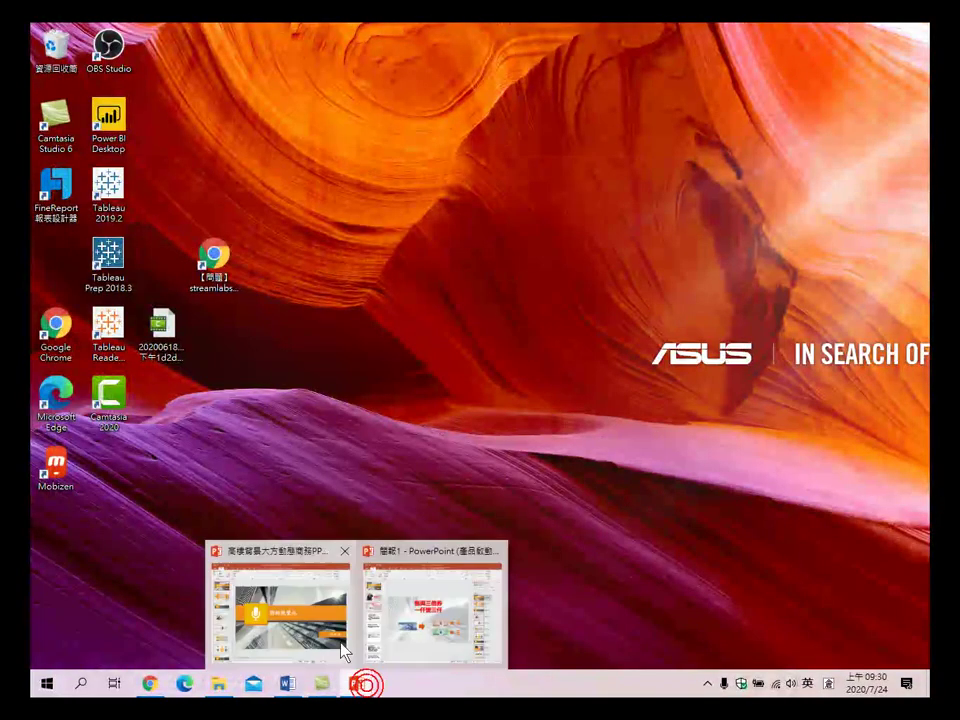
pyautogui.click(380, 620)
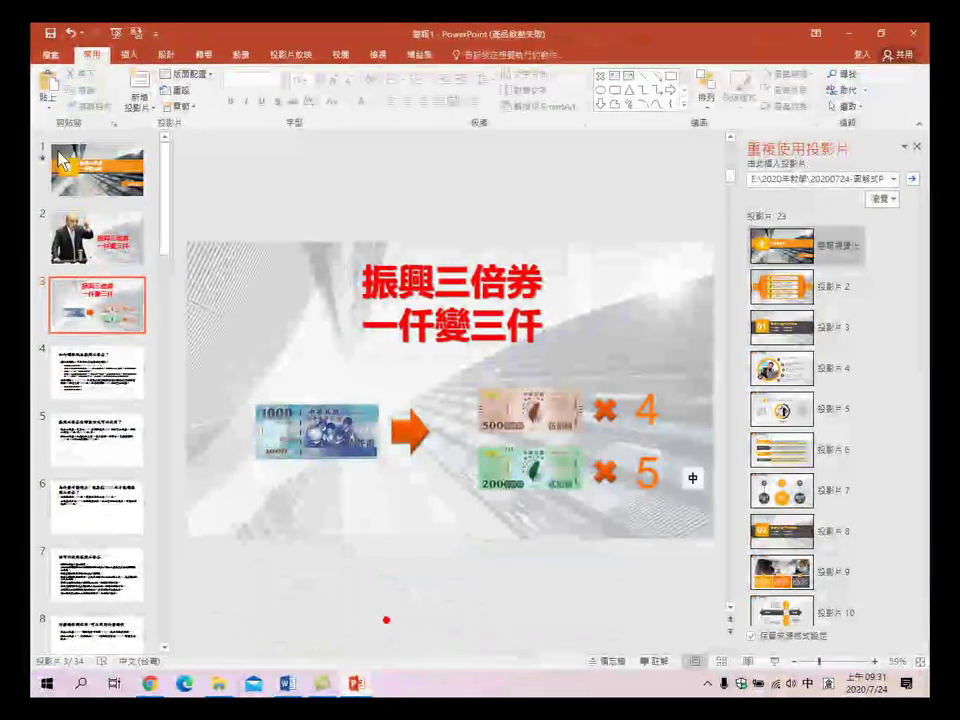
# - Copy the speaker photo from slide 2 onto slide 3, shrunk at the upper left
pyautogui.click(97, 237)
pyautogui.click(222, 262)
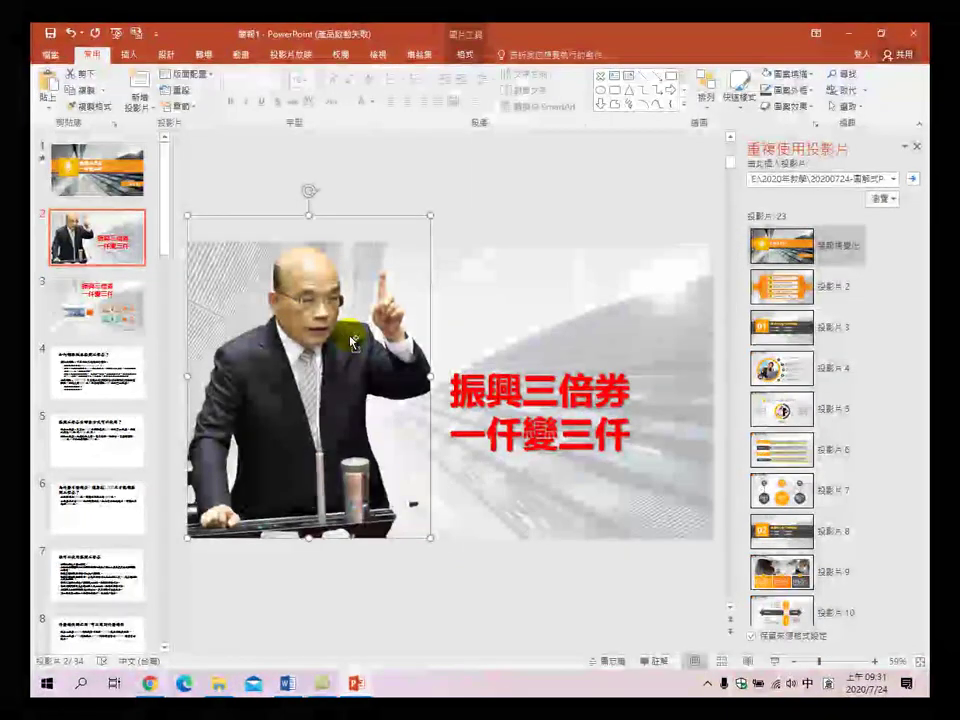
pyautogui.click(88, 306)
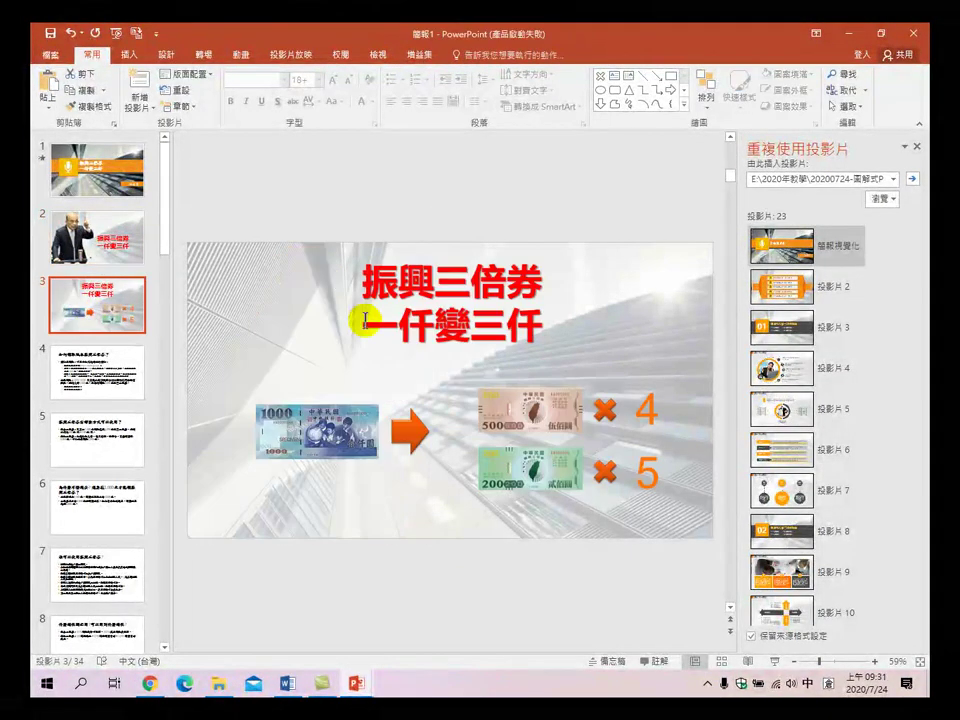
pyautogui.click(300, 160)
pyautogui.hotkey('ctrl', 'v')
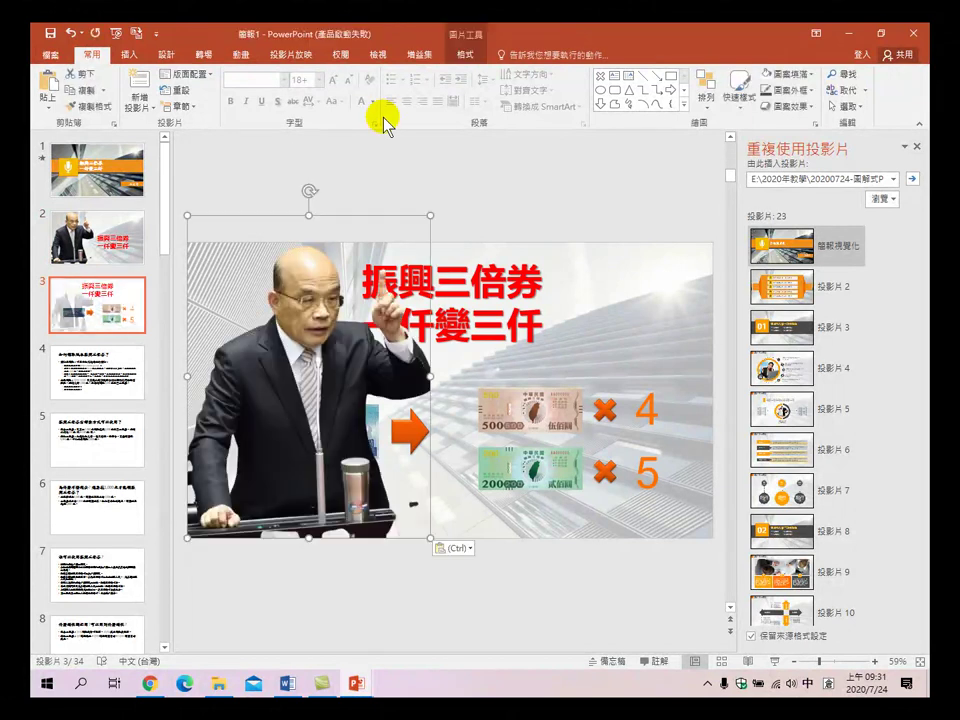
pyautogui.moveTo(431, 214); pyautogui.dragTo(309, 376)
pyautogui.moveTo(265, 516); pyautogui.dragTo(279, 358)
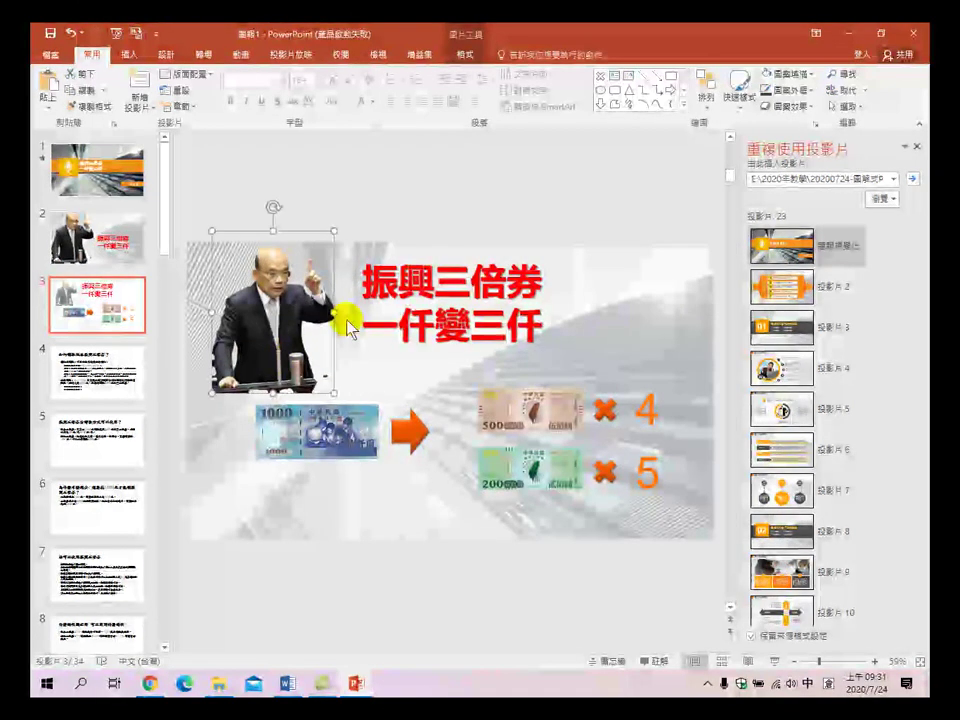
pyautogui.click(460, 186)
# - Move the voucher equation slightly left and down, and shrink the photo beside the title
pyautogui.moveTo(180, 348); pyautogui.dragTo(700, 552)
pyautogui.moveTo(555, 392); pyautogui.dragTo(540, 408)
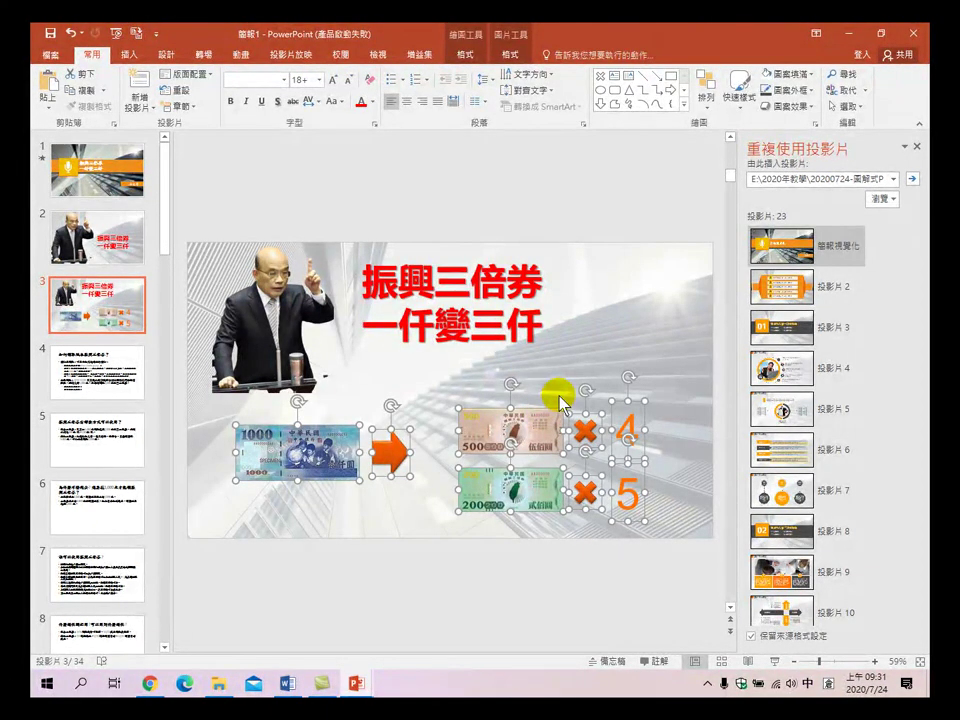
pyautogui.click(216, 390)
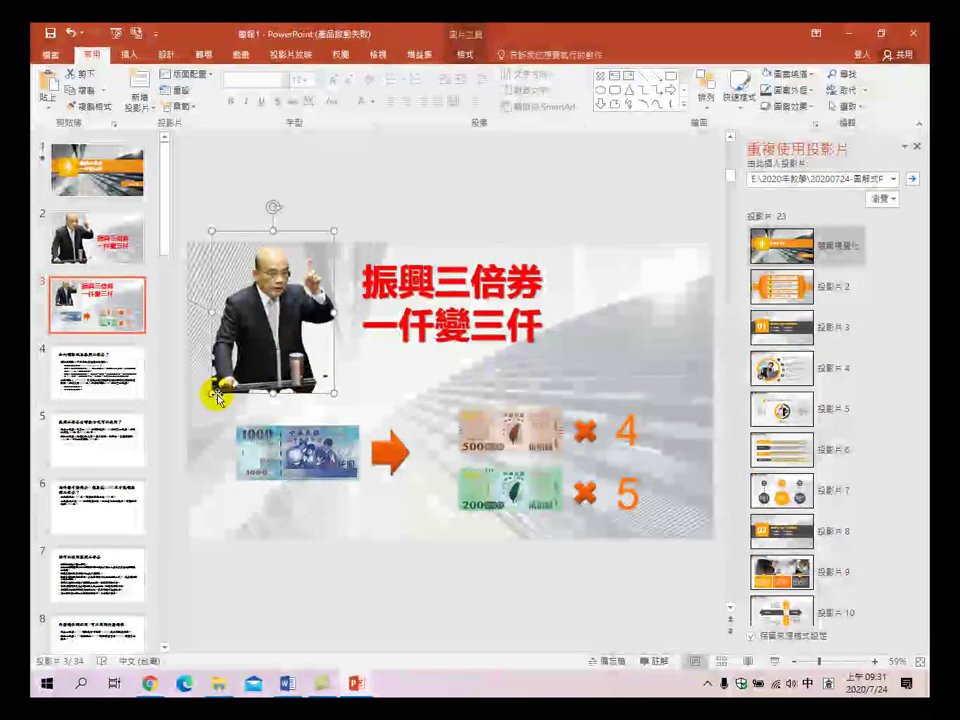
pyautogui.moveTo(213, 392); pyautogui.dragTo(248, 346)
pyautogui.moveTo(291, 302)
pyautogui.mouseDown()
pyautogui.moveTo(270, 310)
pyautogui.moveTo(300, 313)
pyautogui.mouseUp()
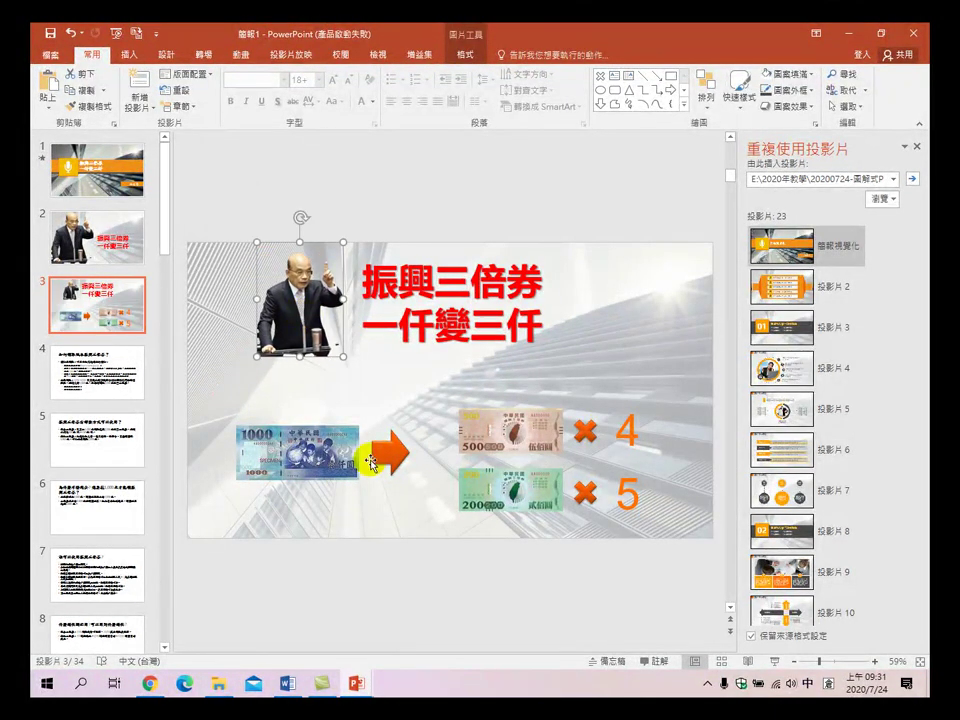
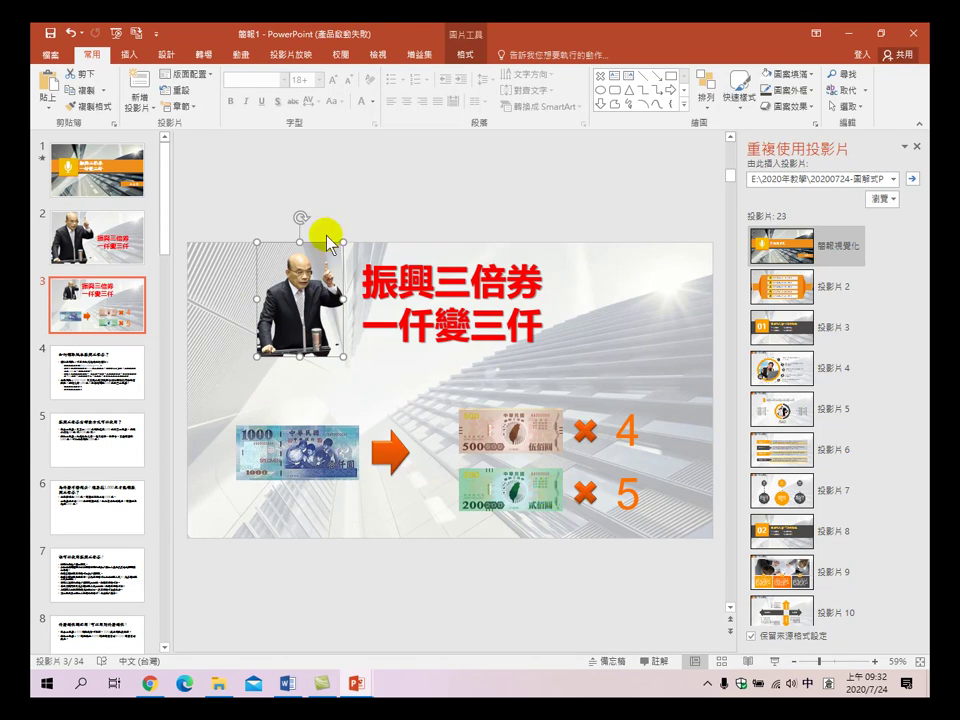
# - Duplicate slide 3 as a new slide 4
pyautogui.press('Escape')
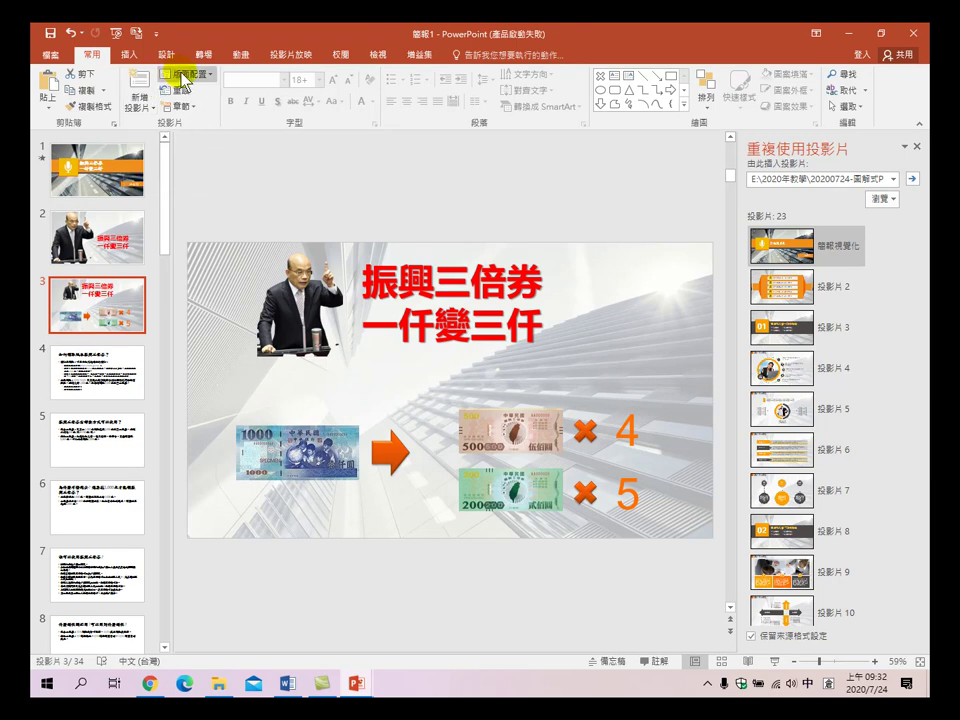
pyautogui.click(87, 89)
pyautogui.click(45, 82)
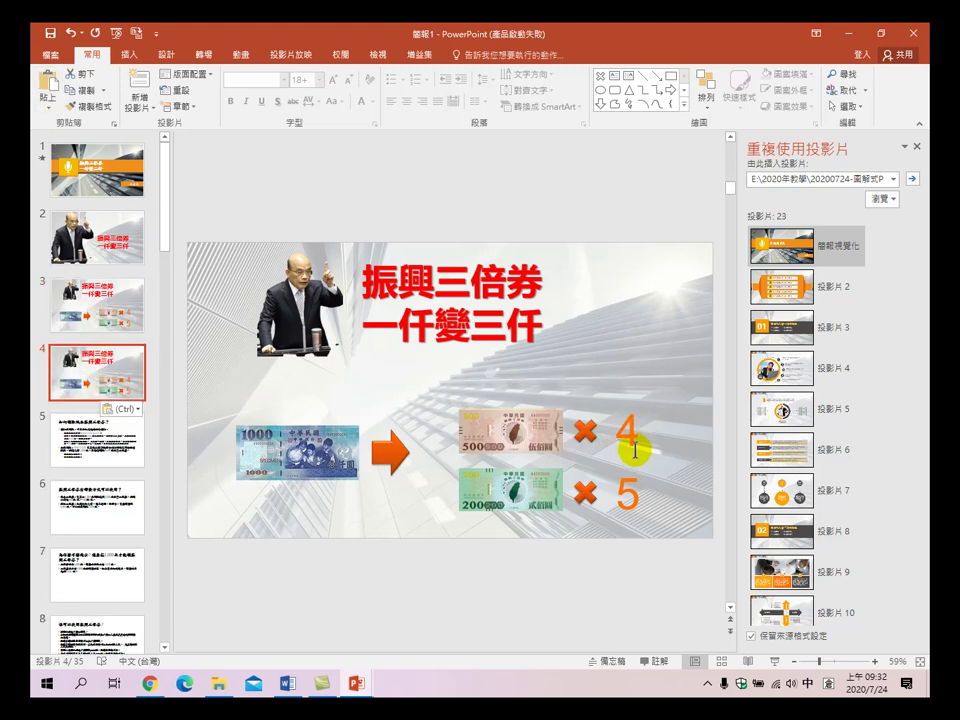
# - On slide 4, select both × marks and the numbers 4 and 5
pyautogui.click(585, 428)
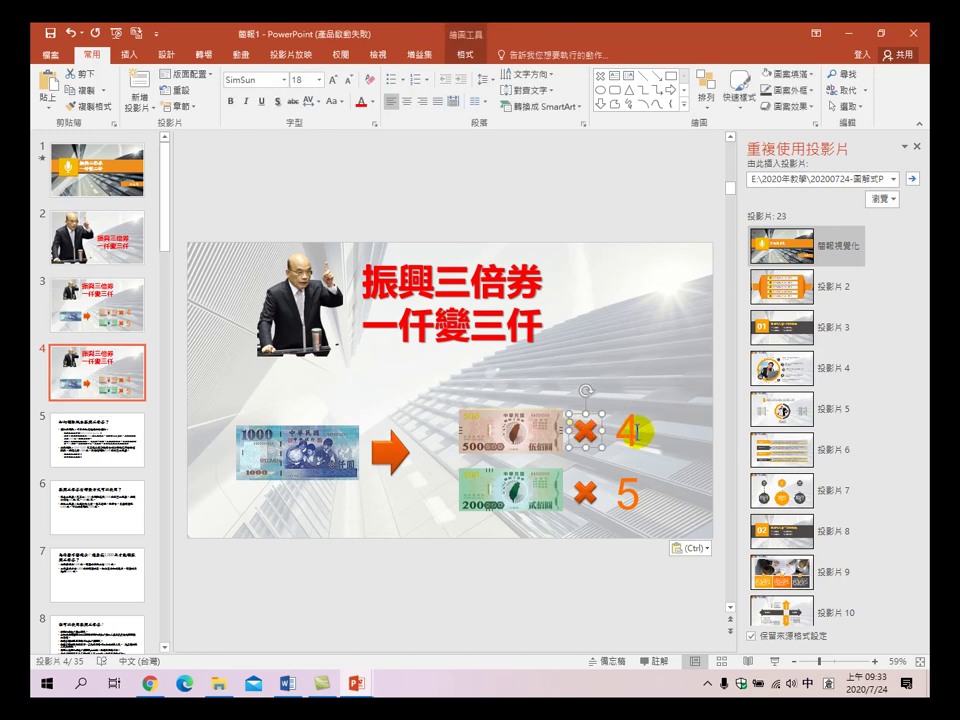
pyautogui.keyDown('shift'); pyautogui.click(624, 430); pyautogui.keyUp('shift')
pyautogui.keyDown('shift'); pyautogui.click(584, 490); pyautogui.keyUp('shift')
pyautogui.keyDown('shift'); pyautogui.click(627, 494); pyautogui.keyUp('shift')
# - Delete the × marks and numbers, raise the 500 voucher, and give it a framed picture style
pyautogui.press('Delete')
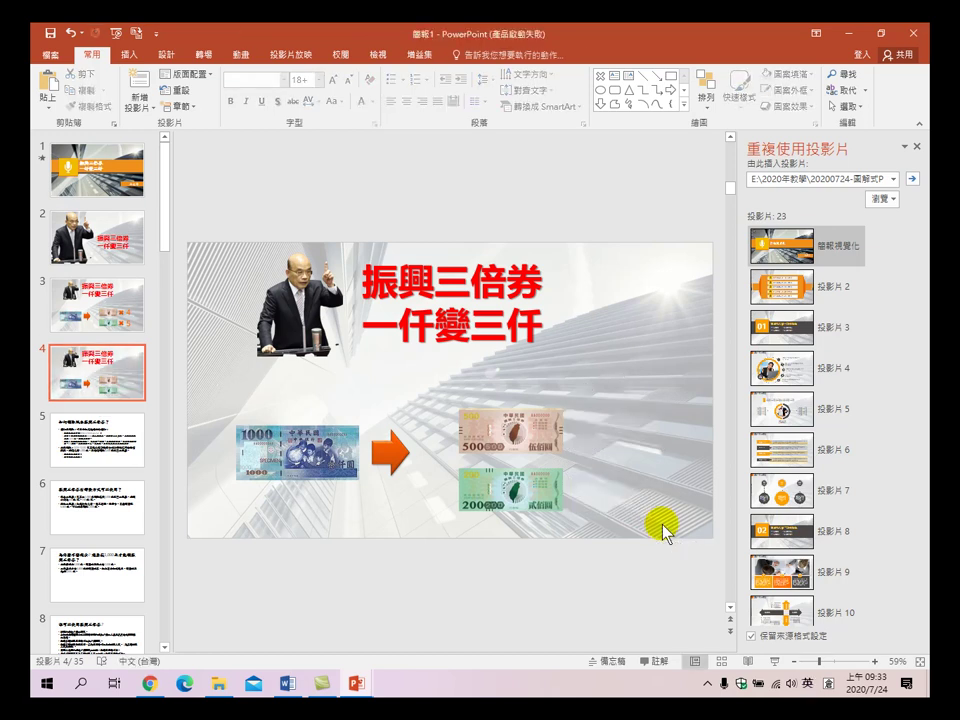
pyautogui.moveTo(500, 433); pyautogui.dragTo(484, 389)
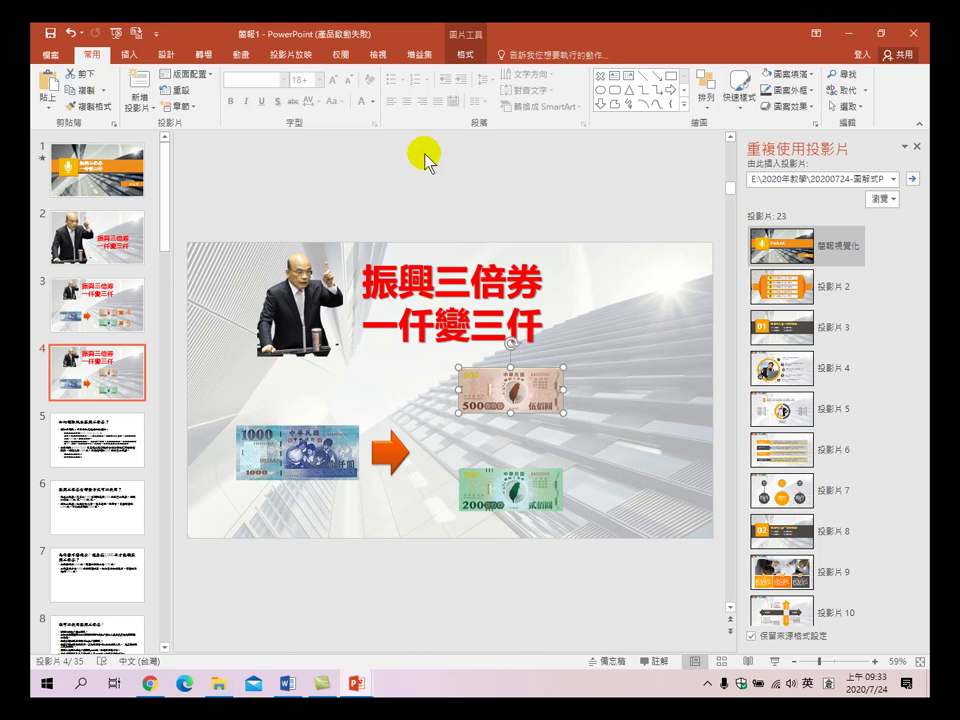
pyautogui.click(466, 55)
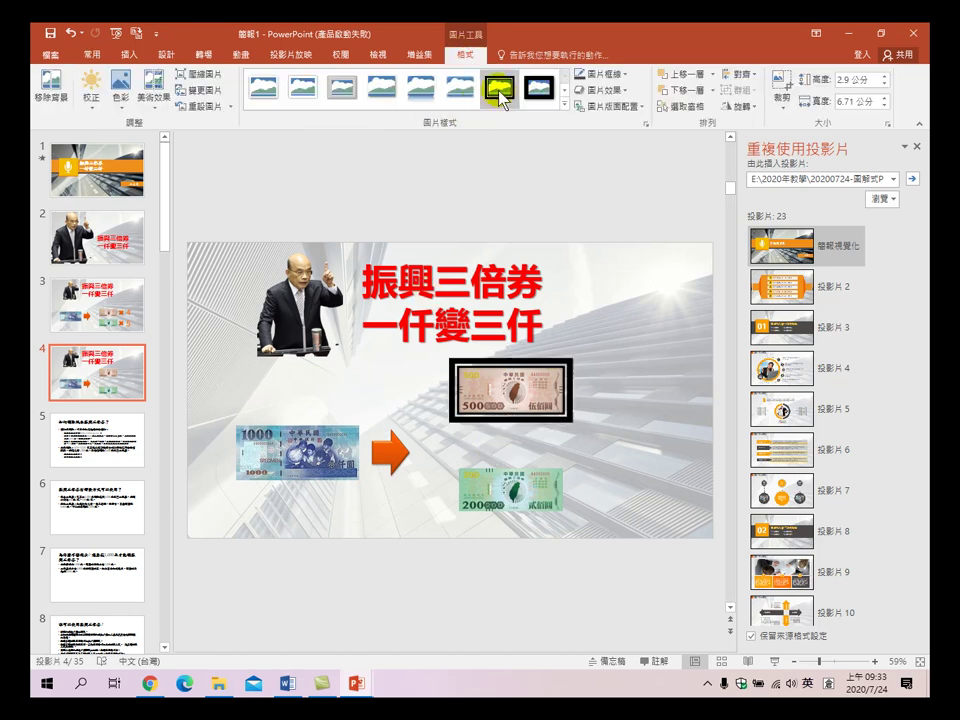
pyautogui.click(566, 89)
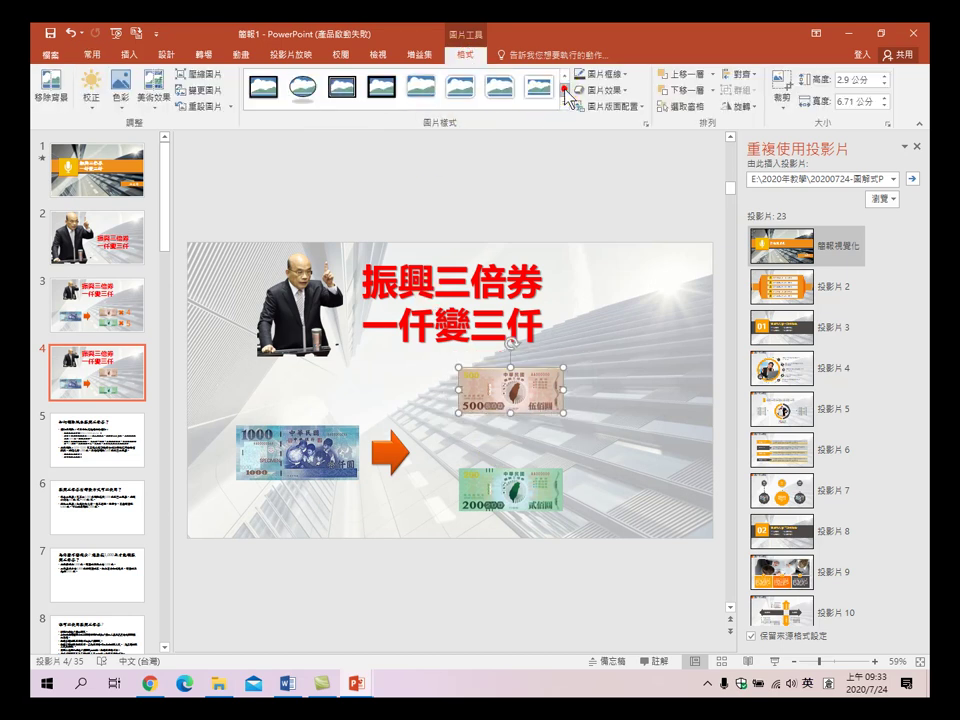
pyautogui.click(267, 92)
# - Select the 200 voucher, then reselect the 500 voucher for copying
pyautogui.click(490, 508)
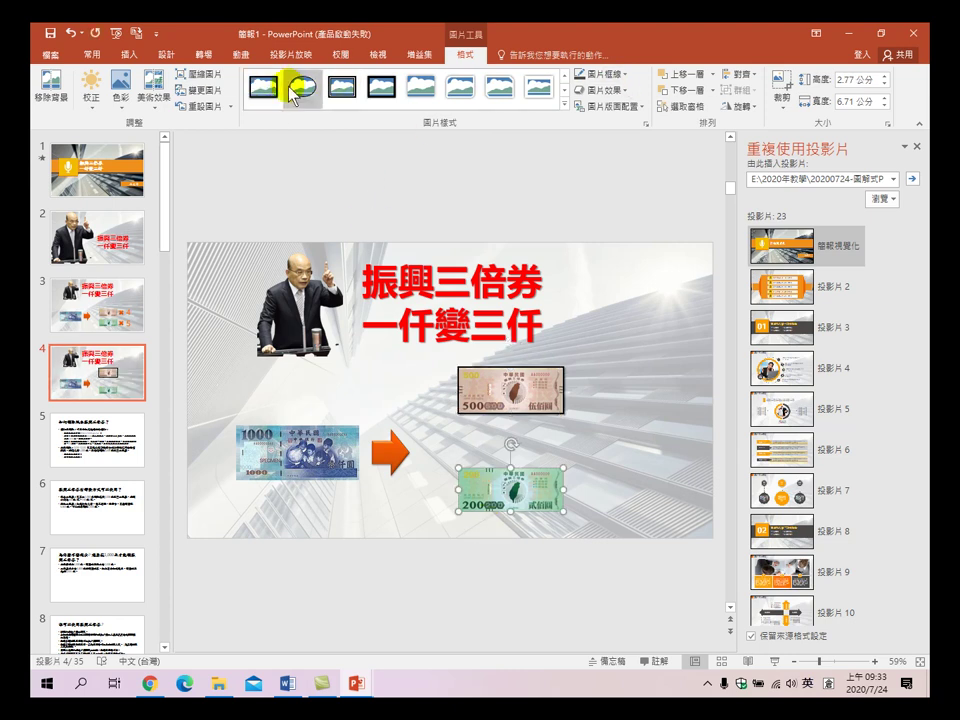
pyautogui.click(506, 400)
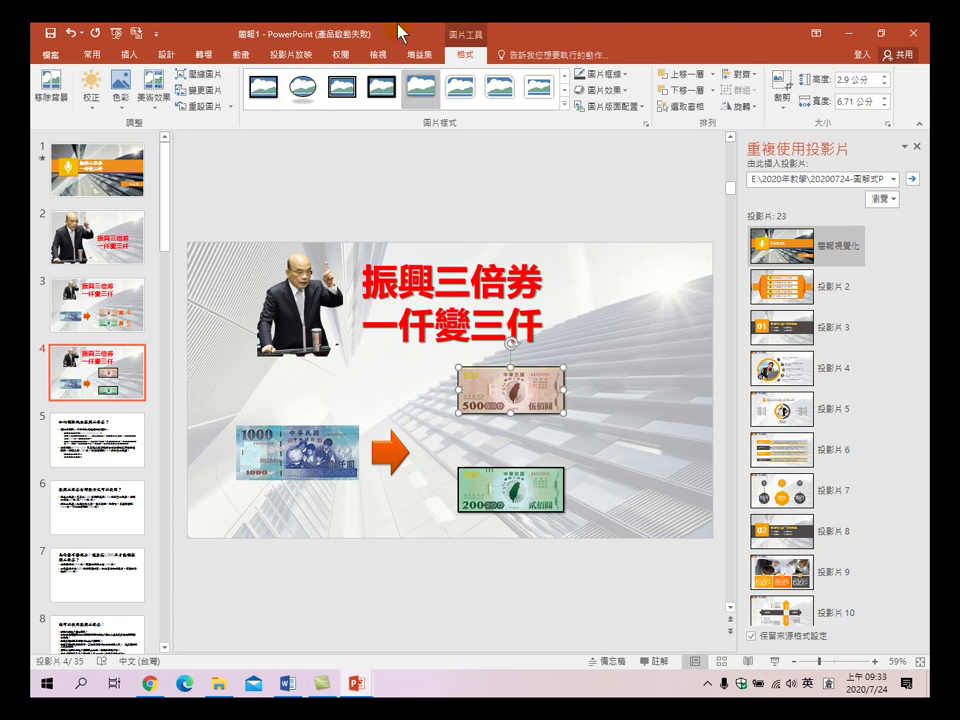
pyautogui.click(91, 55)
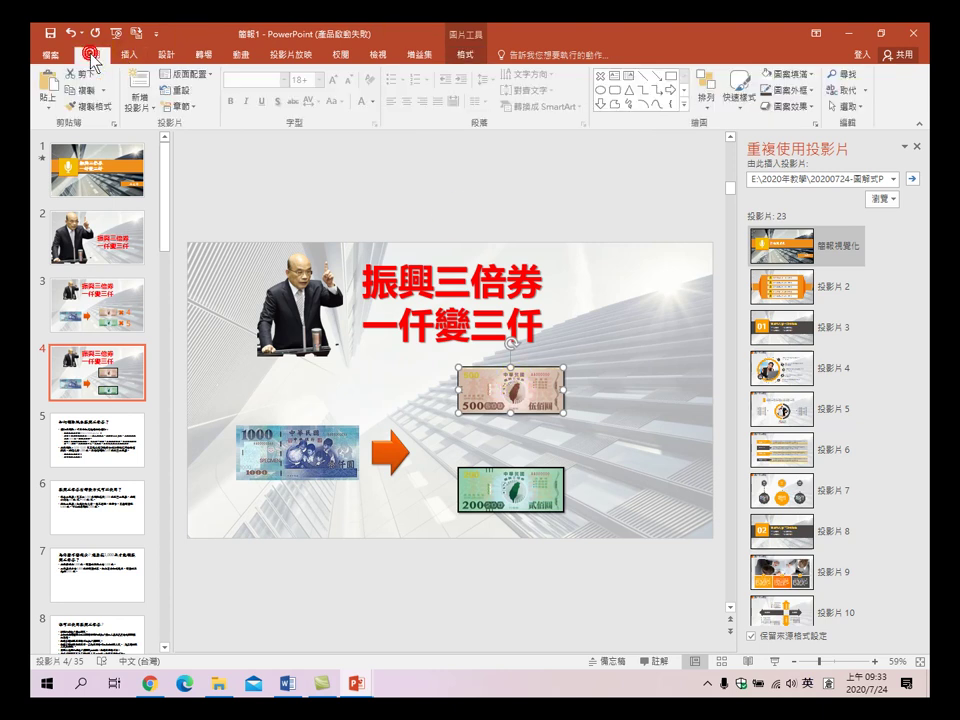
# - Copy the 500 voucher and paste extra copies of it
pyautogui.click(45, 85)
pyautogui.click(45, 85)
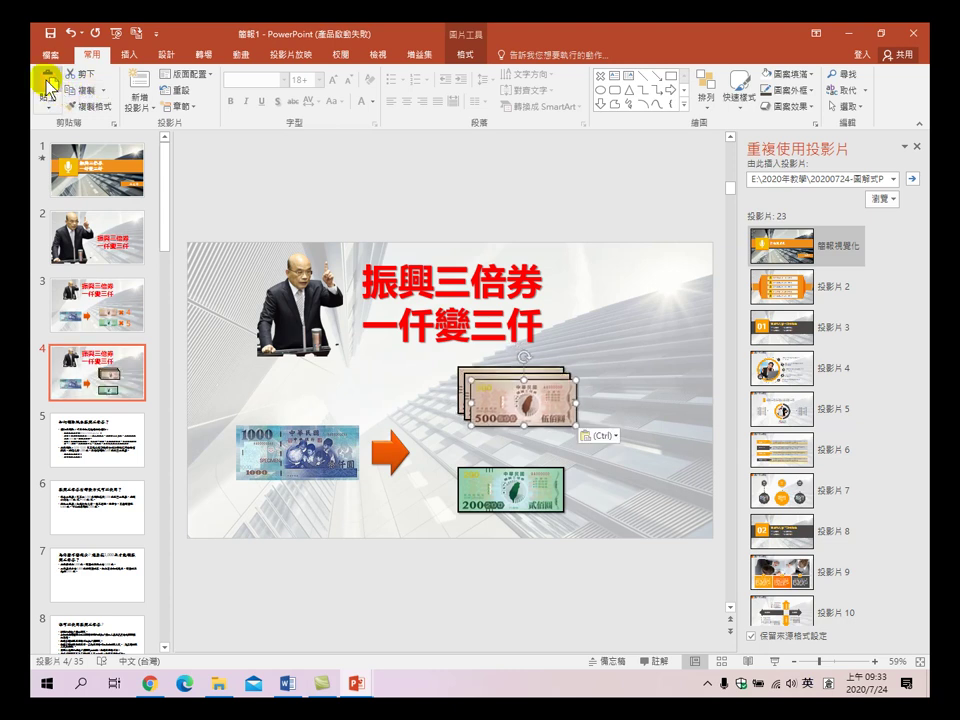
pyautogui.click(45, 85)
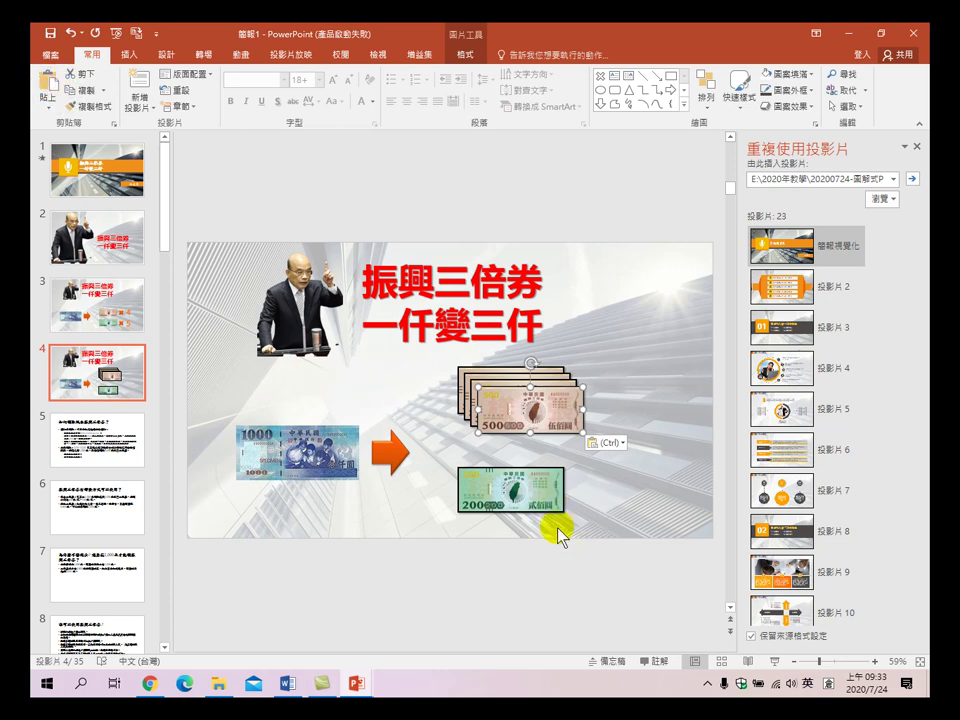
# - Copy the 200 voucher and paste several copies of it
pyautogui.click(519, 483)
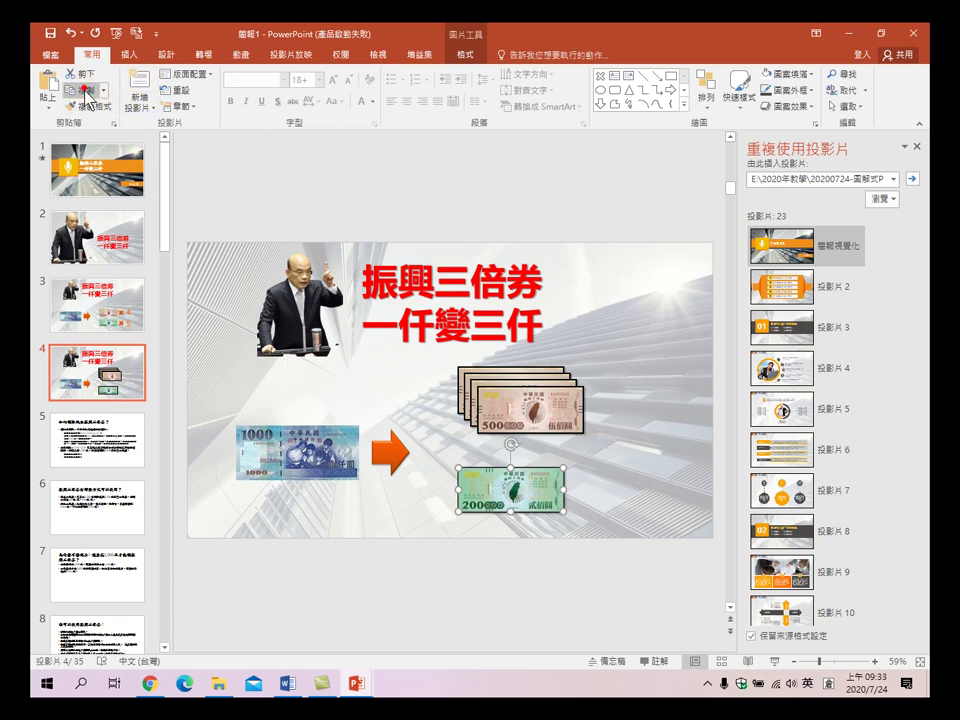
pyautogui.click(46, 84)
pyautogui.click(46, 84)
pyautogui.click(46, 86)
pyautogui.click(46, 86)
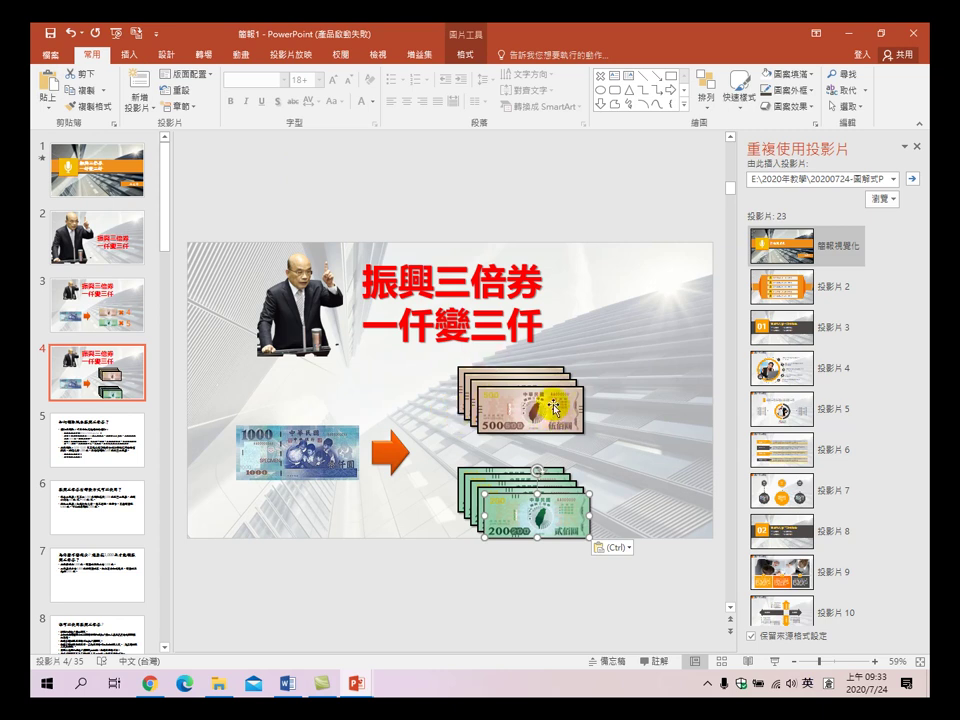
# - Pull the front 500 voucher out to the right and select all 500 vouchers
pyautogui.press('Escape')
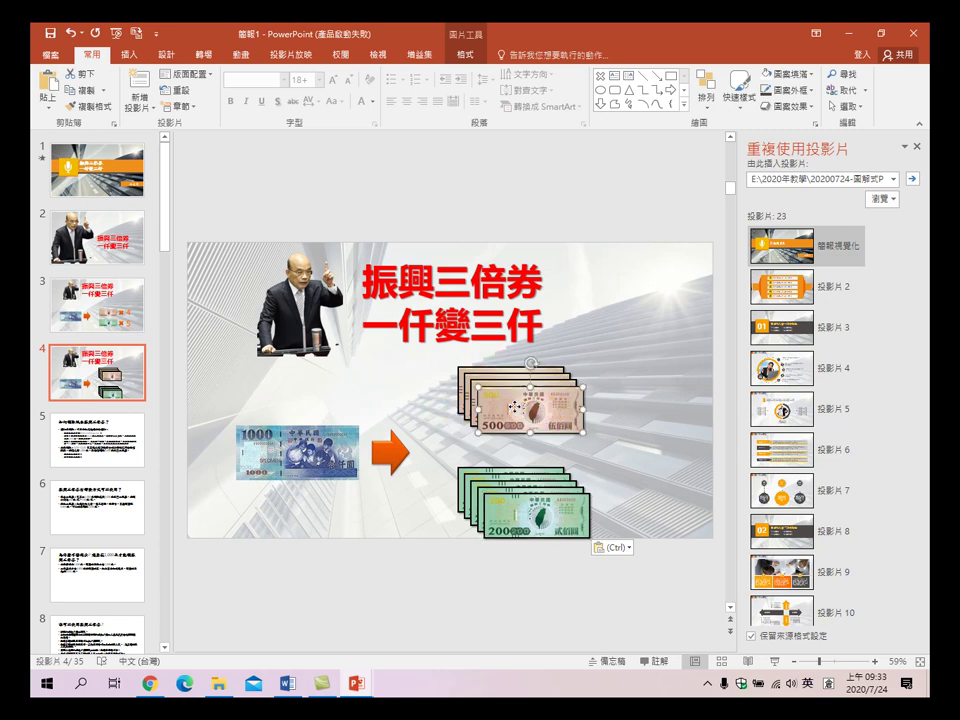
pyautogui.moveTo(513, 407); pyautogui.dragTo(610, 404)
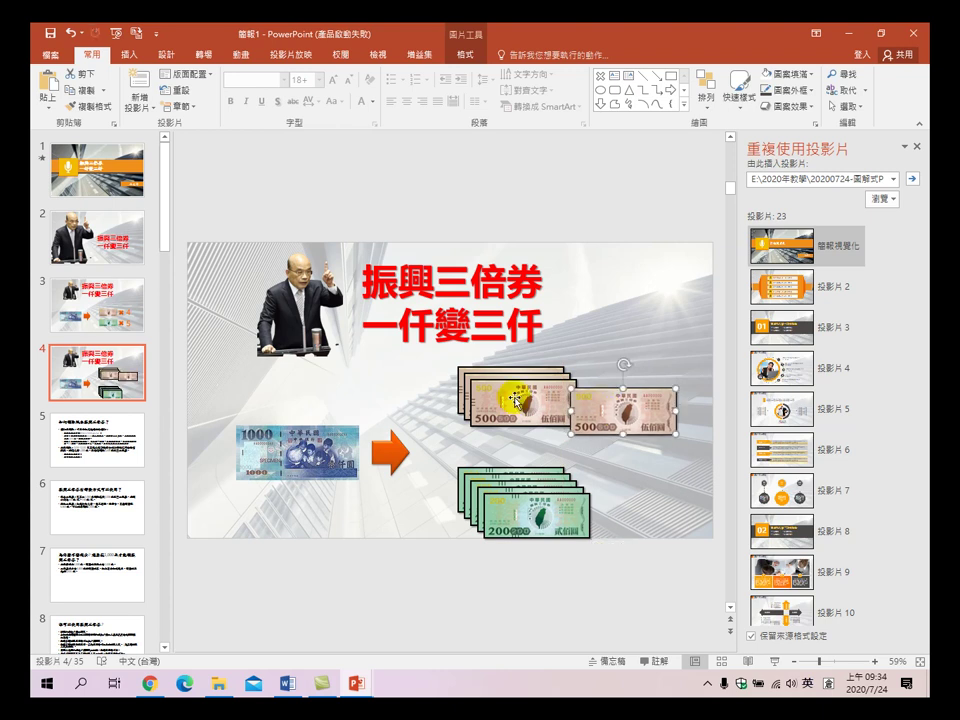
pyautogui.click(443, 349)
pyautogui.moveTo(711, 341); pyautogui.dragTo(440, 446)
# - Distribute the 500 vouchers horizontally with Align > Distribute Horizontally
pyautogui.click(464, 55)
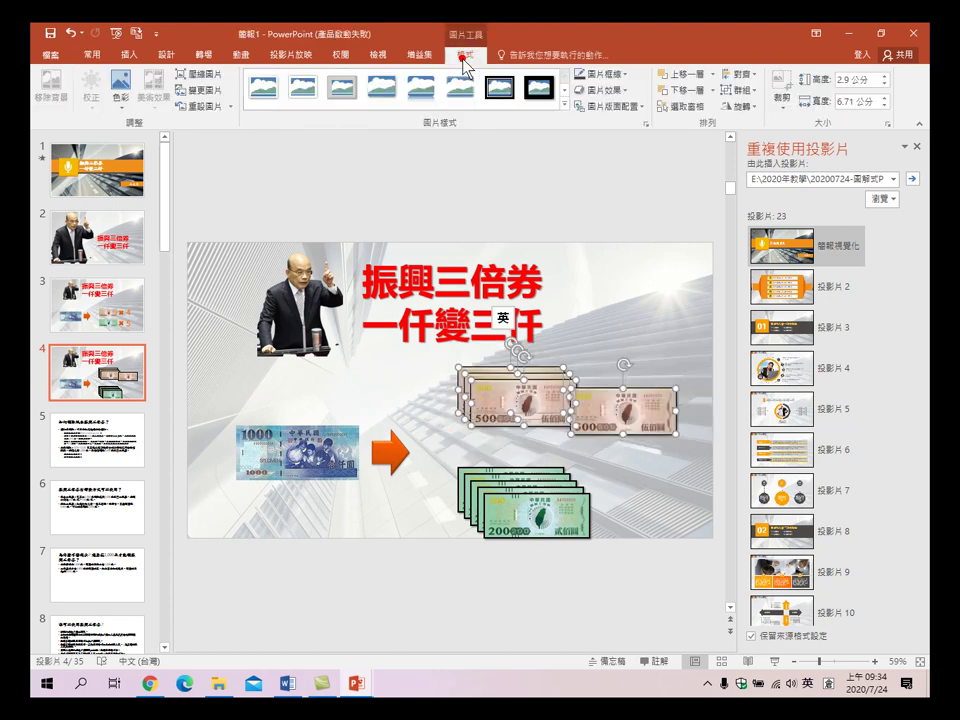
pyautogui.click(742, 74)
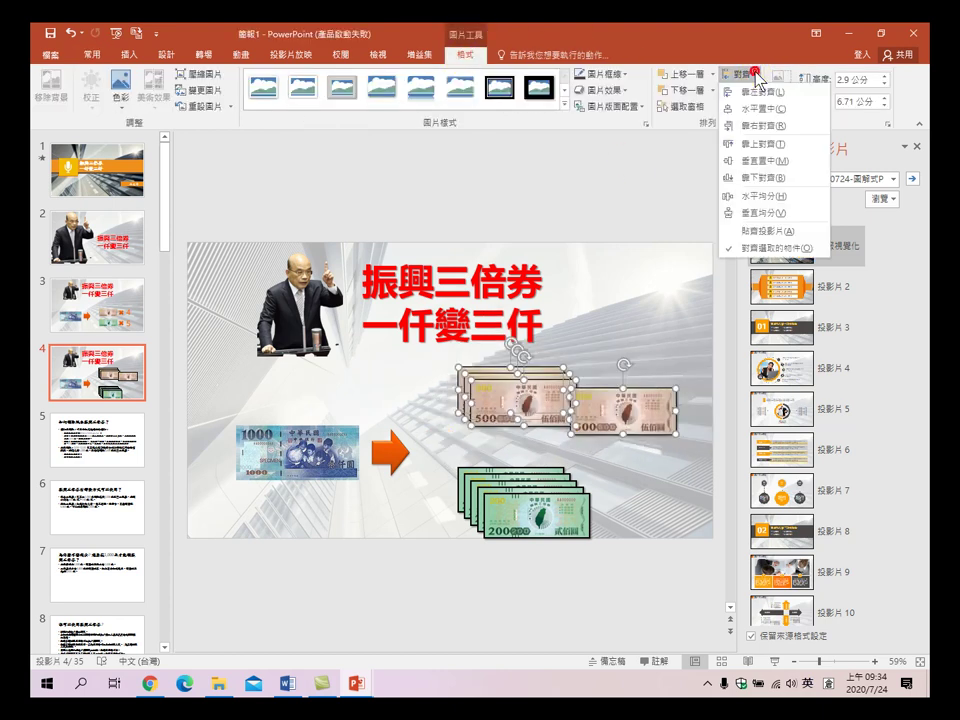
pyautogui.click(748, 197)
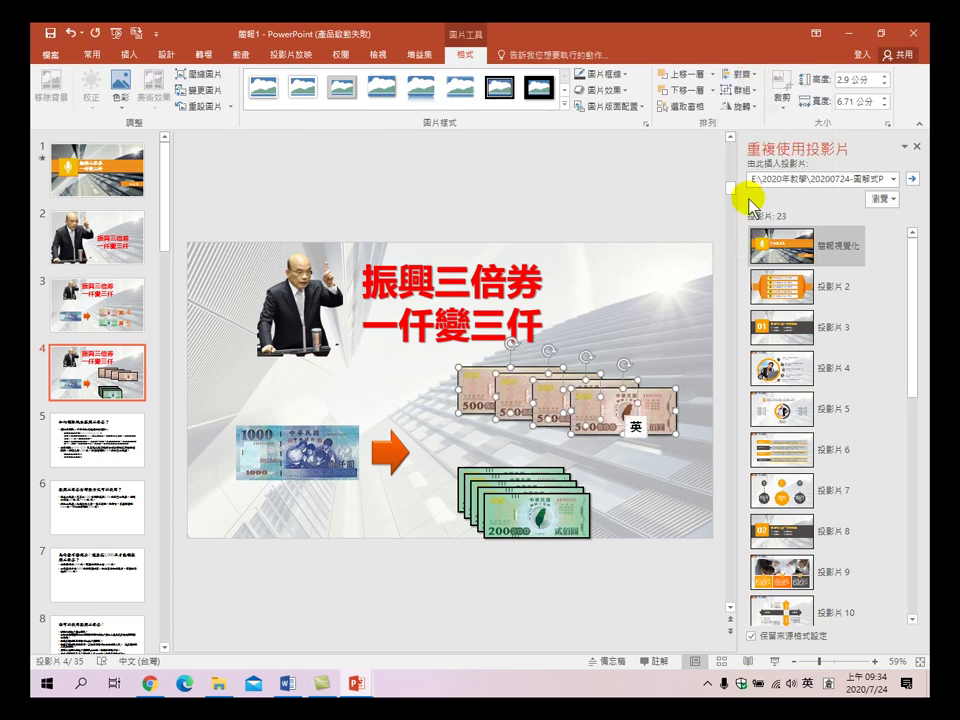
# - Fan out the five 200 vouchers evenly and shift the row below the 500 vouchers
pyautogui.moveTo(519, 512); pyautogui.dragTo(632, 506)
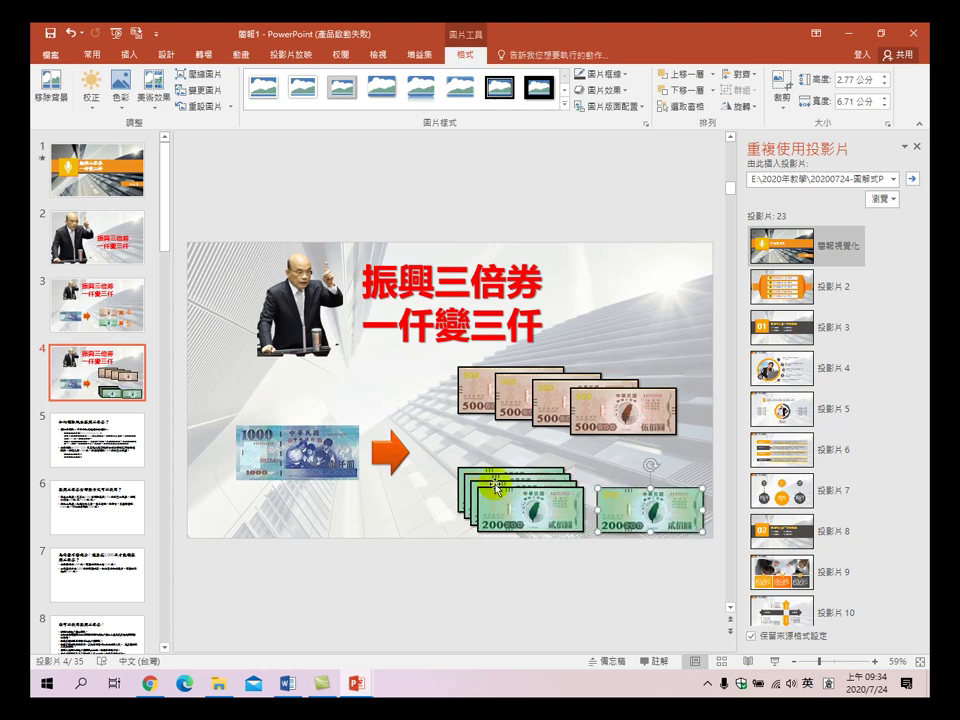
pyautogui.click(442, 457)
pyautogui.moveTo(443, 457); pyautogui.dragTo(709, 551)
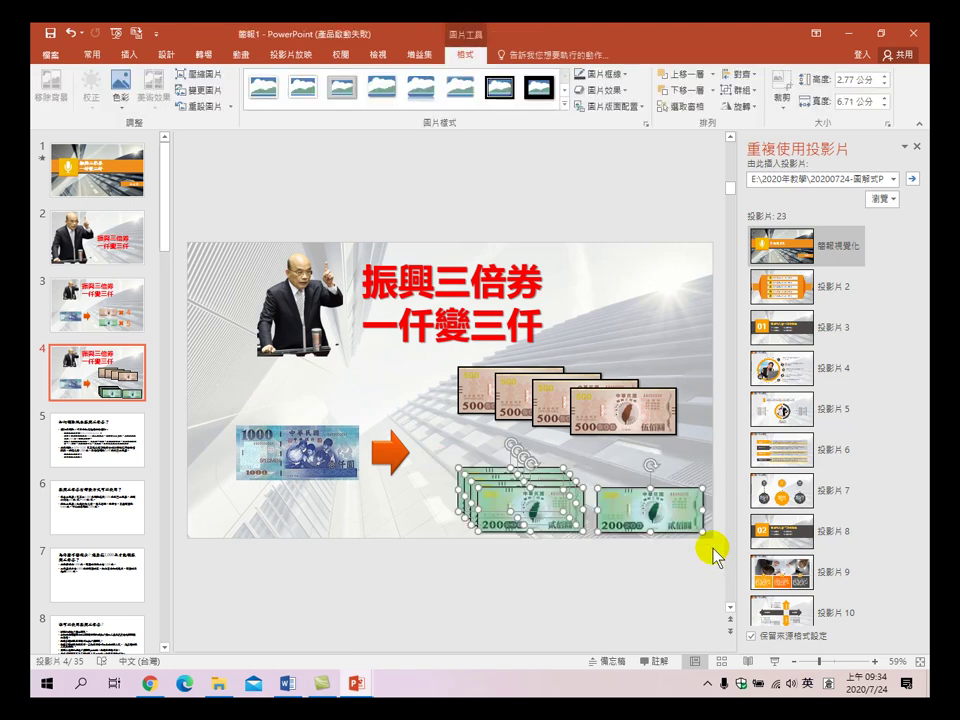
pyautogui.click(740, 75)
pyautogui.click(745, 196)
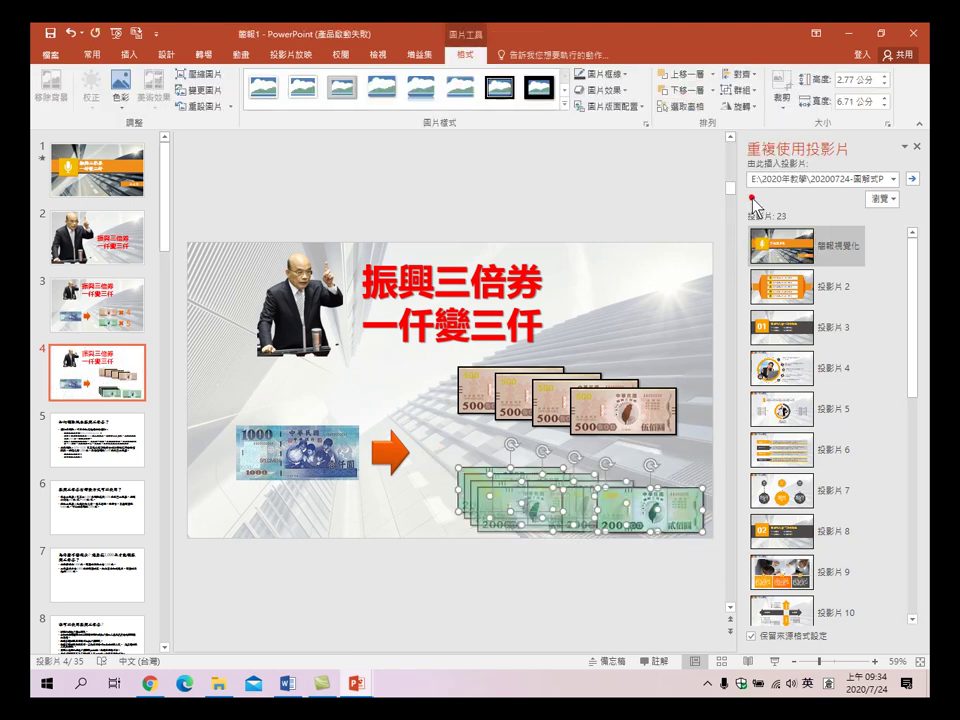
pyautogui.moveTo(529, 490); pyautogui.dragTo(474, 468)
pyautogui.click(606, 186)
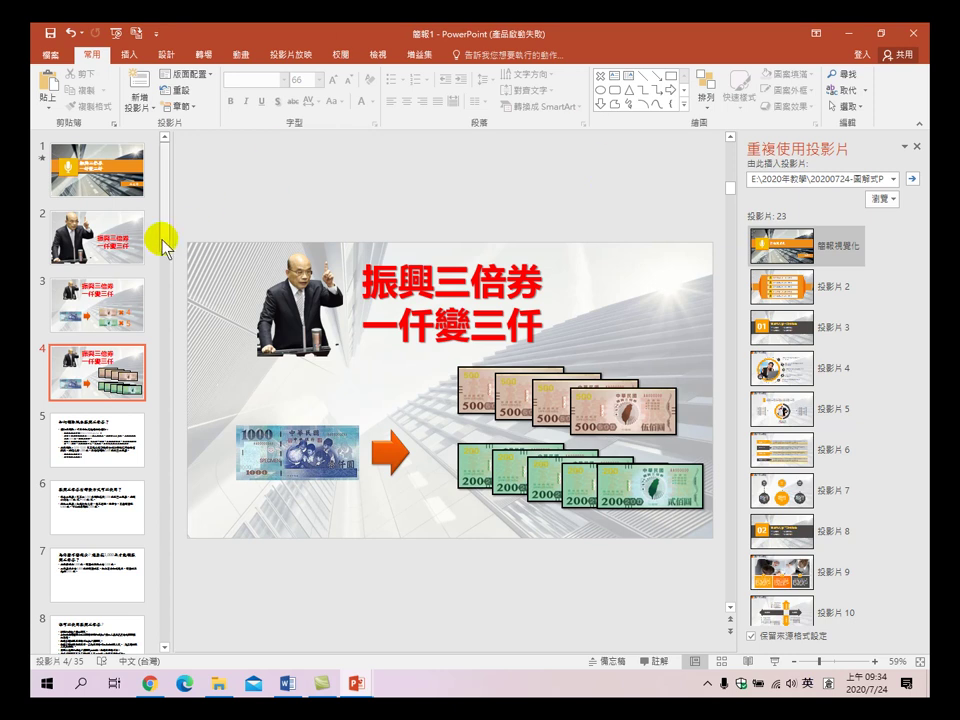
pyautogui.click(104, 304)
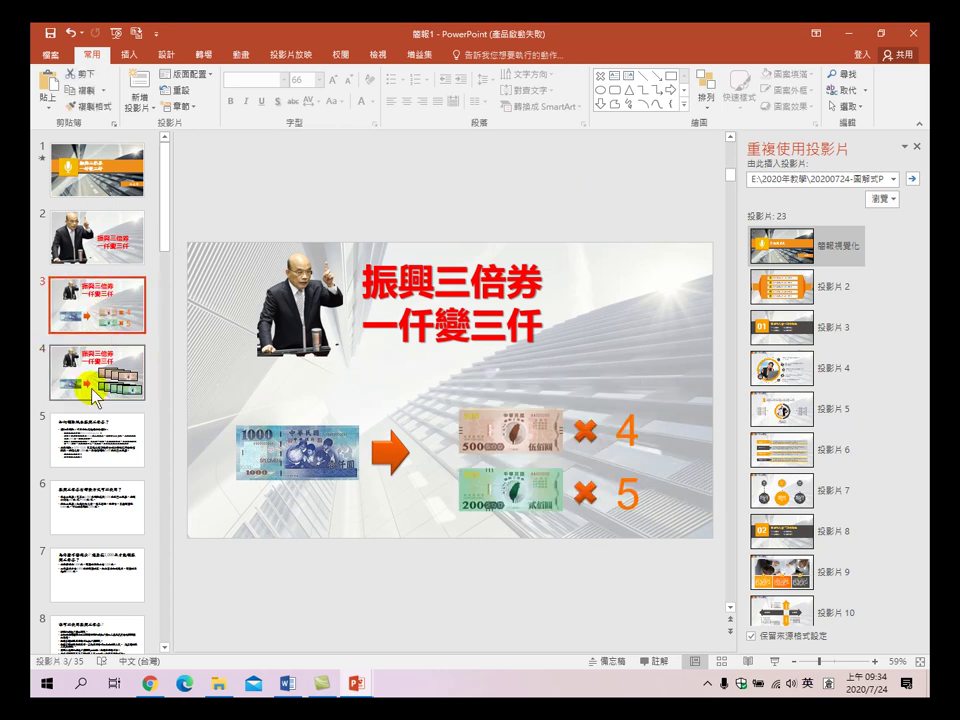
pyautogui.click(88, 386)
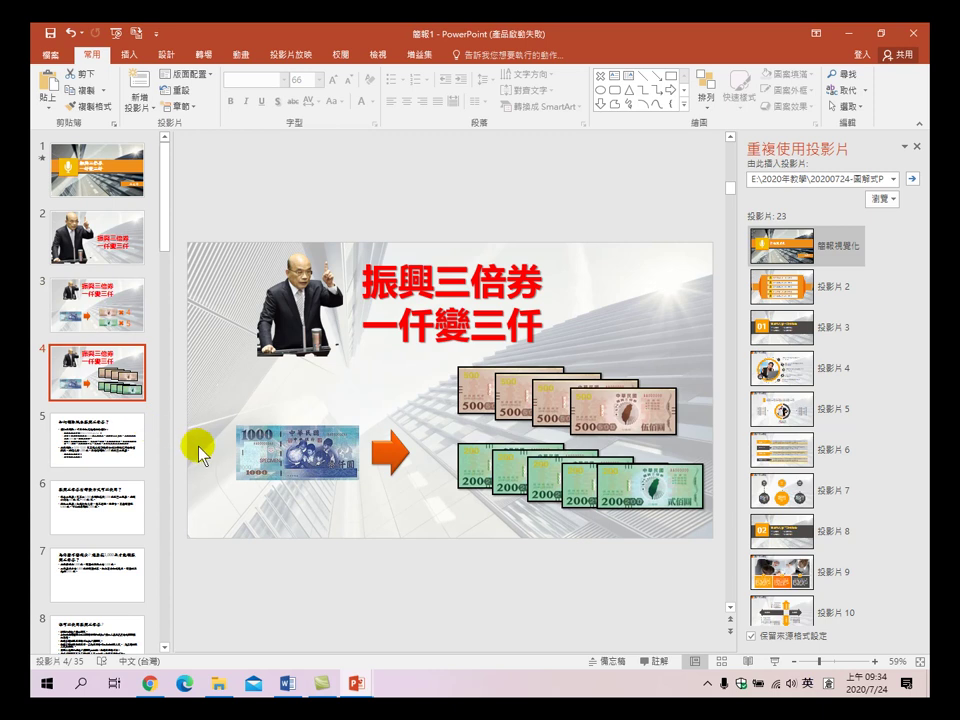
pyautogui.click(115, 306)
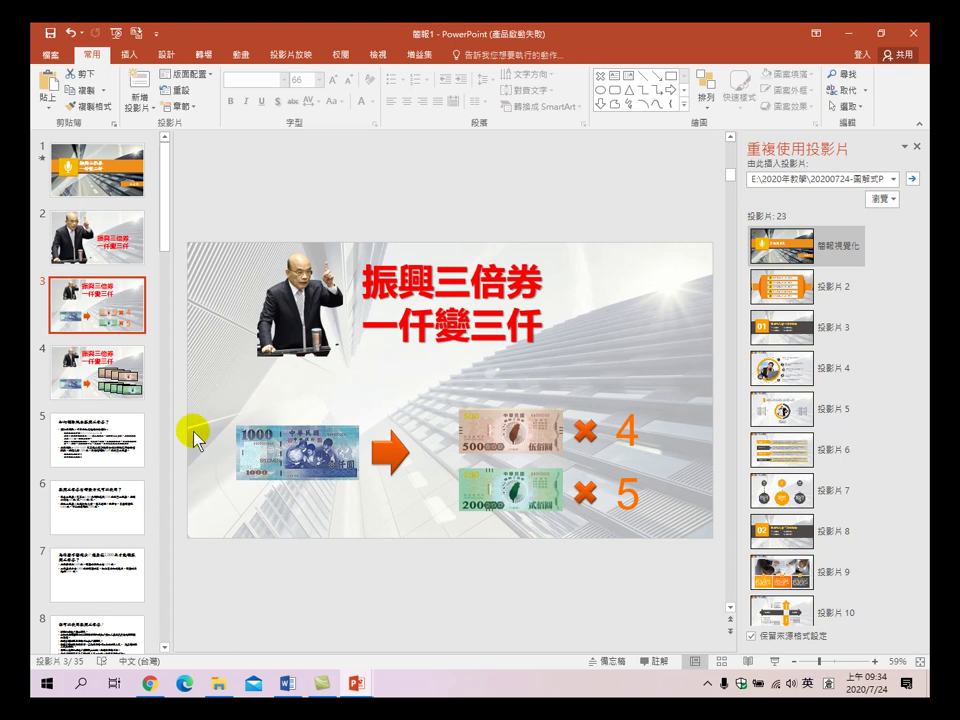
pyautogui.click(117, 396)
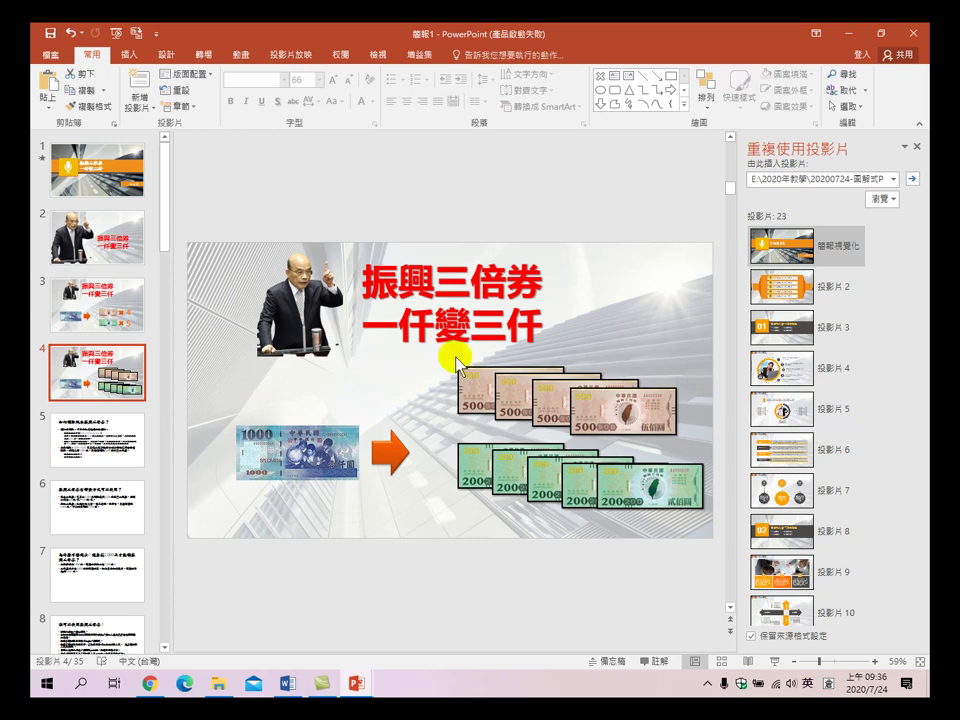
# - Browse slides 5 through 9 to review their content
pyautogui.click(103, 445)
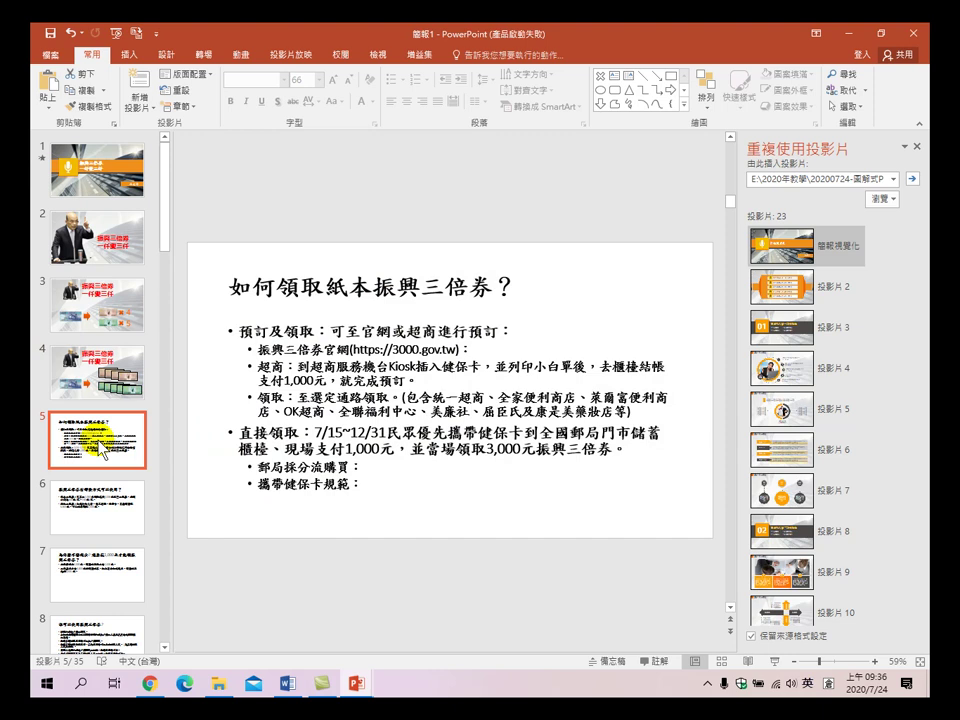
pyautogui.scroll(-2, 97, 430)
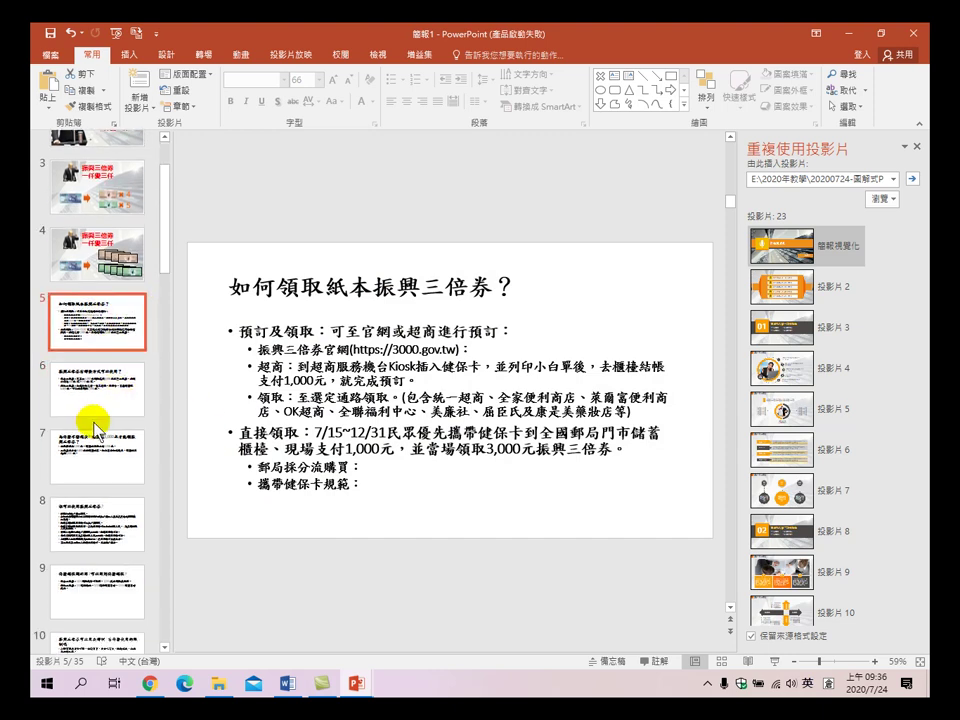
pyautogui.scroll(-3, 96, 428)
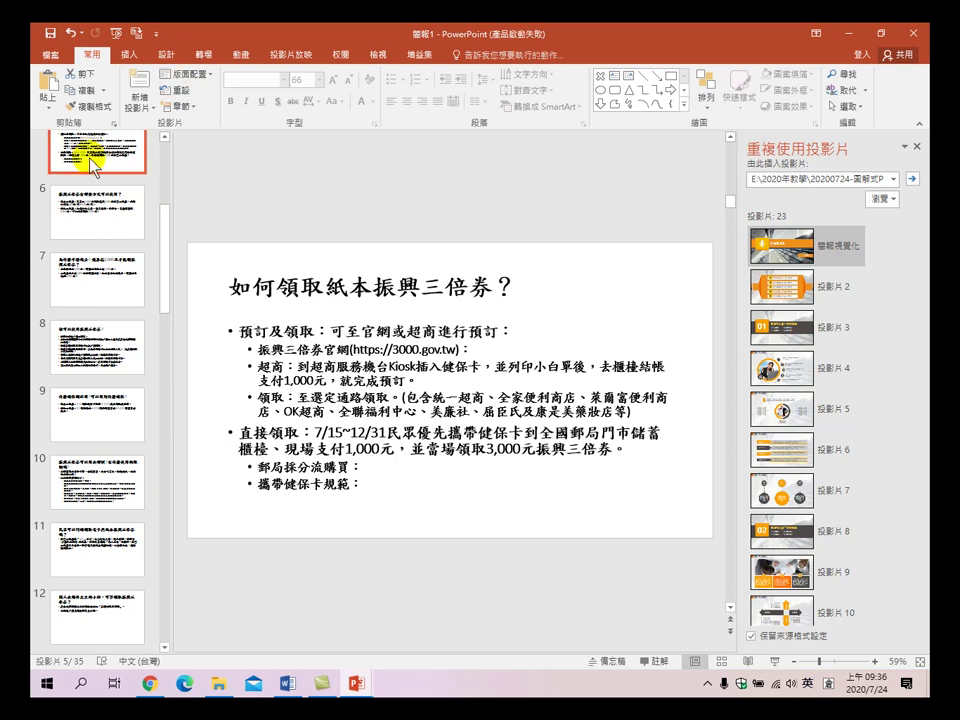
pyautogui.scroll(2, 106, 205)
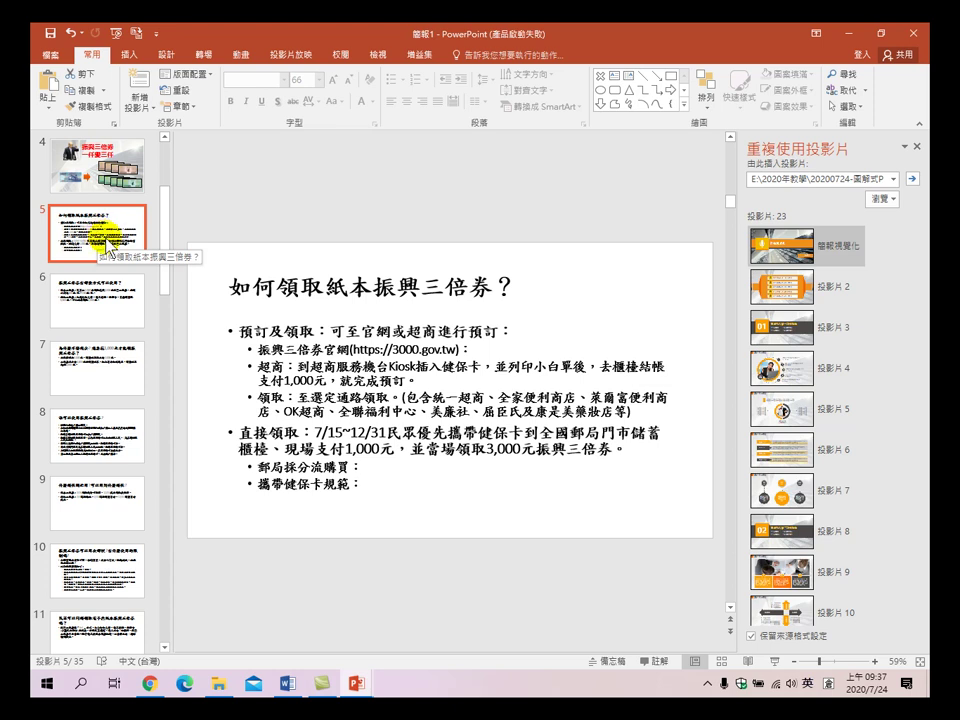
pyautogui.scroll(-2, 100, 240)
pyautogui.scroll(-2, 100, 262)
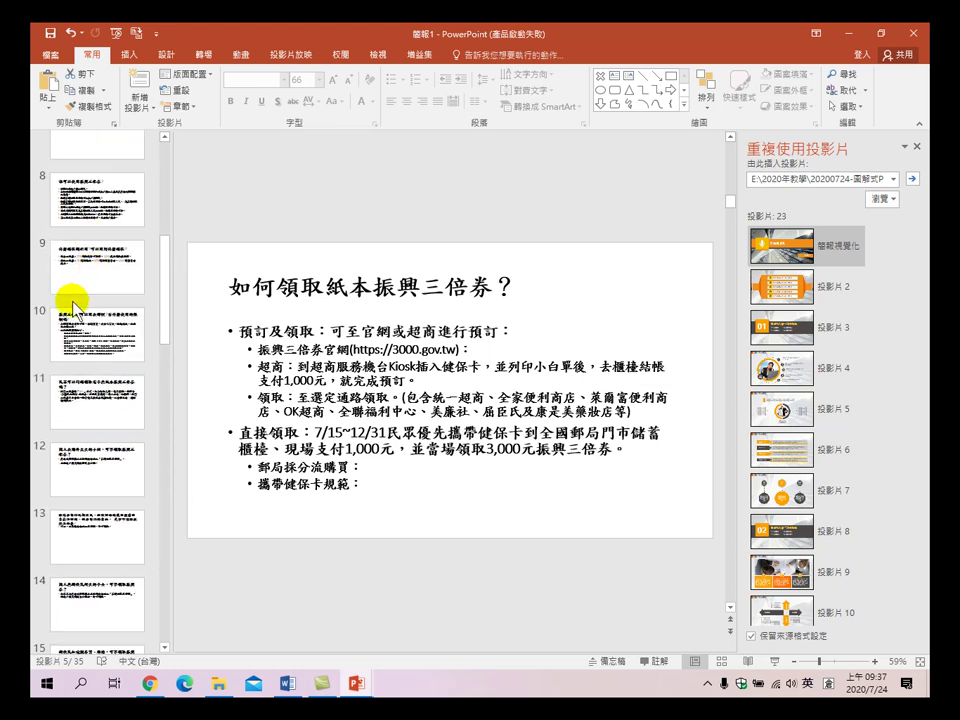
pyautogui.scroll(1, 90, 335)
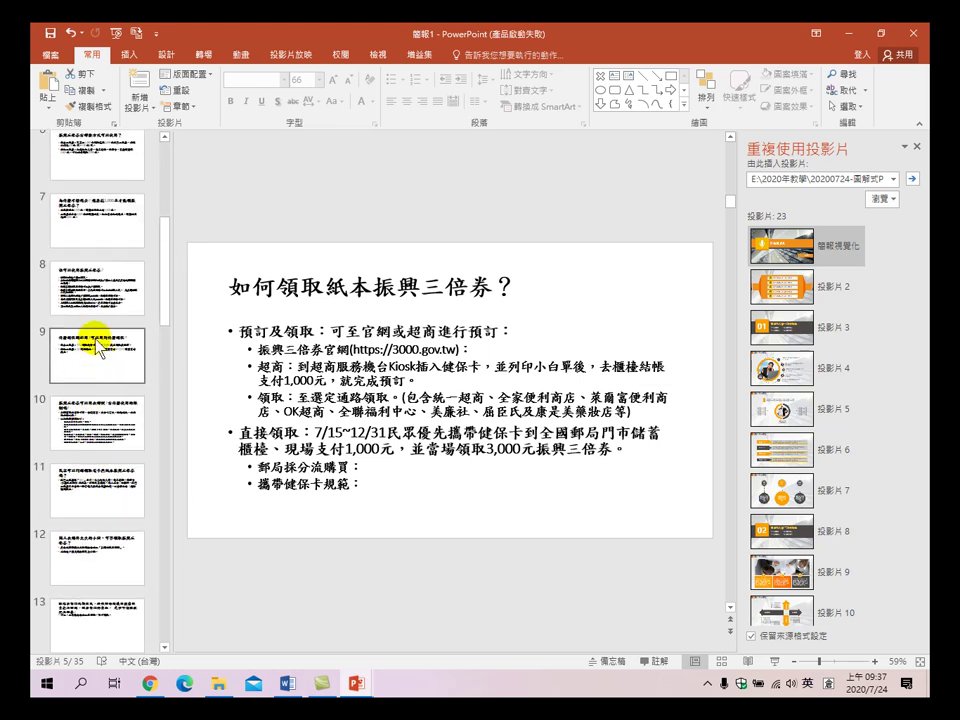
pyautogui.click(92, 352)
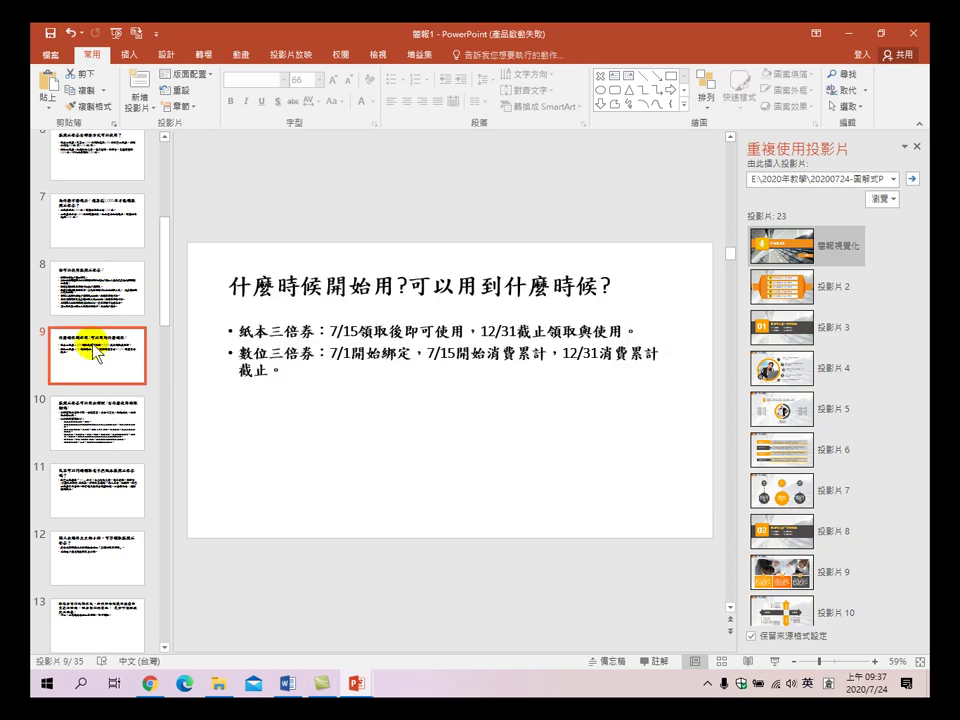
pyautogui.click(91, 282)
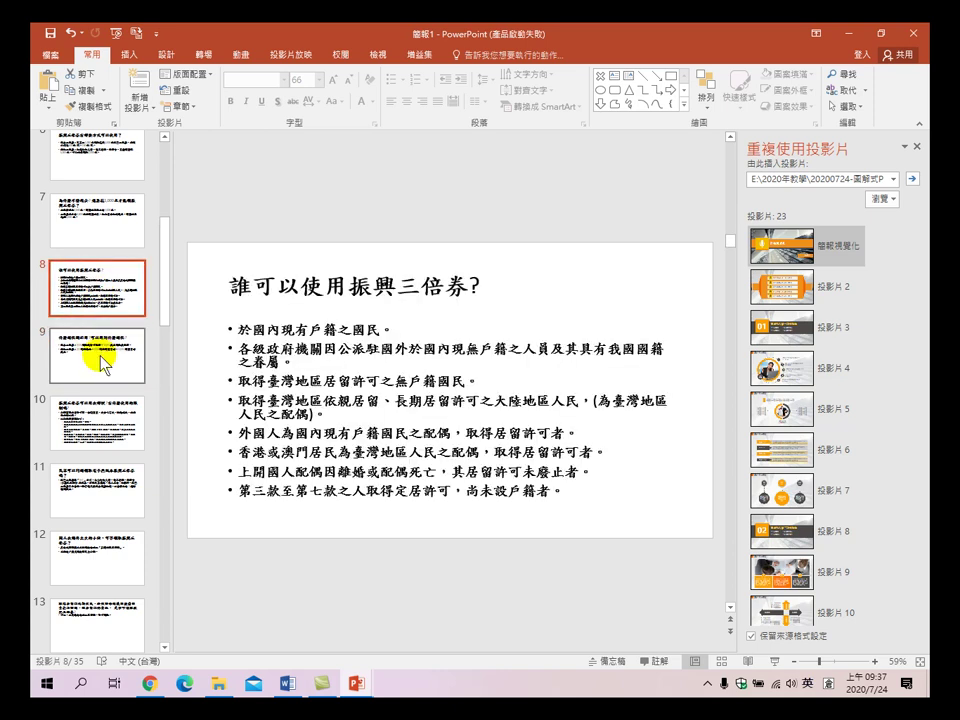
pyautogui.click(100, 356)
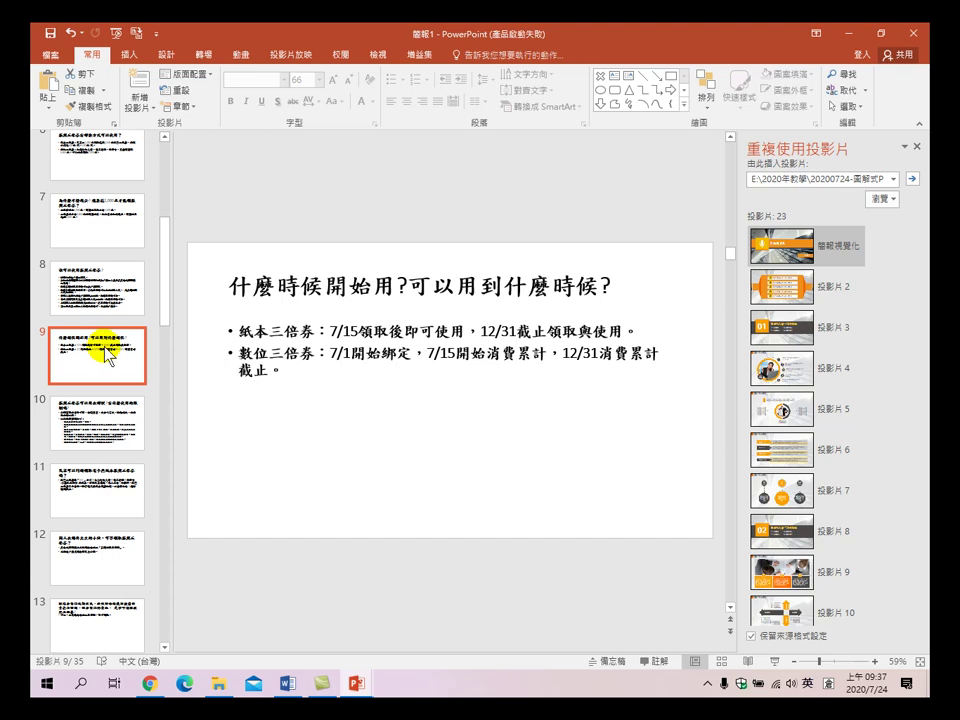
pyautogui.click(94, 280)
pyautogui.scroll(1, 88, 300)
pyautogui.click(86, 220)
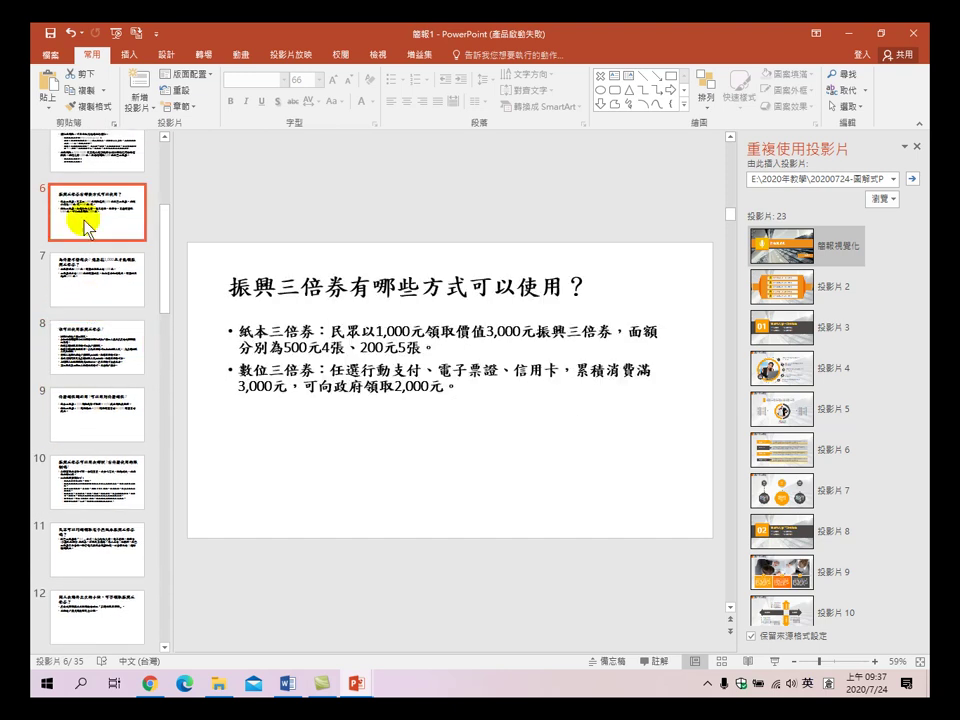
pyautogui.click(88, 278)
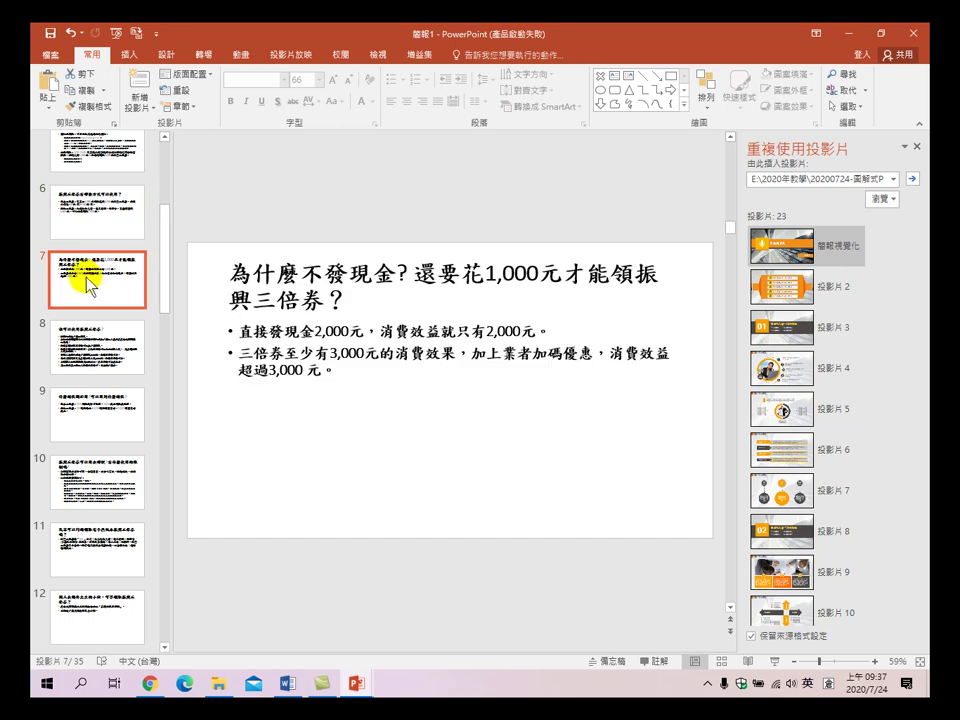
pyautogui.scroll(1, 86, 276)
pyautogui.click(80, 205)
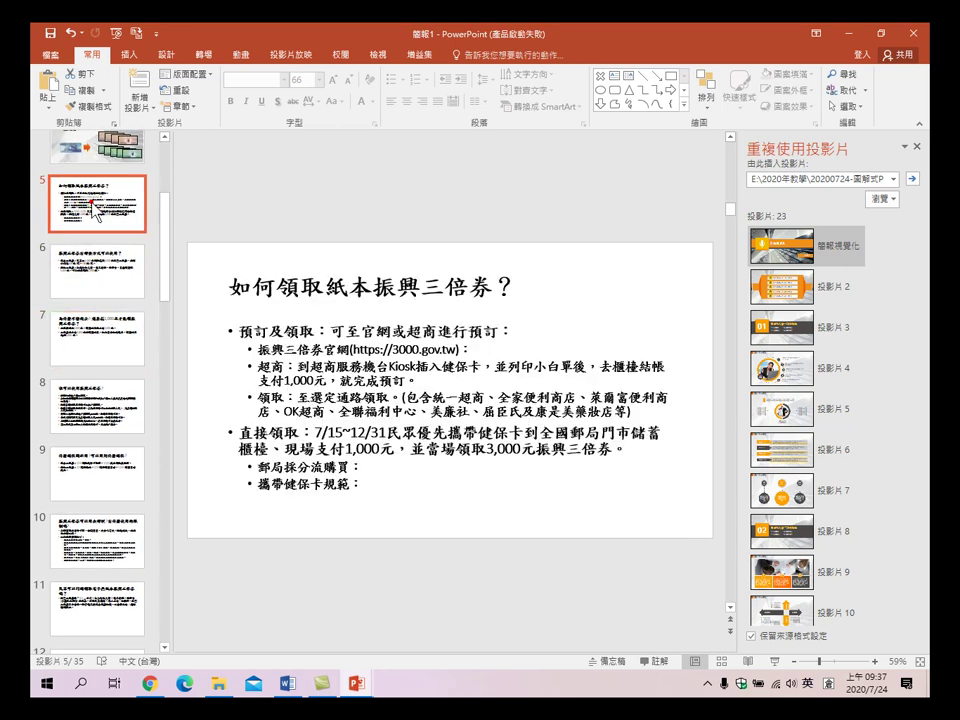
# - Look ahead through slides 12 to 16, then select slide 10 on voucher use and restrictions
pyautogui.click(96, 405)
pyautogui.scroll(-4, 80, 405)
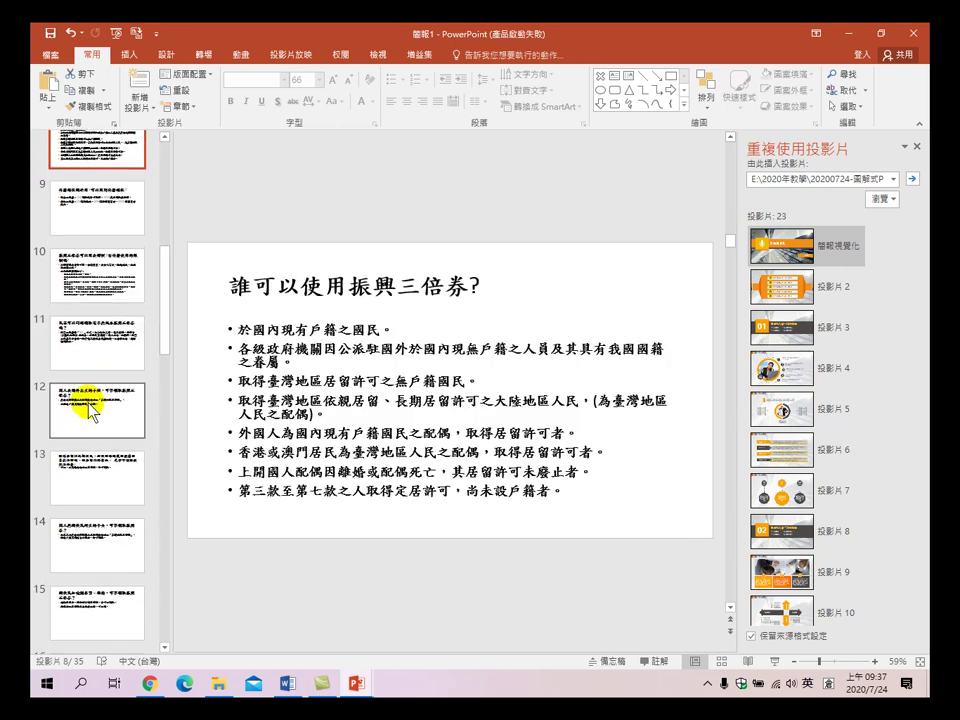
pyautogui.click(97, 410)
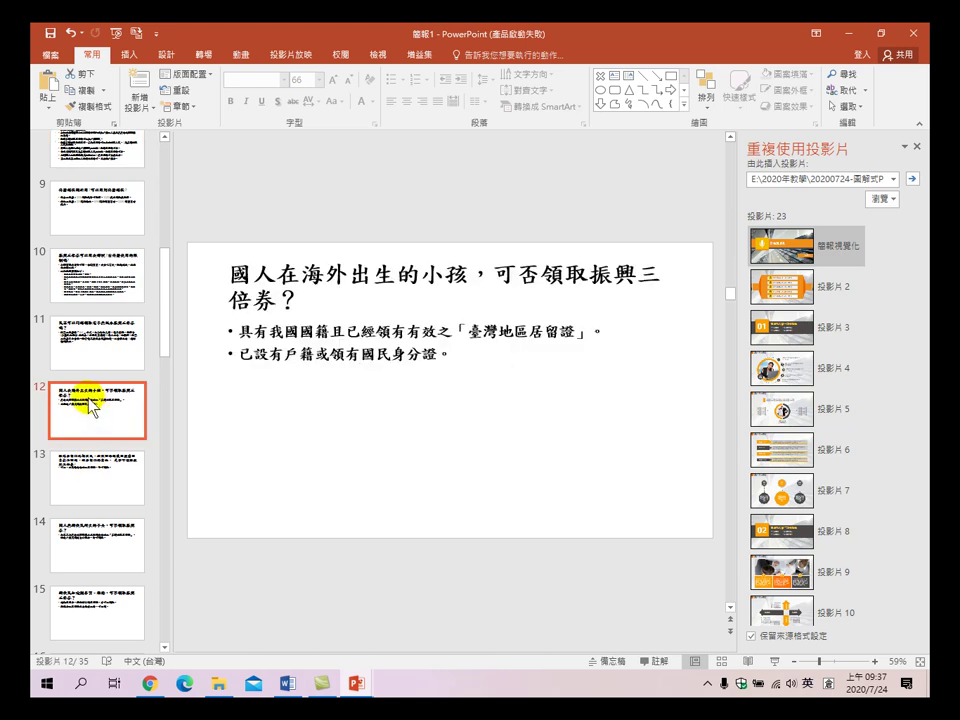
pyautogui.scroll(-1, 80, 410)
pyautogui.click(93, 393)
pyautogui.scroll(-1, 80, 410)
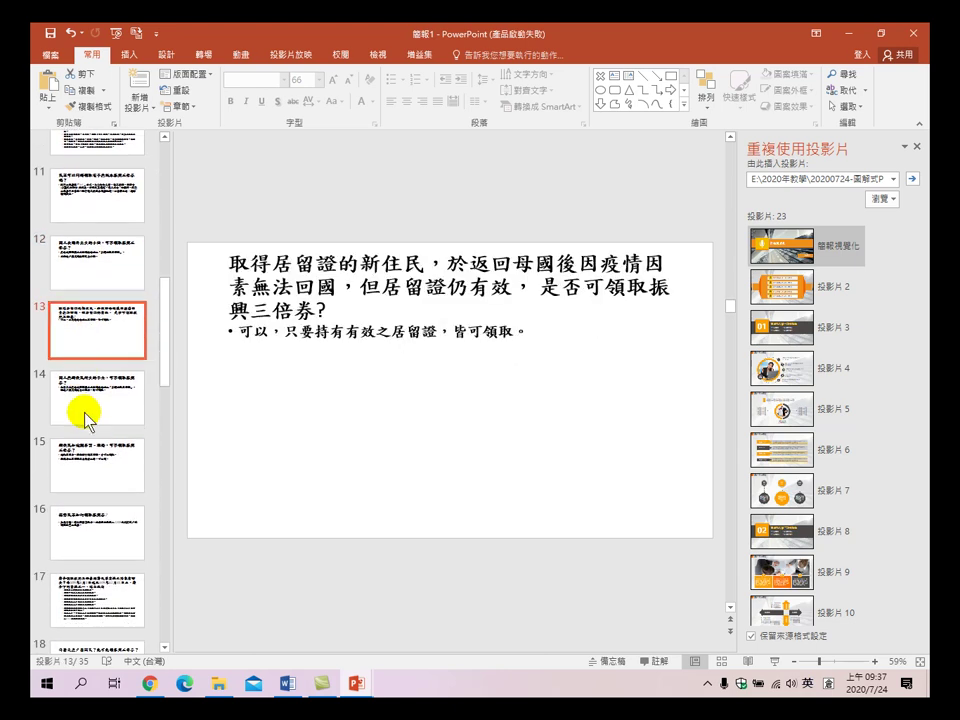
pyautogui.click(80, 408)
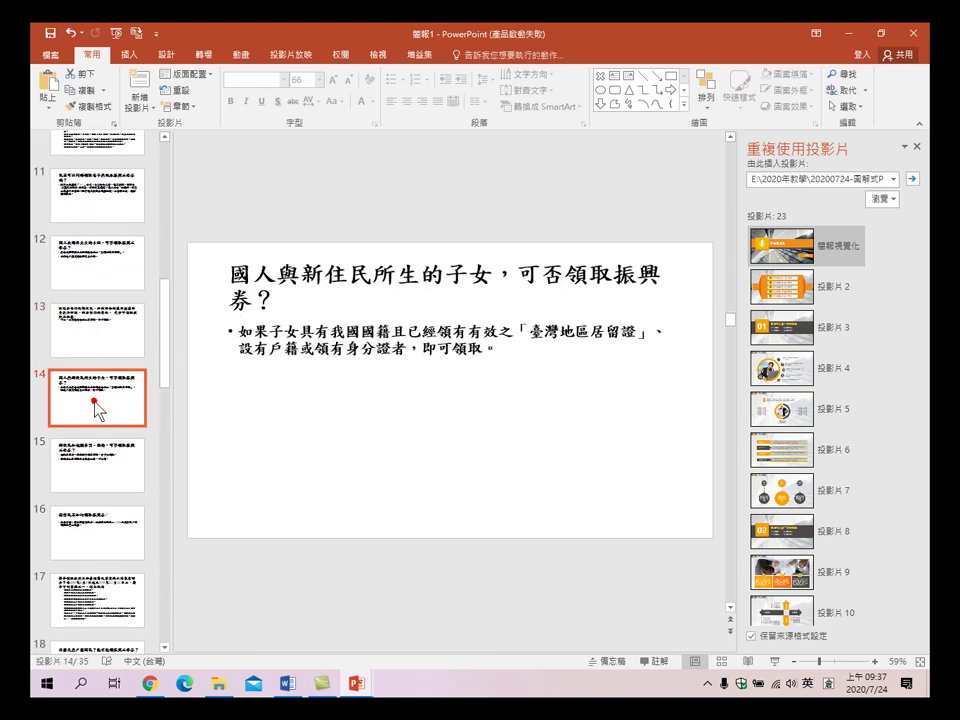
pyautogui.click(95, 548)
pyautogui.scroll(4, 186, 512)
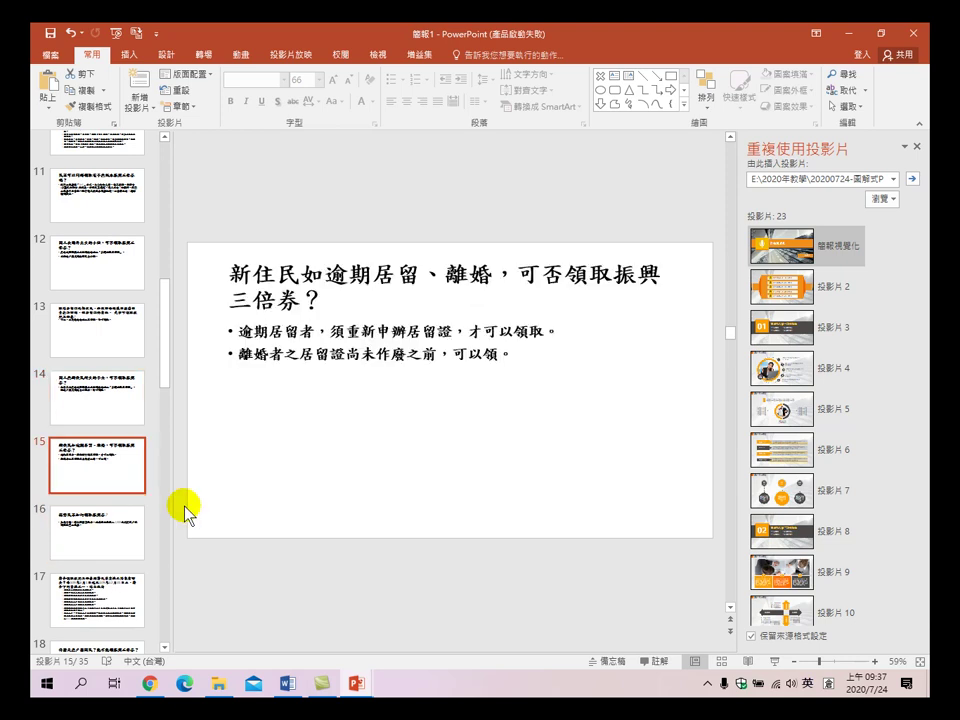
pyautogui.scroll(2, 186, 512)
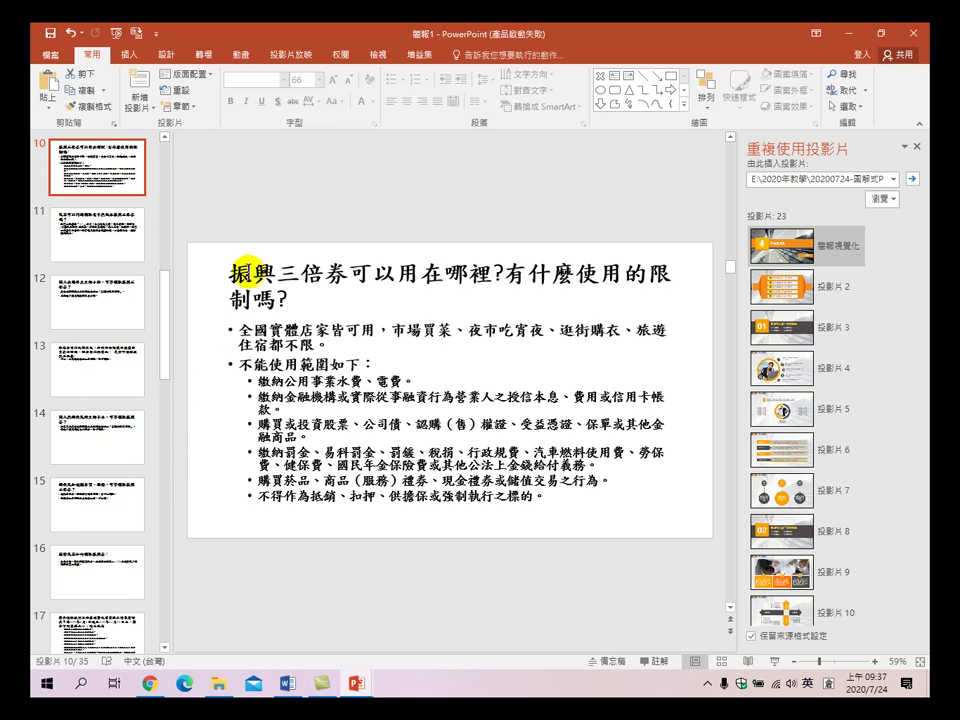
pyautogui.click(101, 161)
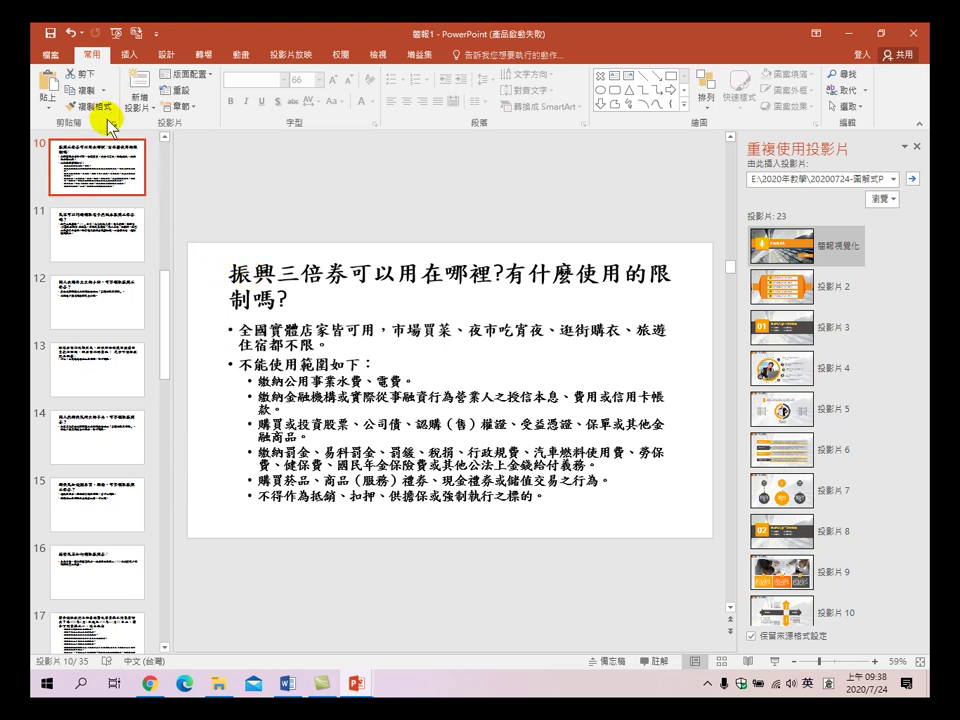
# - Duplicate slide 10 as slide 11, and remove the restrictions question and bullets from slide 10
pyautogui.click(85, 91)
pyautogui.click(55, 92)
pyautogui.click(88, 168)
pyautogui.moveTo(505, 272); pyautogui.dragTo(504, 310)
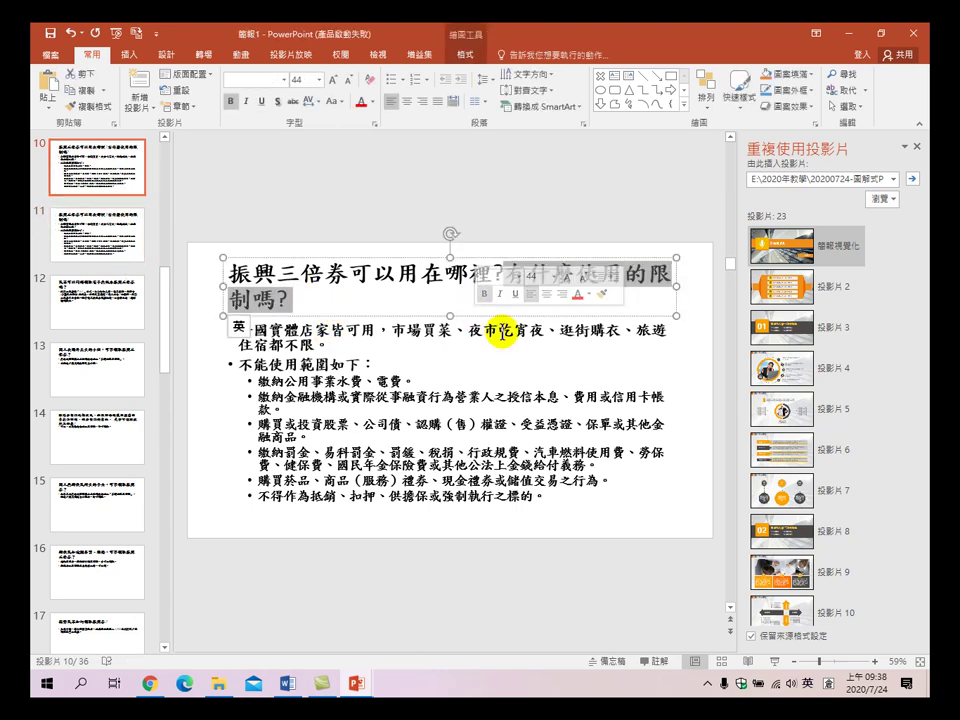
pyautogui.press('BackSpace')
pyautogui.moveTo(242, 363); pyautogui.dragTo(579, 506)
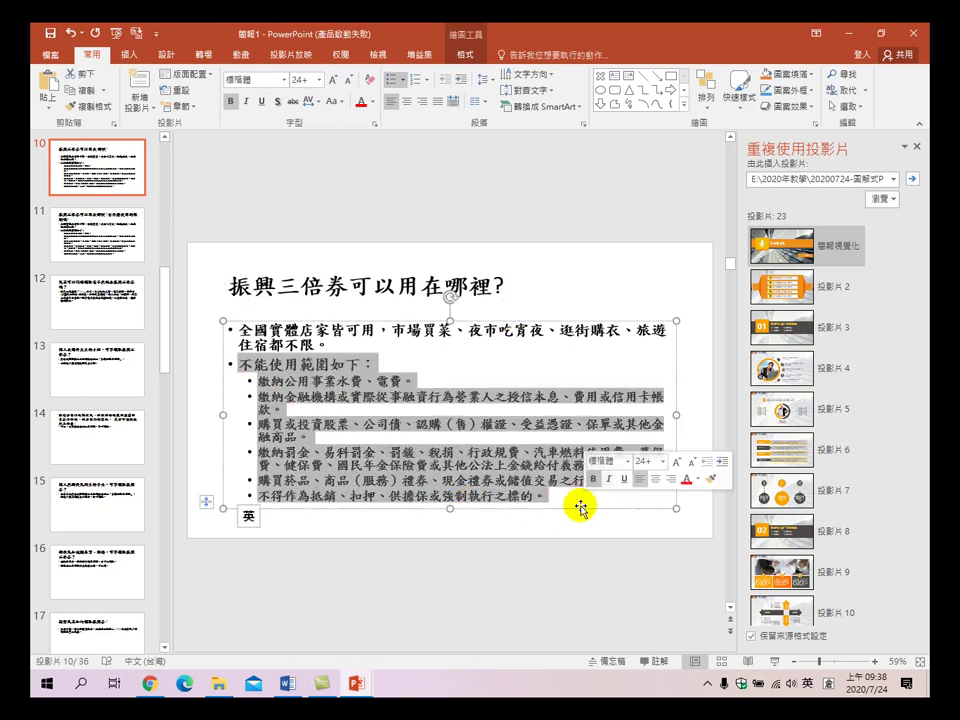
pyautogui.press('BackSpace')
# - On slide 11, delete 可以用在哪裡? from the title and remove the first bullet
pyautogui.click(104, 250)
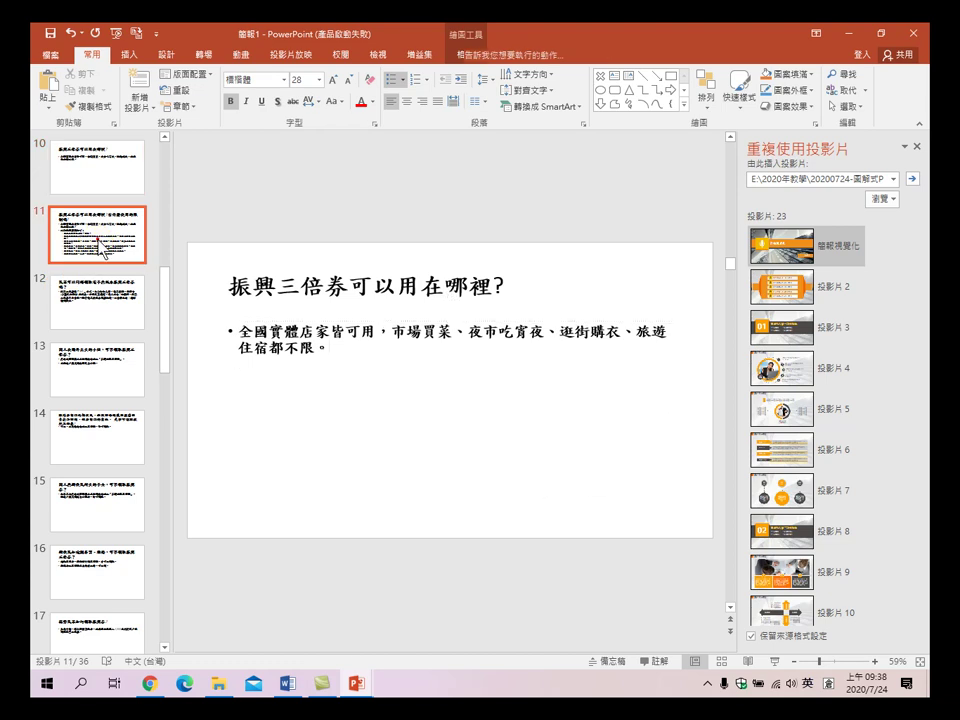
pyautogui.hotkey('ctrl', 'z')
pyautogui.hotkey('ctrl', 'z')
pyautogui.moveTo(500, 272); pyautogui.dragTo(355, 272)
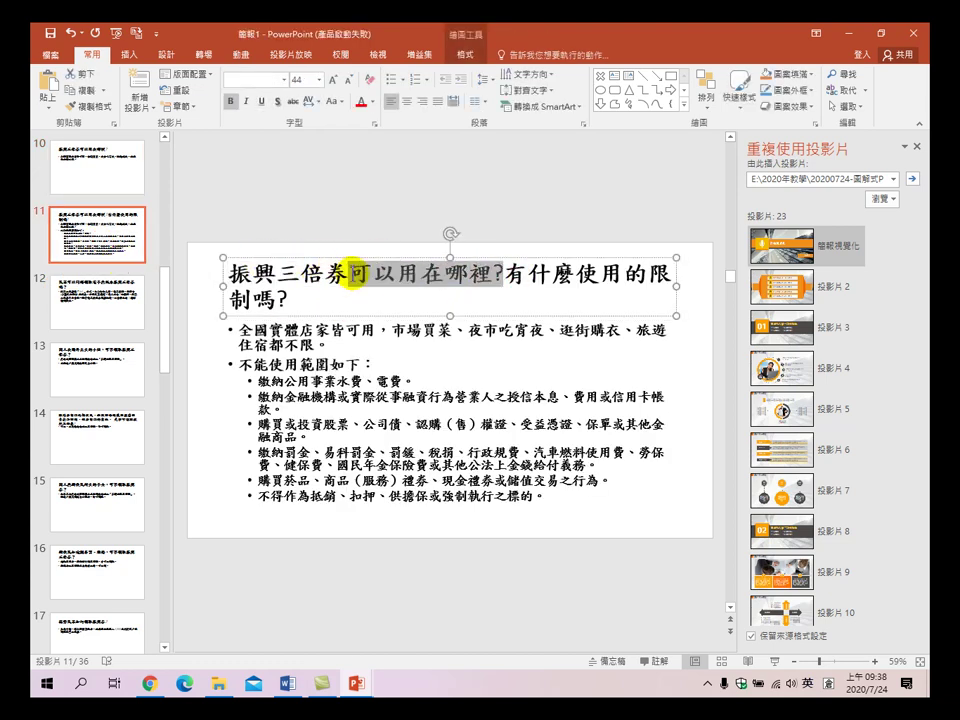
pyautogui.press('Delete')
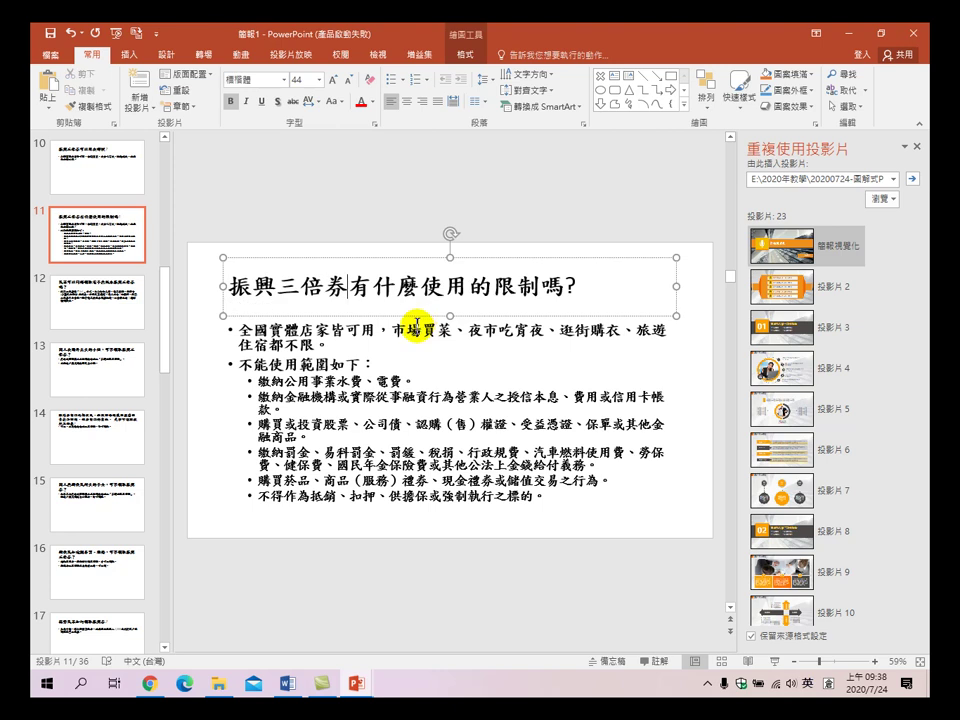
pyautogui.tripleClick(249, 322)
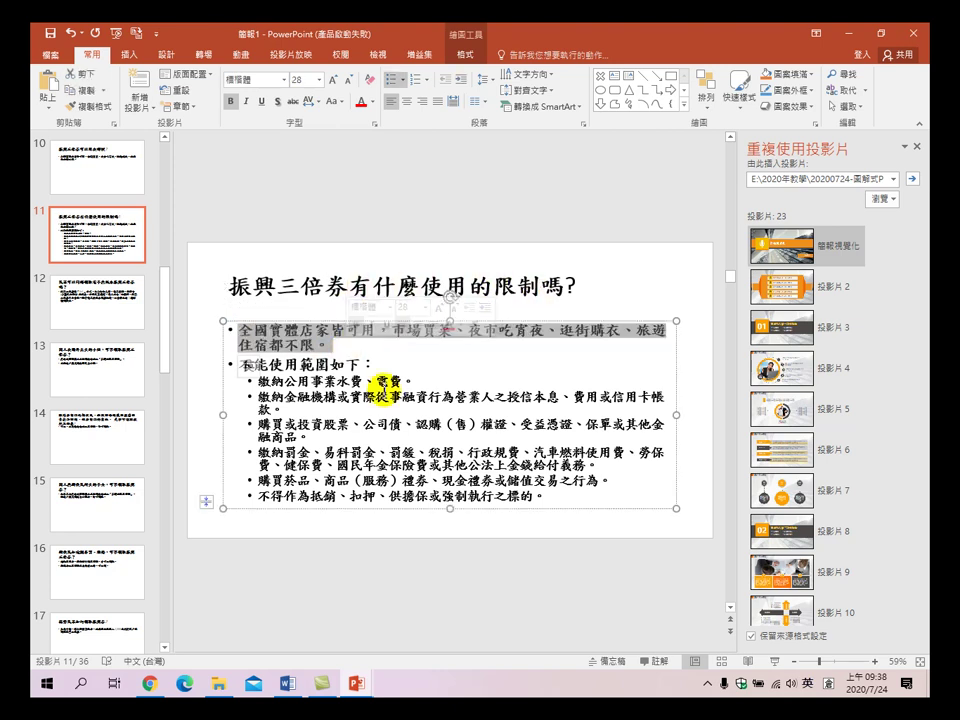
pyautogui.press('Delete')
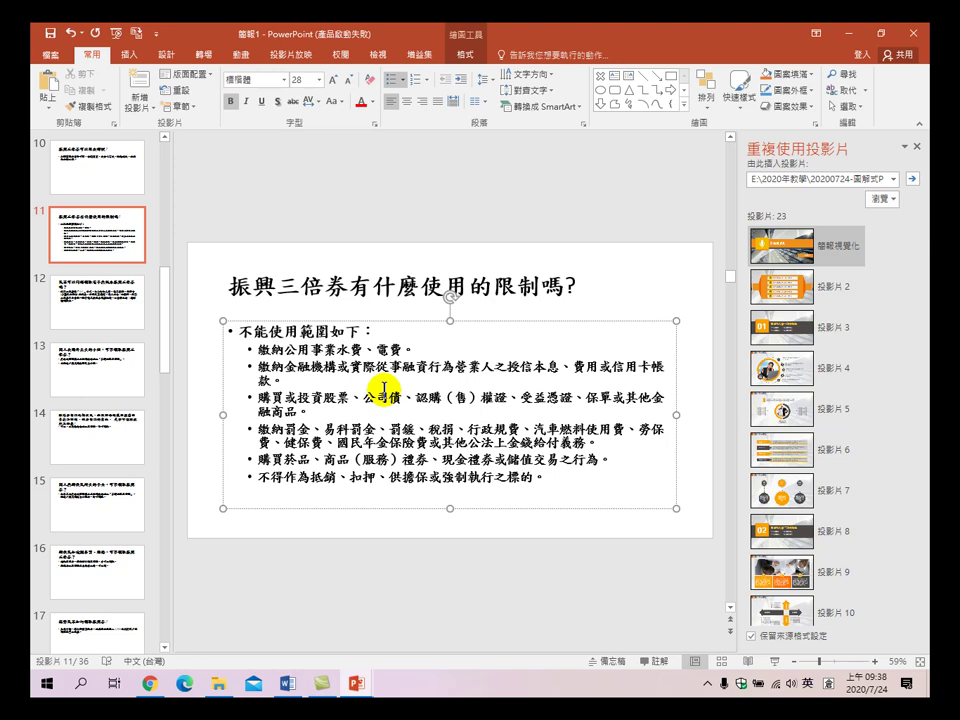
pyautogui.click(118, 252)
pyautogui.scroll(1, 90, 260)
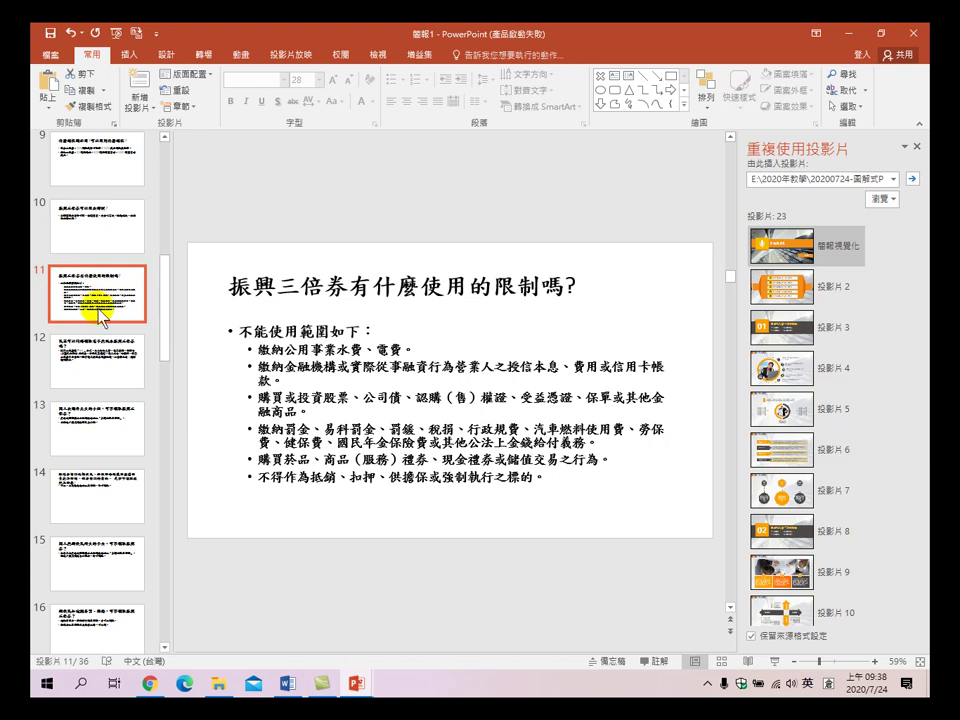
pyautogui.click(105, 230)
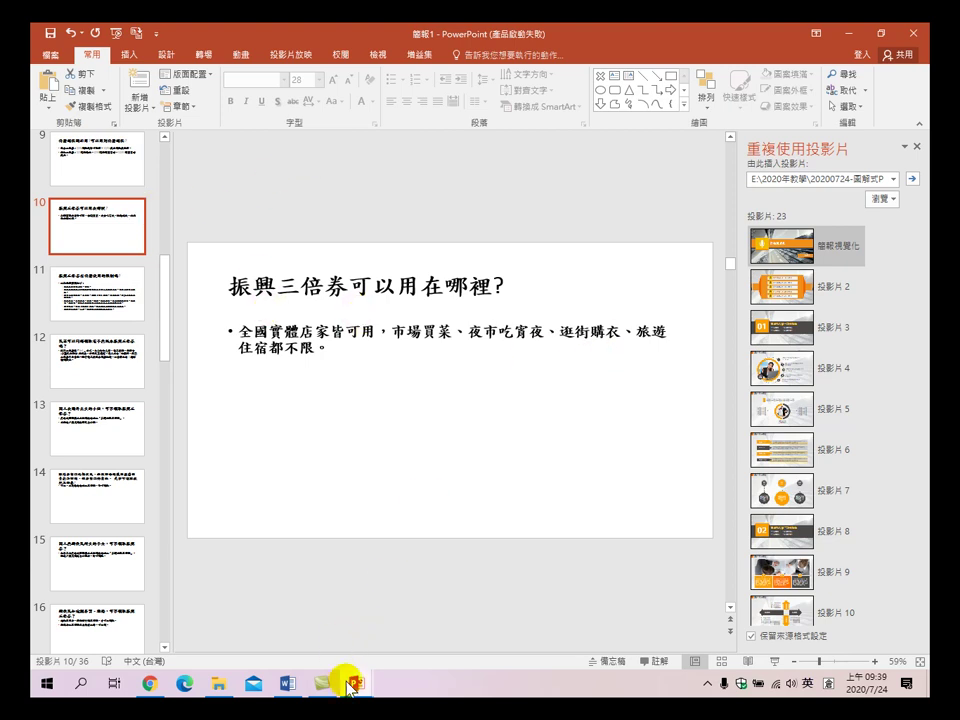
# - Switch to the business template presentation and view its slide 4
pyautogui.moveTo(350, 685)
pyautogui.click(317, 633)
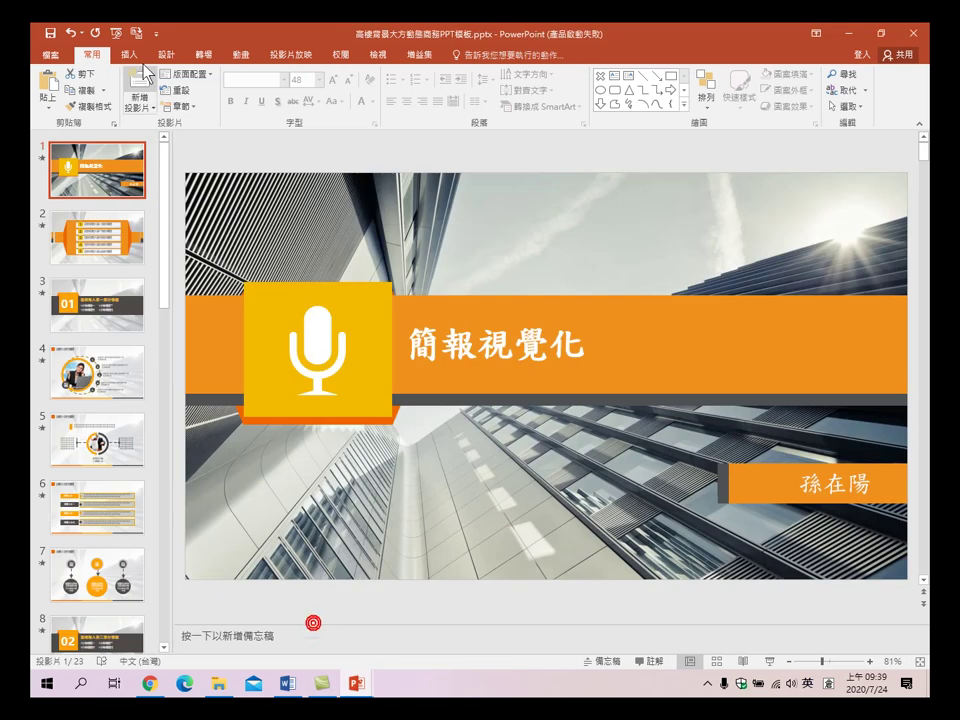
pyautogui.scroll(-3, 85, 278)
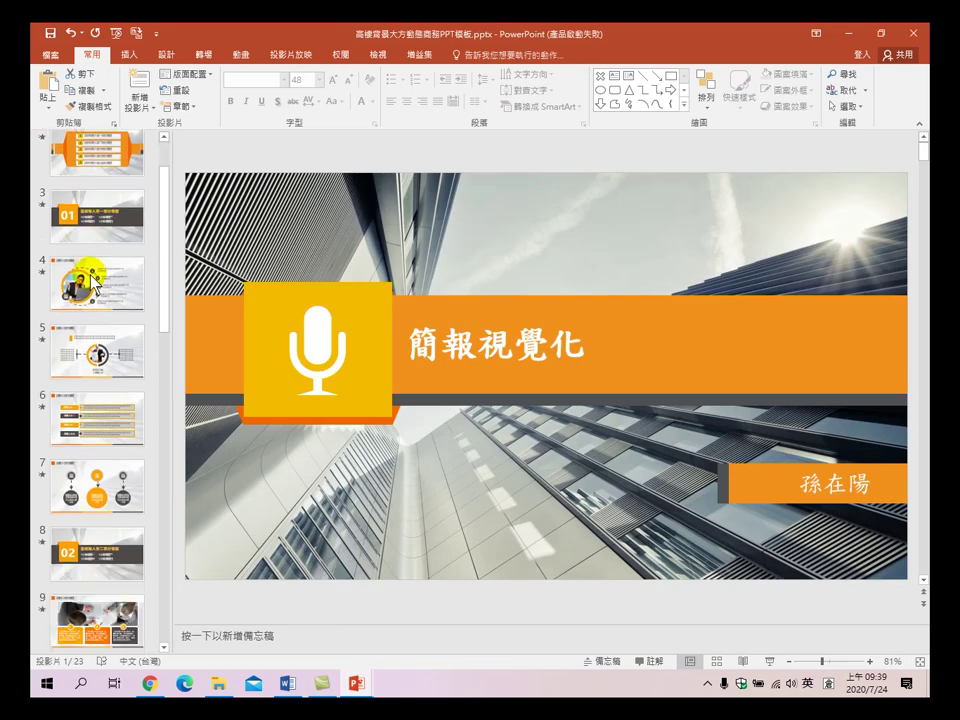
pyautogui.scroll(-1, 103, 193)
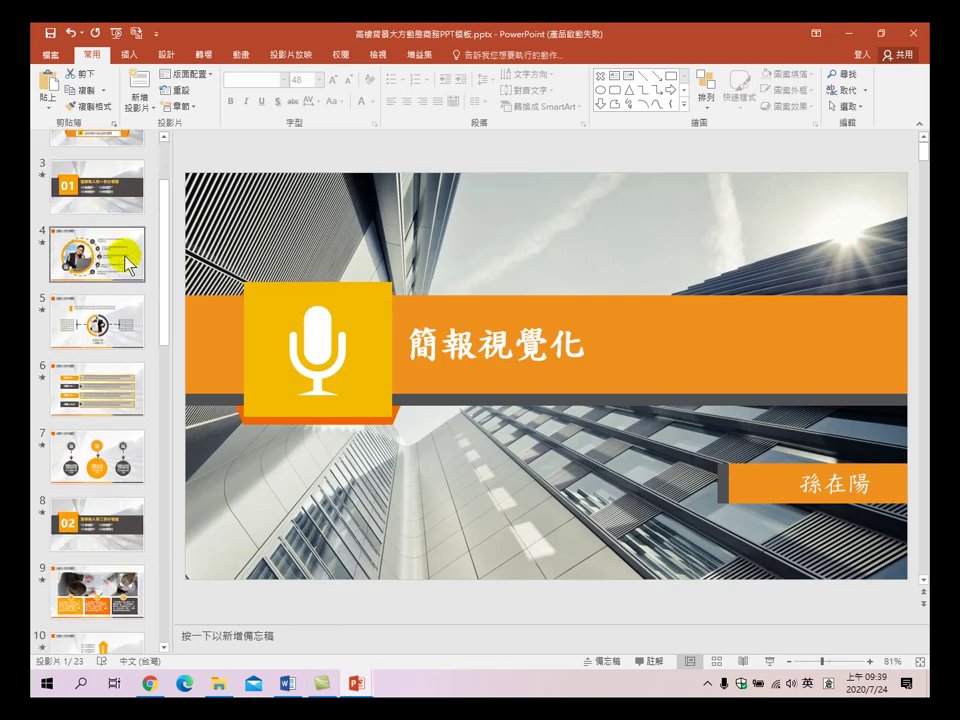
pyautogui.click(121, 250)
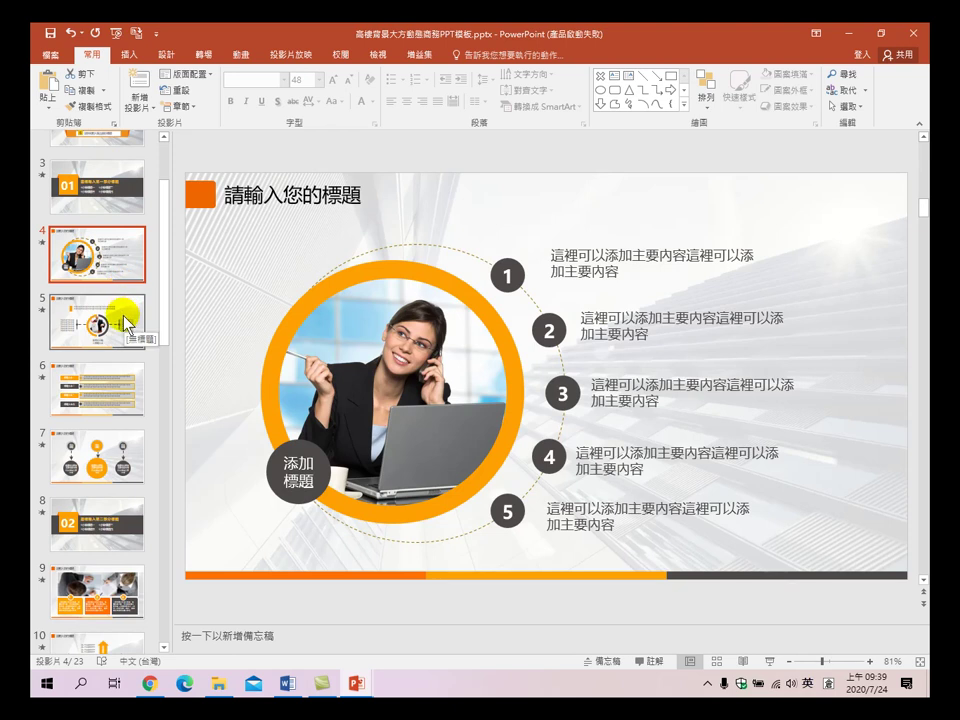
# - Browse template slides 5–9, return to the circular-photo slide 4, then switch to 簡報1
pyautogui.scroll(4, 86, 261)
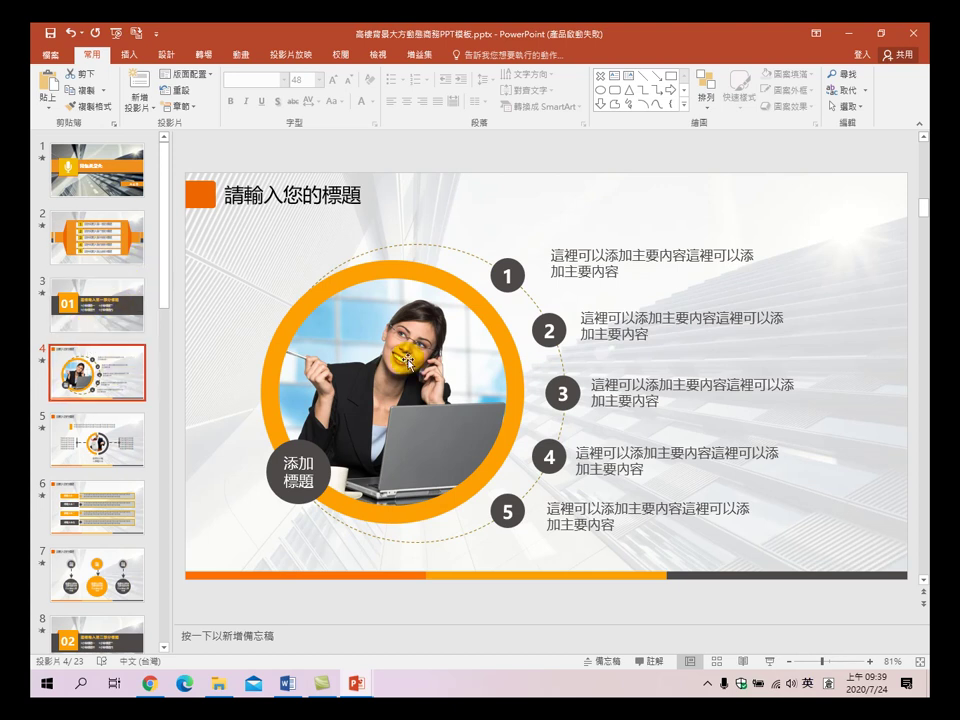
pyautogui.click(89, 445)
pyautogui.click(84, 510)
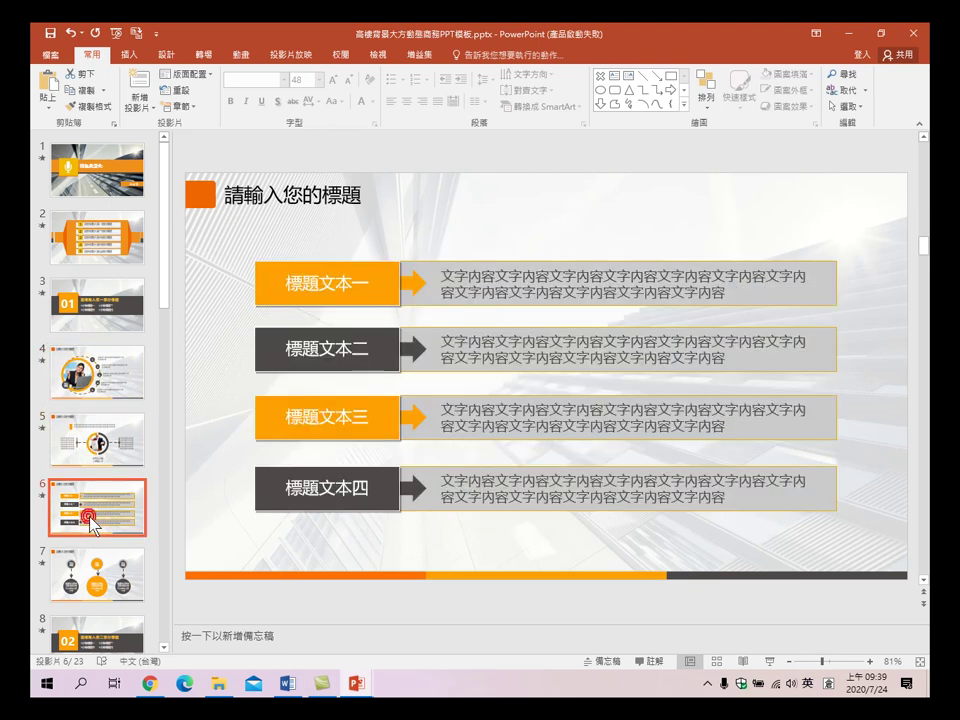
pyautogui.scroll(-2, 85, 530)
pyautogui.click(98, 500)
pyautogui.click(93, 562)
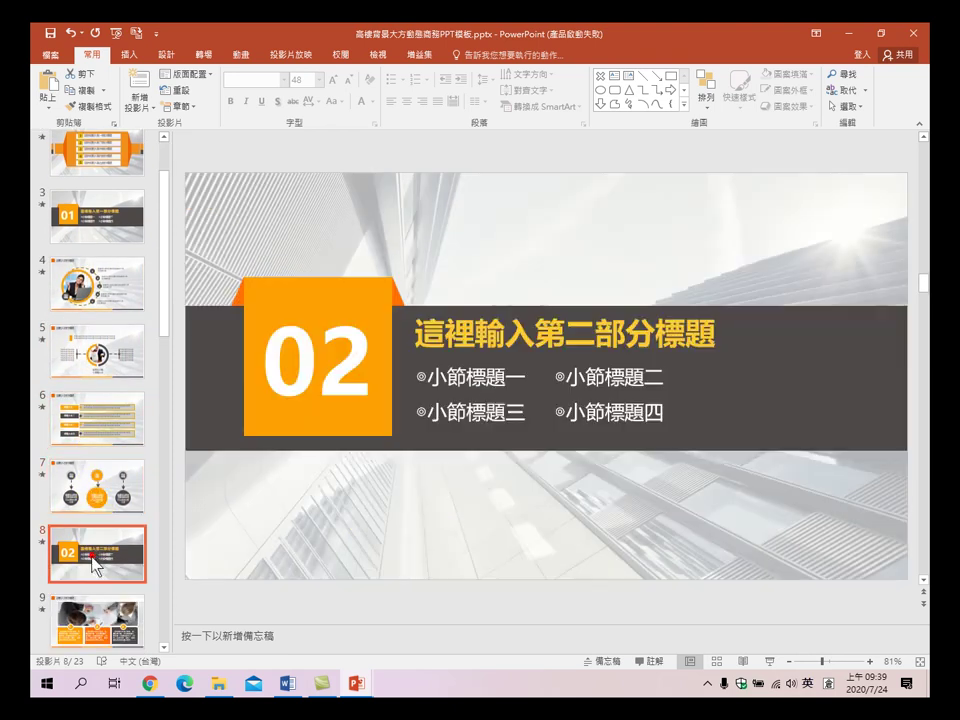
pyautogui.click(83, 624)
pyautogui.scroll(3, 96, 420)
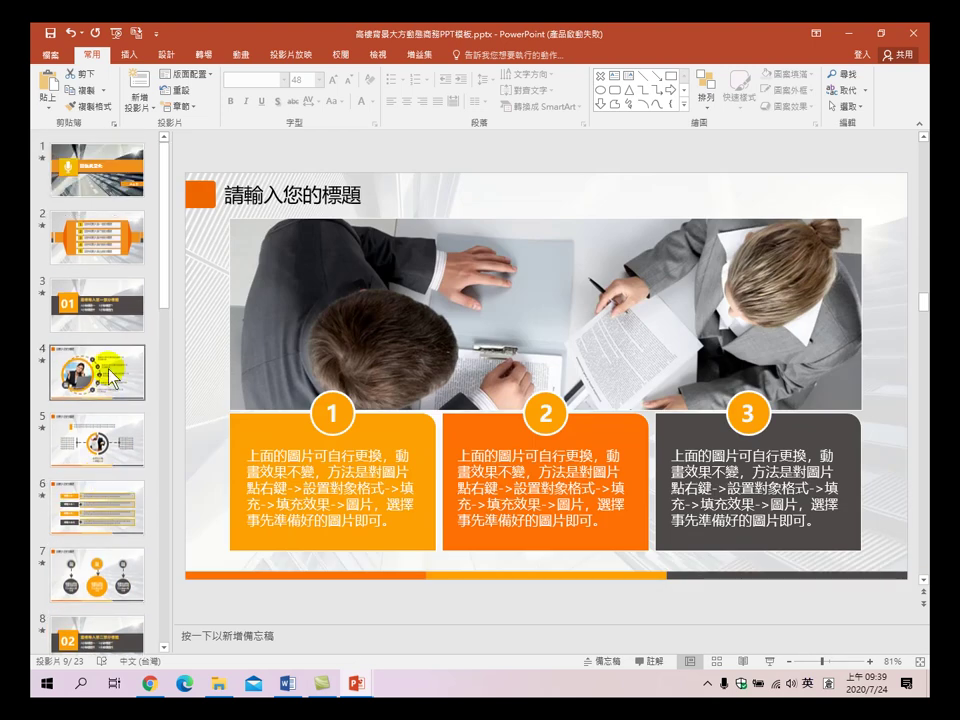
pyautogui.click(119, 365)
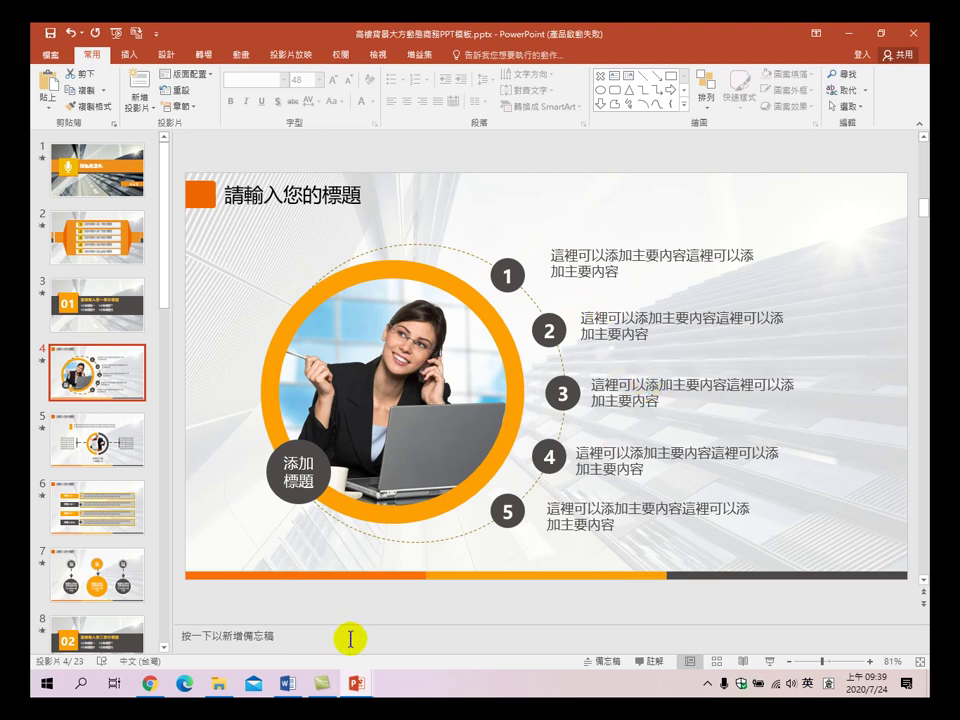
pyautogui.moveTo(357, 687)
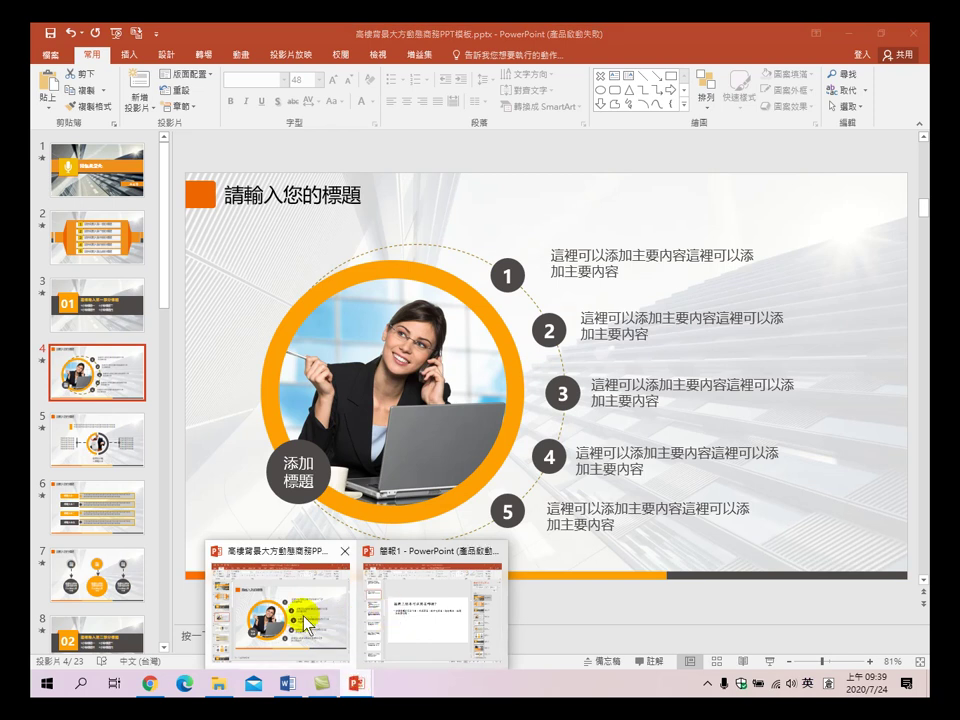
pyautogui.click(400, 640)
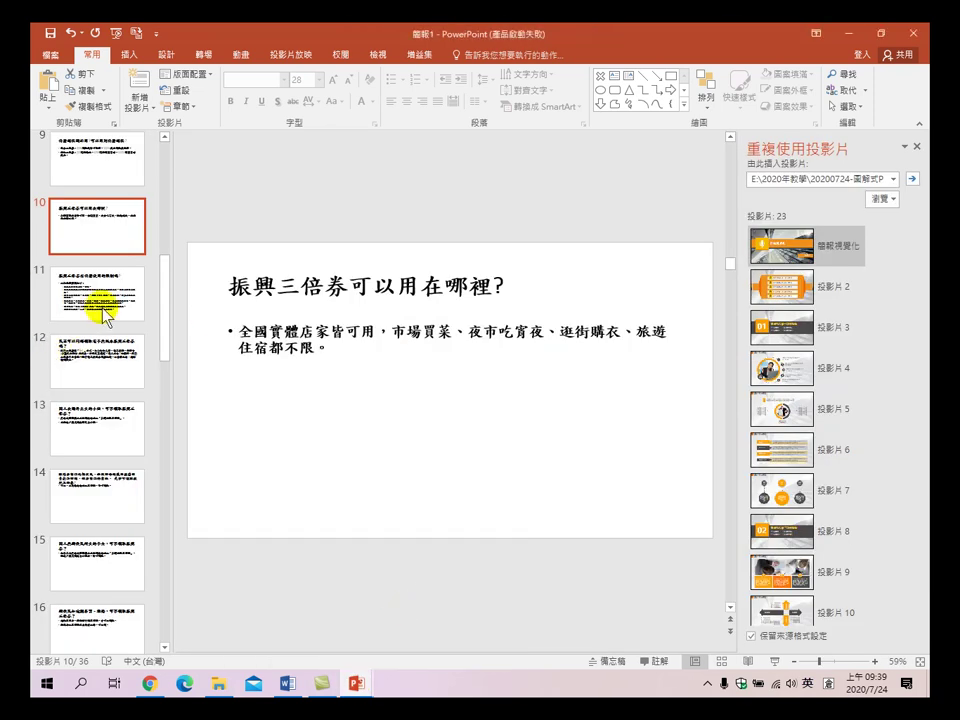
# - Insert template 投影片 4 from Reuse Slides as slide 11, then return to slide 10
pyautogui.scroll(1, 100, 300)
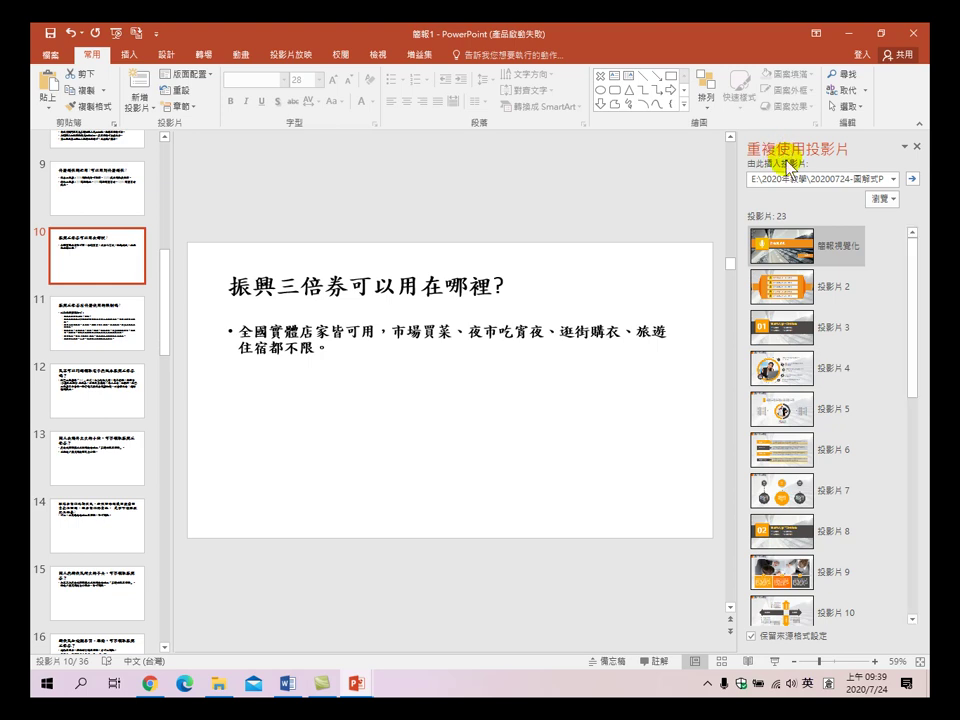
pyautogui.click(832, 368)
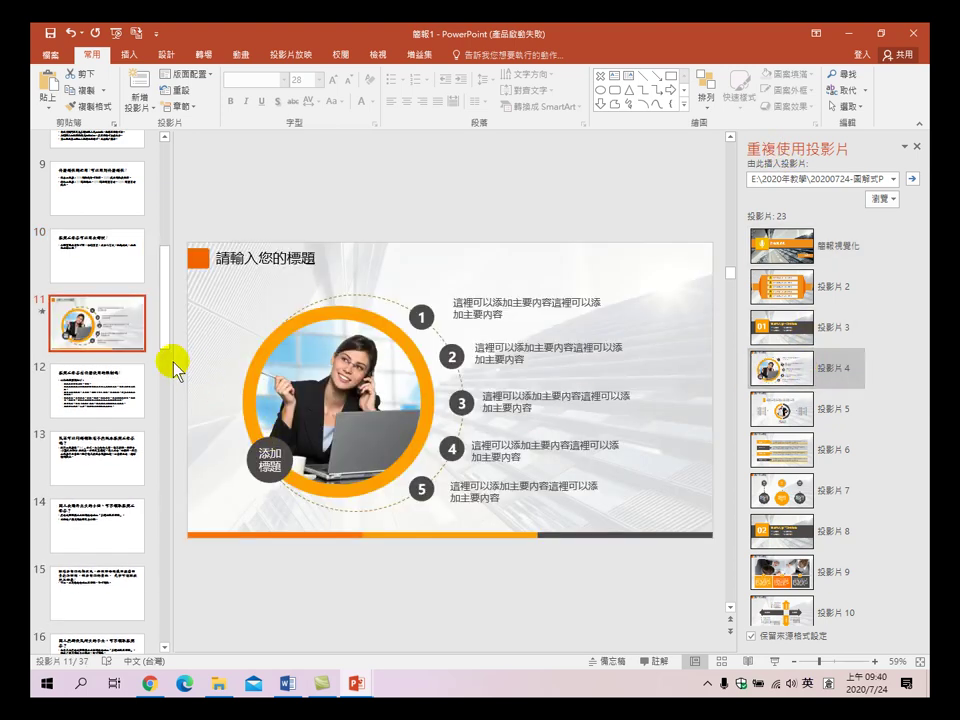
pyautogui.click(66, 262)
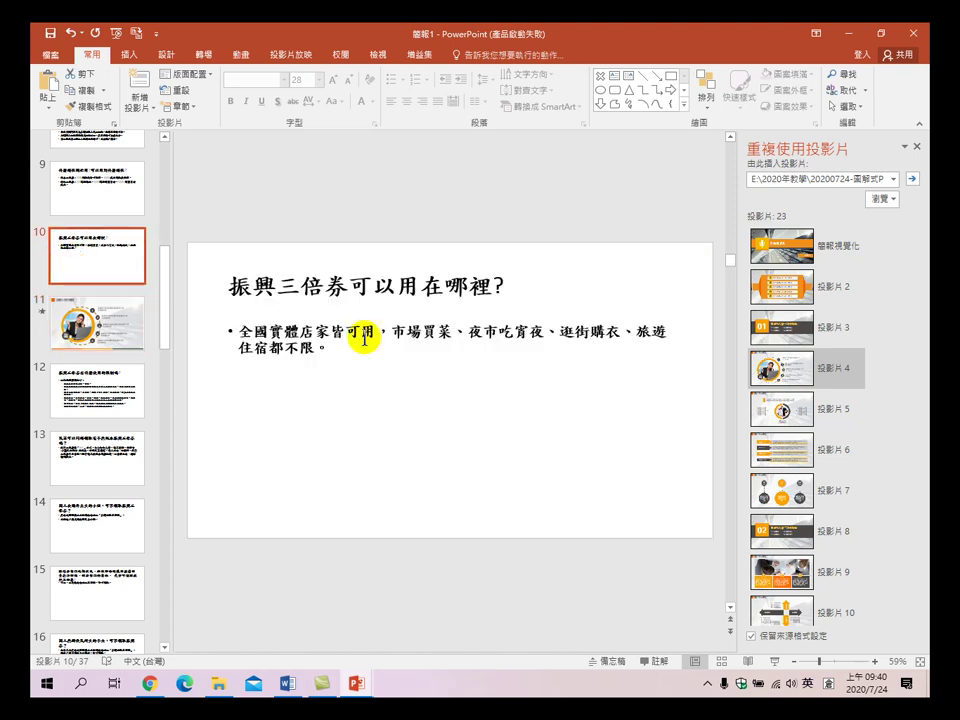
# - Copy 實體店家 from slide 10's bullet and paste it over item 1 on slide 11
pyautogui.moveTo(270, 326); pyautogui.dragTo(318, 336)
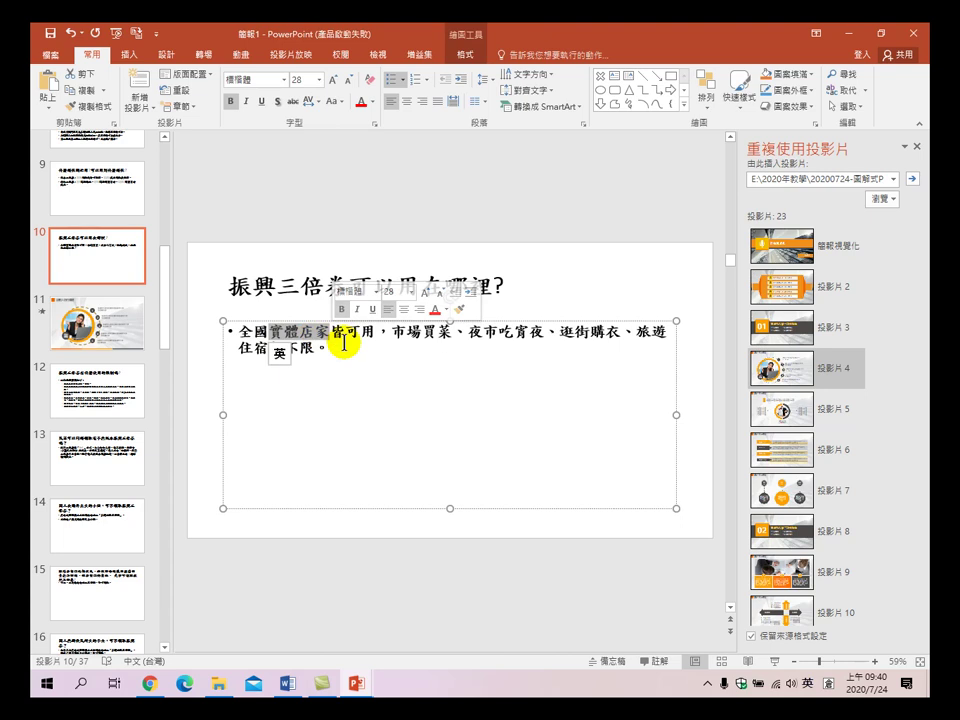
pyautogui.click(93, 340)
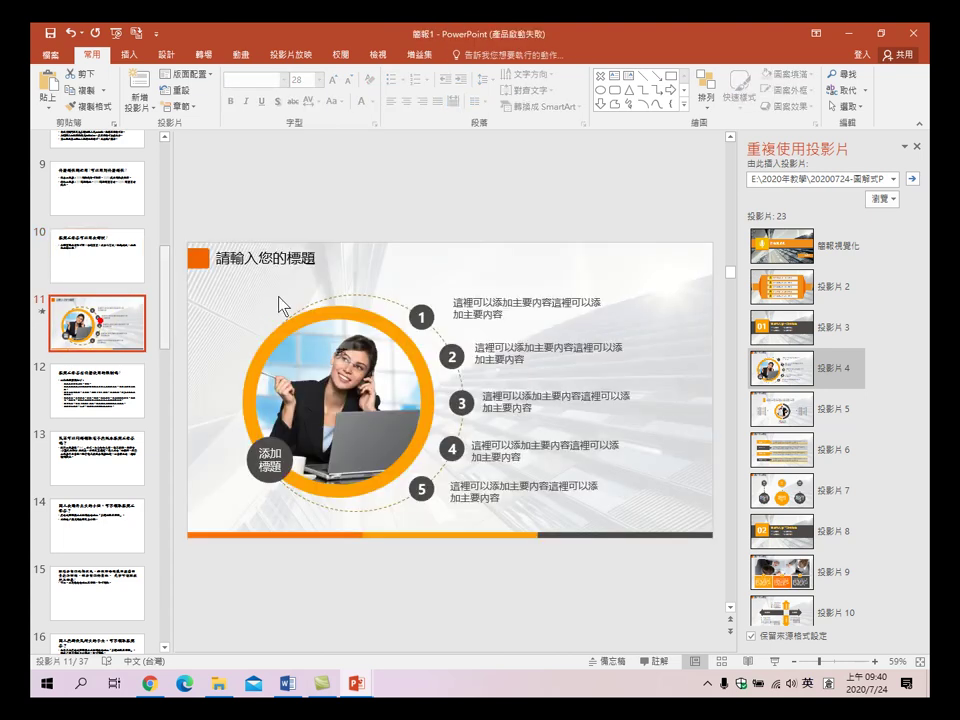
pyautogui.moveTo(457, 302); pyautogui.dragTo(497, 320)
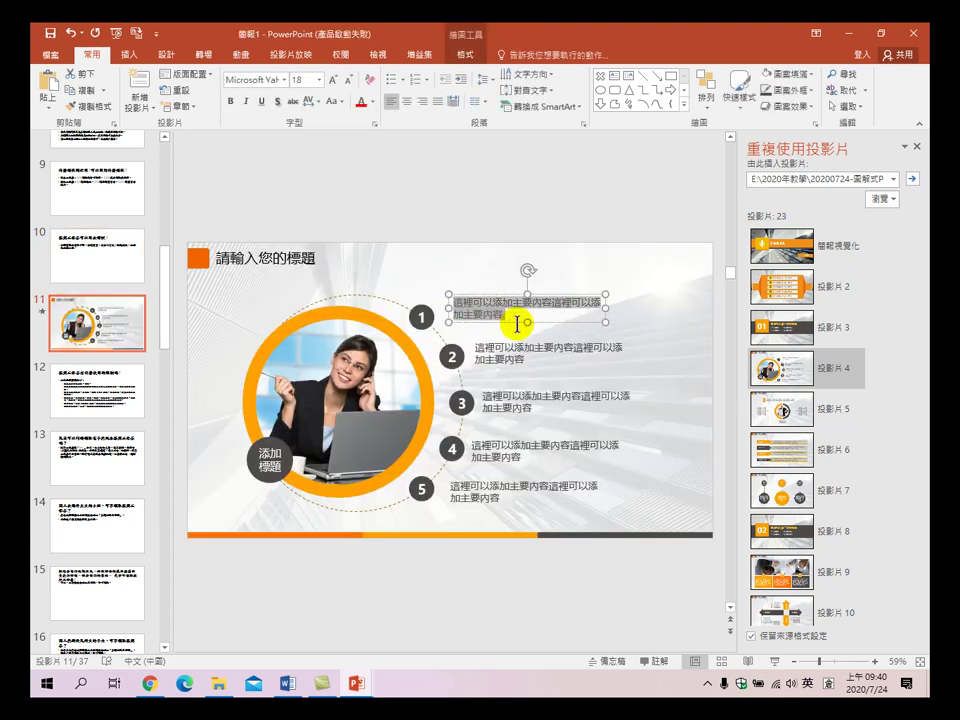
pyautogui.write('實體店家')
# - Re-paste 實體店家 into item 1 as plain text and delete the duplicated word
pyautogui.click(94, 266)
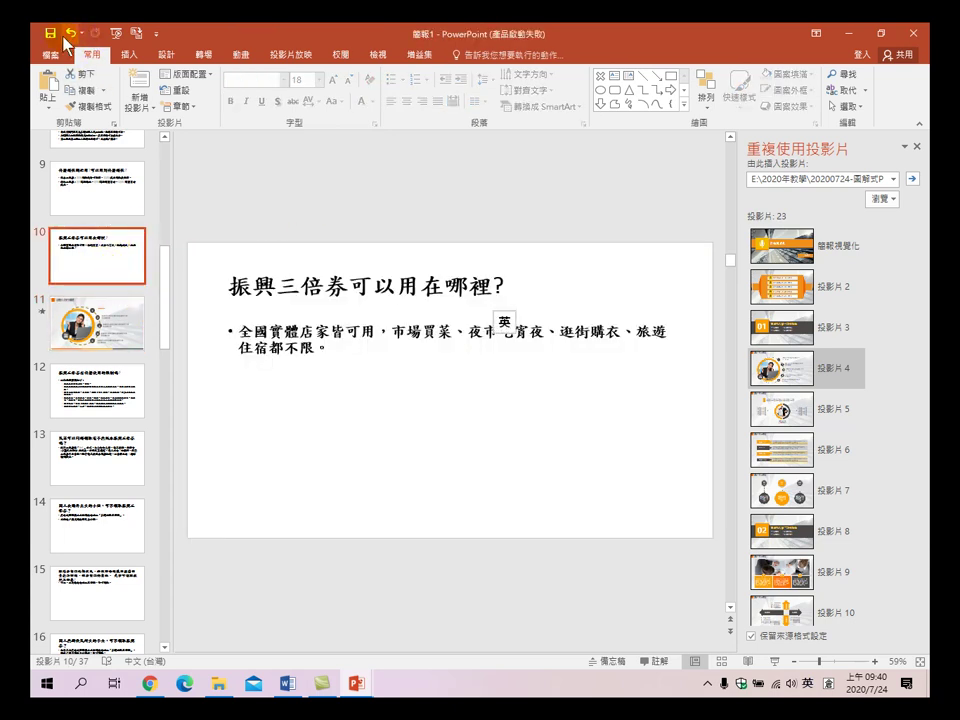
pyautogui.click(105, 320)
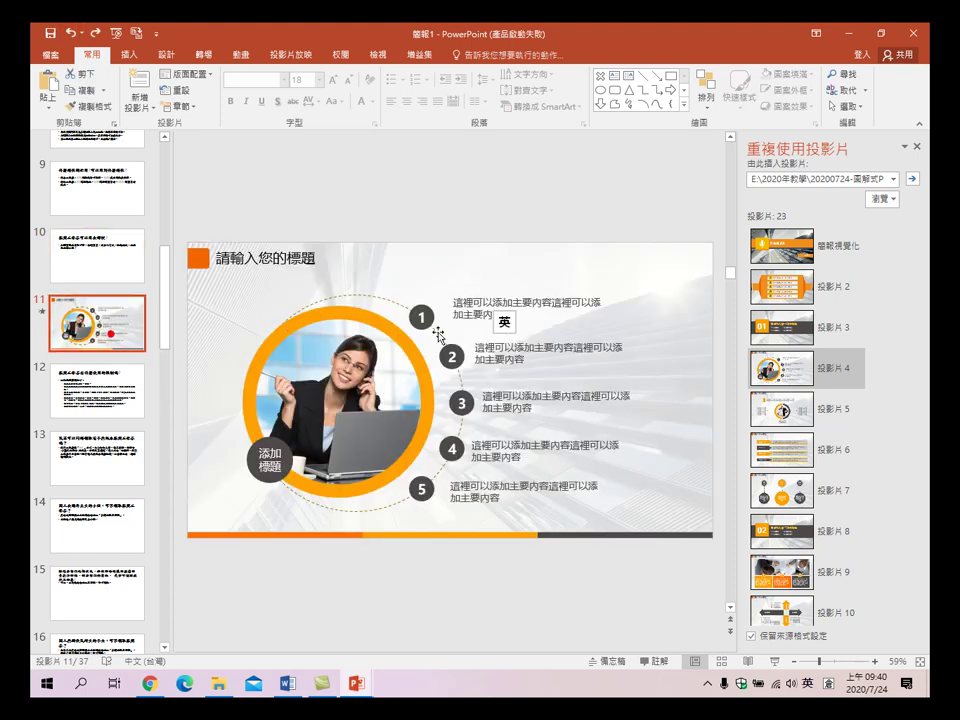
pyautogui.moveTo(454, 300); pyautogui.dragTo(512, 314)
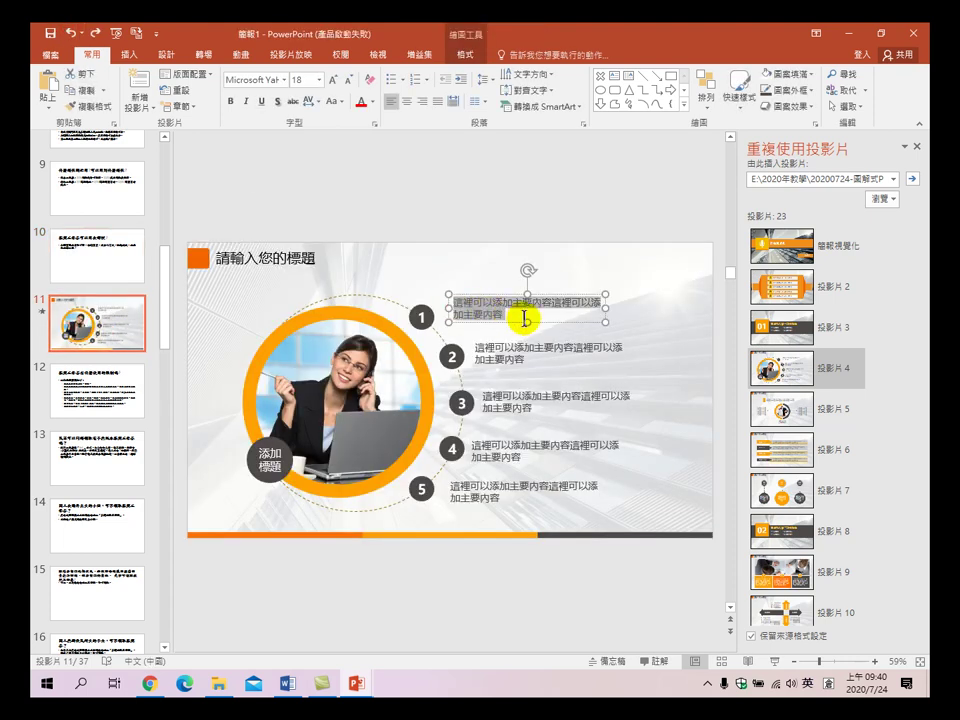
pyautogui.click(47, 100)
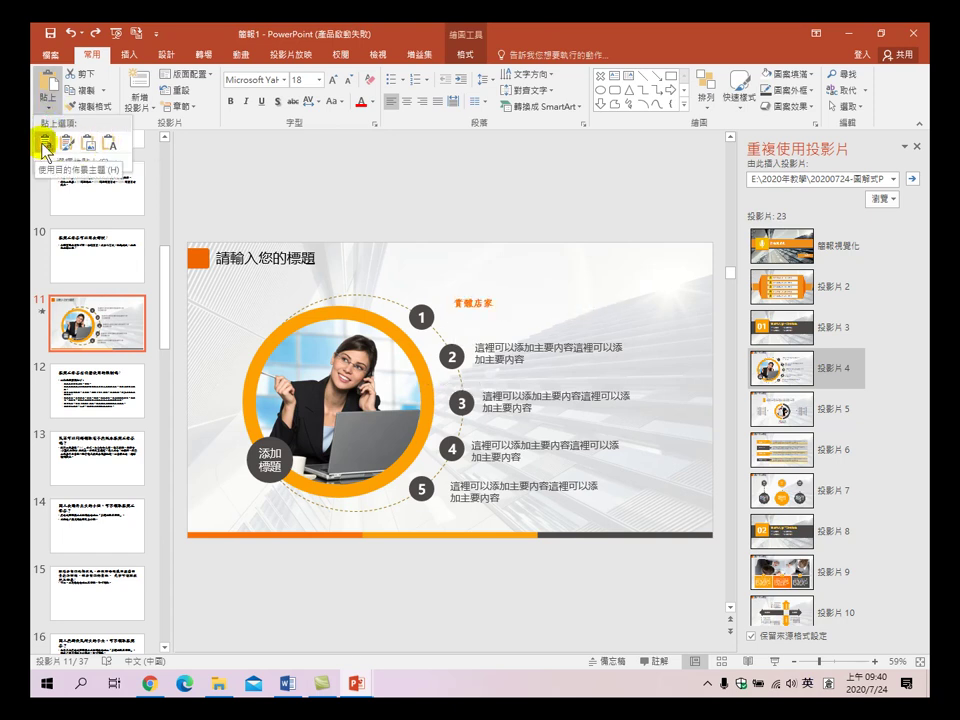
pyautogui.click(45, 148)
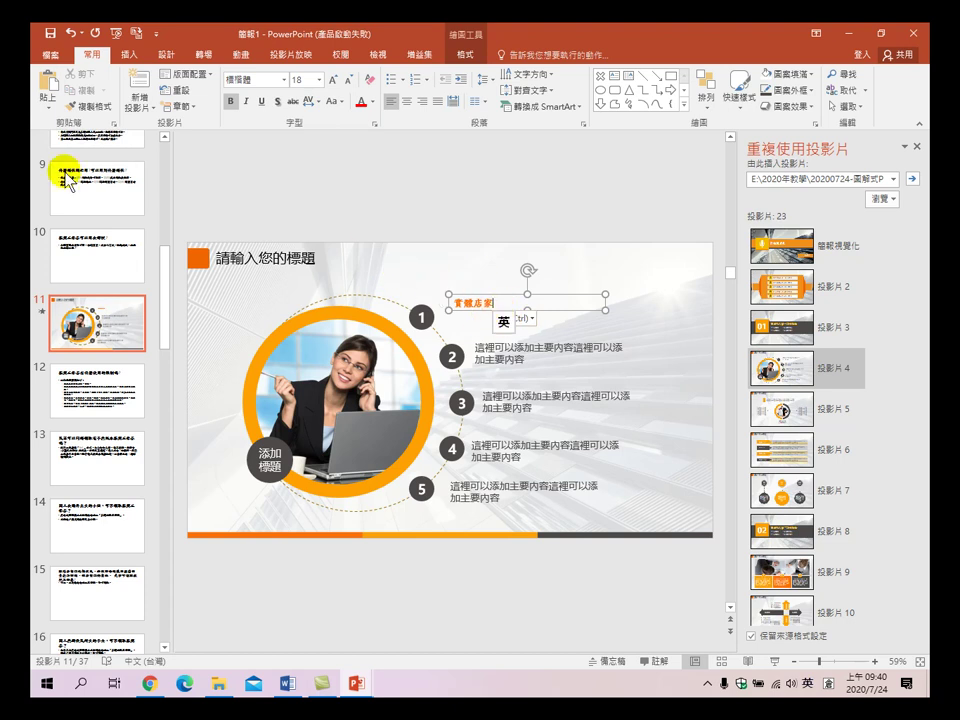
pyautogui.click(47, 100)
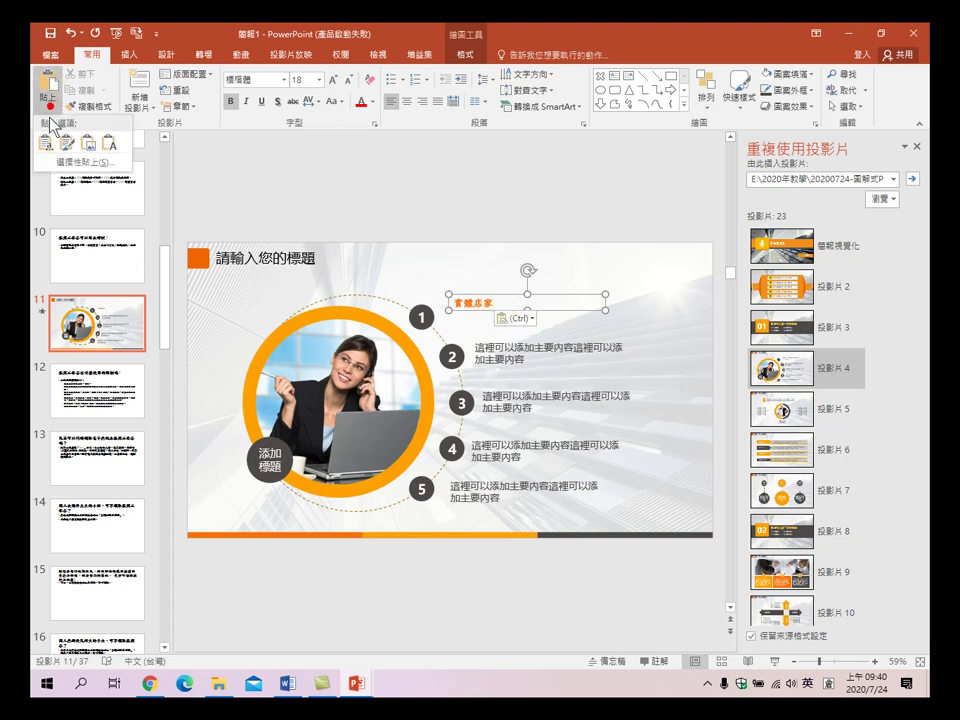
pyautogui.click(112, 150)
pyautogui.click(482, 300)
pyautogui.click(496, 299)
pyautogui.moveTo(496, 299); pyautogui.dragTo(574, 304)
pyautogui.press('Delete')
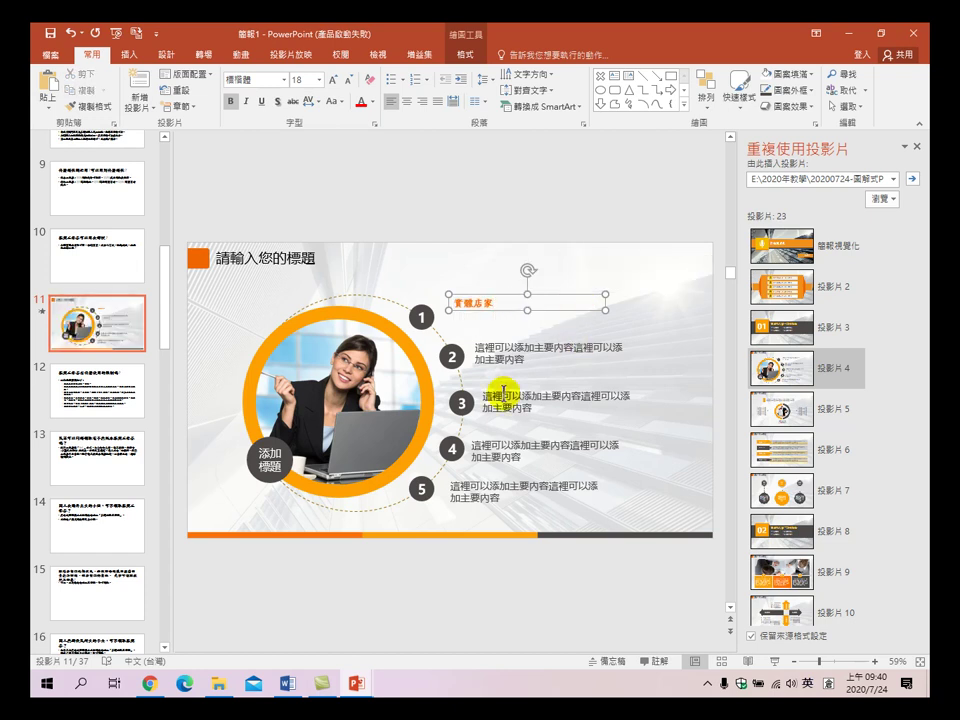
# - Copy 市場買菜 from slide 10 into item 2 on slide 11
pyautogui.click(123, 279)
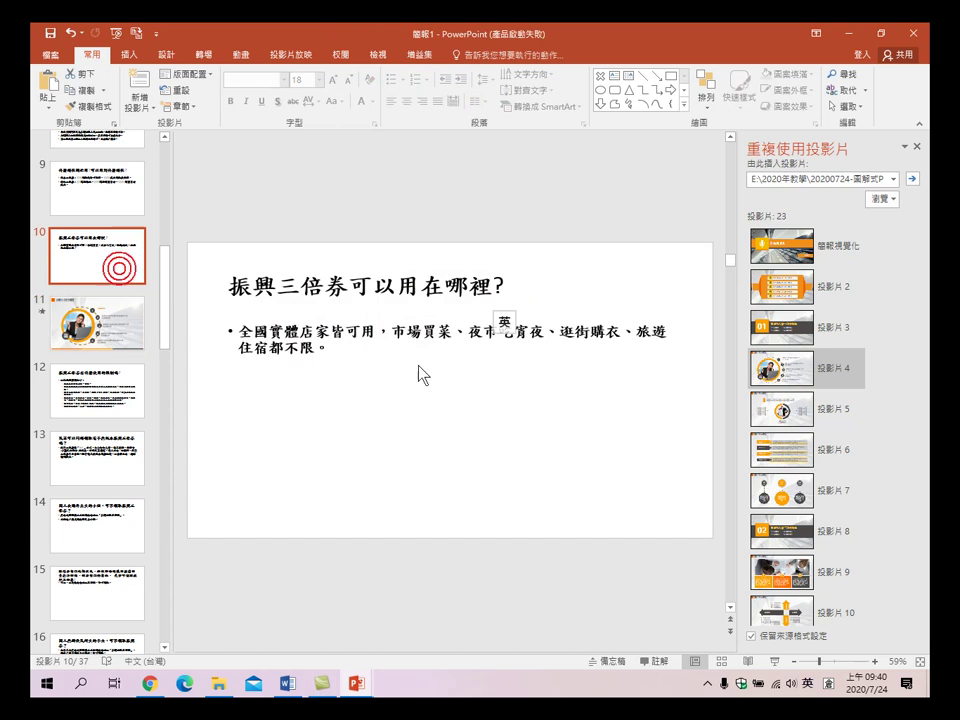
pyautogui.moveTo(389, 333); pyautogui.dragTo(452, 337)
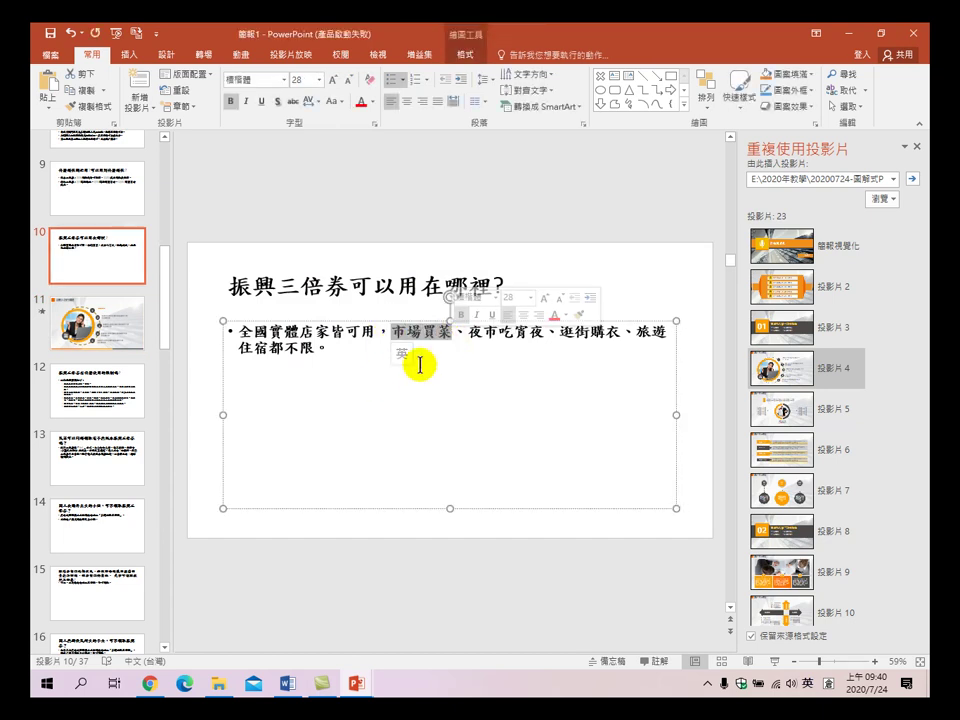
pyautogui.click(80, 100)
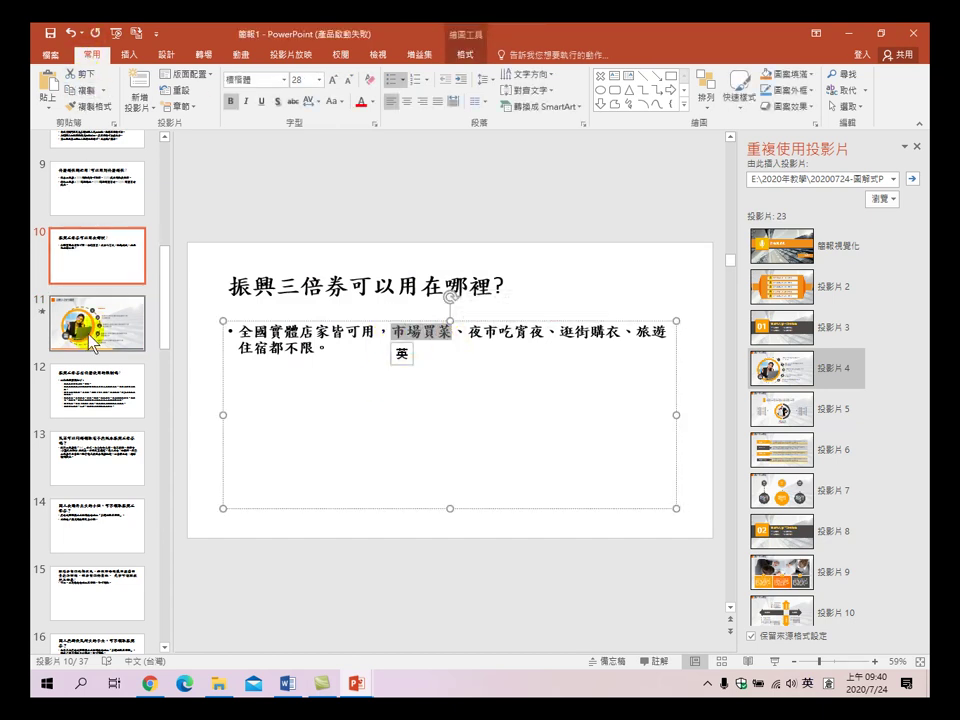
pyautogui.press('pagedown')
pyautogui.click(487, 352)
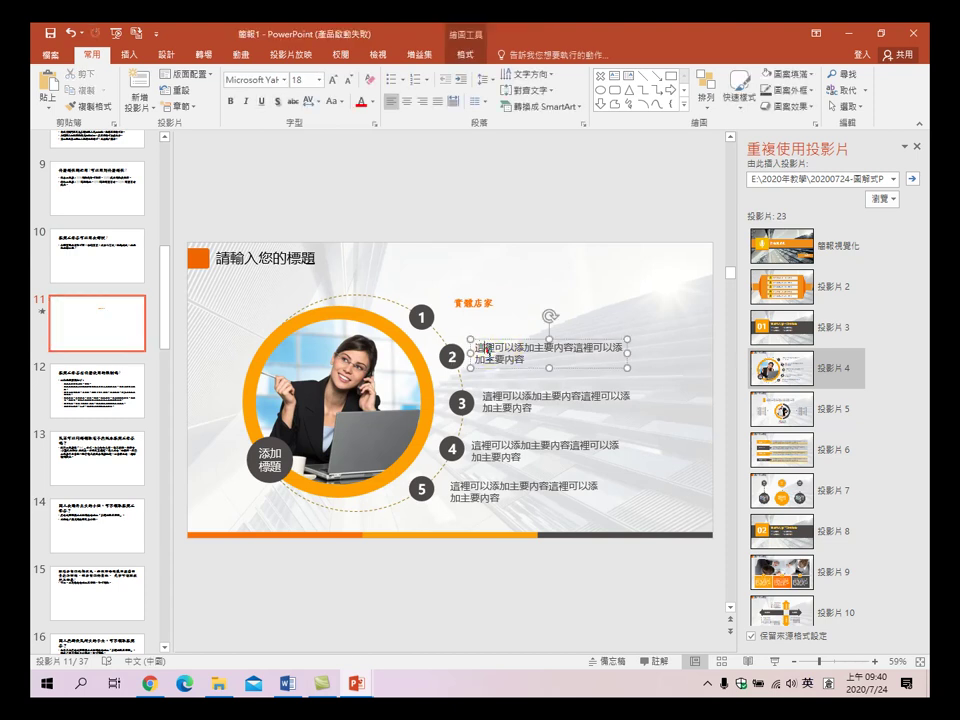
pyautogui.moveTo(475, 348); pyautogui.dragTo(543, 368)
pyautogui.hotkey('ctrl', 'v')
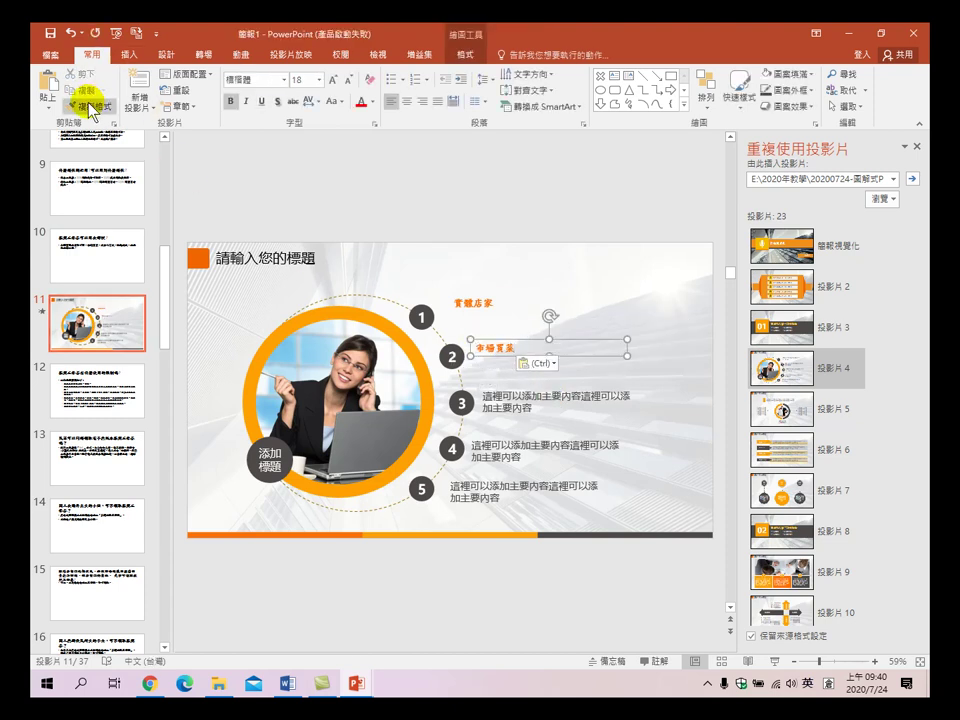
# - Copy 夜市吃宵夜 from slide 10 into item 3 on slide 11
pyautogui.click(84, 252)
pyautogui.moveTo(467, 331); pyautogui.dragTo(536, 325)
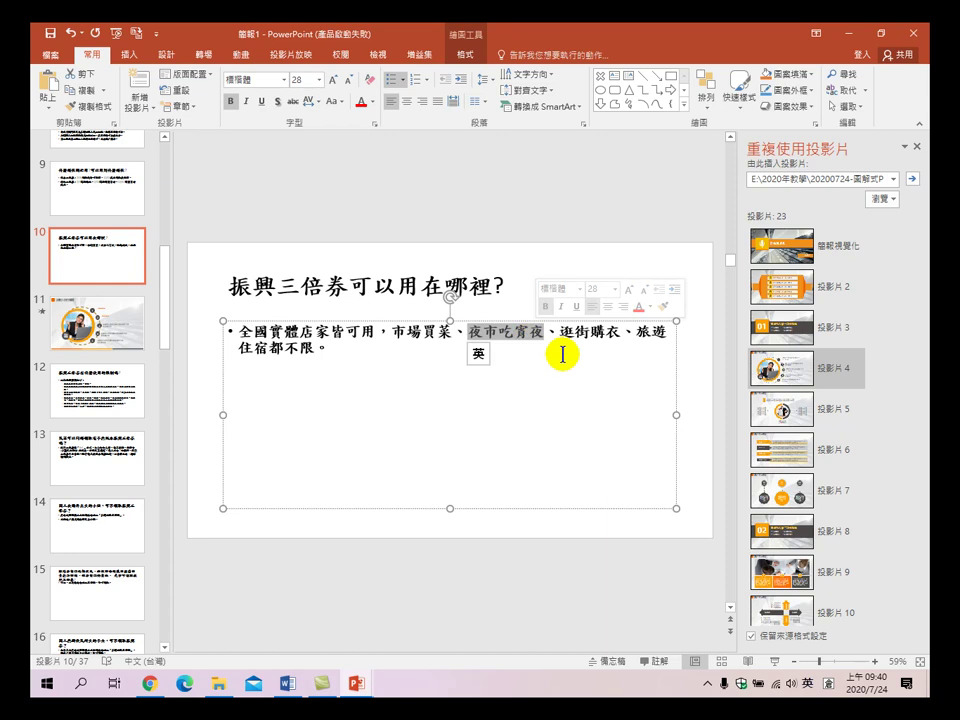
pyautogui.click(142, 325)
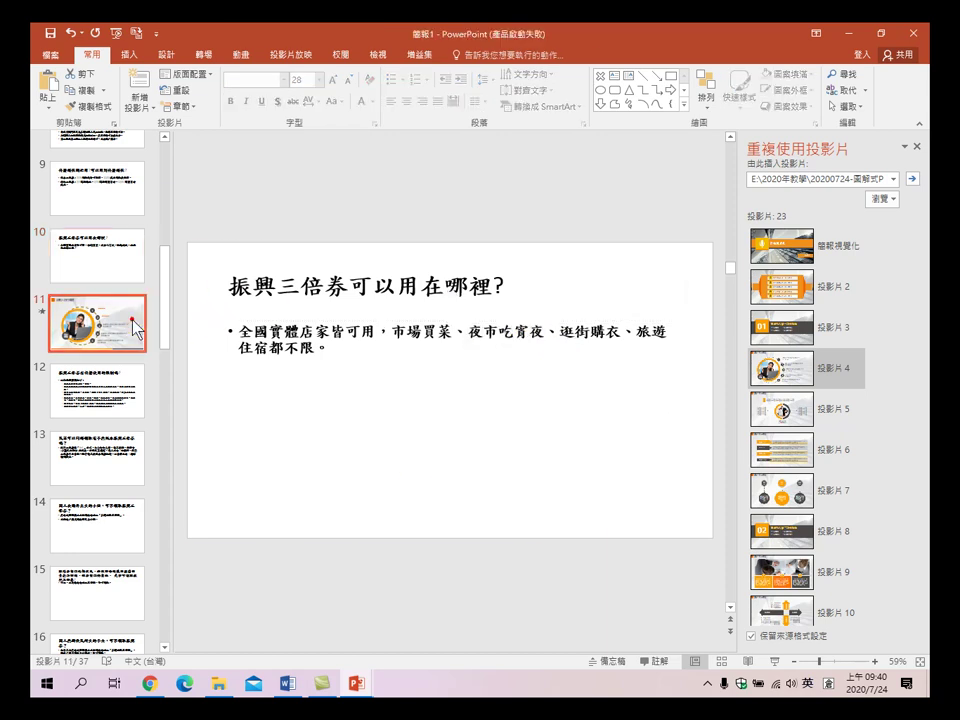
pyautogui.moveTo(485, 398); pyautogui.dragTo(540, 410)
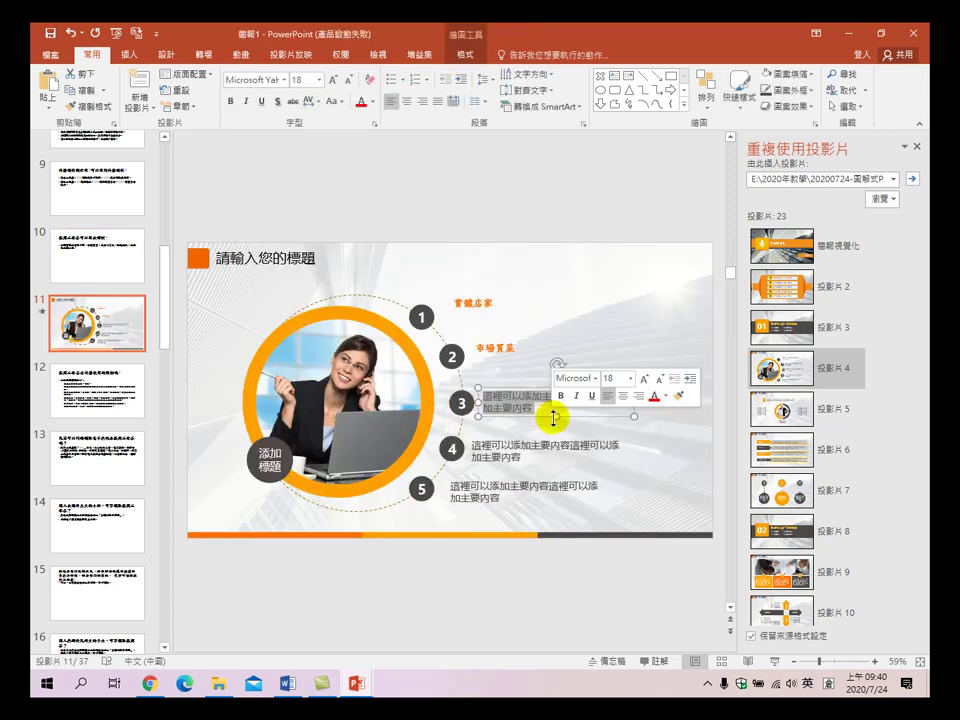
pyautogui.hotkey('ctrl', 'v')
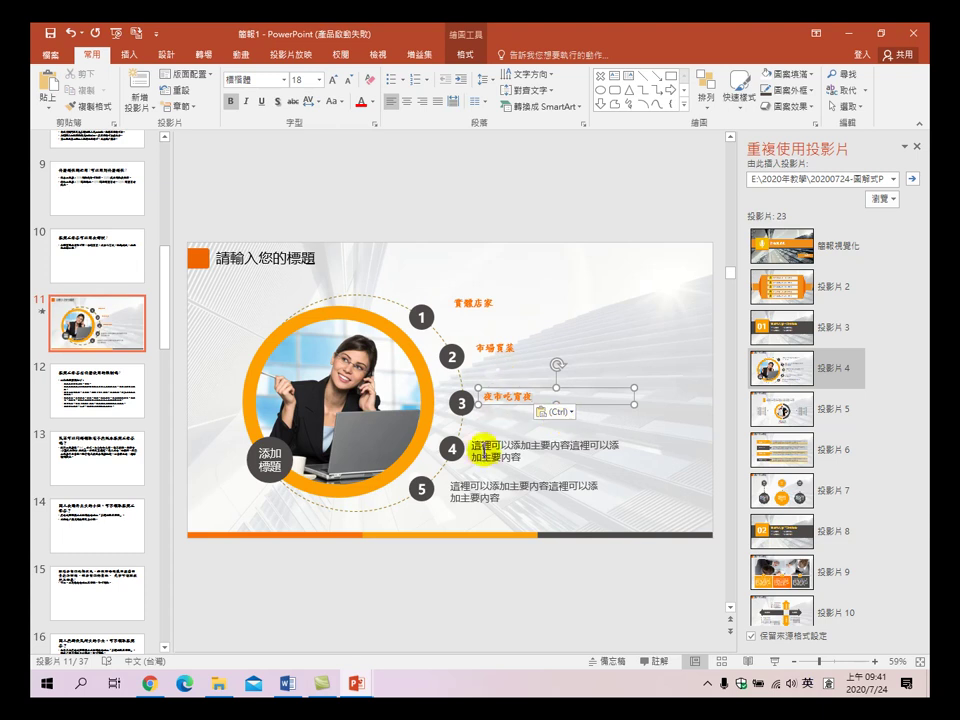
# - Copy 逛街購衣 from slide 10 into item 4 on slide 11
pyautogui.click(484, 449)
pyautogui.click(106, 283)
pyautogui.moveTo(560, 330); pyautogui.dragTo(612, 333)
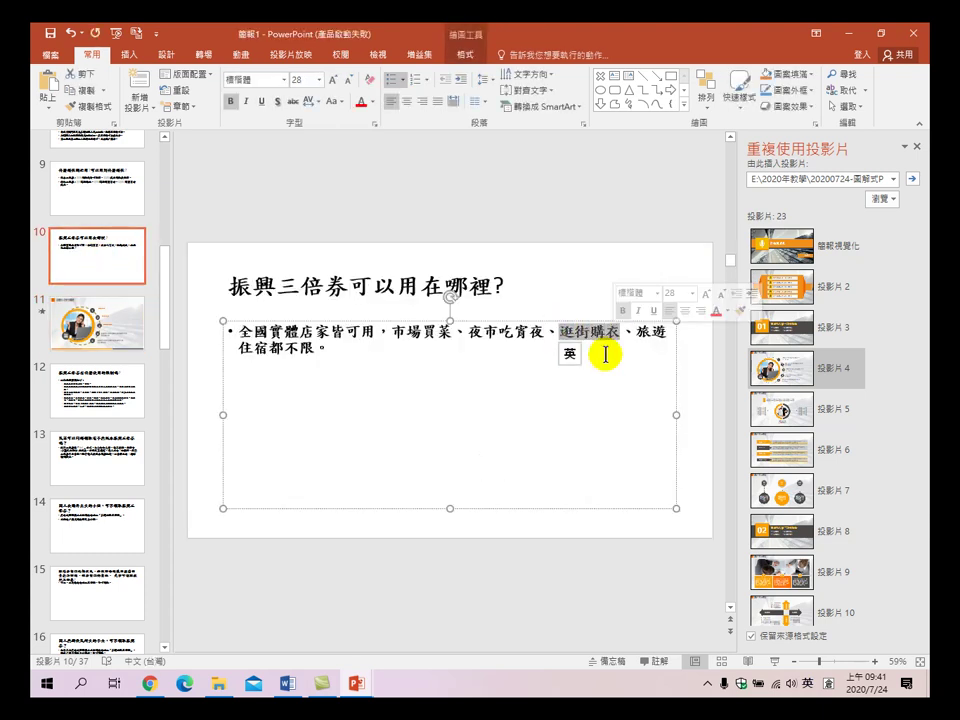
pyautogui.click(97, 322)
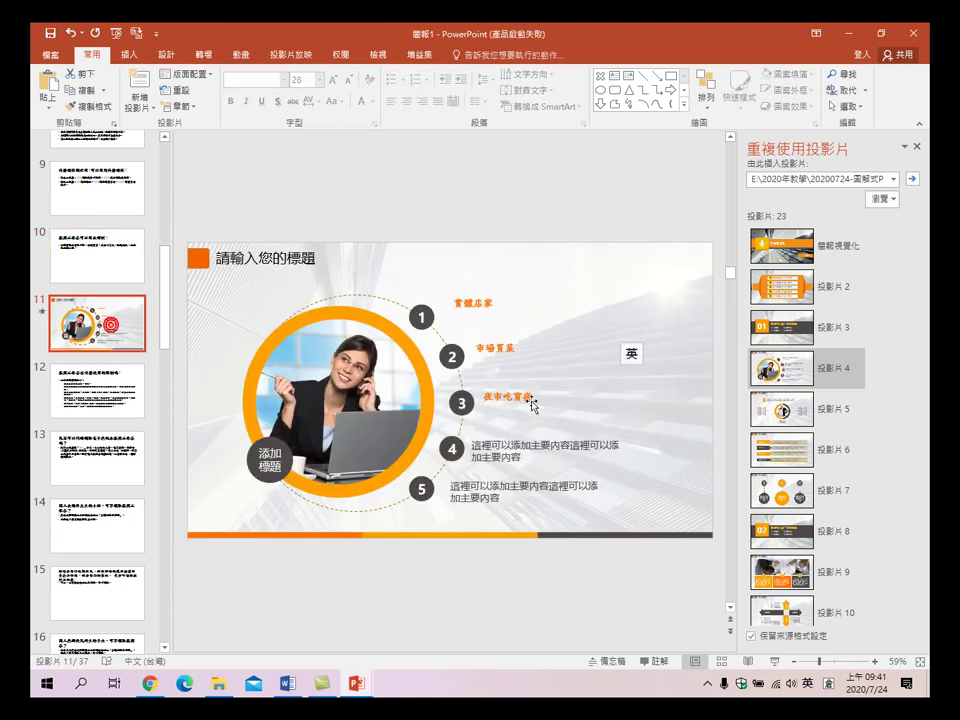
pyautogui.moveTo(475, 445); pyautogui.dragTo(542, 461)
pyautogui.hotkey('ctrl', 'v')
# - Copy 旅遊住宿都不限 from slide 10 into item 5 on slide 11
pyautogui.click(96, 270)
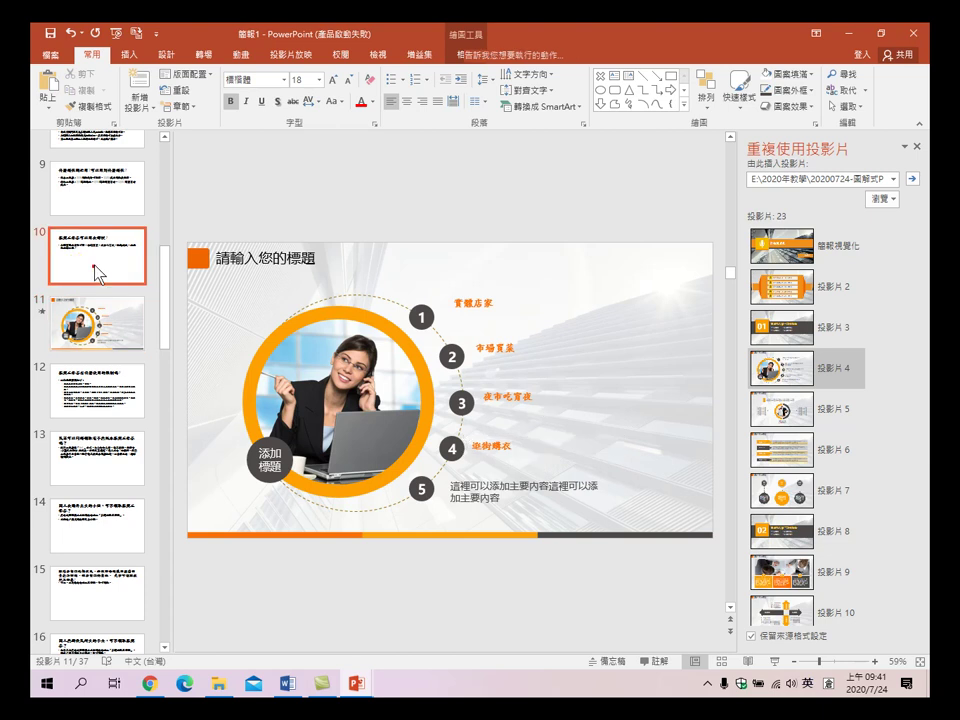
pyautogui.moveTo(633, 331)
pyautogui.mouseDown()
pyautogui.moveTo(476, 364)
pyautogui.moveTo(301, 352)
pyautogui.moveTo(313, 349)
pyautogui.mouseUp()
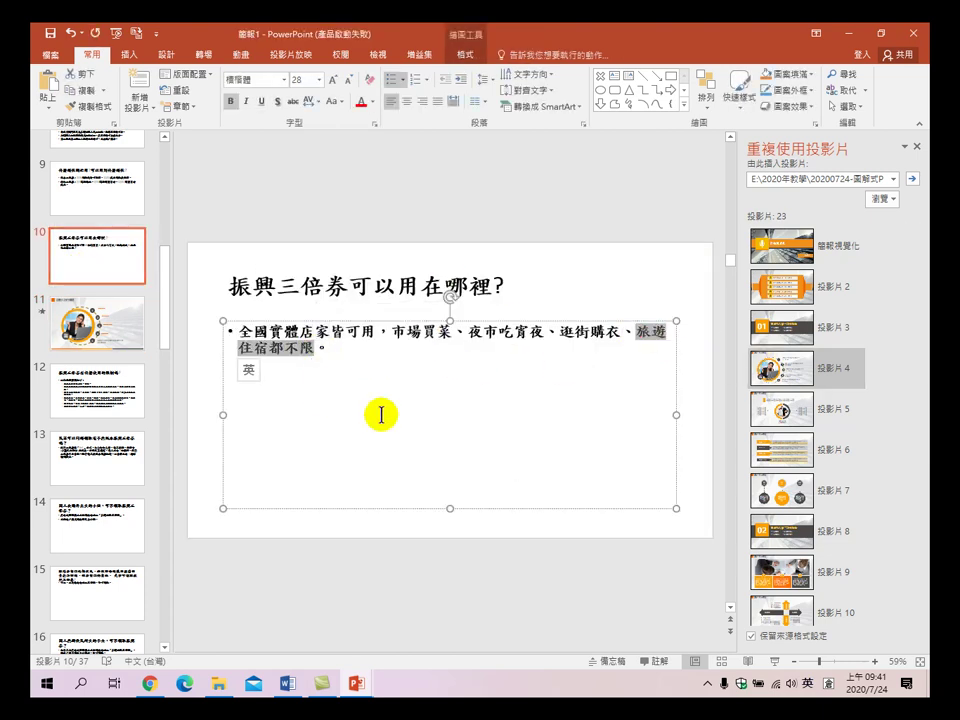
pyautogui.click(118, 324)
pyautogui.moveTo(452, 488)
pyautogui.mouseDown()
pyautogui.moveTo(503, 510)
pyautogui.moveTo(548, 512)
pyautogui.mouseUp()
pyautogui.hotkey('ctrl', 'v')
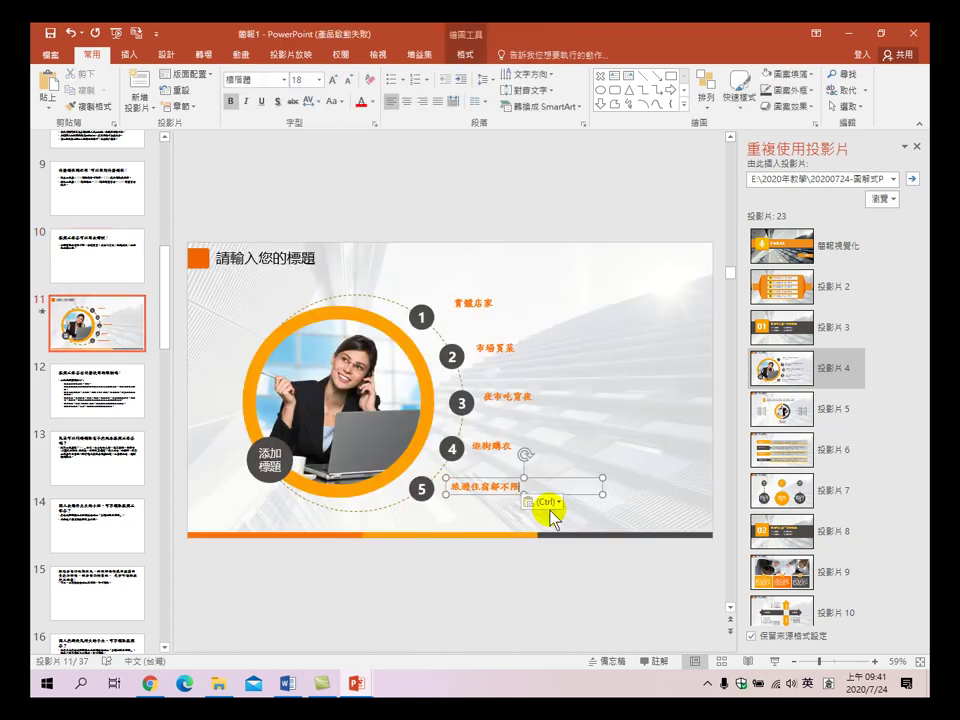
# - Review slides 9 through 11 to check the five filled items
pyautogui.click(92, 258)
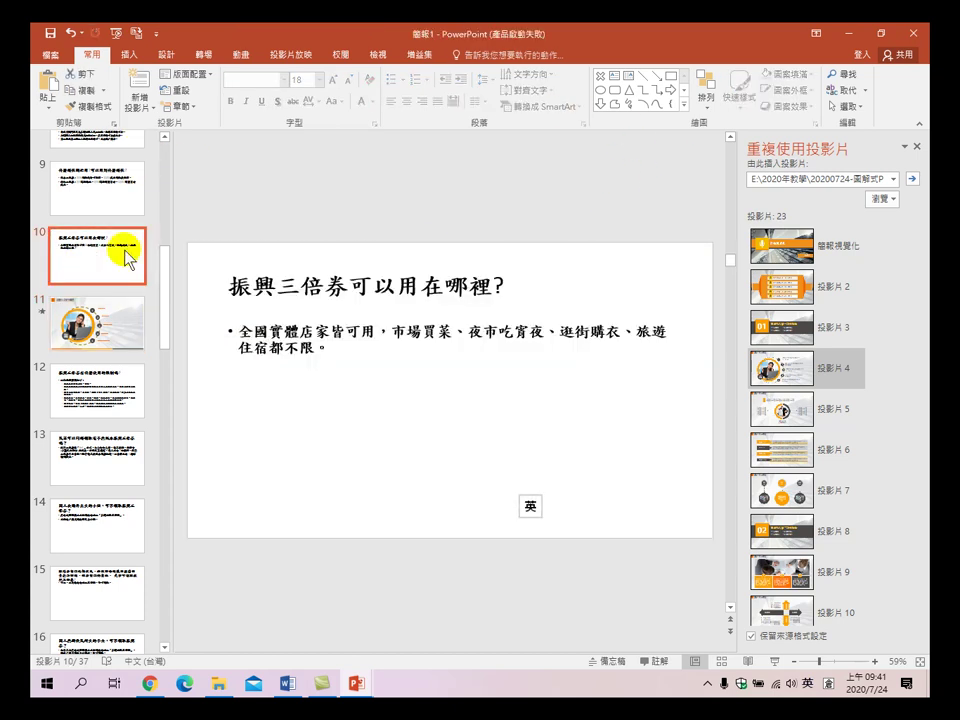
pyautogui.click(100, 188)
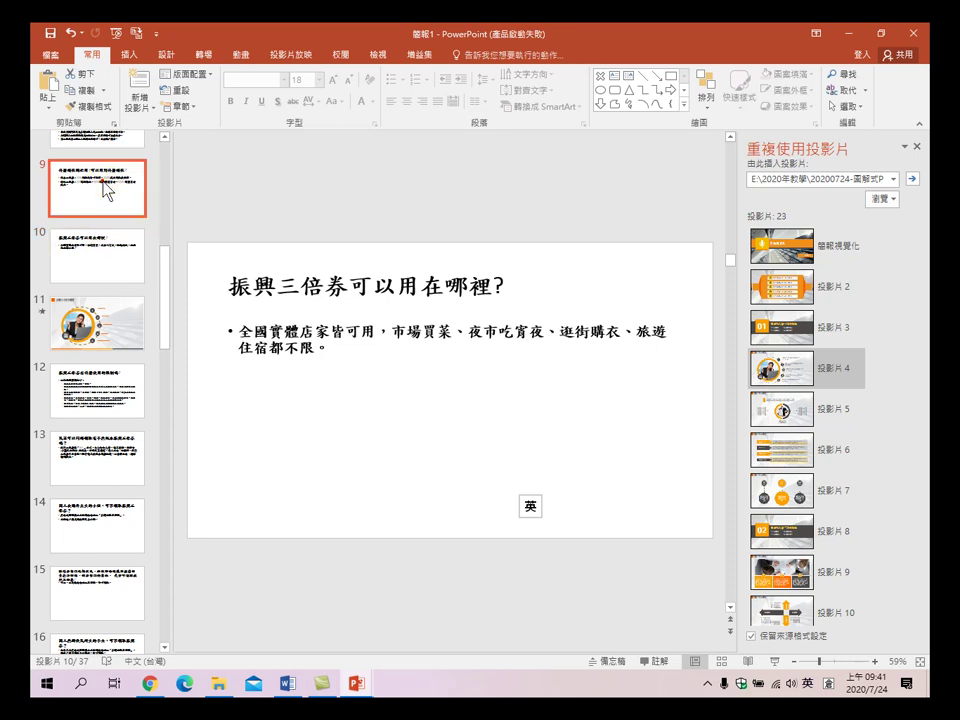
pyautogui.click(104, 258)
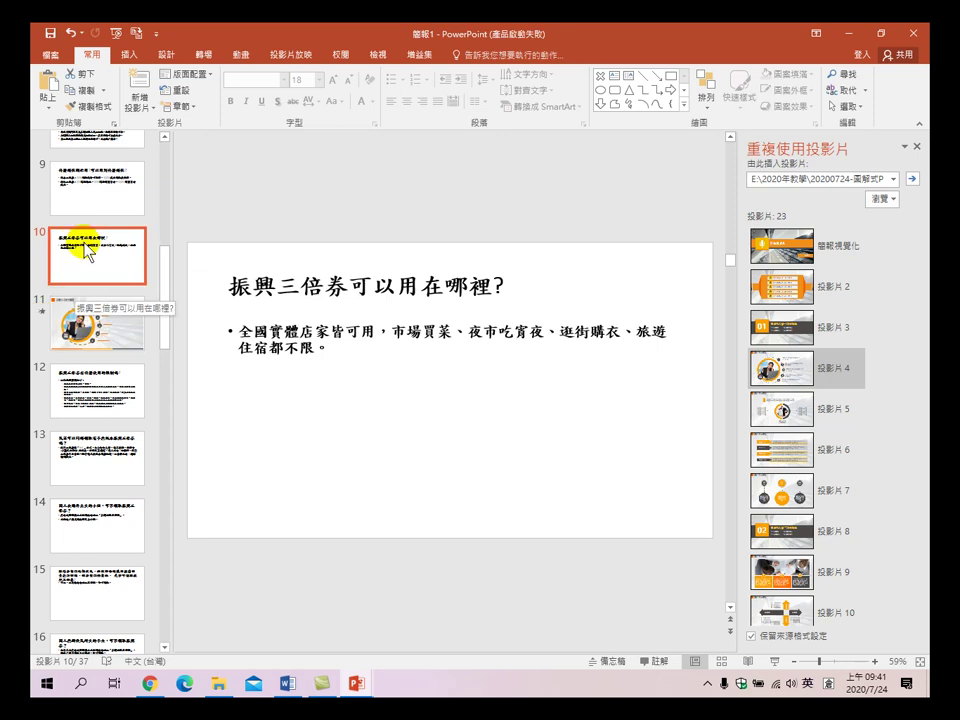
pyautogui.click(129, 334)
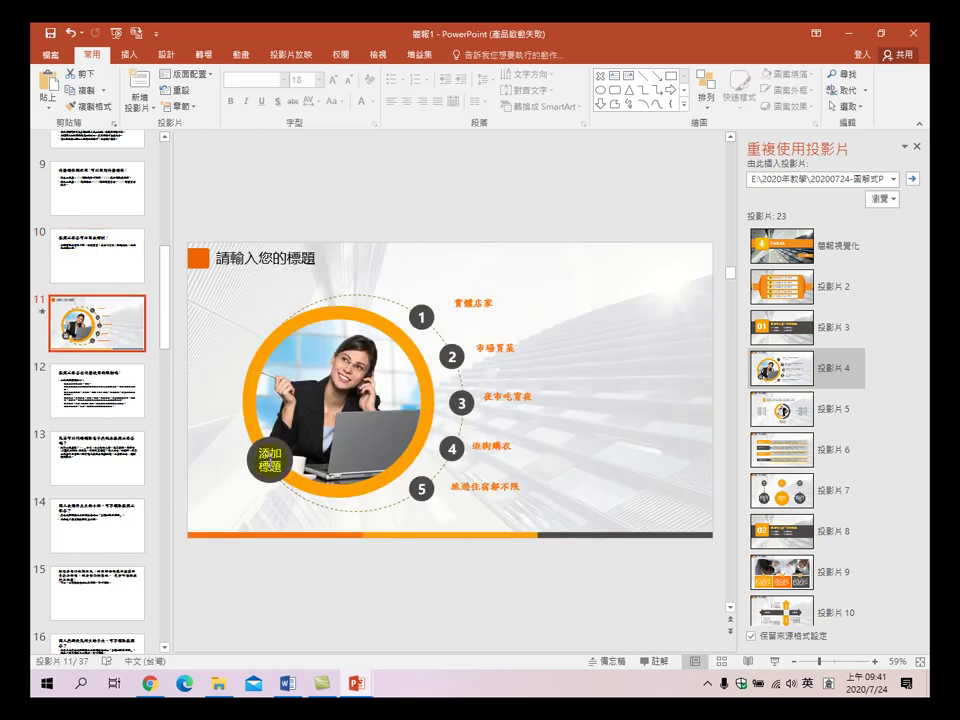
# - Copy slide 10's title 振興三倍券可以用在哪裡? and paste it as slide 11's title
pyautogui.click(98, 256)
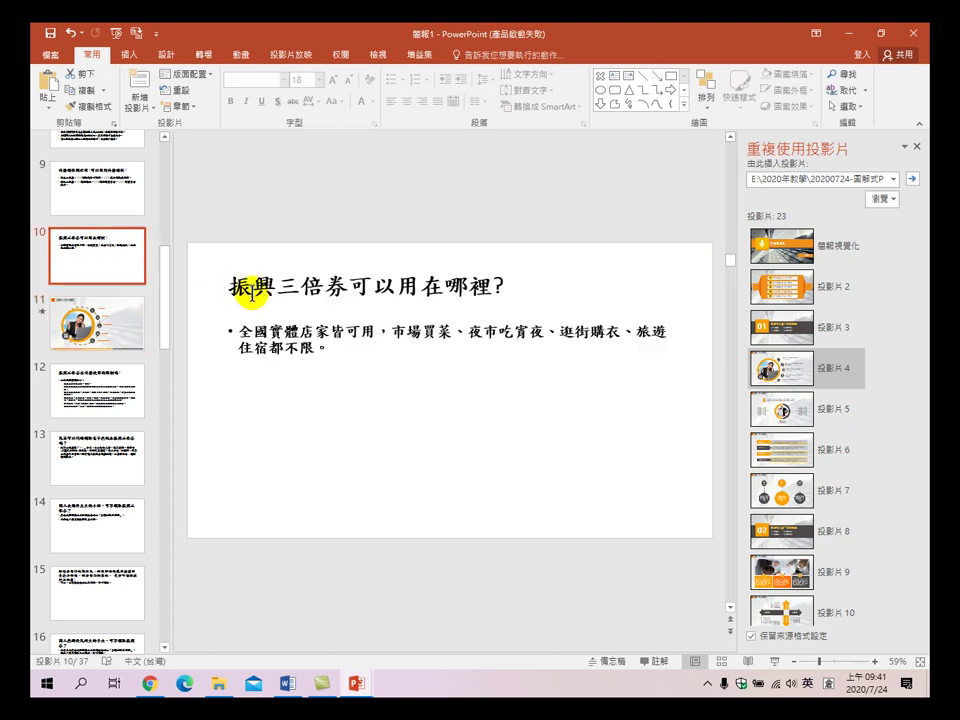
pyautogui.moveTo(228, 286); pyautogui.dragTo(529, 287)
pyautogui.rightClick(465, 287)
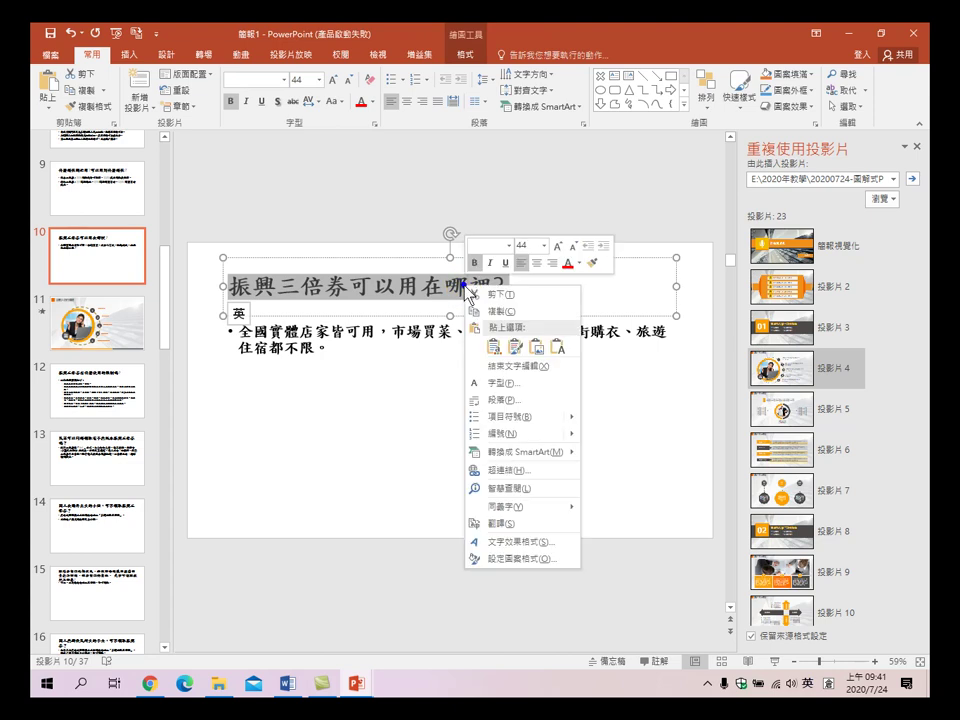
pyautogui.click(487, 312)
pyautogui.click(130, 322)
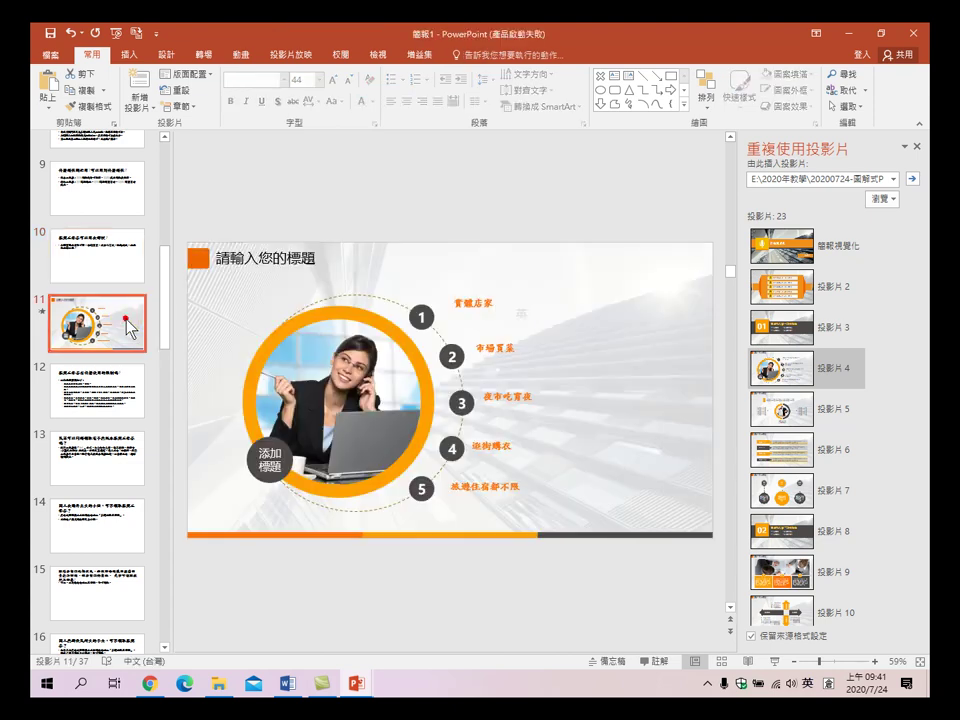
pyautogui.click(225, 250)
pyautogui.tripleClick(216, 259)
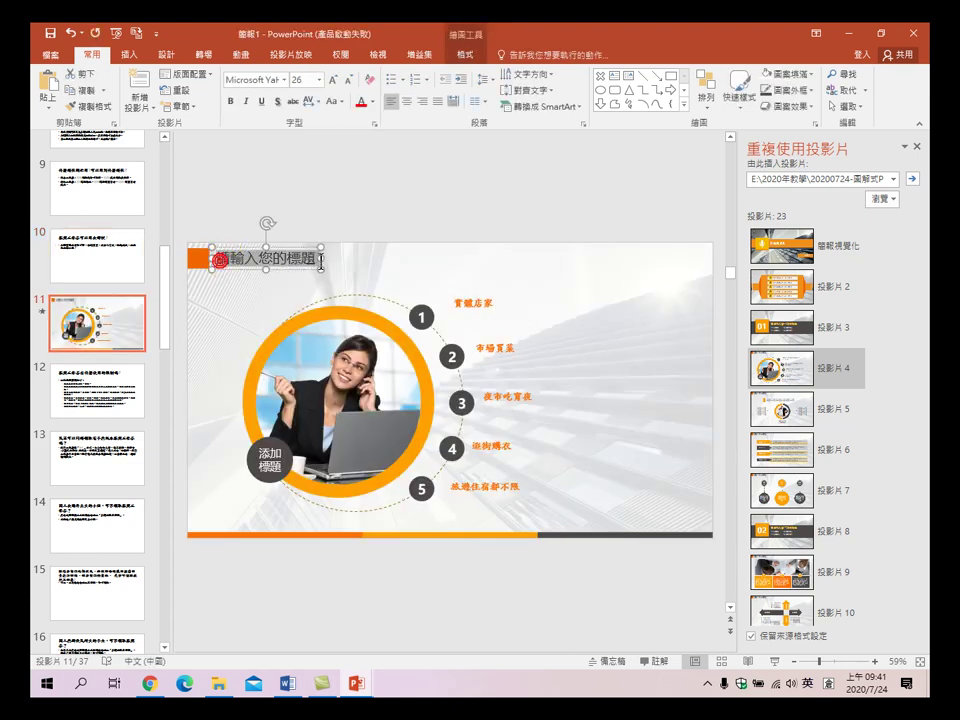
pyautogui.click(45, 104)
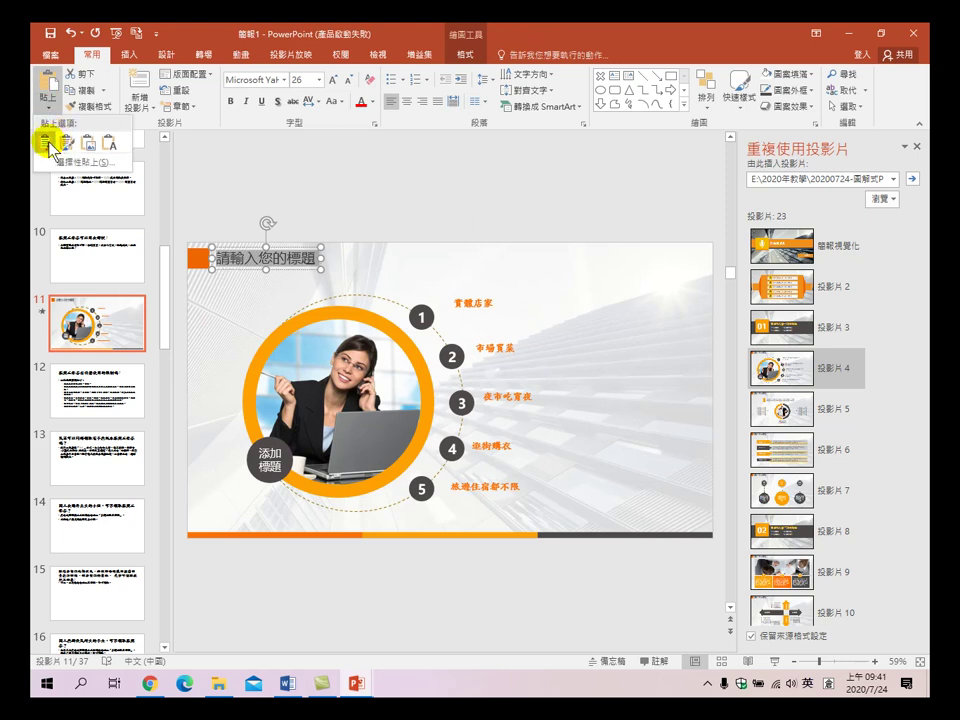
pyautogui.click(45, 142)
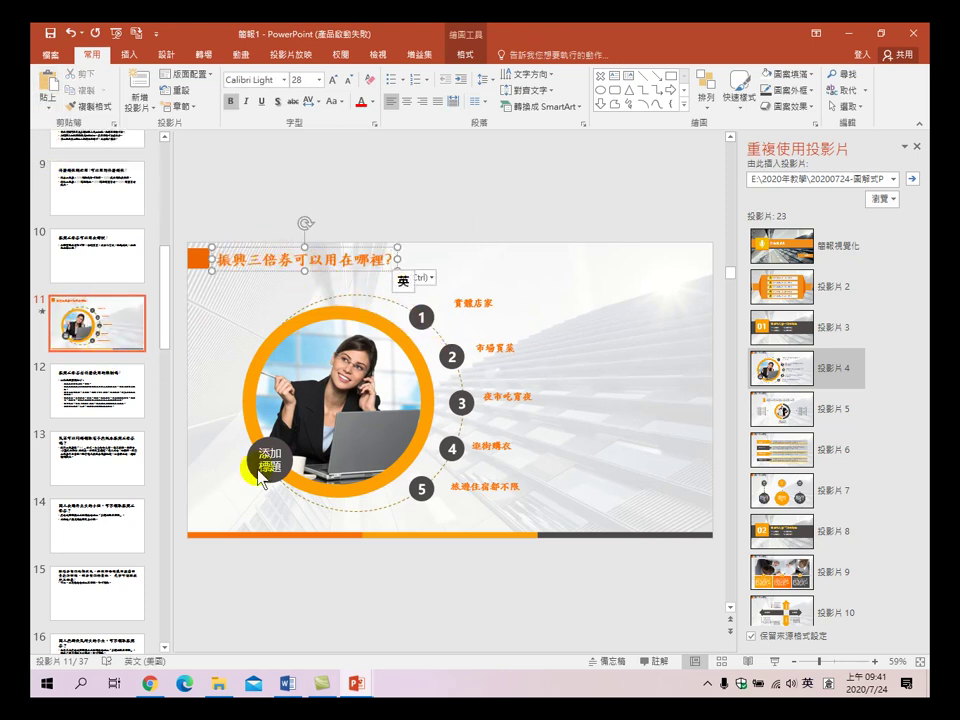
# - Replace the circle badge's 添加標題 with WHERE, then start the slide show from slide 11
pyautogui.click(268, 462)
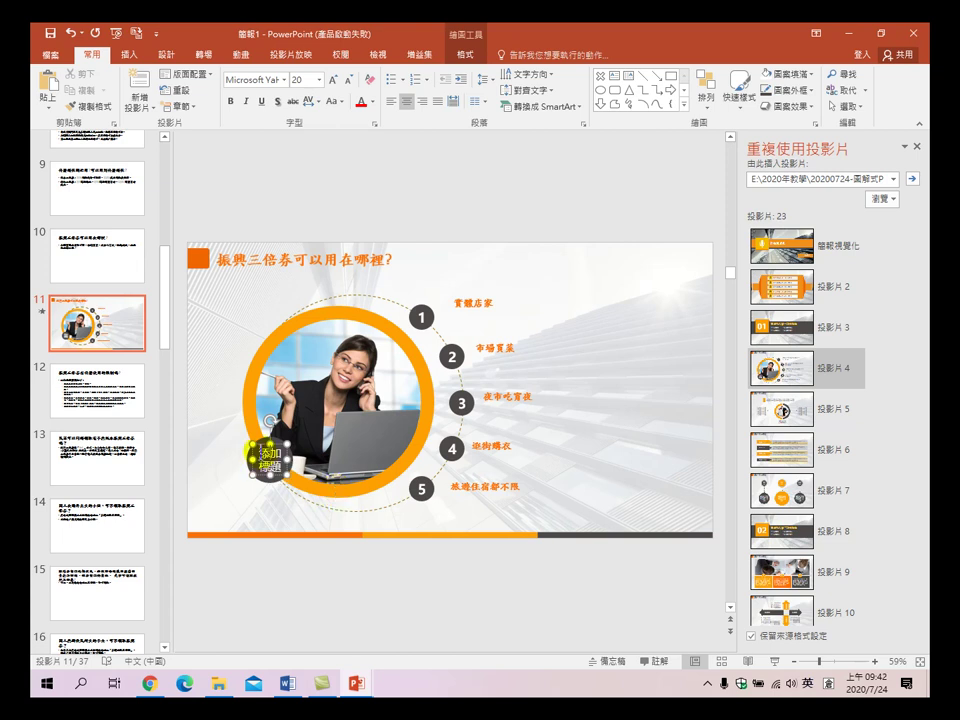
pyautogui.moveTo(270, 460); pyautogui.dragTo(292, 468)
pyautogui.write('W')
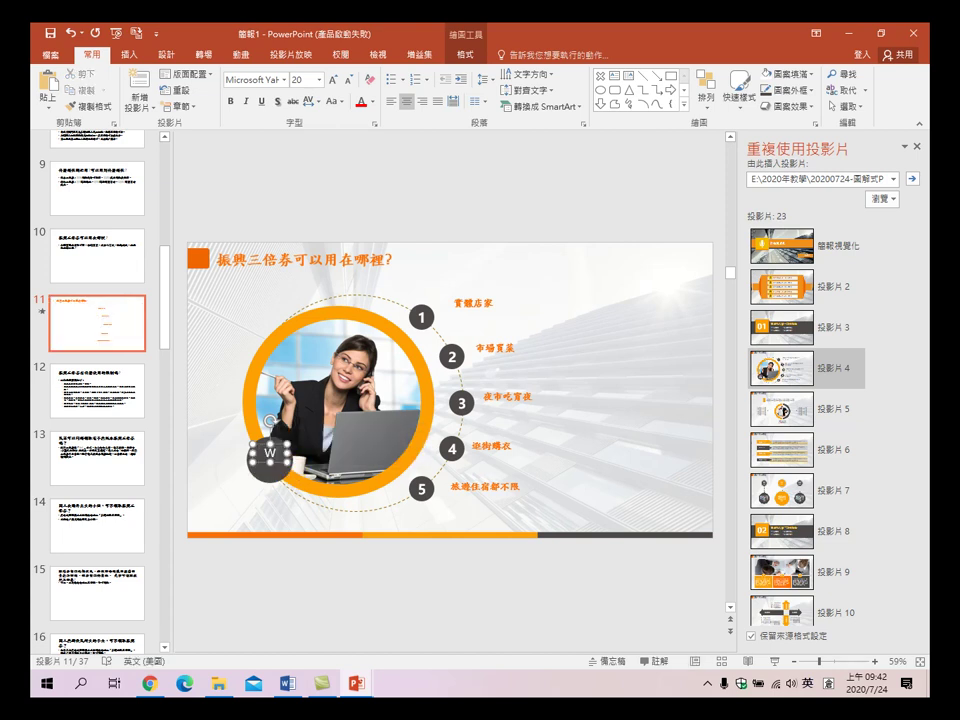
pyautogui.write('HERE')
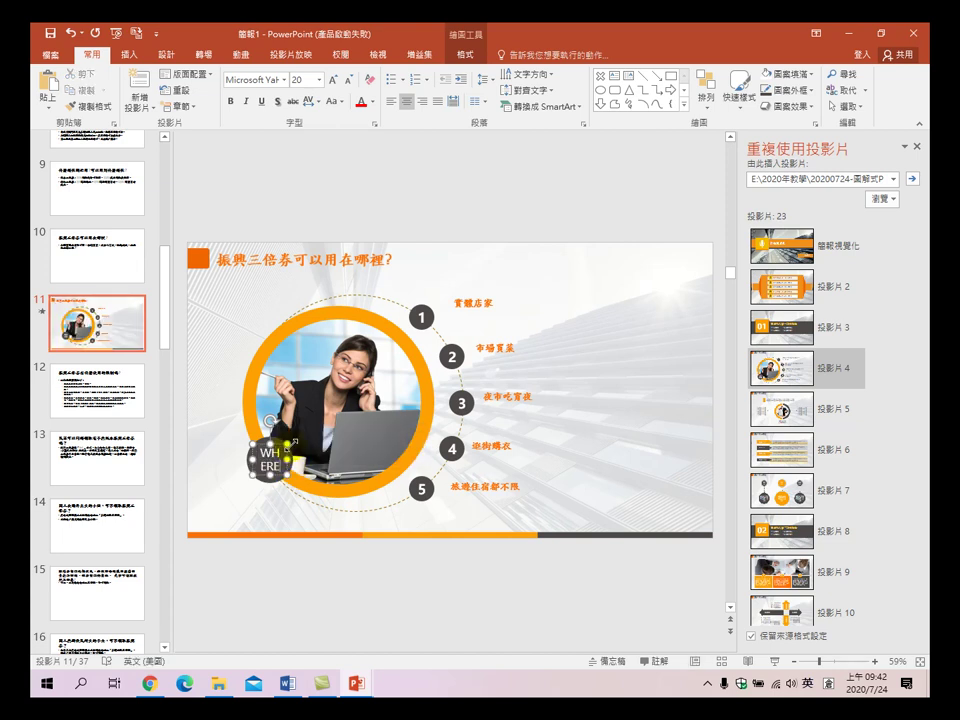
pyautogui.moveTo(290, 465)
pyautogui.mouseDown()
pyautogui.moveTo(300, 438)
pyautogui.moveTo(277, 468)
pyautogui.mouseUp()
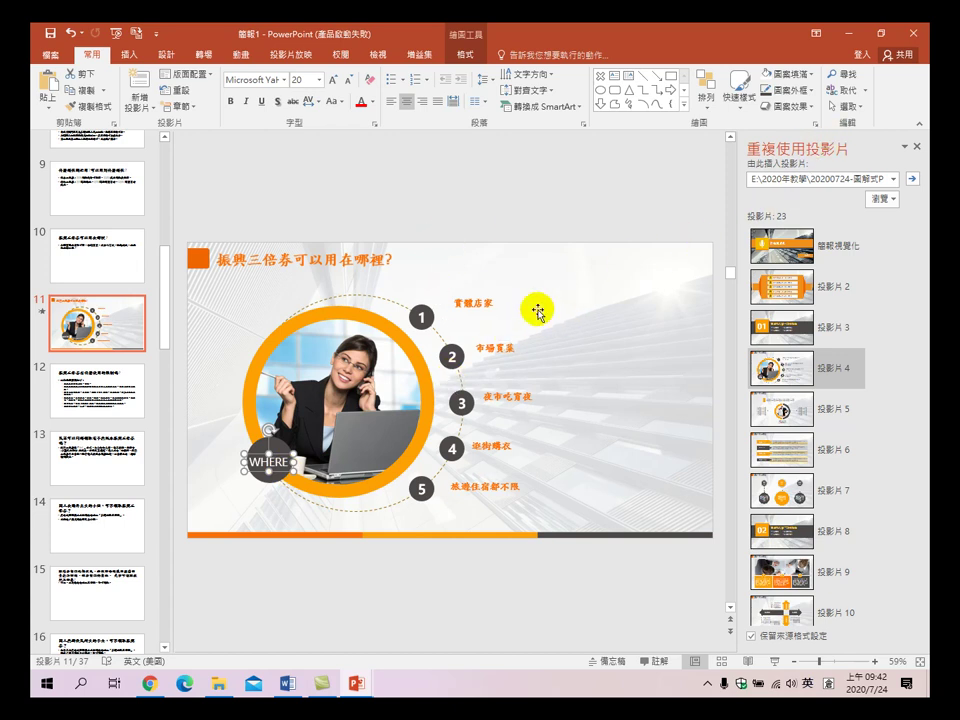
pyautogui.click(773, 660)
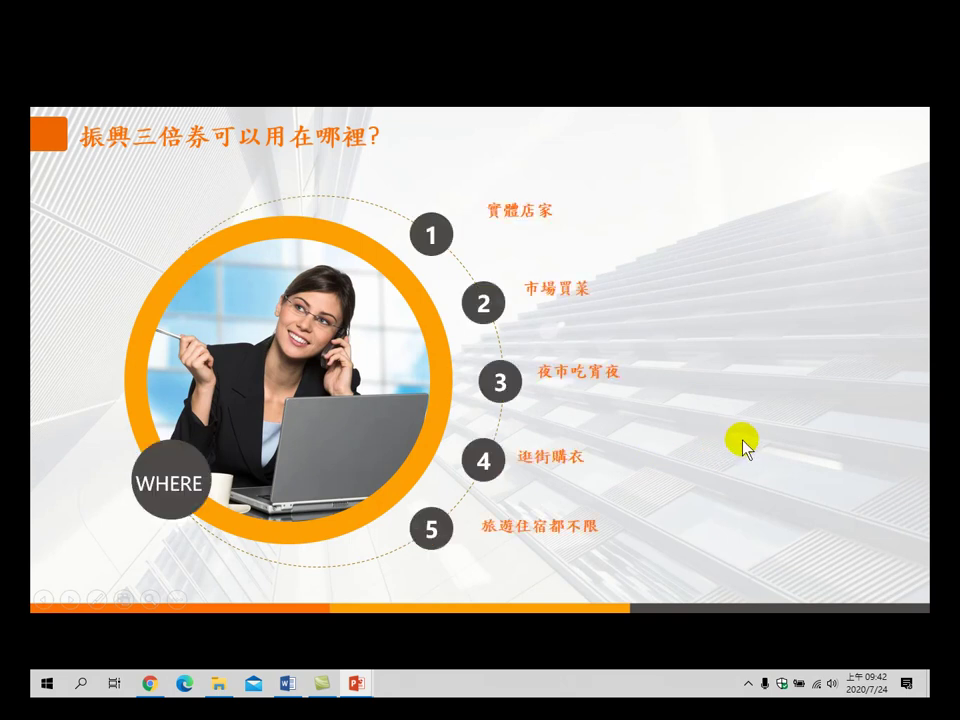
# - Page back and forth through the slides in the show, then exit to Normal view
pyautogui.click(521, 375)
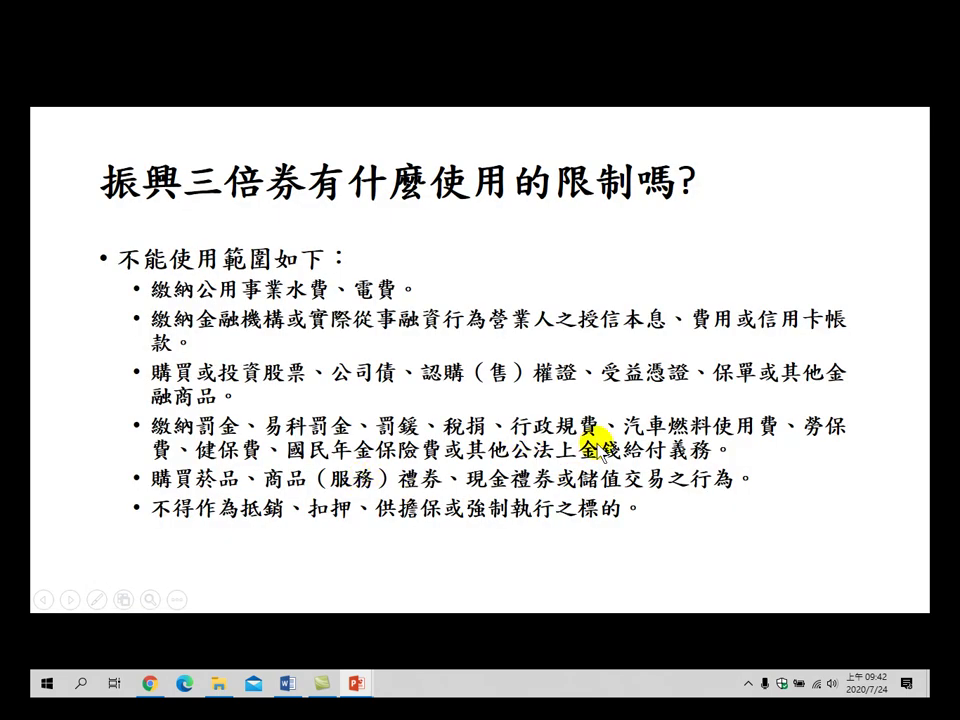
pyautogui.press('Left')
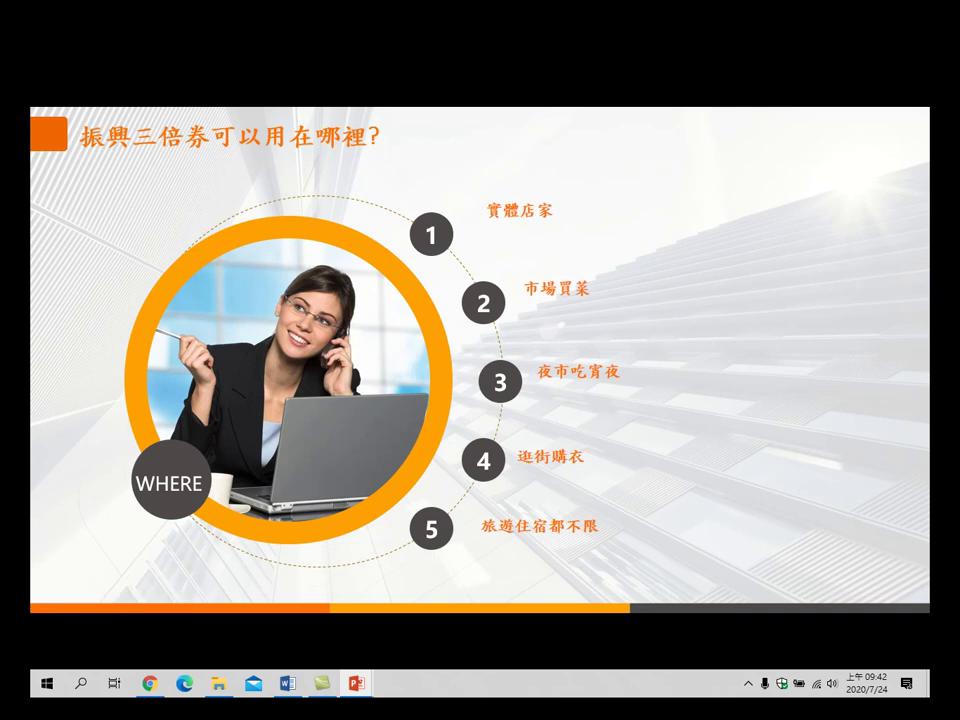
pyautogui.click(324, 386)
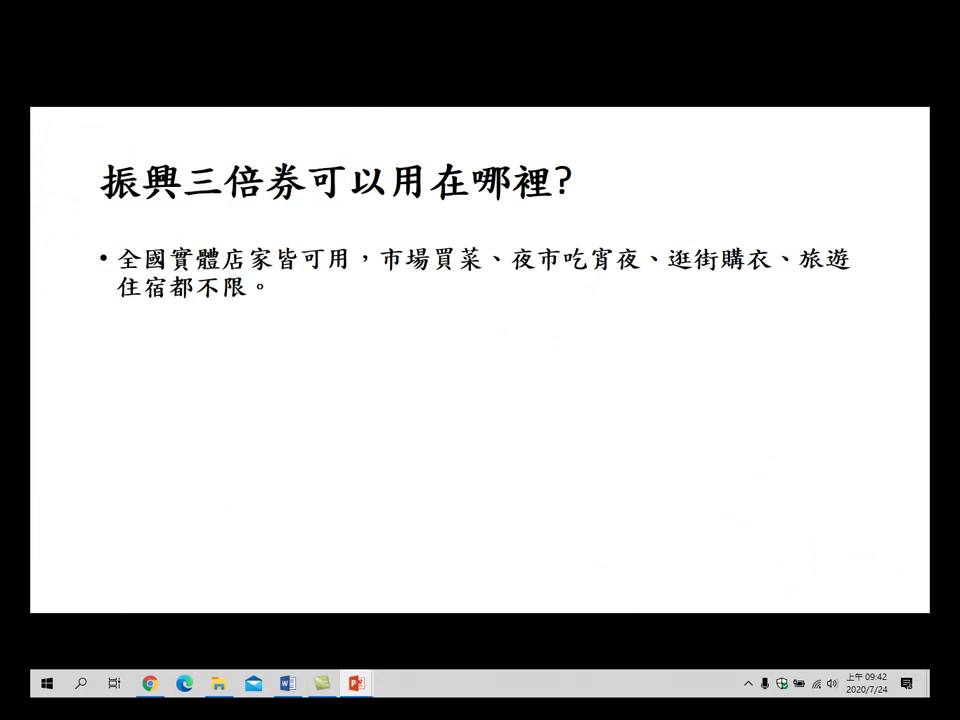
pyautogui.press('space')
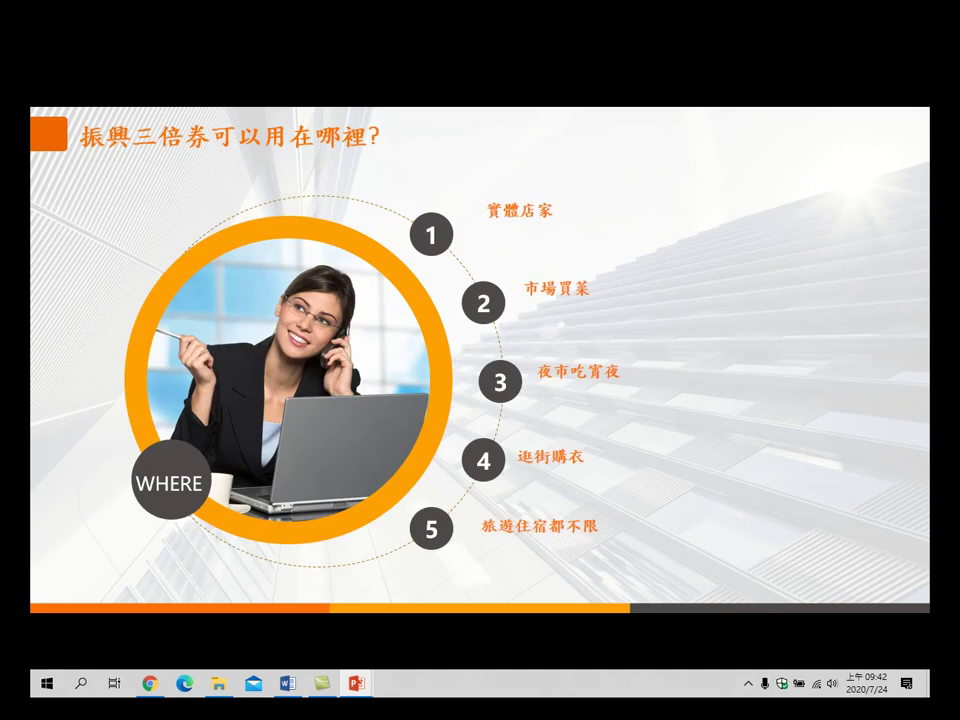
pyautogui.press('Right')
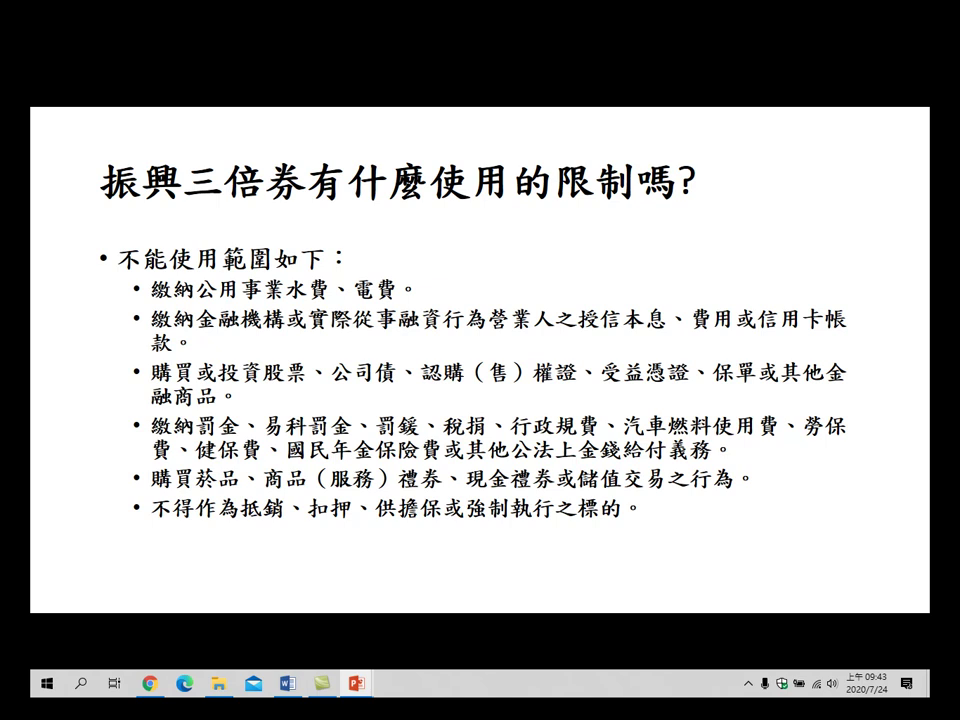
pyautogui.press('Right')
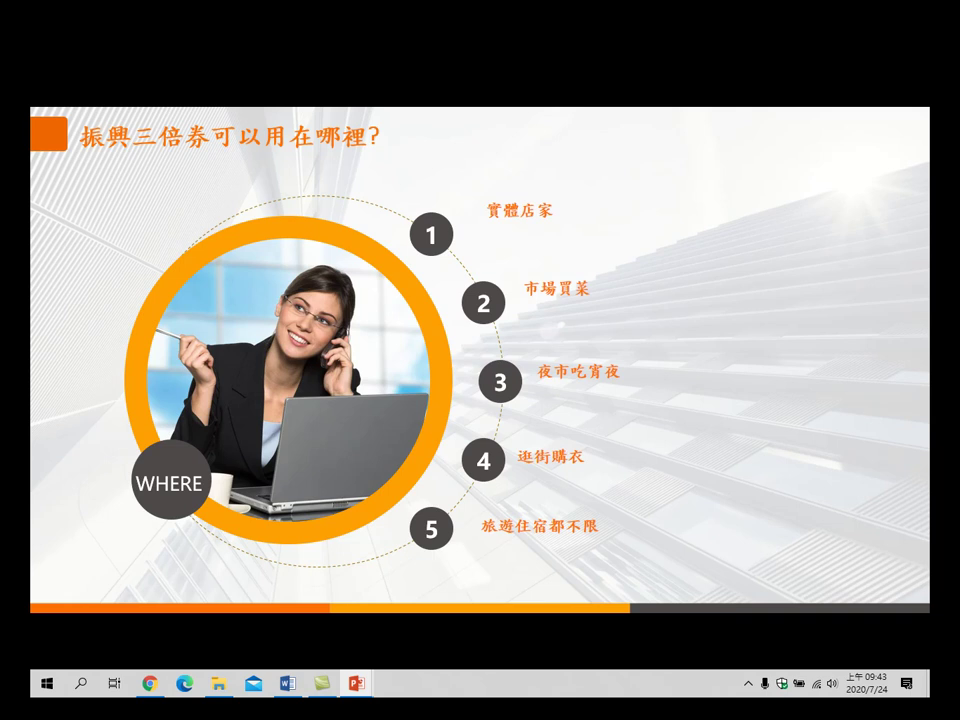
pyautogui.press('Escape')
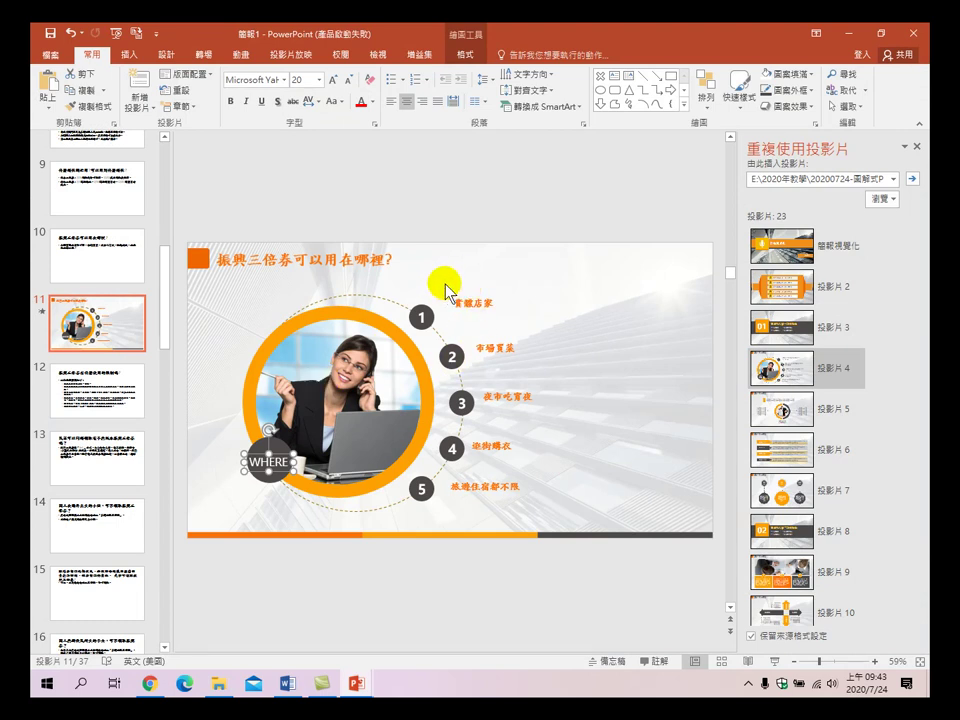
# - Enlarge the five labels, 實體店家 through 旅遊住宿都不限, to 32 pt
pyautogui.click(466, 304)
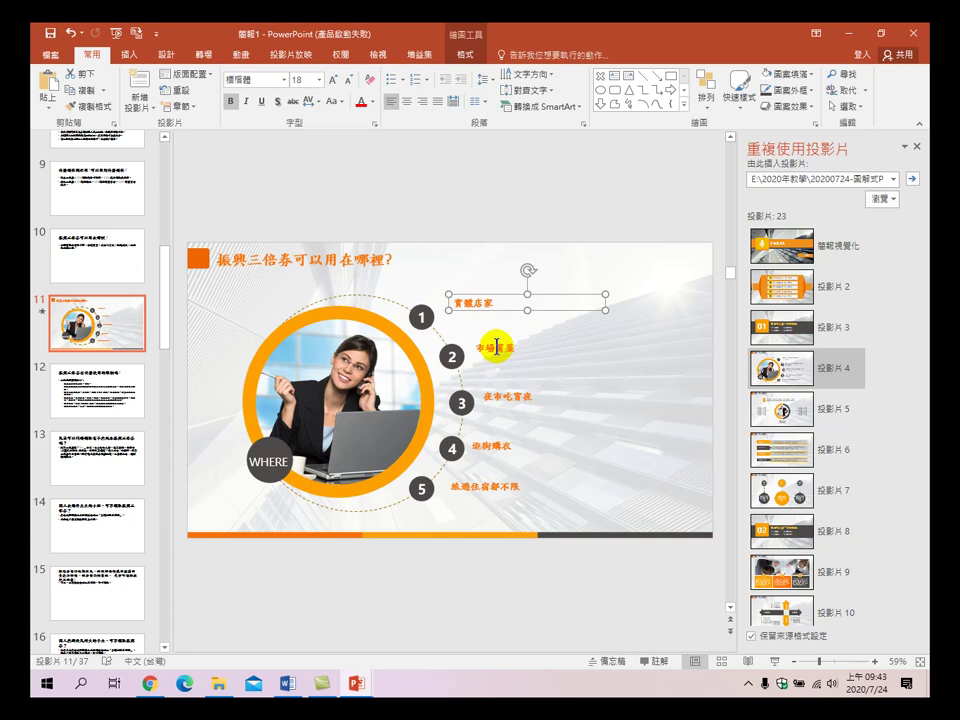
pyautogui.keyDown('shift'); pyautogui.click(496, 349); pyautogui.keyUp('shift')
pyautogui.keyDown('shift'); pyautogui.click(491, 396); pyautogui.keyUp('shift')
pyautogui.keyDown('shift'); pyautogui.click(497, 449); pyautogui.keyUp('shift')
pyautogui.keyDown('shift'); pyautogui.click(495, 486); pyautogui.keyUp('shift')
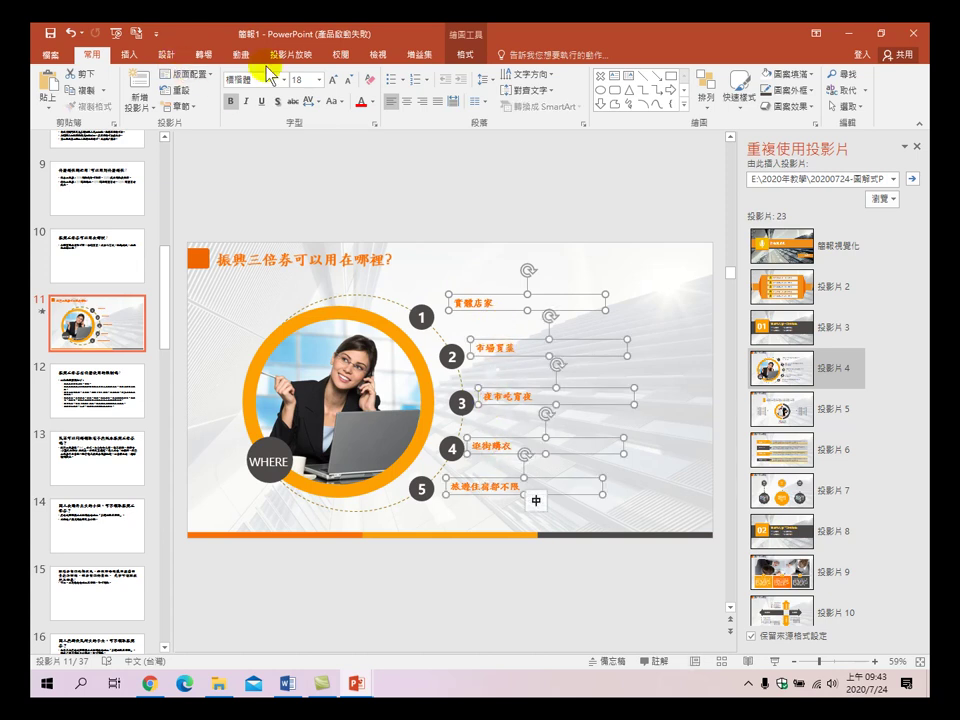
pyautogui.click(329, 80)
pyautogui.click(329, 80)
pyautogui.click(329, 80)
pyautogui.click(329, 80)
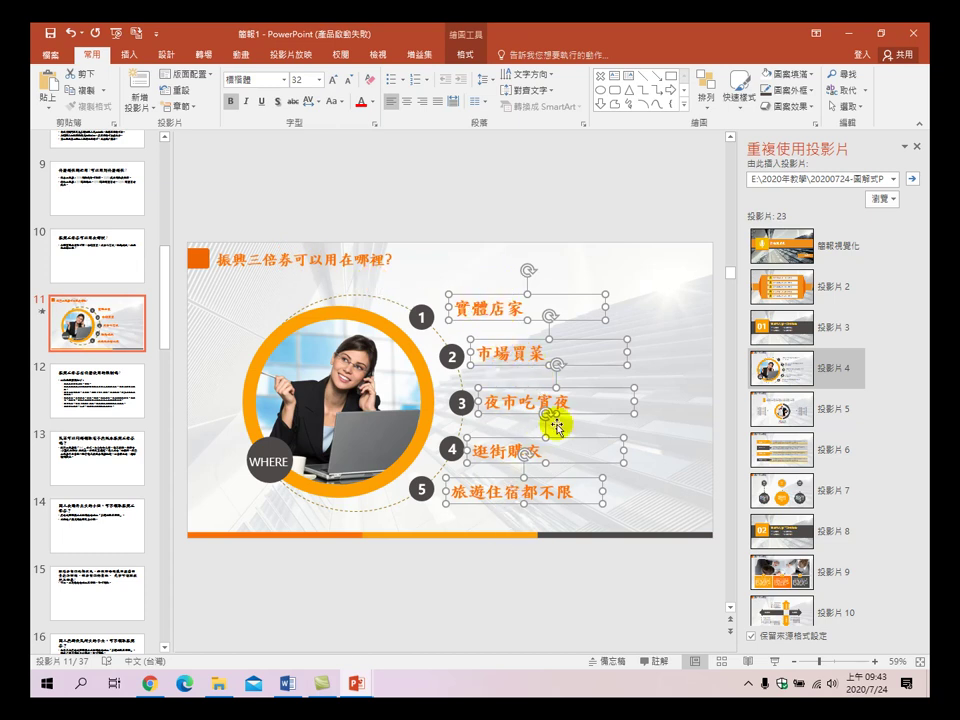
pyautogui.click(368, 405)
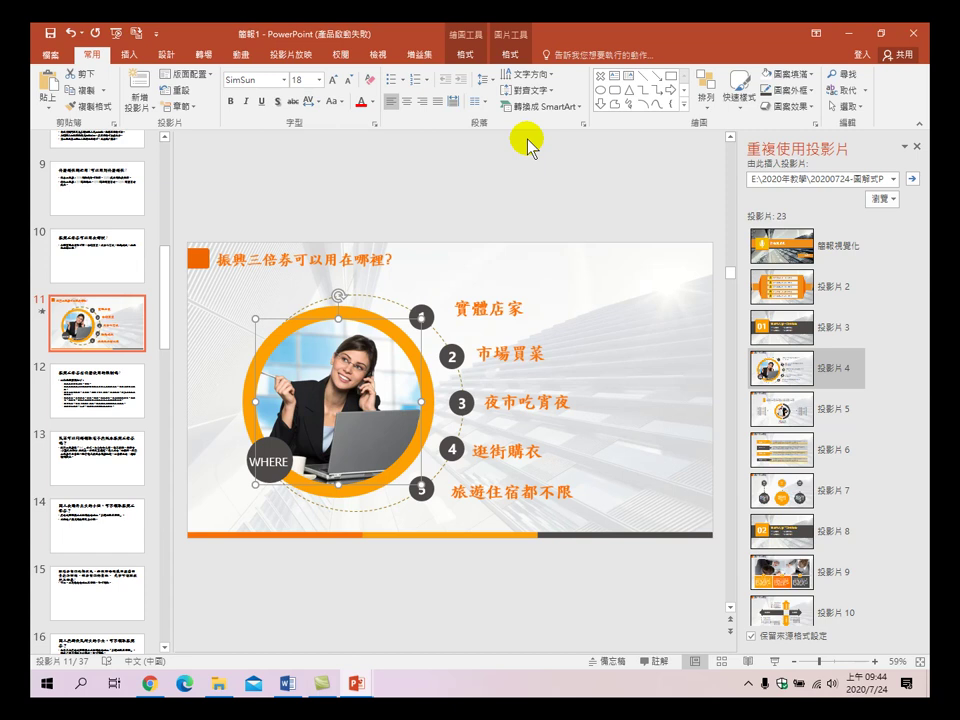
# - Fill the circle shape with the background-removed photo of the man from Downloads
pyautogui.click(293, 366)
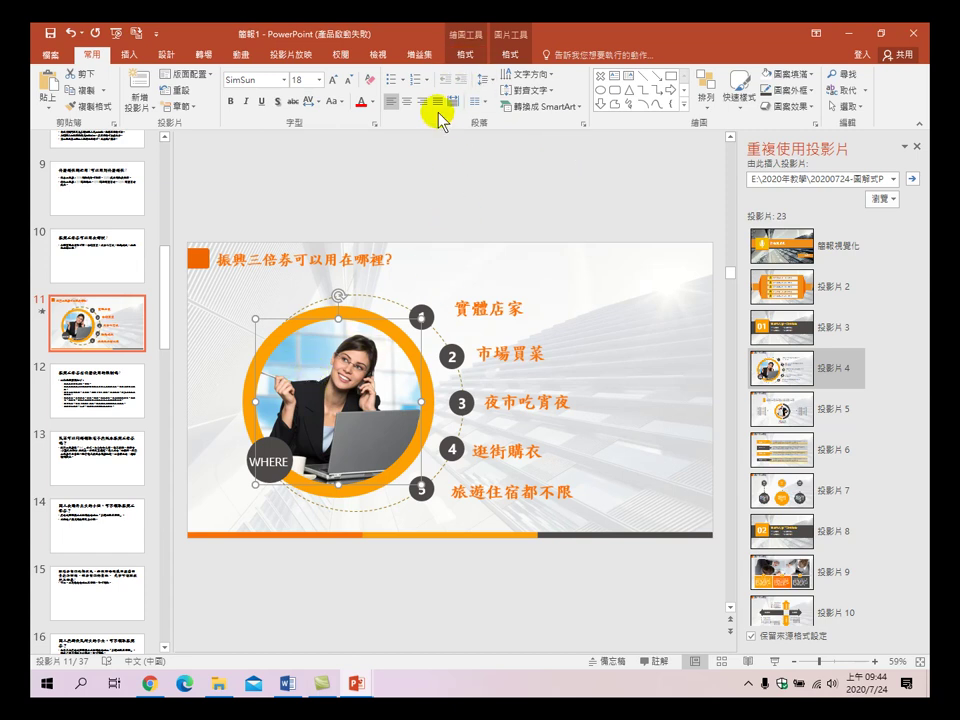
pyautogui.doubleClick(342, 358)
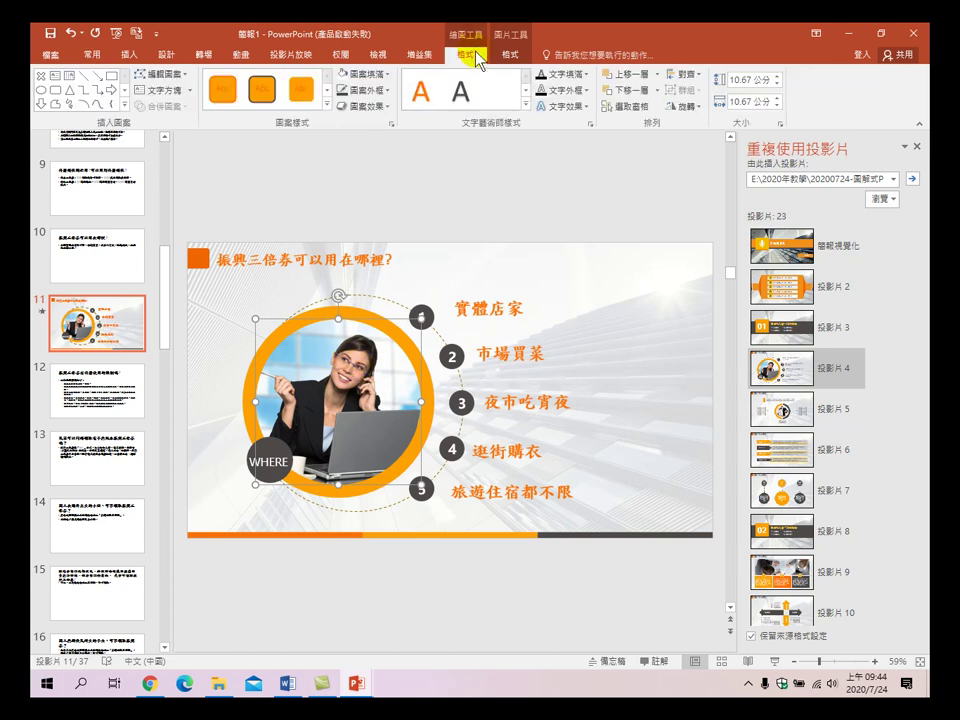
pyautogui.click(387, 74)
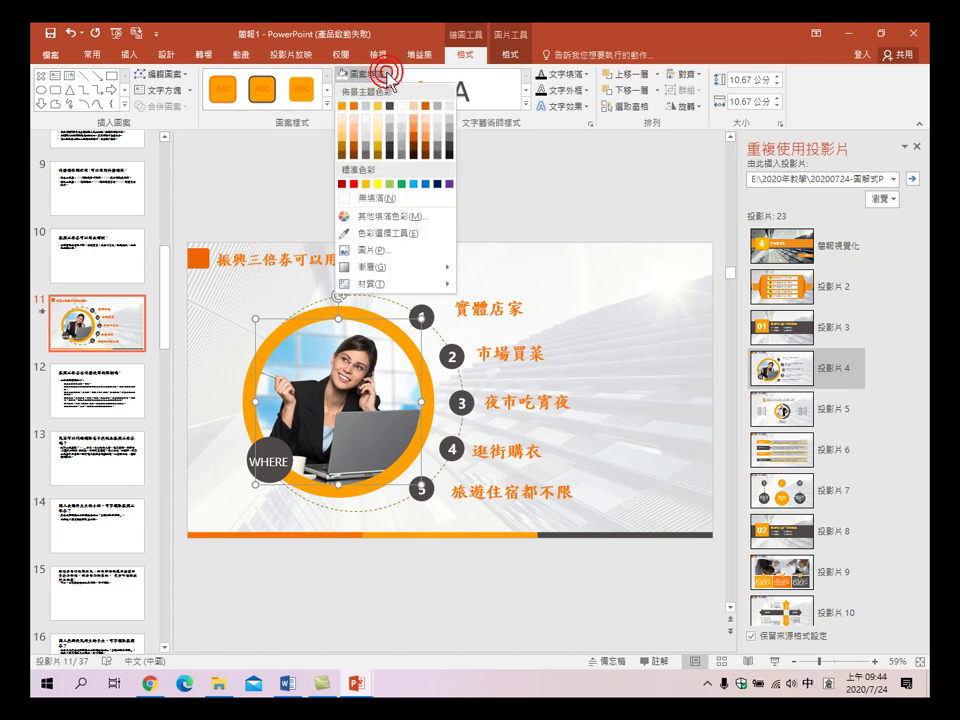
pyautogui.click(372, 256)
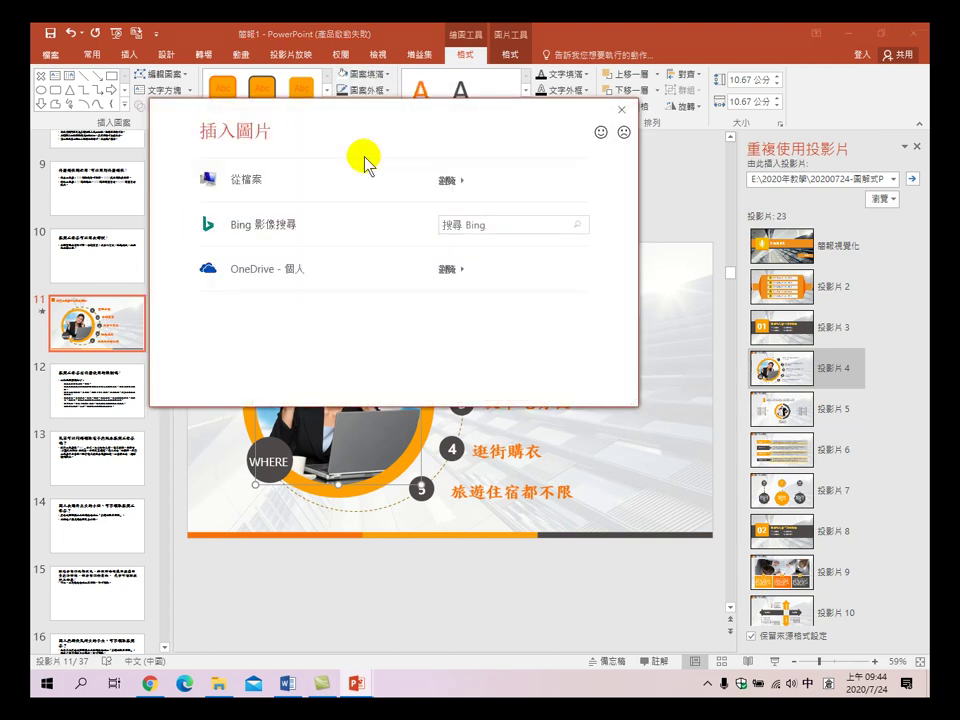
pyautogui.click(284, 181)
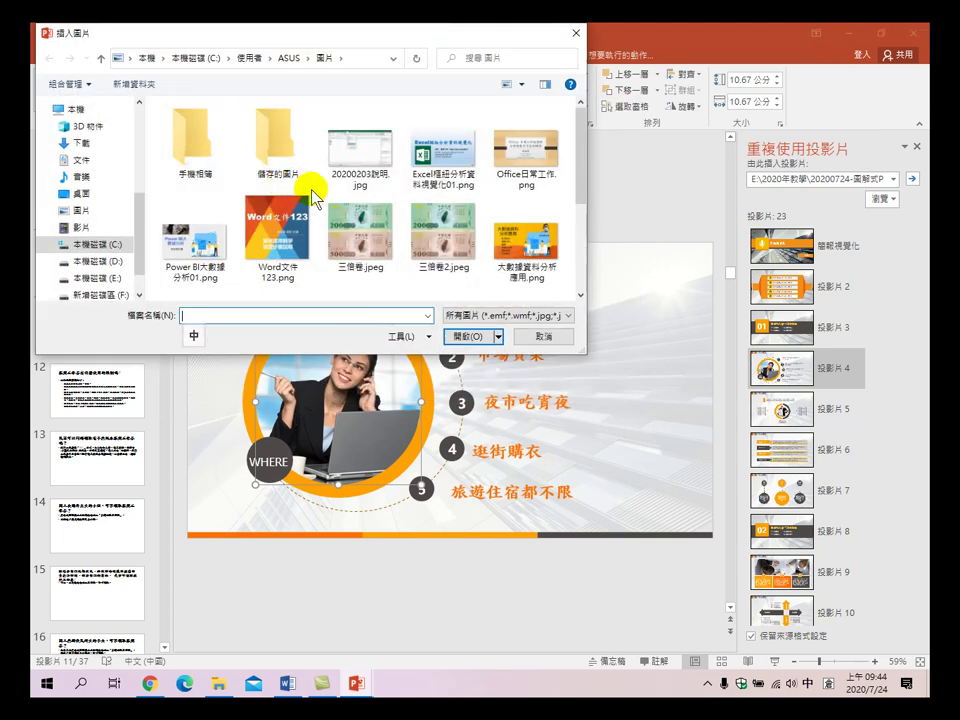
pyautogui.scroll(-3, 430, 215)
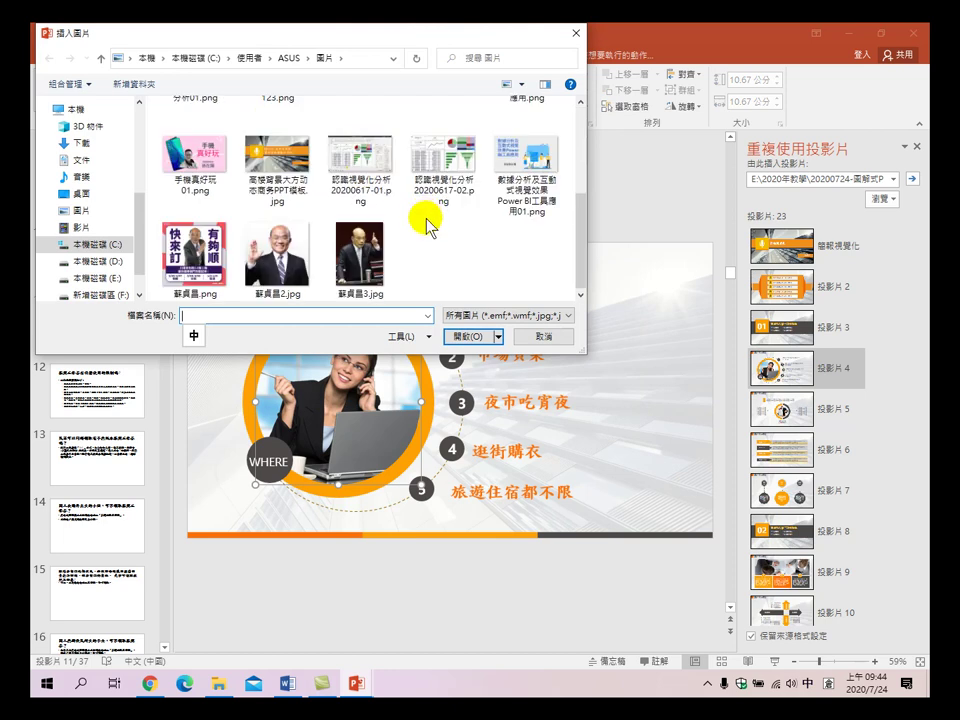
pyautogui.click(368, 272)
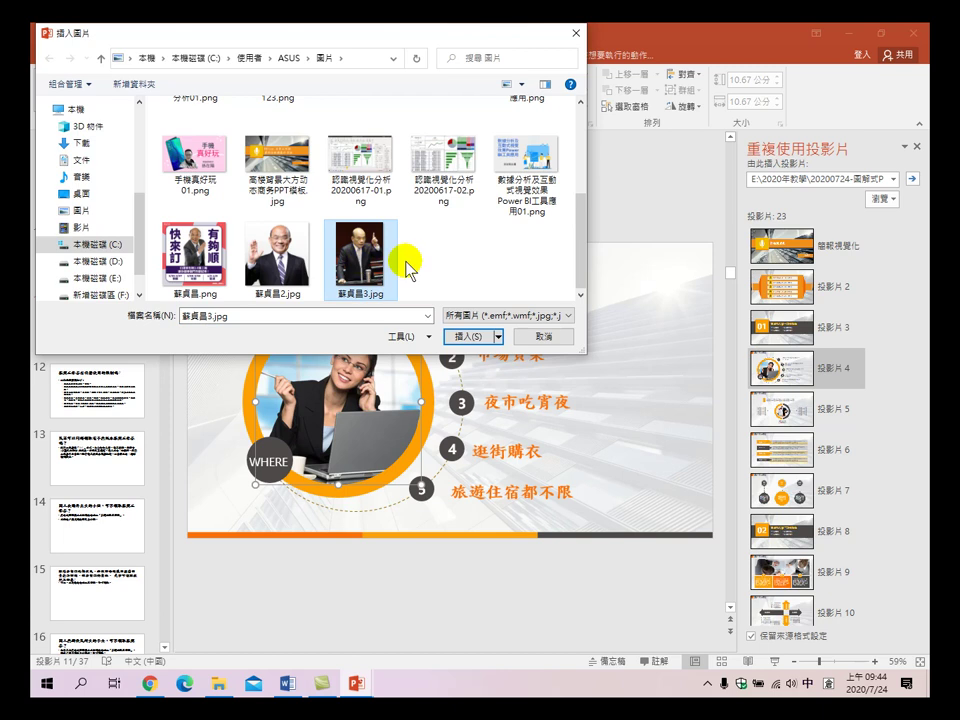
pyautogui.click(82, 143)
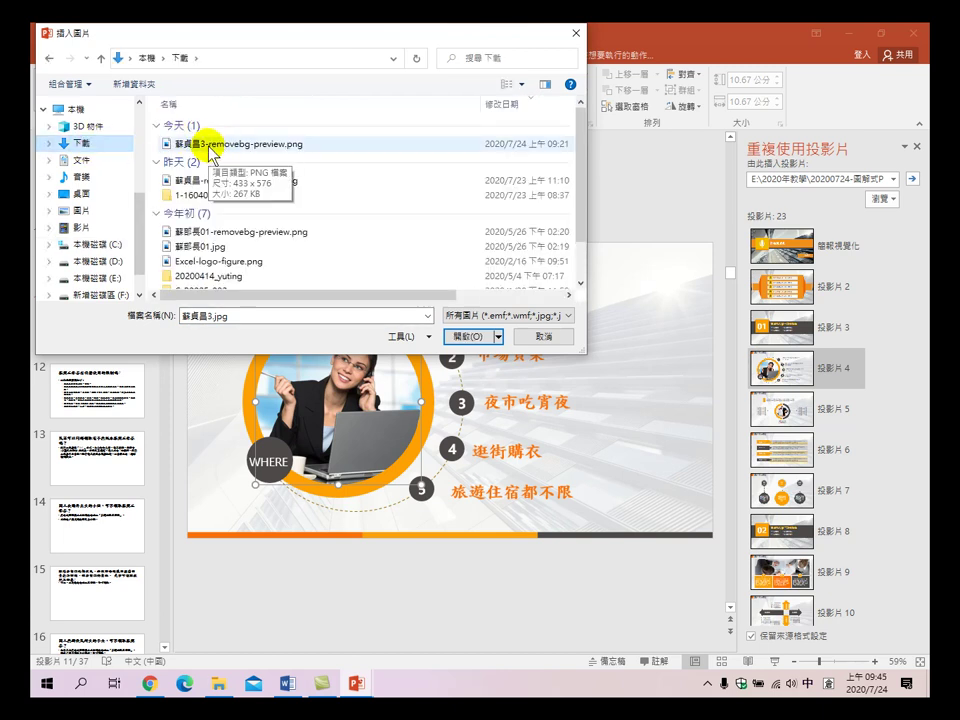
pyautogui.click(210, 146)
pyautogui.click(466, 337)
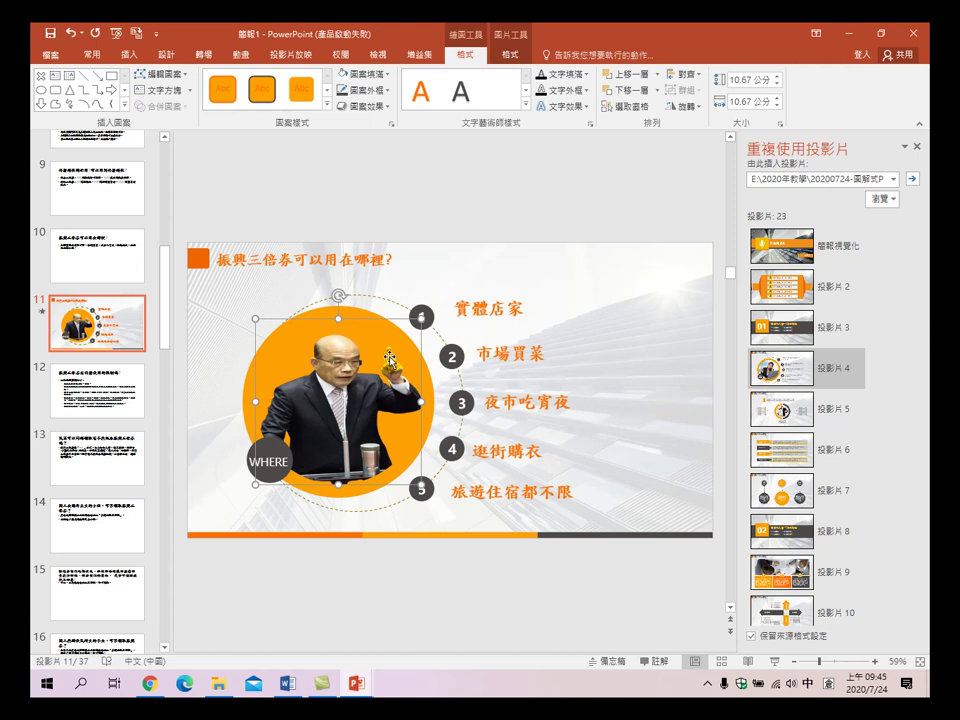
pyautogui.click(496, 191)
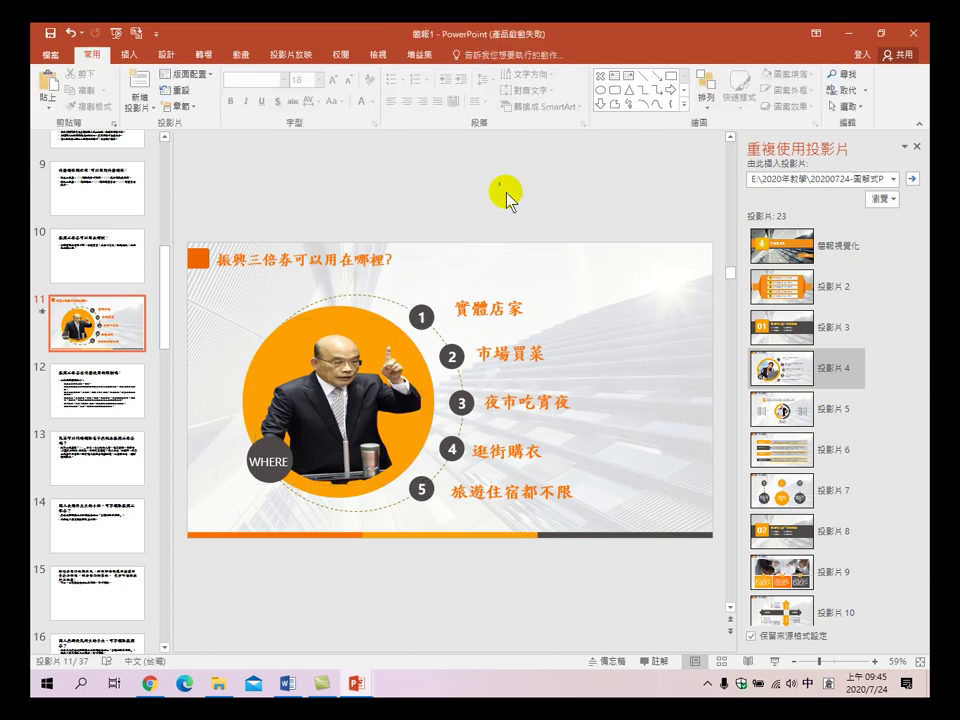
# - Delete slide 10 and undo it, compare slides 10 and 11, then go to slide 12
pyautogui.click(104, 261)
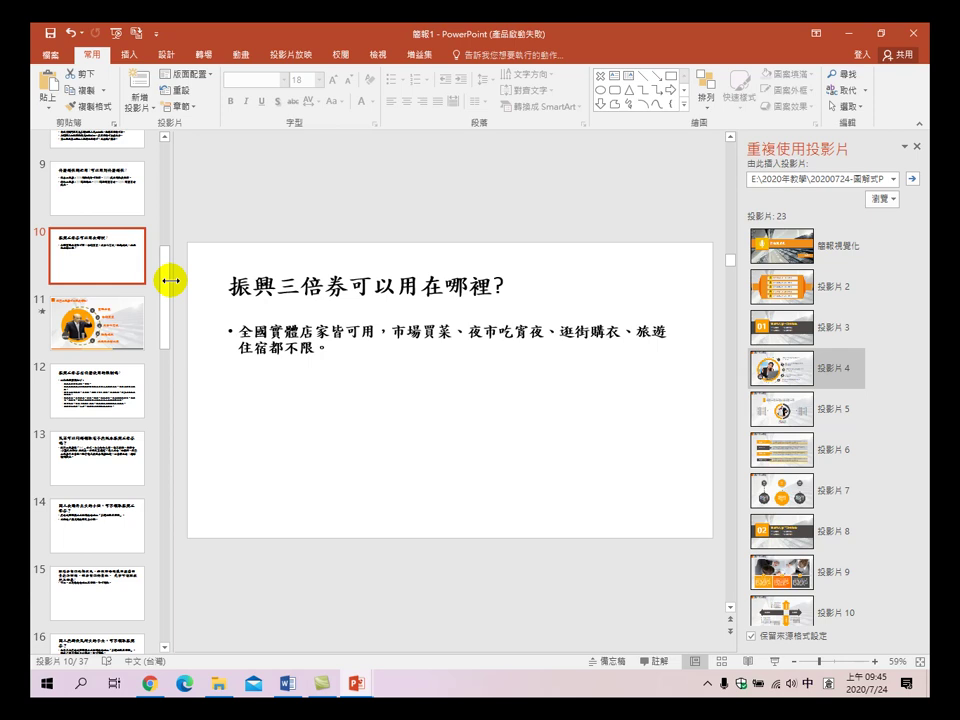
pyautogui.press('Delete')
pyautogui.hotkey('ctrl', 'z')
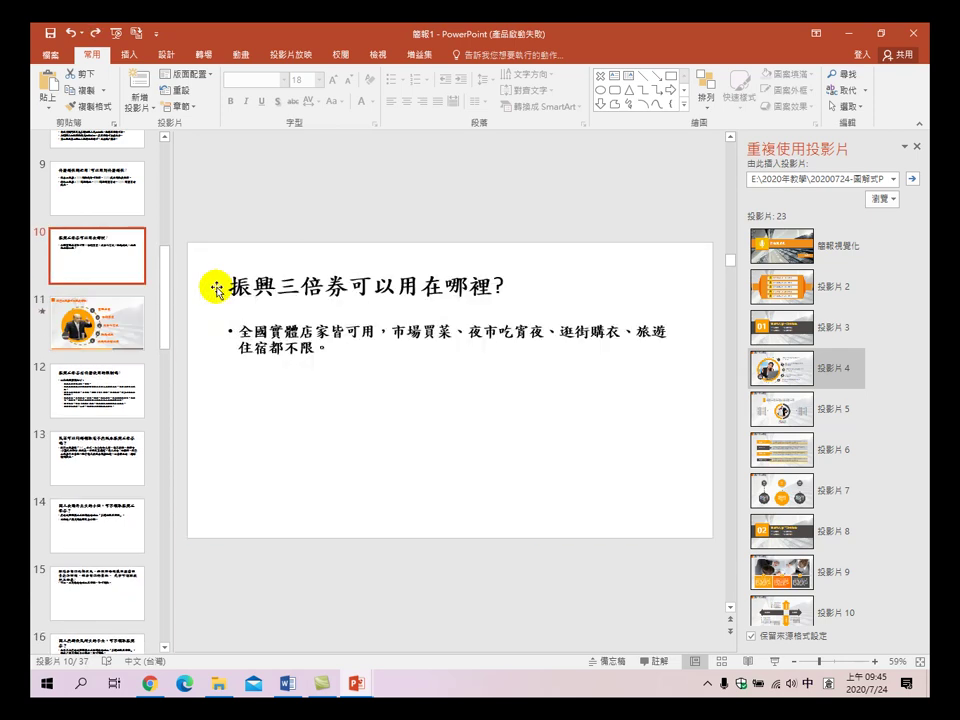
pyautogui.click(92, 260)
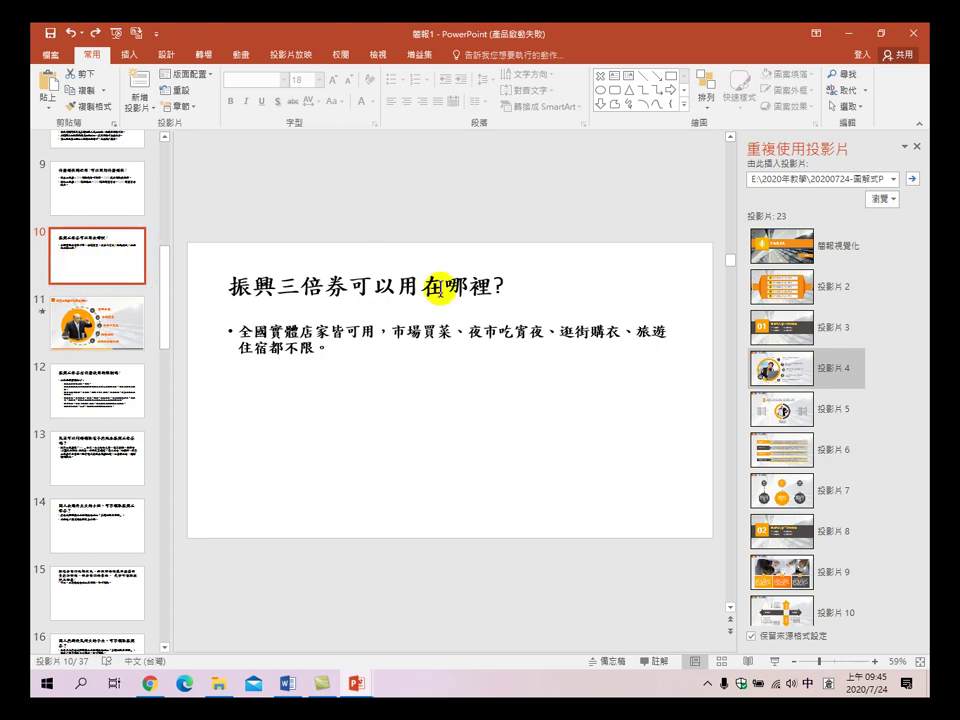
pyautogui.click(112, 322)
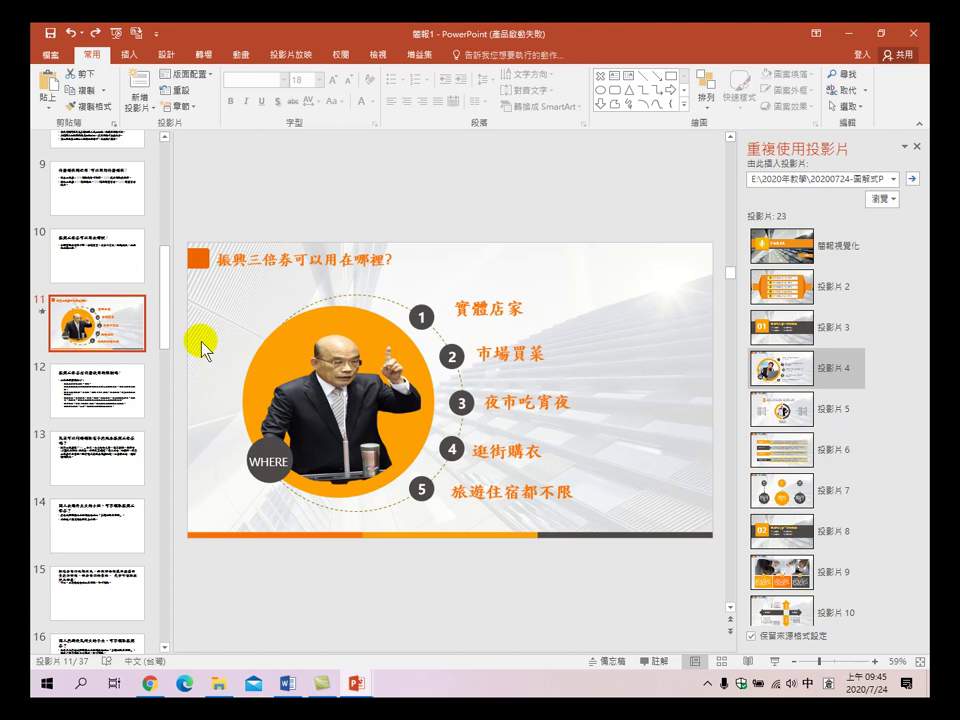
pyautogui.click(106, 250)
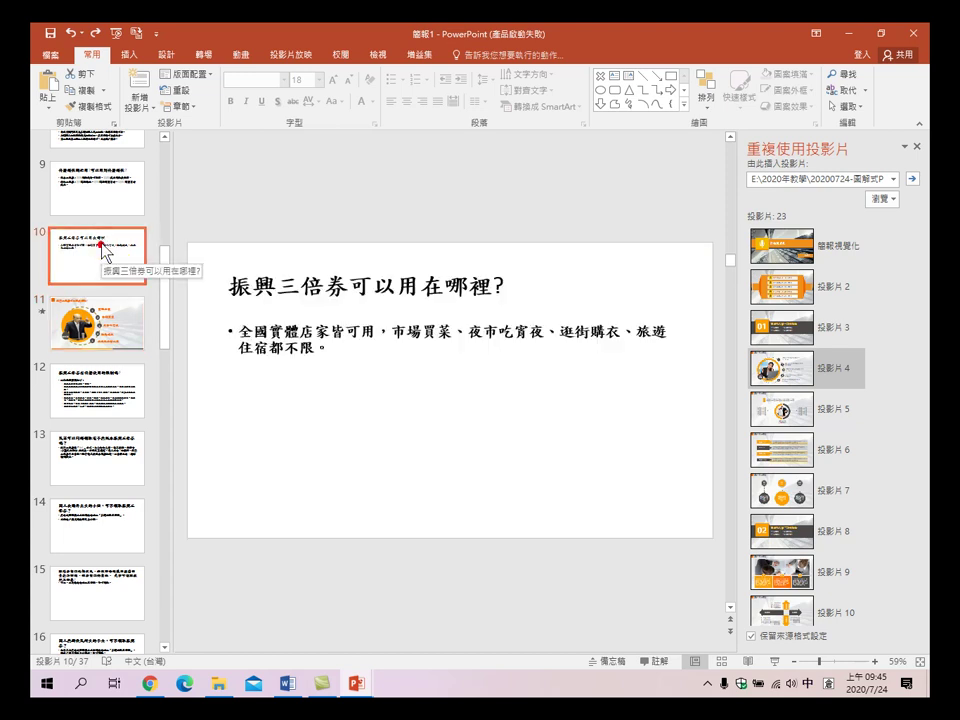
pyautogui.click(122, 339)
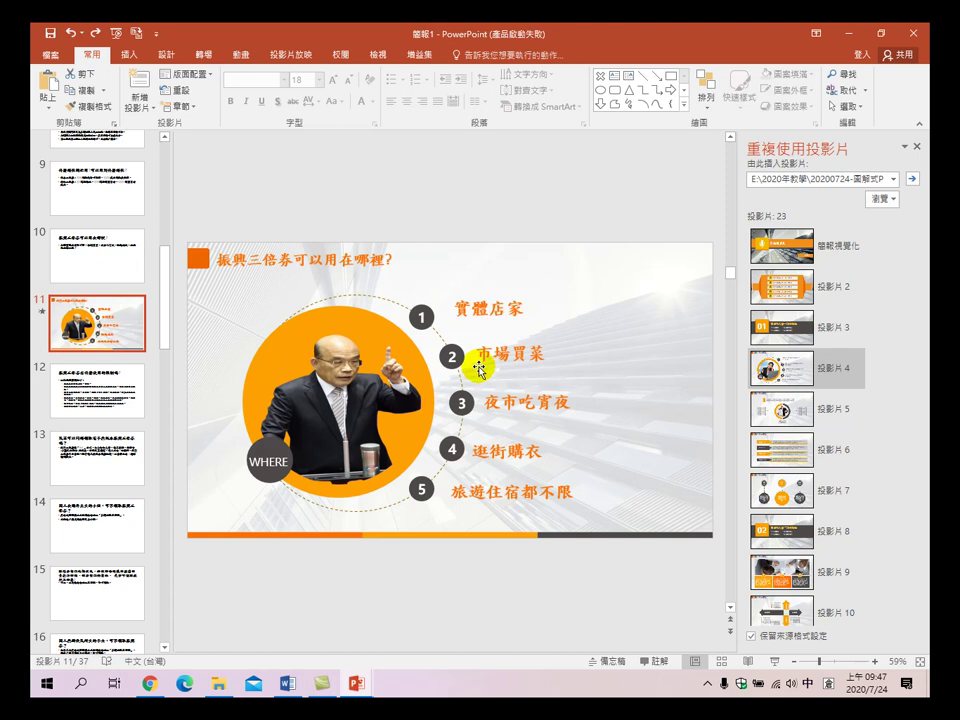
pyautogui.click(122, 379)
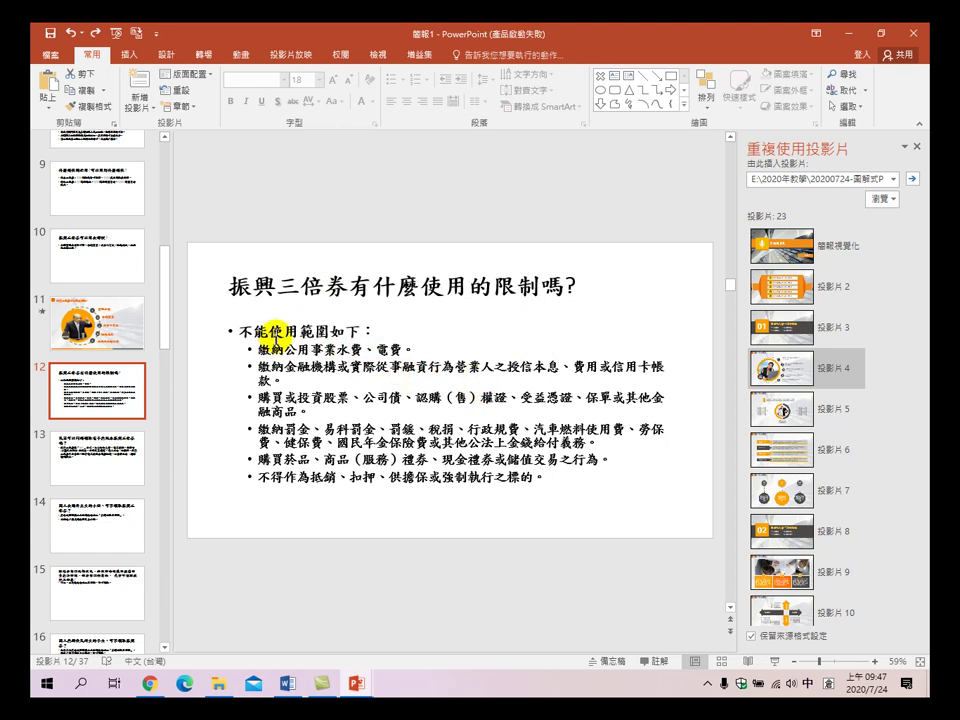
# - Select the restriction sub-bullets on slide 12
pyautogui.moveTo(251, 331); pyautogui.dragTo(386, 328)
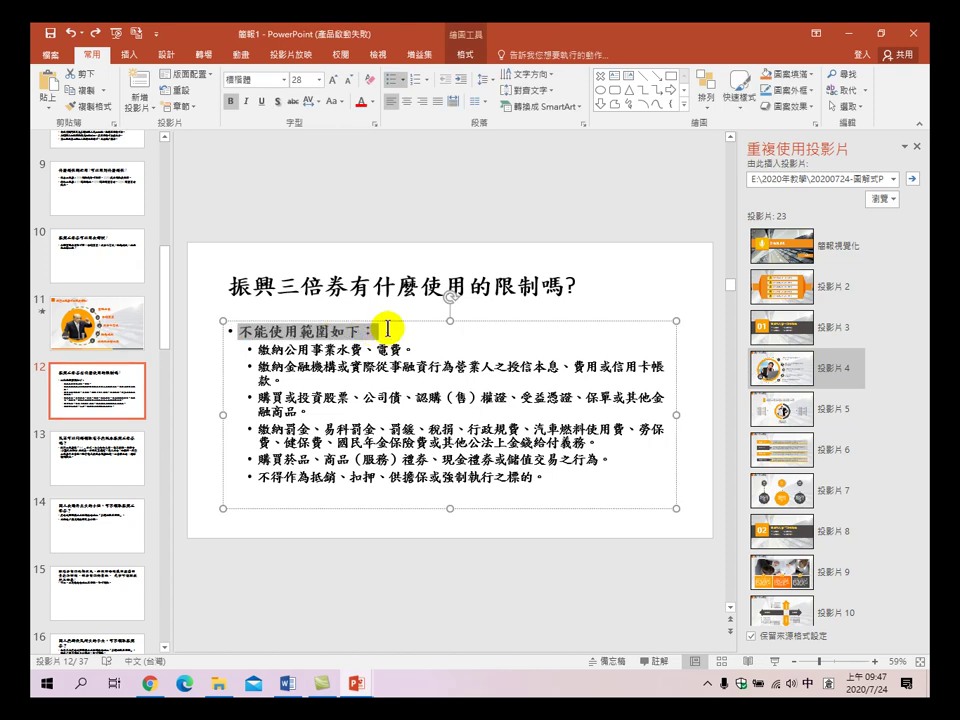
pyautogui.click(579, 283)
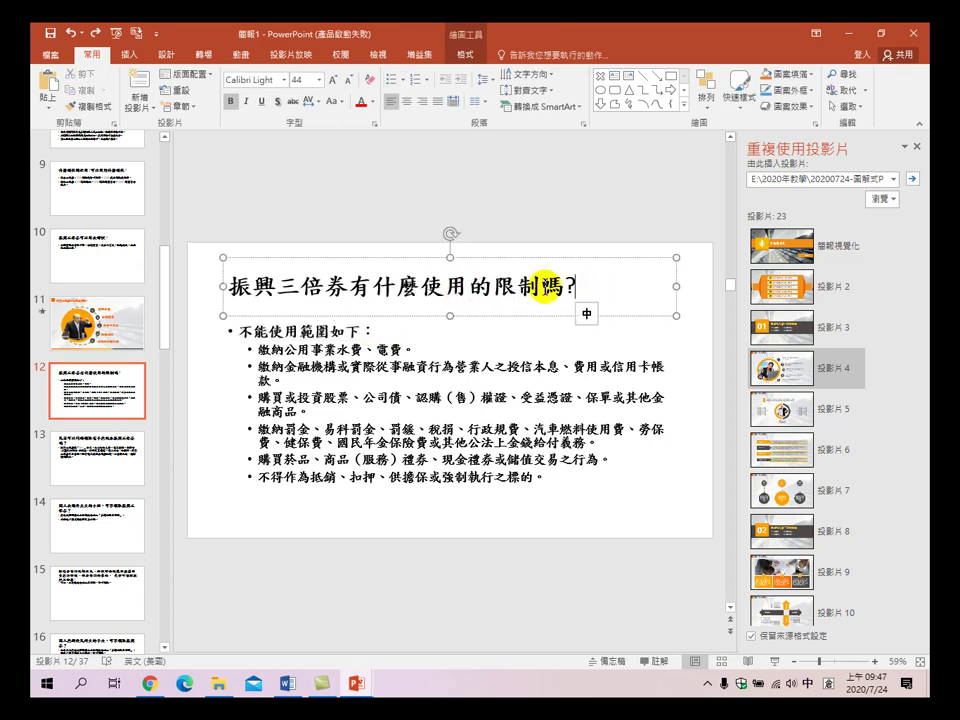
pyautogui.moveTo(256, 350); pyautogui.dragTo(568, 476)
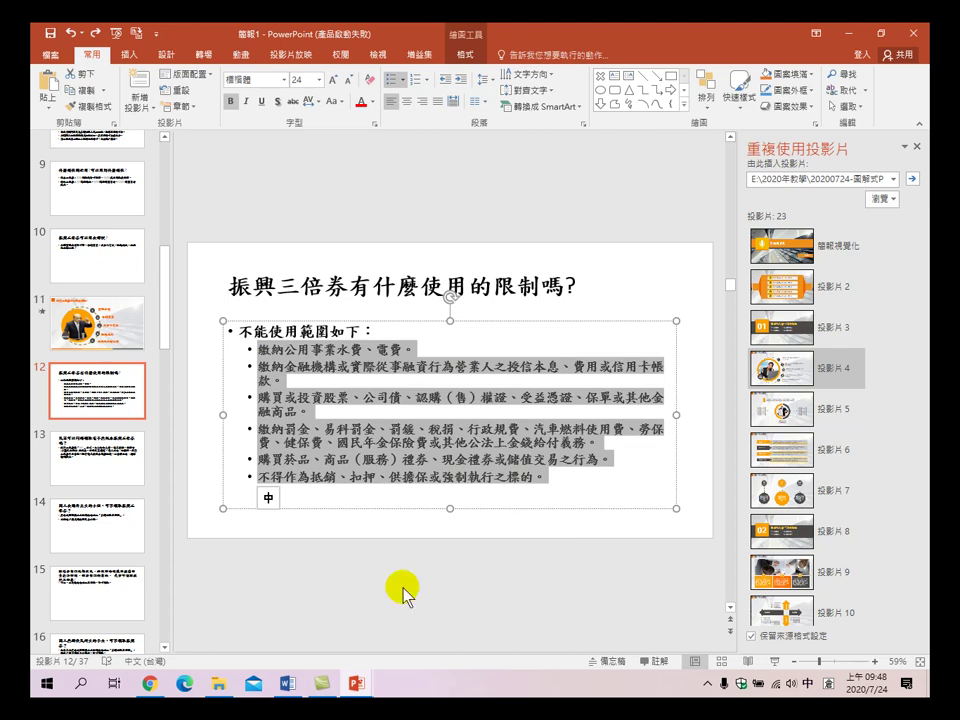
# - Minimize 簡報1 so the template 高樓背景大方動態商務PPT模板.pptx comes to the front
pyautogui.click(356, 685)
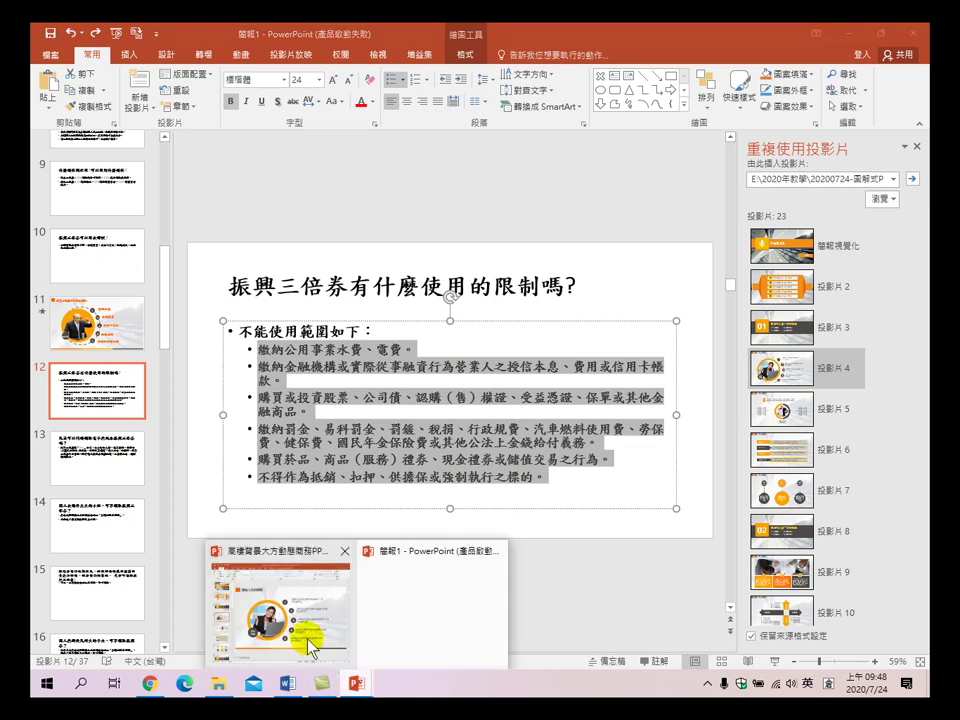
pyautogui.click(304, 609)
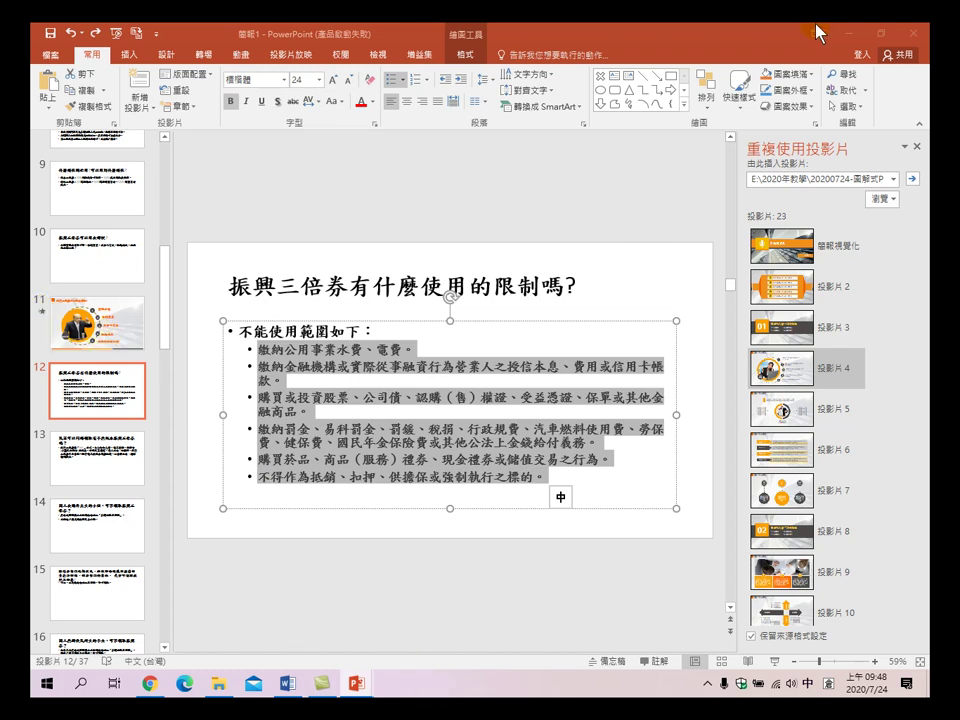
pyautogui.click(846, 33)
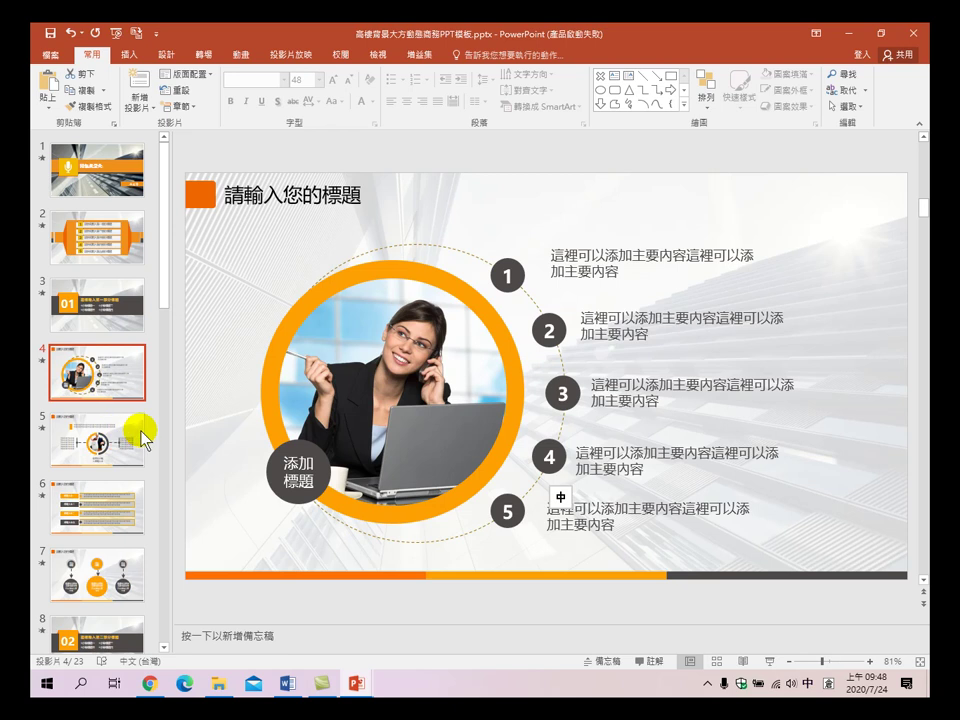
# - Browse template slides 9 through 13 in the thumbnail pane
pyautogui.scroll(-5, 96, 424)
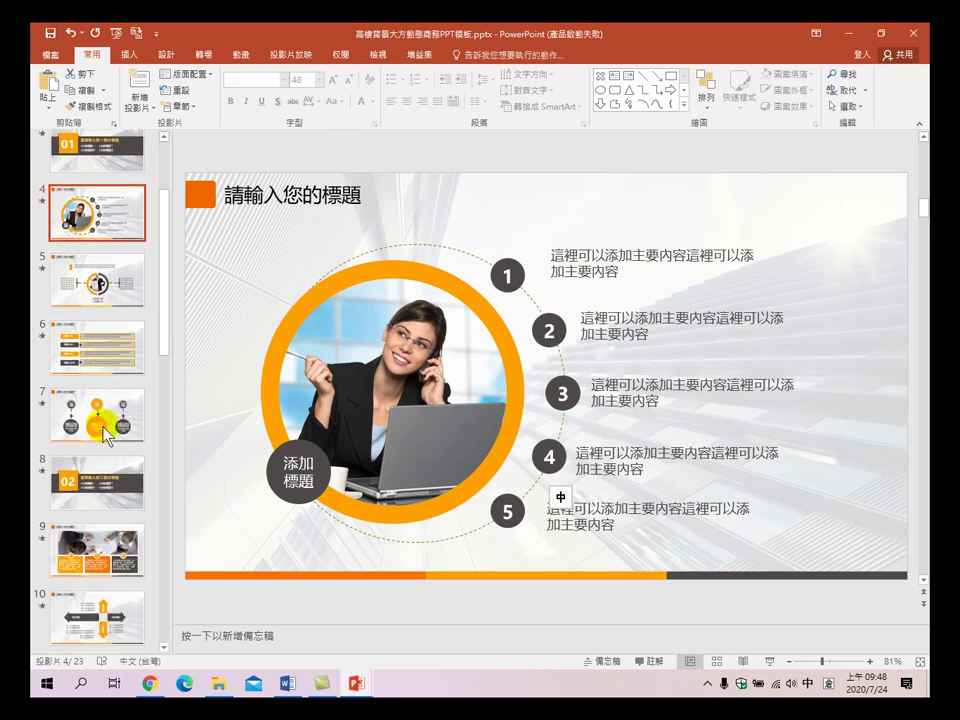
pyautogui.scroll(-10, 105, 435)
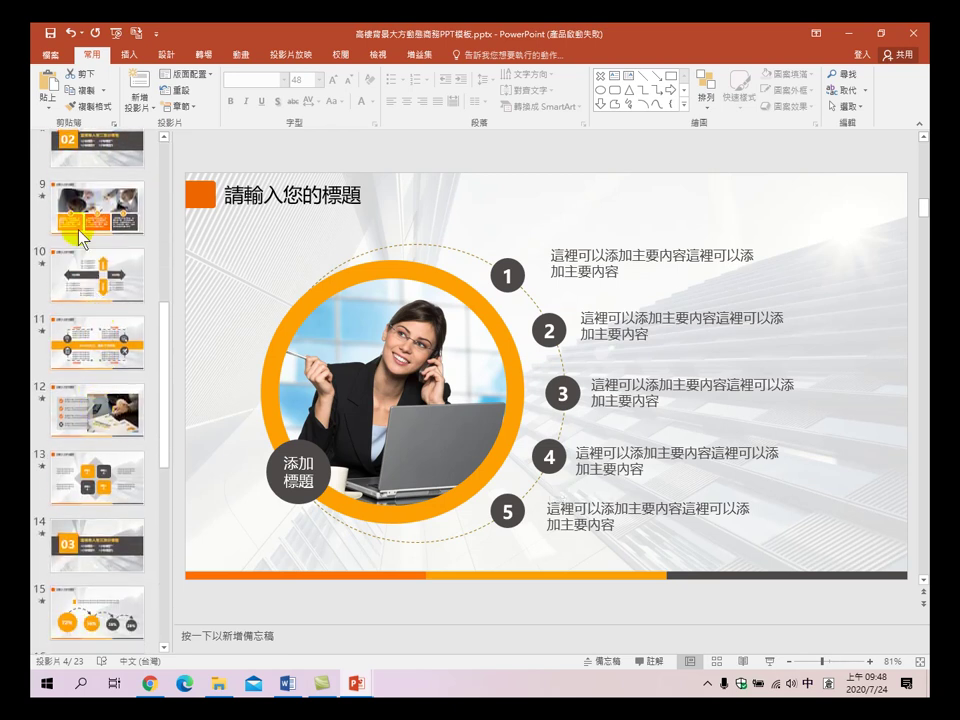
pyautogui.click(80, 238)
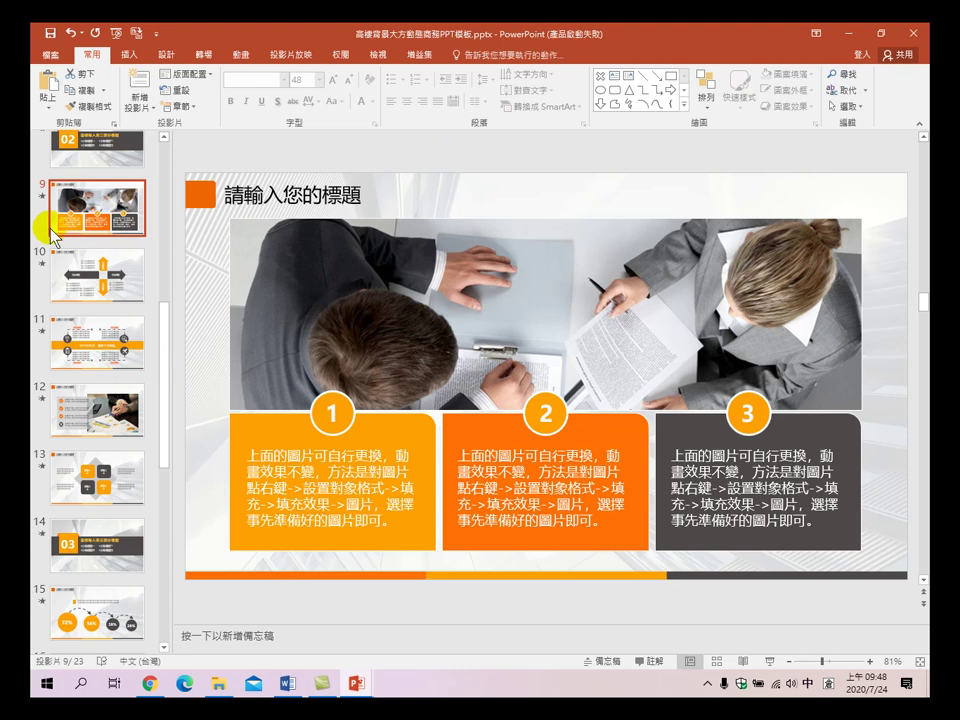
pyautogui.click(94, 280)
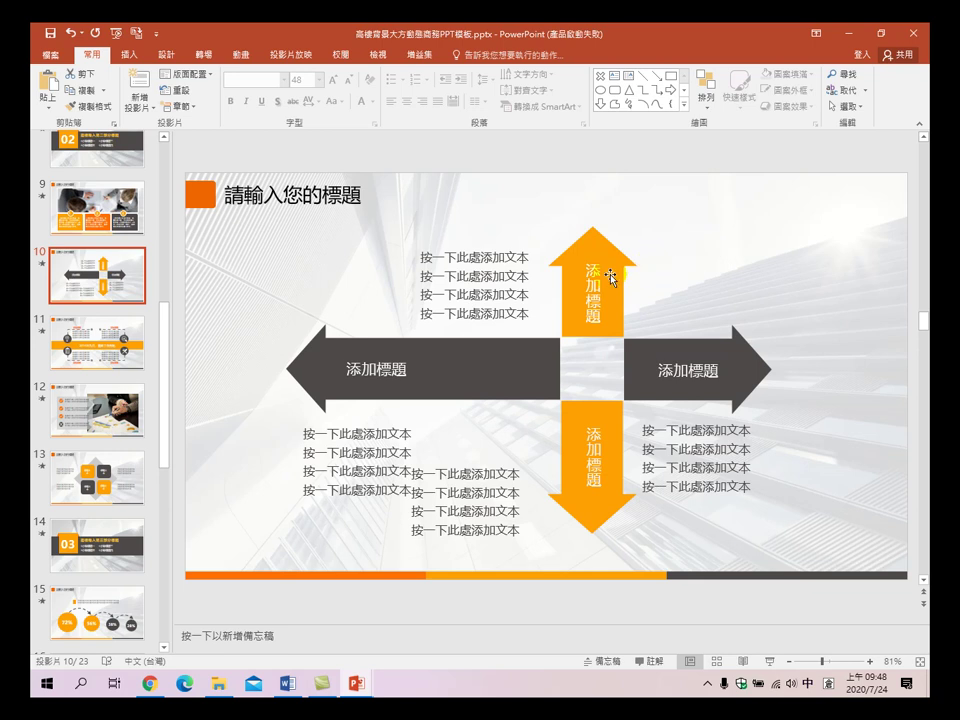
pyautogui.click(83, 345)
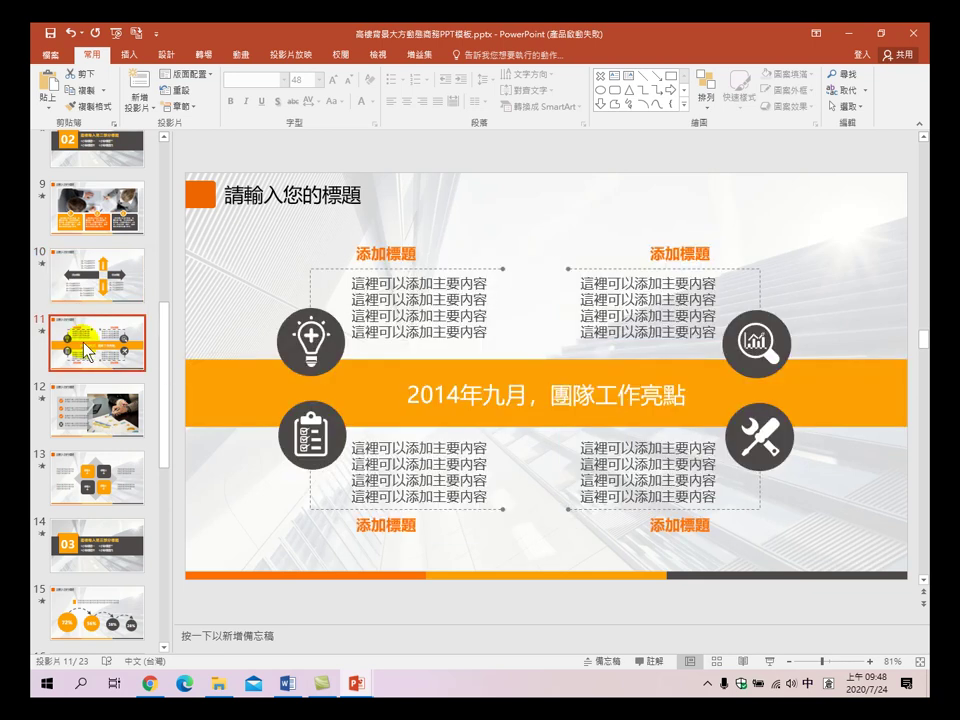
pyautogui.scroll(-1, 90, 362)
pyautogui.click(92, 365)
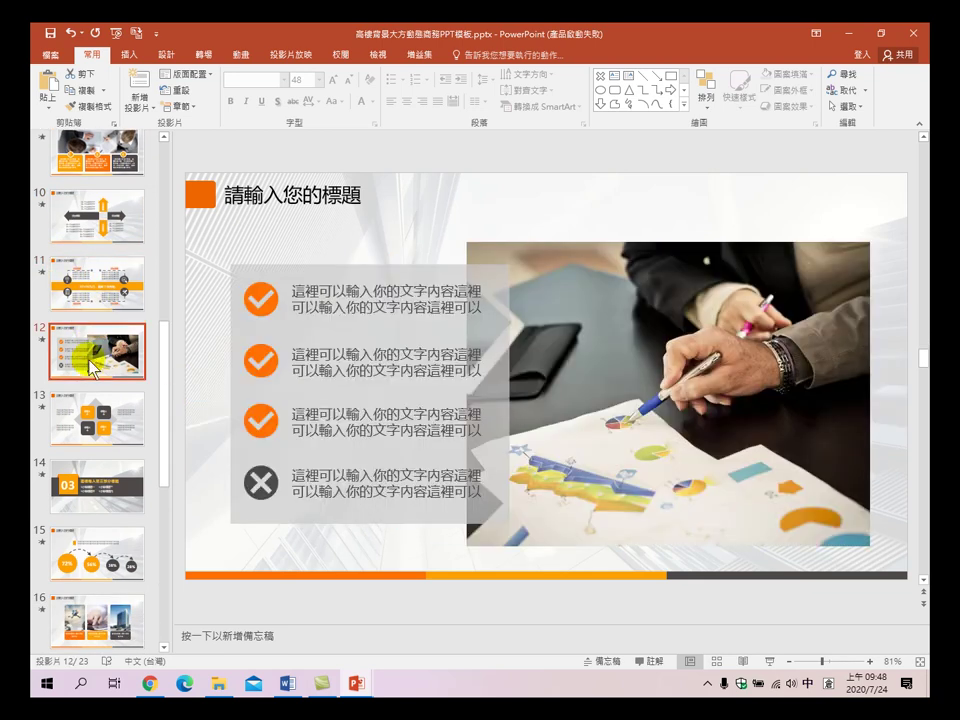
pyautogui.click(95, 420)
# - Show template slide 19 with the three-arc diagram and pointing businesswoman
pyautogui.scroll(-6, 93, 420)
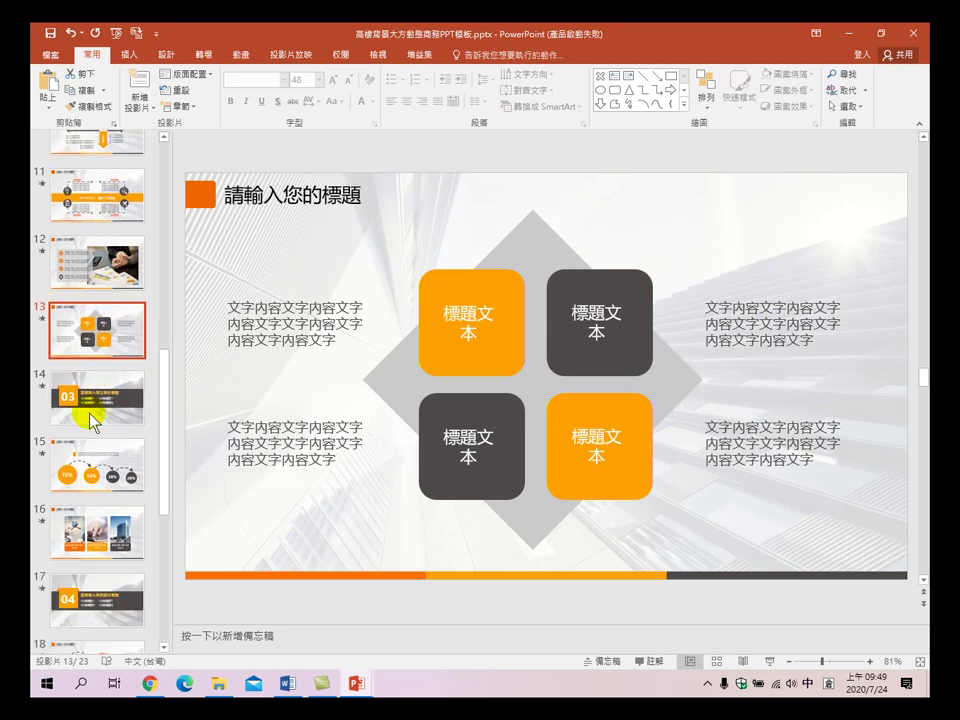
pyautogui.scroll(-3, 88, 400)
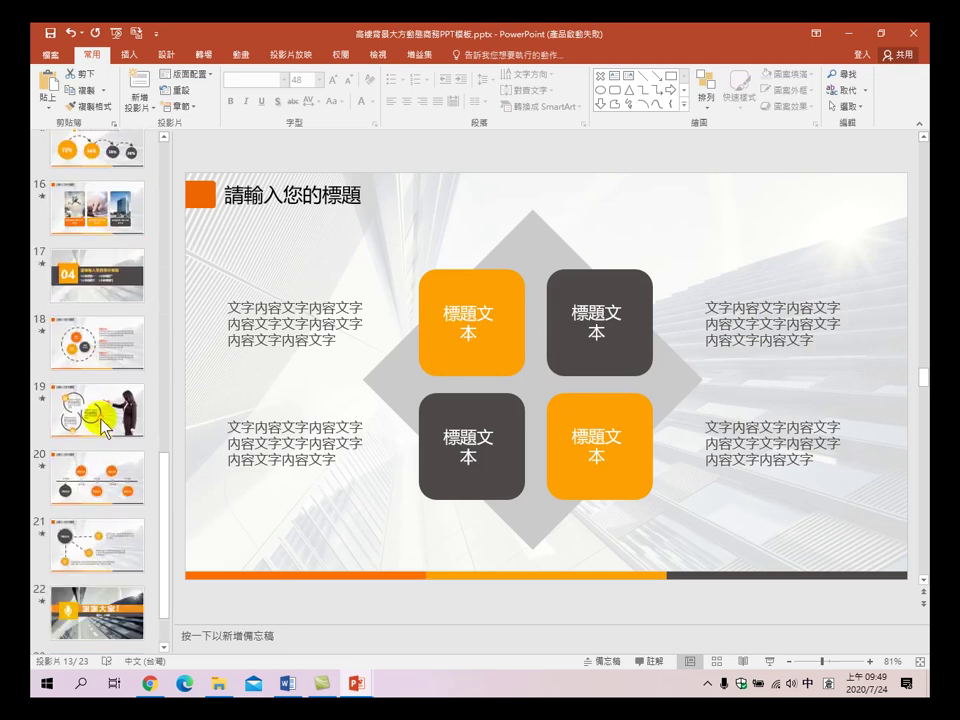
pyautogui.click(112, 418)
pyautogui.click(108, 410)
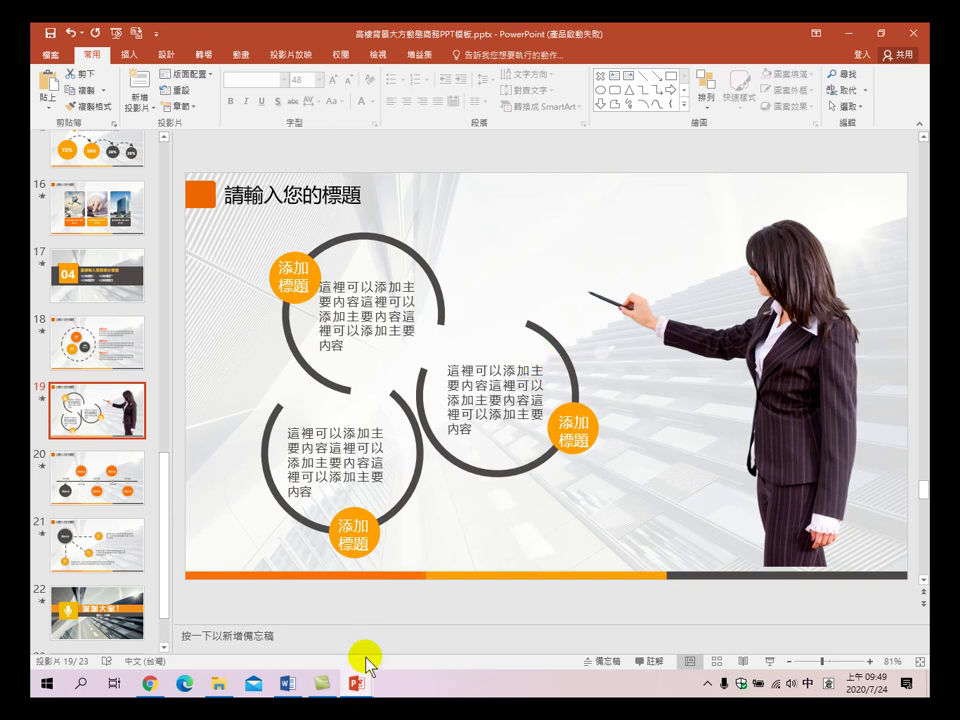
pyautogui.moveTo(352, 682)
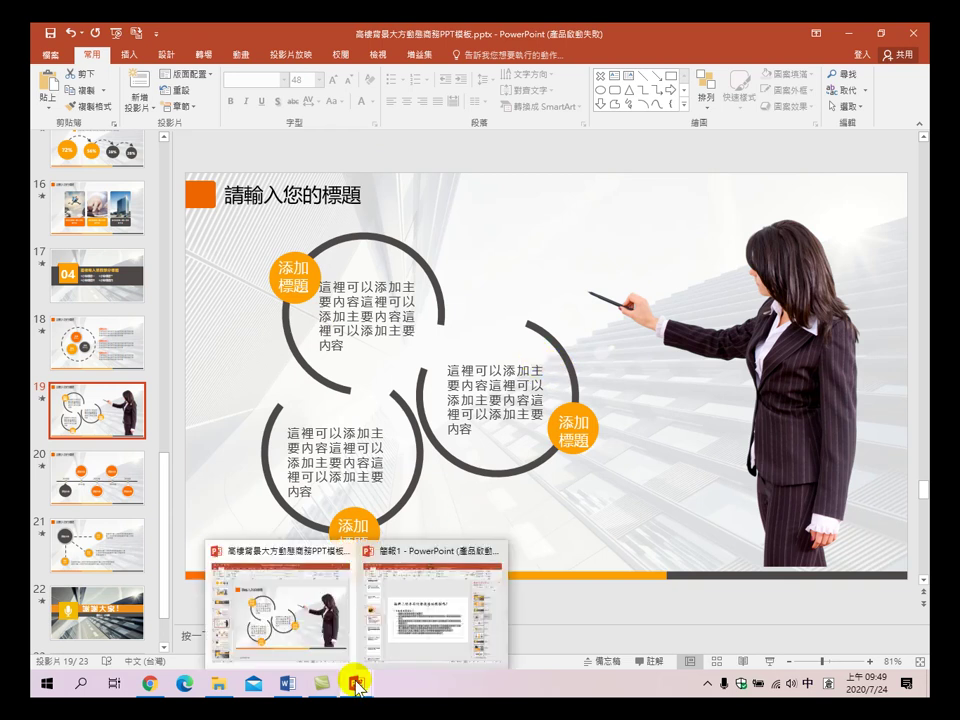
pyautogui.click(270, 600)
# - In 簡報1, insert template slide 19 after slide 12 as new slide 13
pyautogui.moveTo(355, 688)
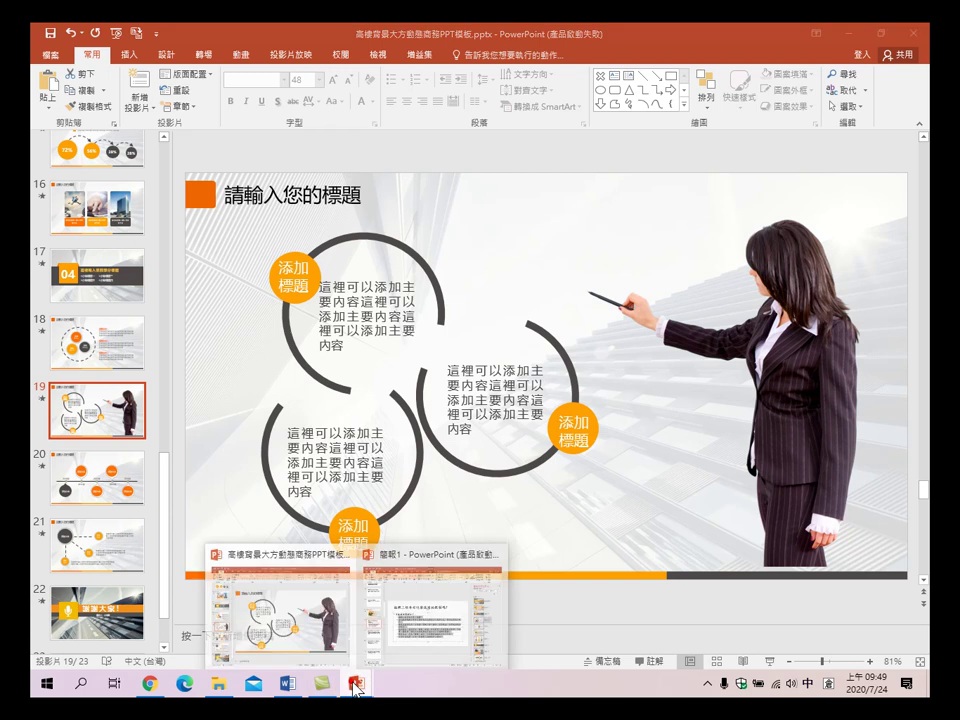
pyautogui.click(422, 626)
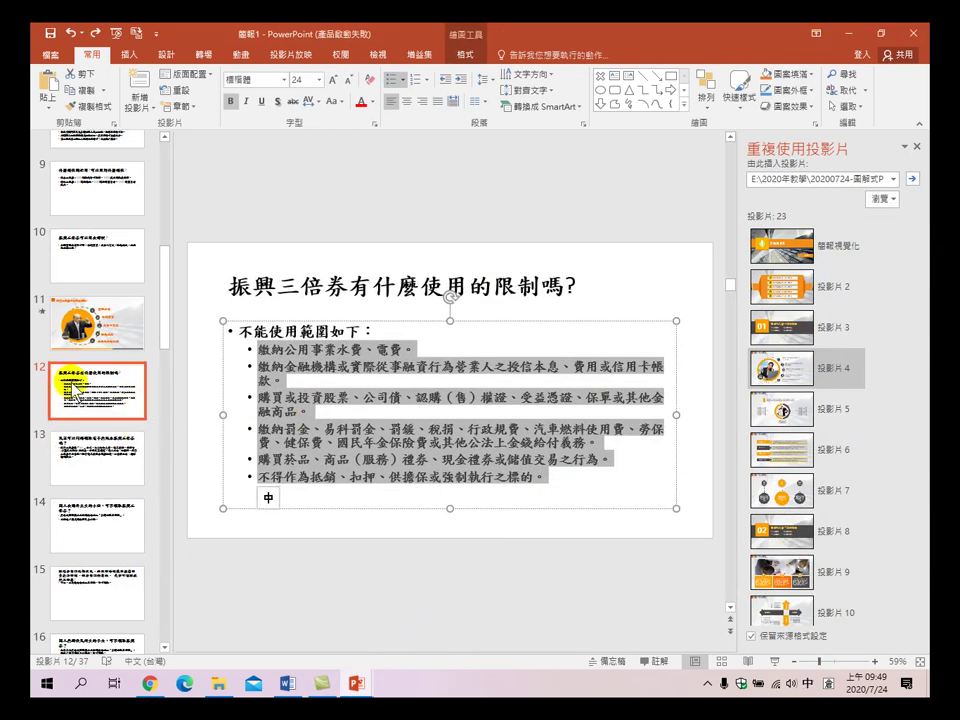
pyautogui.click(75, 395)
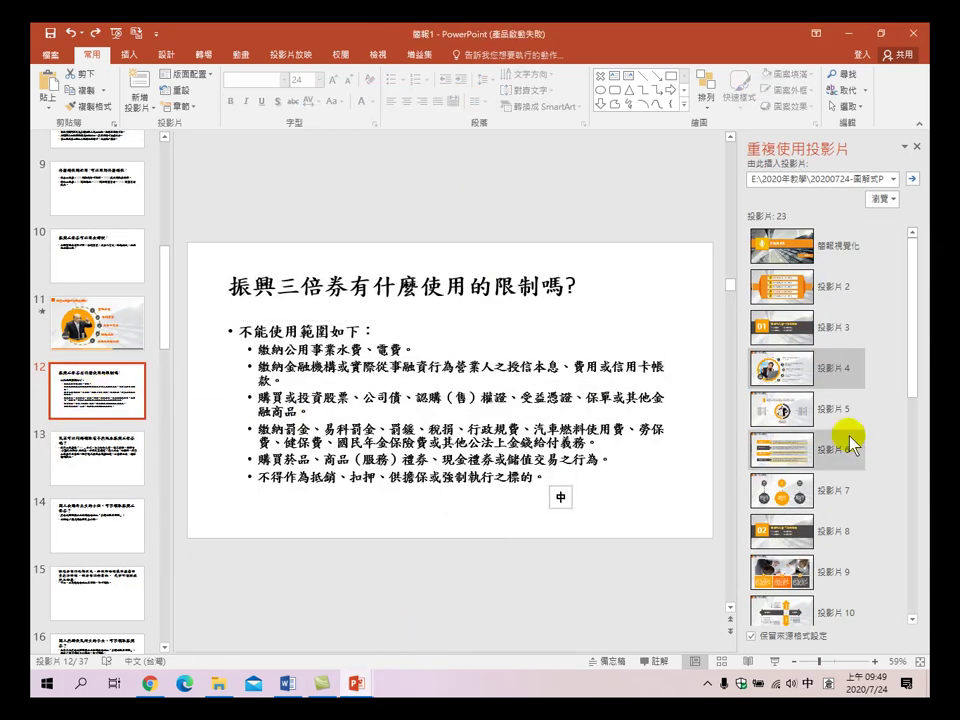
pyautogui.scroll(-5, 850, 440)
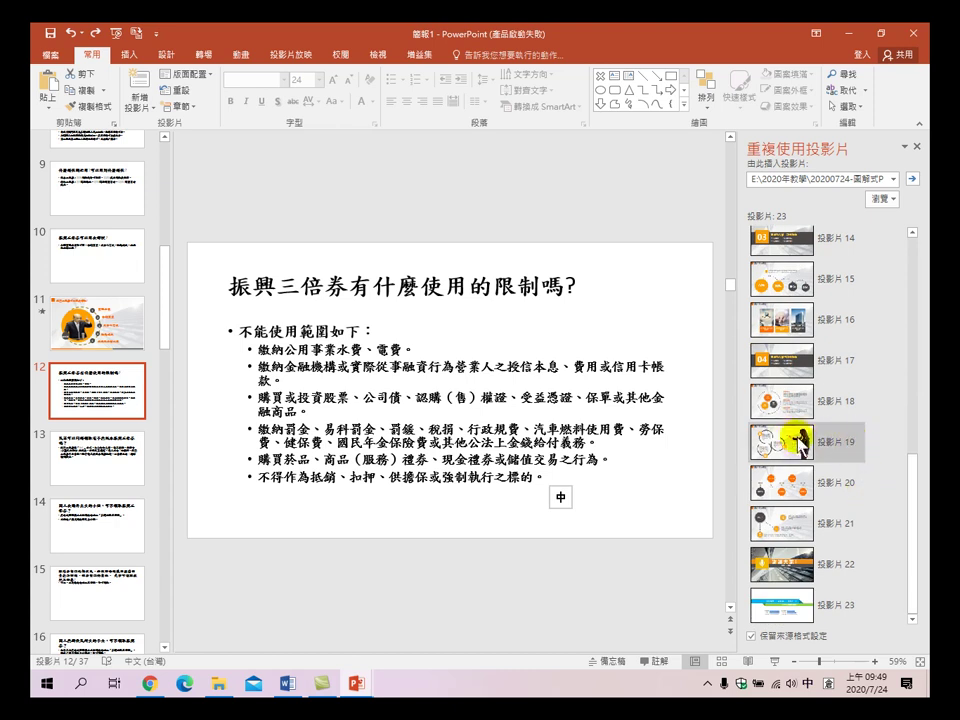
pyautogui.click(792, 440)
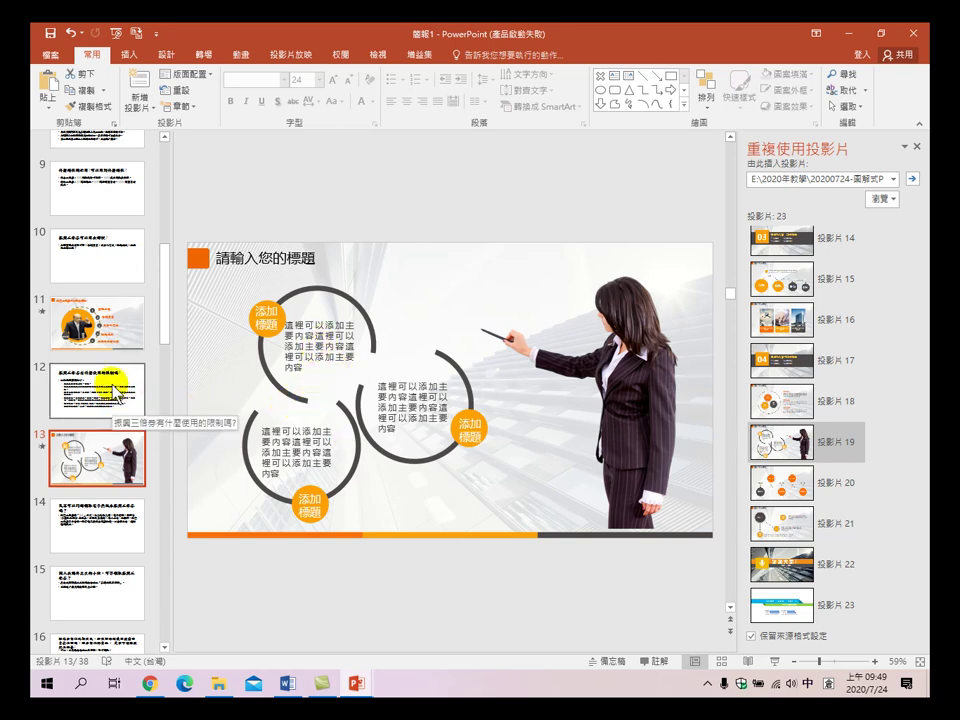
# - Delete the three-arc diagram from slide 13, then select slide 12's restriction bullets
pyautogui.click(282, 356)
pyautogui.moveTo(177, 277)
pyautogui.mouseDown()
pyautogui.moveTo(317, 289)
pyautogui.moveTo(506, 497)
pyautogui.moveTo(520, 528)
pyautogui.mouseUp()
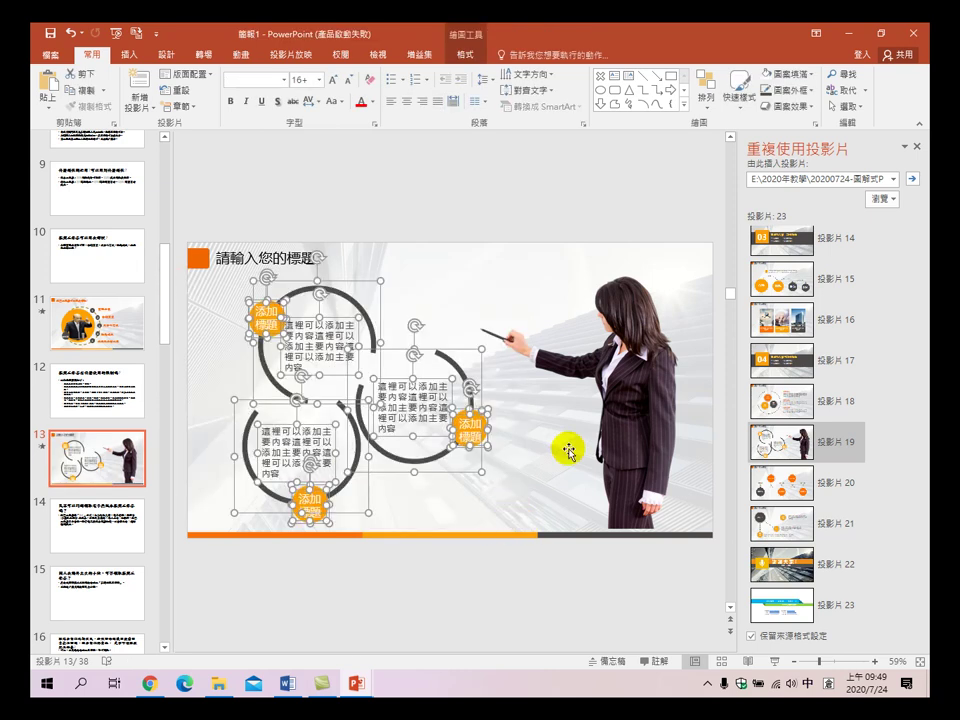
pyautogui.press('Delete')
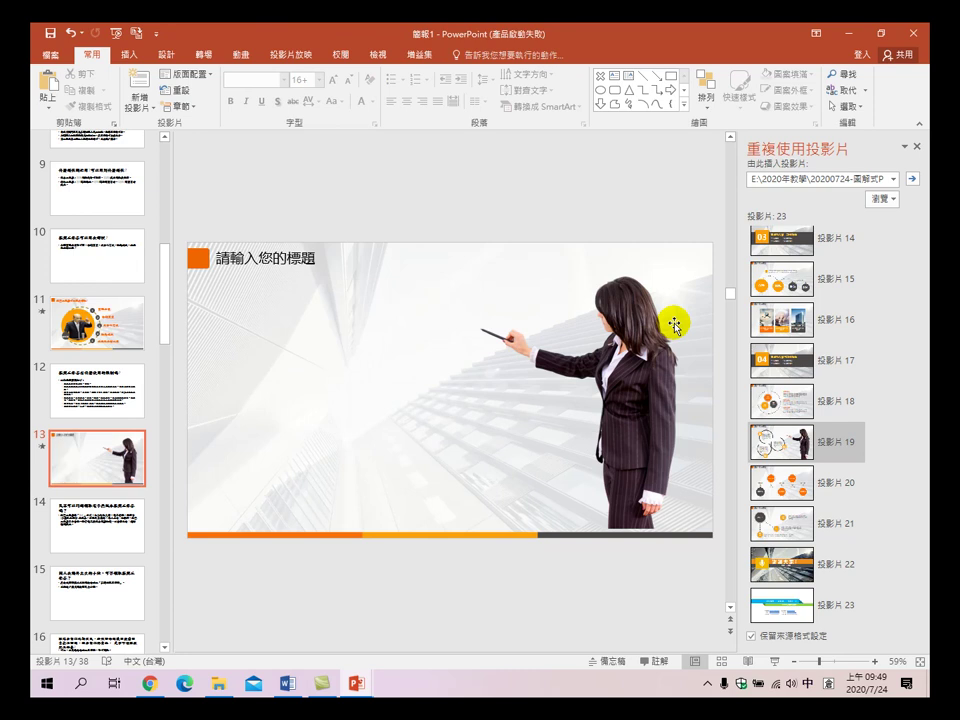
pyautogui.click(115, 383)
pyautogui.moveTo(264, 349); pyautogui.dragTo(551, 476)
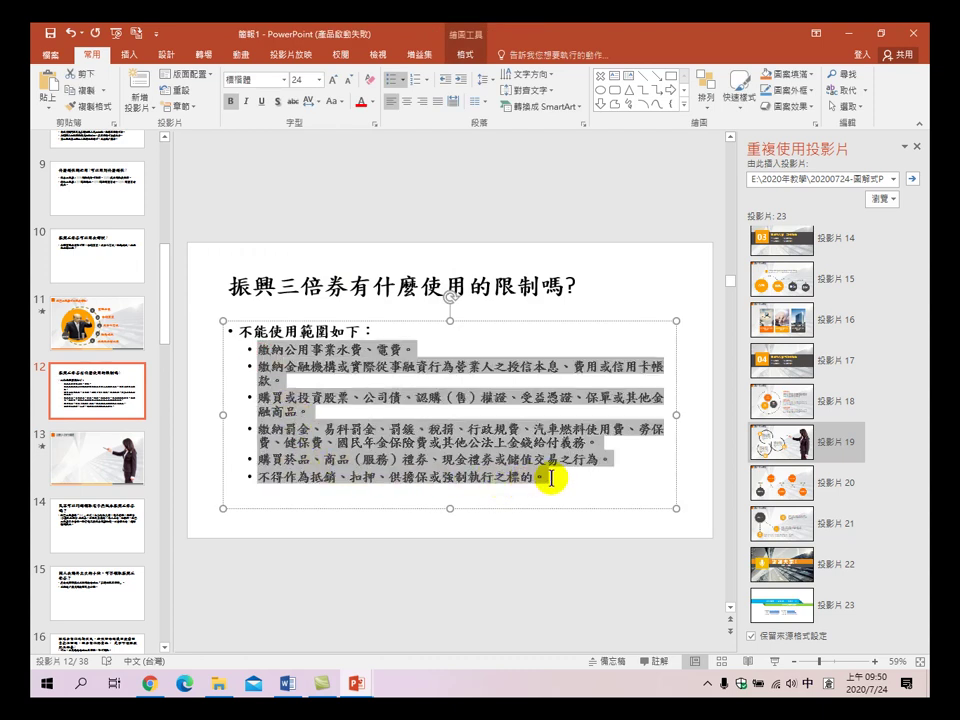
# - Copy the restriction bullets onto slide 13 and move the text box left
pyautogui.rightClick(452, 436)
pyautogui.click(485, 180)
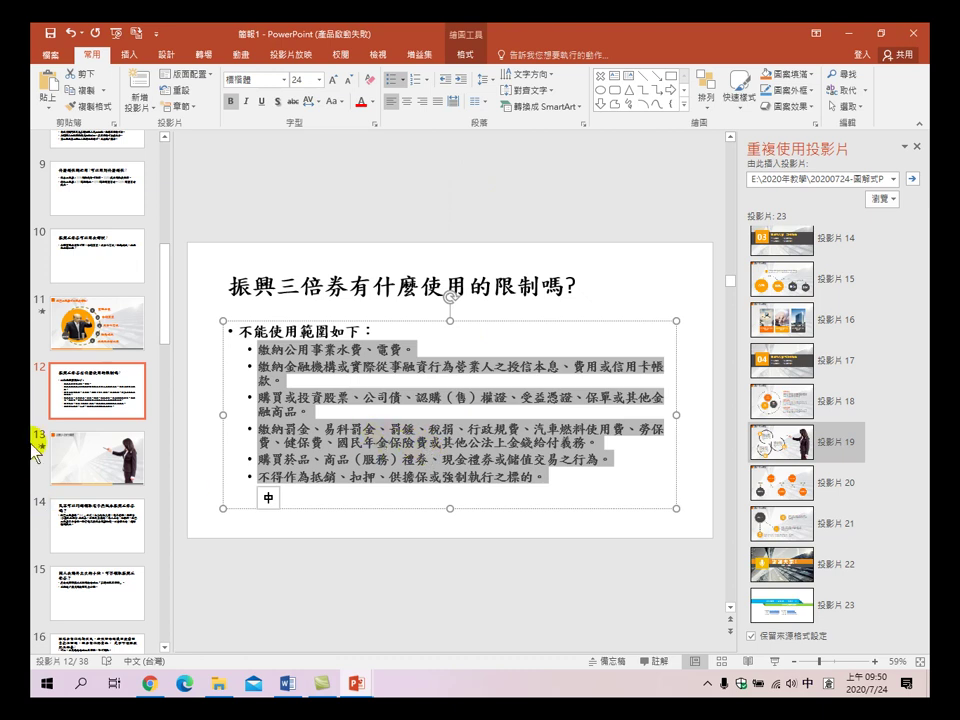
pyautogui.click(95, 444)
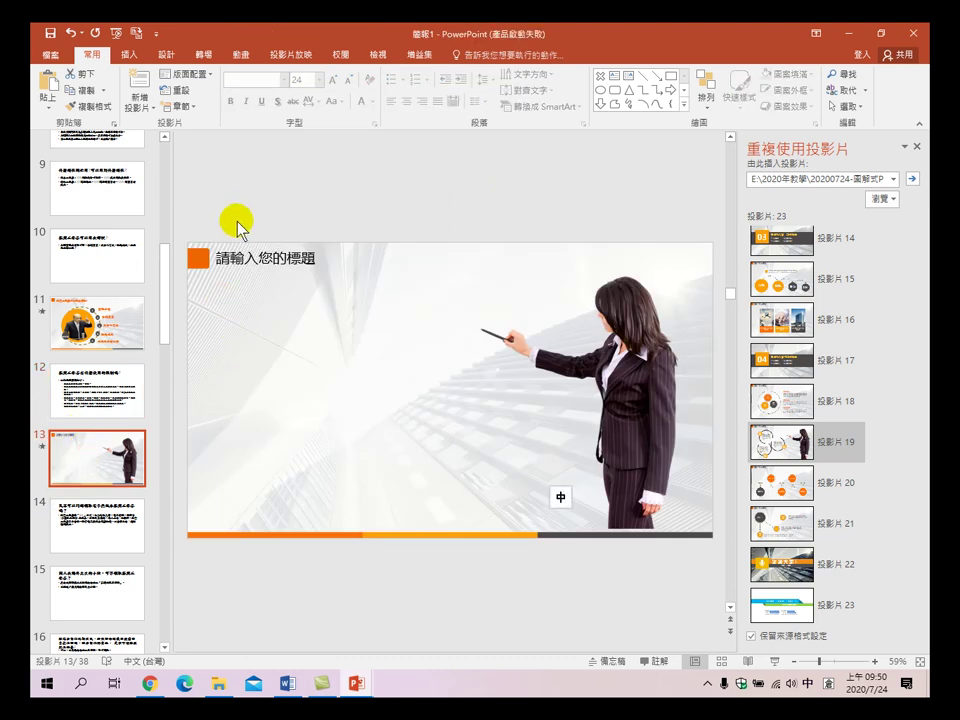
pyautogui.hotkey('ctrl', 'v')
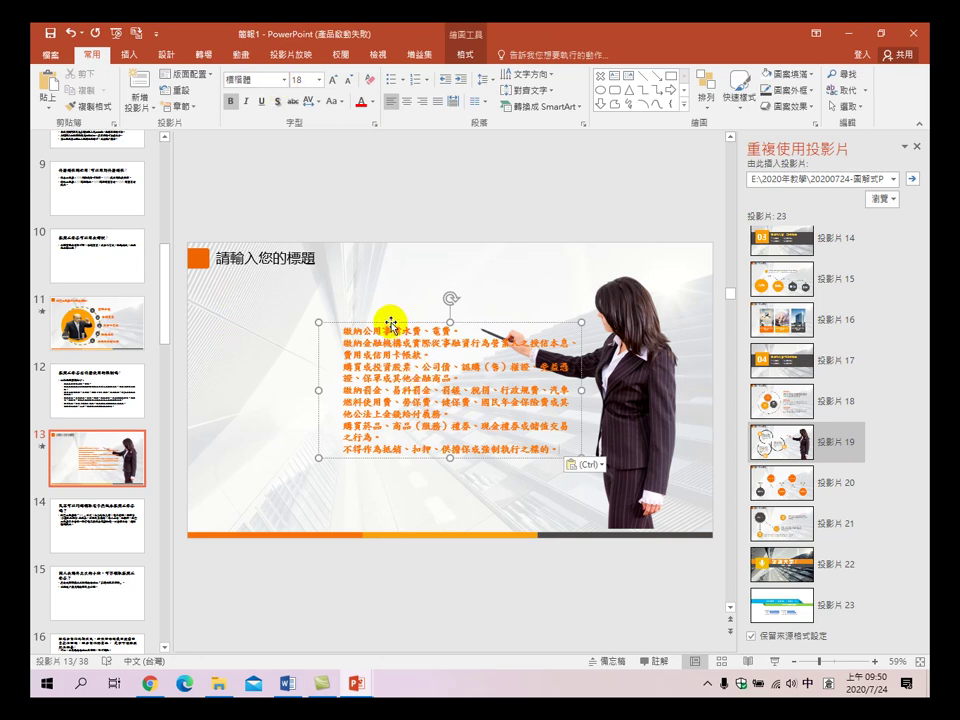
pyautogui.moveTo(391, 323); pyautogui.dragTo(285, 326)
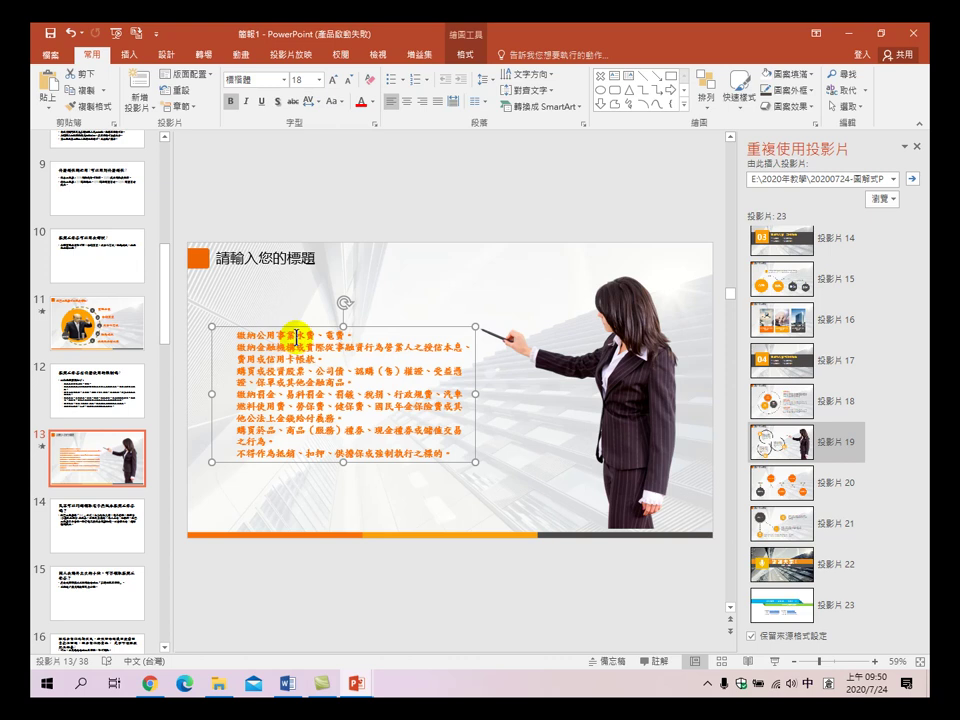
# - Enlarge the pasted restriction text to 24 pt
pyautogui.moveTo(297, 334); pyautogui.dragTo(225, 328)
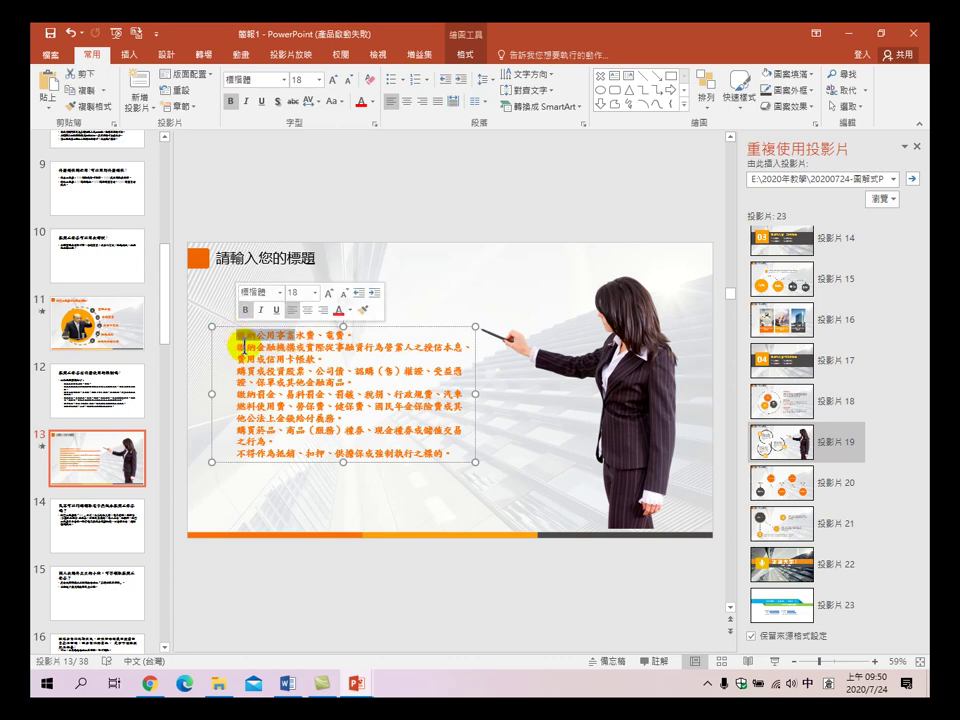
pyautogui.click(370, 404)
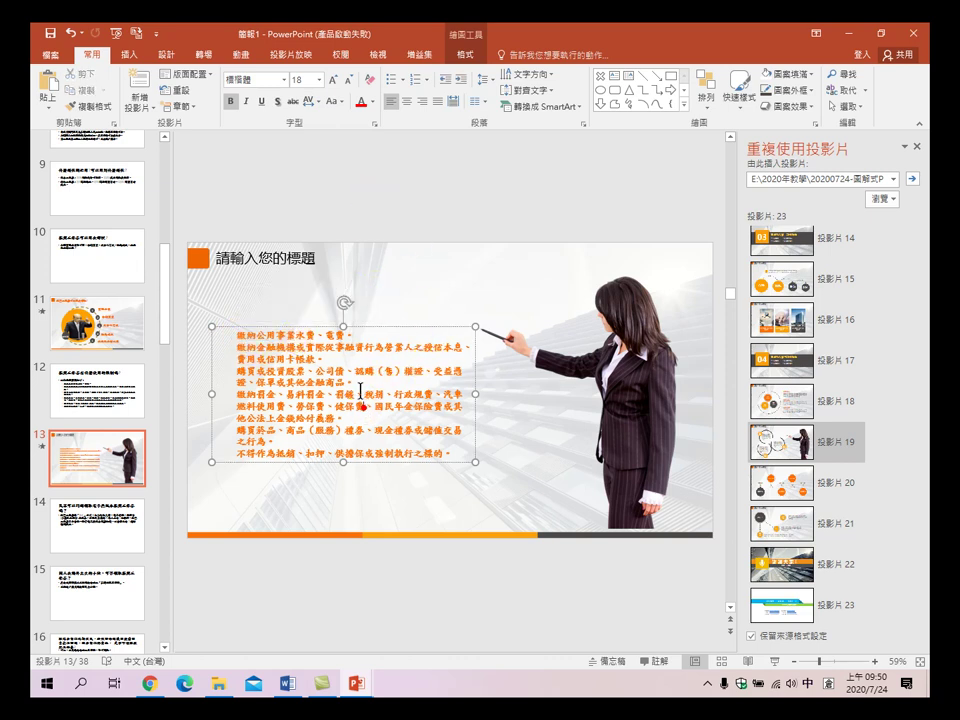
pyautogui.click(376, 328)
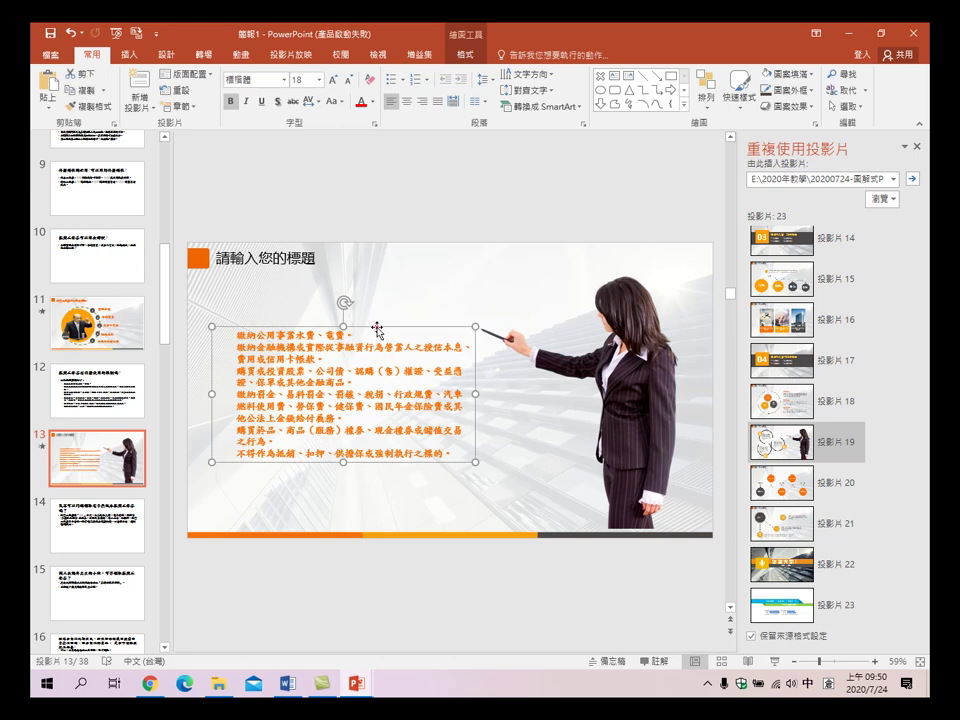
pyautogui.click(333, 80)
pyautogui.click(333, 80)
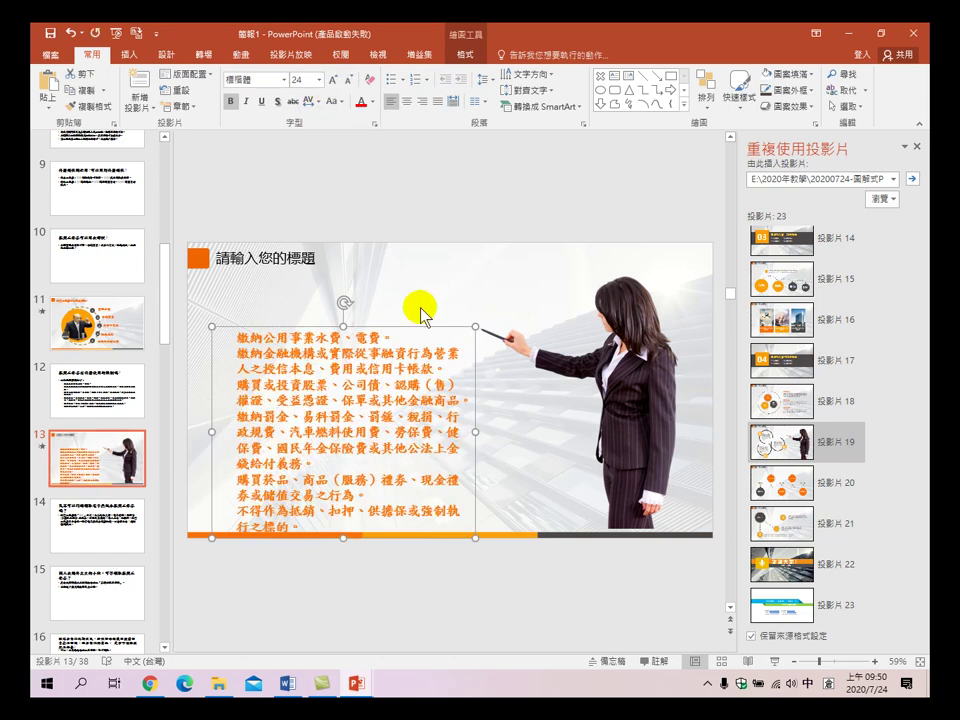
# - Delete item two's opening phrase, the wording after 公司債, and the fee list after 稅捐
pyautogui.moveTo(369, 327); pyautogui.dragTo(371, 297)
pyautogui.moveTo(313, 305); pyautogui.dragTo(237, 310)
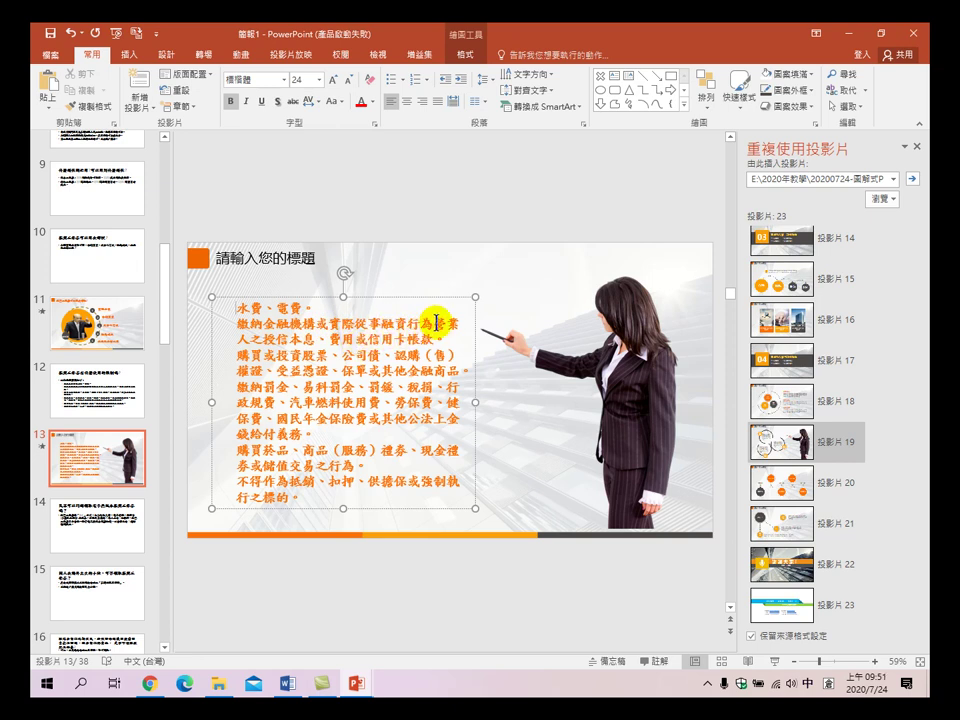
pyautogui.moveTo(437, 321); pyautogui.dragTo(238, 324)
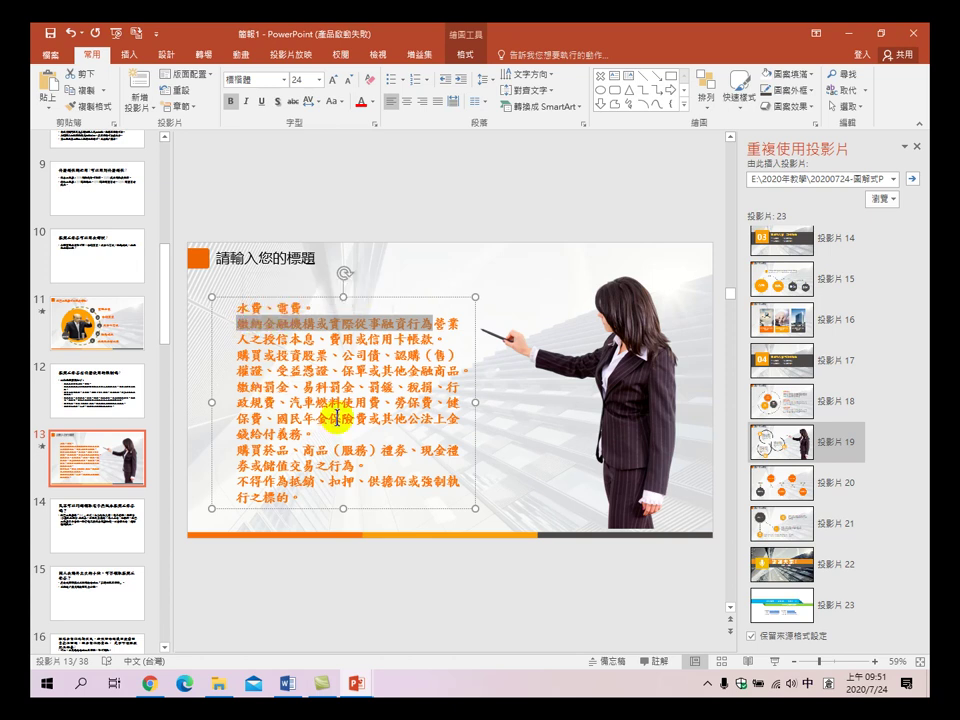
pyautogui.press('Delete')
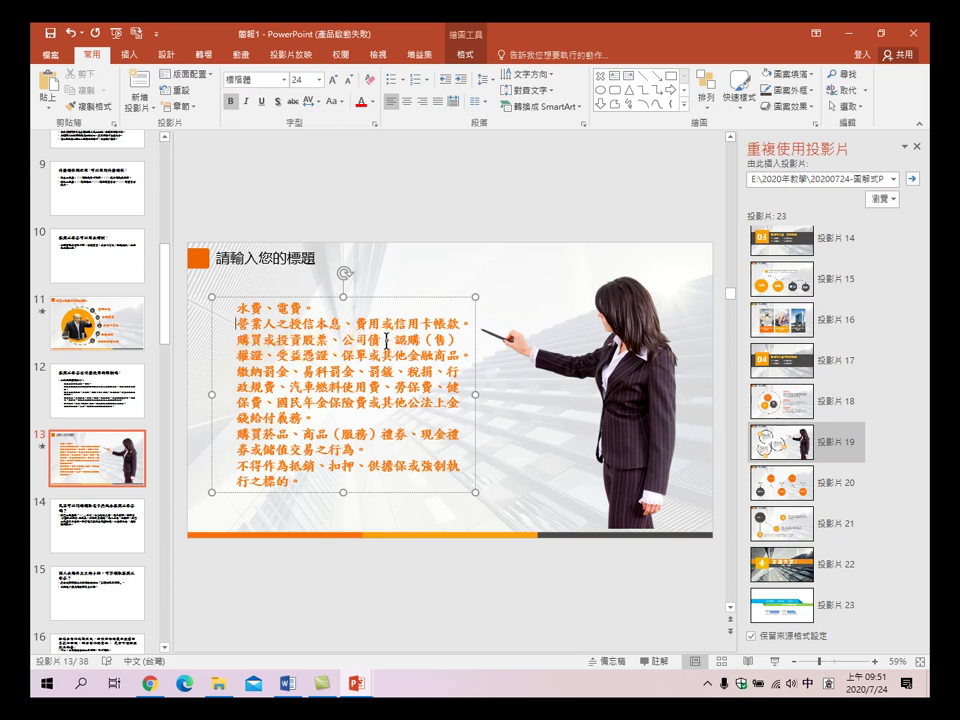
pyautogui.moveTo(386, 337); pyautogui.dragTo(462, 354)
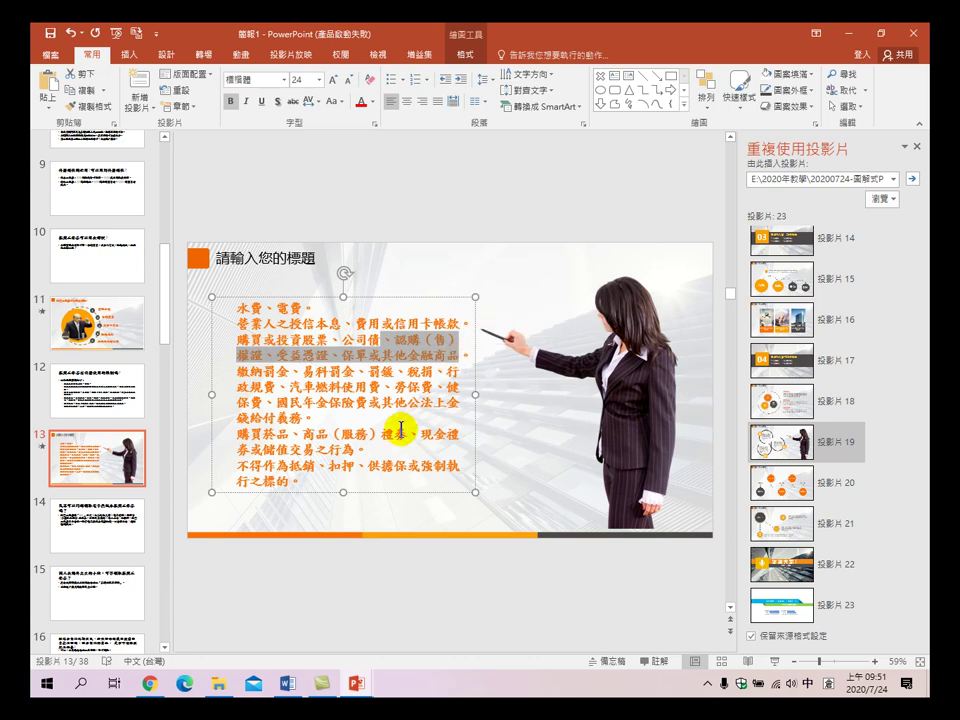
pyautogui.press('Delete')
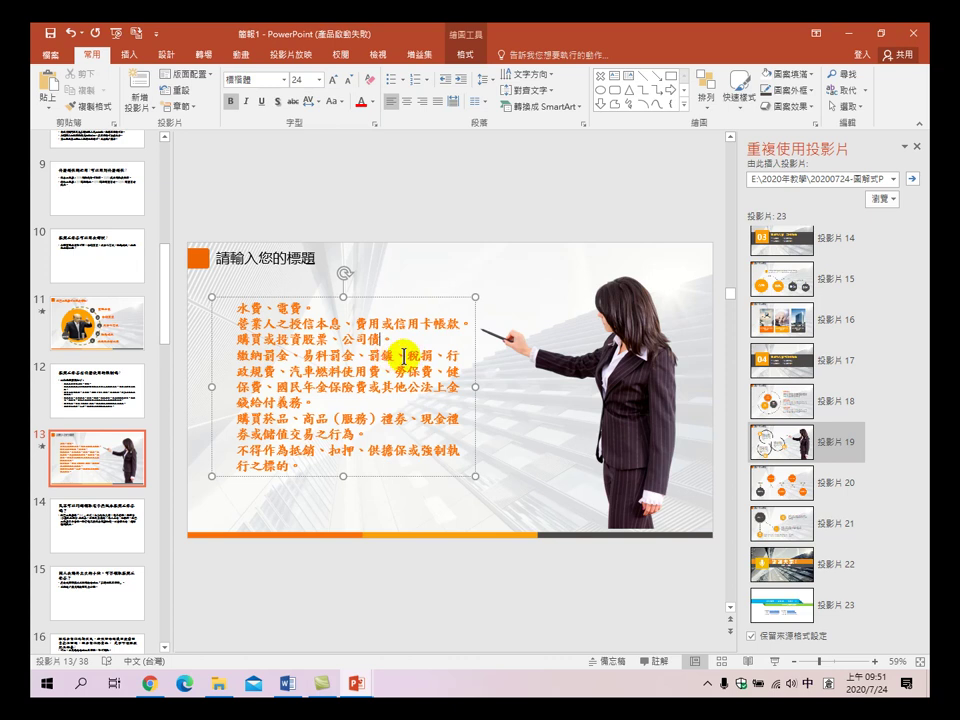
pyautogui.moveTo(444, 354); pyautogui.dragTo(302, 402)
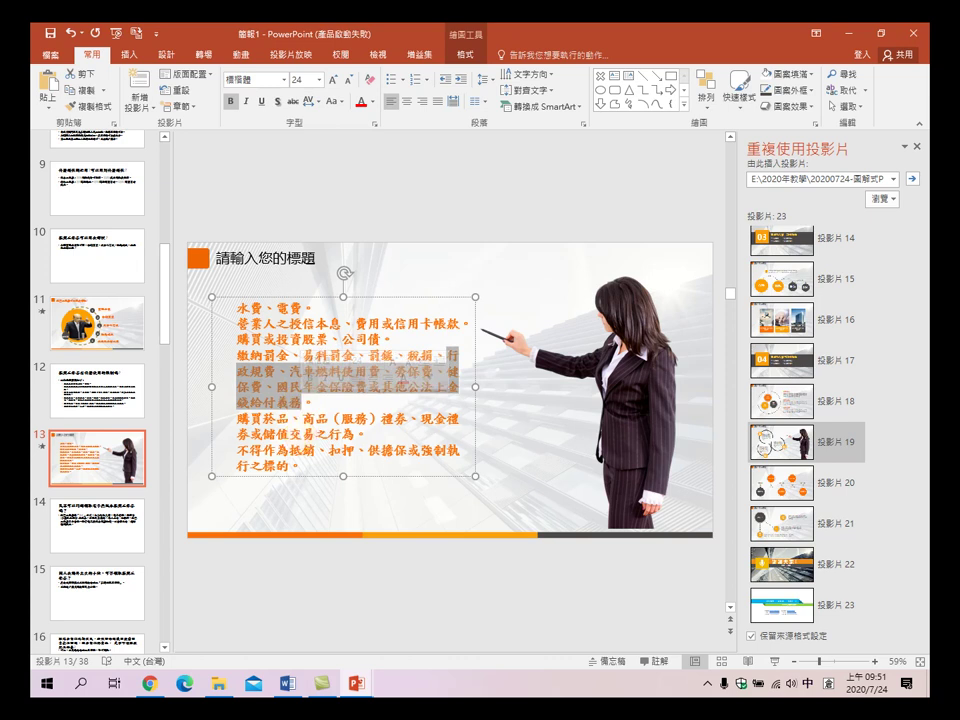
pyautogui.press('Delete')
pyautogui.press('BackSpace')
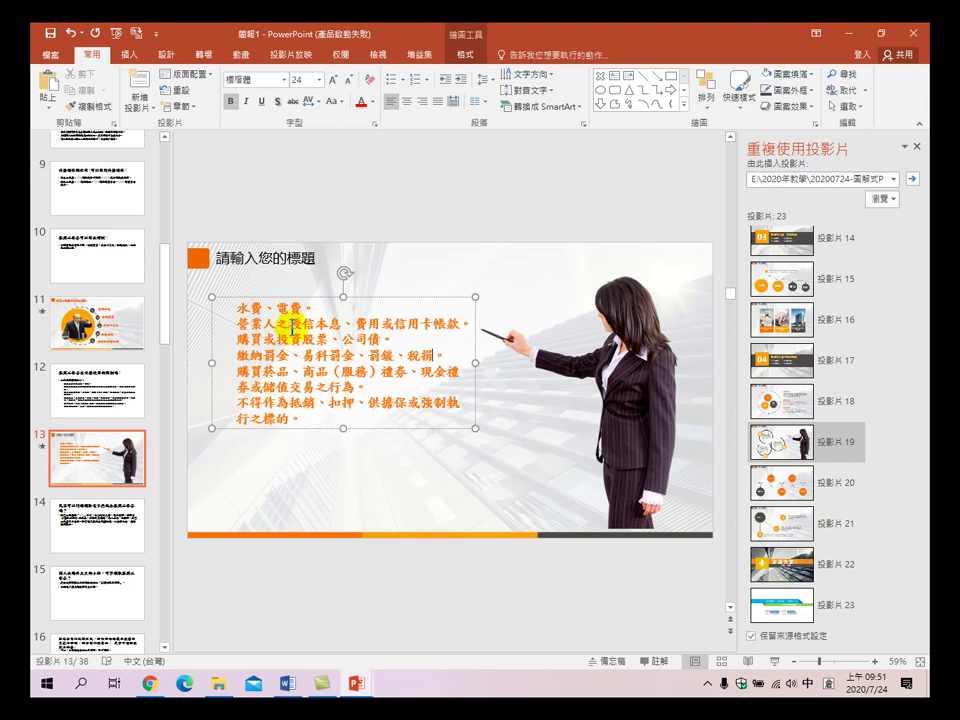
# - Remove the periods after 電費 and 稅捐 and the stray character after 公司債, restoring line breaks
pyautogui.moveTo(313, 306); pyautogui.dragTo(302, 302)
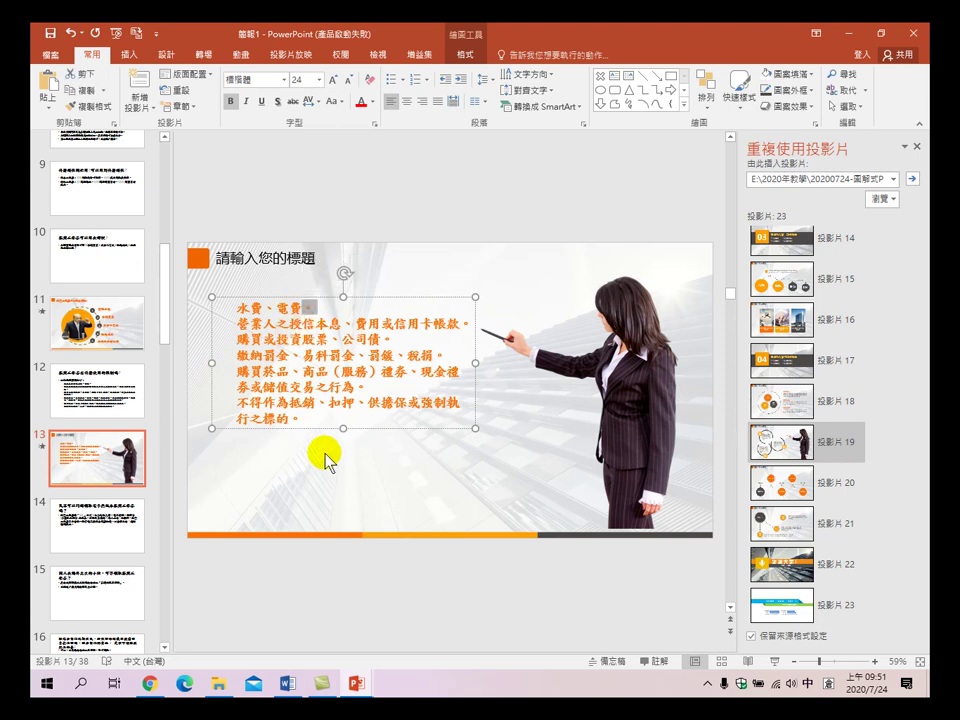
pyautogui.press('Delete')
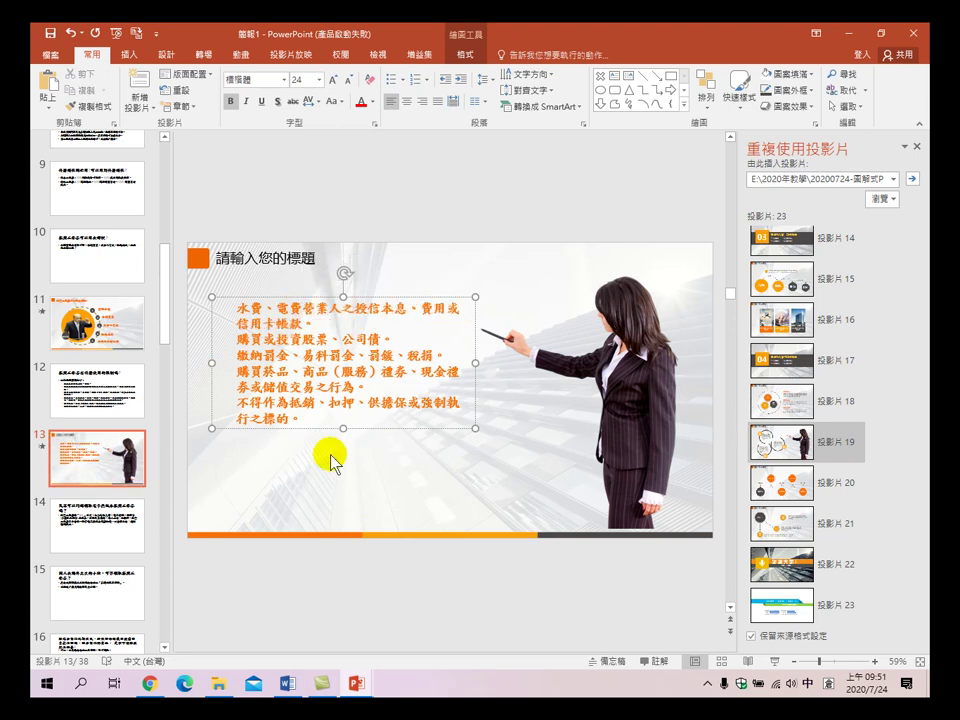
pyautogui.press('Return')
pyautogui.click(466, 327)
pyautogui.press('Return')
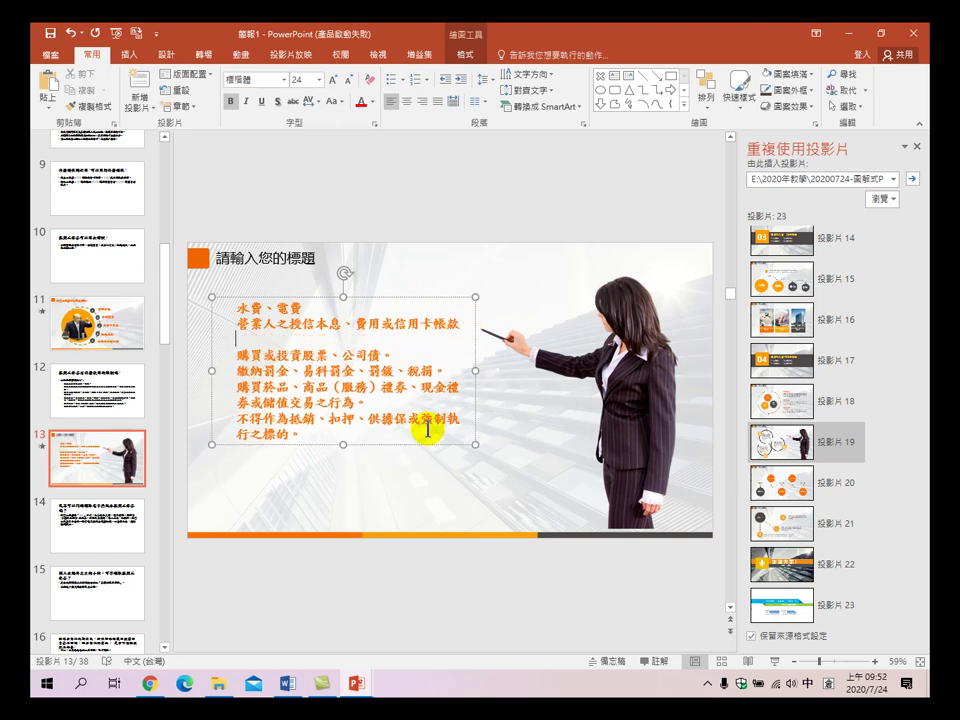
pyautogui.press('BackSpace')
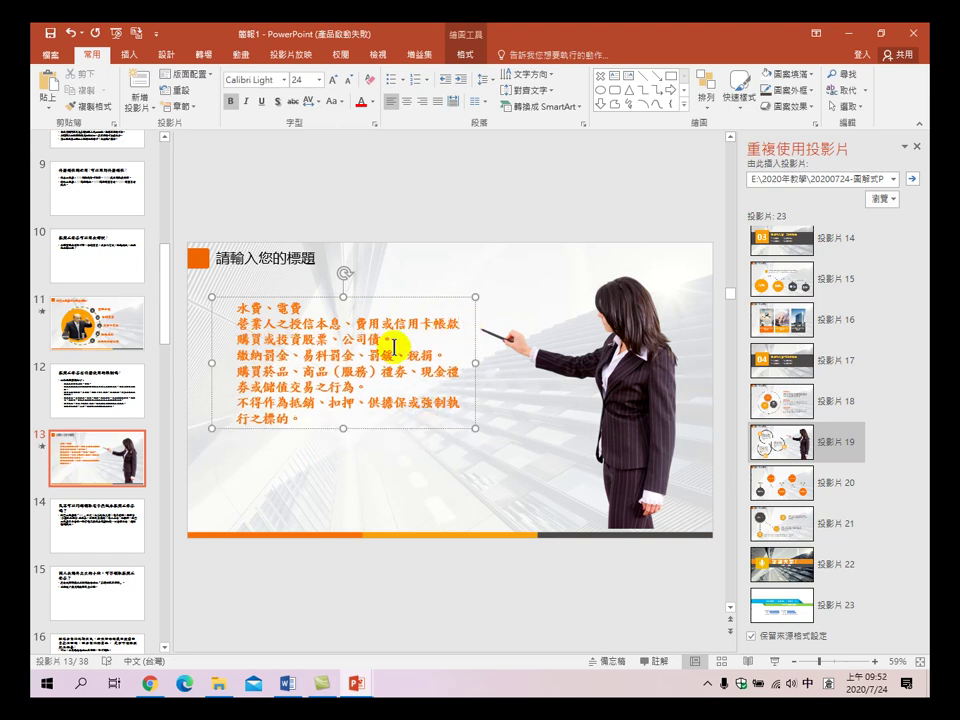
pyautogui.moveTo(389, 341); pyautogui.dragTo(396, 341)
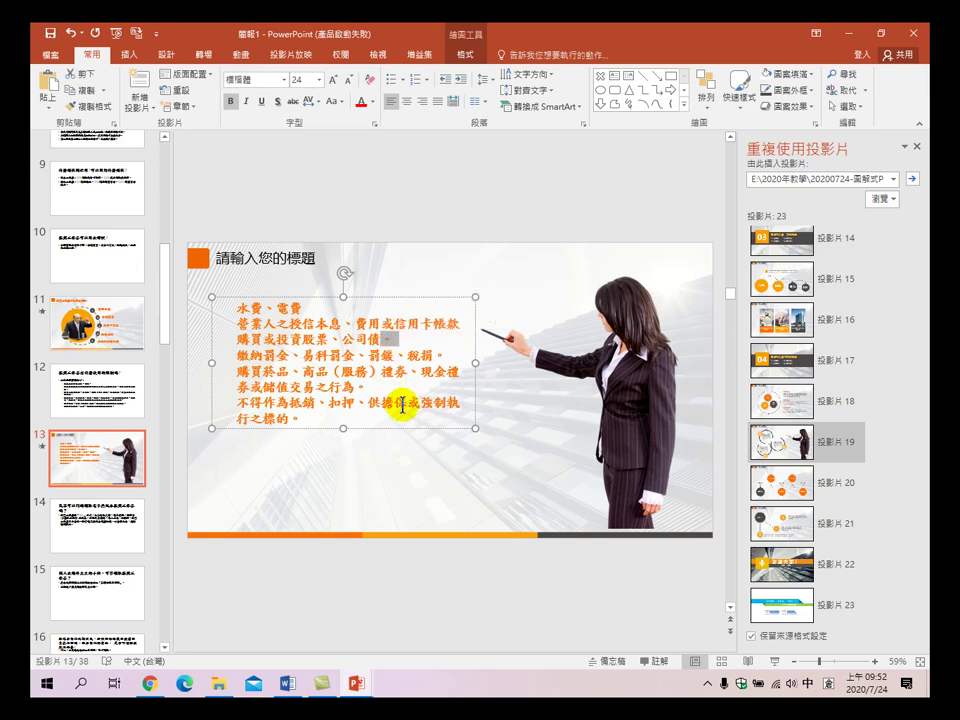
pyautogui.press('Right')
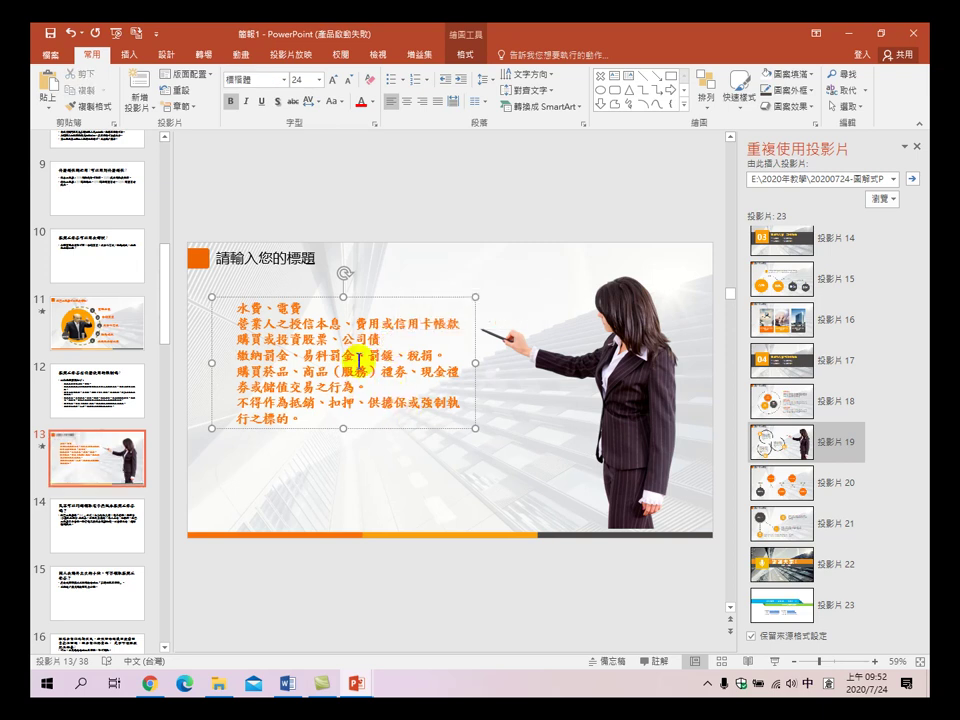
pyautogui.moveTo(433, 353); pyautogui.dragTo(450, 353)
pyautogui.press('Delete')
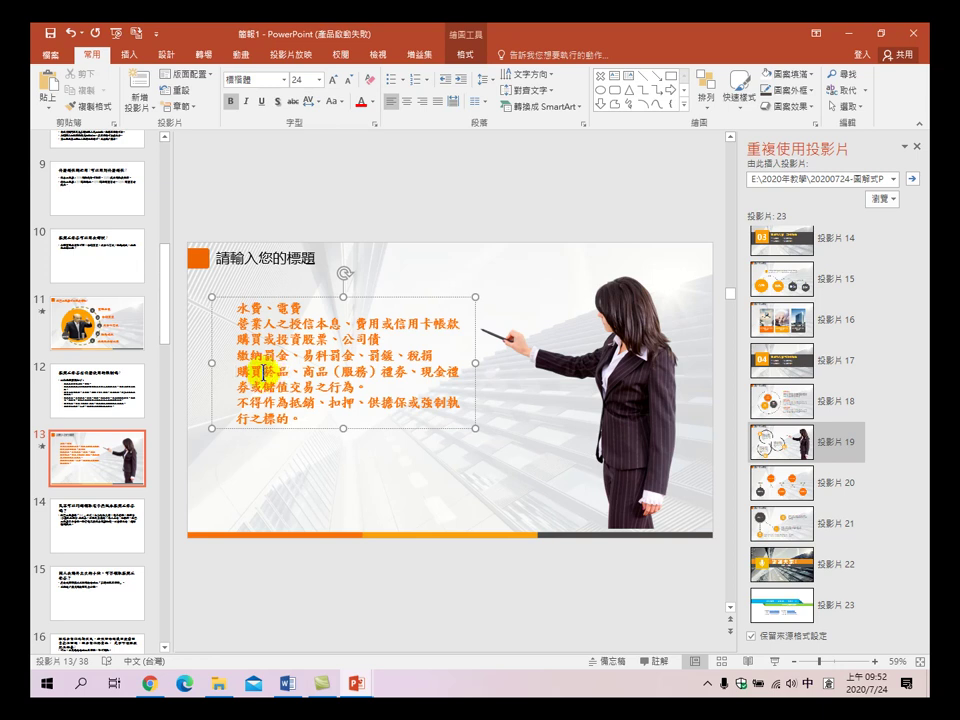
# - Delete 商品（服務）, 或儲值交易之行為 and the period after 現金禮券 from the fifth line
pyautogui.moveTo(300, 368); pyautogui.dragTo(371, 385)
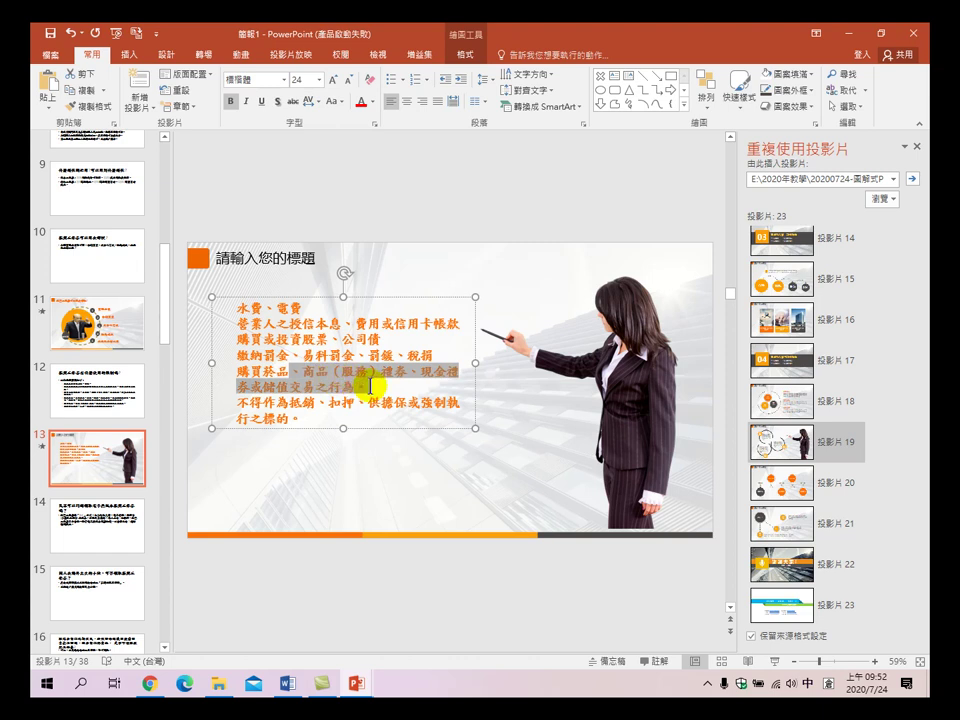
pyautogui.click(340, 388)
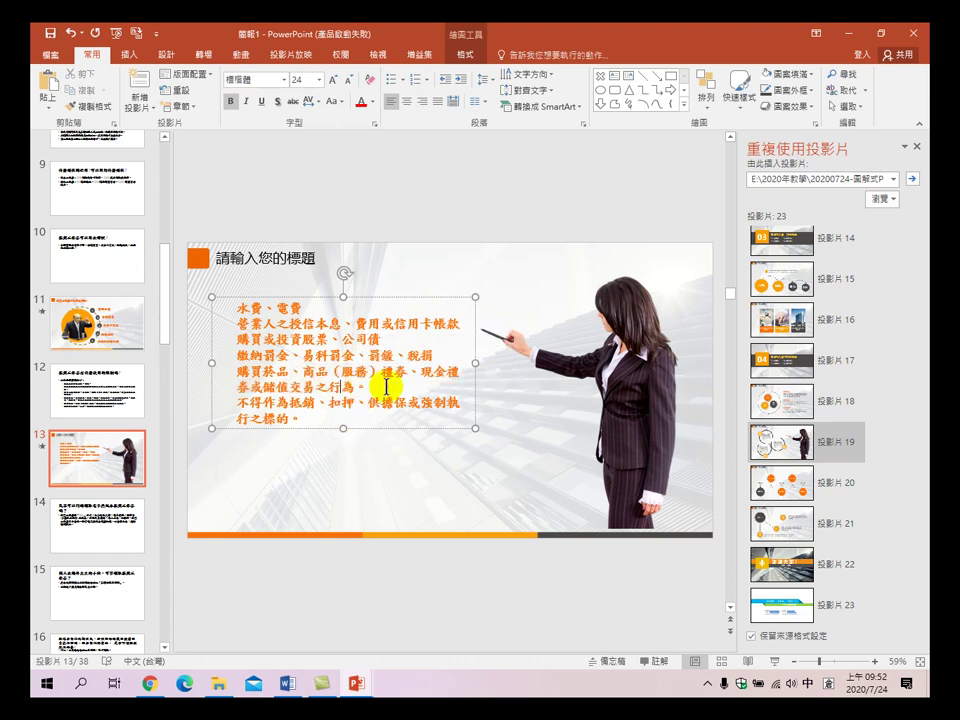
pyautogui.moveTo(406, 368); pyautogui.dragTo(375, 384)
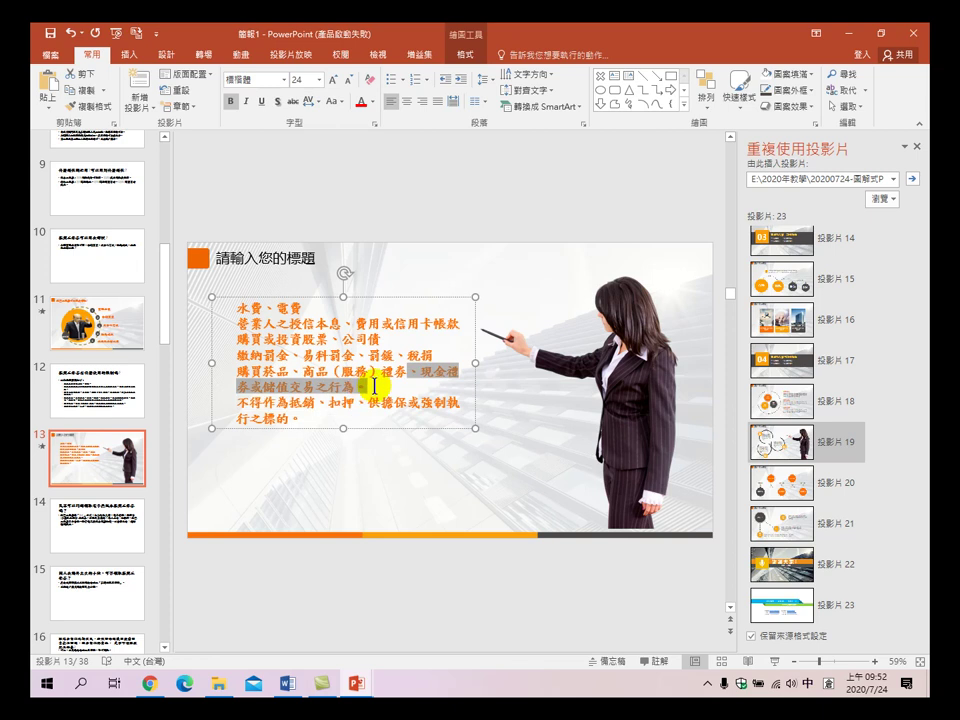
pyautogui.moveTo(300, 370); pyautogui.dragTo(395, 372)
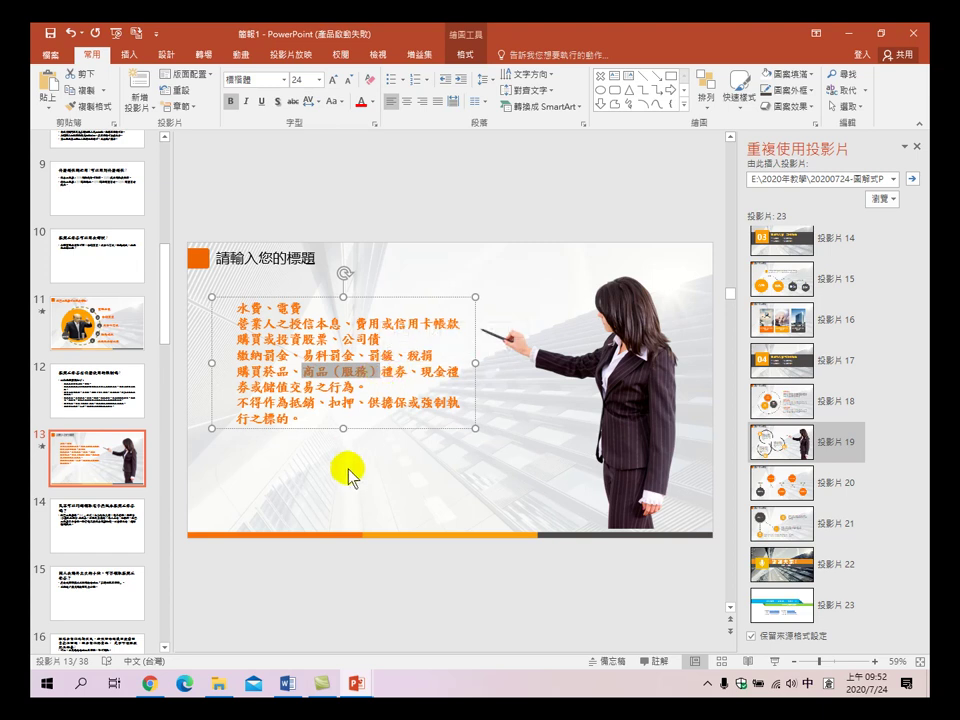
pyautogui.press('Delete')
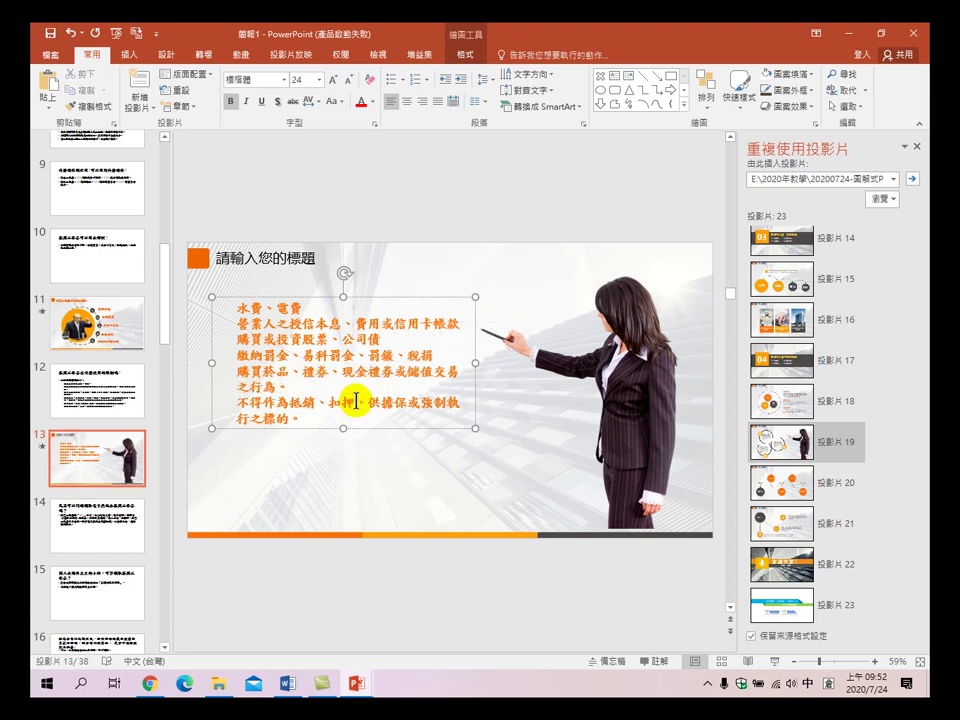
pyautogui.moveTo(342, 374); pyautogui.dragTo(285, 386)
pyautogui.keyDown('shift'); pyautogui.click(396, 372); pyautogui.keyUp('shift')
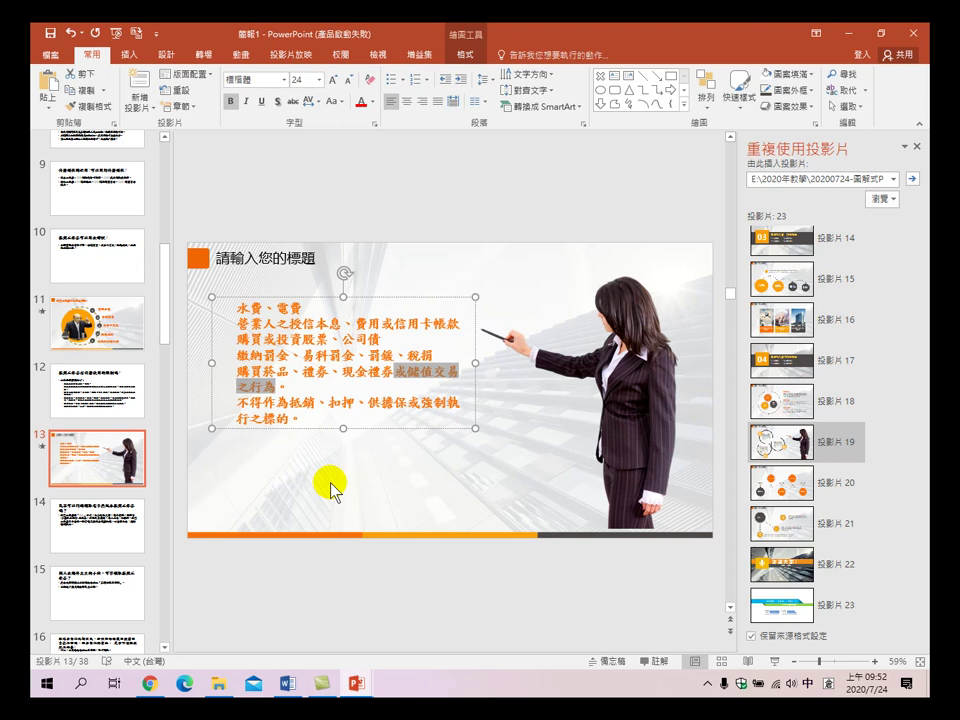
pyautogui.press('Delete')
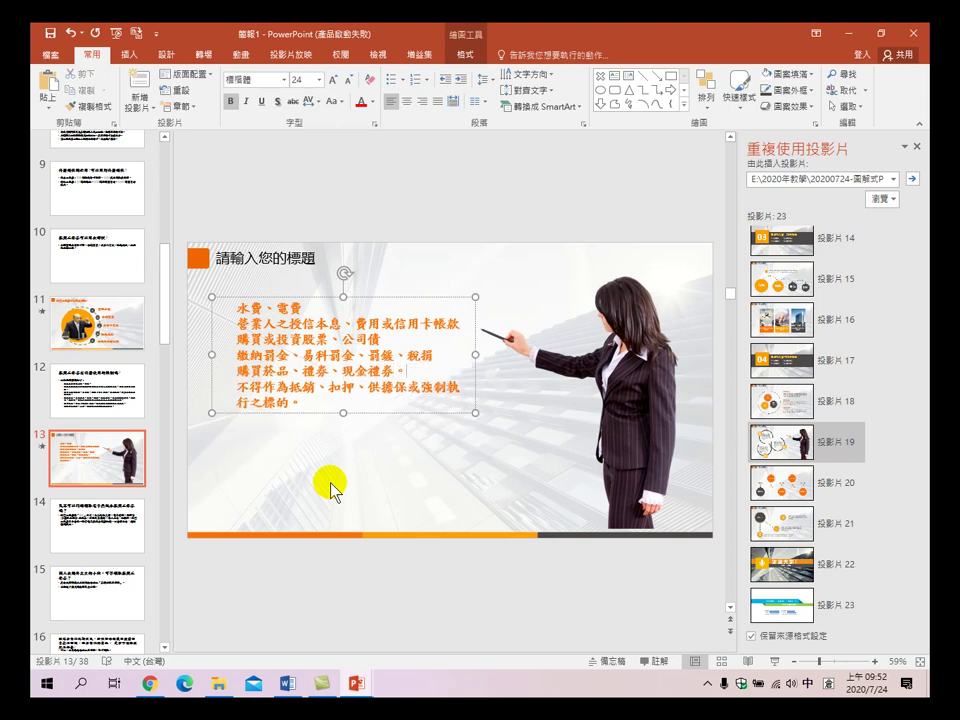
pyautogui.press('BackSpace')
# - Delete 不得作為 and the final 。 from the last line
pyautogui.moveTo(238, 393); pyautogui.dragTo(282, 395)
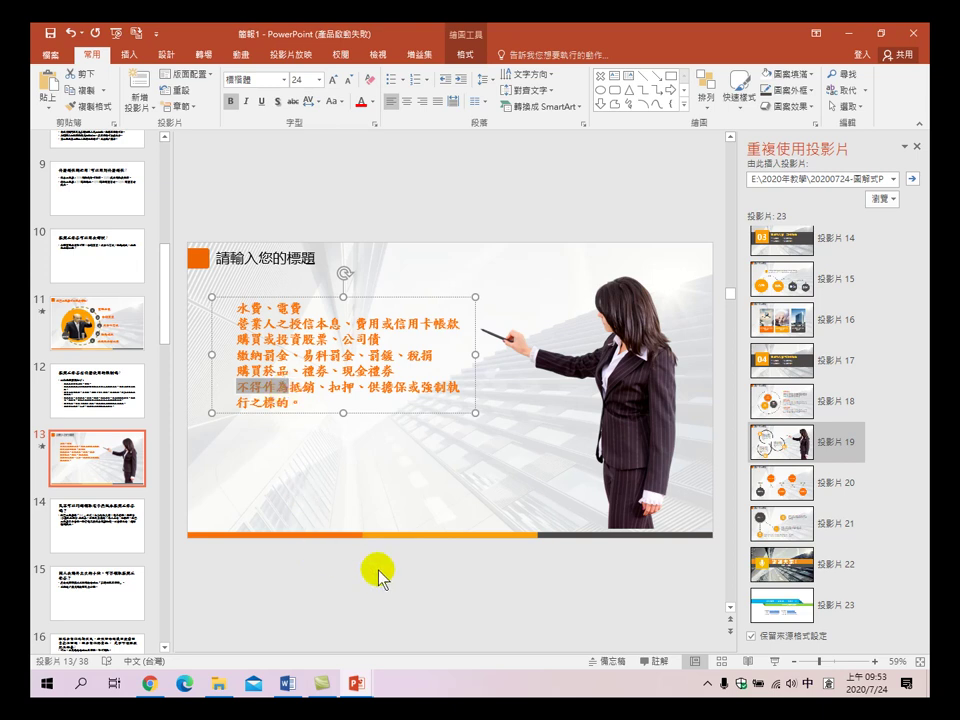
pyautogui.press('Delete')
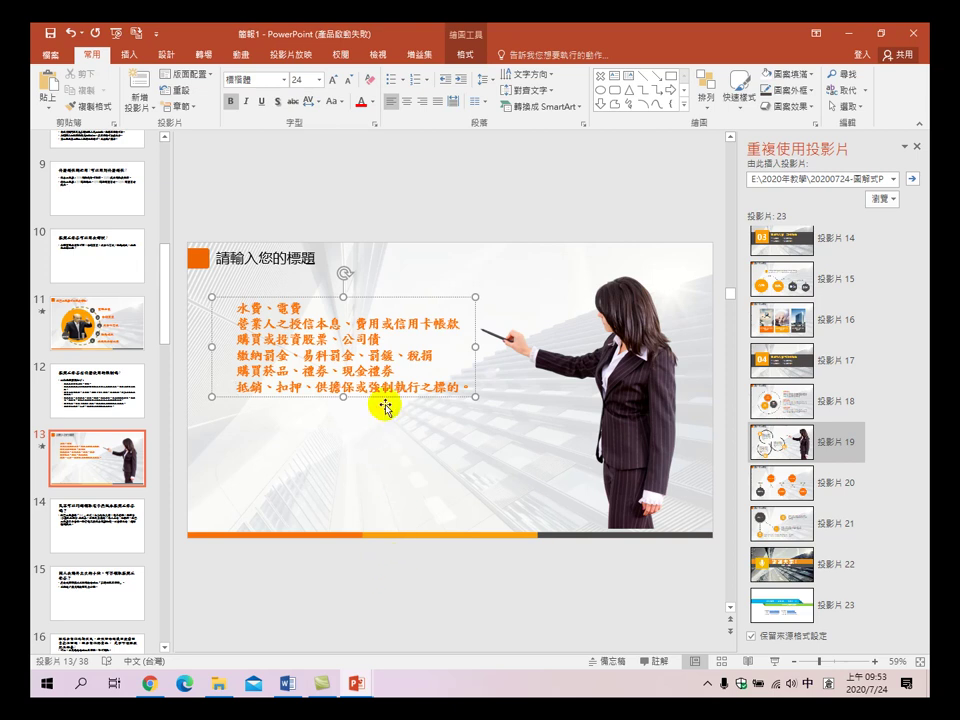
pyautogui.moveTo(457, 388); pyautogui.dragTo(473, 389)
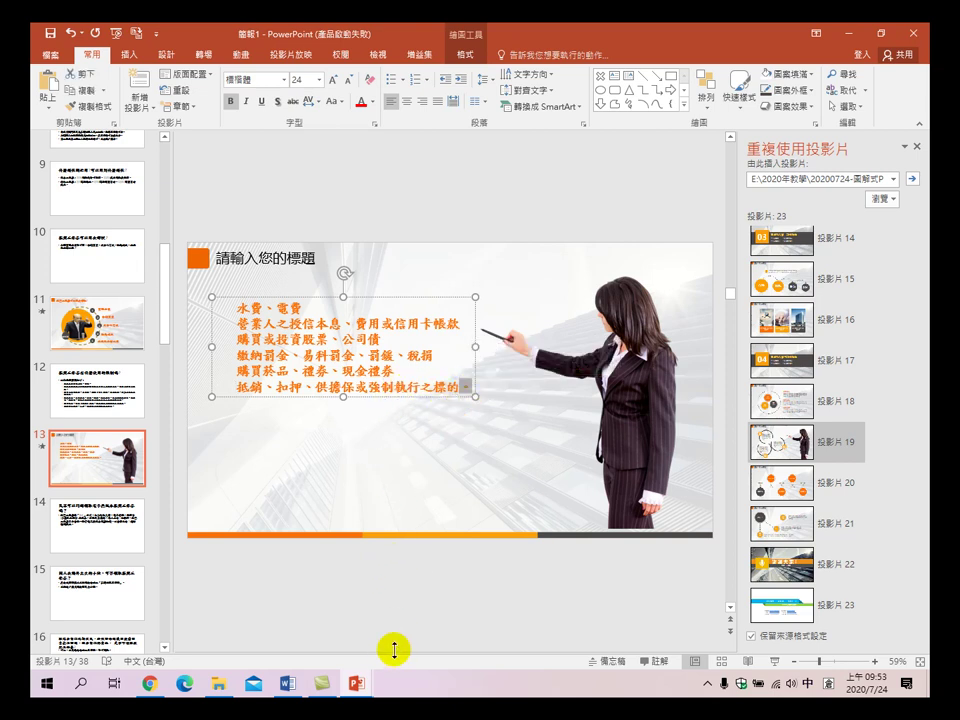
pyautogui.press('Delete')
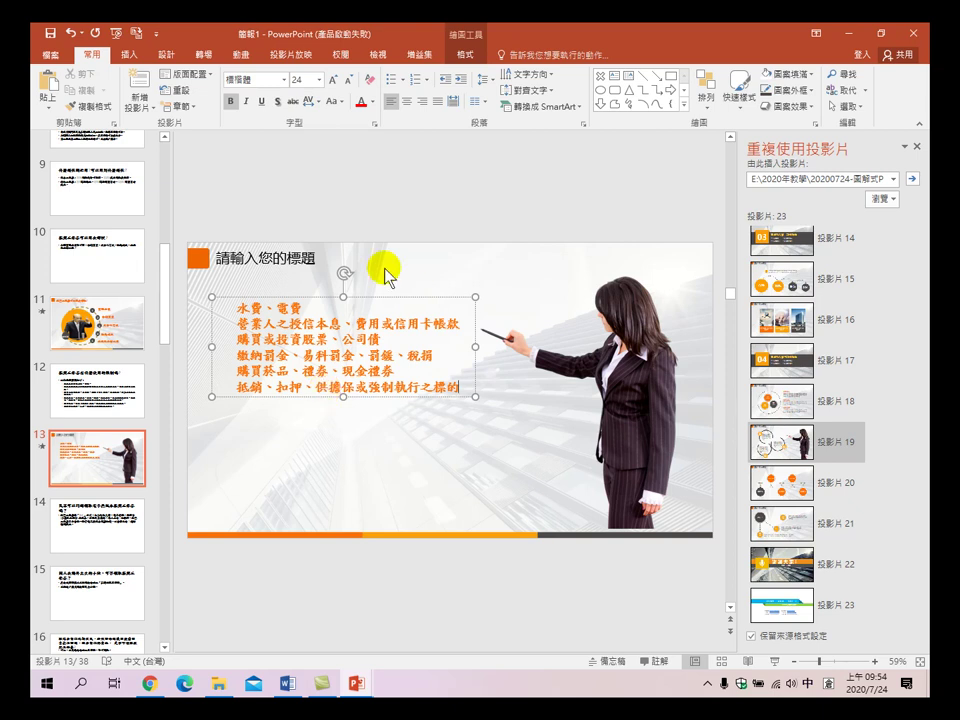
# - Replace everything after 扣押 in the last restriction with 等, so it reads 抵銷、扣押等
pyautogui.moveTo(304, 392); pyautogui.dragTo(457, 383)
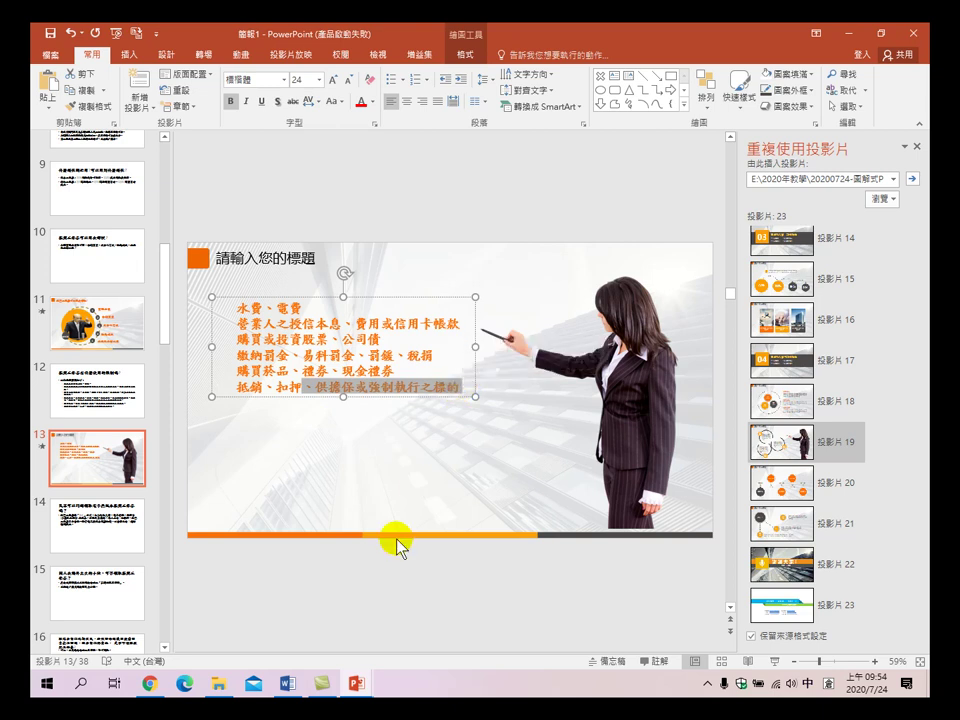
pyautogui.write('竹斗')
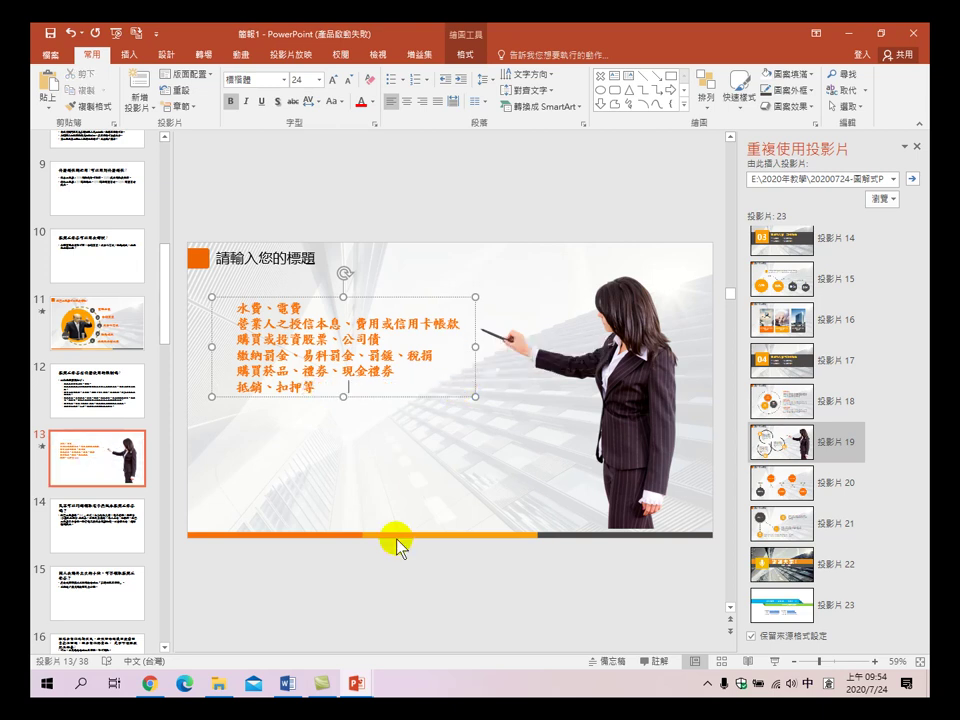
pyautogui.press('Down')
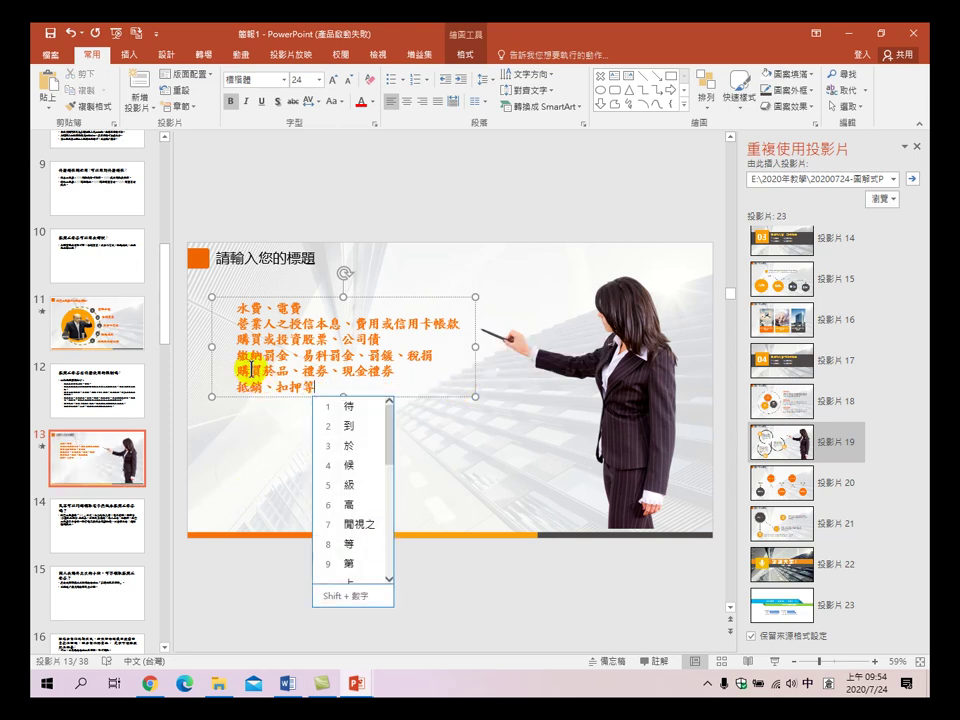
pyautogui.moveTo(239, 371); pyautogui.dragTo(291, 369)
# - Append 等 after 現金禮券 and after 公司債 using the Chinese IME
pyautogui.click(402, 369)
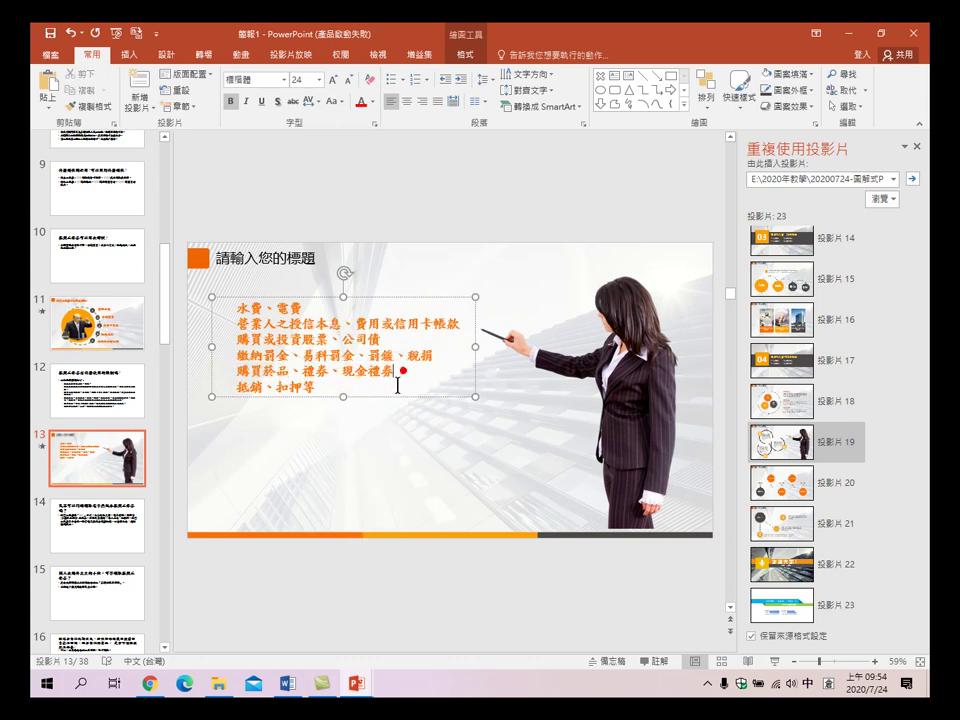
pyautogui.write('等')
pyautogui.press('Down')
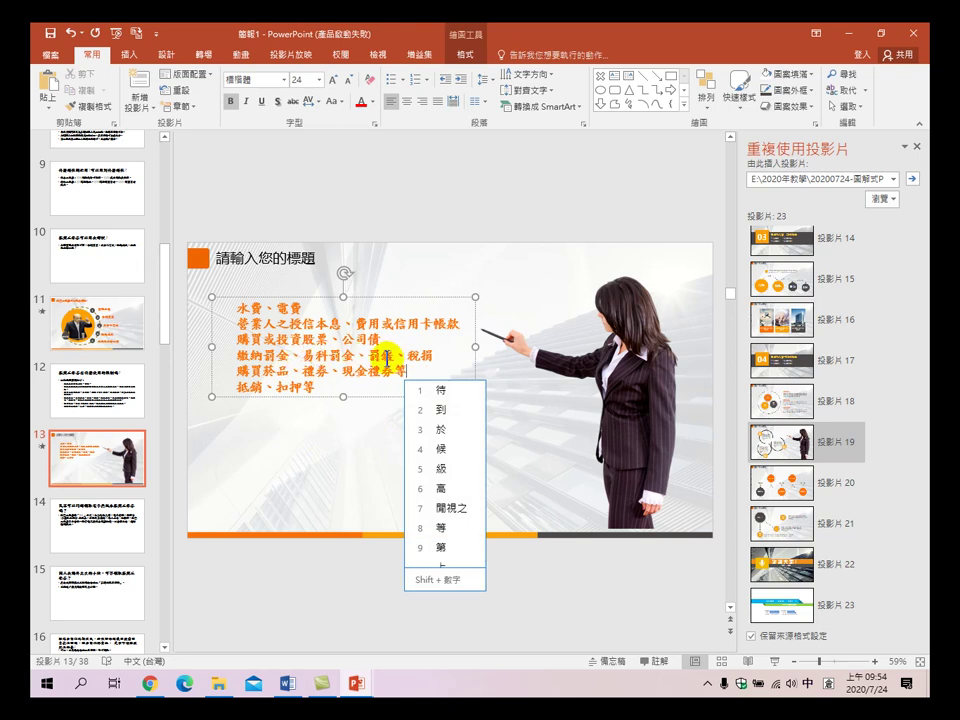
pyautogui.click(436, 355)
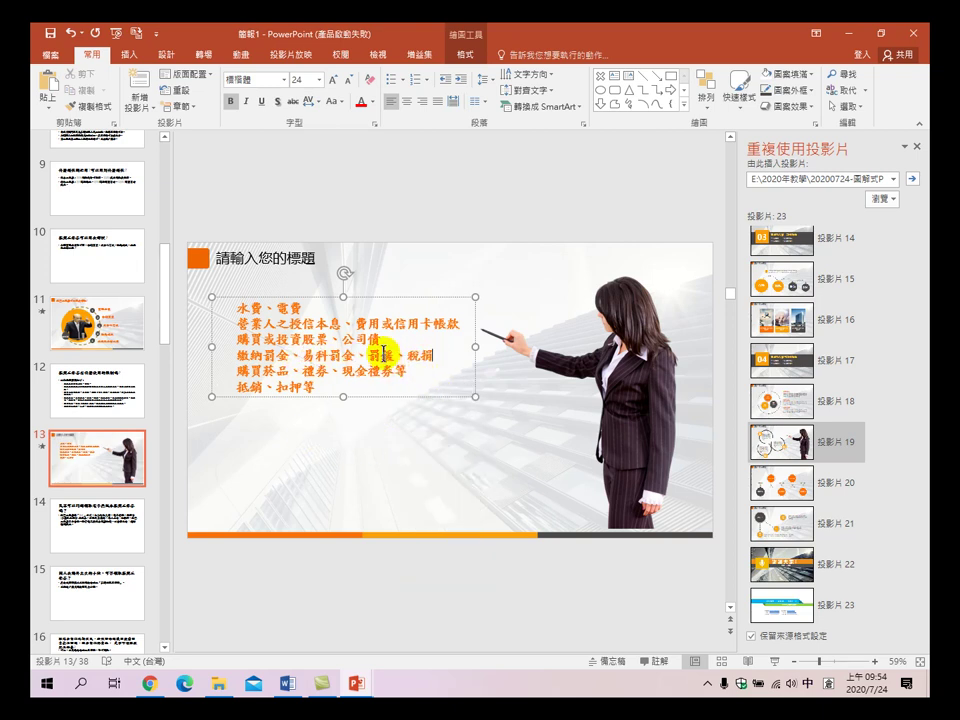
pyautogui.click(384, 345)
pyautogui.write('竹ㄓ')
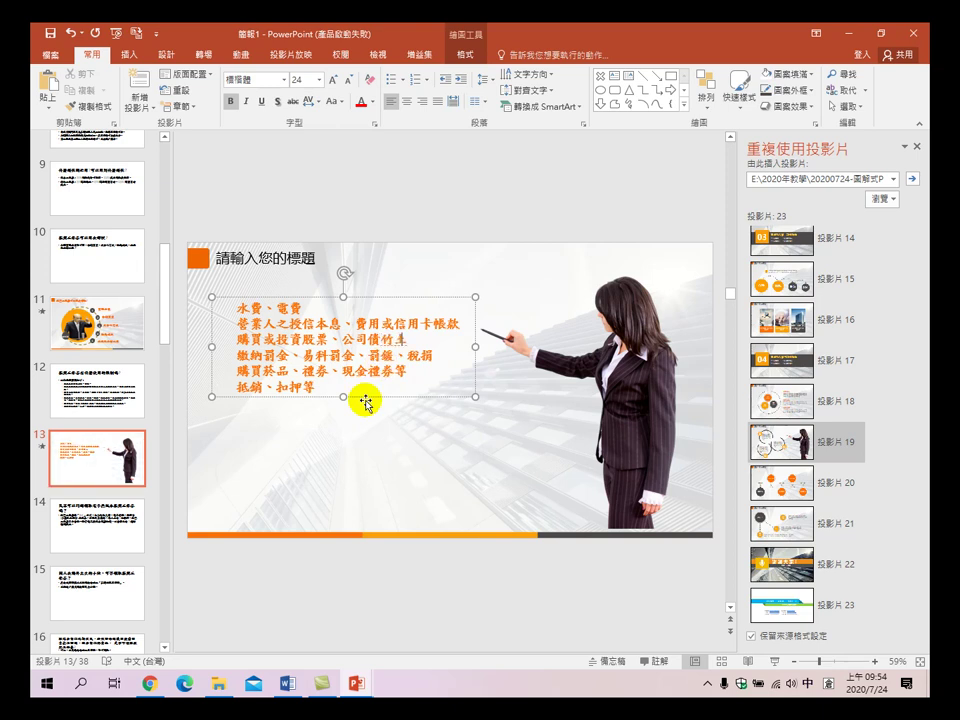
pyautogui.press('Return')
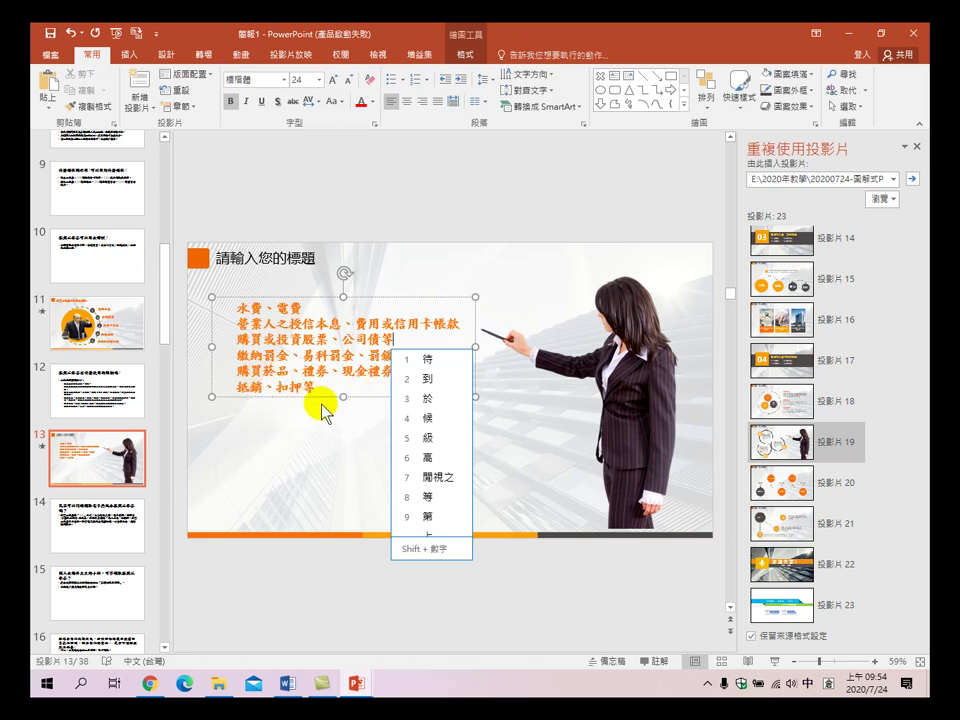
pyautogui.click(313, 391)
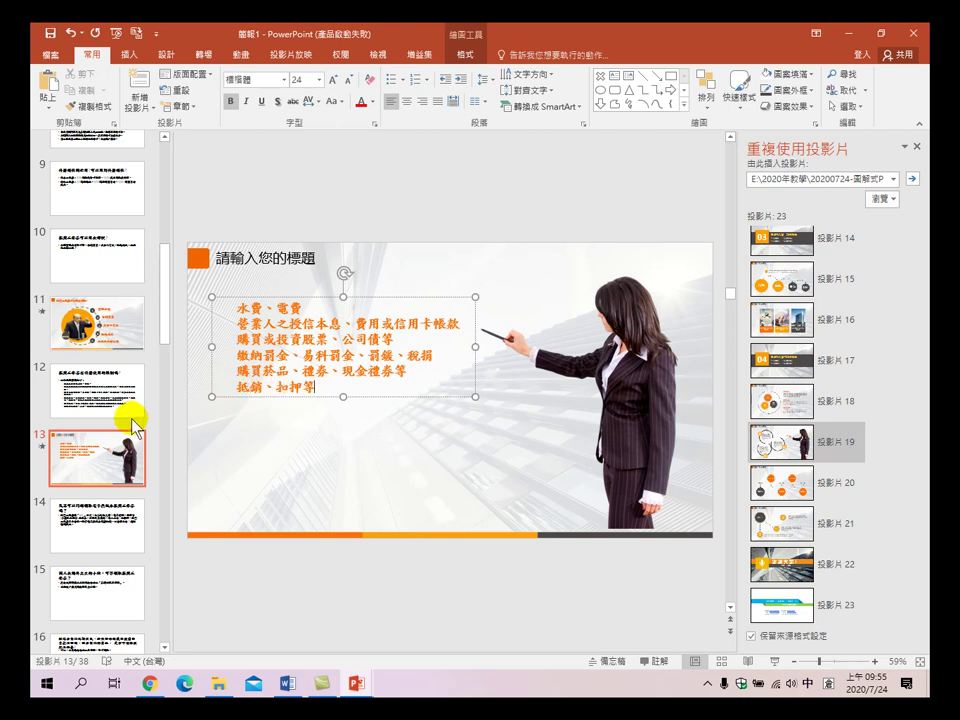
# - Choose 轉換成 SmartArt > 其他 SmartArt 圖形 on the restrictions text box to open the full layout chooser
pyautogui.rightClick(277, 344)
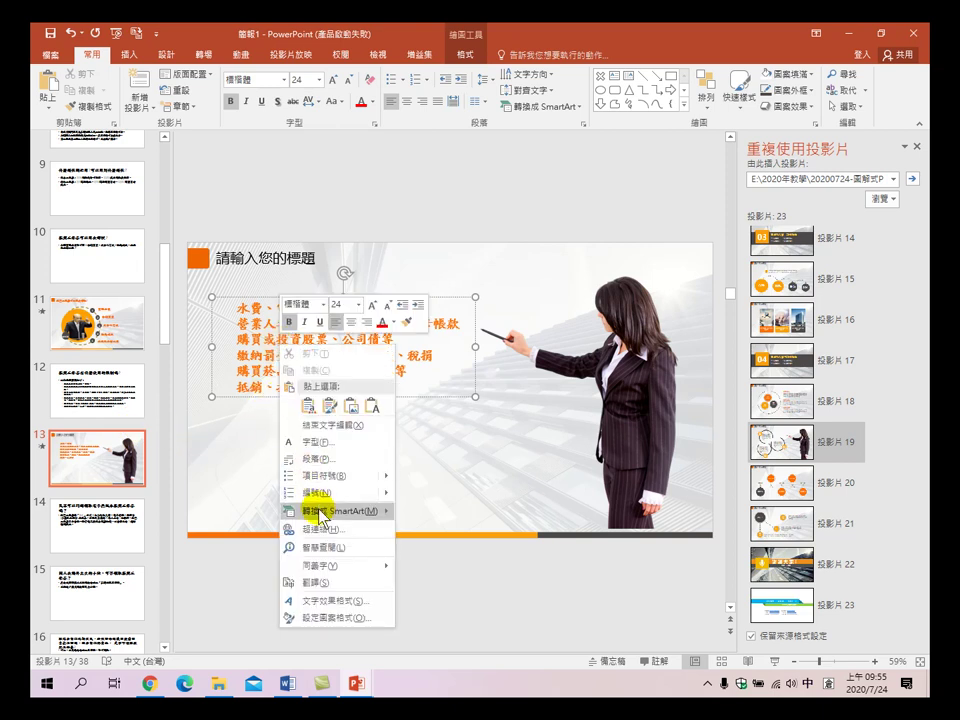
pyautogui.moveTo(325, 515)
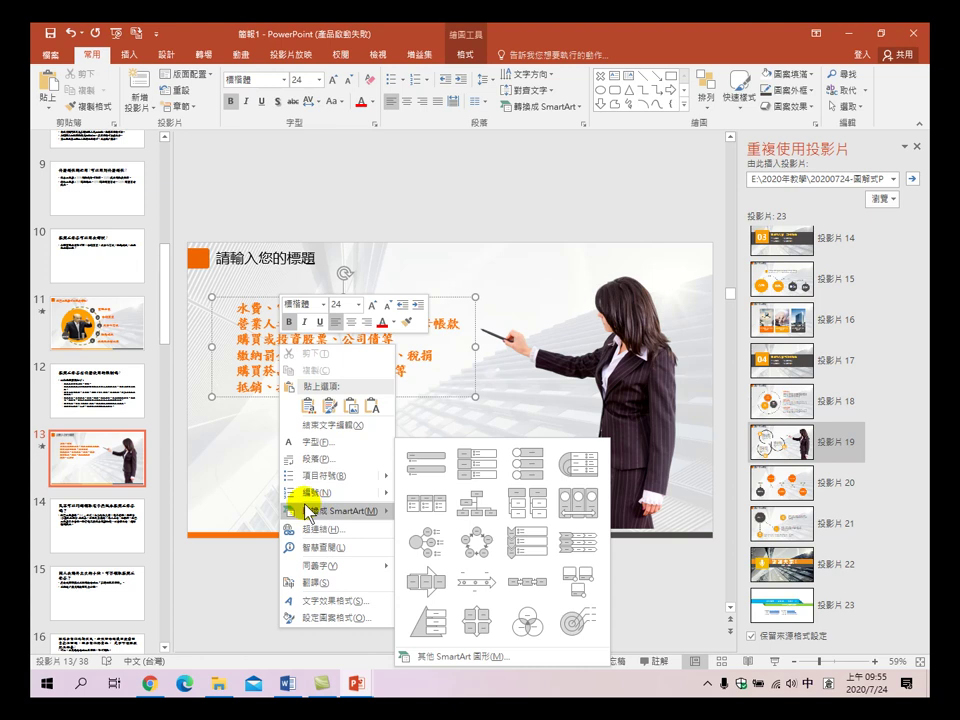
pyautogui.click(465, 662)
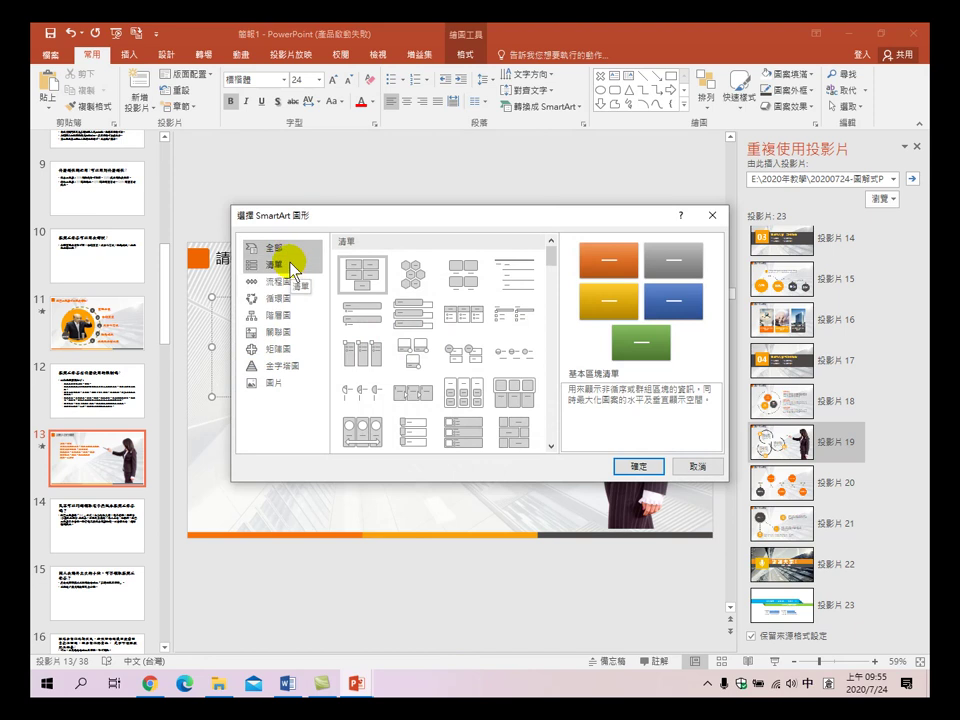
# - Preview the list-type alternating hexagons layout, shifting the dialog to check the slide text
pyautogui.click(289, 265)
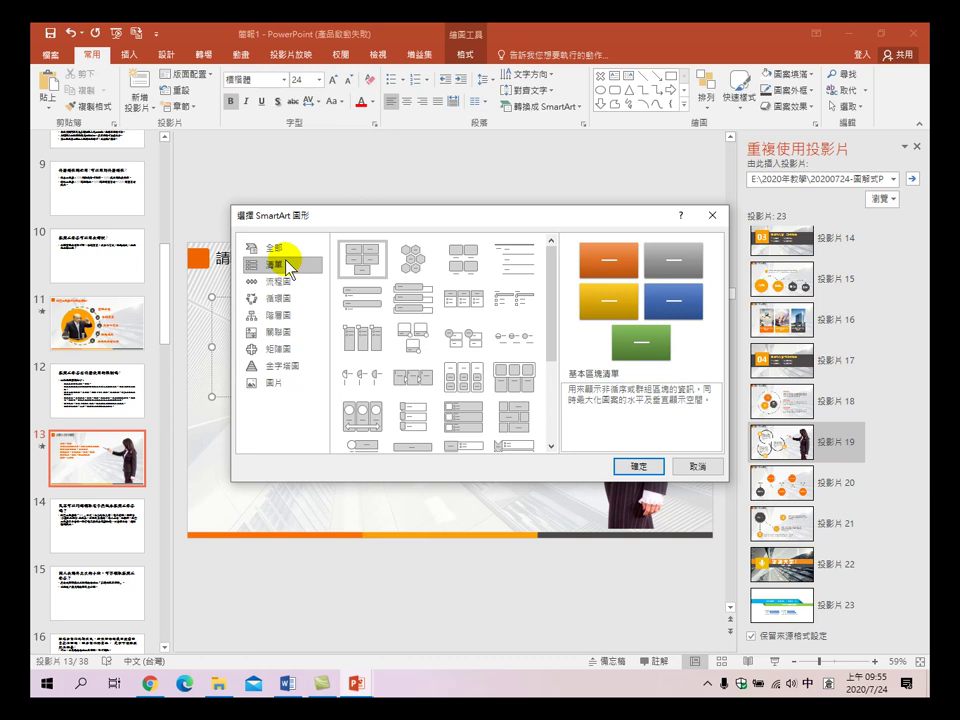
pyautogui.click(413, 256)
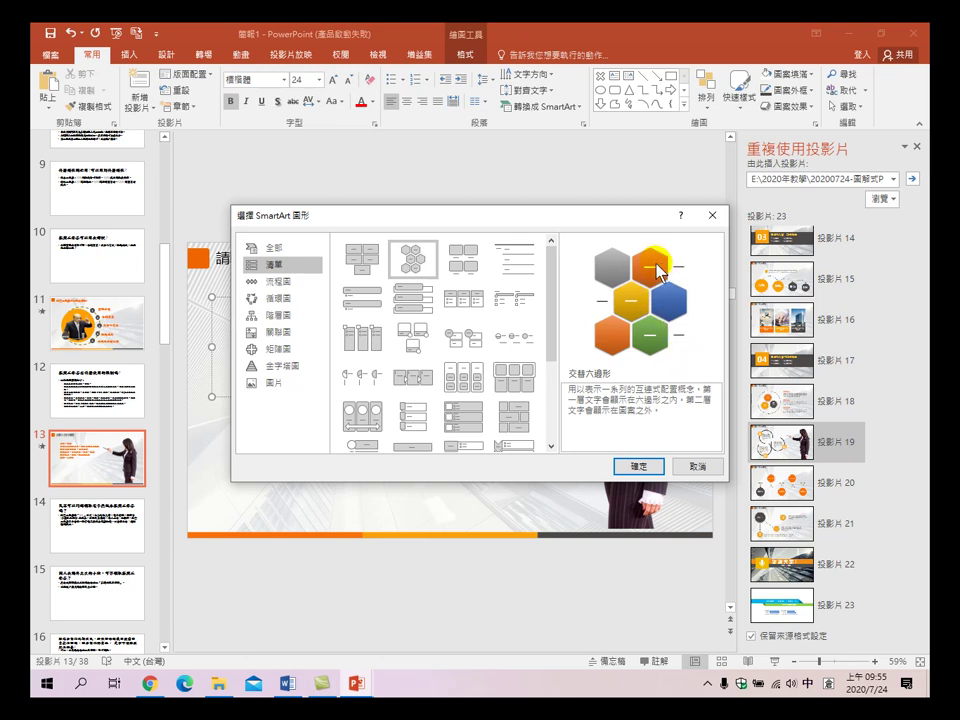
pyautogui.moveTo(617, 216); pyautogui.dragTo(571, 469)
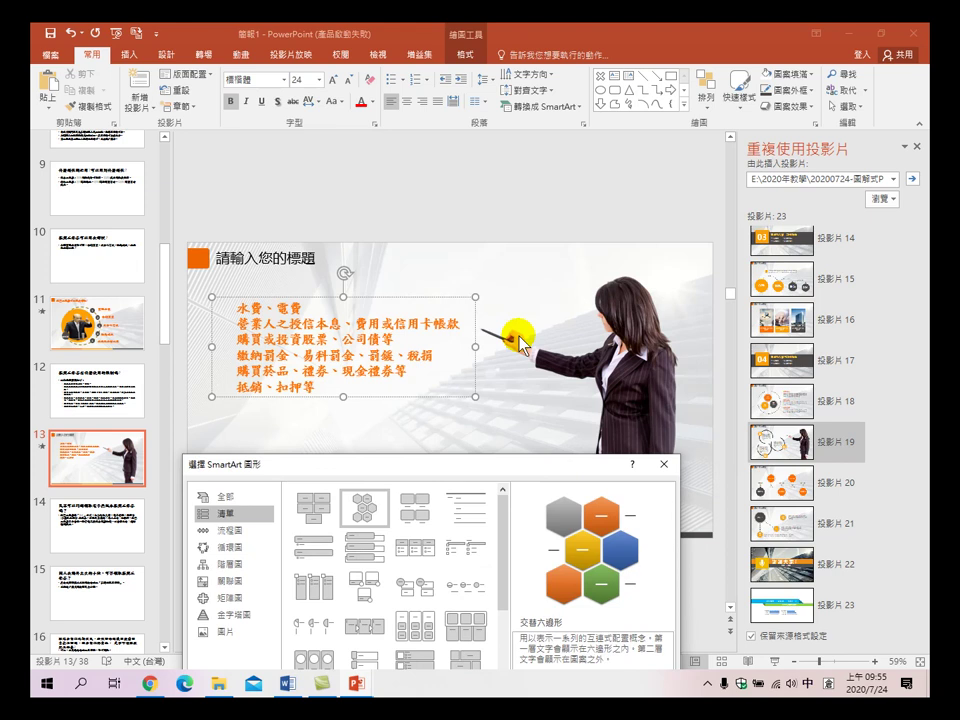
pyautogui.moveTo(388, 463); pyautogui.dragTo(394, 201)
pyautogui.scroll(-3, 386, 334)
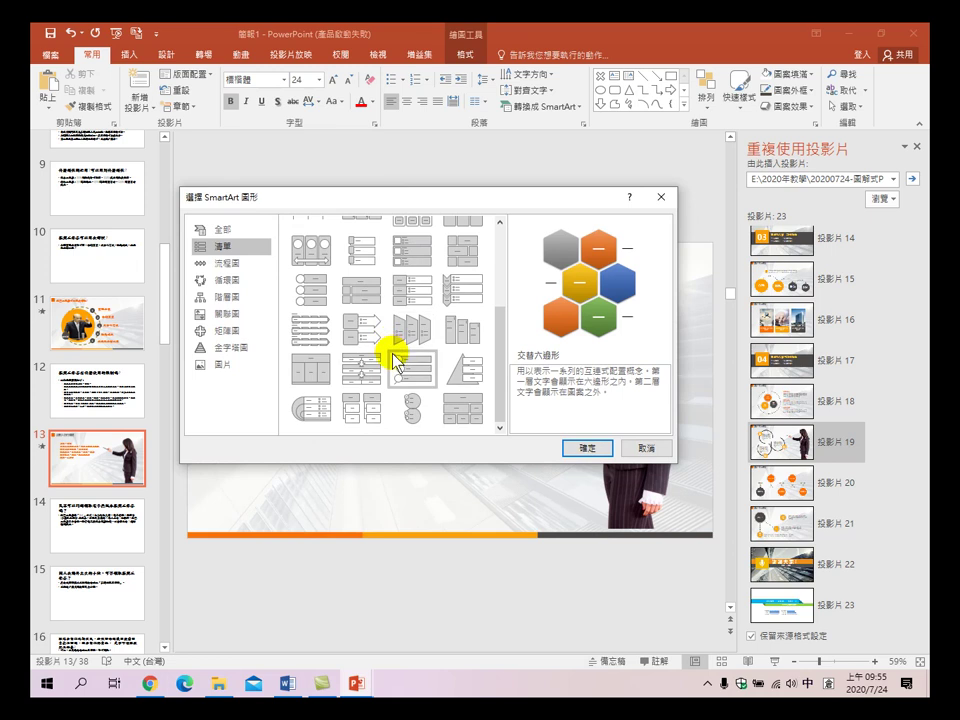
# - Browse the process through picture categories and insert the Picture 六邊形圖組 hexagon cluster layout
pyautogui.click(233, 263)
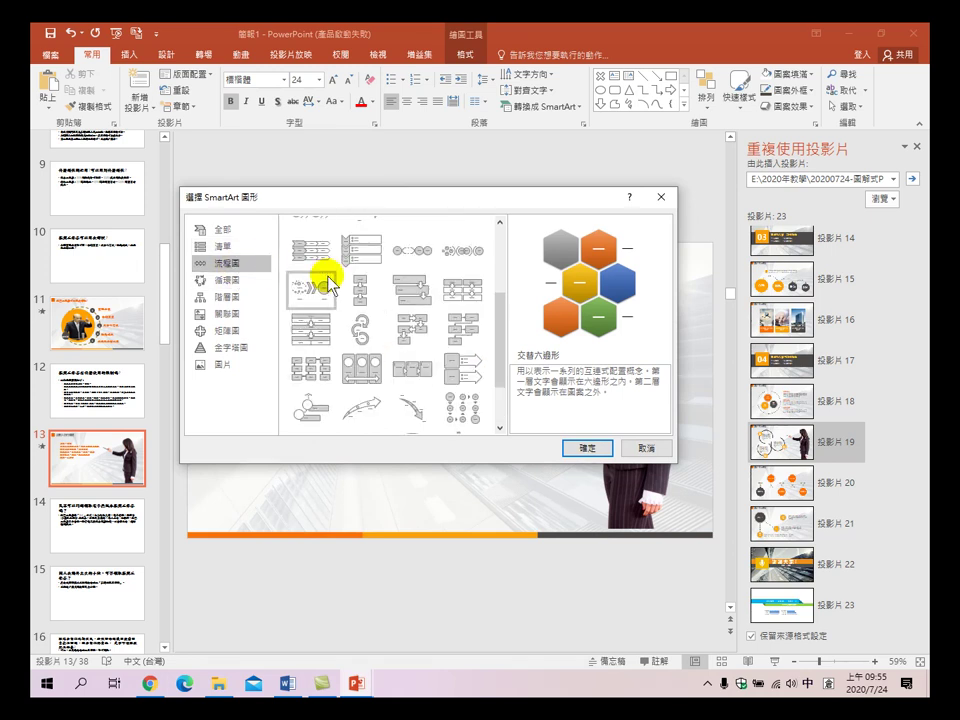
pyautogui.scroll(-2, 365, 310)
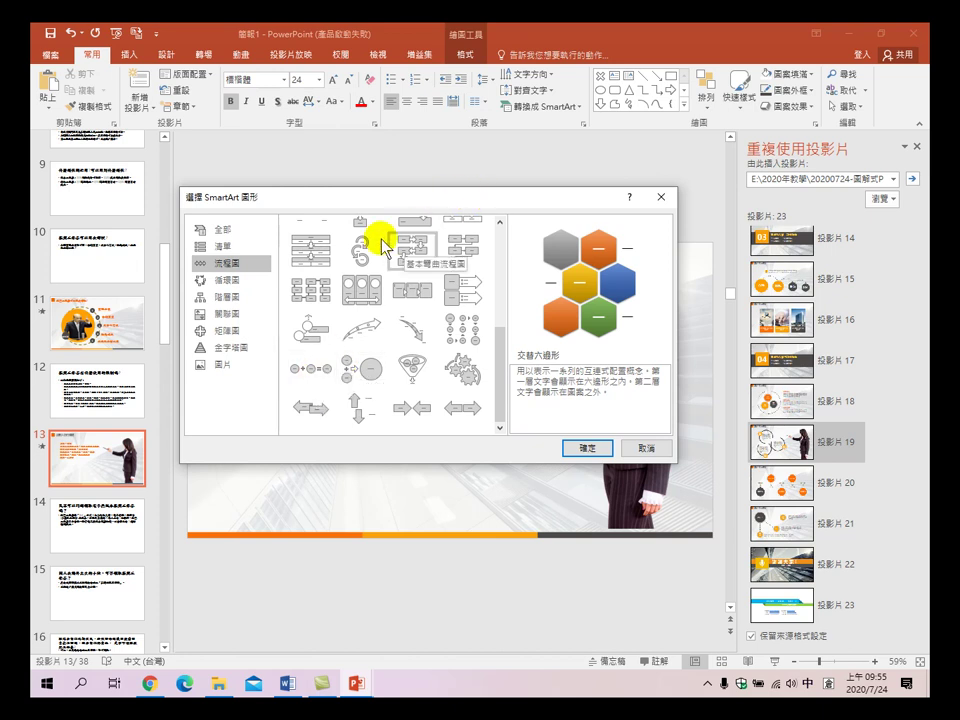
pyautogui.click(236, 272)
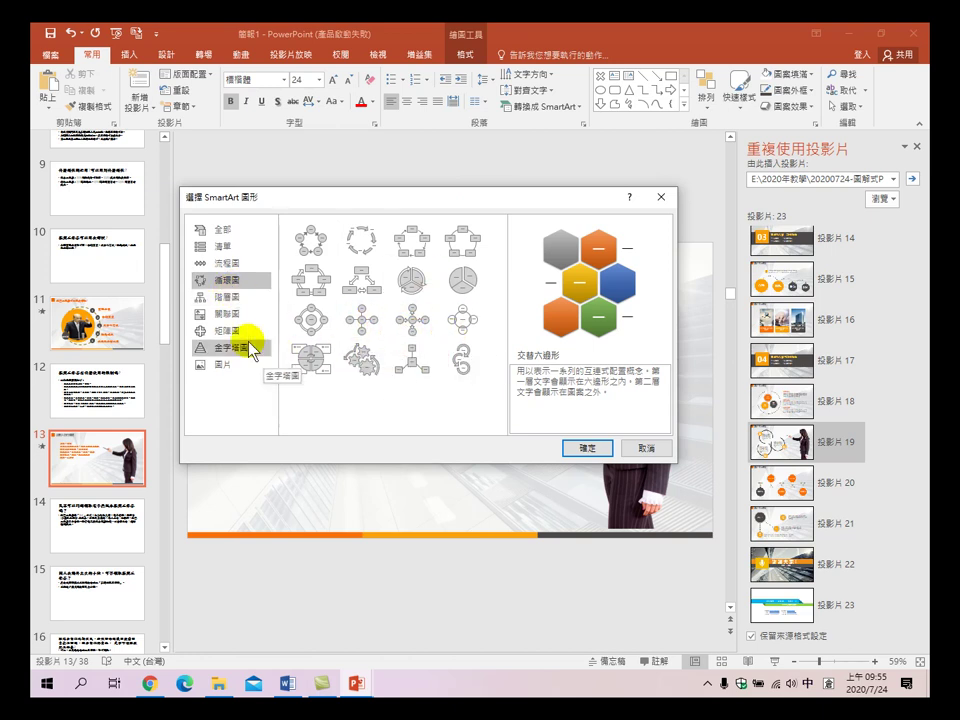
pyautogui.click(222, 297)
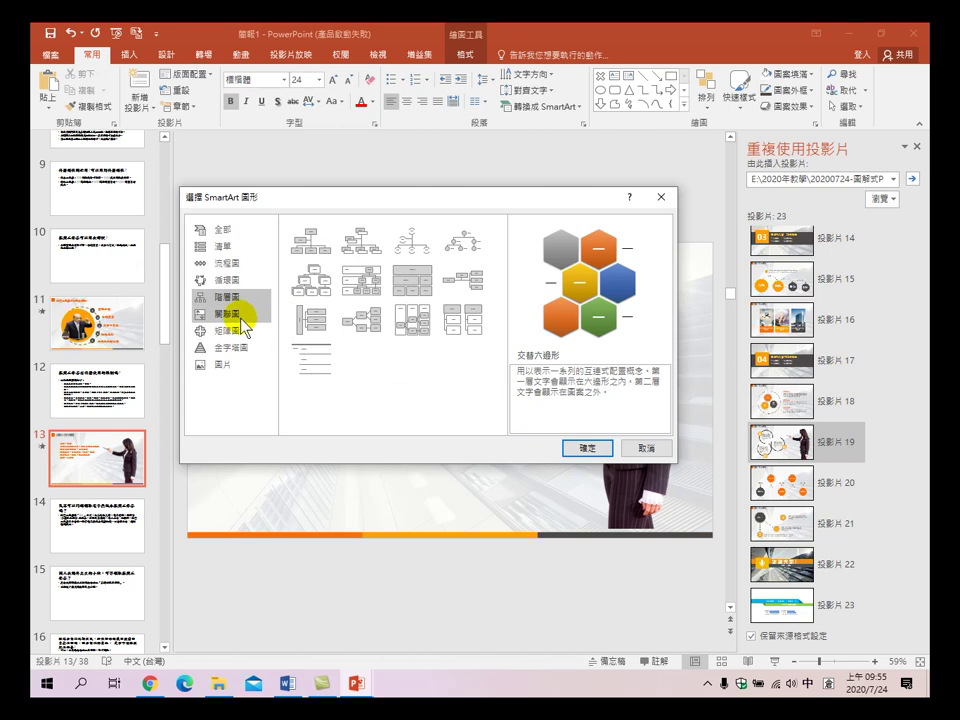
pyautogui.click(240, 314)
pyautogui.scroll(-5, 407, 317)
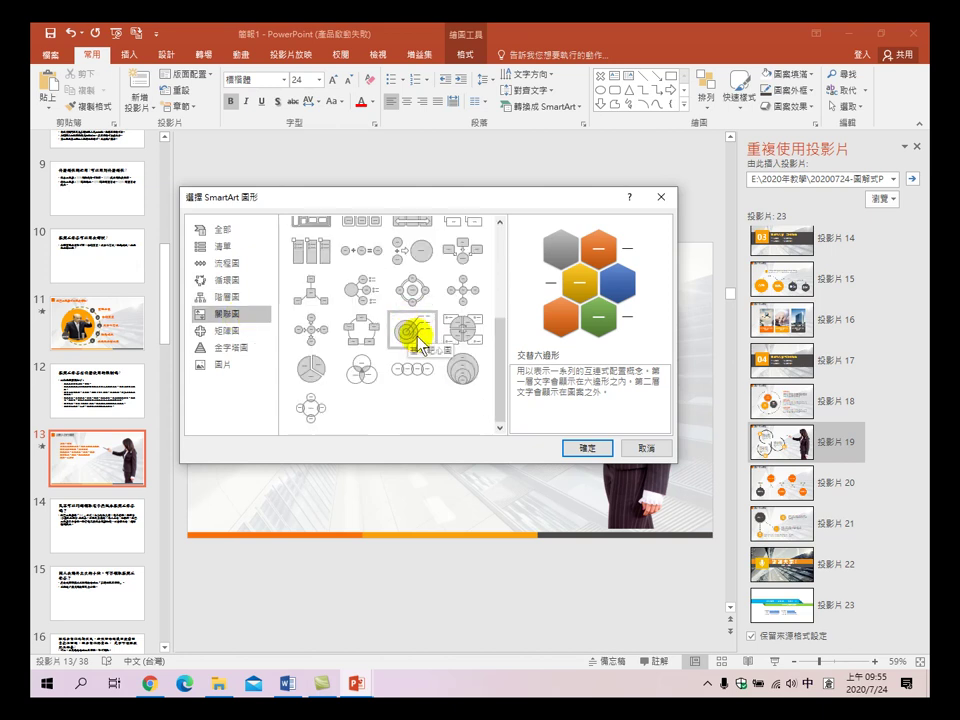
pyautogui.scroll(5, 413, 338)
pyautogui.scroll(-8, 414, 340)
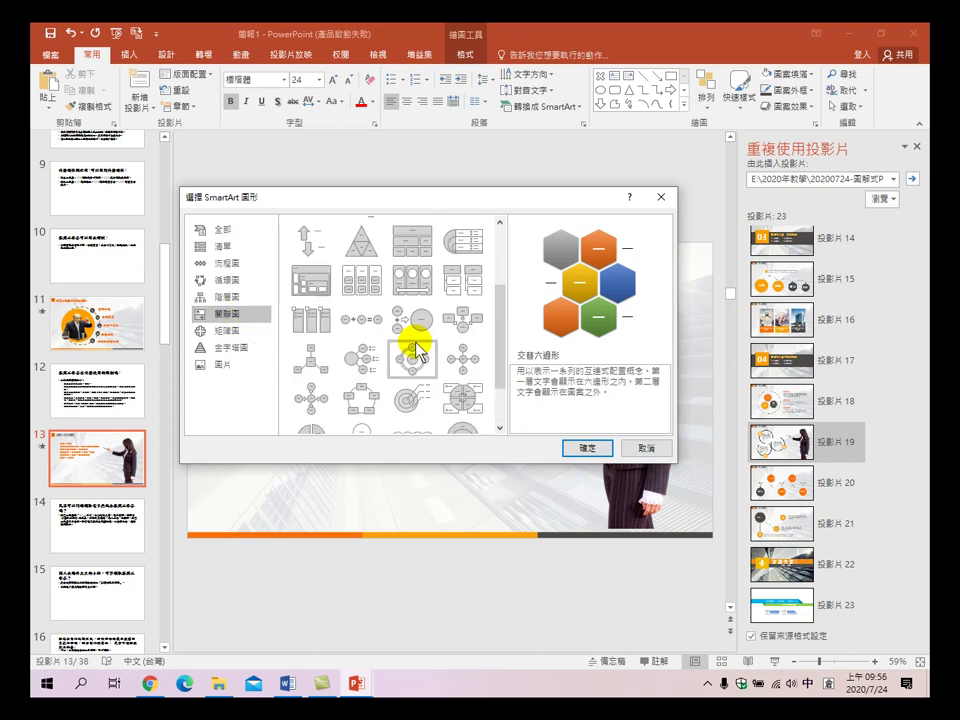
pyautogui.click(228, 330)
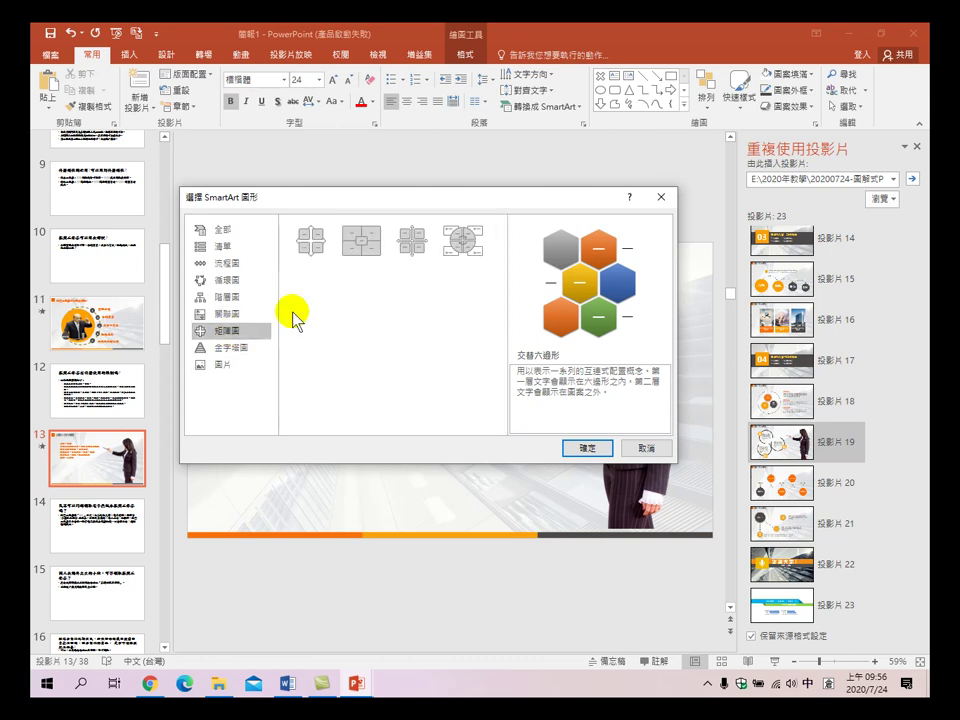
pyautogui.click(233, 347)
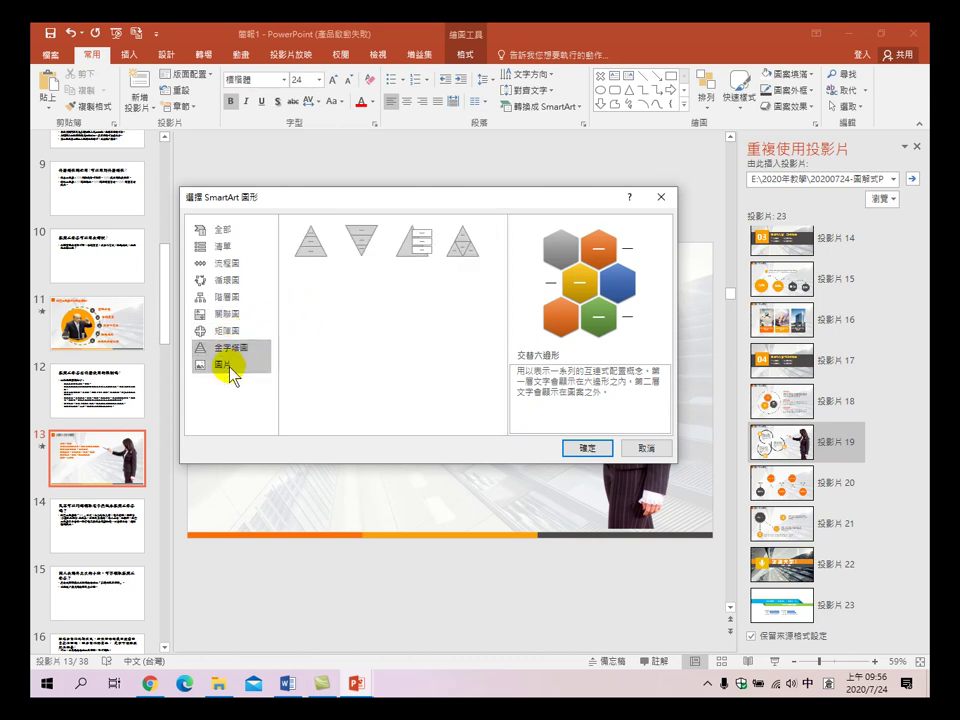
pyautogui.click(233, 372)
pyautogui.scroll(-3, 356, 330)
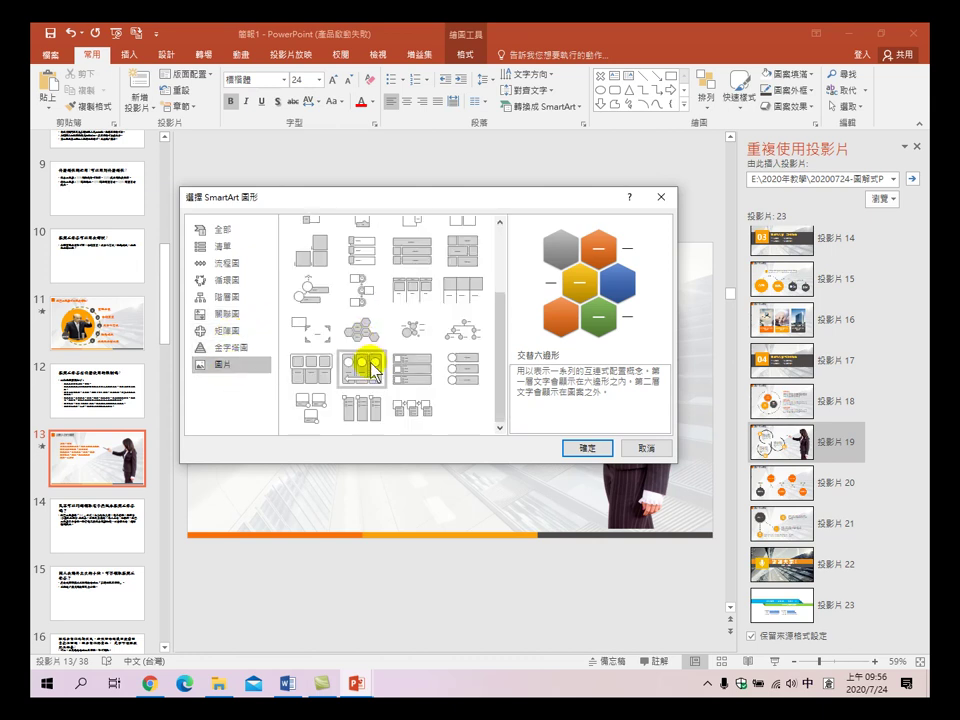
pyautogui.click(358, 331)
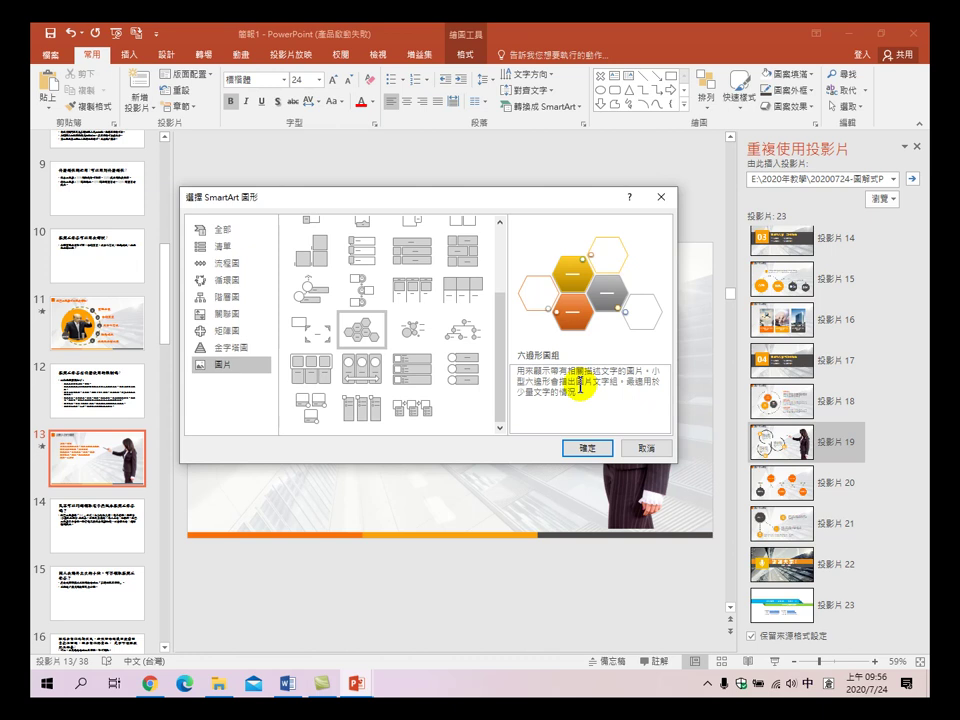
pyautogui.click(588, 449)
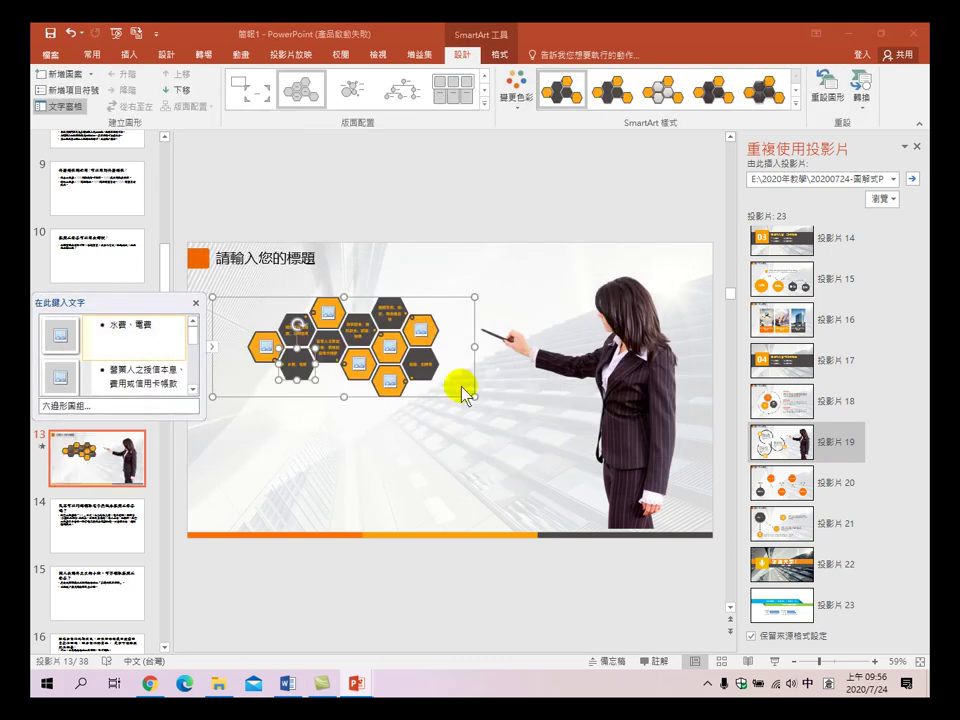
# - Enlarge and reposition the hexagon SmartArt, then apply Colorful Accent 3 to 4 colours and a bevelled 3-D style
pyautogui.moveTo(470, 394); pyautogui.dragTo(570, 498)
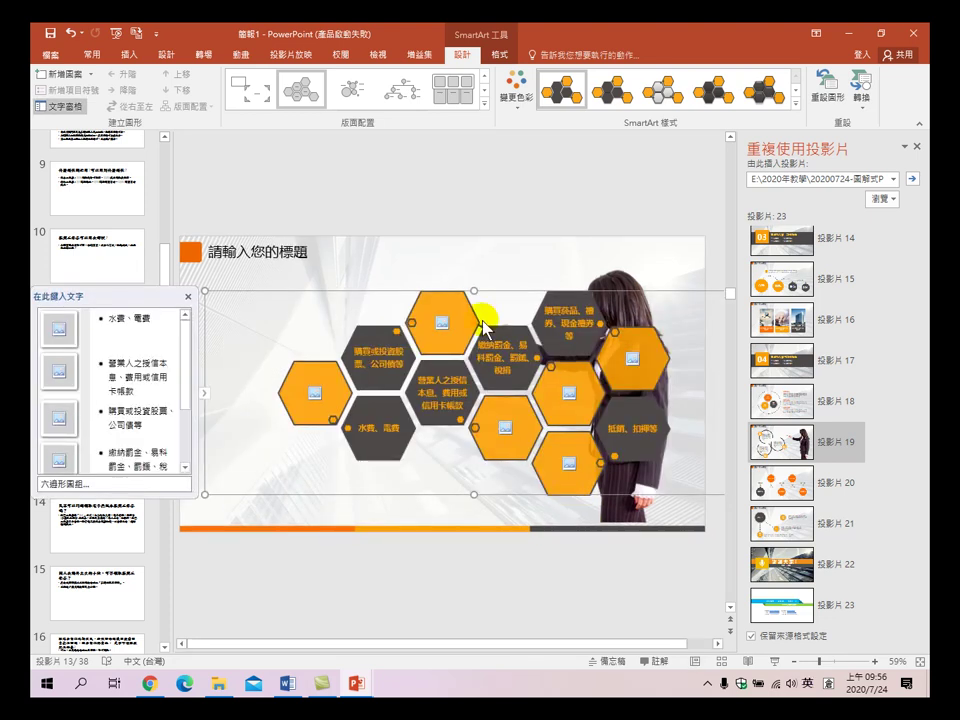
pyautogui.moveTo(398, 291); pyautogui.dragTo(300, 272)
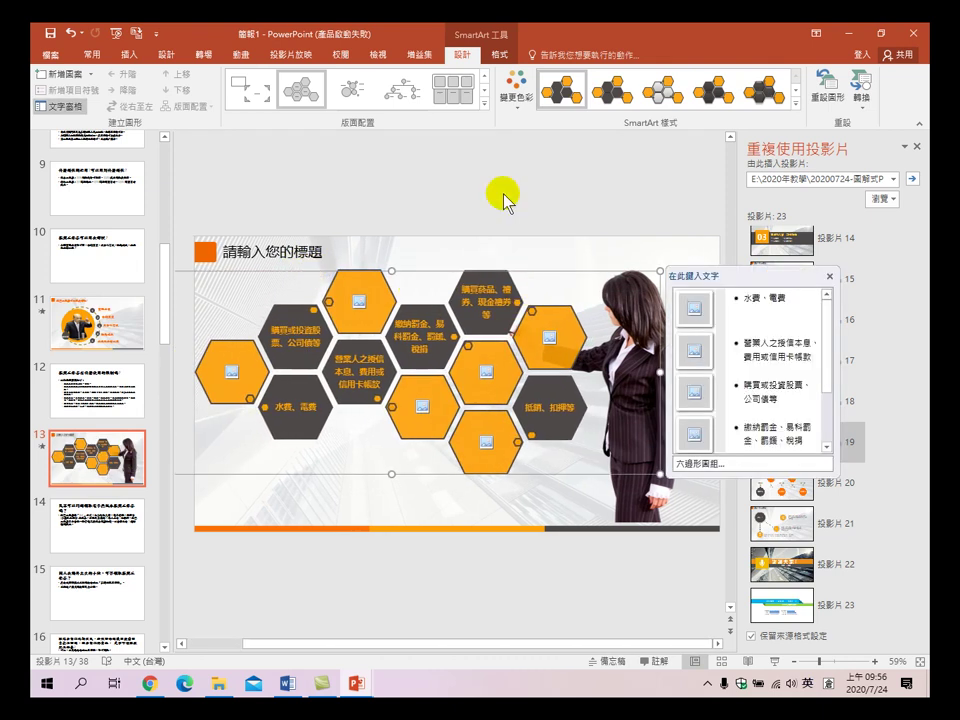
pyautogui.click(510, 88)
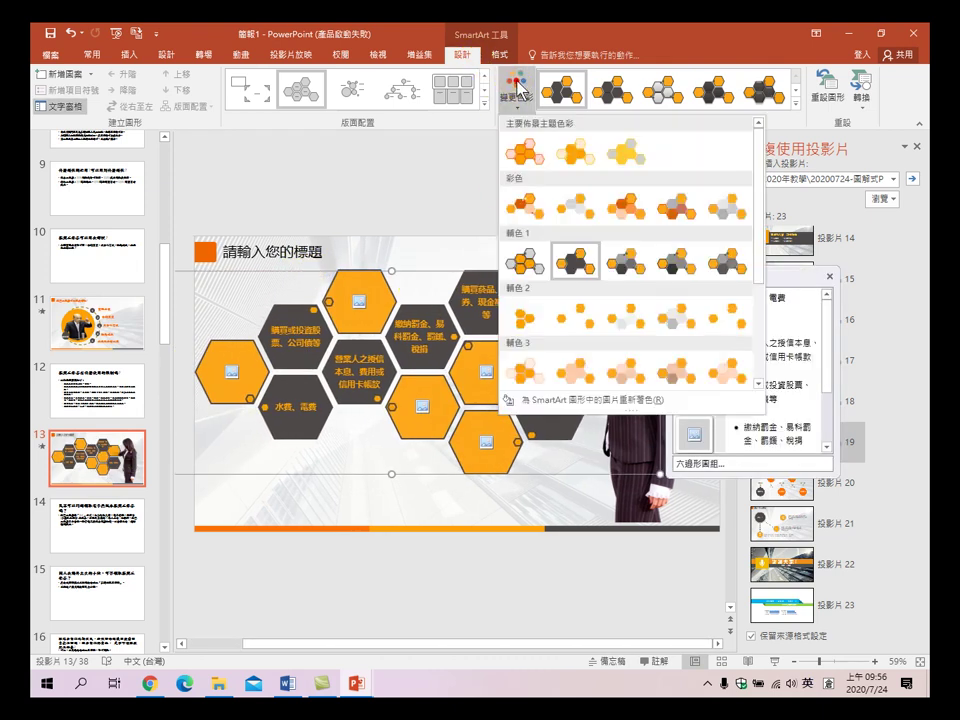
pyautogui.click(626, 206)
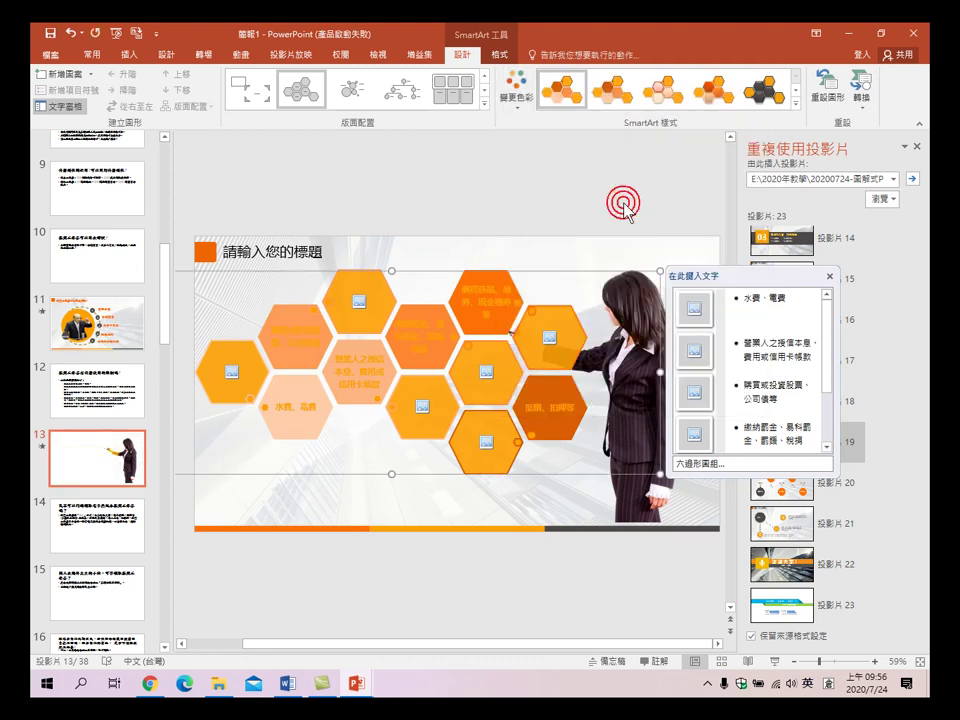
pyautogui.click(765, 92)
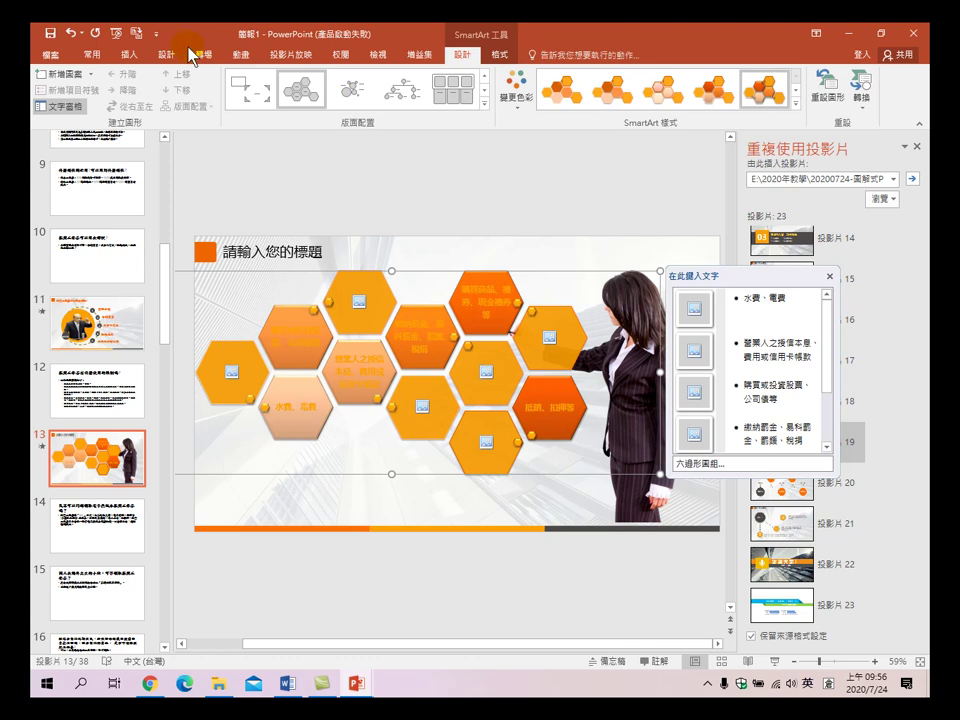
# - Make the hexagon text dark brown and size it to 20 pt, growing to 24 then shrinking once
pyautogui.click(100, 55)
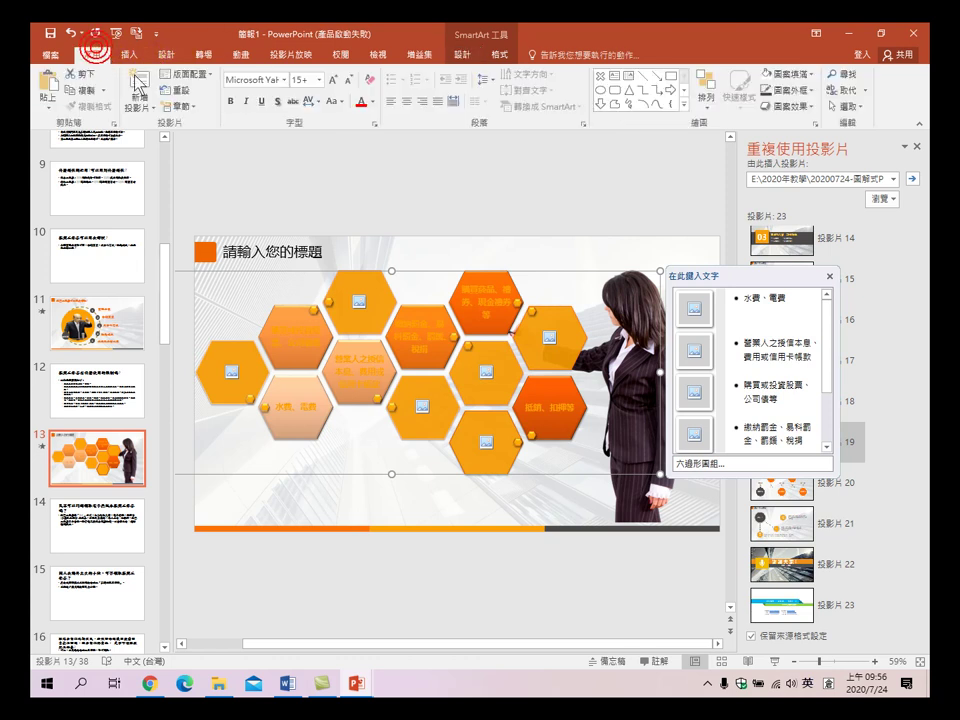
pyautogui.click(372, 101)
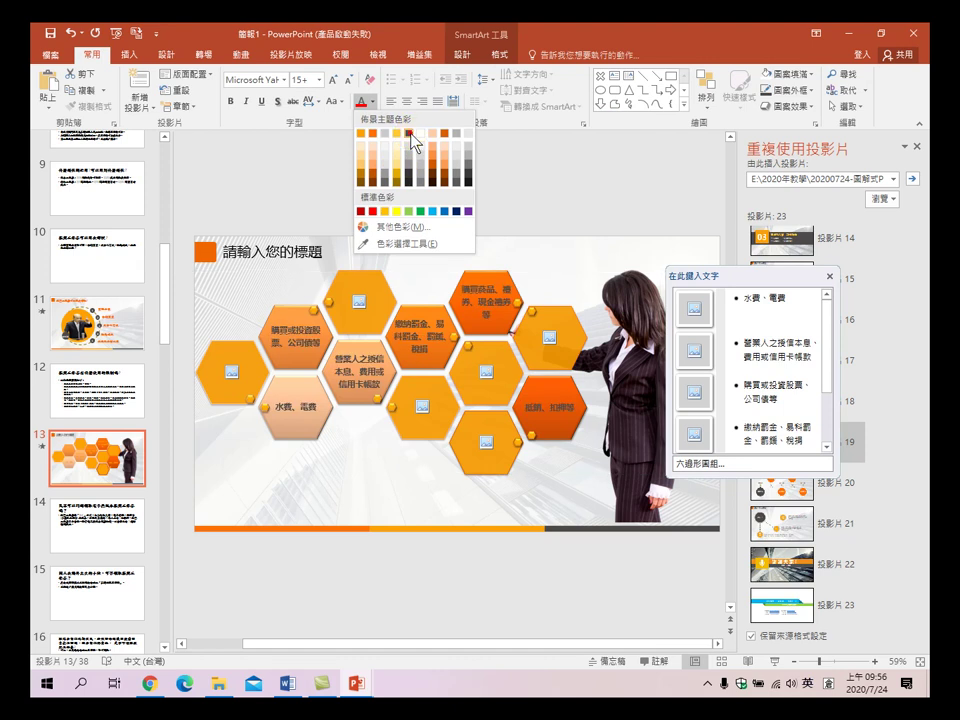
pyautogui.click(409, 133)
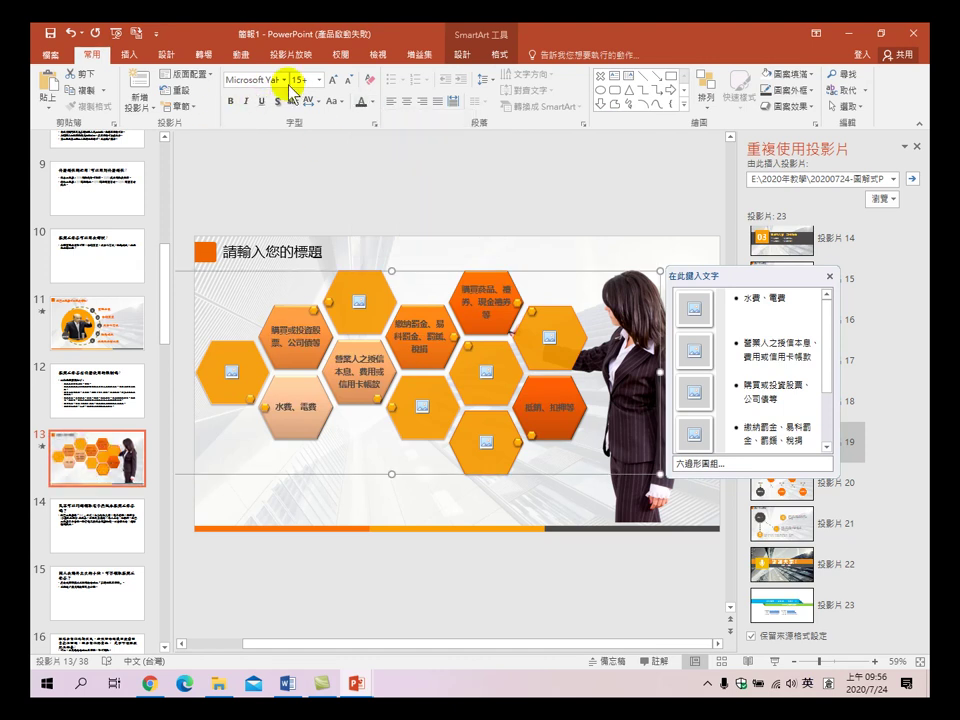
pyautogui.click(331, 80)
pyautogui.click(331, 80)
pyautogui.click(331, 80)
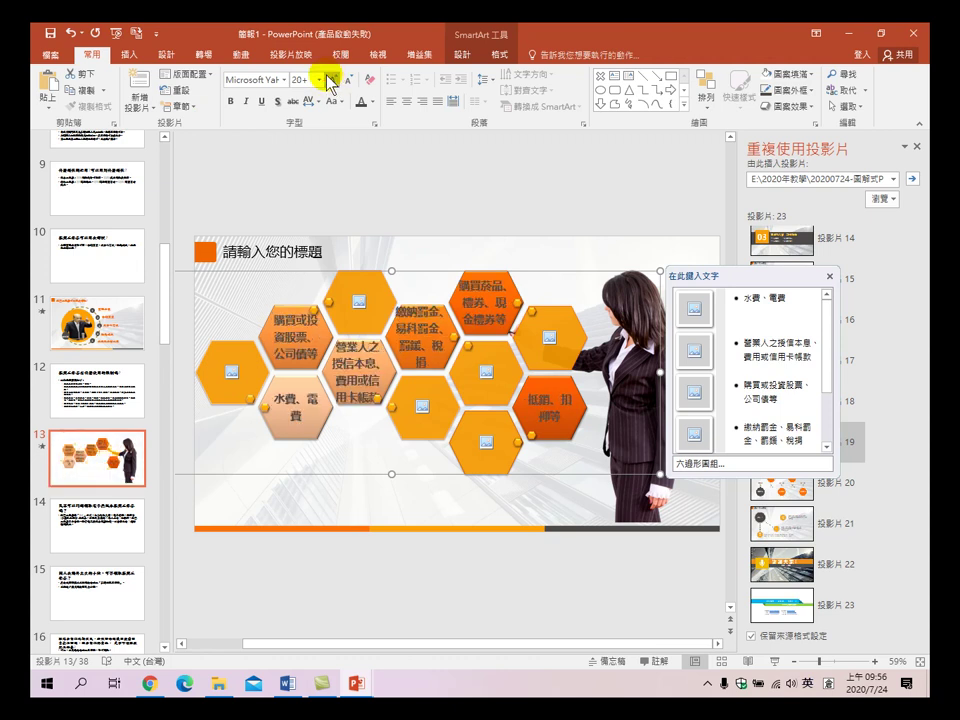
pyautogui.click(331, 80)
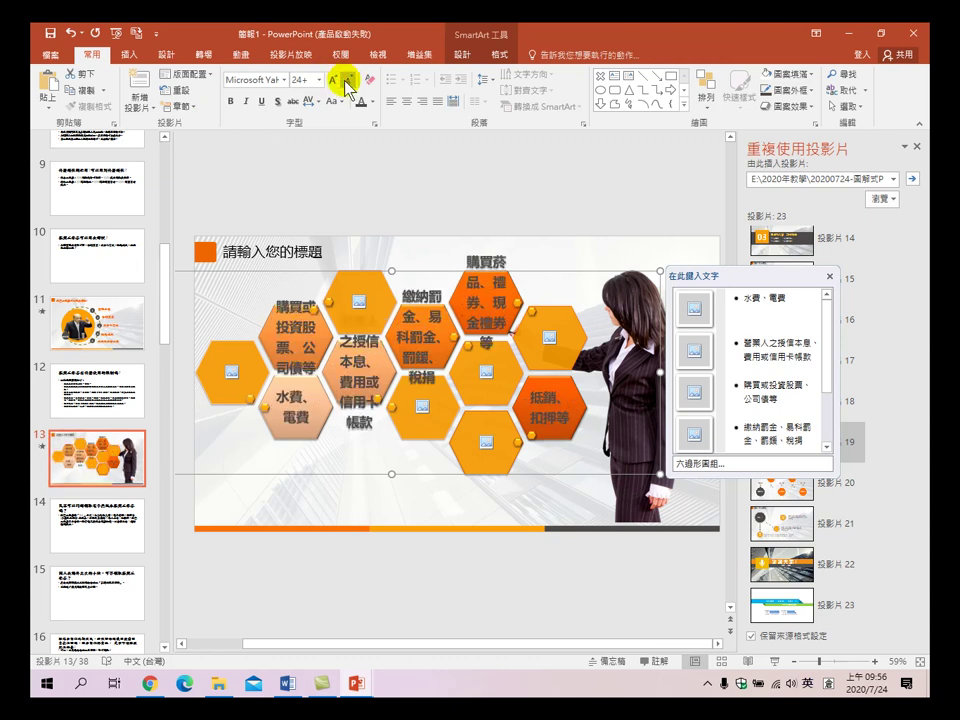
pyautogui.click(349, 80)
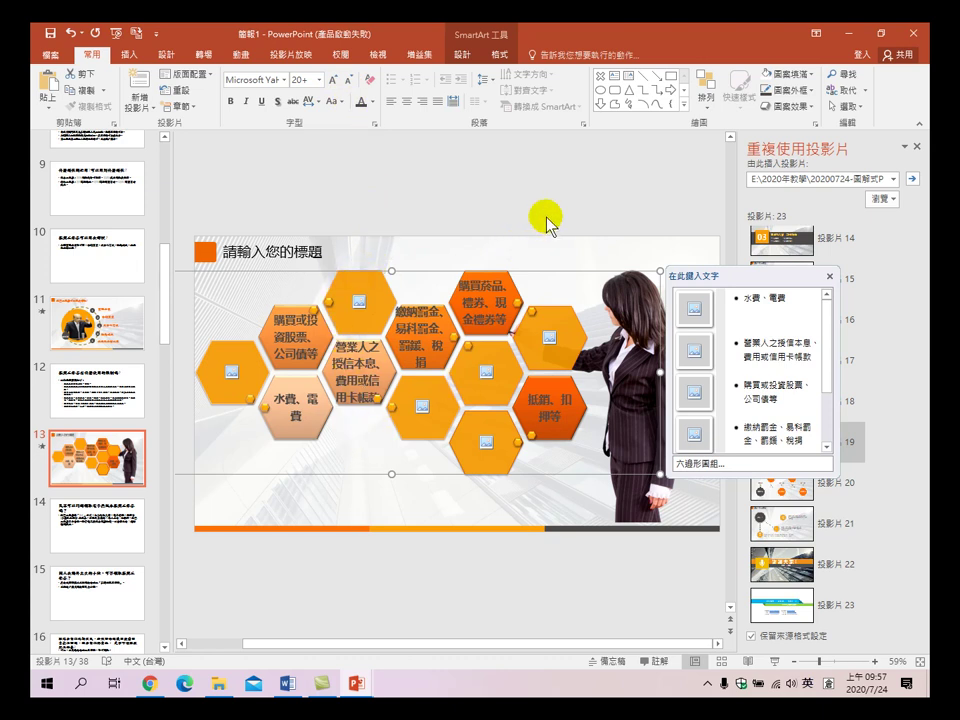
# - Nudge the hexagon SmartArt left and send it to the back behind the woman's photo
pyautogui.moveTo(541, 271); pyautogui.dragTo(520, 270)
pyautogui.rightClick(524, 273)
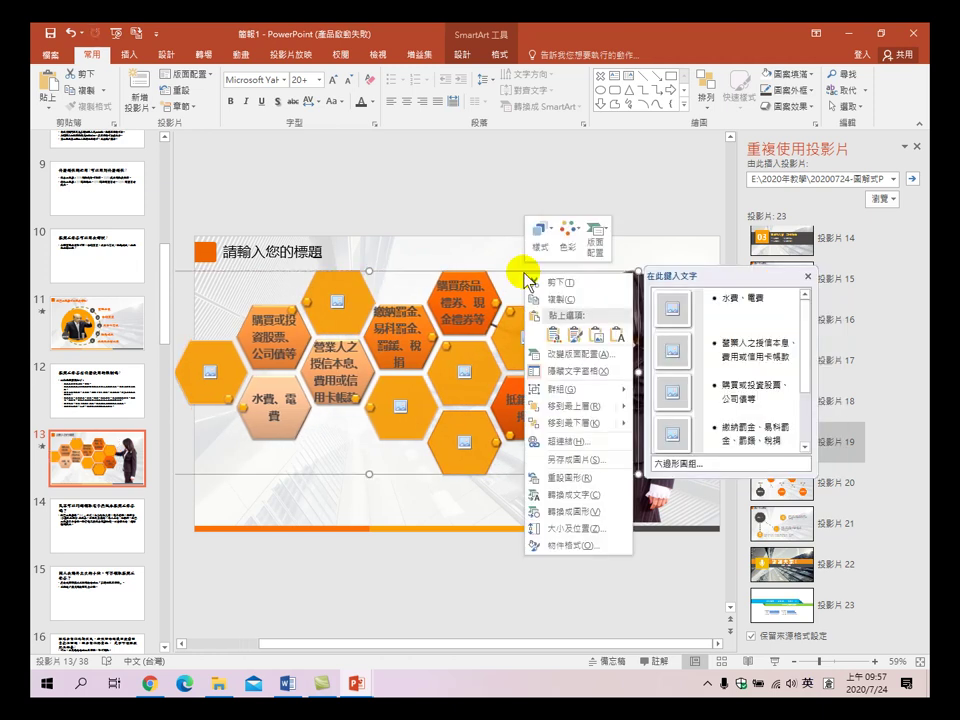
pyautogui.moveTo(560, 430)
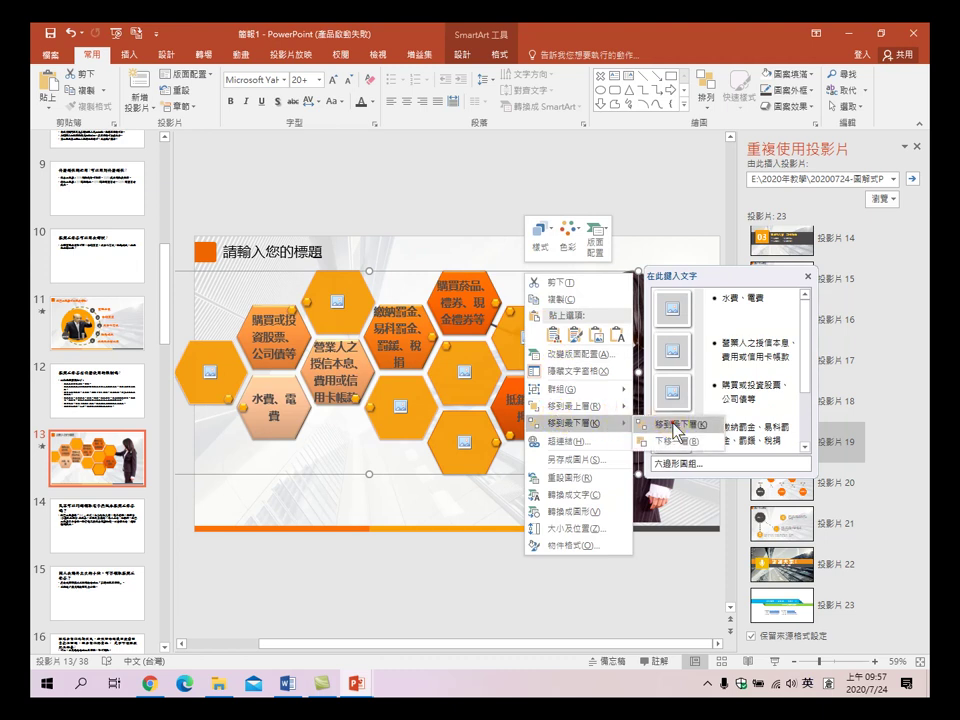
pyautogui.click(668, 422)
pyautogui.click(564, 186)
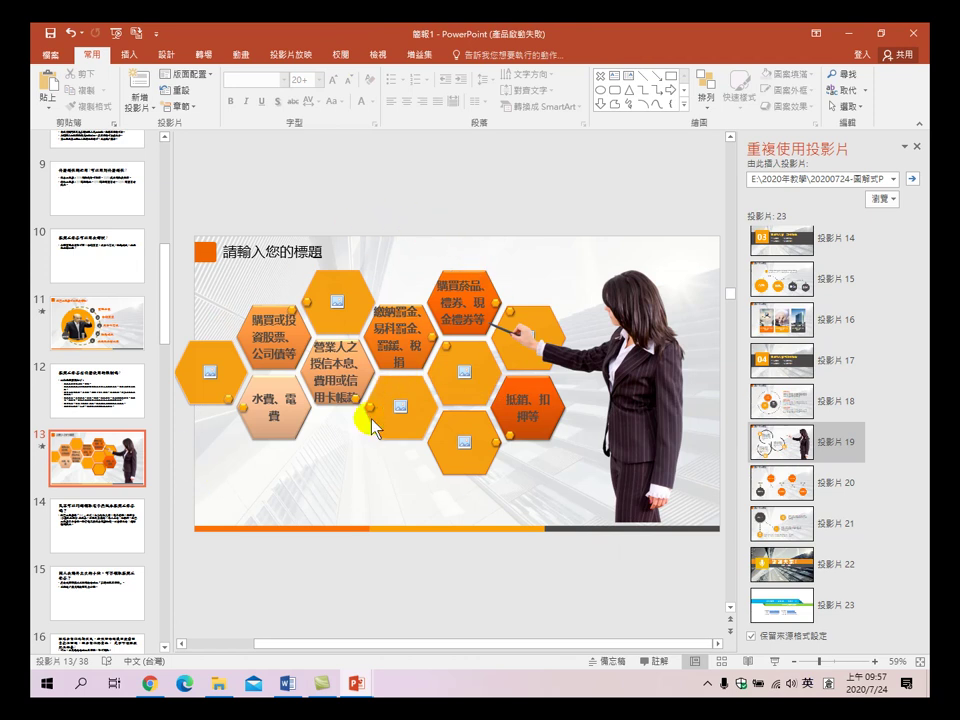
# - Search online pictures for the leftmost hexagon, refining the term from 股票 to 股市
pyautogui.click(211, 377)
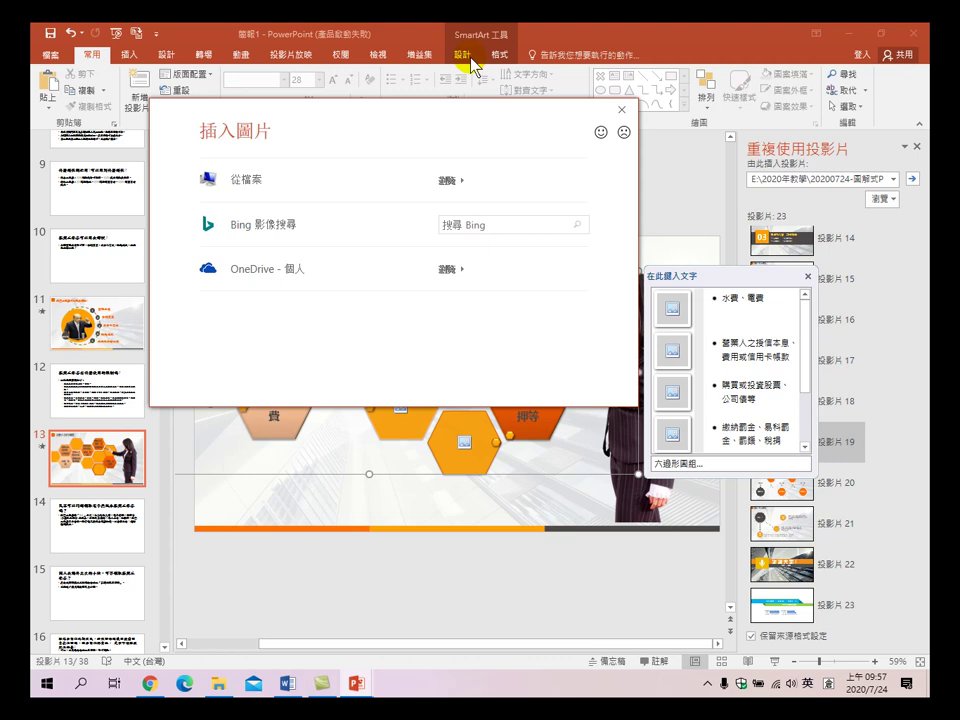
pyautogui.click(541, 220)
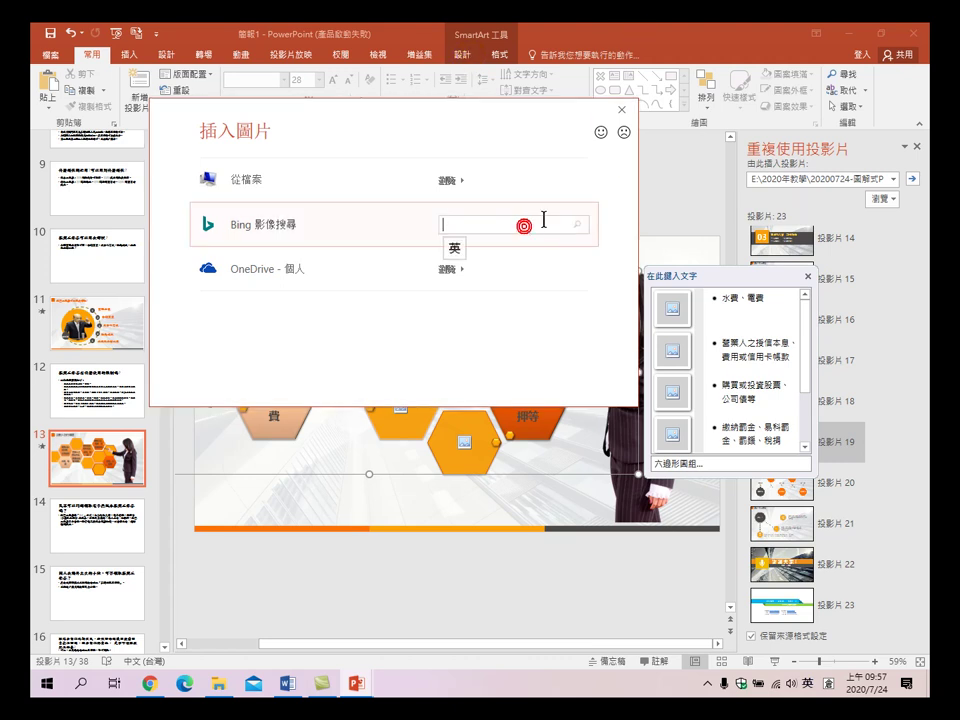
pyautogui.write('b')
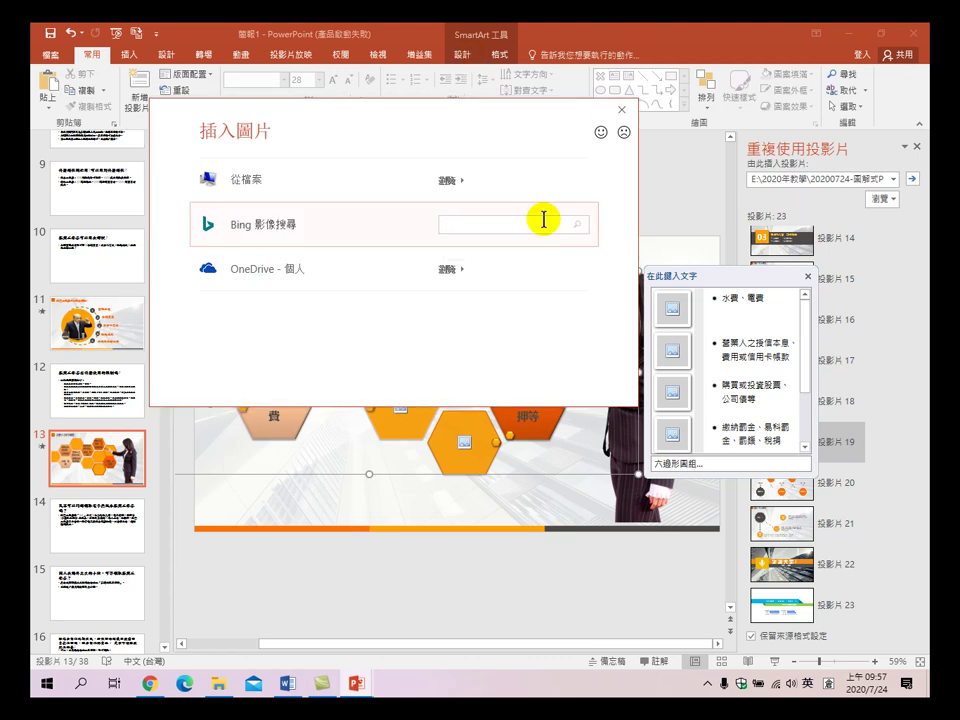
pyautogui.write('股票')
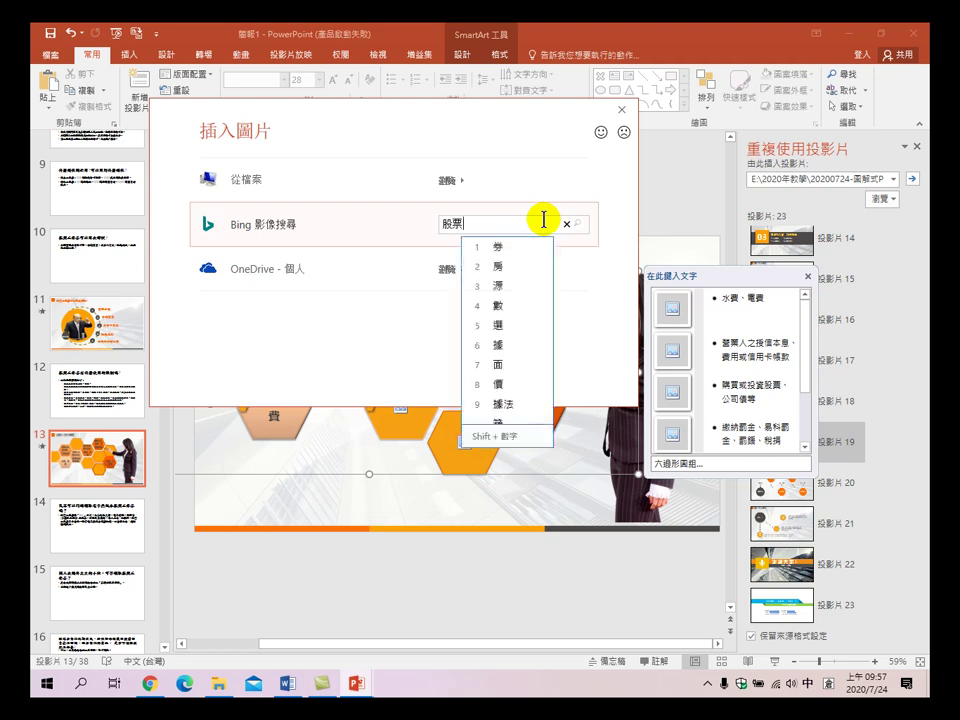
pyautogui.click(581, 225)
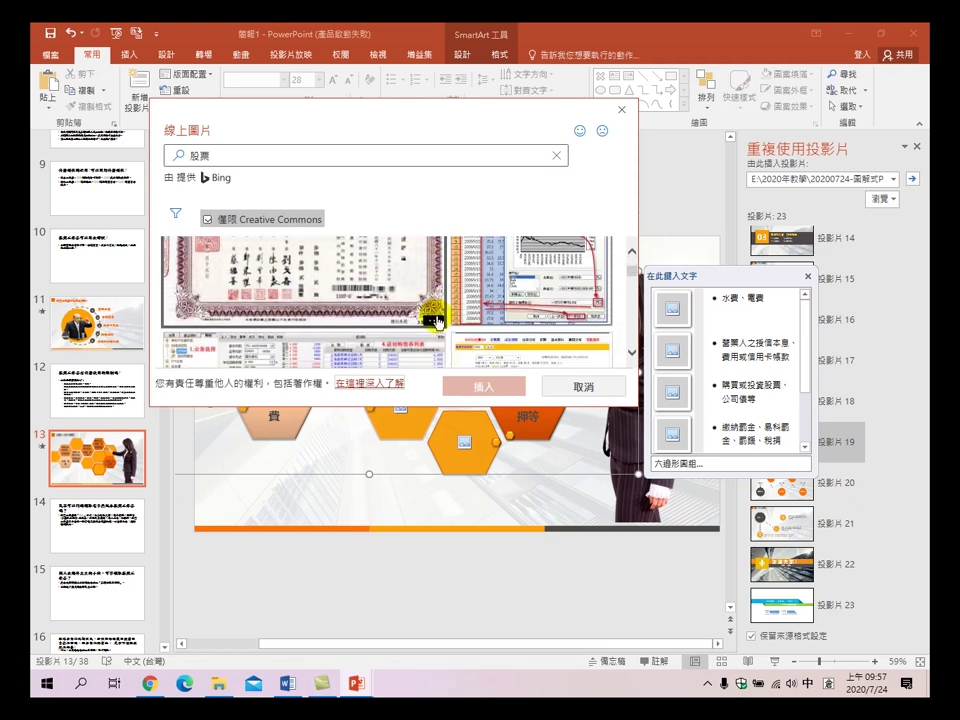
pyautogui.scroll(3, 428, 315)
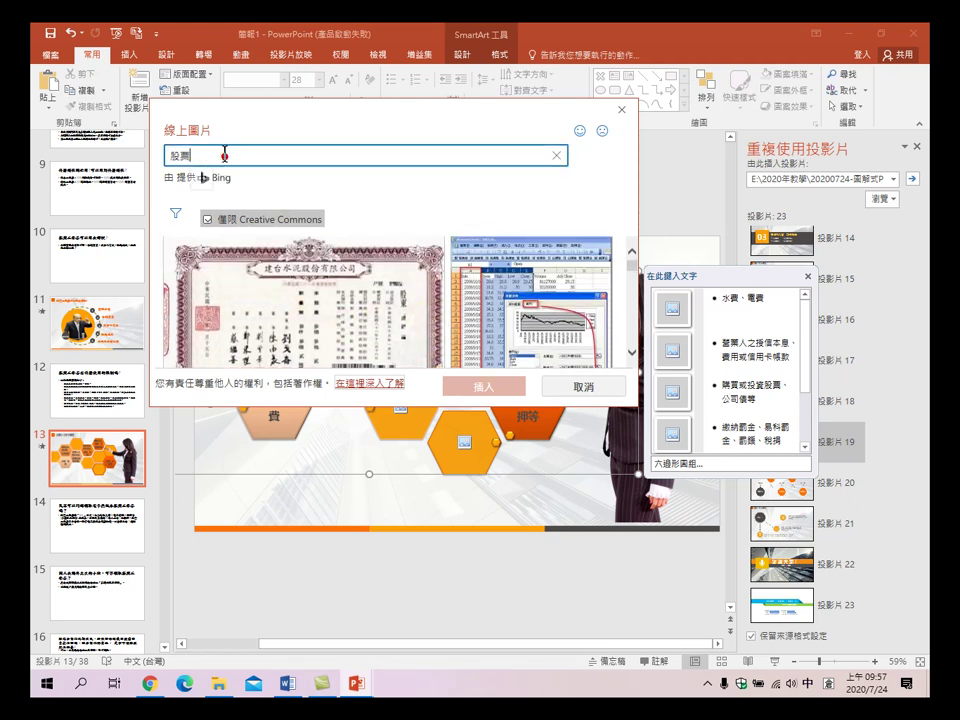
pyautogui.click(312, 163)
pyautogui.press('BackSpace')
pyautogui.write('市')
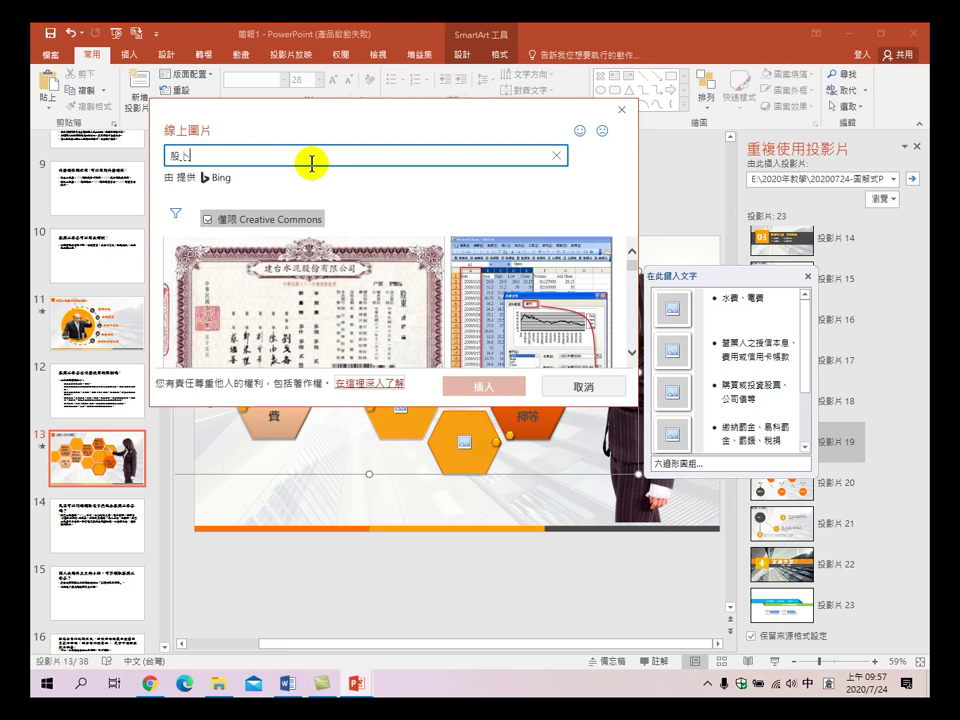
pyautogui.press('Return')
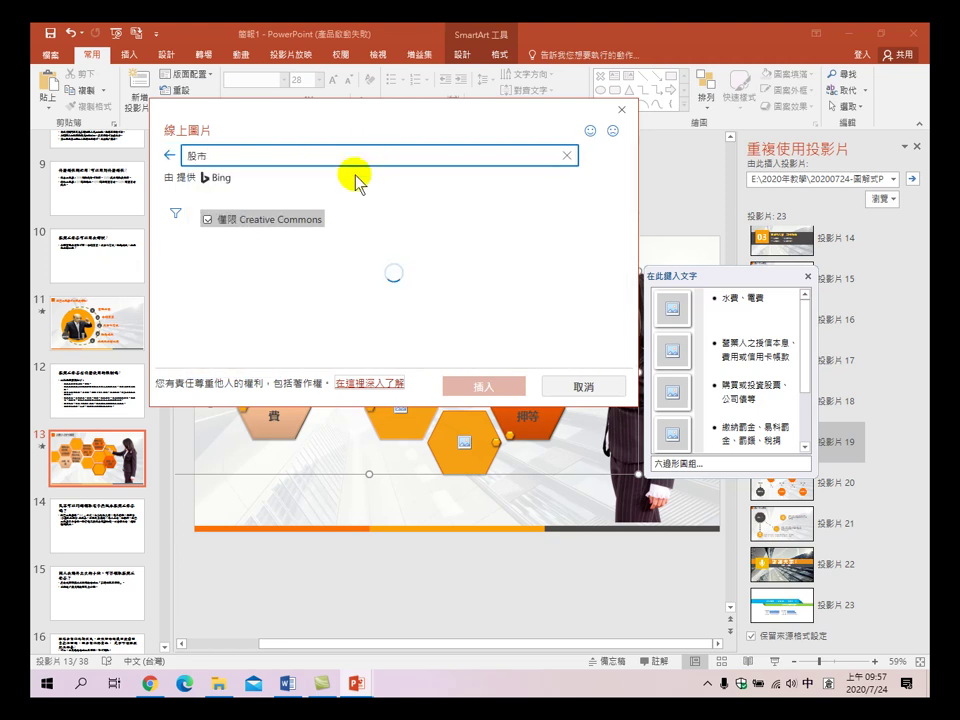
# - Insert the first 股市 stock-chart image into the hexagon and deselect the SmartArt
pyautogui.scroll(-1, 310, 316)
pyautogui.scroll(1, 310, 316)
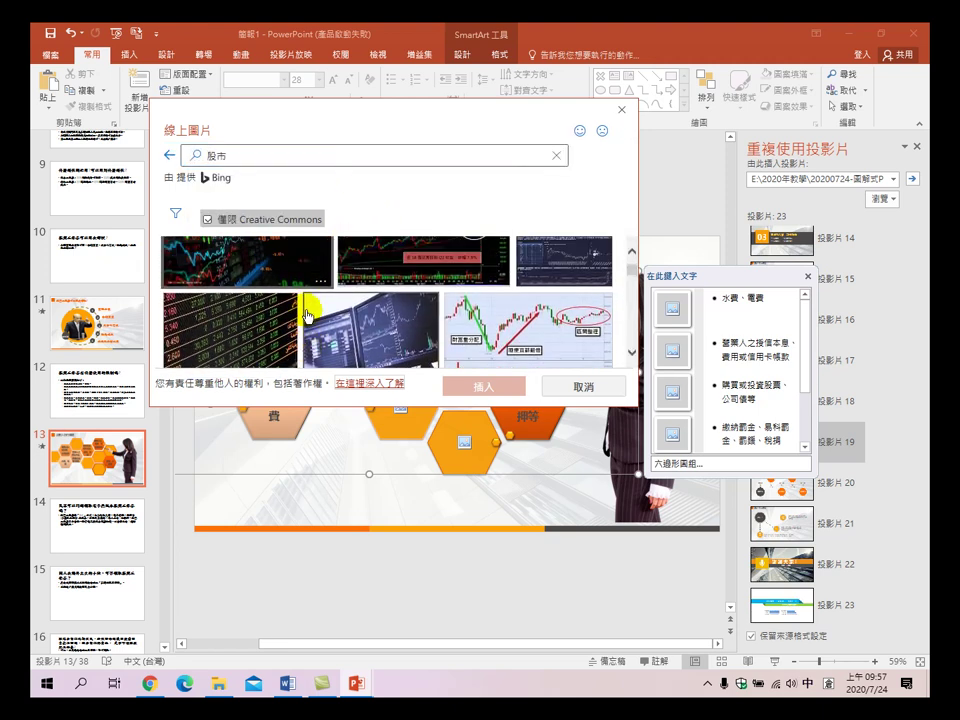
pyautogui.click(281, 287)
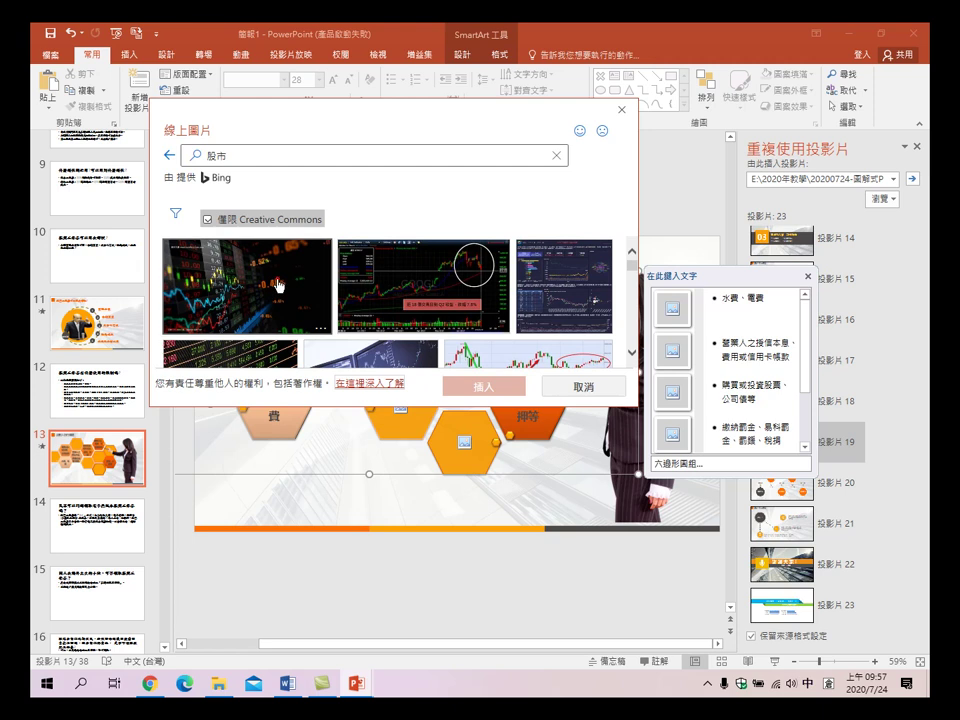
pyautogui.click(492, 387)
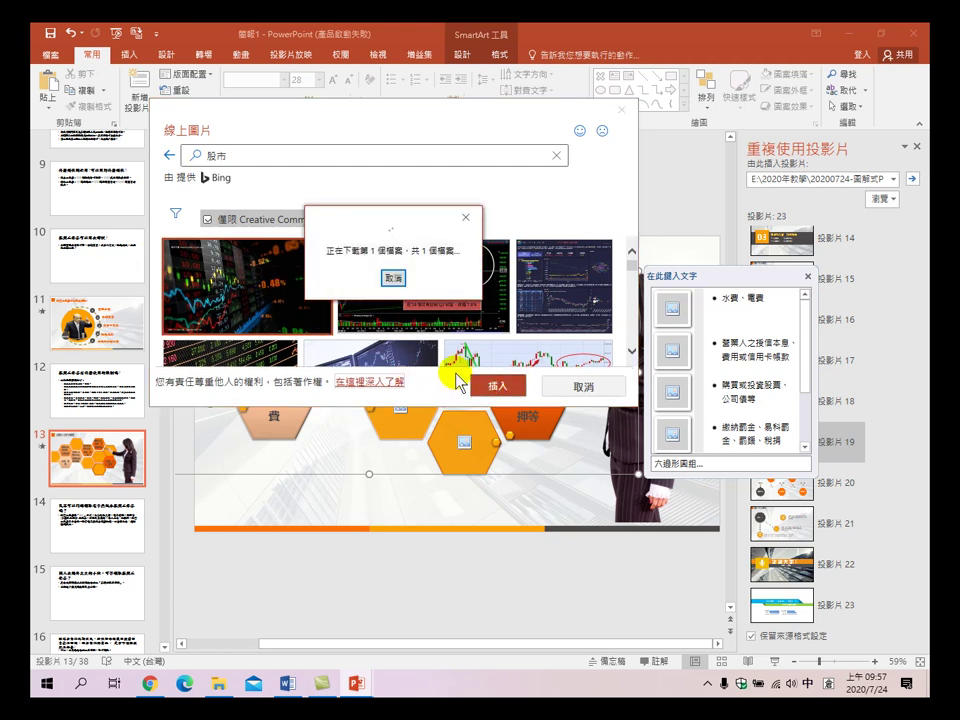
pyautogui.click(279, 257)
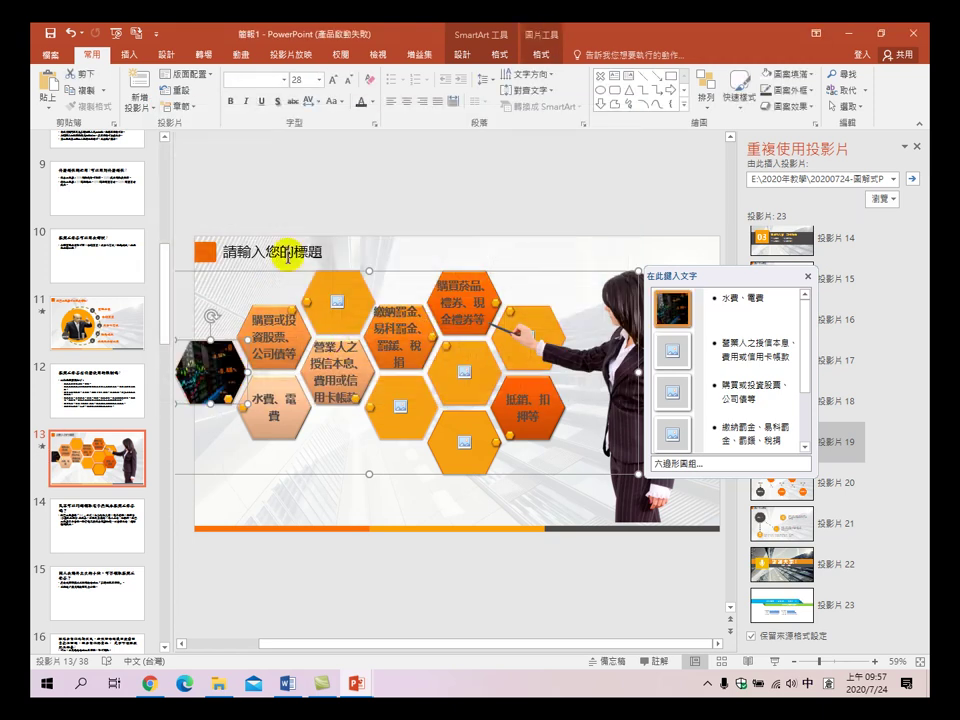
pyautogui.click(364, 193)
pyautogui.click(240, 480)
pyautogui.click(309, 495)
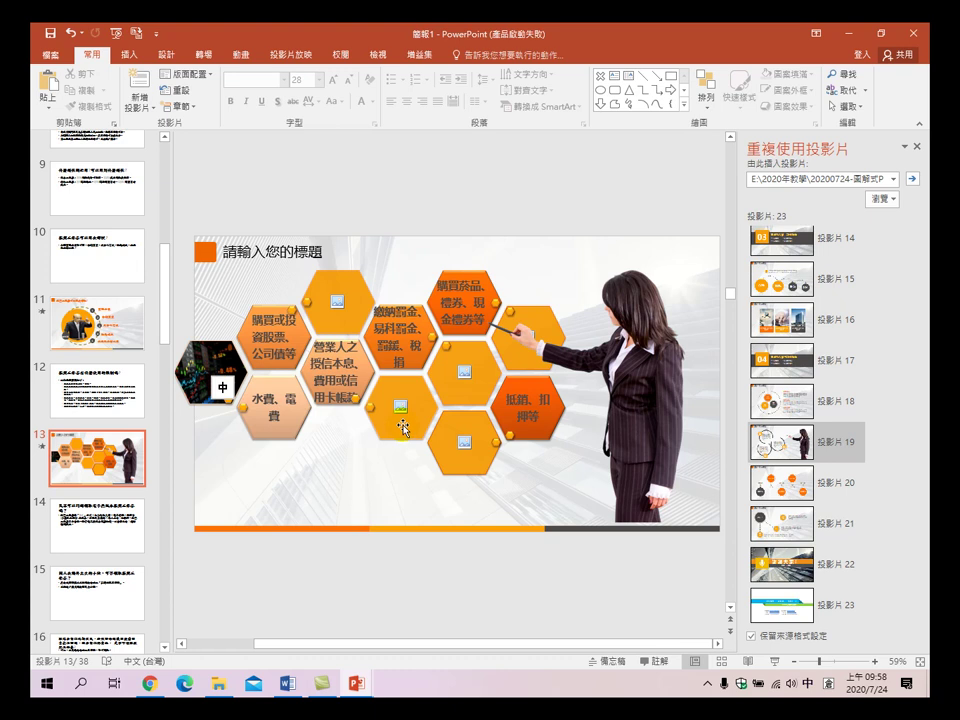
# - Fill the hexagon beside 營業人之授信本息、費用或信用卡帳款 with the first online 信用卡 credit-card image
pyautogui.click(420, 411)
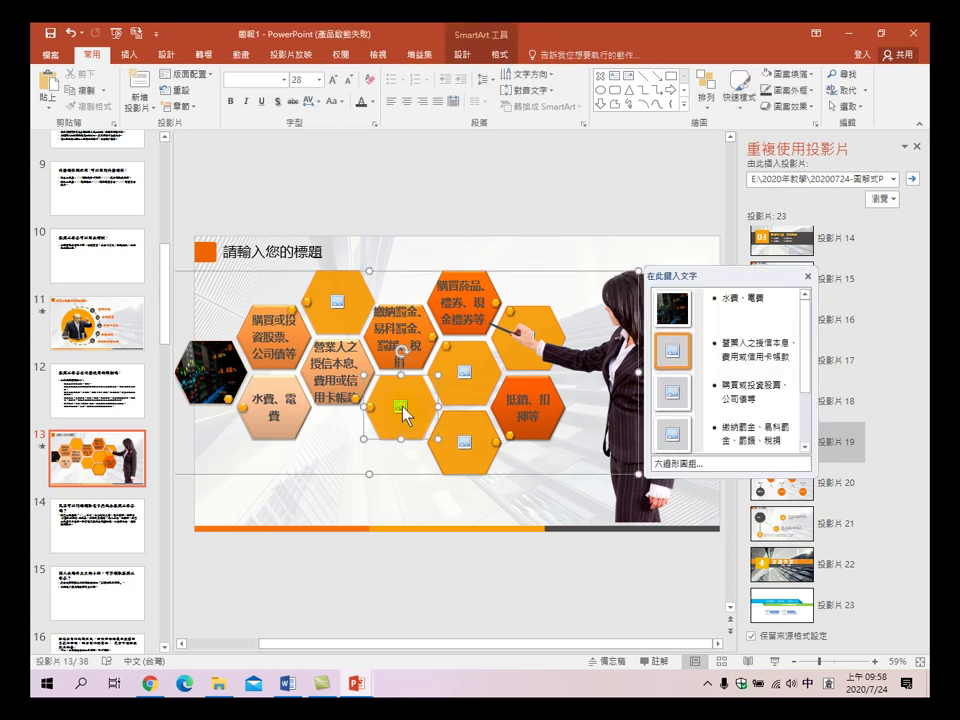
pyautogui.click(402, 407)
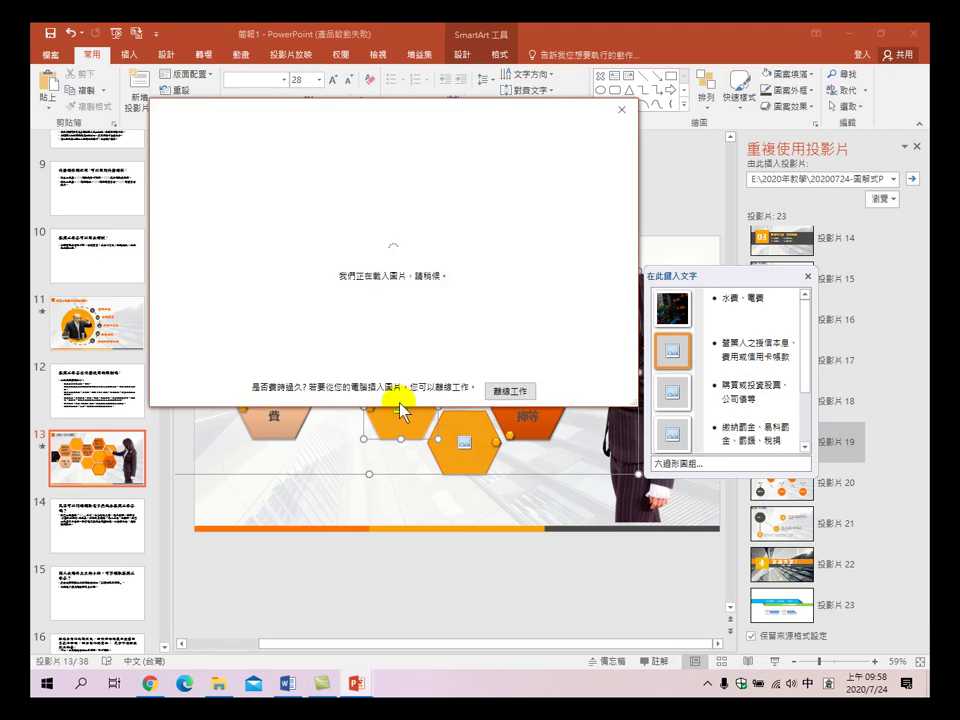
pyautogui.click(469, 226)
pyautogui.write('信用卡')
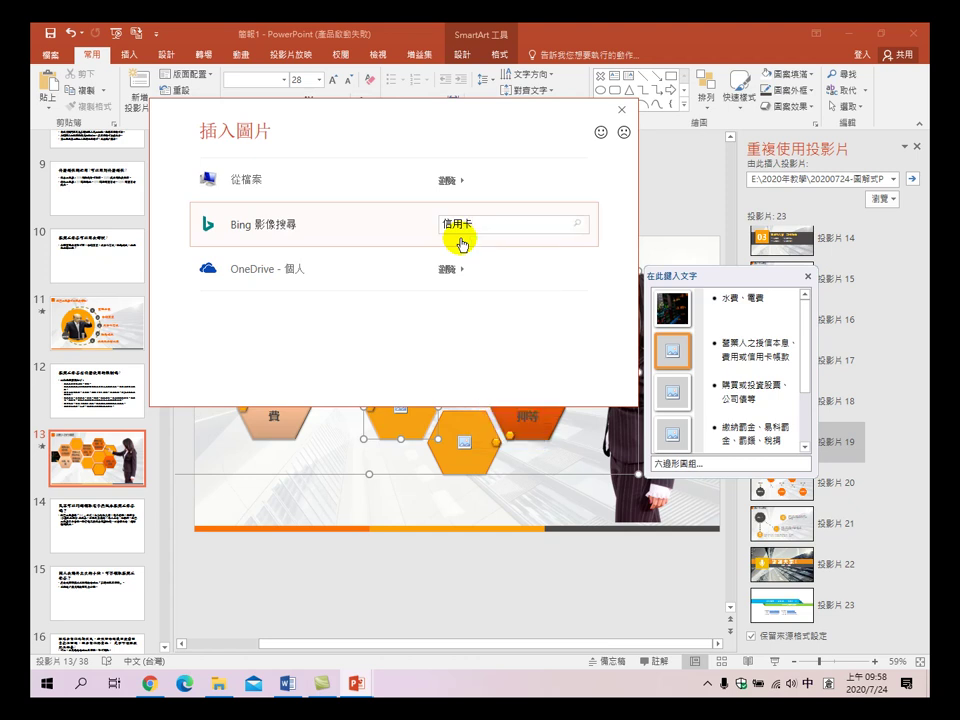
pyautogui.press('Return')
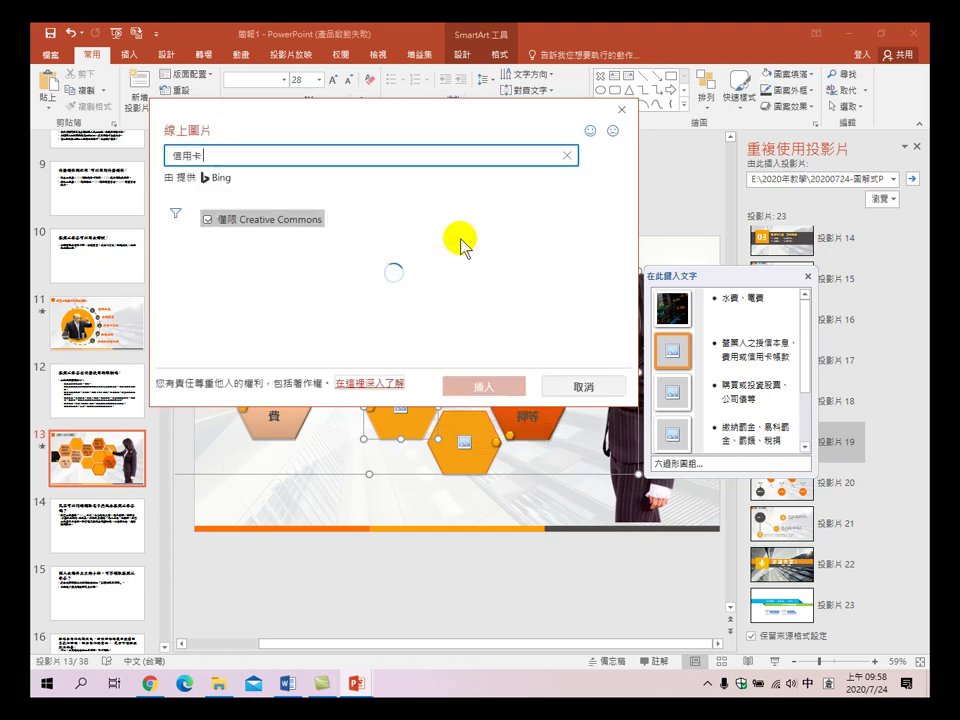
pyautogui.click(271, 305)
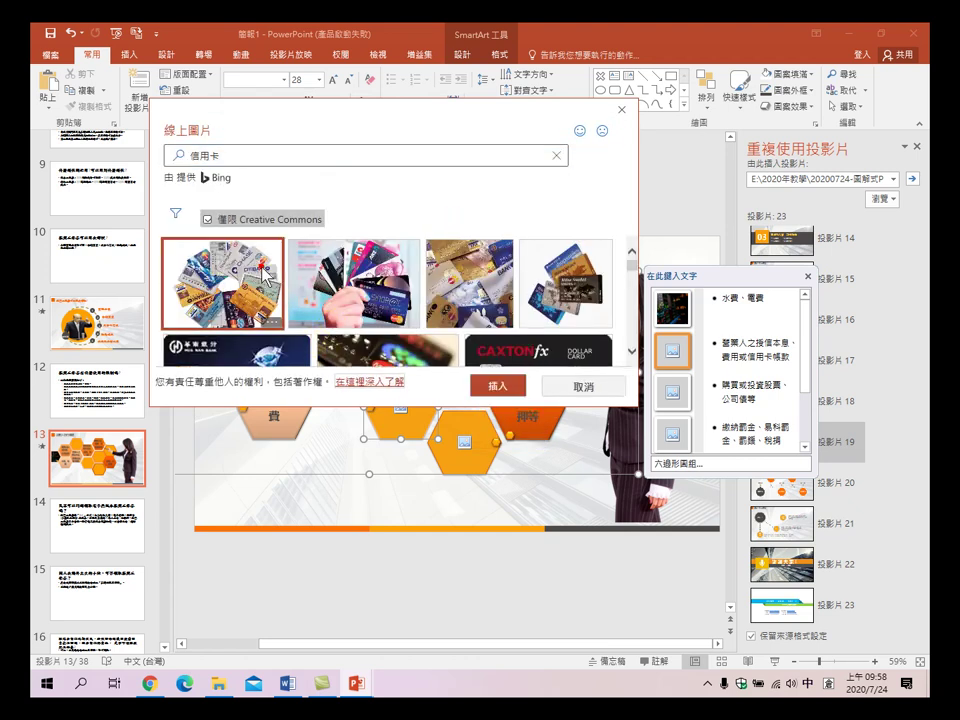
pyautogui.click(506, 386)
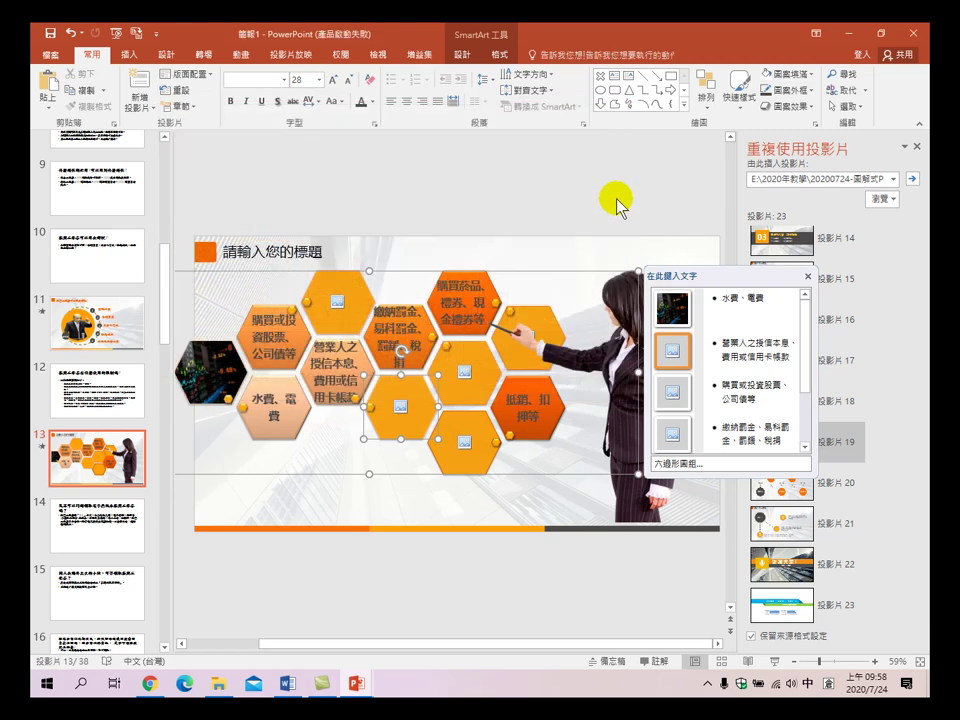
pyautogui.click(615, 160)
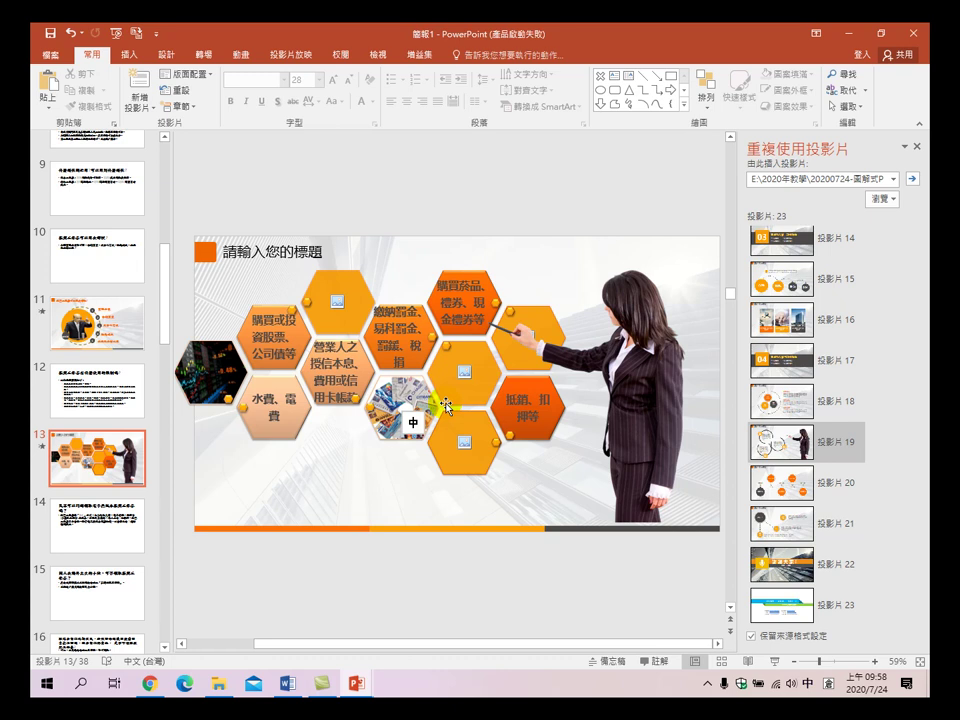
# - Select and copy 有什麼使用的限制嗎? from slide 12's title
pyautogui.click(96, 380)
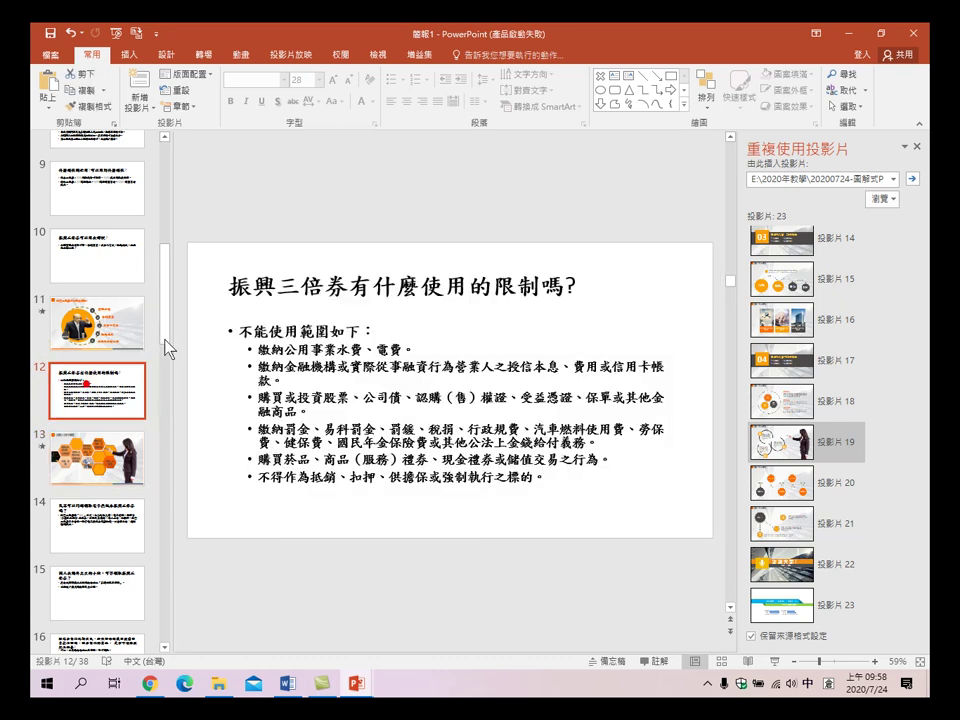
pyautogui.moveTo(230, 287); pyautogui.dragTo(596, 281)
pyautogui.hotkey('ctrl', 'c')
pyautogui.click(375, 285)
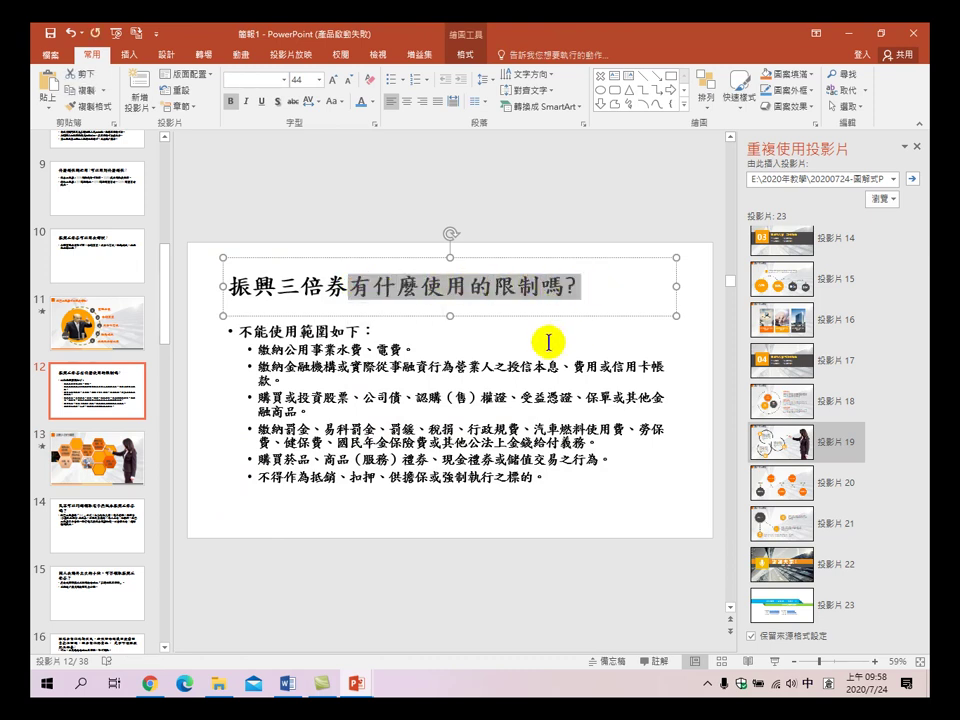
# - Paste it over slide 13's placeholder title 請輸入您的標題 with Keep Source Formatting, then return to slide 12
pyautogui.click(90, 452)
pyautogui.click(250, 250)
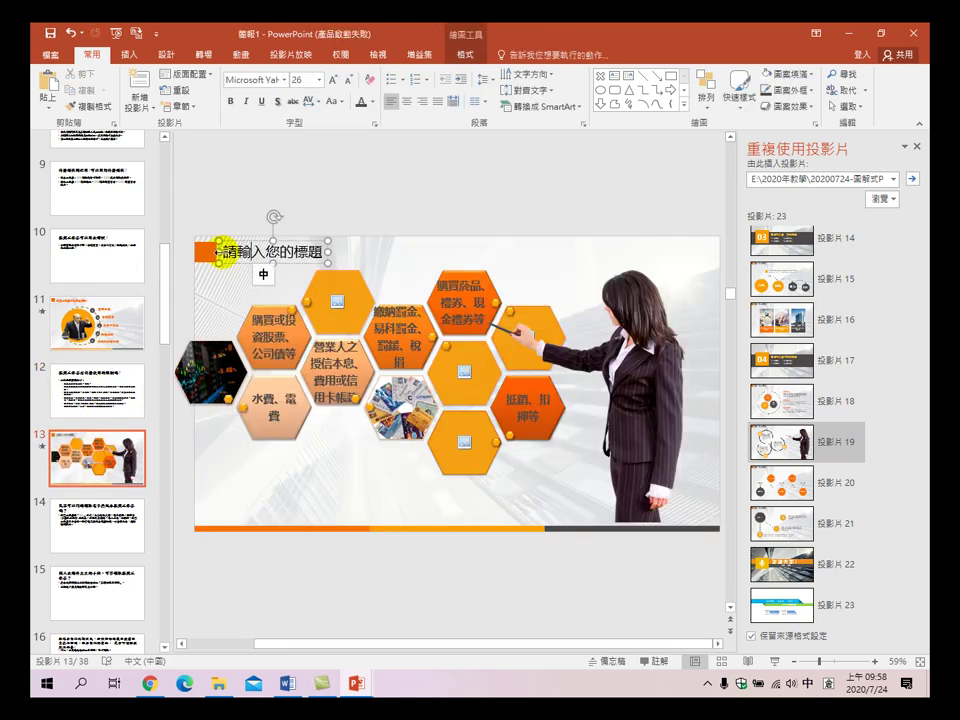
pyautogui.moveTo(222, 251); pyautogui.dragTo(330, 251)
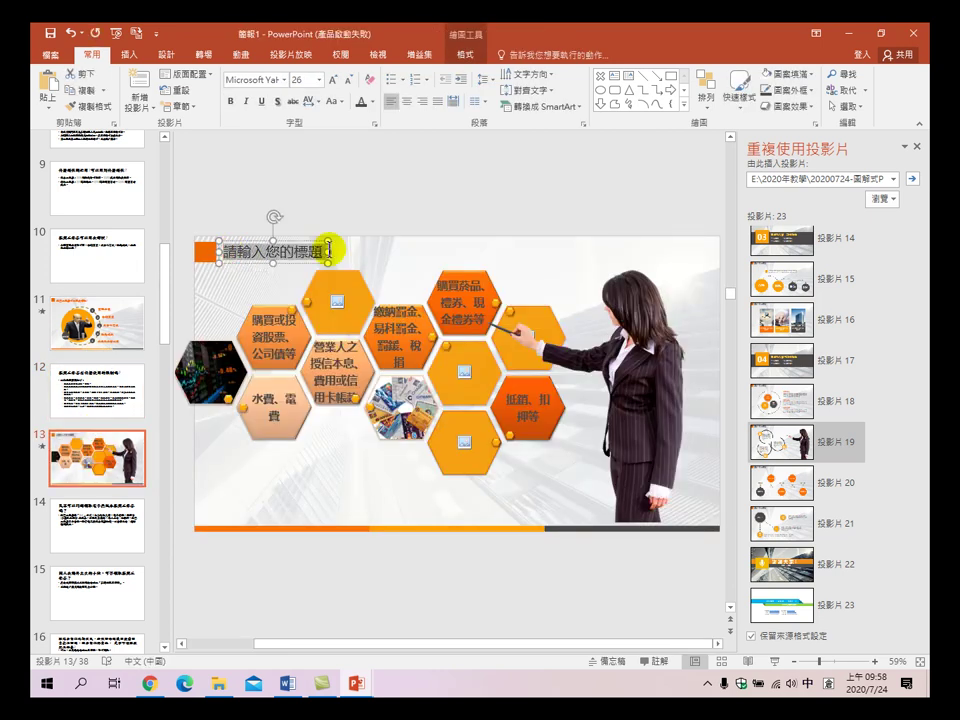
pyautogui.click(58, 108)
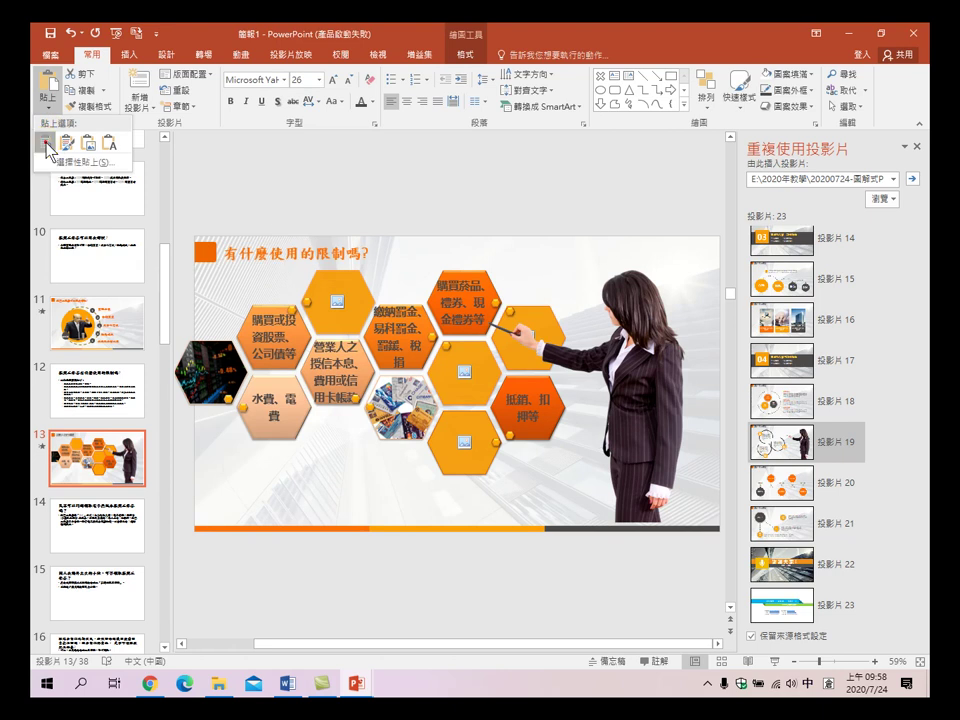
pyautogui.click(46, 148)
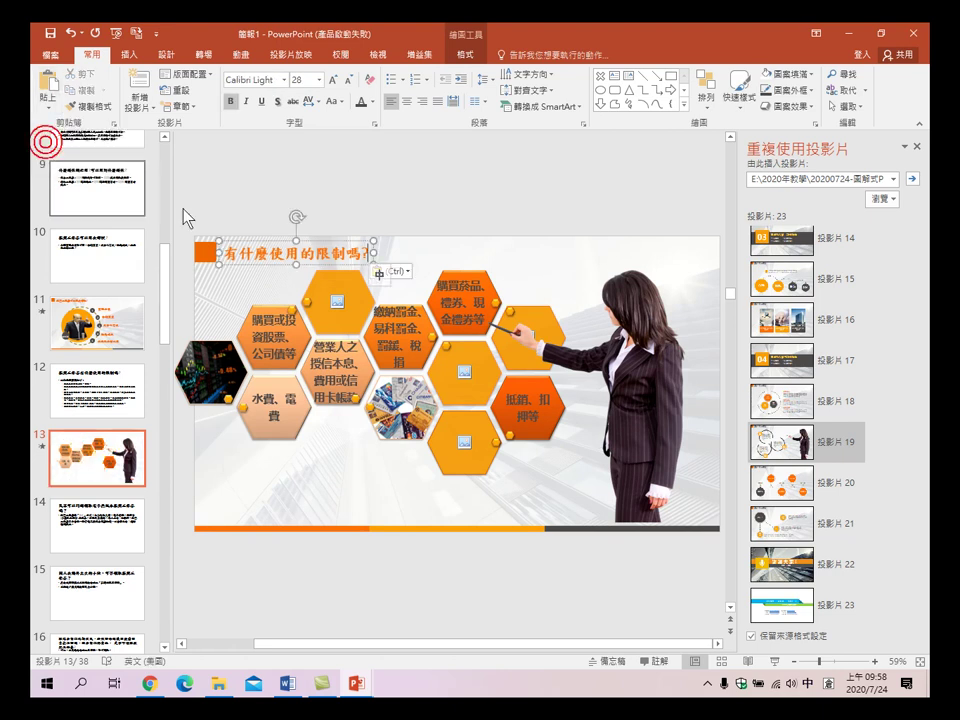
pyautogui.click(467, 186)
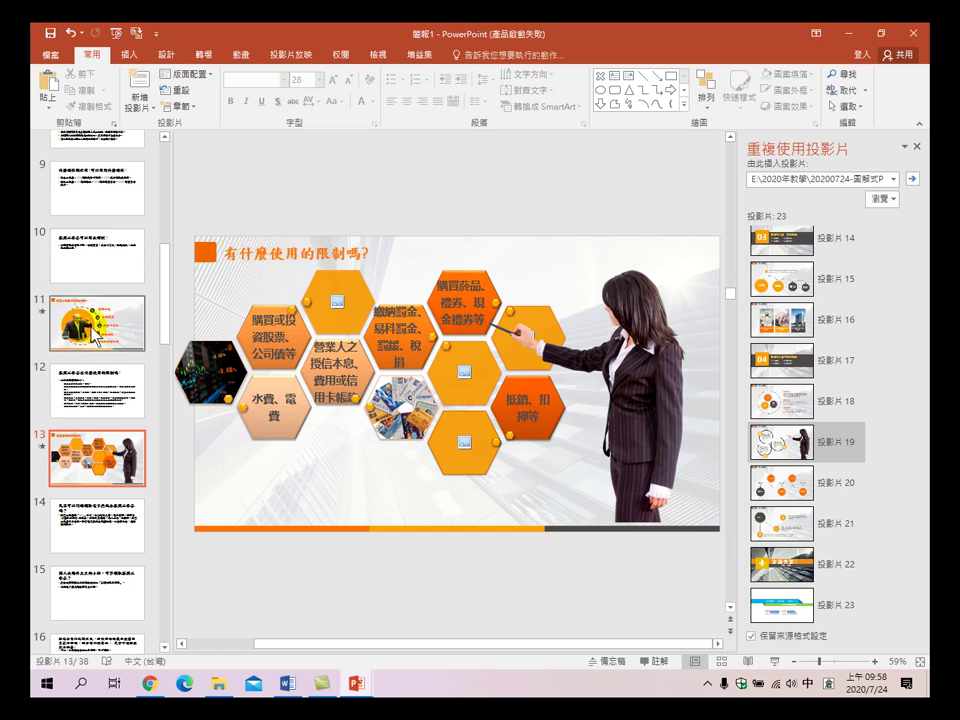
pyautogui.click(98, 463)
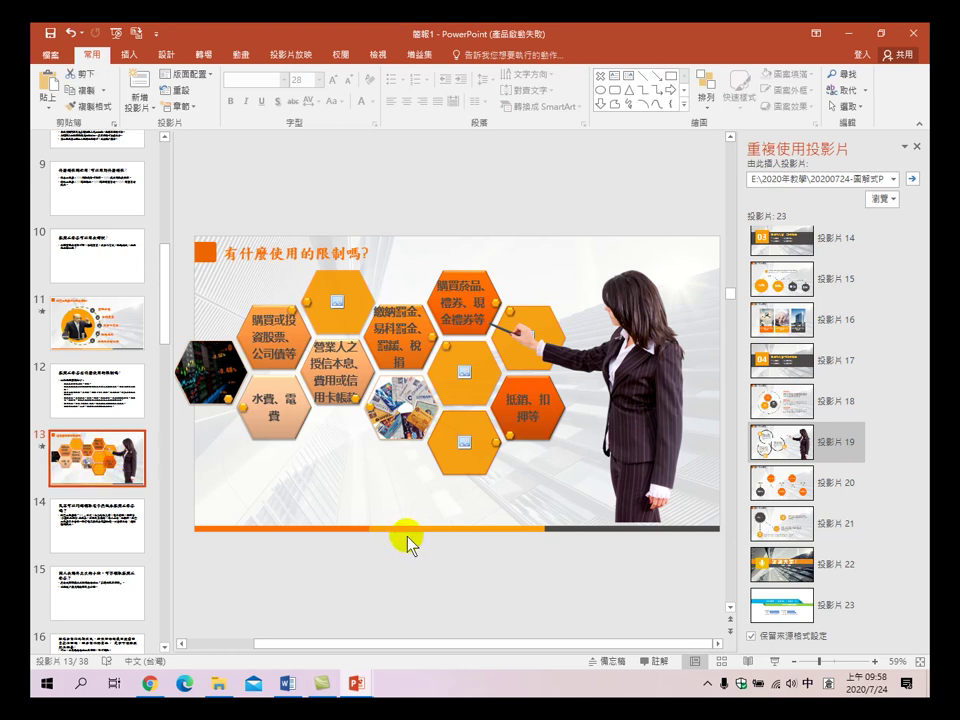
pyautogui.click(132, 396)
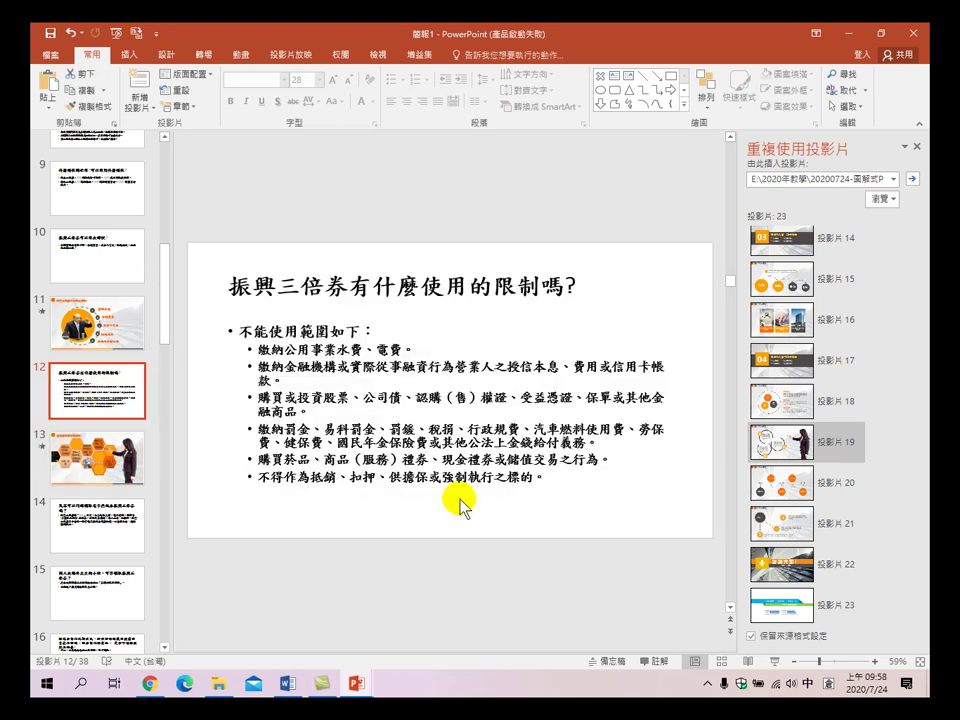
# - Run the slideshow from slide 12, stepping forward past the hexagon slide and back to it
pyautogui.click(775, 661)
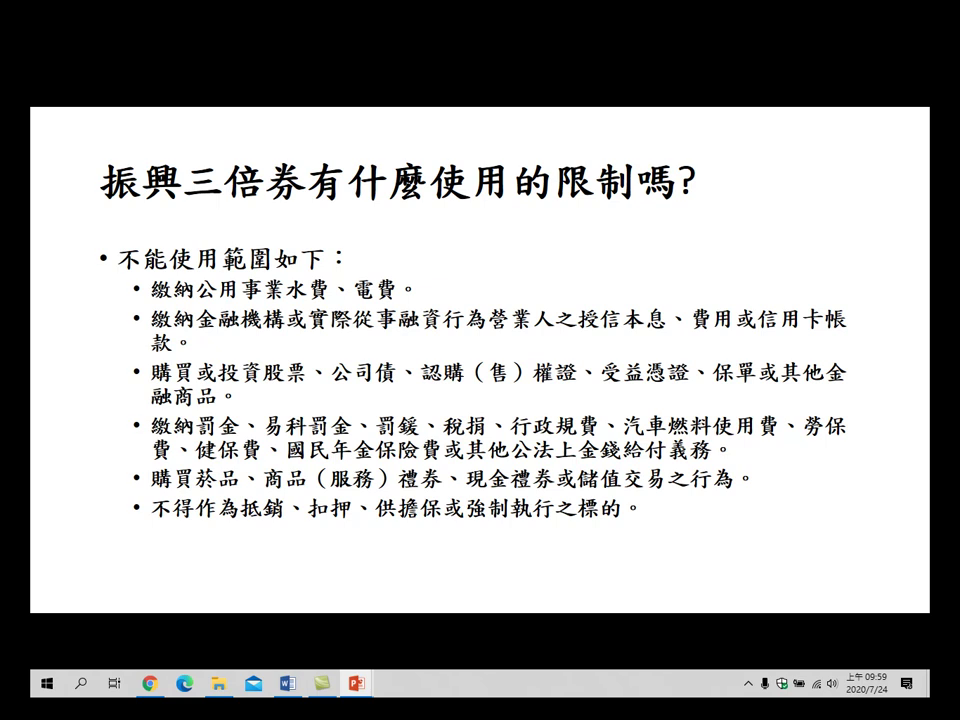
pyautogui.press('Right')
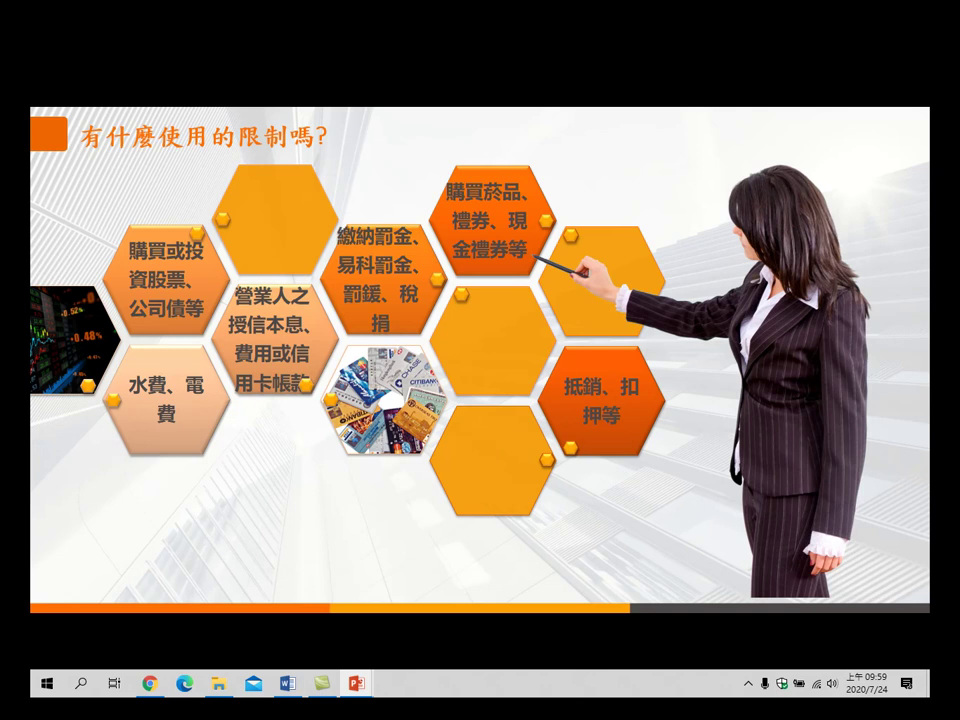
pyautogui.press('Right')
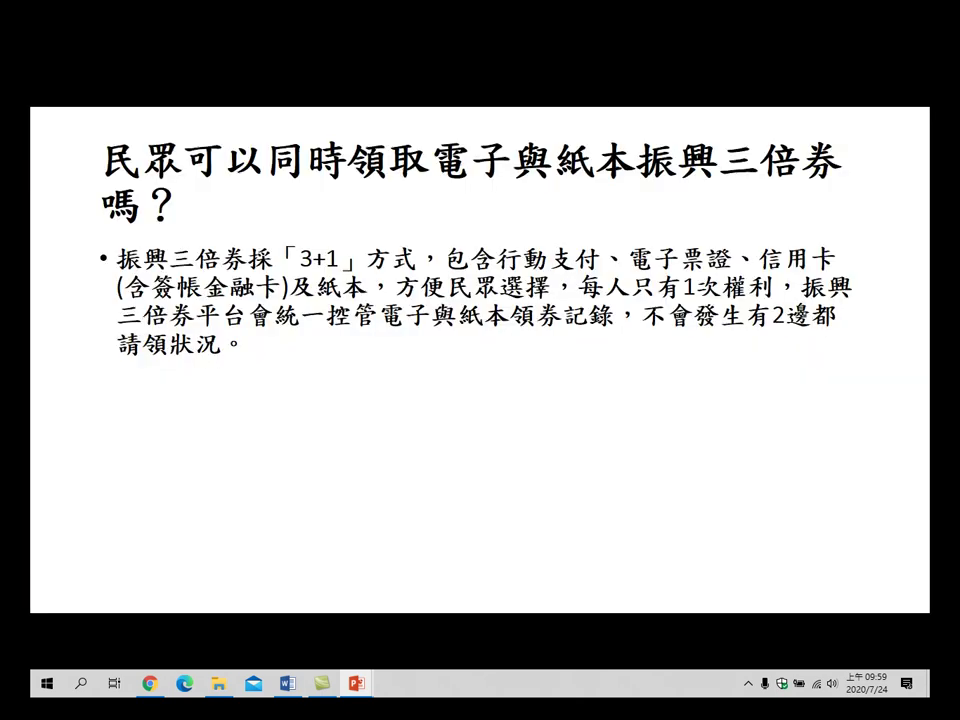
pyautogui.press('Left')
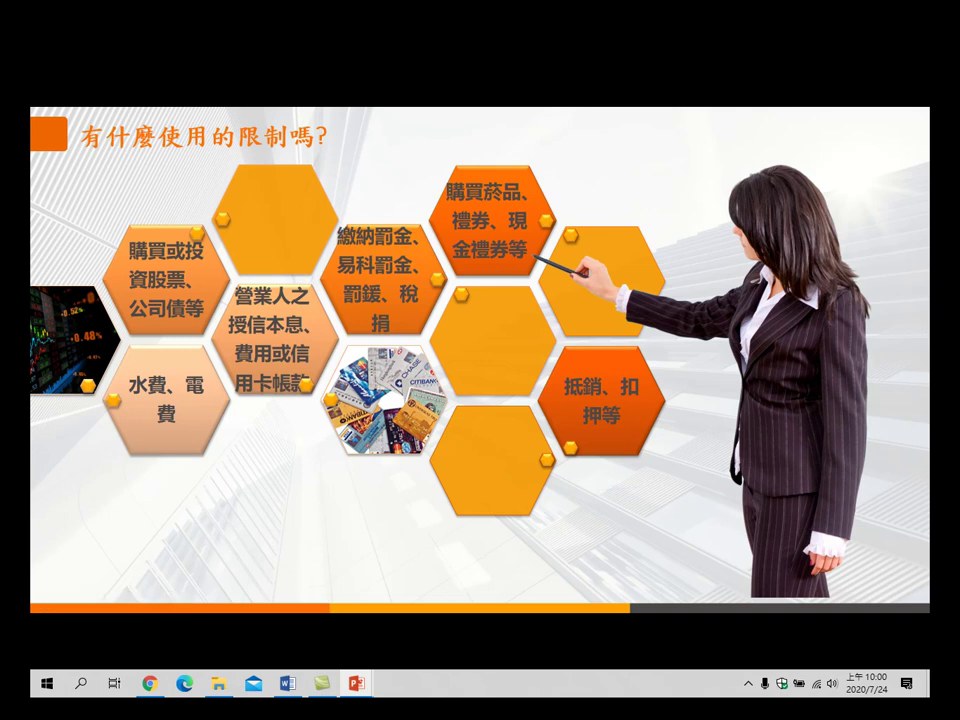
# - Move the presenter photo on slide 13 lower on the right, her pointer resting on an orange hexagon
pyautogui.press('Escape')
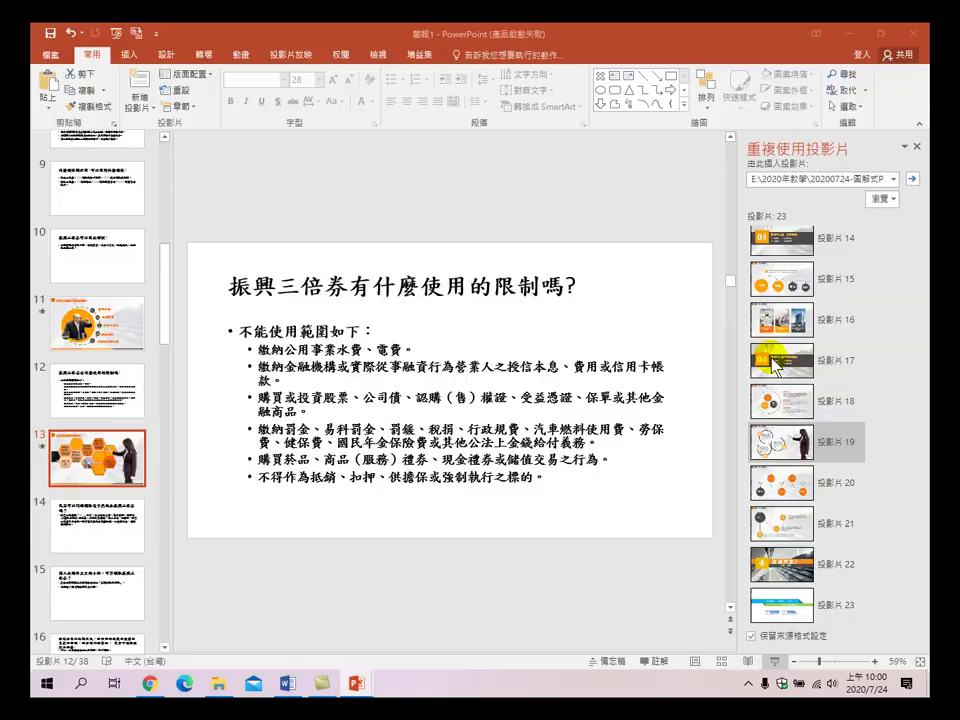
pyautogui.moveTo(641, 366); pyautogui.dragTo(665, 244)
pyautogui.click(624, 275)
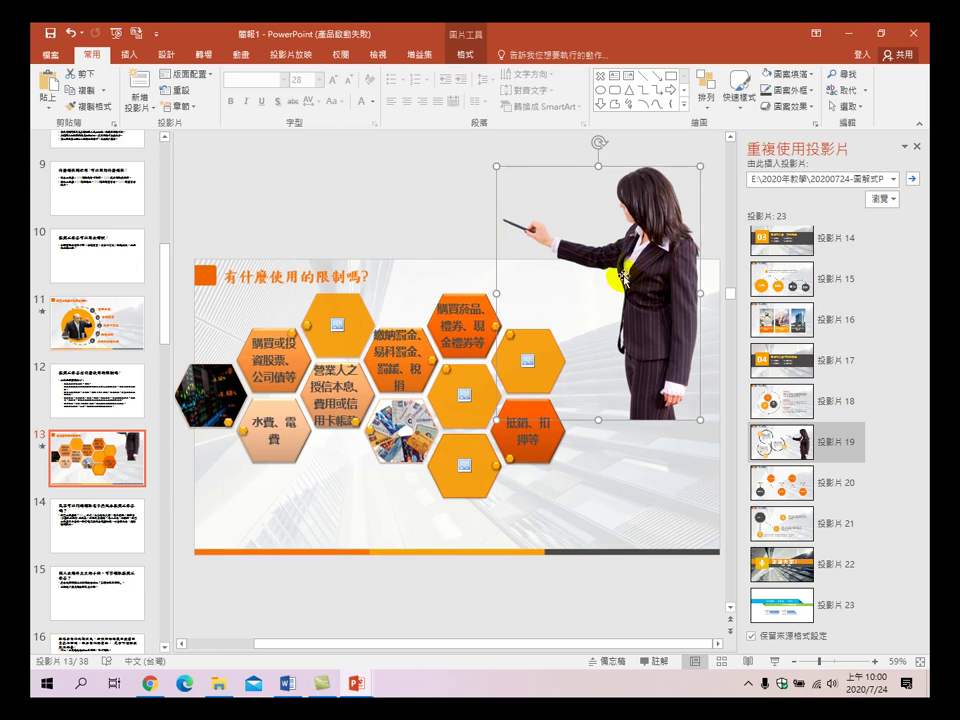
pyautogui.moveTo(624, 278); pyautogui.dragTo(647, 391)
pyautogui.click(679, 392)
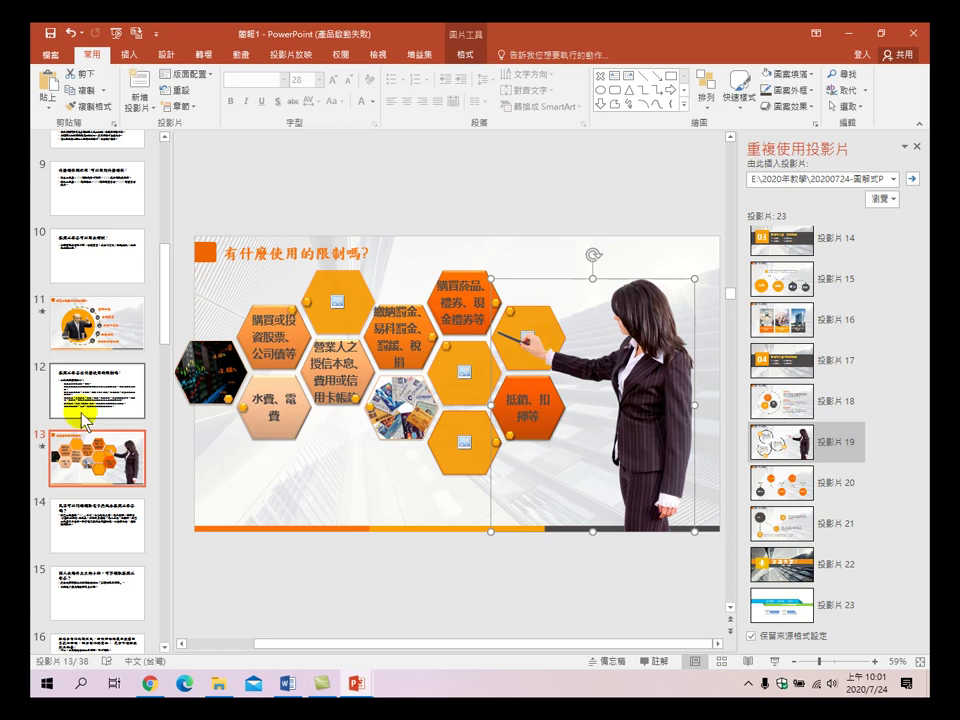
# - Delete the text-only restrictions slide at position 12
pyautogui.click(100, 383)
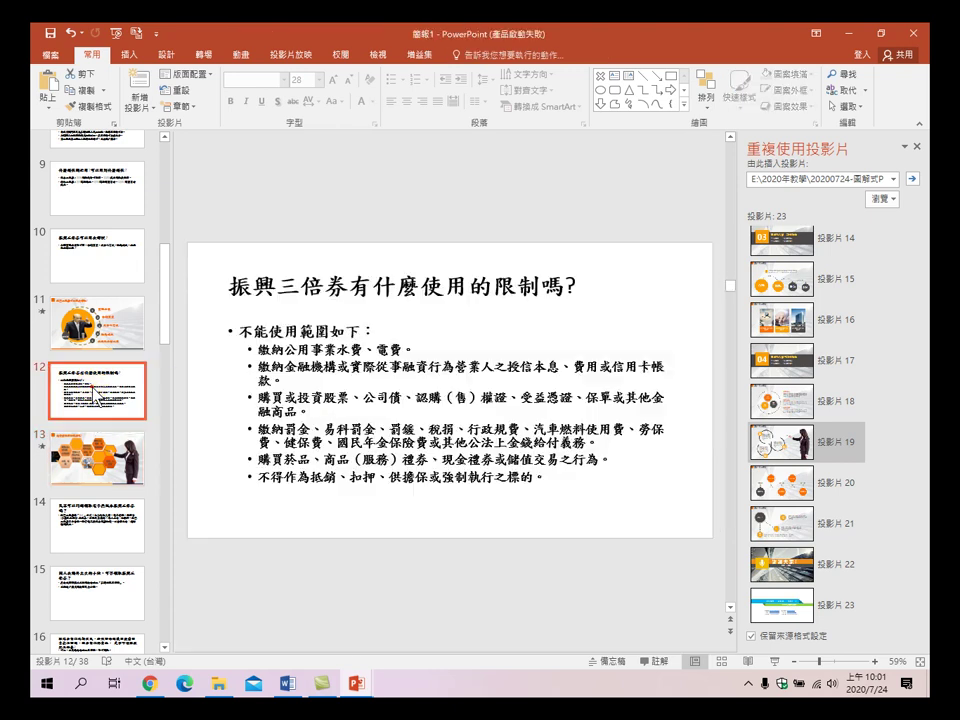
pyautogui.press('Delete')
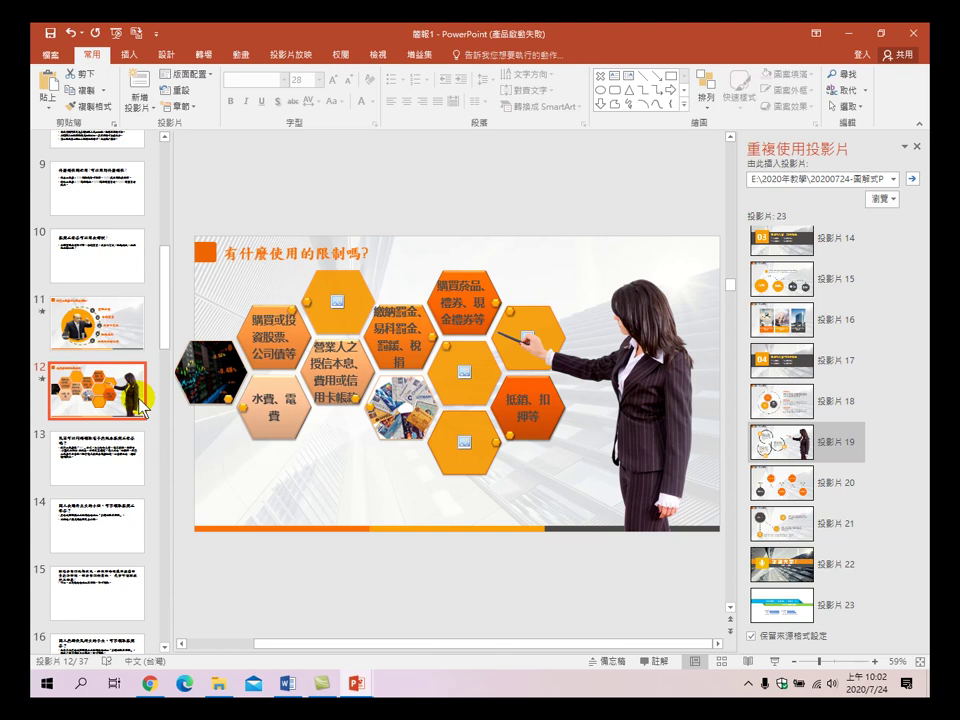
# - Check slide 4's voucher images, then restore the deleted text slide as slide 12
pyautogui.scroll(4, 90, 236)
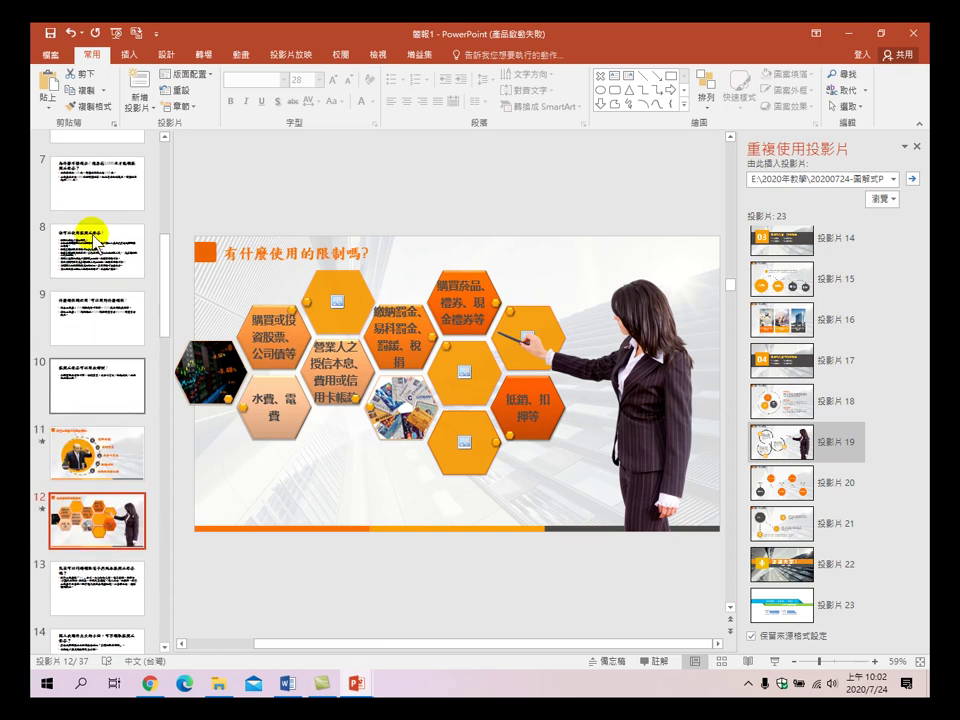
pyautogui.scroll(3, 100, 232)
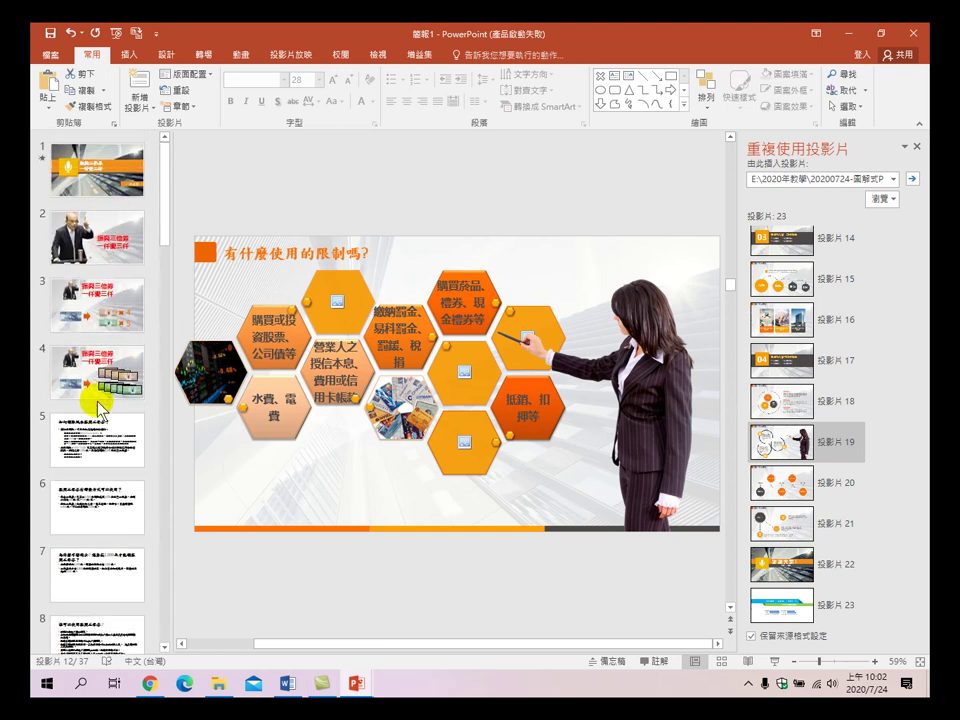
pyautogui.click(101, 396)
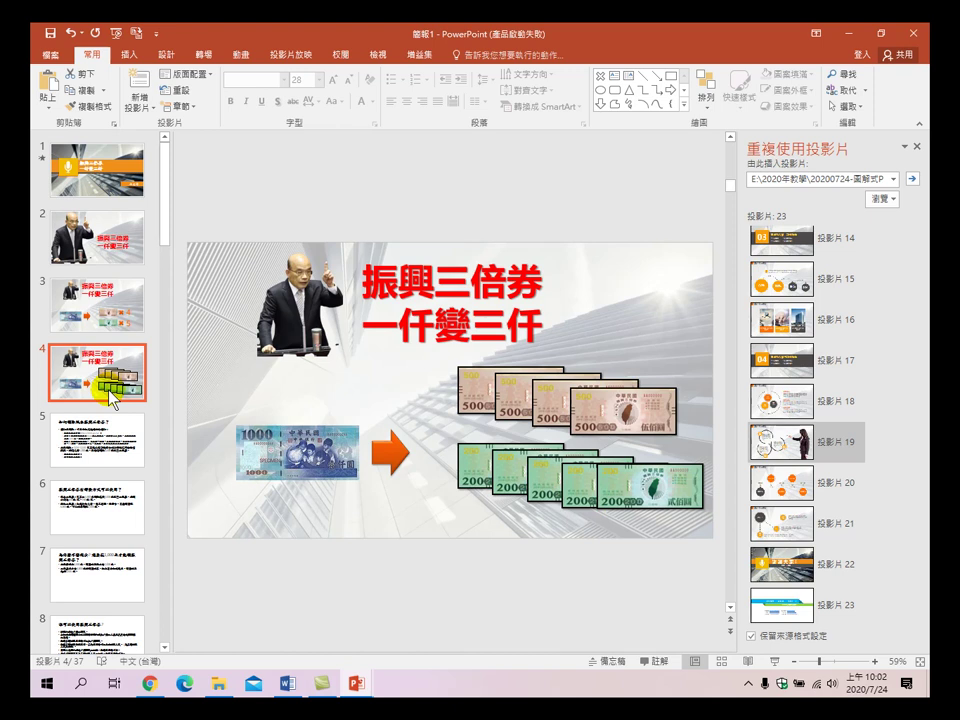
pyautogui.scroll(-5, 112, 398)
pyautogui.scroll(-2, 115, 418)
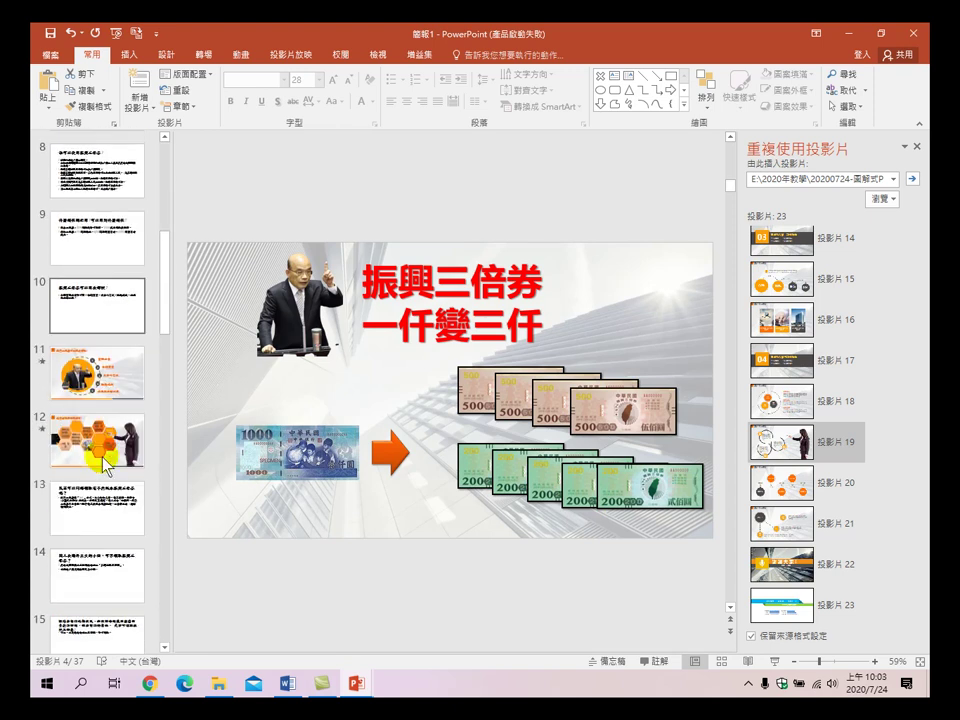
pyautogui.click(95, 440)
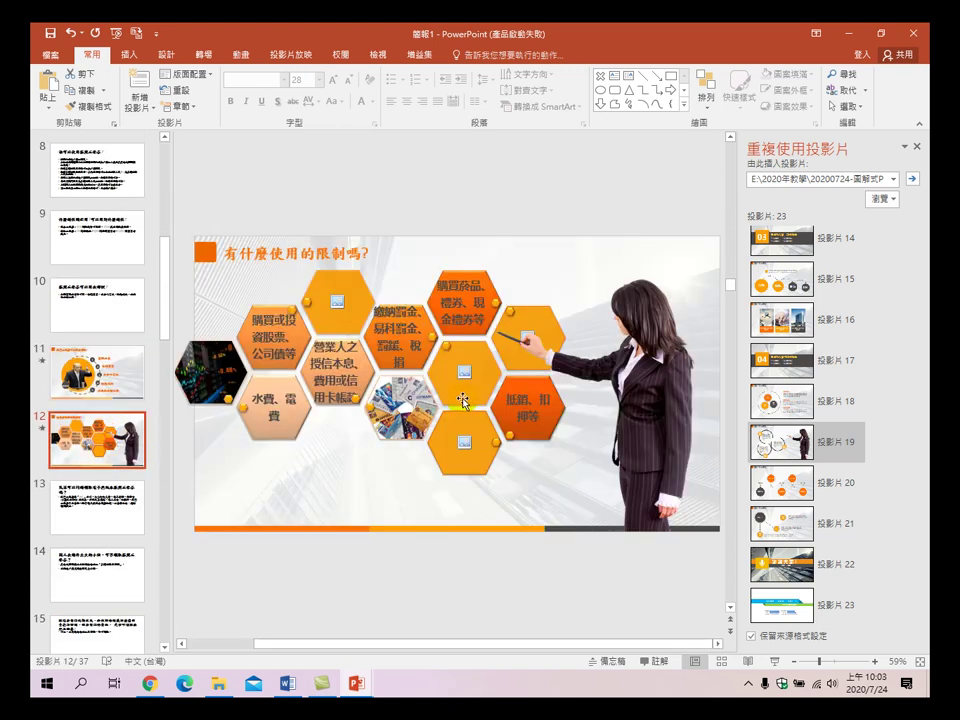
pyautogui.click(137, 391)
pyautogui.hotkey('ctrl', 'v')
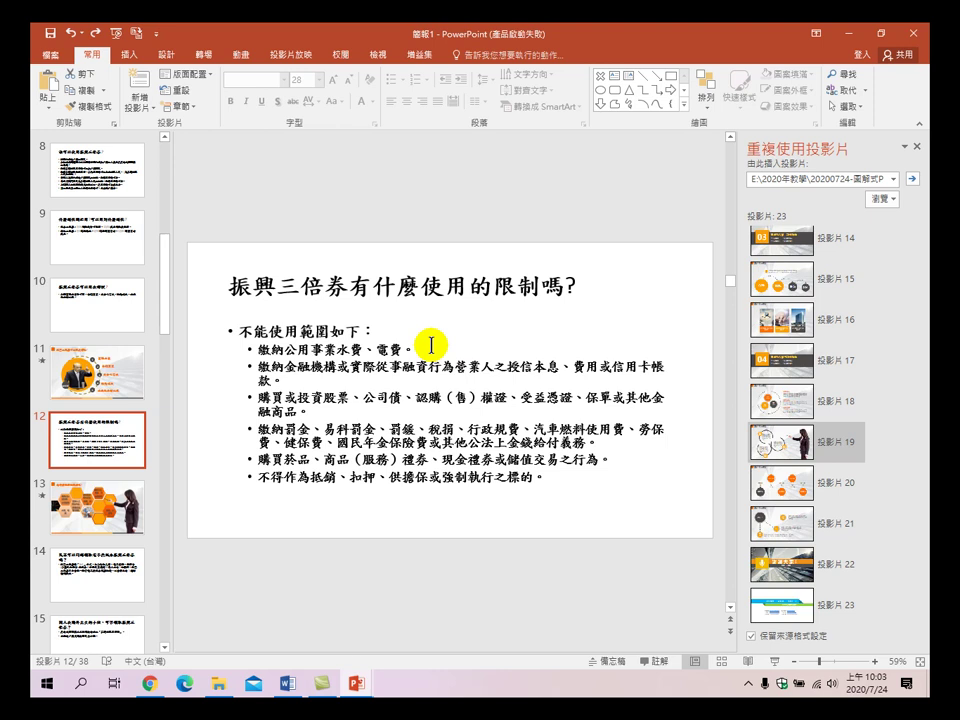
# - Open the hexagon slide, now slide 13
pyautogui.click(120, 500)
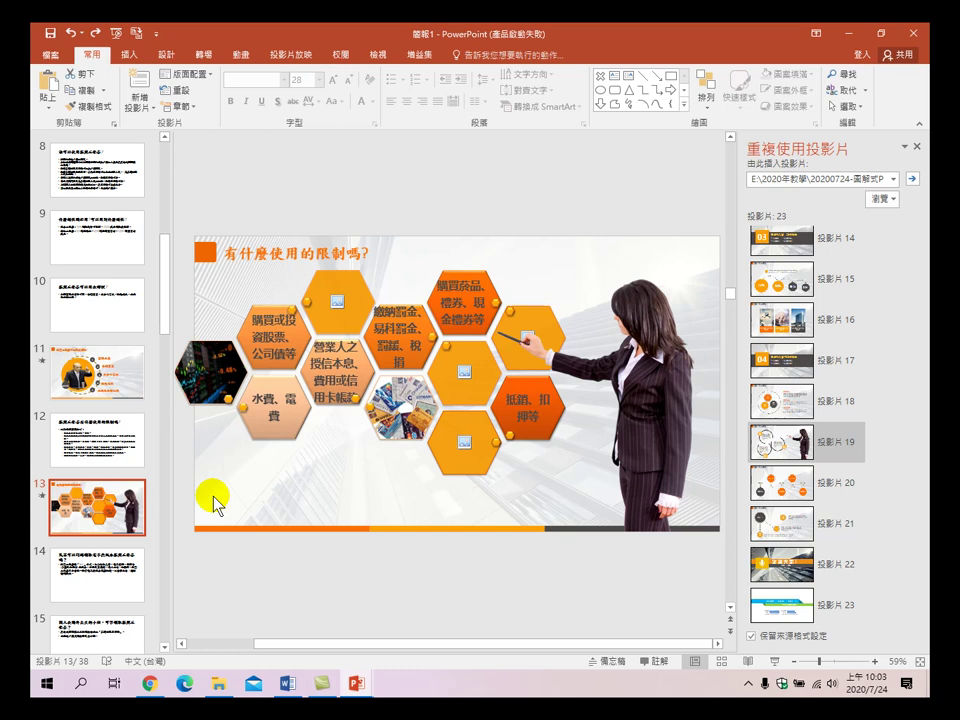
# - Go to slide 6 with the paper and digital voucher bullets and switch input to Chinese
pyautogui.scroll(6, 70, 230)
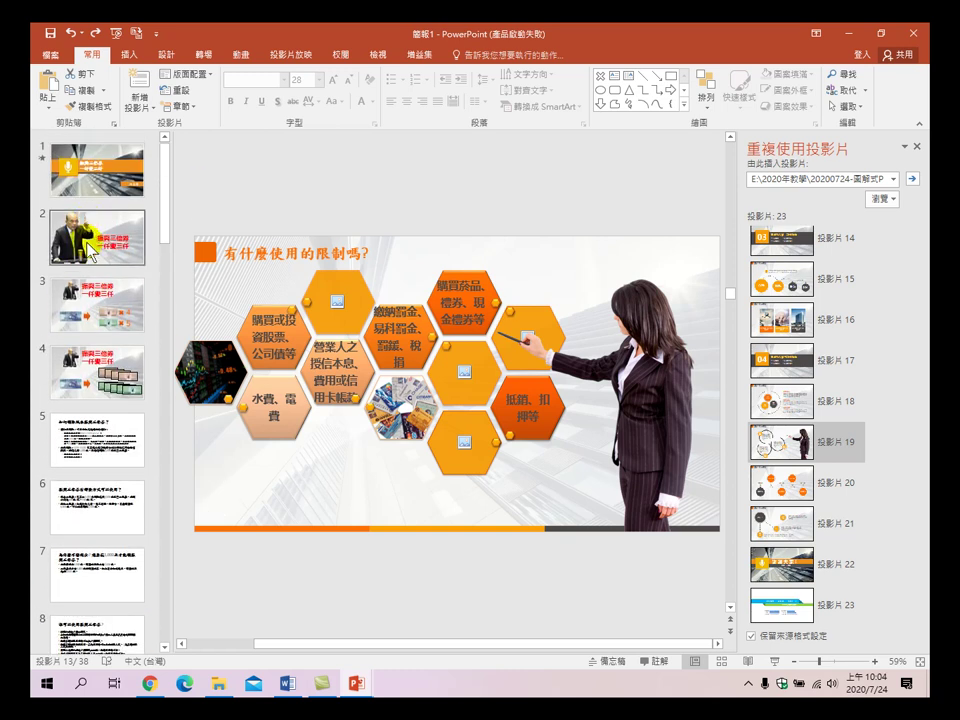
pyautogui.click(75, 325)
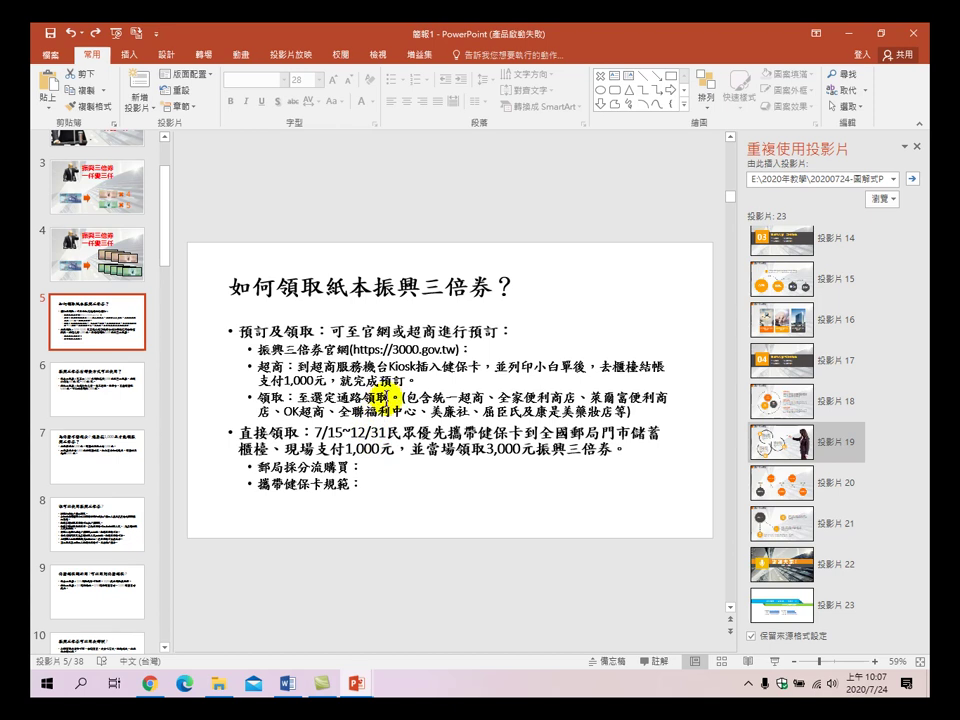
pyautogui.click(100, 382)
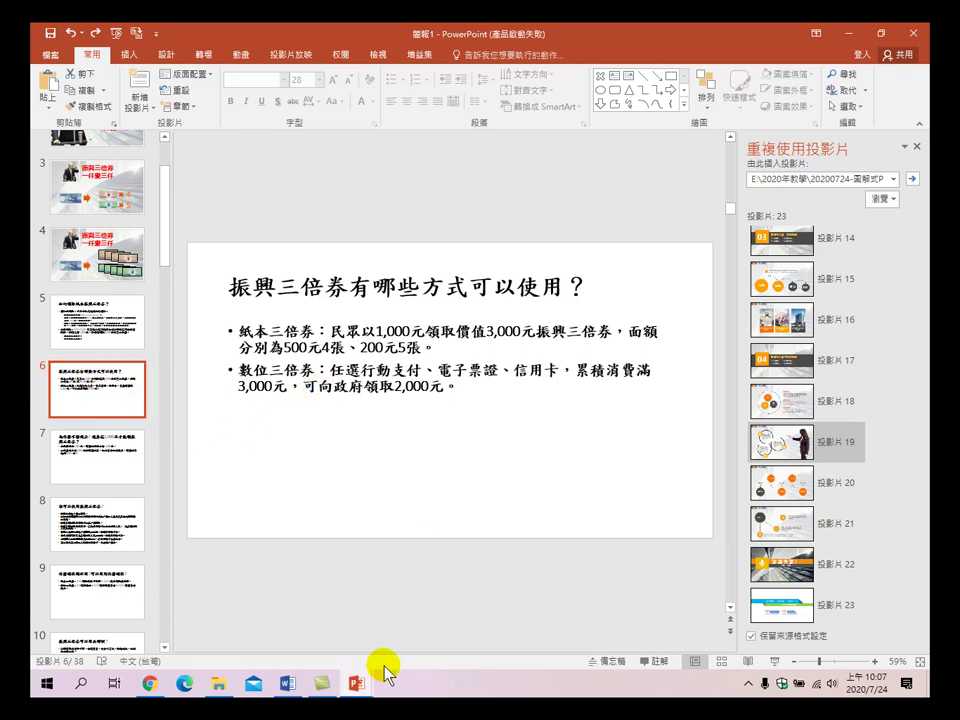
pyautogui.moveTo(354, 684)
pyautogui.press('shift')
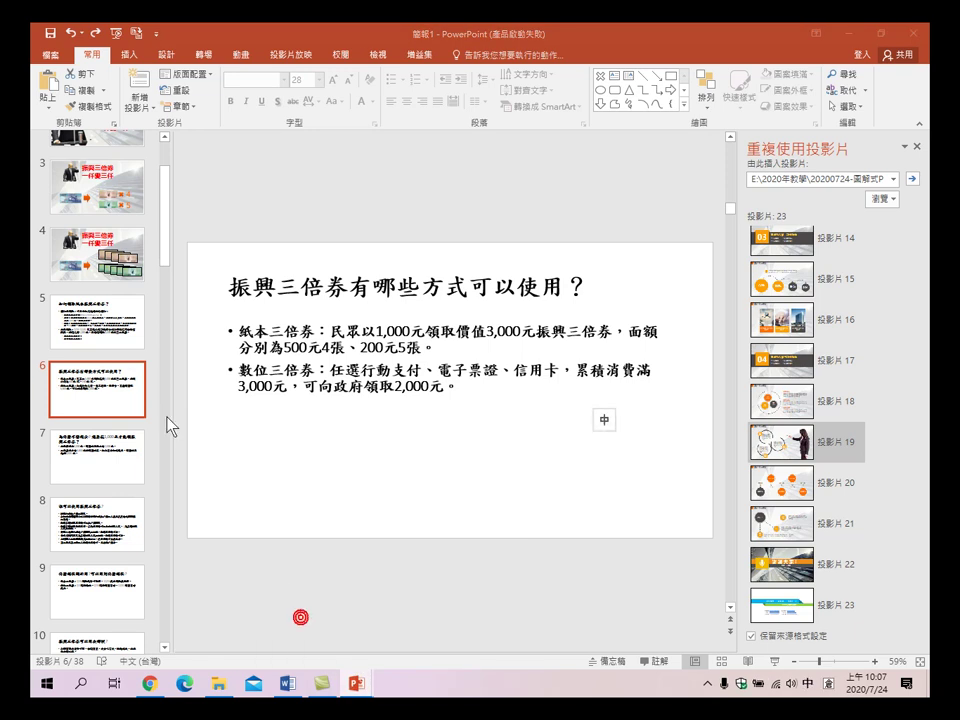
pyautogui.scroll(3, 98, 310)
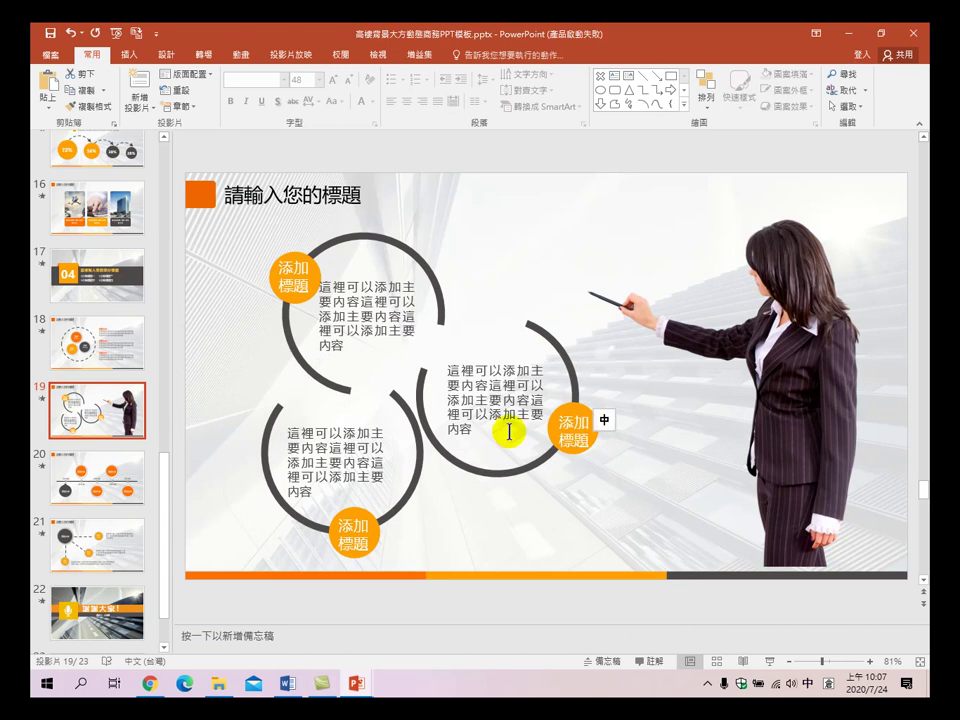
# - View slide 5 of the template deck, the ringed photo diagram
pyautogui.scroll(5, 105, 385)
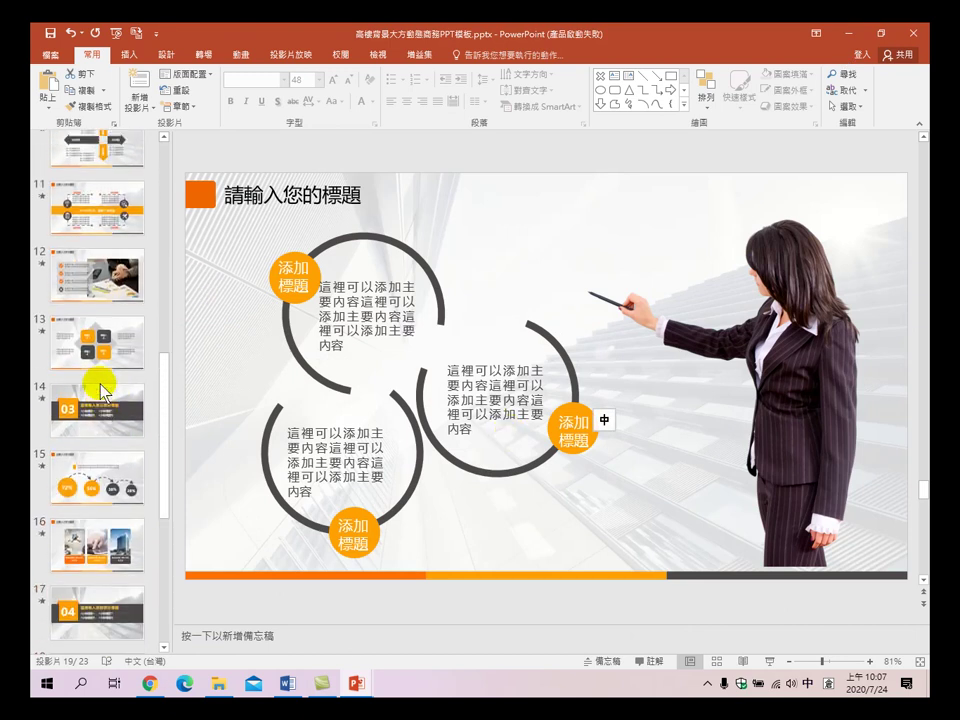
pyautogui.scroll(8, 100, 384)
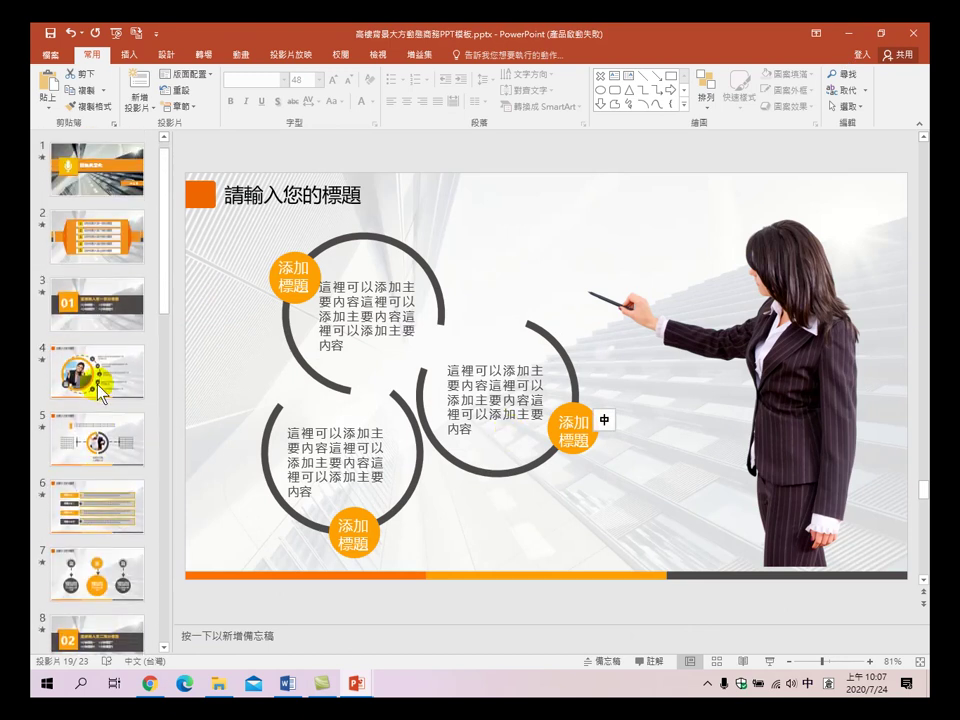
pyautogui.scroll(-1, 95, 382)
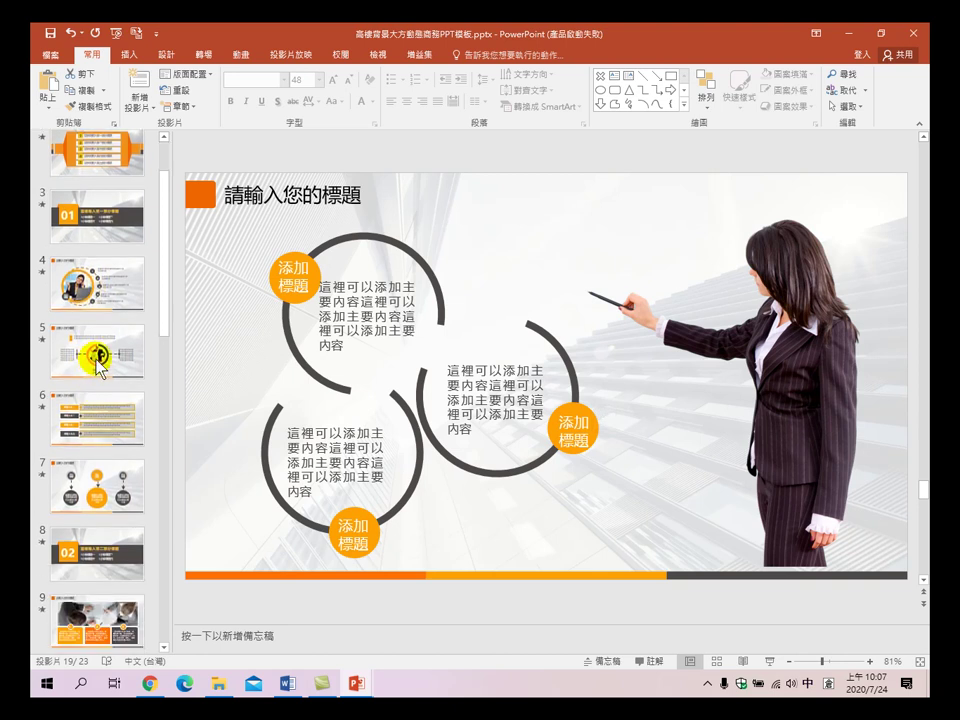
pyautogui.click(98, 364)
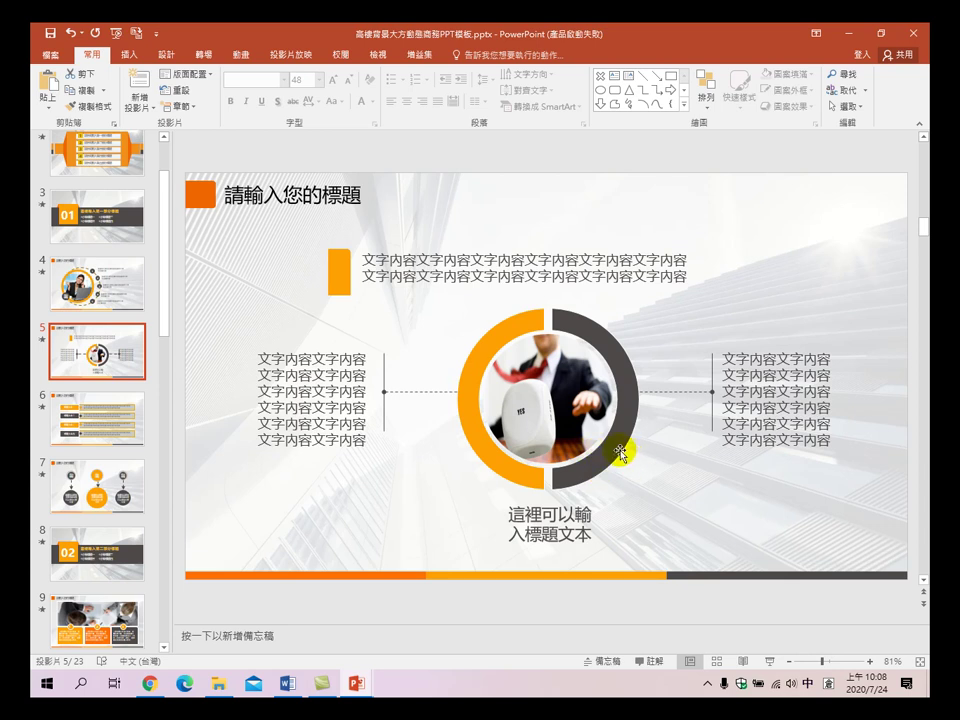
pyautogui.scroll(-5, 100, 350)
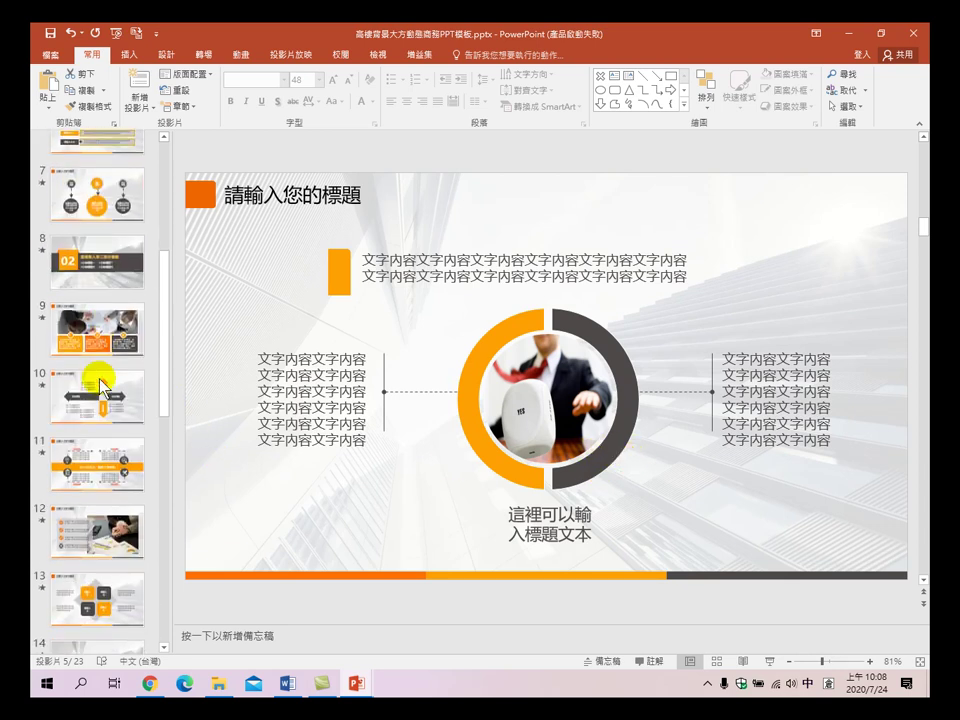
# - Switch from the template presentation back to the 簡報1 window
pyautogui.moveTo(340, 683)
pyautogui.click(317, 638)
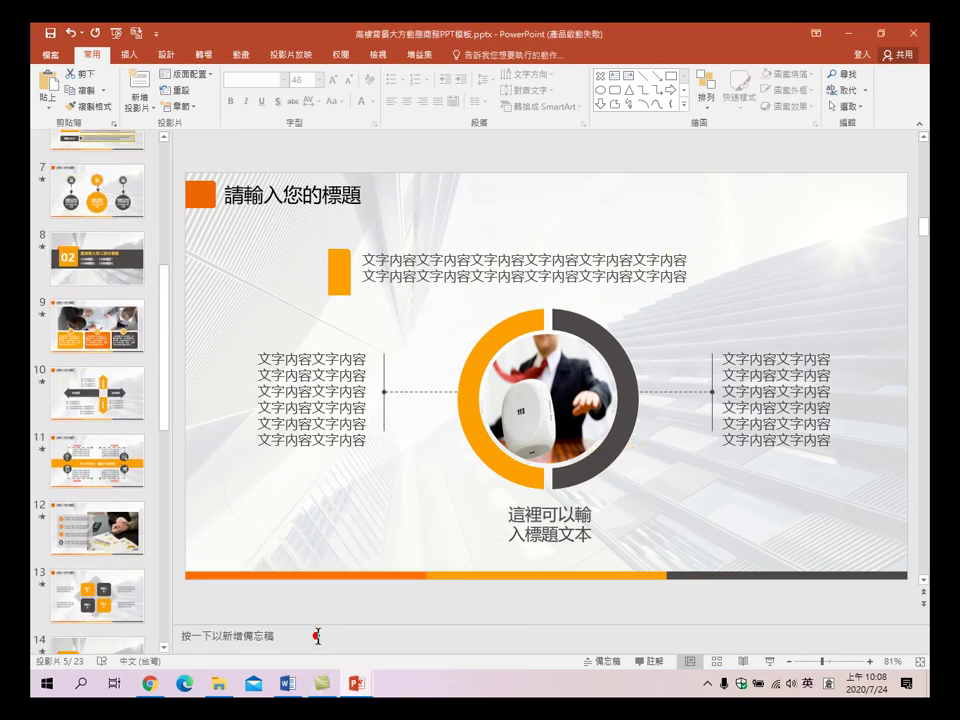
pyautogui.press('shift')
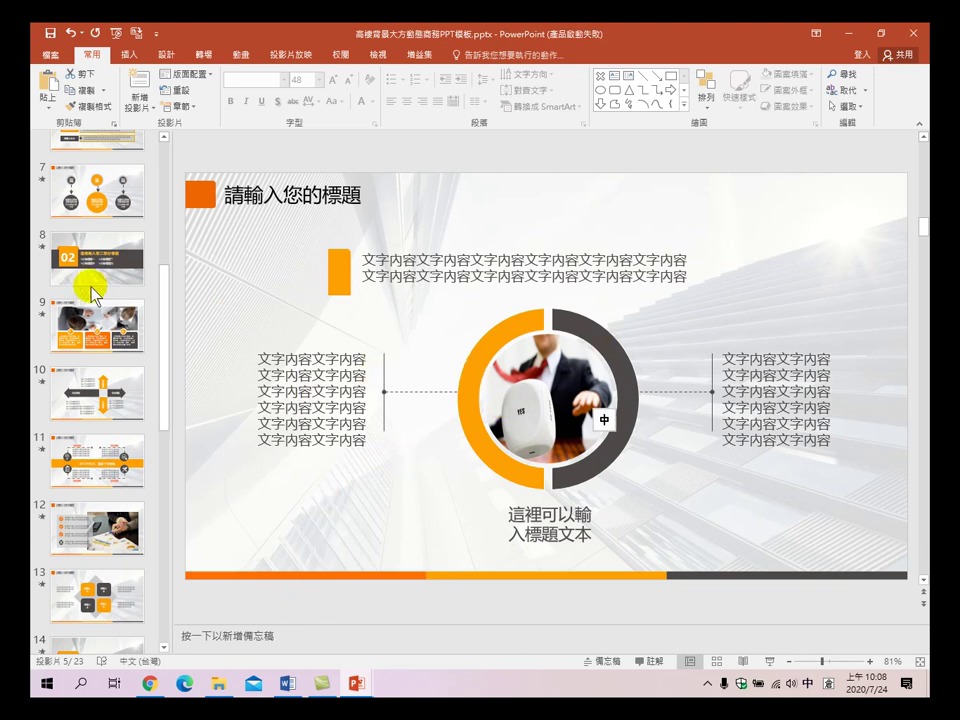
pyautogui.scroll(6, 95, 330)
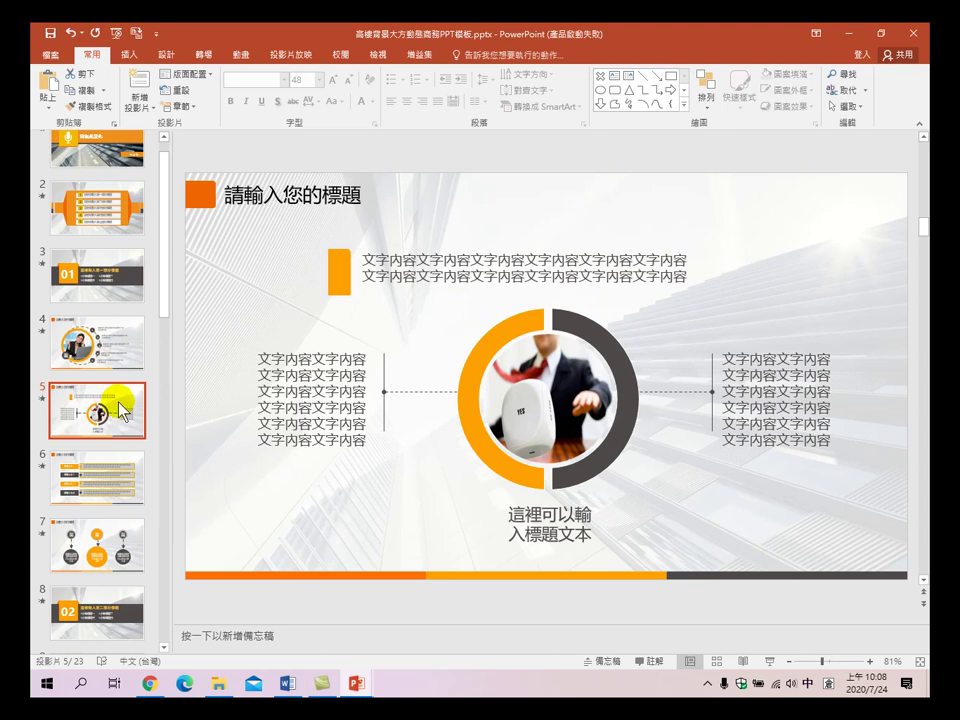
pyautogui.click(355, 683)
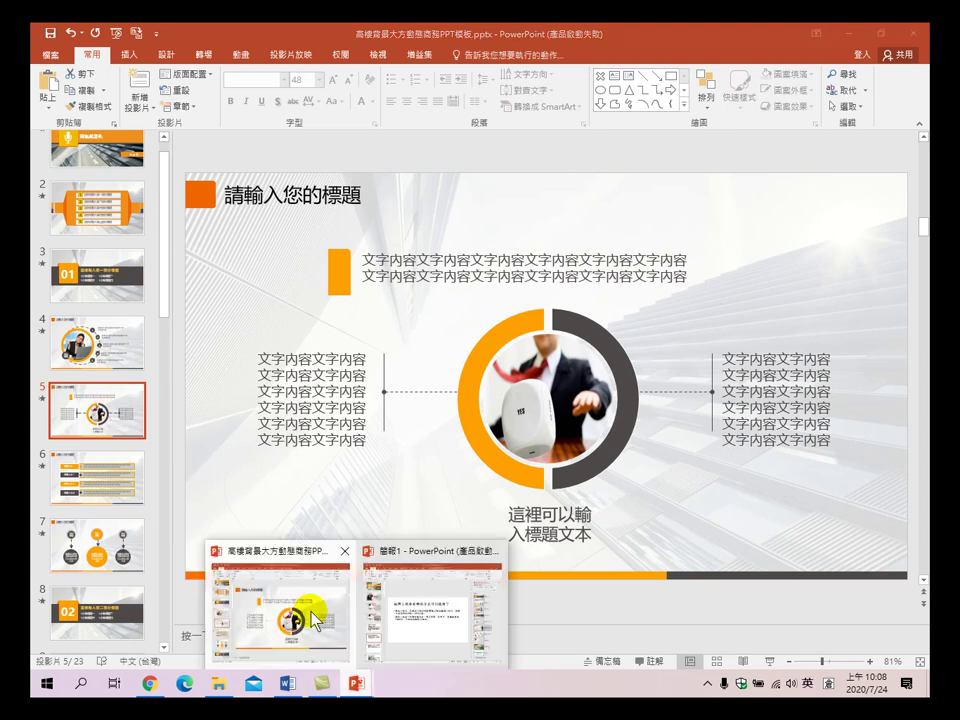
pyautogui.click(428, 612)
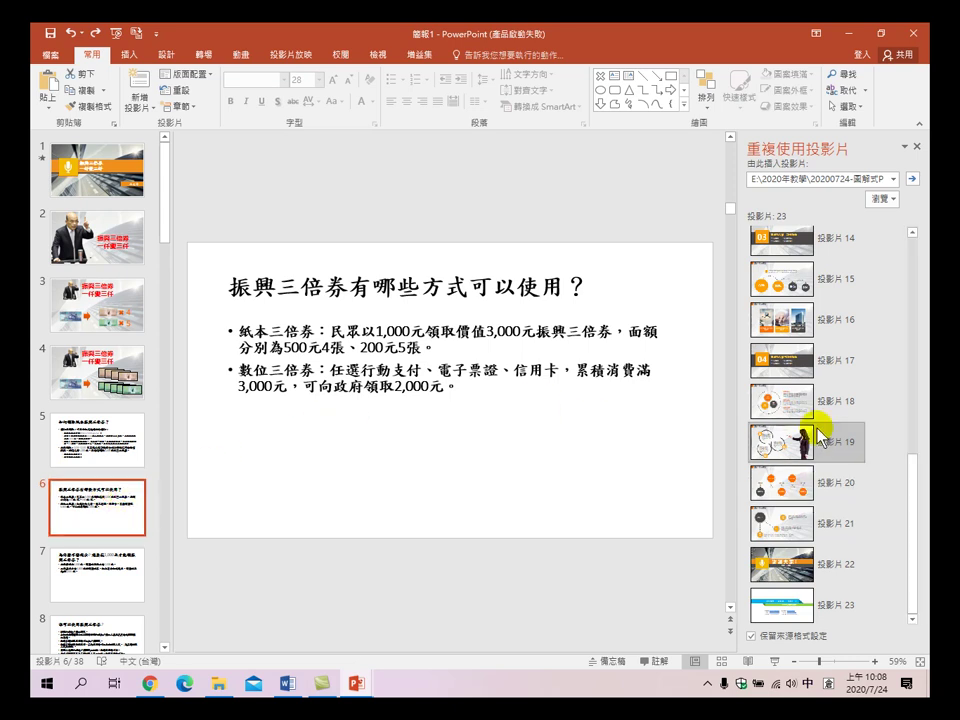
# - Insert the template's ringed photo slide as slide 7 of 簡報1
pyautogui.scroll(10, 830, 420)
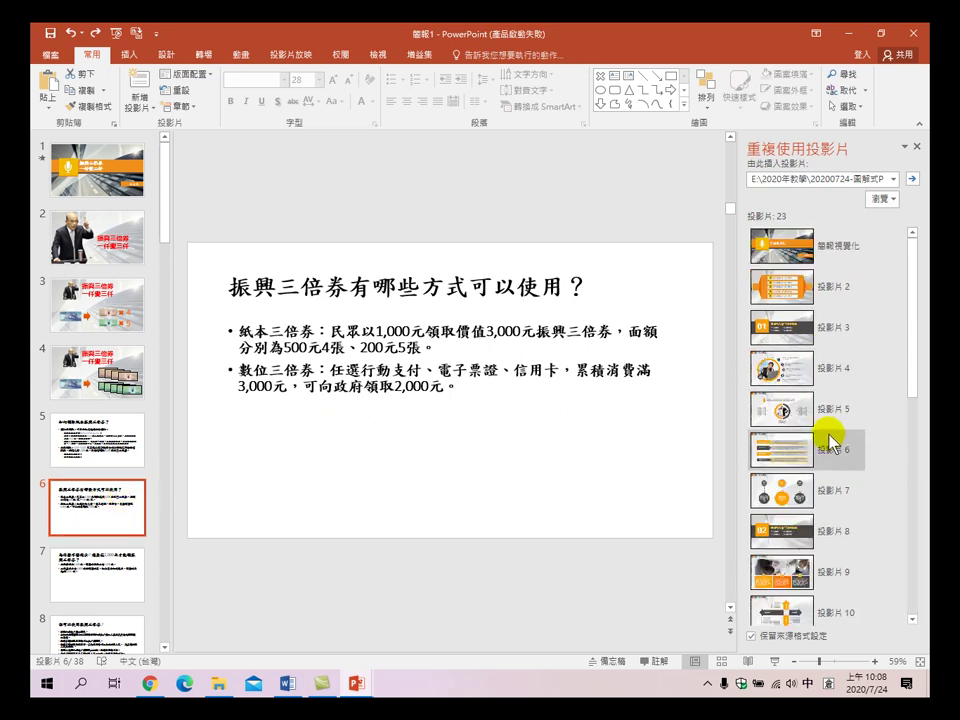
pyautogui.click(776, 406)
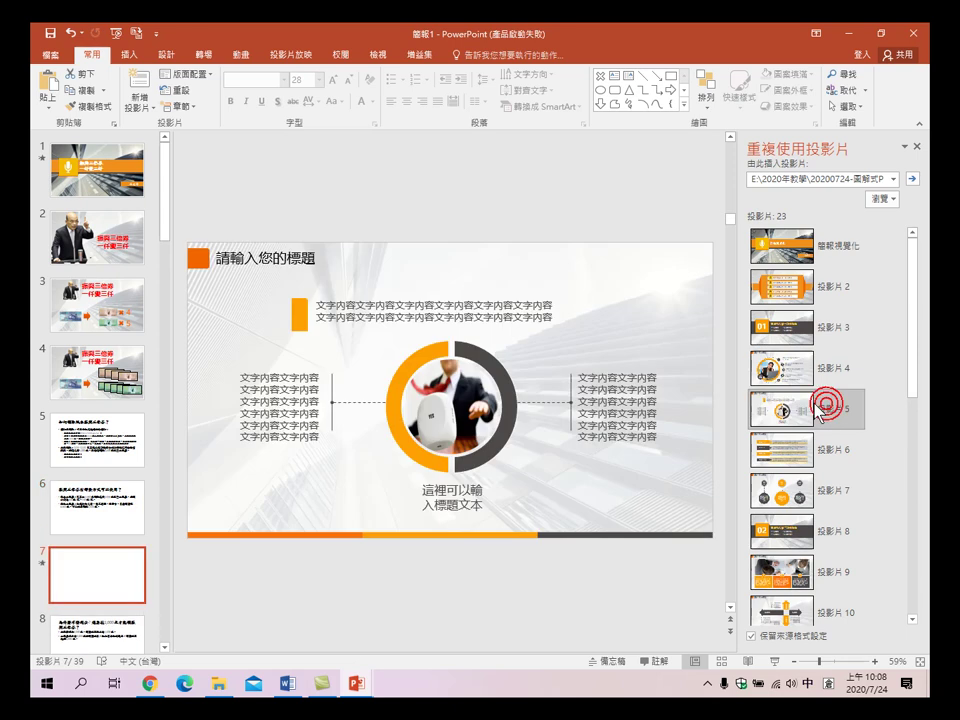
pyautogui.click(112, 500)
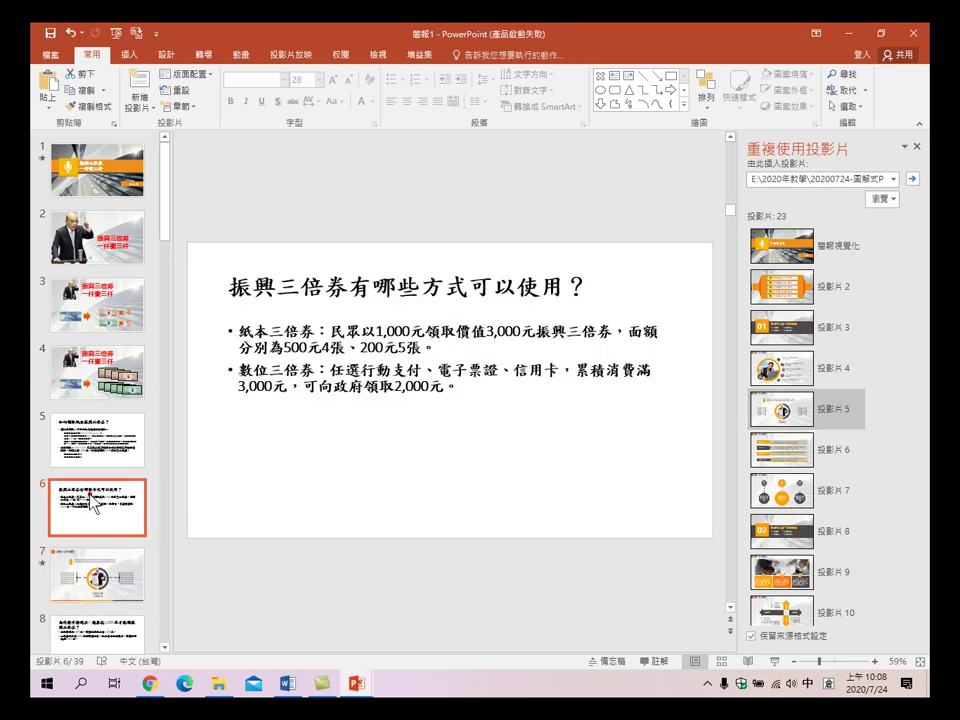
pyautogui.click(118, 580)
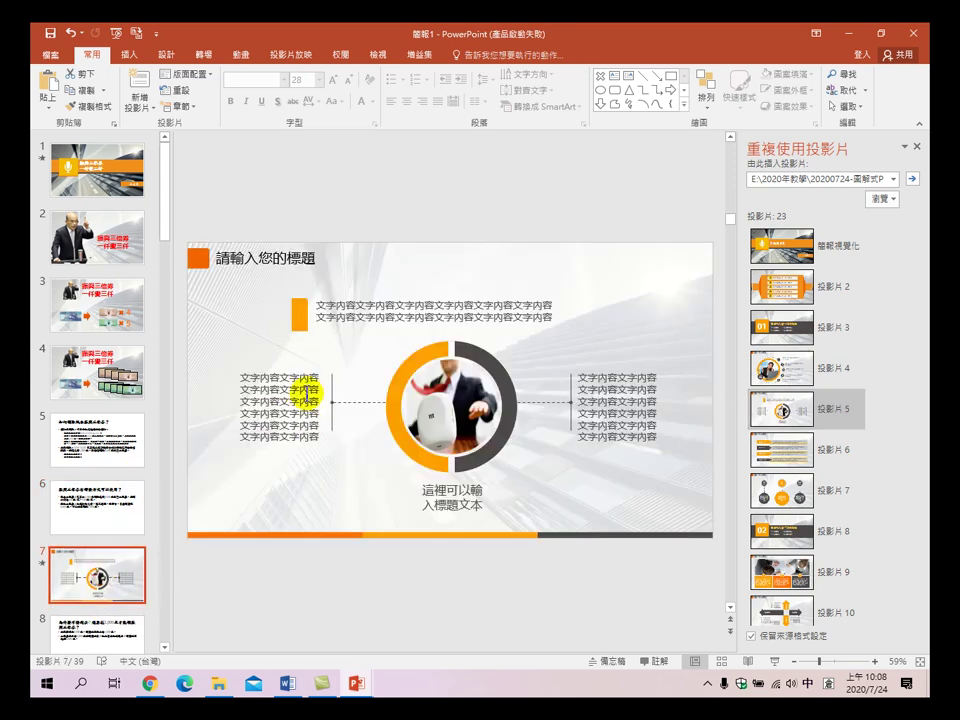
# - Select the paper-voucher text in slide 6's first bullet
pyautogui.click(95, 500)
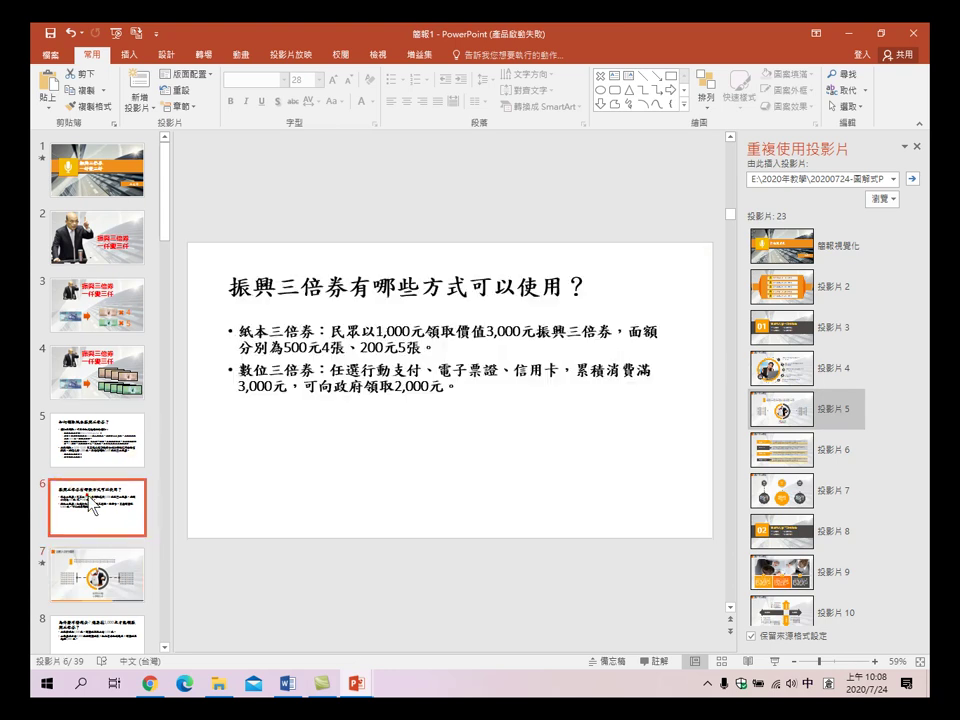
pyautogui.moveTo(233, 331)
pyautogui.mouseDown()
pyautogui.moveTo(317, 353)
pyautogui.moveTo(428, 347)
pyautogui.mouseUp()
pyautogui.hotkey('ctrl', 'c')
pyautogui.rightClick(401, 338)
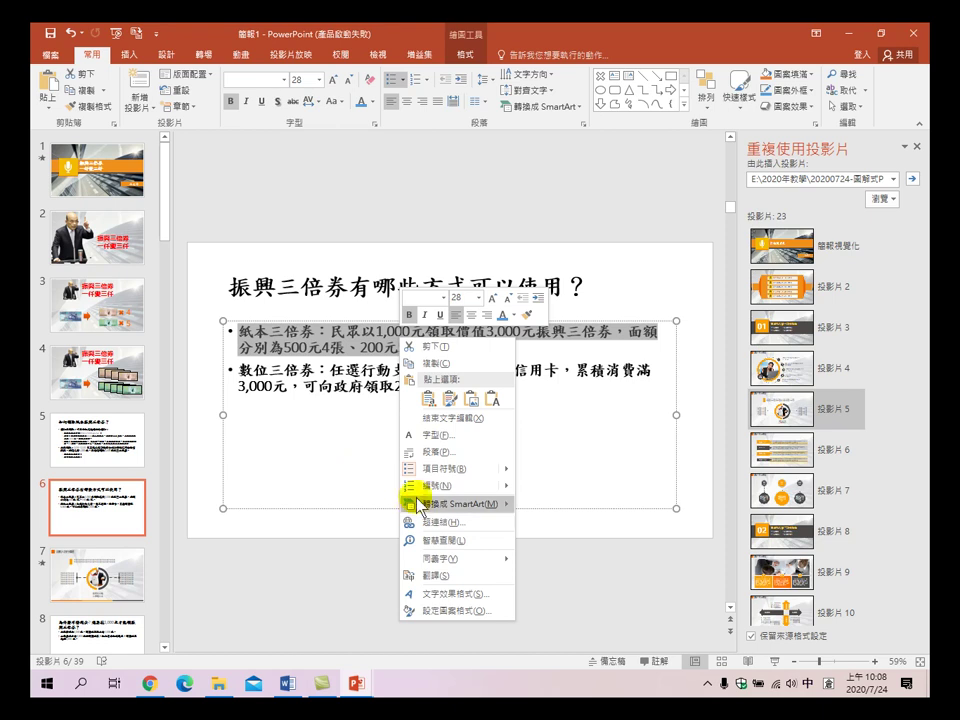
# - Paste the paper-voucher text over the left placeholder box on slide 7
pyautogui.click(439, 364)
pyautogui.click(88, 568)
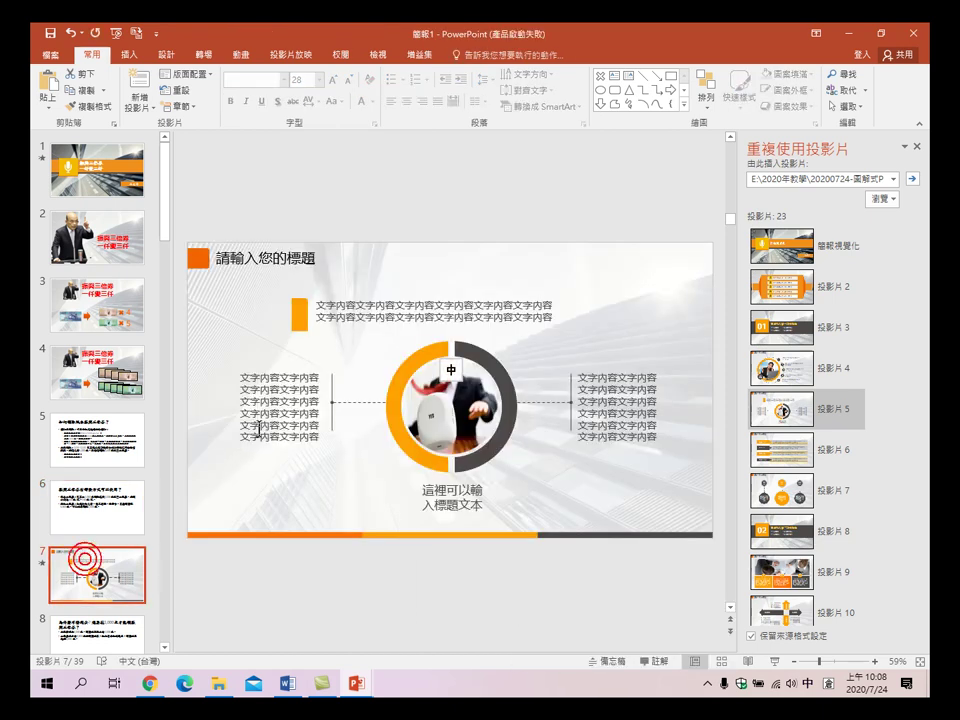
pyautogui.tripleClick(263, 400)
pyautogui.rightClick(263, 400)
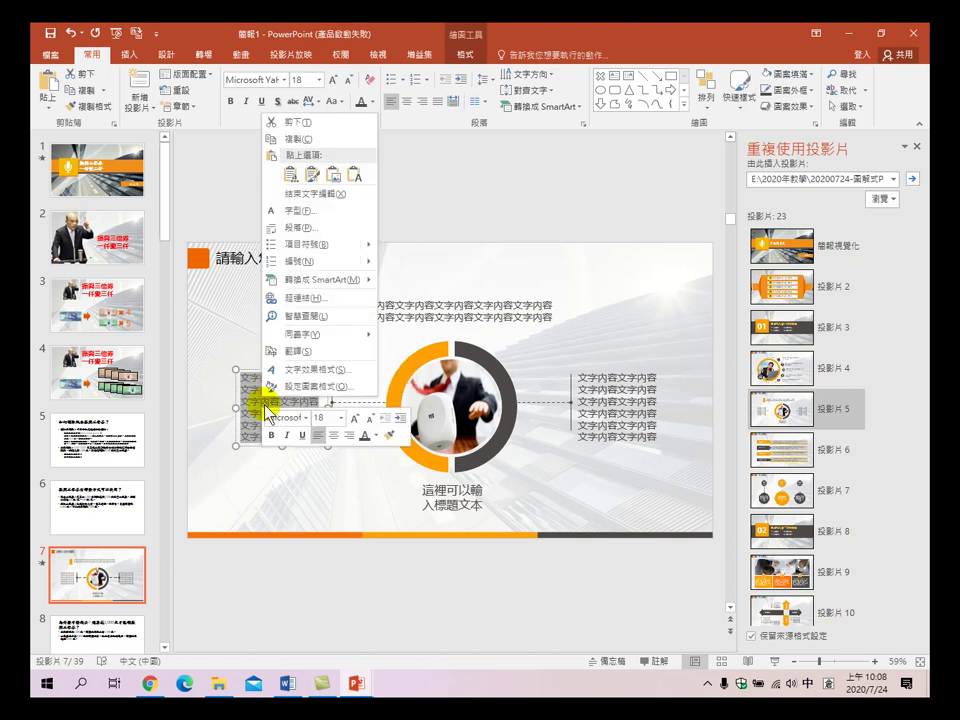
pyautogui.click(287, 180)
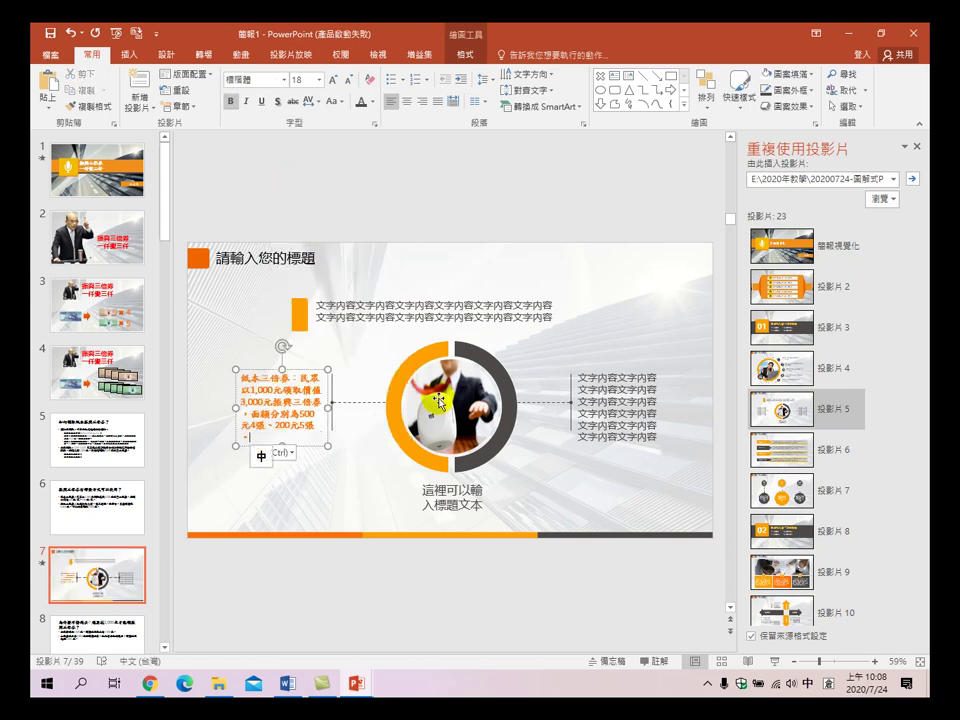
# - Copy the digital-voucher bullet from slide 6 and paste it into slide 7's right box
pyautogui.click(131, 490)
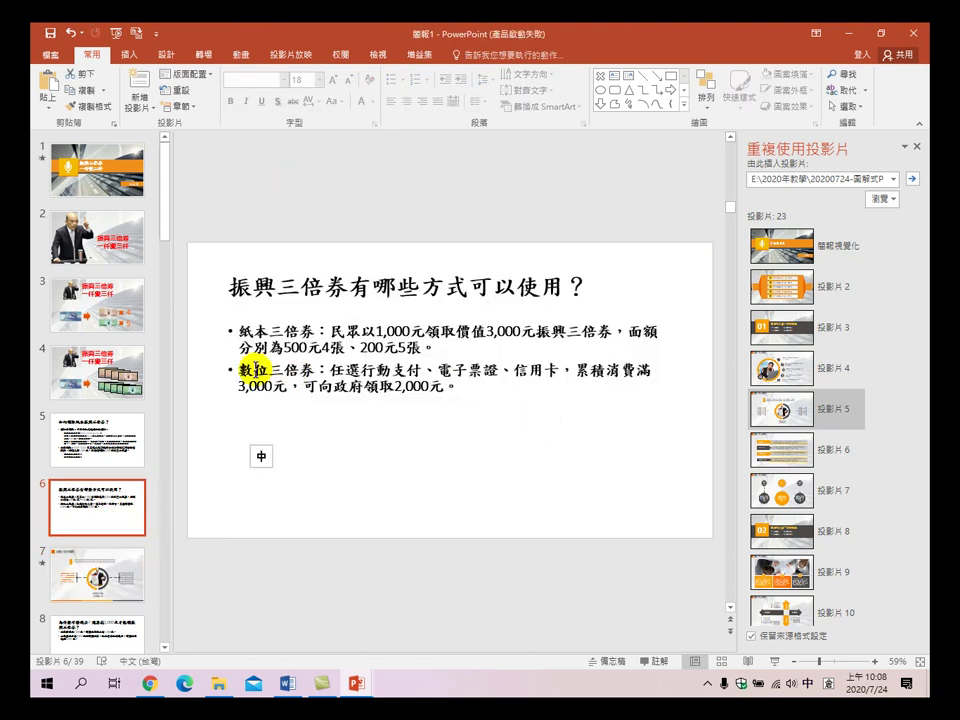
pyautogui.moveTo(237, 370); pyautogui.dragTo(454, 394)
pyautogui.hotkey('ctrl', 'c')
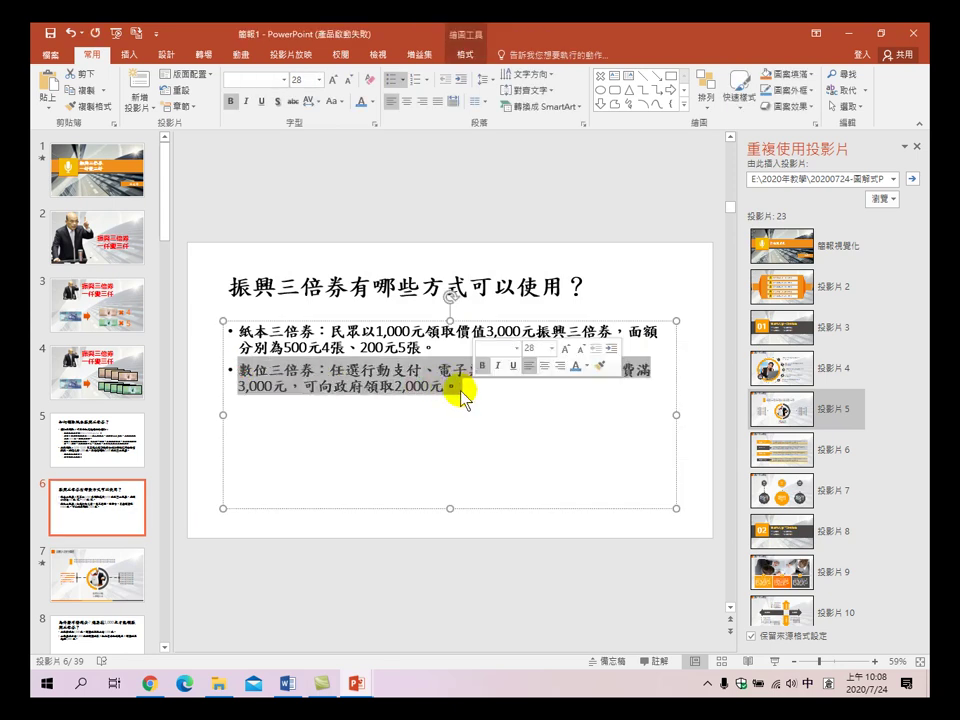
pyautogui.rightClick(406, 370)
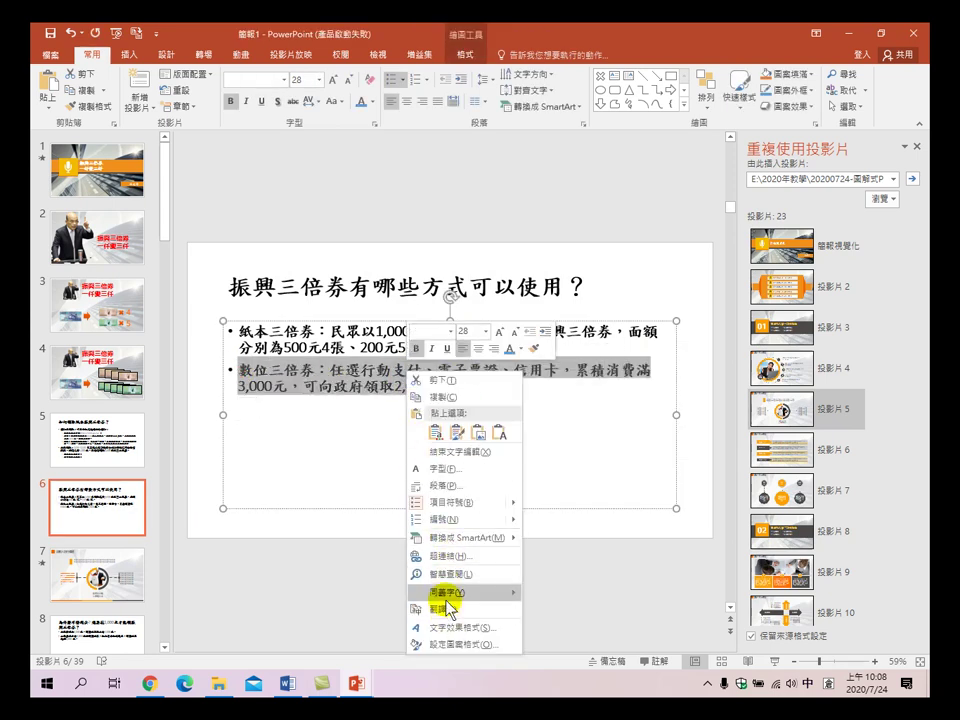
pyautogui.click(450, 396)
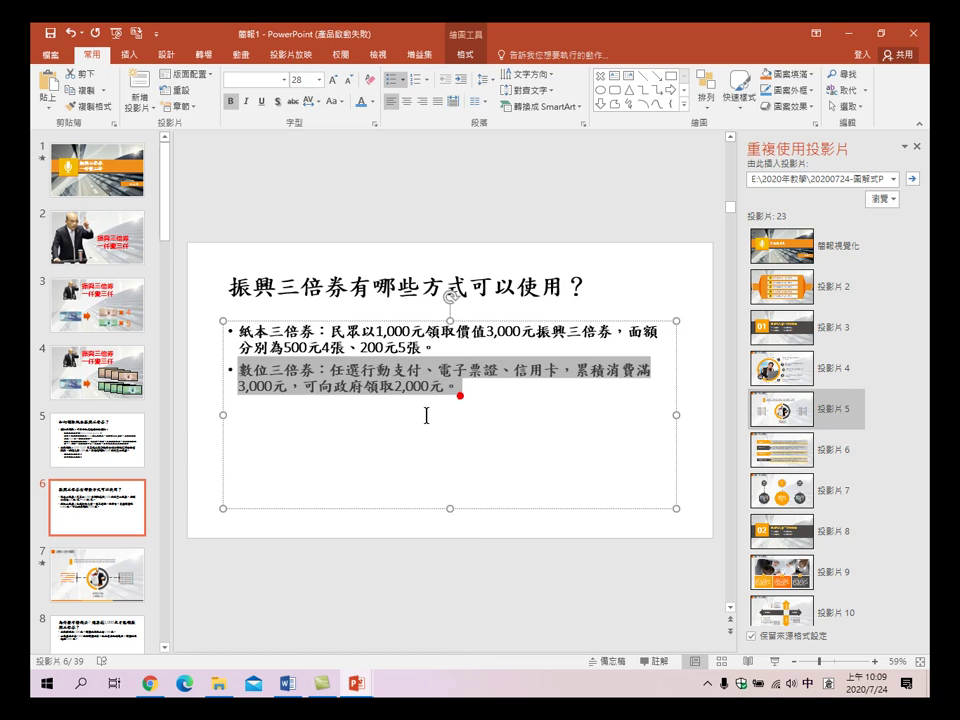
pyautogui.click(97, 576)
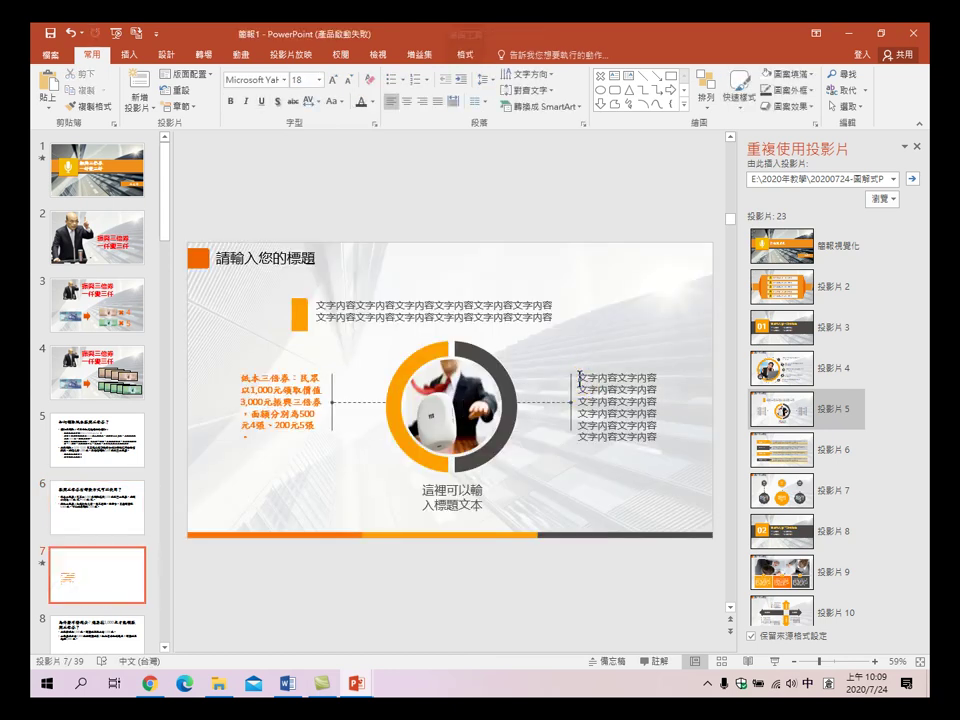
pyautogui.moveTo(580, 383); pyautogui.dragTo(664, 458)
pyautogui.rightClick(634, 420)
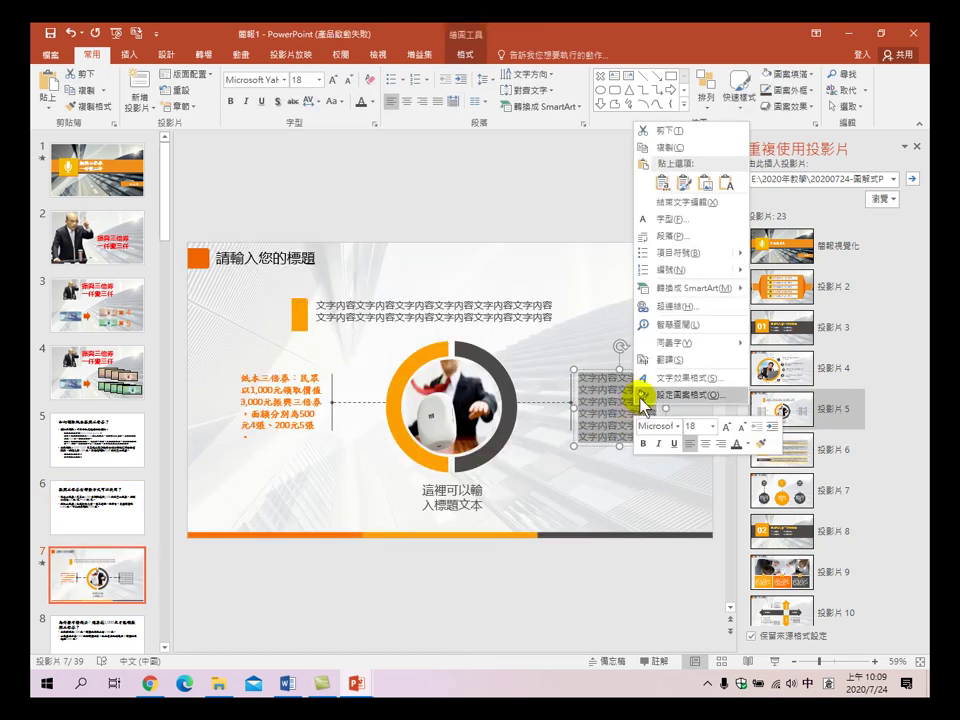
pyautogui.click(663, 181)
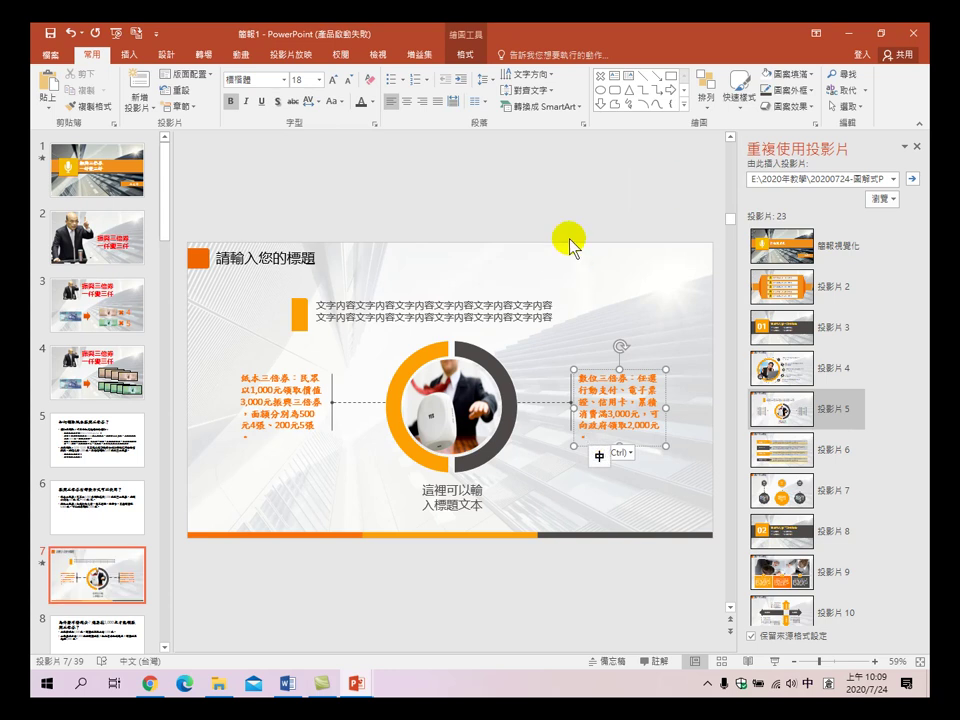
pyautogui.click(86, 515)
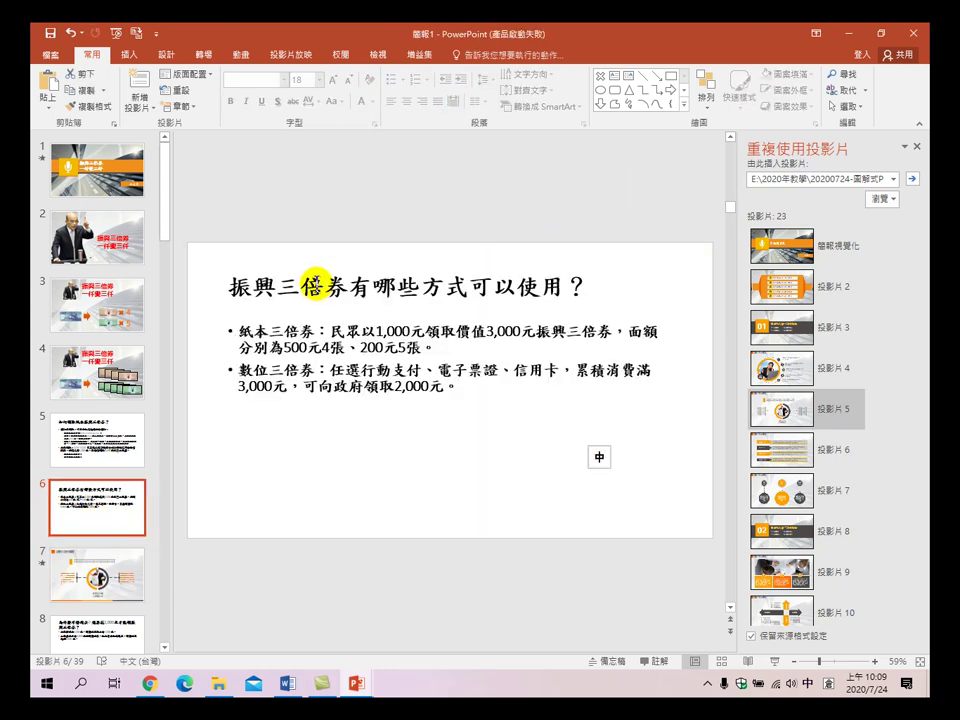
# - Copy 有哪些方式可以使用？ from slide 6's title into slide 7's top box, keeping source formatting
pyautogui.moveTo(352, 287); pyautogui.dragTo(591, 287)
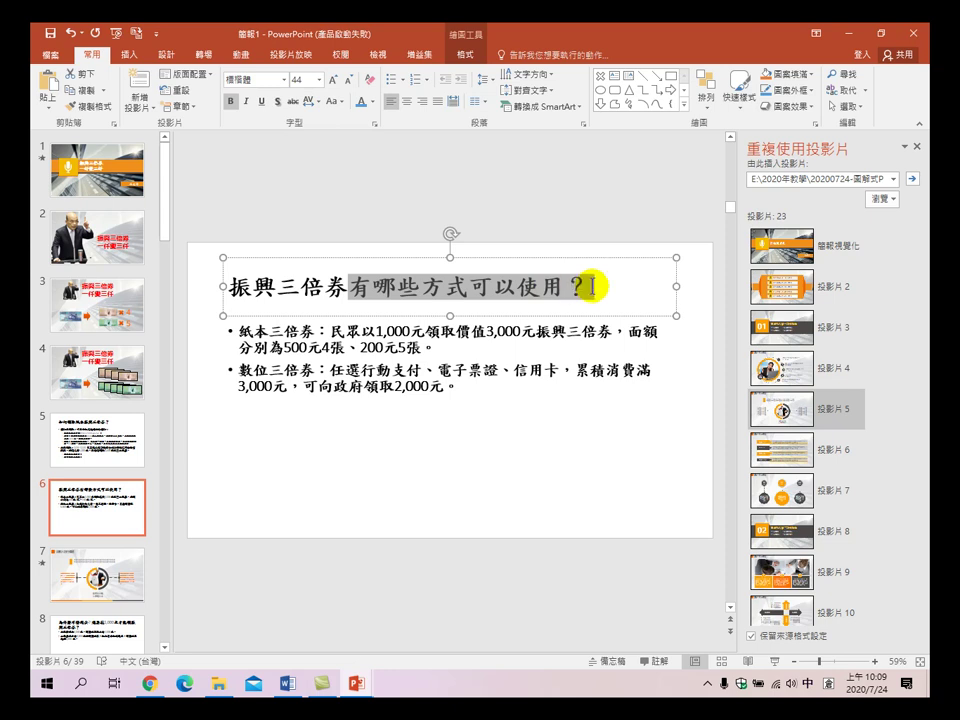
pyautogui.click(576, 288)
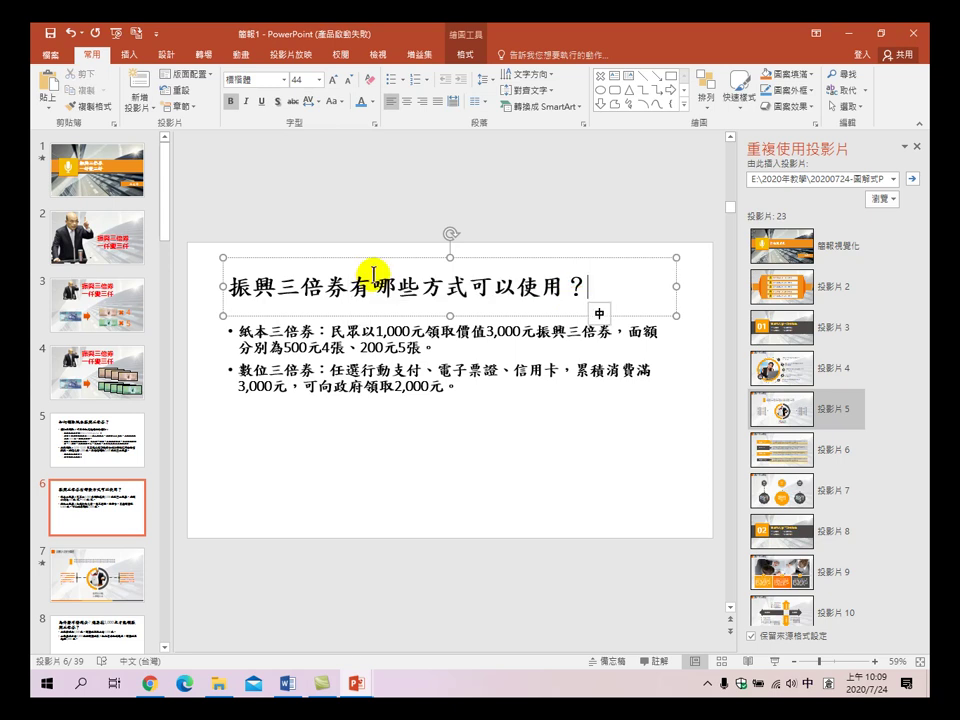
pyautogui.moveTo(352, 287); pyautogui.dragTo(639, 298)
pyautogui.hotkey('ctrl', 'c')
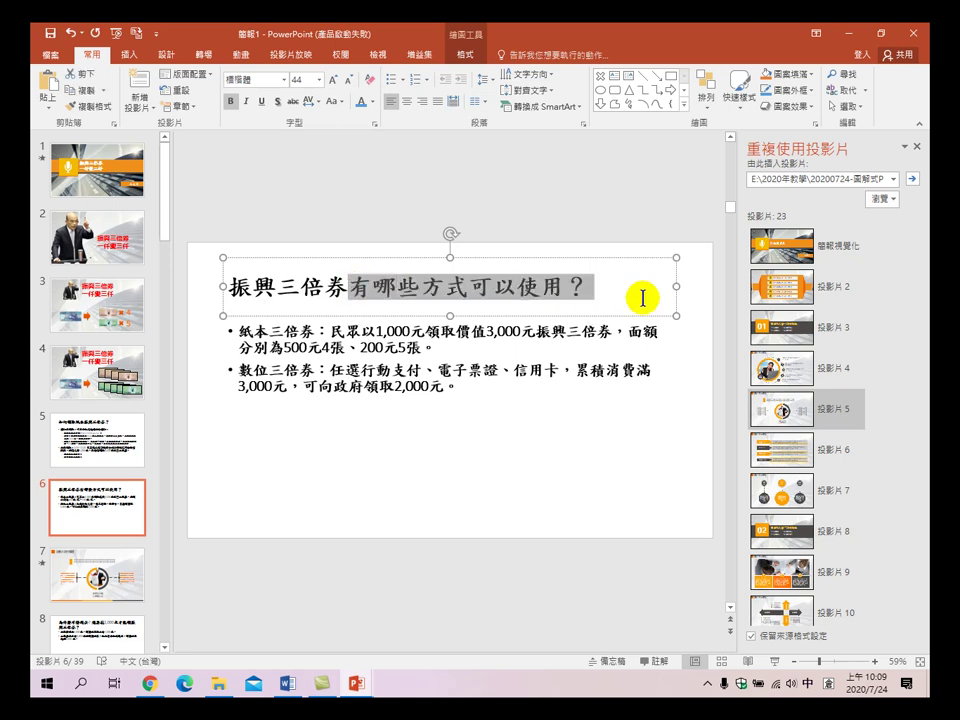
pyautogui.rightClick(537, 290)
pyautogui.press('Escape')
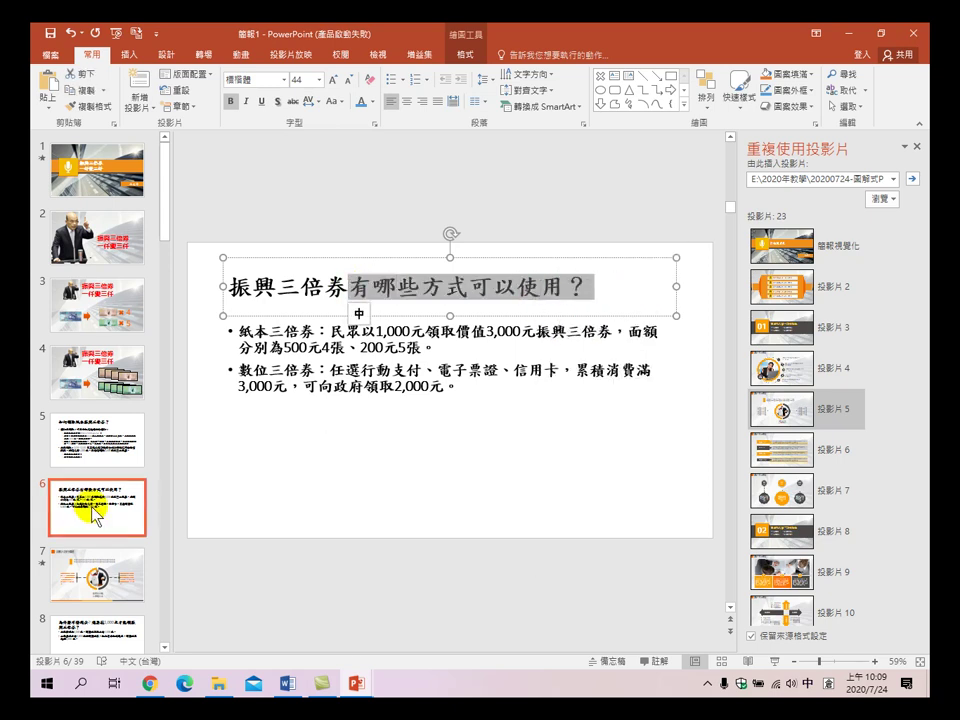
pyautogui.click(120, 585)
pyautogui.moveTo(319, 303); pyautogui.dragTo(552, 320)
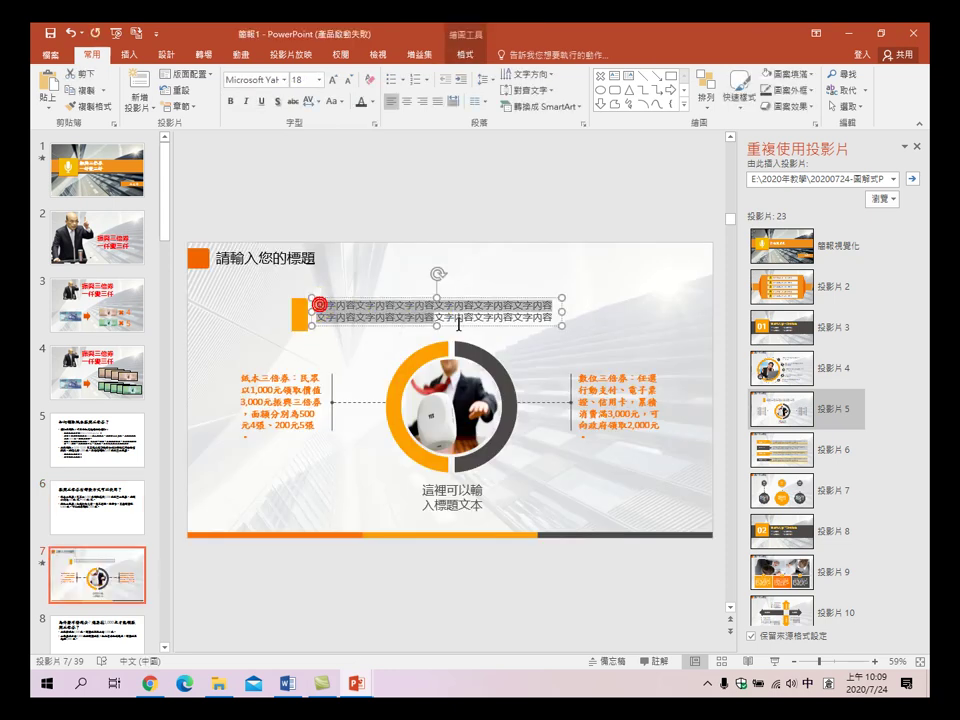
pyautogui.rightClick(505, 311)
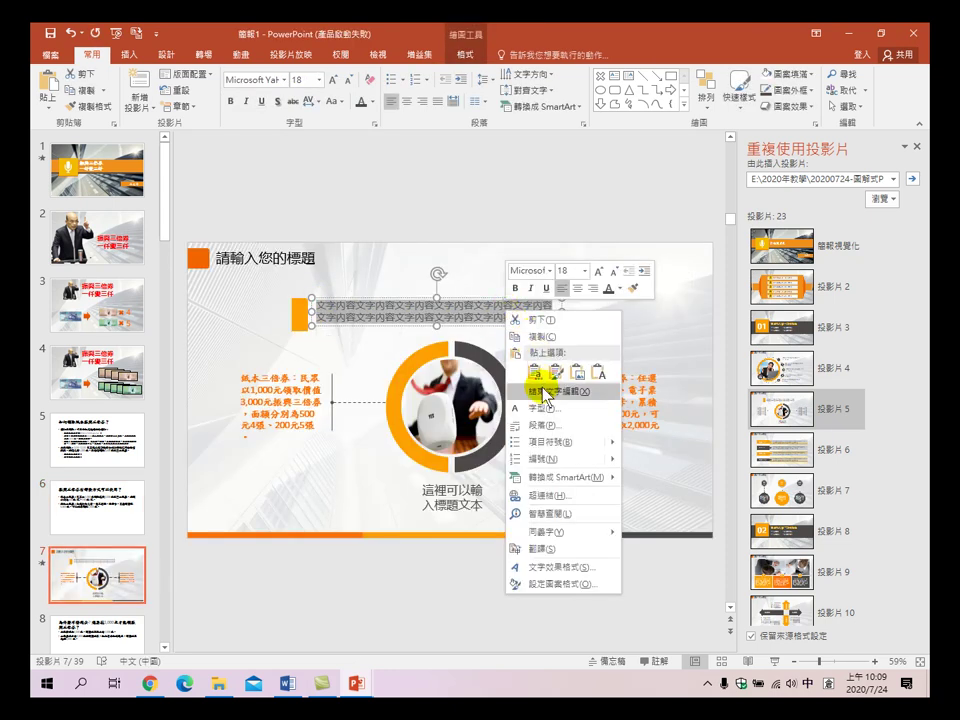
pyautogui.click(540, 380)
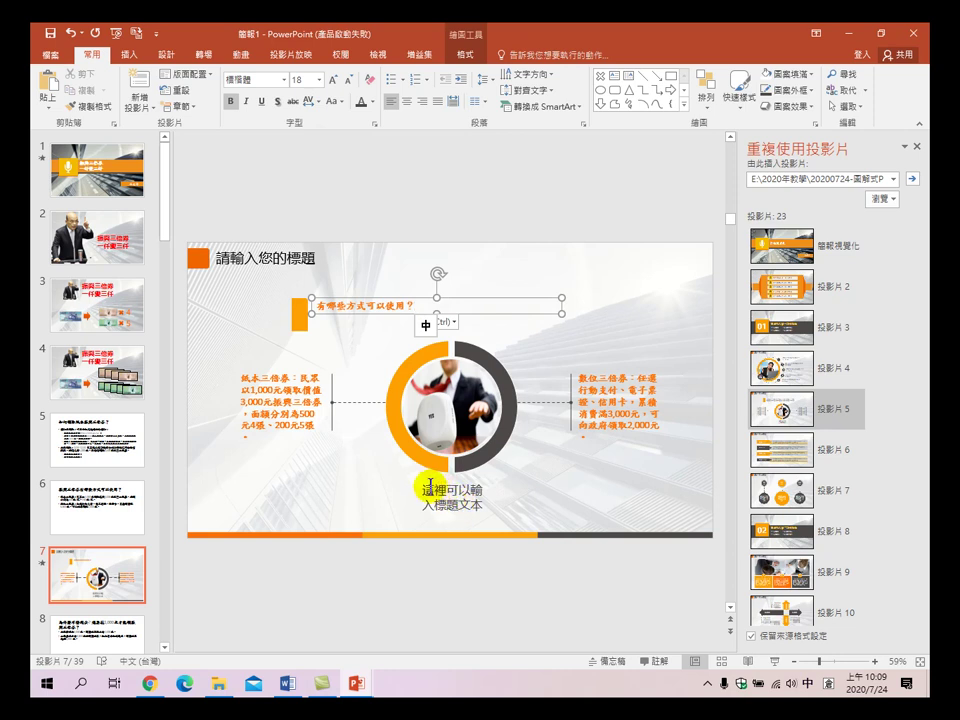
# - Replace the caption below the circle with the question and widen its box
pyautogui.click(455, 498)
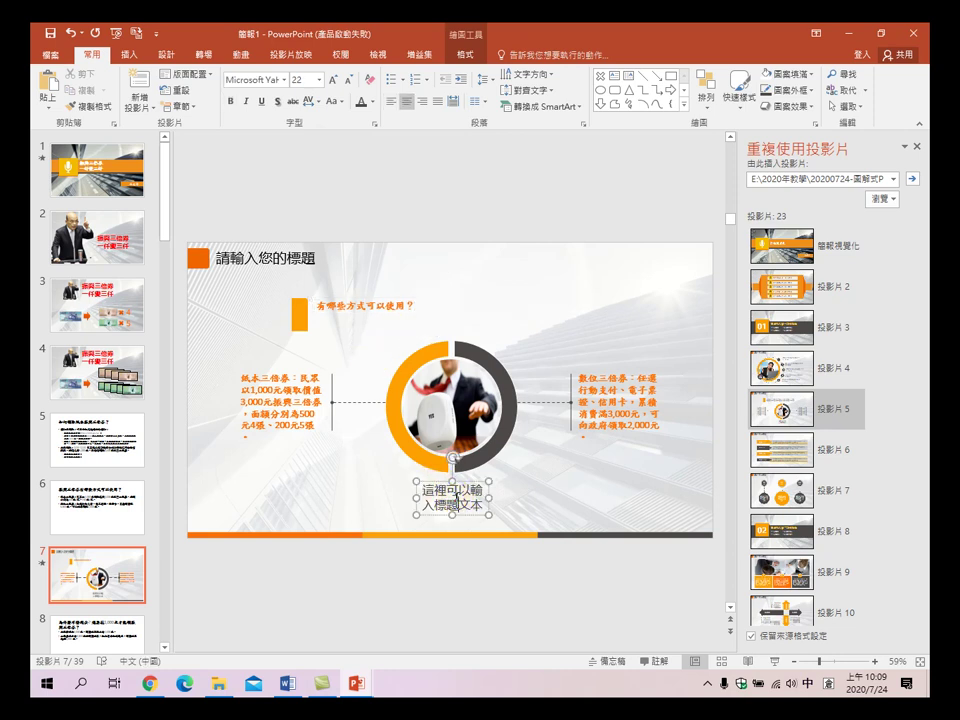
pyautogui.moveTo(422, 490); pyautogui.dragTo(489, 513)
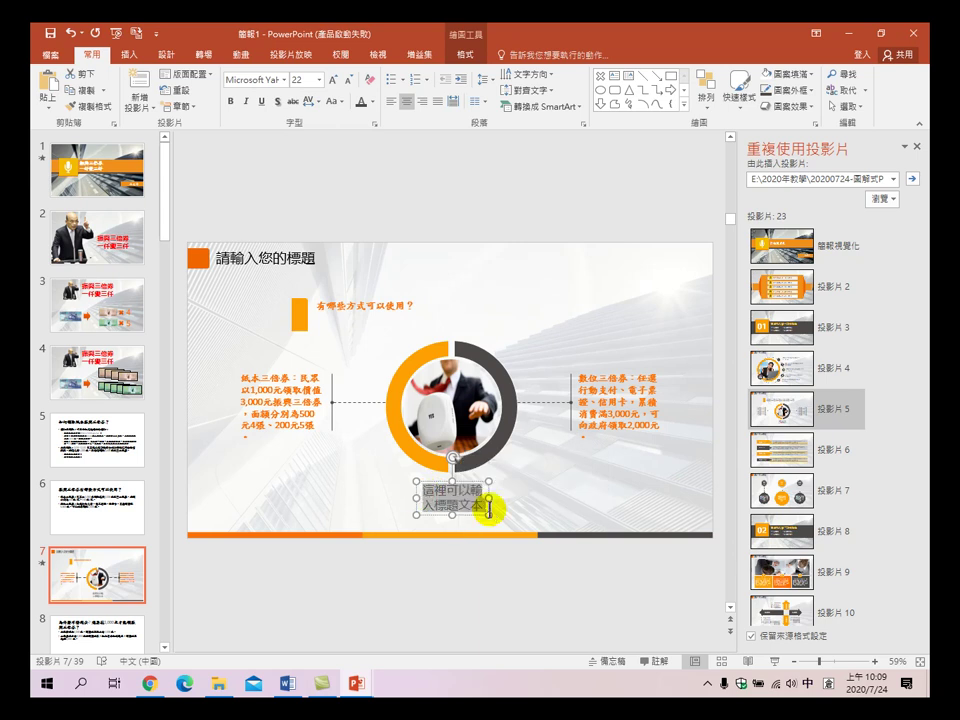
pyautogui.hotkey('ctrl', 'v')
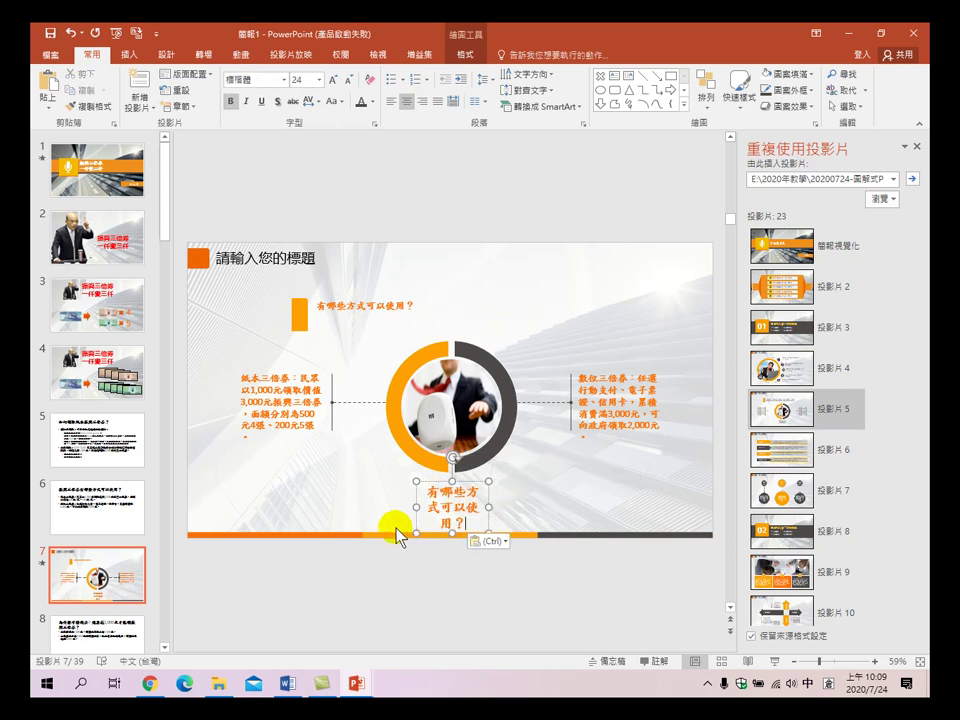
pyautogui.moveTo(489, 507)
pyautogui.mouseDown()
pyautogui.moveTo(549, 507)
pyautogui.moveTo(498, 504)
pyautogui.mouseUp()
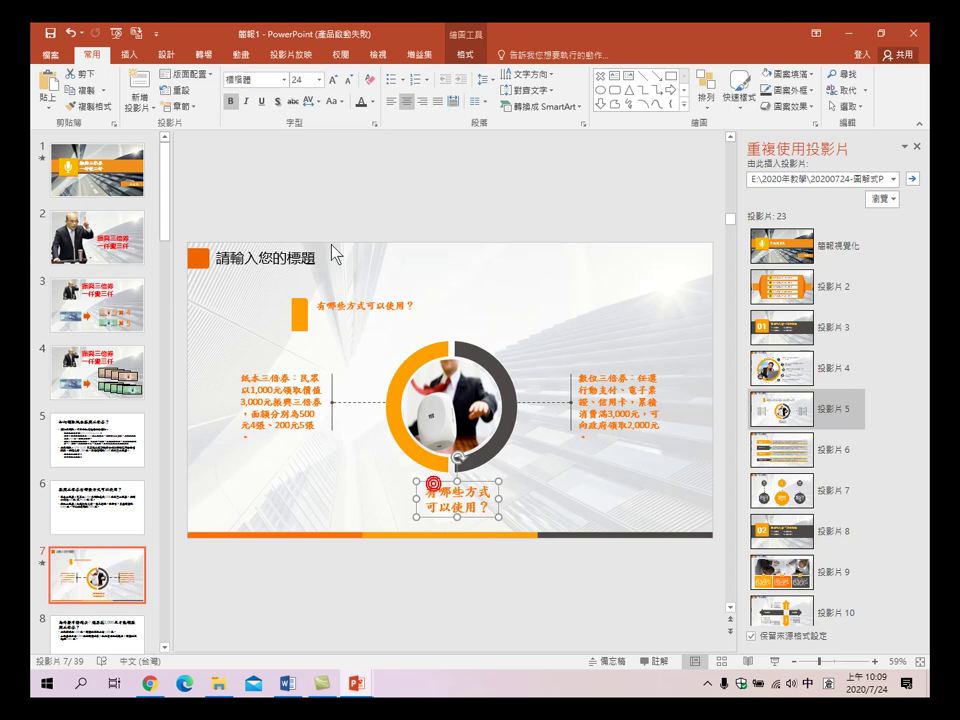
# - Enlarge the caption question to 36 pt, widen its box, and centre it under the circle
pyautogui.click(333, 80)
pyautogui.click(333, 80)
pyautogui.click(333, 80)
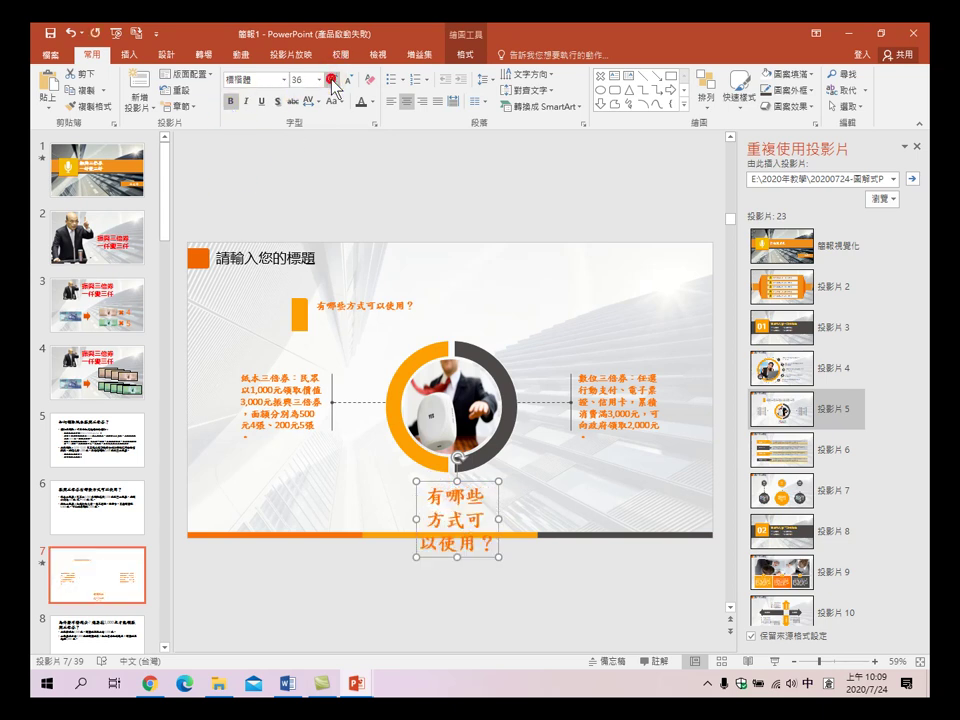
pyautogui.moveTo(498, 519); pyautogui.dragTo(529, 513)
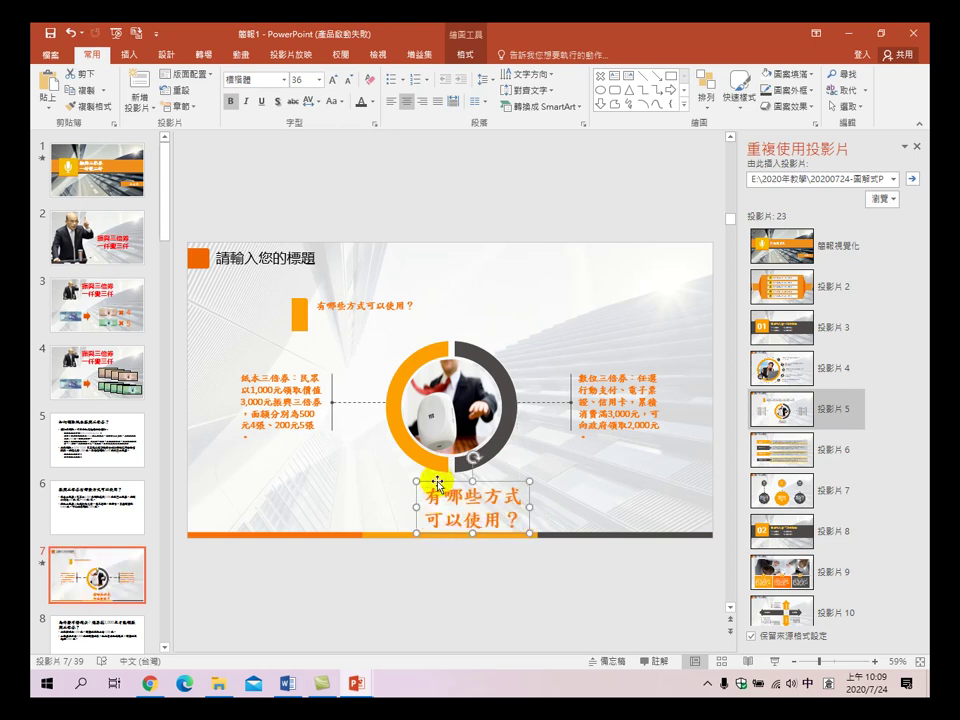
pyautogui.moveTo(437, 484)
pyautogui.mouseDown()
pyautogui.moveTo(405, 490)
pyautogui.moveTo(419, 482)
pyautogui.mouseUp()
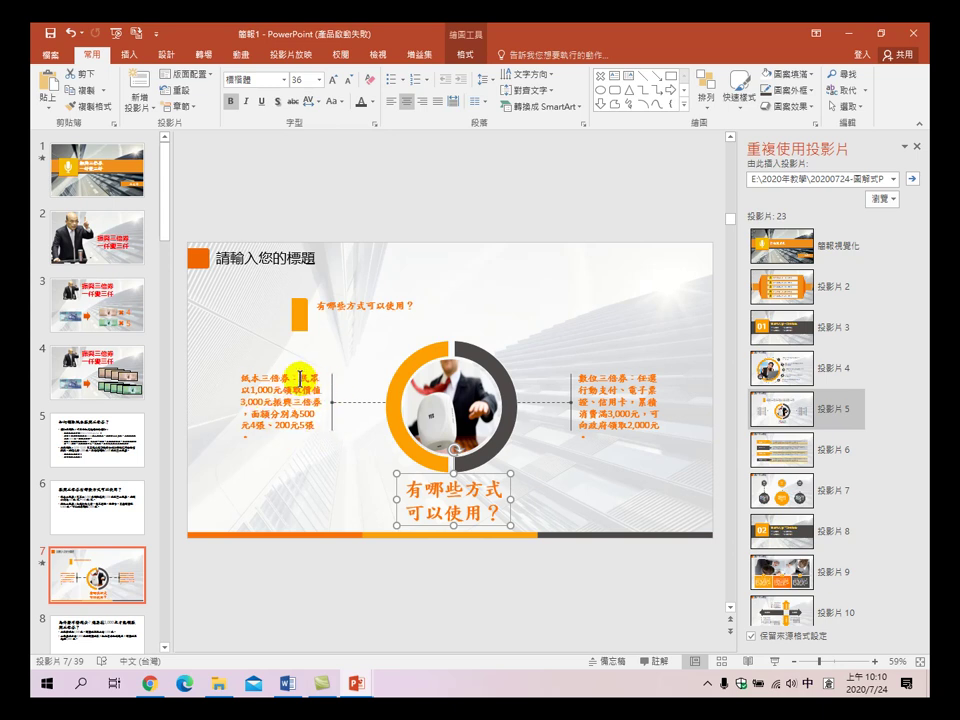
# - Cut the left box down to 紙本三倍券 and paste the paper-voucher description into the top box without a leading space
pyautogui.moveTo(293, 376); pyautogui.dragTo(315, 445)
pyautogui.hotkey('ctrl', 'c')
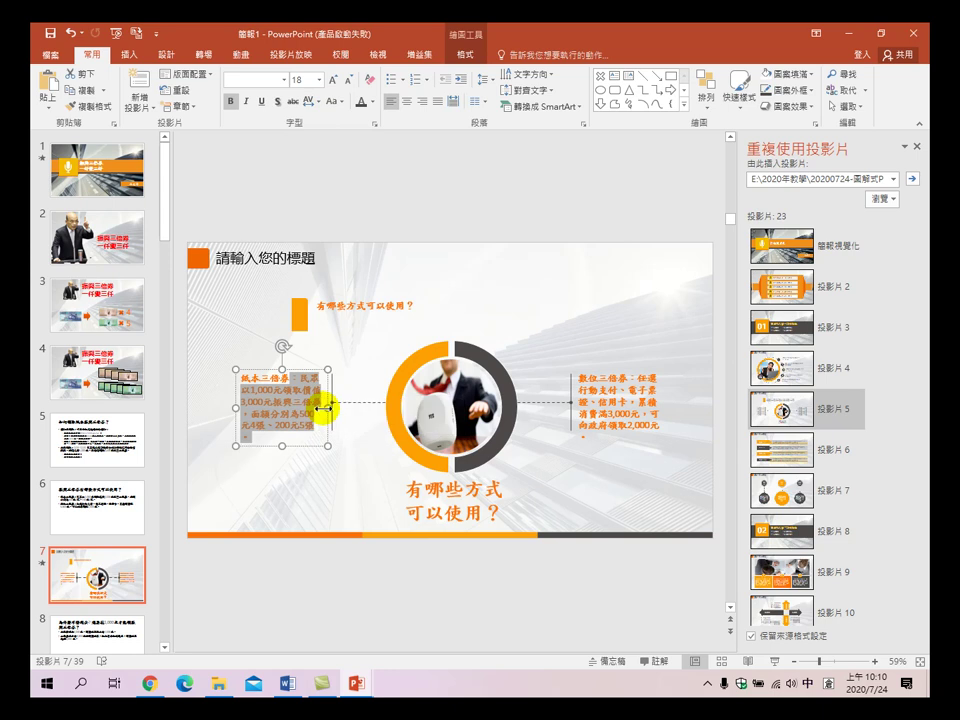
pyautogui.press('BackSpace')
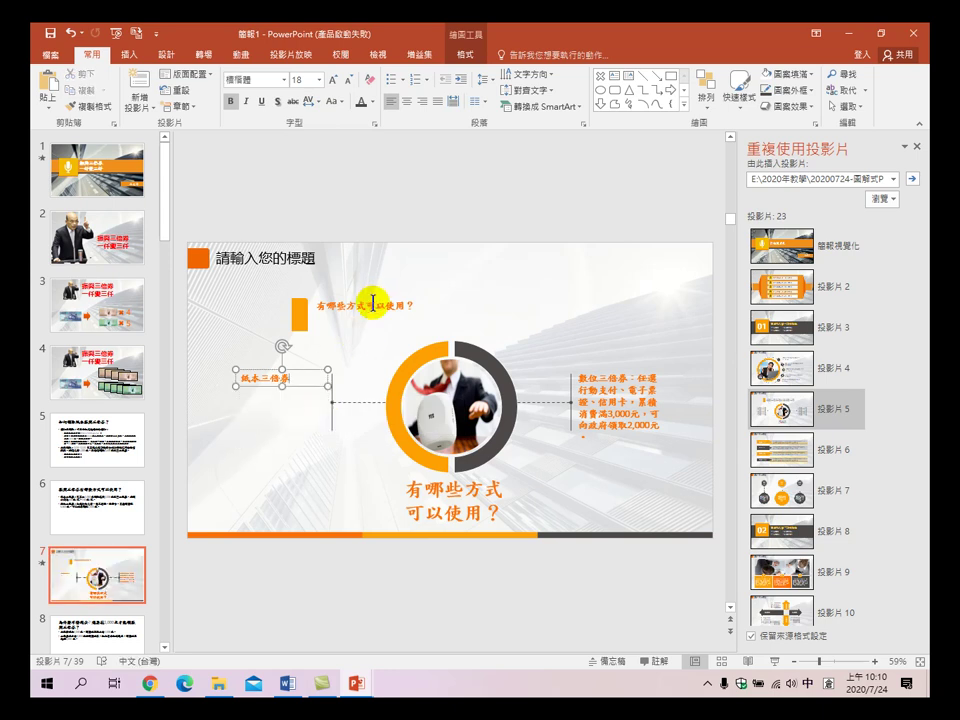
pyautogui.click(374, 297)
pyautogui.moveTo(314, 305); pyautogui.dragTo(465, 302)
pyautogui.hotkey('ctrl', 'v')
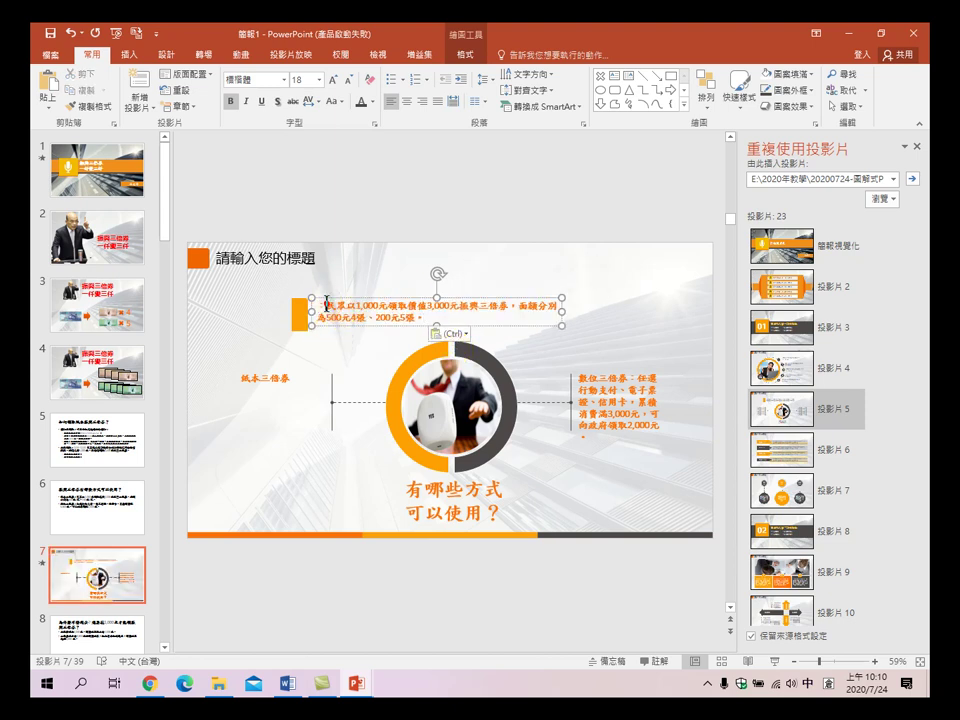
pyautogui.moveTo(327, 301); pyautogui.dragTo(313, 301)
pyautogui.press('BackSpace')
pyautogui.click(381, 300)
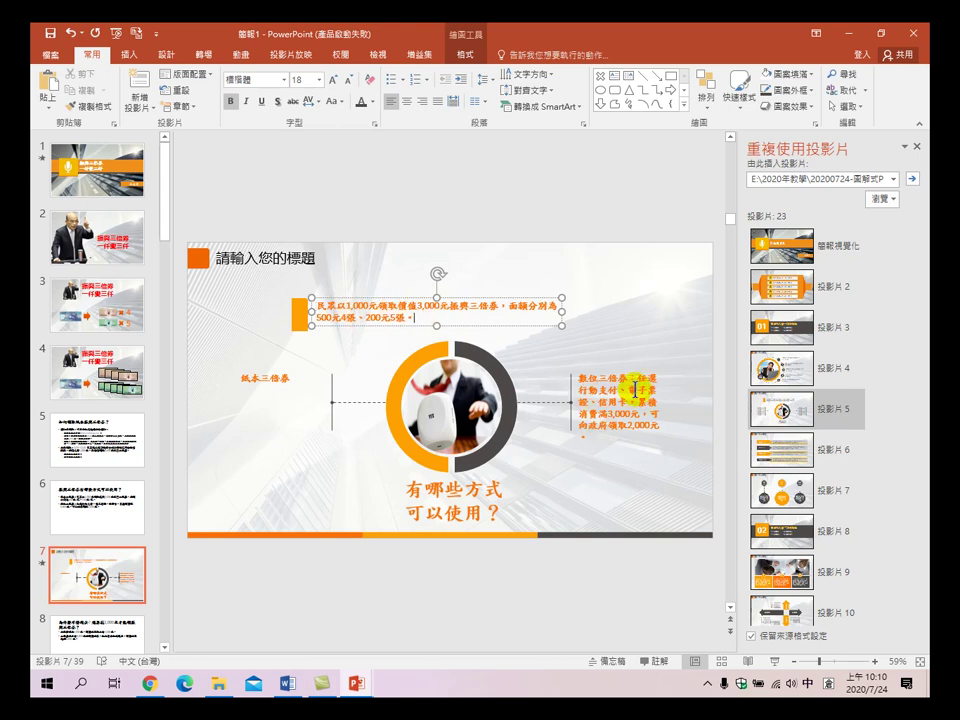
# - Cut the right box down to 數位三倍券 and start a new line after 5張。 in the top box
pyautogui.moveTo(632, 378); pyautogui.dragTo(662, 442)
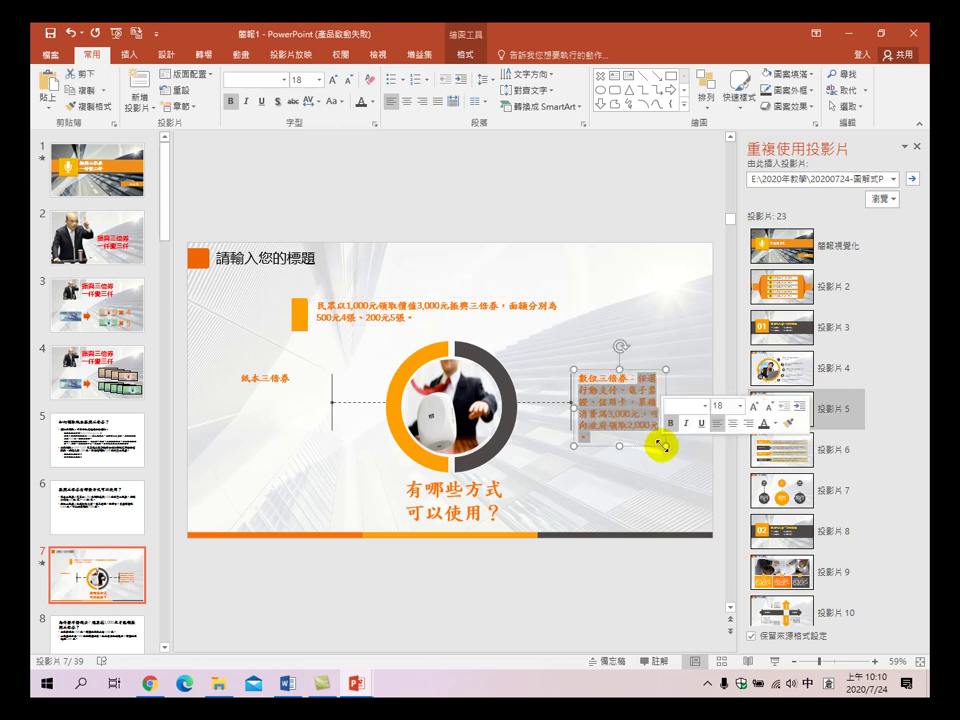
pyautogui.press('BackSpace')
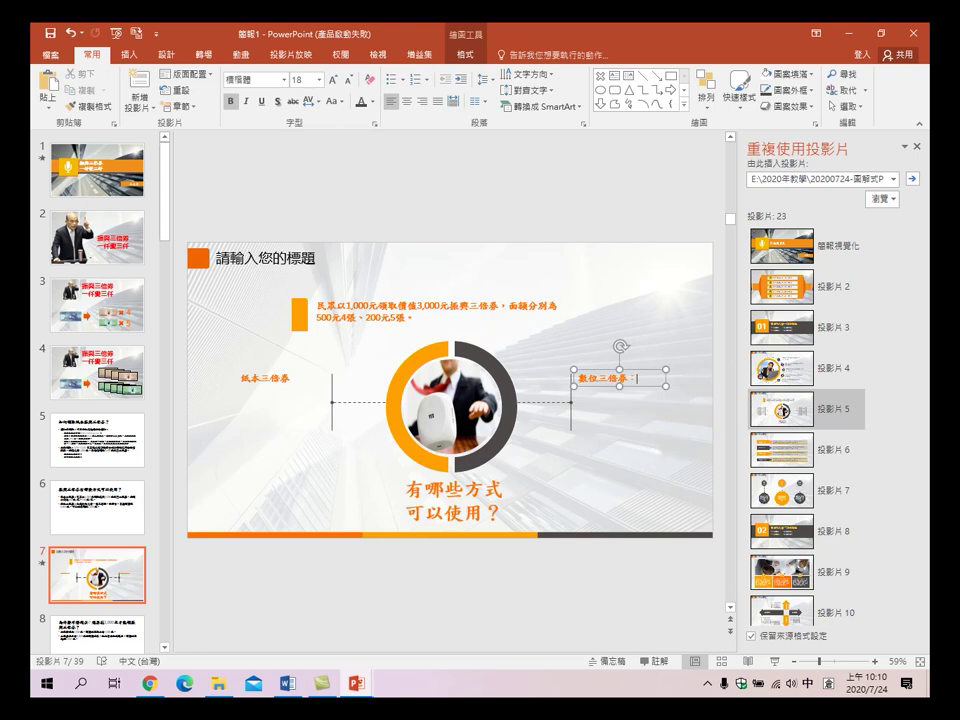
pyautogui.click(421, 320)
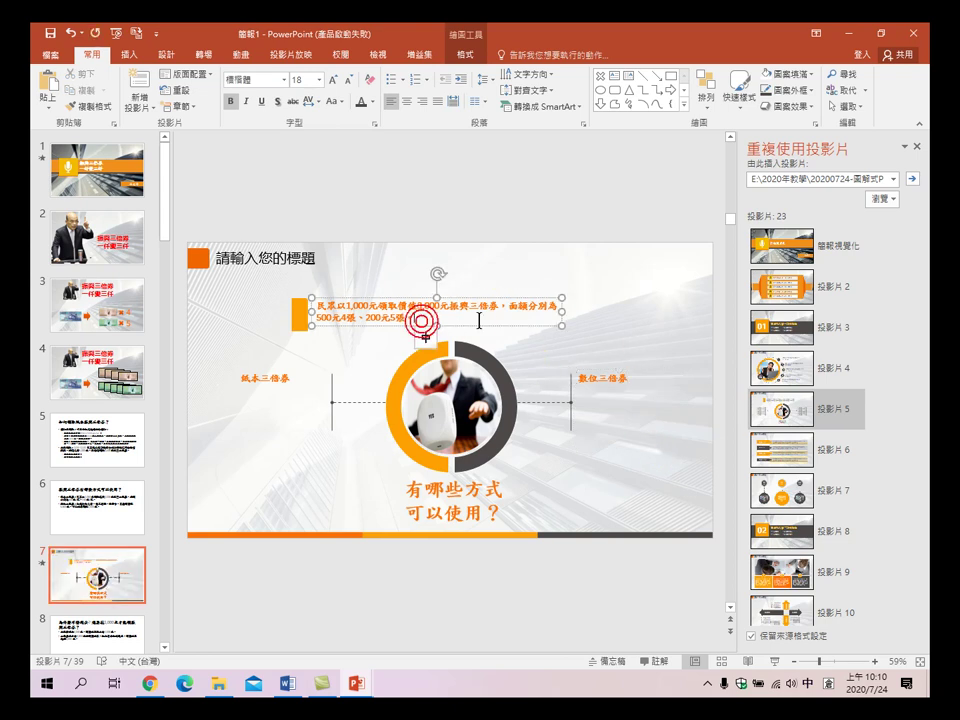
pyautogui.press('Return')
# - Paste the digital-voucher description on the new line, then enlarge 紙本三倍券 to 40 pt on one line
pyautogui.write('任選行動支付、電子票證、信用卡，單筆消費滿3,000元，可向政府領取2,000元。')
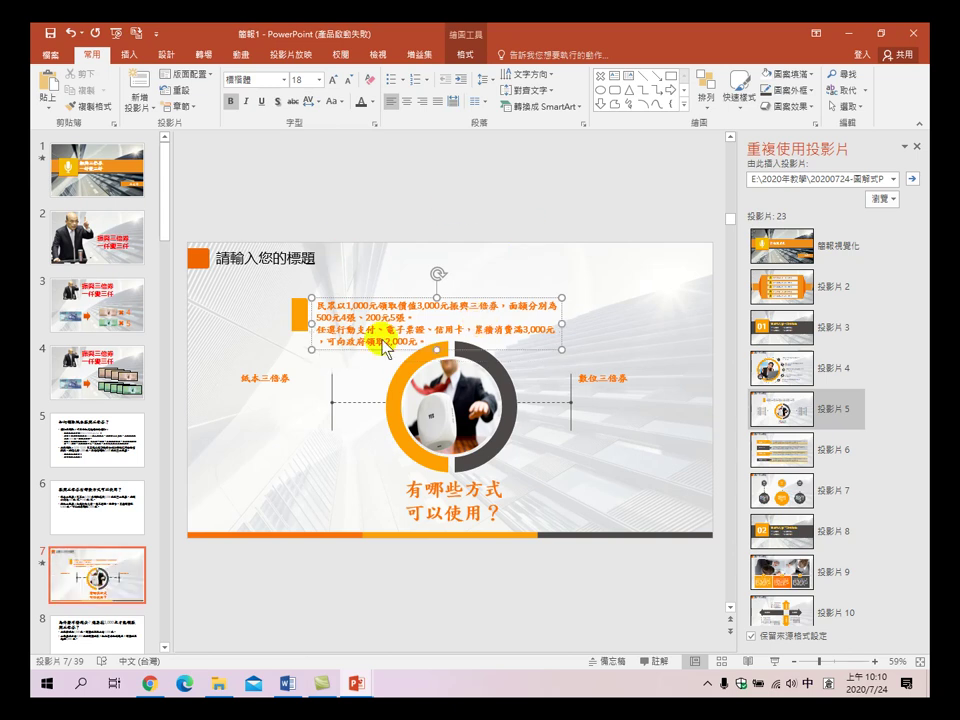
pyautogui.click(251, 378)
pyautogui.click(310, 375)
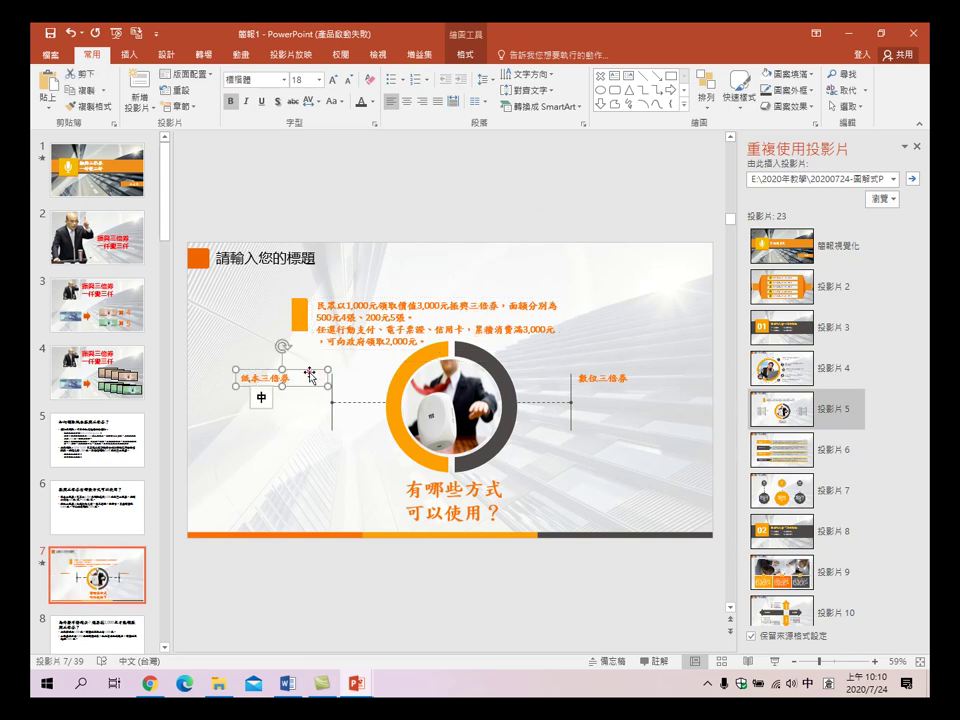
pyautogui.click(333, 78)
pyautogui.click(333, 78)
pyautogui.click(334, 79)
pyautogui.click(334, 79)
pyautogui.click(336, 81)
pyautogui.click(336, 81)
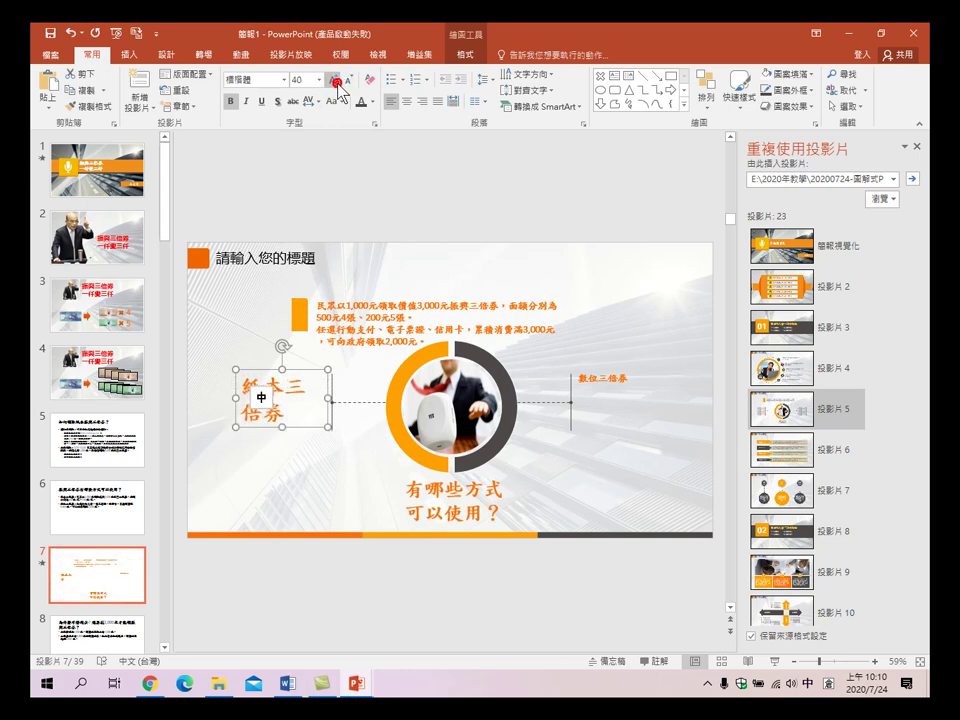
pyautogui.moveTo(233, 403); pyautogui.dragTo(200, 396)
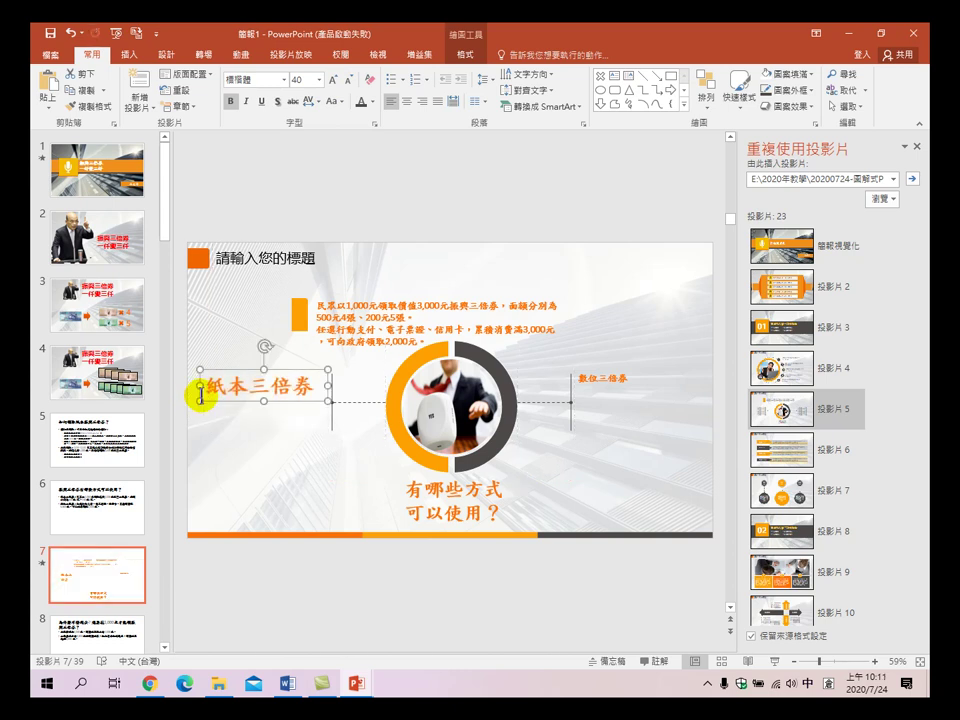
# - Enlarge the 數位三倍券 label to 40 pt and widen its box to one line
pyautogui.click(618, 377)
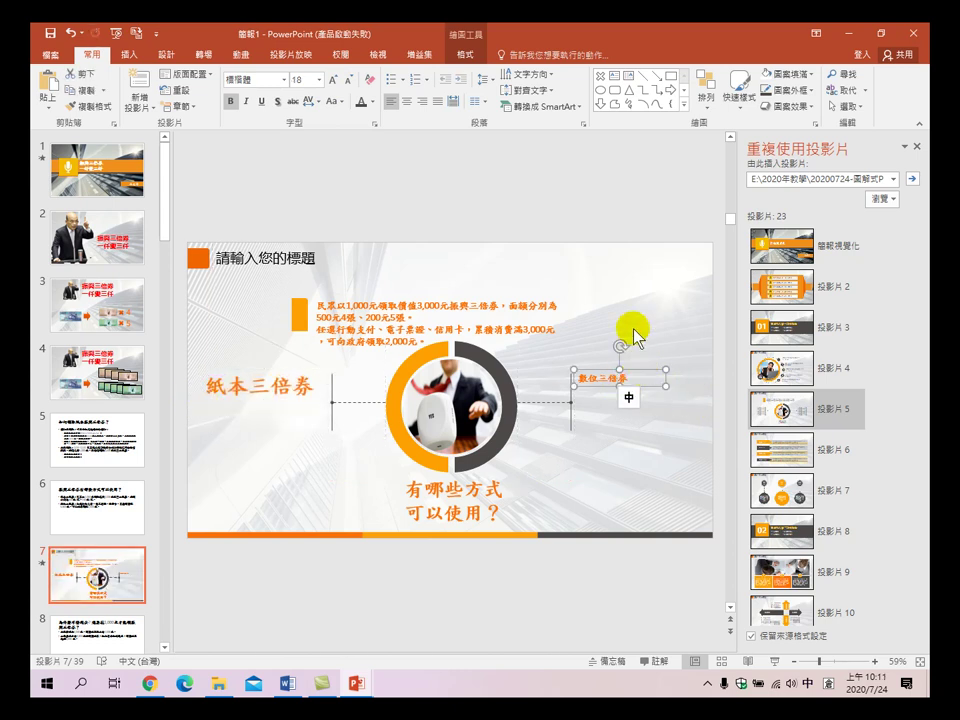
pyautogui.click(333, 80)
pyautogui.click(333, 80)
pyautogui.click(333, 80)
pyautogui.click(333, 80)
pyautogui.click(333, 80)
pyautogui.click(333, 80)
pyautogui.moveTo(667, 398); pyautogui.dragTo(701, 396)
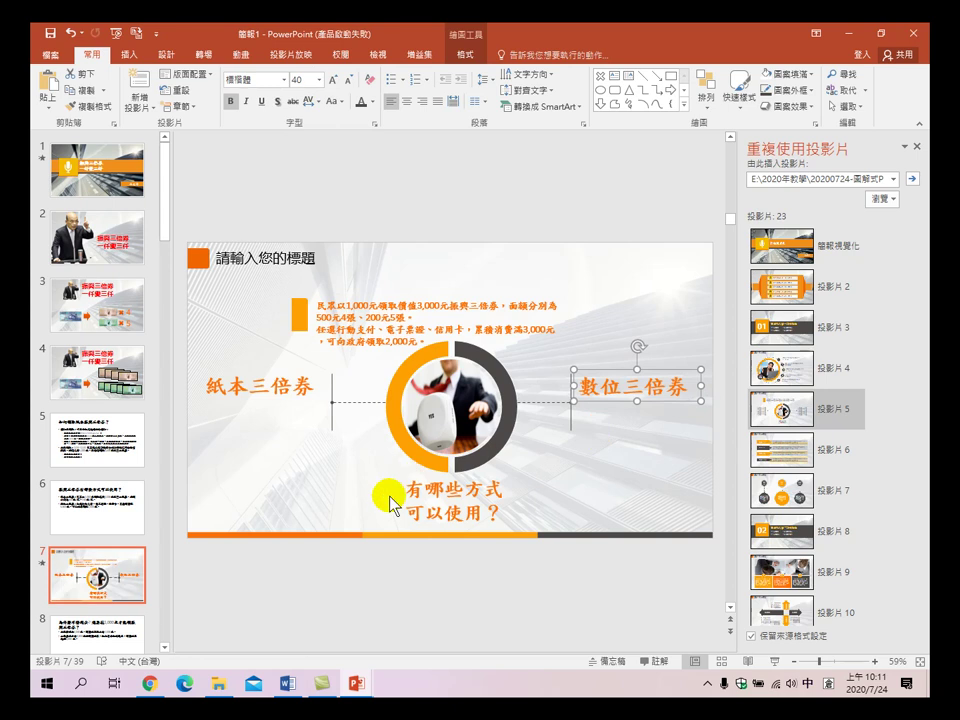
# - Move both labels down so they sit level beside the ring's connector lines
pyautogui.click(285, 403)
pyautogui.moveTo(285, 403)
pyautogui.mouseDown()
pyautogui.moveTo(272, 403)
pyautogui.moveTo(284, 416)
pyautogui.mouseUp()
pyautogui.click(611, 402)
pyautogui.moveTo(606, 401)
pyautogui.mouseDown()
pyautogui.moveTo(612, 418)
pyautogui.moveTo(601, 416)
pyautogui.mouseUp()
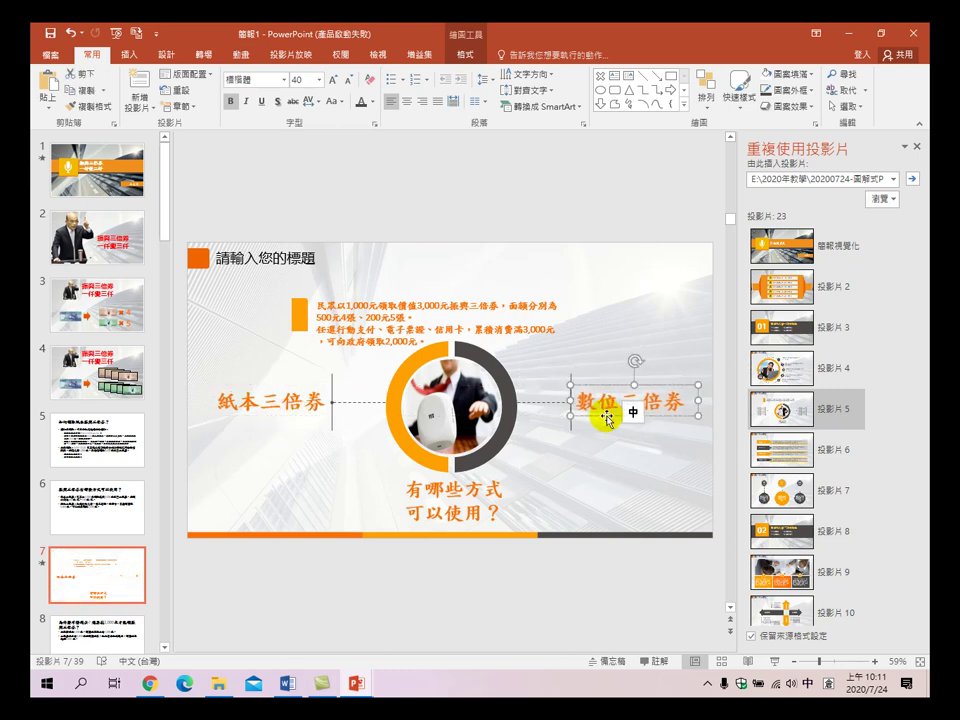
pyautogui.click(627, 489)
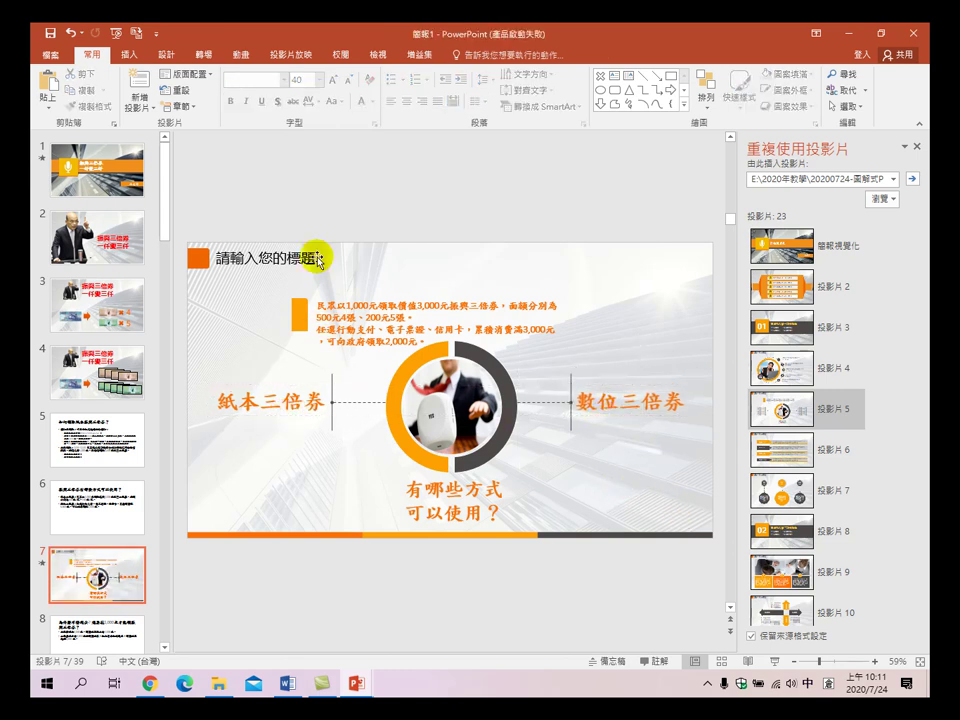
# - Replace slide 7's title placeholder with 有哪些方式可以使用？ and move it right of the orange square
pyautogui.click(272, 264)
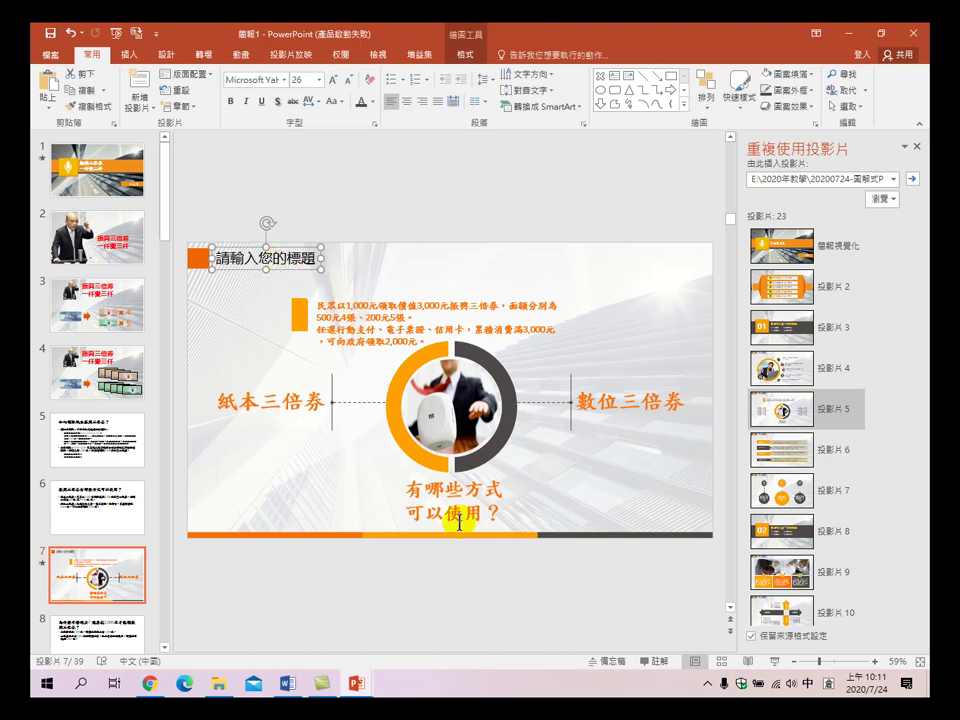
pyautogui.moveTo(411, 492); pyautogui.dragTo(493, 513)
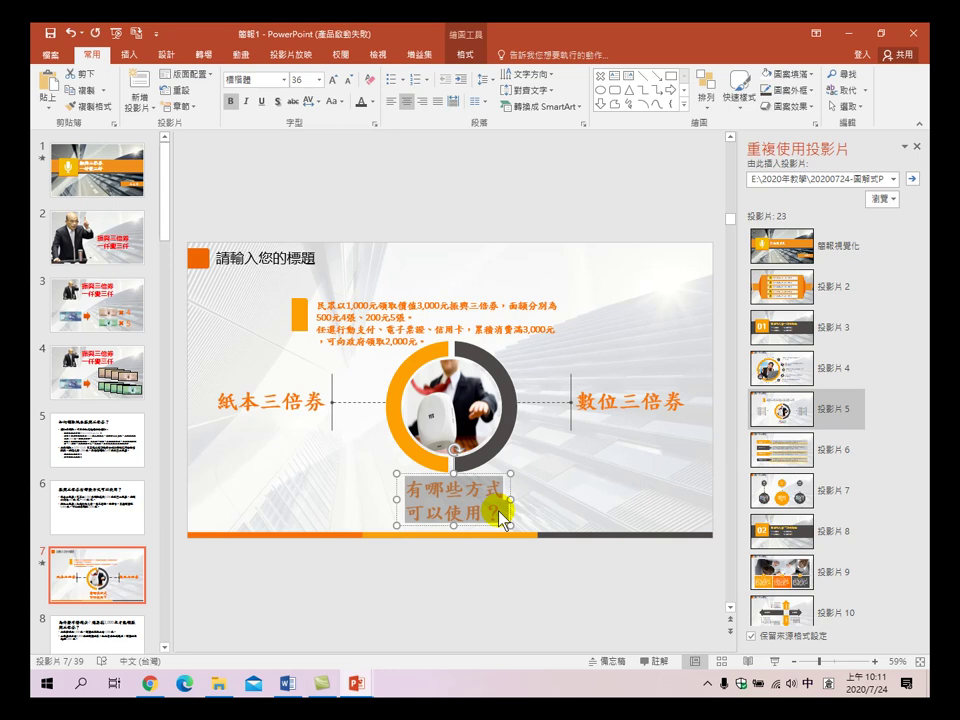
pyautogui.tripleClick(260, 257)
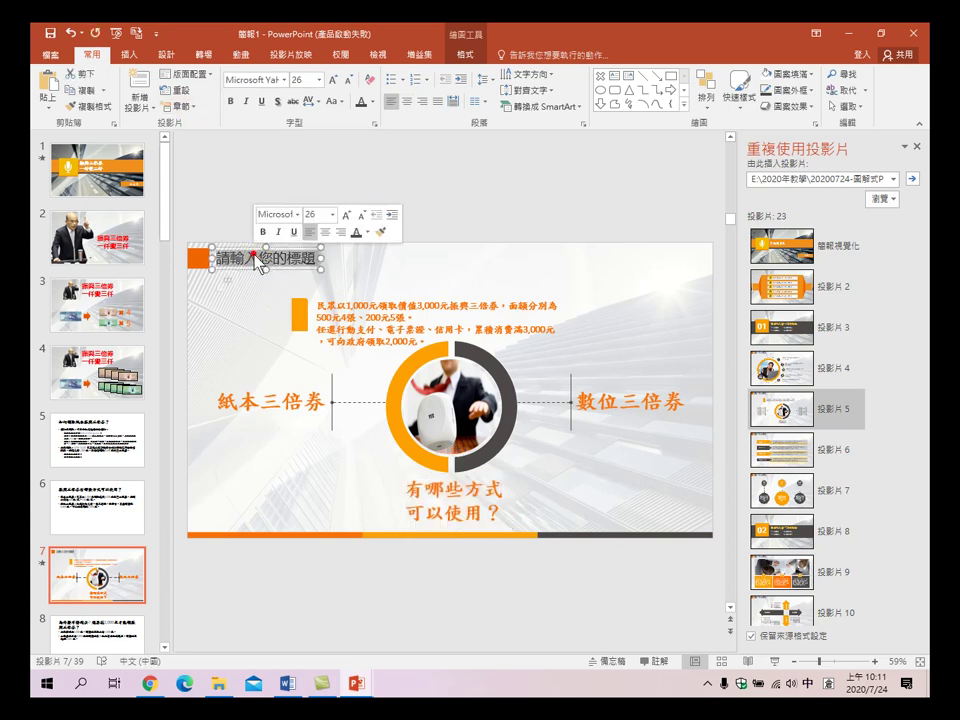
pyautogui.write('有哪些方式可以使用？')
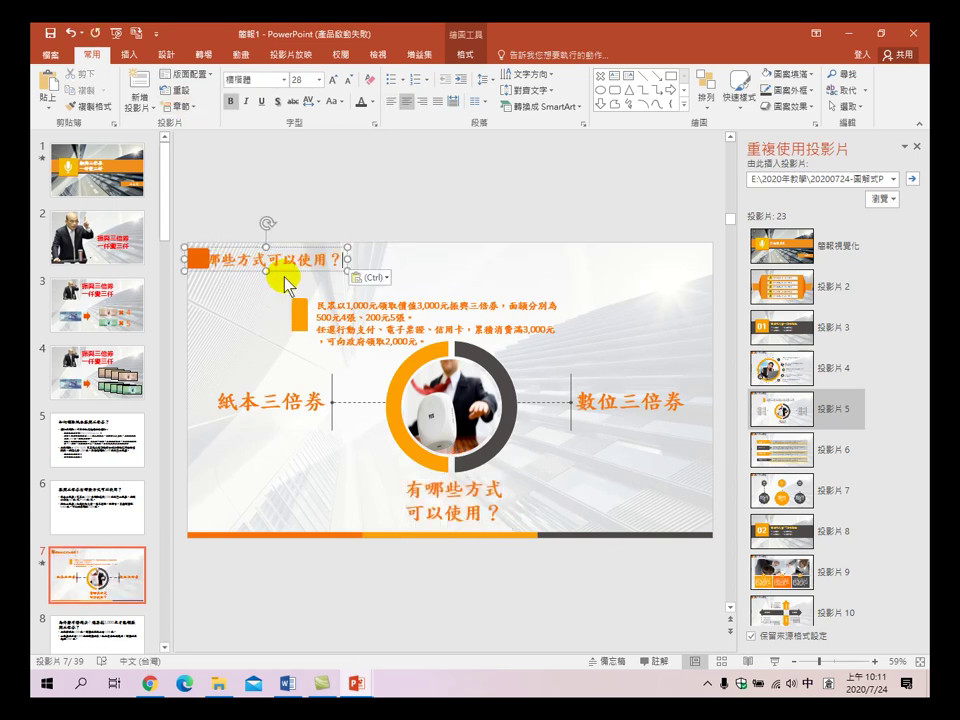
pyautogui.moveTo(291, 273); pyautogui.dragTo(322, 264)
pyautogui.click(433, 209)
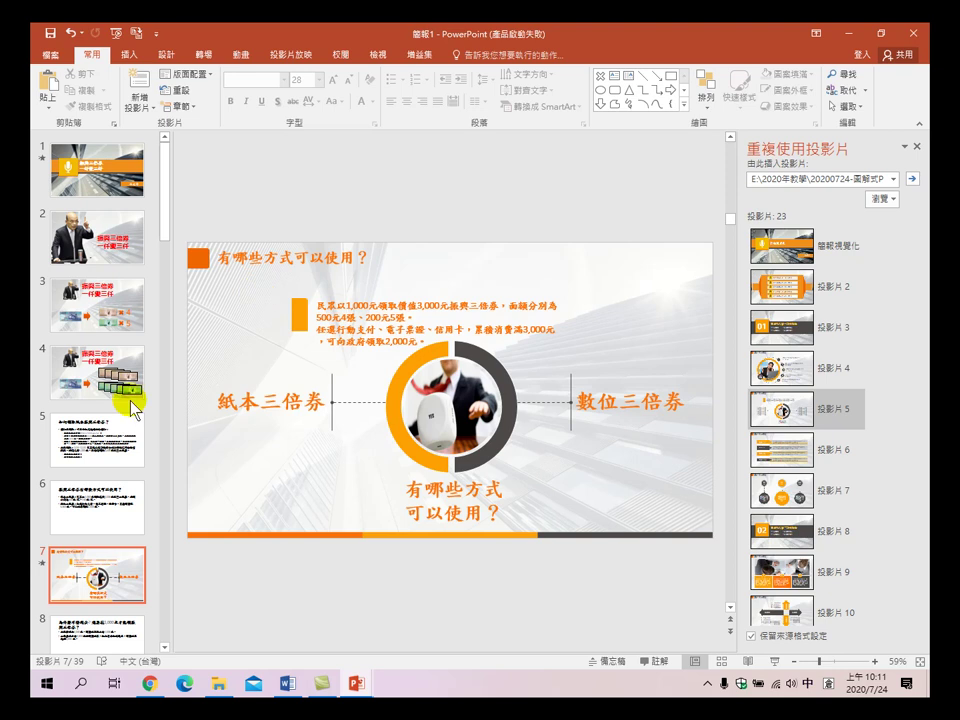
pyautogui.click(100, 500)
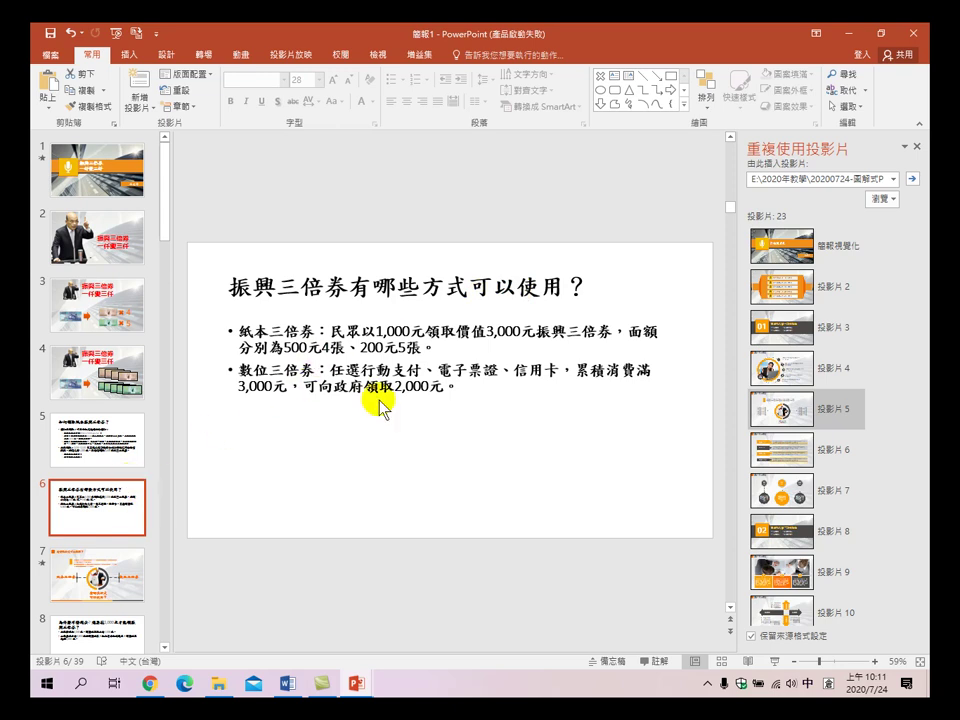
pyautogui.click(118, 577)
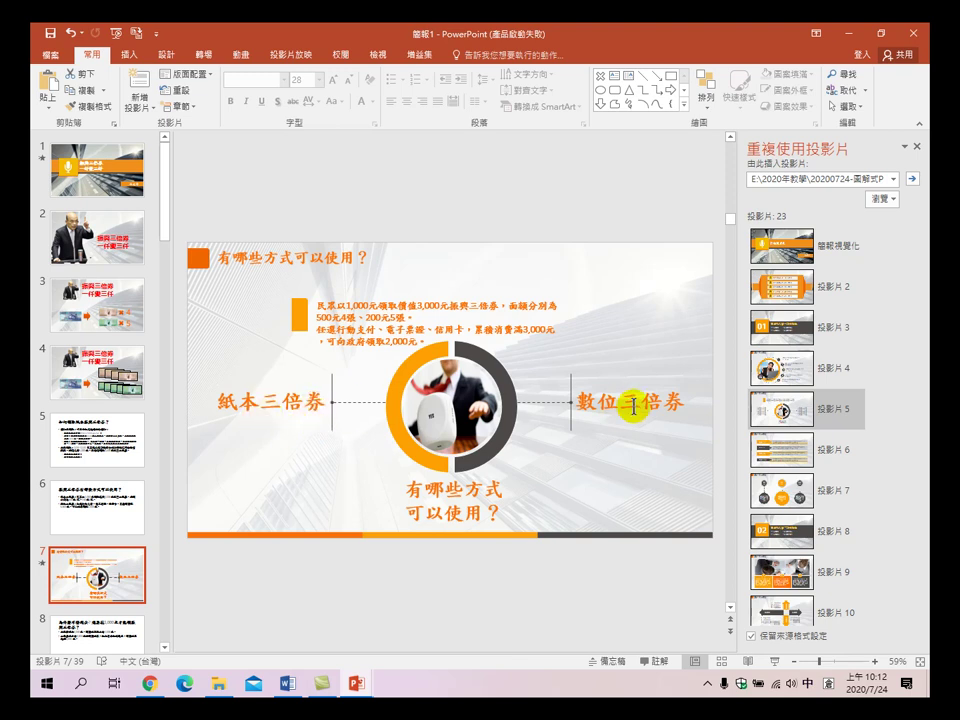
pyautogui.click(108, 512)
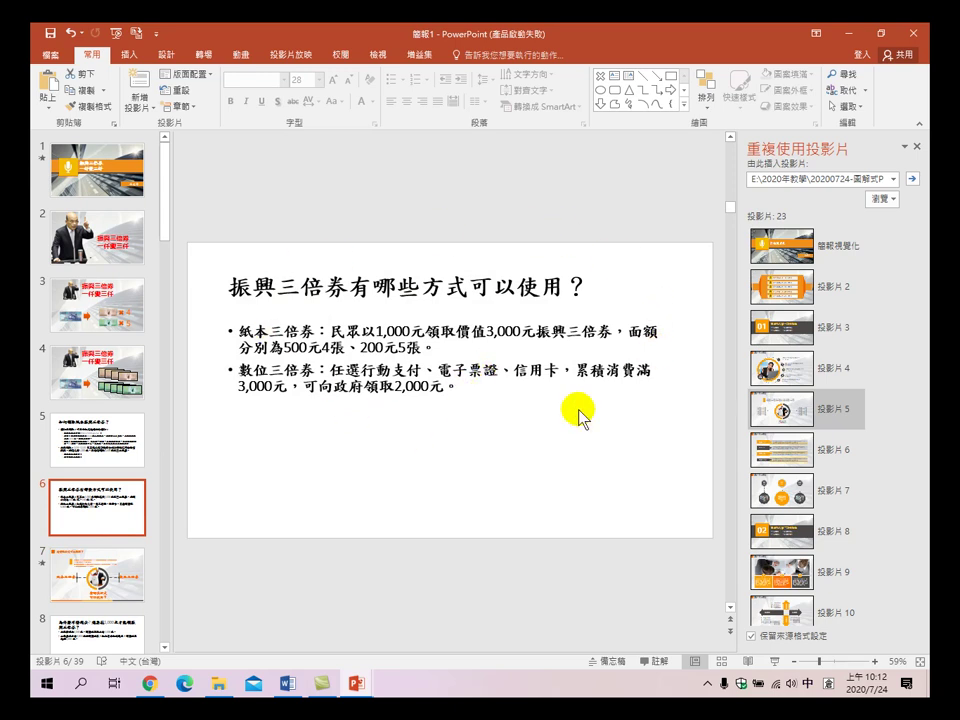
pyautogui.moveTo(348, 288); pyautogui.dragTo(592, 283)
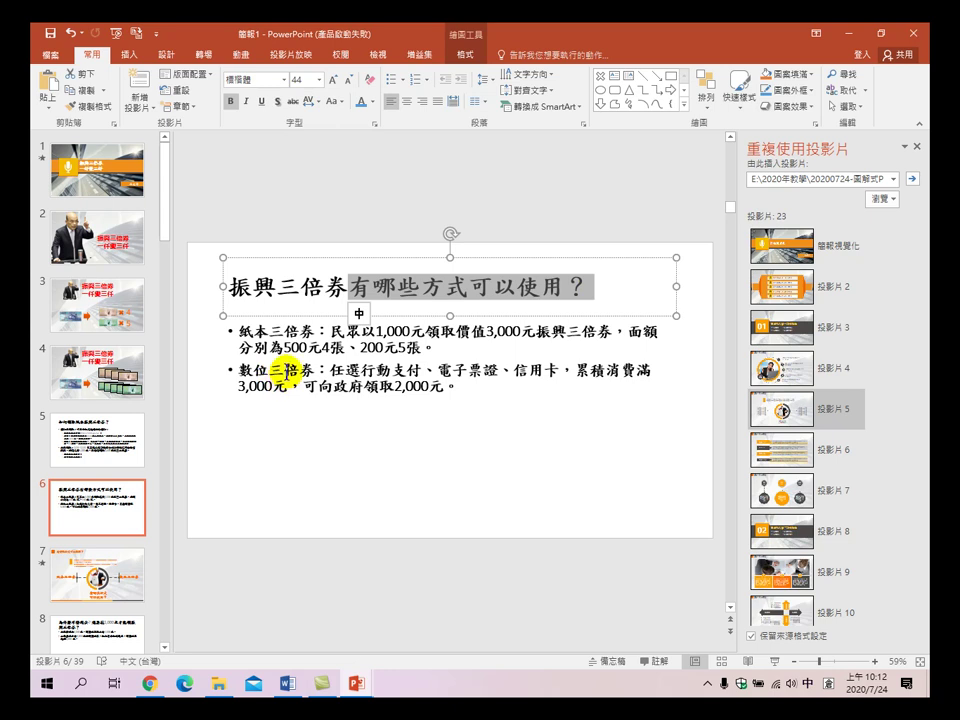
pyautogui.click(97, 575)
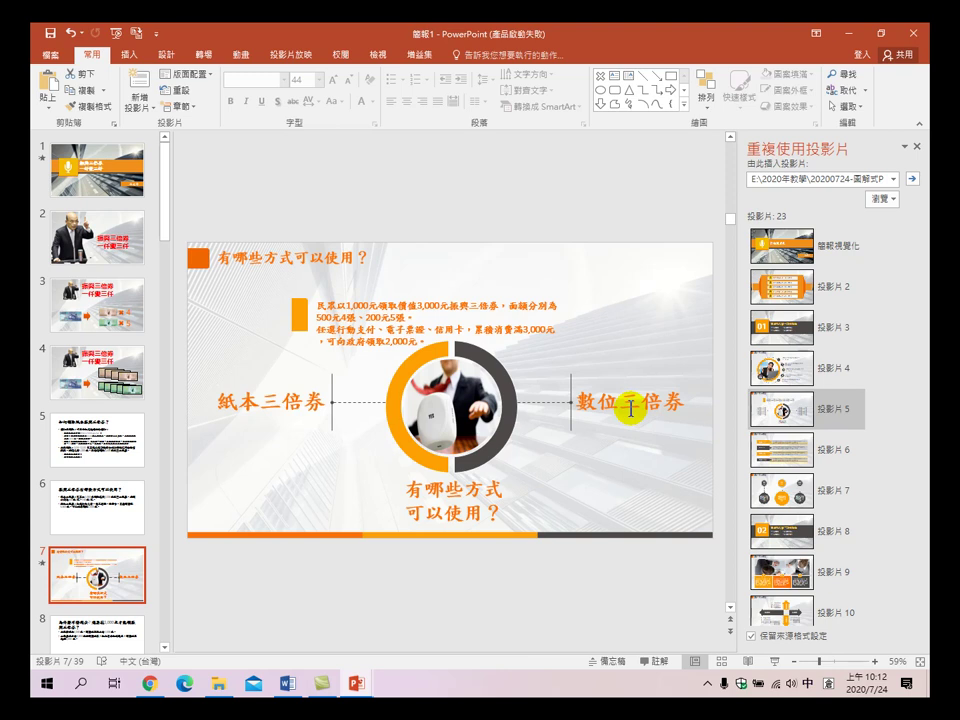
# - Widen the voucher description box to two lines and shorten the orange bar to match its height
pyautogui.click(300, 318)
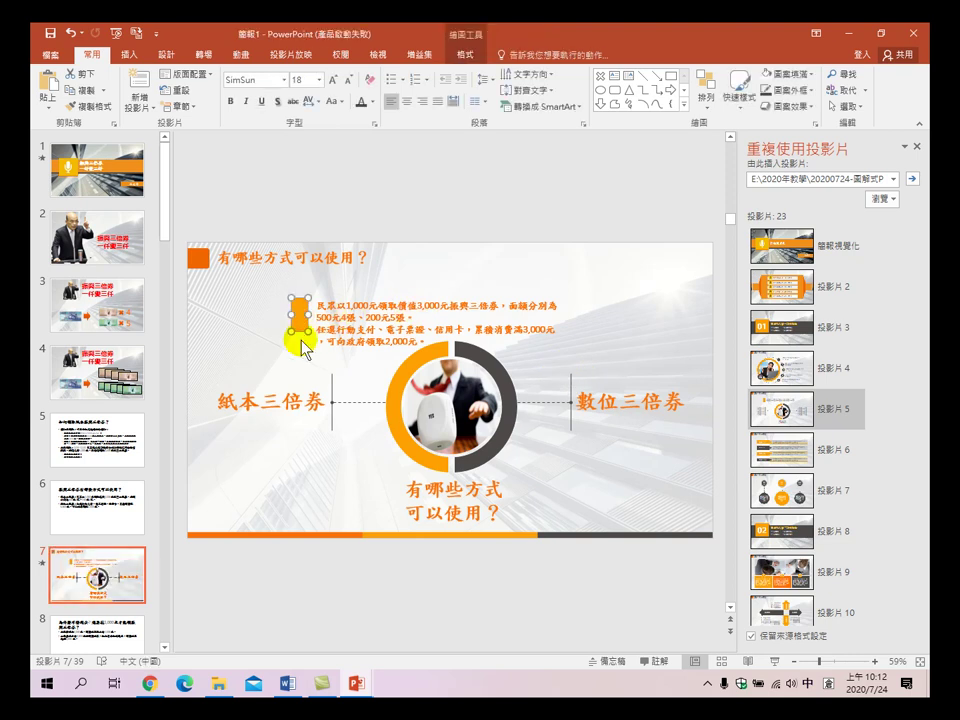
pyautogui.moveTo(305, 330); pyautogui.dragTo(305, 349)
pyautogui.click(615, 300)
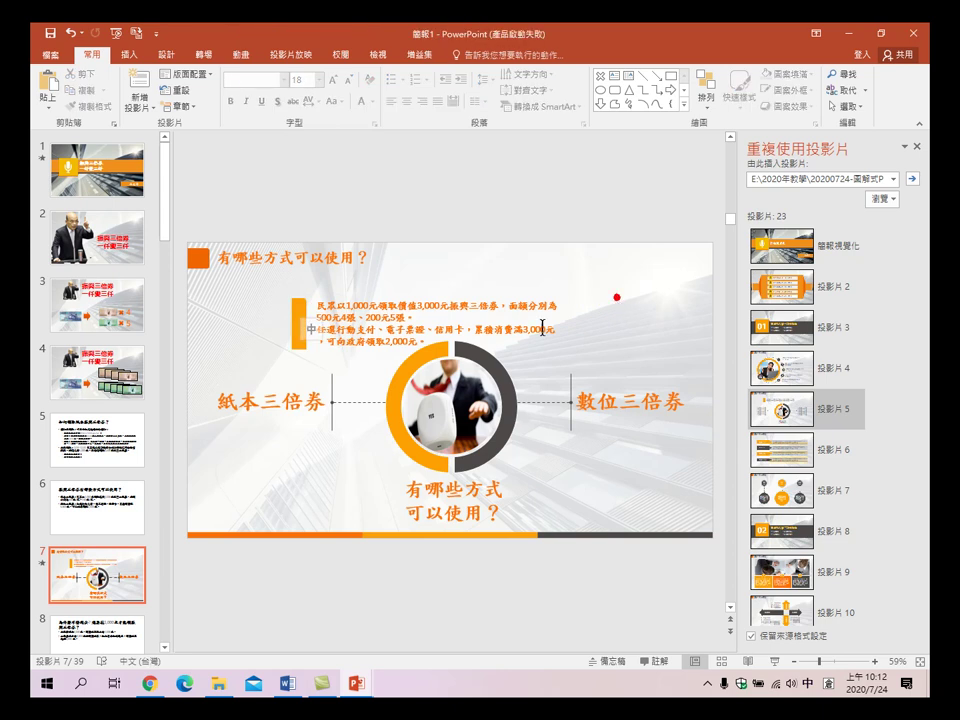
pyautogui.click(482, 317)
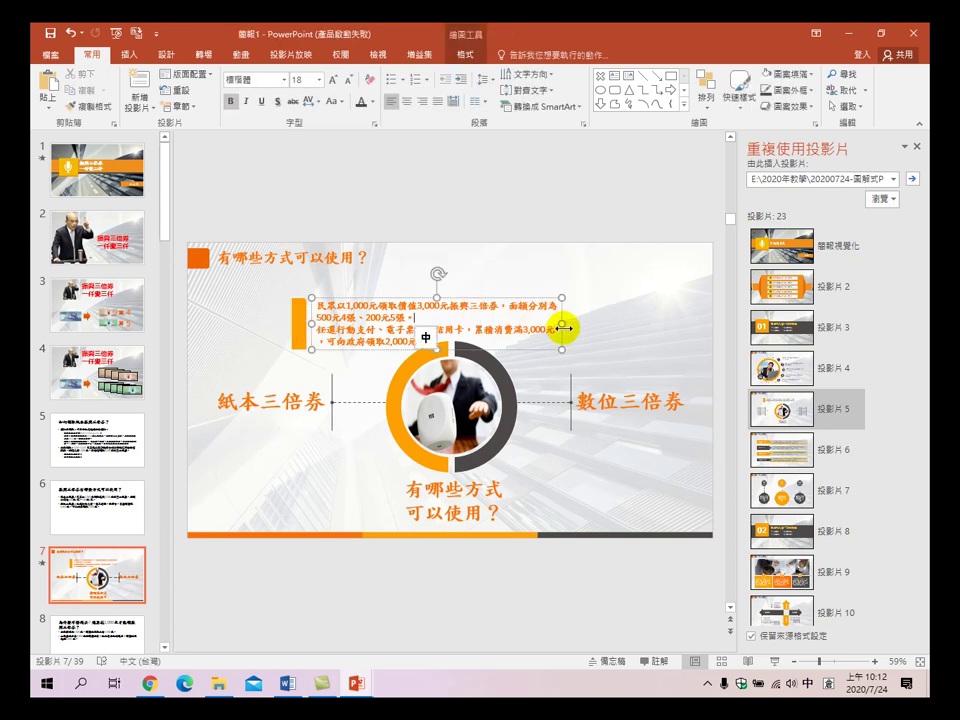
pyautogui.moveTo(562, 325); pyautogui.dragTo(678, 325)
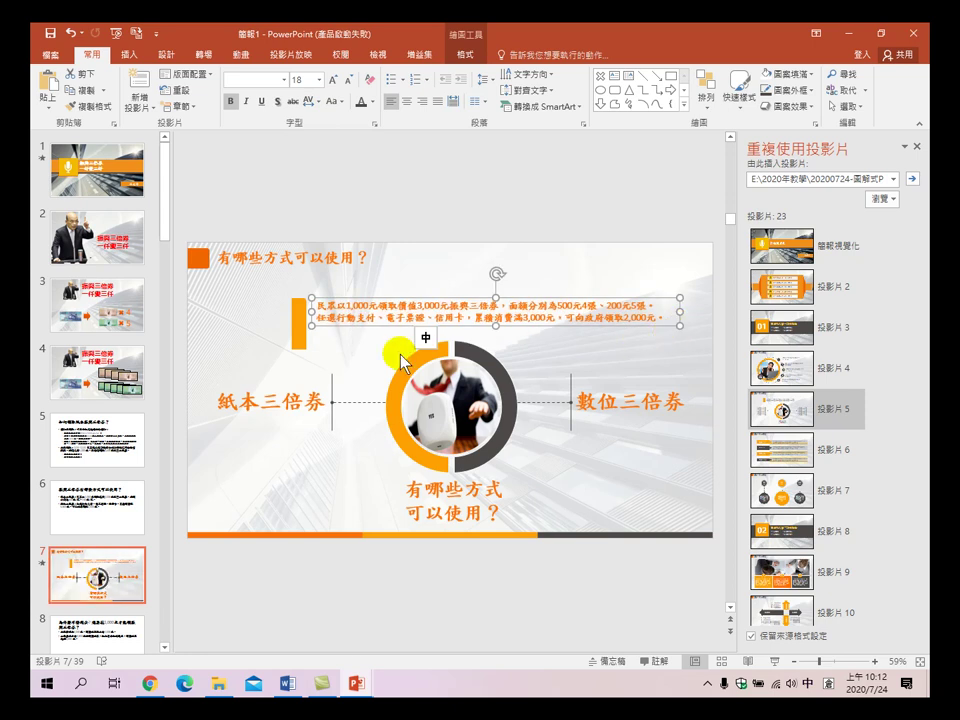
pyautogui.click(298, 336)
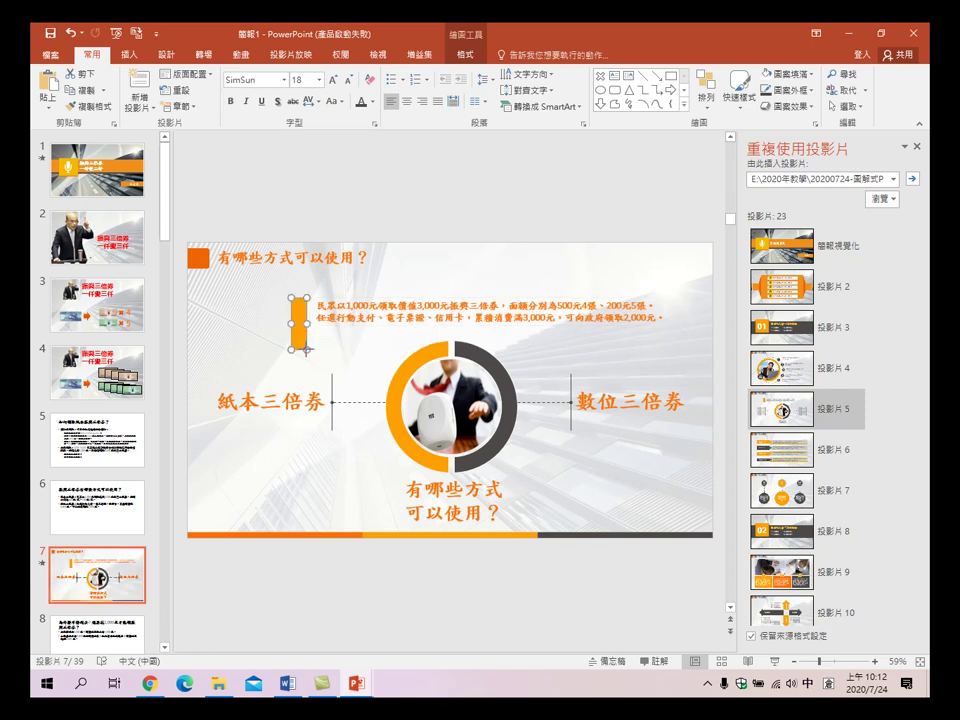
pyautogui.moveTo(303, 348); pyautogui.dragTo(305, 326)
pyautogui.click(294, 204)
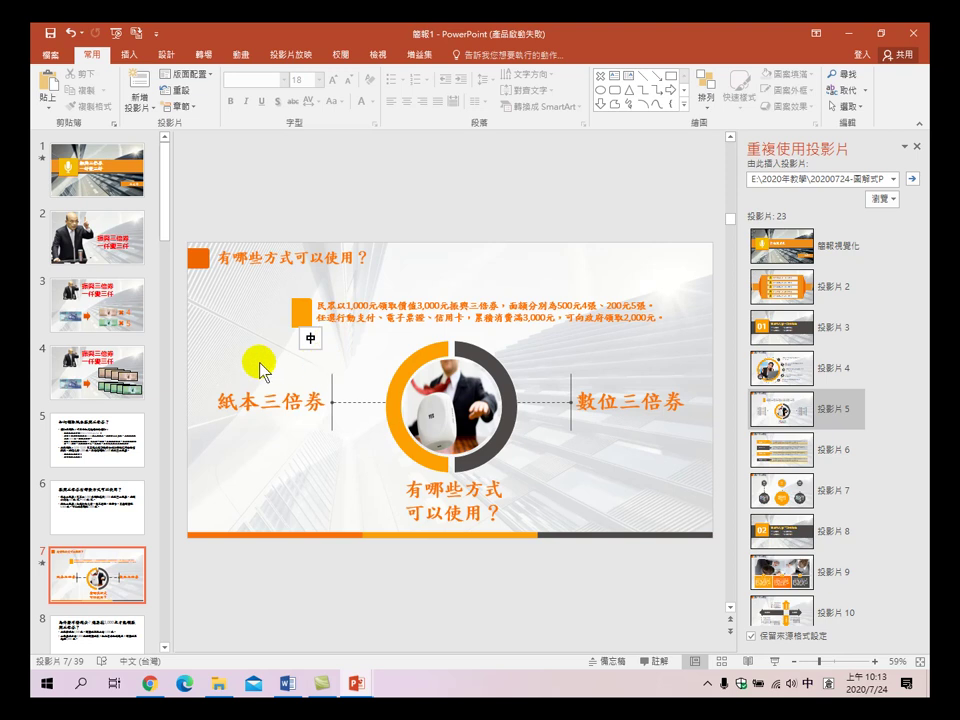
# - Go to slide 6, select 有哪些方式 in its title, and compare it with slide 7
pyautogui.click(95, 525)
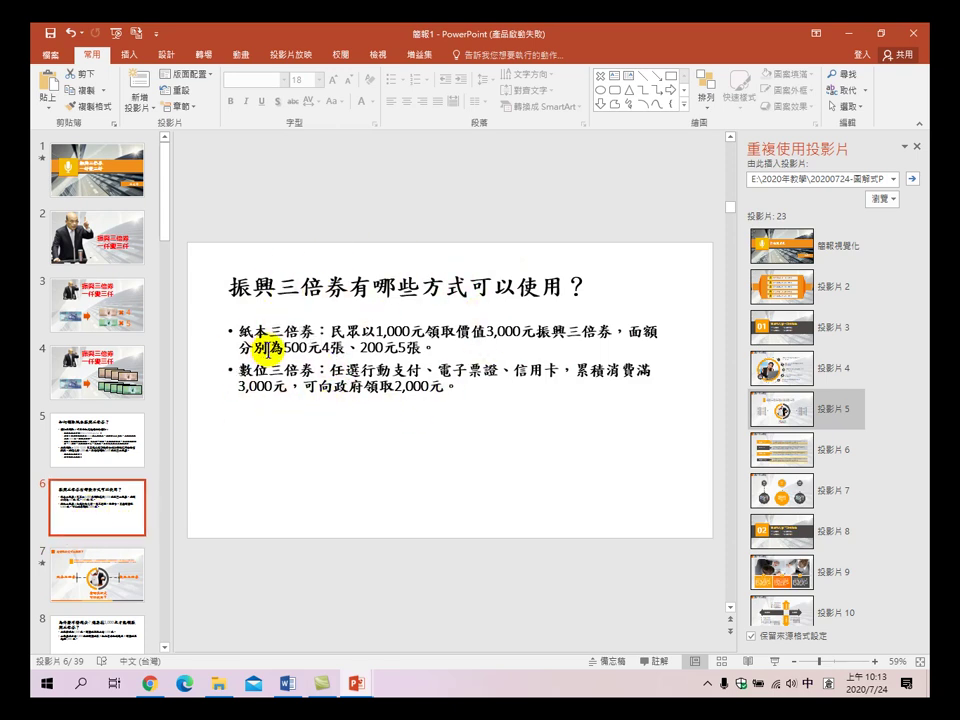
pyautogui.click(368, 287)
pyautogui.doubleClick(365, 288)
pyautogui.keyDown('shift'); pyautogui.click(420, 292); pyautogui.keyUp('shift')
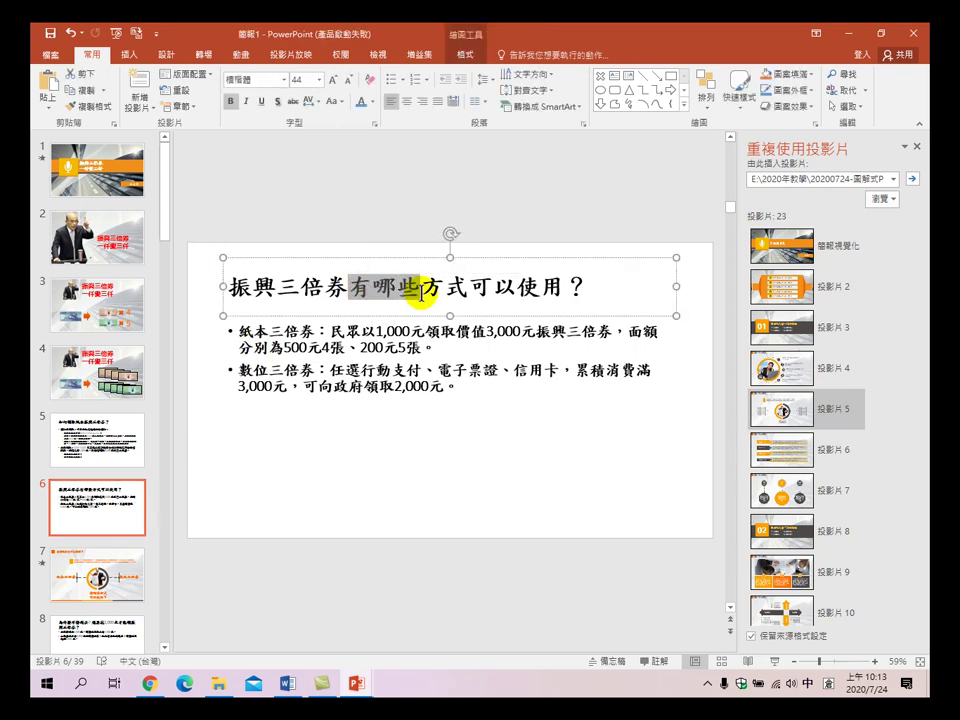
pyautogui.moveTo(422, 292); pyautogui.dragTo(454, 300)
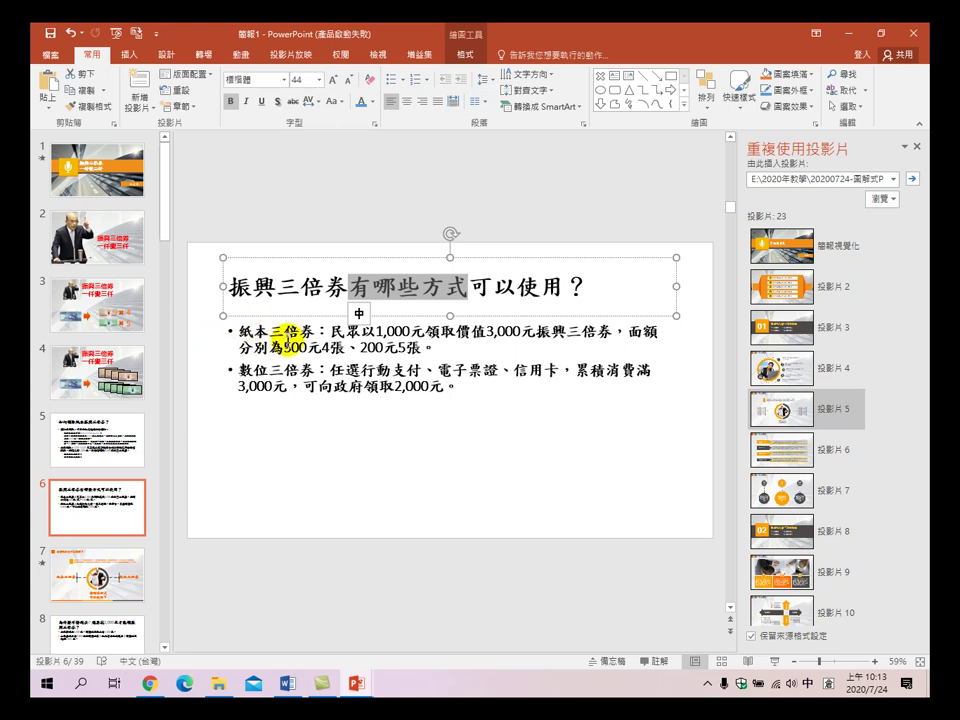
pyautogui.click(96, 576)
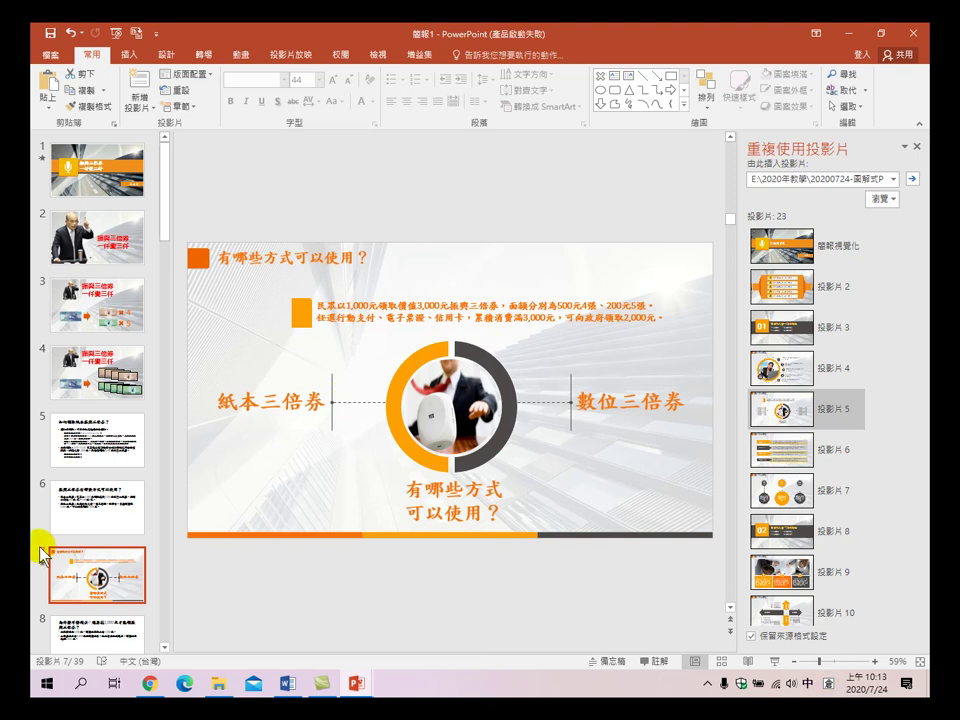
pyautogui.click(103, 507)
pyautogui.click(101, 580)
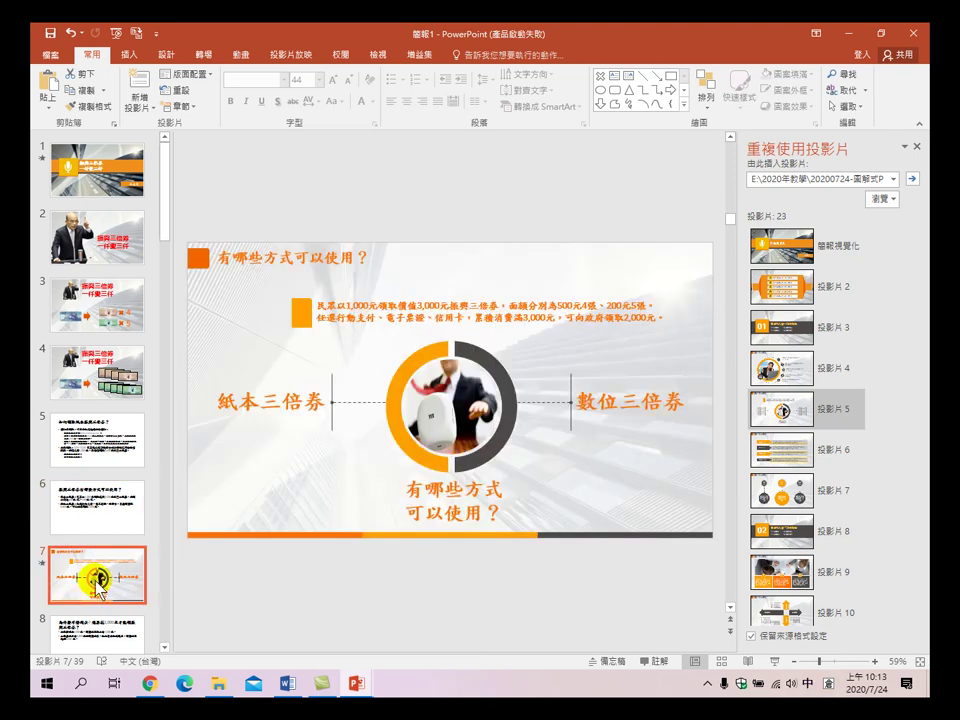
# - Run a slide show from slide 6 through slide 7, then exit and select the centre photo
pyautogui.click(135, 510)
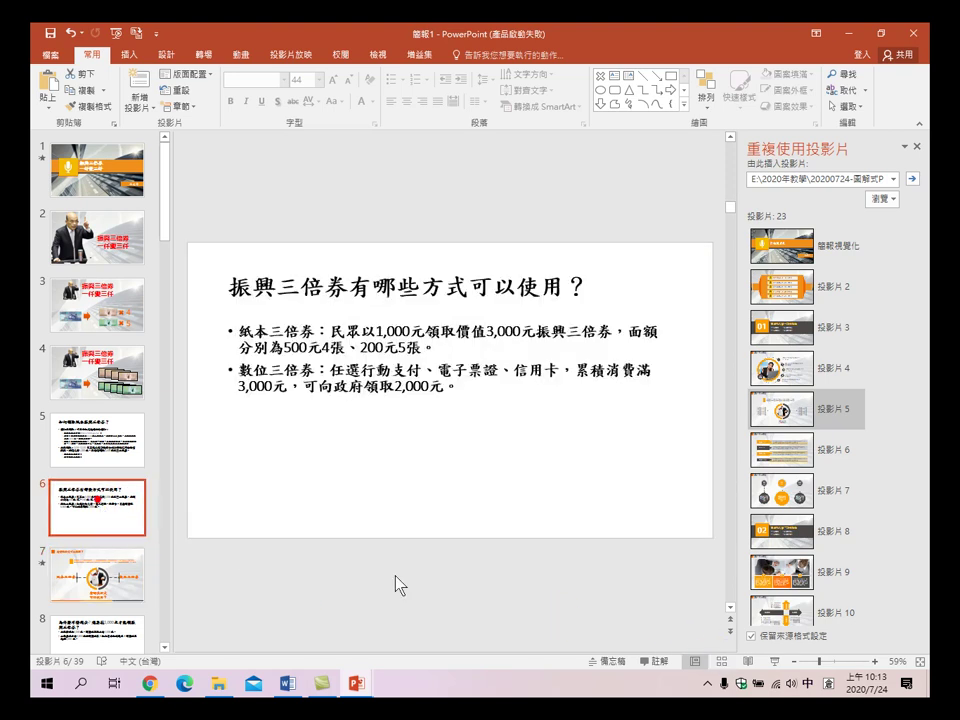
pyautogui.click(775, 664)
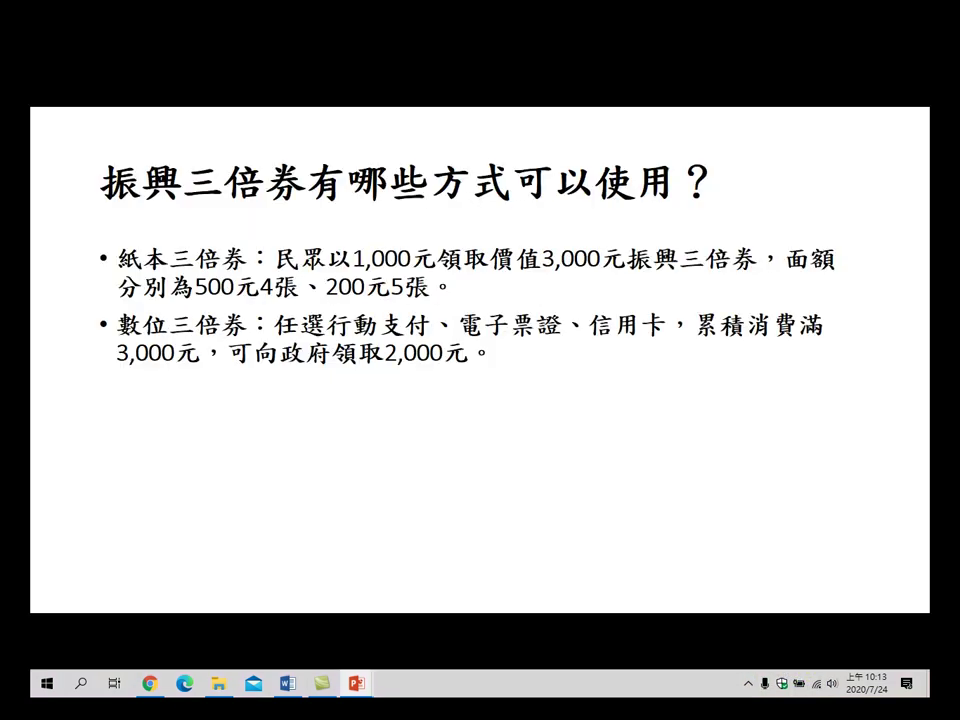
pyautogui.click(590, 480)
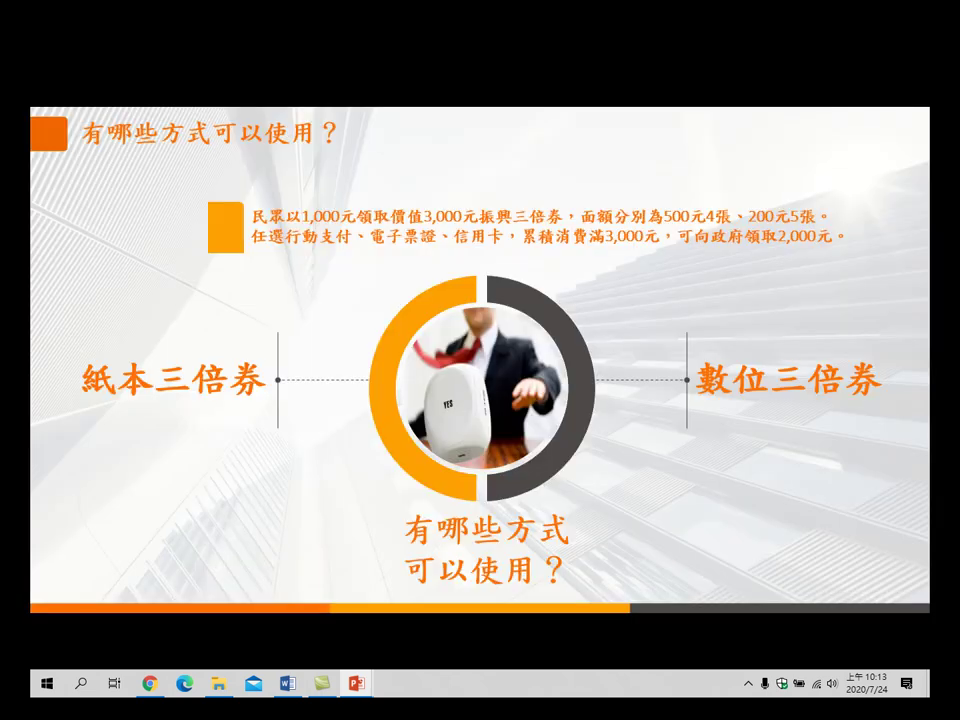
pyautogui.press('Escape')
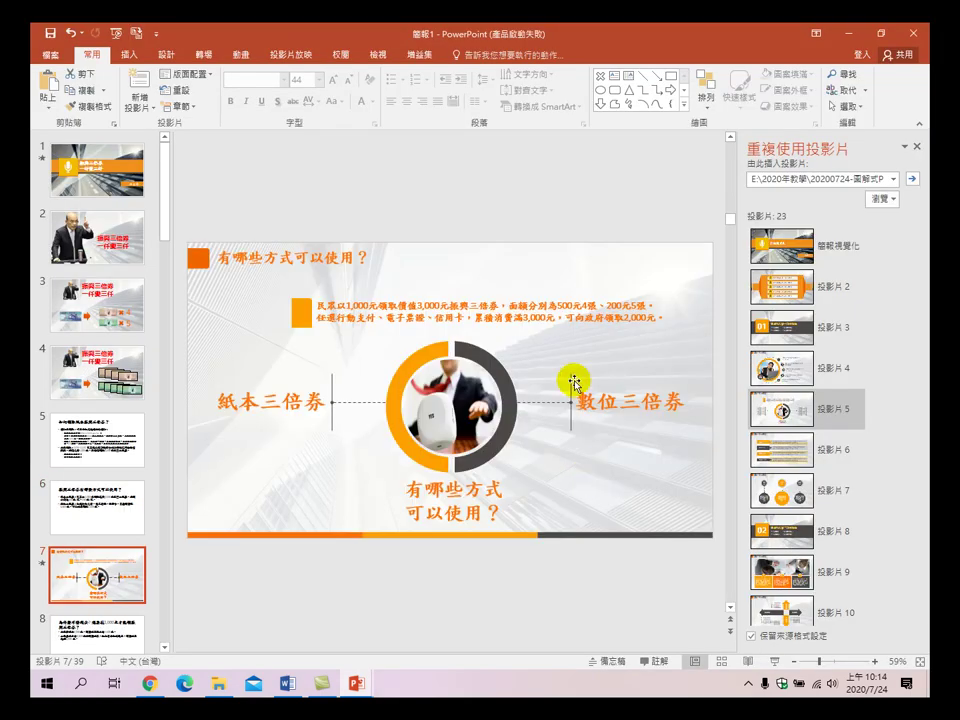
pyautogui.click(467, 417)
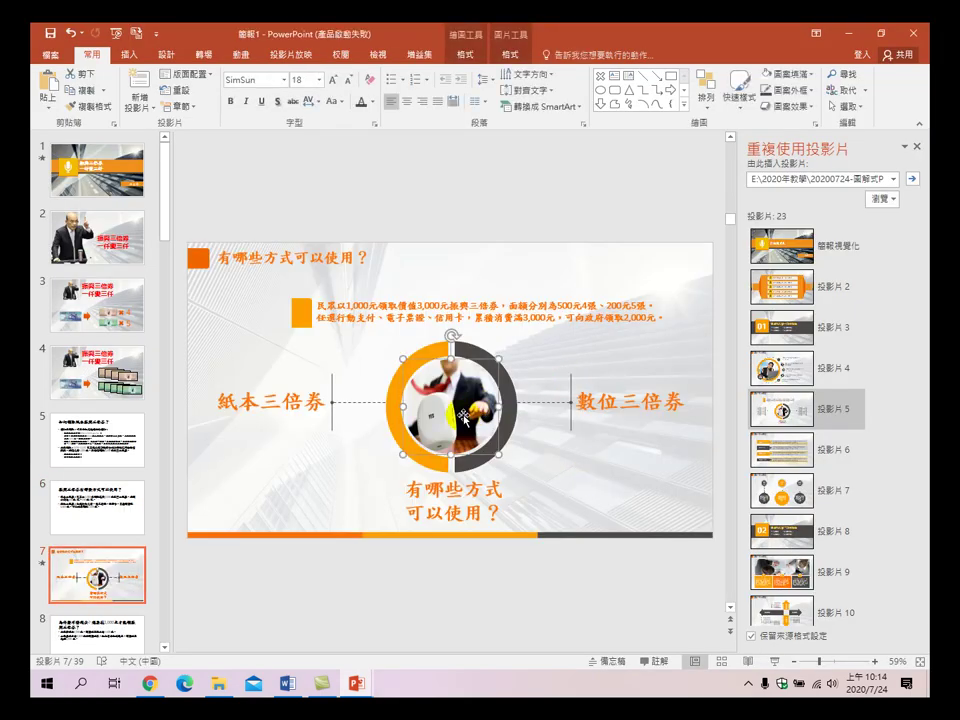
# - Set the circle's Shape Fill to an online picture and search Bing for 三倍券
pyautogui.doubleClick(448, 393)
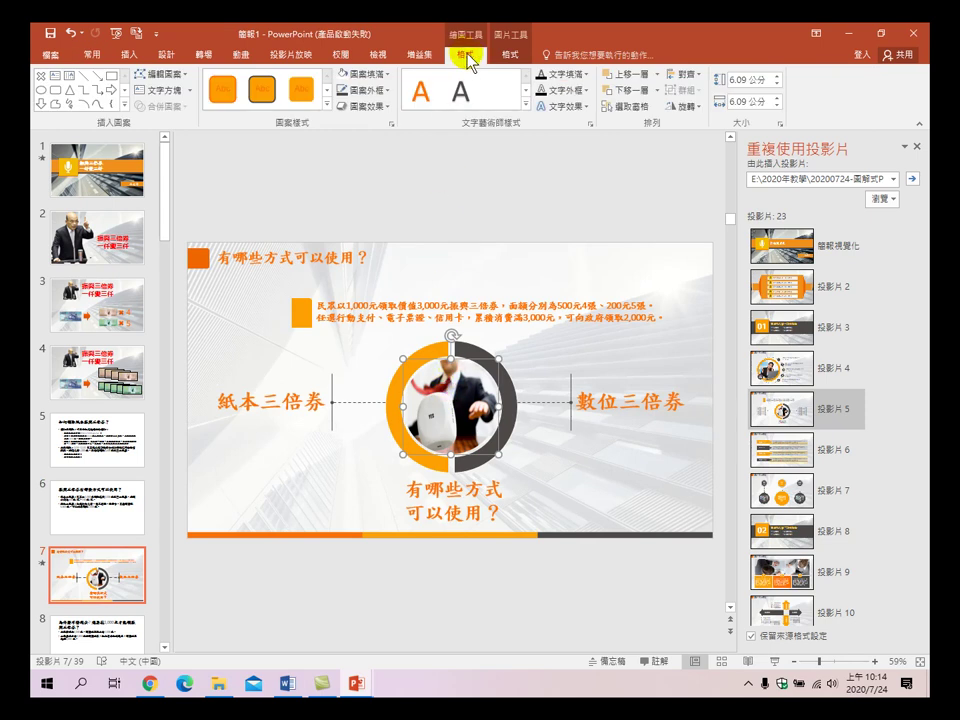
pyautogui.click(381, 78)
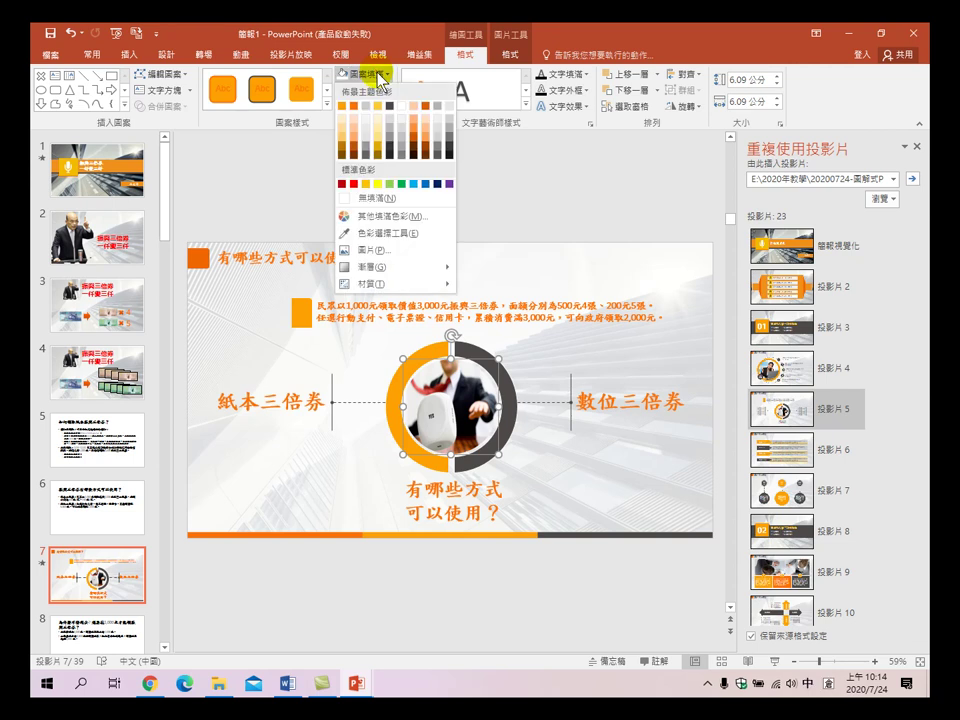
pyautogui.click(373, 252)
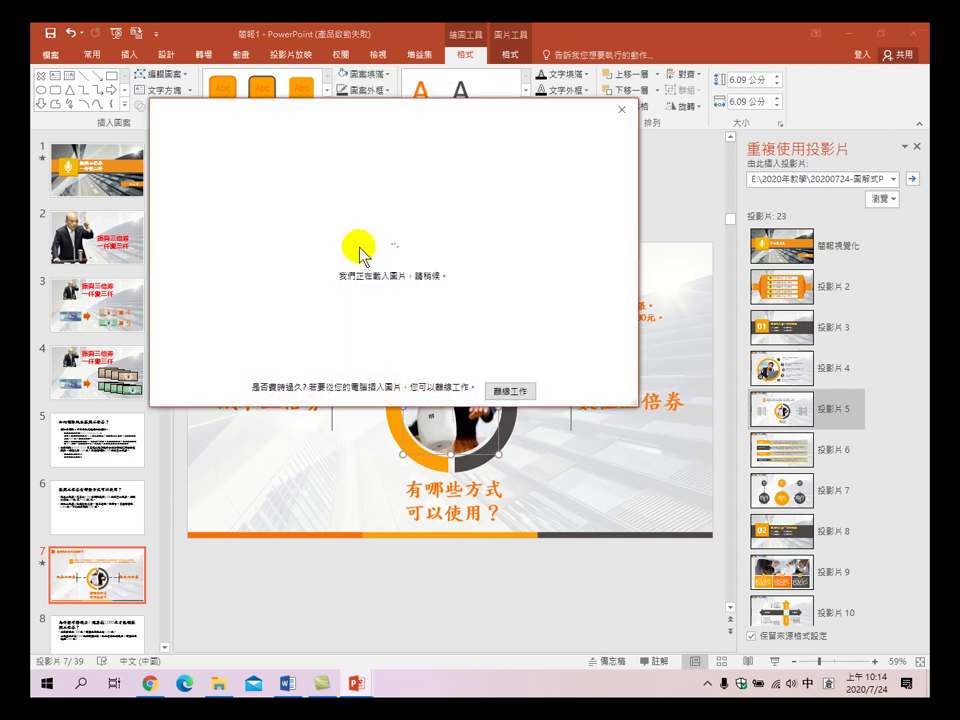
pyautogui.click(481, 222)
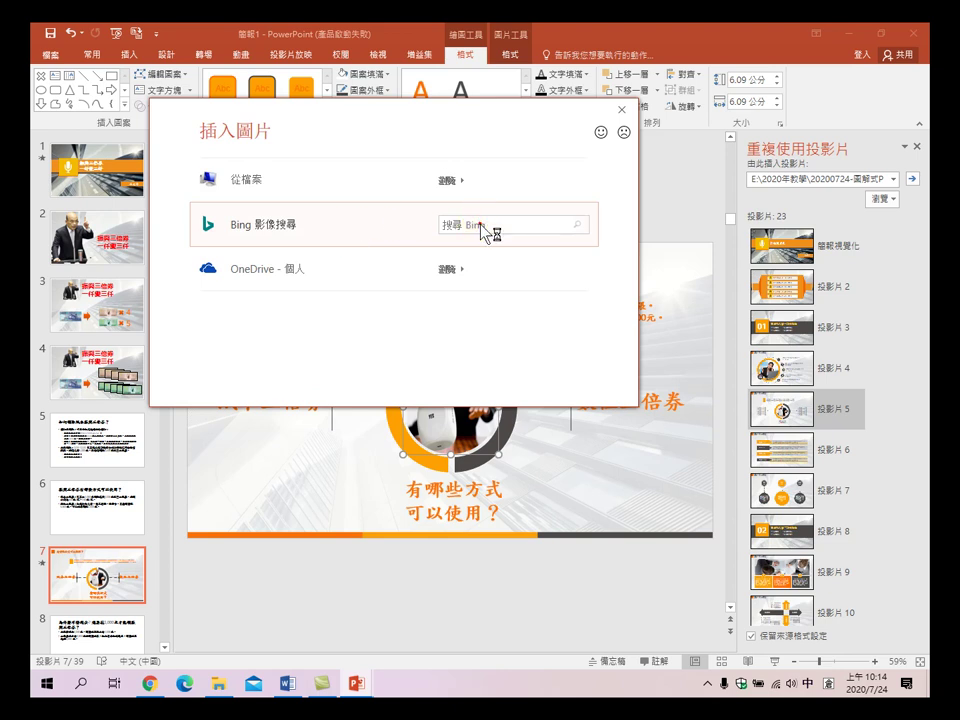
pyautogui.click(260, 156)
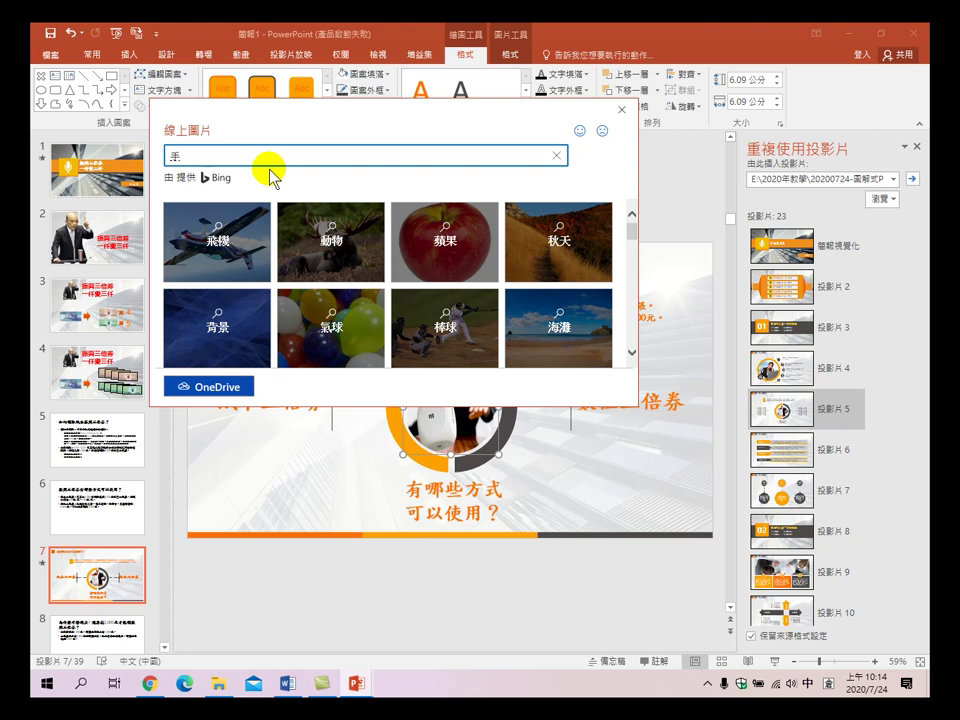
pyautogui.press('Down')
pyautogui.press('Escape')
pyautogui.write('三倍火')
pyautogui.write('券')
pyautogui.press('Left')
pyautogui.press('BackSpace')
pyautogui.press('Return')
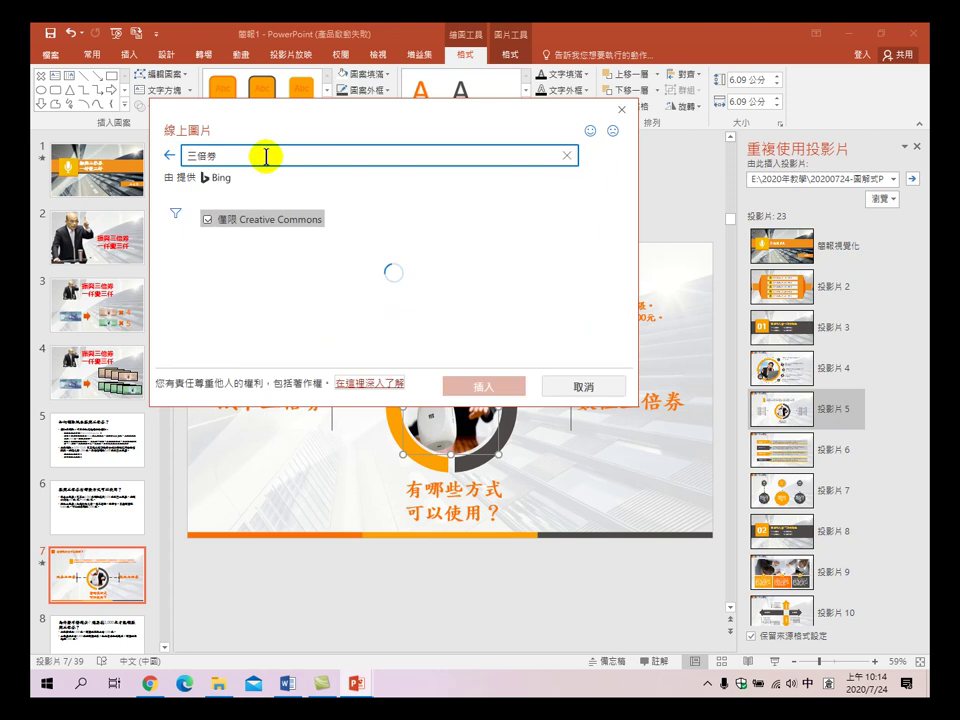
# - Insert the colourful 振興三倍券 banner from the results into the centre circle
pyautogui.scroll(-1, 455, 312)
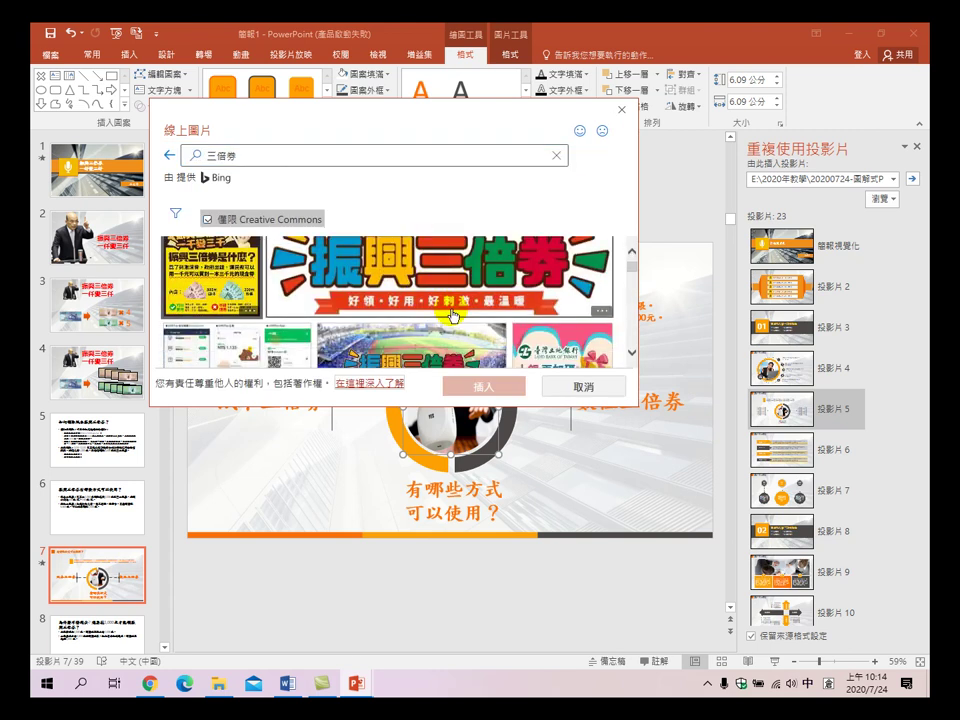
pyautogui.scroll(-1, 455, 312)
pyautogui.scroll(2, 430, 325)
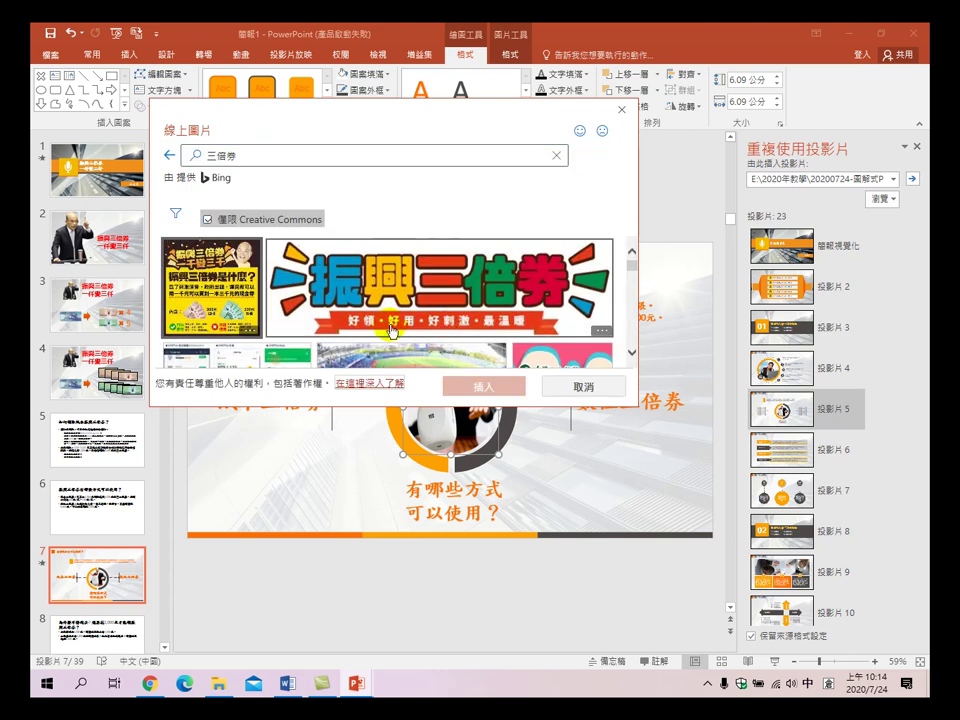
pyautogui.click(422, 285)
pyautogui.click(492, 388)
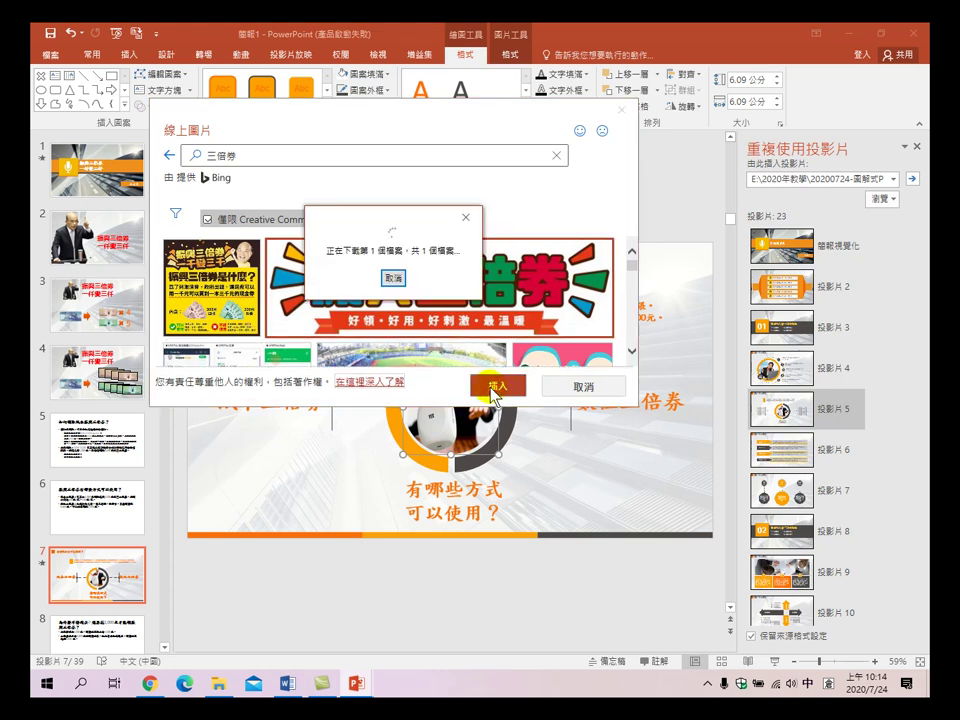
pyautogui.click(608, 472)
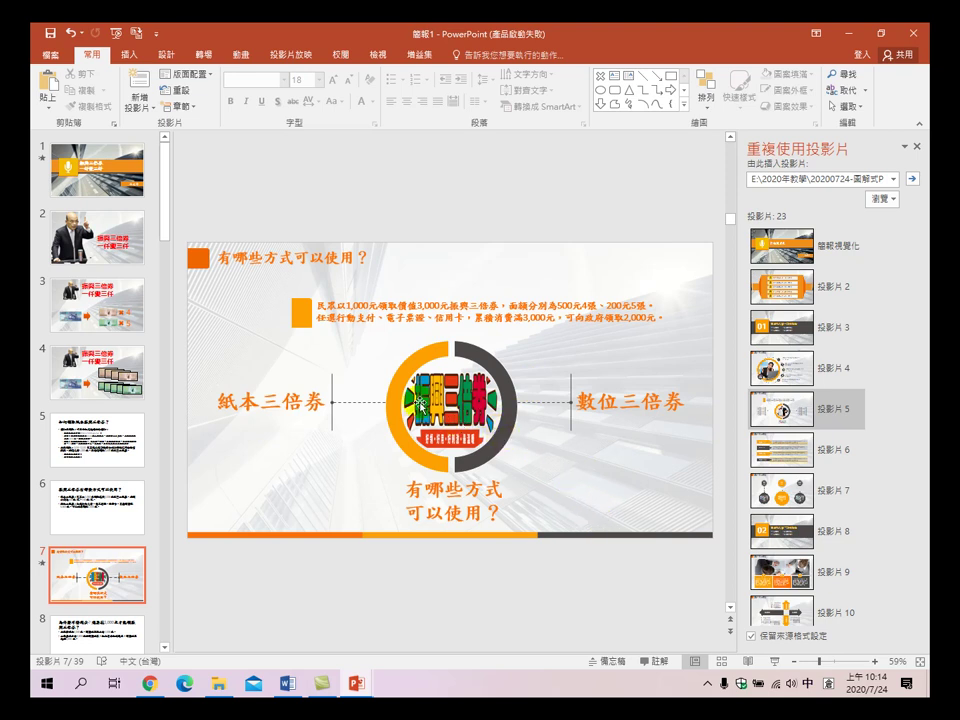
# - Make both side labels dark grey and enlarge their text to 48 pt
pyautogui.click(290, 395)
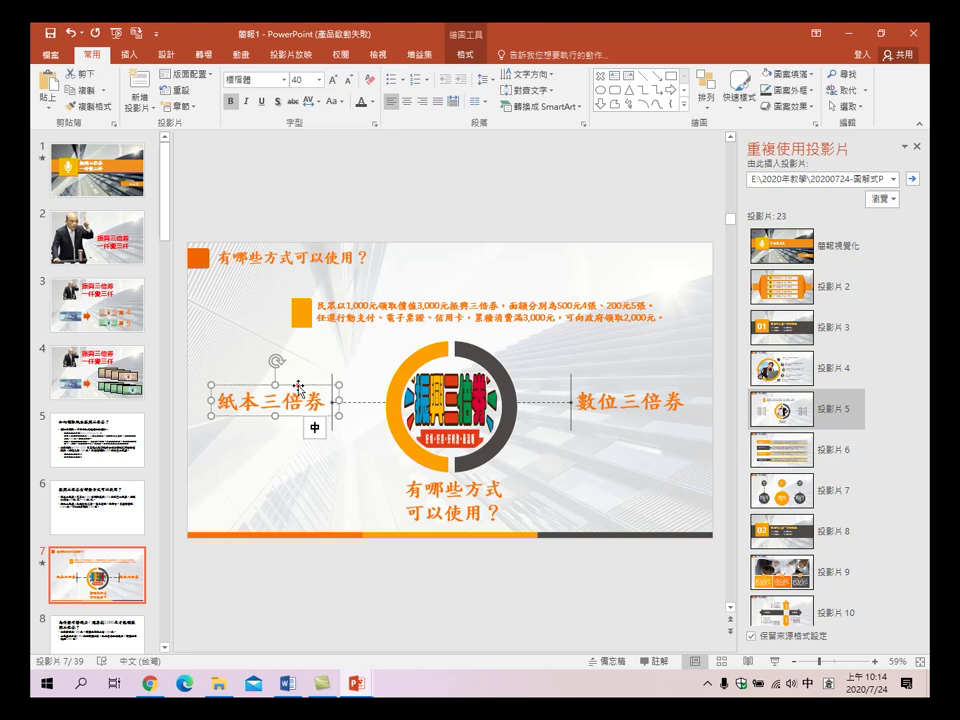
pyautogui.keyDown('shift'); pyautogui.click(618, 400); pyautogui.keyUp('shift')
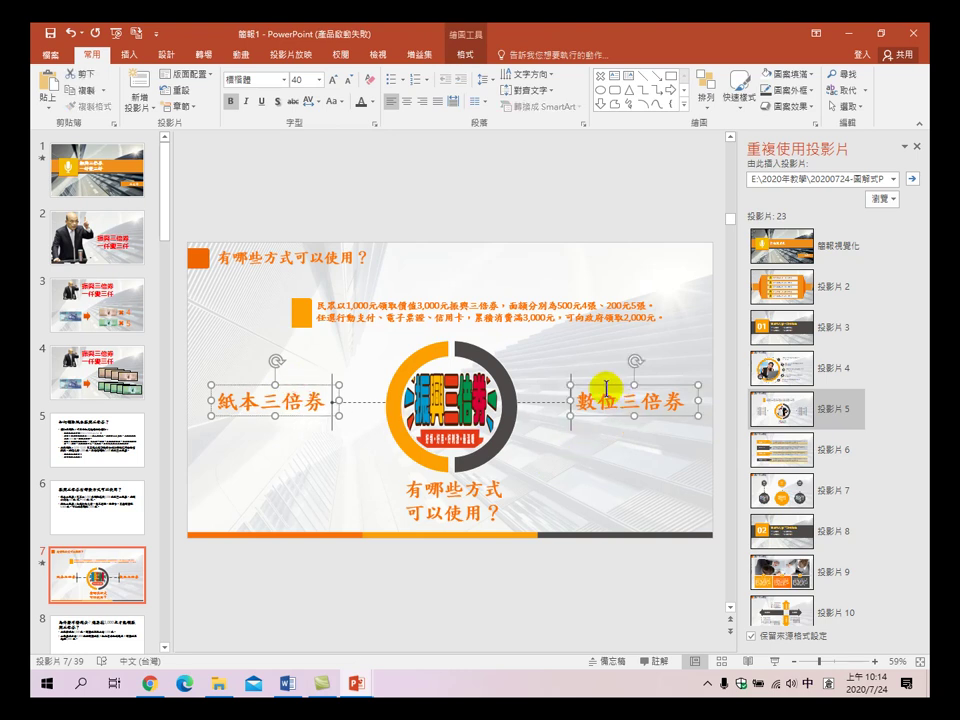
pyautogui.click(360, 101)
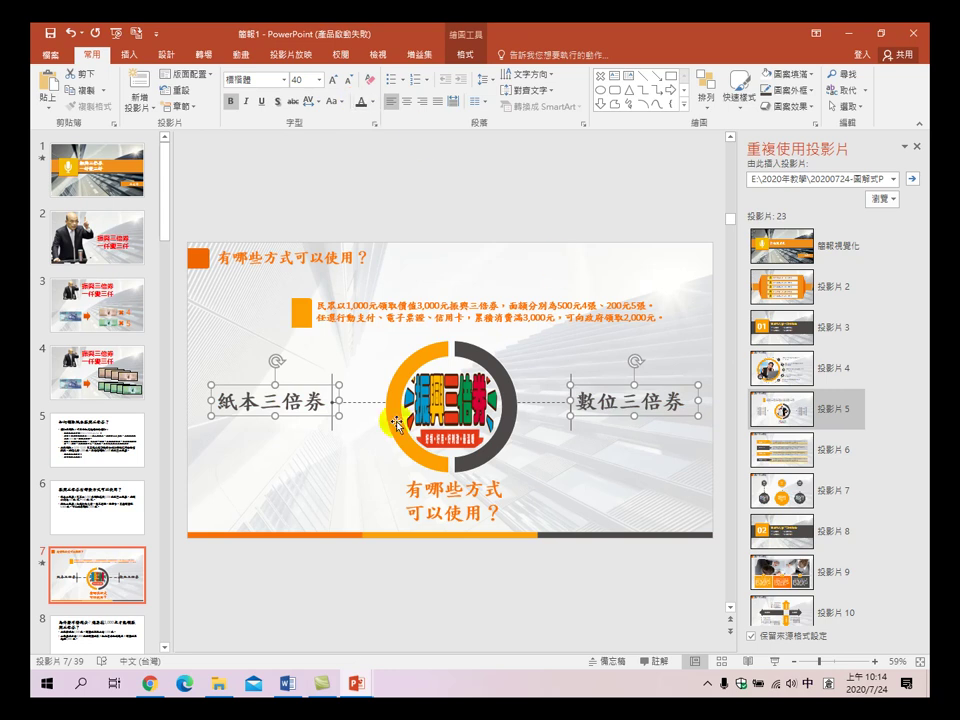
pyautogui.click(336, 79)
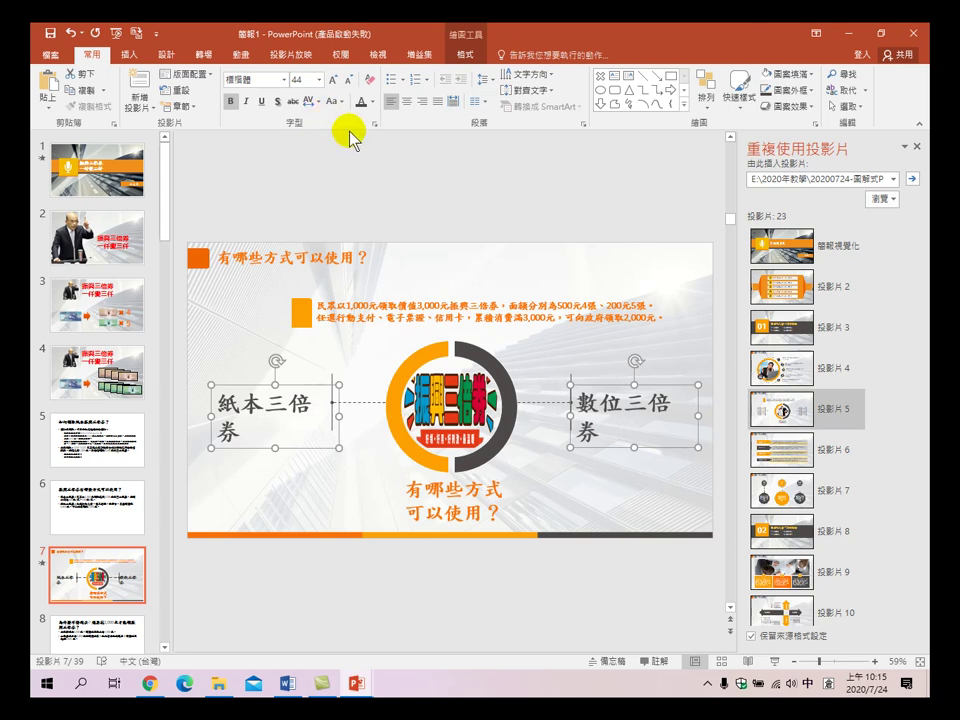
pyautogui.click(336, 79)
# - Break the labels into two lines, 紙本 / 三倍券 and 數位 / 三倍券, beside the circle
pyautogui.click(279, 414)
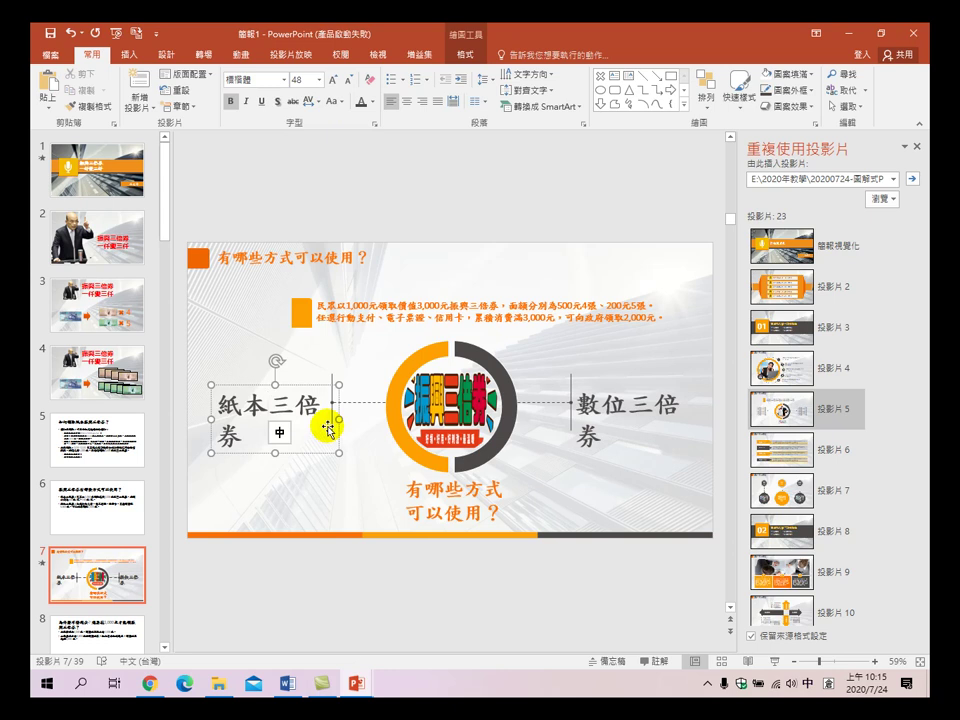
pyautogui.press('shift')
pyautogui.press('Return')
pyautogui.moveTo(331, 407); pyautogui.dragTo(333, 370)
pyautogui.click(622, 423)
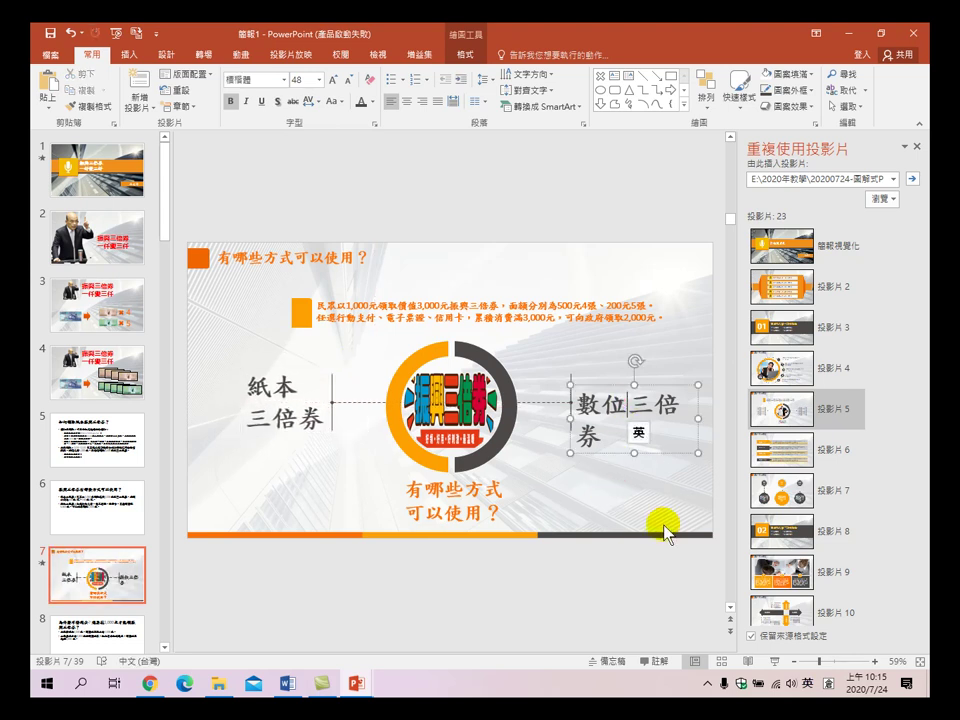
pyautogui.press('Return')
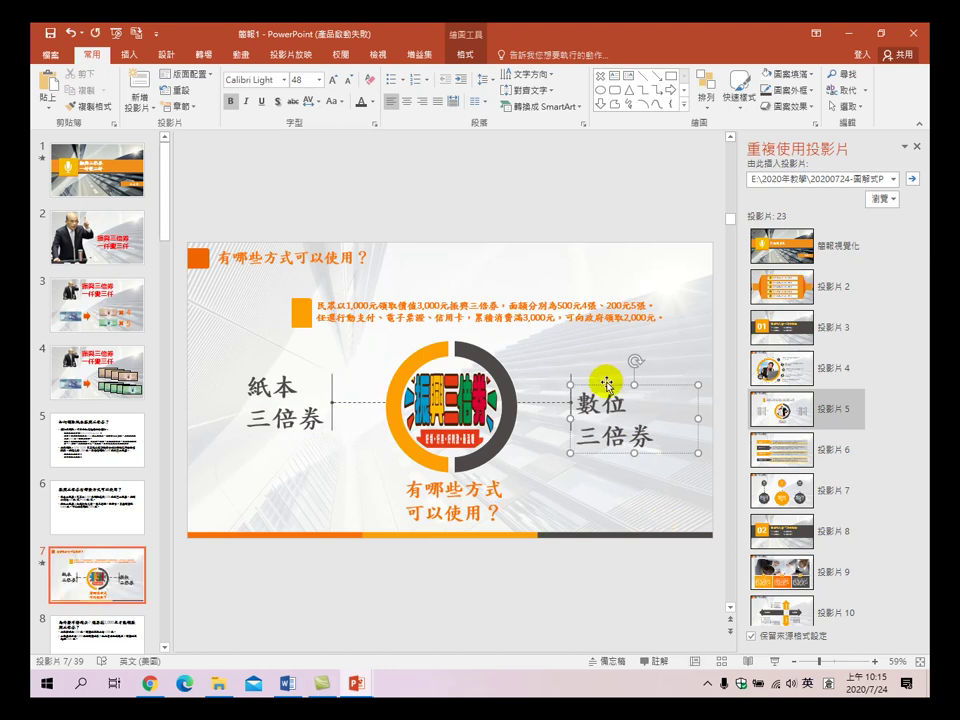
pyautogui.click(605, 385)
pyautogui.doubleClick(615, 386)
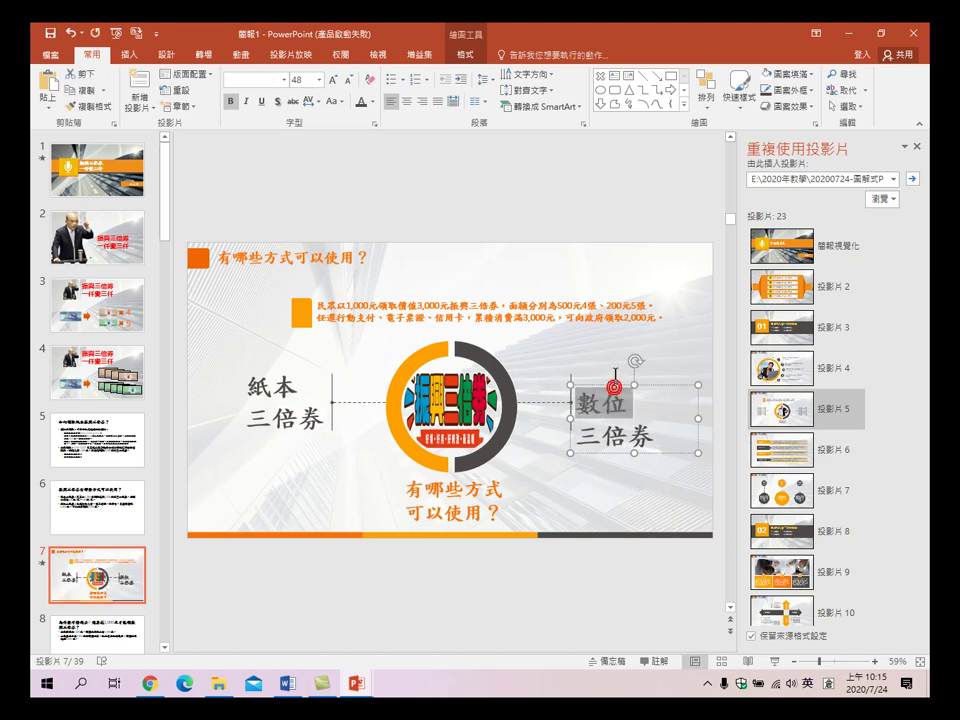
pyautogui.click(650, 388)
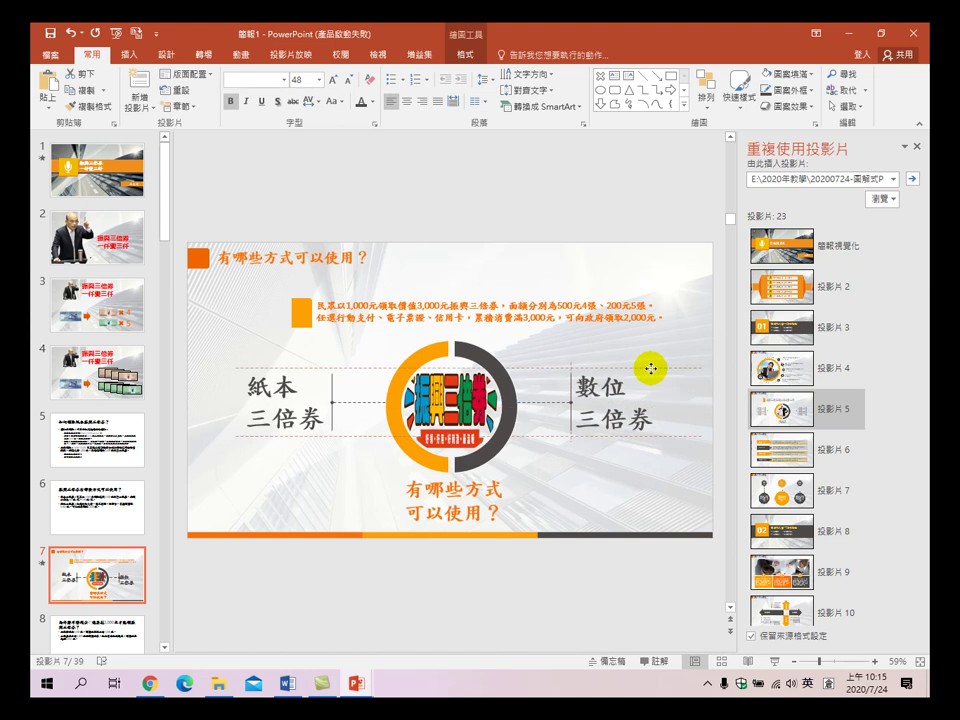
pyautogui.click(655, 368)
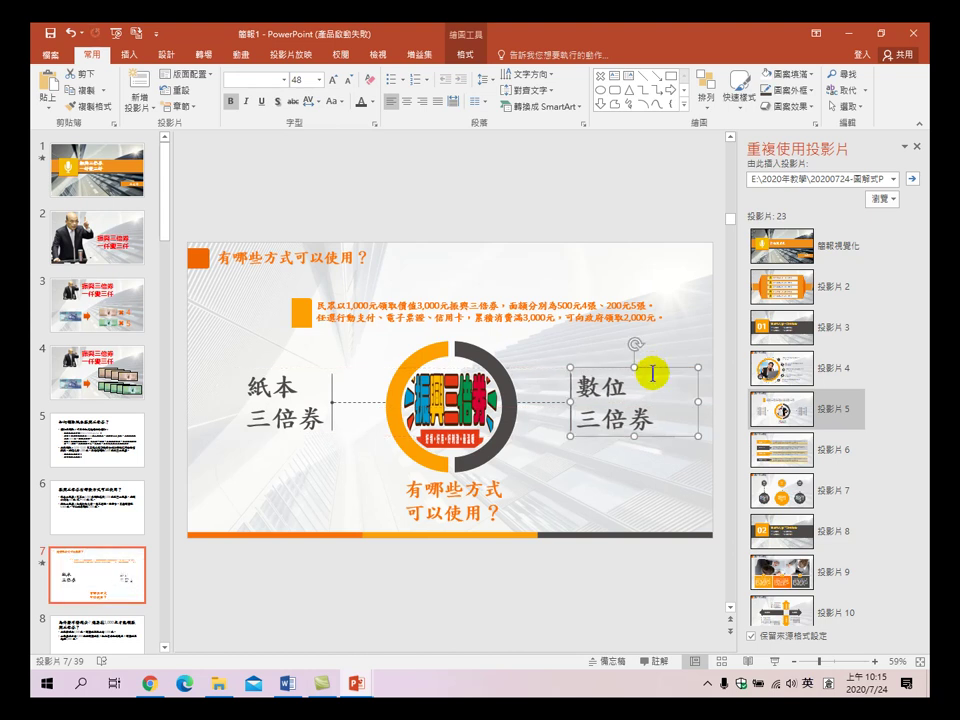
pyautogui.click(626, 195)
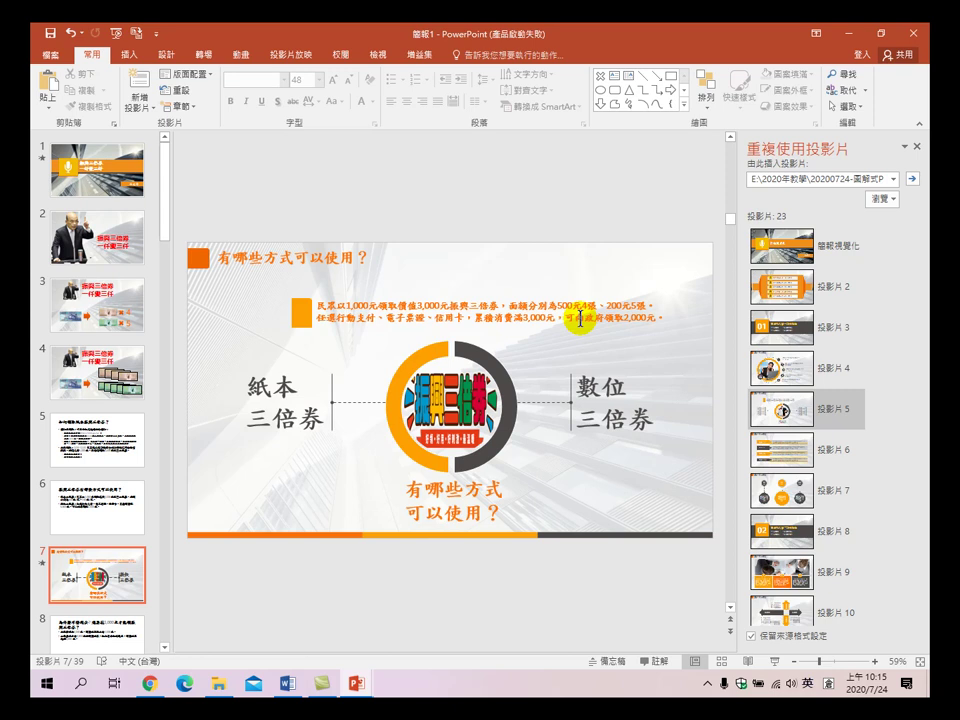
# - Open slide 6 with the bulleted paper and digital voucher descriptions
pyautogui.click(82, 518)
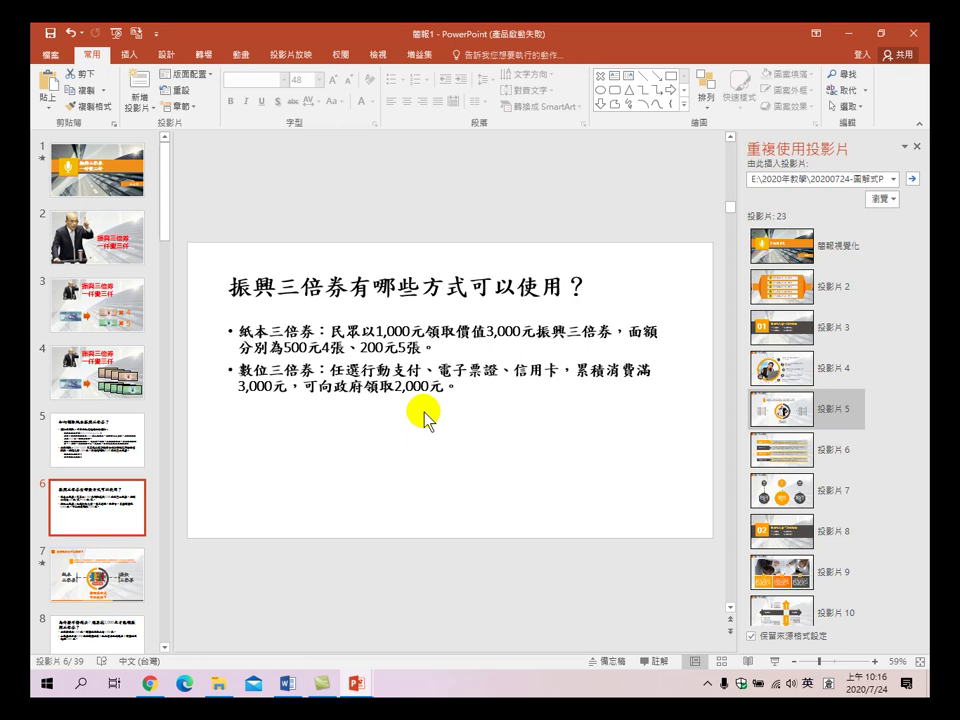
# - Return to slide 7 with the finished 三倍券 ring diagram
pyautogui.click(110, 568)
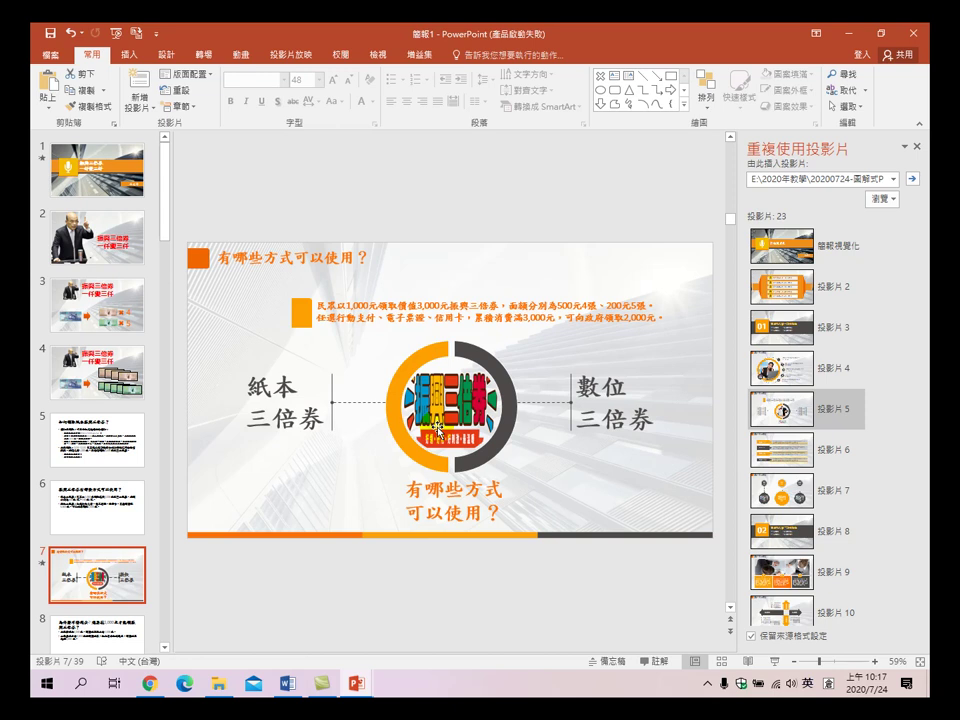
# - Open slide 6, 振興三倍券有哪些方式可以使用？, listing the paper and digital voucher options
pyautogui.click(95, 500)
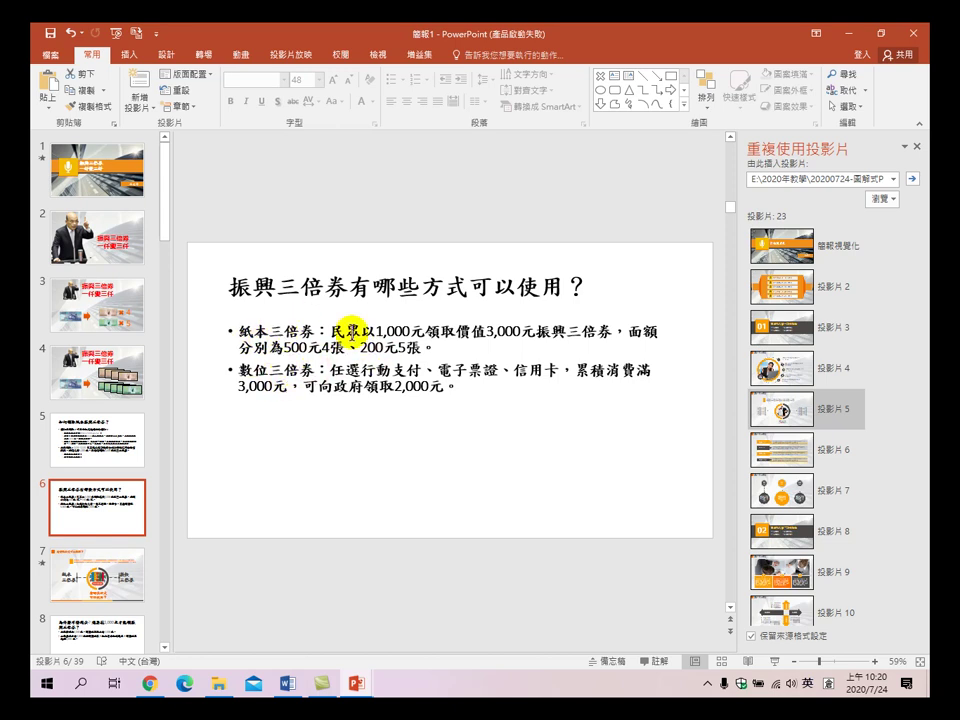
pyautogui.click(349, 329)
pyautogui.moveTo(423, 339); pyautogui.dragTo(549, 341)
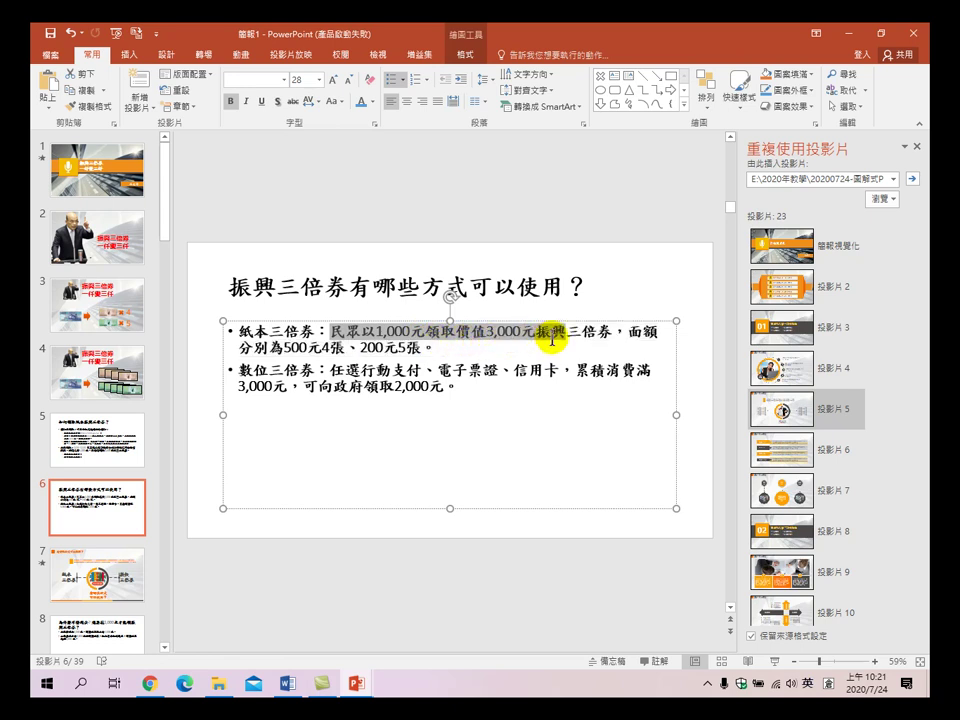
pyautogui.moveTo(551, 340); pyautogui.dragTo(546, 345)
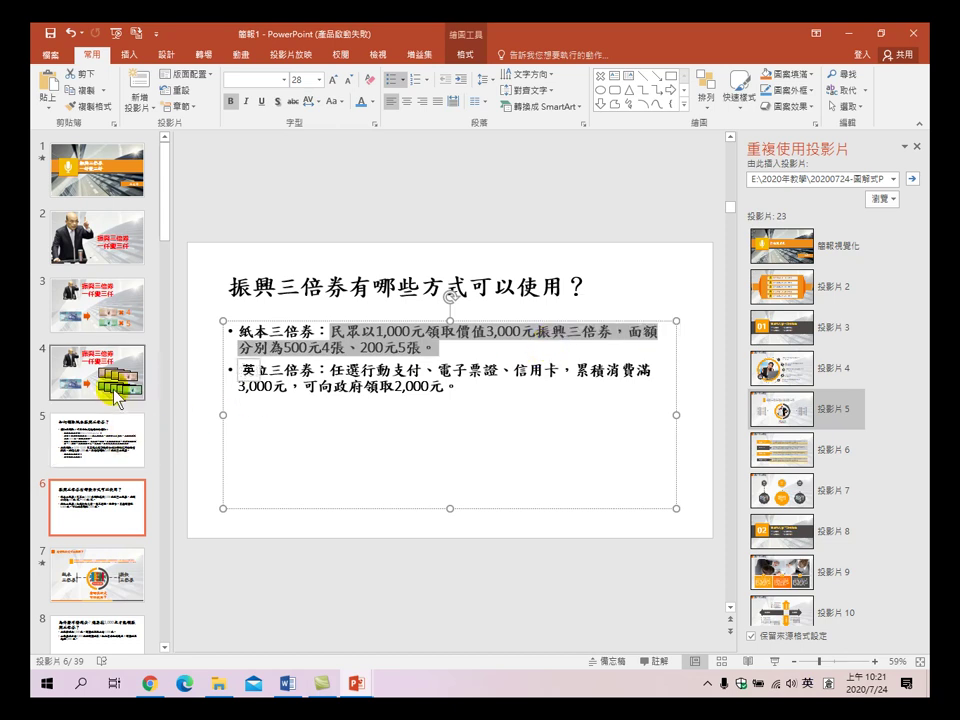
pyautogui.click(120, 317)
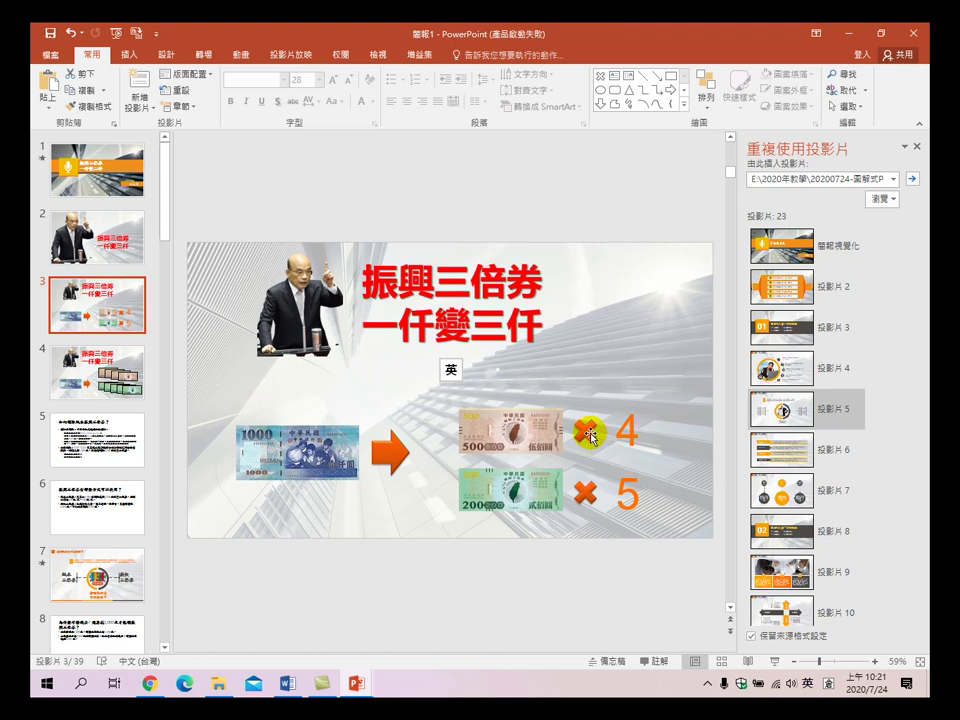
pyautogui.click(116, 519)
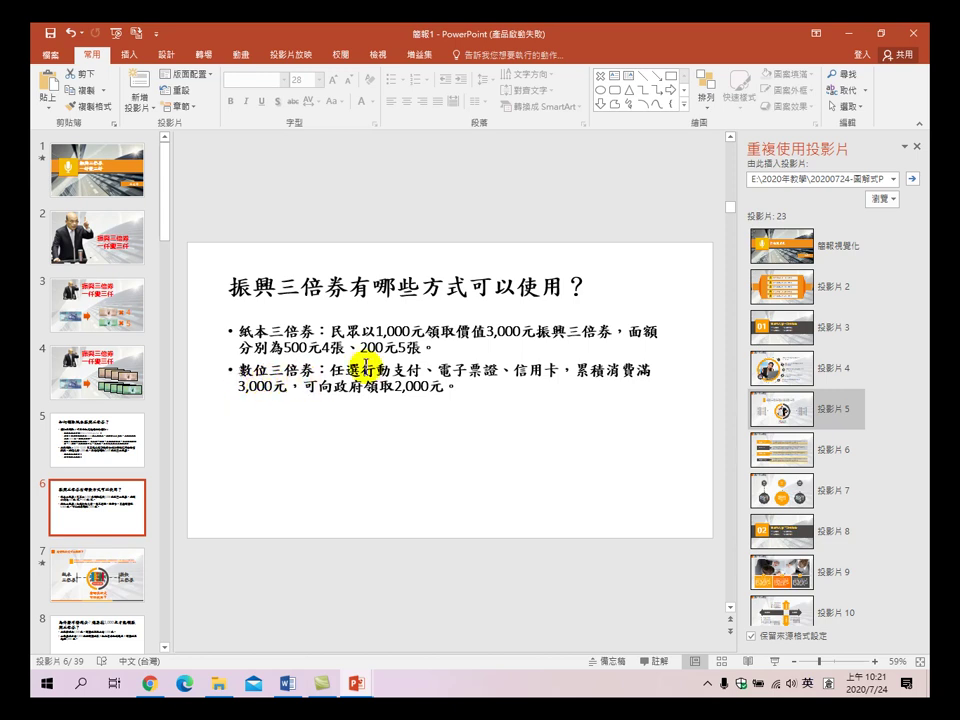
# - Open slide 5, 如何領取紙本振興三倍券？, in the editing area
pyautogui.click(92, 440)
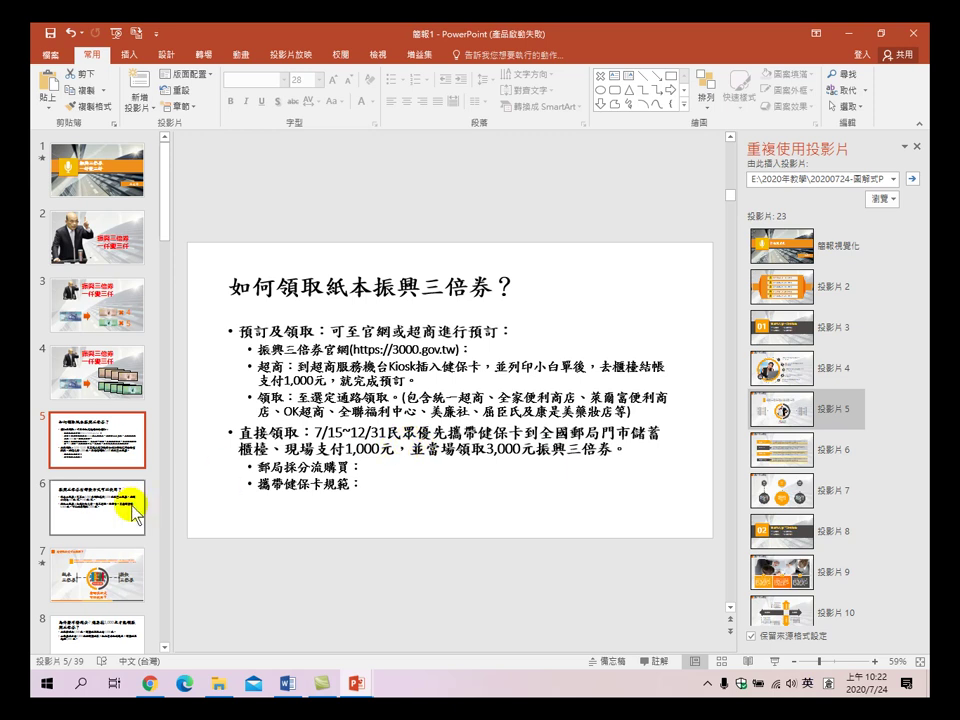
pyautogui.scroll(-3, 103, 430)
pyautogui.scroll(-1, 108, 436)
pyautogui.click(102, 433)
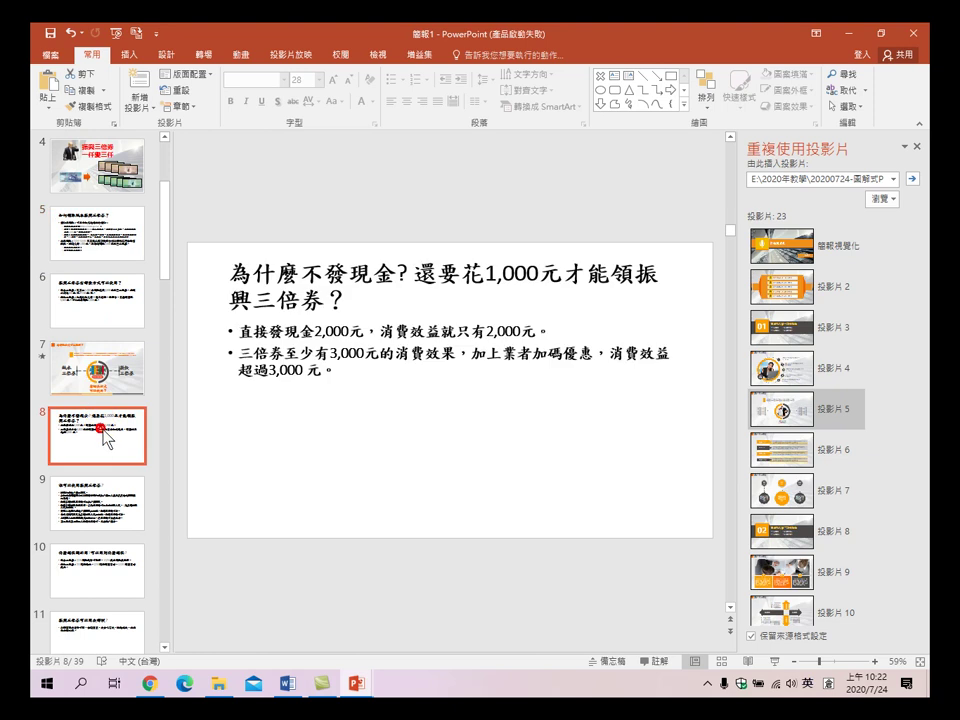
pyautogui.click(105, 498)
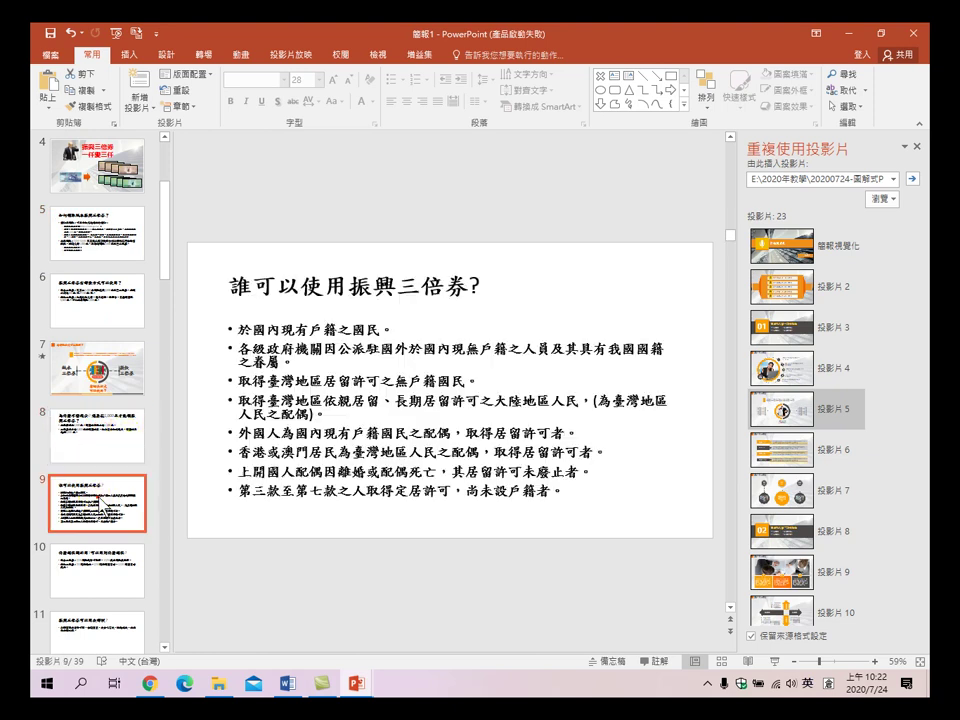
pyautogui.scroll(1, 85, 450)
pyautogui.scroll(2, 87, 452)
pyautogui.click(96, 446)
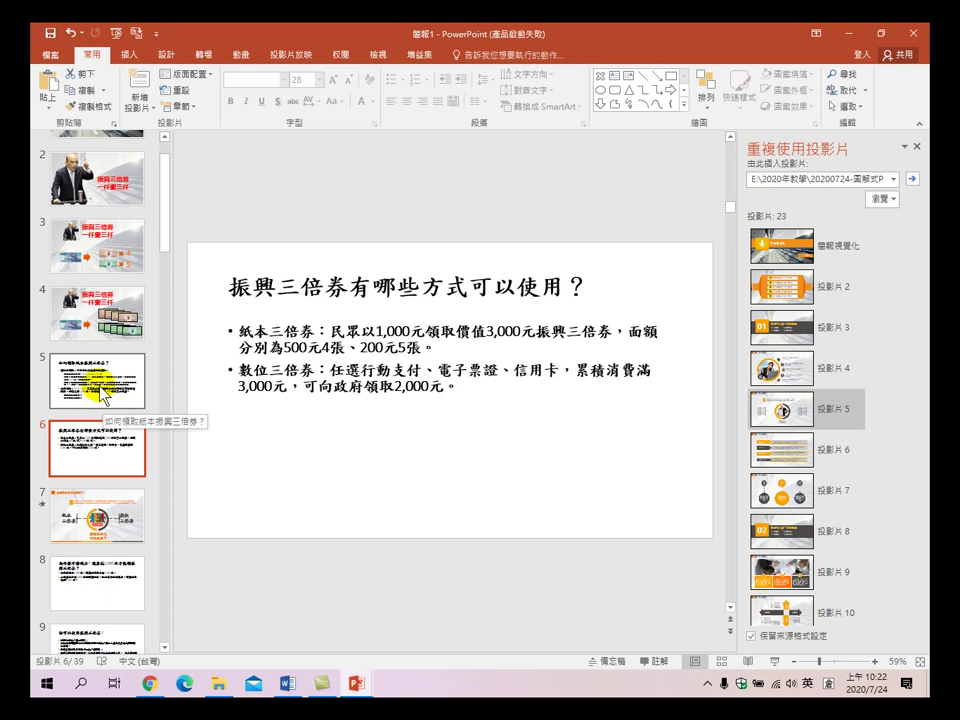
pyautogui.click(101, 384)
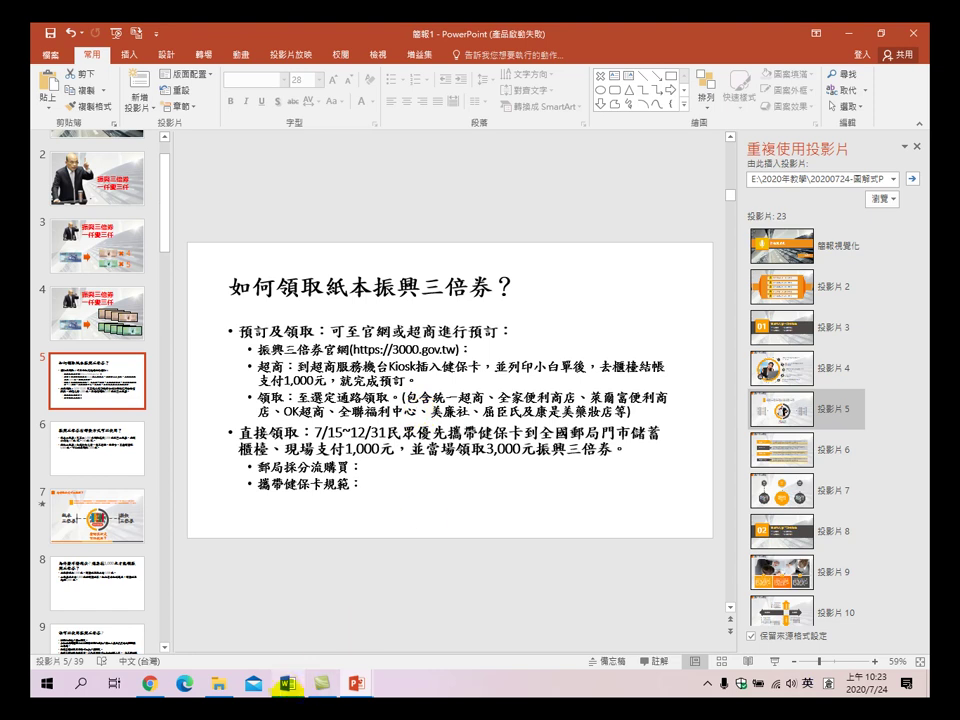
# - In the Word voucher document, select the 預訂期間 and 領券期間 date lines
pyautogui.click(287, 684)
pyautogui.scroll(5, 392, 407)
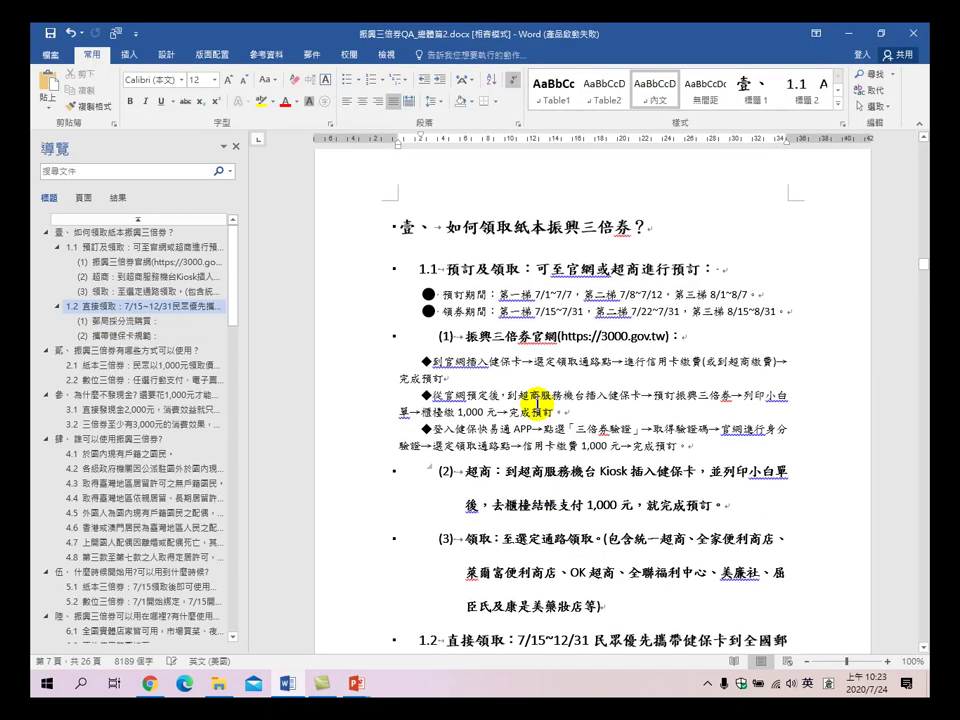
pyautogui.scroll(-1, 500, 390)
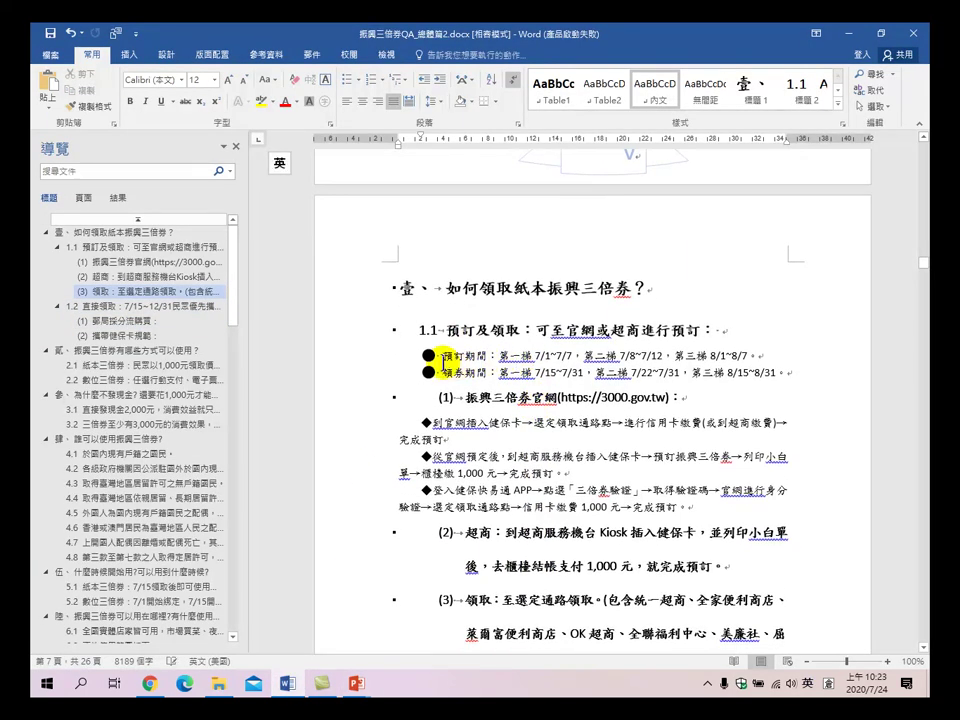
pyautogui.moveTo(443, 356); pyautogui.dragTo(797, 380)
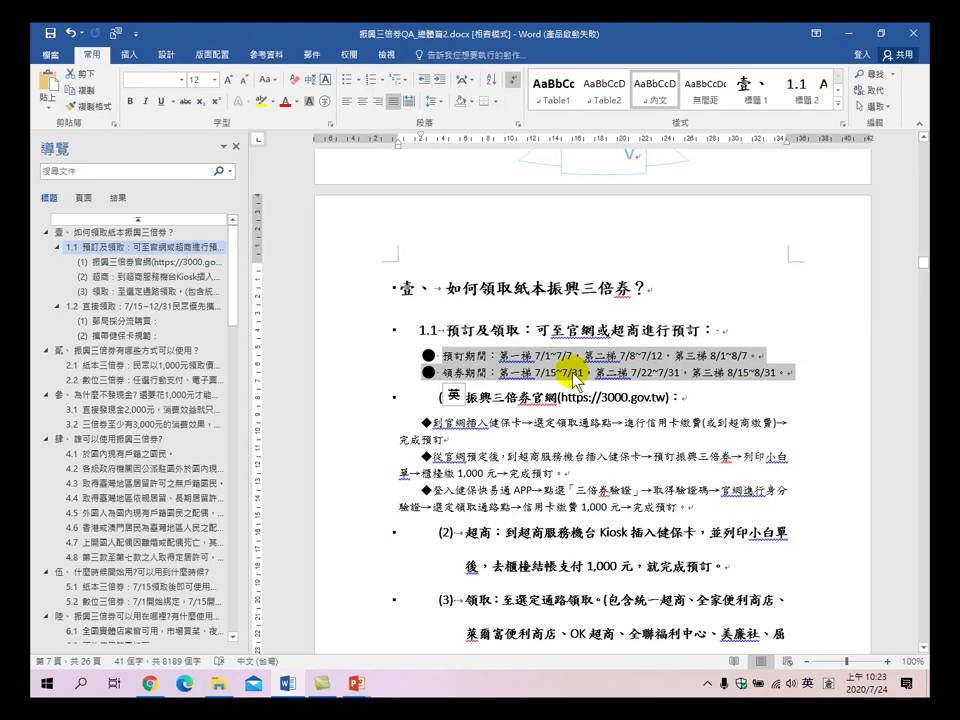
# - Bring 簡報1 forward, then minimize PowerPoint to show the Word document again
pyautogui.click(354, 686)
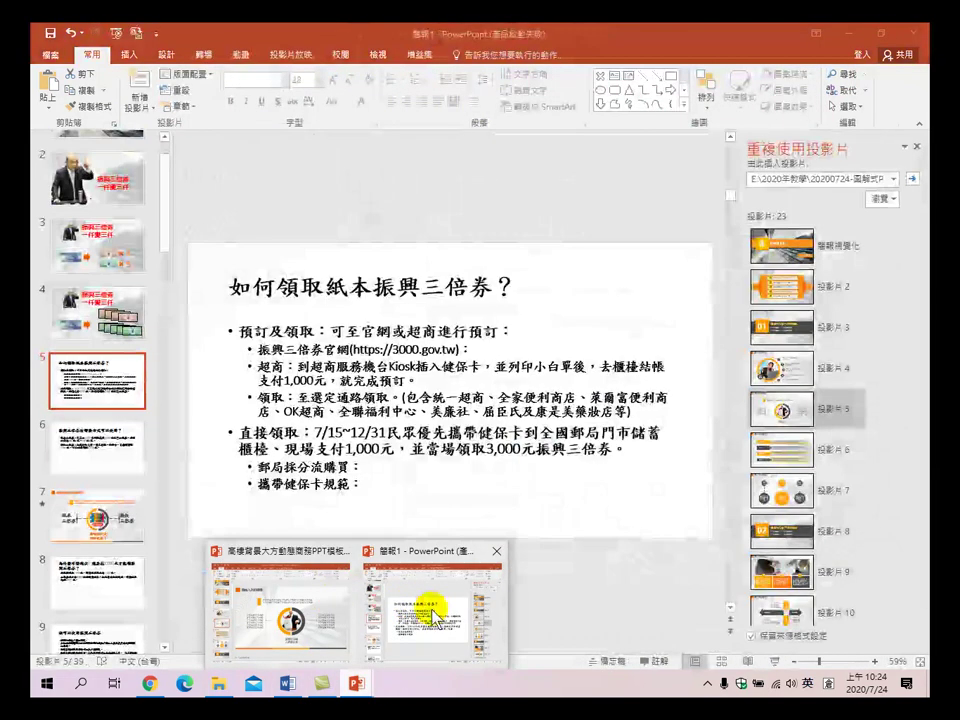
pyautogui.click(427, 619)
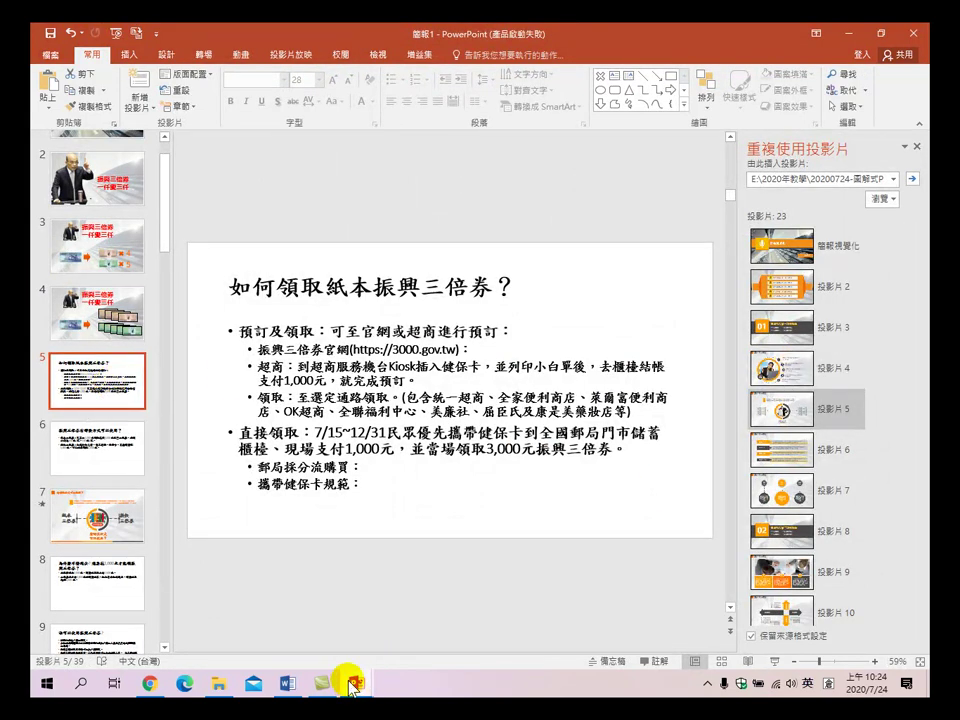
pyautogui.click(852, 34)
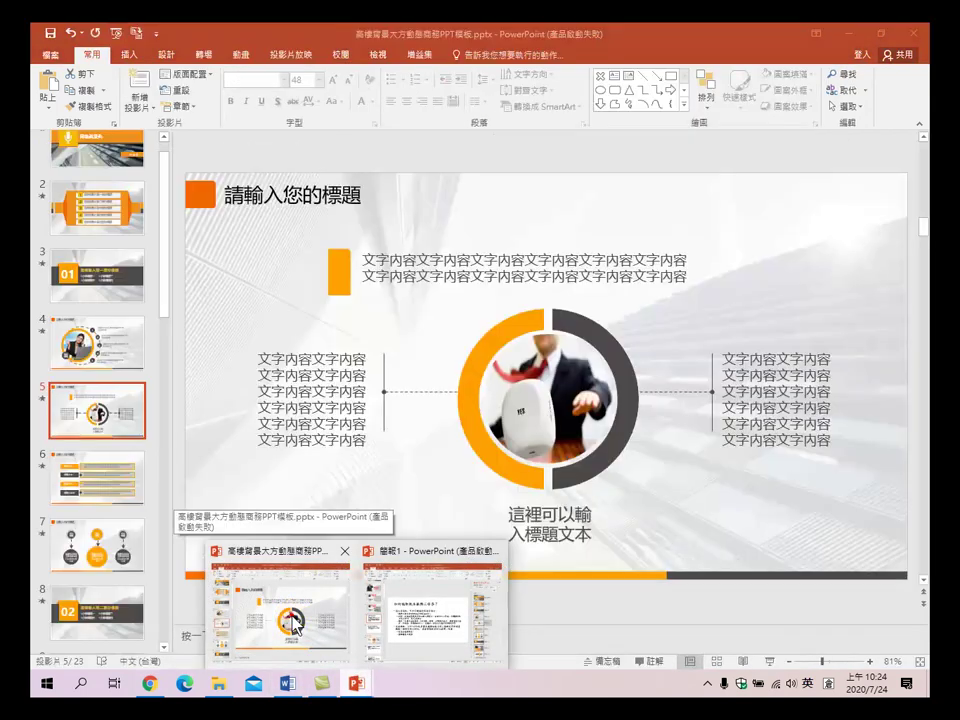
# - Switch to the 高樓背景大方動態商務PPT模板 template and browse its opening slides
pyautogui.click(272, 592)
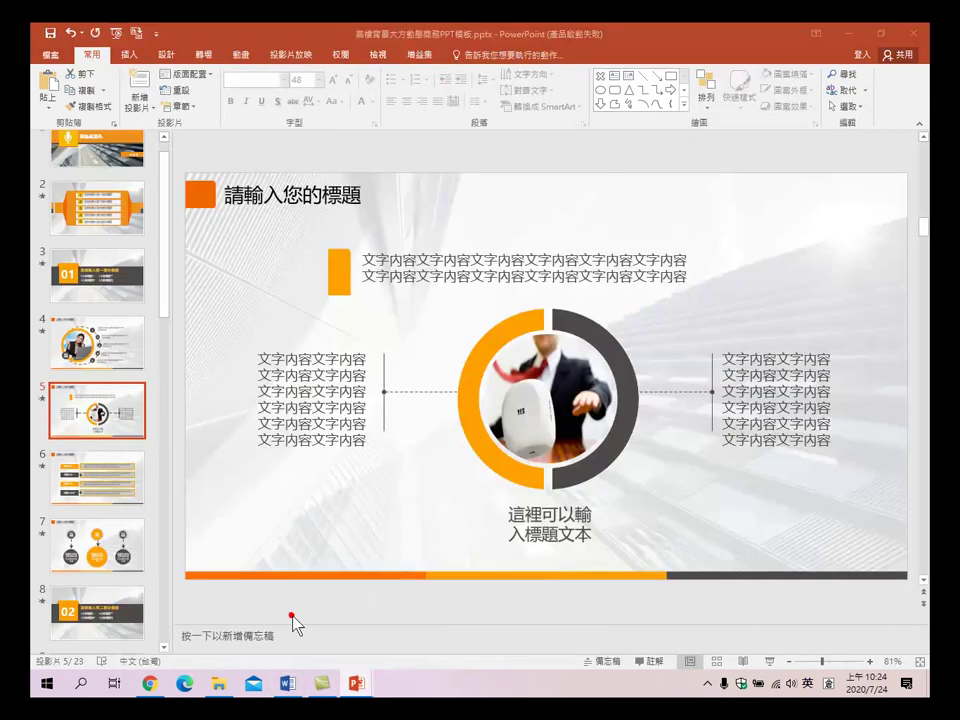
pyautogui.scroll(2, 100, 260)
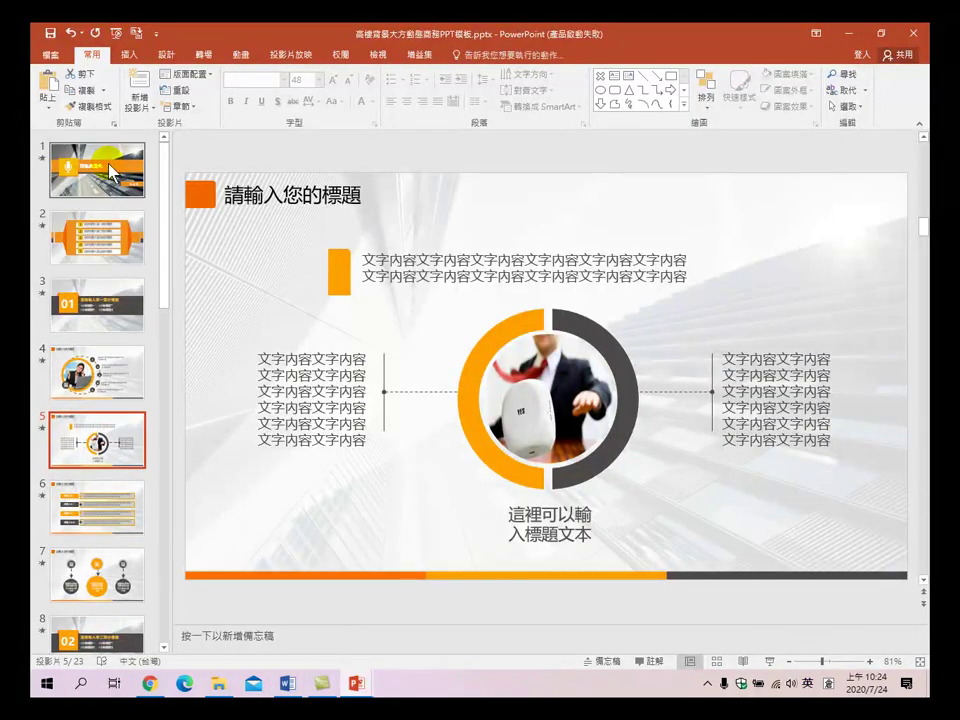
pyautogui.click(105, 185)
pyautogui.click(110, 237)
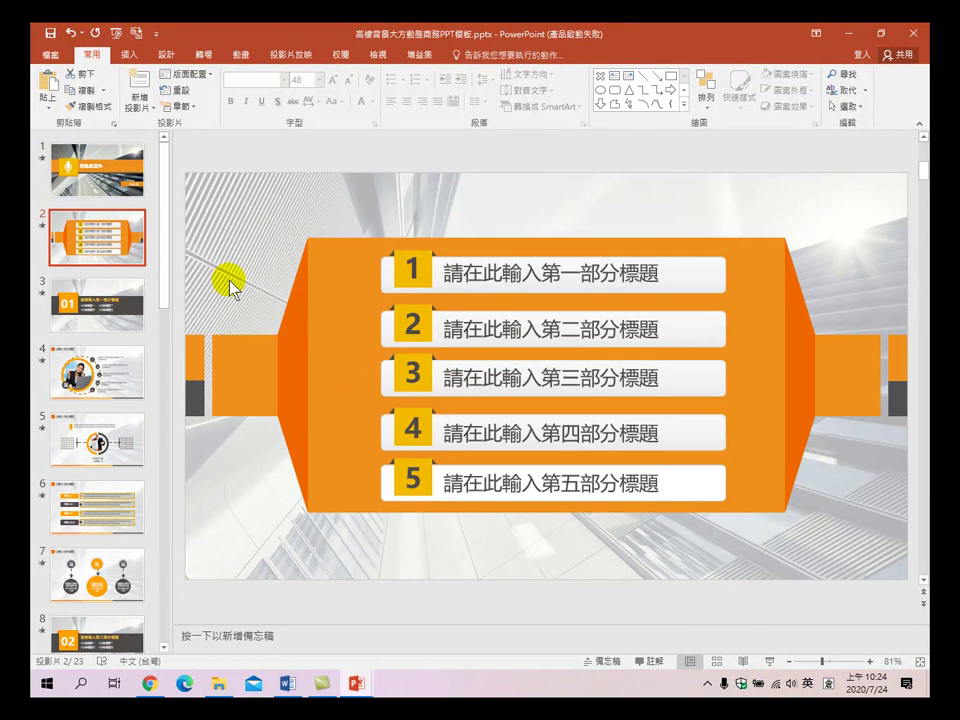
pyautogui.scroll(-1, 226, 284)
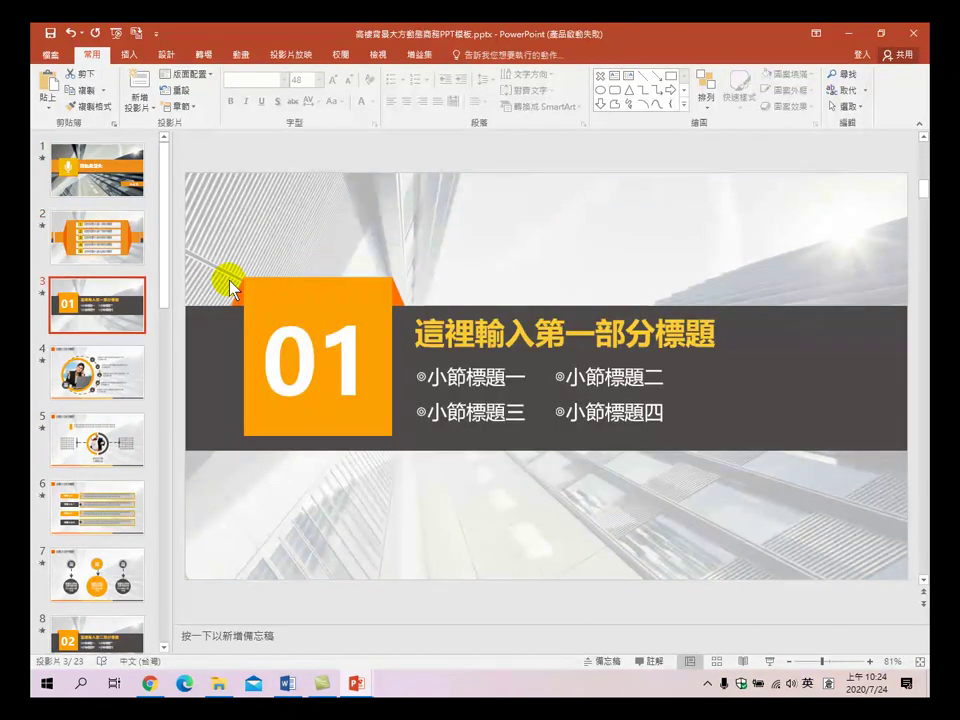
pyautogui.scroll(-1, 229, 287)
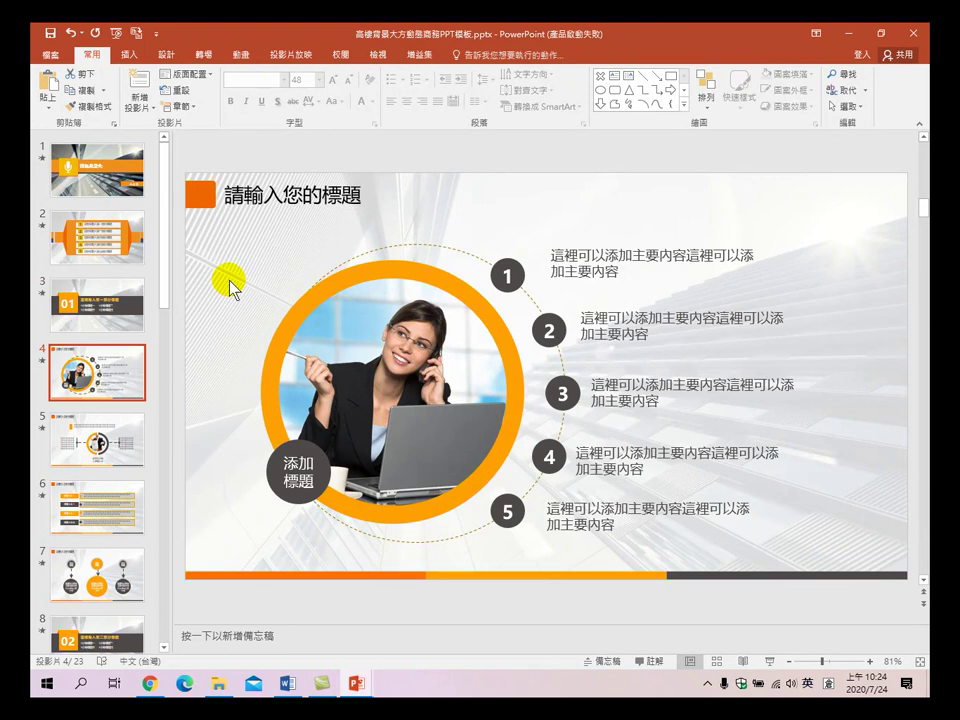
pyautogui.scroll(-1, 232, 289)
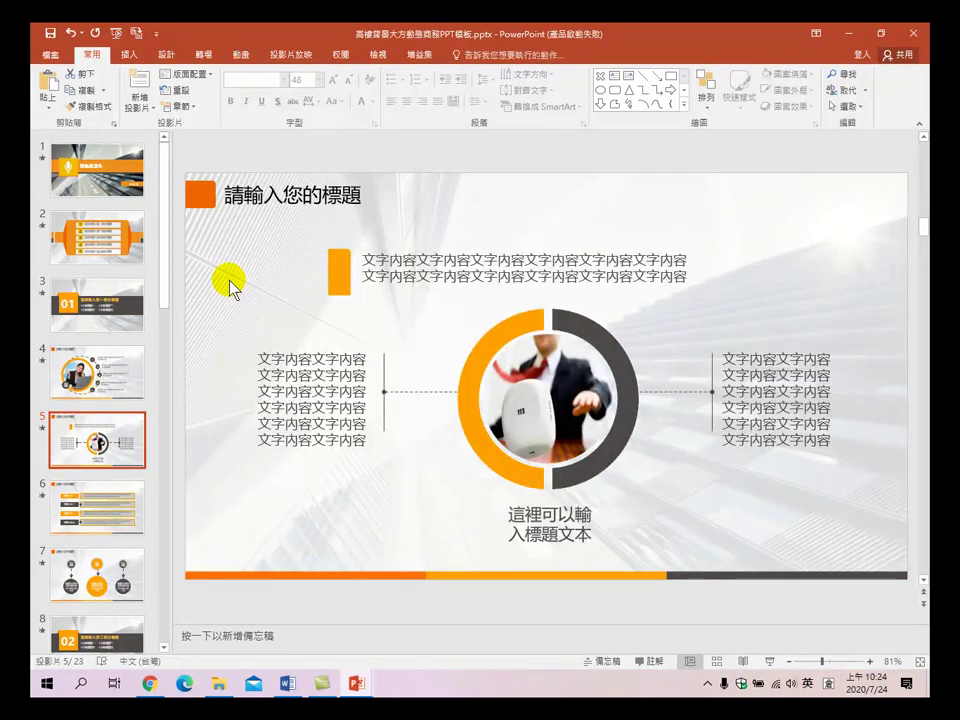
pyautogui.scroll(1, 230, 288)
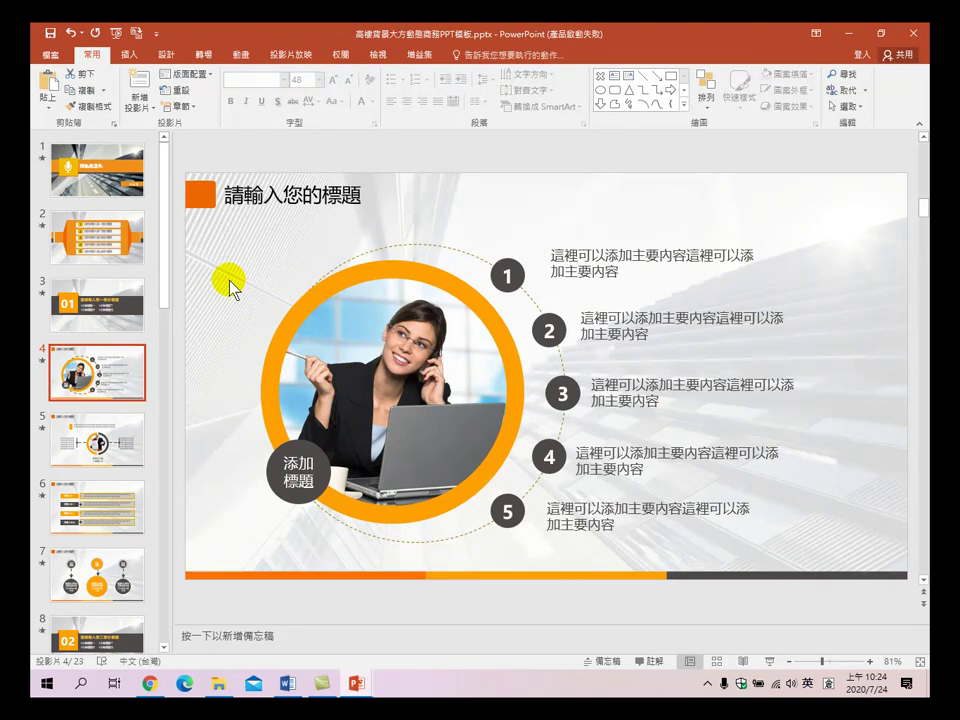
# - Scroll through the template to slide 20, the 2010年–2014年 timeline layout
pyautogui.scroll(-1, 231, 289)
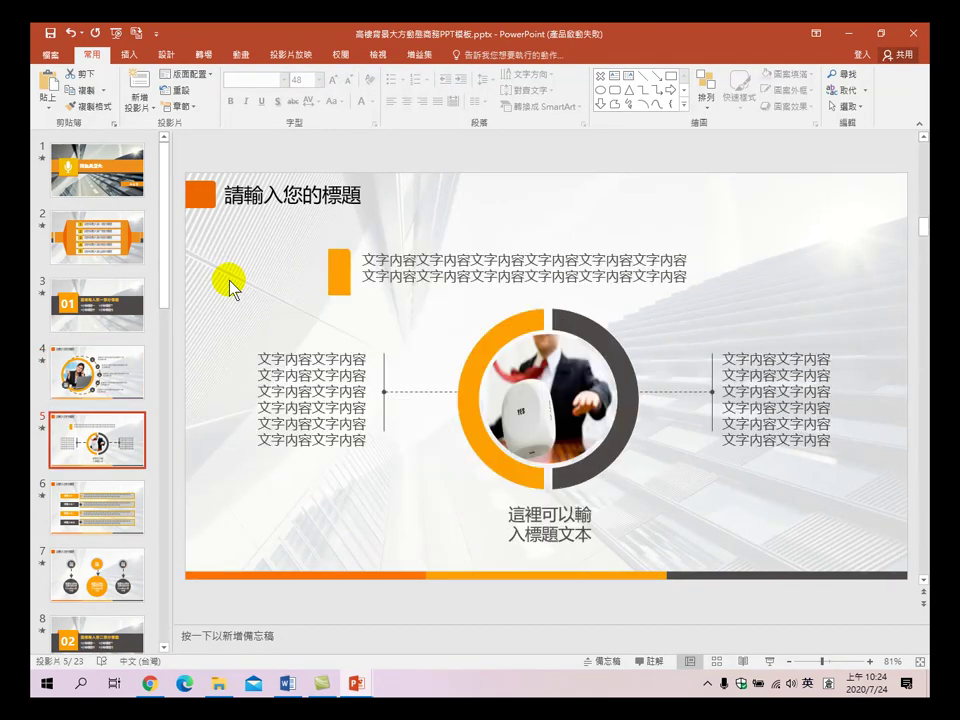
pyautogui.scroll(-1, 231, 289)
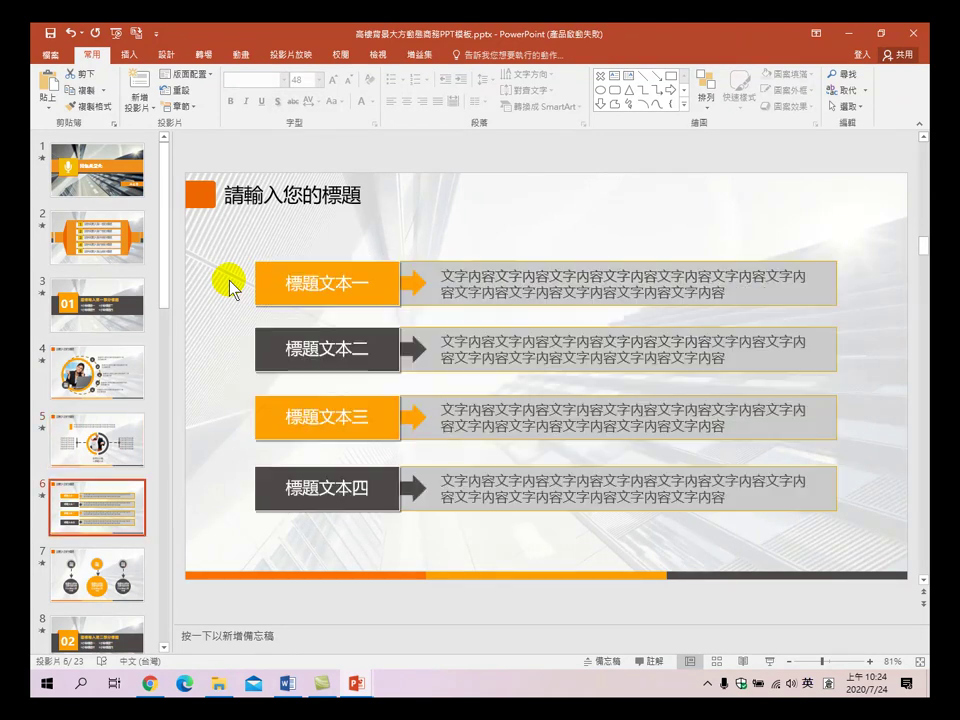
pyautogui.scroll(-1, 231, 289)
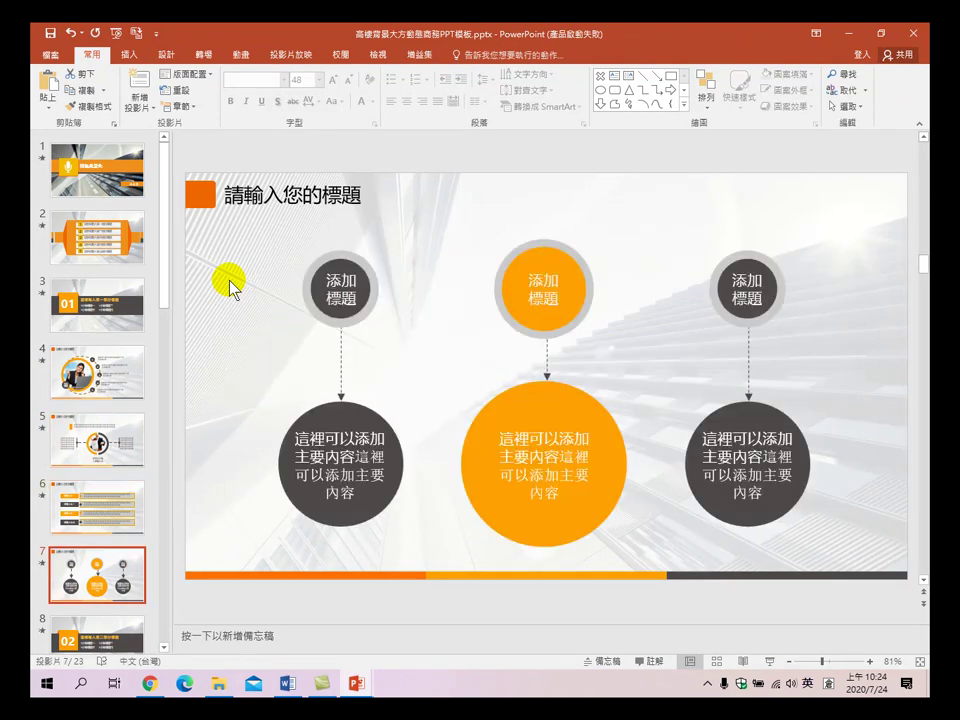
pyautogui.scroll(-1, 231, 289)
pyautogui.scroll(-1, 231, 289)
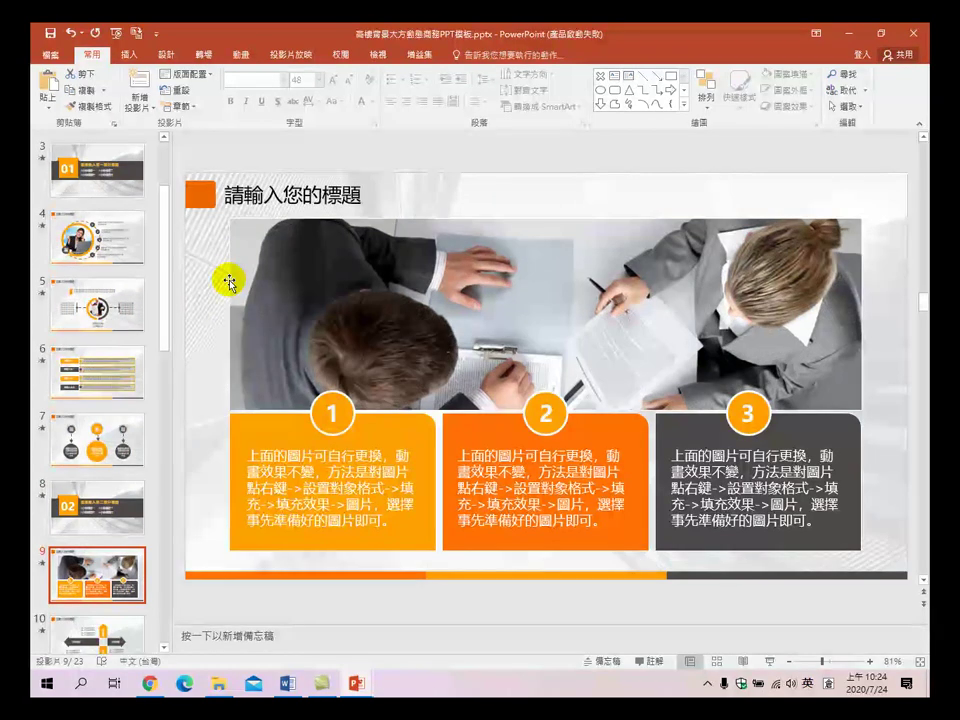
pyautogui.scroll(-1, 229, 283)
pyautogui.scroll(-1, 230, 287)
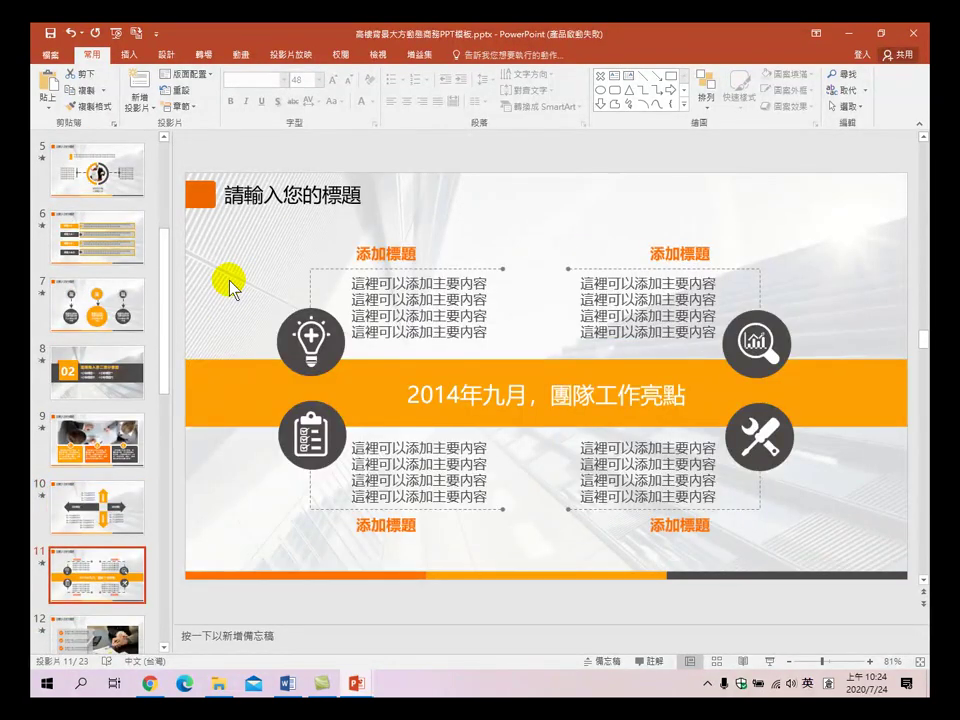
pyautogui.scroll(-1, 230, 287)
pyautogui.scroll(-1, 230, 287)
pyautogui.scroll(-1, 230, 287)
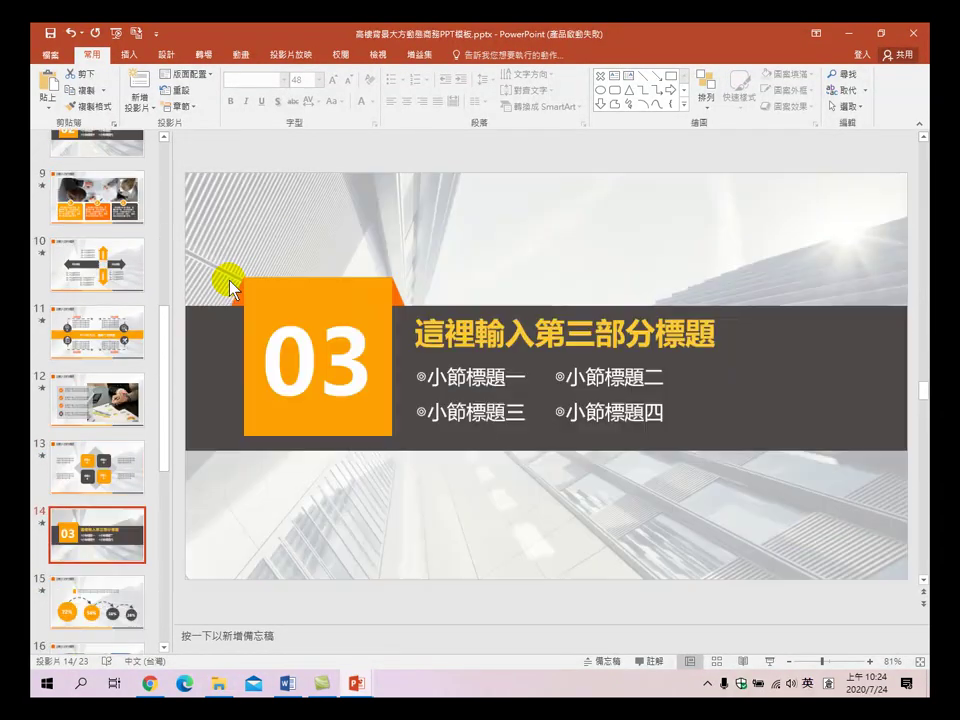
pyautogui.scroll(-1, 230, 287)
pyautogui.scroll(-1, 230, 287)
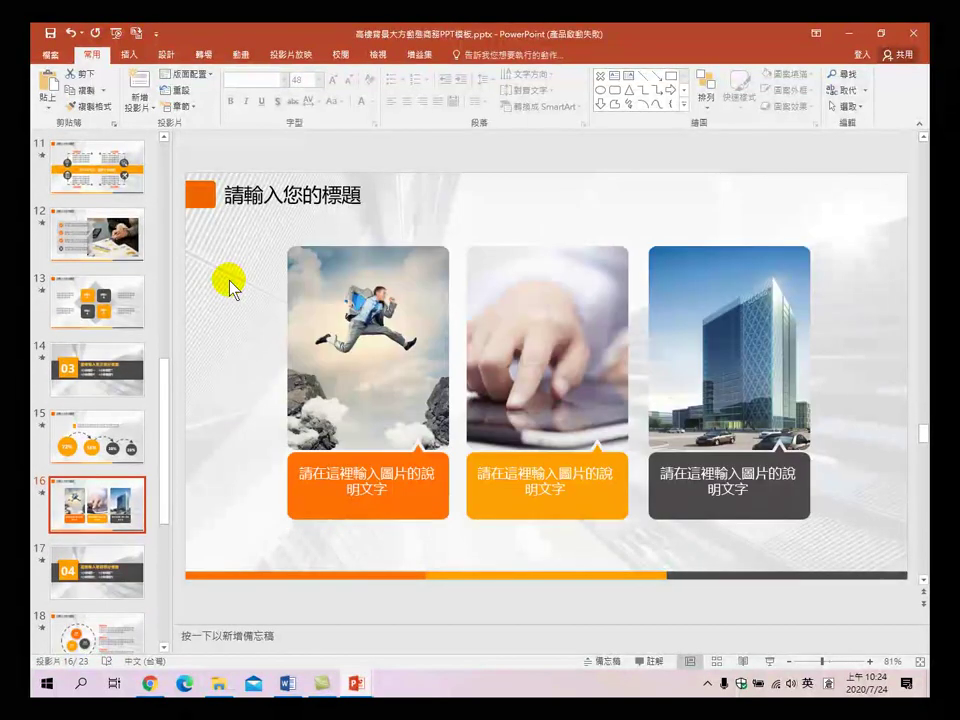
pyautogui.scroll(1, 230, 287)
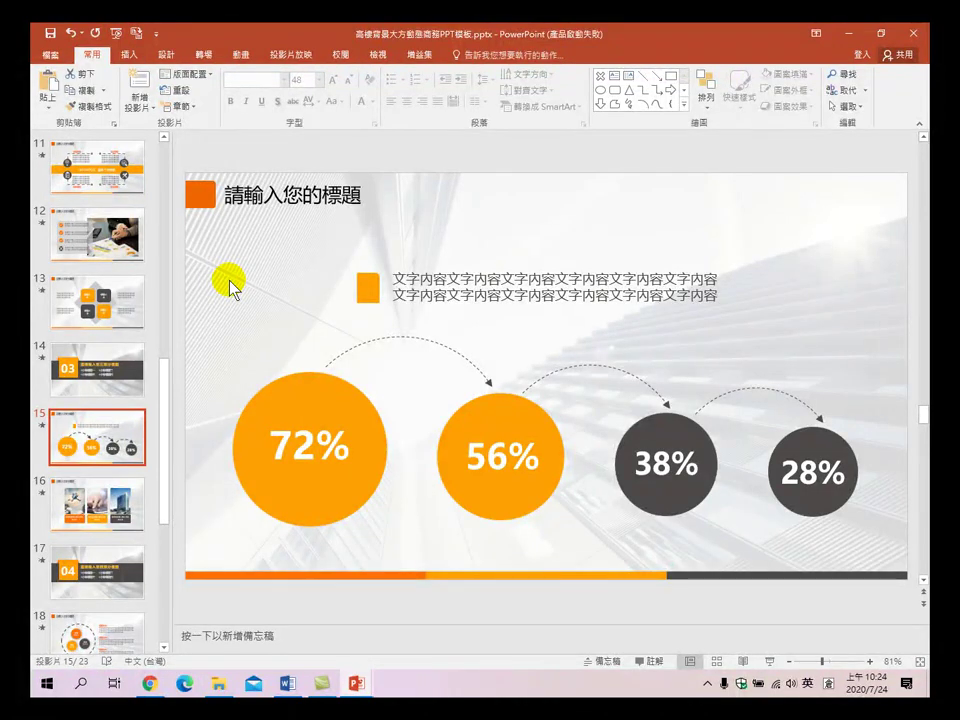
pyautogui.scroll(-1, 230, 287)
pyautogui.scroll(-1, 230, 287)
pyautogui.scroll(-3, 230, 287)
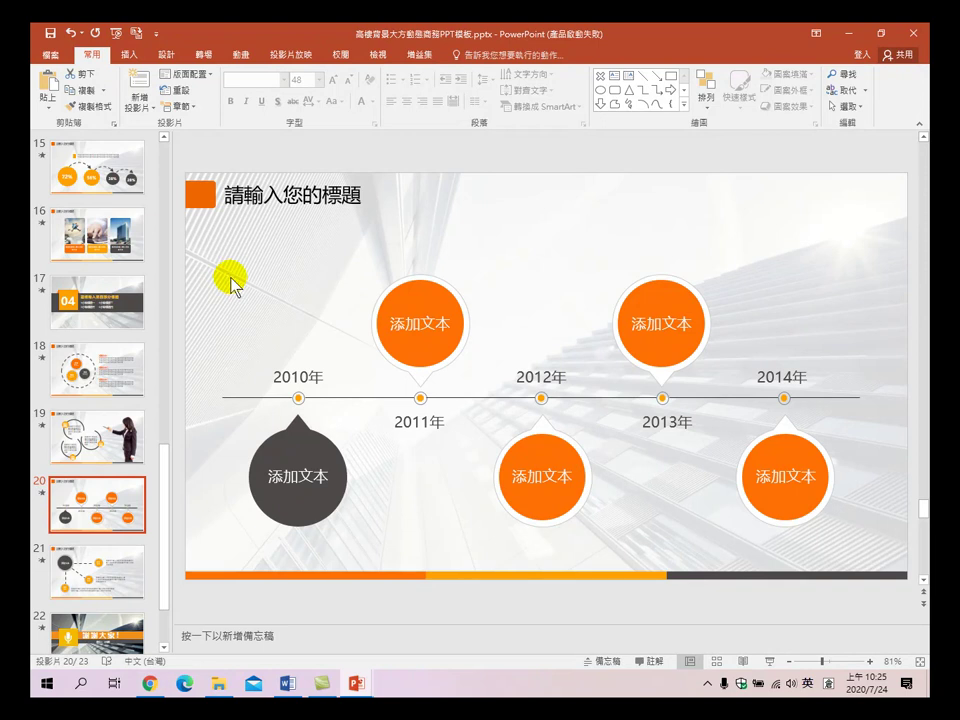
# - Return to 簡報1 and insert the template's slide 20 timeline from Reuse Slides as slide 6
pyautogui.click(848, 36)
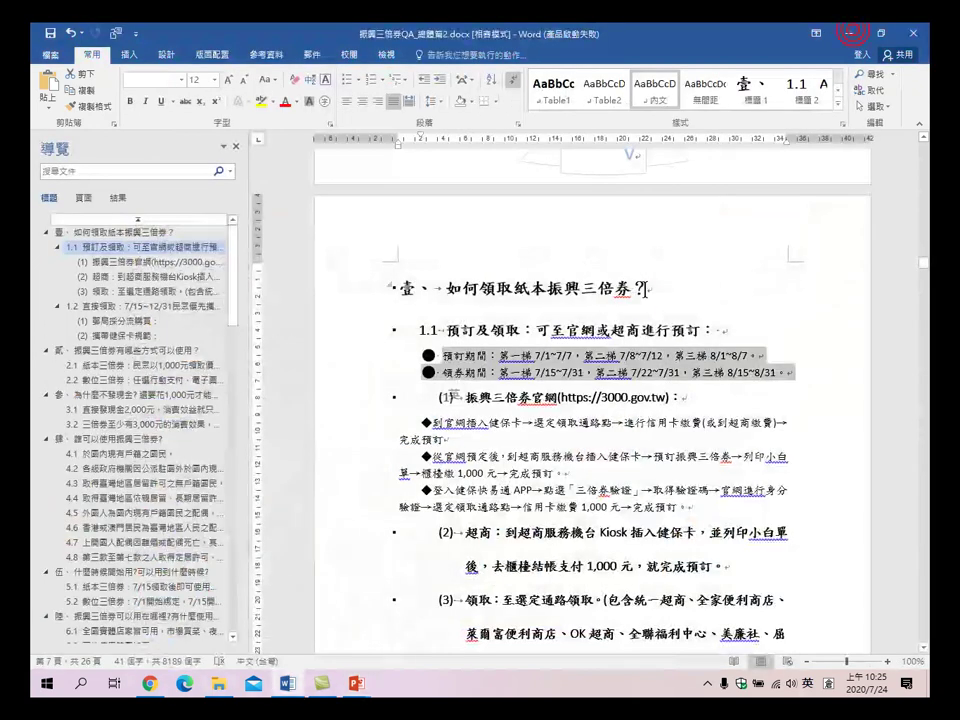
pyautogui.click(847, 32)
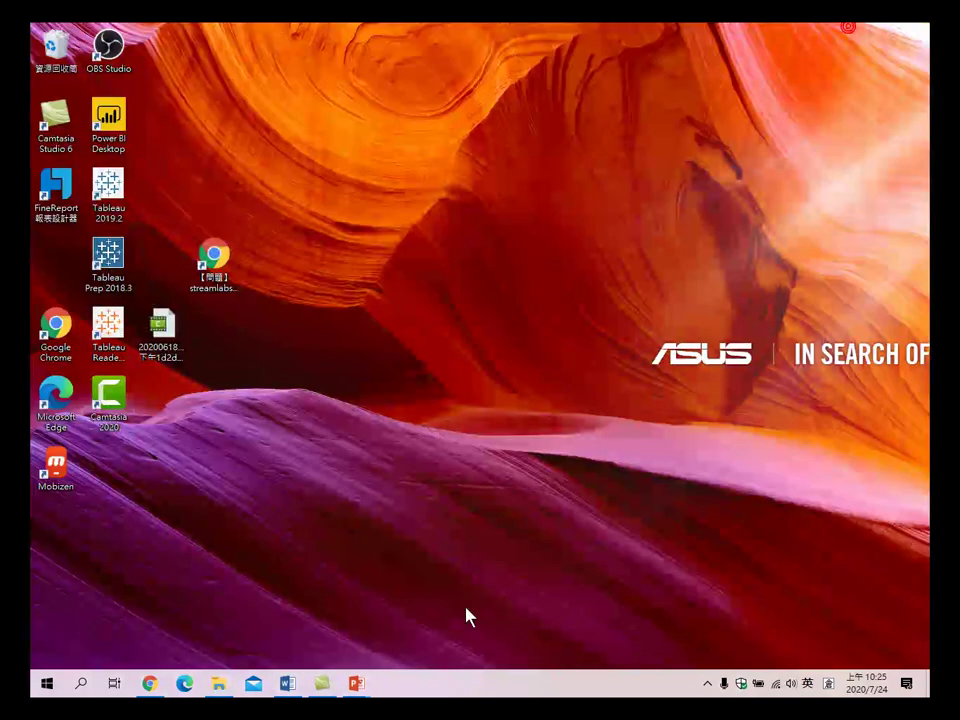
pyautogui.moveTo(365, 683)
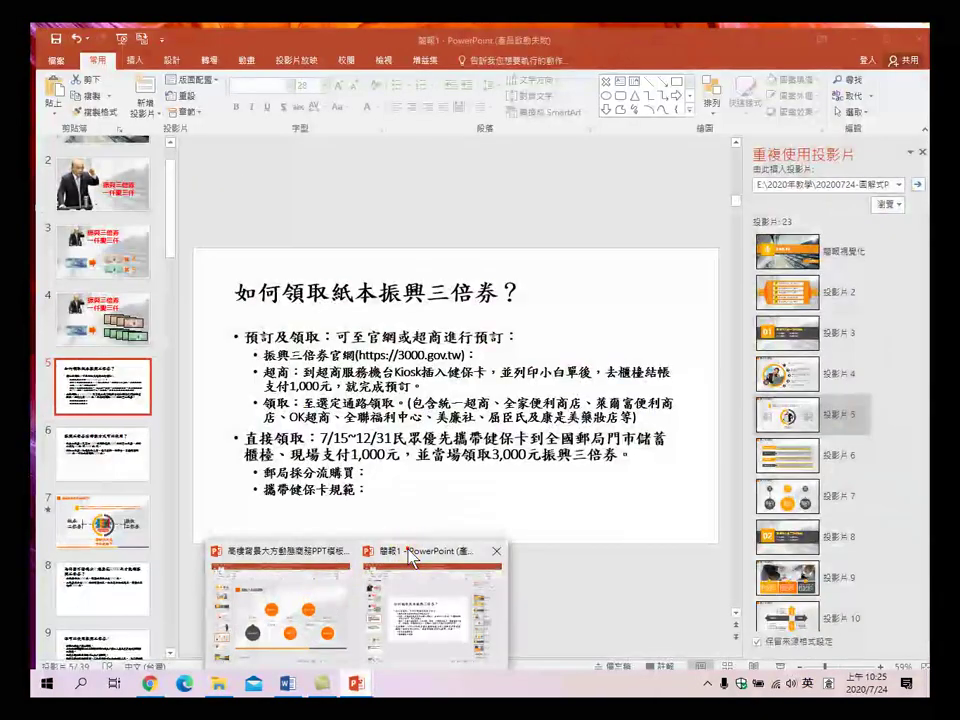
pyautogui.click(405, 556)
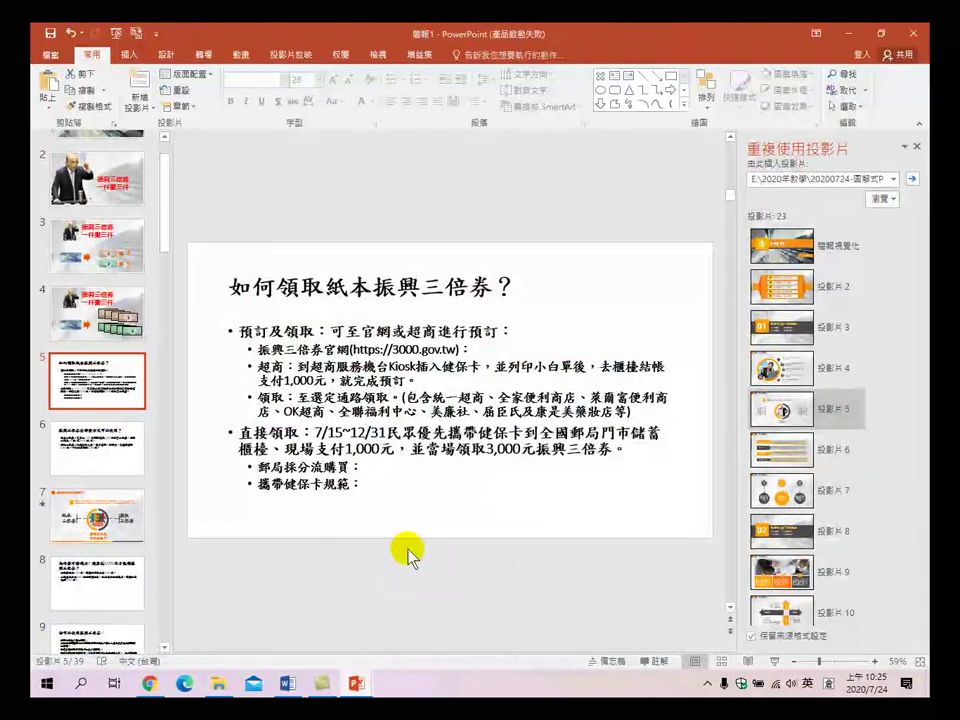
pyautogui.scroll(-5, 836, 424)
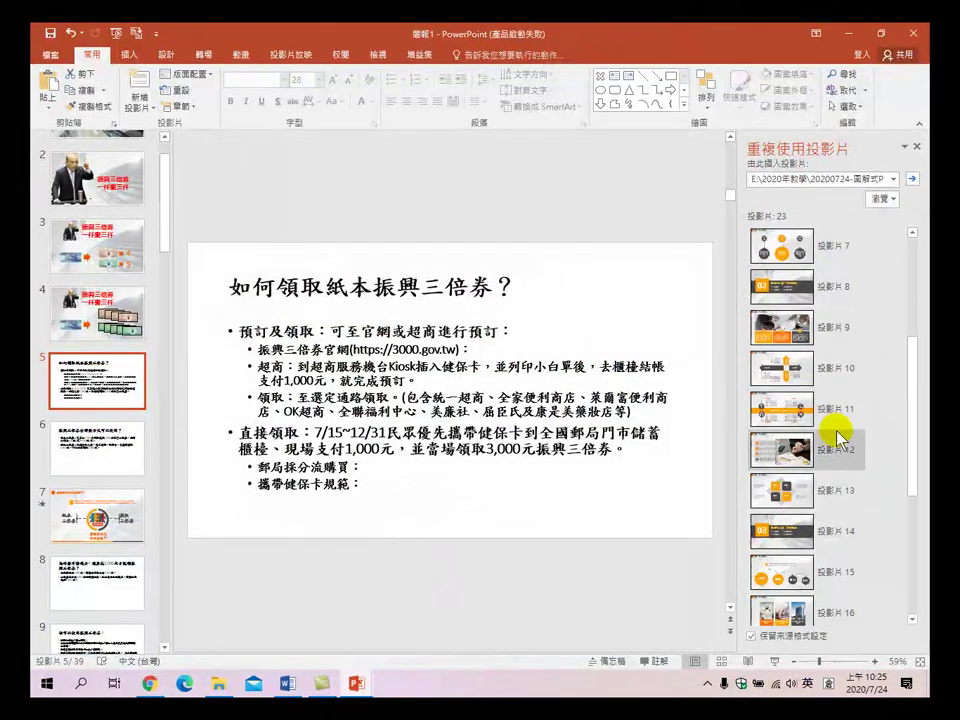
pyautogui.scroll(-3, 833, 360)
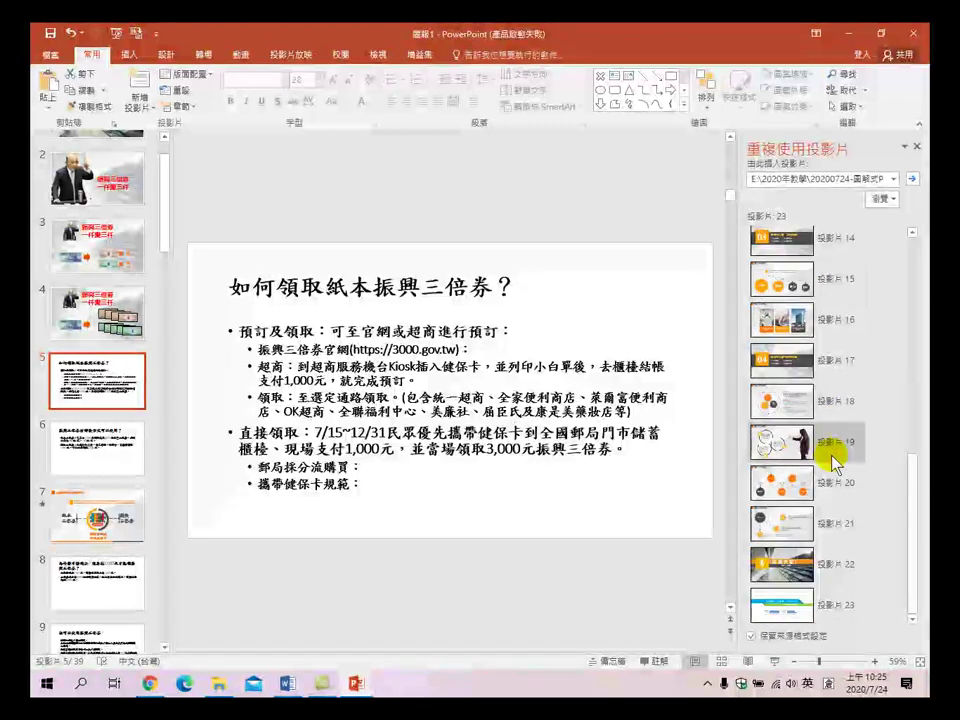
pyautogui.click(838, 488)
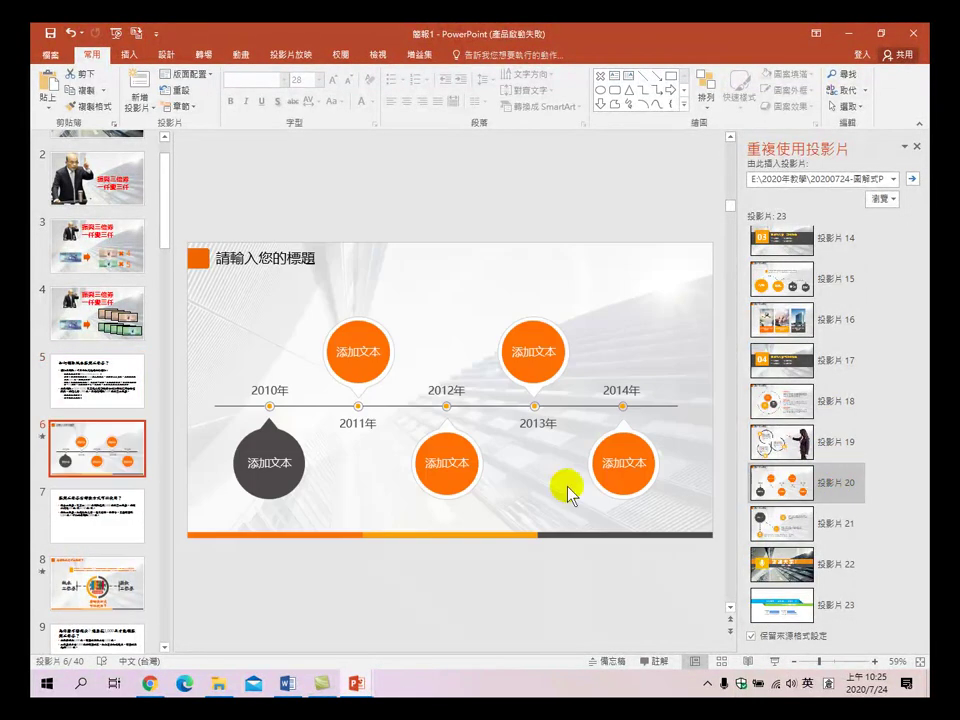
# - Replace the first timeline date 2010年 with 7/1
pyautogui.click(263, 396)
pyautogui.moveTo(263, 396); pyautogui.dragTo(308, 392)
pyautogui.click(257, 388)
pyautogui.write('7/1')
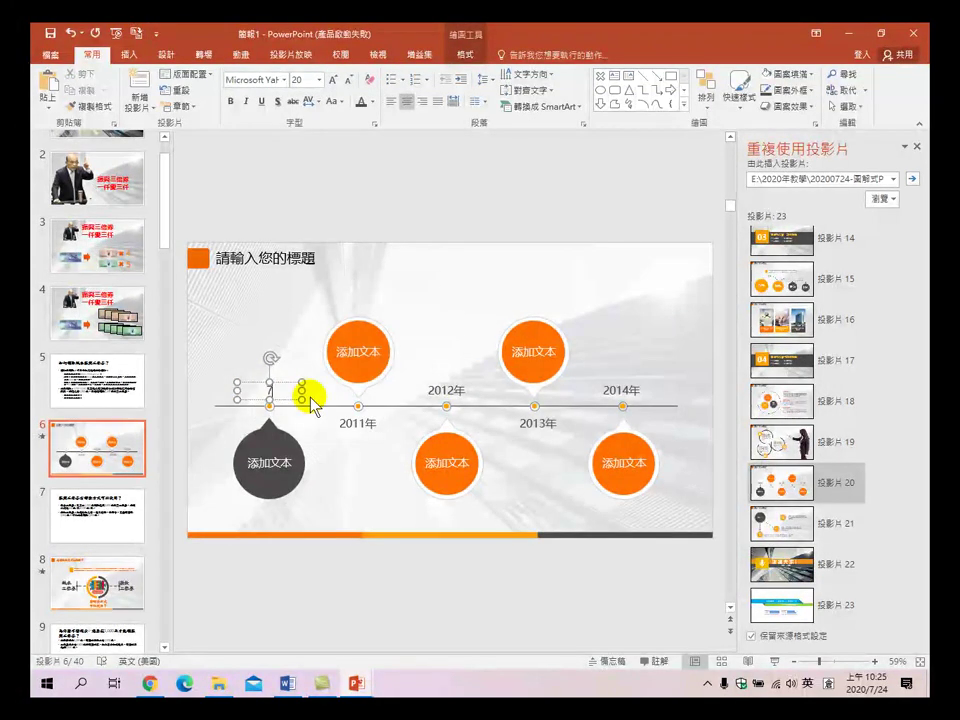
# - Change the dark circle's 添加文本 label to 預購 using Chinese input
pyautogui.click(261, 462)
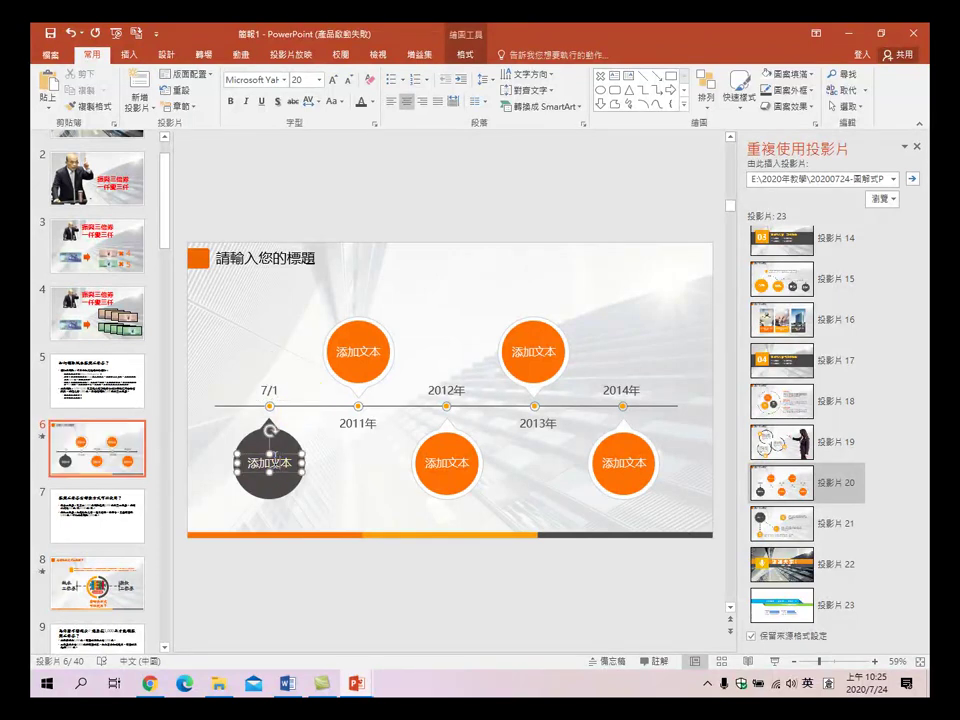
pyautogui.doubleClick(268, 463)
pyautogui.press('BackSpace')
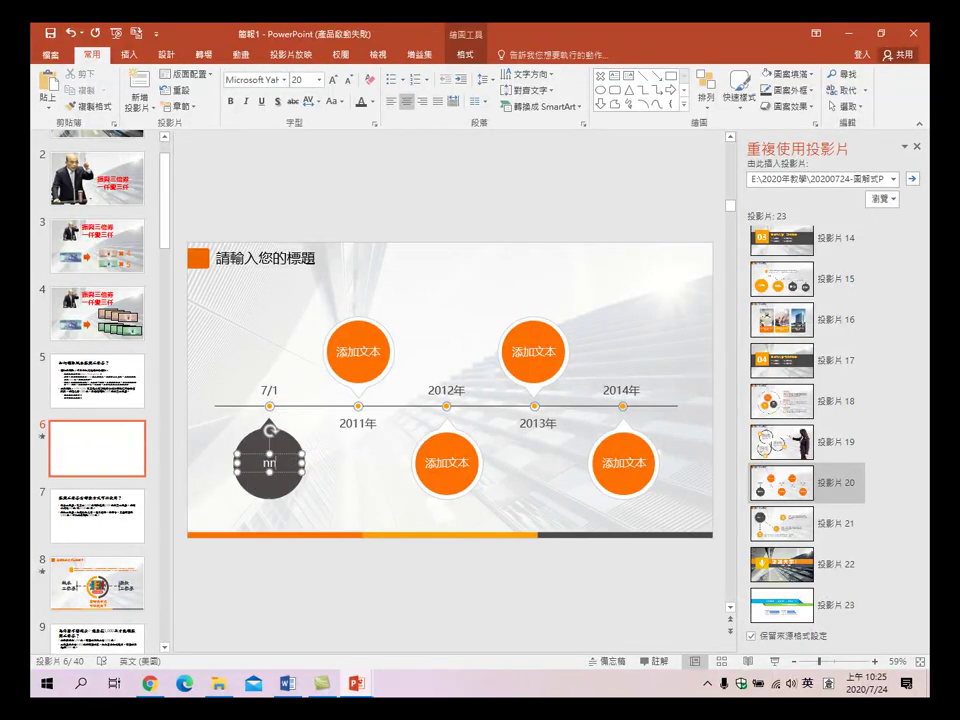
pyautogui.hotkey('alt', 'shift')
pyautogui.write('預月金')
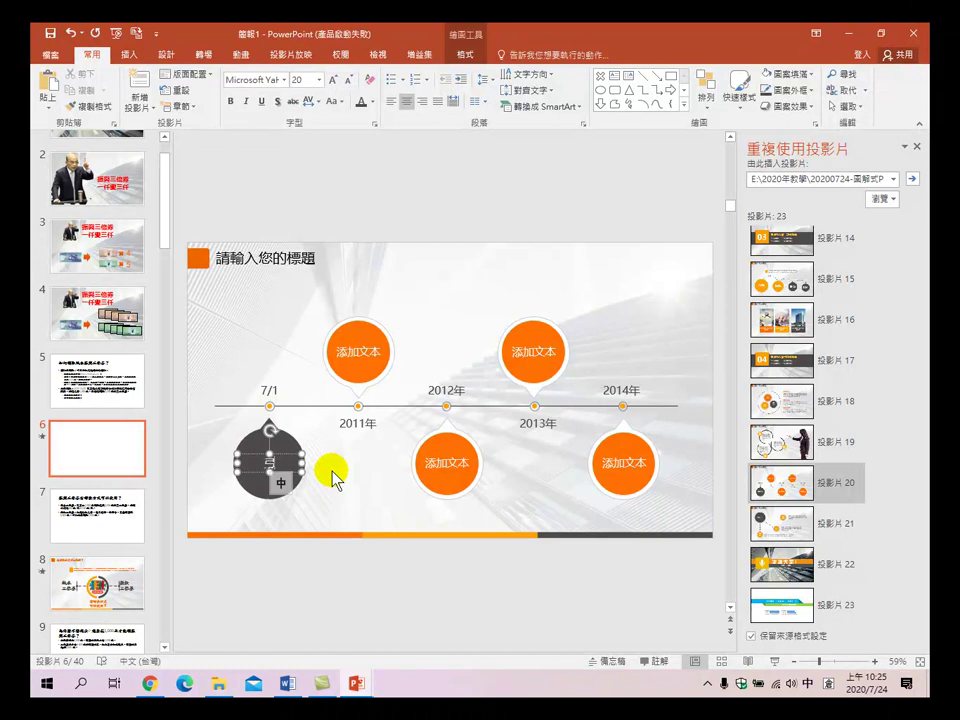
pyautogui.write('預購')
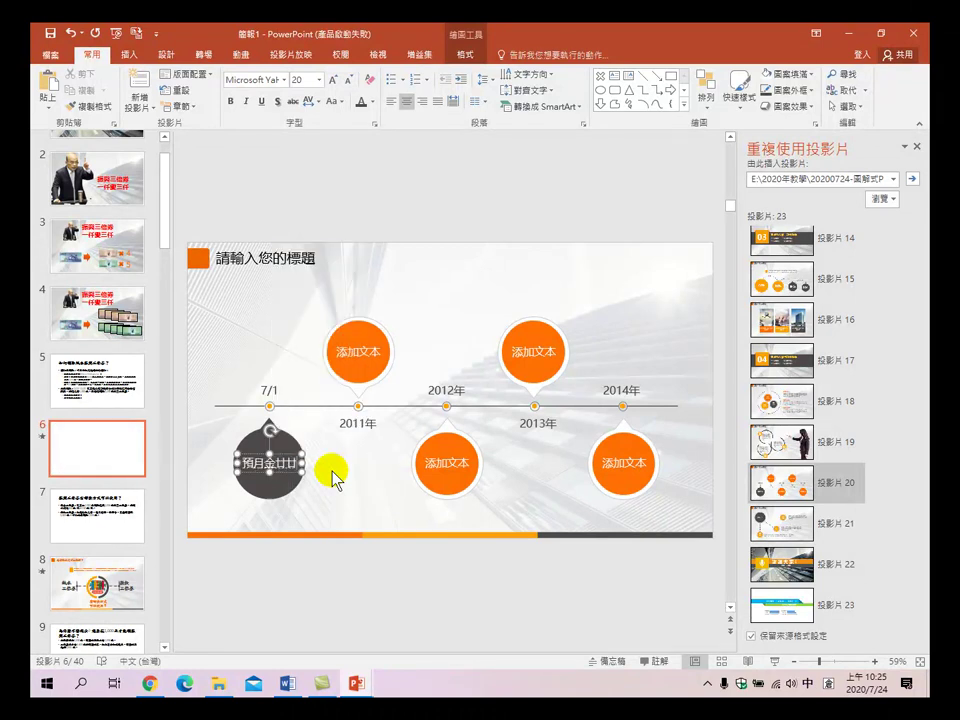
pyautogui.press('shift')
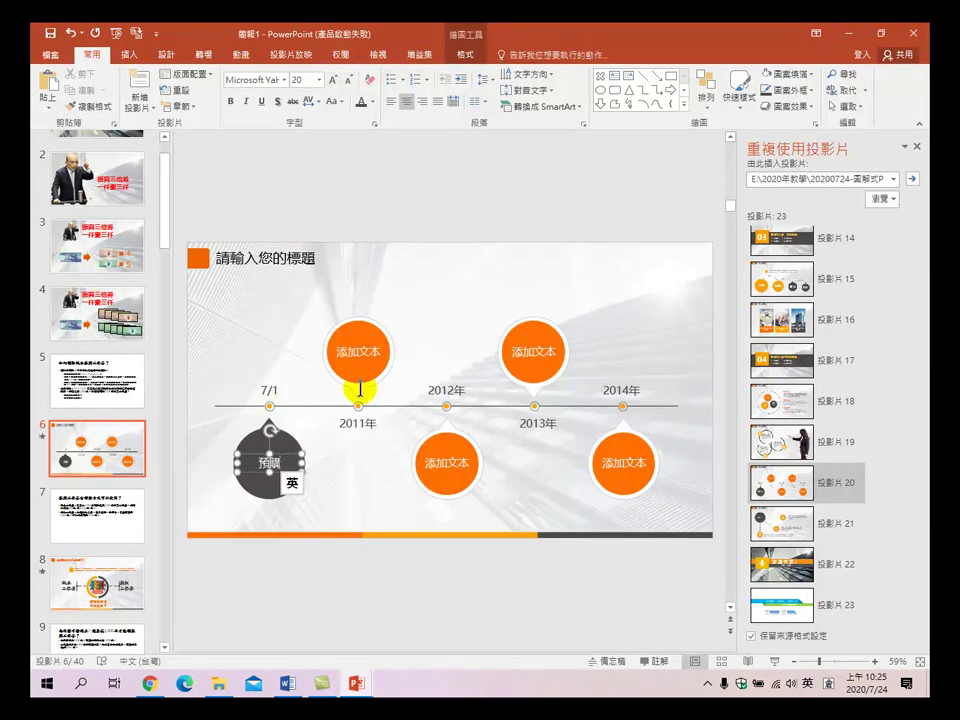
# - Replace the second timeline date 2011年 with 7/15
pyautogui.click(359, 423)
pyautogui.doubleClick(357, 425)
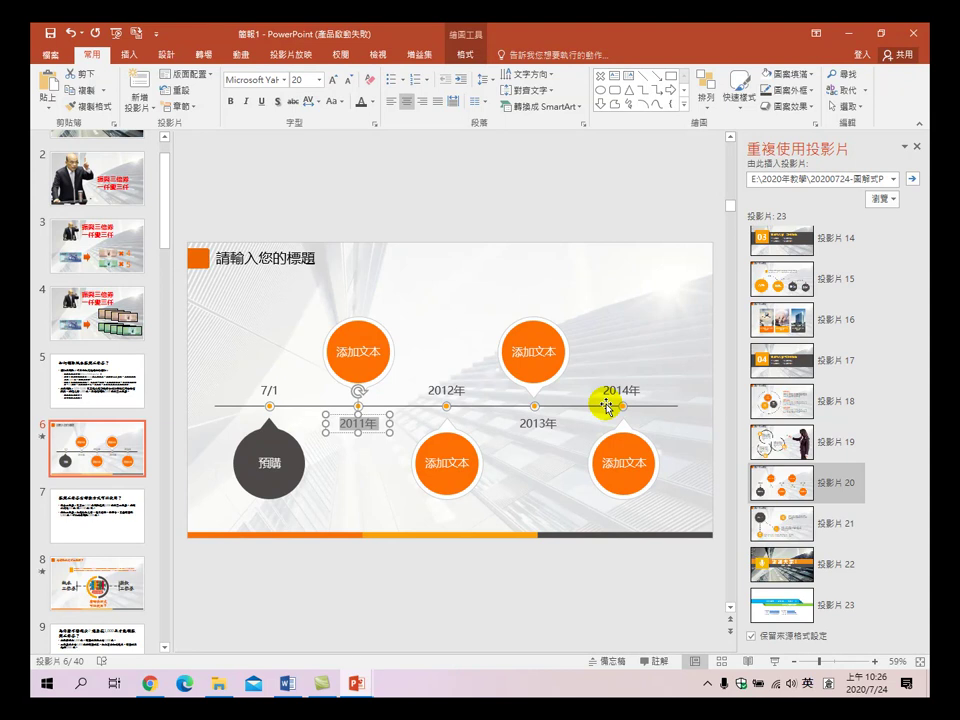
pyautogui.write('7/15')
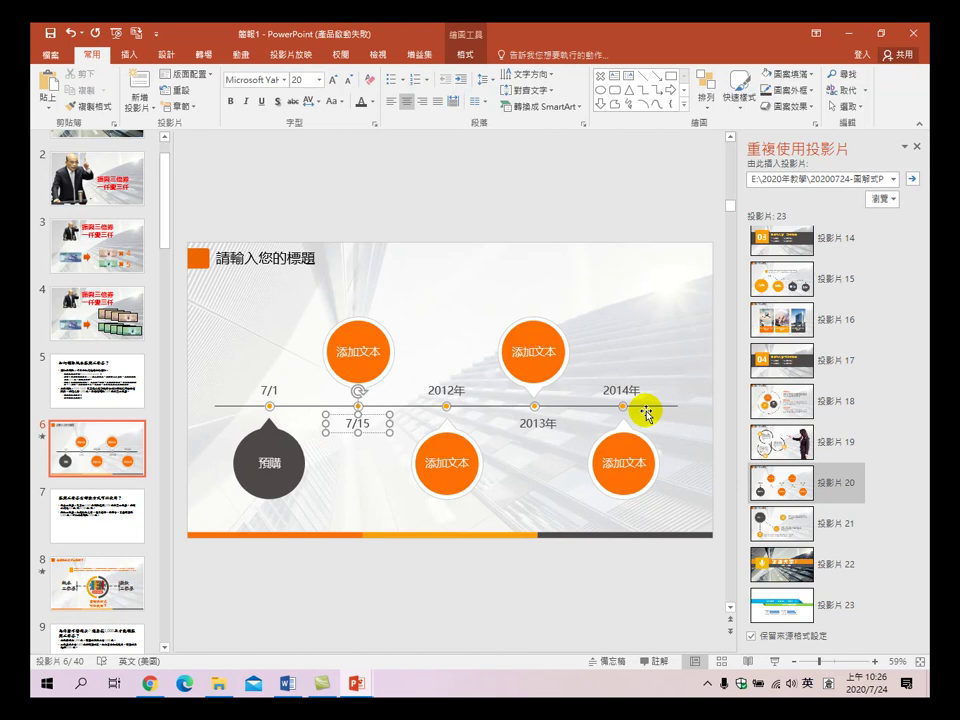
# - Relabel the first orange circle 領紙本三倍券 using Chinese input
pyautogui.doubleClick(362, 350)
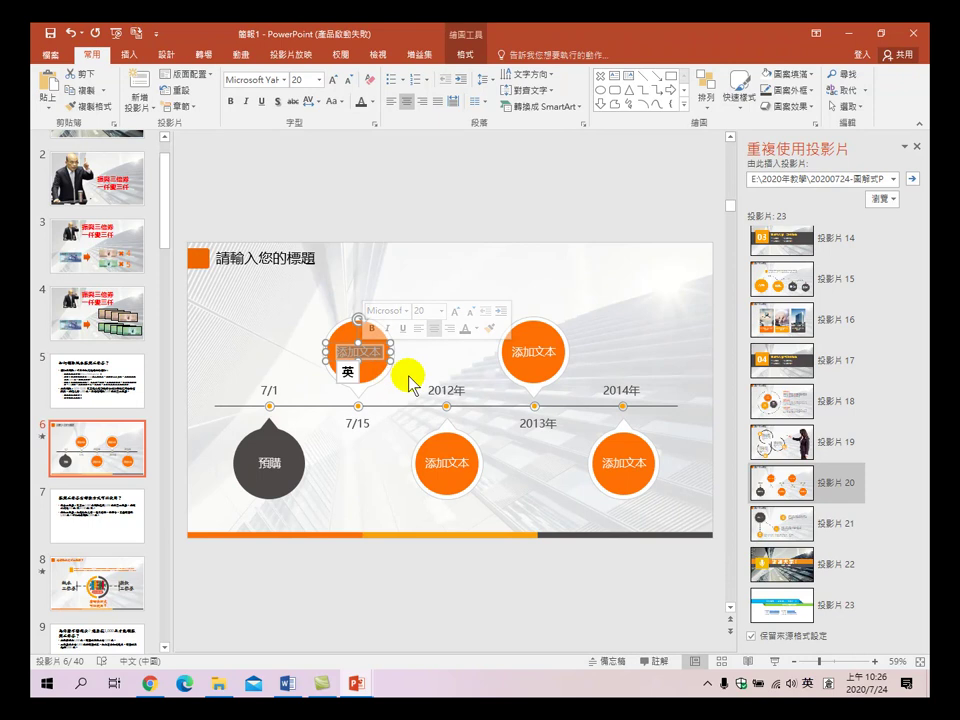
pyautogui.press('BackSpace')
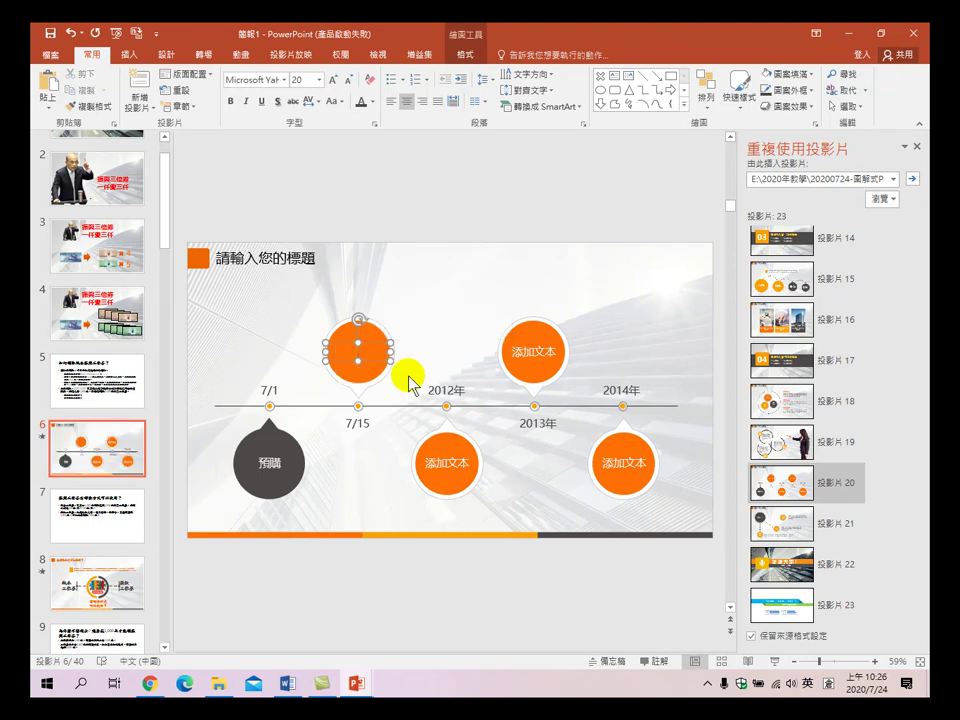
pyautogui.press('shift')
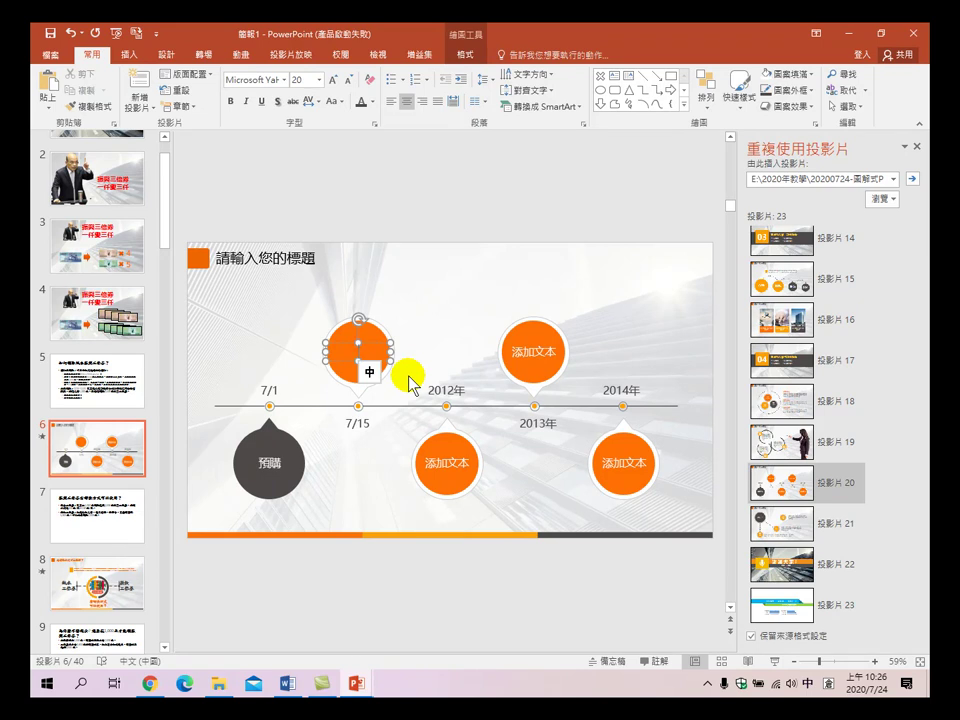
pyautogui.write('xu/3')
pyautogui.click(409, 376)
pyautogui.press('space')
pyautogui.click(381, 369)
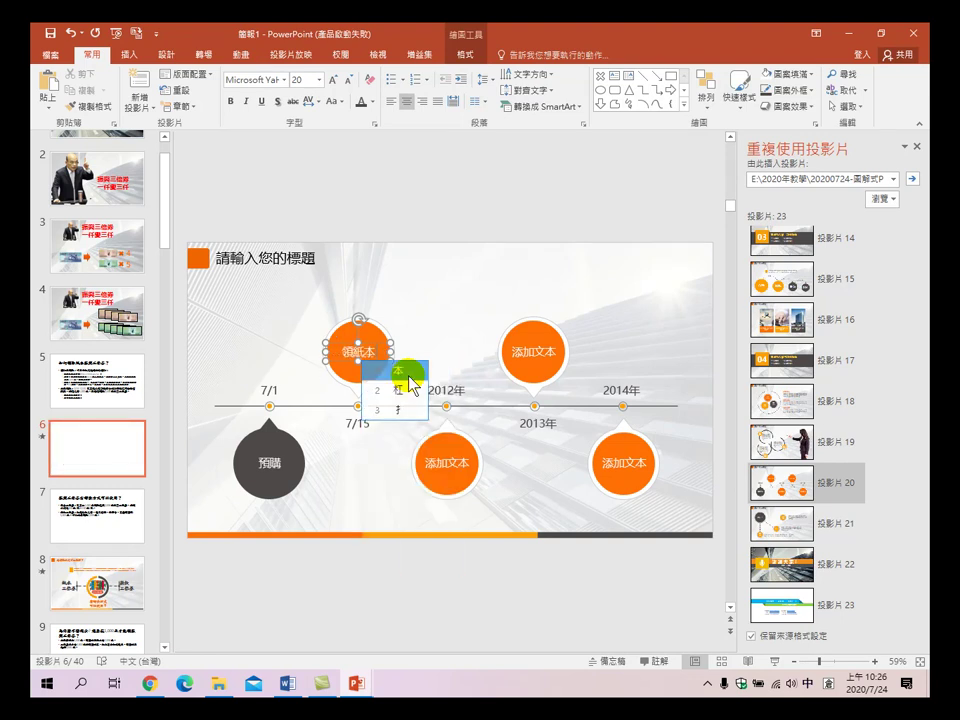
pyautogui.click(409, 377)
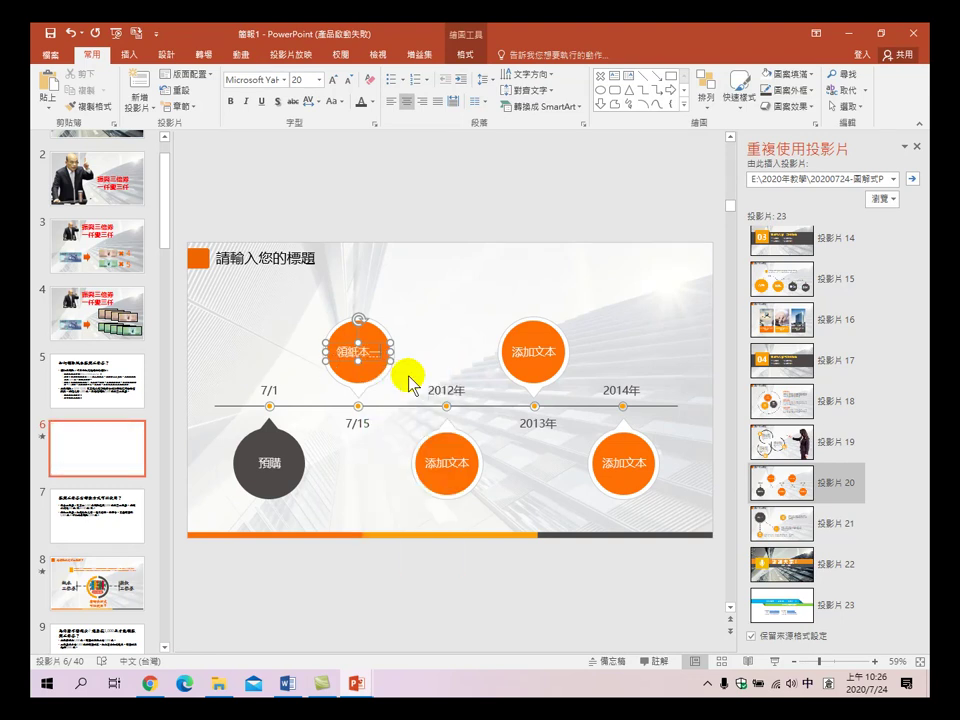
pyautogui.write('oytr')
pyautogui.press('space')
pyautogui.write('f')
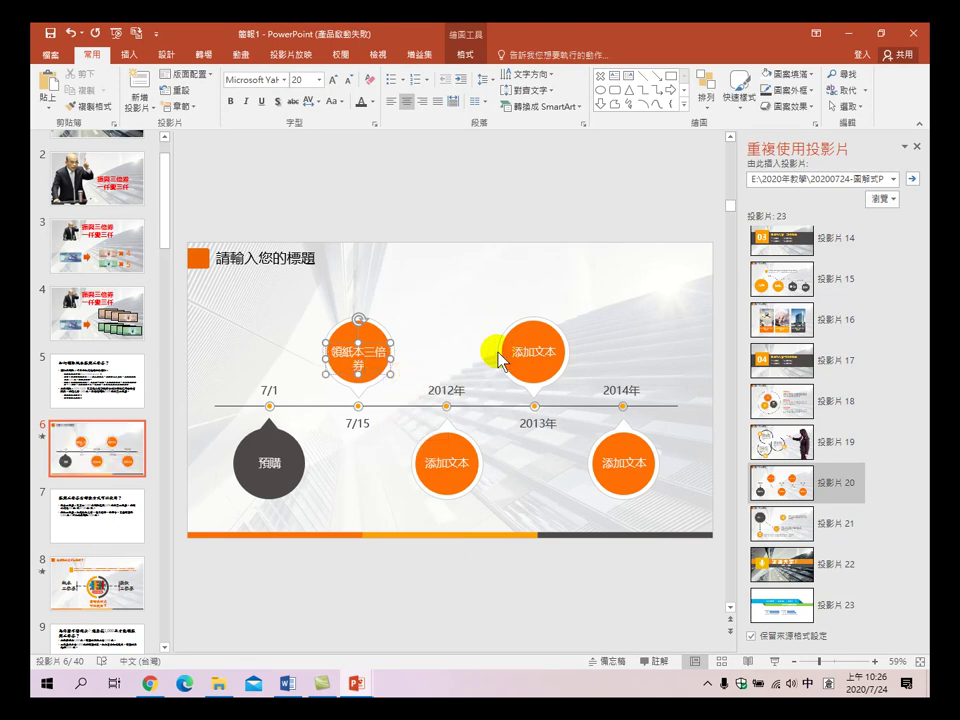
# - Replace the final timeline date 2014年 with 12/31
pyautogui.click(444, 388)
pyautogui.doubleClick(440, 390)
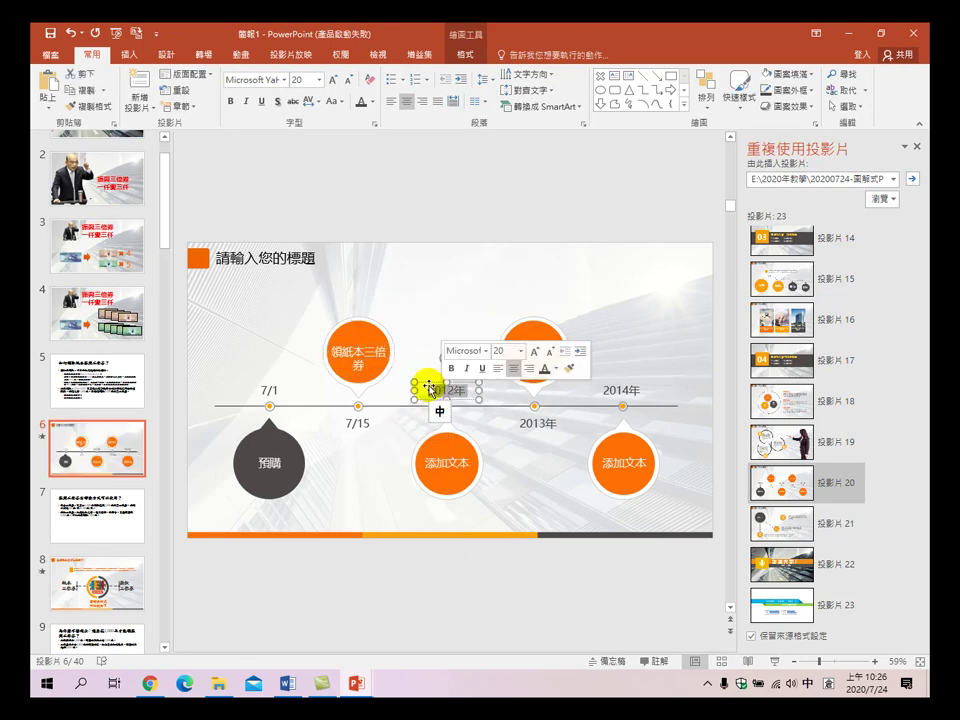
pyautogui.click(427, 383)
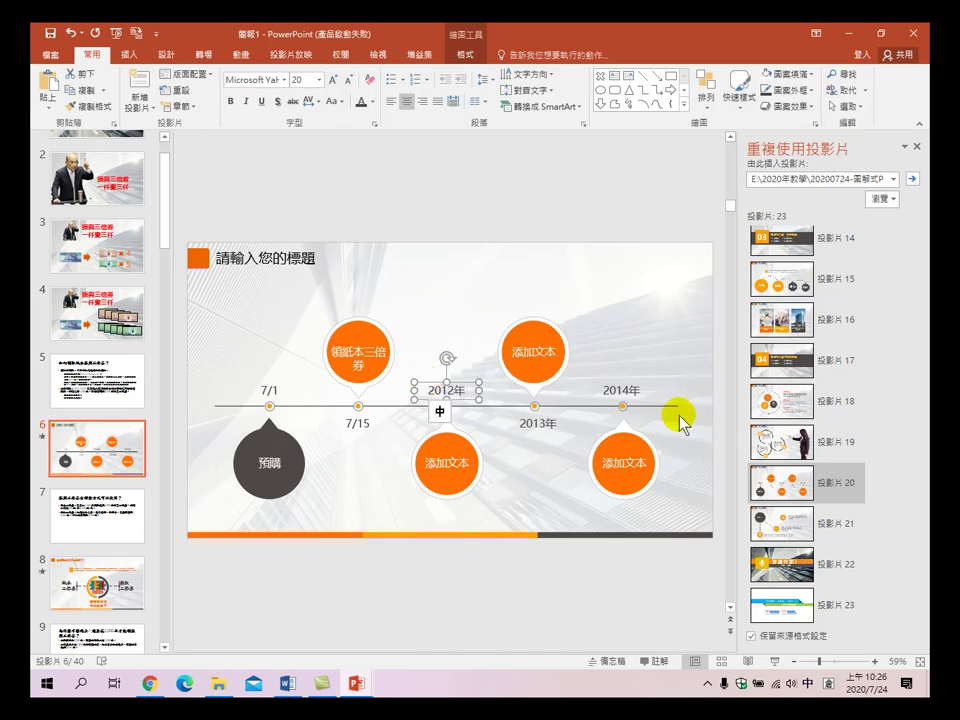
pyautogui.doubleClick(642, 391)
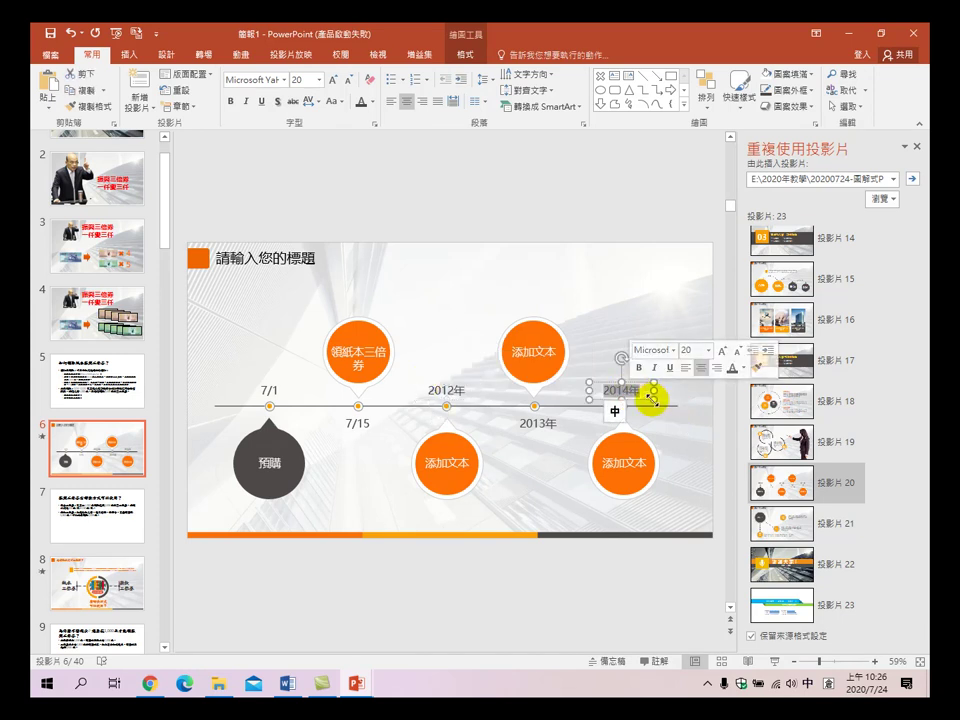
pyautogui.write('12/31')
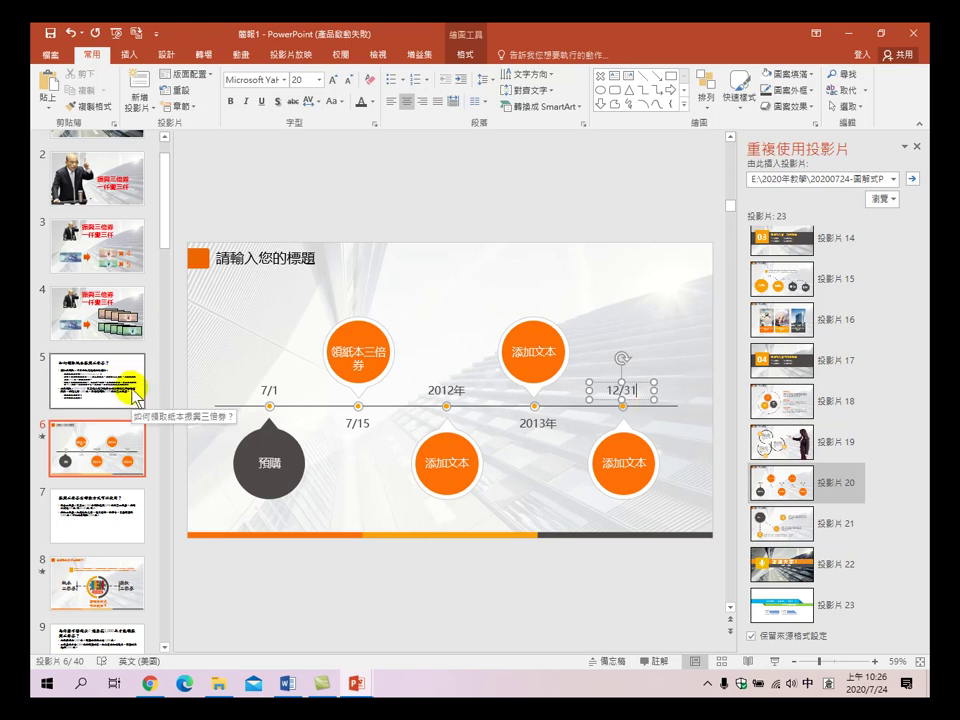
# - Check the collection-period and post-office purchase dates in the Word document, then return to PowerPoint
pyautogui.click(288, 683)
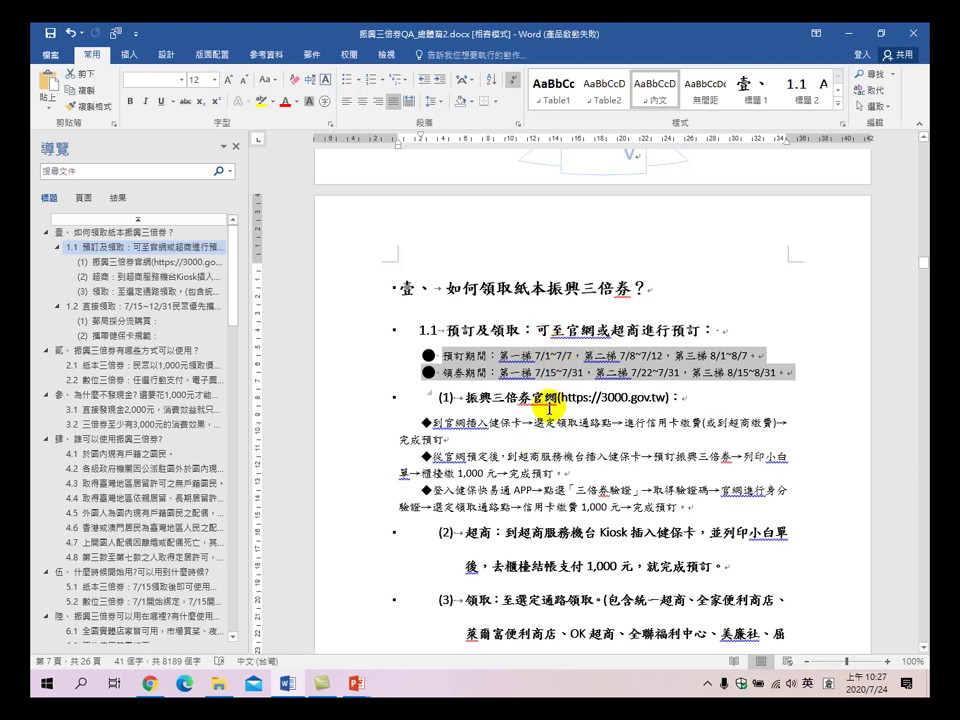
pyautogui.scroll(-1, 555, 436)
pyautogui.scroll(-1, 557, 427)
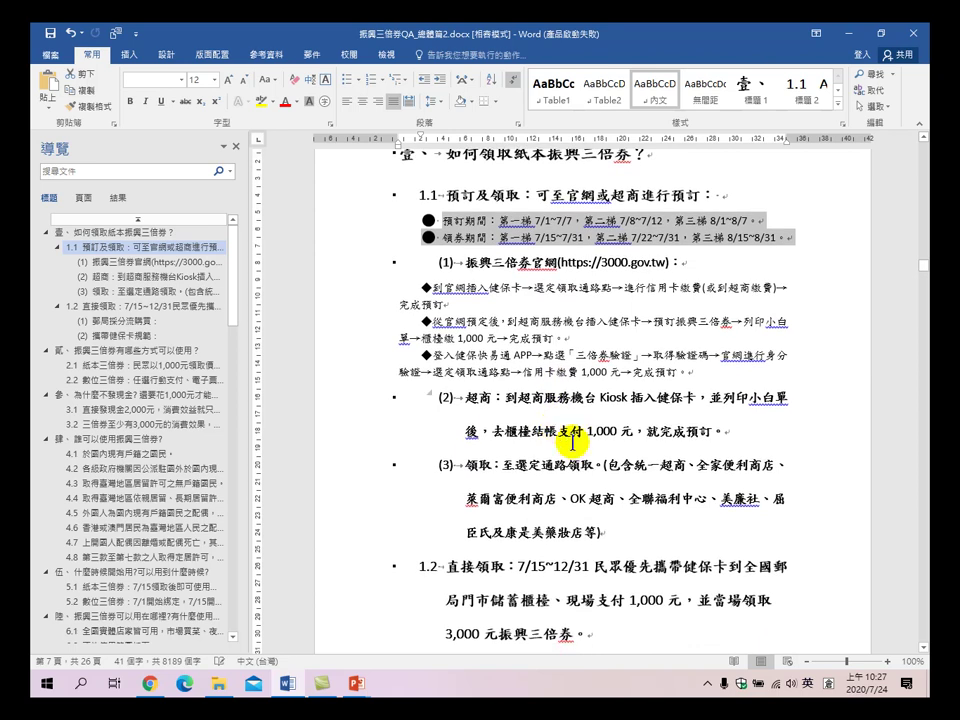
pyautogui.scroll(-1, 622, 476)
pyautogui.scroll(-2, 620, 478)
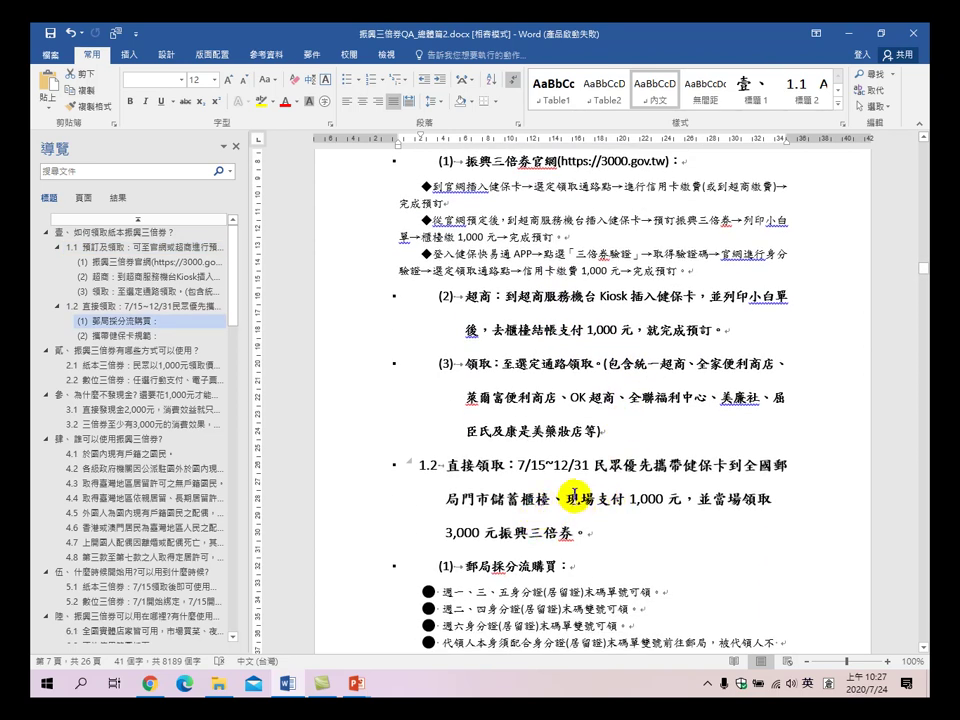
pyautogui.scroll(-3, 574, 497)
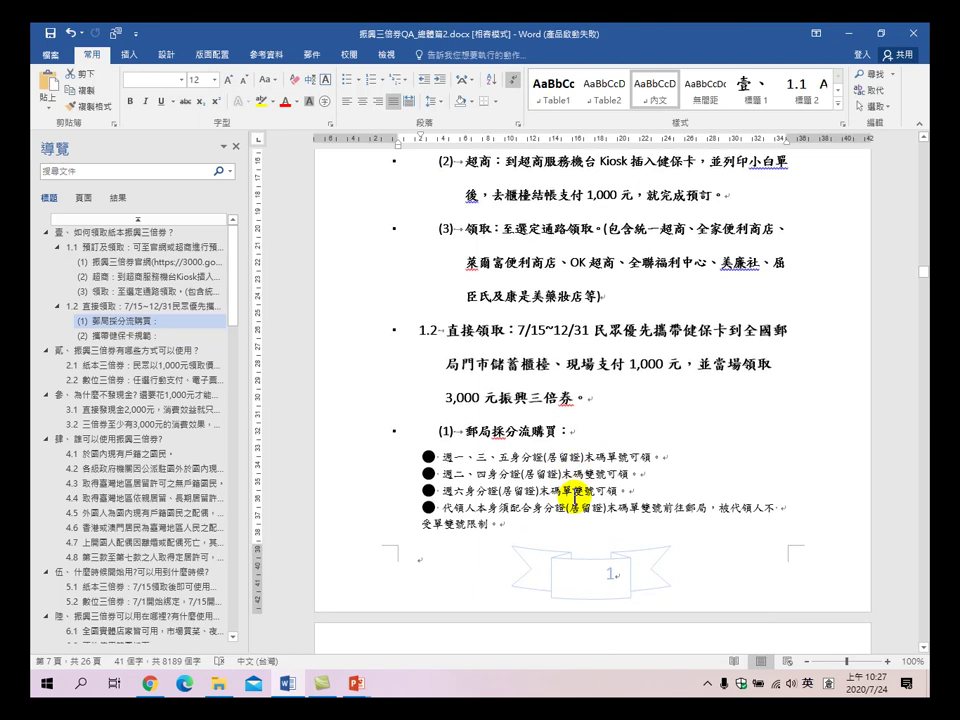
pyautogui.press('alt')
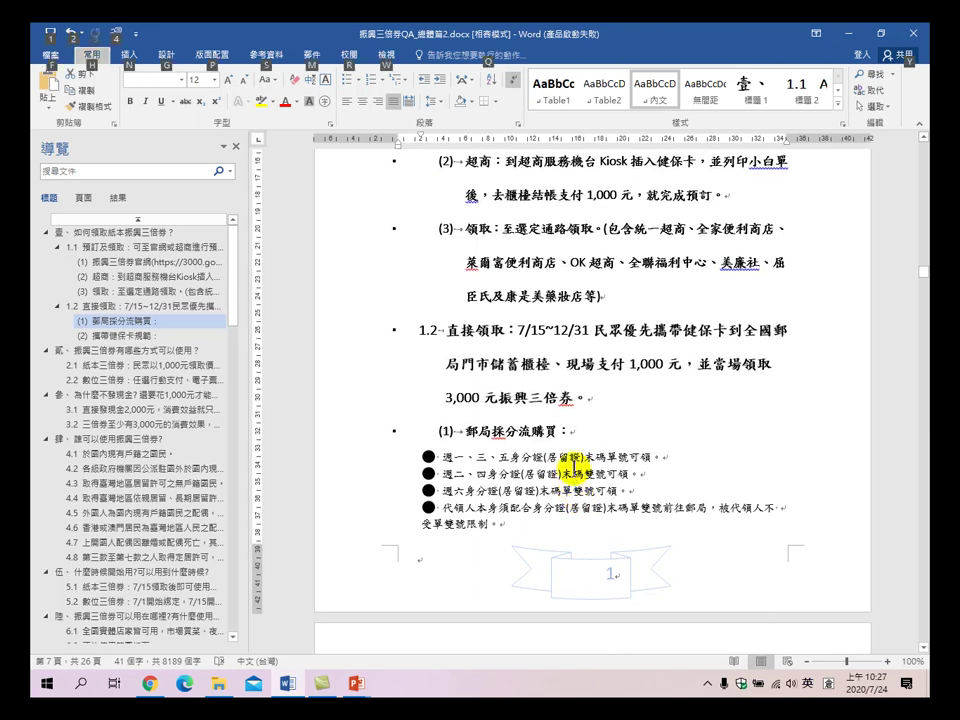
pyautogui.scroll(-5, 575, 490)
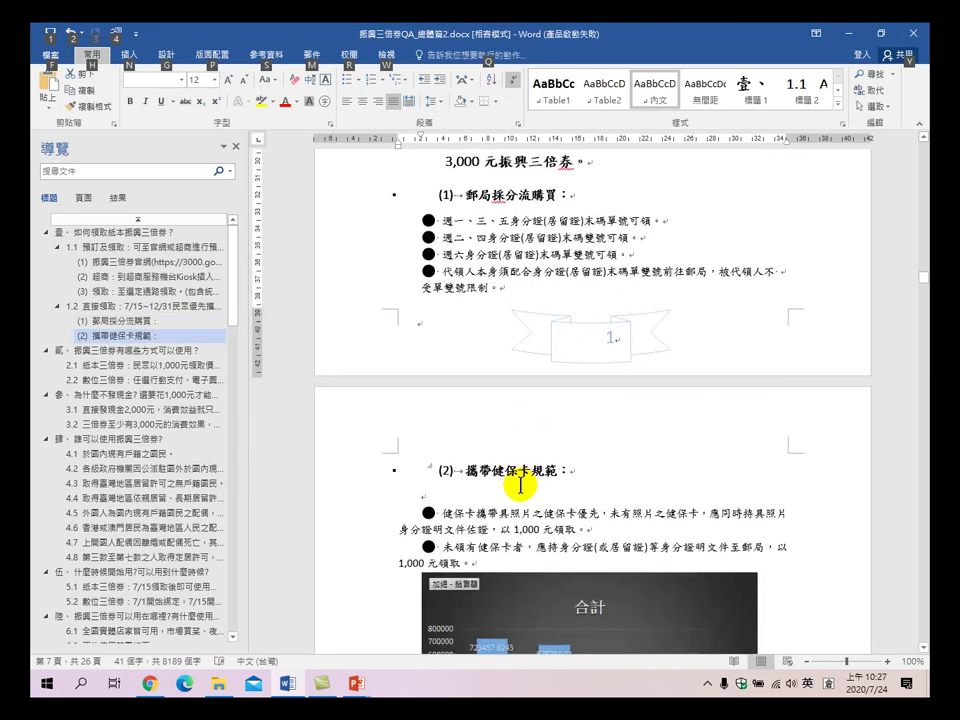
pyautogui.scroll(-3, 530, 482)
pyautogui.hotkey('alt', 'Tab')
# - Change the circle under 12/31 from 添加文本 to 銷費截止
pyautogui.click(629, 476)
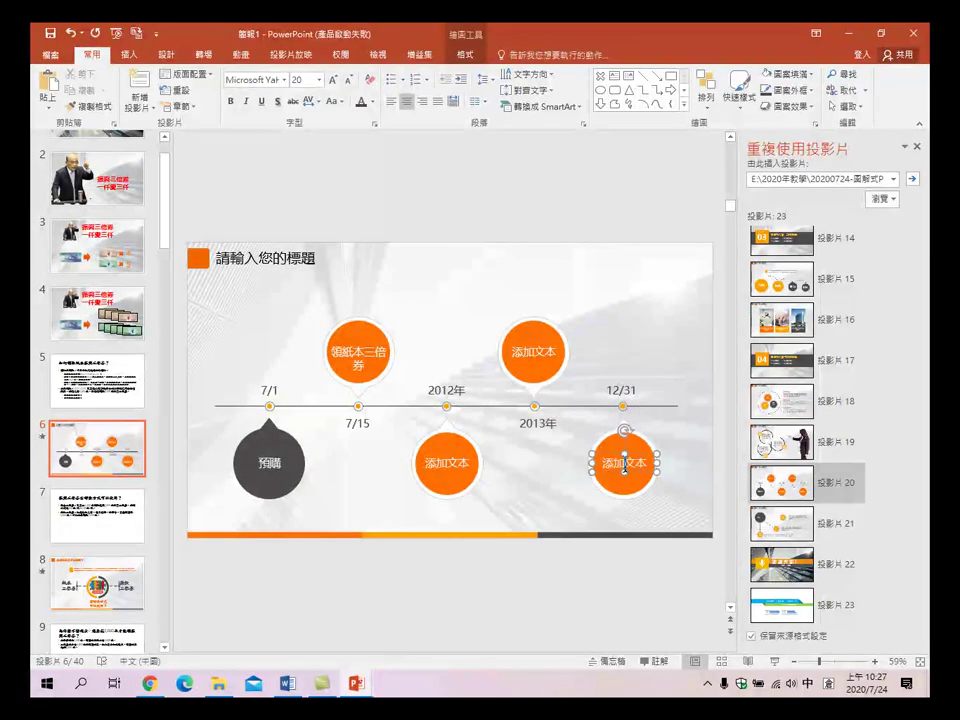
pyautogui.doubleClick(629, 476)
pyautogui.write('銷')
pyautogui.write('售')
pyautogui.write('載')
pyautogui.write('止')
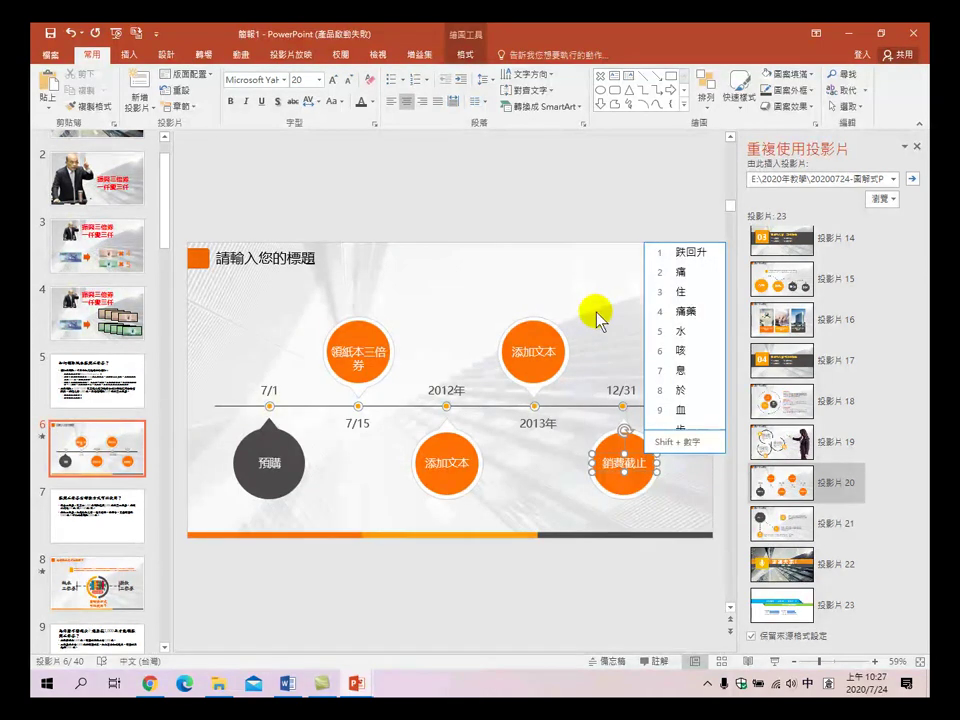
pyautogui.click(597, 322)
# - Make the 7/1, 7/15 and 12/31 date labels 28 pt, bold and Arial Black
pyautogui.click(268, 388)
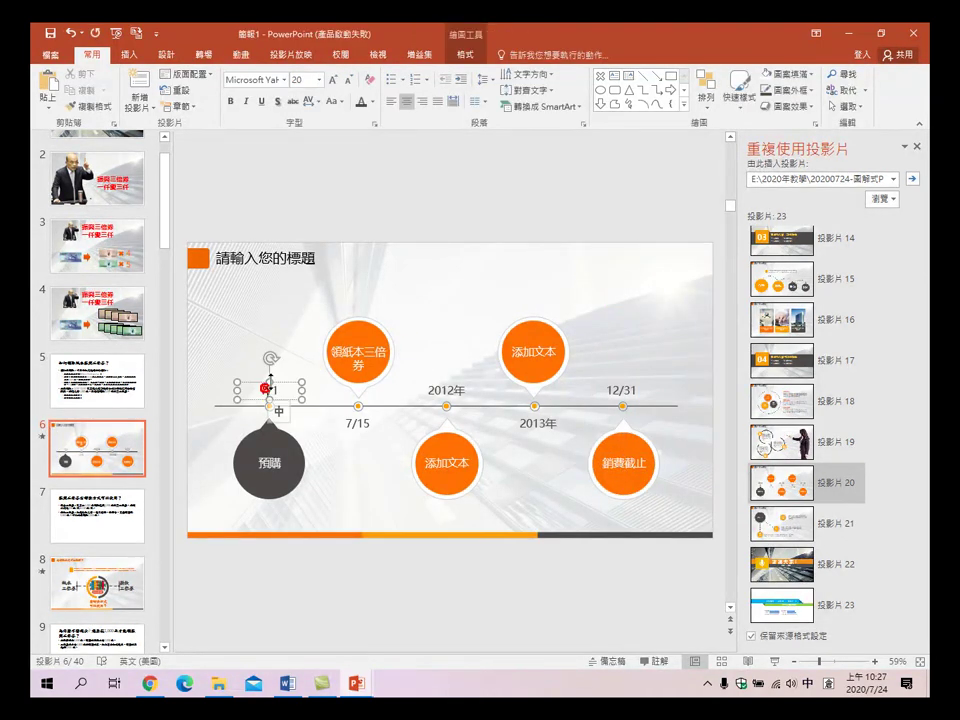
pyautogui.click(264, 387)
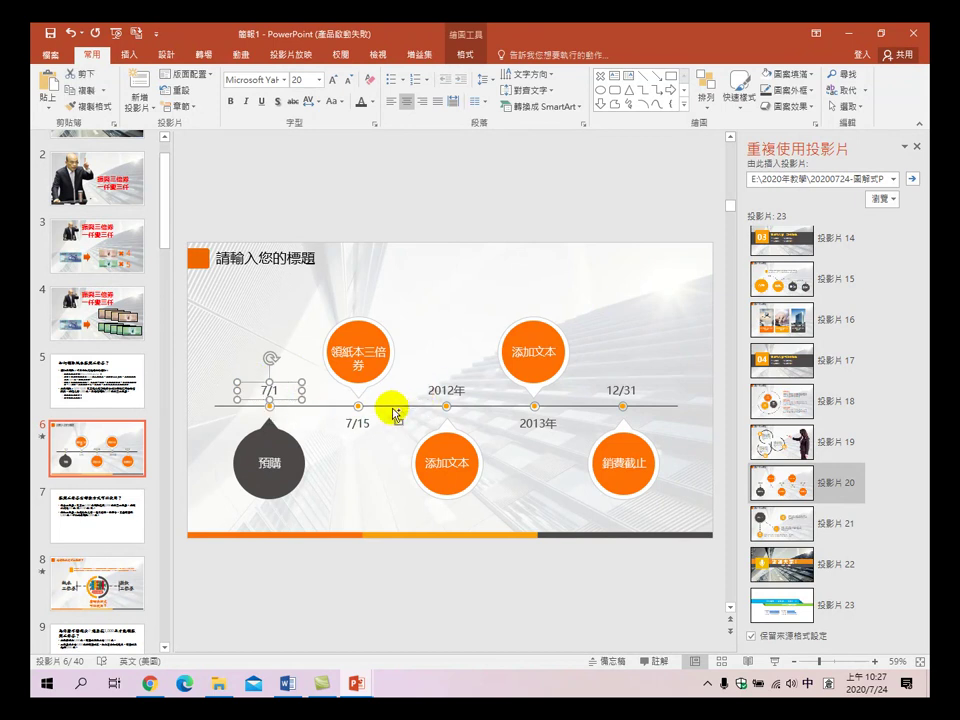
pyautogui.keyDown('shift'); pyautogui.click(352, 422); pyautogui.keyUp('shift')
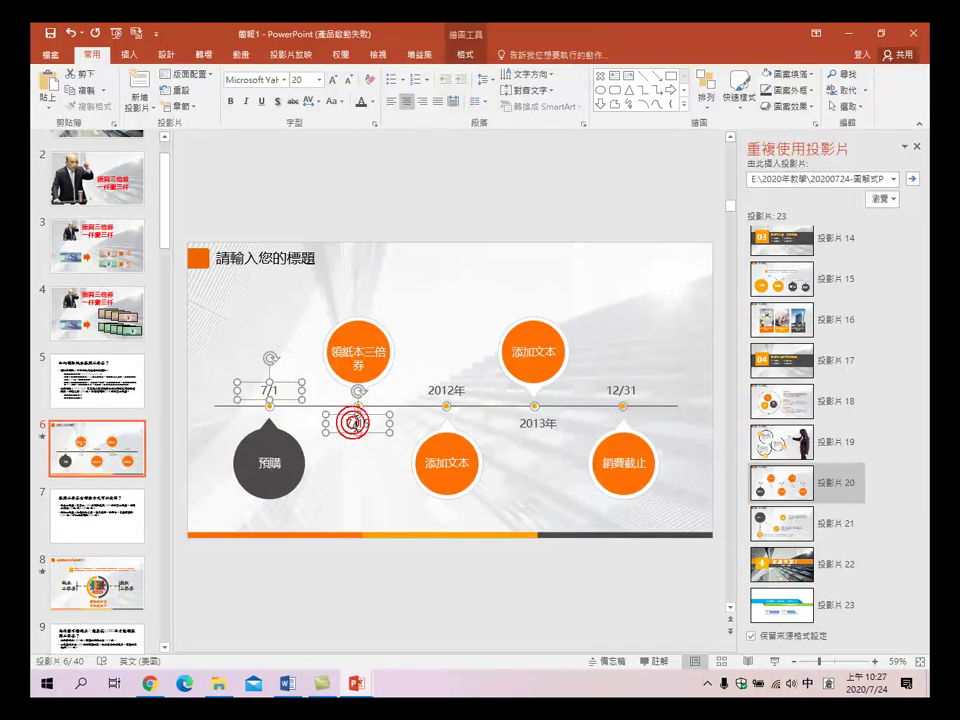
pyautogui.keyDown('shift'); pyautogui.click(628, 387); pyautogui.keyUp('shift')
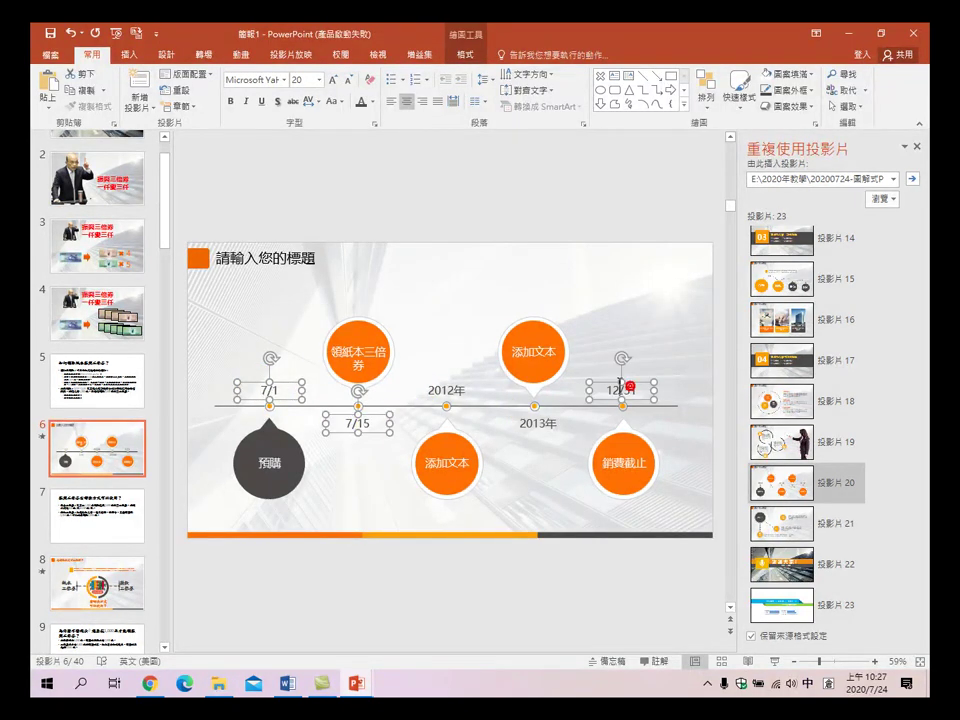
pyautogui.click(337, 79)
pyautogui.click(337, 79)
pyautogui.click(229, 101)
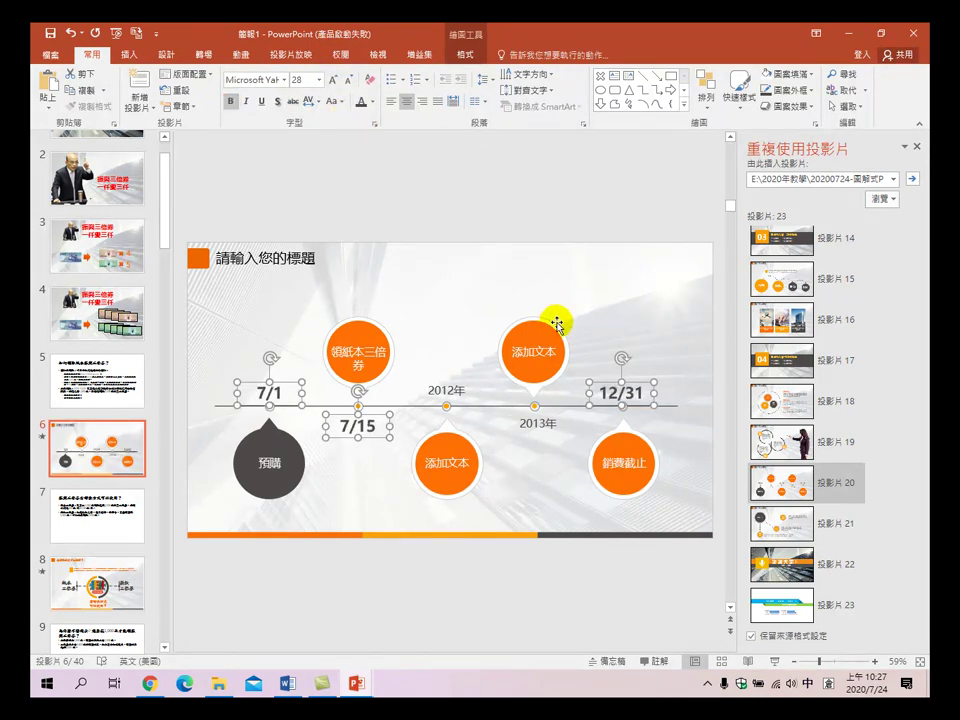
pyautogui.click(284, 79)
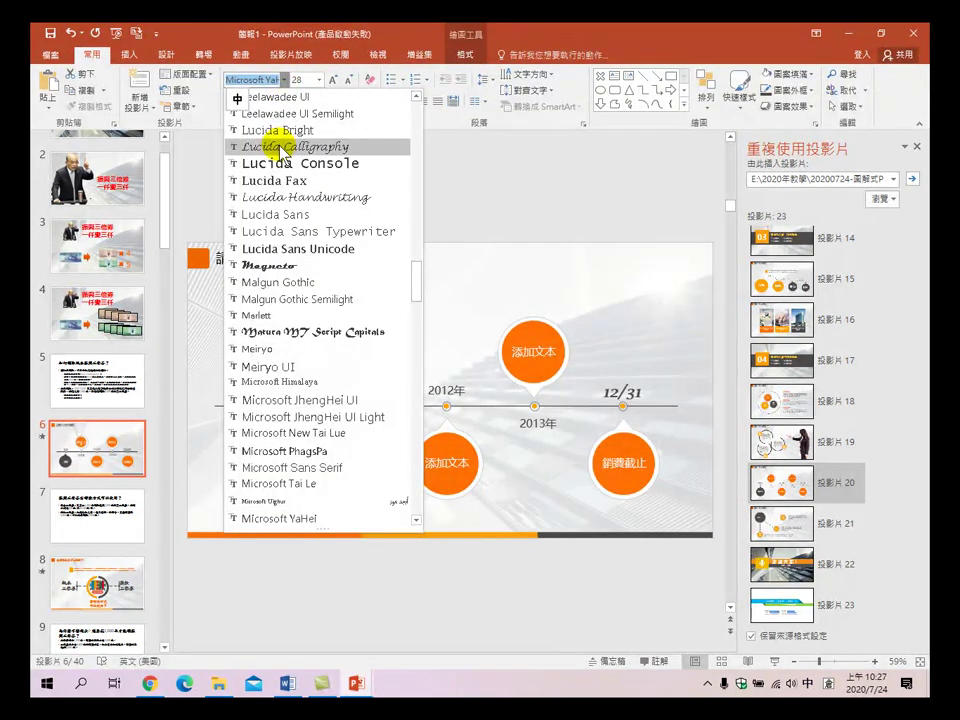
pyautogui.moveTo(419, 290); pyautogui.dragTo(415, 250)
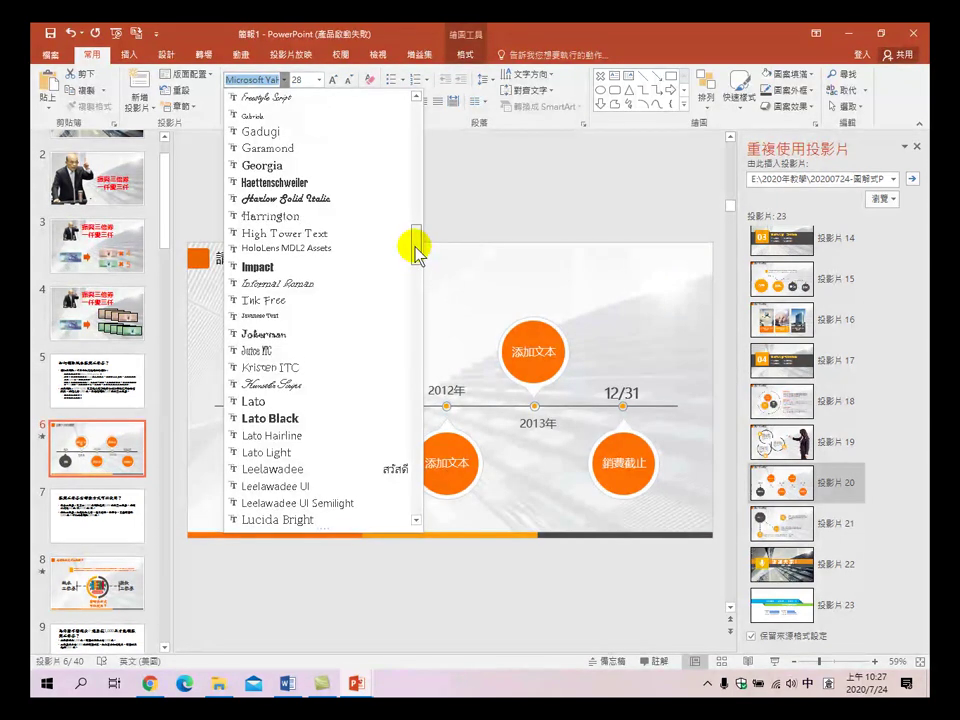
pyautogui.moveTo(415, 250); pyautogui.dragTo(426, 118)
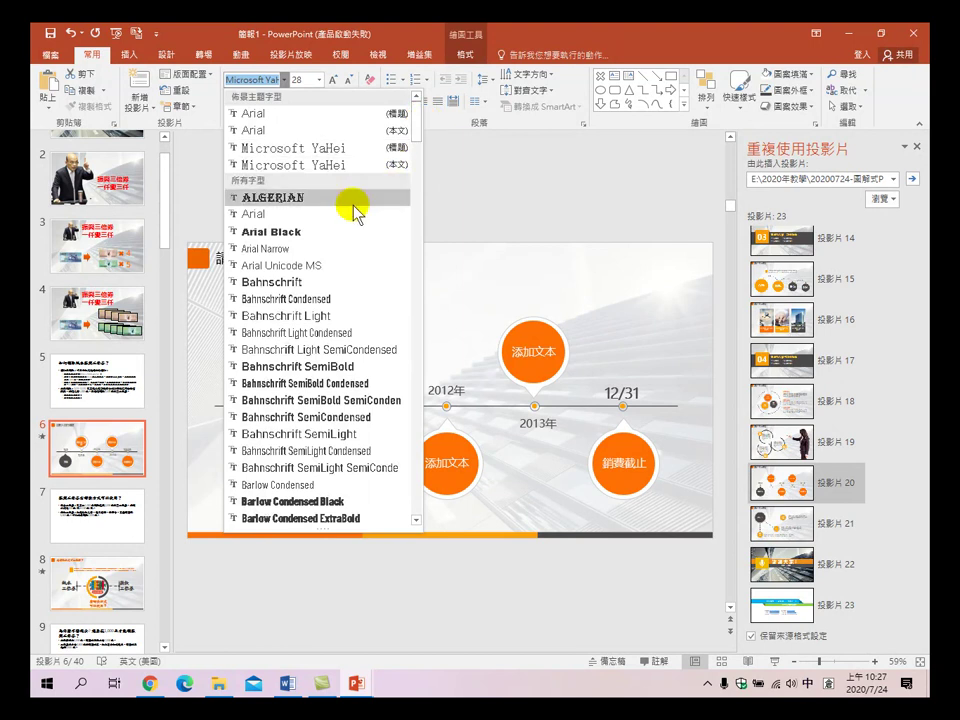
pyautogui.click(302, 232)
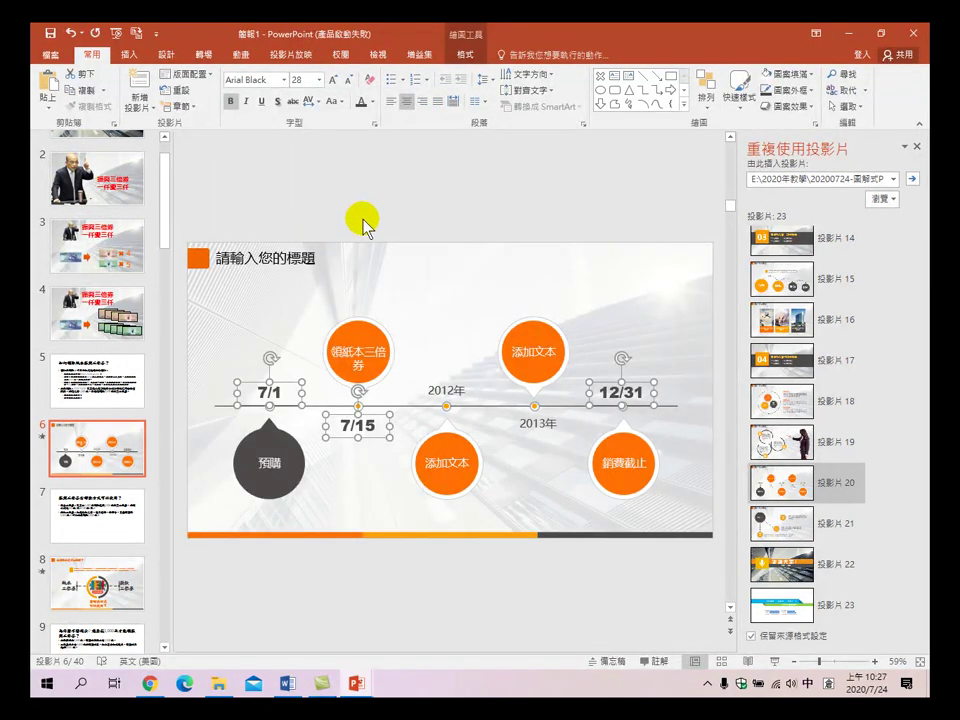
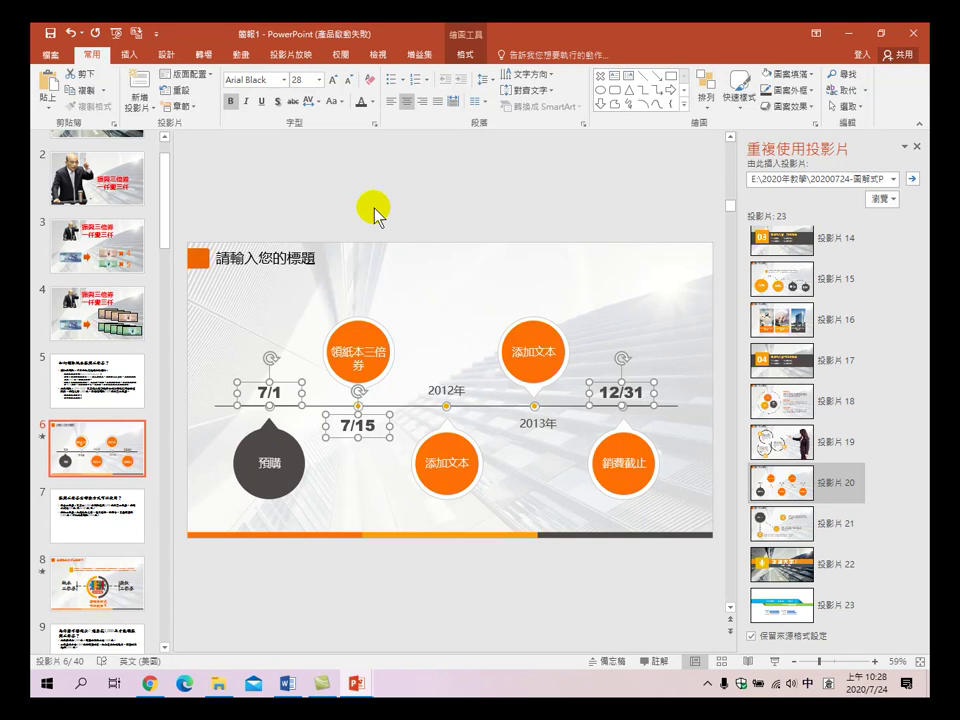
# - Delete the 2012年 and 2013年 year labels from the slide 6 timeline
pyautogui.click(464, 392)
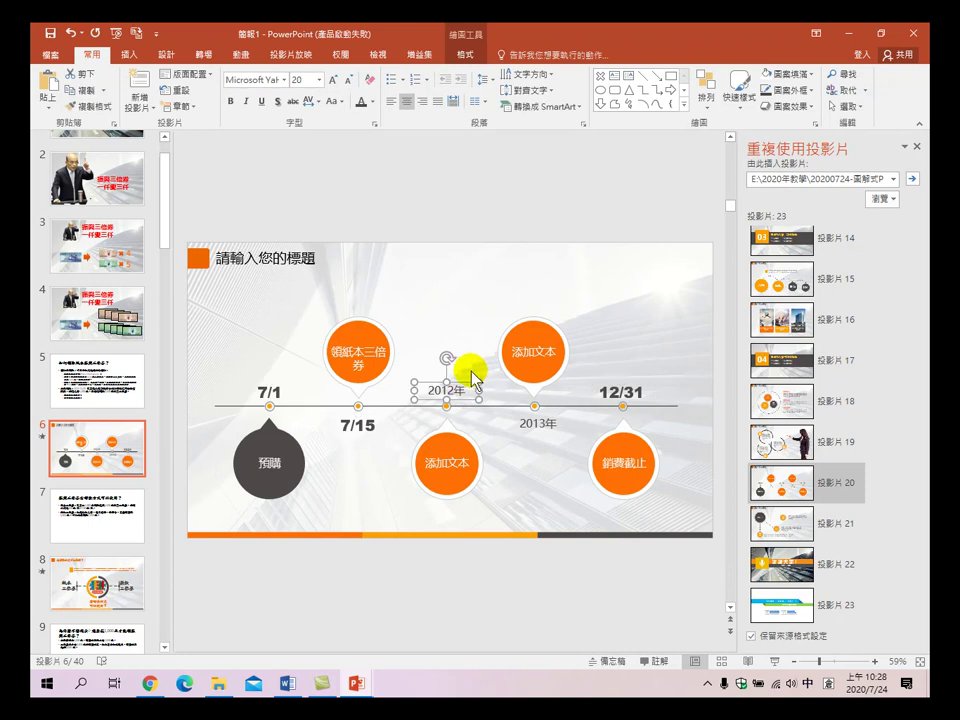
pyautogui.press('Delete')
pyautogui.click(533, 421)
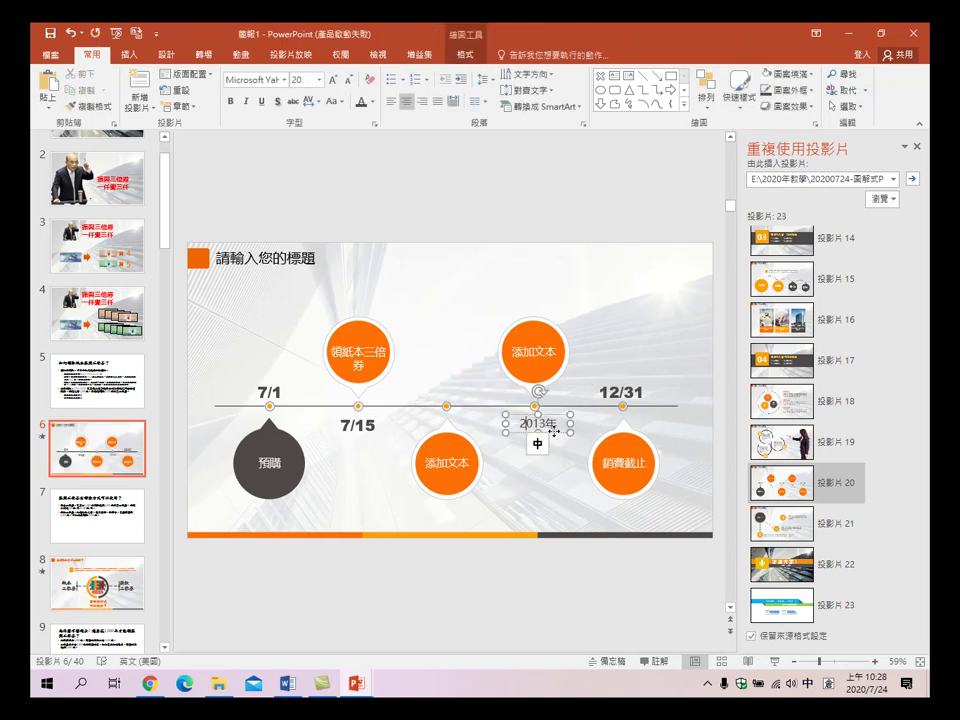
pyautogui.click(546, 430)
pyautogui.press('Delete')
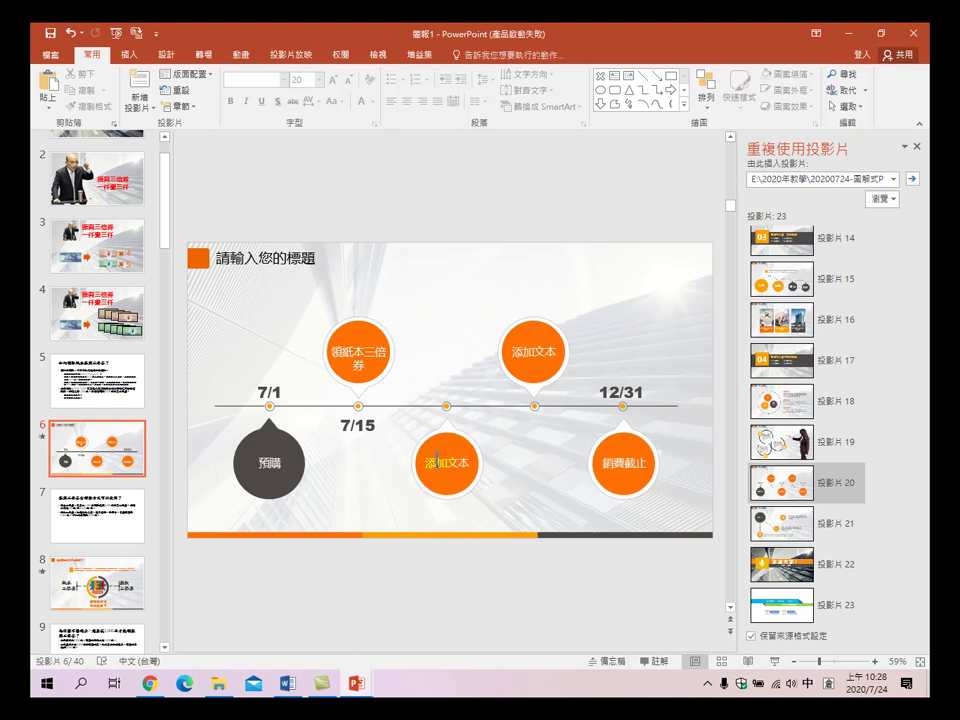
pyautogui.doubleClick(442, 461)
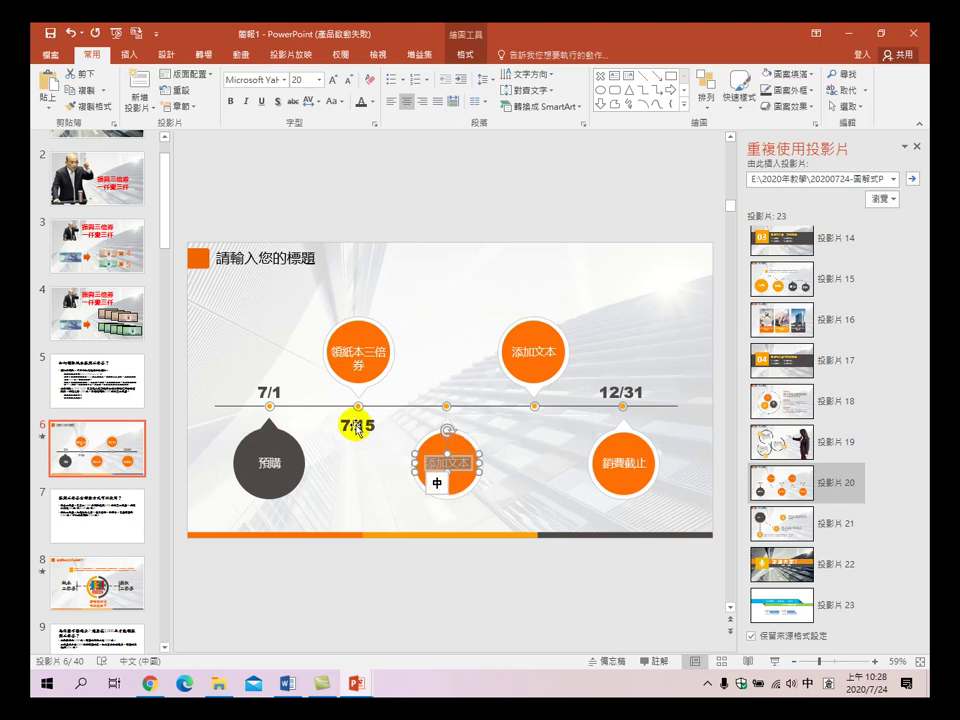
pyautogui.click(346, 332)
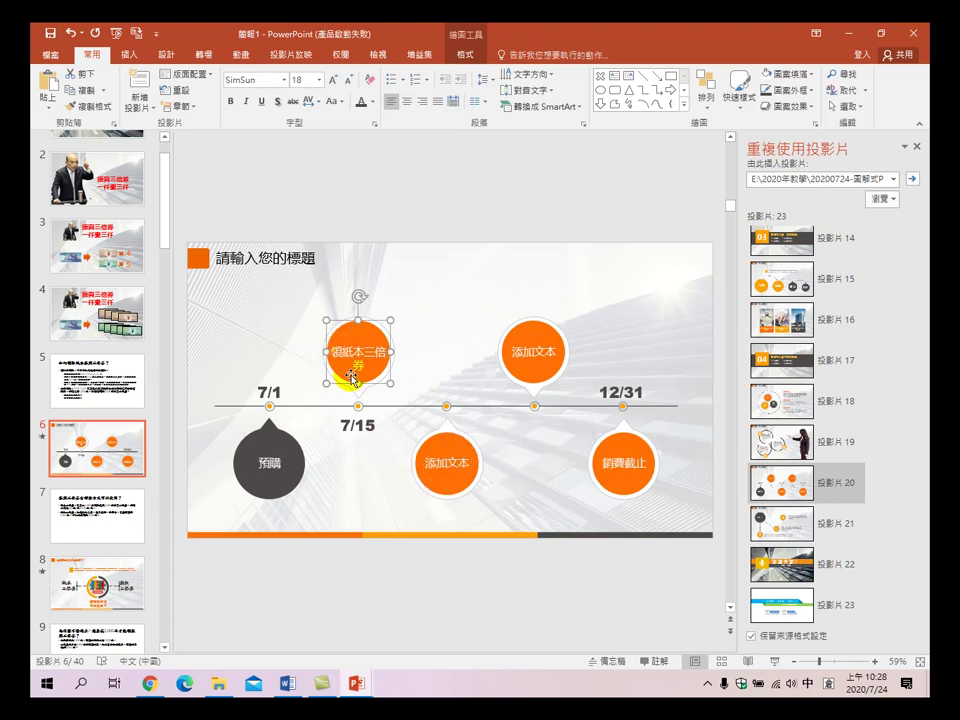
pyautogui.keyDown('shift'); pyautogui.click(287, 437); pyautogui.keyUp('shift')
pyautogui.keyDown('shift'); pyautogui.click(427, 447); pyautogui.keyUp('shift')
pyautogui.keyDown('shift'); pyautogui.click(546, 333); pyautogui.keyUp('shift')
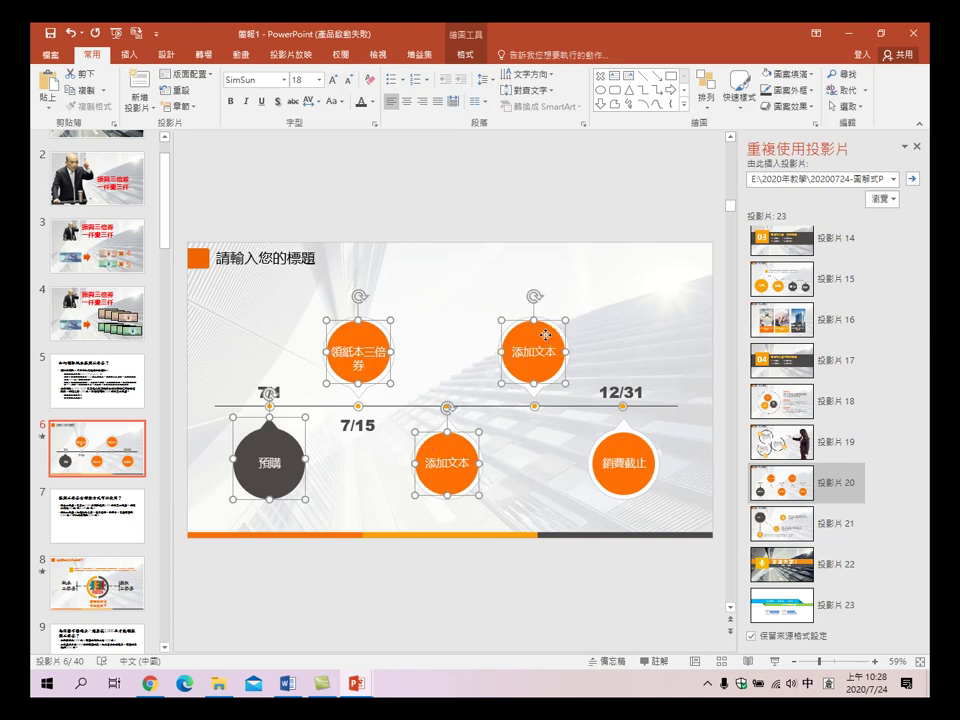
pyautogui.keyDown('shift'); pyautogui.click(610, 450); pyautogui.keyUp('shift')
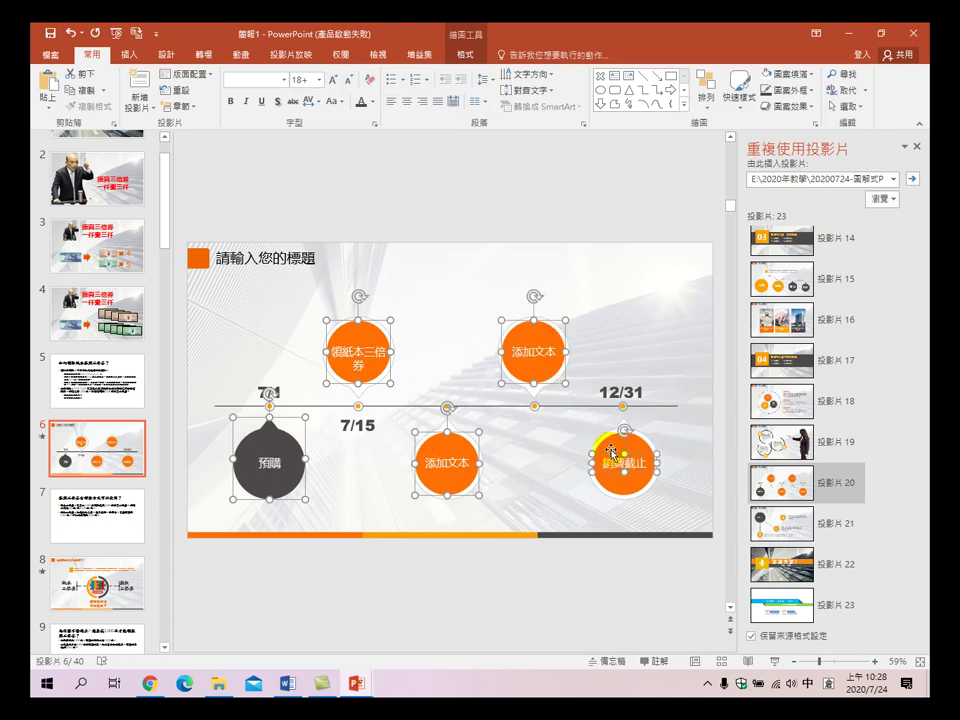
pyautogui.press('shift')
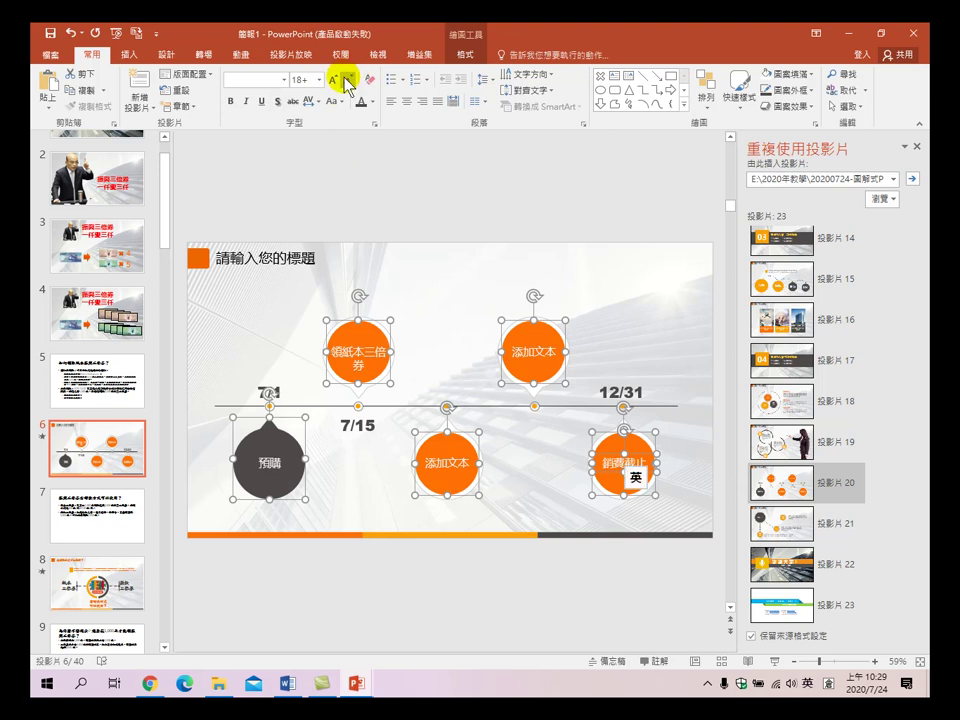
pyautogui.click(330, 77)
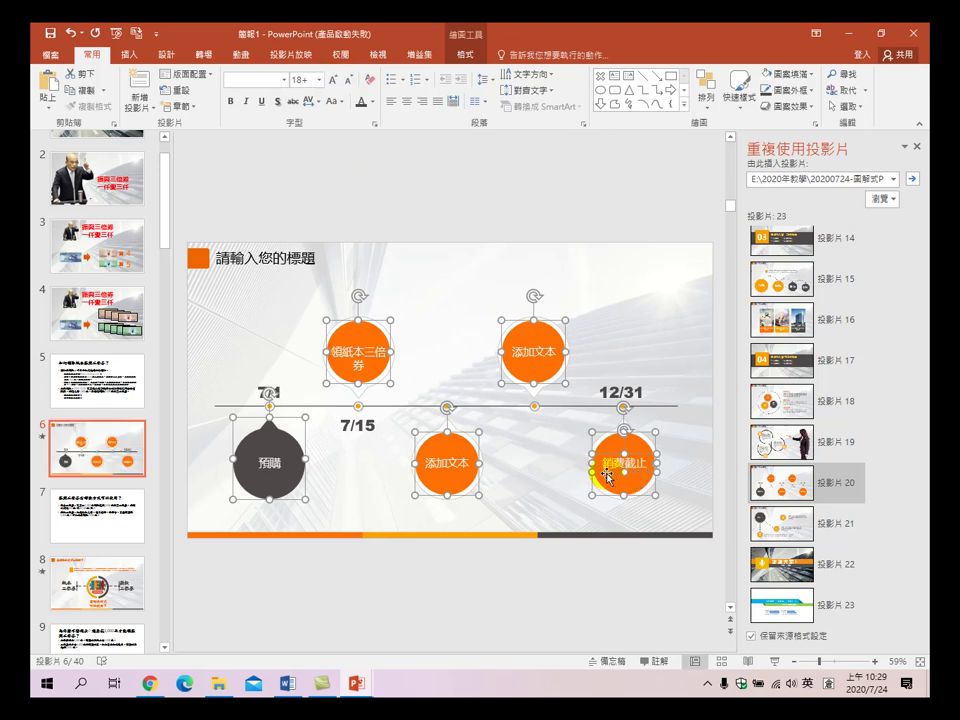
pyautogui.press('shift')
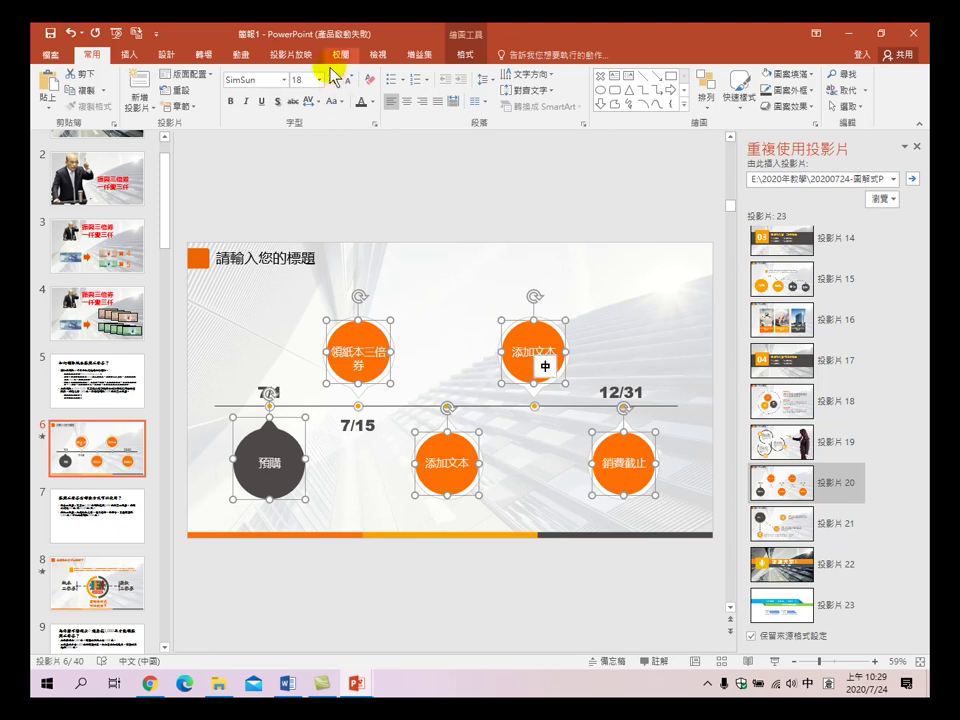
pyautogui.click(333, 80)
pyautogui.click(333, 80)
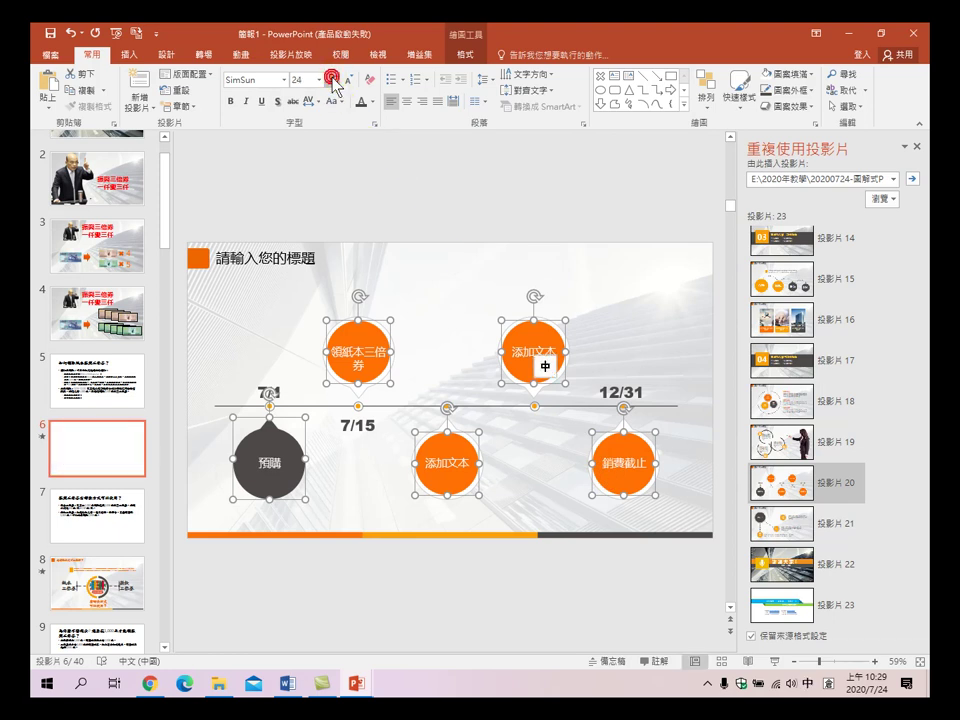
pyautogui.click(419, 276)
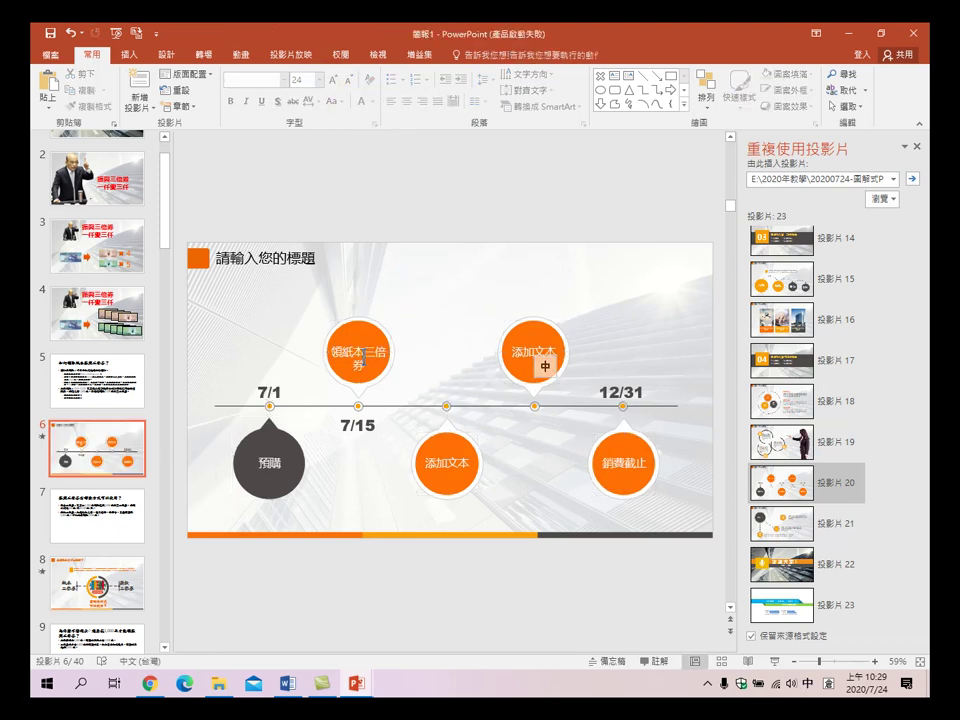
pyautogui.click(355, 349)
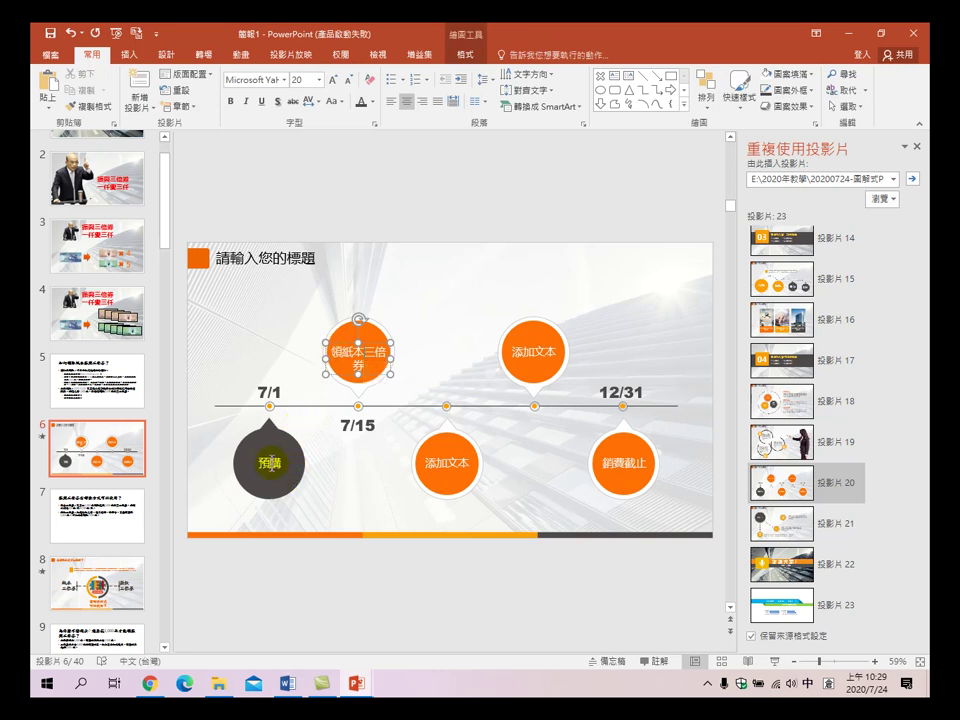
# - Enlarge the 預購, lower 添加文本 and 銷費截止 circle labels to 32 pt
pyautogui.keyDown('shift'); pyautogui.click(270, 465); pyautogui.keyUp('shift')
pyautogui.keyDown('shift'); pyautogui.click(447, 466); pyautogui.keyUp('shift')
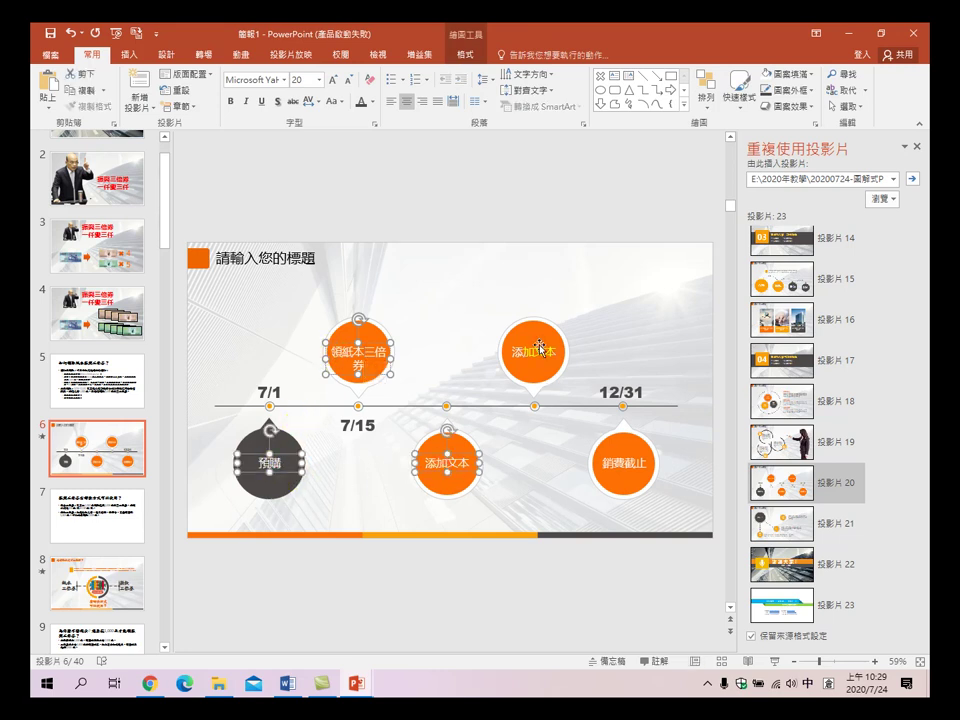
pyautogui.keyDown('shift'); pyautogui.click(612, 470); pyautogui.keyUp('shift')
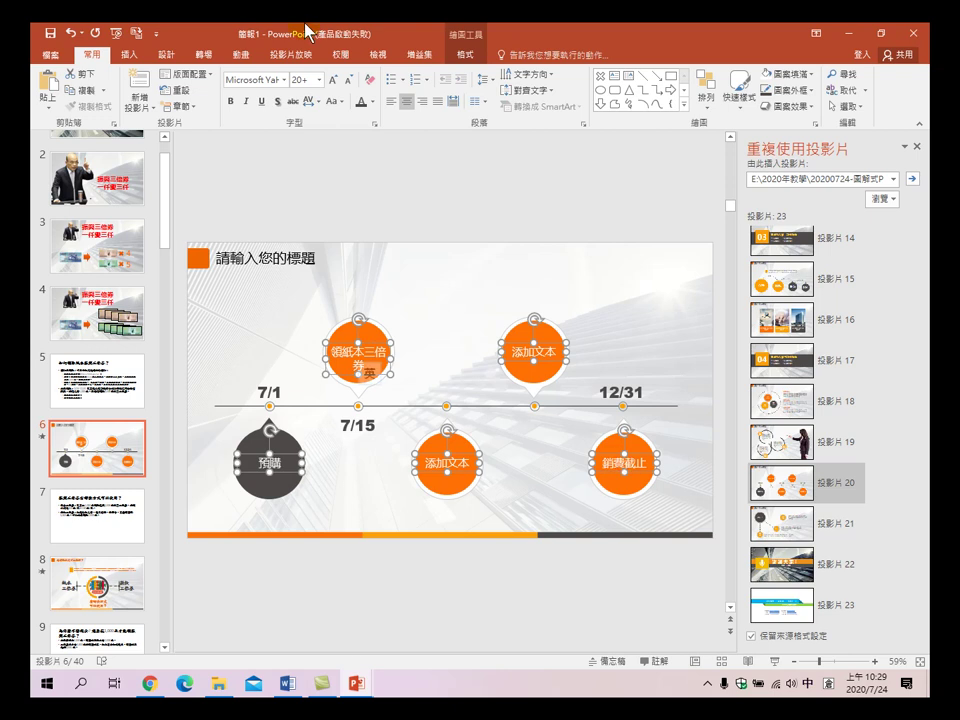
pyautogui.click(333, 79)
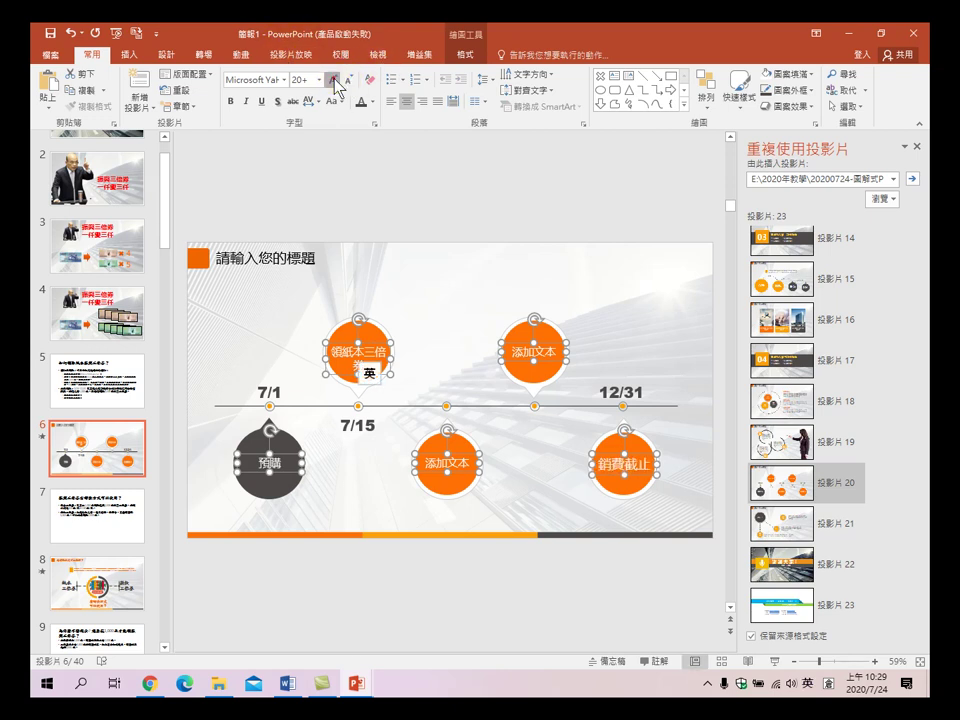
pyautogui.click(333, 79)
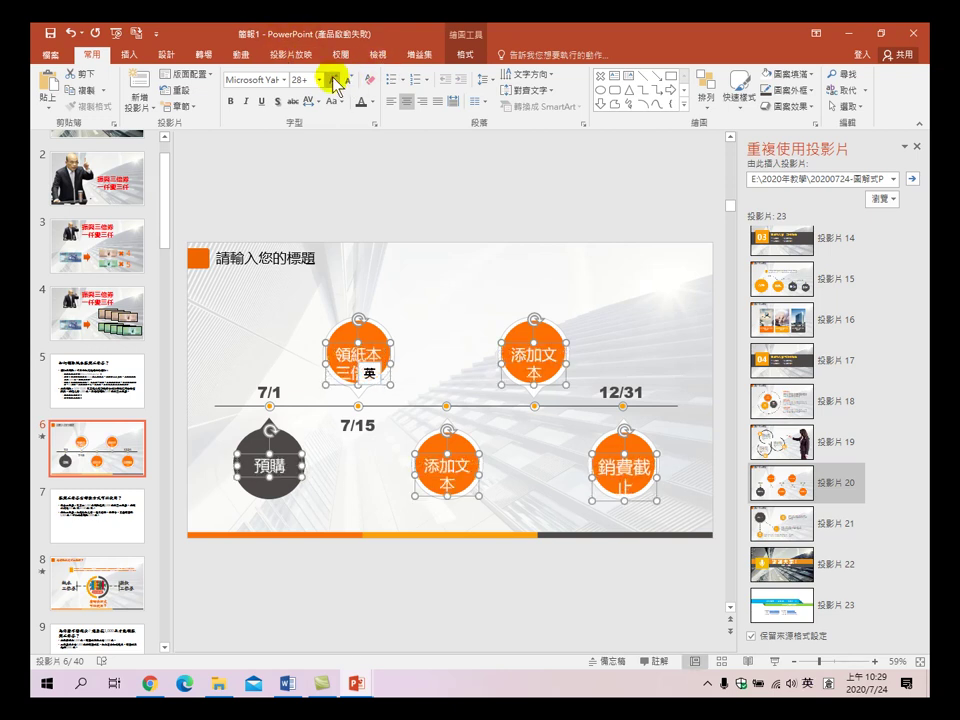
pyautogui.click(333, 79)
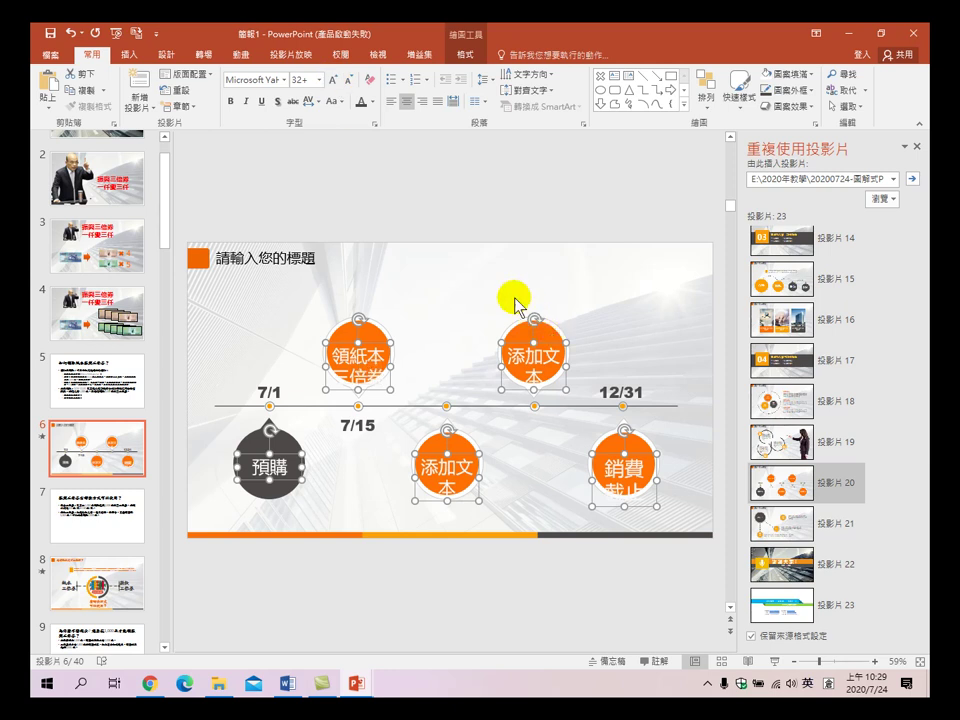
pyautogui.click(456, 290)
# - Move the 領紙本三倍券 and both 添加文本 labels up into their circles
pyautogui.click(368, 354)
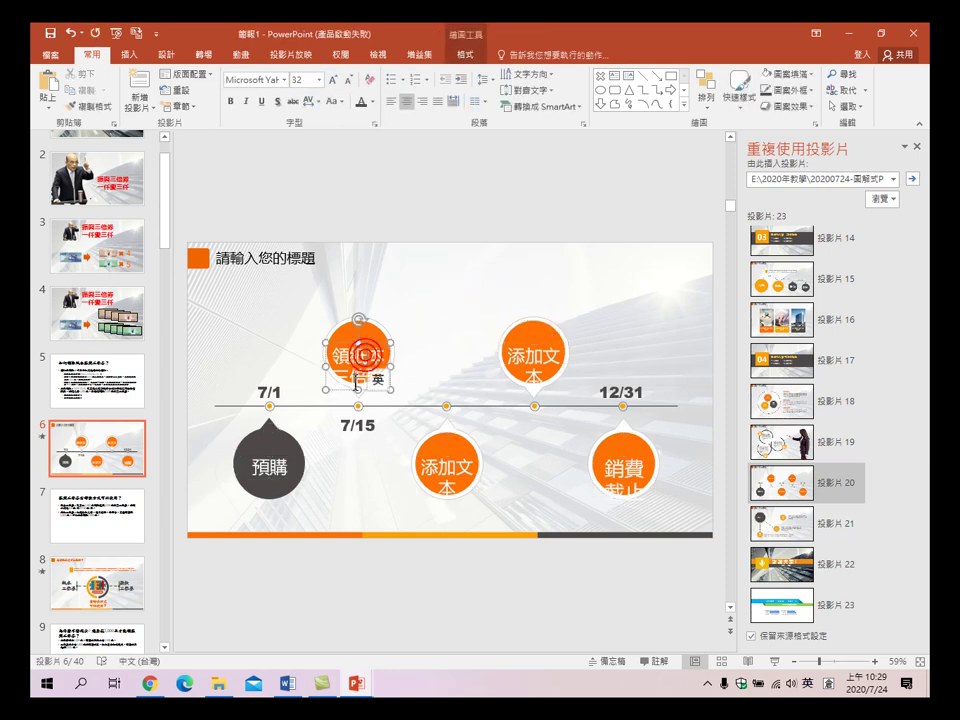
pyautogui.moveTo(371, 345)
pyautogui.mouseDown()
pyautogui.moveTo(375, 317)
pyautogui.moveTo(372, 330)
pyautogui.mouseUp()
pyautogui.click(526, 354)
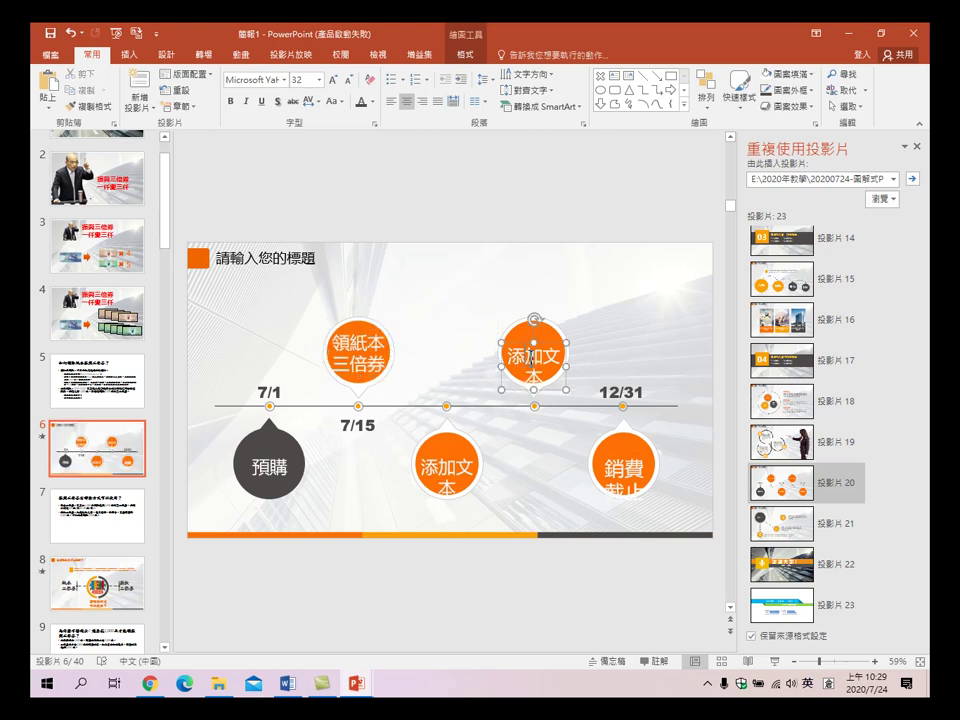
pyautogui.moveTo(521, 338); pyautogui.dragTo(514, 323)
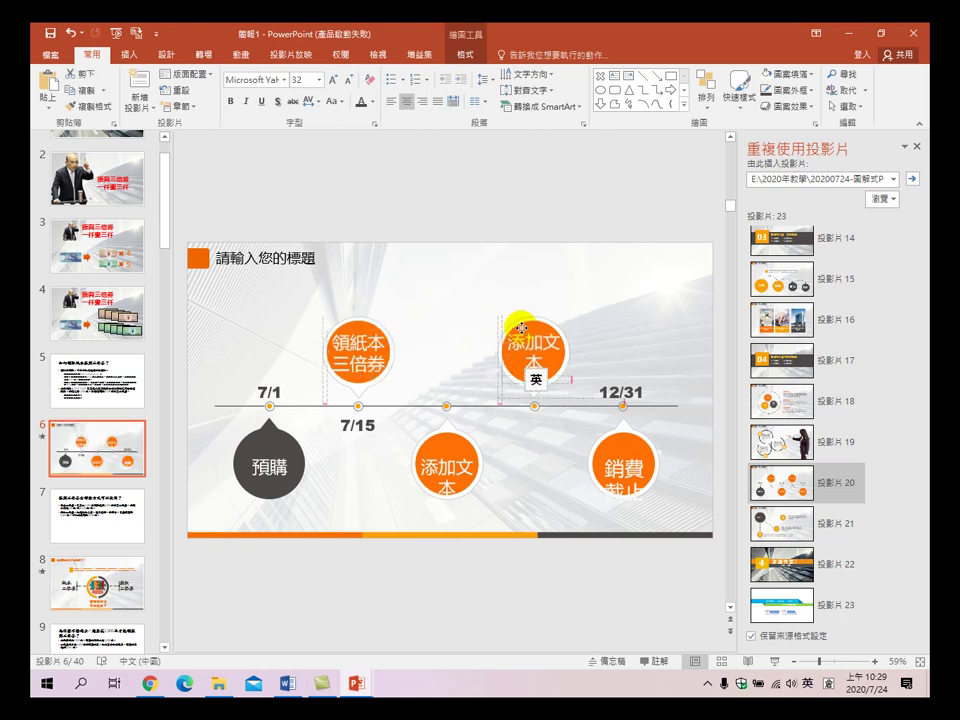
pyautogui.moveTo(437, 485); pyautogui.dragTo(430, 436)
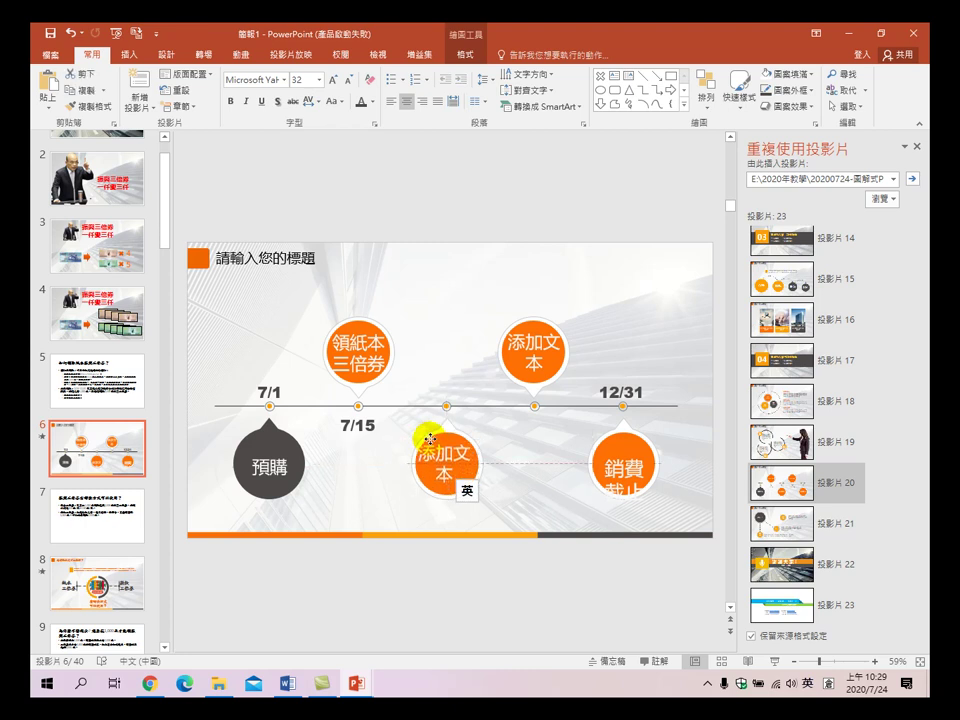
pyautogui.click(300, 470)
pyautogui.click(615, 458)
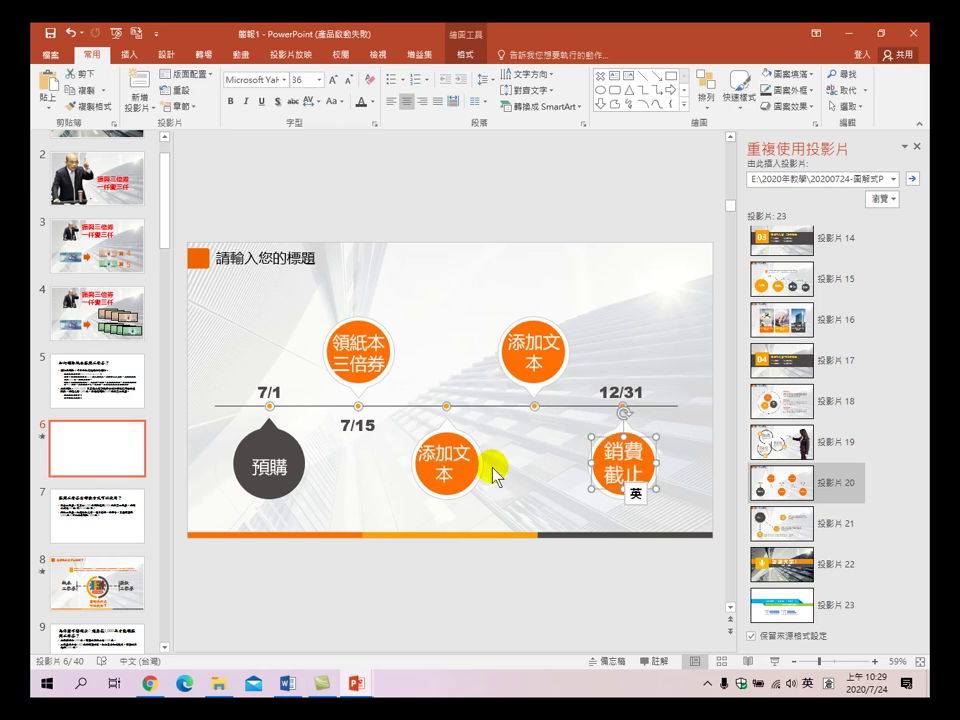
pyautogui.click(453, 456)
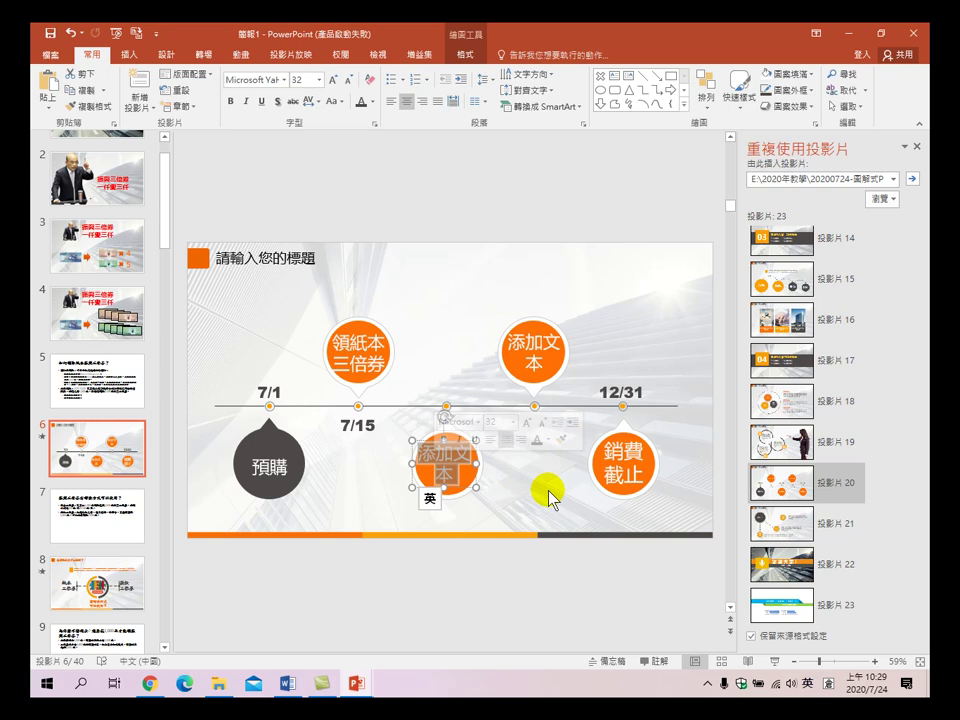
# - Replace the lower 添加文本 placeholder with 消費中 using Cangjie input, correcting the first character
pyautogui.press('BackSpace')
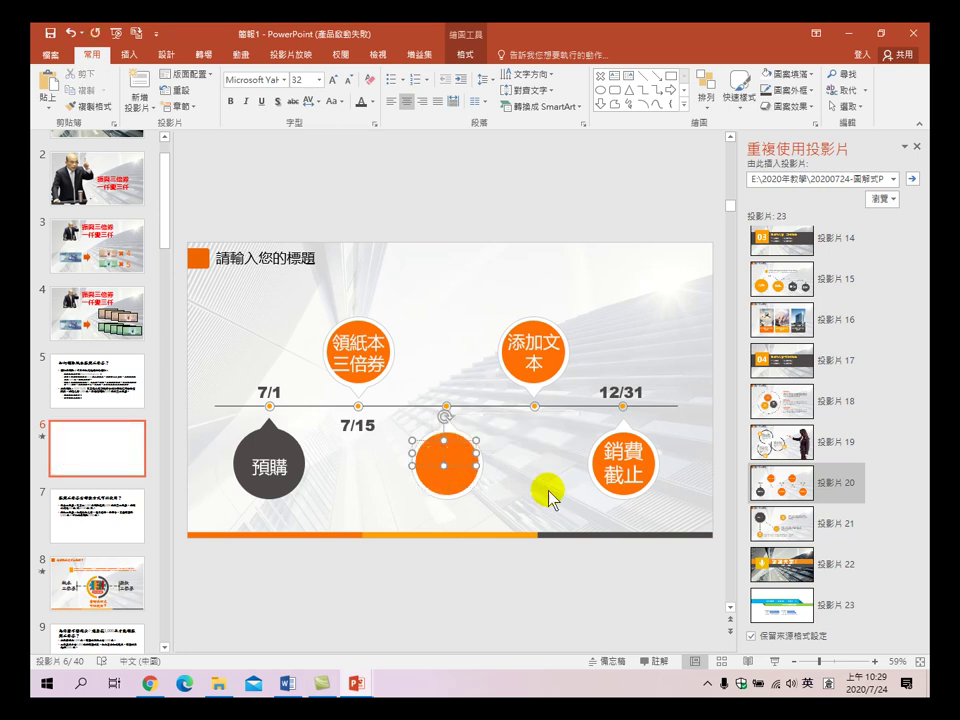
pyautogui.hotkey('alt', 'shift')
pyautogui.write('cfb')
pyautogui.press('space')
pyautogui.write('lnbuc')
pyautogui.press('space')
pyautogui.write('l')
pyautogui.press('space')
pyautogui.press('shift')
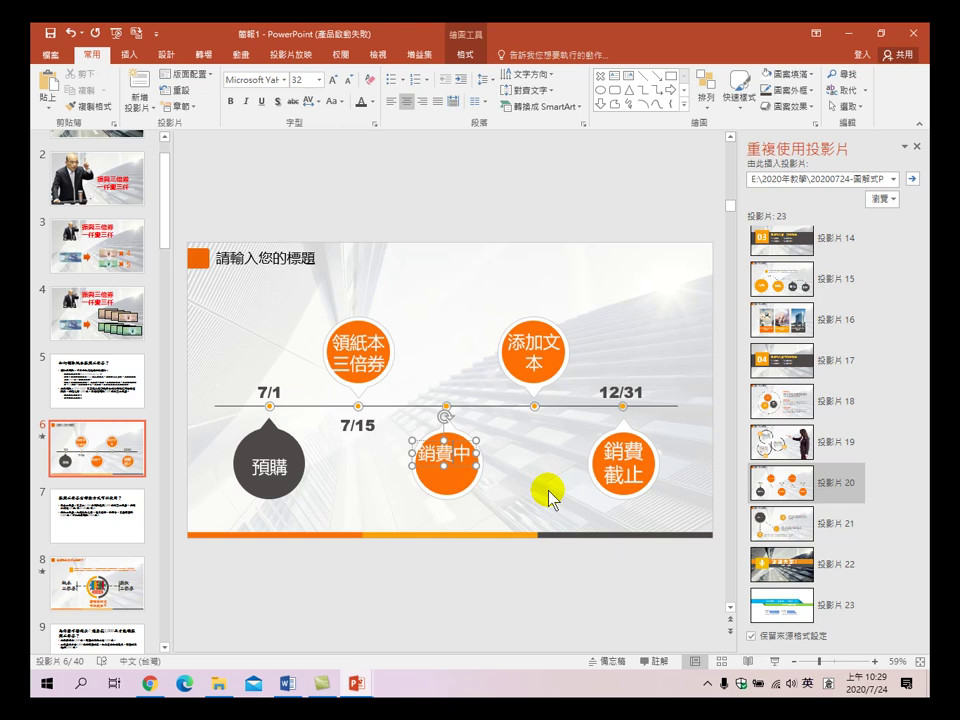
pyautogui.press('shift')
pyautogui.press('Home')
pyautogui.press('Delete')
pyautogui.write('e')
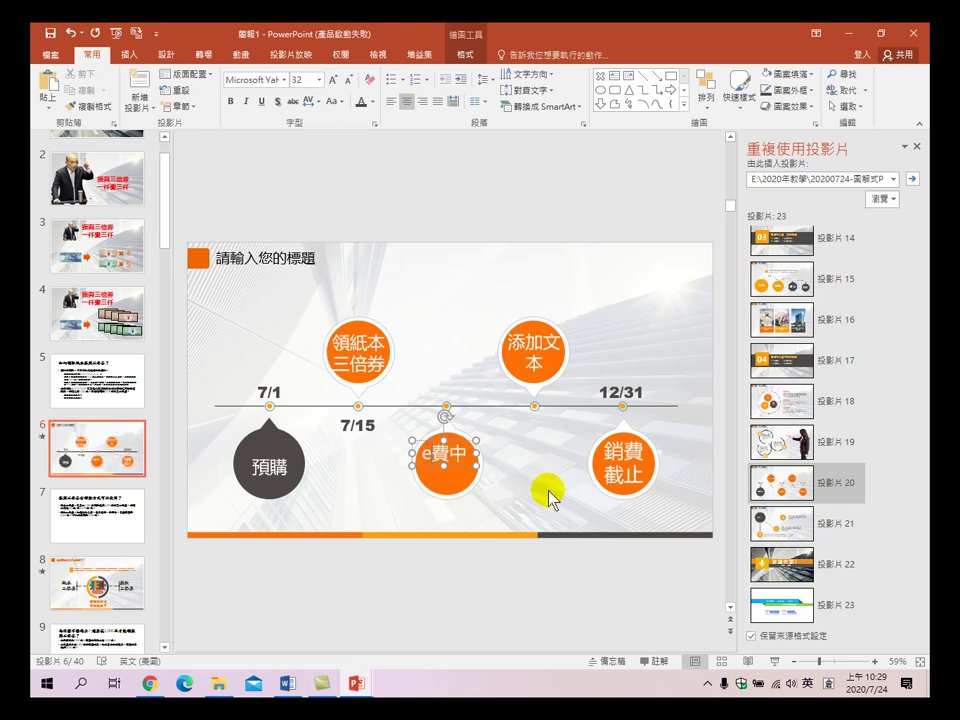
pyautogui.press('space')
pyautogui.write('fb')
pyautogui.press('space')
pyautogui.press('shift')
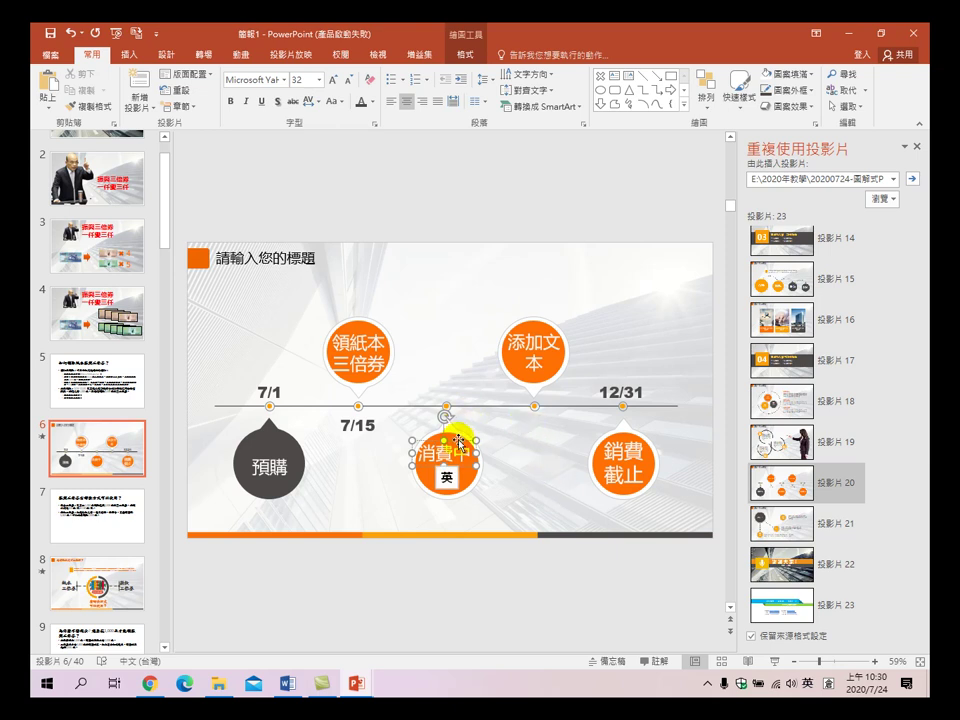
pyautogui.moveTo(457, 441); pyautogui.dragTo(460, 448)
# - Replace the upper 添加文本 placeholder text with 消費中
pyautogui.click(549, 342)
pyautogui.click(531, 352)
pyautogui.doubleClick(531, 352)
pyautogui.press('Delete')
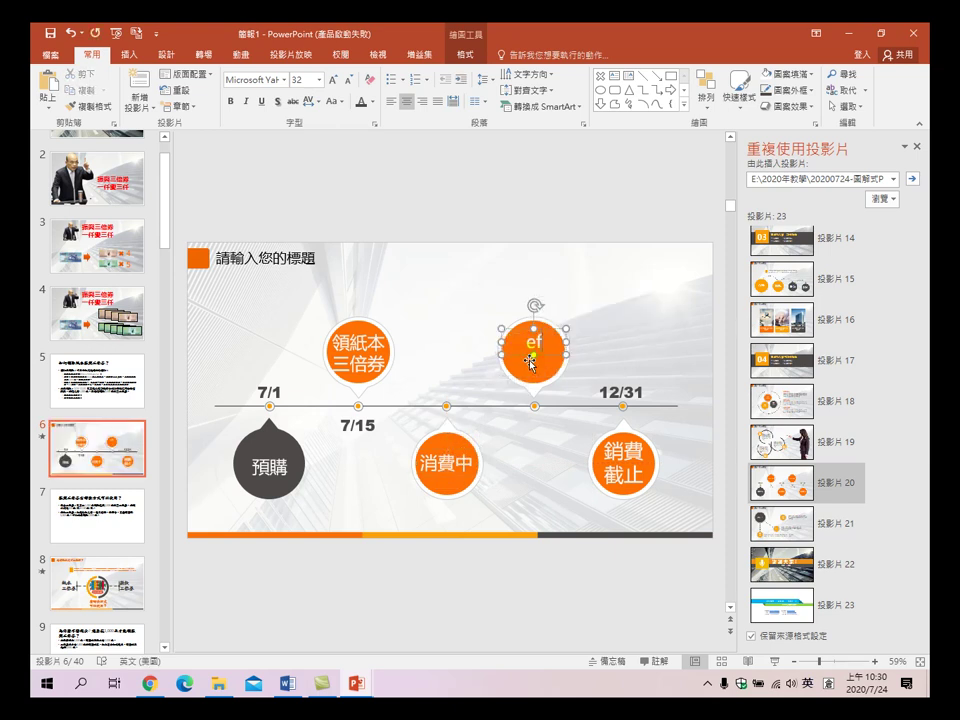
pyautogui.press('shift')
pyautogui.write('消中')
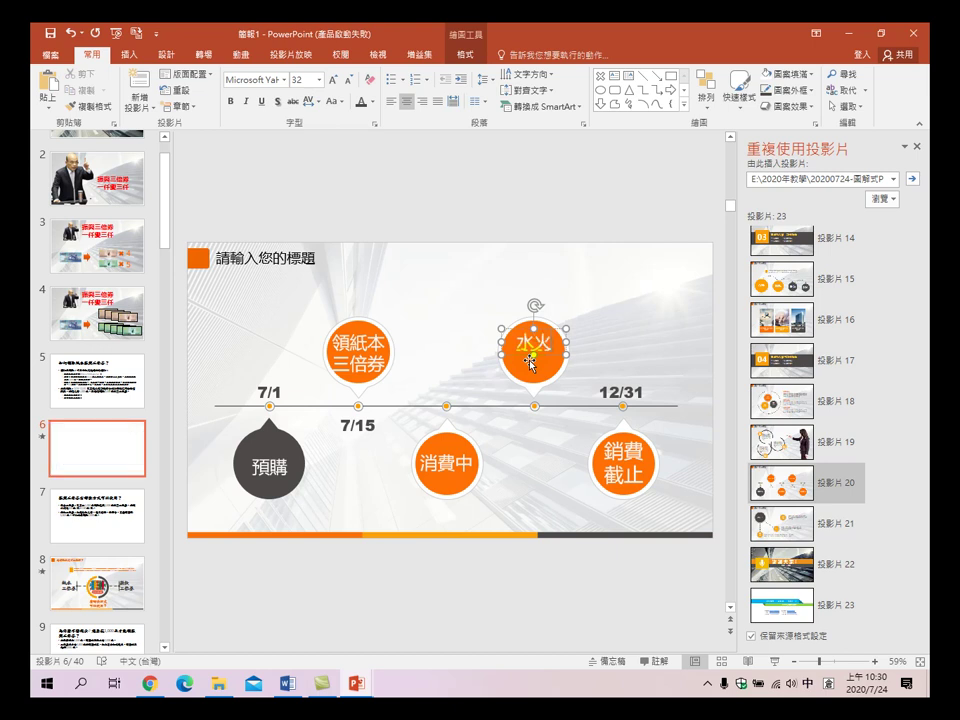
pyautogui.write('費中')
pyautogui.press('shift')
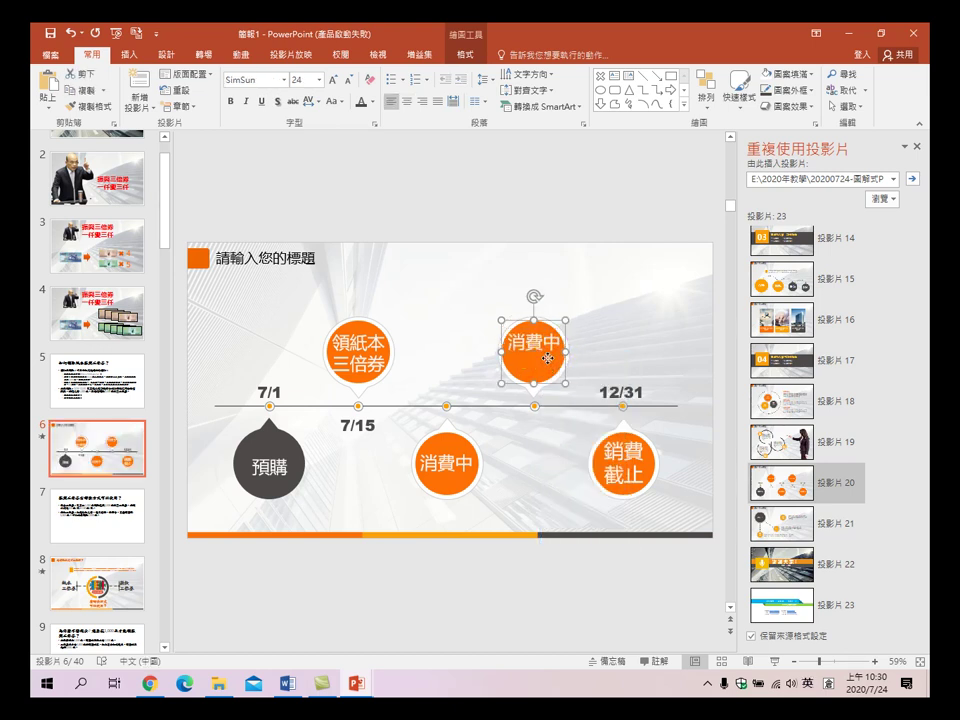
pyautogui.click(577, 391)
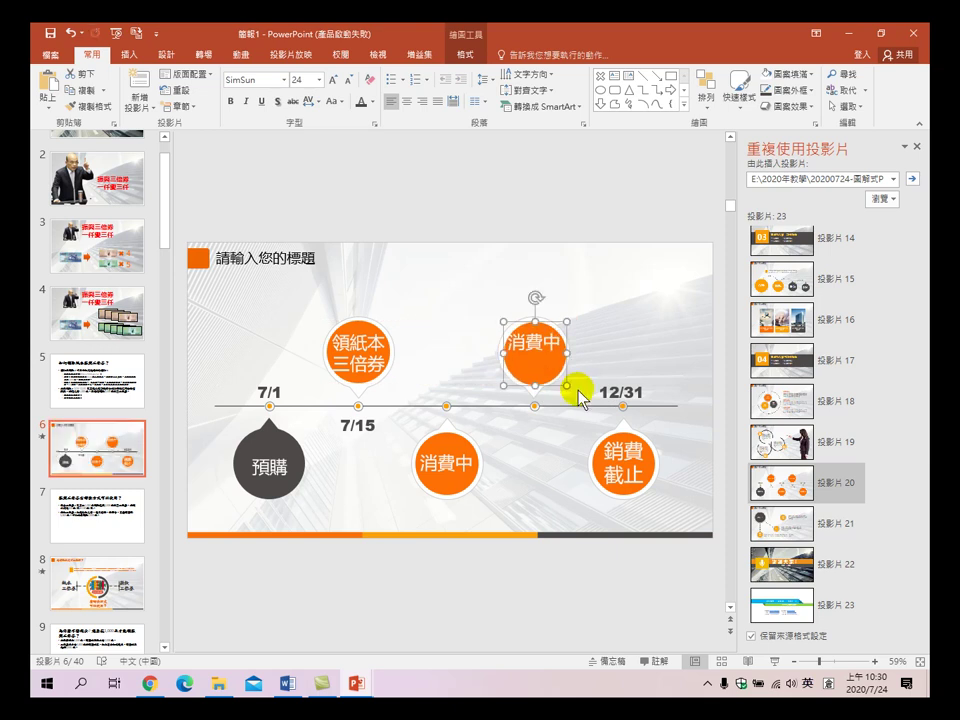
# - Move the upper 消費中 label down level with the 領紙本 label
pyautogui.click(541, 345)
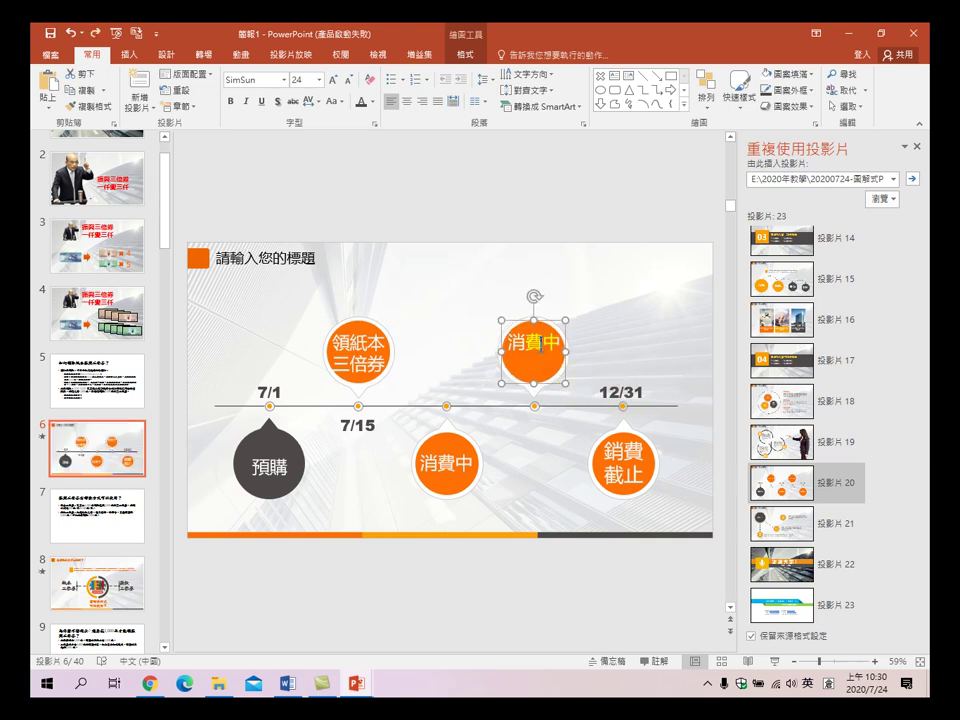
pyautogui.click(545, 328)
pyautogui.moveTo(541, 330); pyautogui.dragTo(541, 341)
pyautogui.click(404, 410)
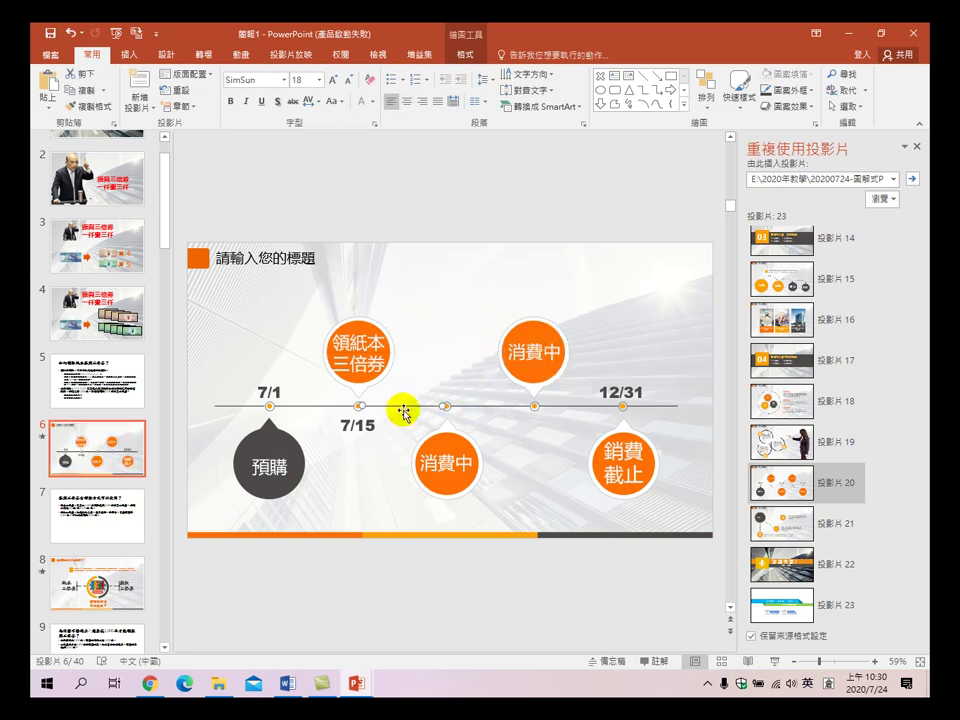
# - Make the timeline segments after 7/15 orange with a 6 pt outline weight
pyautogui.click(486, 408)
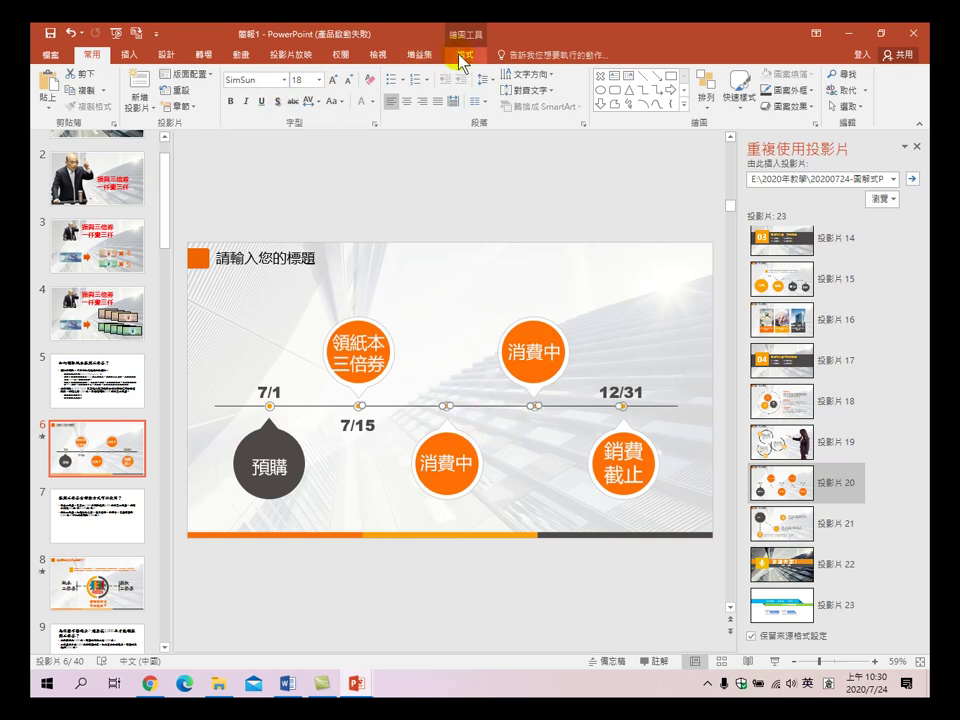
pyautogui.click(461, 58)
pyautogui.click(224, 94)
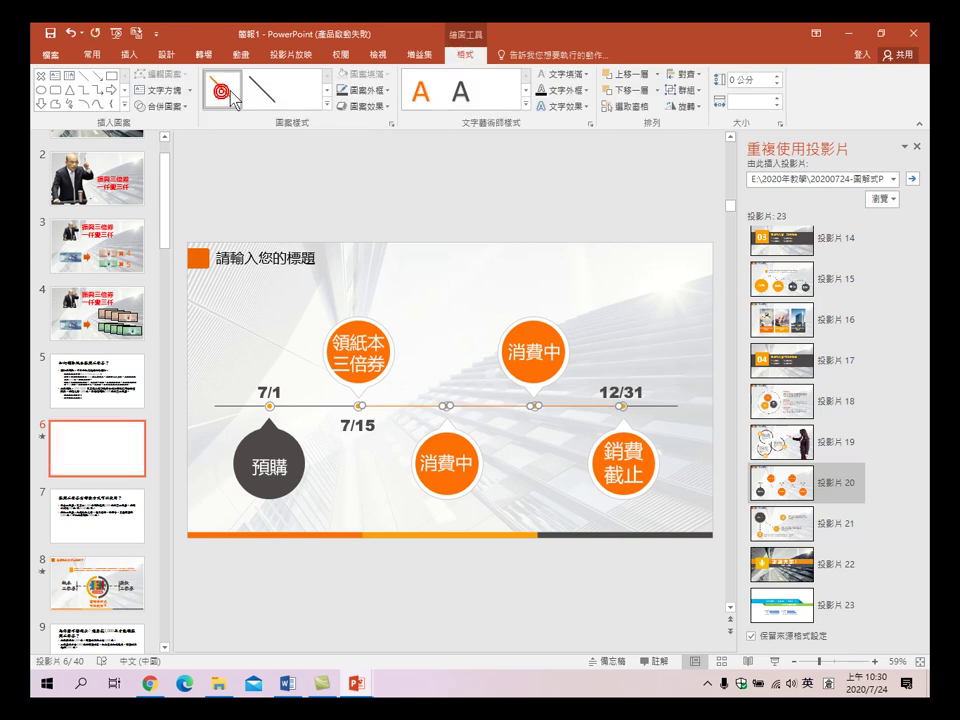
pyautogui.click(369, 90)
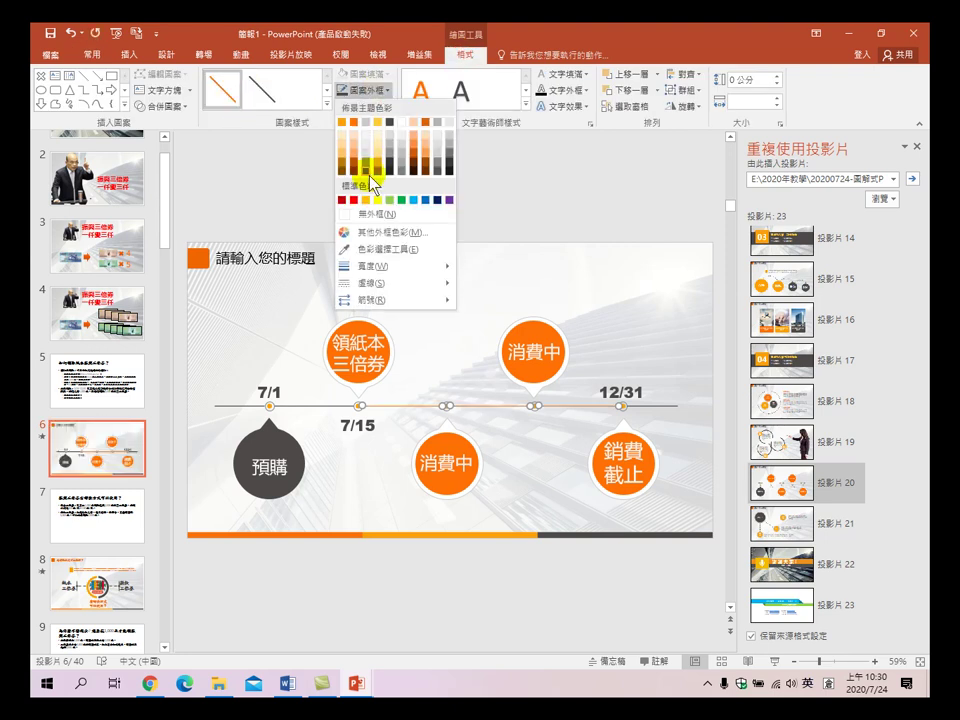
pyautogui.moveTo(385, 268)
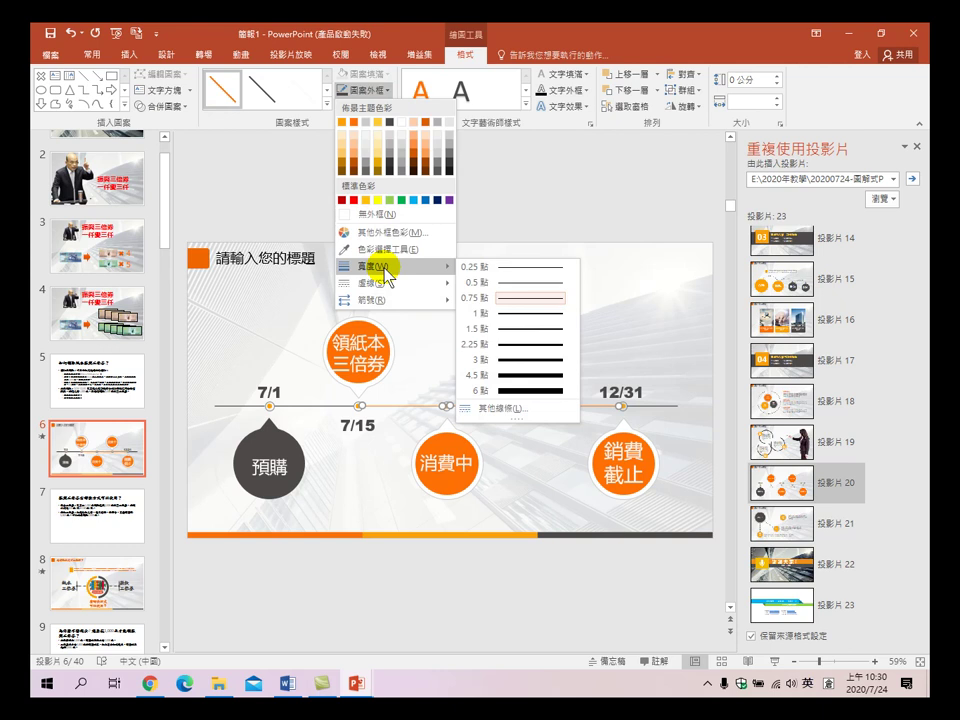
pyautogui.click(510, 390)
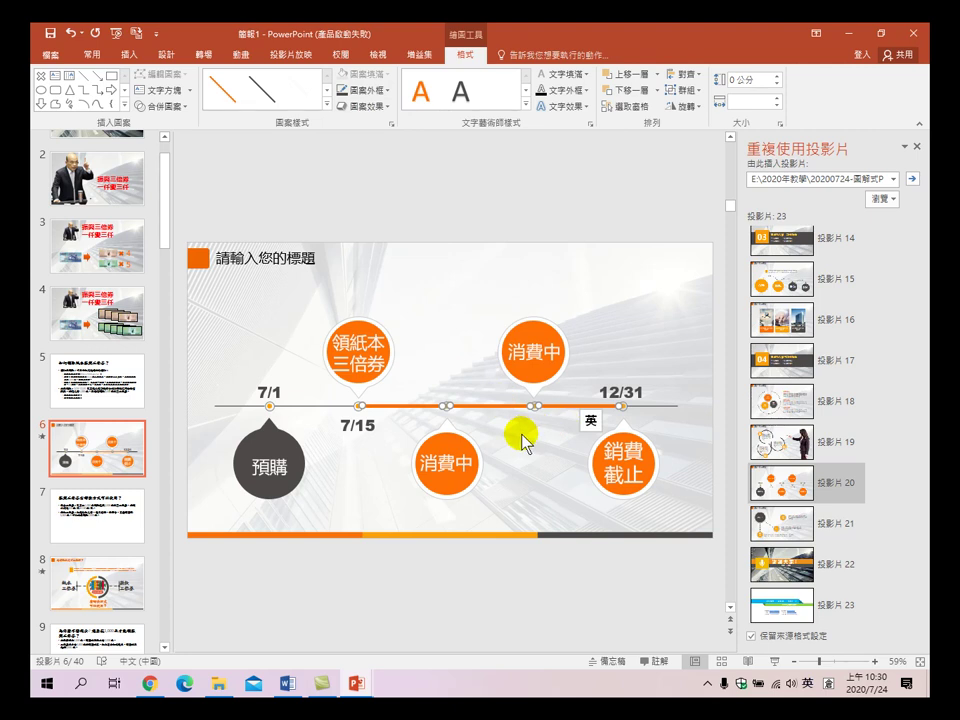
# - Fill the 銷費截止 circle with the dark grey theme colour
pyautogui.click(633, 437)
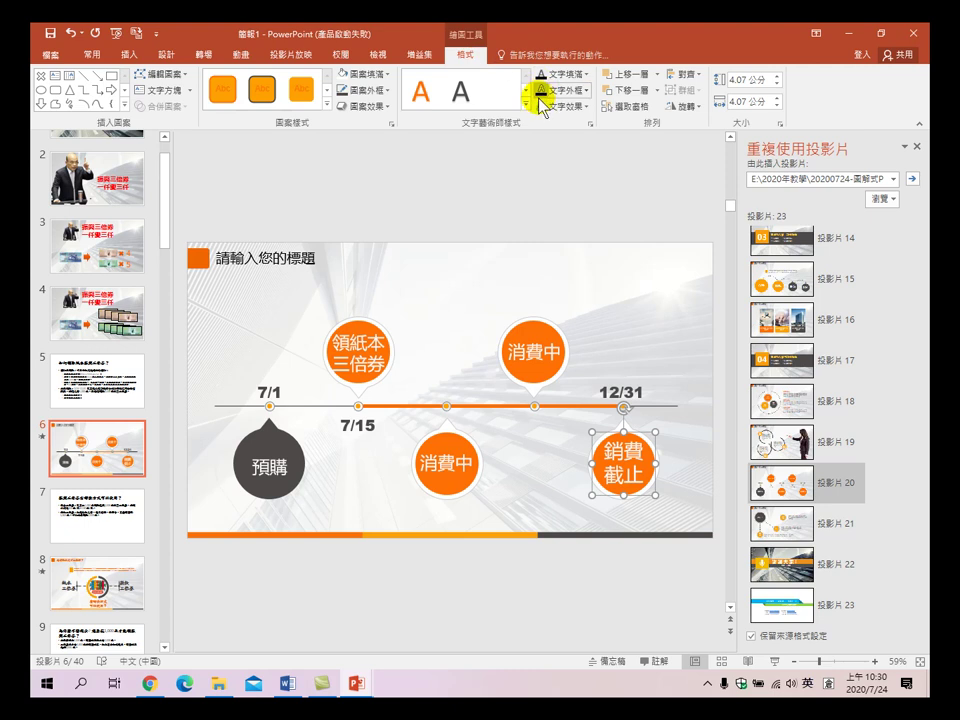
pyautogui.click(387, 70)
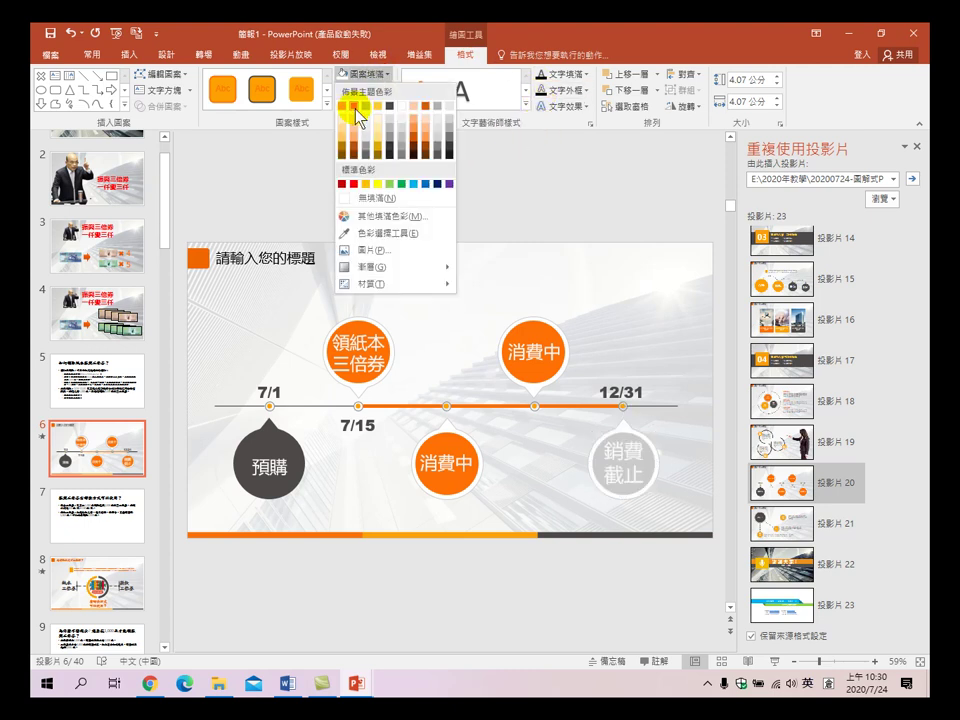
pyautogui.click(450, 150)
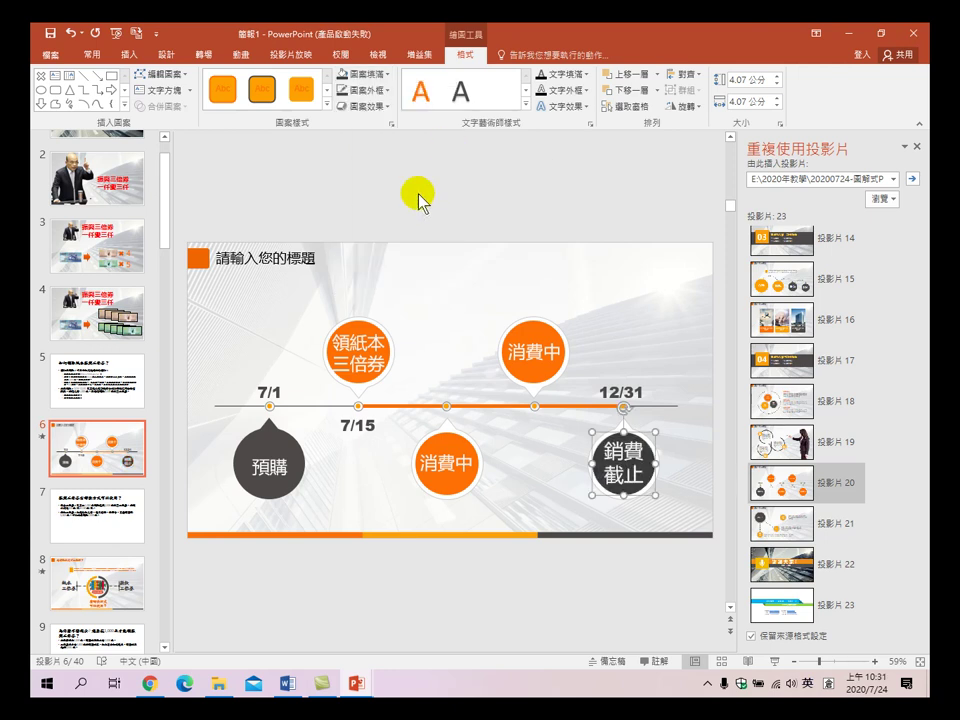
# - Set the leftmost timeline segment's outline weight to 4.5 pt
pyautogui.click(645, 257)
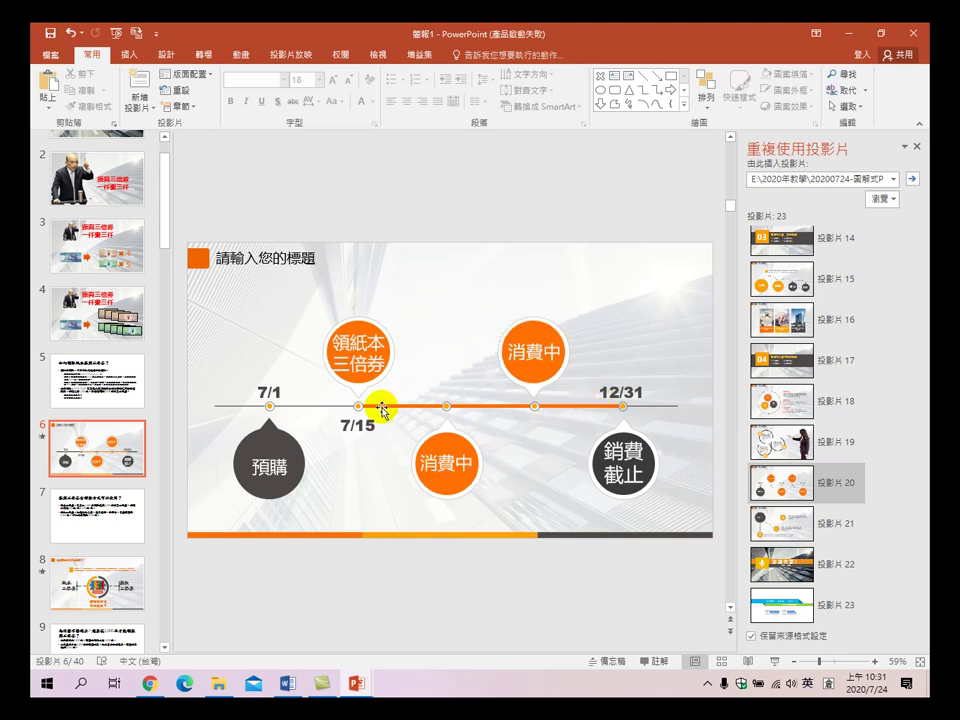
pyautogui.click(231, 404)
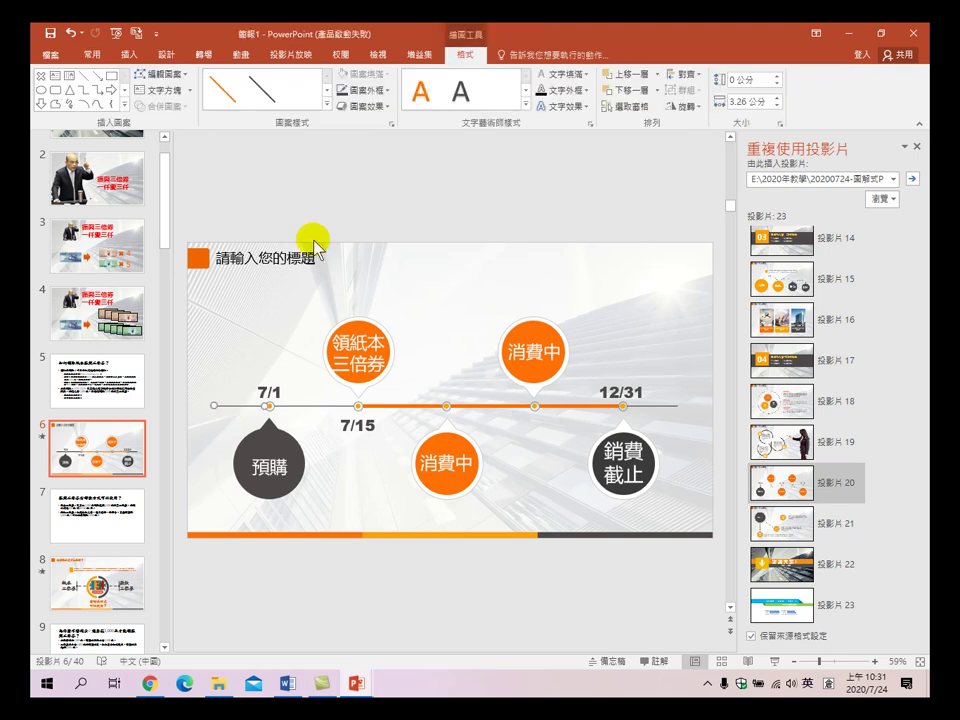
pyautogui.click(386, 89)
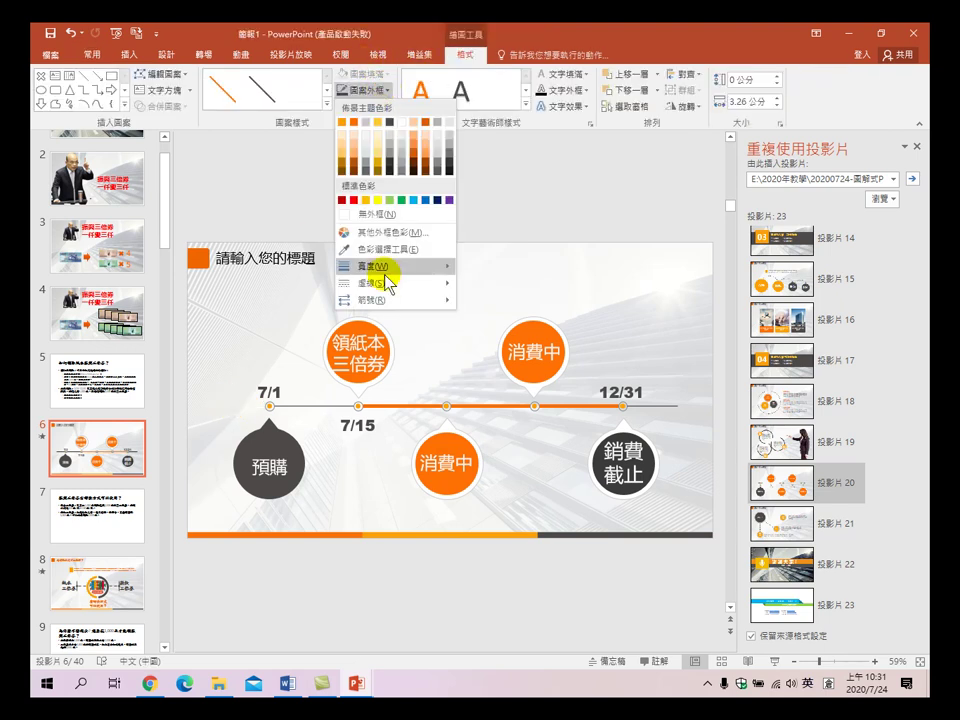
pyautogui.moveTo(386, 268)
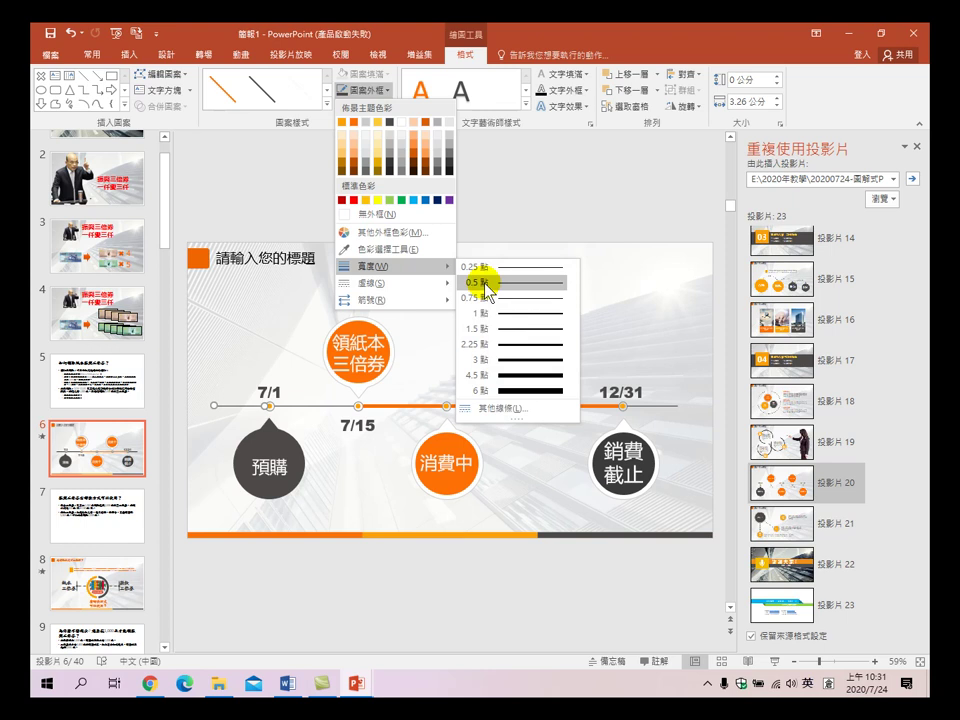
pyautogui.click(510, 386)
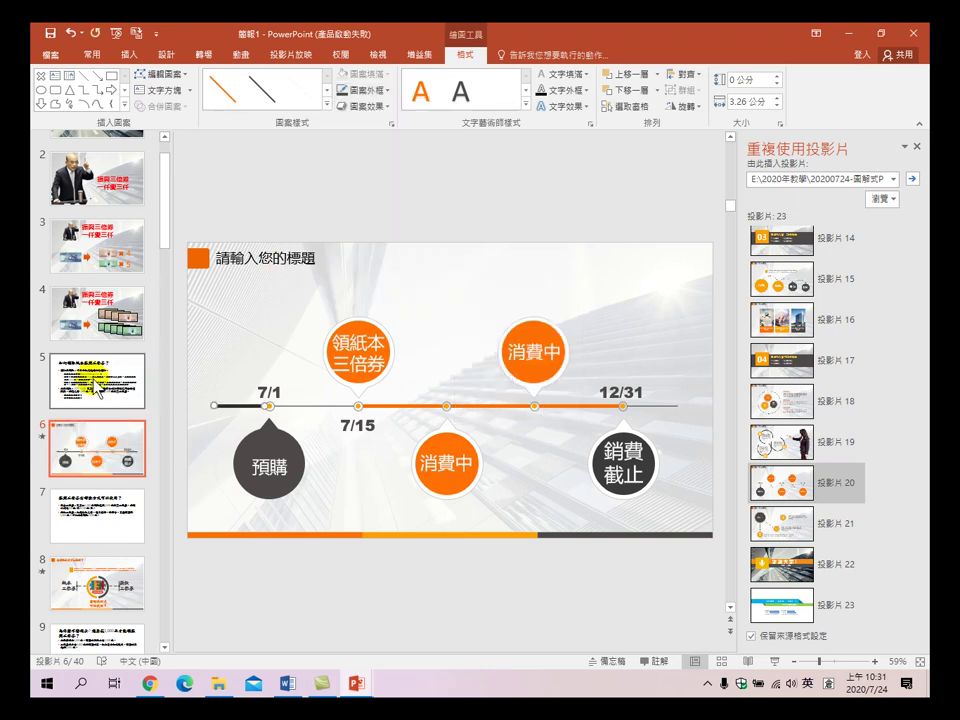
pyautogui.click(230, 258)
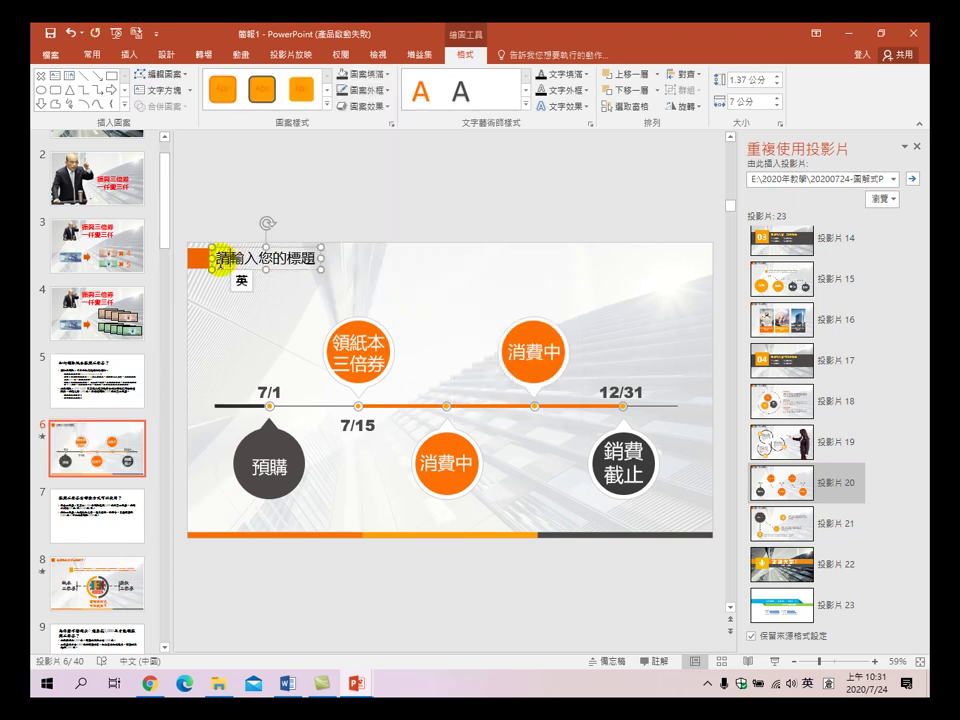
# - Check slide 5's wording, then retitle slide 6 as 振興三倍券使用時間
pyautogui.click(101, 385)
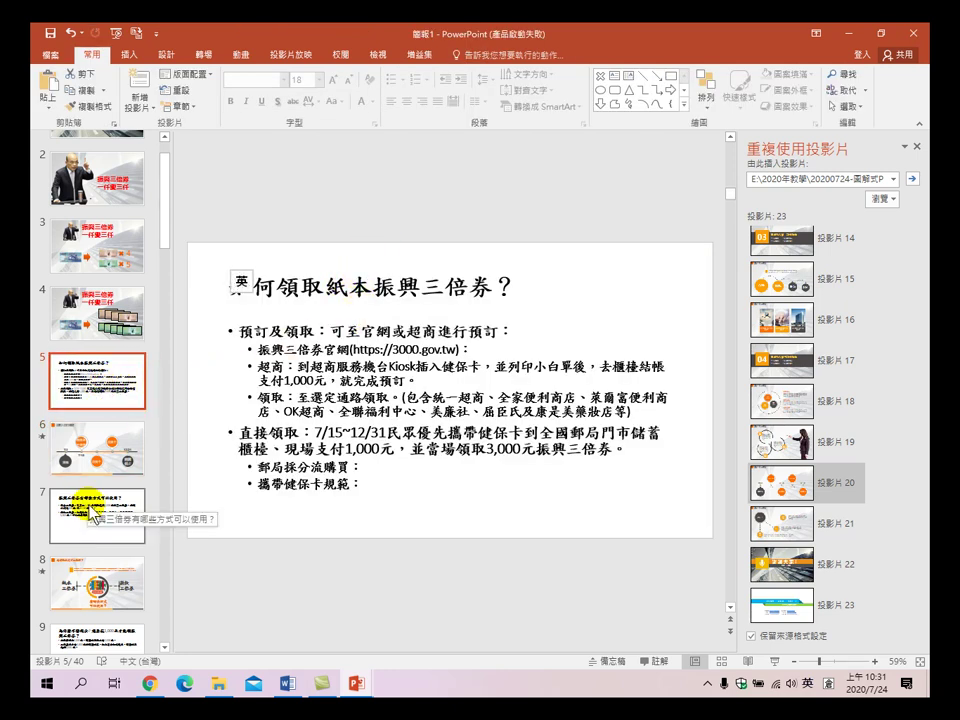
pyautogui.click(122, 440)
pyautogui.click(214, 256)
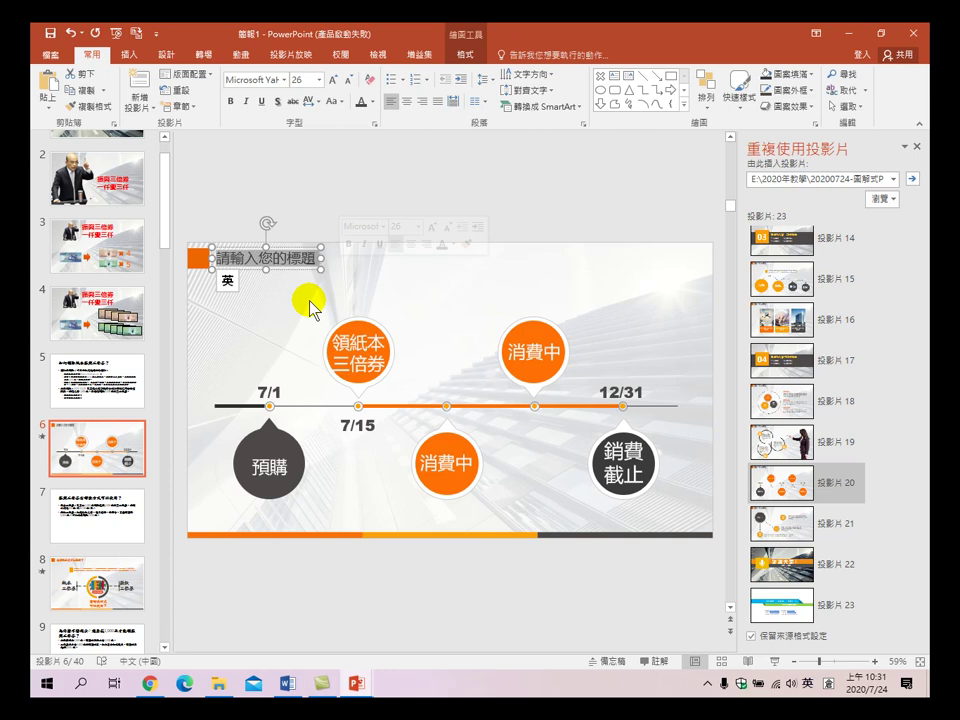
pyautogui.press('Delete')
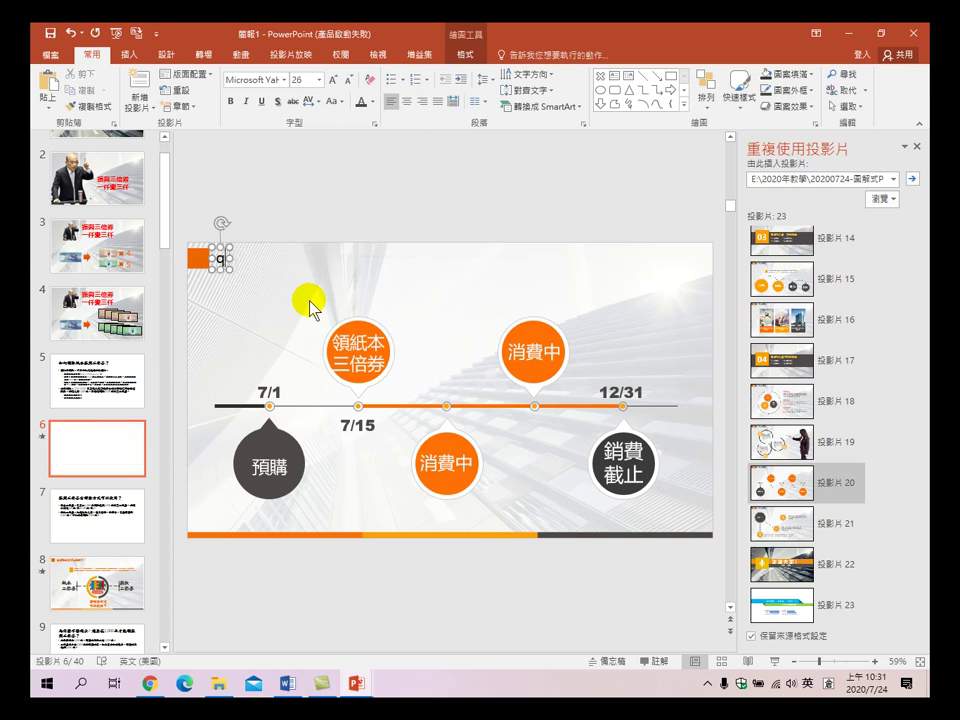
pyautogui.write('振竹雞')
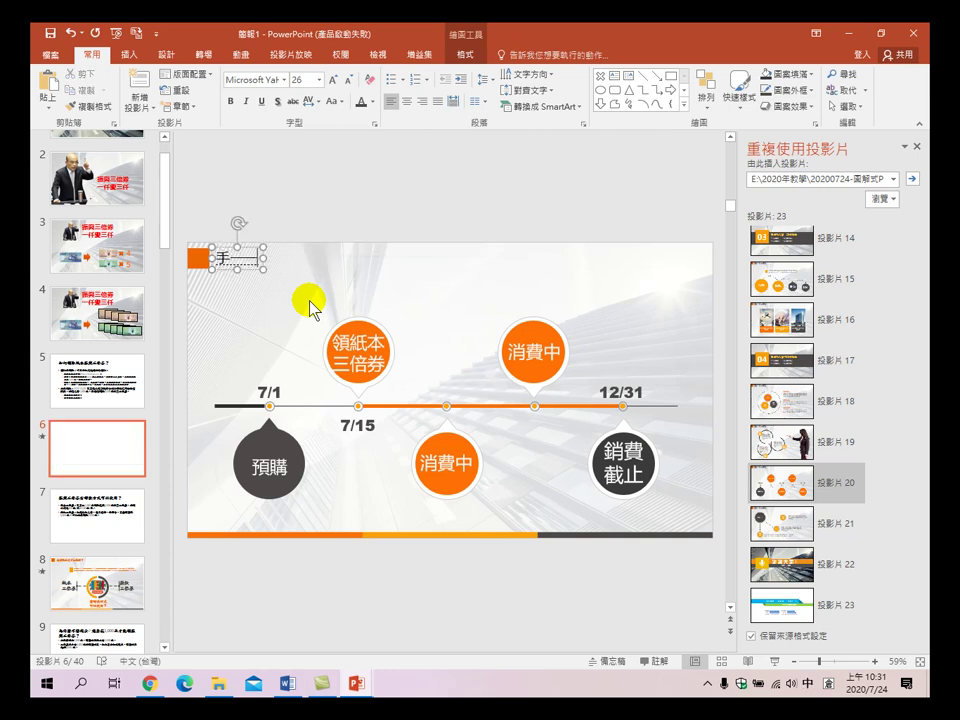
pyautogui.write('興三')
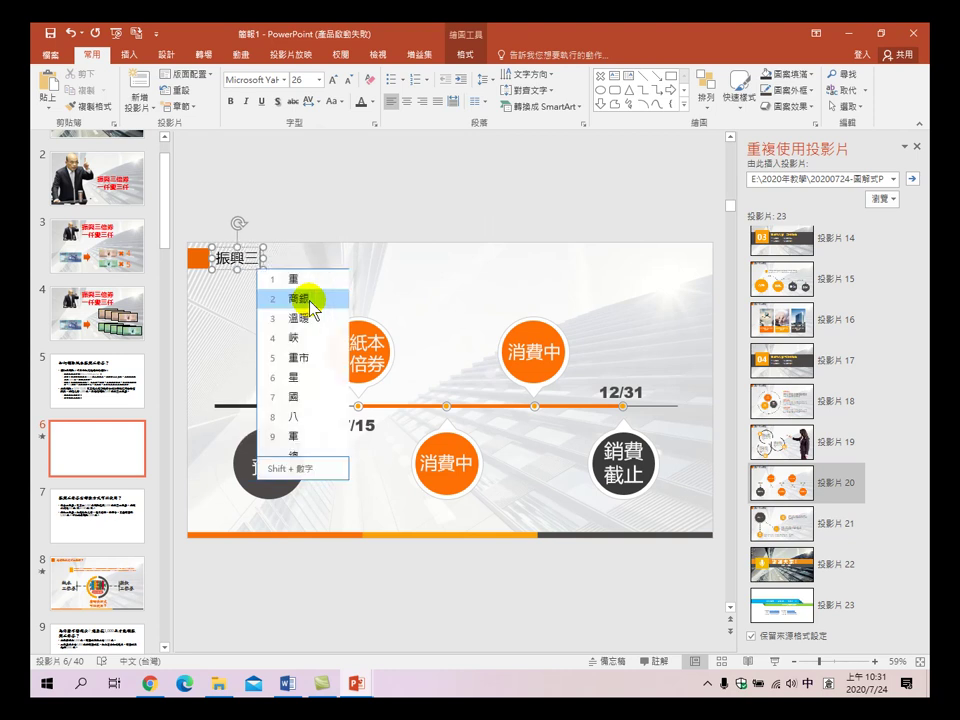
pyautogui.write('倍券')
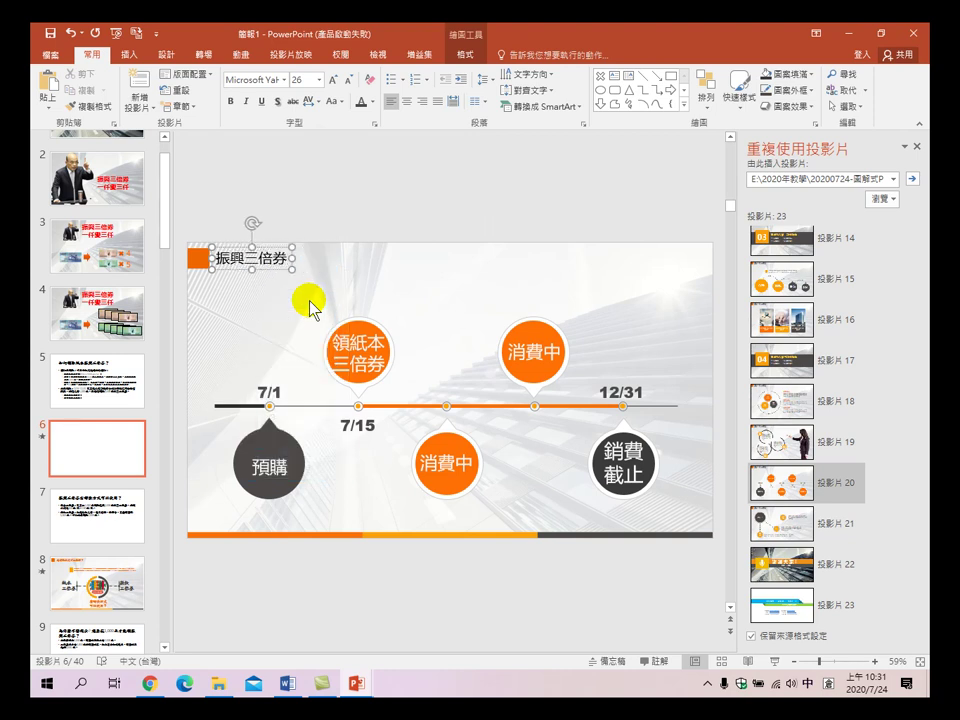
pyautogui.write('使月手用時日弓')
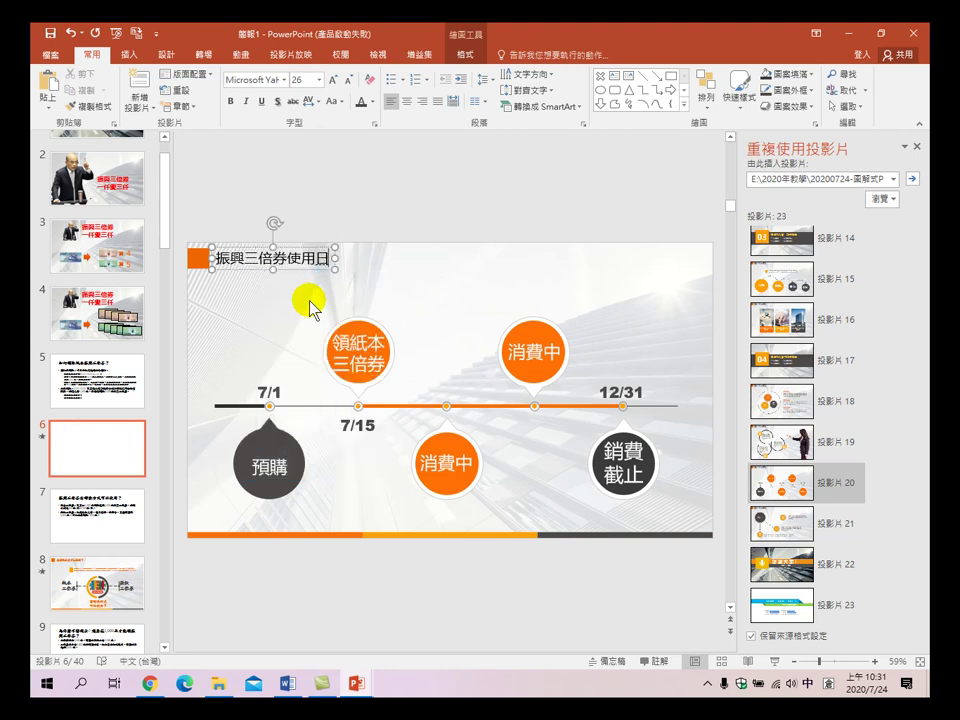
pyautogui.press('space')
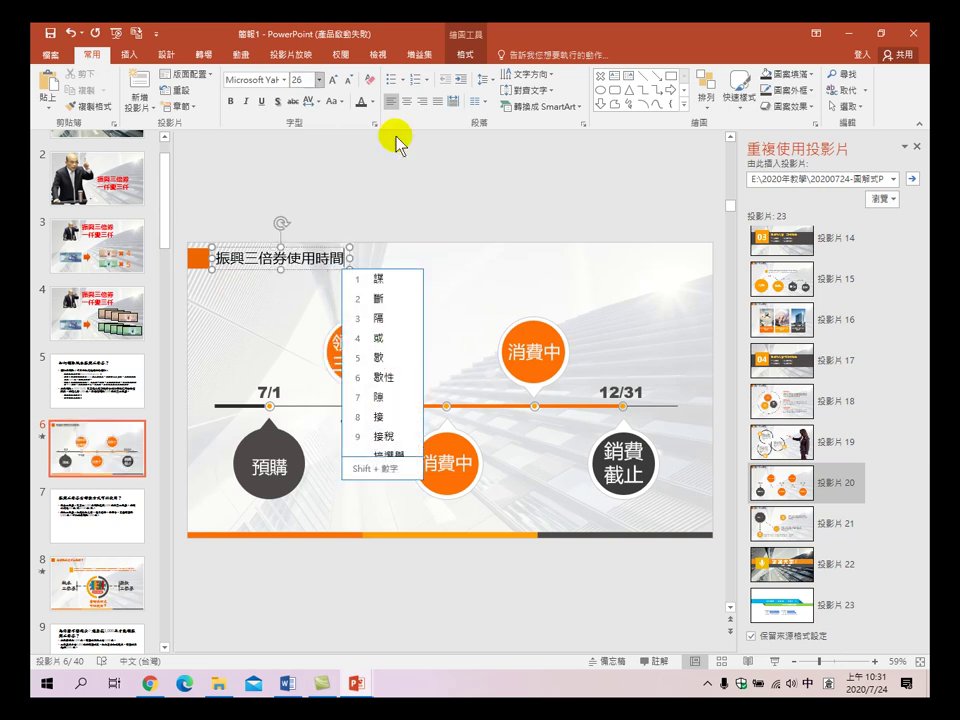
pyautogui.click(439, 186)
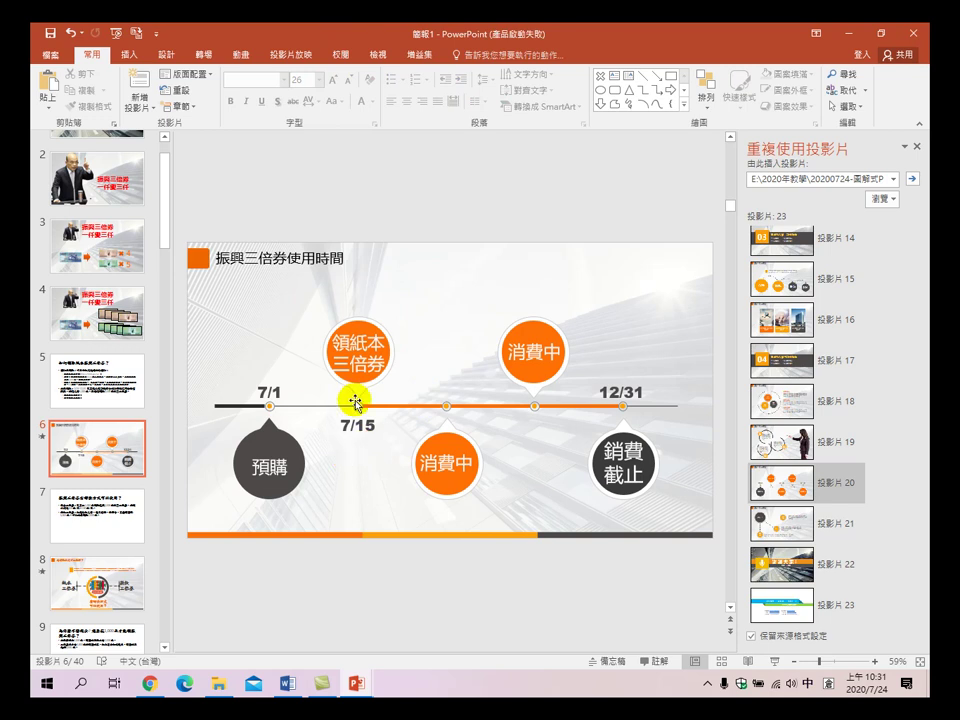
# - Set the outline weight of the grey segments through 12/31 to 6 pt
pyautogui.click(488, 268)
pyautogui.click(313, 403)
pyautogui.click(551, 418)
pyautogui.click(612, 400)
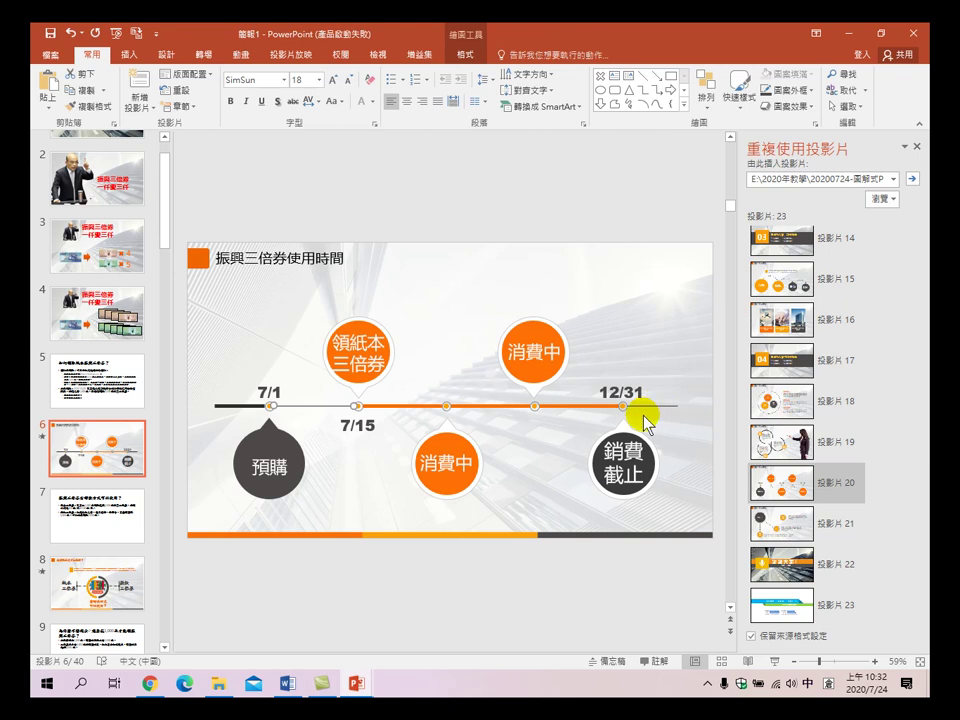
pyautogui.click(664, 403)
pyautogui.press('shift')
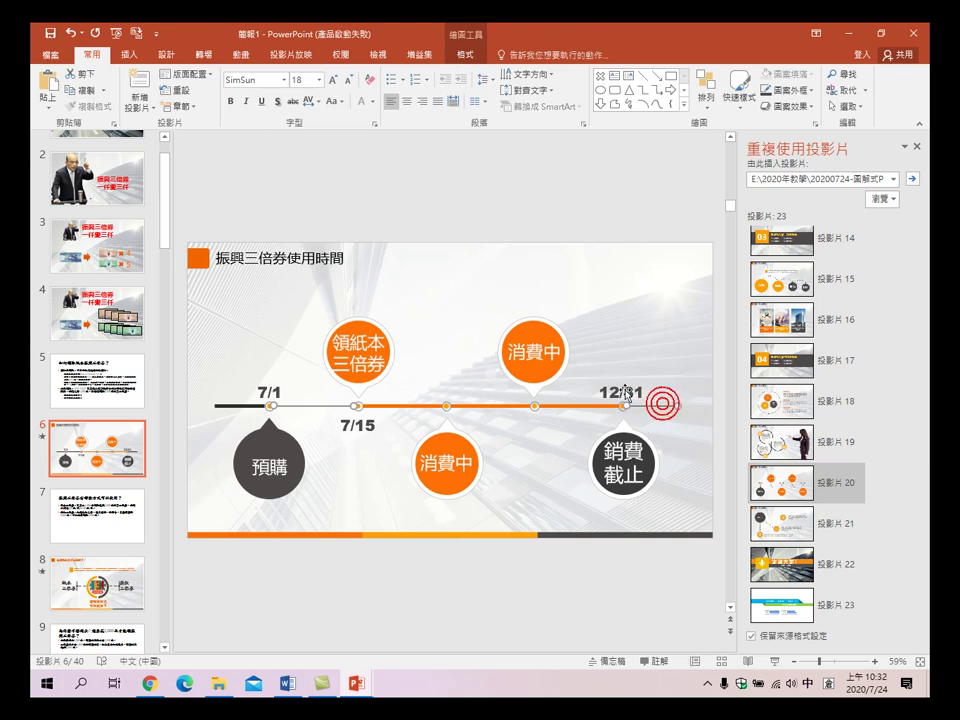
pyautogui.click(464, 54)
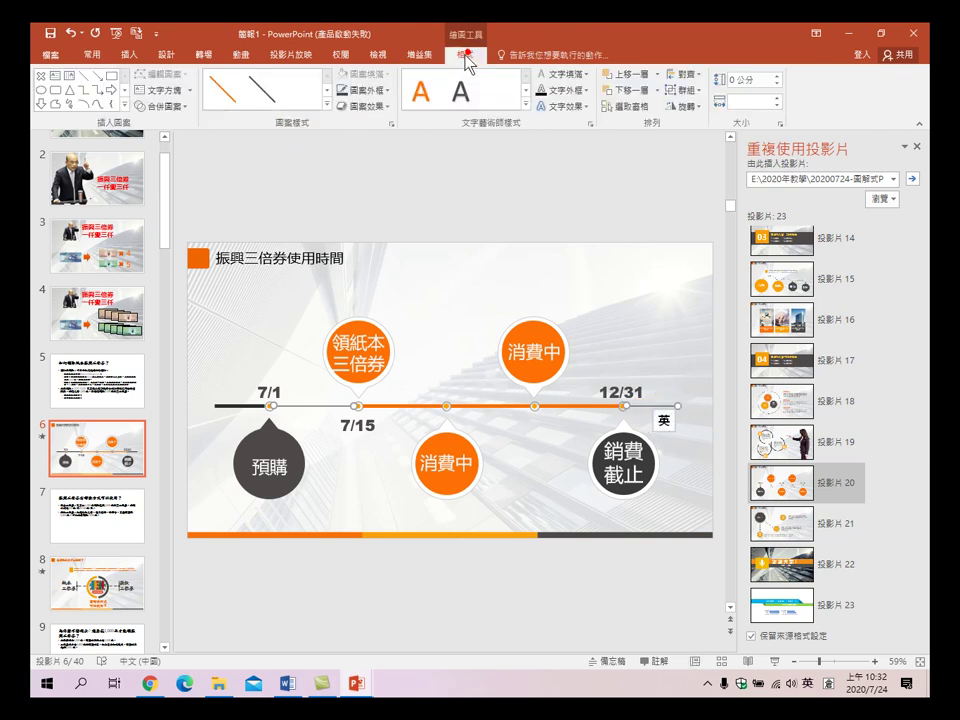
pyautogui.click(396, 90)
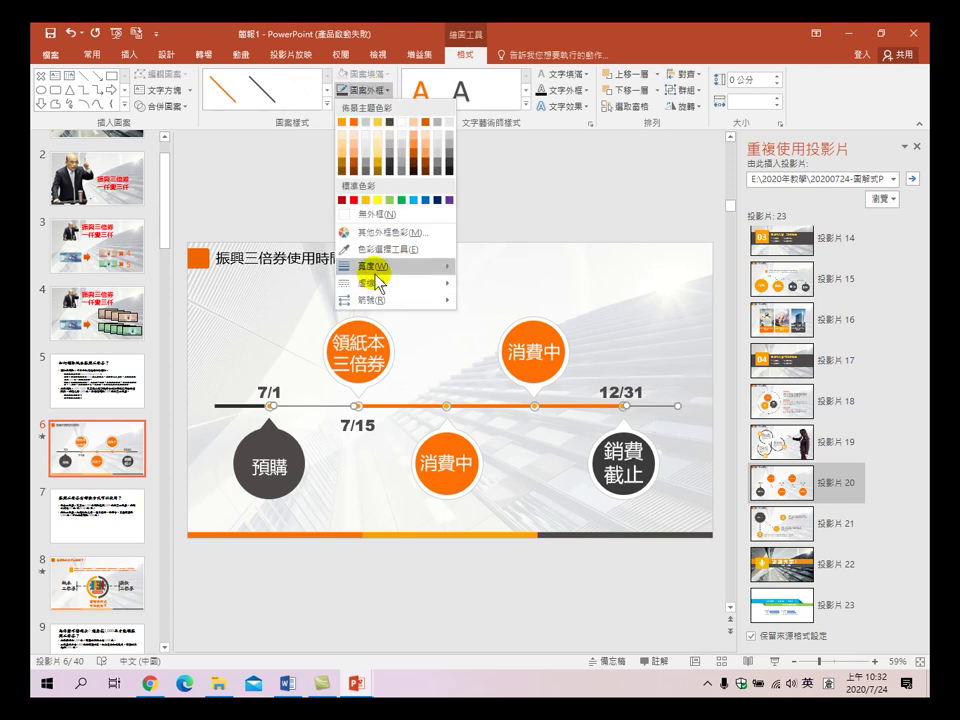
pyautogui.moveTo(389, 272)
pyautogui.click(502, 390)
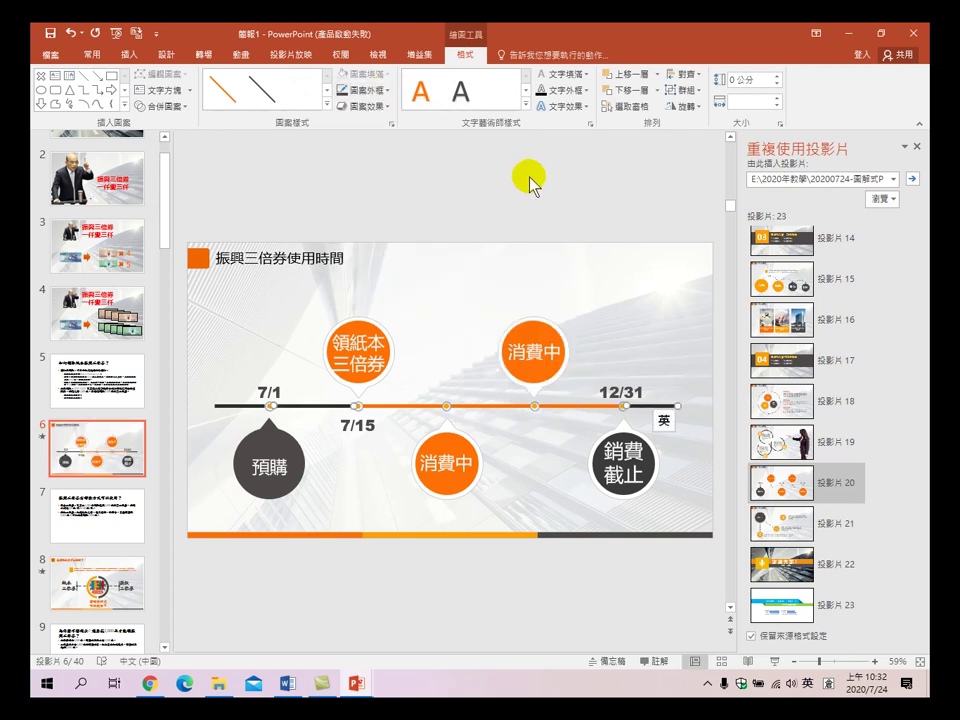
pyautogui.click(527, 172)
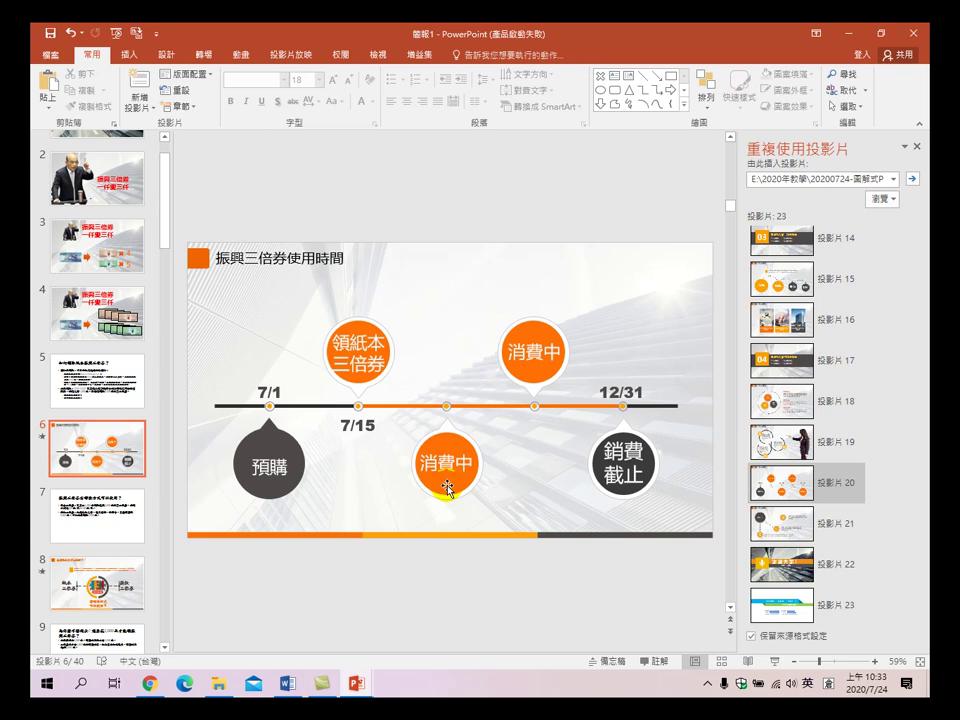
pyautogui.click(93, 386)
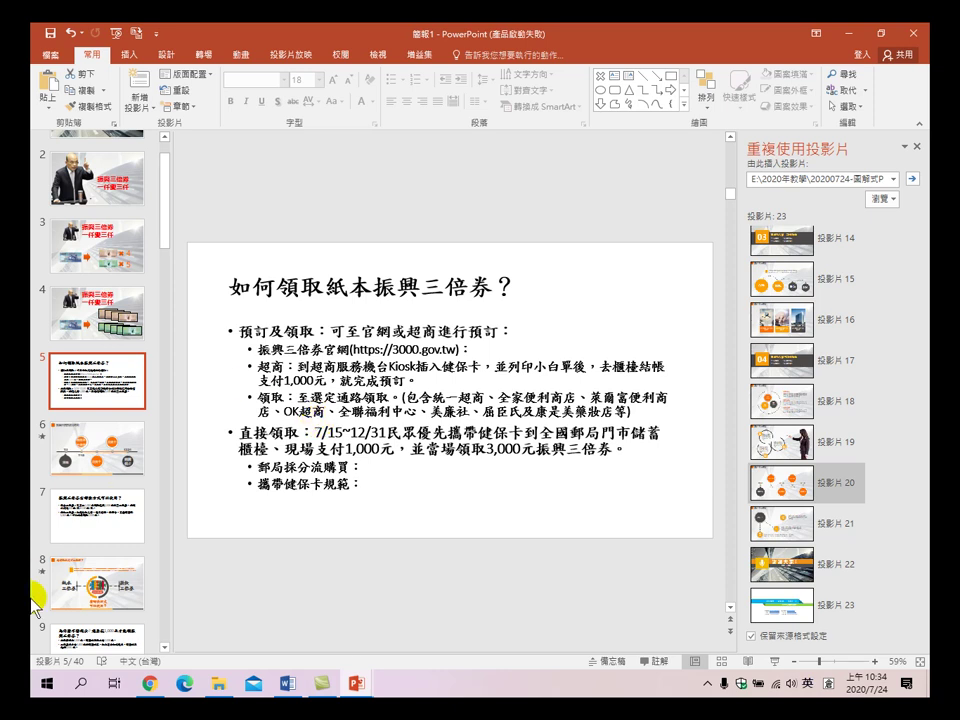
pyautogui.click(104, 466)
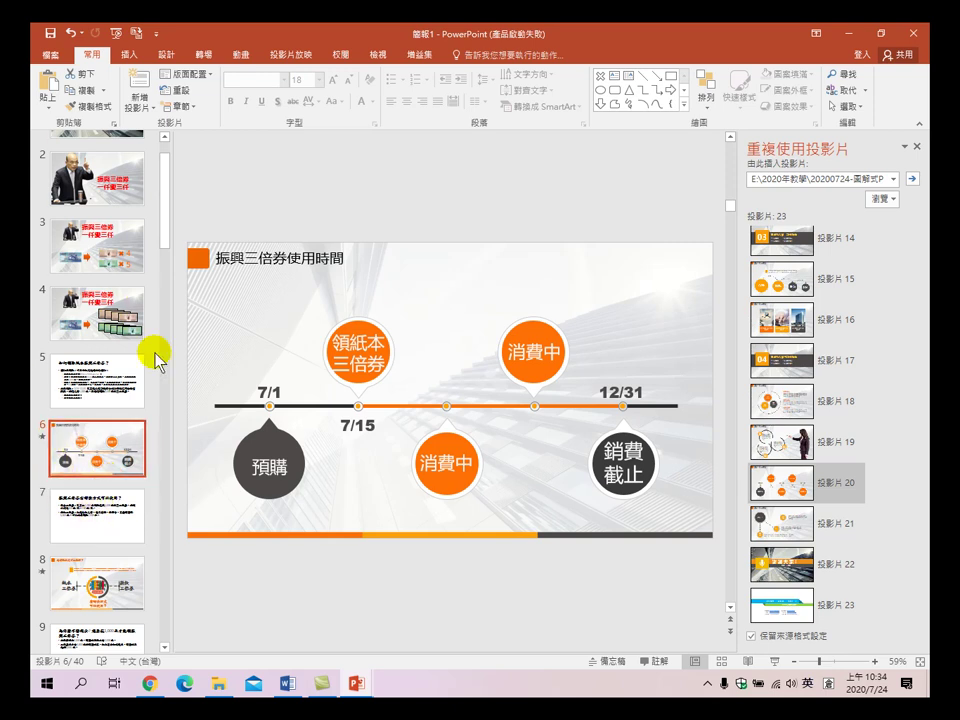
pyautogui.scroll(2, 82, 303)
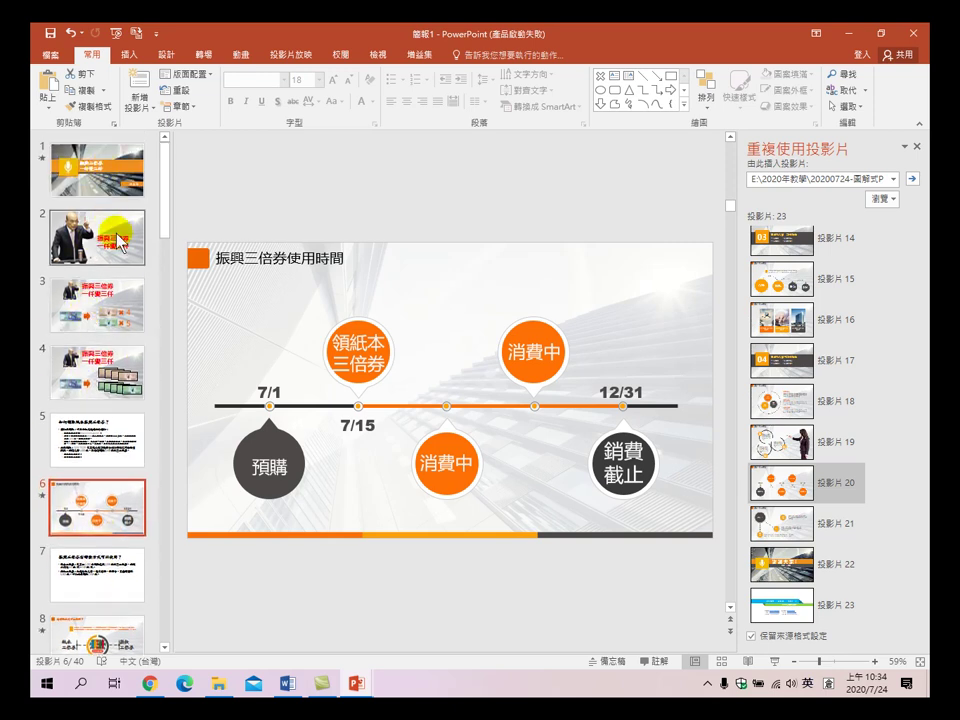
pyautogui.click(42, 157)
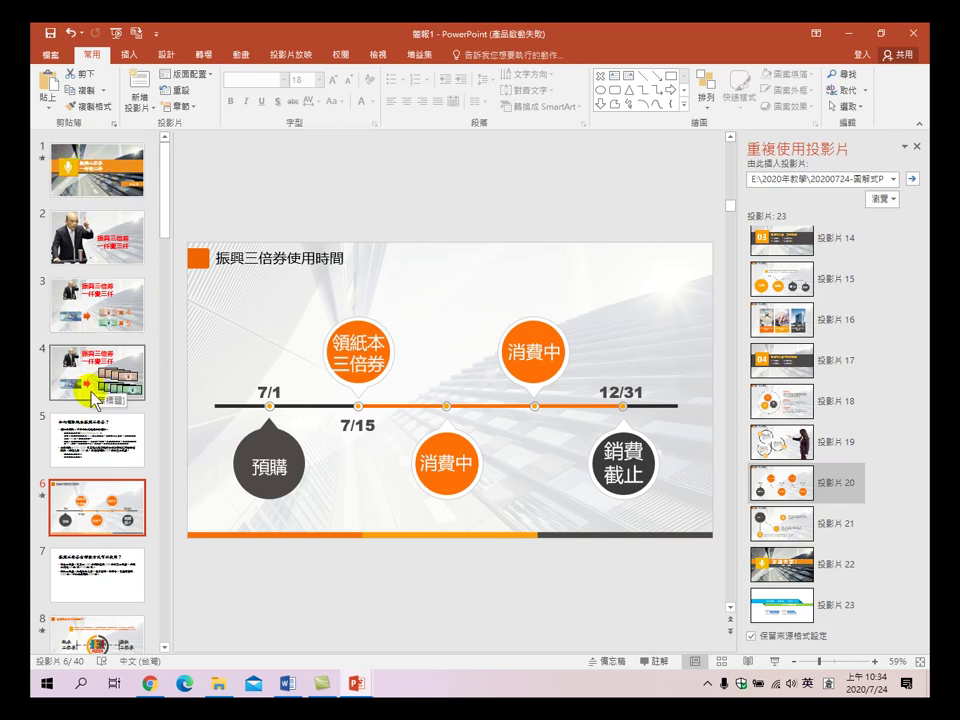
pyautogui.click(288, 683)
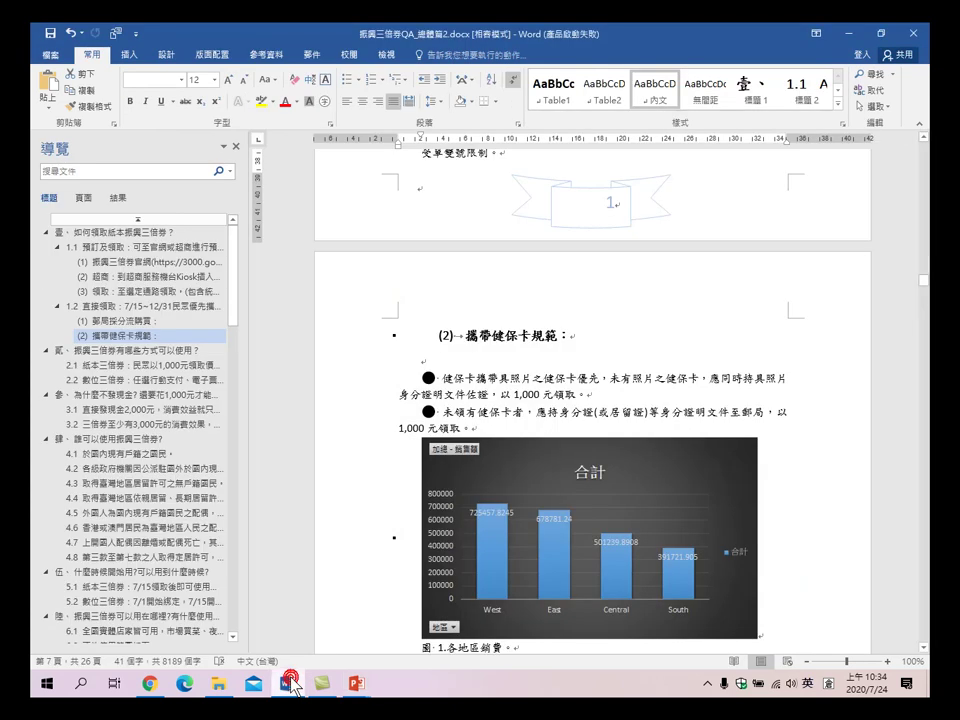
pyautogui.moveTo(355, 684)
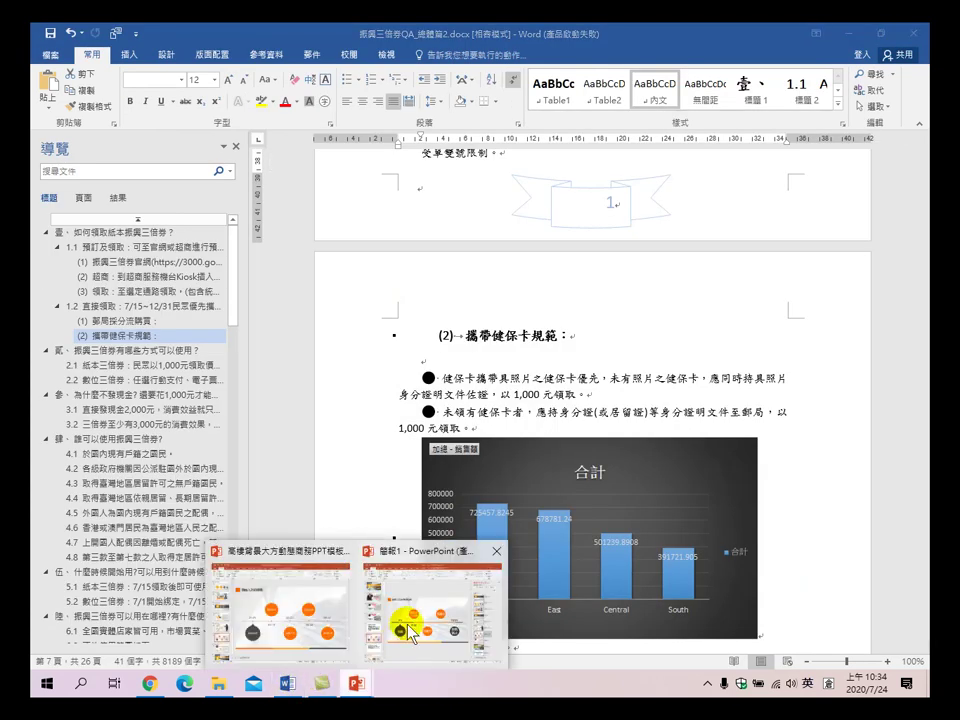
pyautogui.click(432, 600)
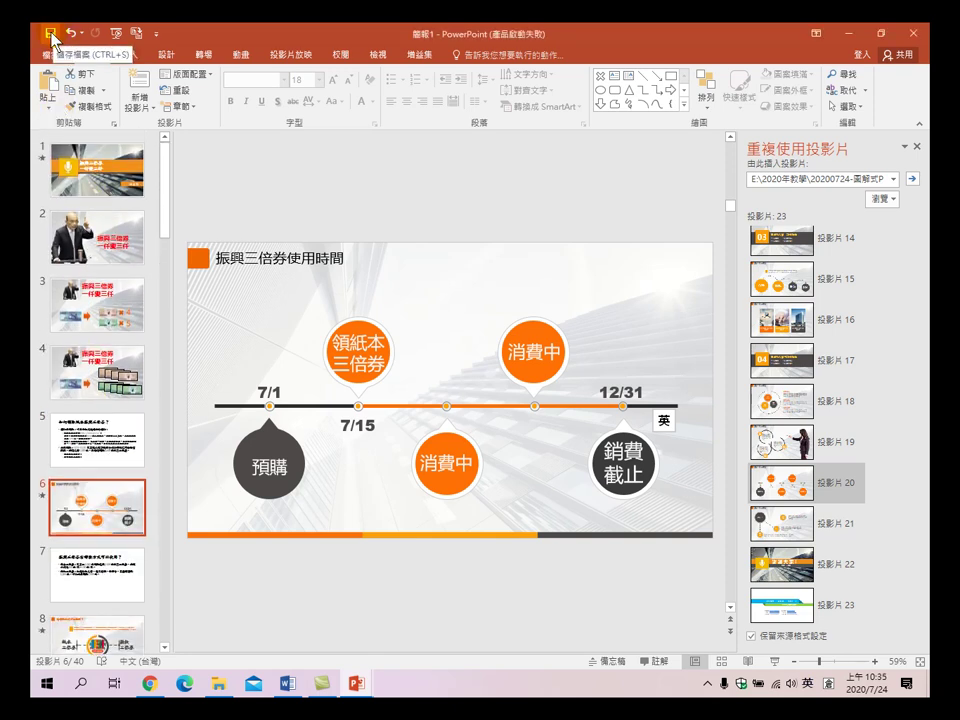
# - Save the presentation as 振興三倍券20200724-01.pptx
pyautogui.click(50, 33)
pyautogui.click(199, 233)
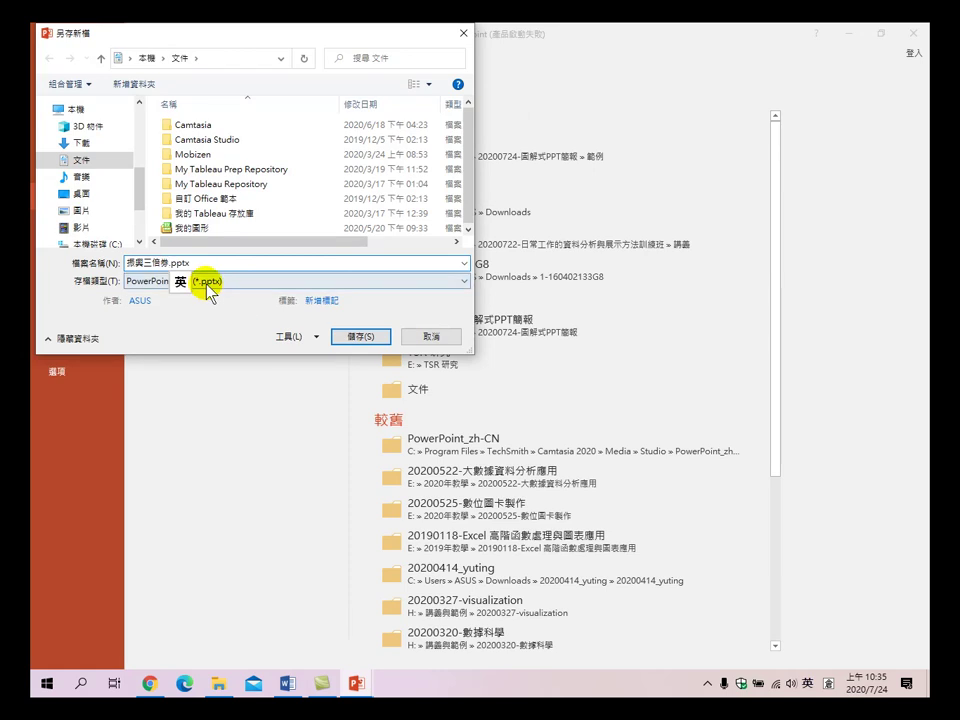
pyautogui.moveTo(212, 263); pyautogui.dragTo(168, 264)
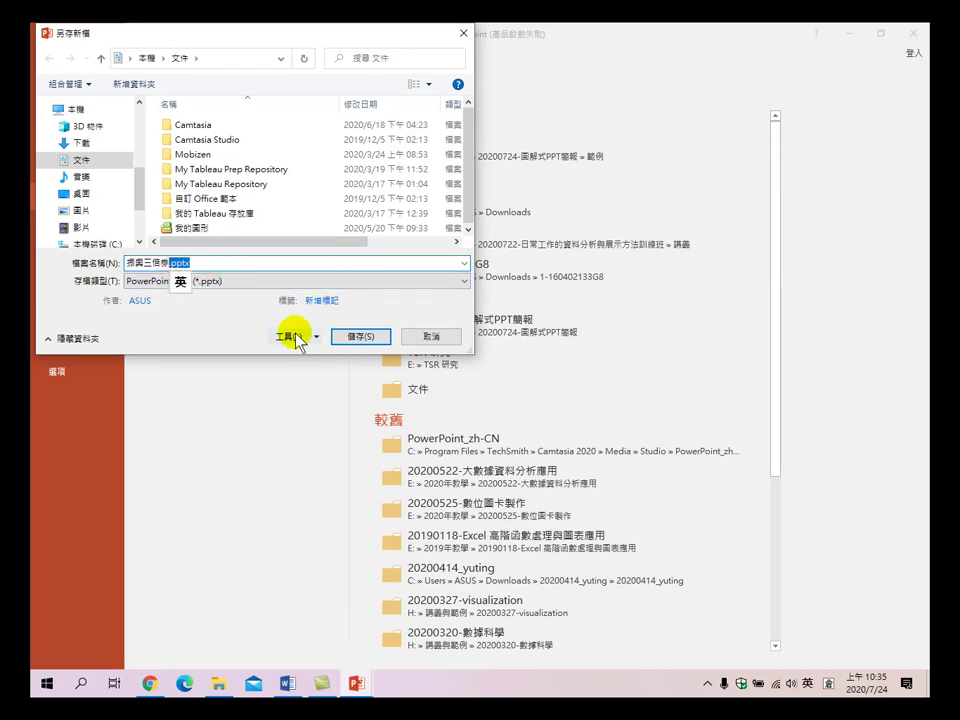
pyautogui.write('20200')
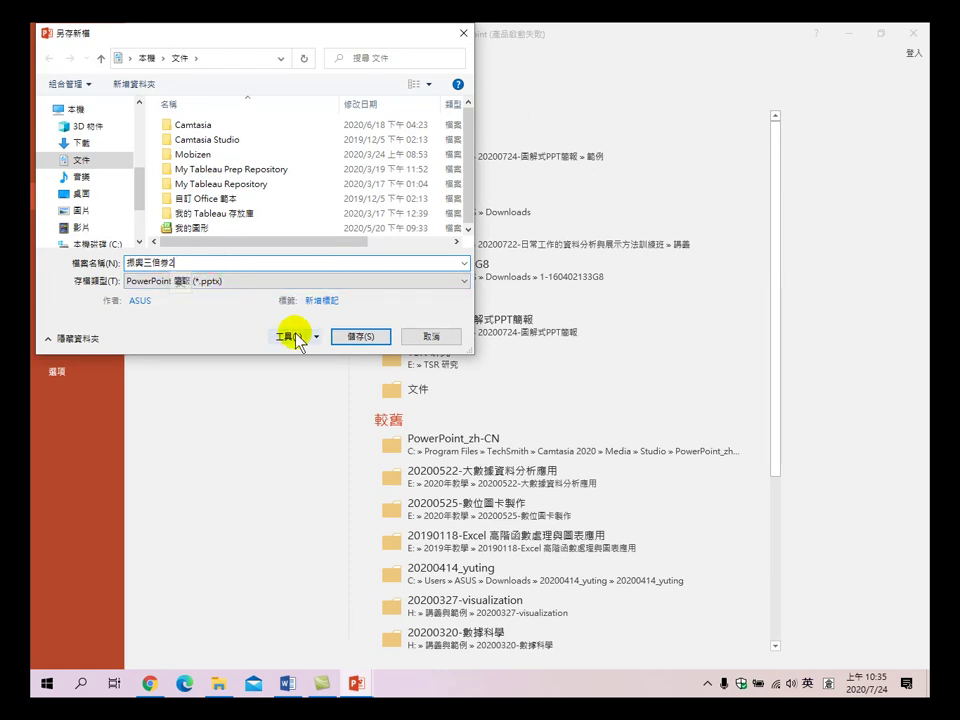
pyautogui.write('724-01.pptx')
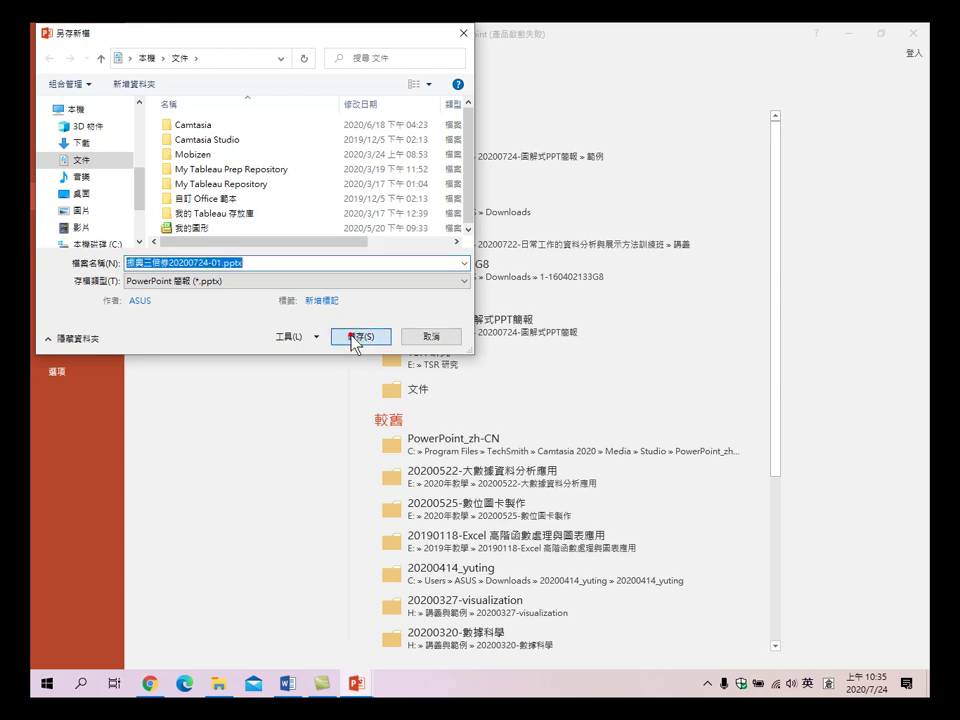
pyautogui.click(352, 338)
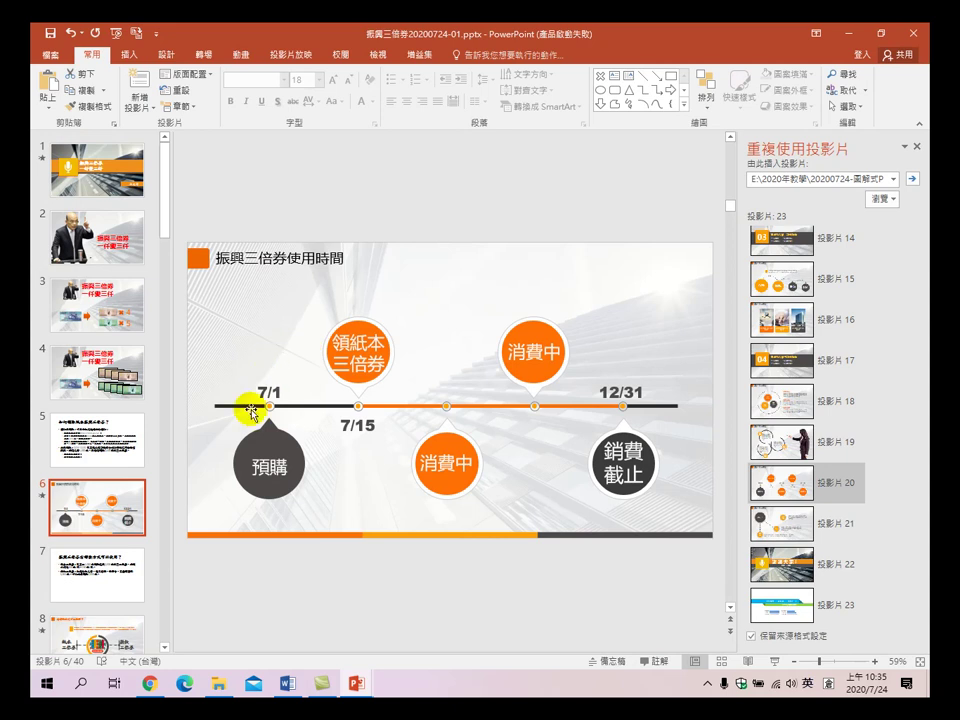
# - Scroll to the top of the Word document and send its outline to PowerPoint
pyautogui.click(287, 683)
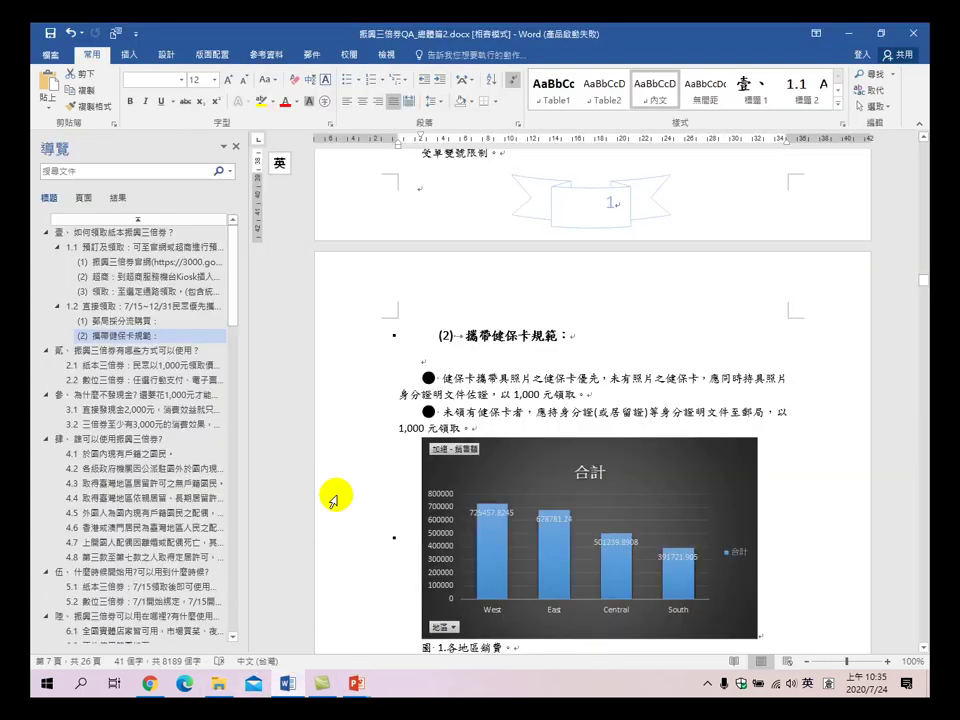
pyautogui.scroll(15, 561, 340)
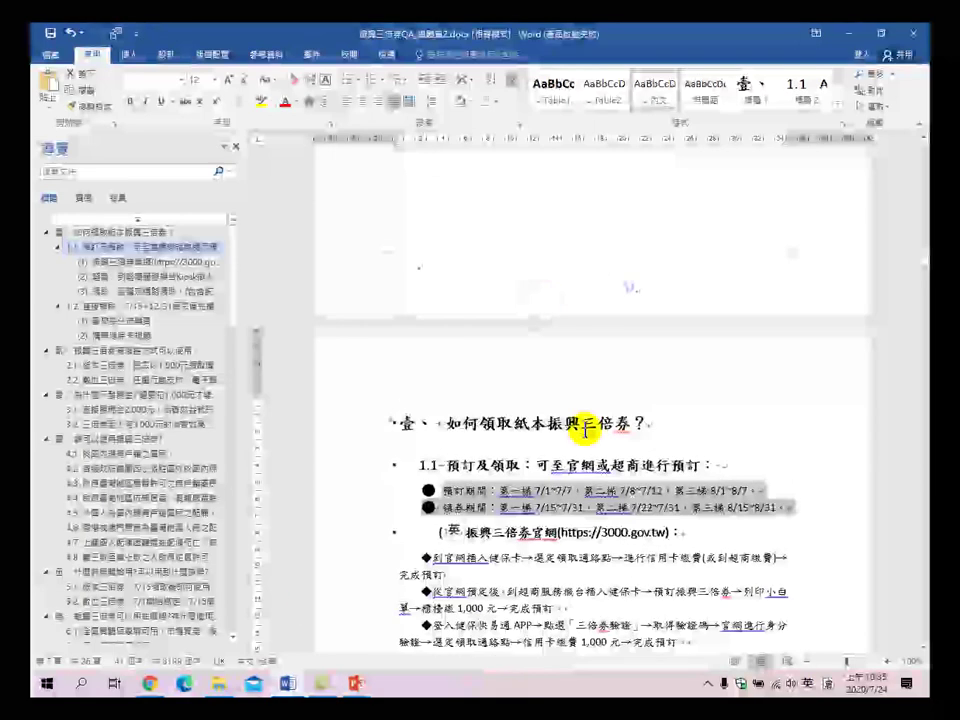
pyautogui.scroll(4, 476, 336)
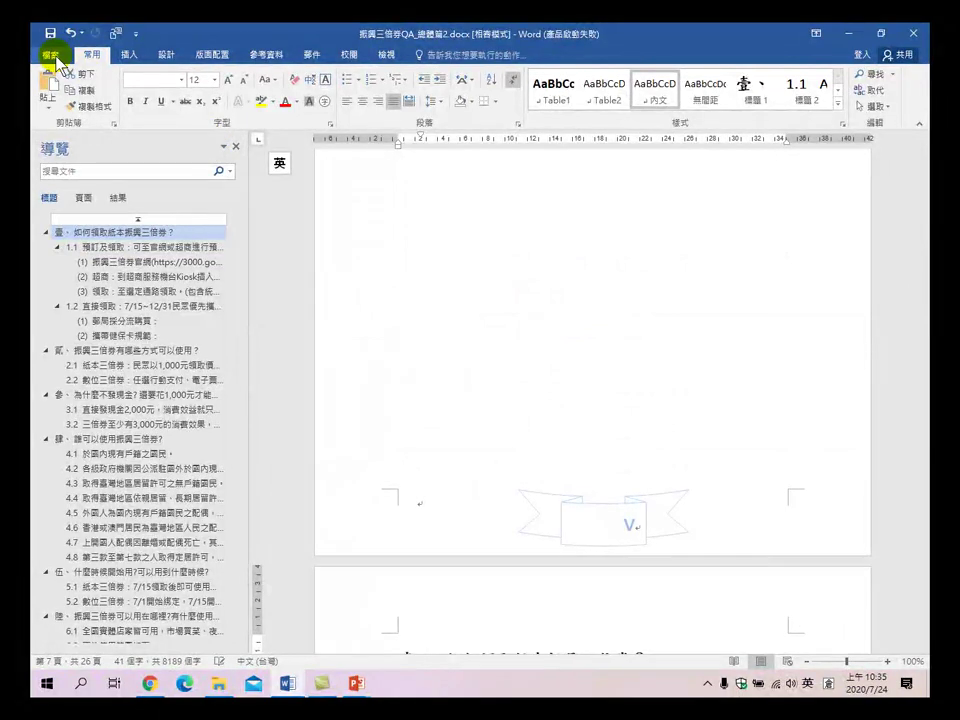
pyautogui.hotkey('alt', 'Tab')
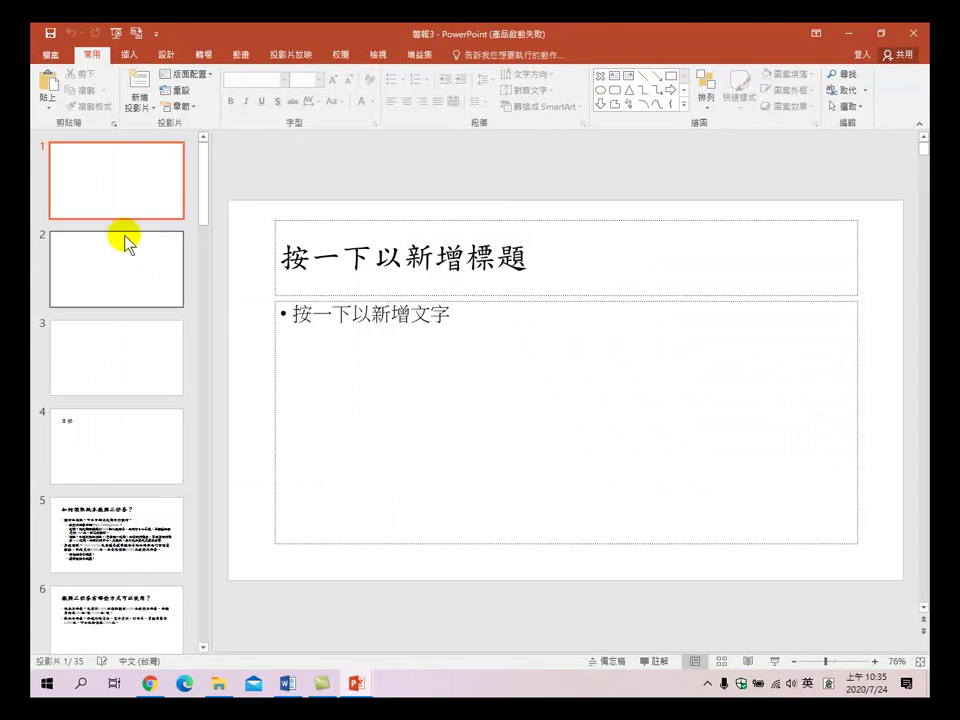
# - Delete the four blank opening slides from the outline presentation
pyautogui.click(120, 171)
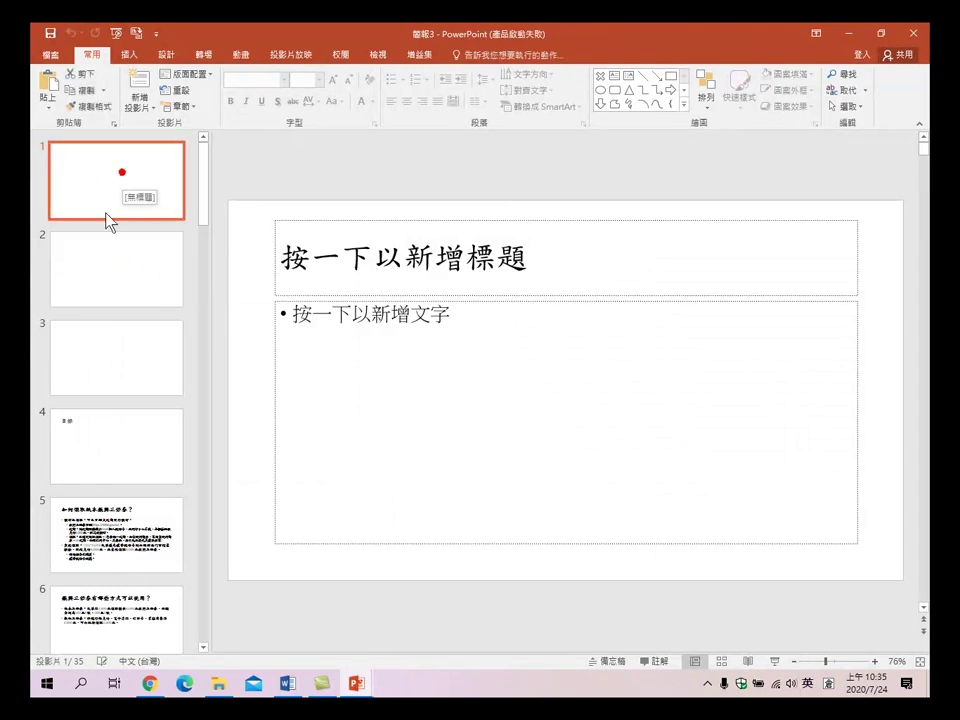
pyautogui.keyDown('shift'); pyautogui.click(95, 456); pyautogui.keyUp('shift')
pyautogui.press('Delete')
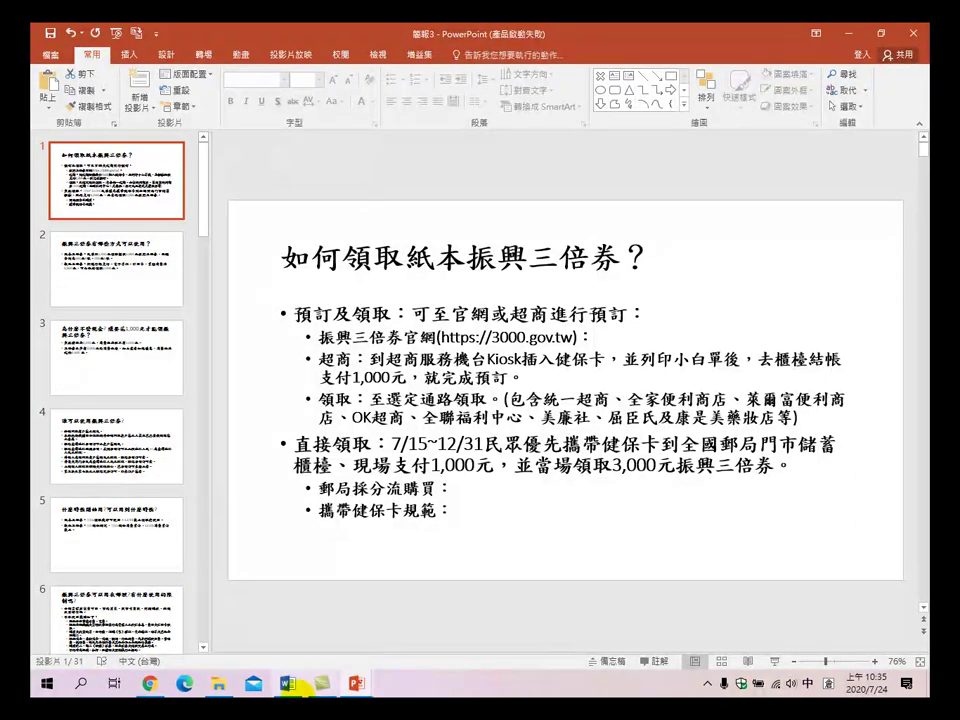
# - Look over the timeline template, then return to the 振興三倍券 presentation
pyautogui.moveTo(360, 683)
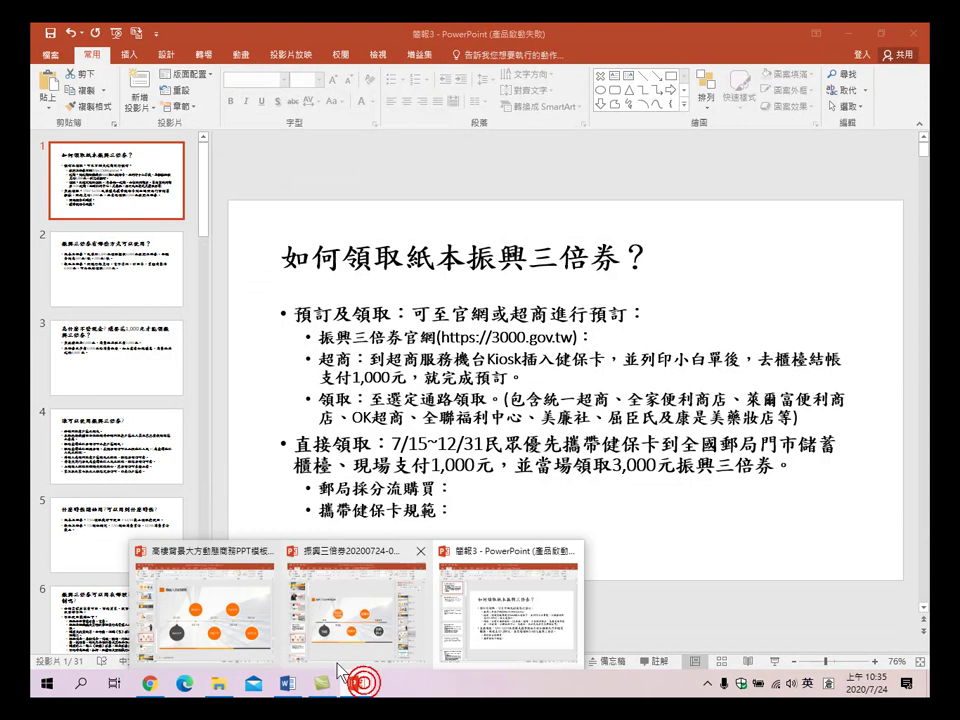
pyautogui.click(242, 622)
pyautogui.scroll(5, 88, 290)
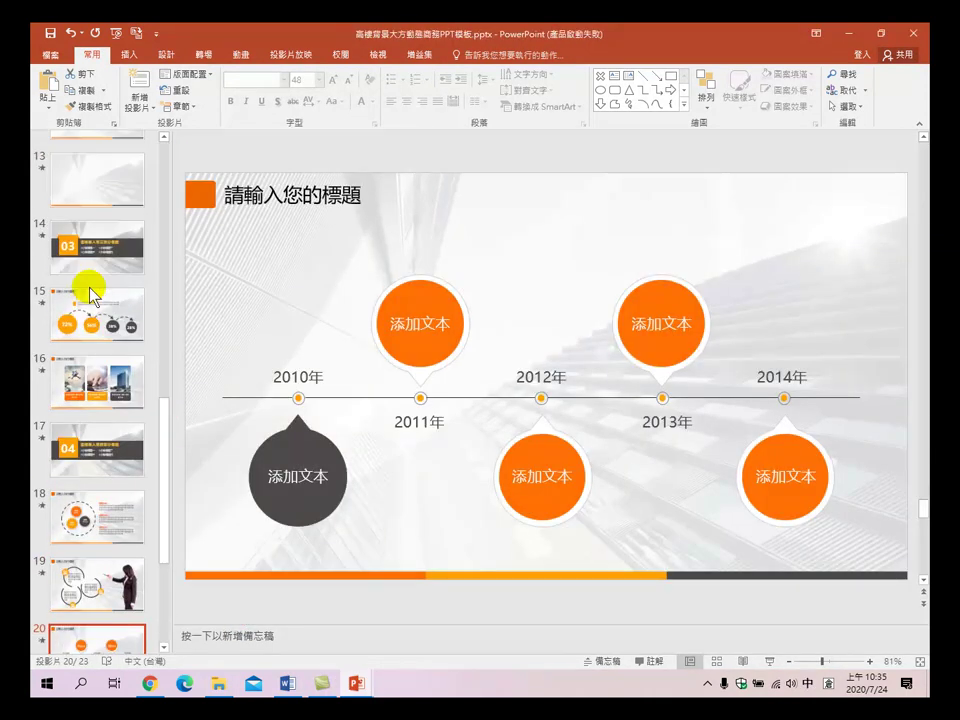
pyautogui.scroll(3, 92, 283)
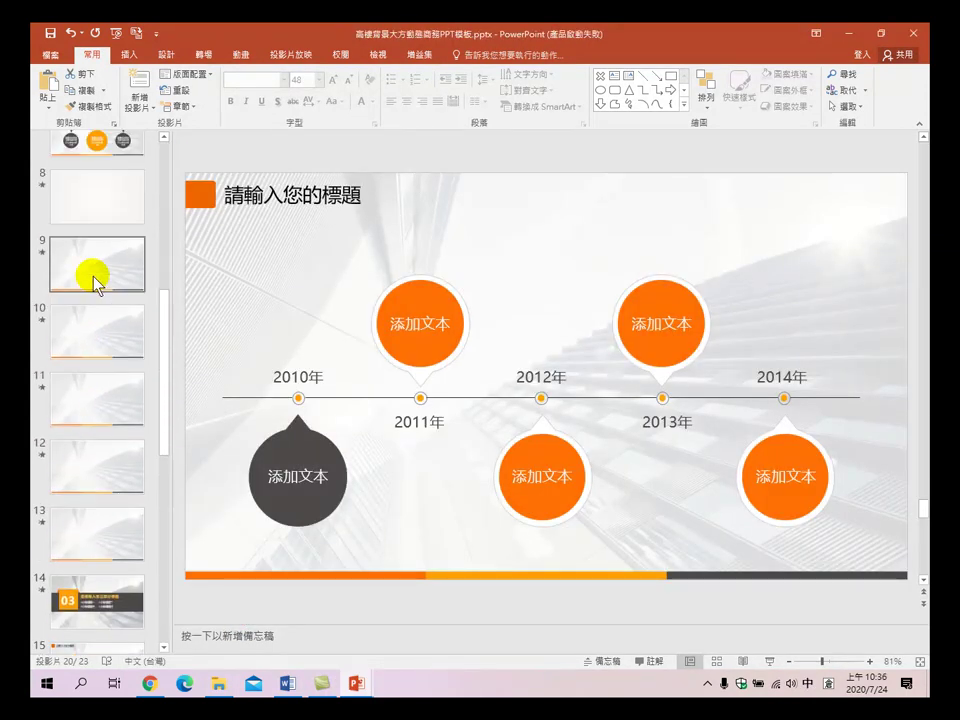
pyautogui.scroll(3, 92, 285)
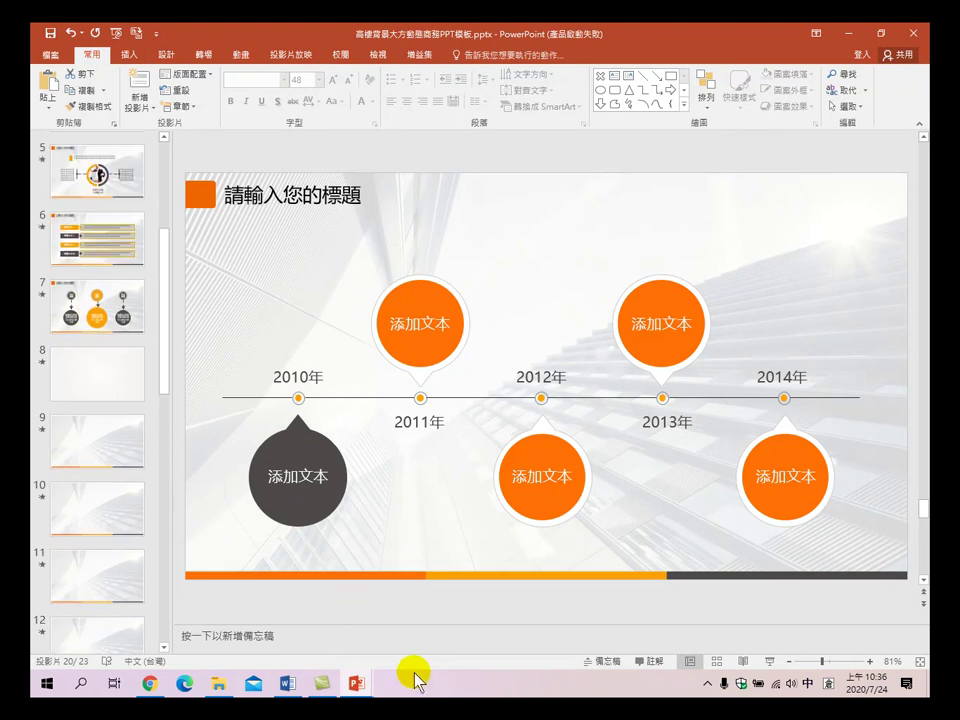
pyautogui.moveTo(353, 684)
pyautogui.click(360, 626)
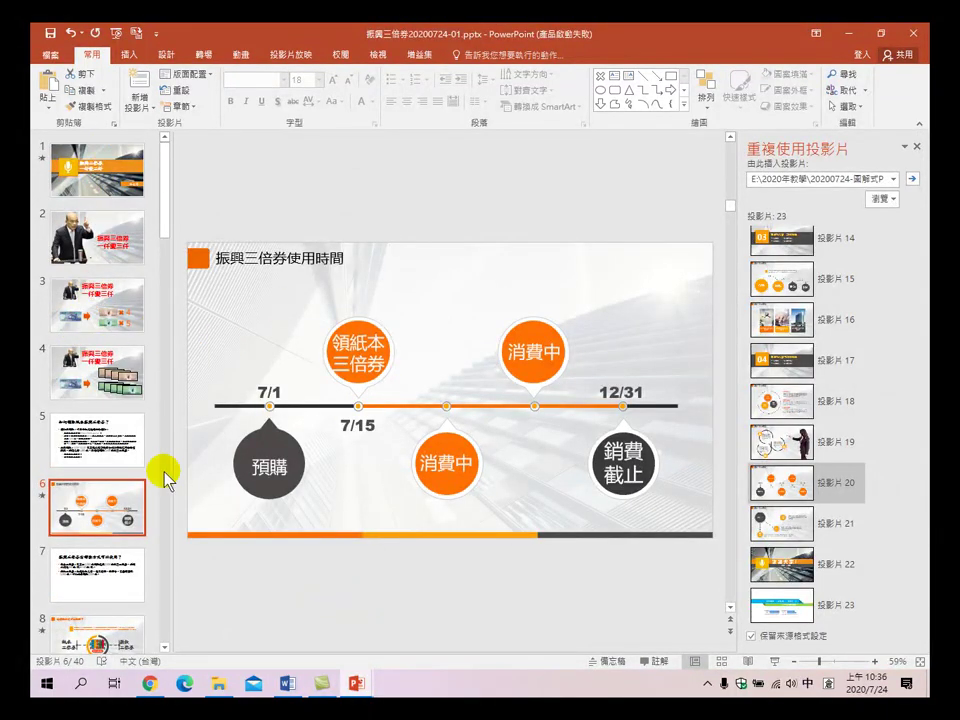
# - Delete the 如何領取紙本振興三倍券 and 振興三倍券有哪些方式可以使用 text slides
pyautogui.click(90, 428)
pyautogui.press('Delete')
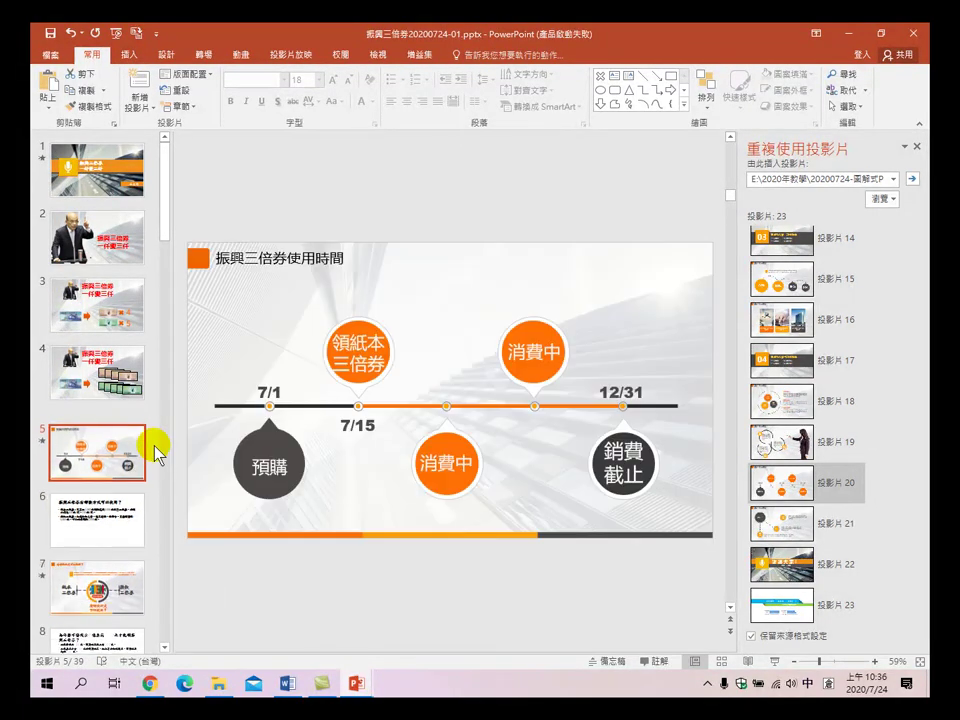
pyautogui.click(133, 512)
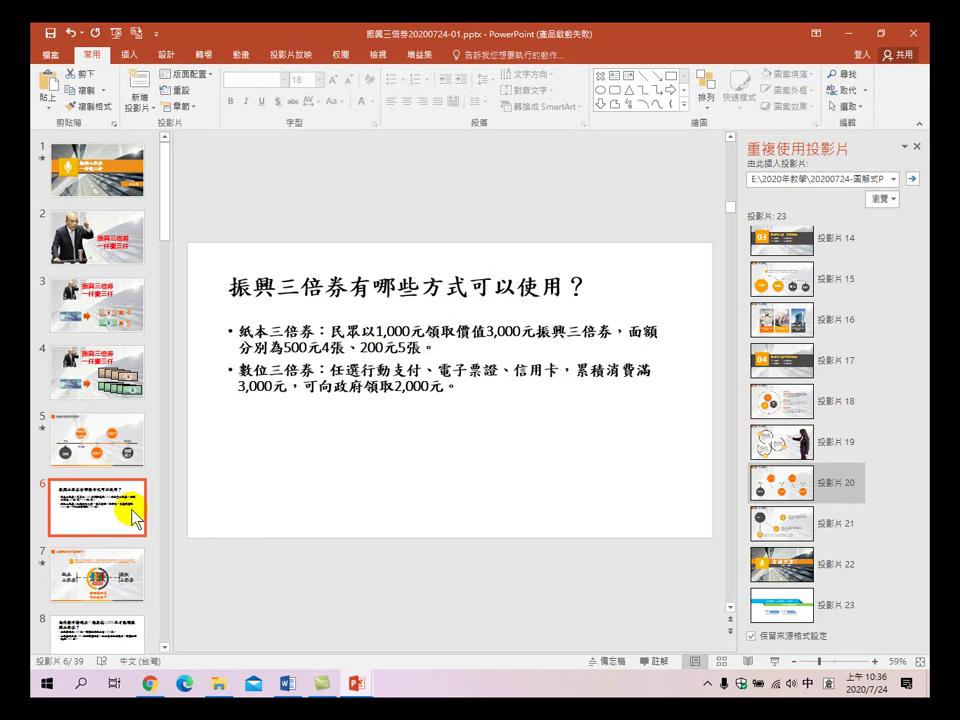
pyautogui.press('Delete')
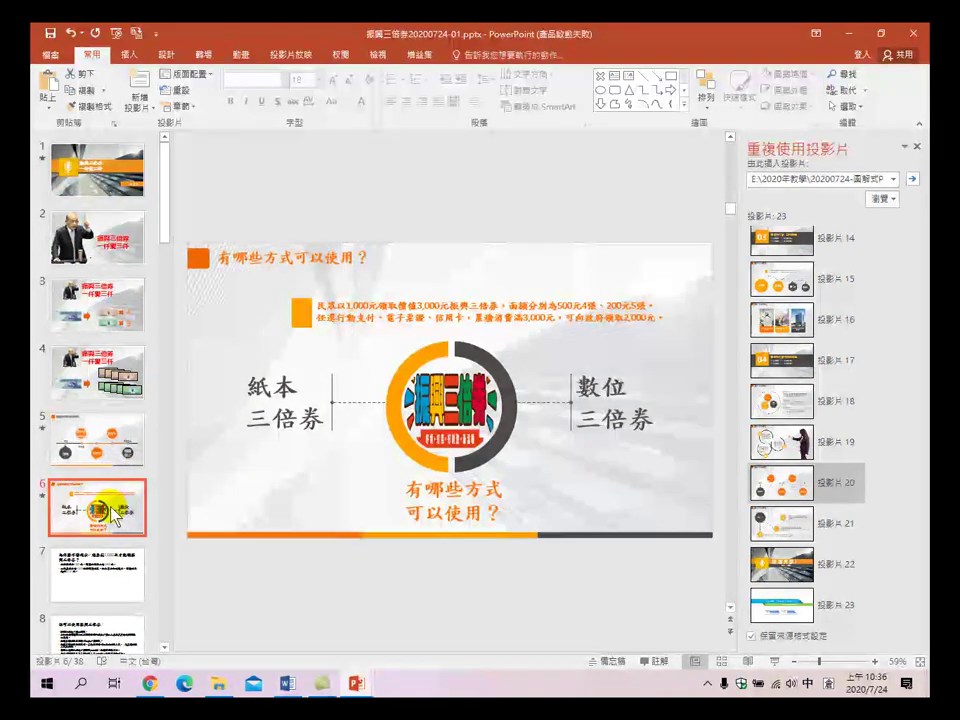
pyautogui.scroll(-2, 110, 540)
pyautogui.scroll(-5, 100, 584)
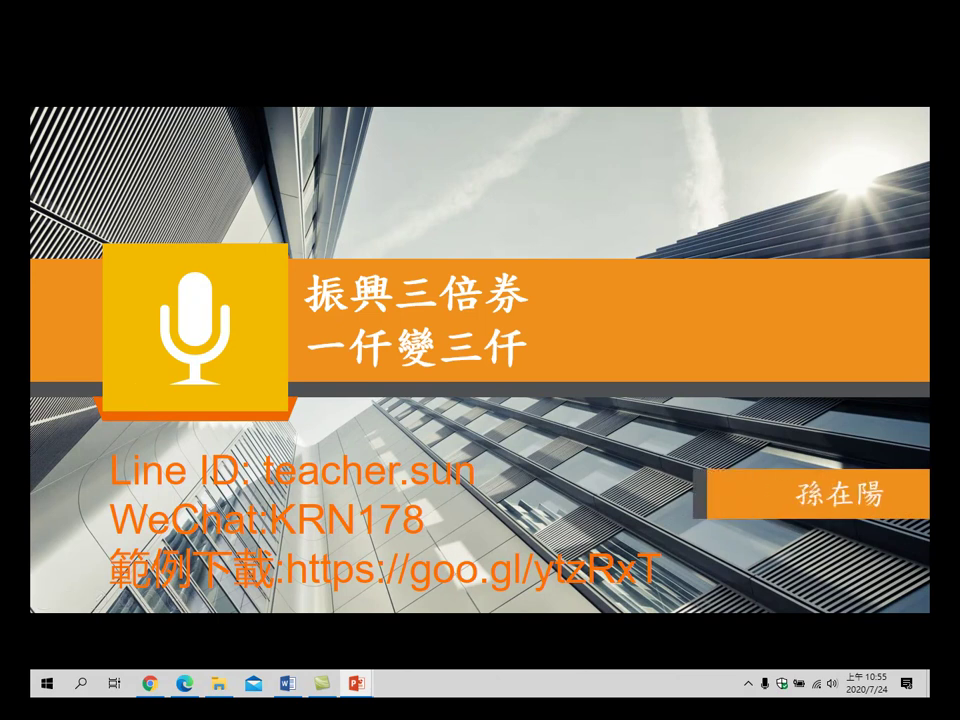
pyautogui.press('Right')
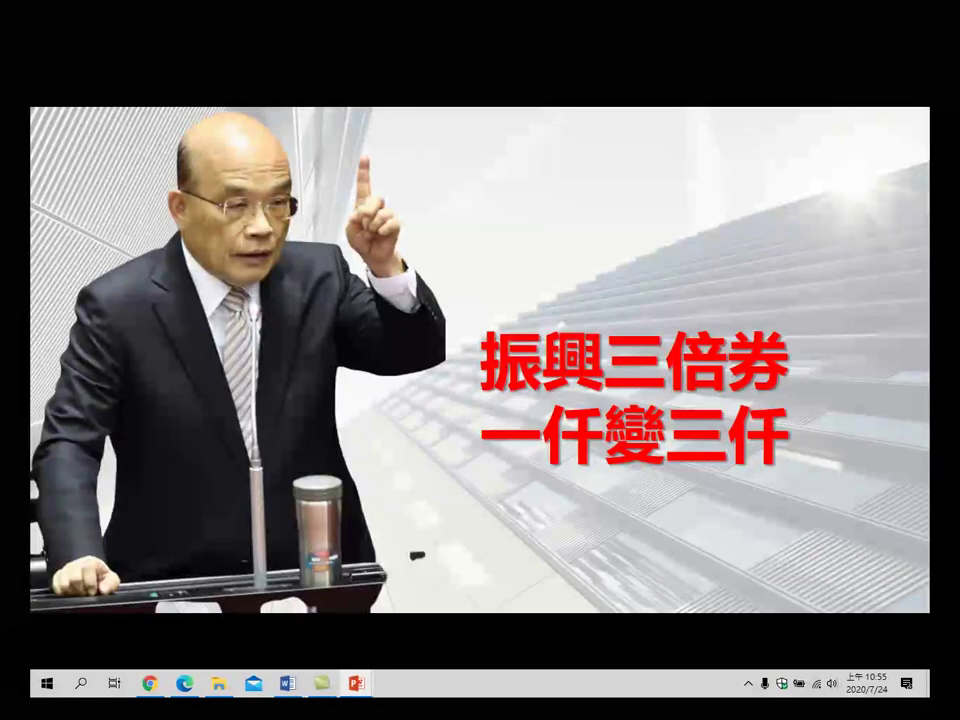
pyautogui.press('Left')
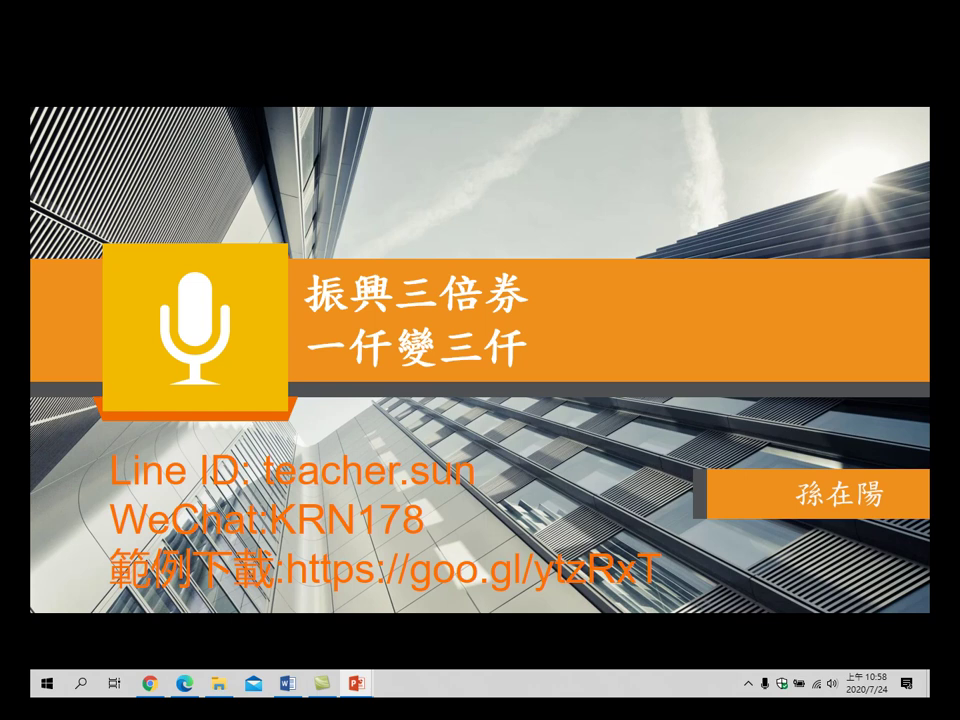
# - Exit the slide show and look through slides 9, 12, 14 and 15
pyautogui.press('Escape')
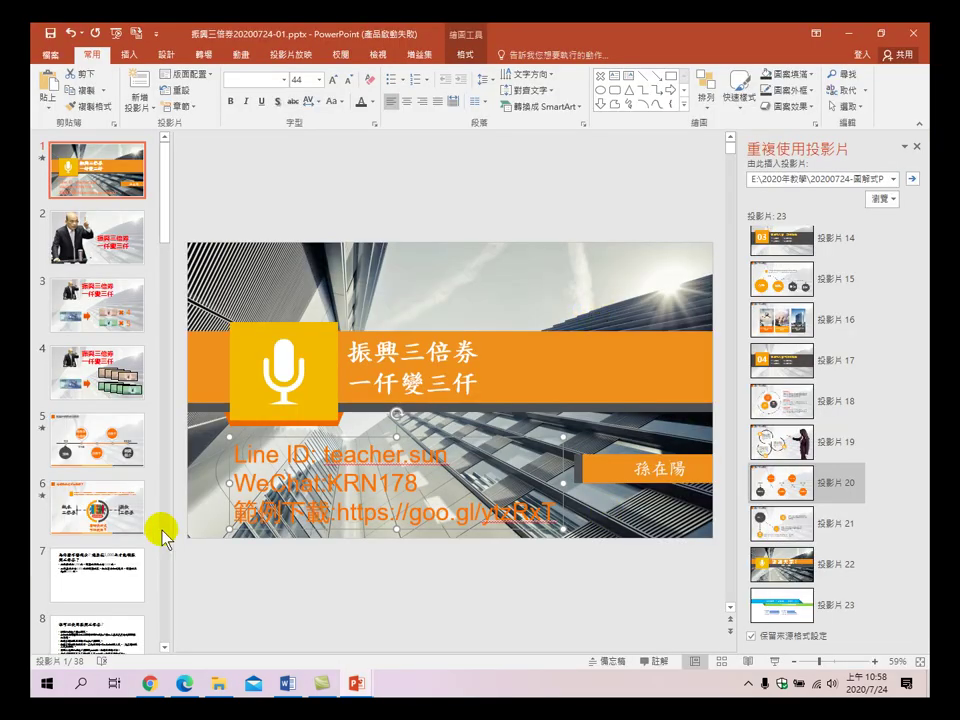
pyautogui.scroll(-5, 105, 480)
pyautogui.click(110, 503)
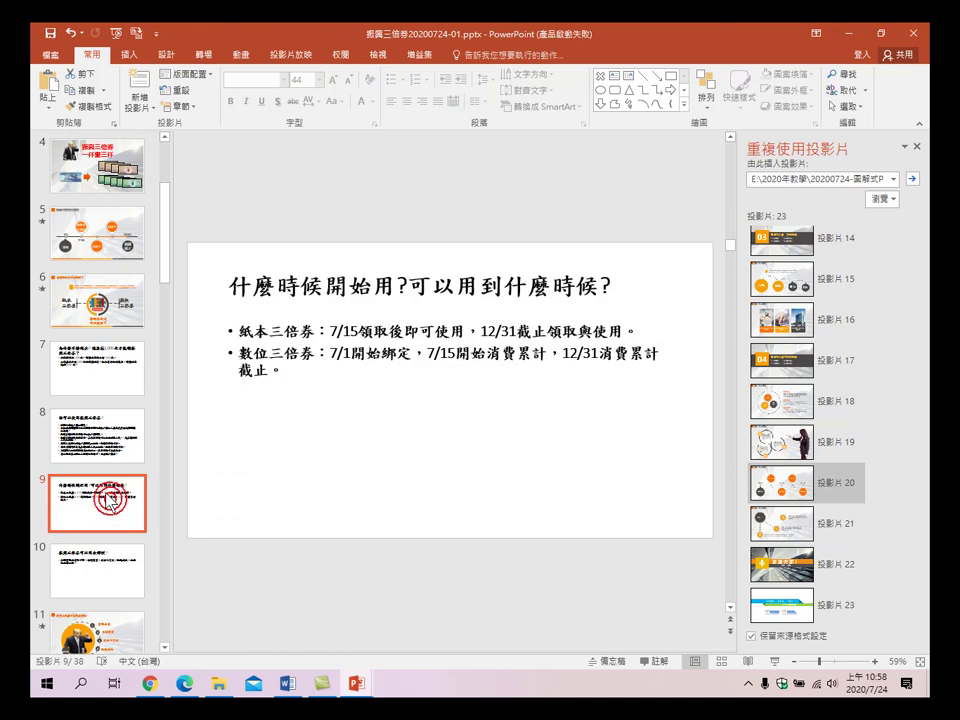
pyautogui.scroll(-1, 92, 535)
pyautogui.scroll(-6, 88, 505)
pyautogui.click(86, 476)
pyautogui.scroll(-1, 90, 488)
pyautogui.scroll(-4, 89, 486)
pyautogui.click(91, 459)
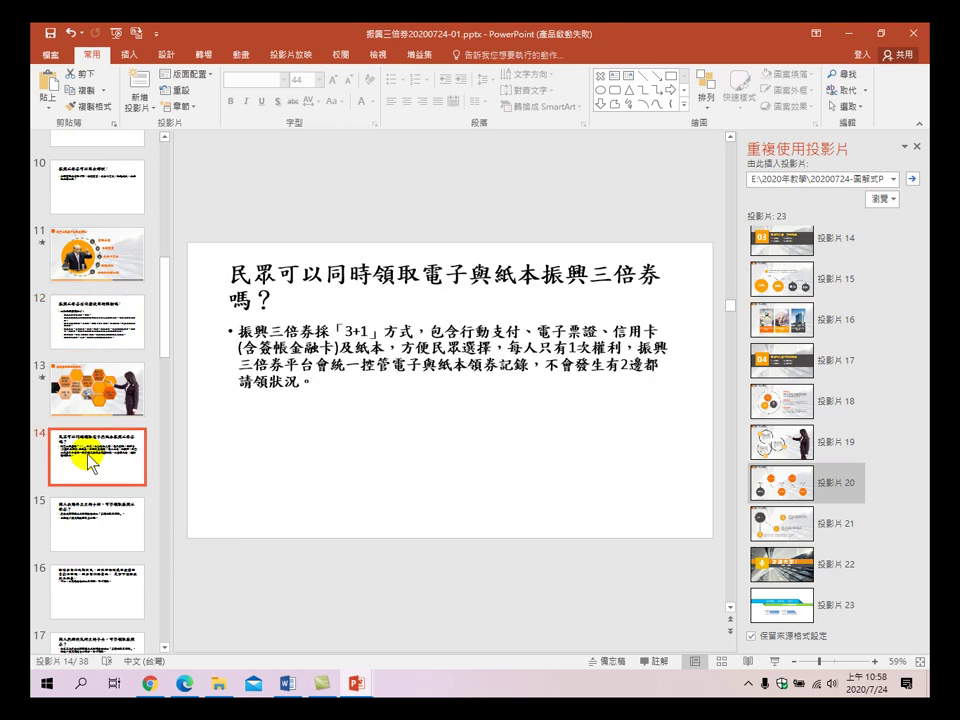
pyautogui.click(96, 530)
# - Move back up to slide 7, the cash-versus-voucher question slide
pyautogui.scroll(6, 133, 386)
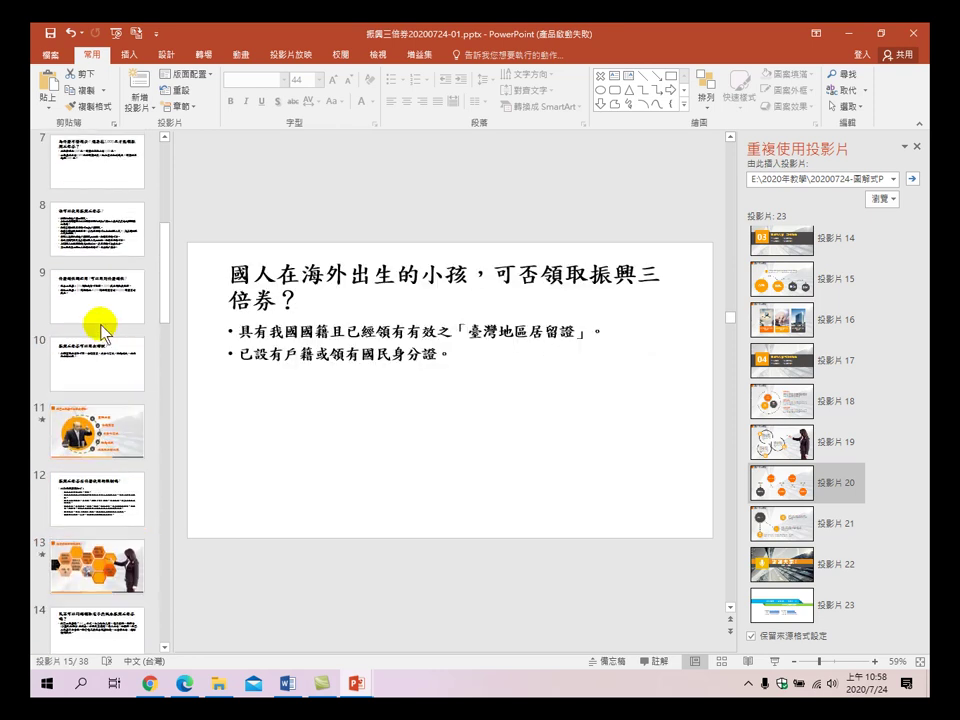
pyautogui.click(92, 230)
pyautogui.scroll(4, 96, 250)
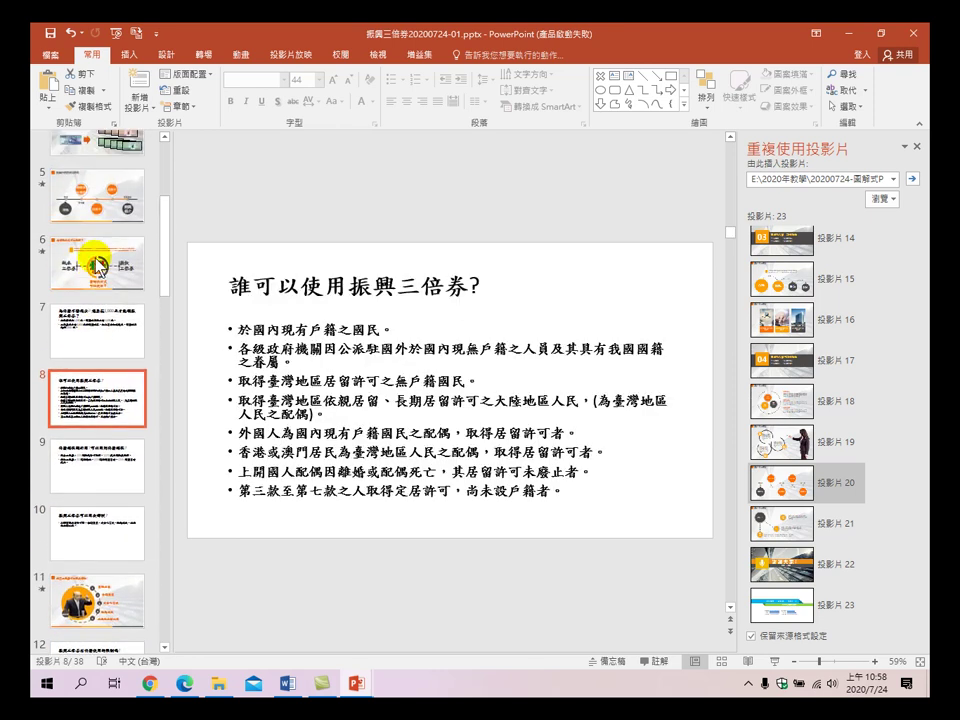
pyautogui.click(92, 338)
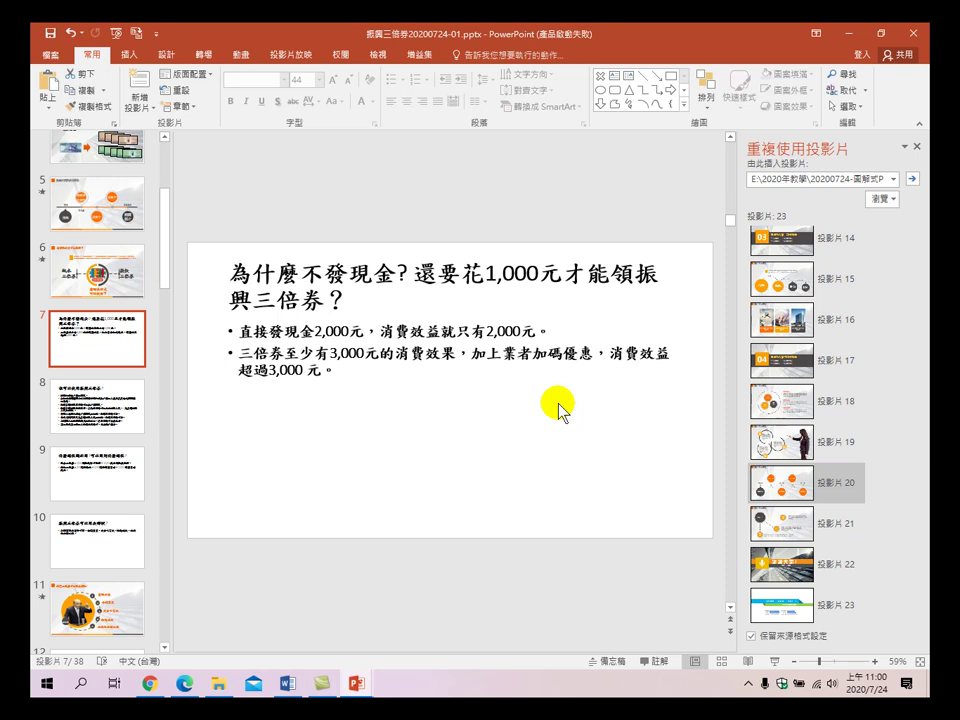
# - Review the 消費效益 and 消費效果 wording in slide 7's two bullets, then deselect the text box
pyautogui.click(386, 333)
pyautogui.moveTo(384, 333); pyautogui.dragTo(437, 331)
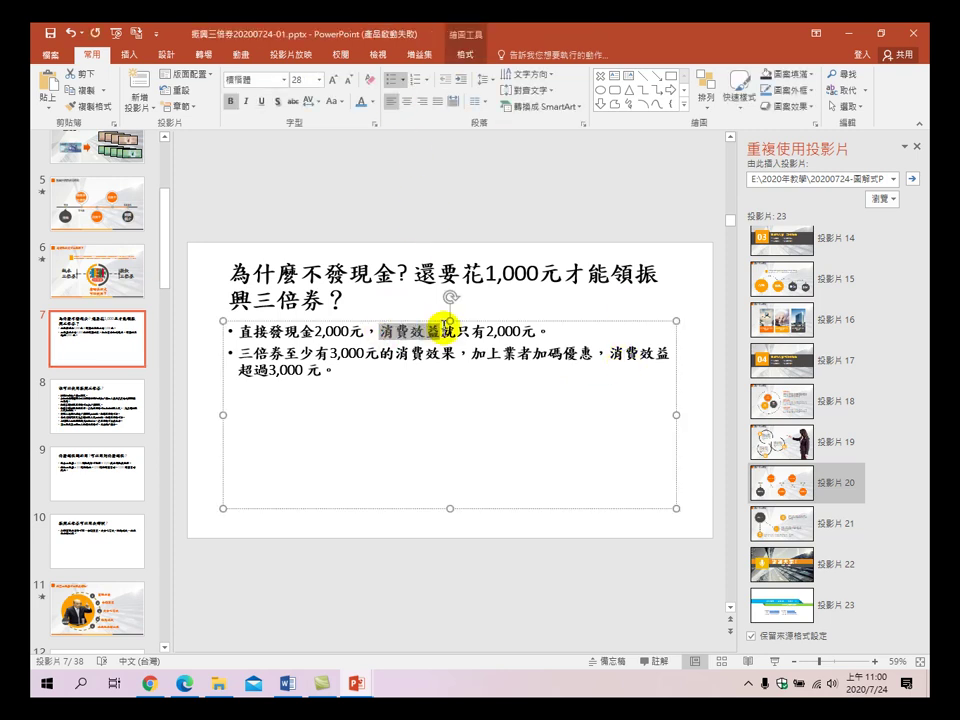
pyautogui.doubleClick(457, 354)
pyautogui.moveTo(460, 355); pyautogui.dragTo(400, 354)
pyautogui.moveTo(612, 355); pyautogui.dragTo(668, 357)
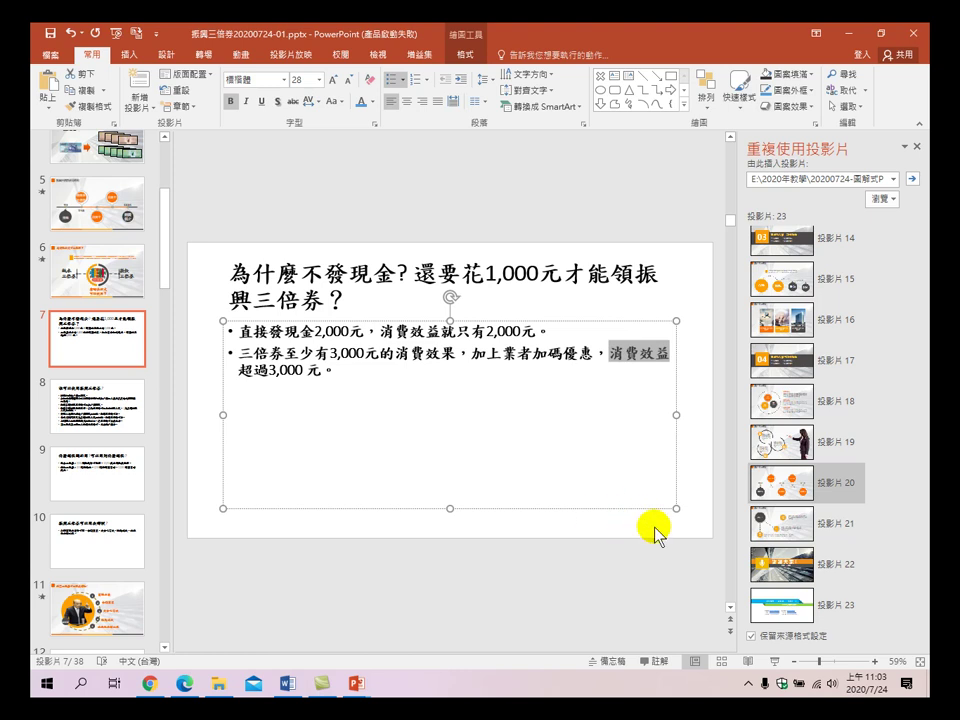
pyautogui.click(110, 345)
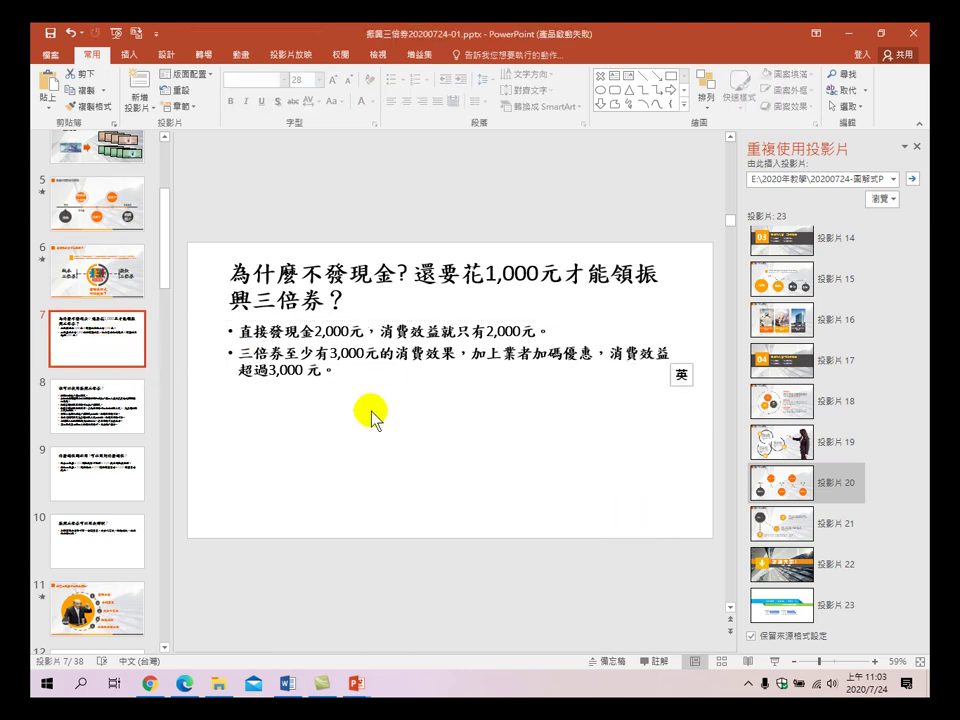
pyautogui.moveTo(356, 686)
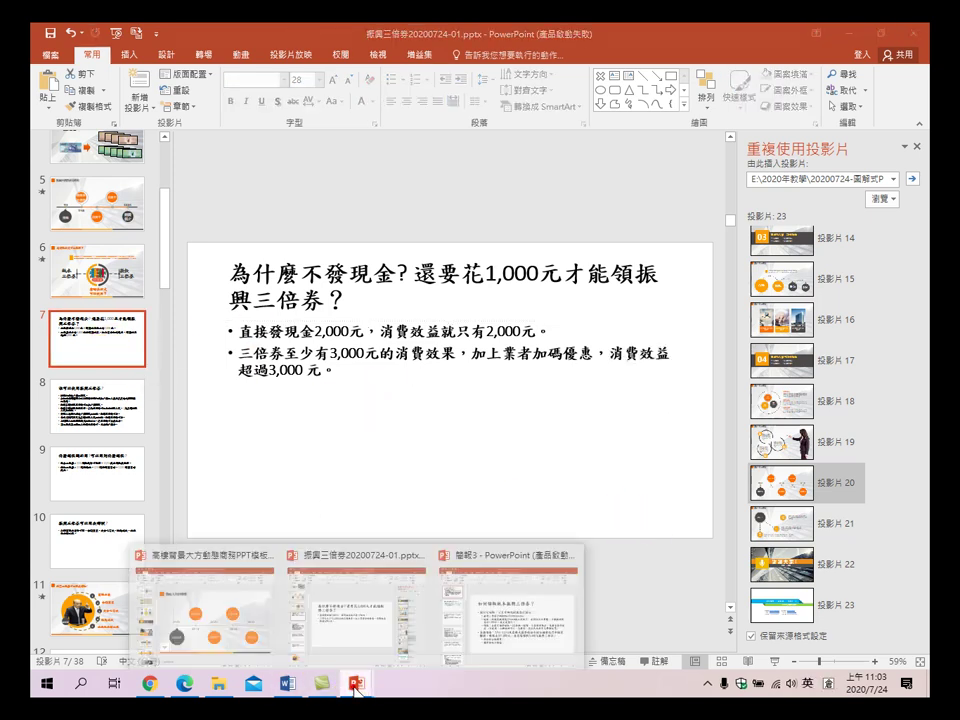
pyautogui.click(238, 606)
pyautogui.scroll(5, 100, 314)
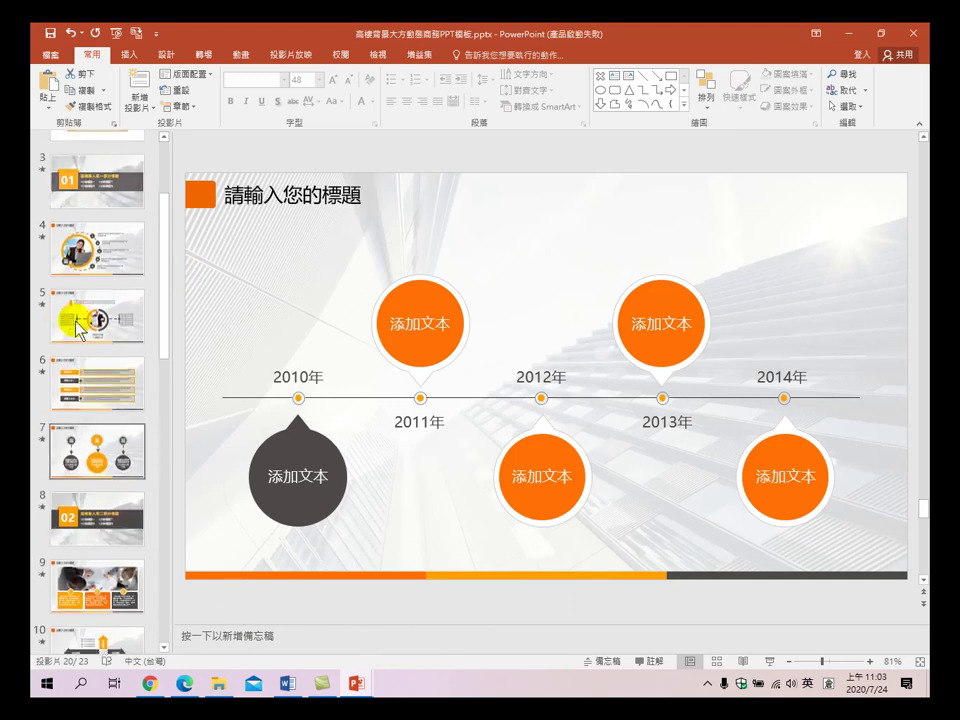
pyautogui.click(94, 166)
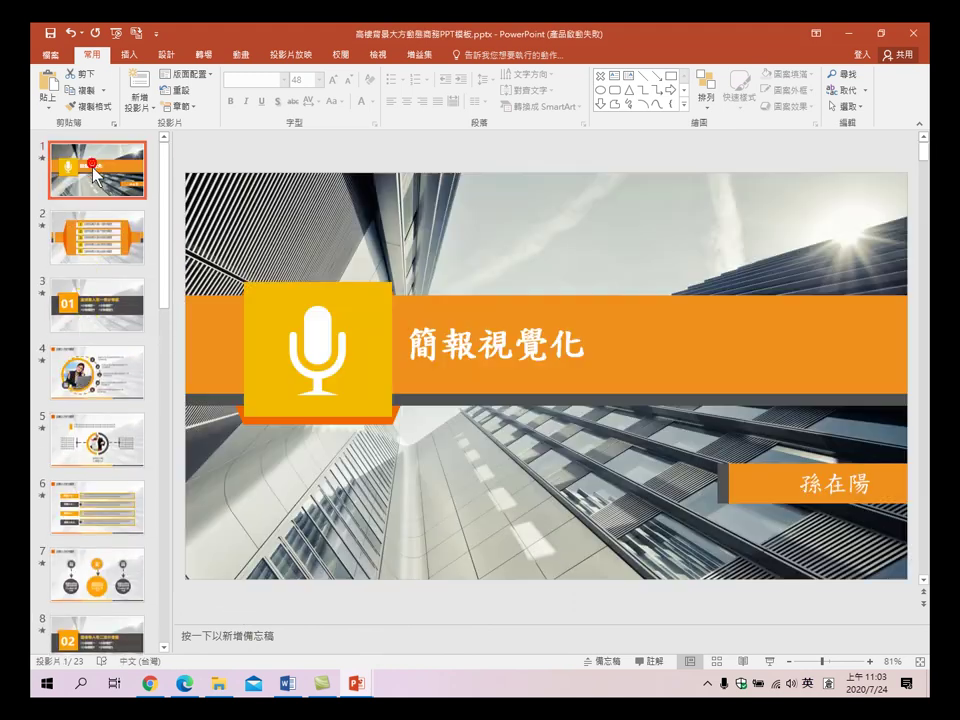
pyautogui.scroll(-1, 124, 185)
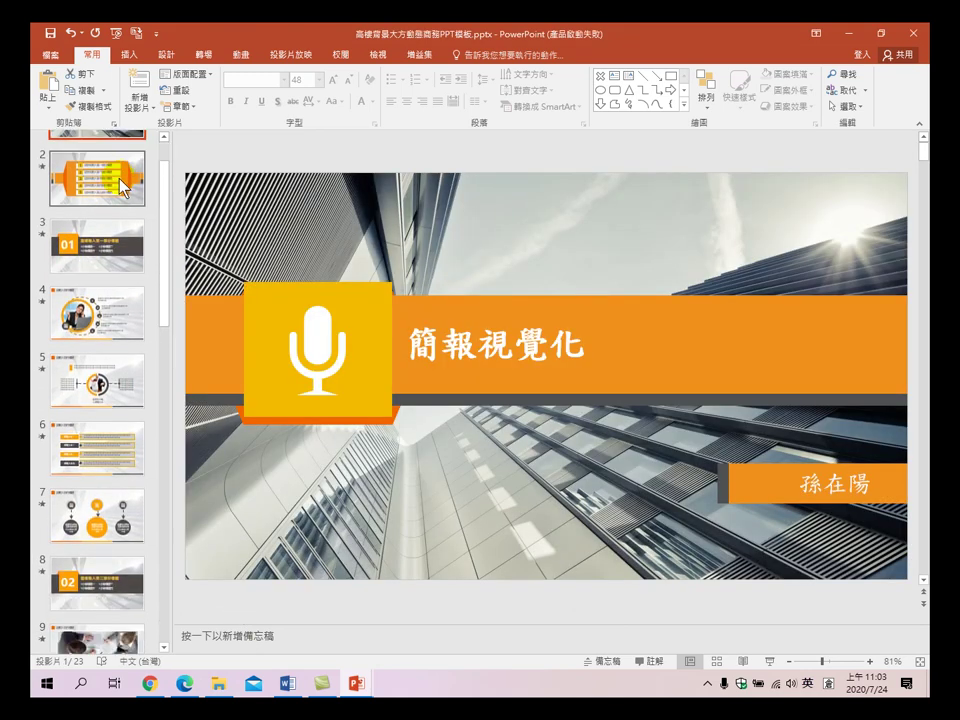
pyautogui.click(122, 184)
pyautogui.click(110, 258)
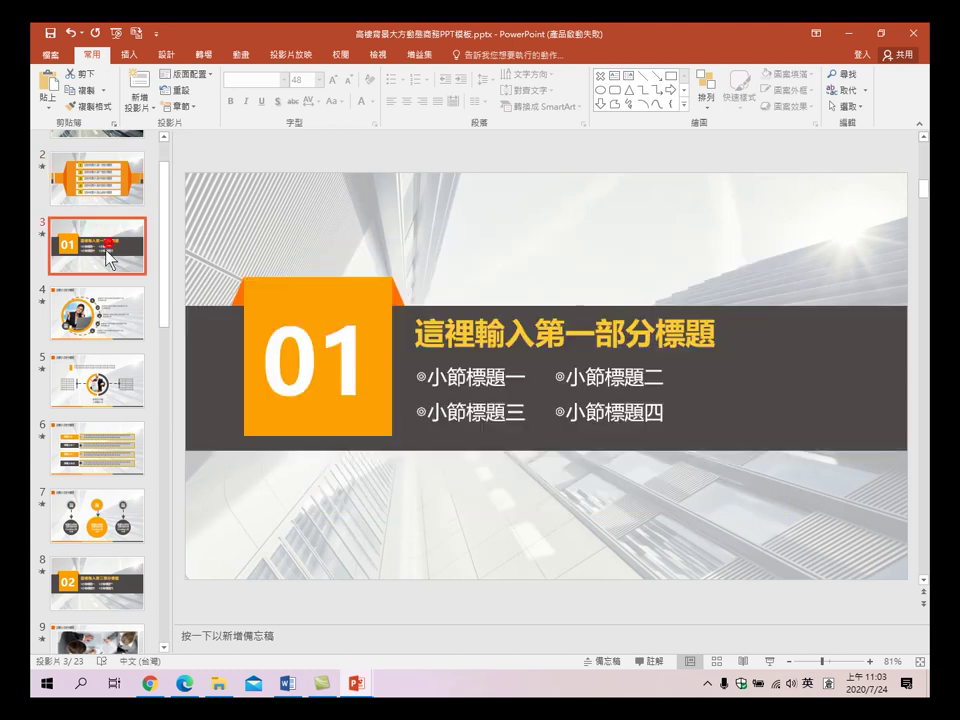
pyautogui.click(93, 306)
pyautogui.scroll(-1, 86, 334)
pyautogui.click(85, 340)
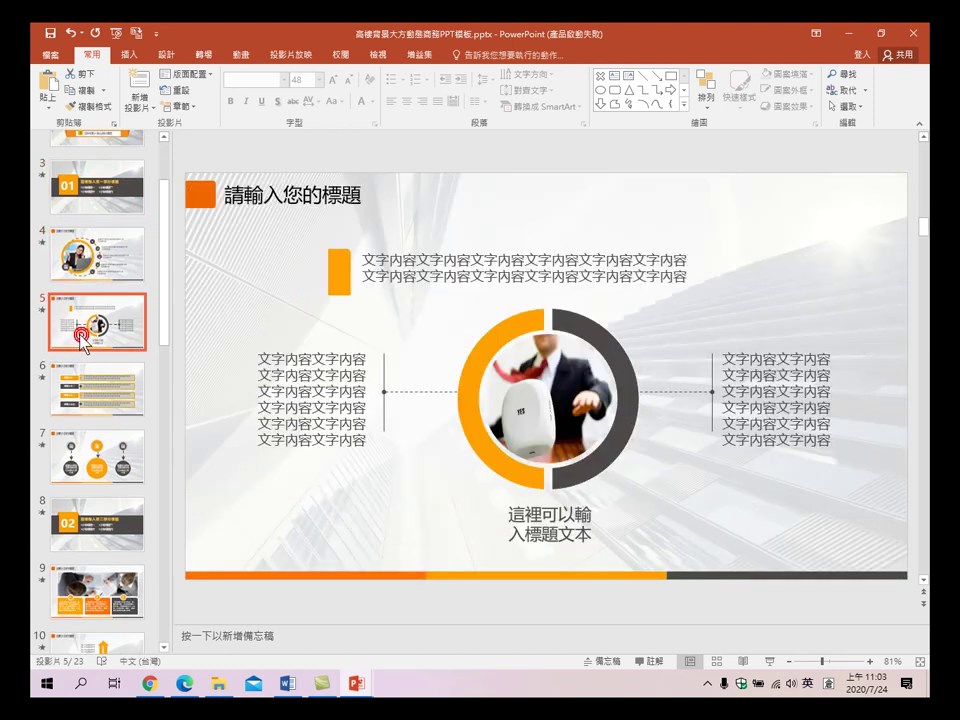
pyautogui.click(90, 398)
pyautogui.click(96, 455)
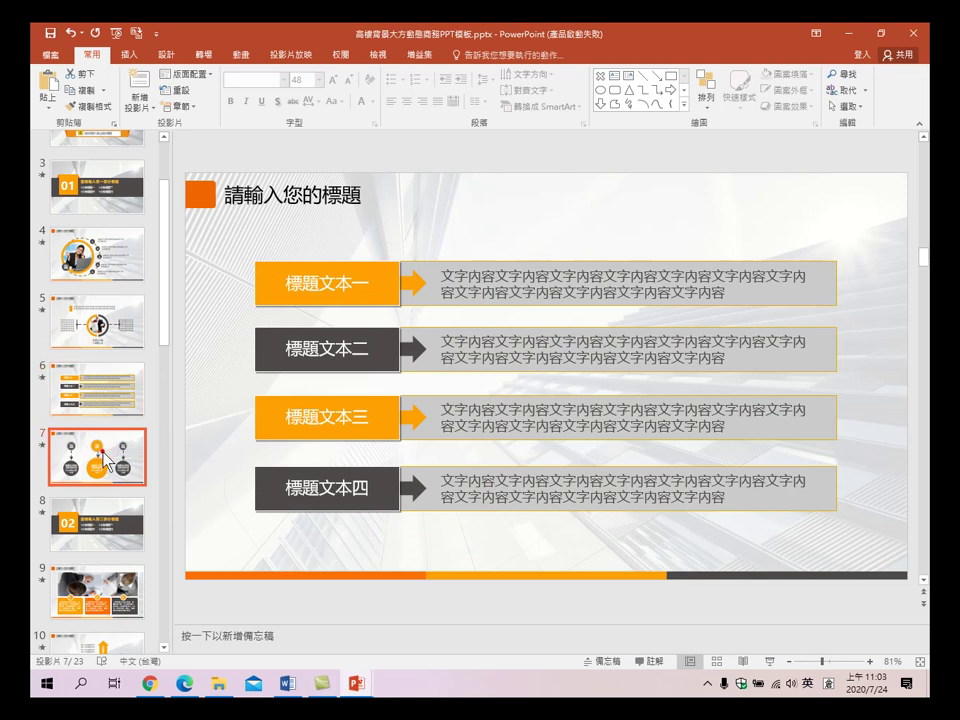
pyautogui.scroll(-1, 96, 450)
pyautogui.click(103, 443)
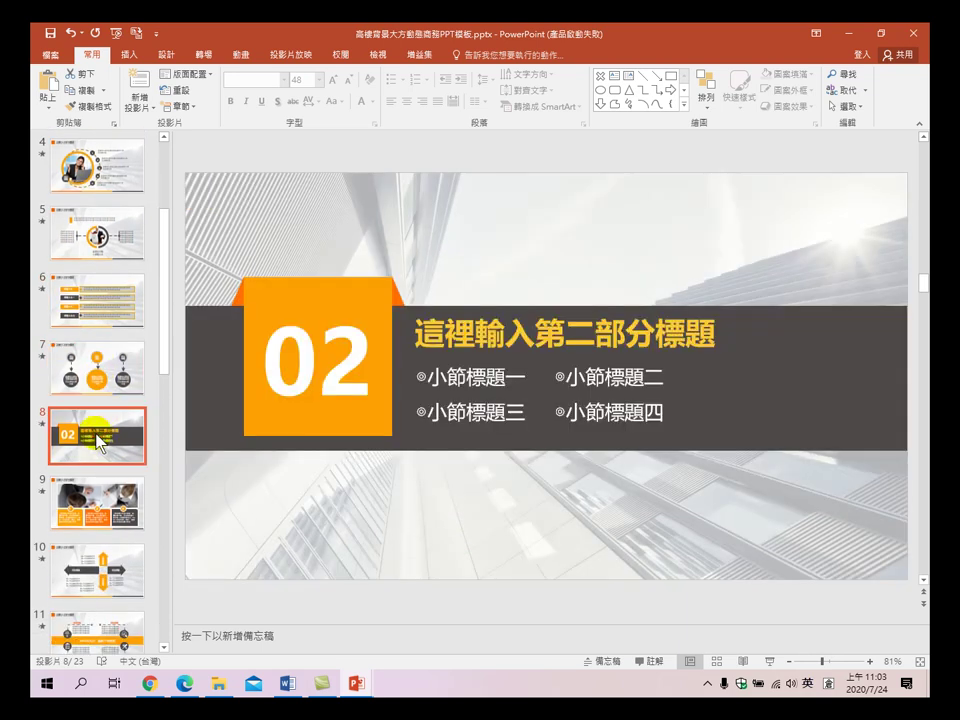
pyautogui.scroll(-1, 100, 440)
pyautogui.click(108, 430)
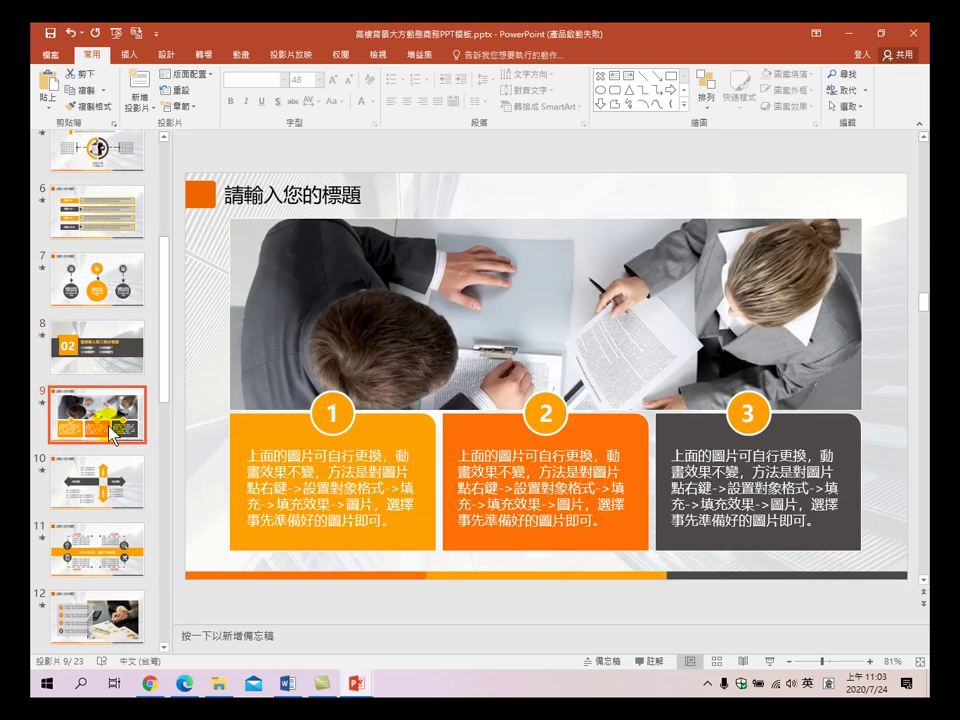
pyautogui.click(353, 684)
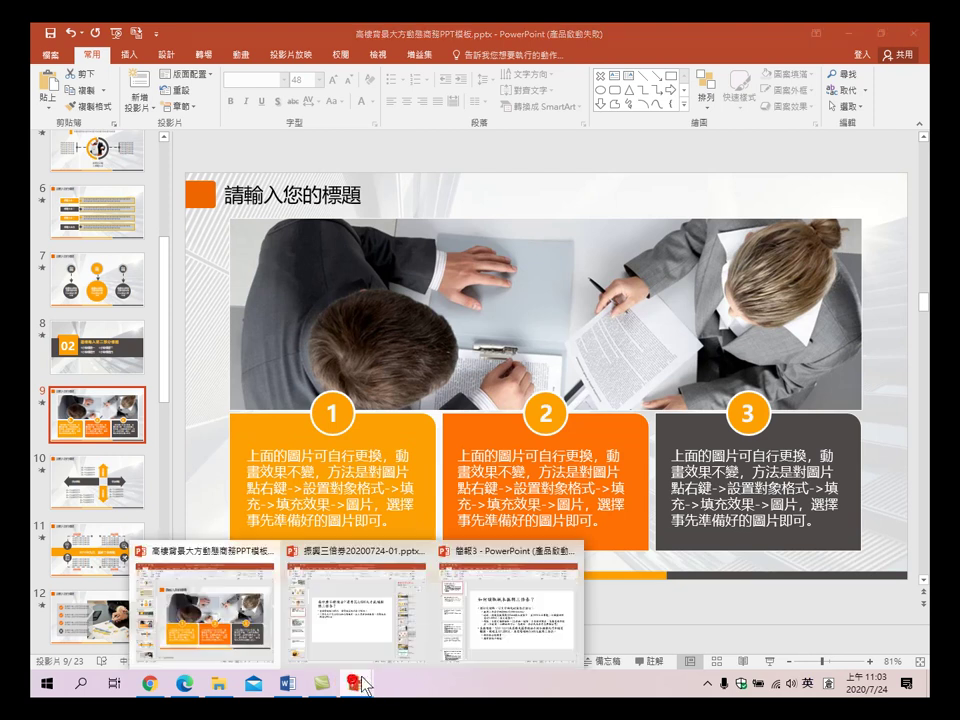
pyautogui.click(323, 612)
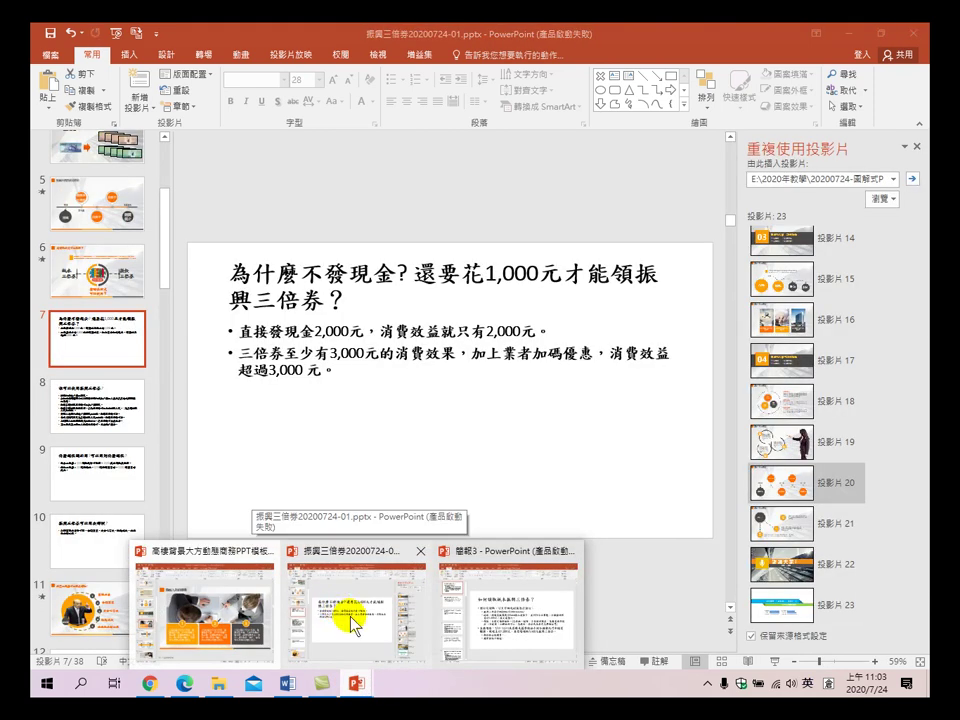
pyautogui.click(345, 615)
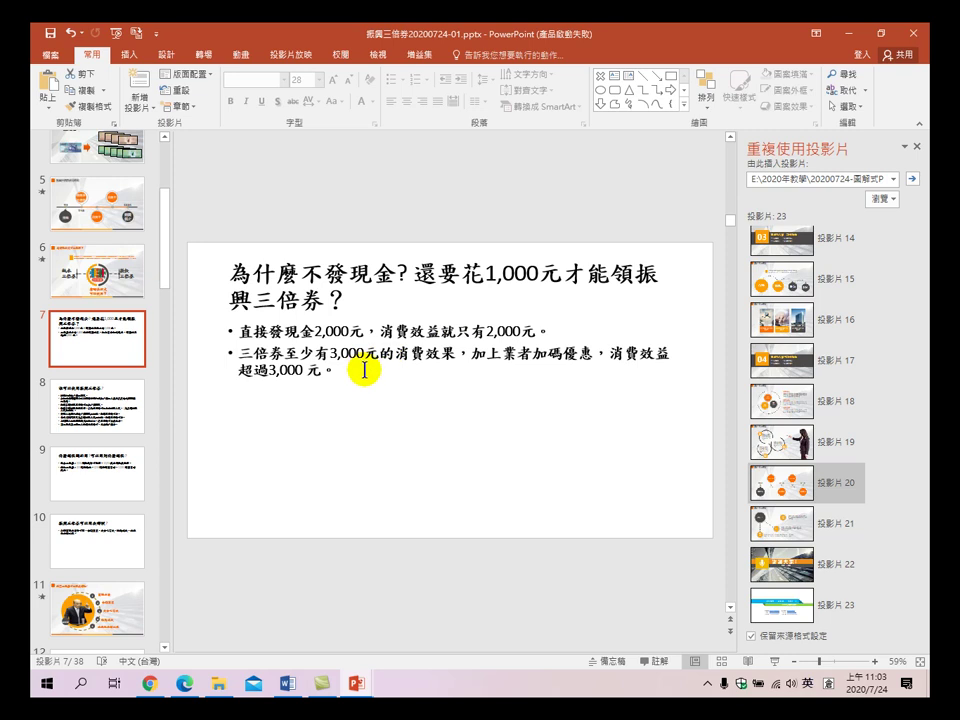
pyautogui.scroll(-3, 80, 375)
pyautogui.scroll(-5, 88, 410)
pyautogui.scroll(-2, 86, 422)
# - In the business template, step through the slides to the three-circle slide 18
pyautogui.click(360, 686)
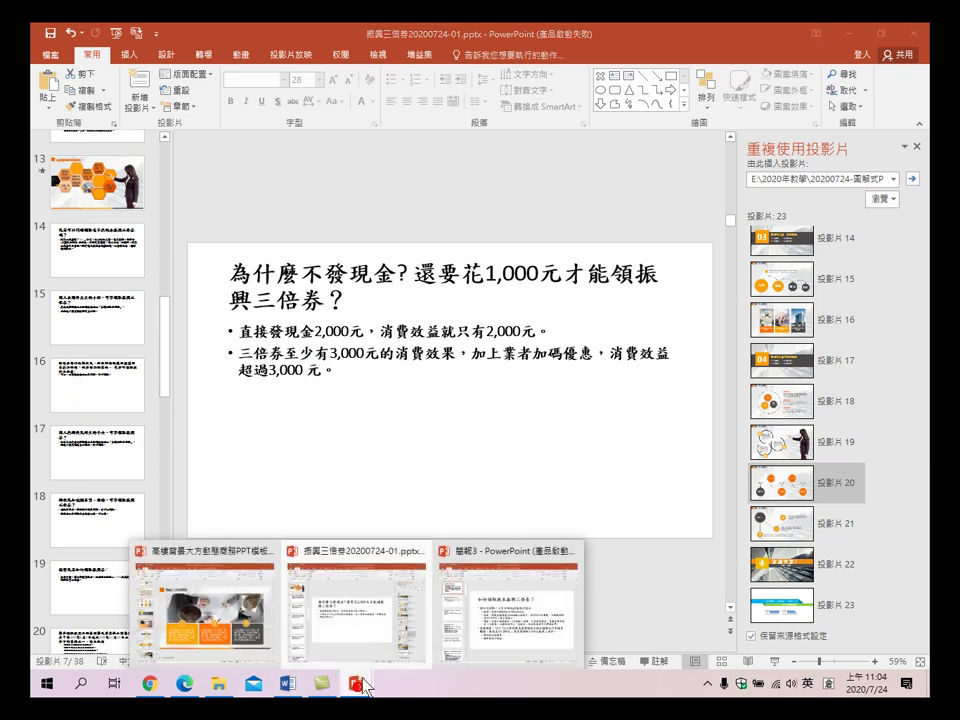
pyautogui.click(233, 620)
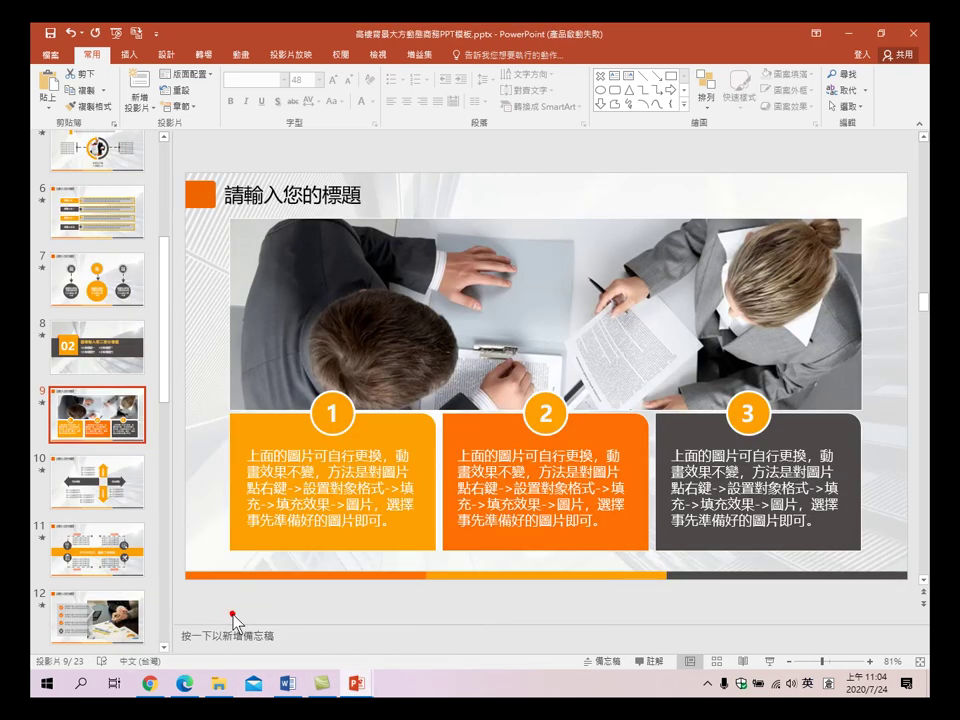
pyautogui.scroll(-2, 140, 520)
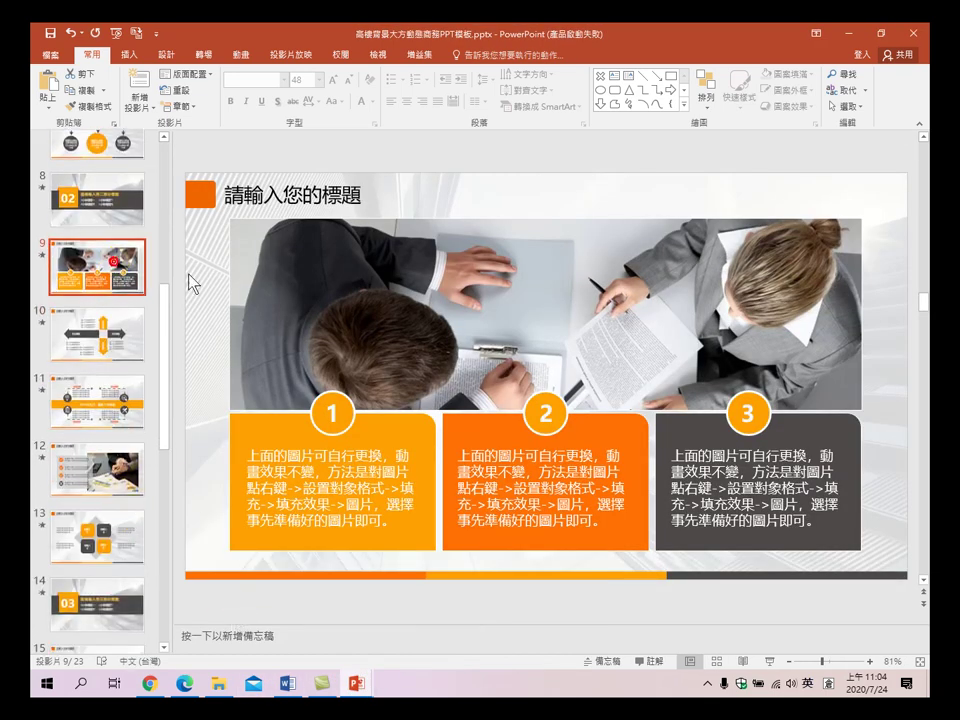
pyautogui.press('Down')
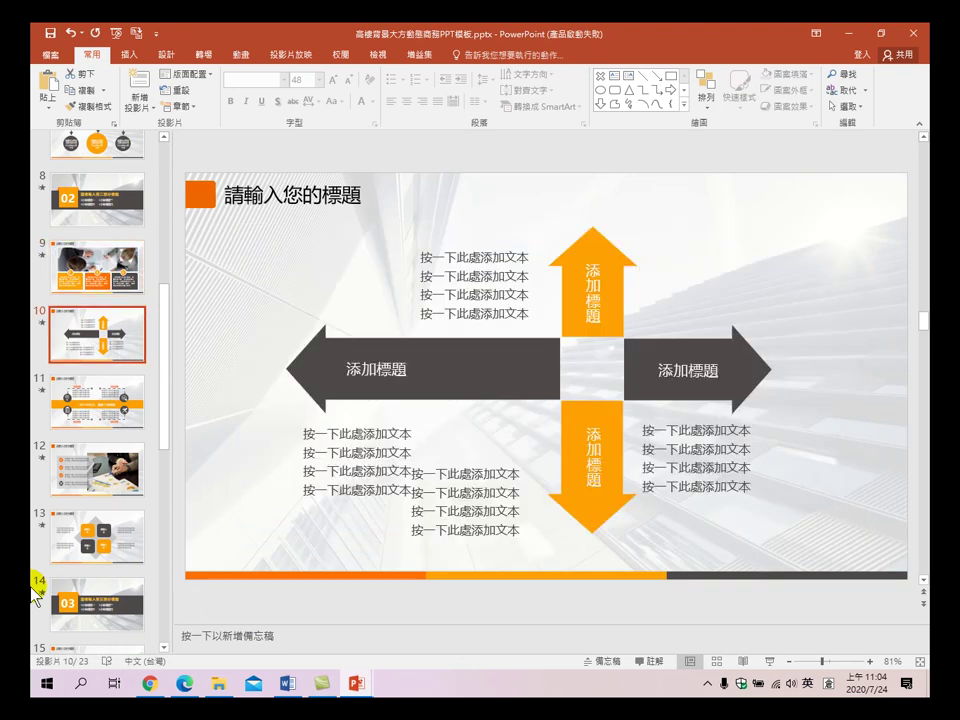
pyautogui.press('Down')
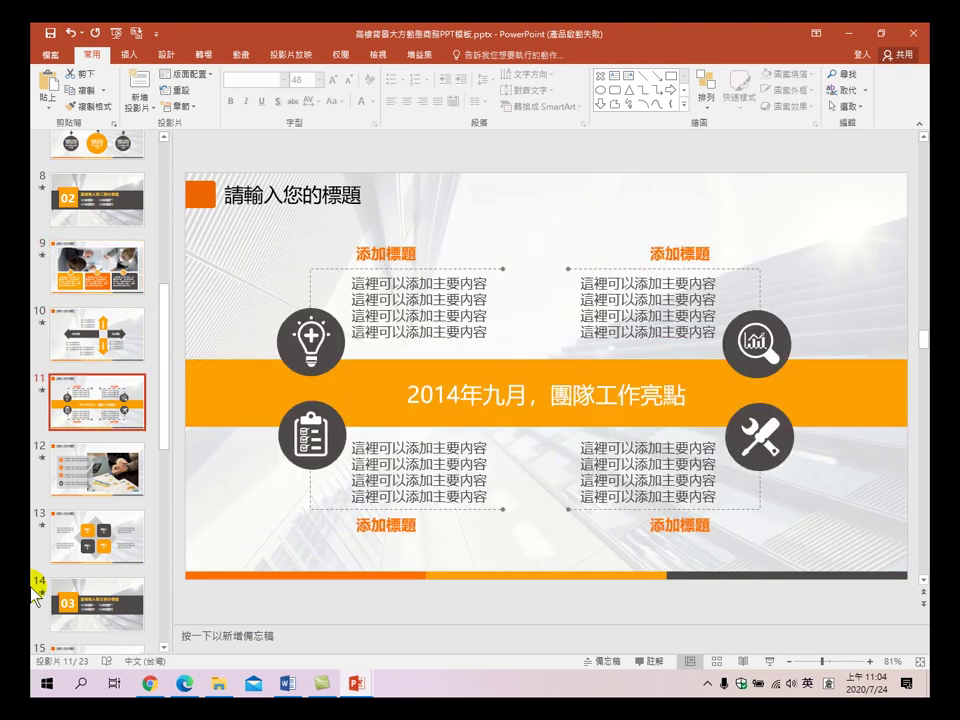
pyautogui.press('Down')
pyautogui.press('Down')
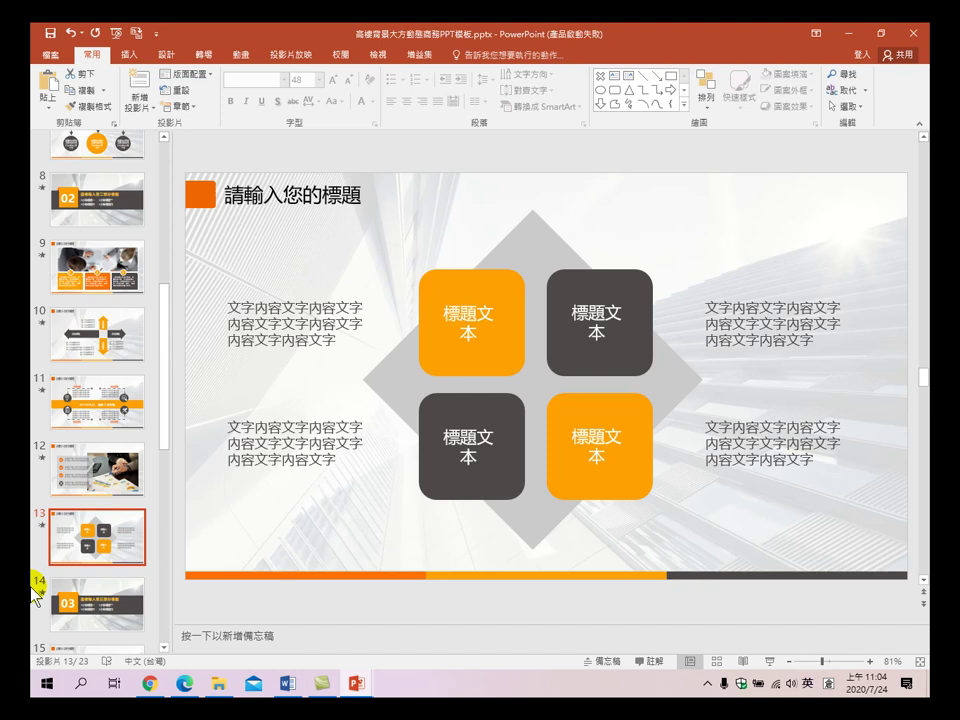
pyautogui.press('Down')
pyautogui.press('Down')
pyautogui.press('Down')
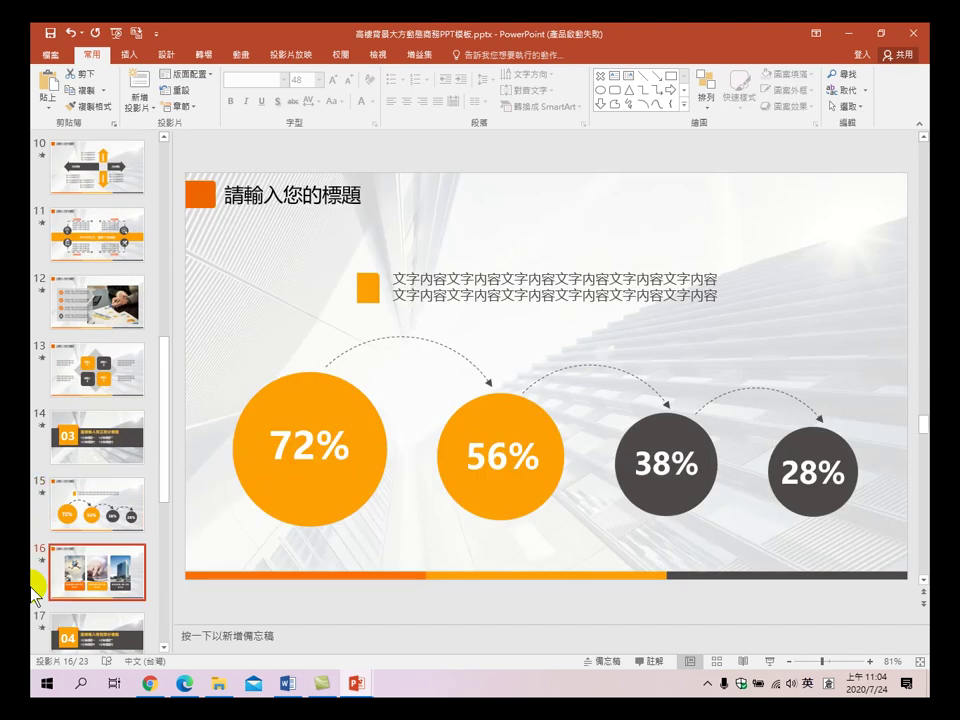
pyautogui.press('Down')
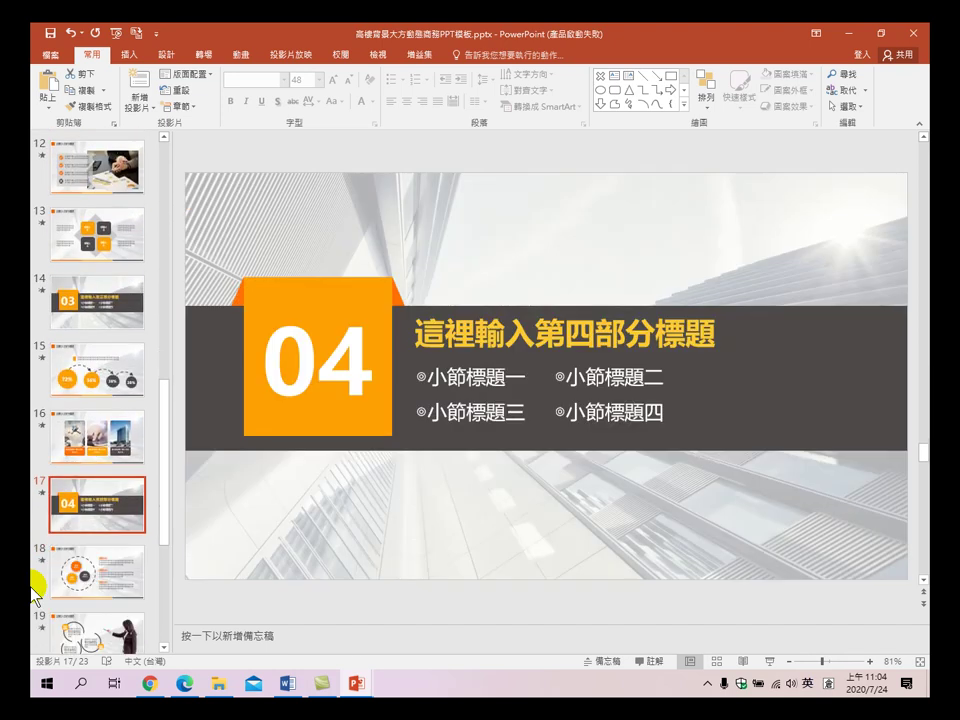
pyautogui.press('Down')
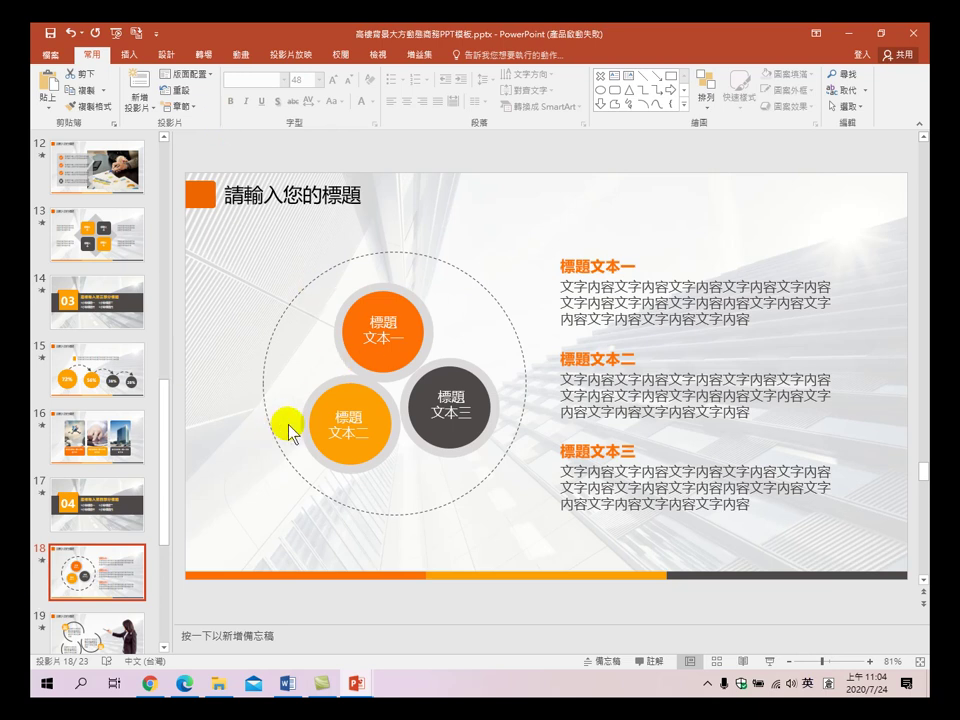
pyautogui.moveTo(357, 684)
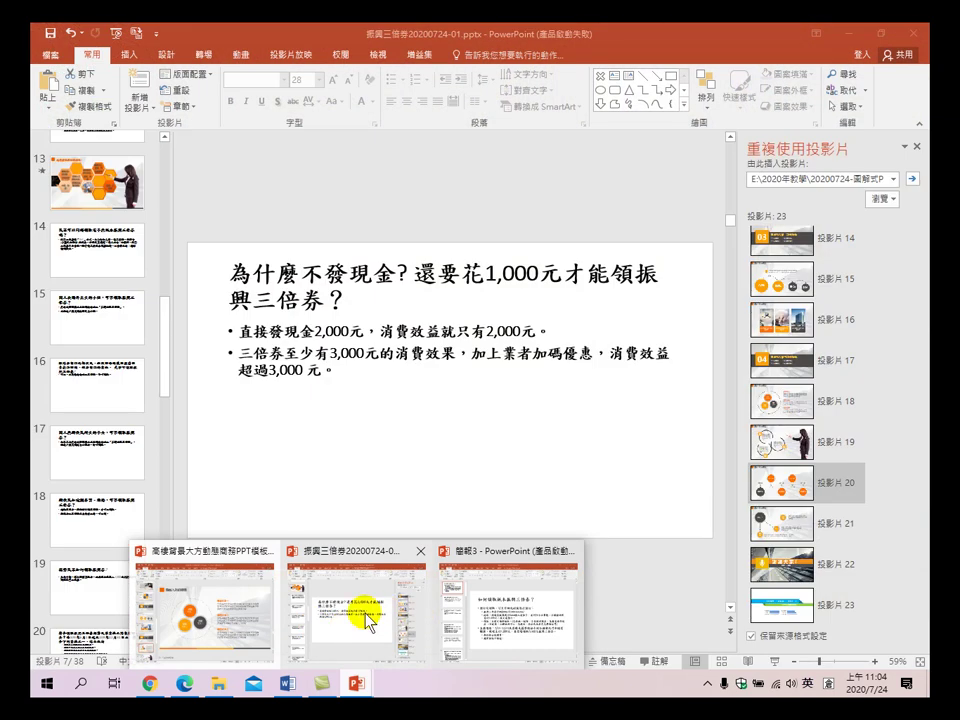
# - Reuse template slide 18 as a new slide after slide 7
pyautogui.click(365, 620)
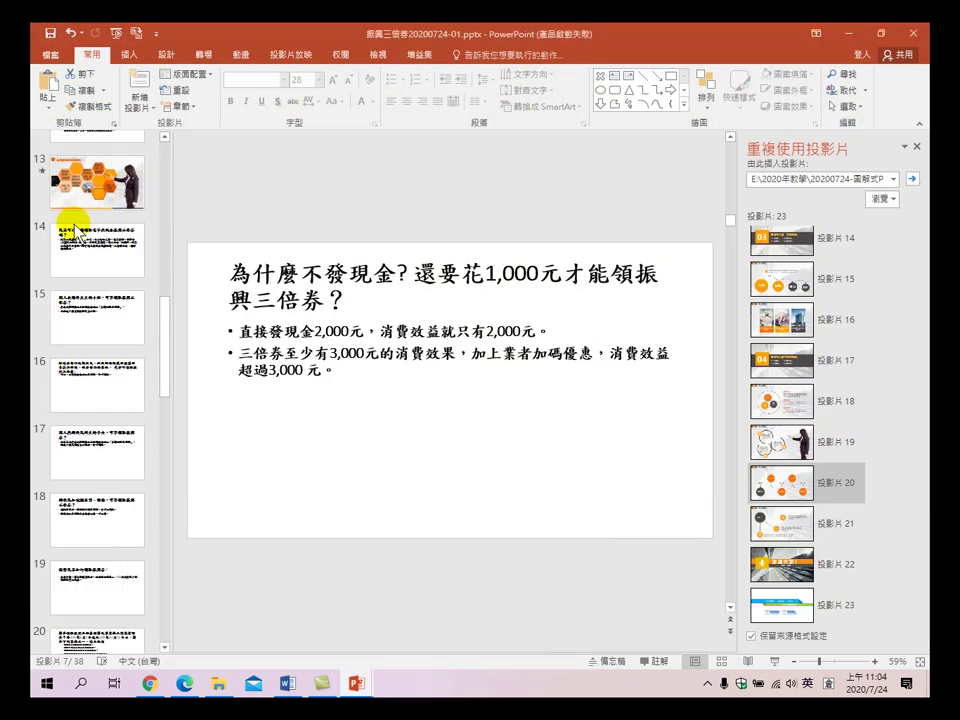
pyautogui.scroll(3, 95, 300)
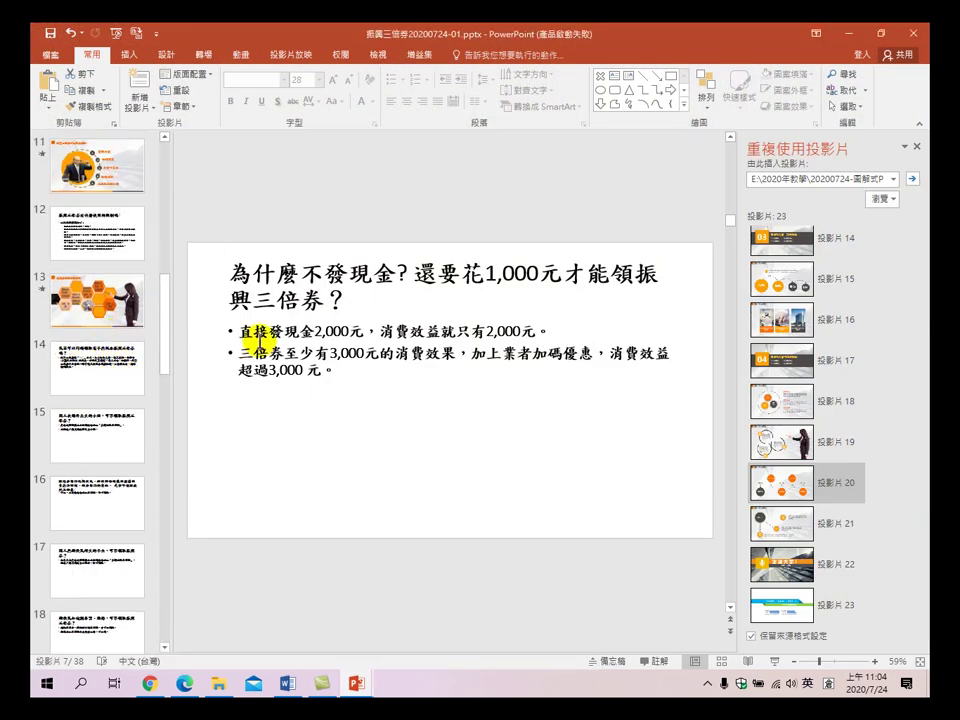
pyautogui.click(265, 273)
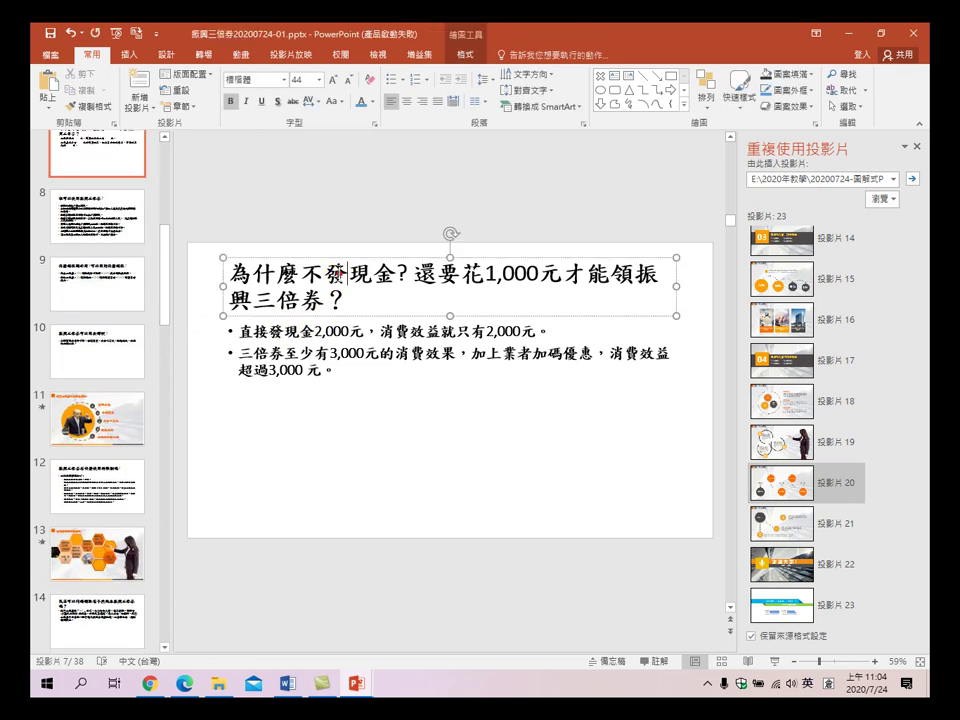
pyautogui.click(104, 158)
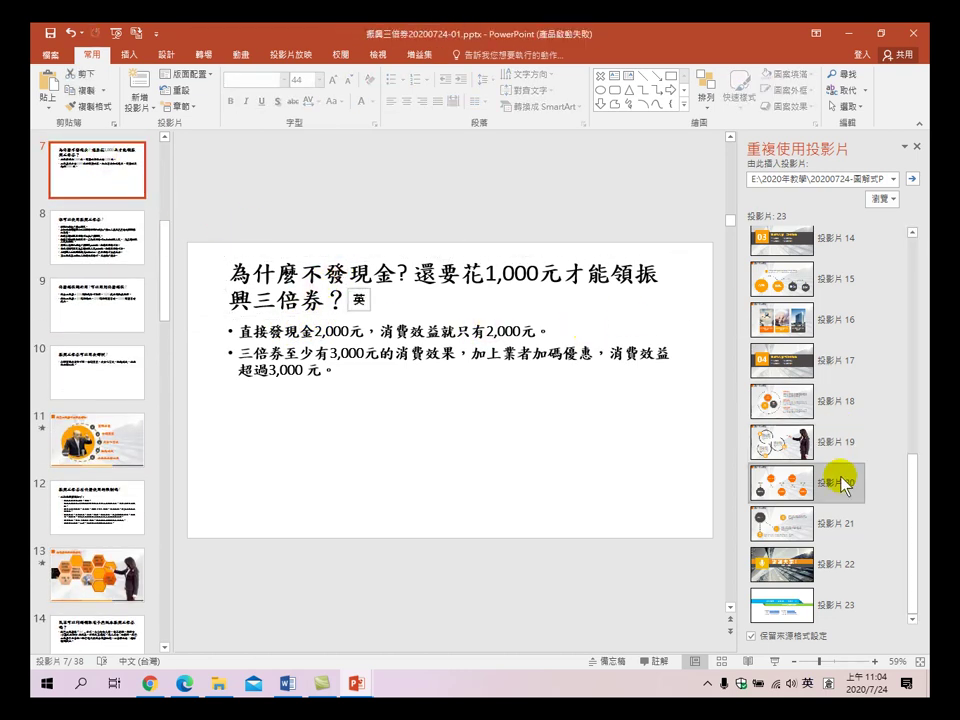
pyautogui.click(851, 400)
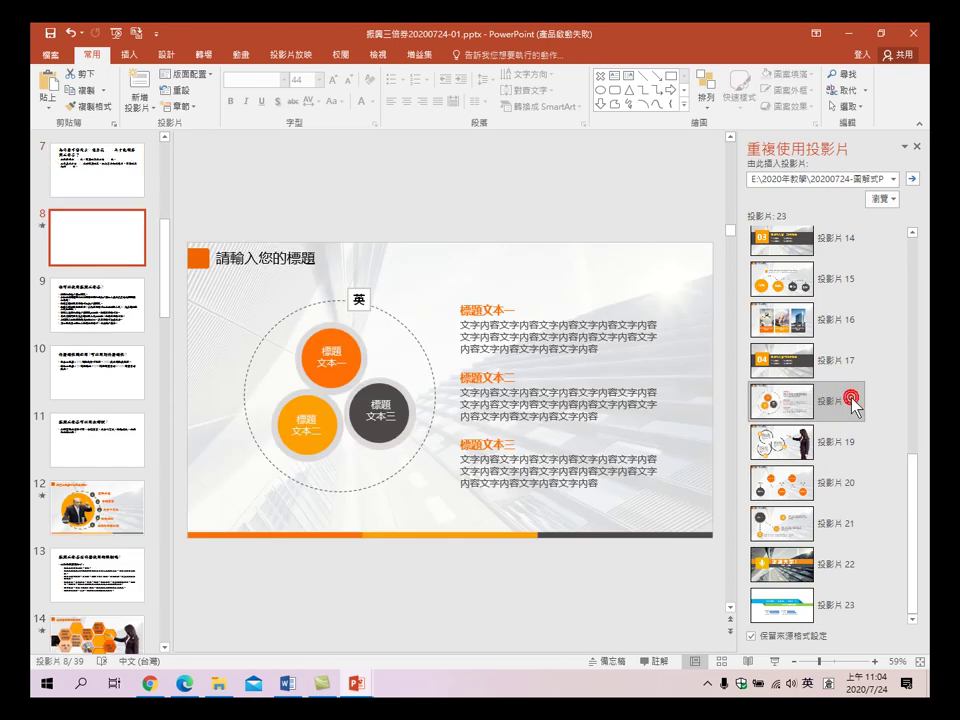
# - Delete the new slide's right-side description text boxes and go back to slide 7
pyautogui.click(477, 302)
pyautogui.moveTo(434, 218)
pyautogui.mouseDown()
pyautogui.moveTo(536, 497)
pyautogui.moveTo(672, 540)
pyautogui.moveTo(702, 523)
pyautogui.mouseUp()
pyautogui.press('Delete')
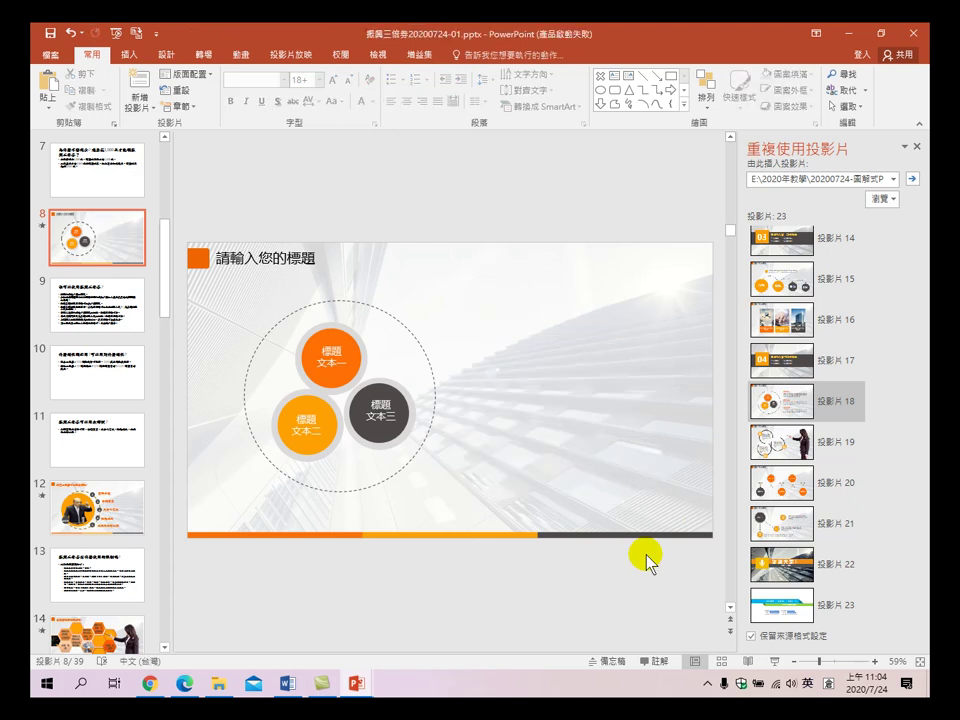
pyautogui.scroll(2, 98, 235)
pyautogui.click(100, 260)
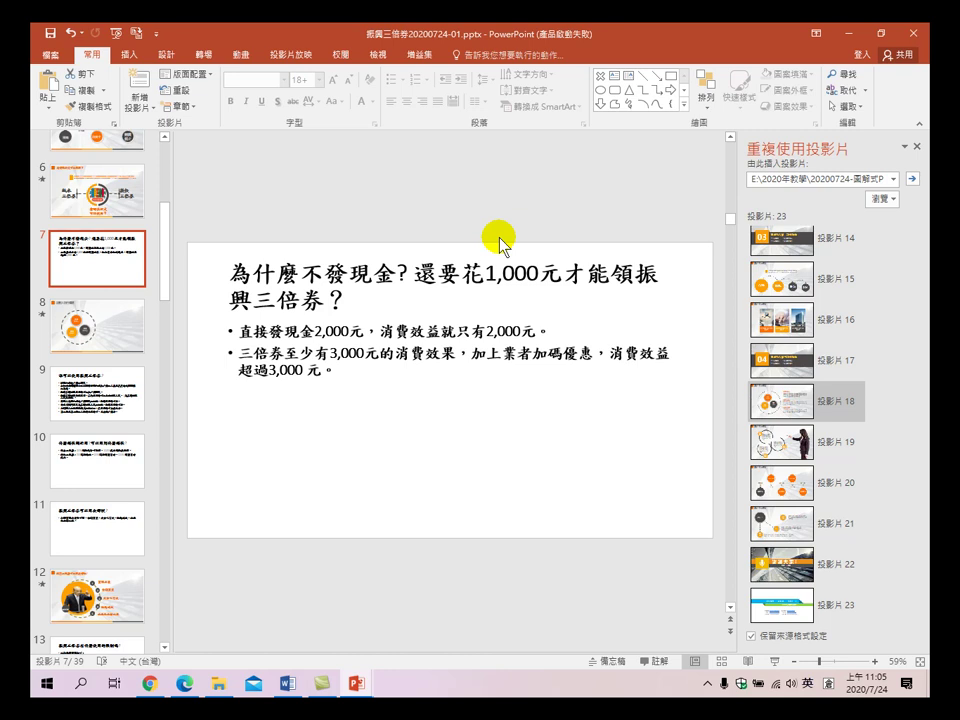
# - Duplicate slide 8's three-circle group and align the copy in the right half
pyautogui.click(96, 318)
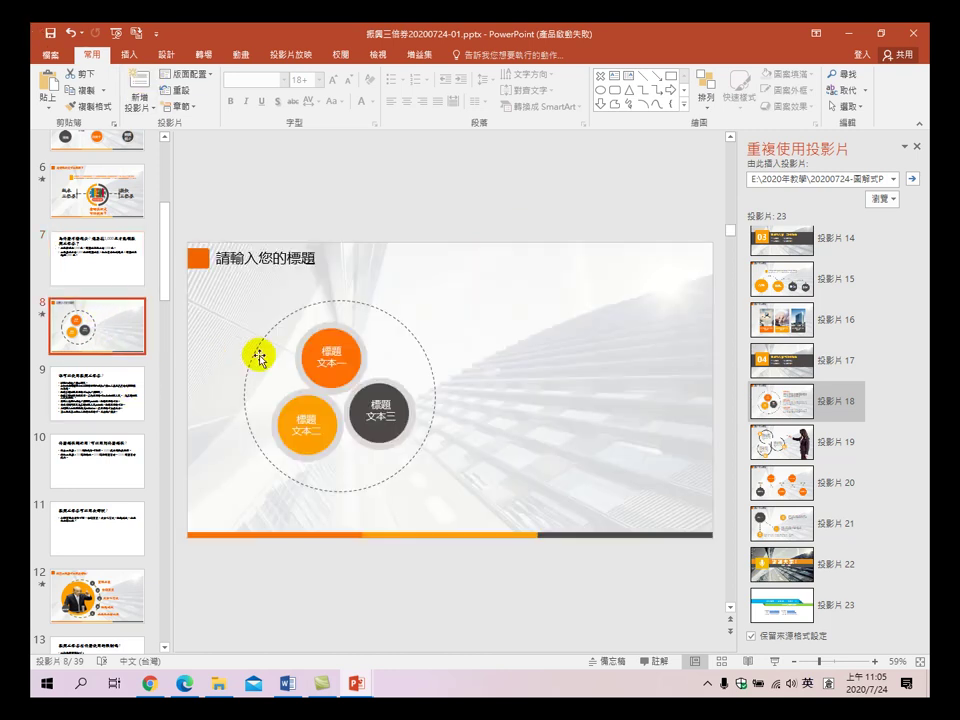
pyautogui.click(331, 358)
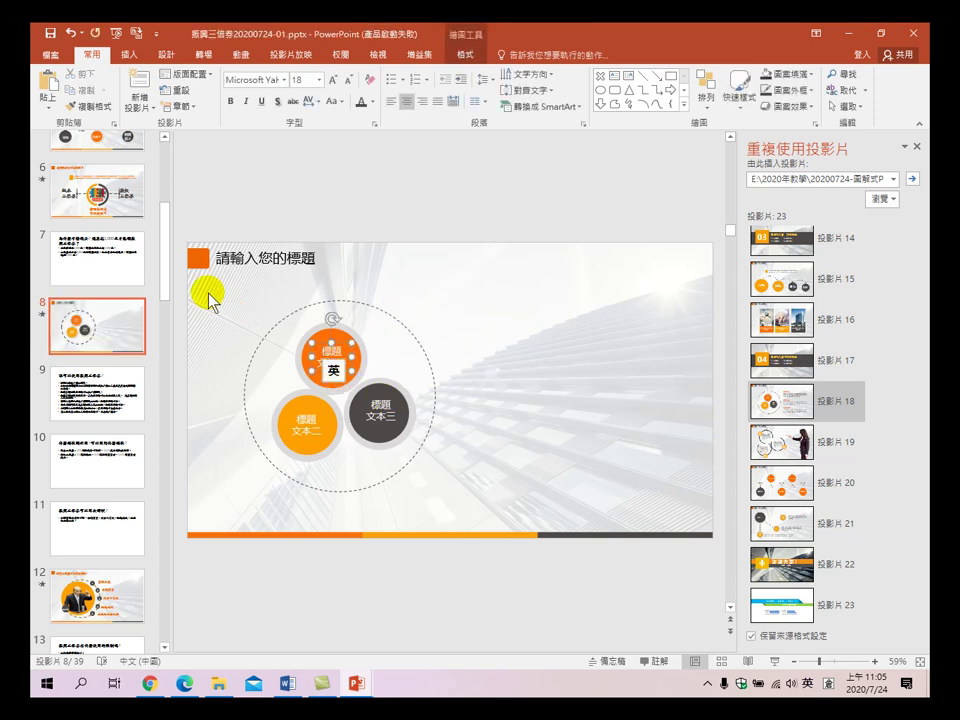
pyautogui.moveTo(178, 283); pyautogui.dragTo(484, 520)
pyautogui.hotkey('ctrl', 'c')
pyautogui.hotkey('ctrl', 'v')
pyautogui.moveTo(412, 308); pyautogui.dragTo(608, 306)
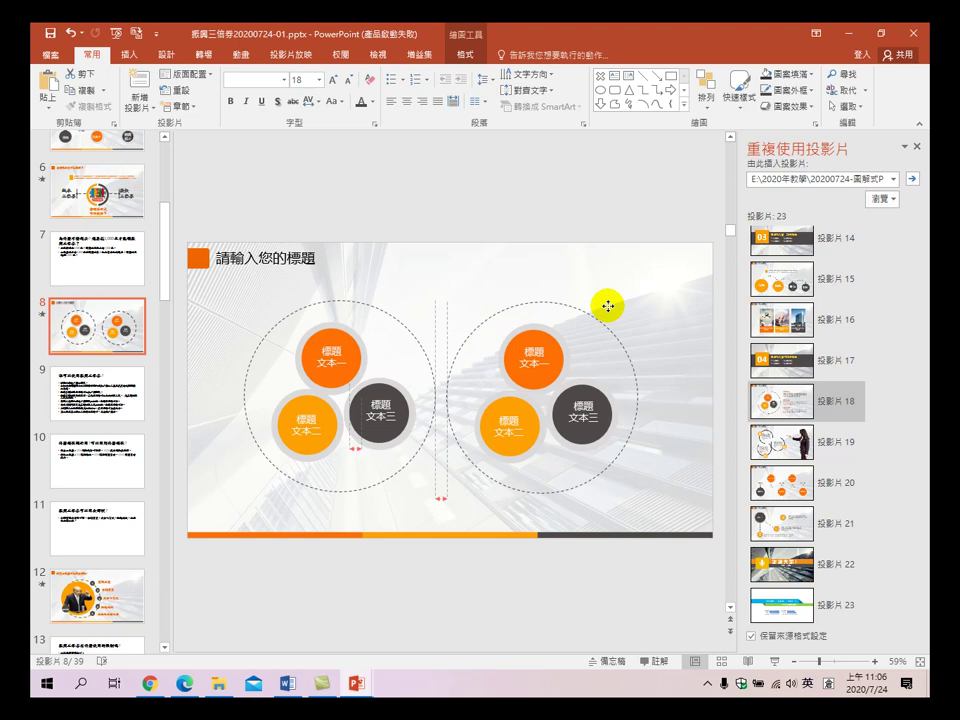
pyautogui.moveTo(608, 306); pyautogui.dragTo(607, 297)
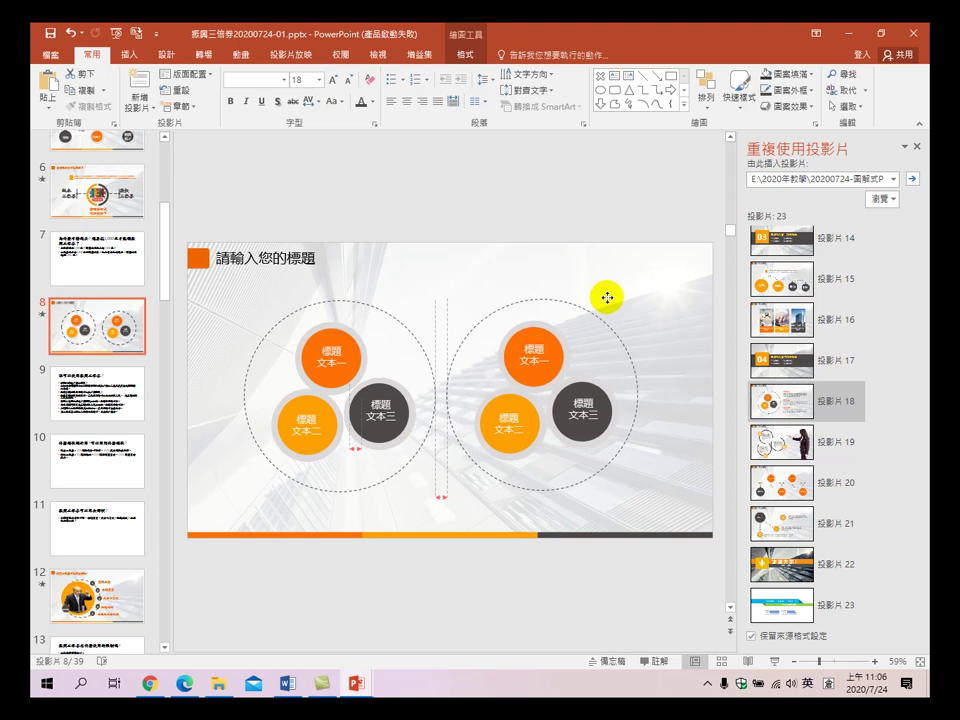
pyautogui.moveTo(608, 298)
pyautogui.mouseDown()
pyautogui.moveTo(608, 287)
pyautogui.moveTo(610, 300)
pyautogui.mouseUp()
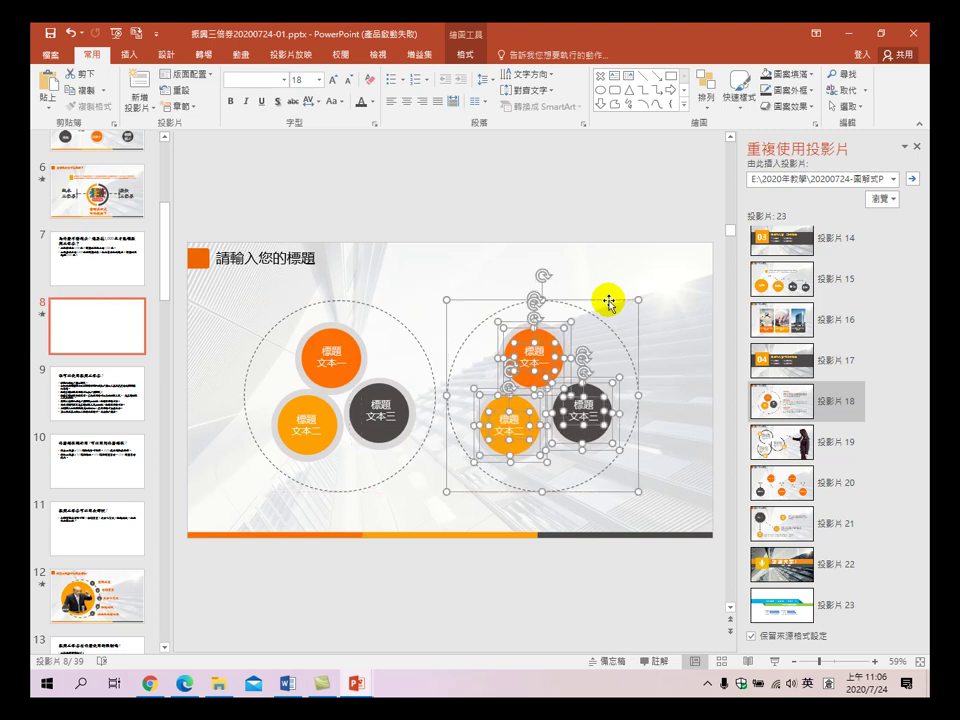
pyautogui.click(680, 275)
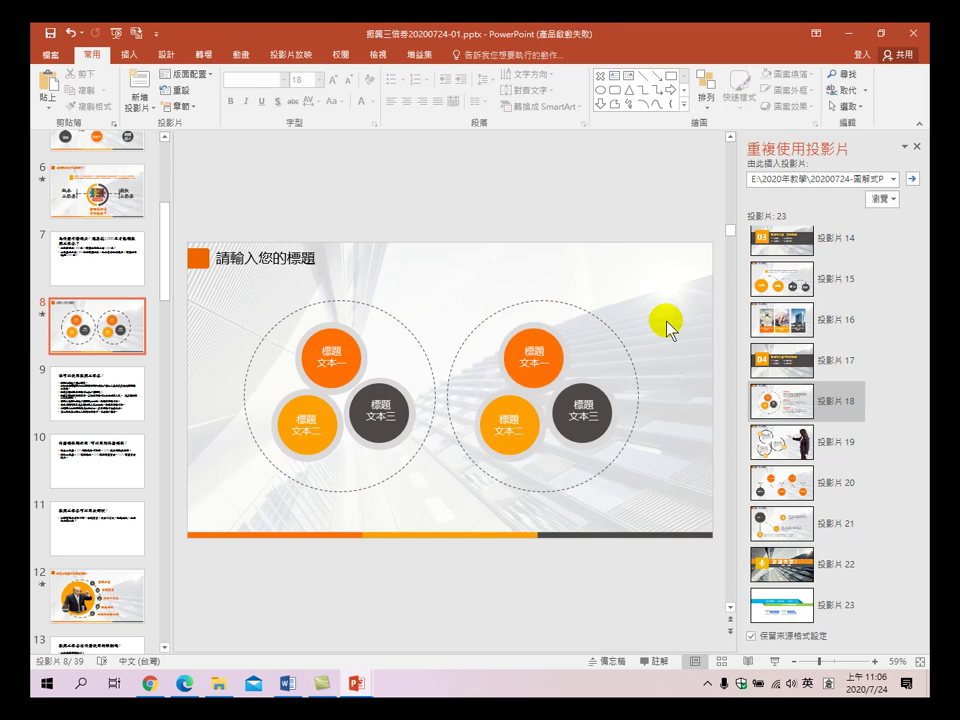
# - Change the left group's top orange circle to read 230億 at 32 pt
pyautogui.click(330, 356)
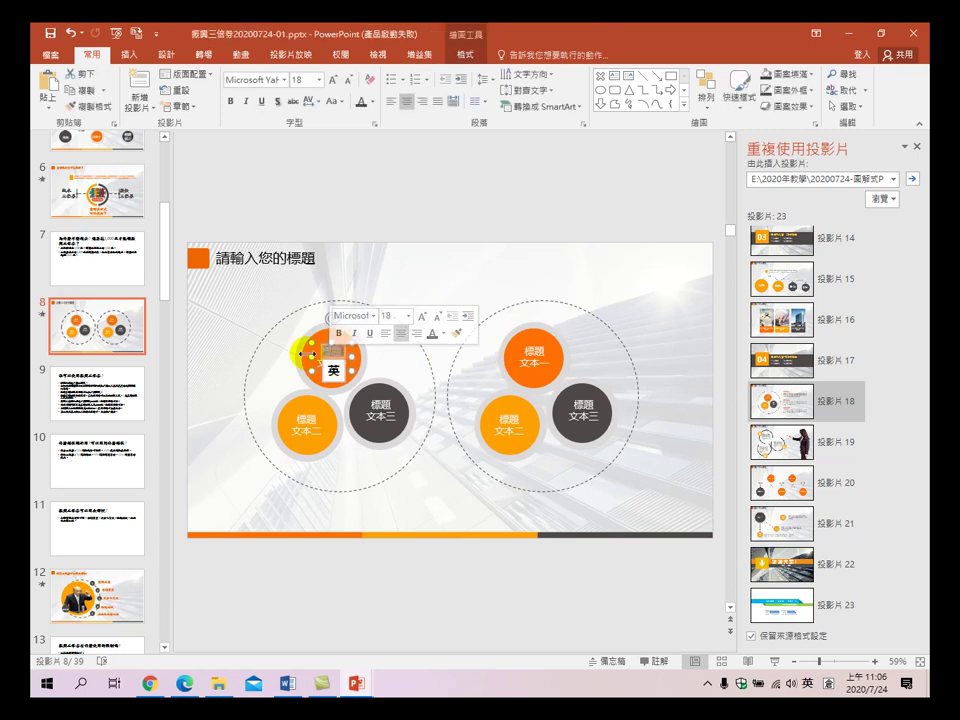
pyautogui.click(291, 327)
pyautogui.moveTo(323, 350); pyautogui.dragTo(350, 368)
pyautogui.write('230')
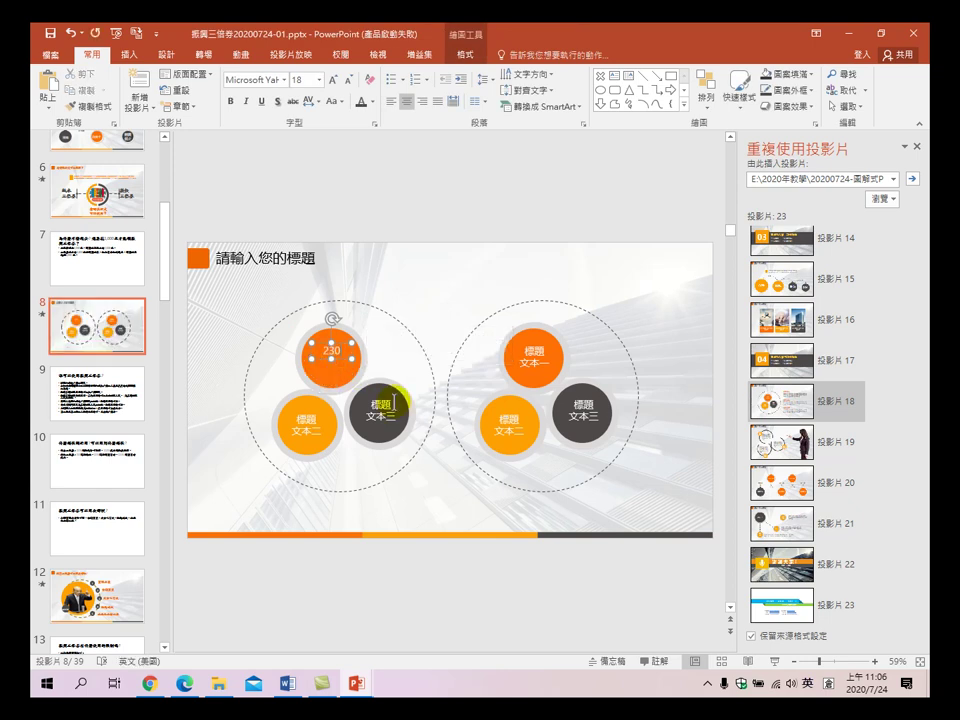
pyautogui.hotkey('alt', 'shift')
pyautogui.write('人以上')
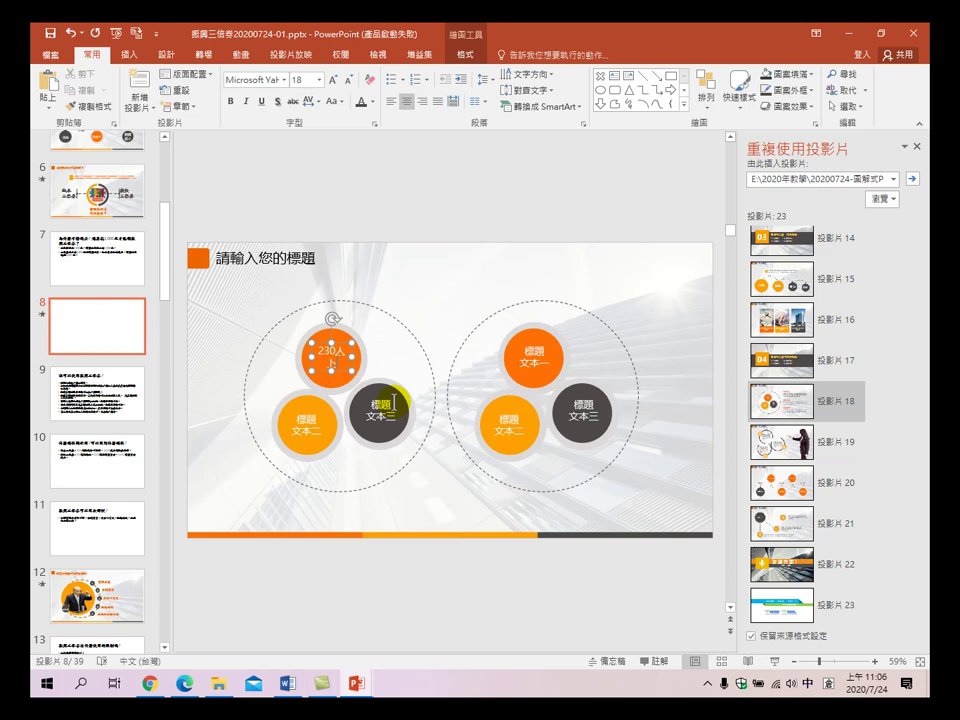
pyautogui.press('BackSpace')
pyautogui.press('BackSpace')
pyautogui.press('BackSpace')
pyautogui.write('個')
pyautogui.hotkey('alt', 'shift')
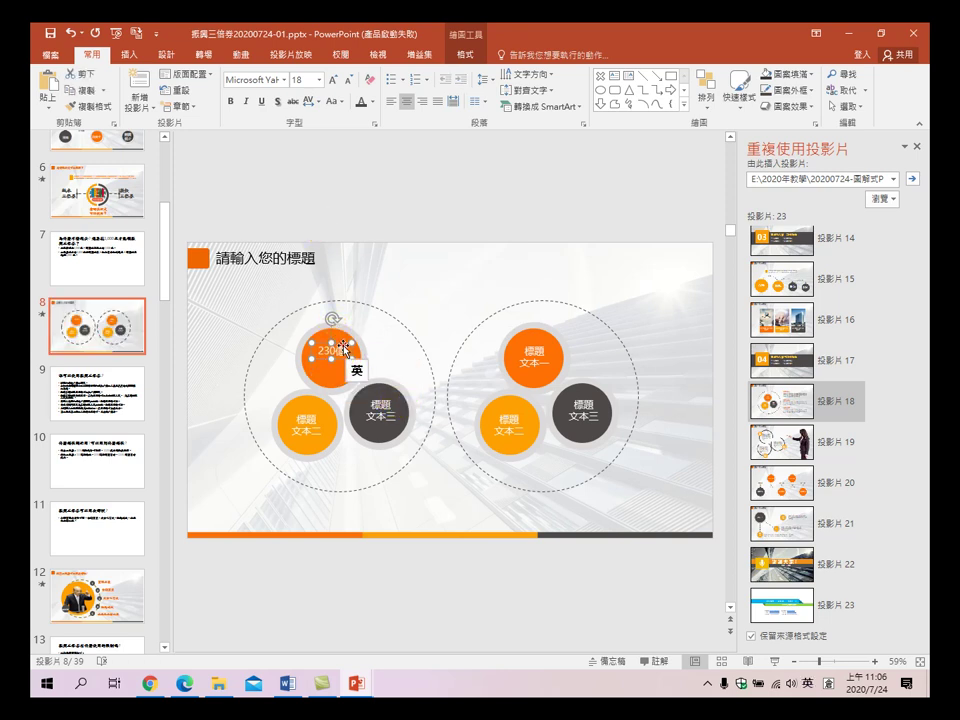
pyautogui.click(331, 79)
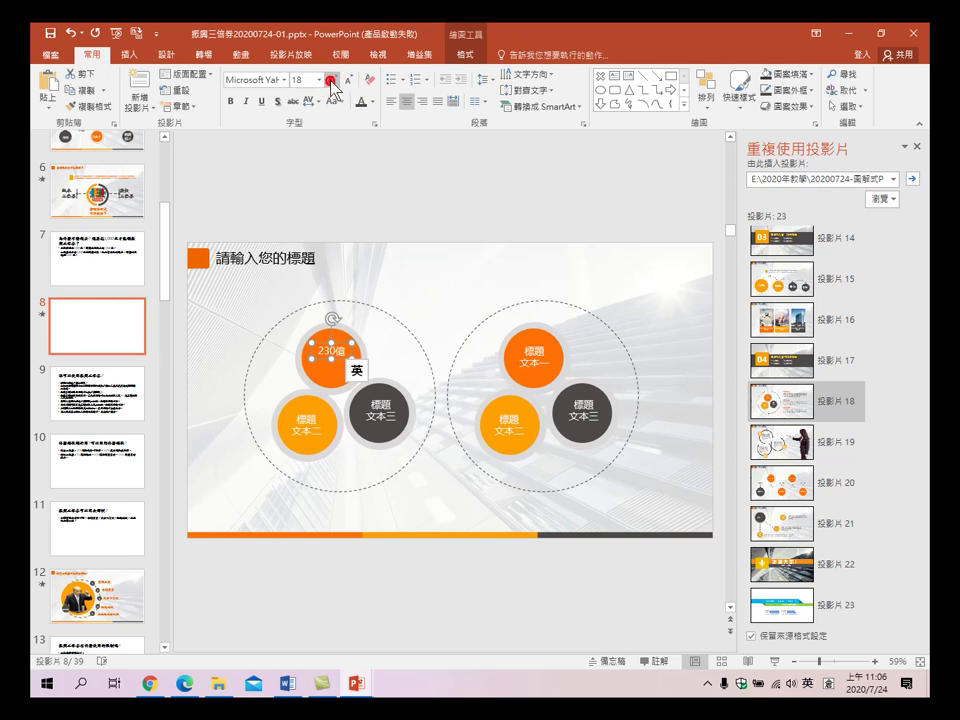
pyautogui.click(331, 79)
pyautogui.click(331, 79)
pyautogui.click(331, 79)
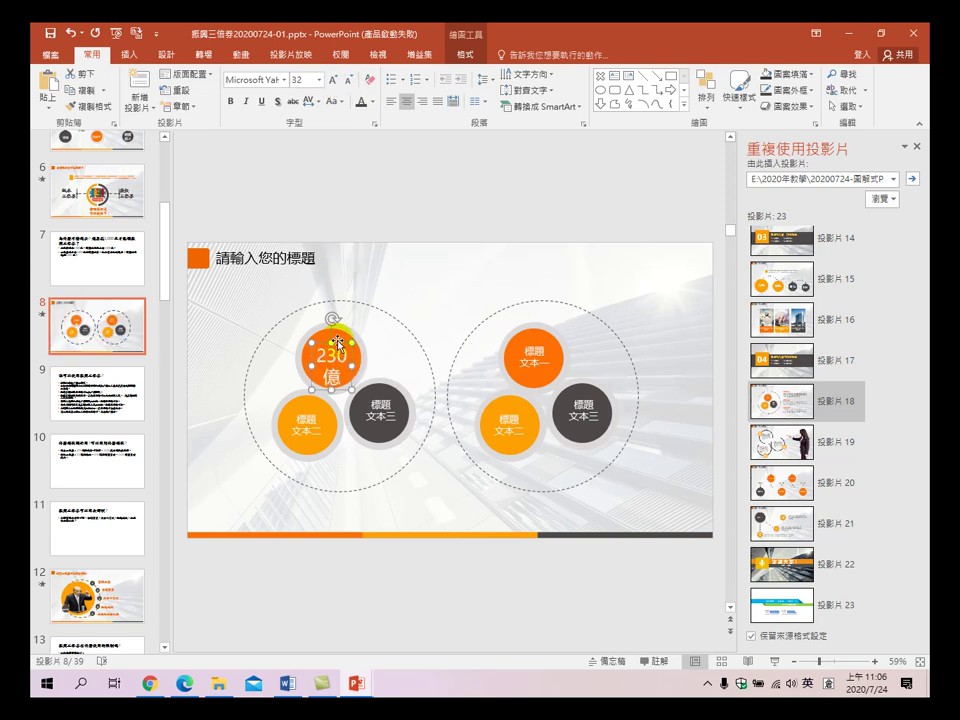
pyautogui.moveTo(338, 347)
pyautogui.mouseDown()
pyautogui.moveTo(343, 318)
pyautogui.moveTo(338, 345)
pyautogui.mouseUp()
# - Make the lower-left circle read 230億 at 32 pt, and delete the dark third circle
pyautogui.click(303, 425)
pyautogui.moveTo(303, 430); pyautogui.dragTo(298, 416)
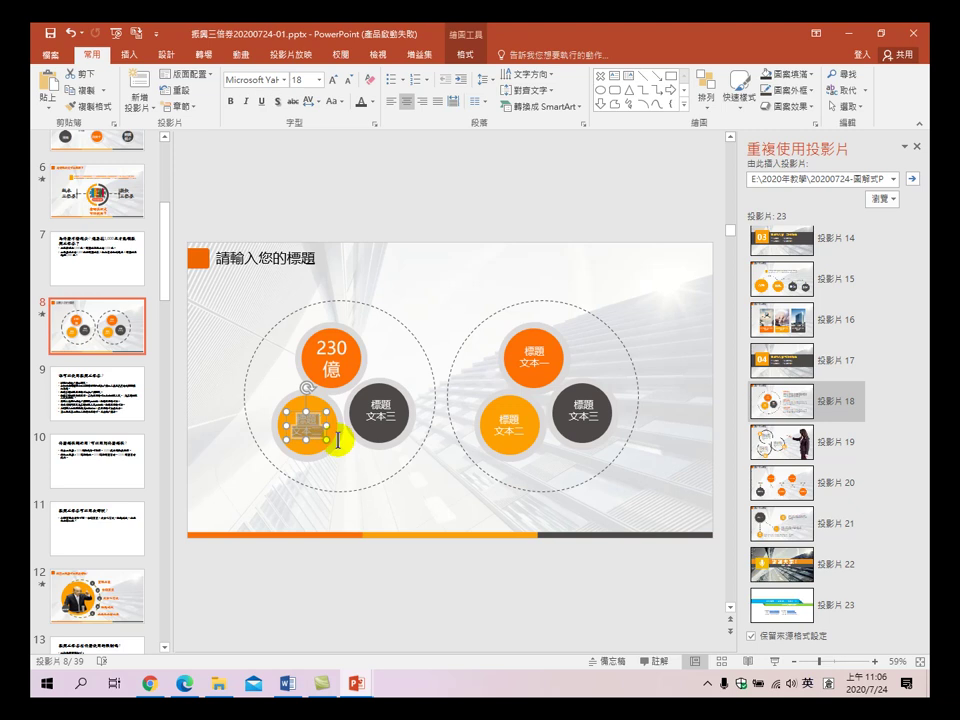
pyautogui.write('230oy')
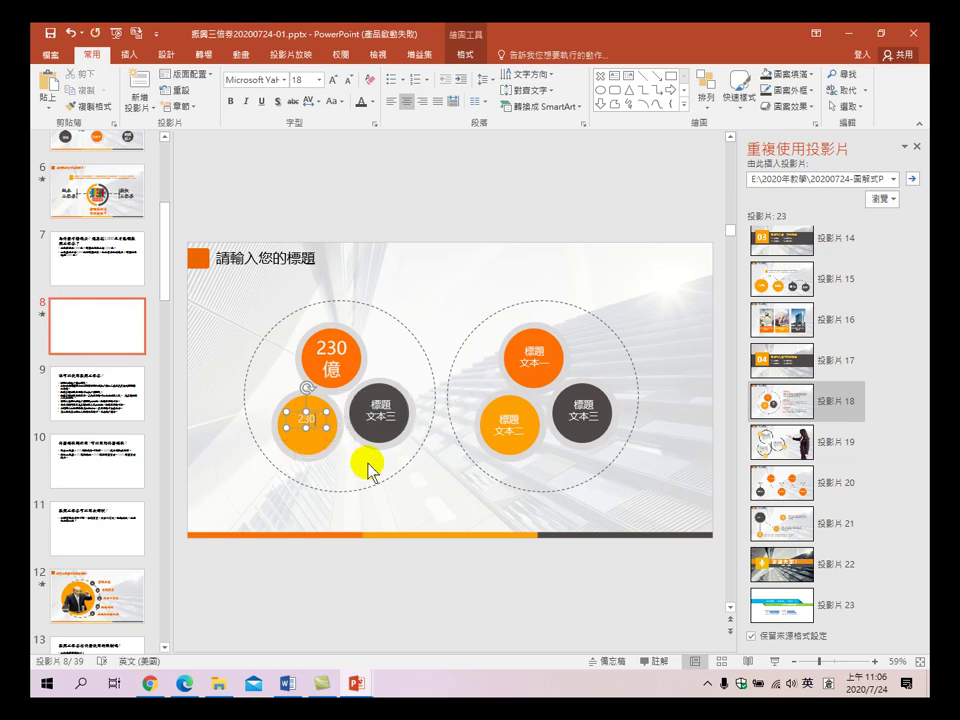
pyautogui.press('shift')
pyautogui.press('BackSpace')
pyautogui.press('BackSpace')
pyautogui.write('oy')
pyautogui.press('space')
pyautogui.press('shift')
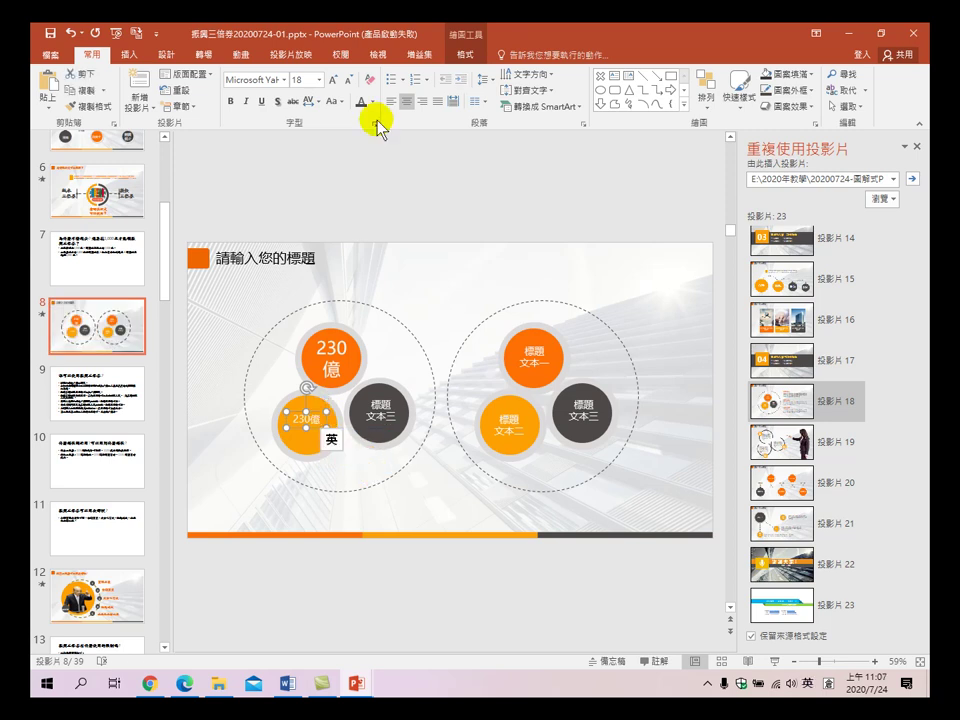
pyautogui.click(332, 78)
pyautogui.click(332, 78)
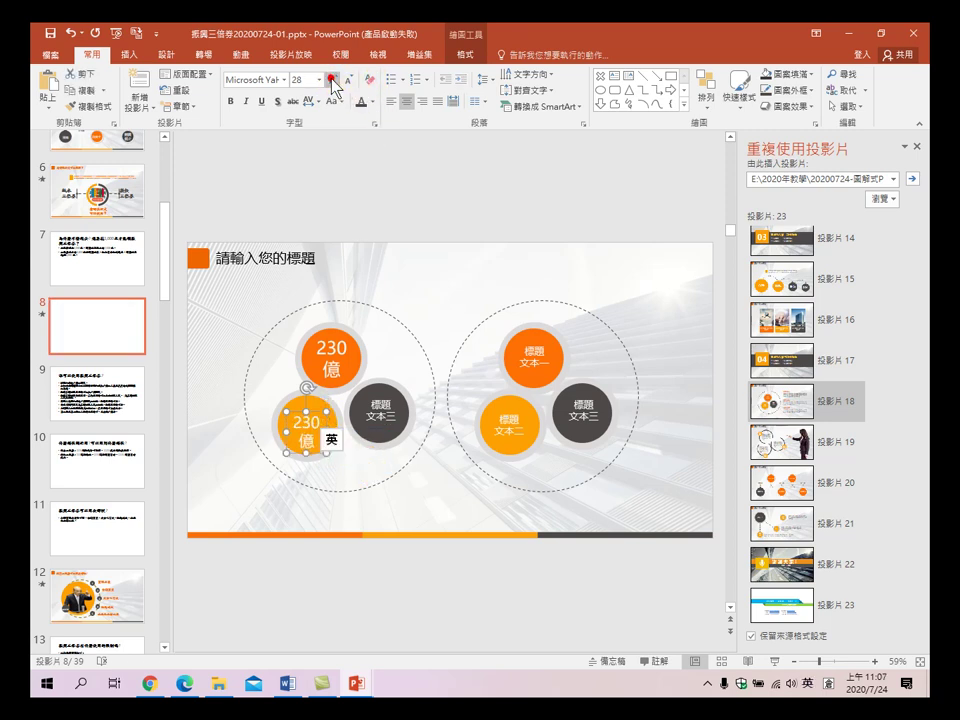
pyautogui.click(332, 78)
pyautogui.click(332, 78)
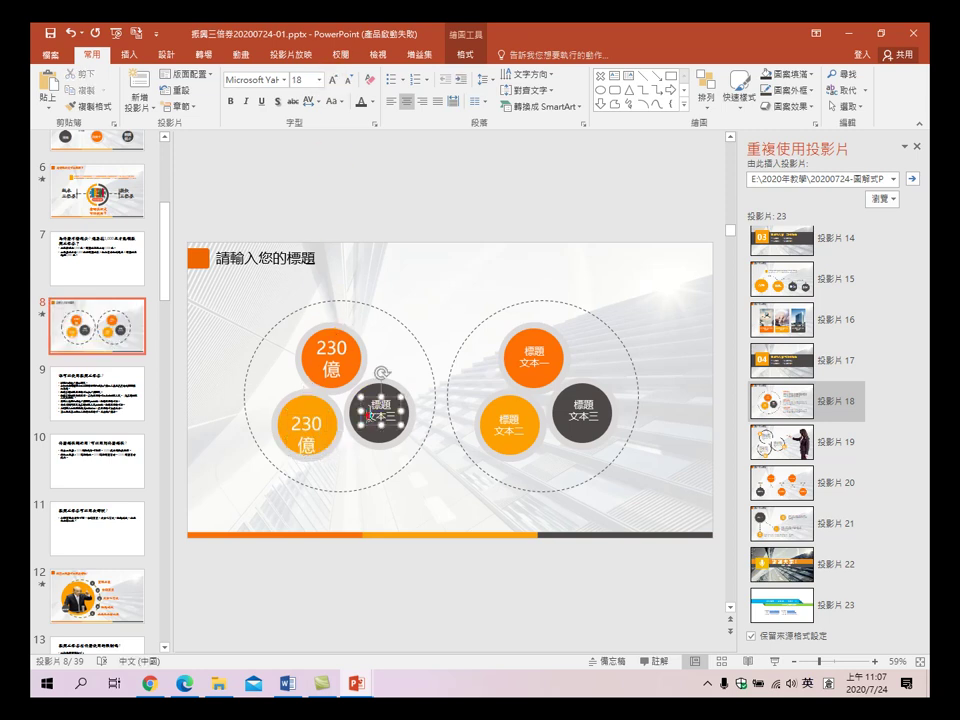
pyautogui.moveTo(442, 485); pyautogui.dragTo(350, 373)
pyautogui.press('Delete')
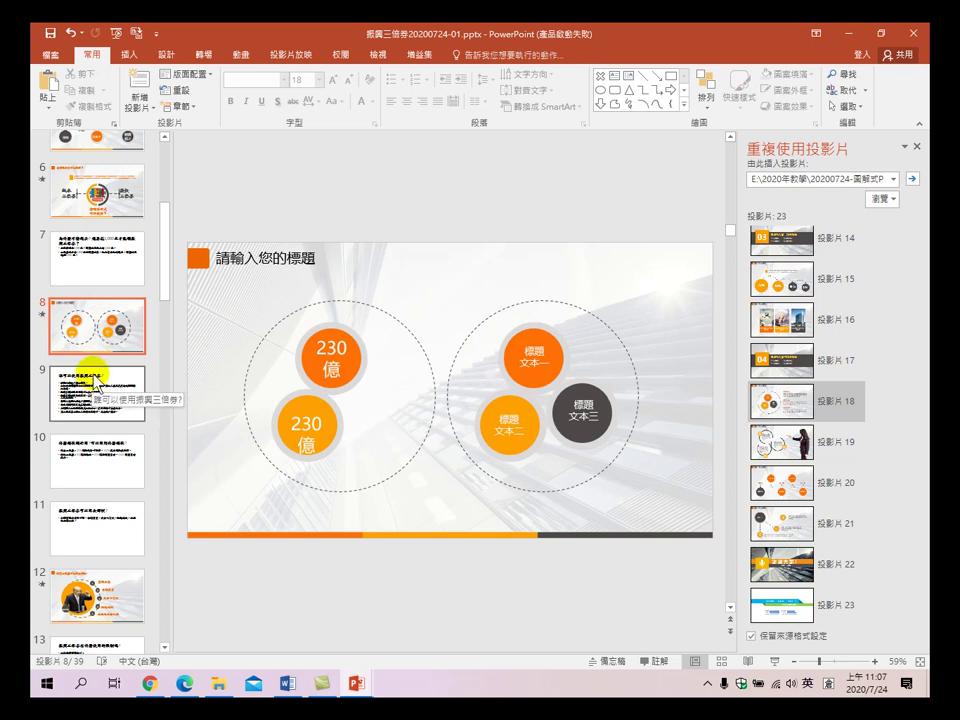
# - Place slide 7's phrase 直接發現金2,000元 at 36 pt below slide 8's left circle group
pyautogui.click(85, 272)
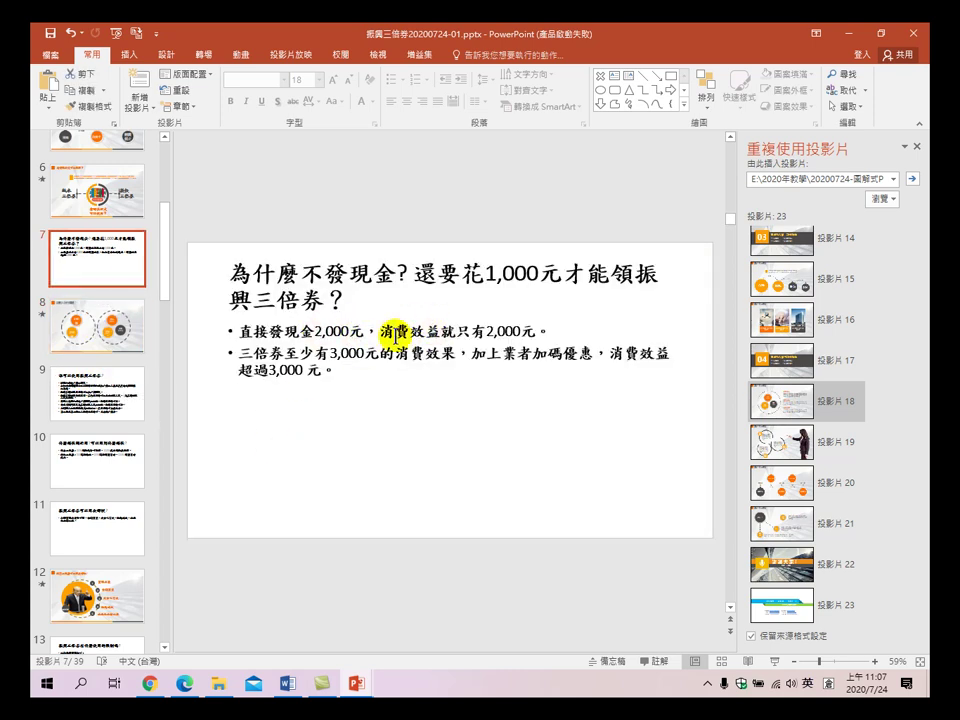
pyautogui.click(103, 315)
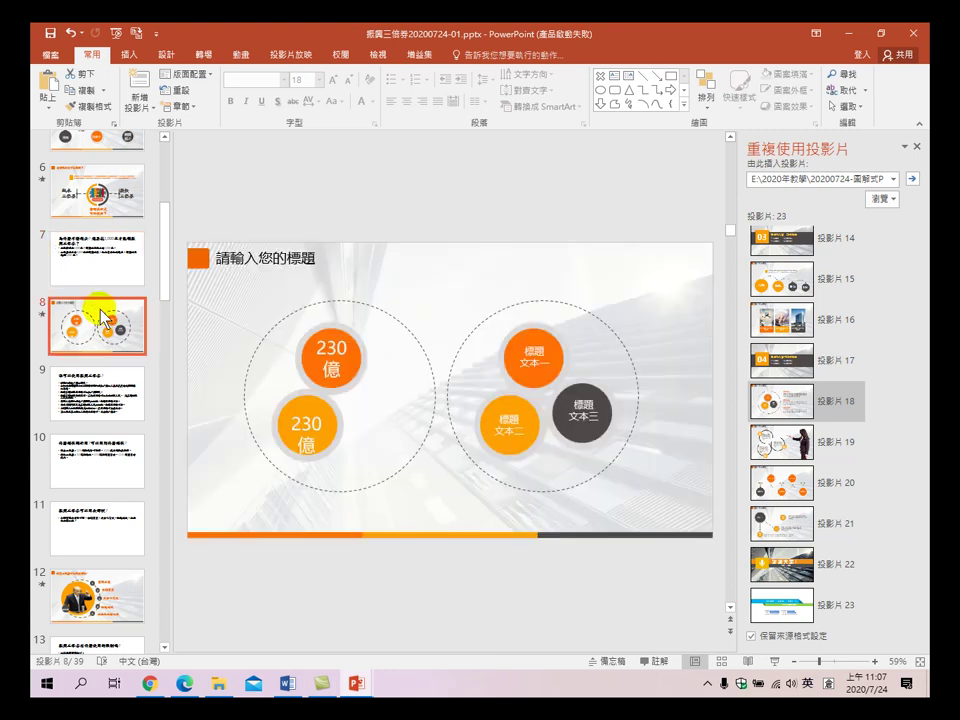
pyautogui.click(95, 275)
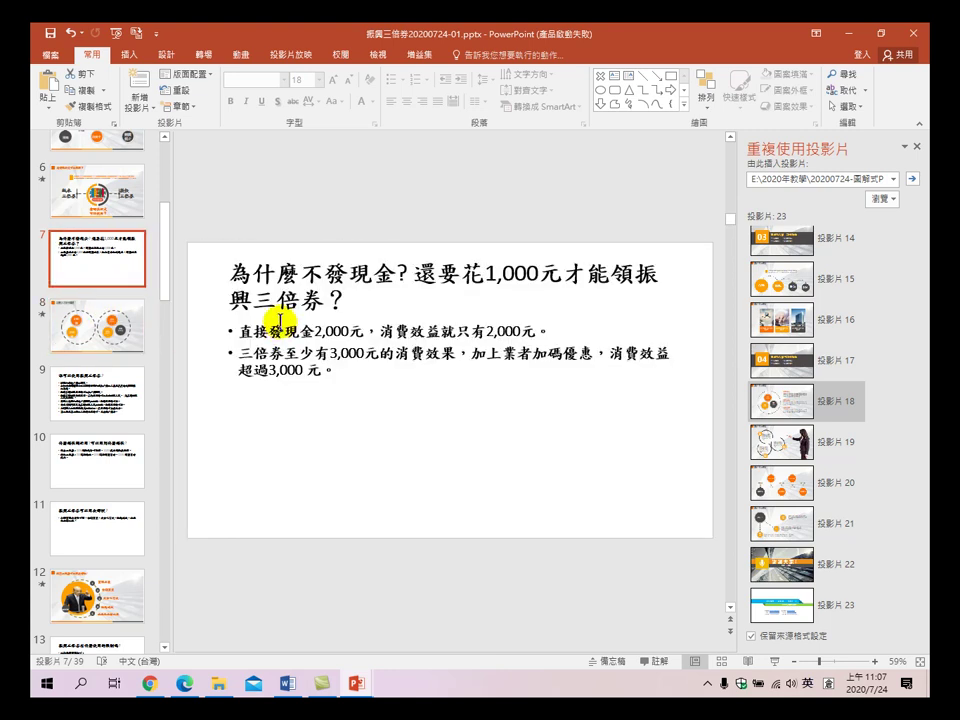
pyautogui.moveTo(243, 331); pyautogui.dragTo(371, 331)
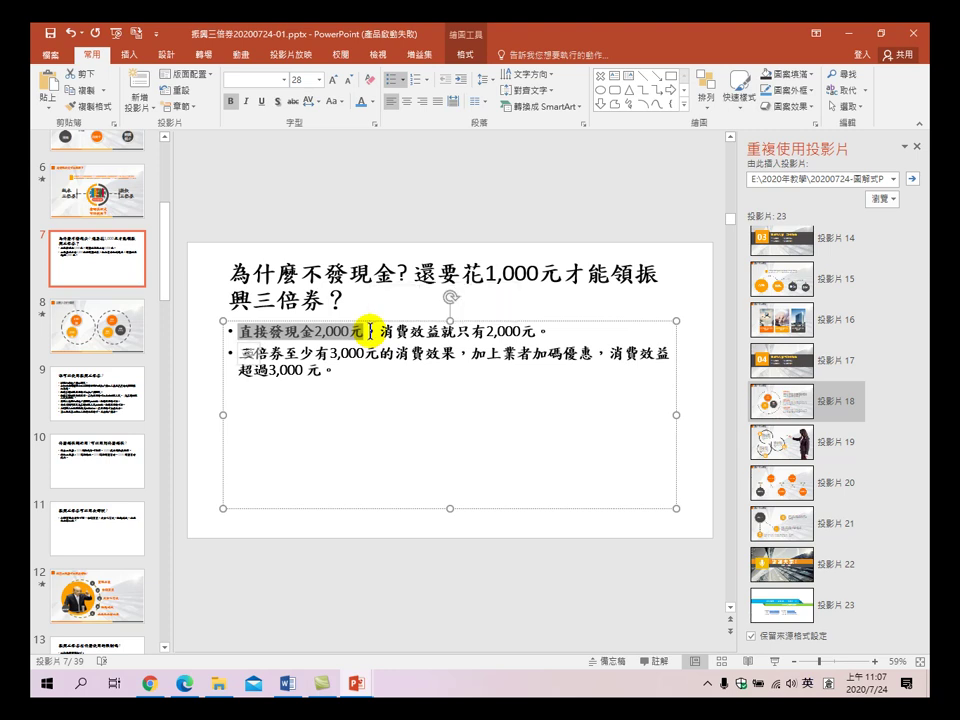
pyautogui.click(127, 328)
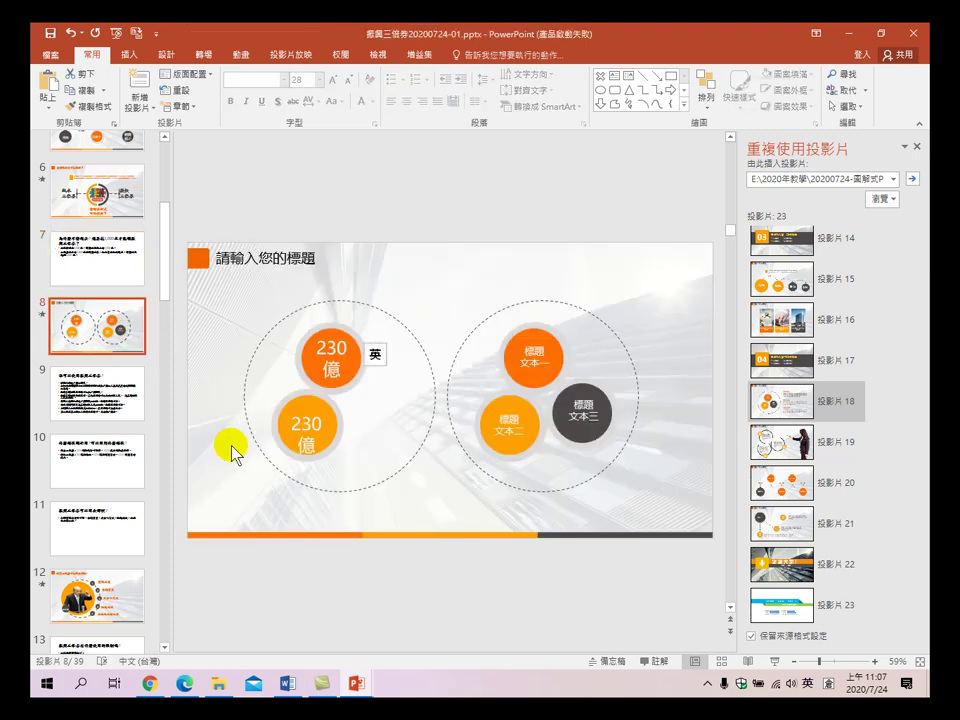
pyautogui.write('直接替換為2,000元')
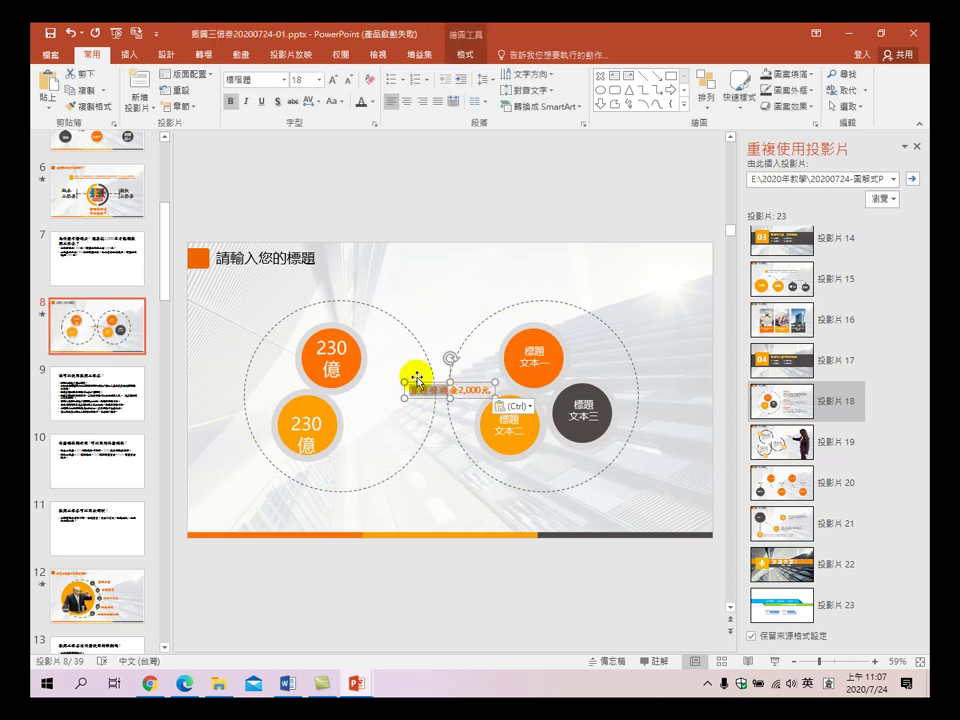
pyautogui.moveTo(420, 386); pyautogui.dragTo(313, 497)
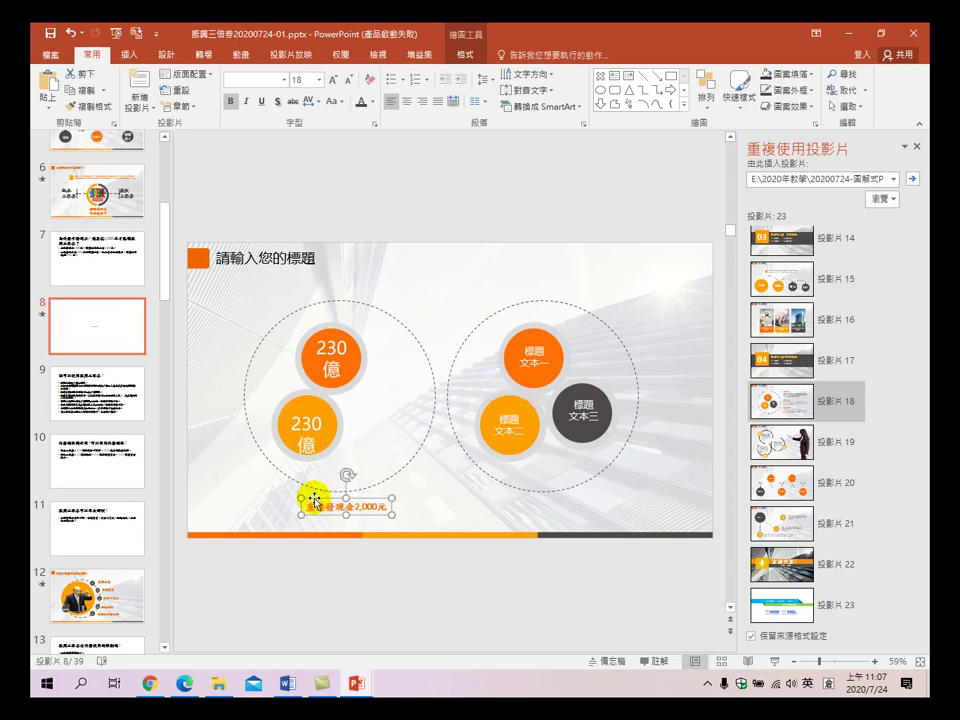
pyautogui.click(333, 79)
pyautogui.click(333, 79)
pyautogui.click(334, 80)
pyautogui.click(334, 80)
pyautogui.click(334, 80)
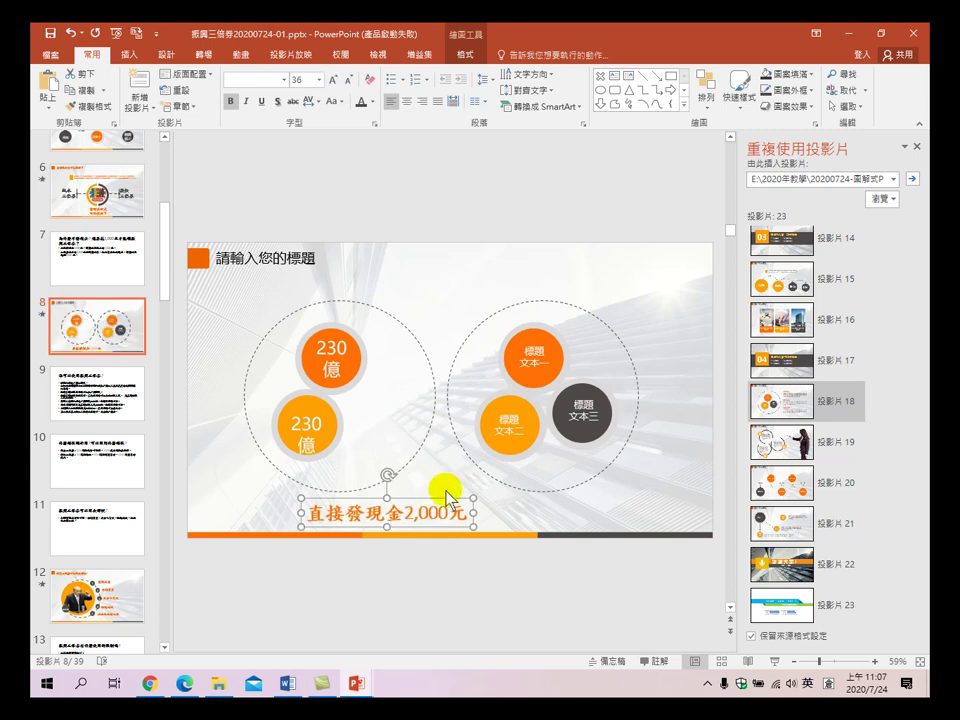
pyautogui.moveTo(423, 500); pyautogui.dragTo(388, 495)
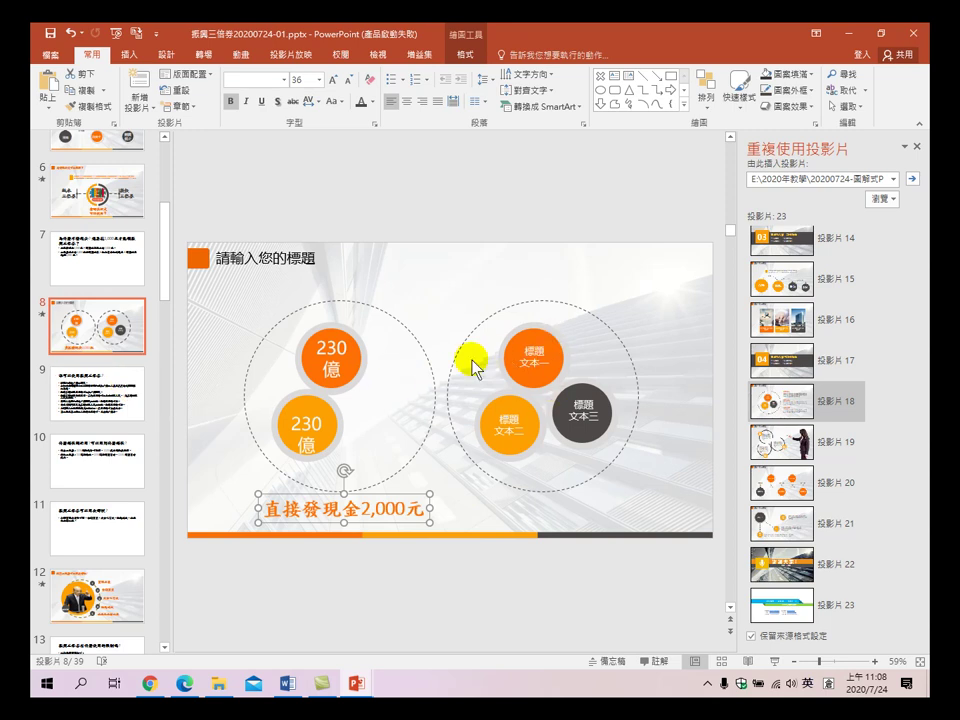
# - Check slide 7's second bullet, selecting 有3,000元的消費, then return to slide 8
pyautogui.click(537, 352)
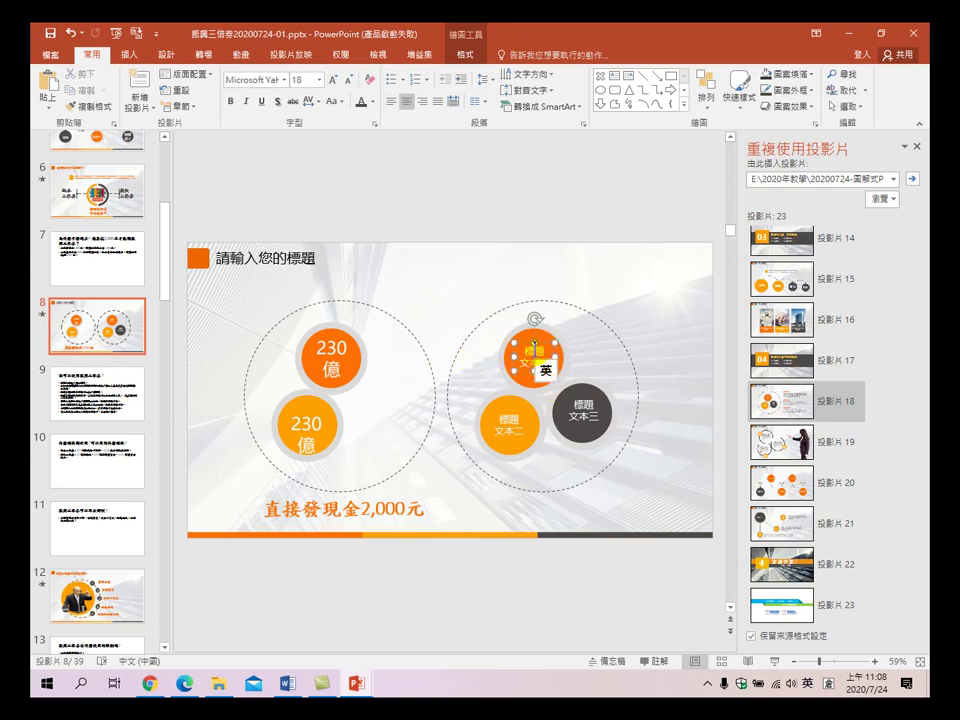
pyautogui.click(85, 243)
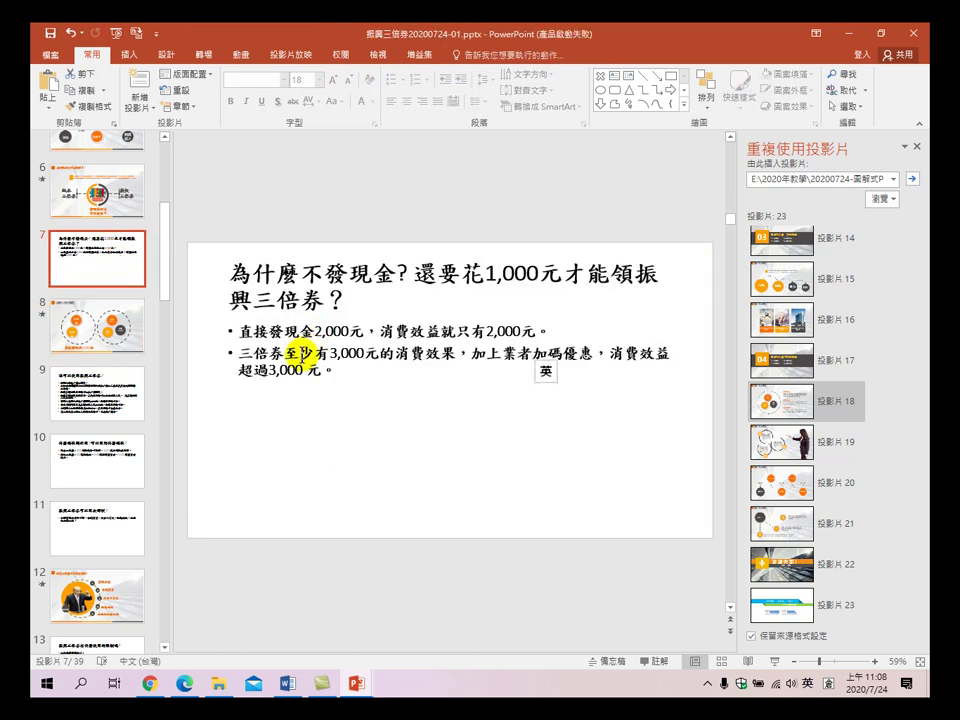
pyautogui.moveTo(316, 353); pyautogui.dragTo(410, 352)
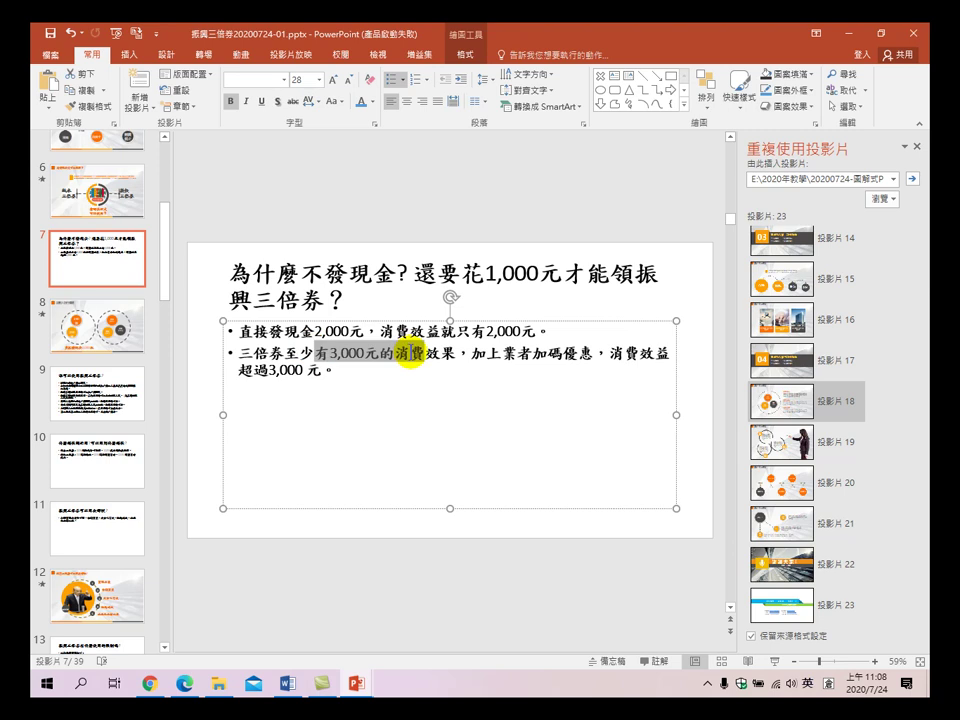
pyautogui.click(122, 332)
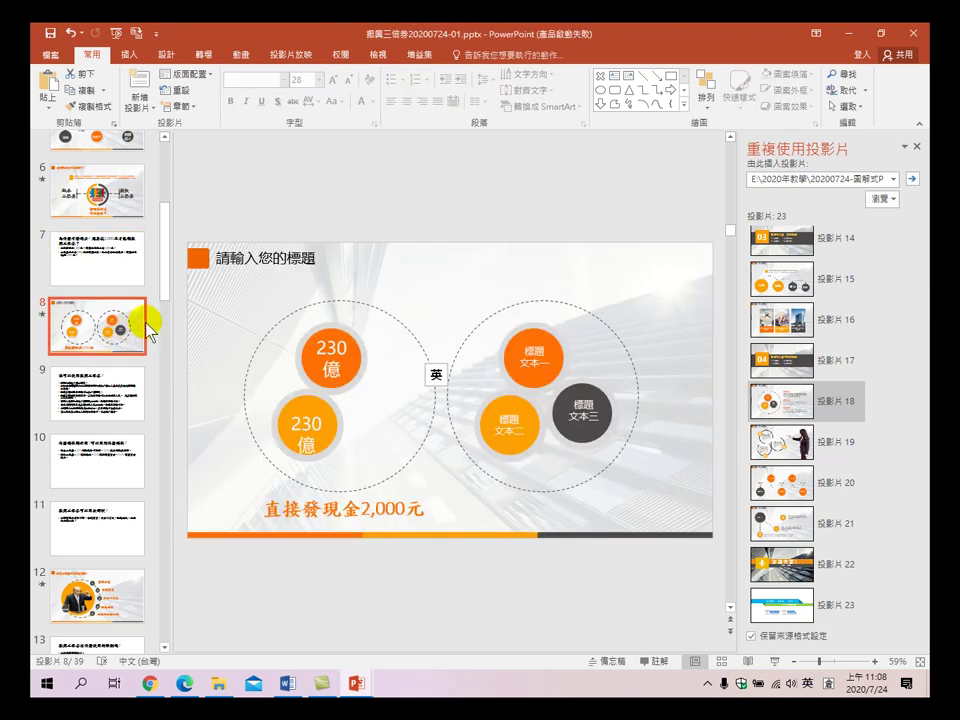
# - Replace the right group's 標題 文本一 placeholder with 230億 at 32 pt
pyautogui.click(533, 355)
pyautogui.moveTo(528, 348); pyautogui.dragTo(536, 360)
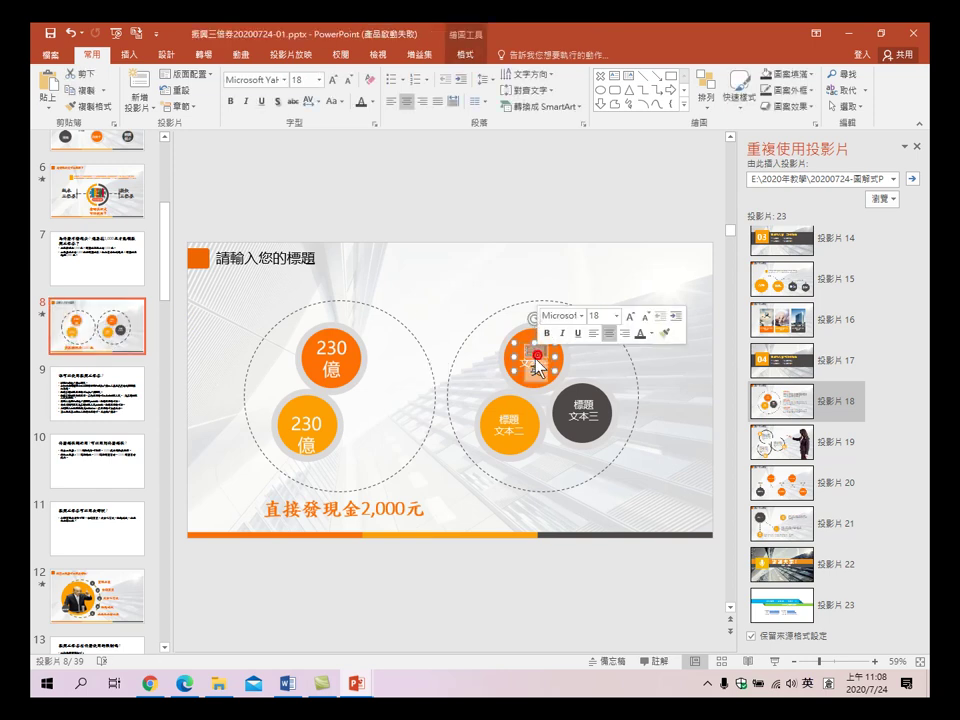
pyautogui.click(531, 350)
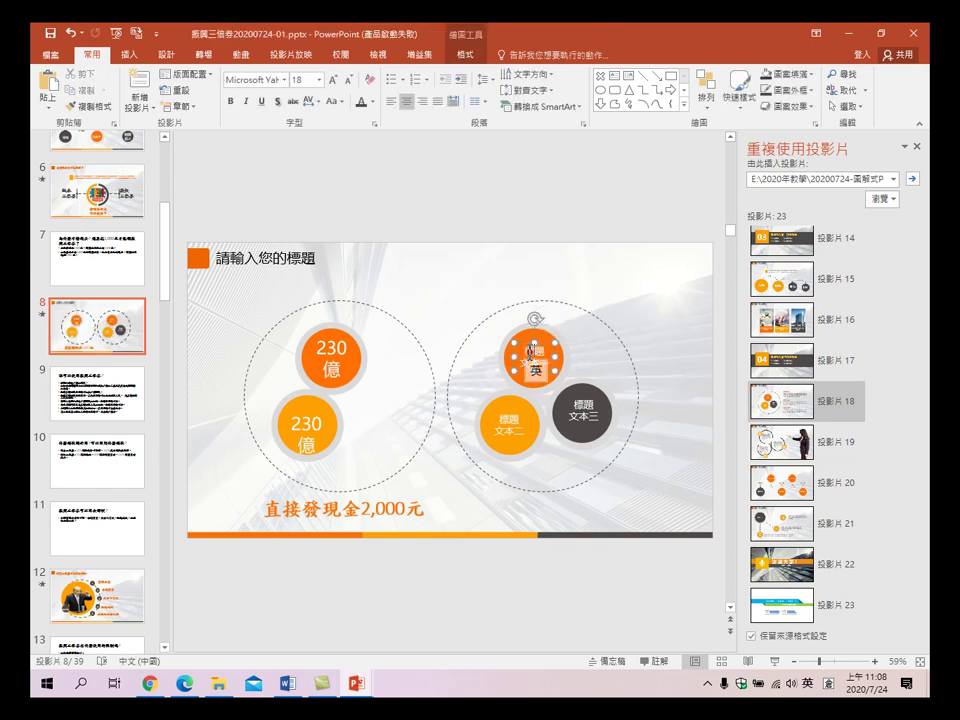
pyautogui.moveTo(524, 352); pyautogui.dragTo(552, 368)
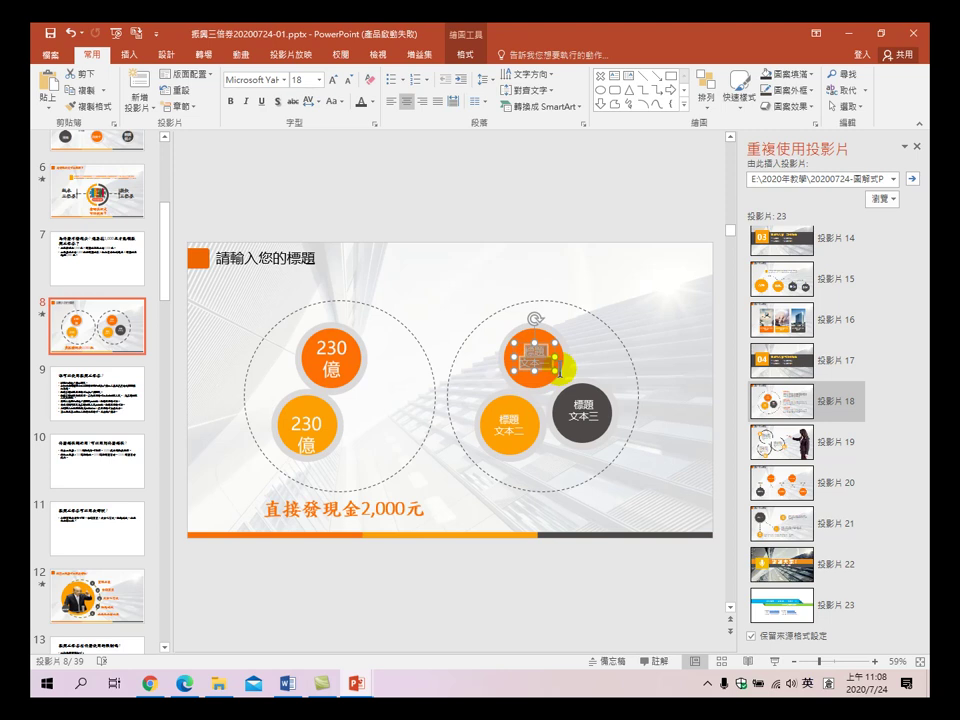
pyautogui.write('230')
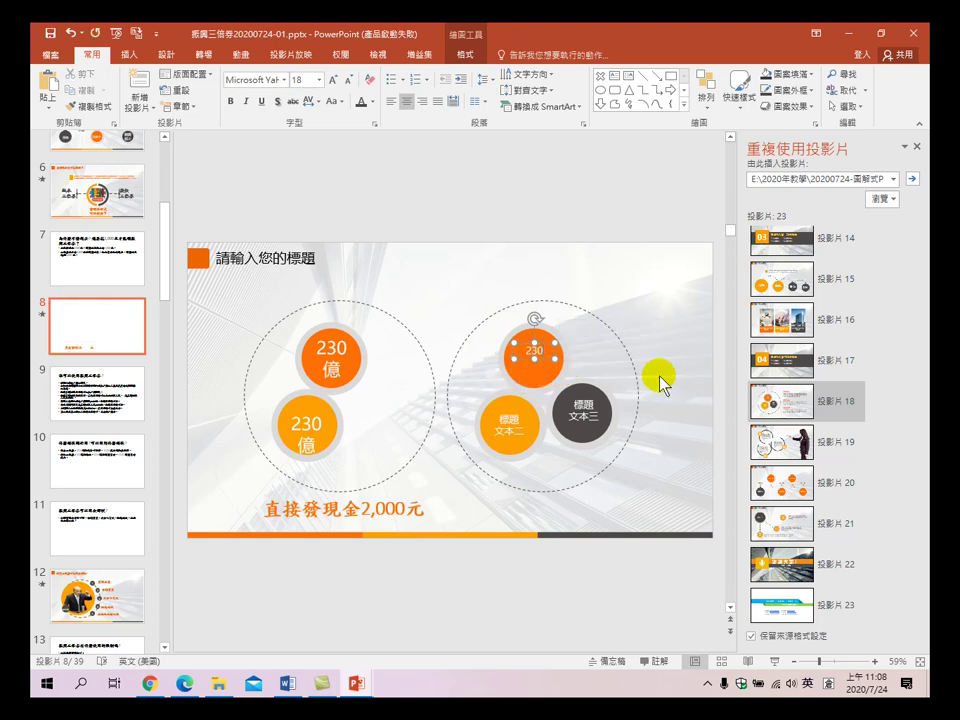
pyautogui.press('shift')
pyautogui.write('億')
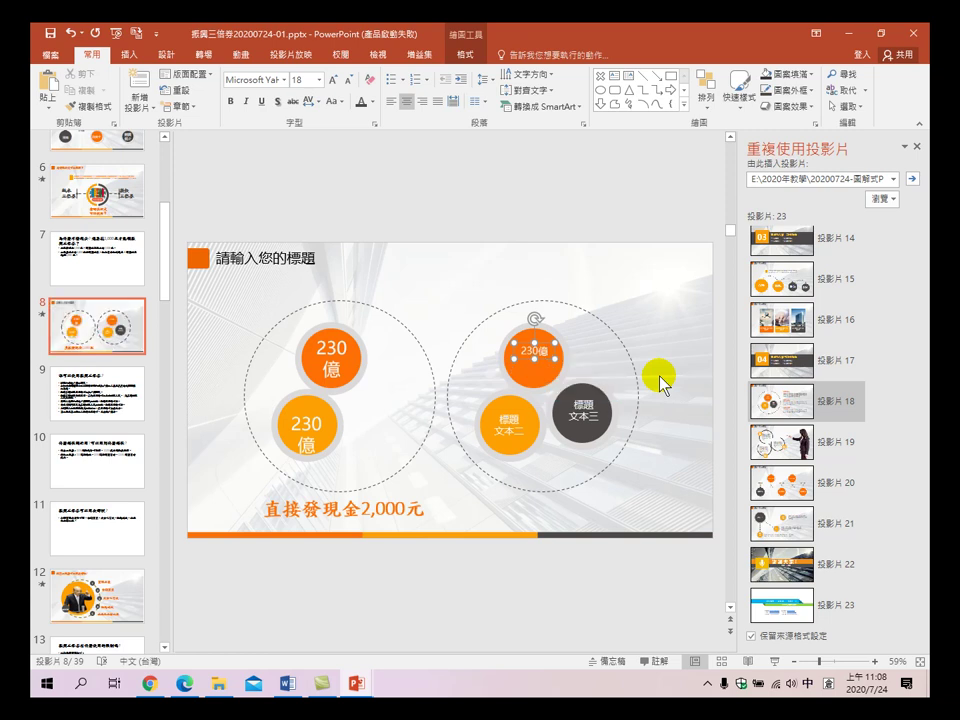
pyautogui.press('shift')
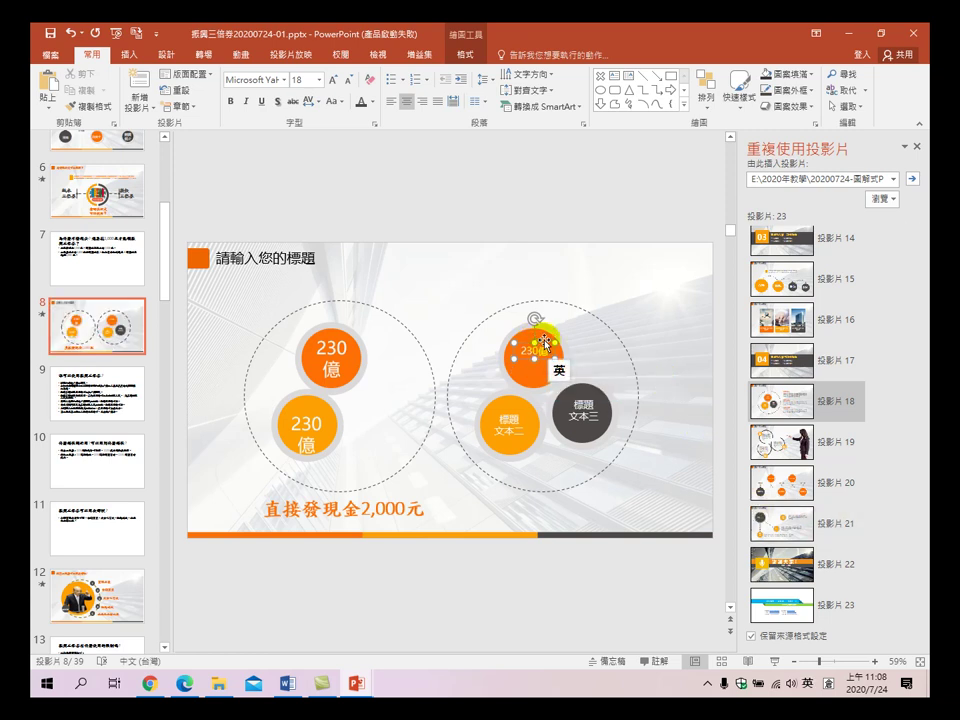
pyautogui.press('Escape')
pyautogui.click(541, 350)
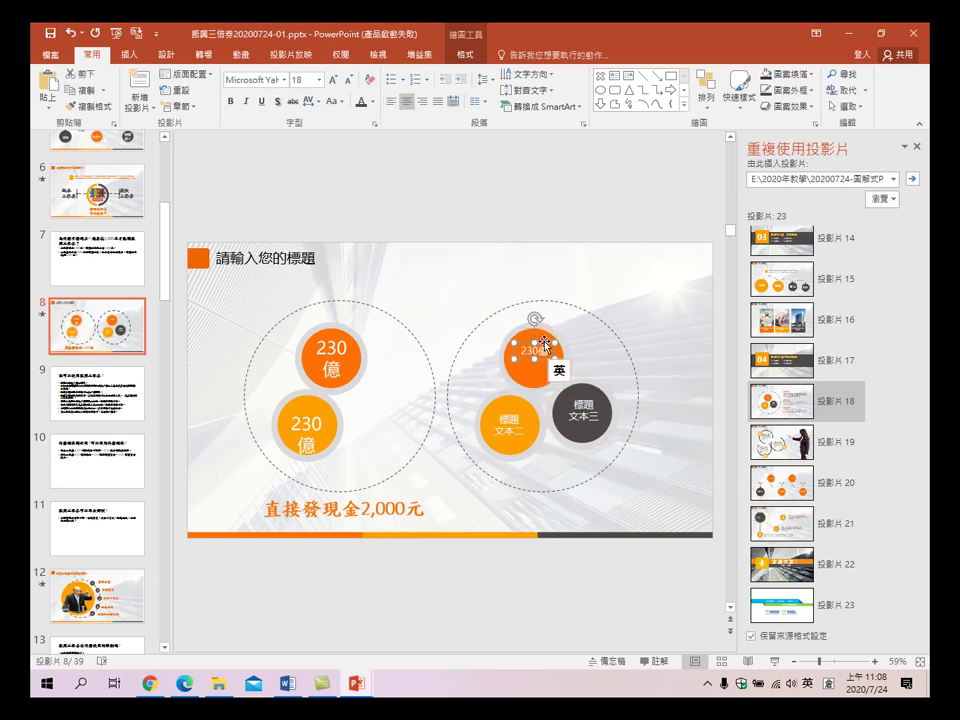
pyautogui.click(334, 79)
pyautogui.click(335, 80)
pyautogui.click(335, 80)
pyautogui.click(335, 80)
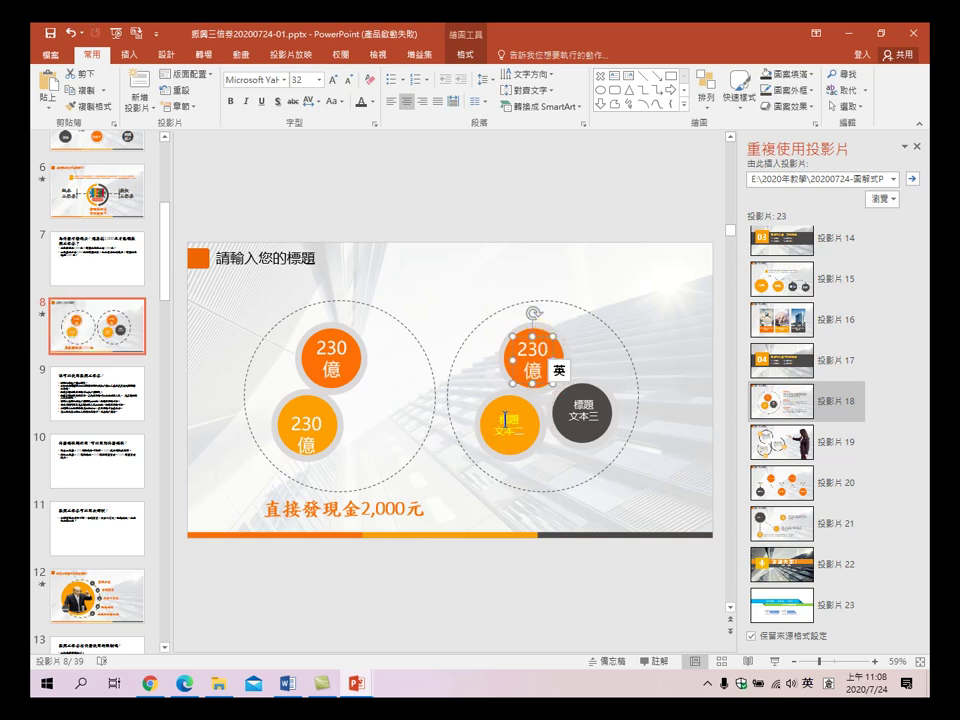
# - Replace 標題 文本二 with 230億 at 32 pt, nudging it up to fit the circle
pyautogui.moveTo(503, 418); pyautogui.dragTo(521, 444)
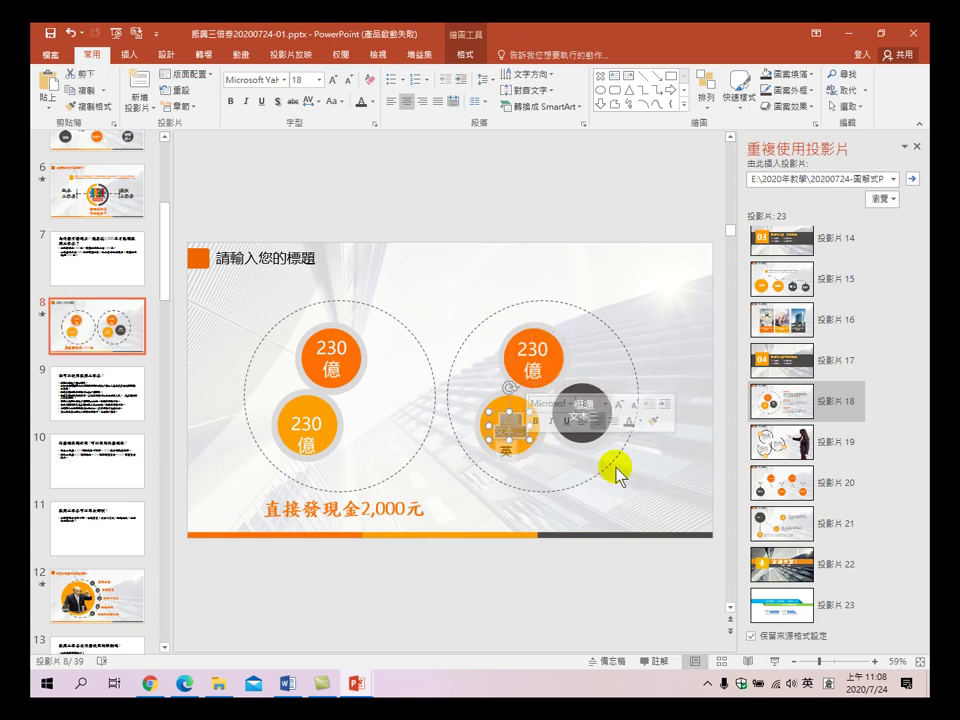
pyautogui.press('BackSpace')
pyautogui.write('2300y')
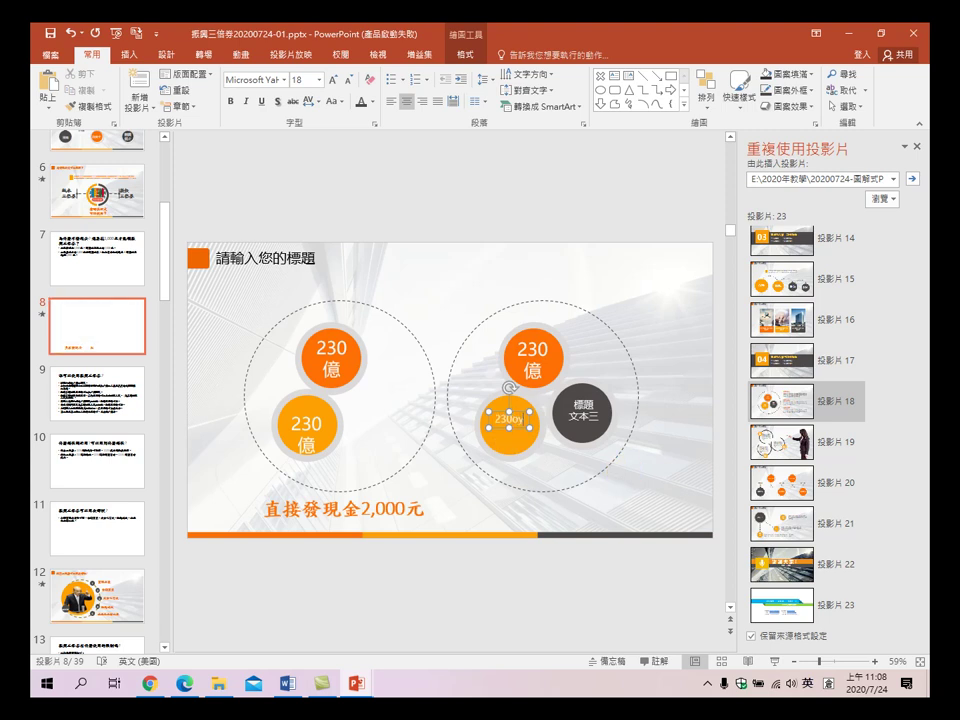
pyautogui.press('BackSpace')
pyautogui.press('shift')
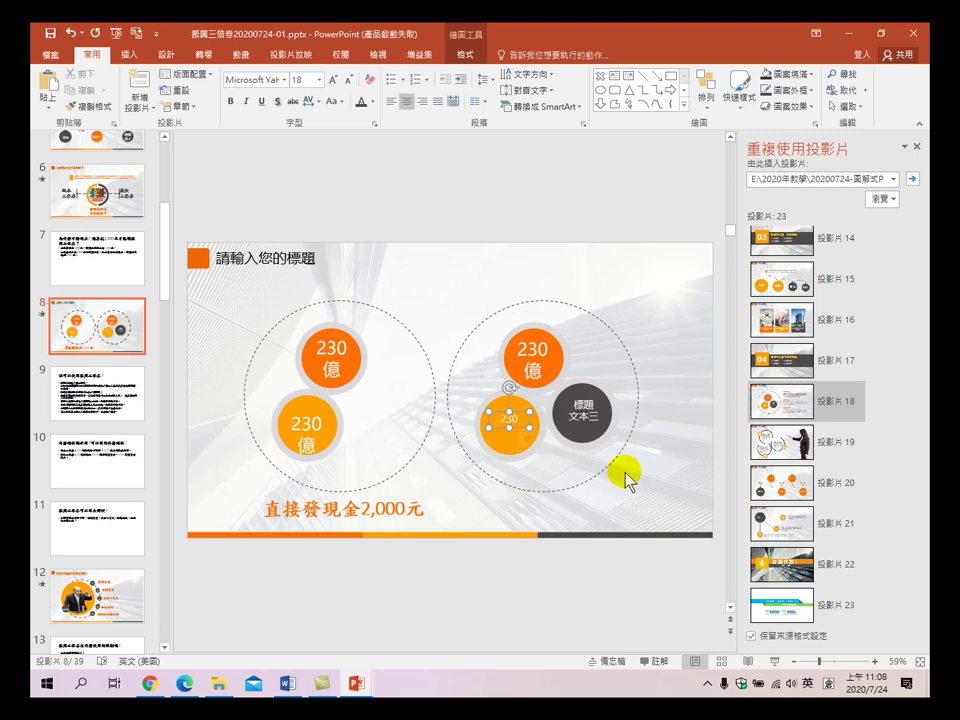
pyautogui.write('億')
pyautogui.press('shift')
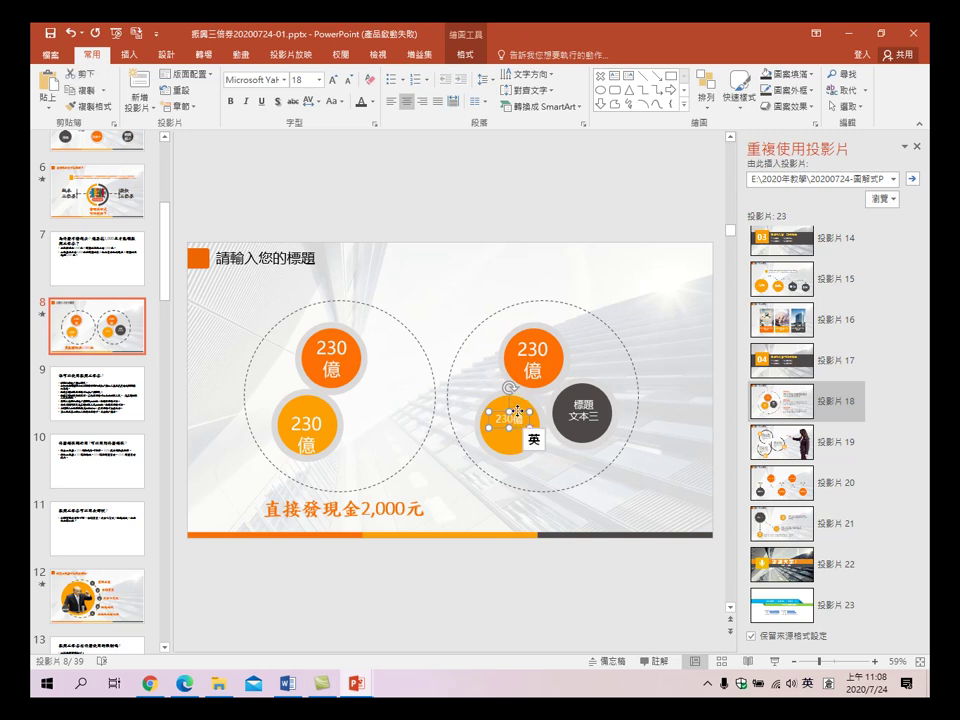
pyautogui.click(336, 80)
pyautogui.click(336, 80)
pyautogui.click(336, 80)
pyautogui.click(336, 80)
pyautogui.click(336, 80)
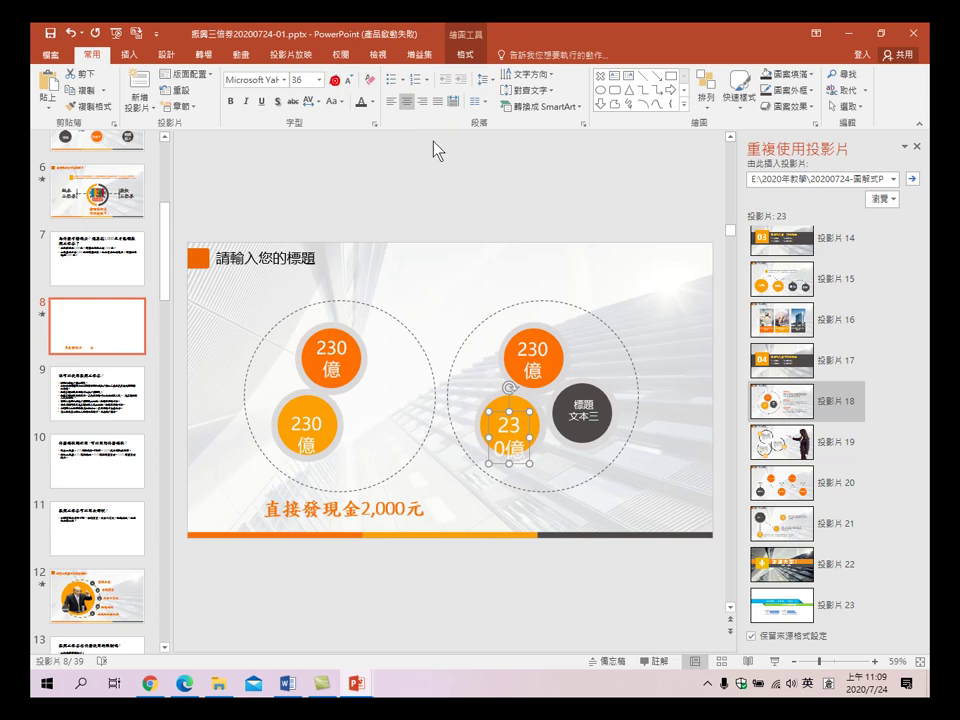
pyautogui.click(349, 80)
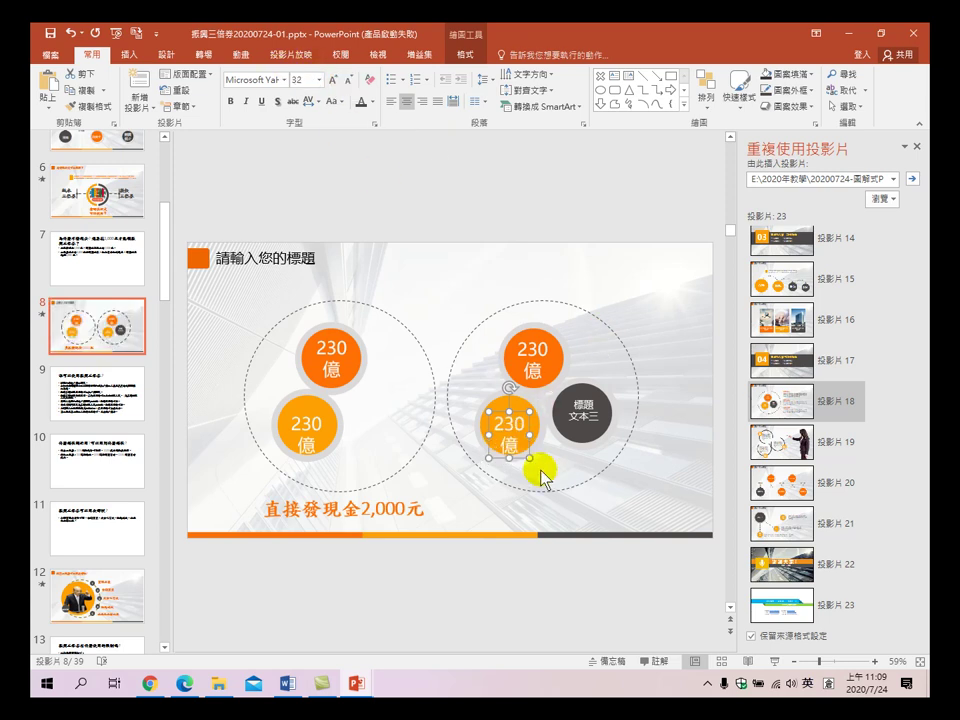
pyautogui.moveTo(518, 412); pyautogui.dragTo(520, 405)
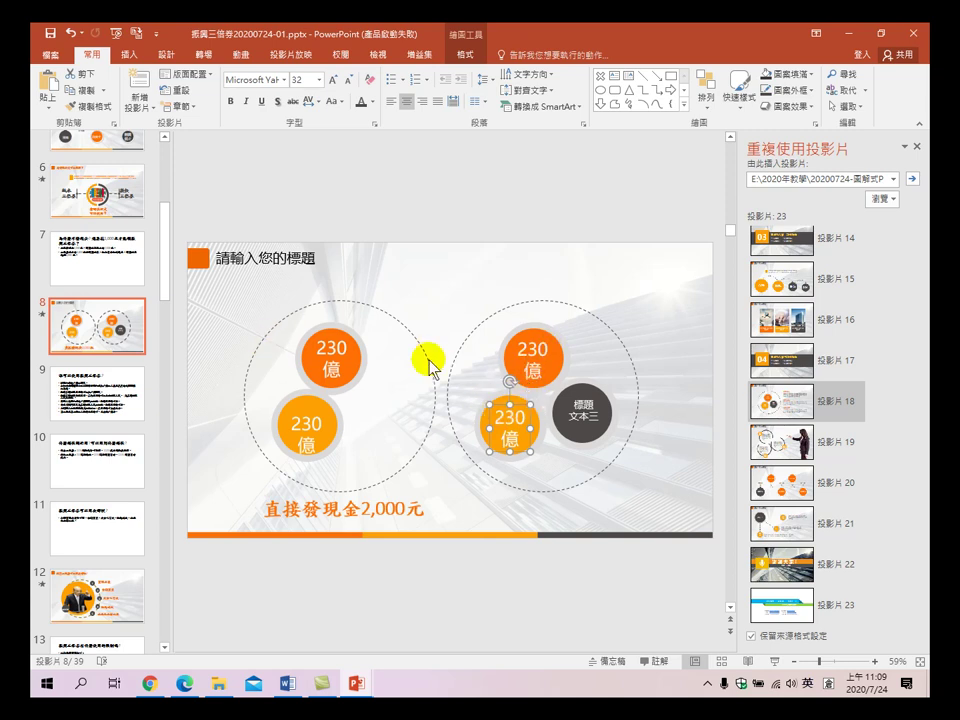
# - Replace the dark circle's placeholder text with 230億
pyautogui.click(580, 400)
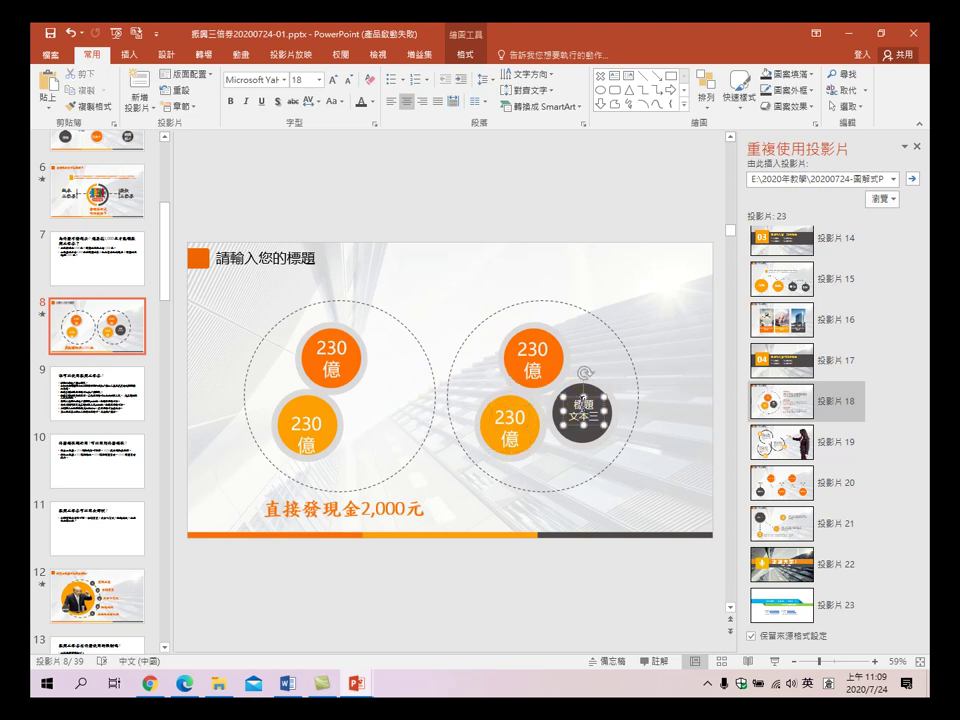
pyautogui.doubleClick(580, 404)
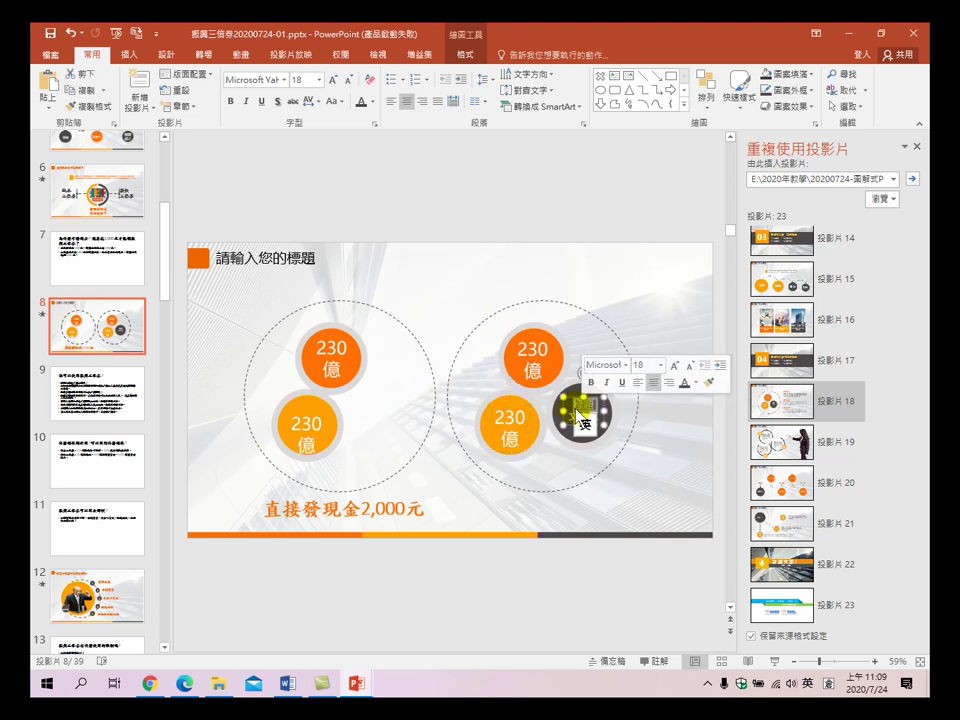
pyautogui.click(574, 401)
pyautogui.click(617, 425)
pyautogui.click(620, 425)
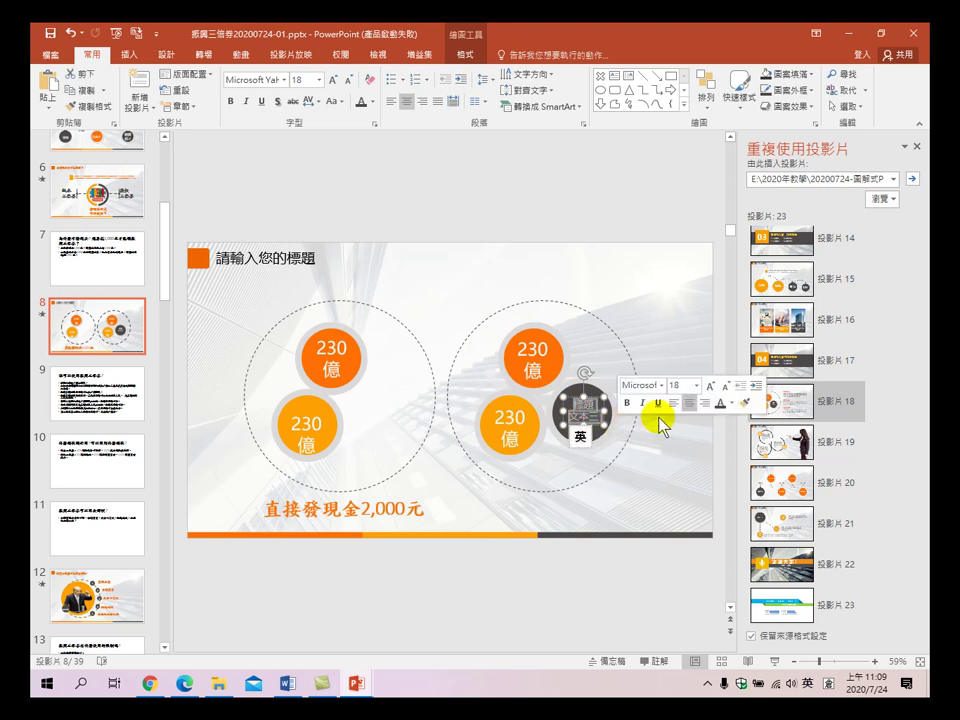
pyautogui.write('230')
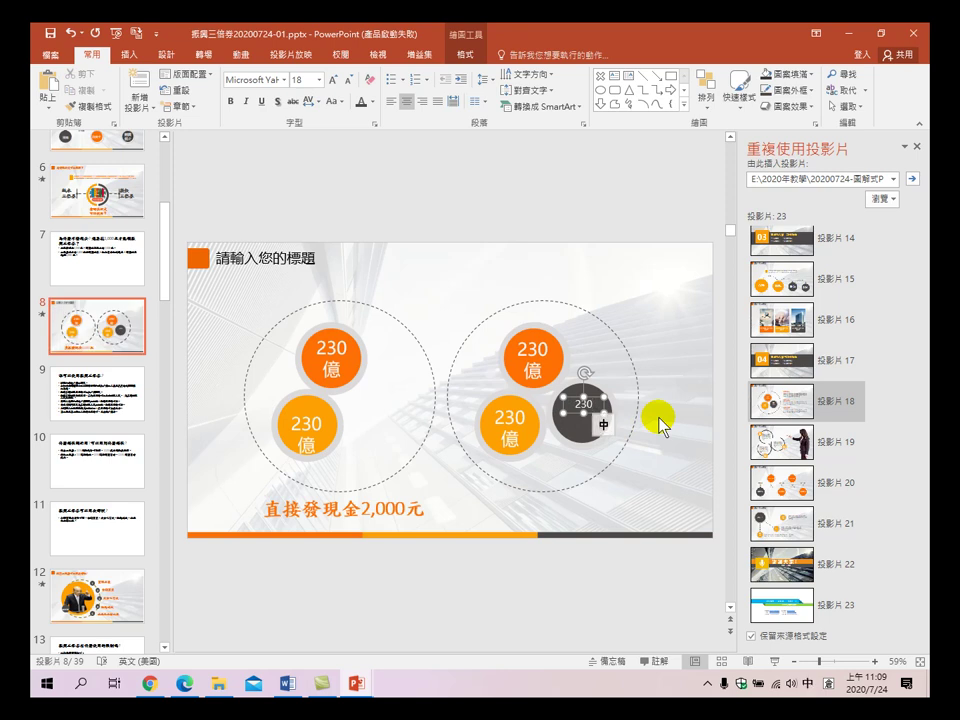
pyautogui.write('億')
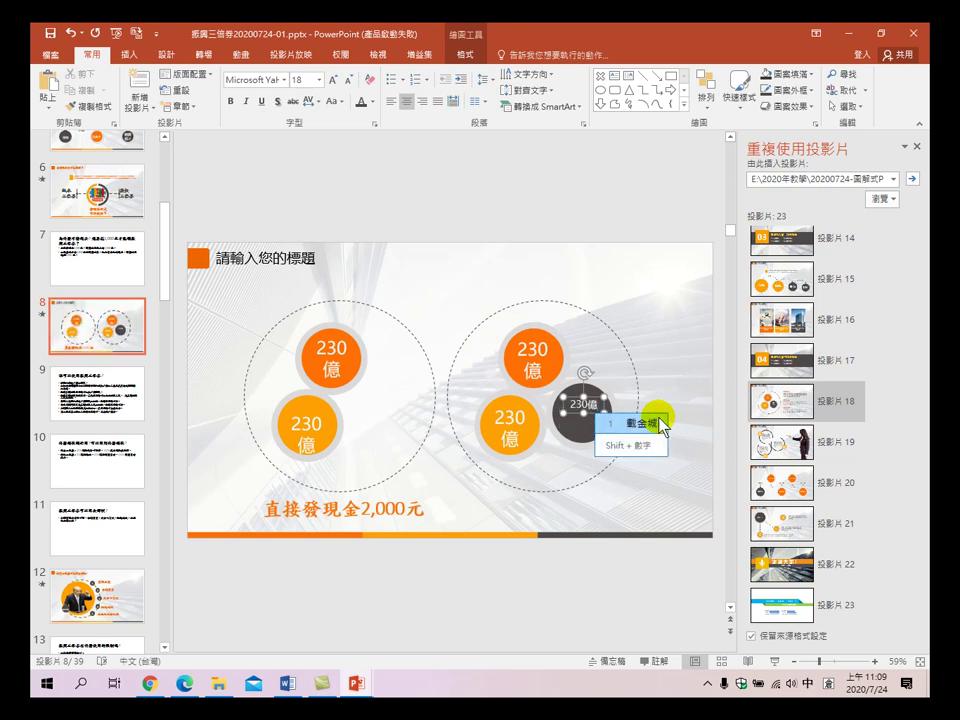
pyautogui.press('shift')
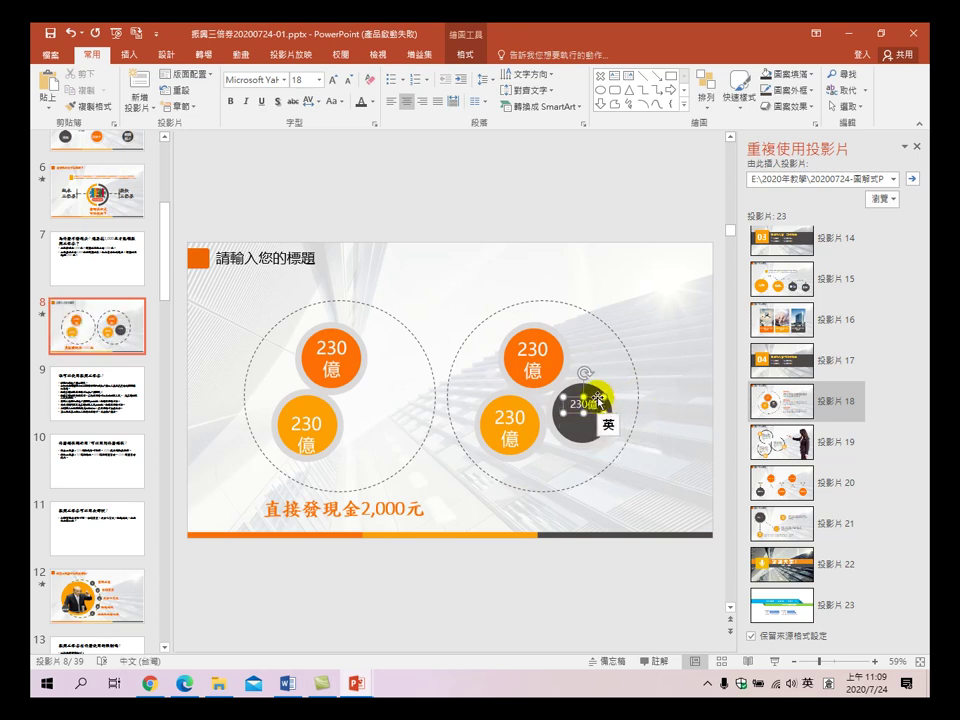
# - Enlarge the dark circle's 230億 label to 32 pt so it wraps onto two lines
pyautogui.click(339, 85)
pyautogui.click(339, 85)
pyautogui.click(339, 85)
pyautogui.click(336, 80)
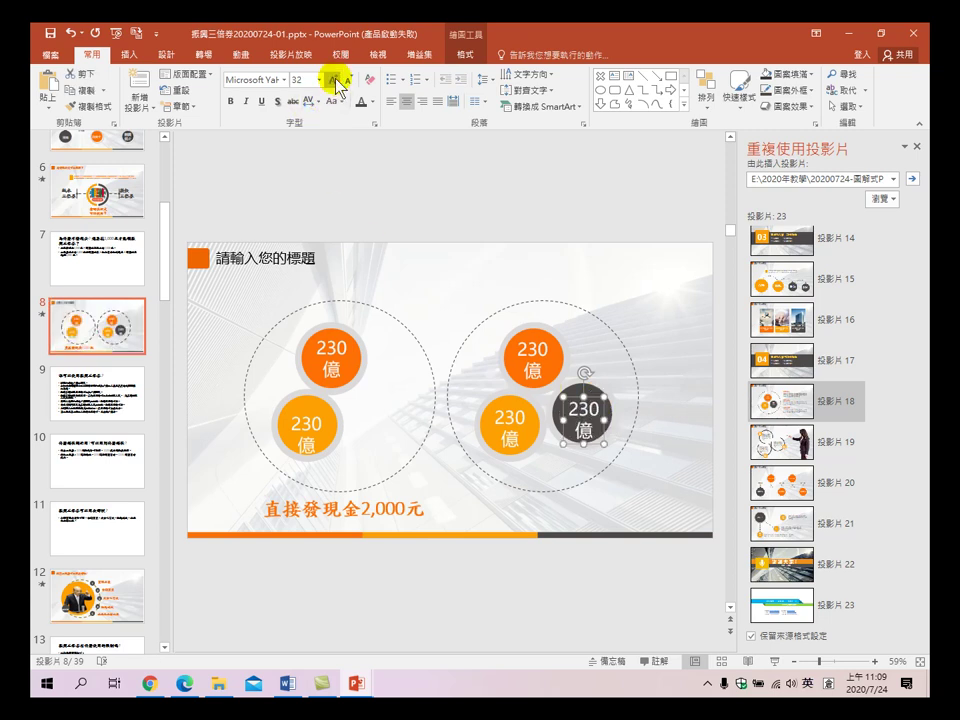
pyautogui.click(585, 394)
pyautogui.click(605, 528)
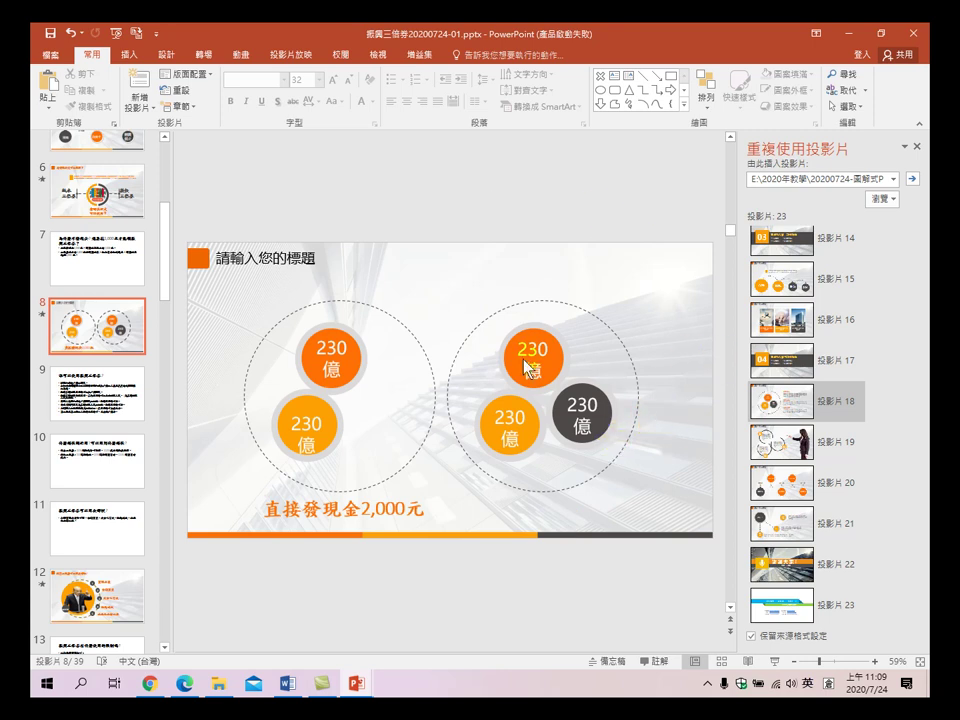
# - Copy 三倍券 from slide 7's second bullet and paste it on slide 8 under the right circles
pyautogui.click(74, 284)
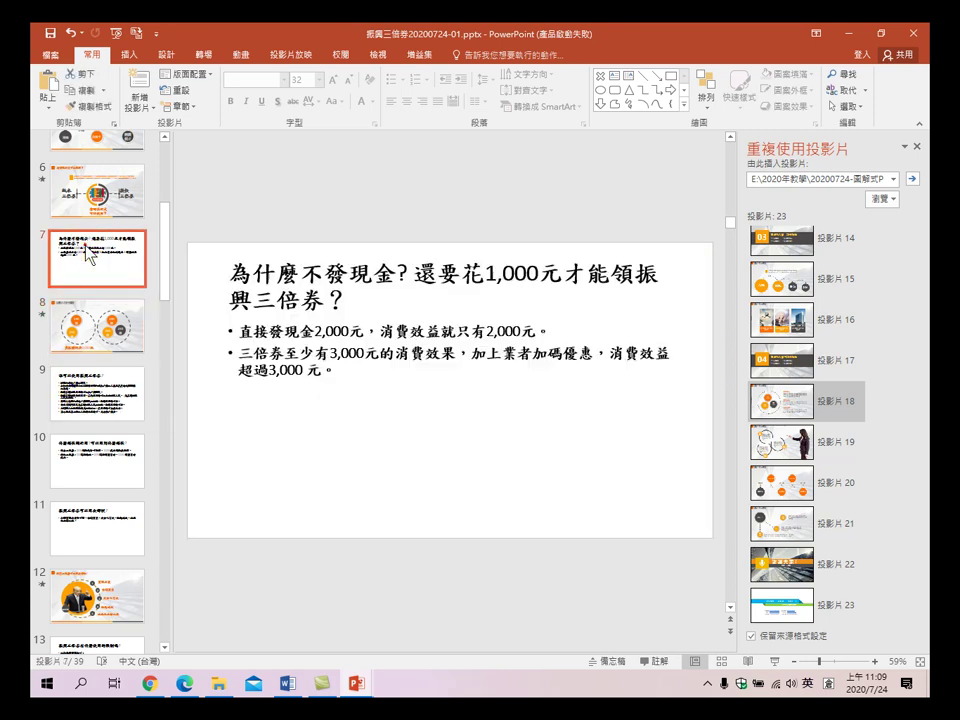
pyautogui.moveTo(238, 356); pyautogui.dragTo(288, 354)
pyautogui.hotkey('ctrl', 'c')
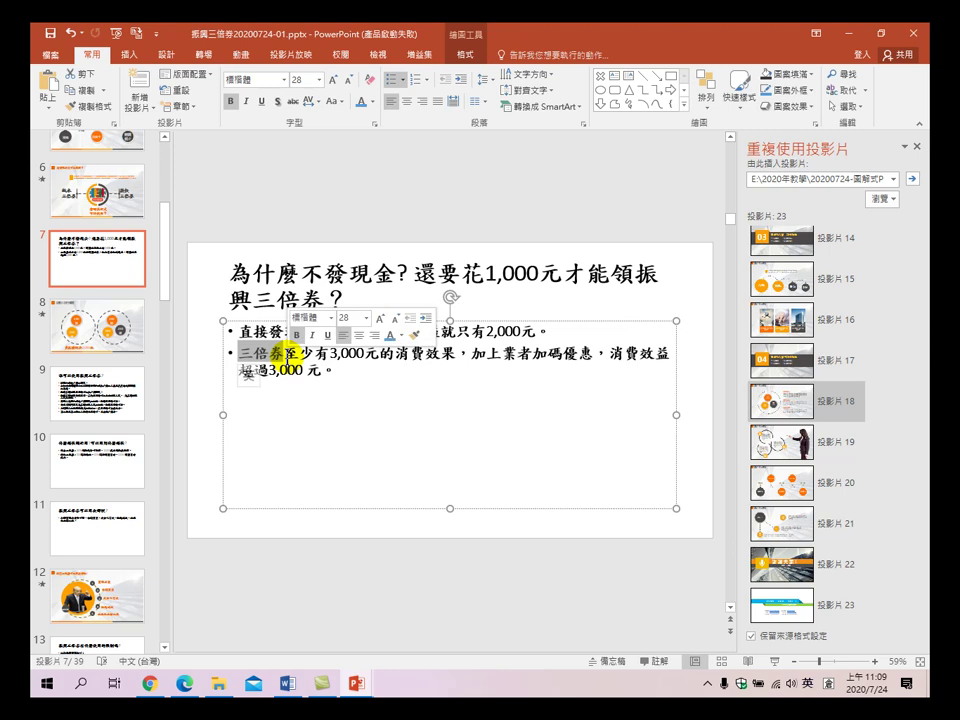
pyautogui.click(122, 212)
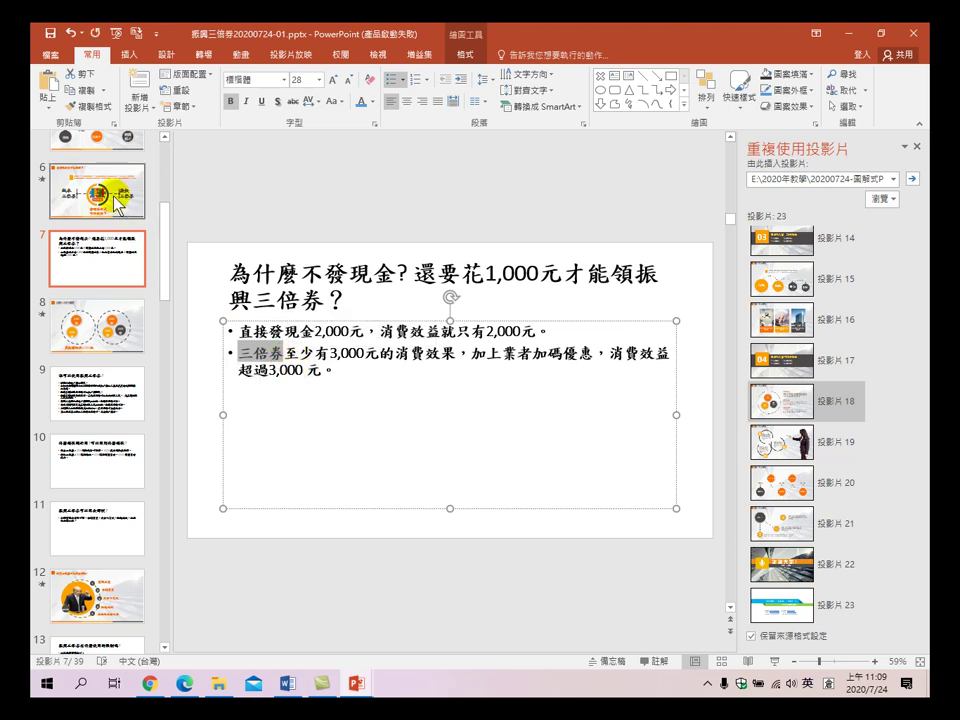
pyautogui.click(92, 345)
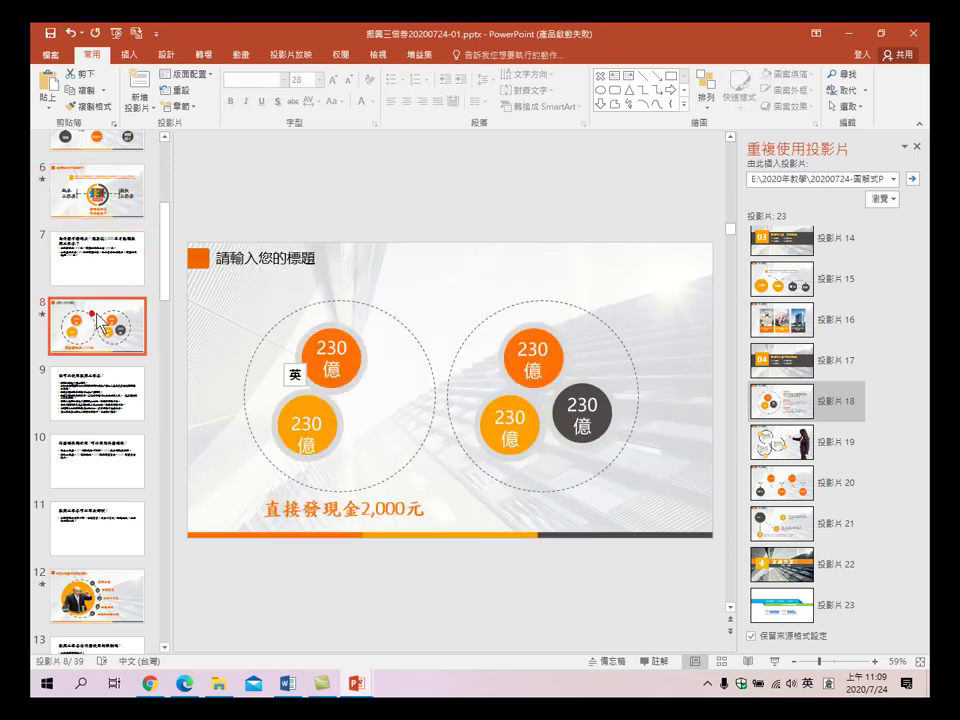
pyautogui.hotkey('ctrl', 'v')
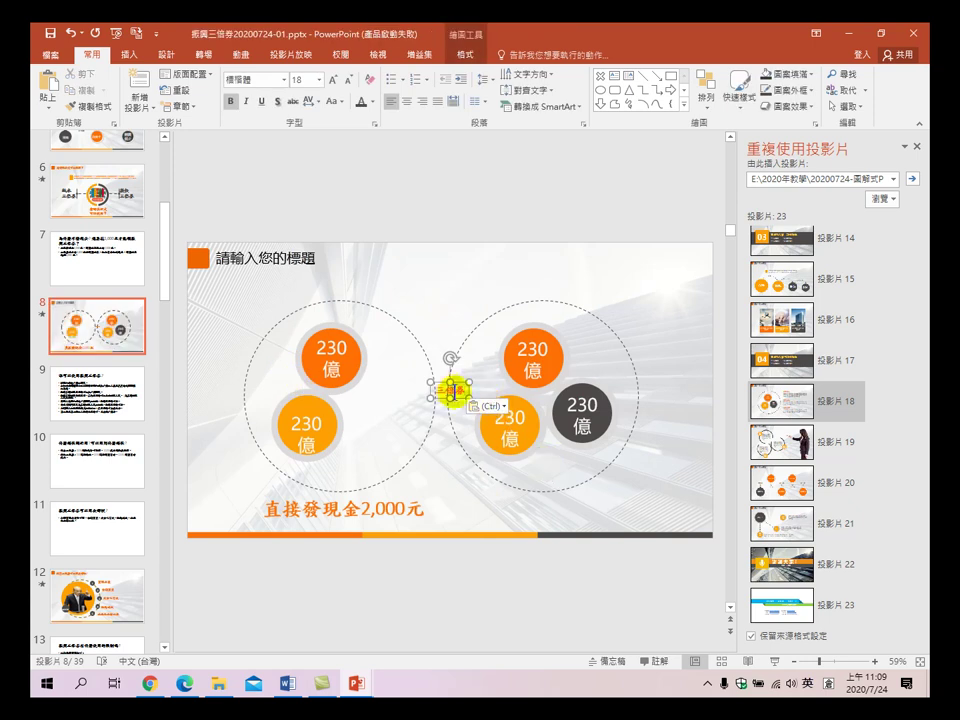
pyautogui.moveTo(438, 382); pyautogui.dragTo(503, 509)
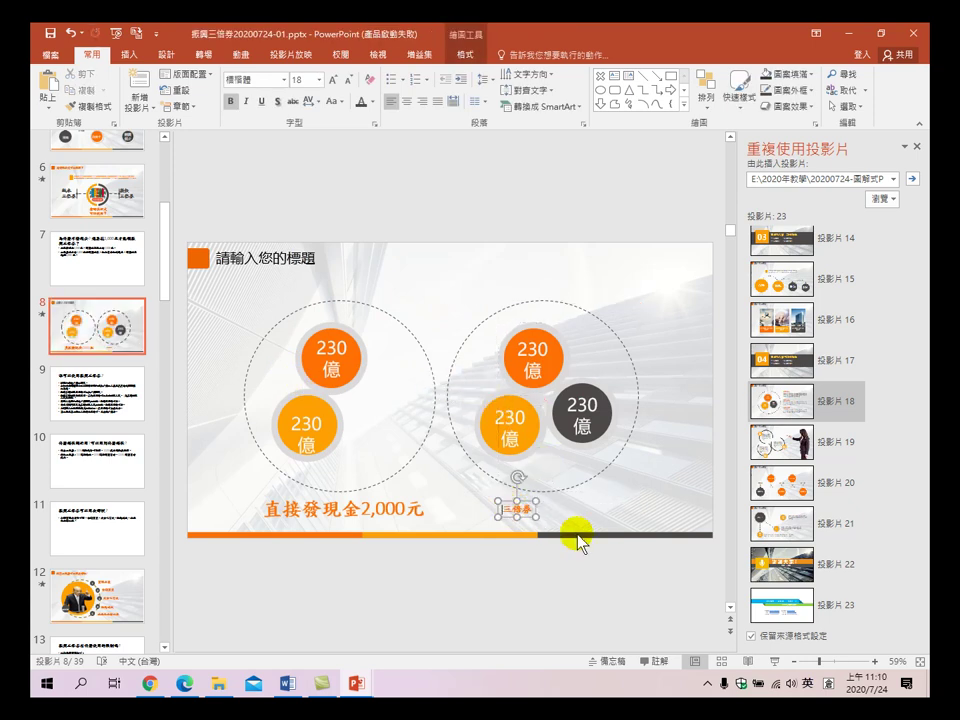
# - Prefix the caption with 振興, enlarge it, and align it with 直接發現金2,000元
pyautogui.press('shift')
pyautogui.write('振興')
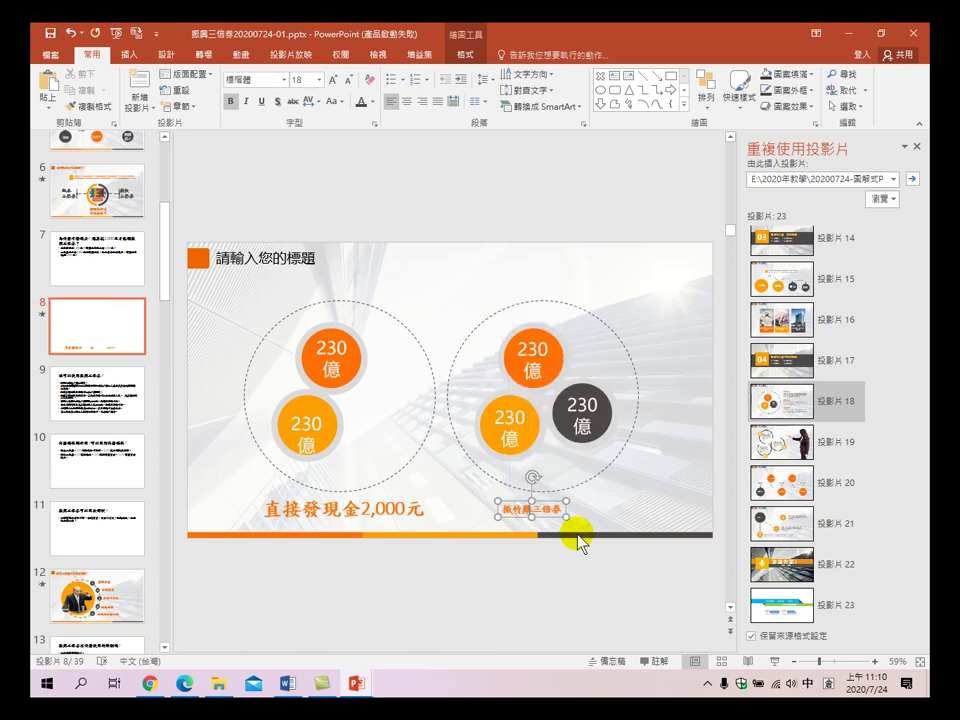
pyautogui.press('shift')
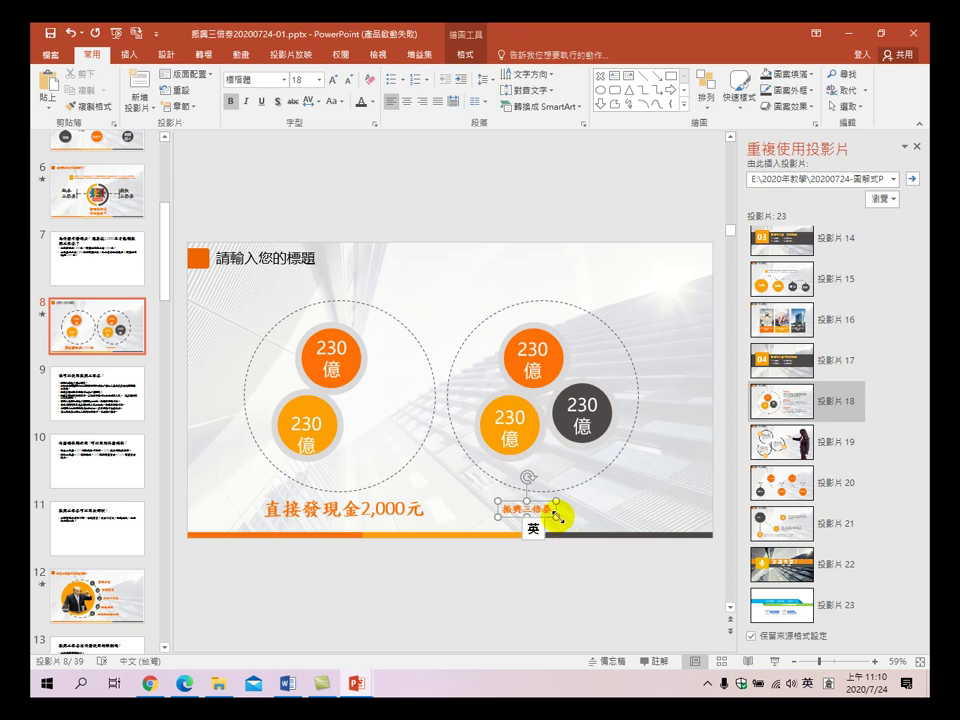
pyautogui.click(333, 79)
pyautogui.click(333, 79)
pyautogui.click(333, 79)
pyautogui.click(333, 79)
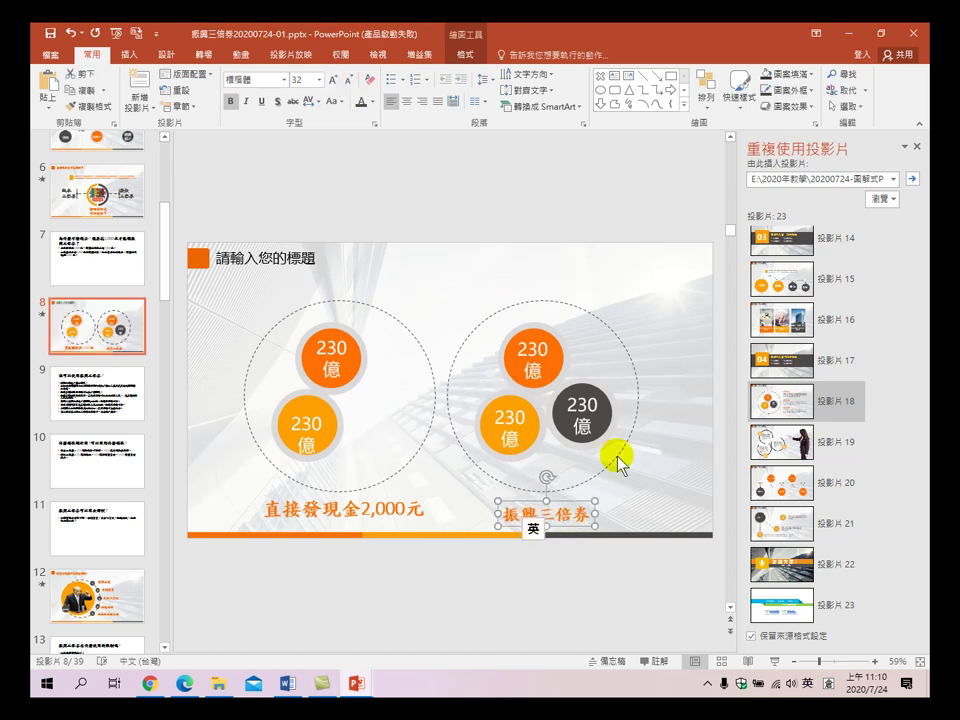
pyautogui.moveTo(578, 503); pyautogui.dragTo(575, 494)
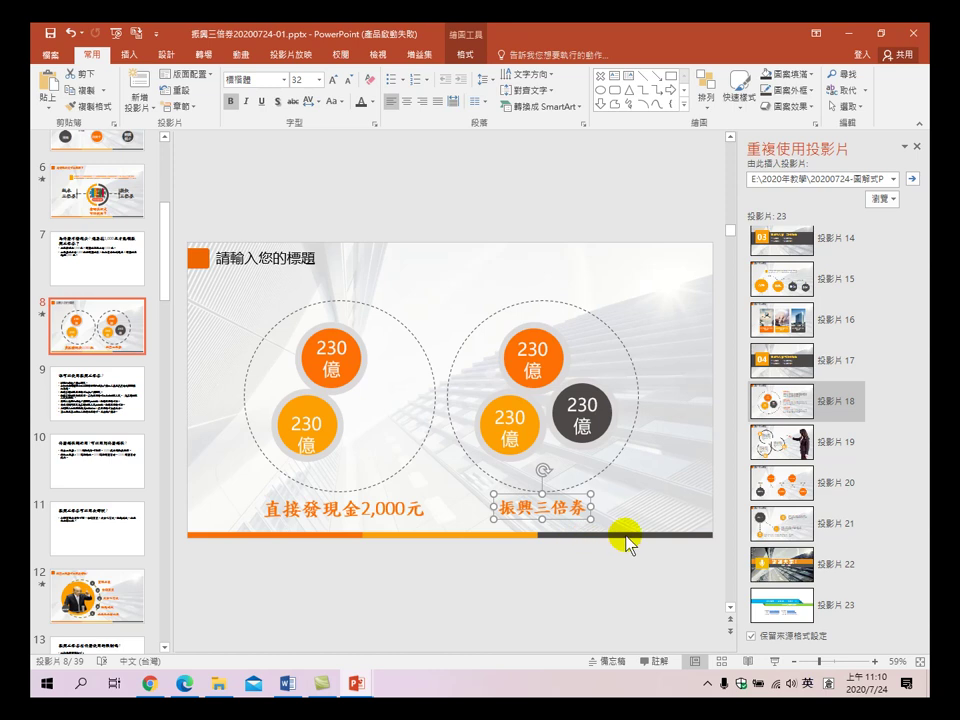
# - Check the 加上業者加碼優惠 phrase in slide 7's second bullet, then return to slide 8
pyautogui.click(97, 262)
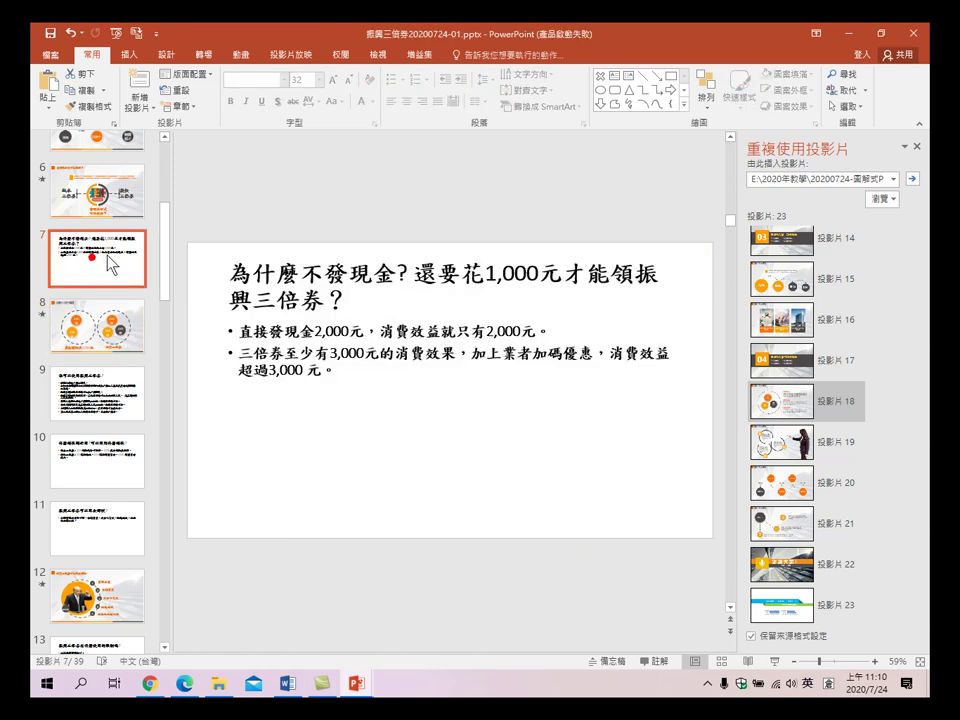
pyautogui.moveTo(471, 352); pyautogui.dragTo(604, 352)
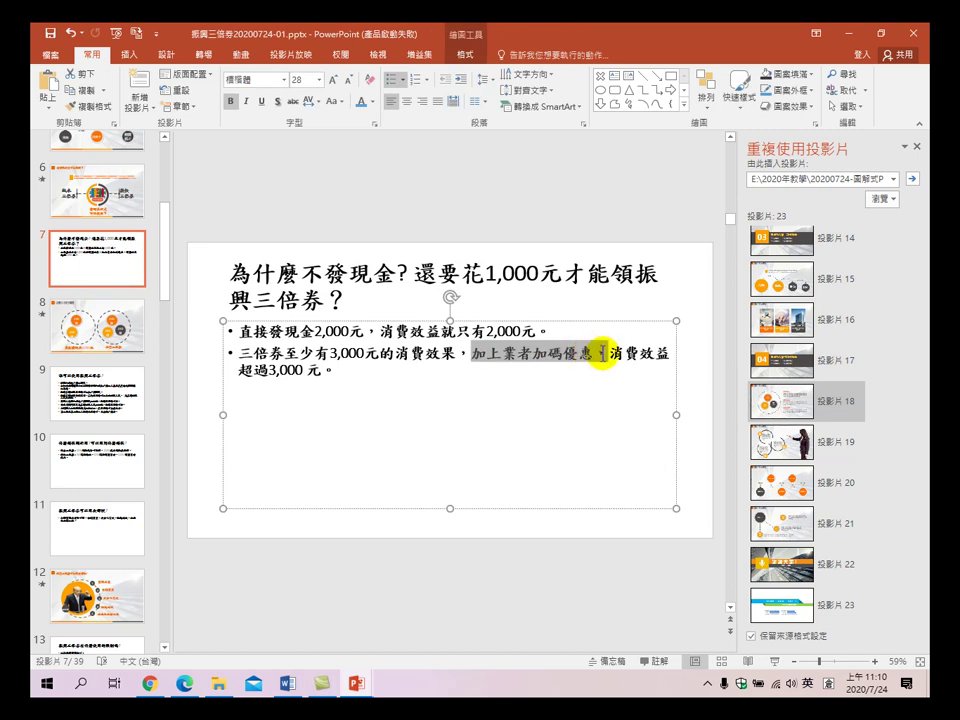
pyautogui.moveTo(601, 352); pyautogui.dragTo(597, 356)
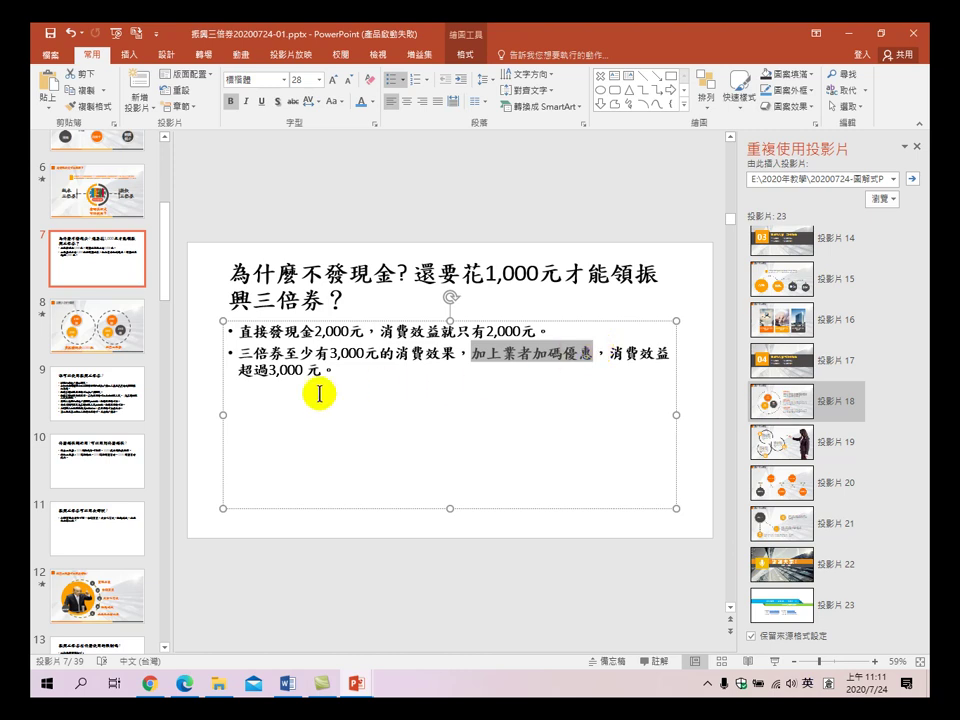
pyautogui.click(123, 328)
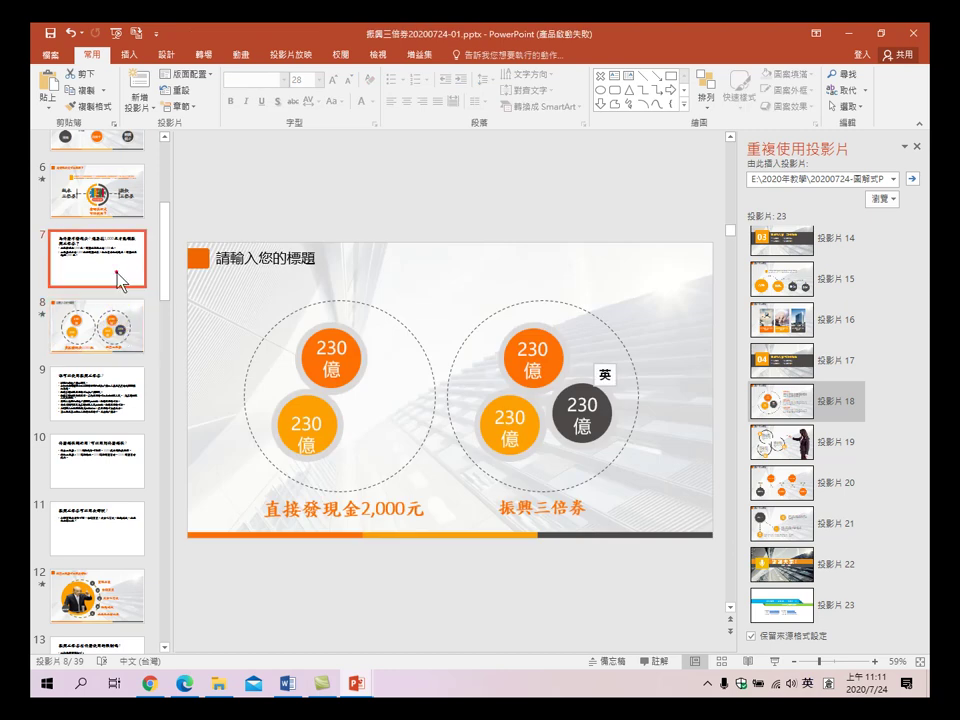
pyautogui.click(122, 272)
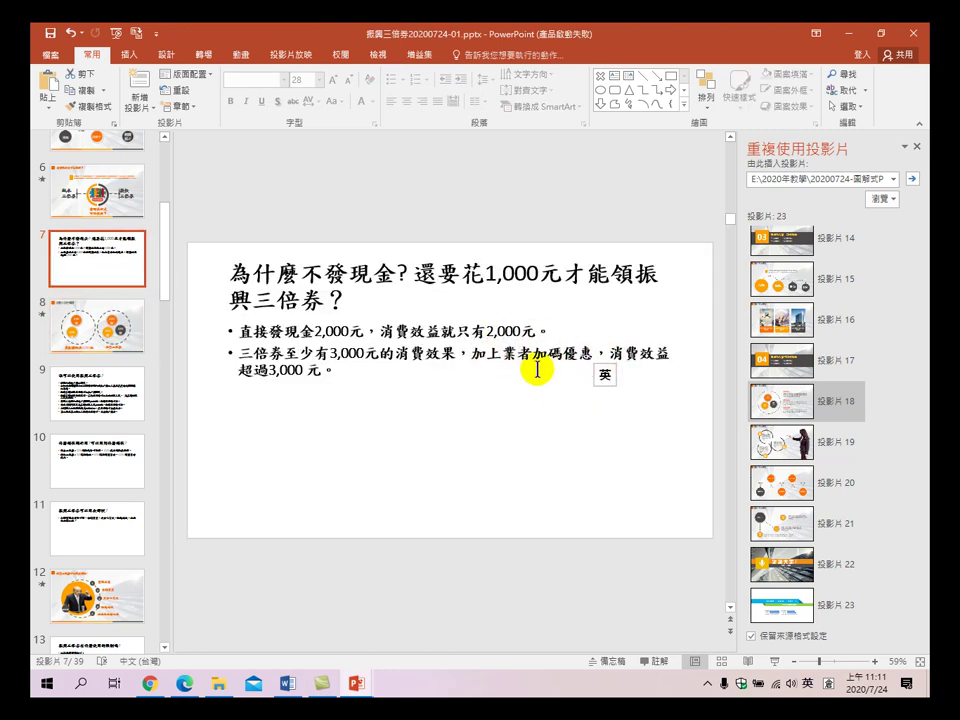
pyautogui.click(85, 318)
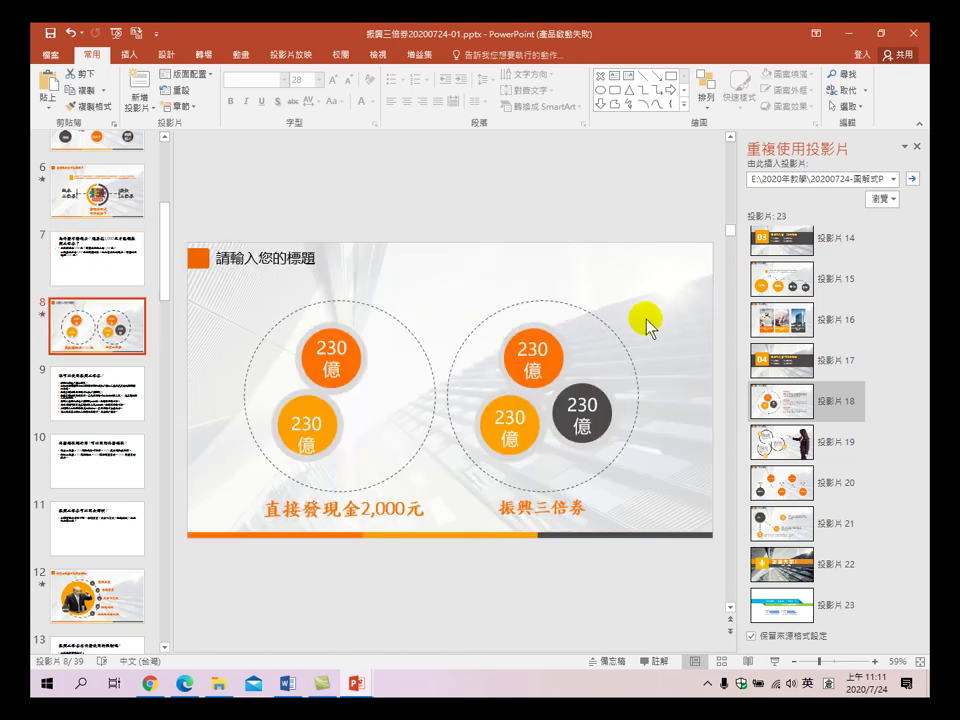
# - Draw a small plus sign at slide 8's upper right and give it an orange shape style
pyautogui.click(128, 54)
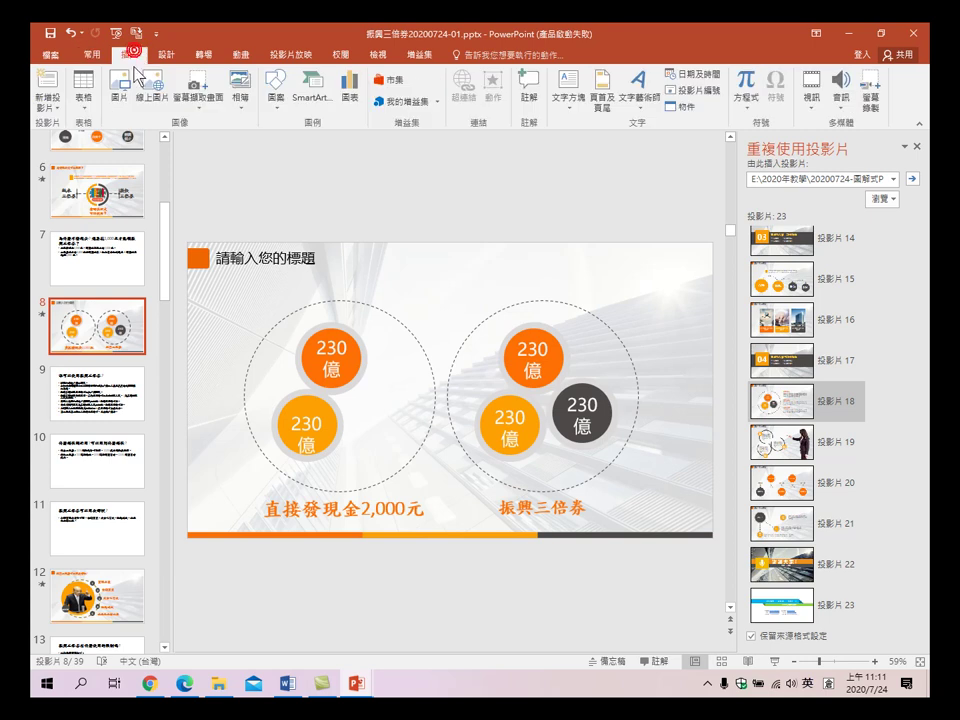
pyautogui.click(276, 86)
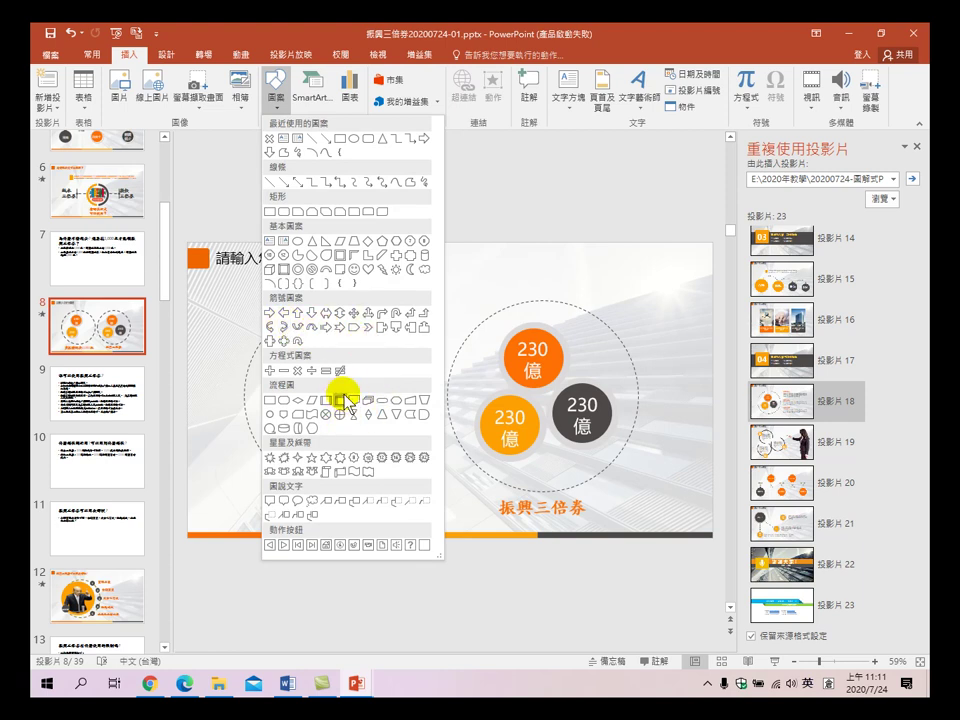
pyautogui.click(273, 366)
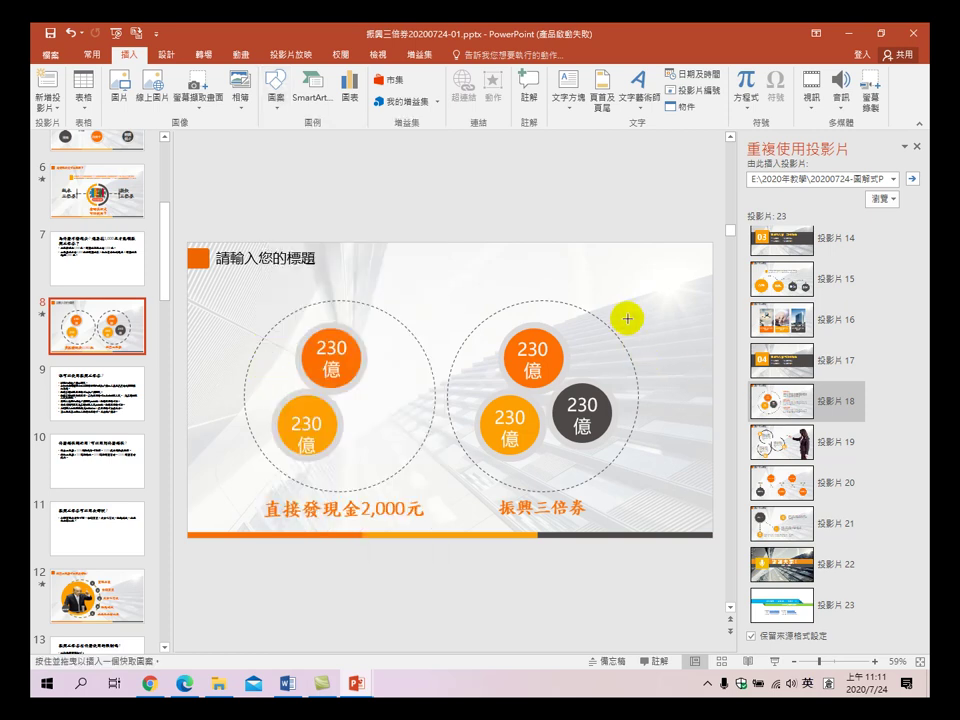
pyautogui.moveTo(624, 309)
pyautogui.mouseDown()
pyautogui.moveTo(660, 326)
pyautogui.moveTo(627, 319)
pyautogui.mouseUp()
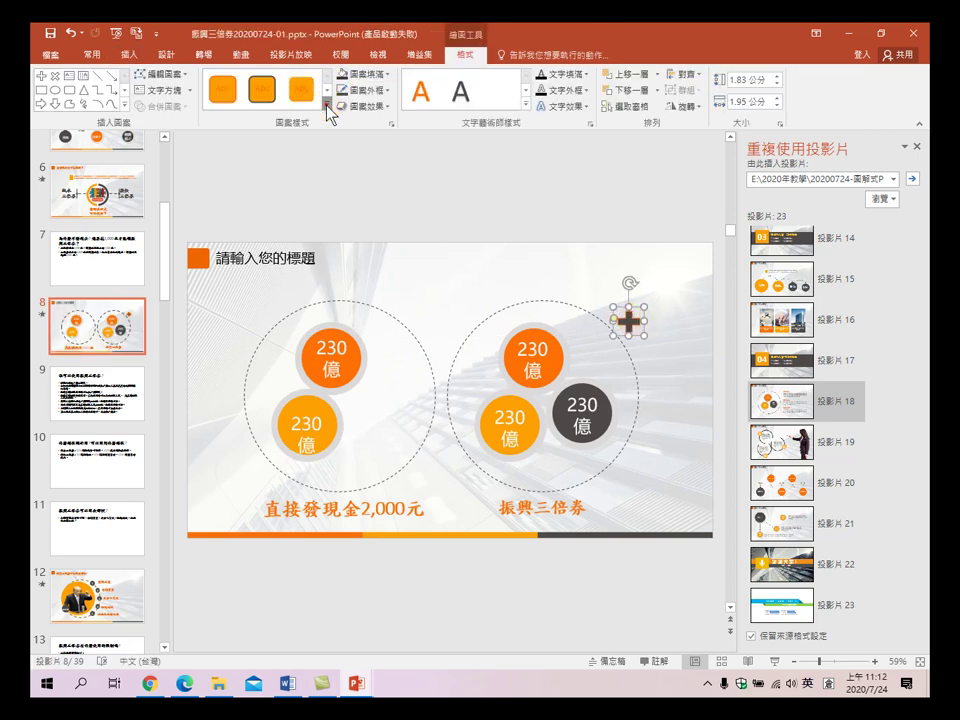
pyautogui.click(326, 106)
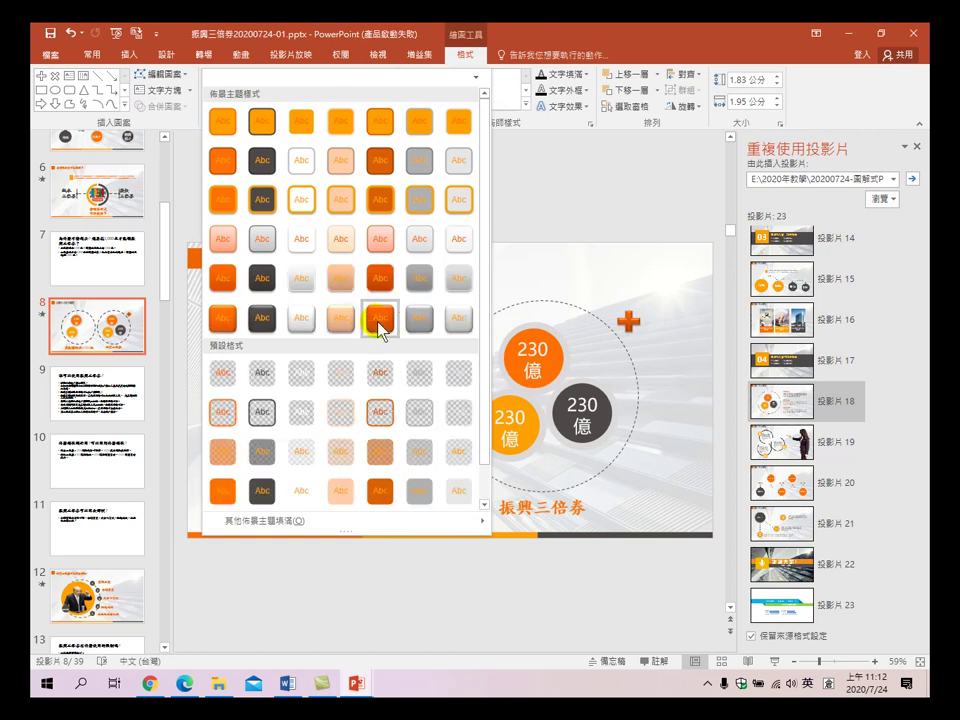
pyautogui.click(378, 315)
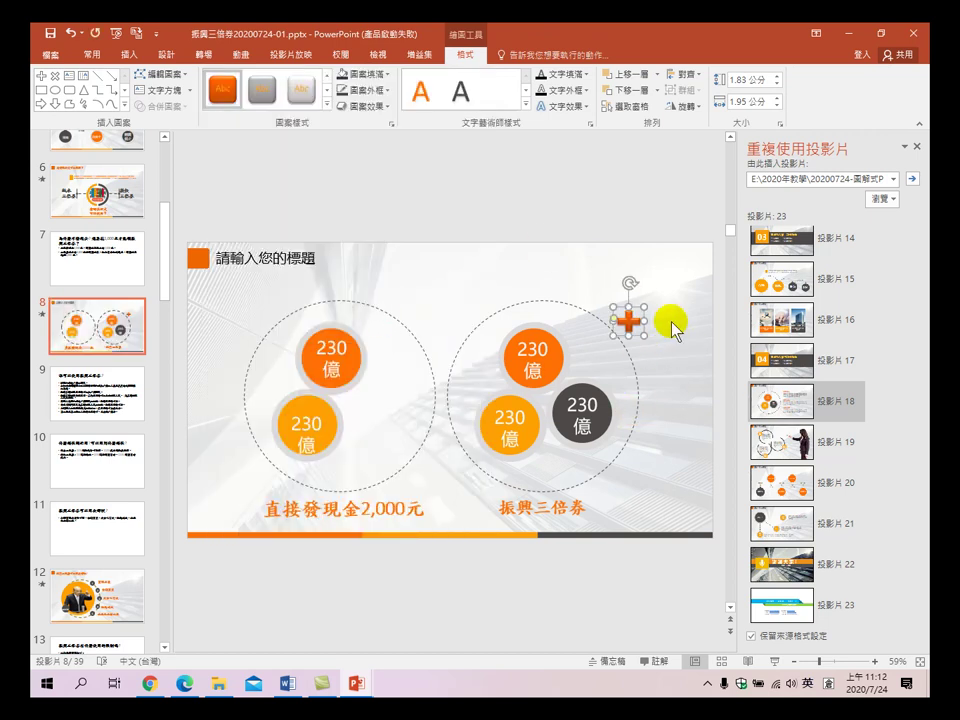
pyautogui.moveTo(475, 262)
pyautogui.mouseDown()
pyautogui.moveTo(565, 397)
pyautogui.moveTo(595, 405)
pyautogui.moveTo(579, 392)
pyautogui.mouseUp()
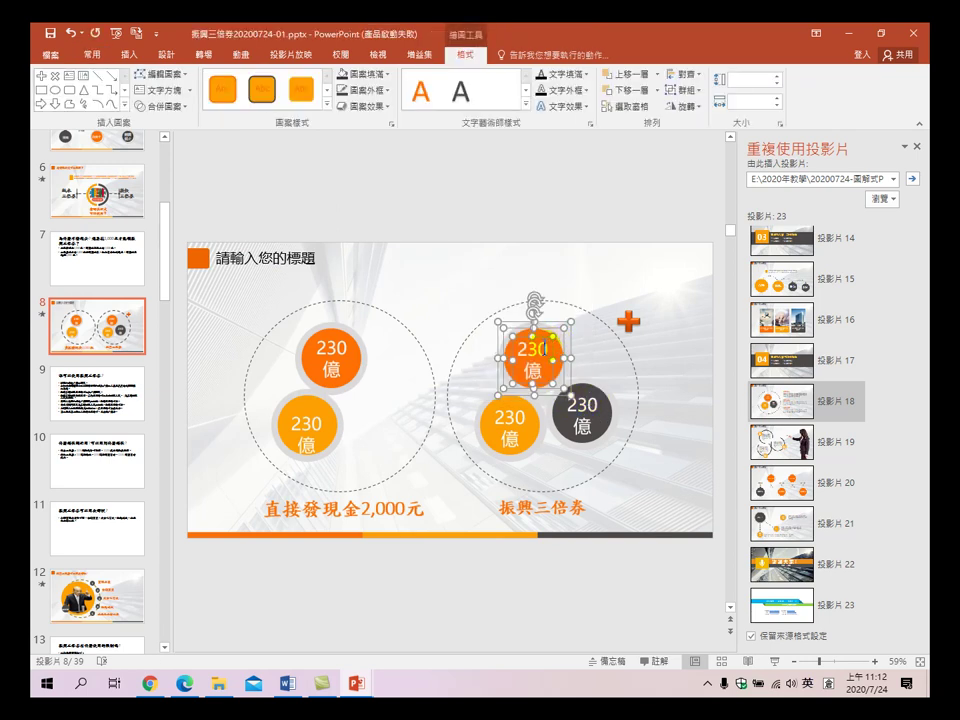
# - Duplicate the top 230億 circle beside the plus sign and fill the copy Blue
pyautogui.moveTo(546, 333); pyautogui.dragTo(690, 287)
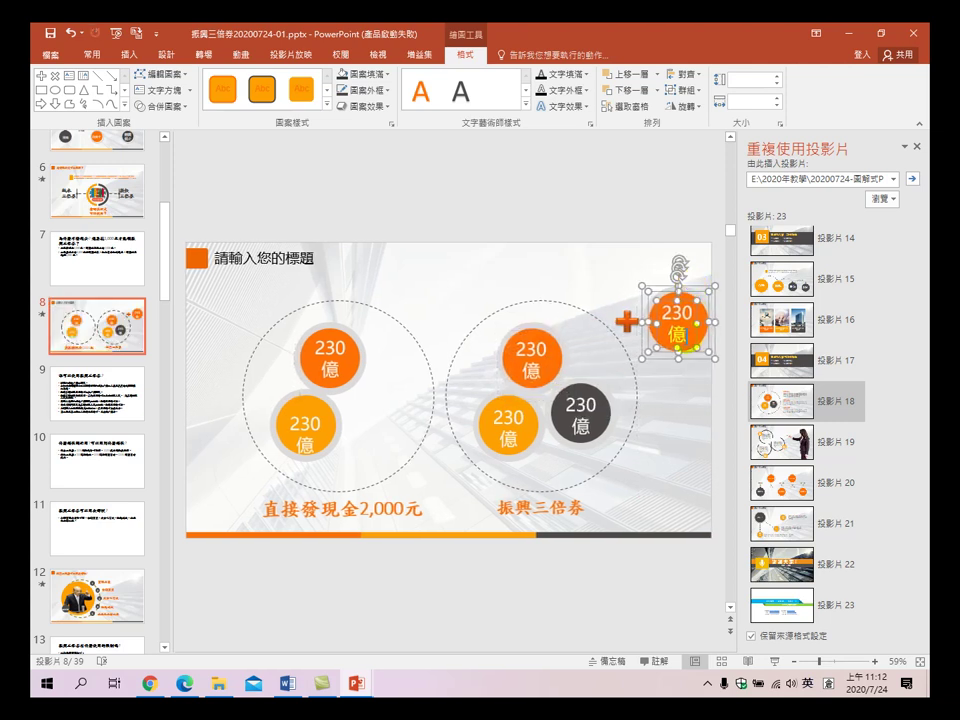
pyautogui.click(679, 400)
pyautogui.click(679, 312)
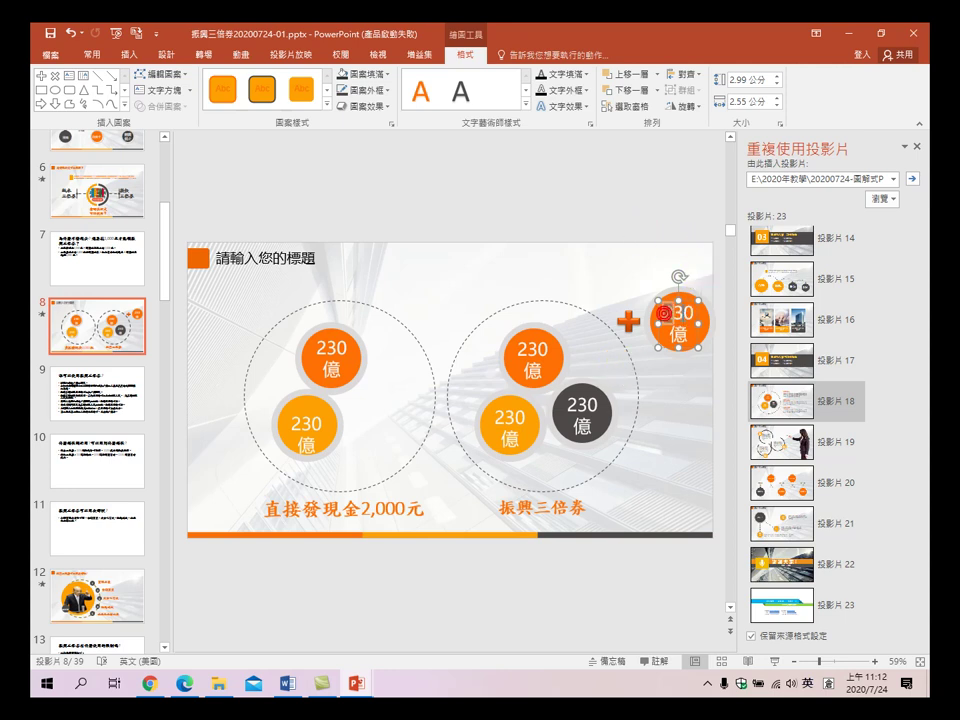
pyautogui.doubleClick(676, 316)
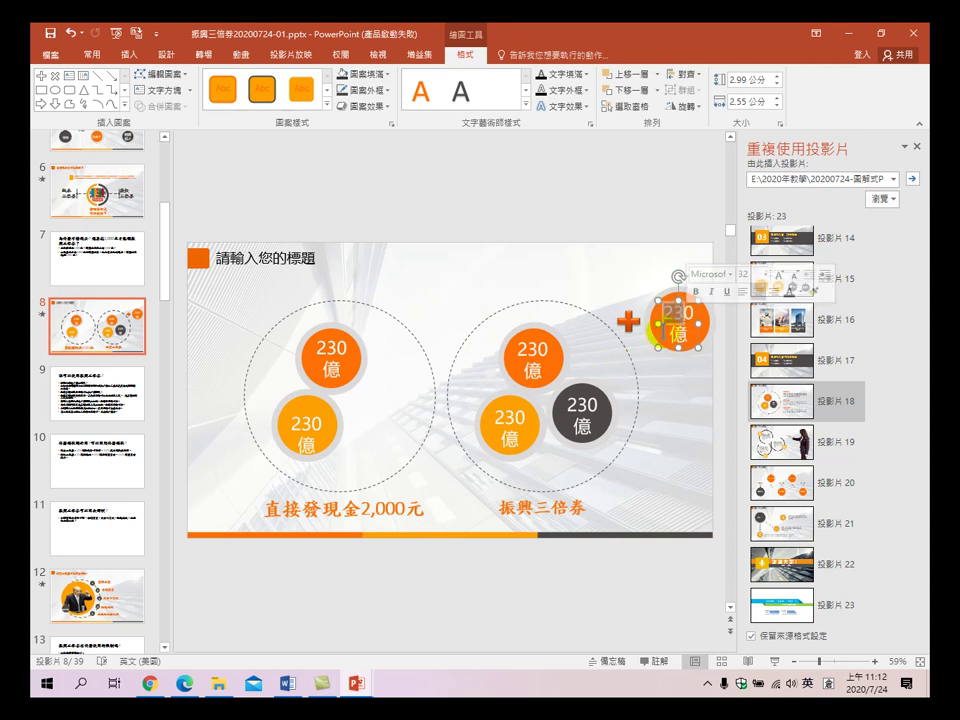
pyautogui.click(651, 318)
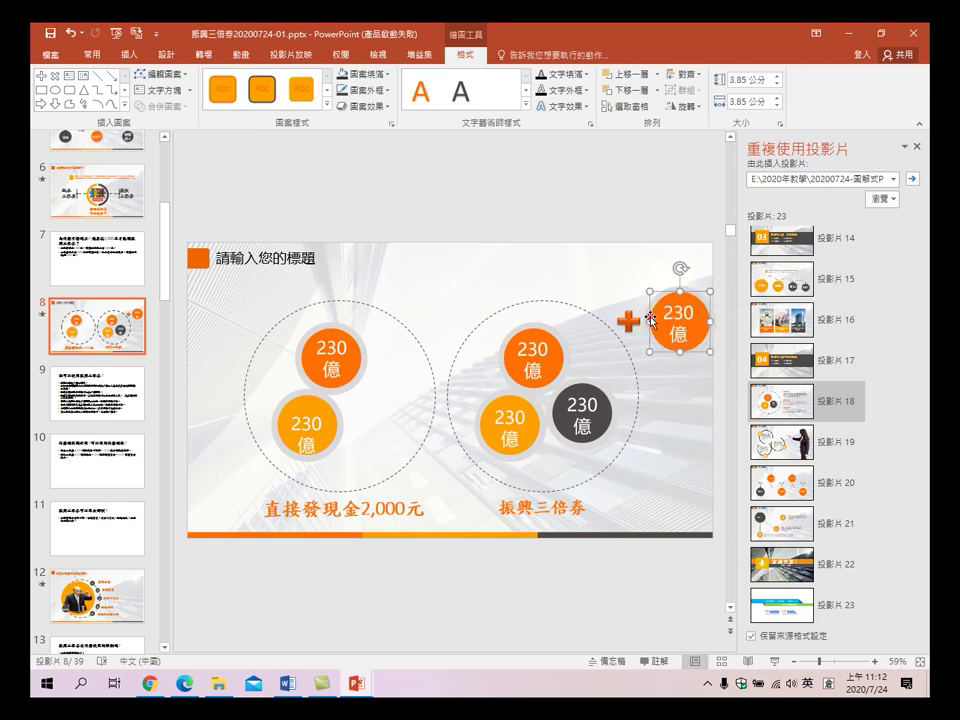
pyautogui.click(374, 74)
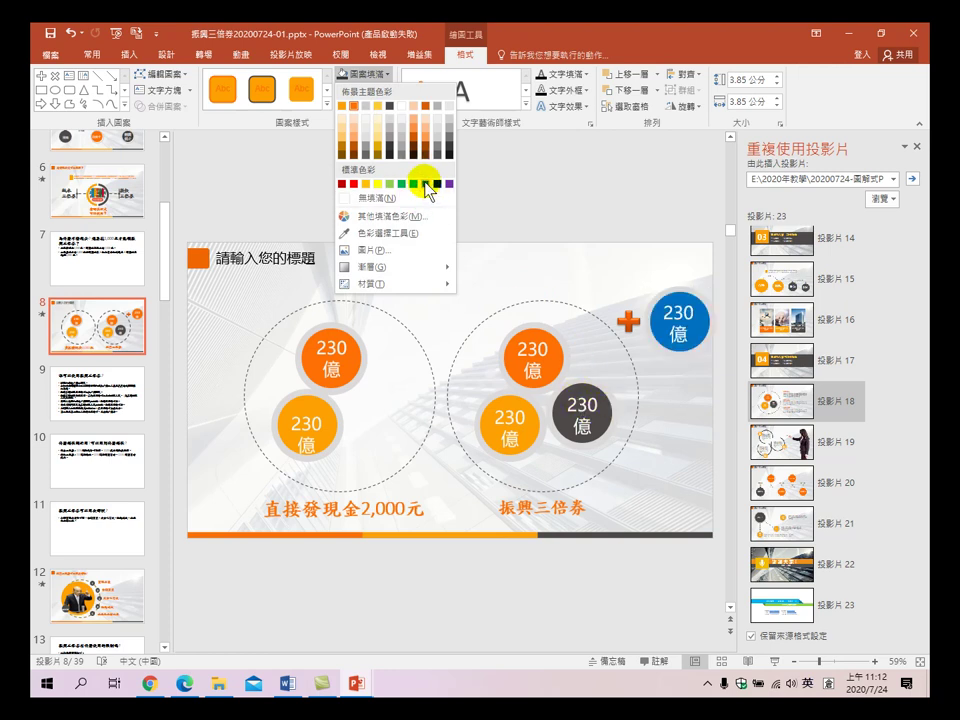
pyautogui.click(425, 183)
pyautogui.click(578, 201)
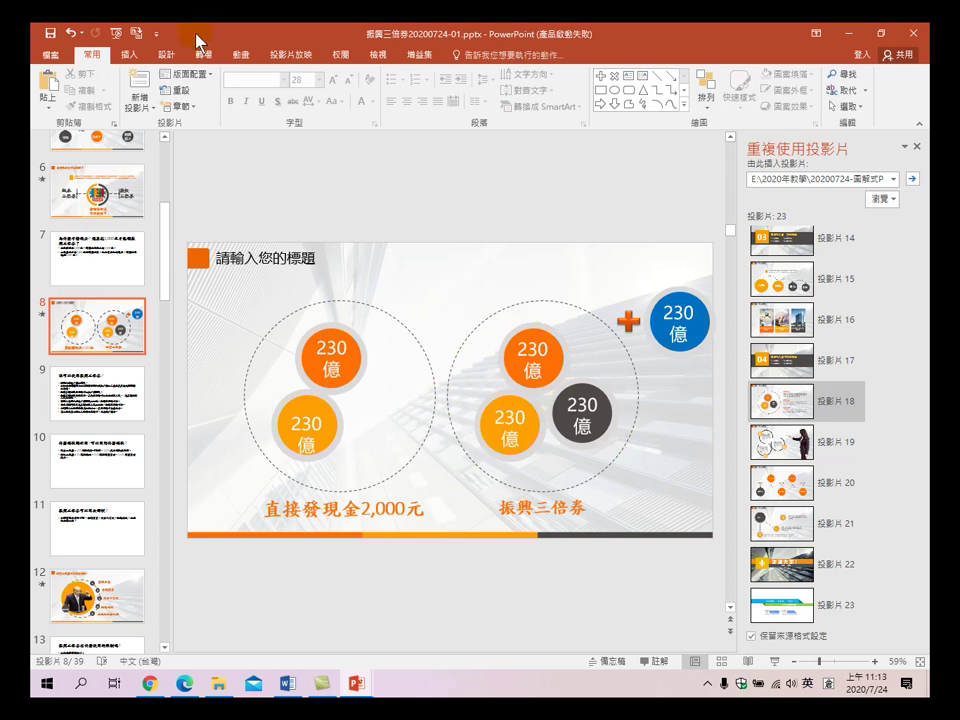
# - Draw a vertical line between the two circle groups and set its width to 6 pt
pyautogui.click(128, 55)
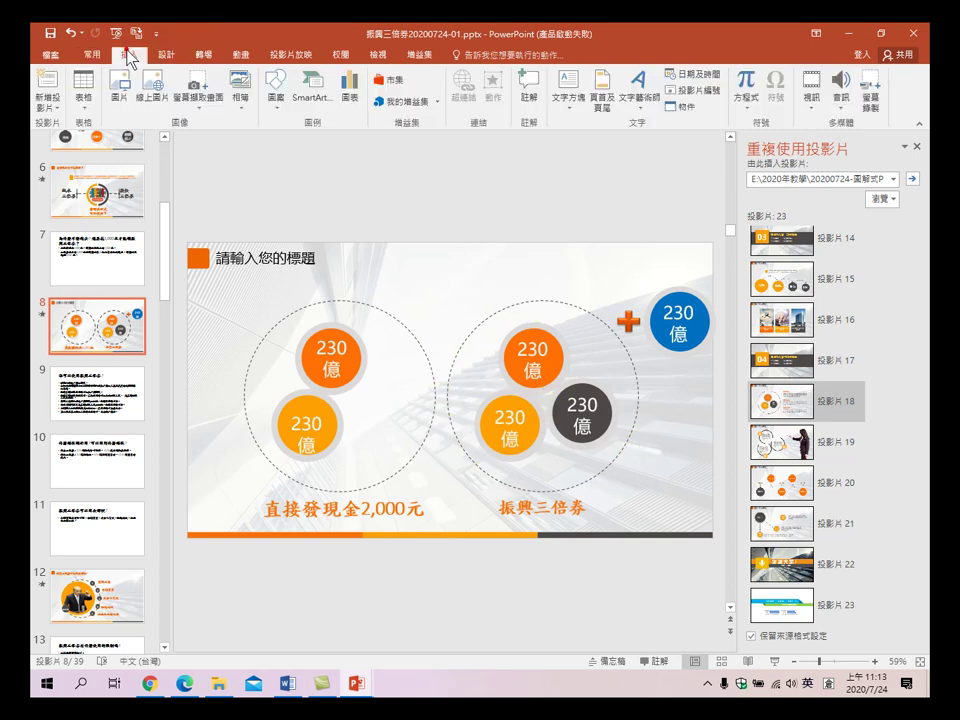
pyautogui.click(276, 92)
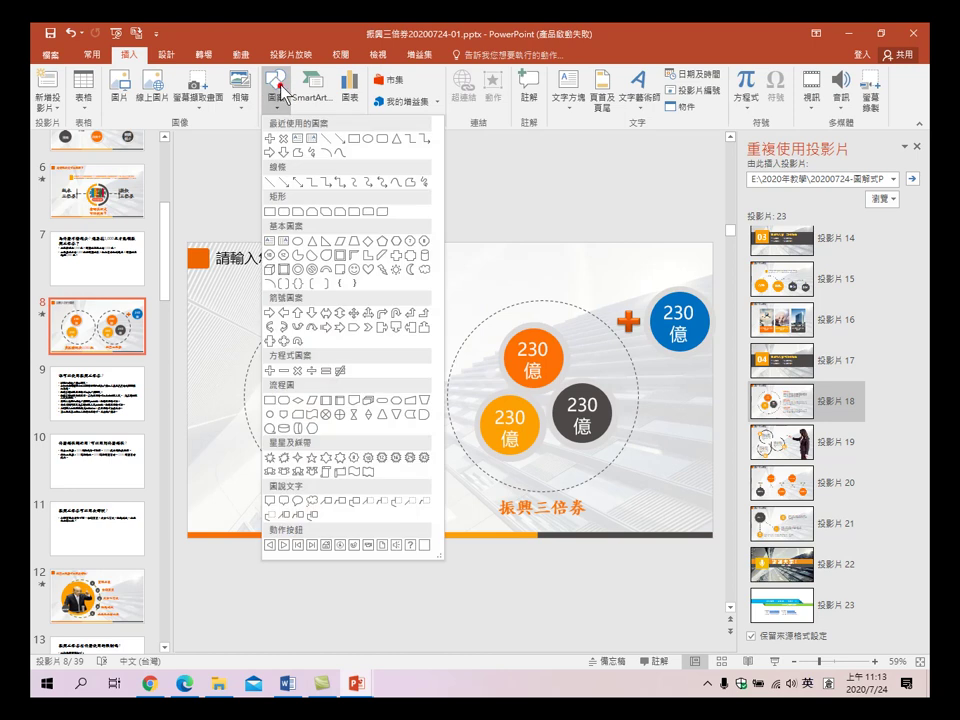
pyautogui.click(330, 145)
pyautogui.moveTo(434, 272); pyautogui.dragTo(439, 514)
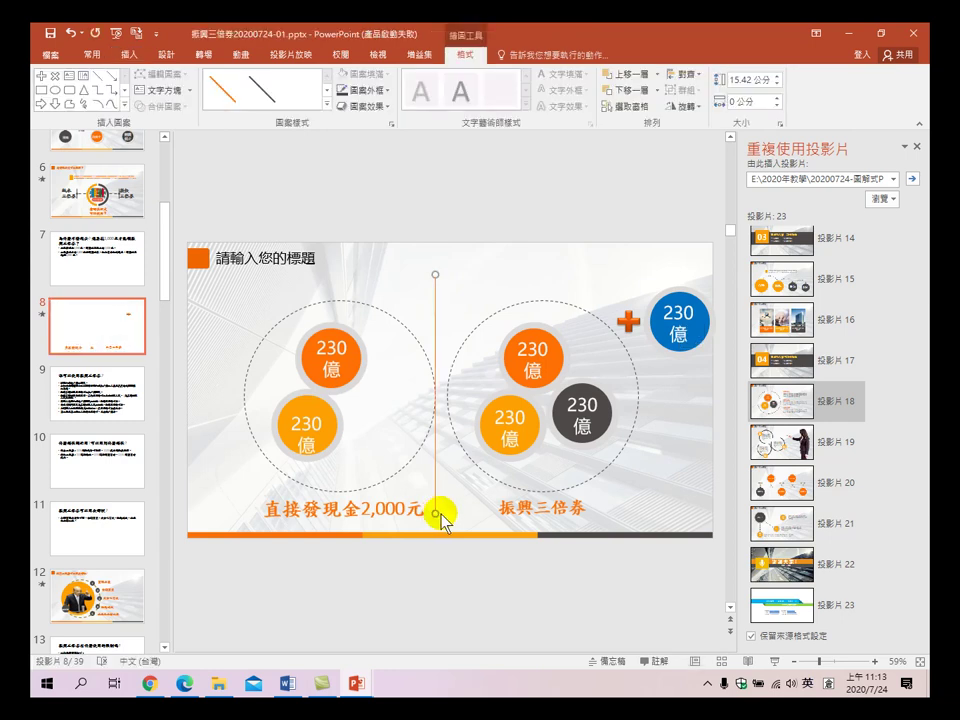
pyautogui.hotkey('ctrl', 'Right')
pyautogui.hotkey('ctrl', 'Right')
pyautogui.hotkey('ctrl', 'Right')
pyautogui.hotkey('ctrl', 'Right')
pyautogui.hotkey('ctrl', 'Right')
pyautogui.hotkey('ctrl', 'Right')
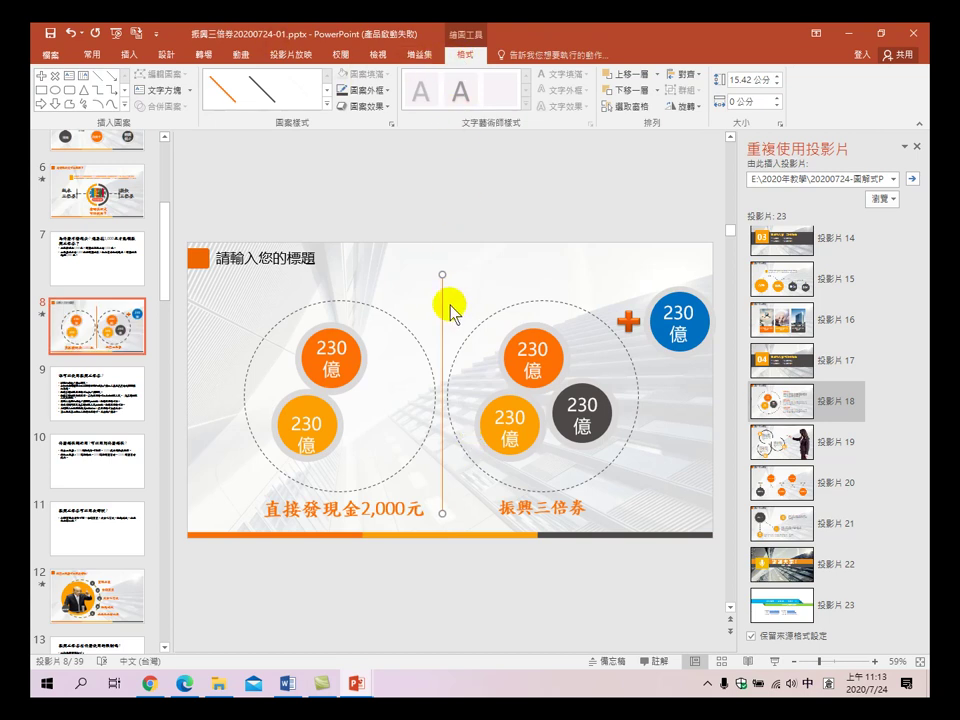
pyautogui.hotkey('ctrl', 'Left')
pyautogui.hotkey('ctrl', 'Left')
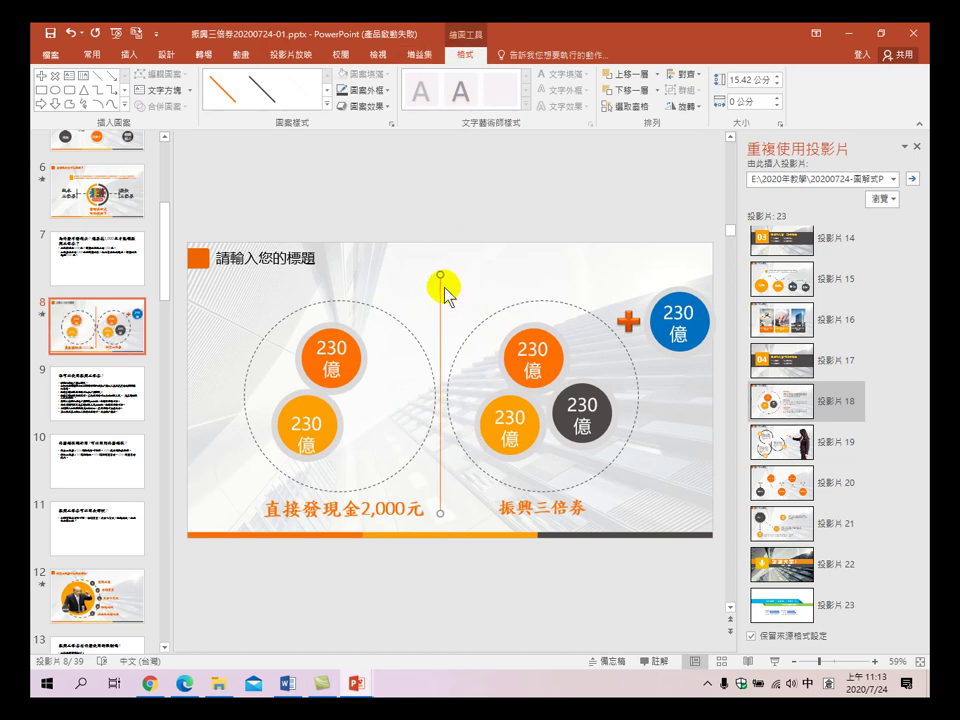
pyautogui.click(372, 95)
pyautogui.moveTo(380, 266)
pyautogui.click(519, 390)
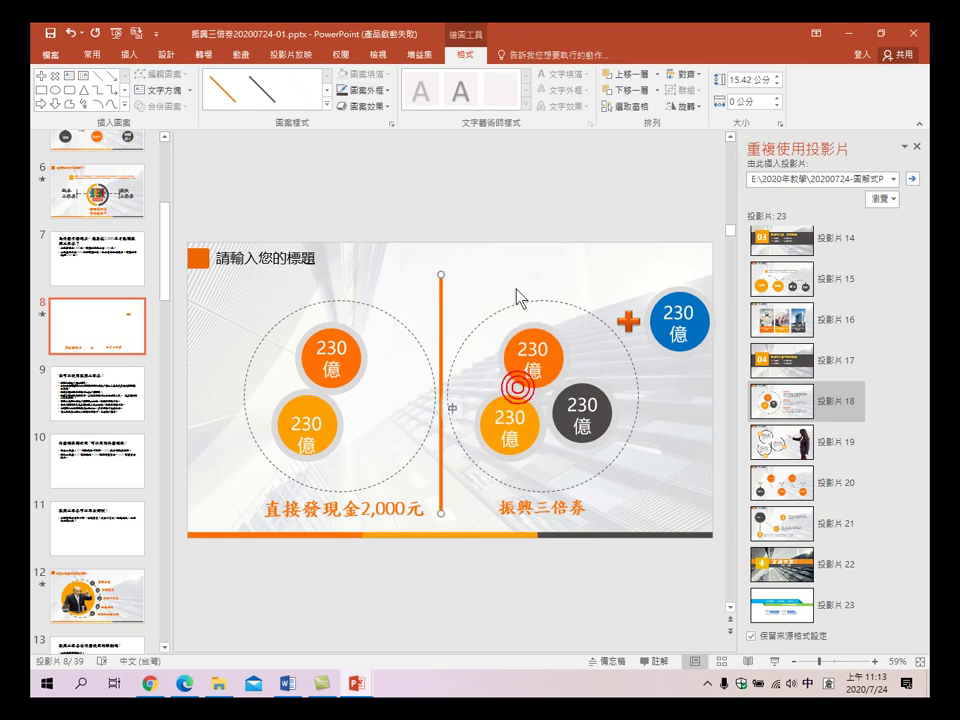
pyautogui.click(541, 187)
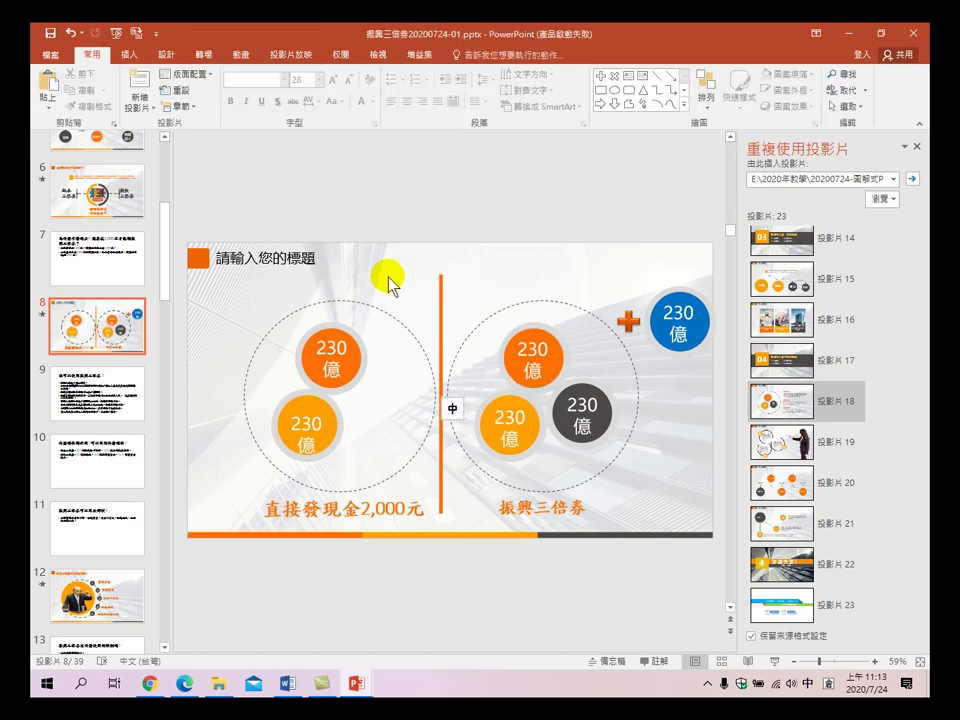
# - Copy slide 7's title 為什麼不發現金?還要花1,000元才能領振興三倍券? over slide 8's placeholder title
pyautogui.click(95, 260)
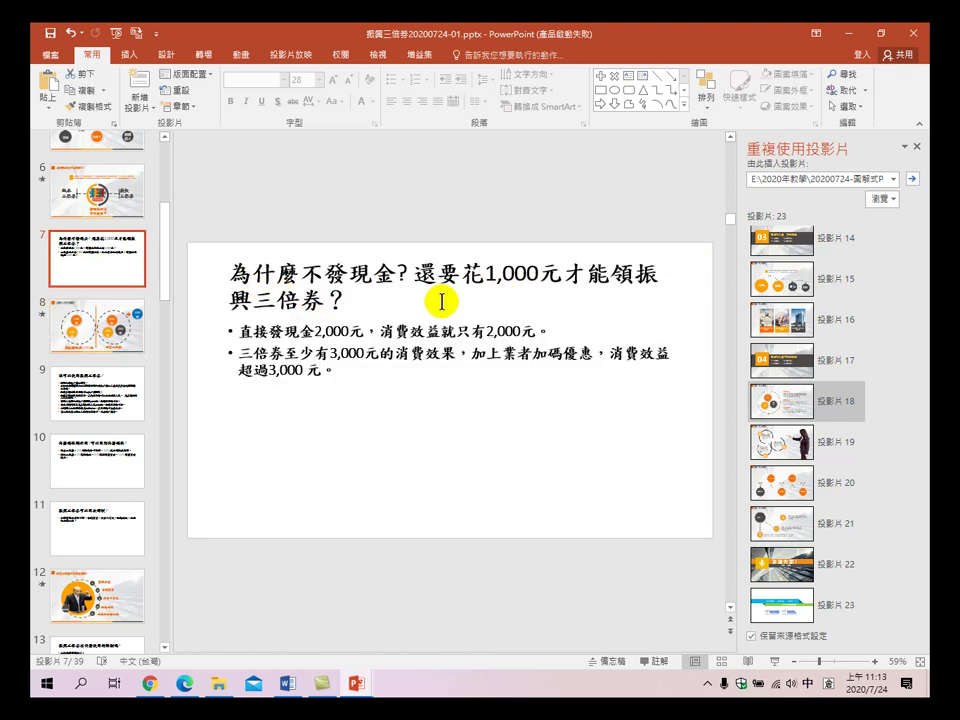
pyautogui.moveTo(228, 270); pyautogui.dragTo(350, 300)
pyautogui.rightClick(305, 275)
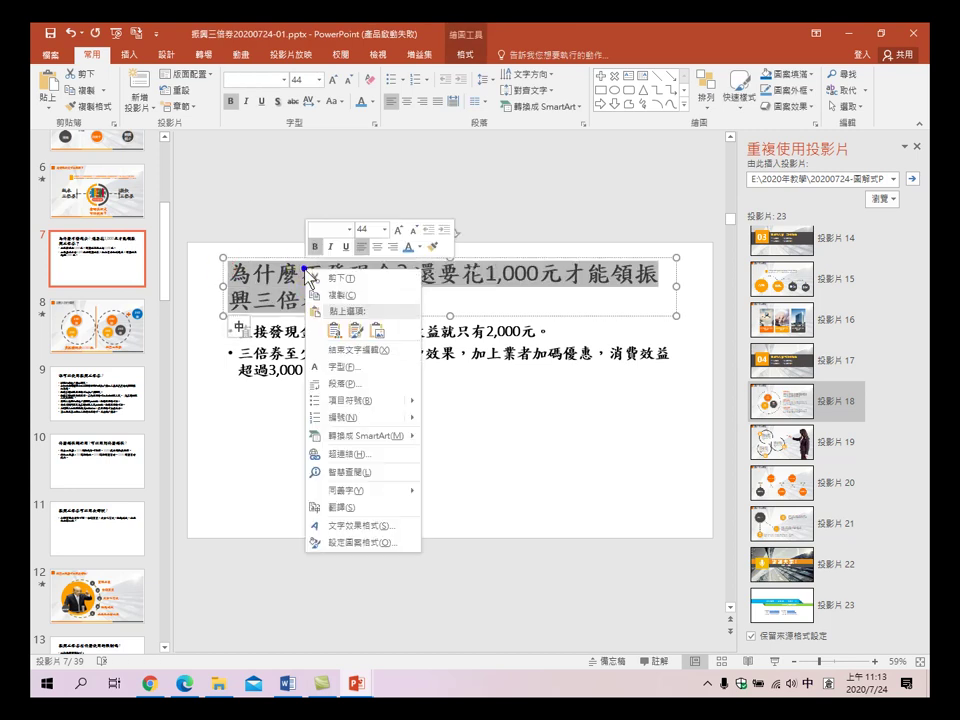
pyautogui.click(322, 294)
pyautogui.click(145, 313)
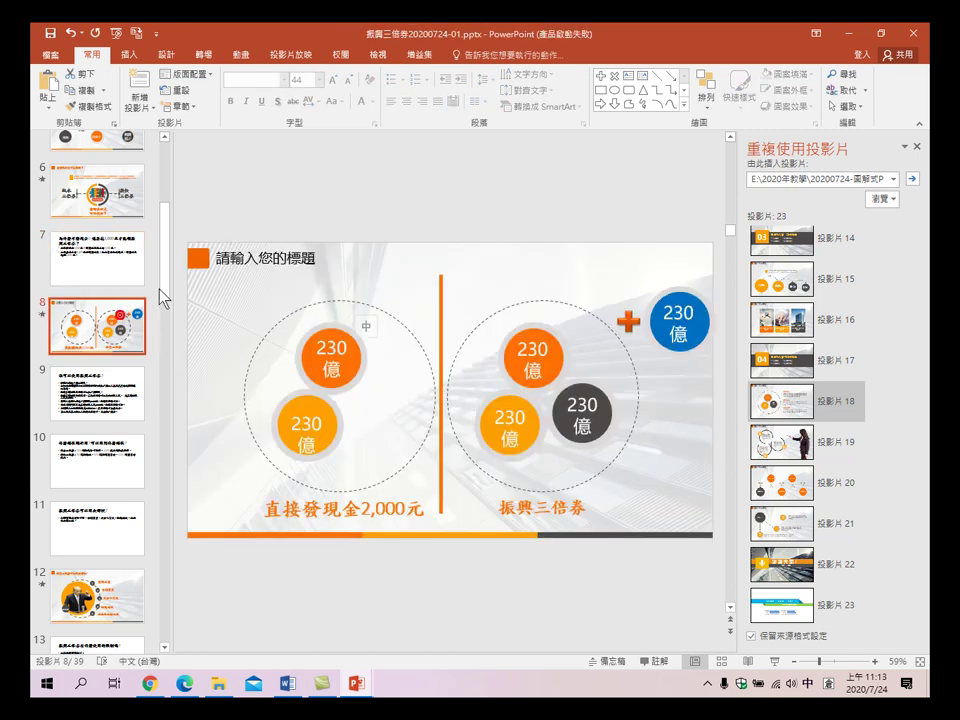
pyautogui.moveTo(229, 258); pyautogui.dragTo(349, 268)
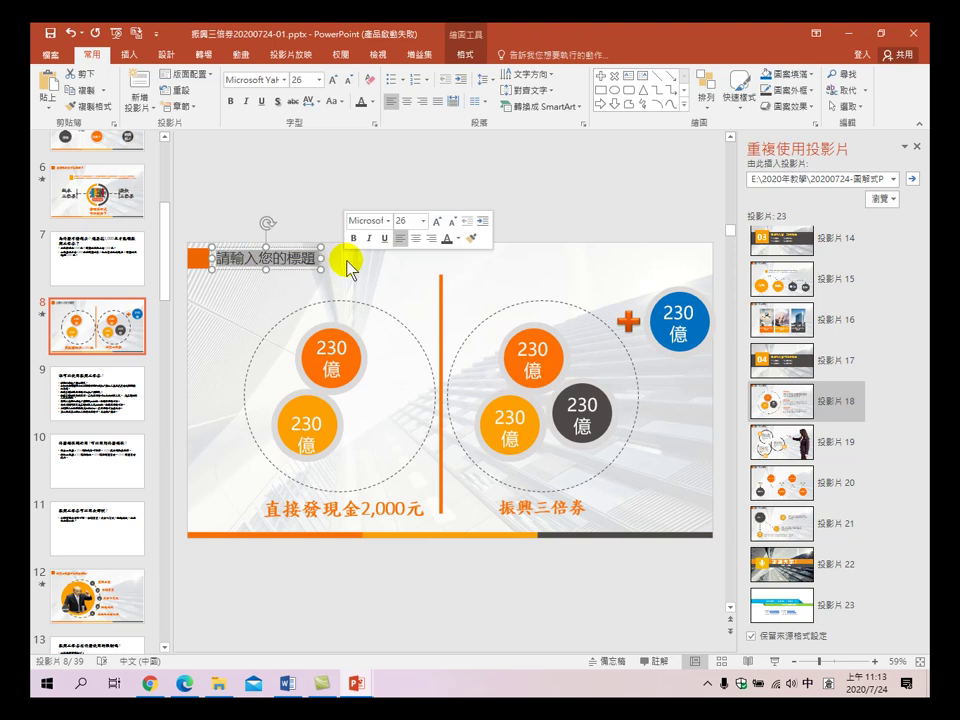
pyautogui.hotkey('ctrl', 'v')
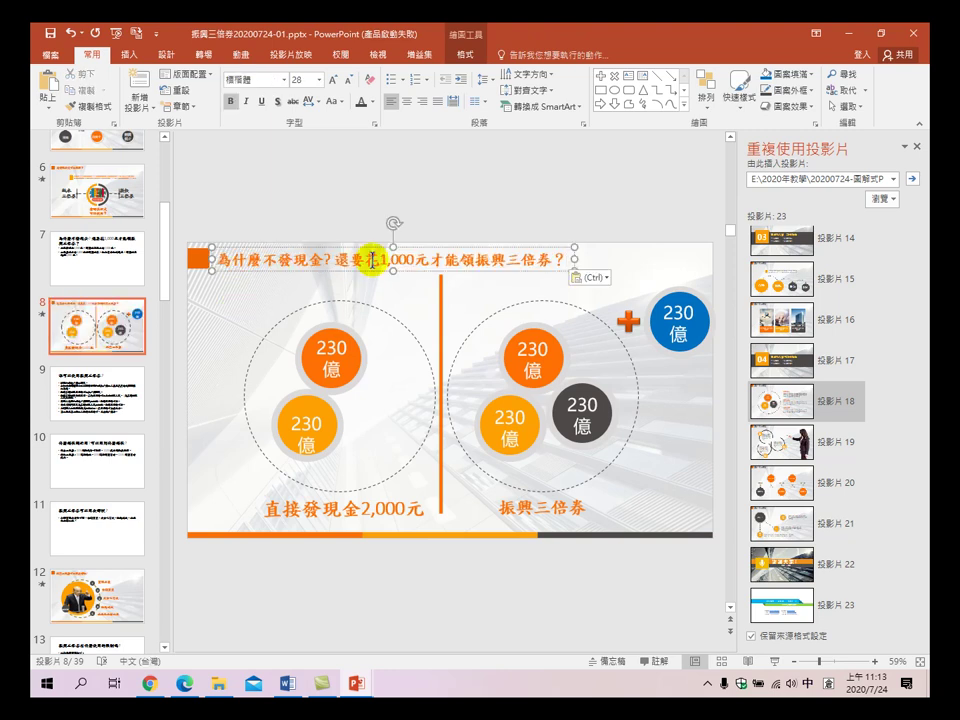
pyautogui.click(478, 195)
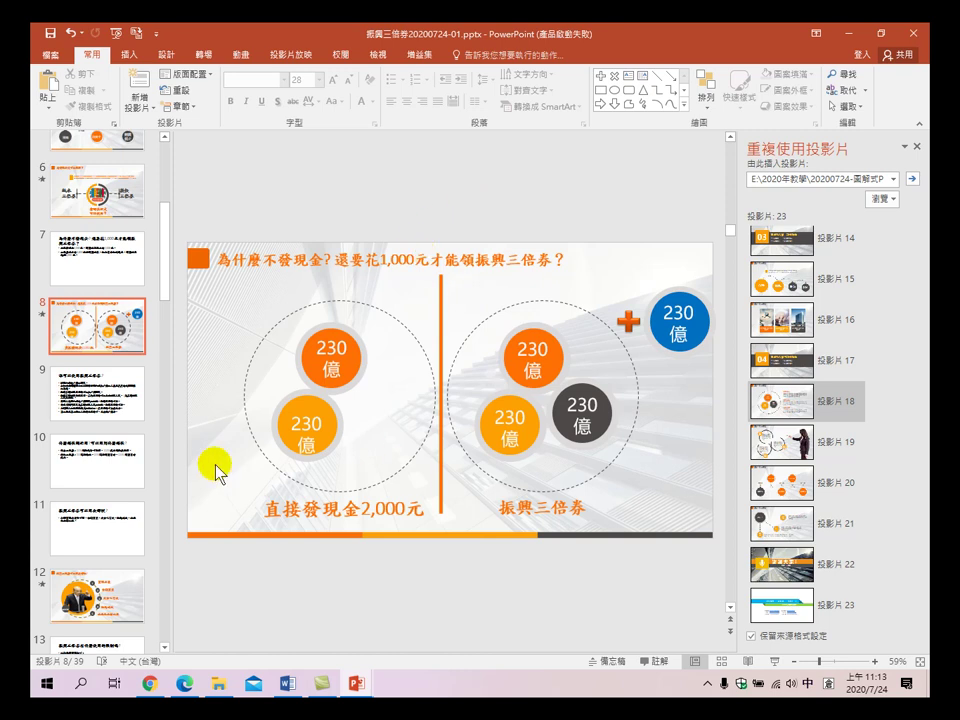
pyautogui.click(118, 272)
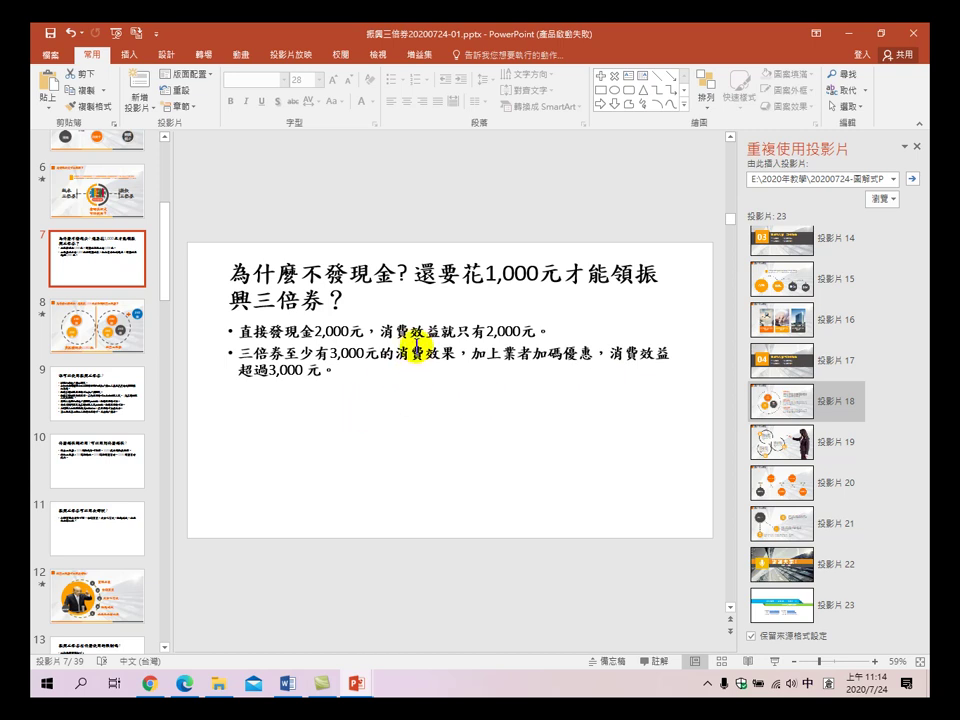
# - Compare the 消費效益 phrases in slide 7's bullets against slide 8, ending on slide 8
pyautogui.moveTo(381, 332); pyautogui.dragTo(447, 332)
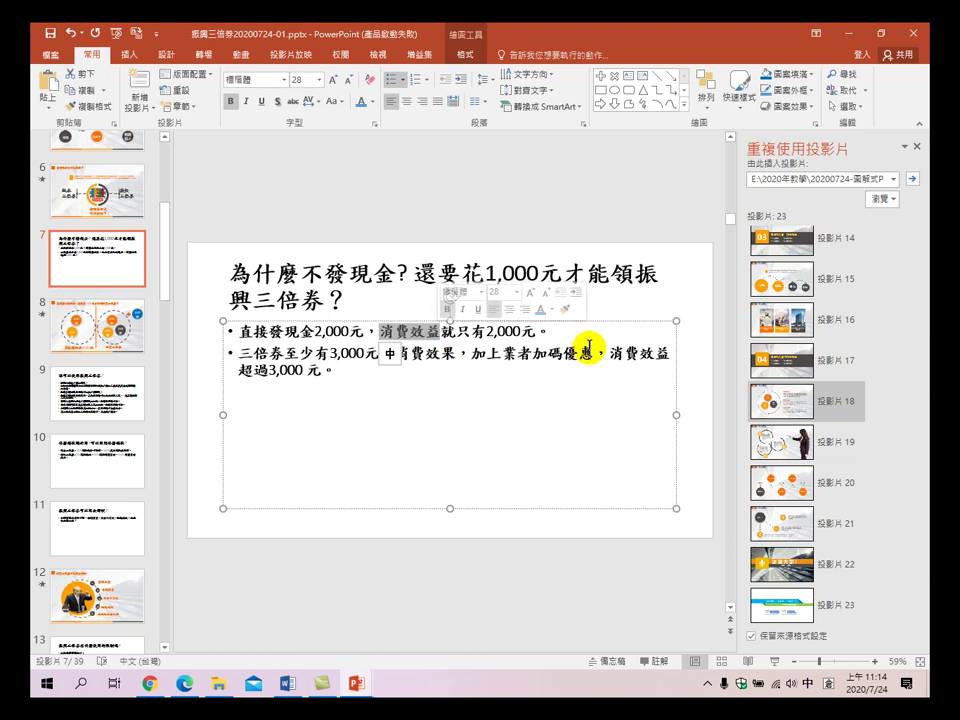
pyautogui.moveTo(613, 352); pyautogui.dragTo(681, 349)
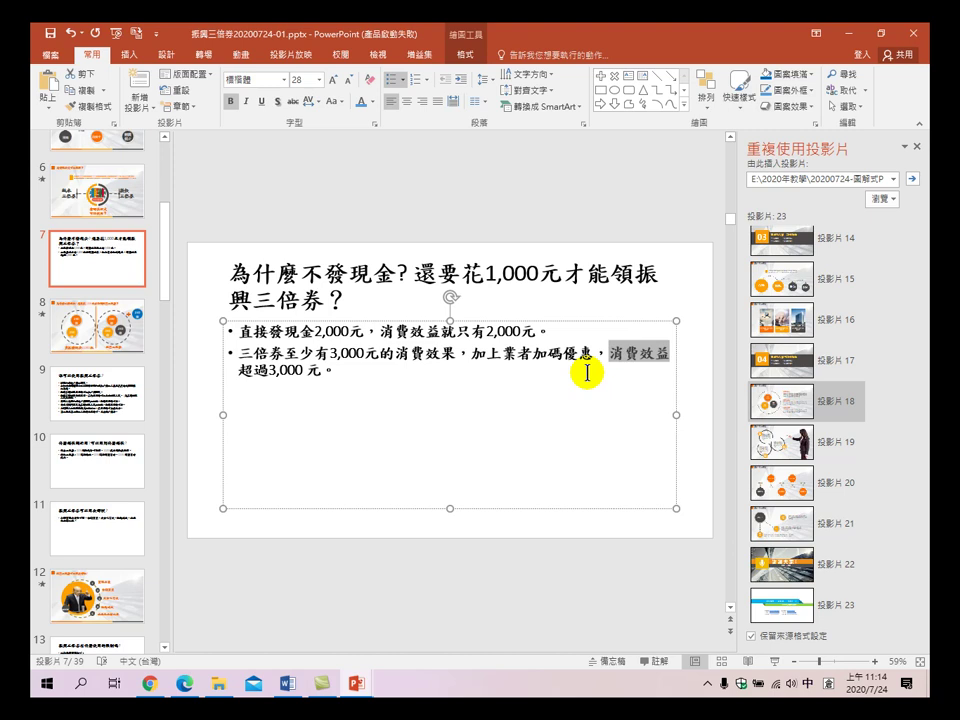
pyautogui.click(135, 333)
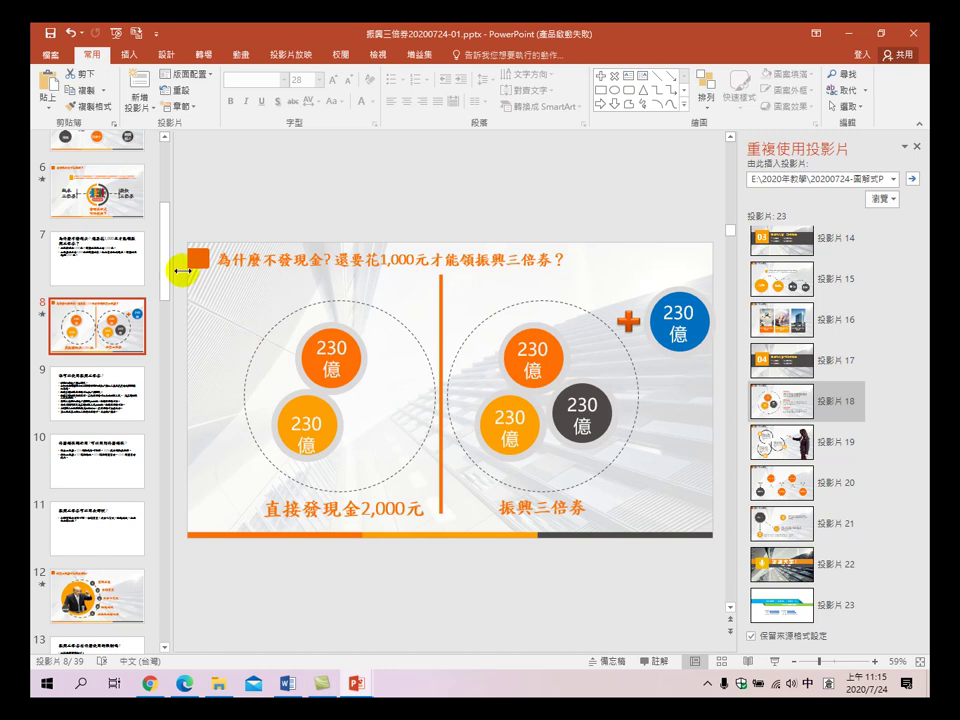
pyautogui.click(97, 257)
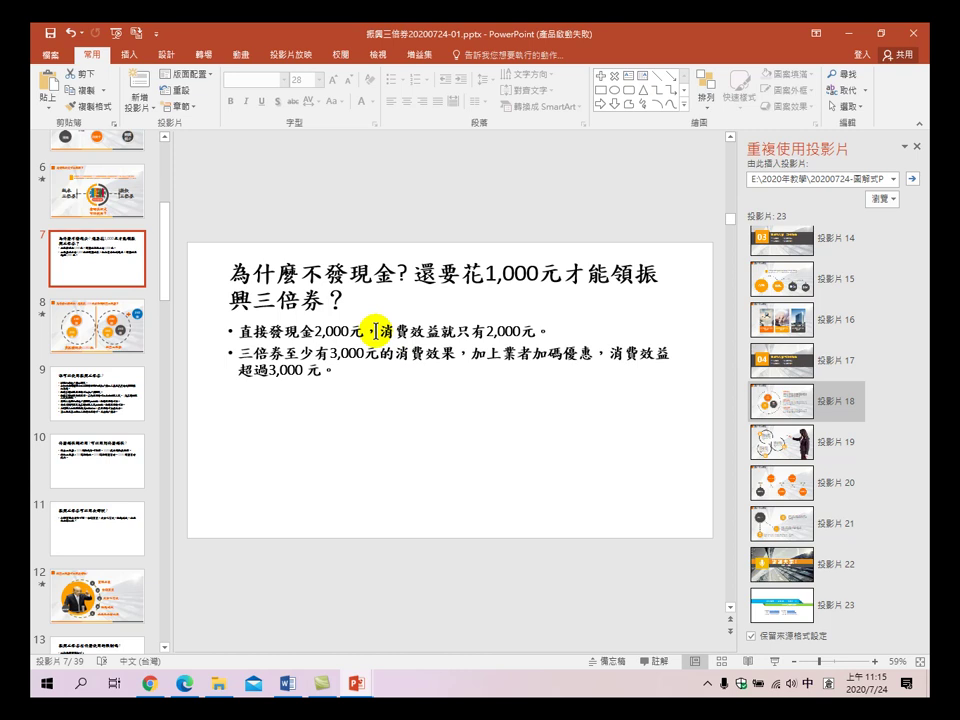
pyautogui.moveTo(375, 330); pyautogui.dragTo(437, 338)
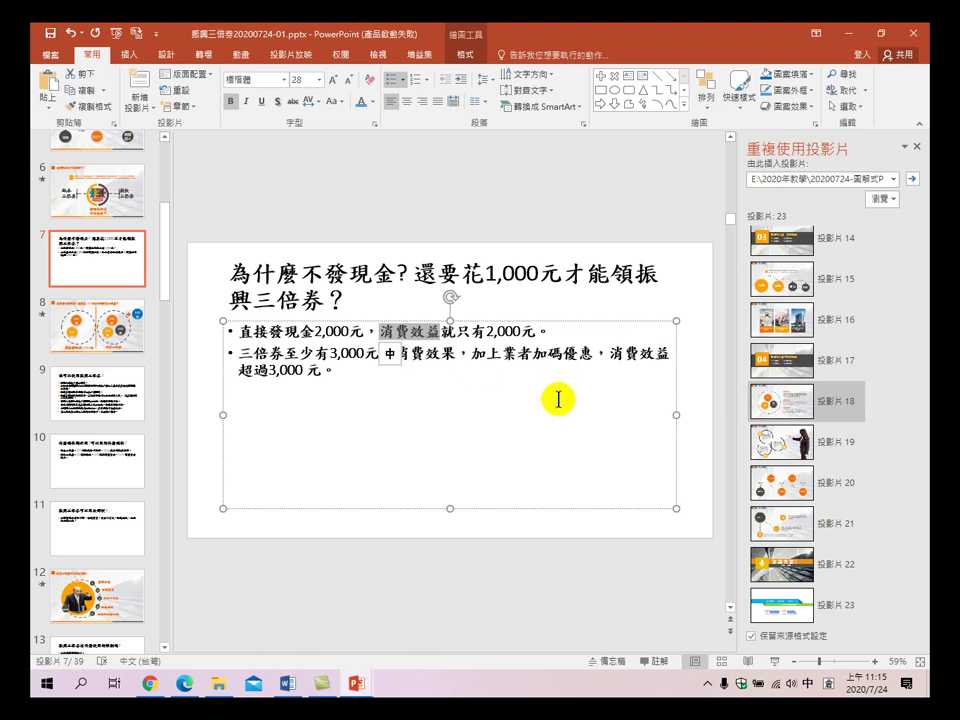
pyautogui.click(98, 316)
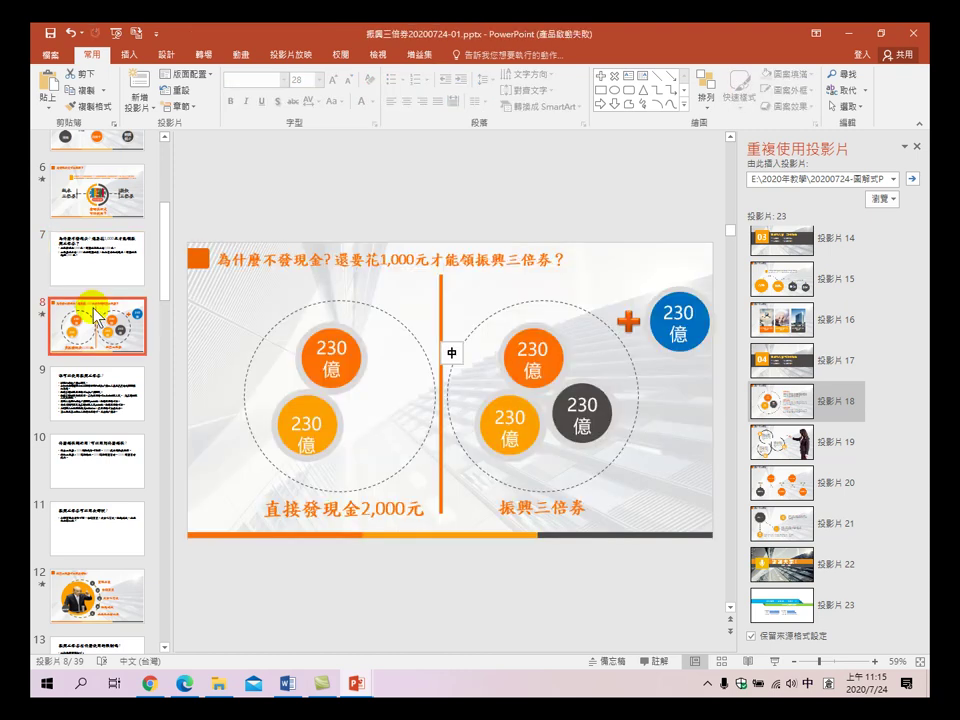
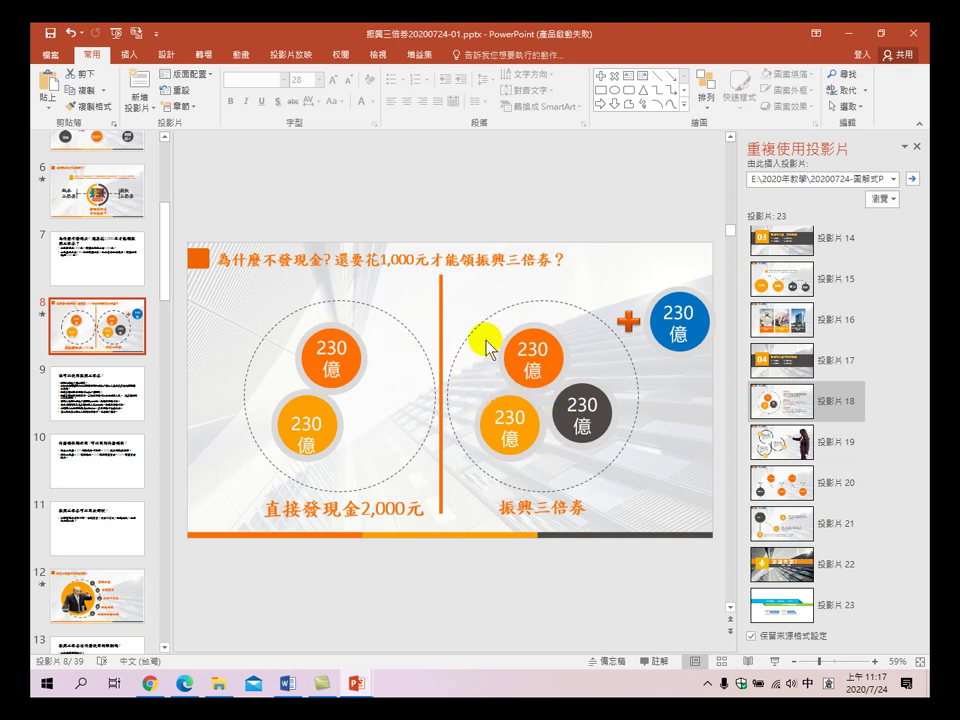
# - Review slide 7, then select the first character of slide 9's title 誰可以使用振興三倍券?
pyautogui.click(97, 289)
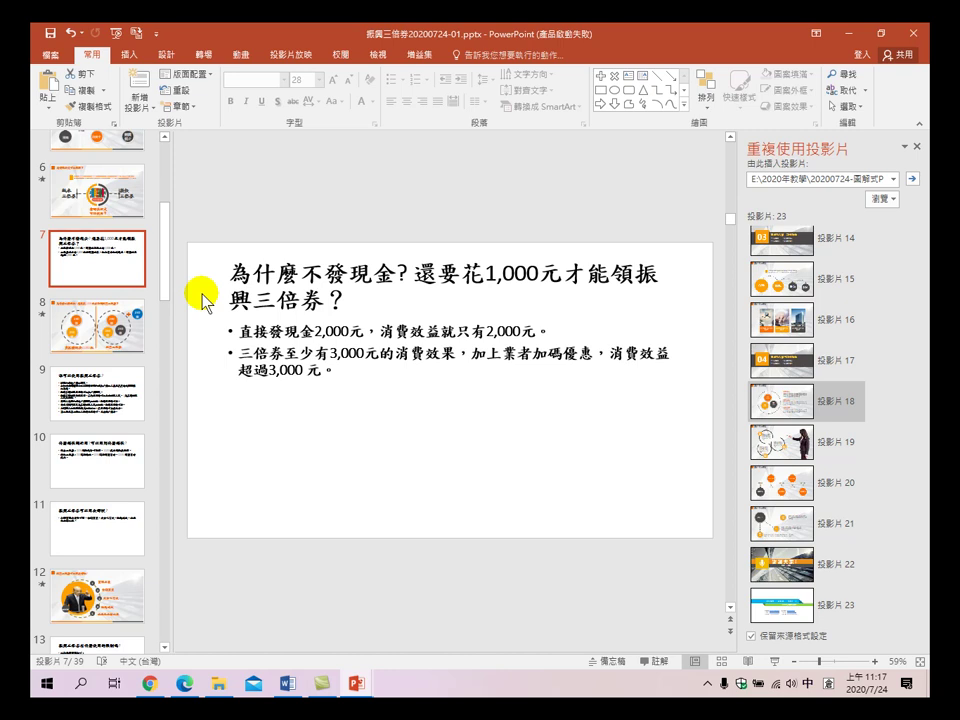
pyautogui.click(95, 390)
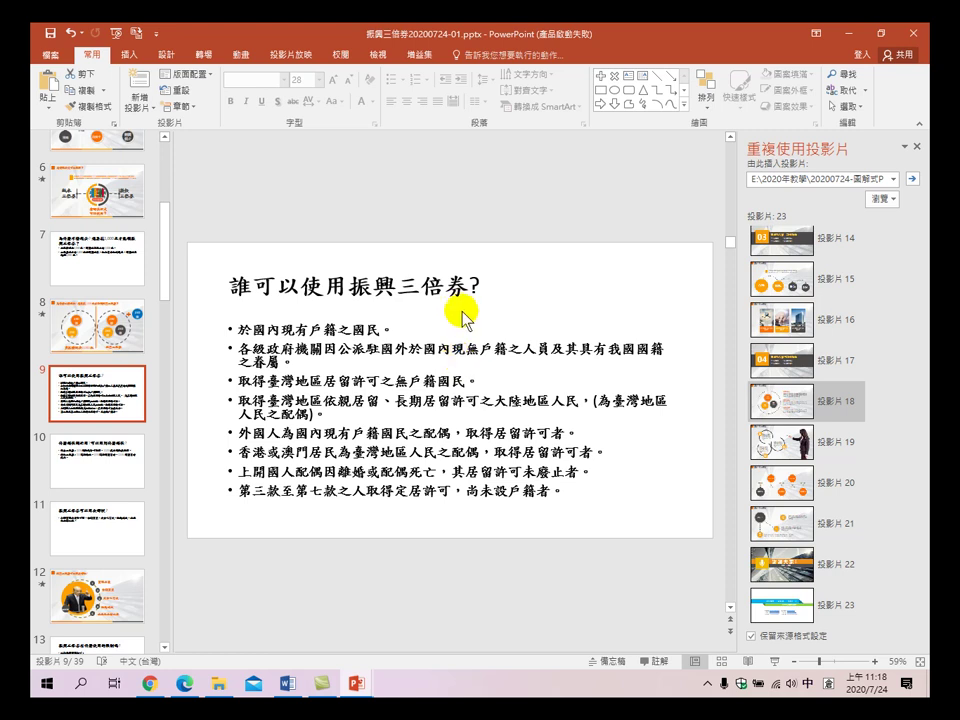
pyautogui.moveTo(225, 285); pyautogui.dragTo(262, 285)
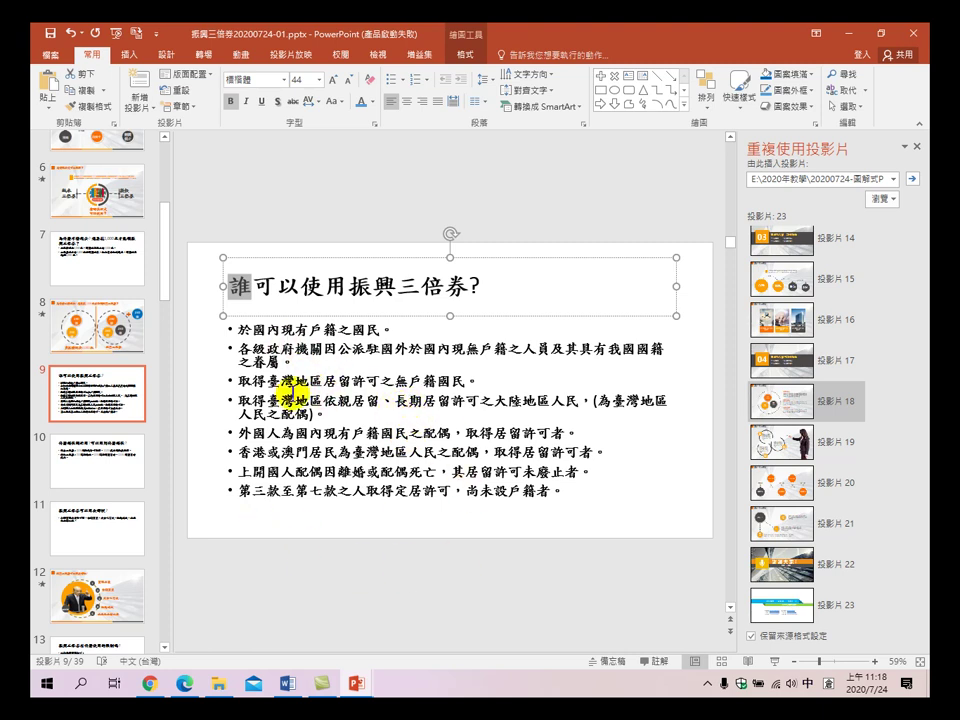
pyautogui.click(90, 394)
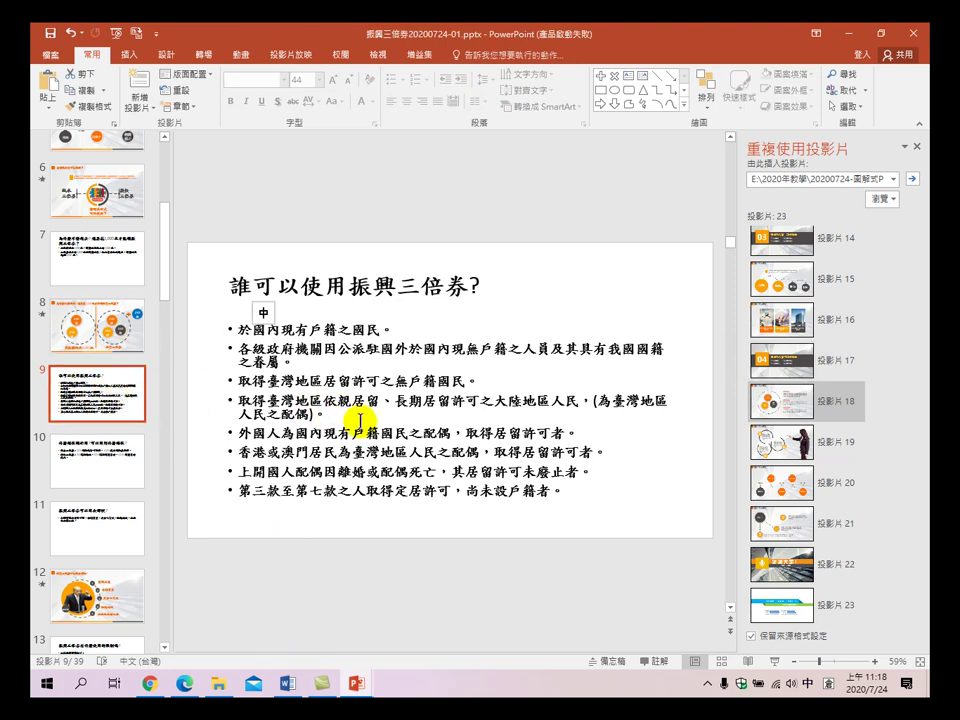
pyautogui.moveTo(238, 328); pyautogui.dragTo(348, 328)
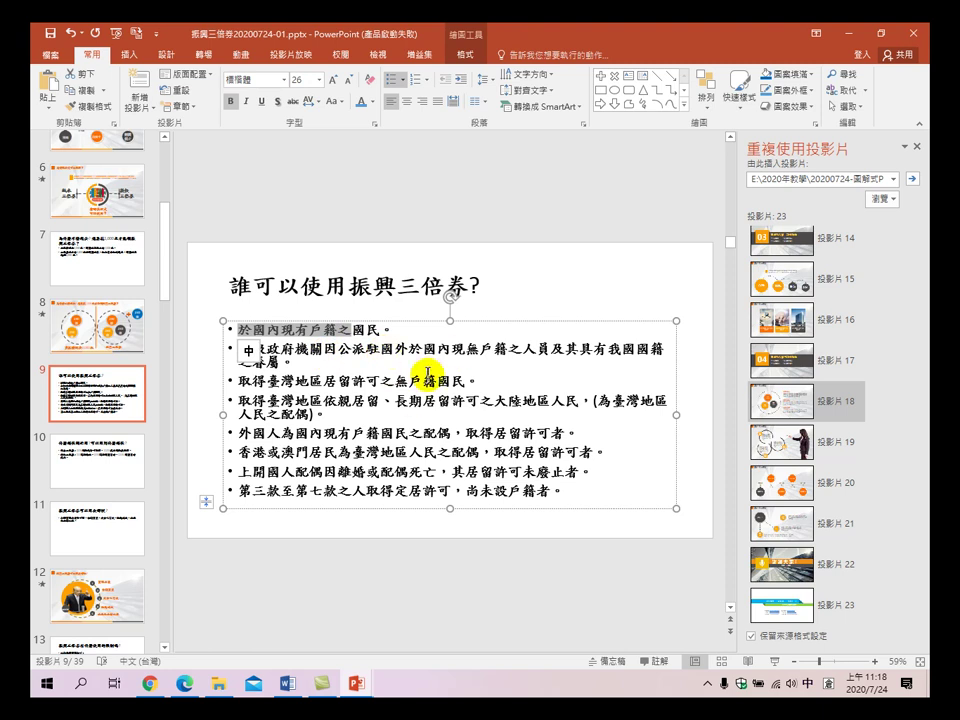
pyautogui.click(384, 351)
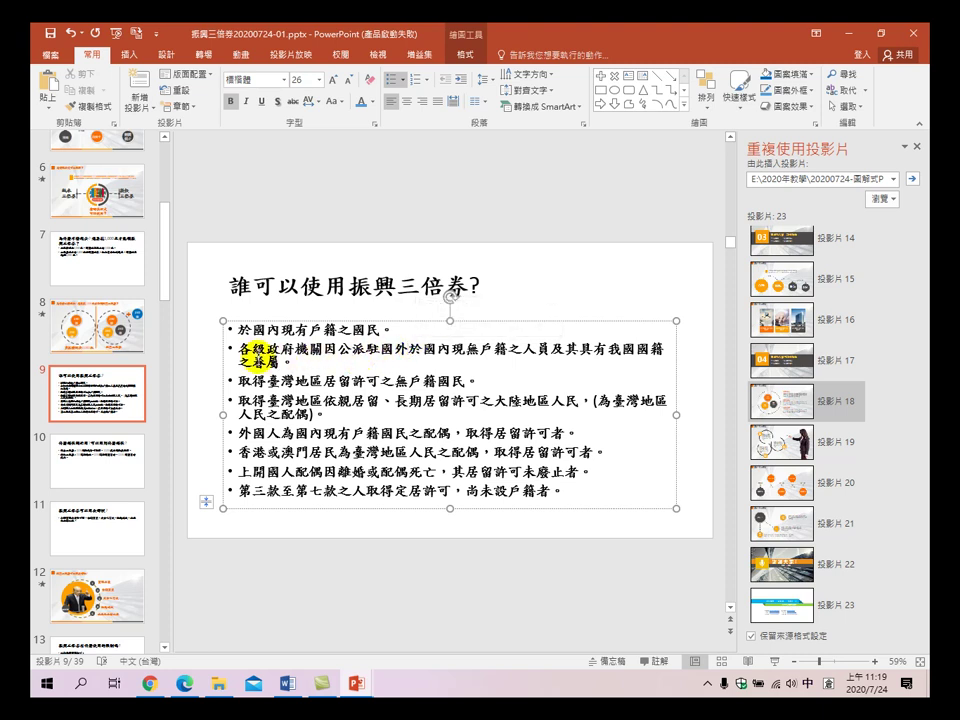
pyautogui.click(240, 349)
pyautogui.moveTo(240, 349); pyautogui.dragTo(262, 347)
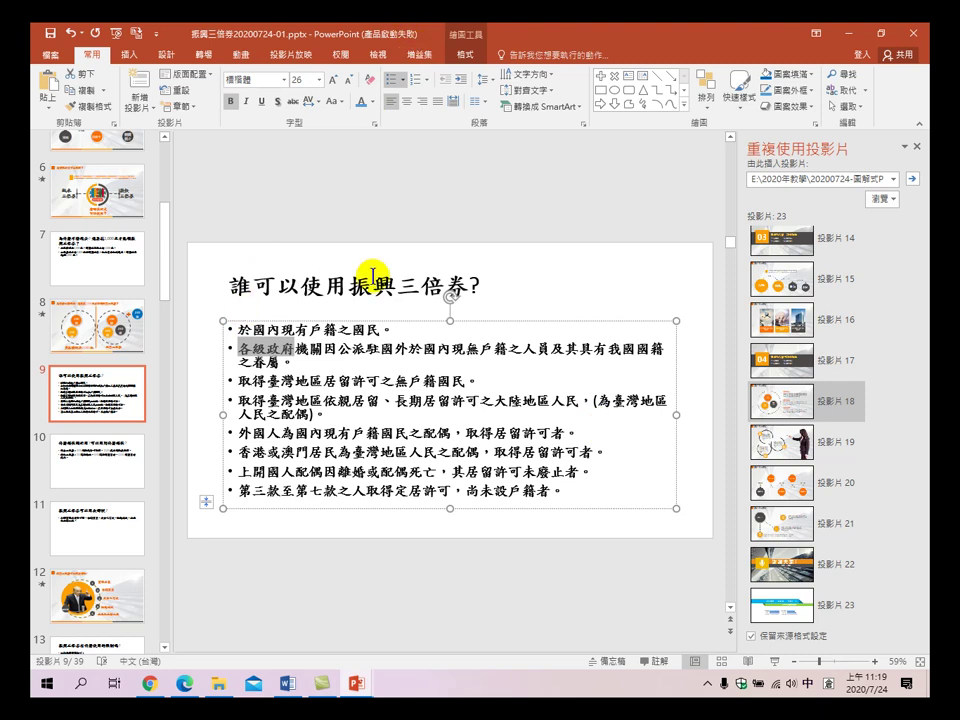
pyautogui.click(231, 329)
pyautogui.moveTo(242, 330); pyautogui.dragTo(262, 337)
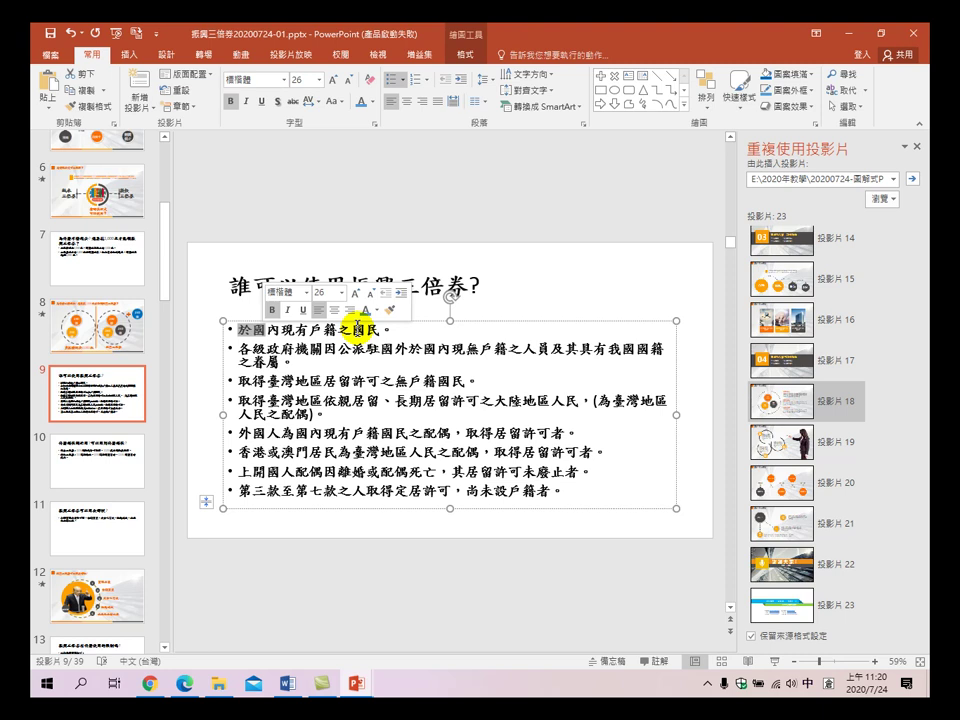
pyautogui.moveTo(240, 349); pyautogui.dragTo(287, 367)
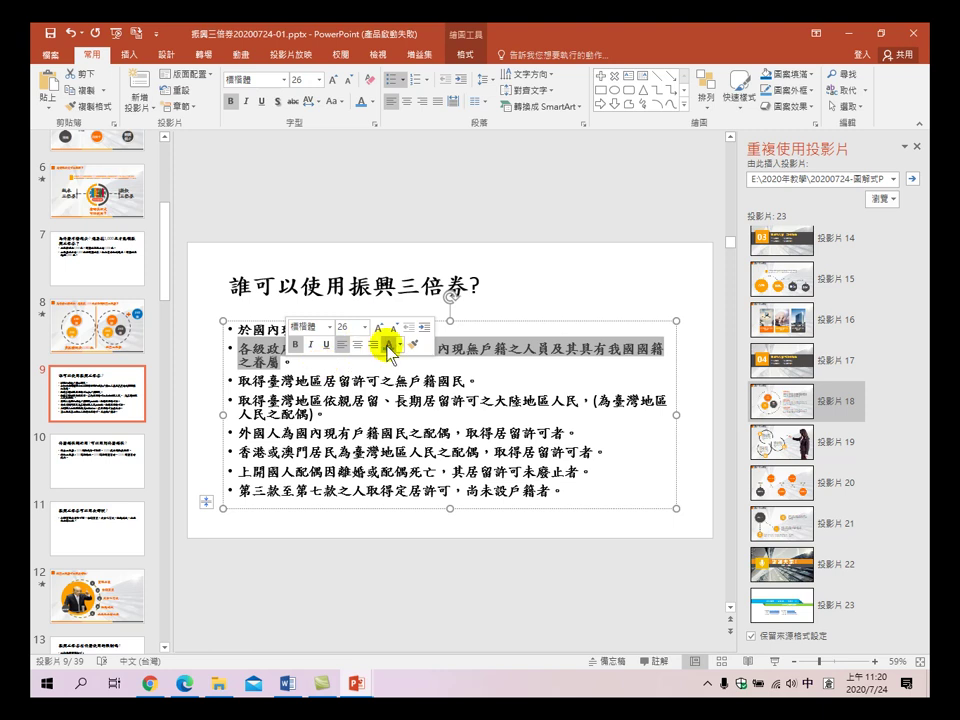
pyautogui.click(505, 349)
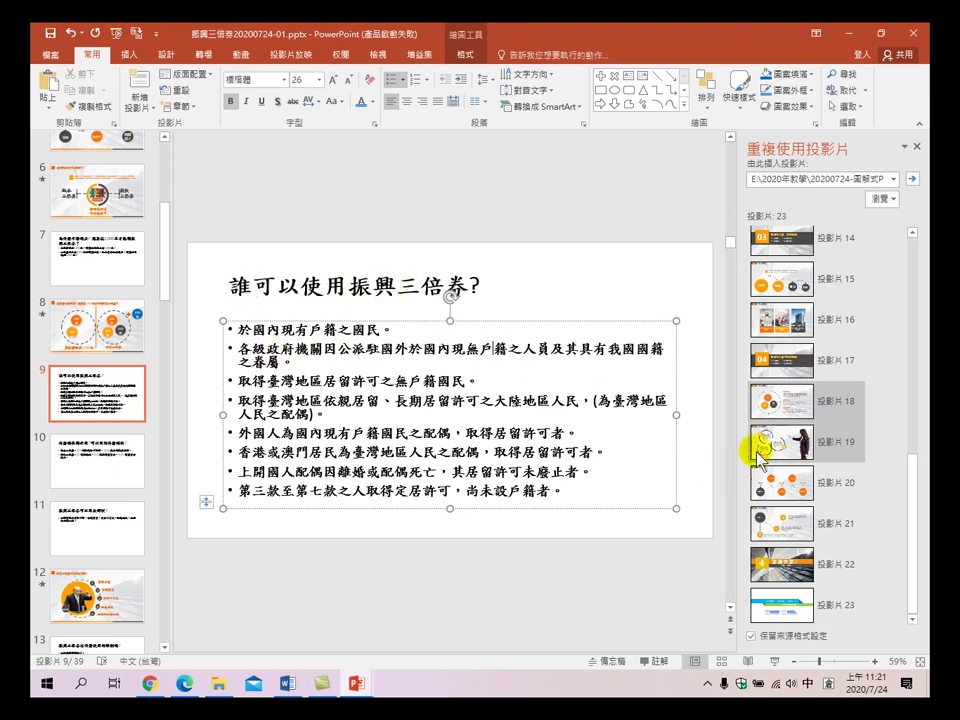
# - Bring the 高樓背景大方動態商務PPT模板.pptx template forward and browse slides 19–21 and its closing slide
pyautogui.scroll(3, 150, 333)
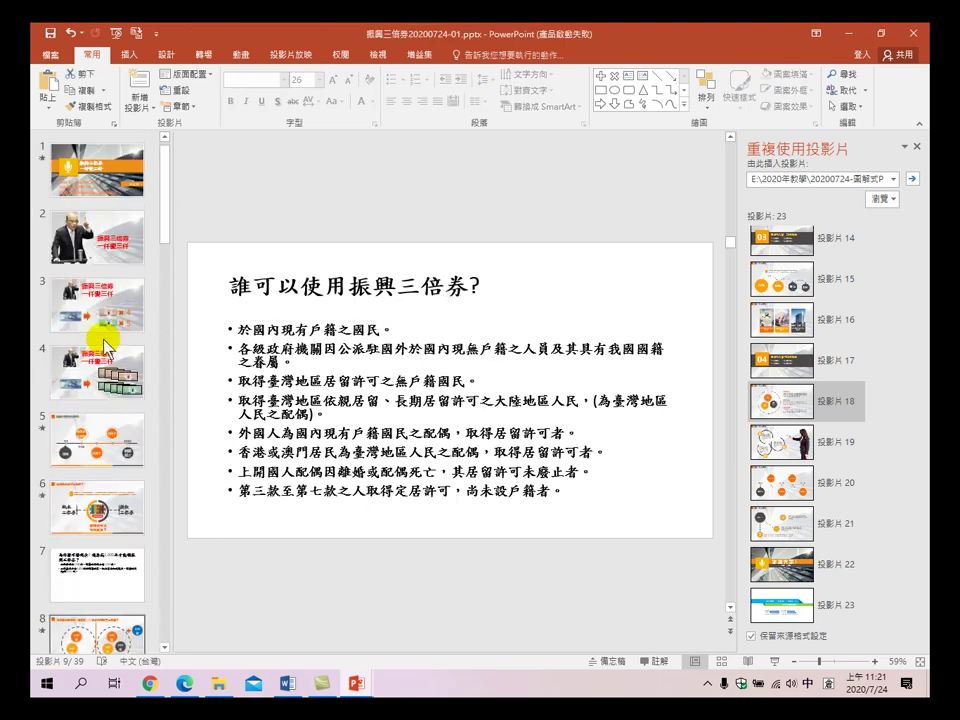
pyautogui.scroll(-8, 117, 430)
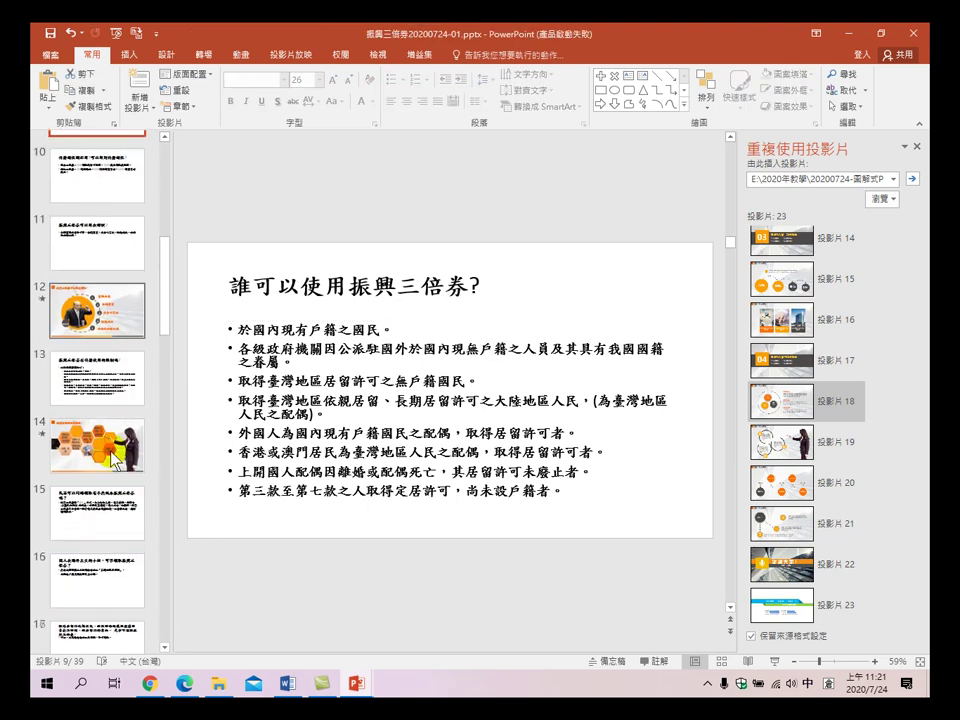
pyautogui.scroll(7, 108, 440)
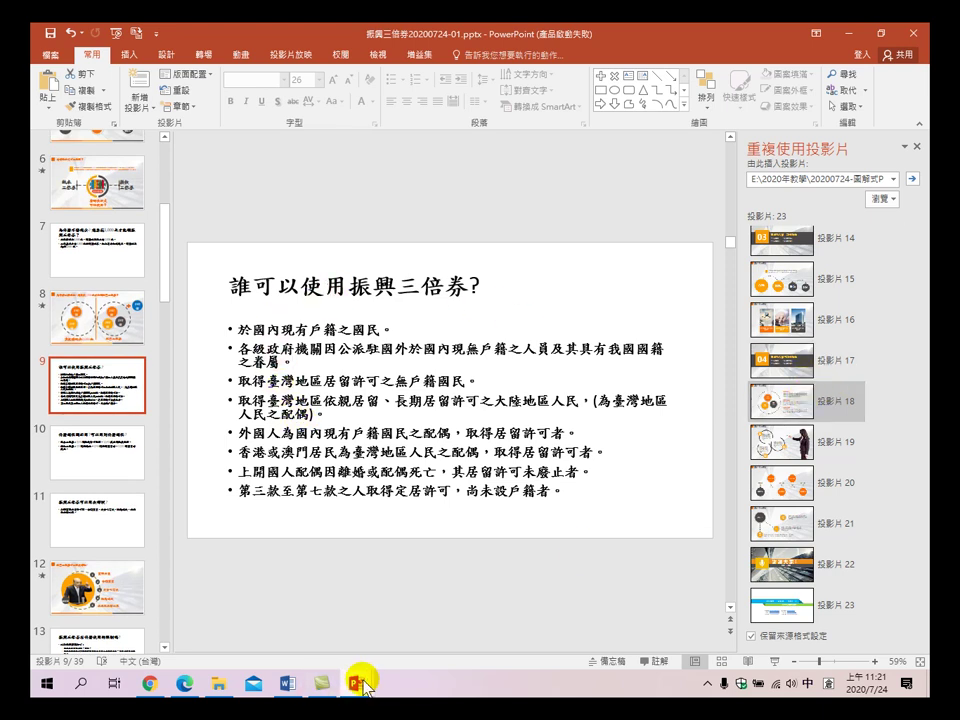
pyautogui.moveTo(354, 683)
pyautogui.moveTo(190, 610)
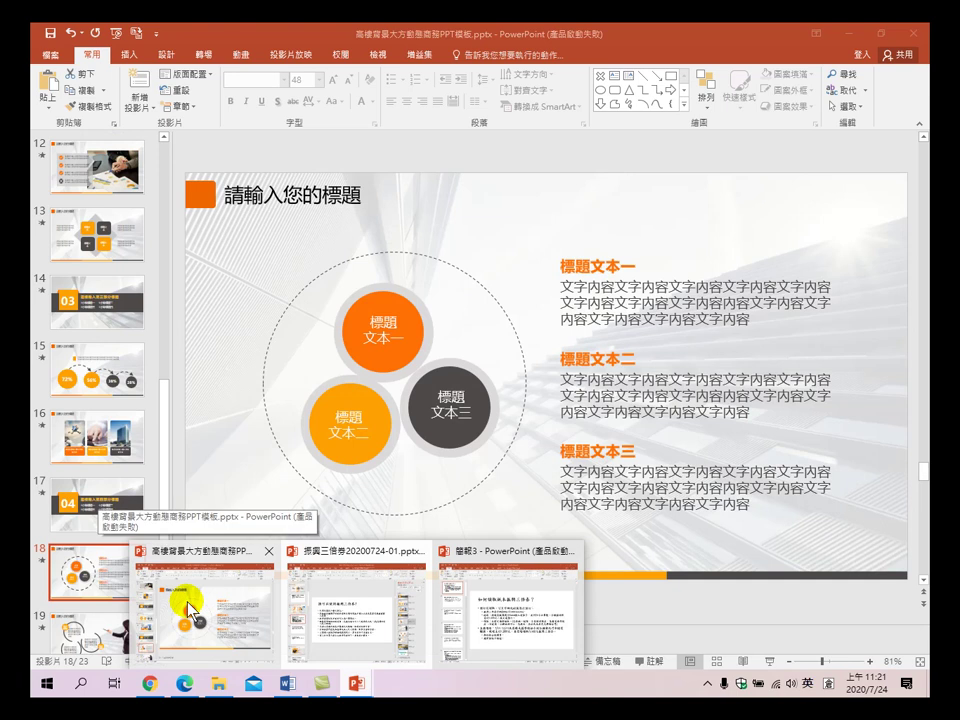
pyautogui.click(190, 605)
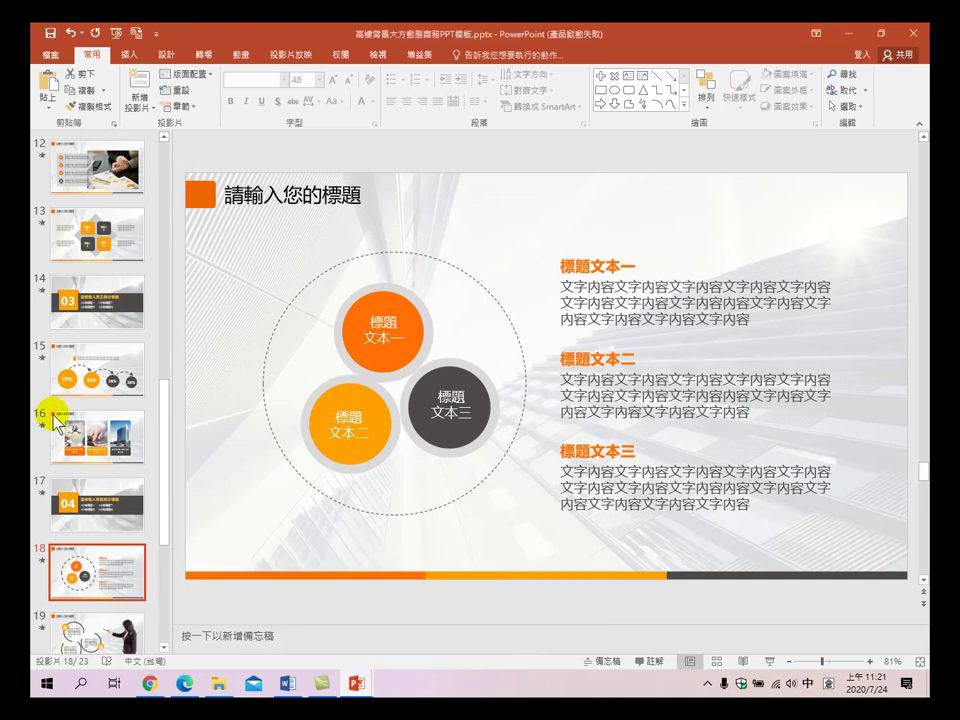
pyautogui.scroll(-2, 95, 490)
pyautogui.scroll(-3, 95, 488)
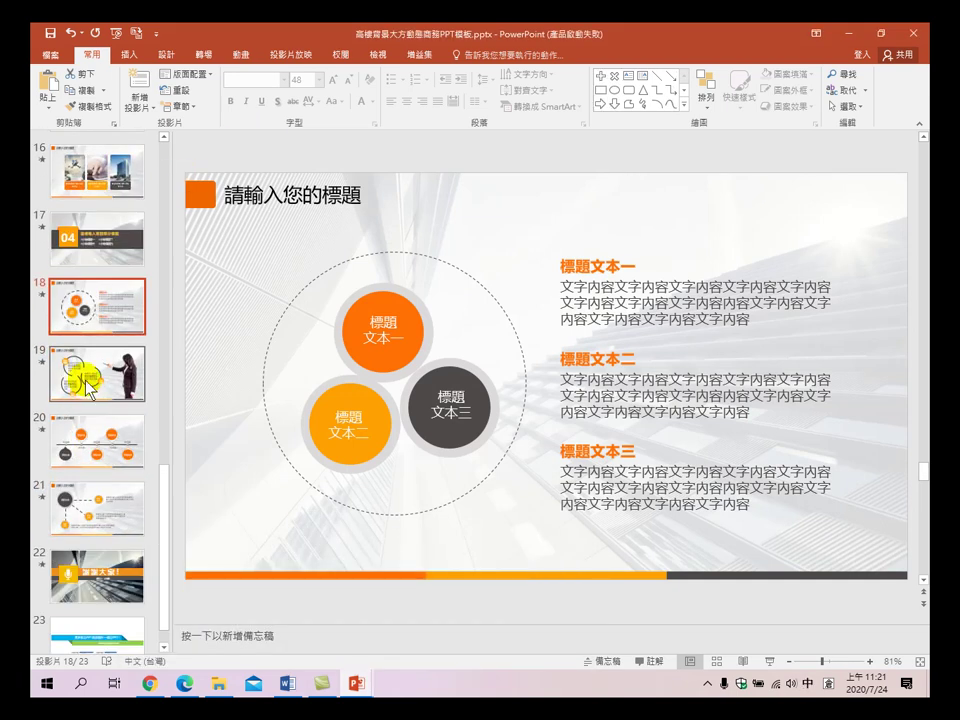
pyautogui.click(88, 382)
pyautogui.scroll(-1, 95, 410)
pyautogui.click(90, 398)
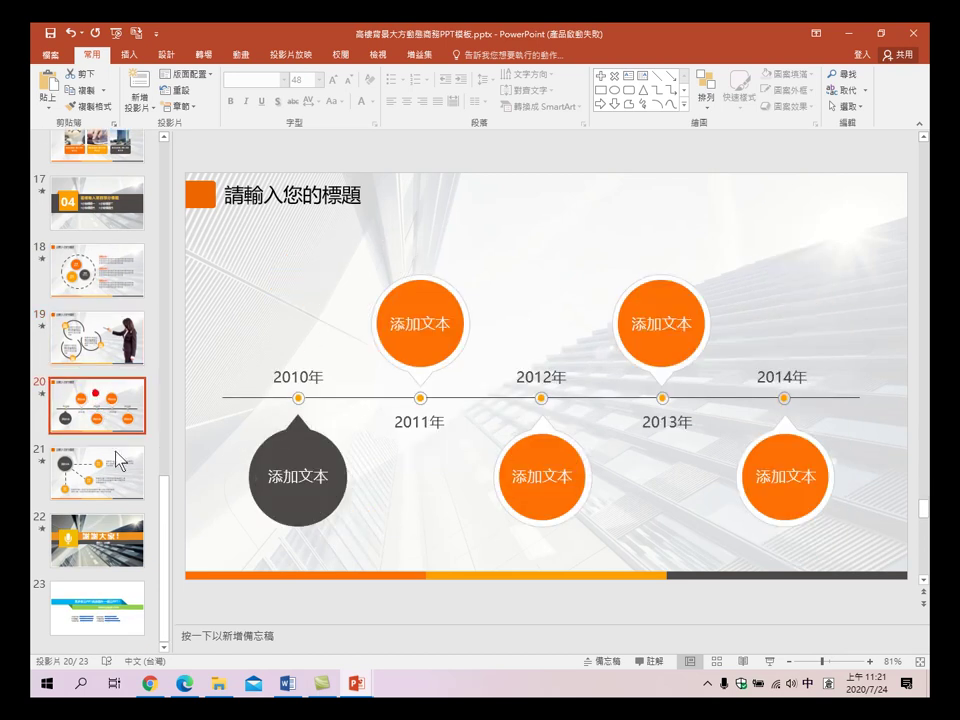
pyautogui.click(108, 465)
pyautogui.press('Down')
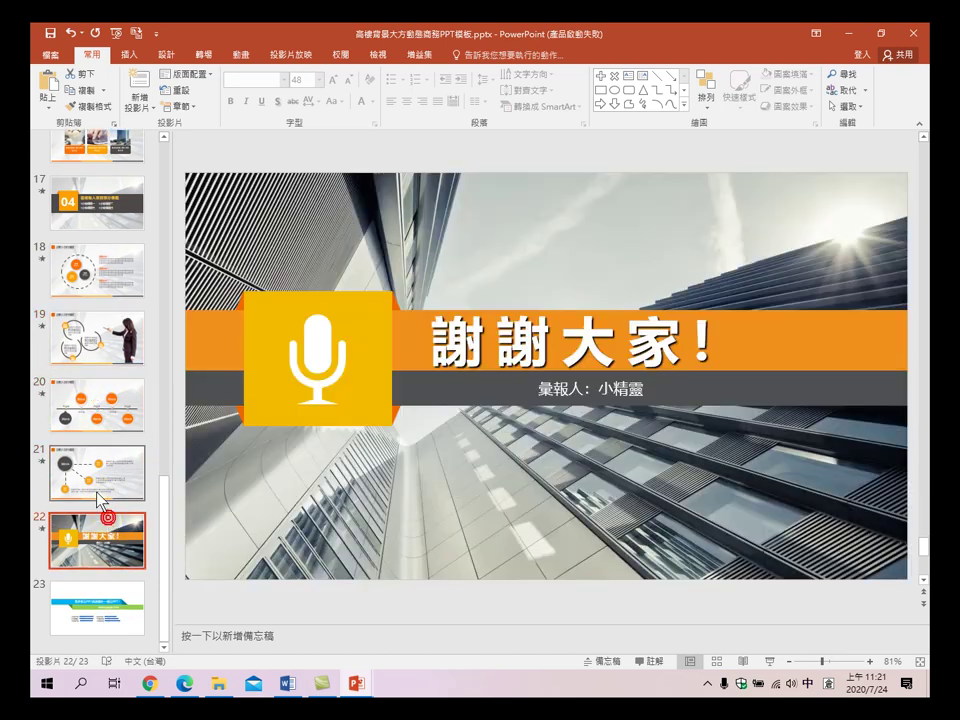
# - Browse template slides 16, 12 and 9, glance at the Word Q&A document, and come back
pyautogui.scroll(2, 82, 430)
pyautogui.click(62, 262)
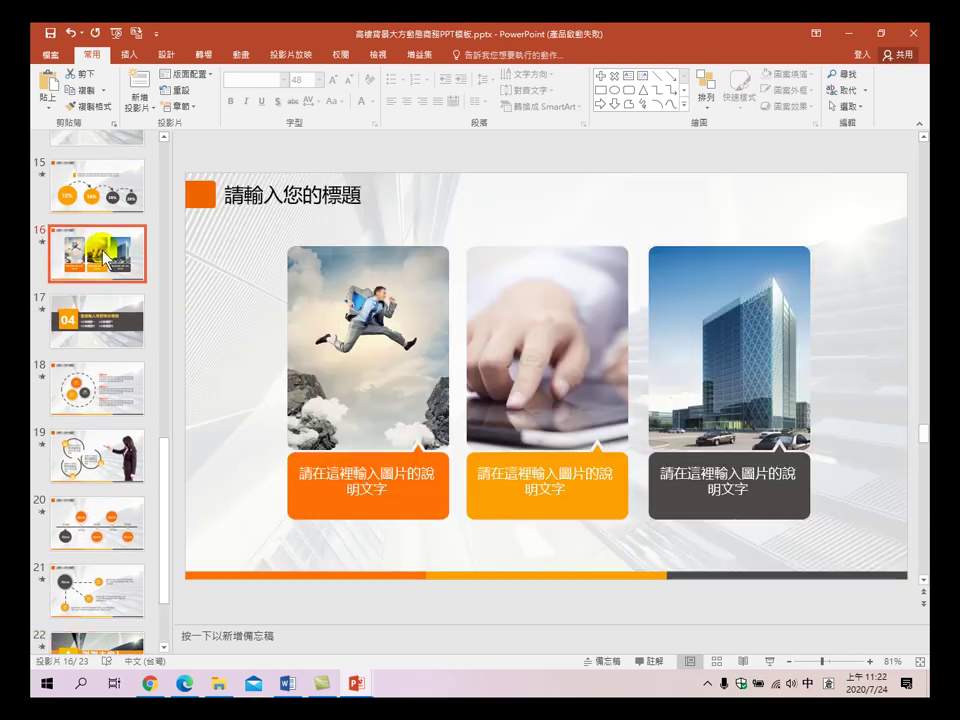
pyautogui.scroll(3, 96, 321)
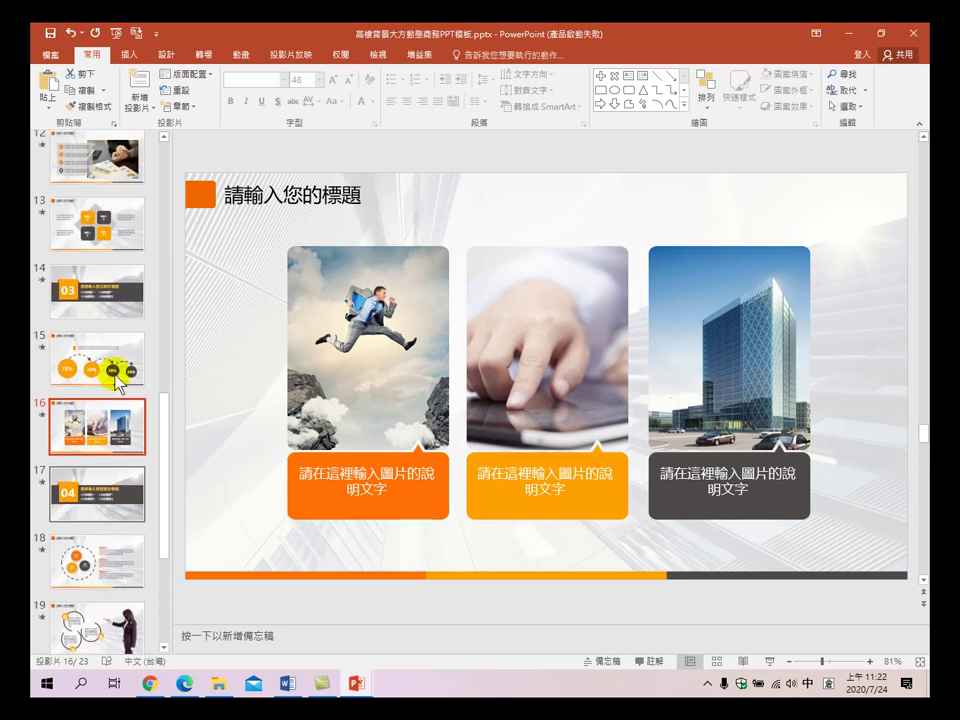
pyautogui.scroll(2, 82, 430)
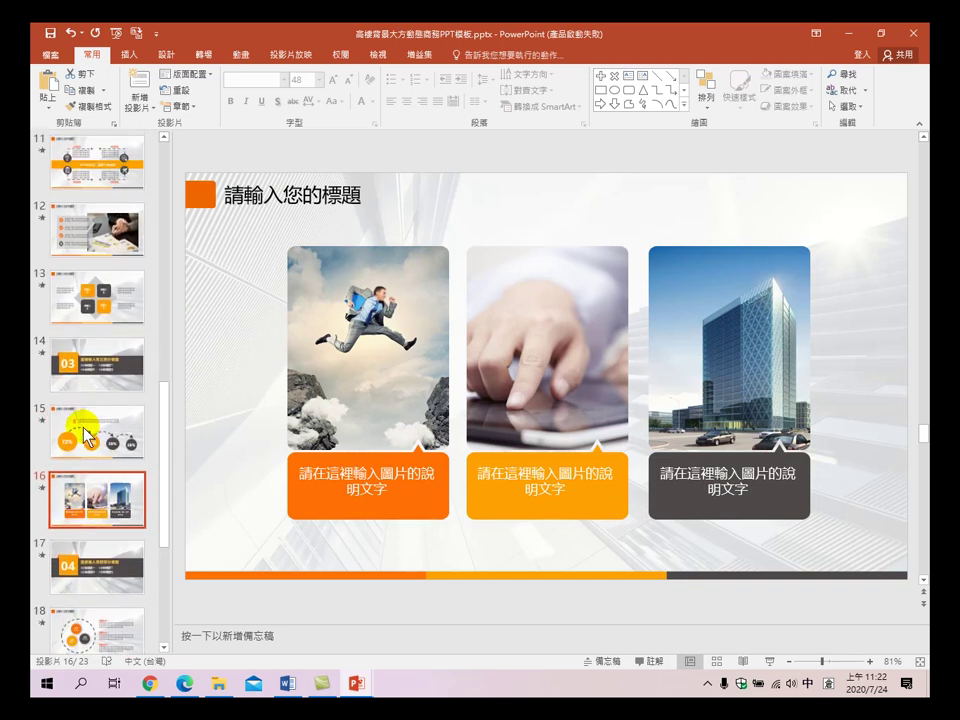
pyautogui.click(115, 256)
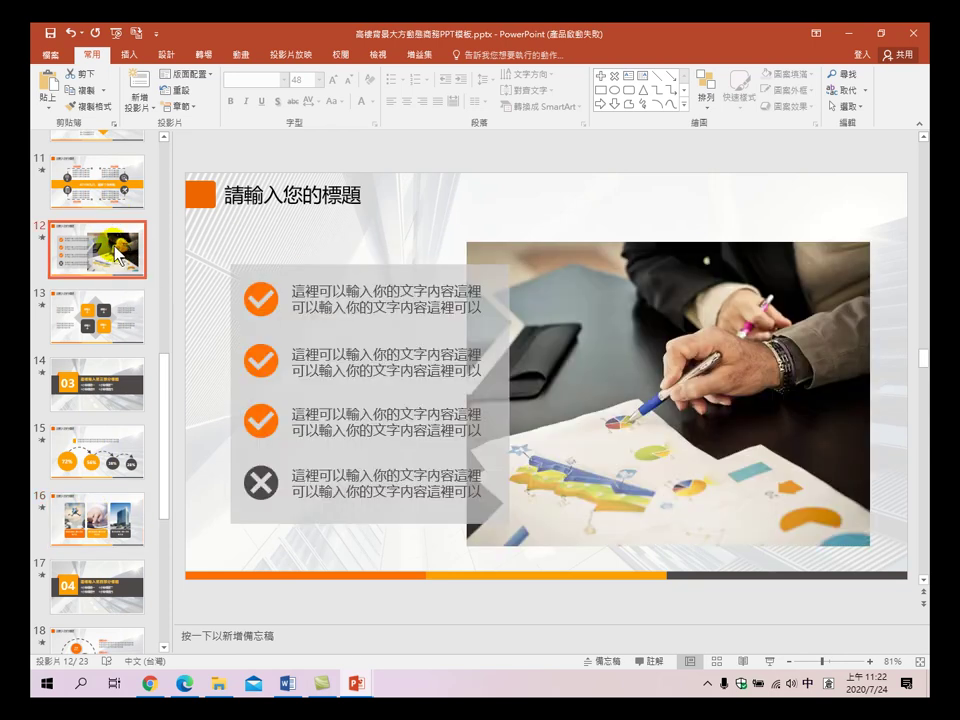
pyautogui.scroll(5, 108, 262)
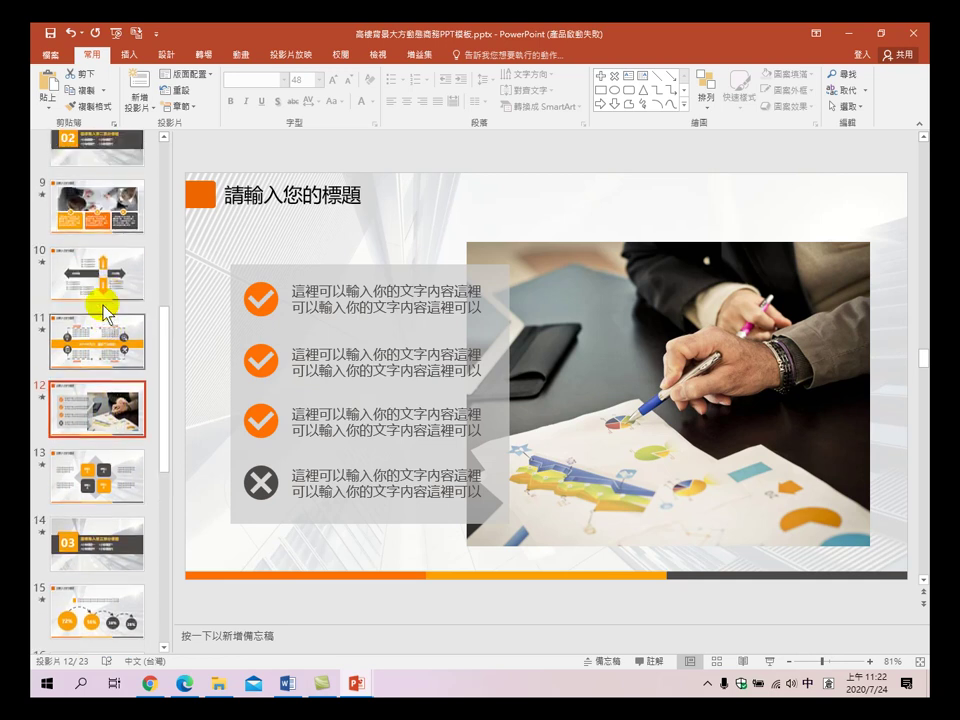
pyautogui.click(108, 307)
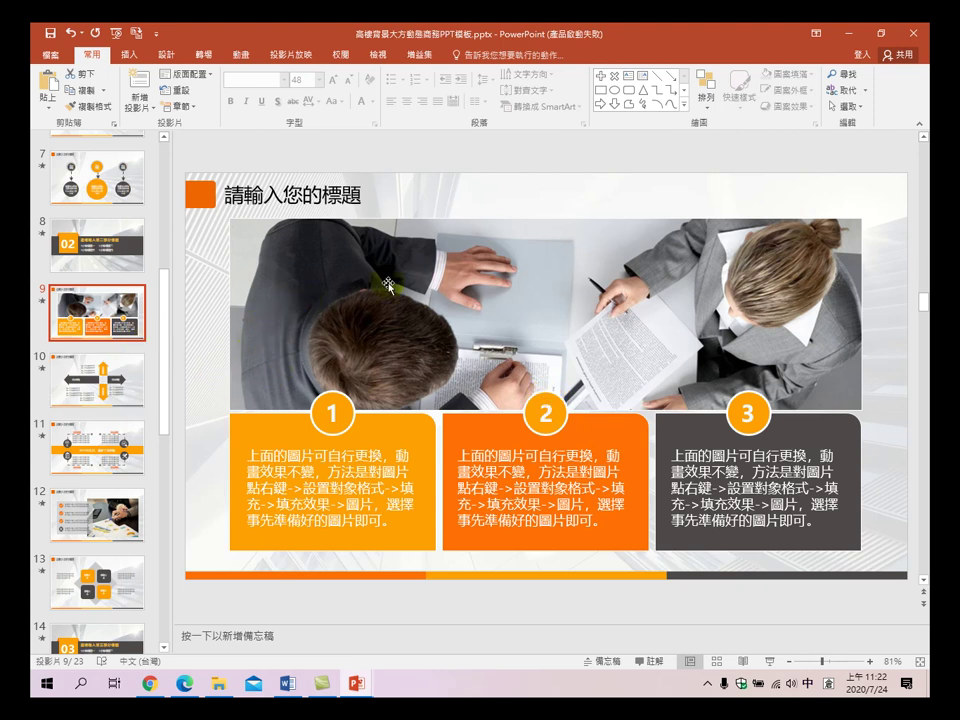
pyautogui.click(288, 684)
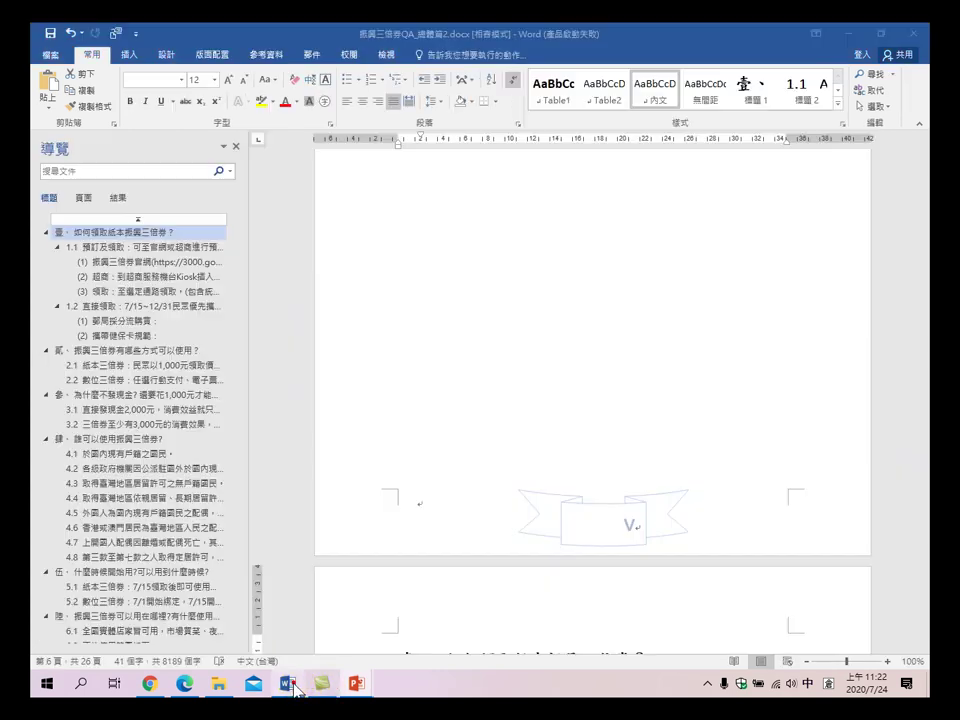
pyautogui.moveTo(343, 676)
pyautogui.click(205, 610)
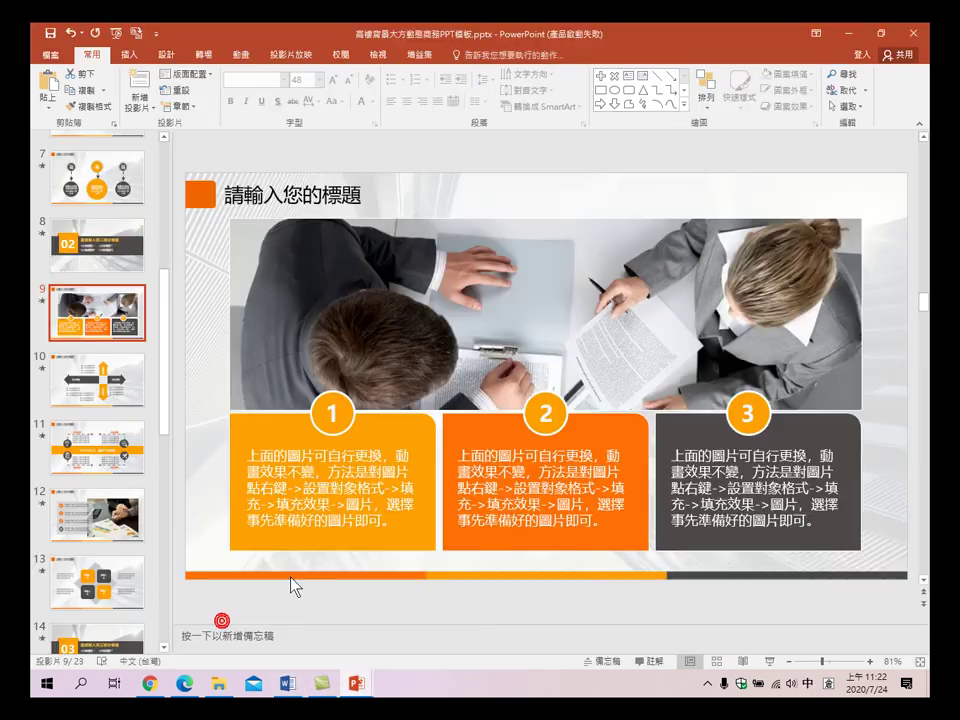
# - Insert the template's three-panel photo slide 9 as slide 10 of the voucher deck
pyautogui.click(334, 612)
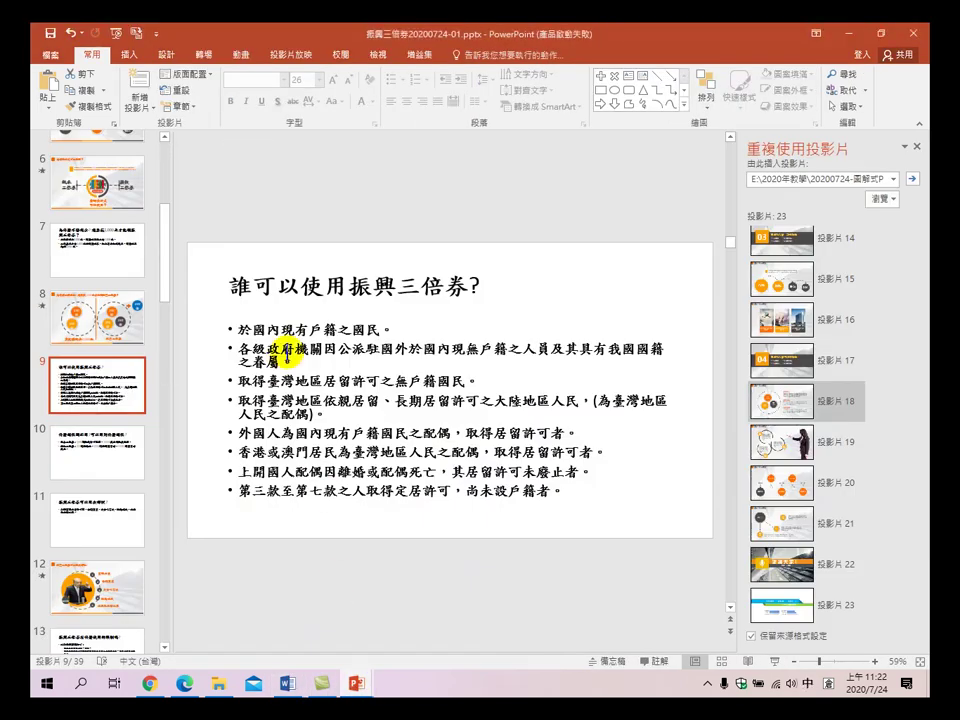
pyautogui.click(403, 378)
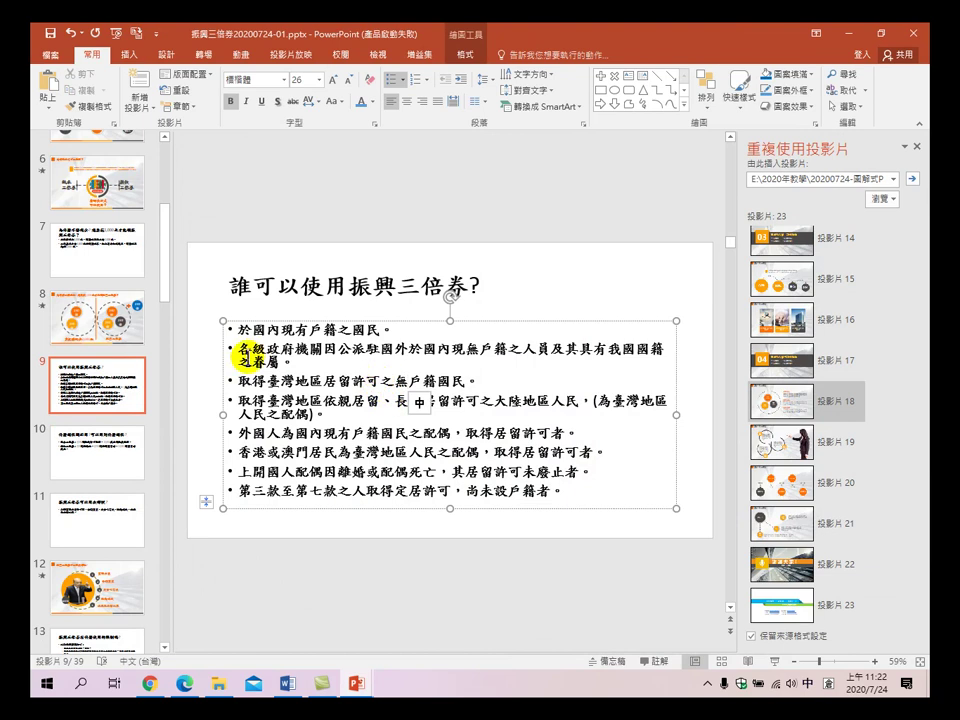
pyautogui.click(92, 419)
pyautogui.scroll(5, 826, 420)
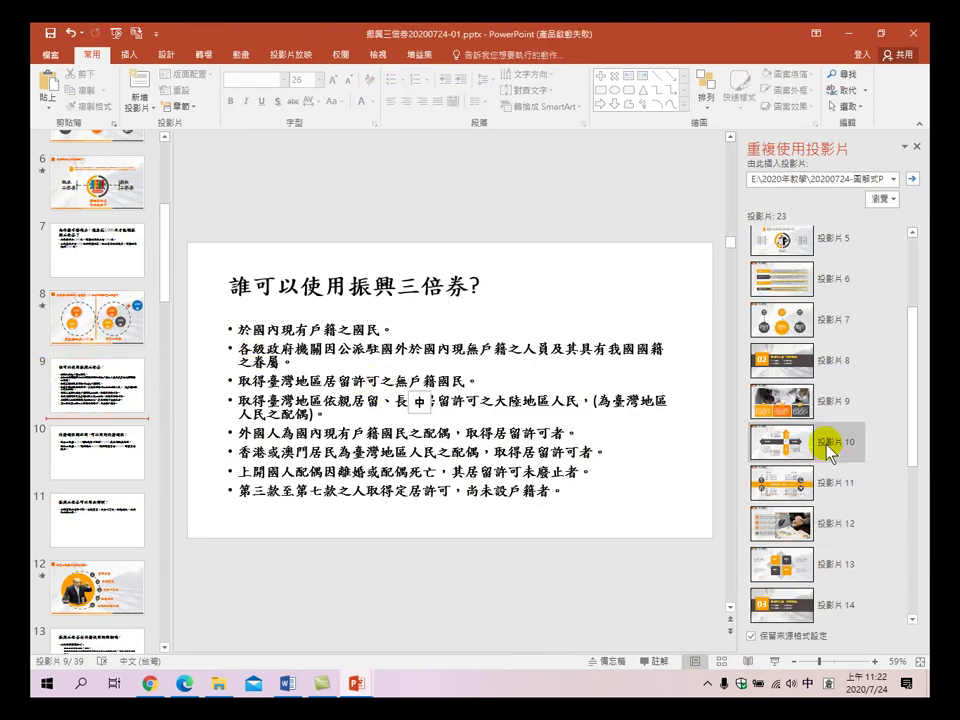
pyautogui.scroll(3, 827, 445)
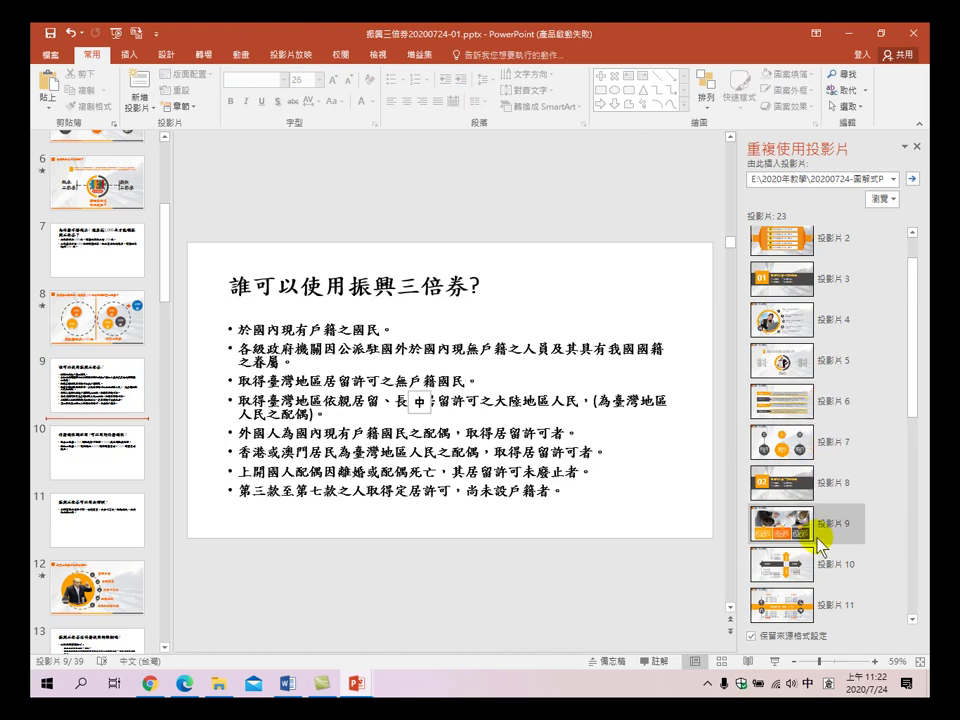
pyautogui.click(804, 524)
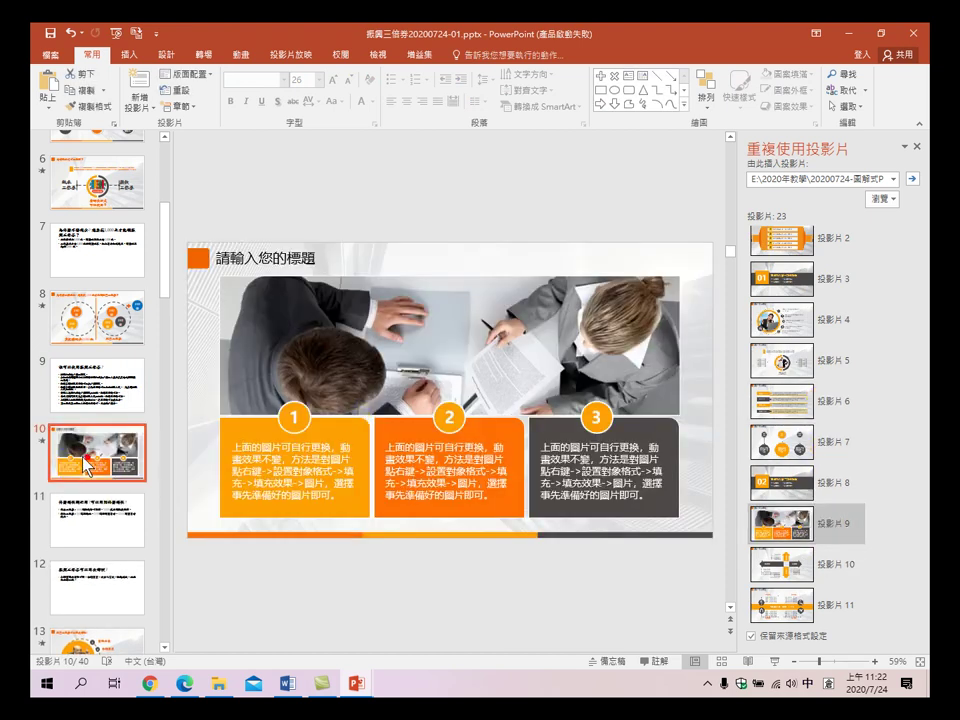
# - Add a blank building-background slide 11 and copy slide 9's eligibility bullets
pyautogui.click(134, 80)
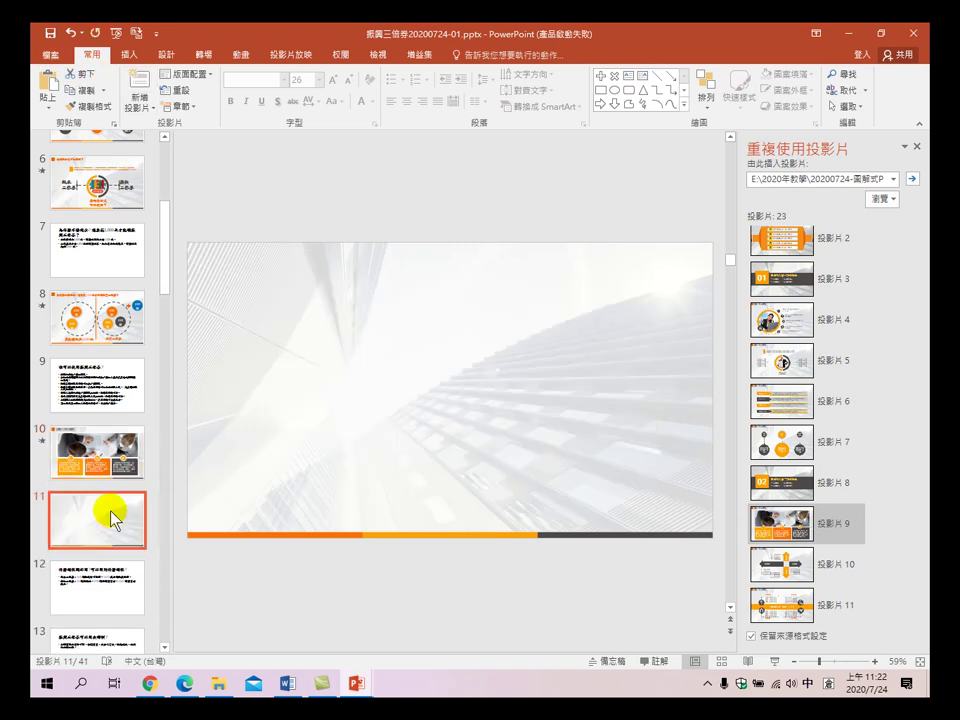
pyautogui.click(97, 385)
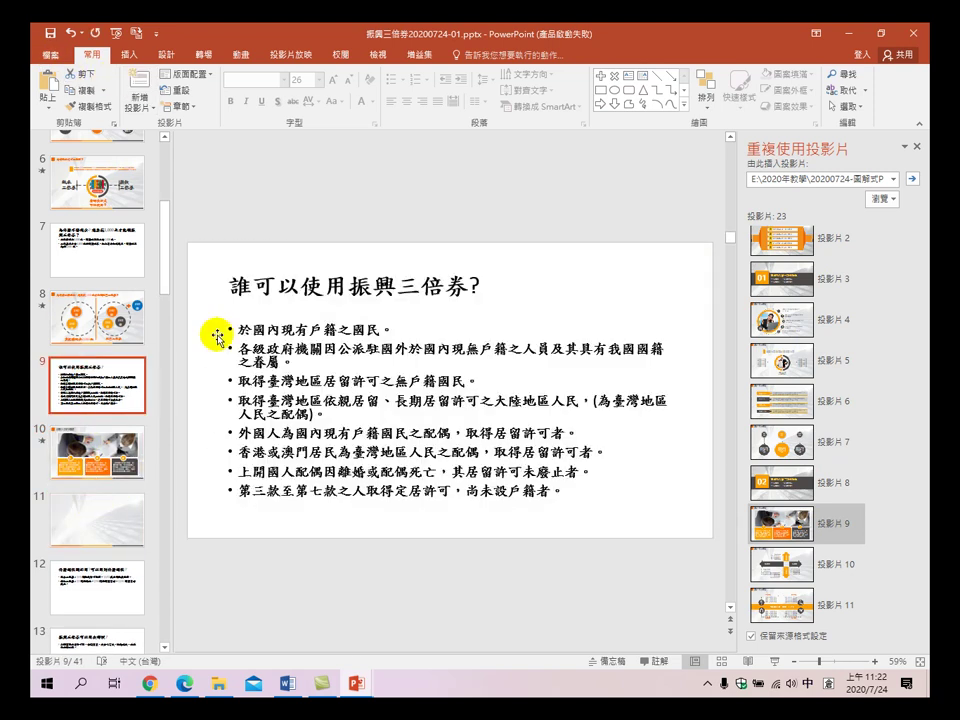
pyautogui.moveTo(238, 330); pyautogui.dragTo(493, 468)
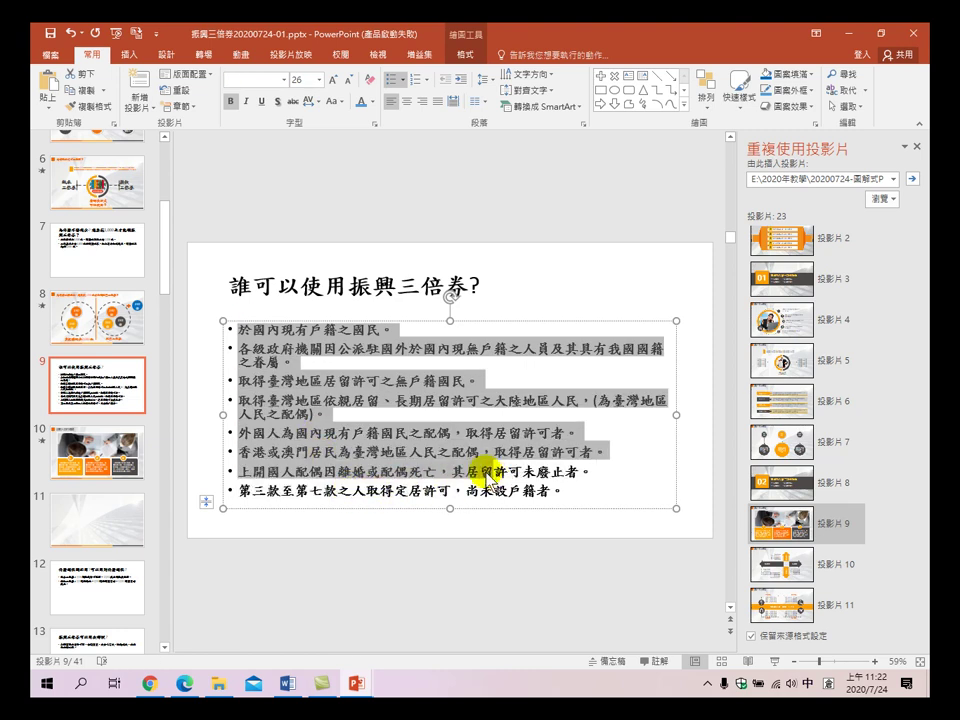
pyautogui.click(411, 326)
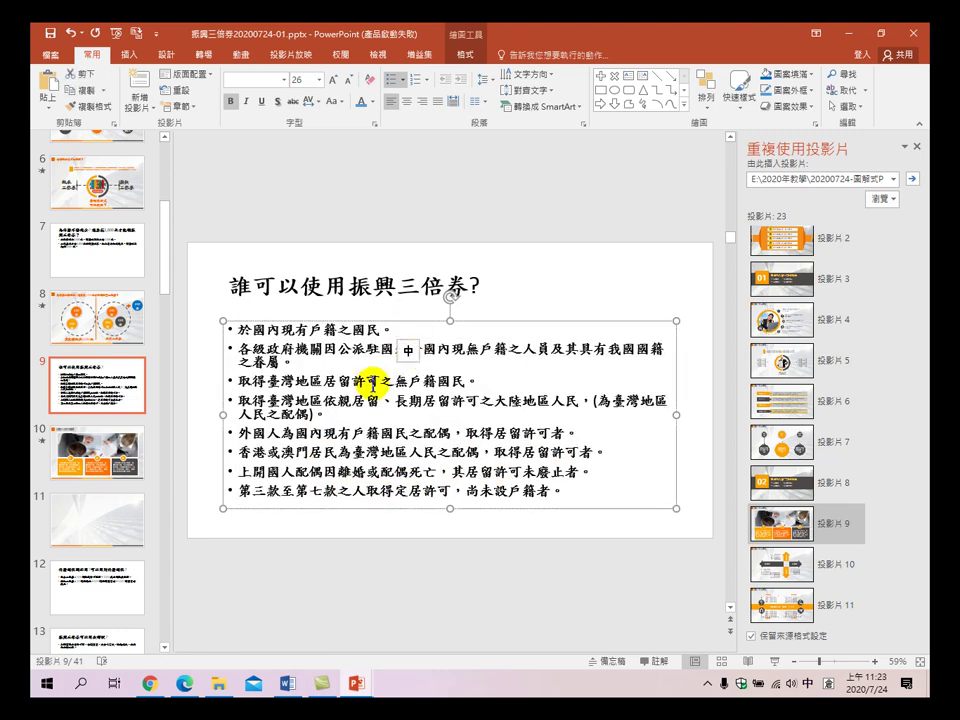
pyautogui.click(75, 472)
# - Paste the eight bullets on slide 11 and convert them to a 梯形清單 Trapezoid List SmartArt
pyautogui.click(133, 504)
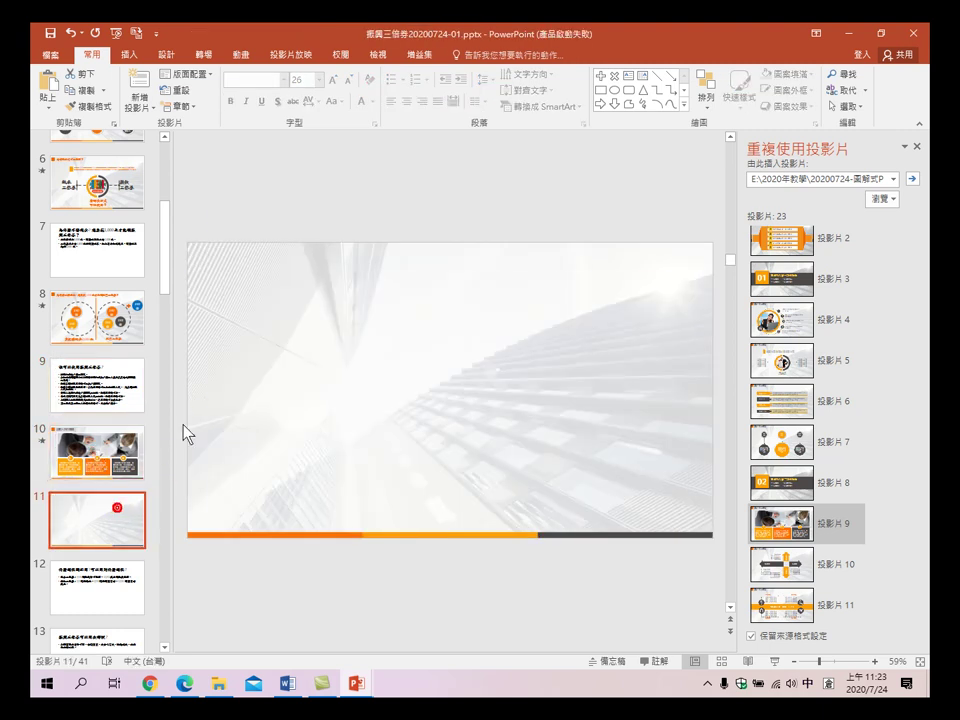
pyautogui.write('於國內現有戶籍之國民。 各級政府機關因公派駐國外於國內現無戶籍之人員及其具有我國國籍之眷屬。 取得臺灣地區居留許可之無戶籍國民。 取得臺灣地區依親居留、長期居留許可之大陸地區人民。(為臺灣地區人民之配偶)。 外國人為國內現有戶籍國民之配偶，取得居留許可者。 香港或澳門居民為臺灣地區人民之配偶，取得居留許可者。 前開國人配偶因離婚或配偶死亡，其居留許可未廢止者。 第三款至第七款之人取得定居許可，尚未設戶籍者。')
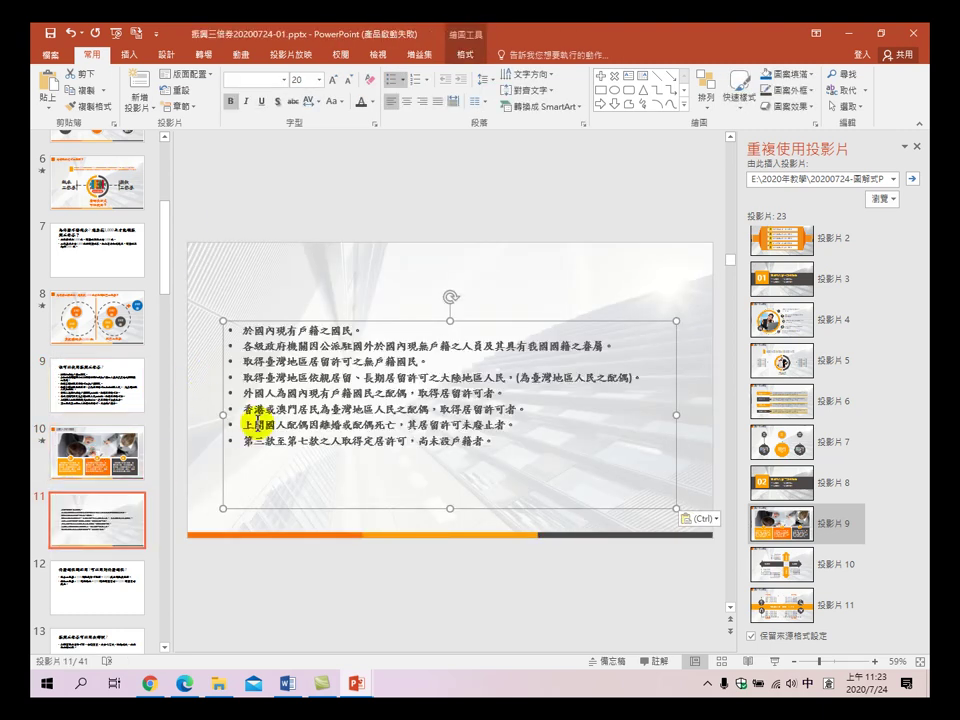
pyautogui.rightClick(283, 363)
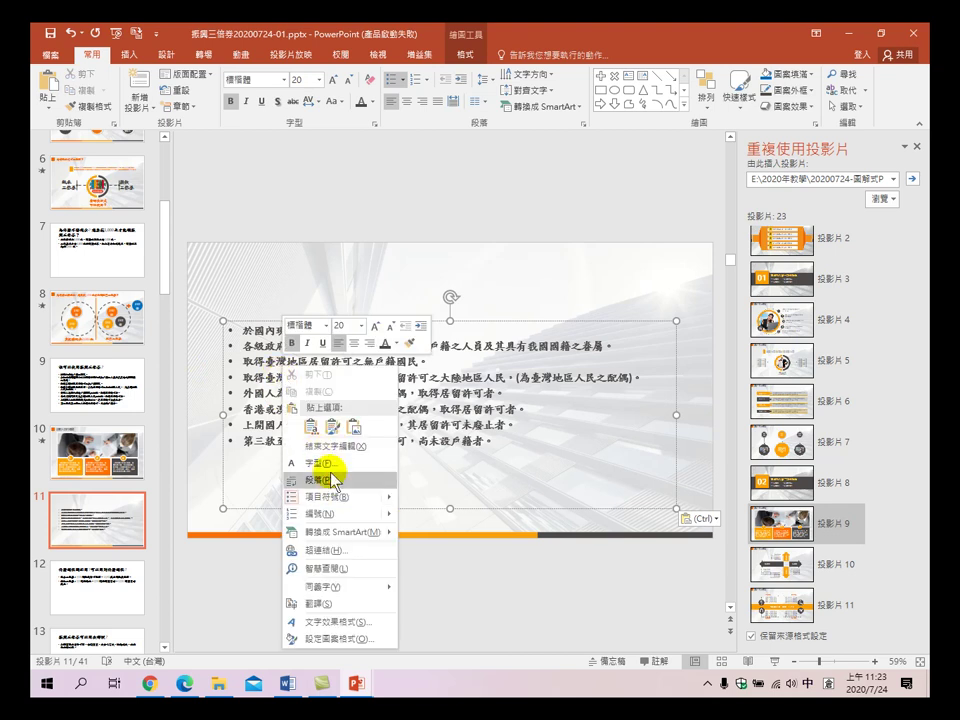
pyautogui.moveTo(321, 531)
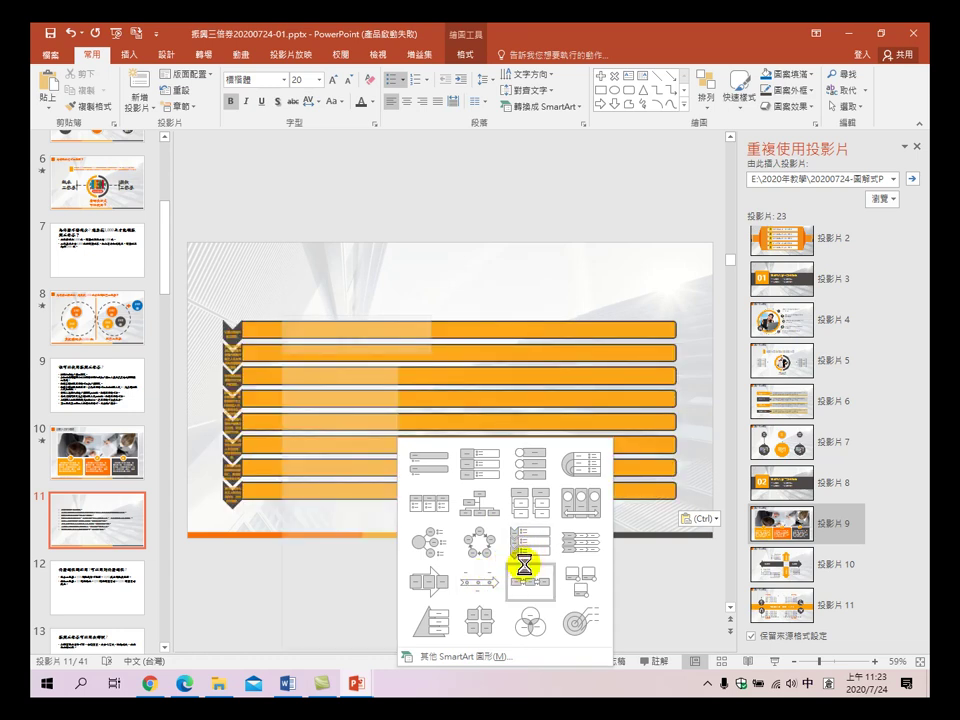
pyautogui.click(461, 665)
pyautogui.click(276, 265)
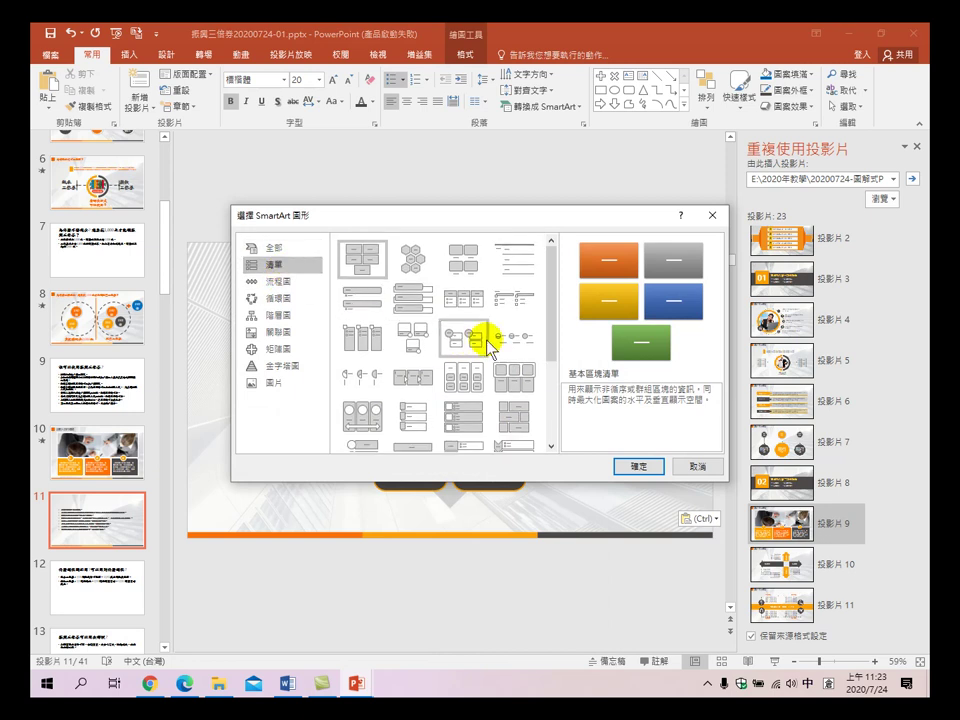
pyautogui.moveTo(551, 268); pyautogui.dragTo(551, 377)
pyautogui.click(456, 345)
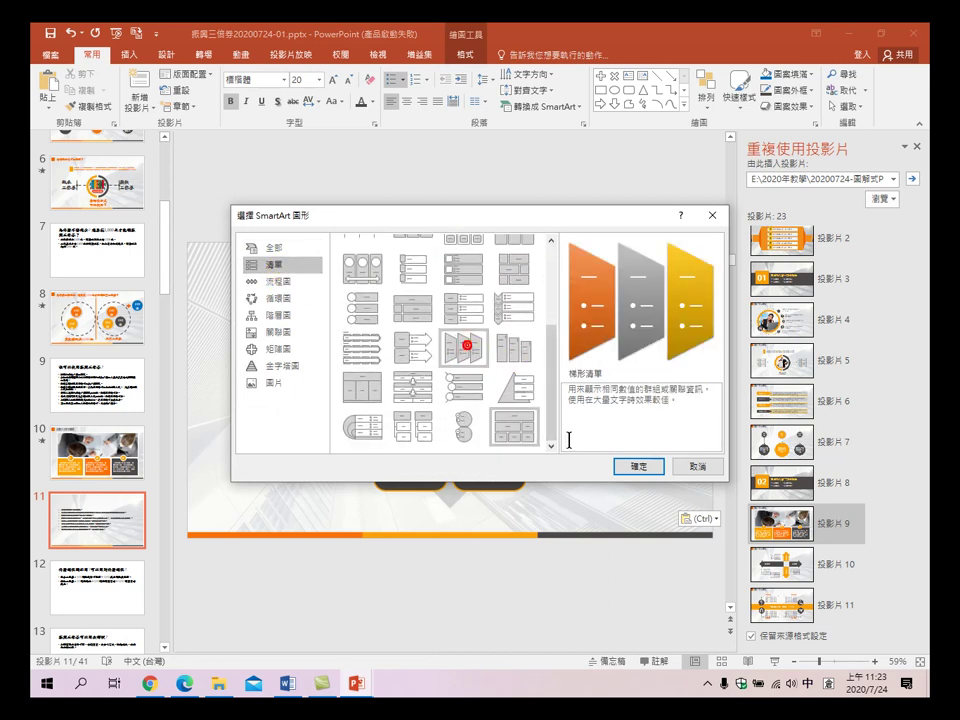
pyautogui.click(631, 470)
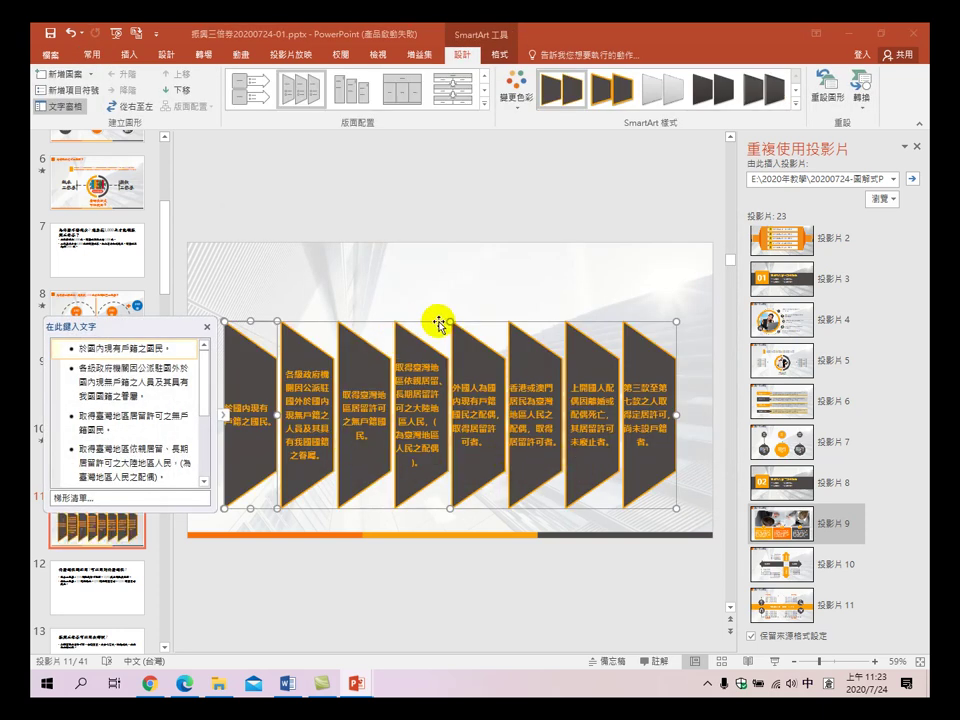
# - Move the trapezoid list into the slide's lower half and select the whole graphic
pyautogui.moveTo(451, 321); pyautogui.dragTo(451, 321)
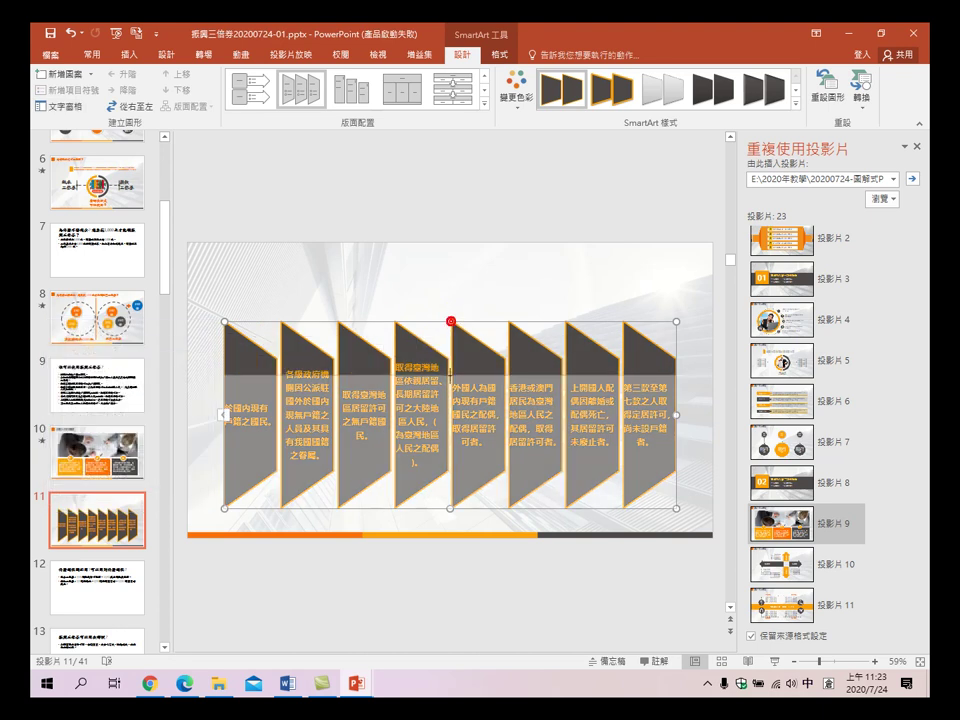
pyautogui.moveTo(451, 370); pyautogui.dragTo(451, 376)
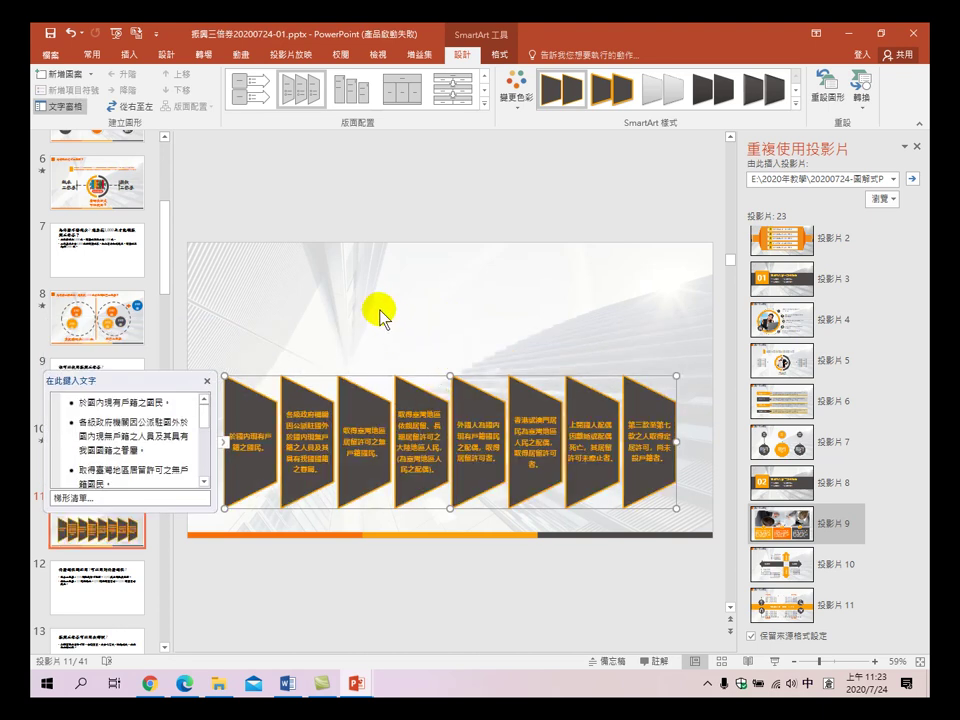
pyautogui.click(383, 312)
pyautogui.click(108, 440)
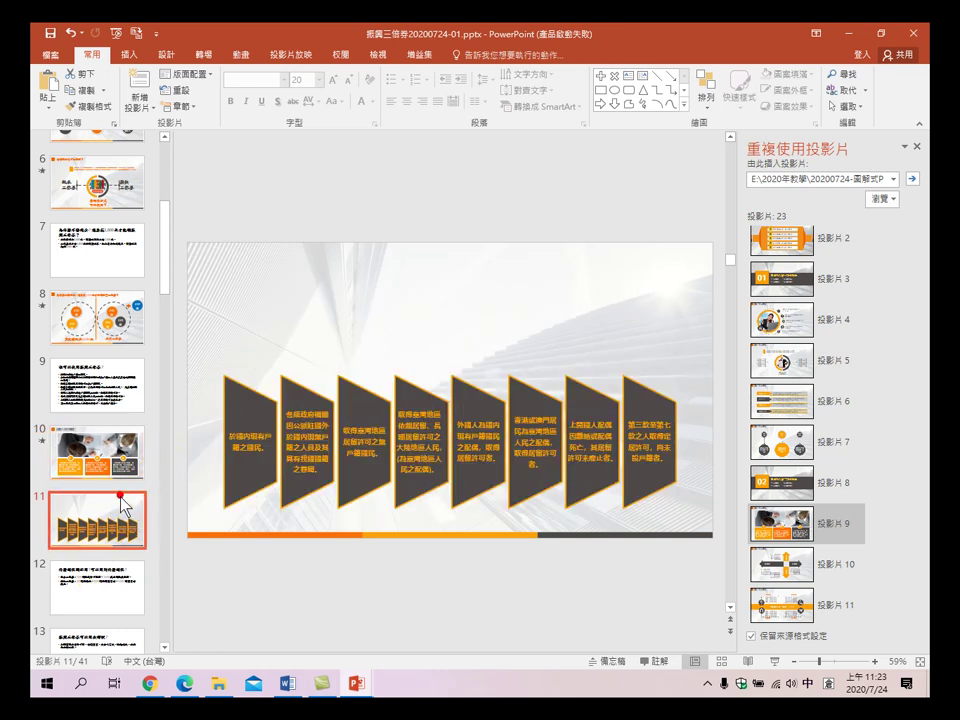
pyautogui.moveTo(200, 346); pyautogui.dragTo(703, 527)
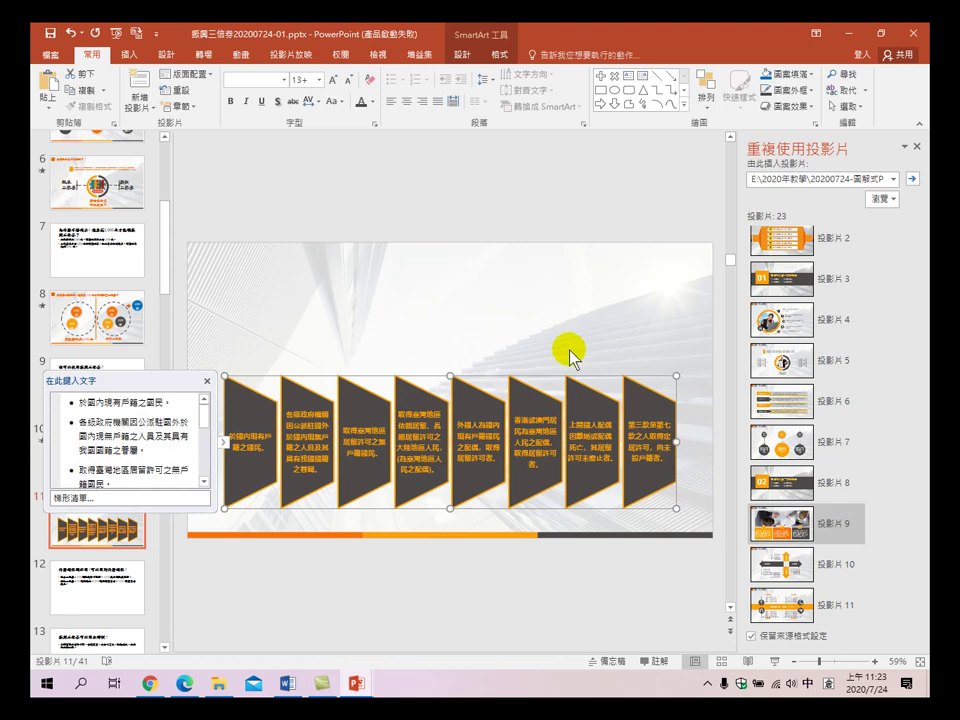
pyautogui.click(264, 294)
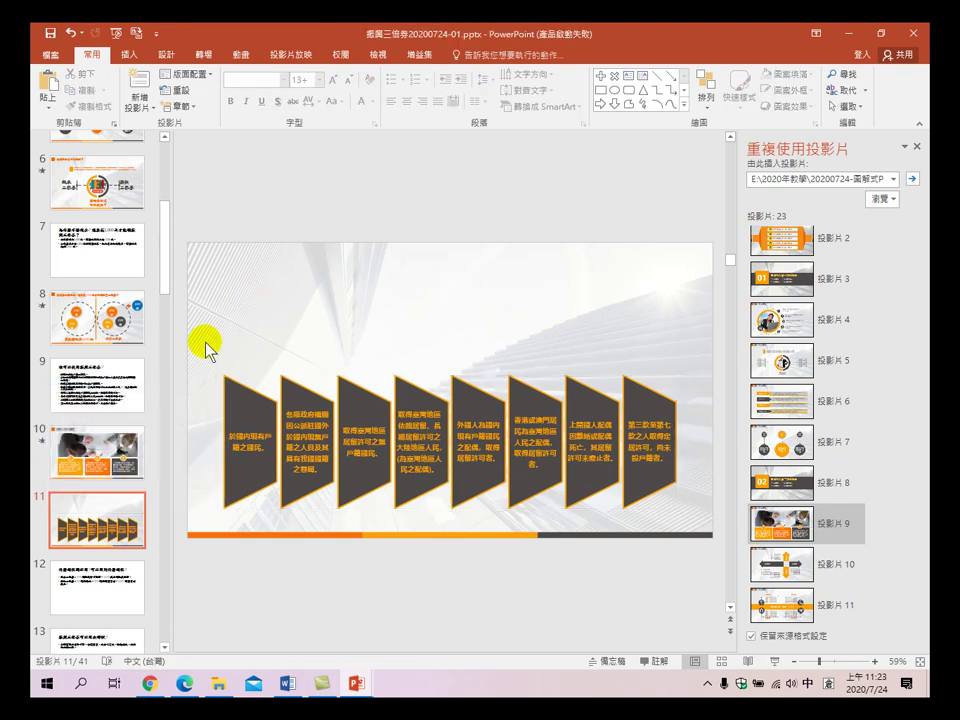
# - On slide 10, replace the three numbered cards with the pasted trapezoid list, nudged lower and widened
pyautogui.click(91, 462)
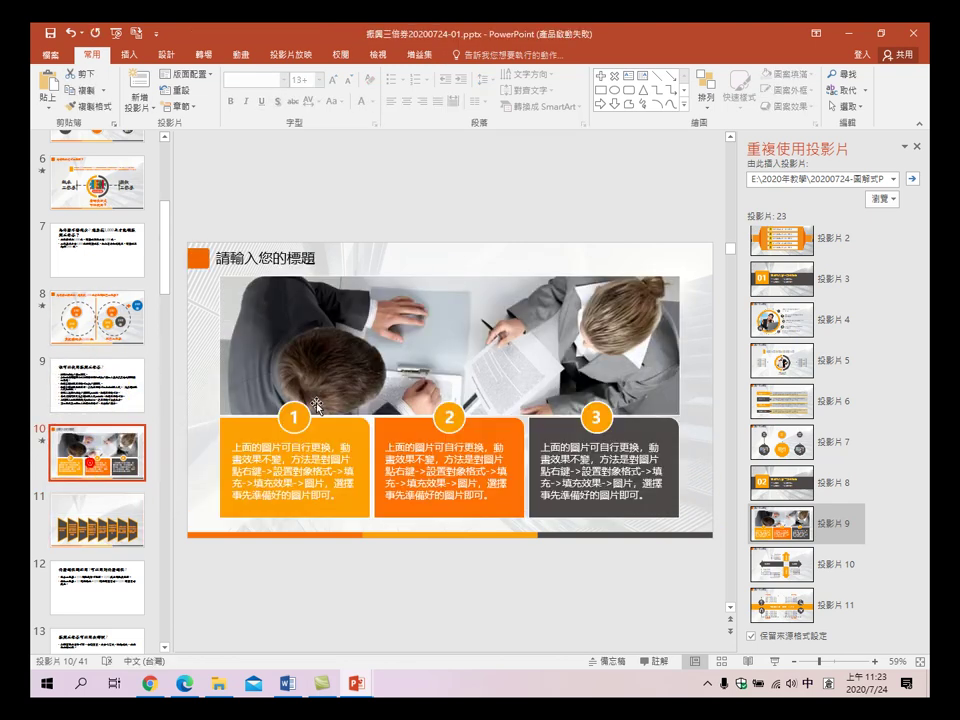
pyautogui.click(272, 462)
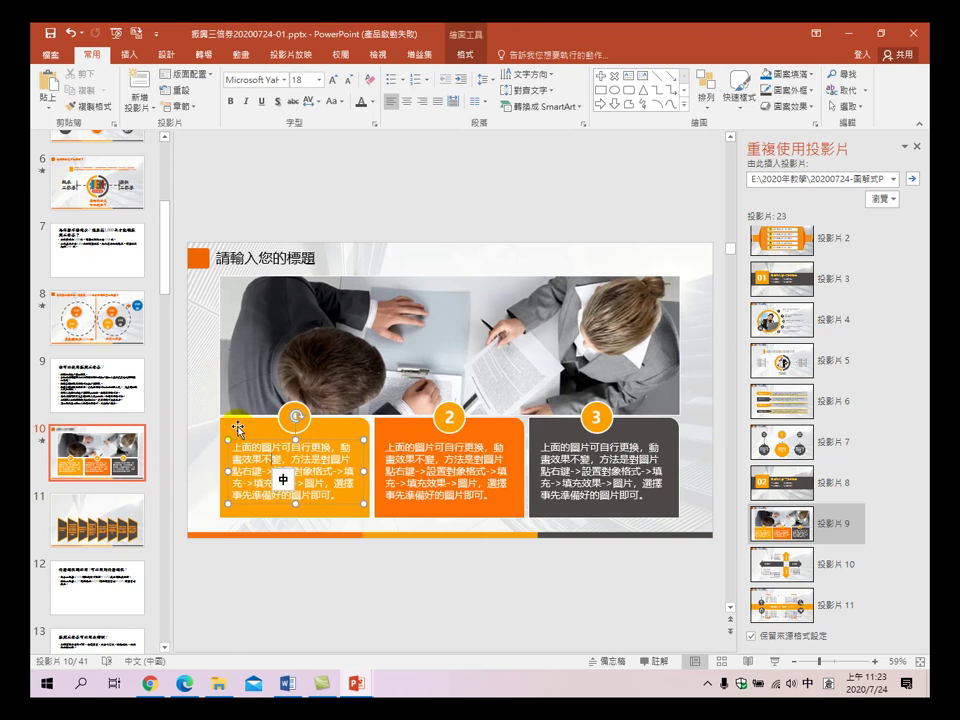
pyautogui.click(237, 427)
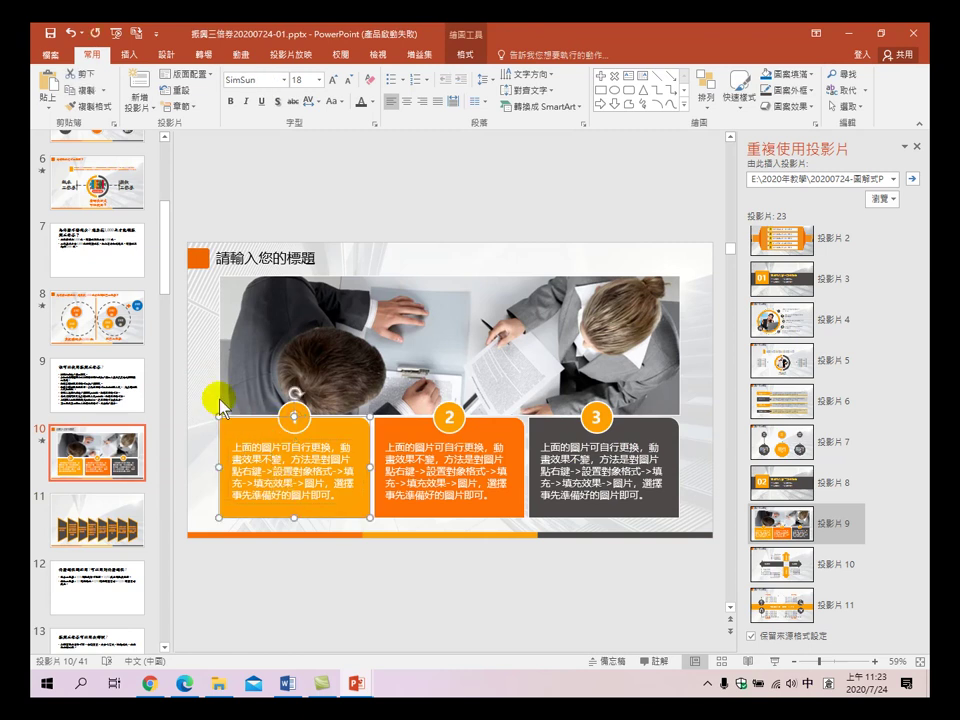
pyautogui.moveTo(201, 372)
pyautogui.mouseDown()
pyautogui.moveTo(624, 551)
pyautogui.moveTo(700, 530)
pyautogui.moveTo(690, 542)
pyautogui.mouseUp()
pyautogui.press('Delete')
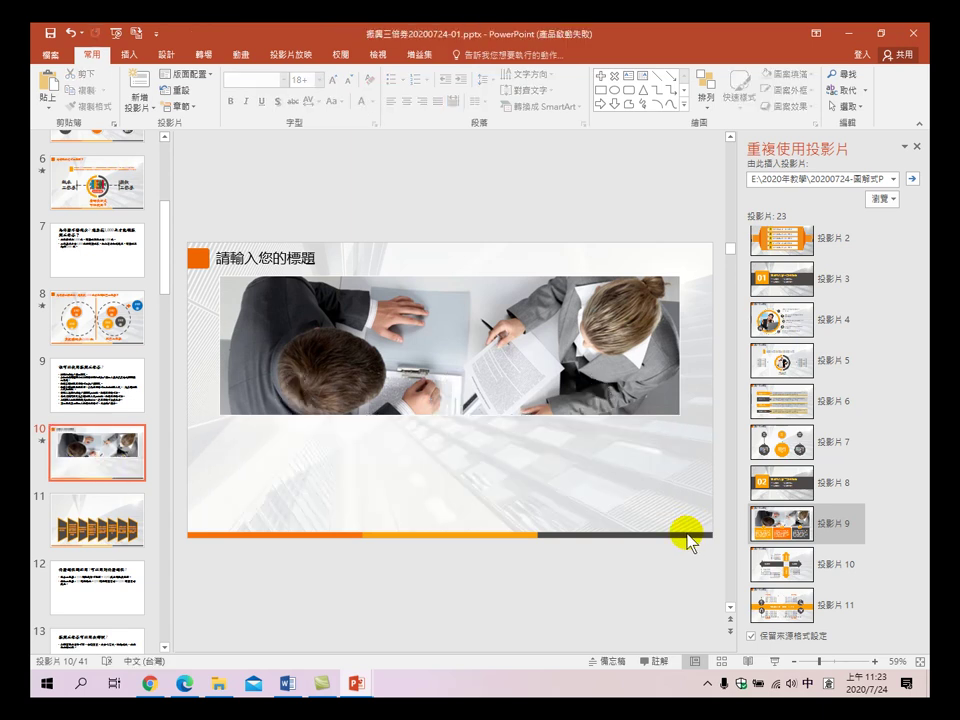
pyautogui.hotkey('ctrl', 'v')
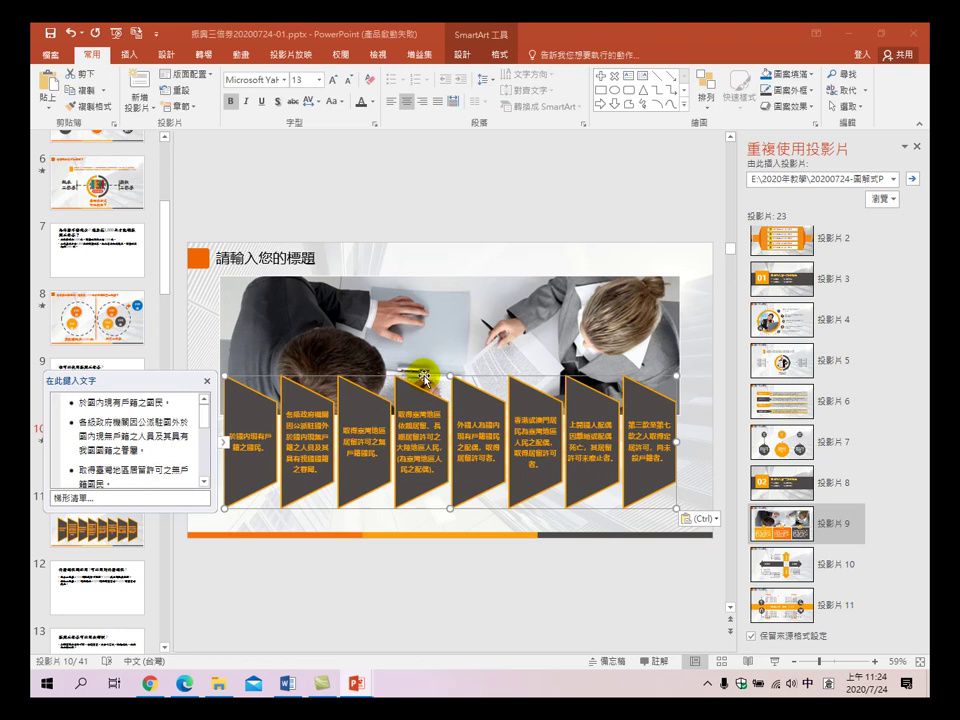
pyautogui.moveTo(433, 378); pyautogui.dragTo(430, 393)
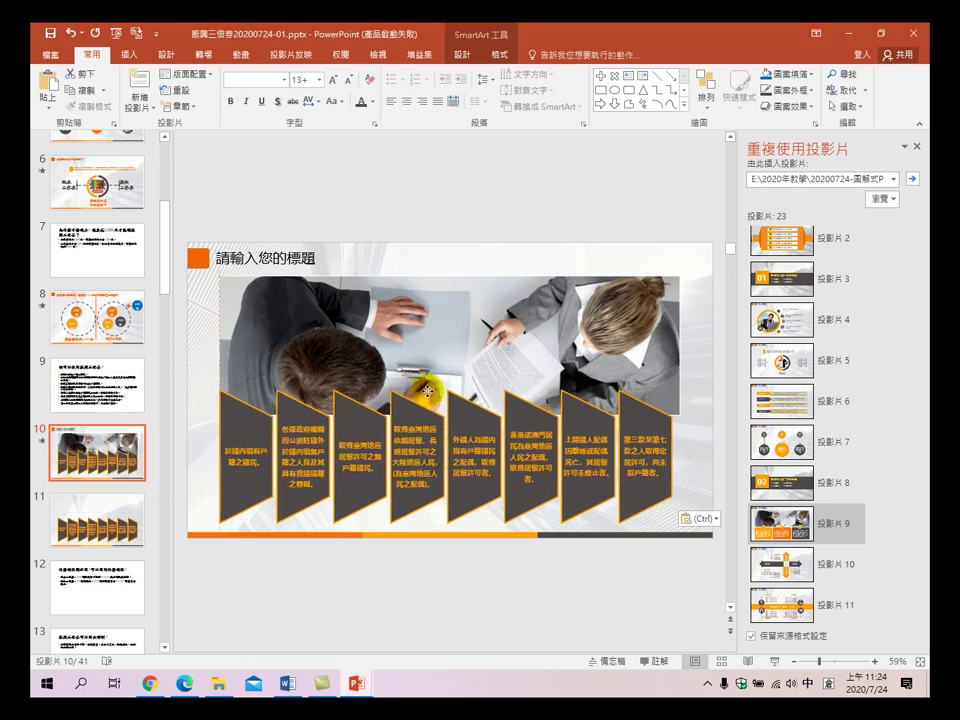
pyautogui.moveTo(671, 456)
pyautogui.mouseDown()
pyautogui.moveTo(696, 456)
pyautogui.moveTo(679, 456)
pyautogui.mouseUp()
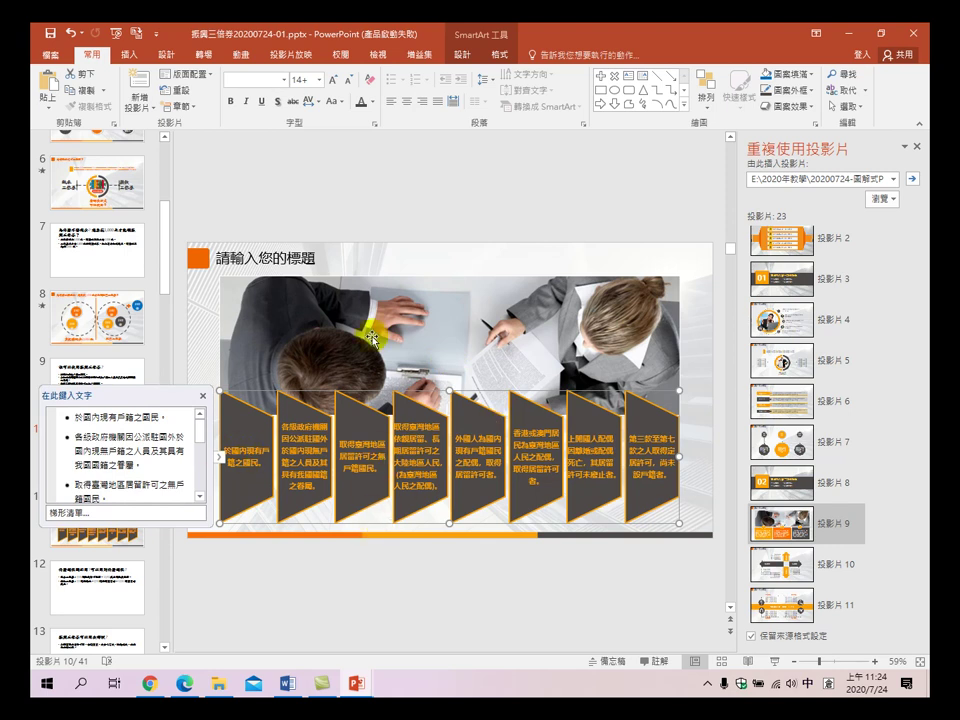
# - Select and copy slide 9's title 誰可以使用振興三倍券?
pyautogui.click(300, 240)
pyautogui.click(290, 258)
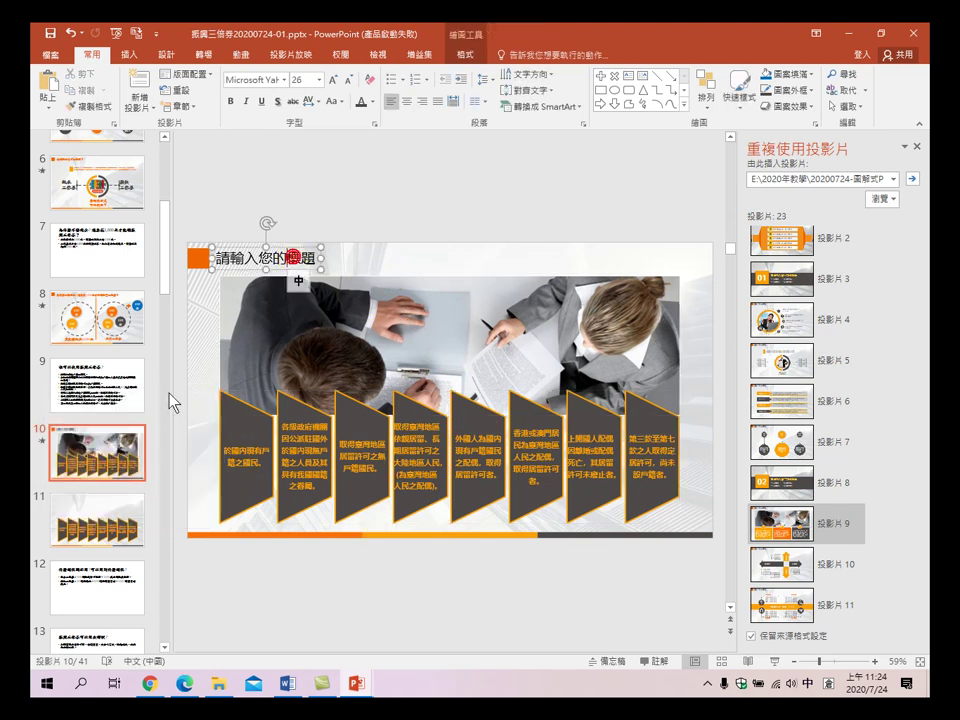
pyautogui.click(100, 385)
pyautogui.doubleClick(233, 286)
pyautogui.moveTo(234, 285); pyautogui.dragTo(484, 283)
pyautogui.rightClick(425, 283)
pyautogui.click(441, 331)
pyautogui.click(346, 285)
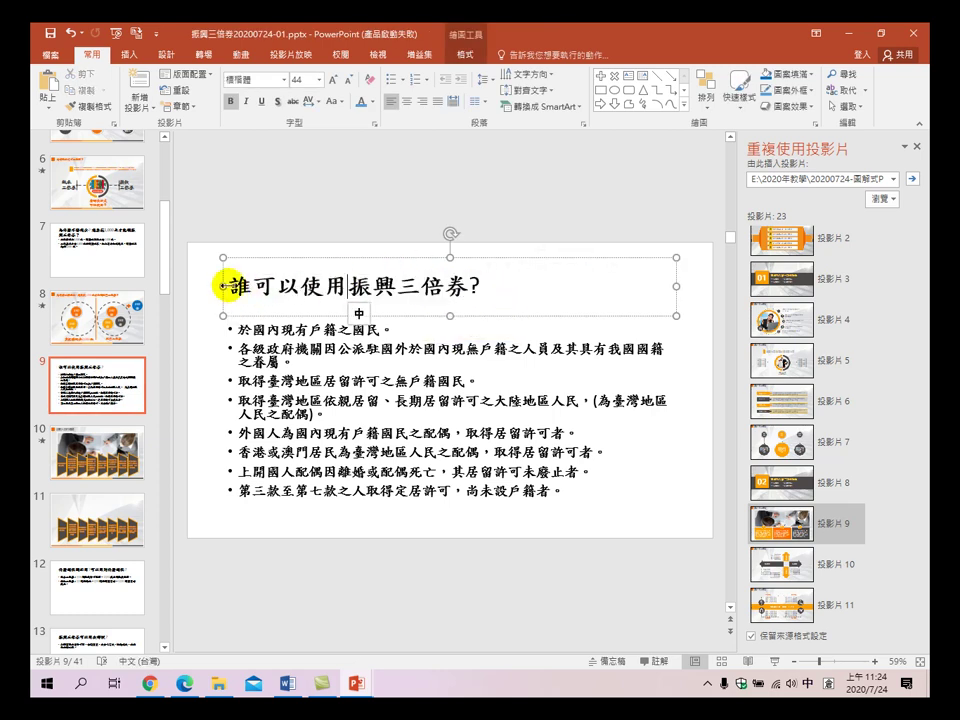
pyautogui.moveTo(231, 284); pyautogui.dragTo(527, 313)
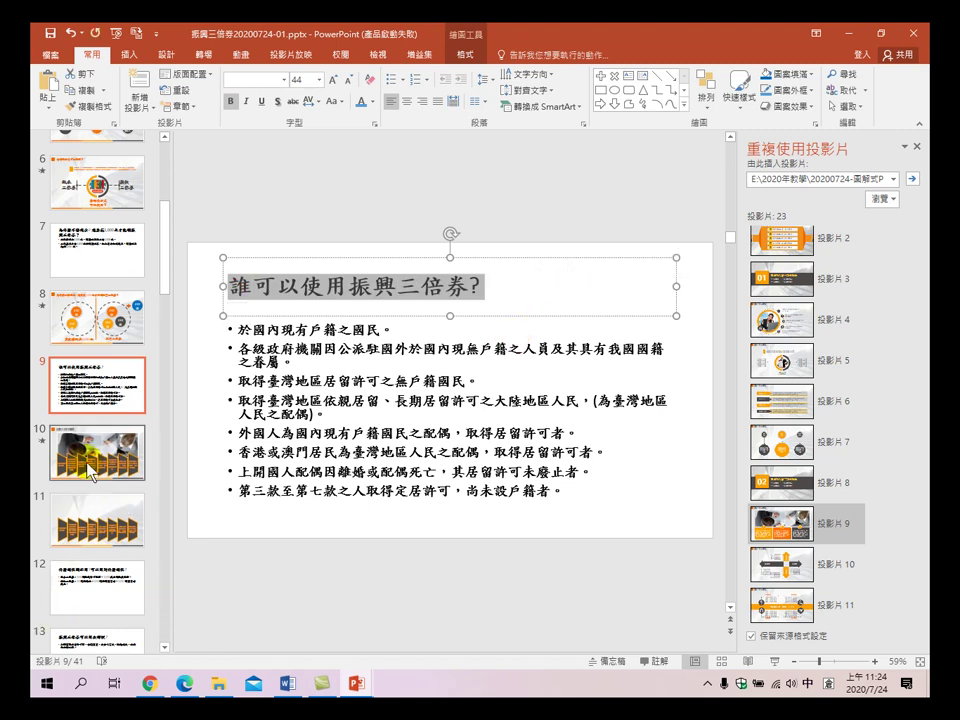
# - Paste the title over slide 10's title placeholder using the destination theme
pyautogui.click(66, 465)
pyautogui.rightClick(260, 262)
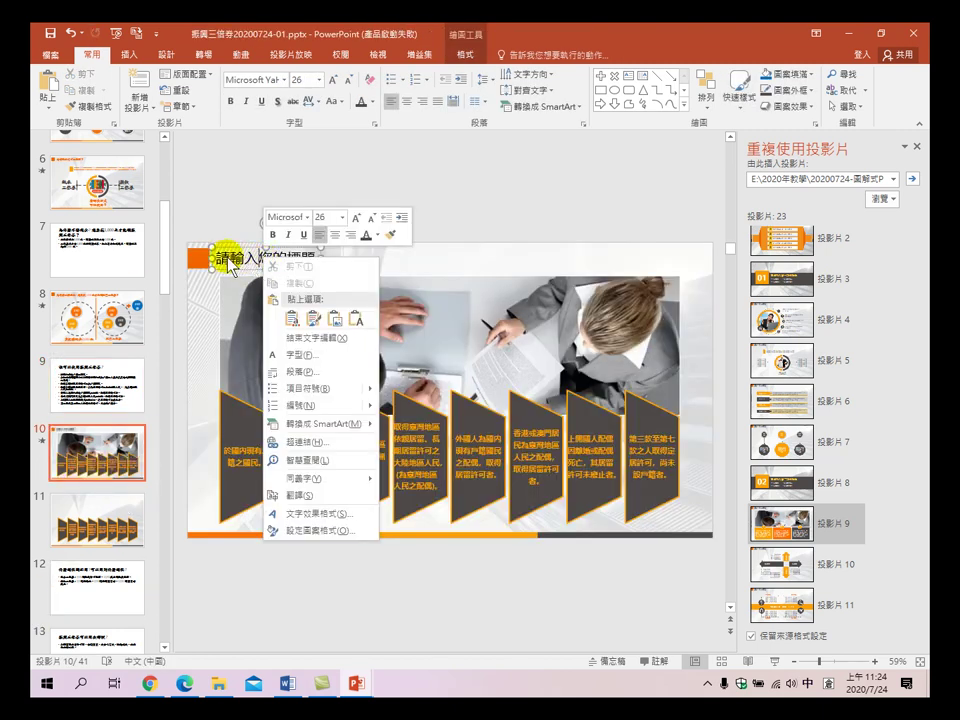
pyautogui.click(222, 250)
pyautogui.moveTo(218, 256); pyautogui.dragTo(281, 258)
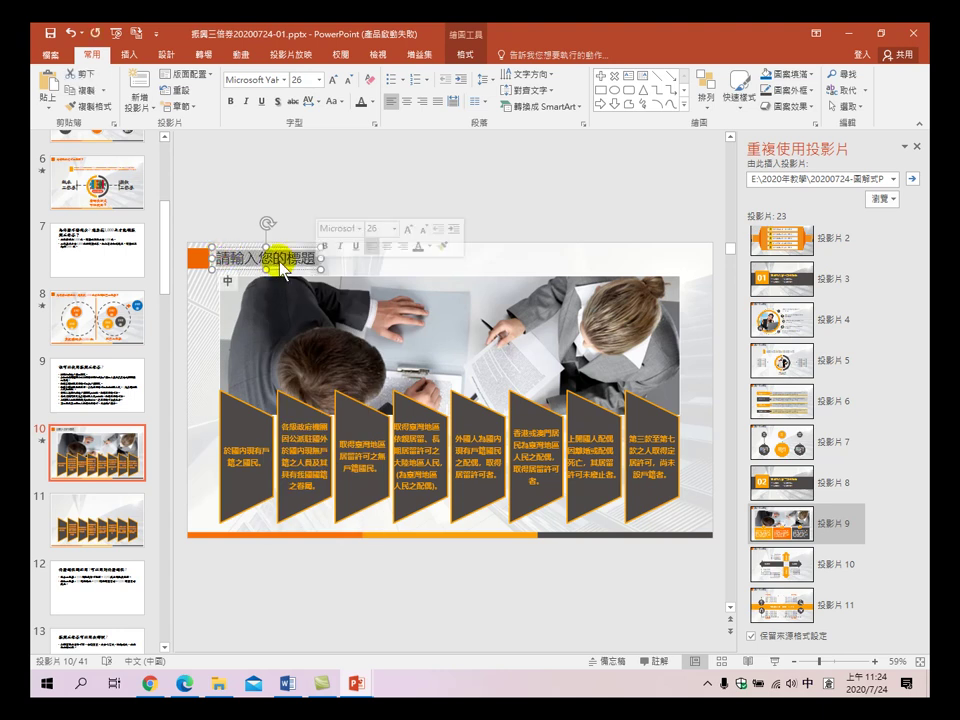
pyautogui.rightClick(281, 258)
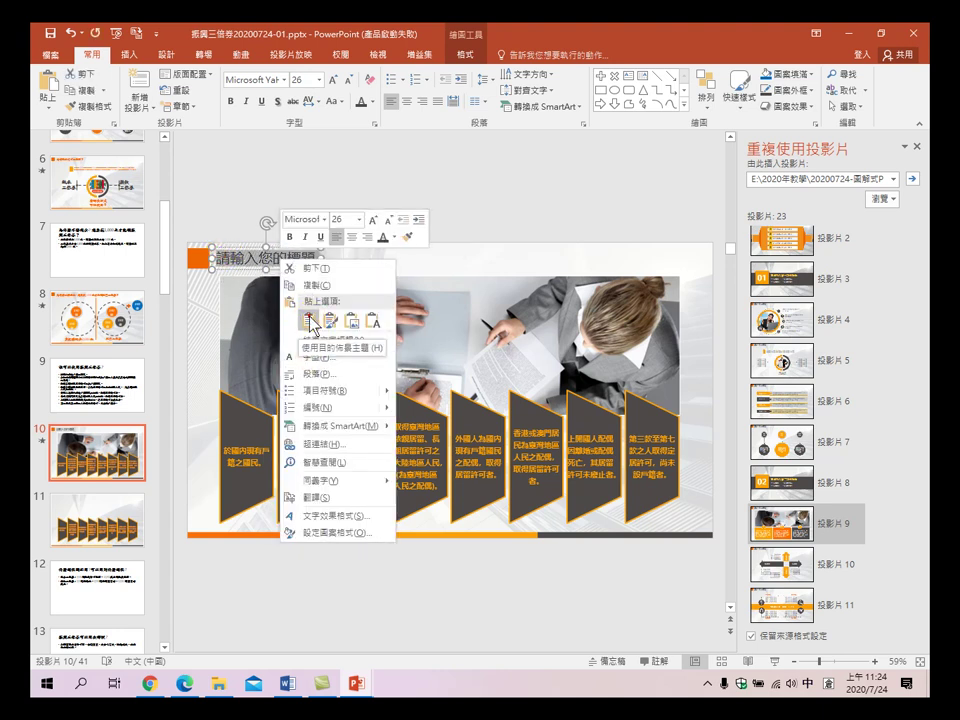
pyautogui.click(312, 321)
pyautogui.click(372, 175)
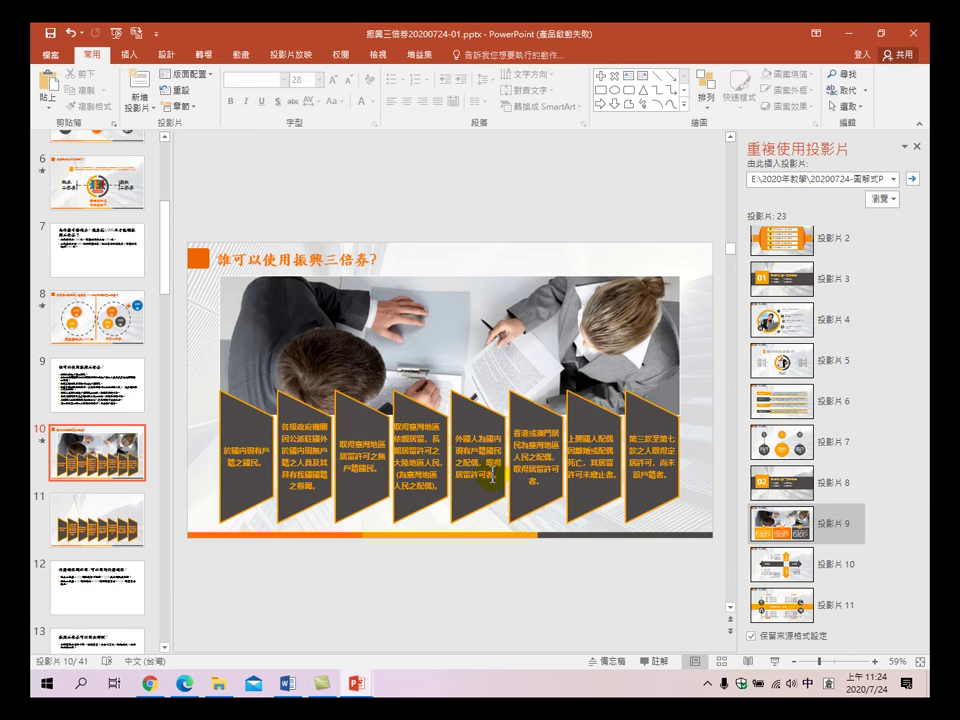
pyautogui.click(100, 525)
pyautogui.press('Delete')
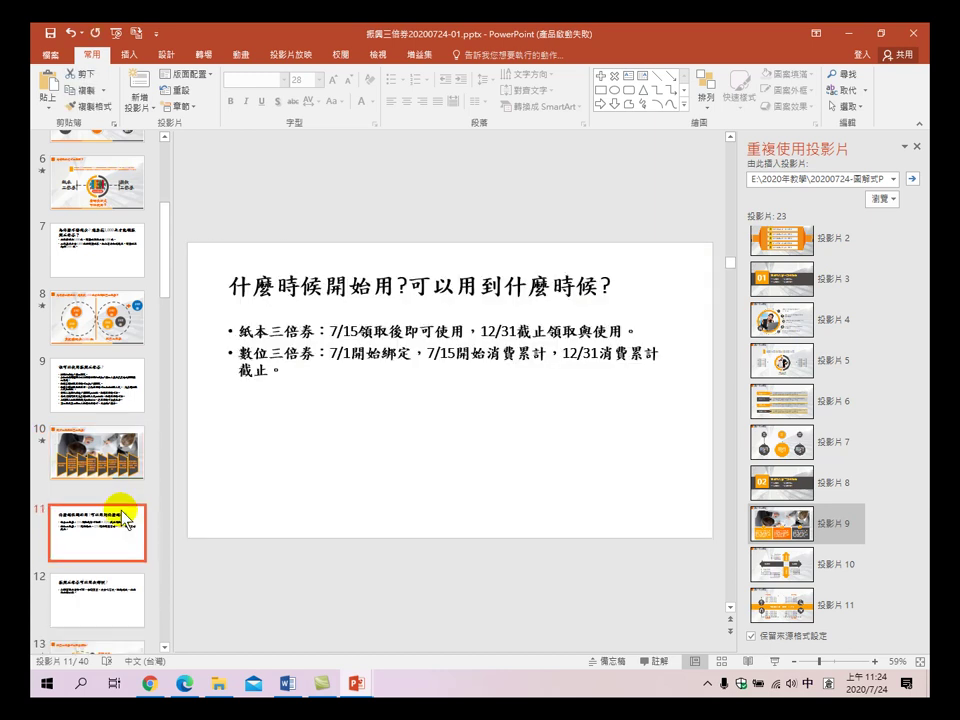
pyautogui.click(80, 365)
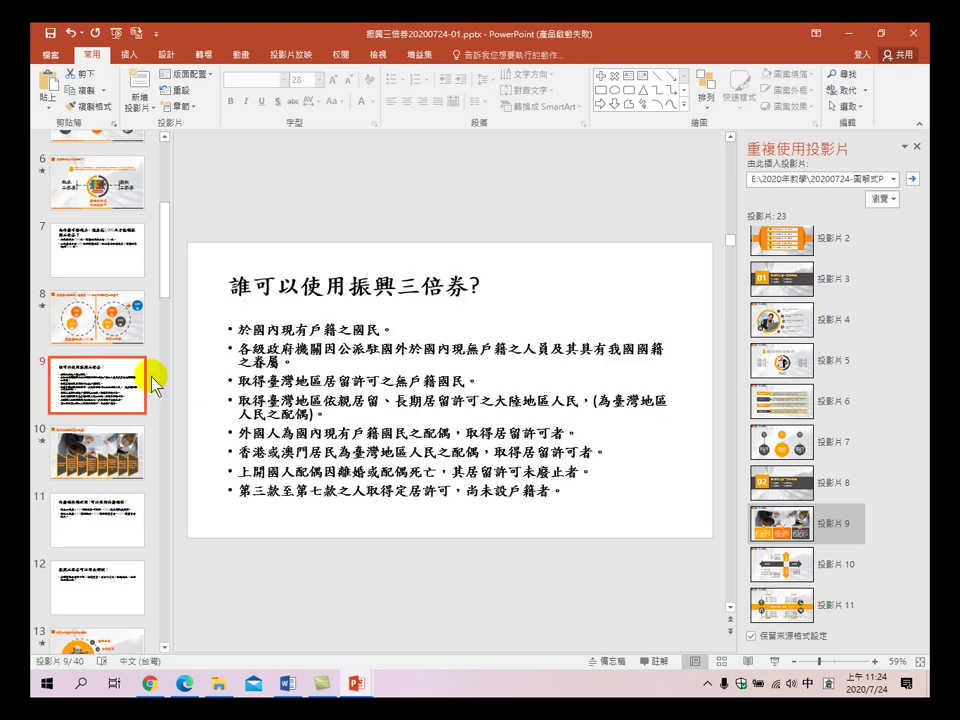
pyautogui.click(104, 440)
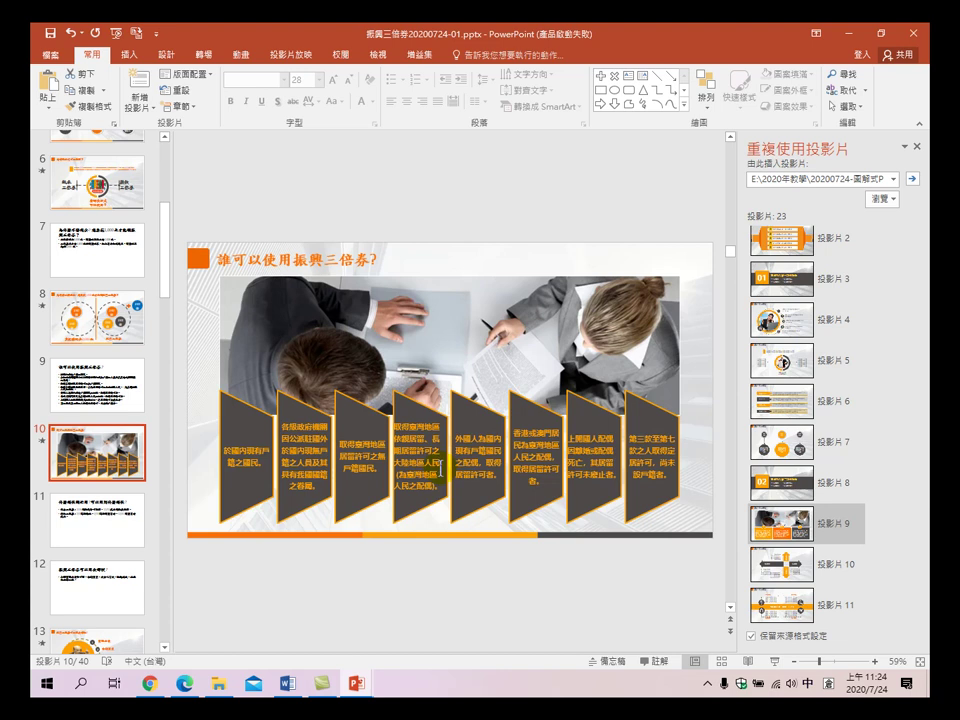
pyautogui.click(497, 330)
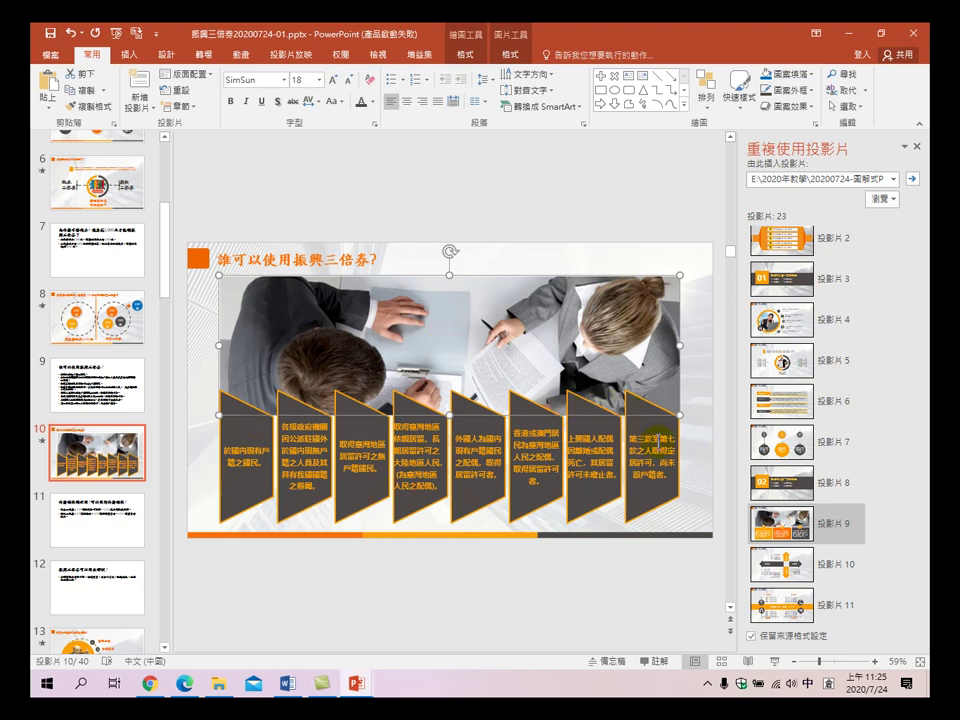
# - Enlarge slide 10's eligibility panel text one size to 16 pt, then view slide 9
pyautogui.click(232, 462)
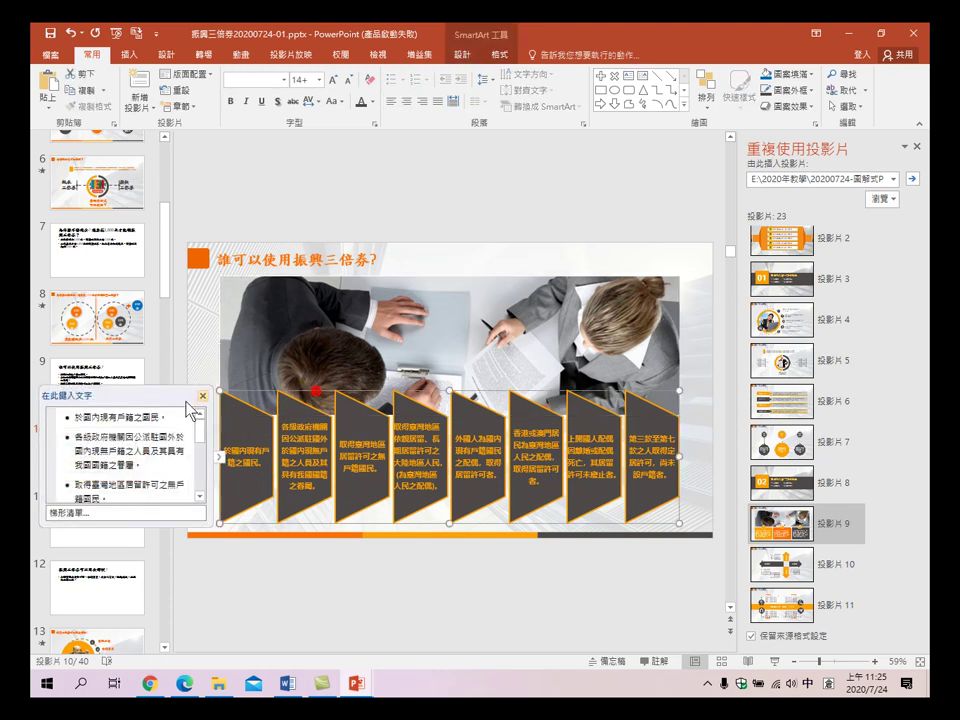
pyautogui.click(110, 438)
pyautogui.click(257, 390)
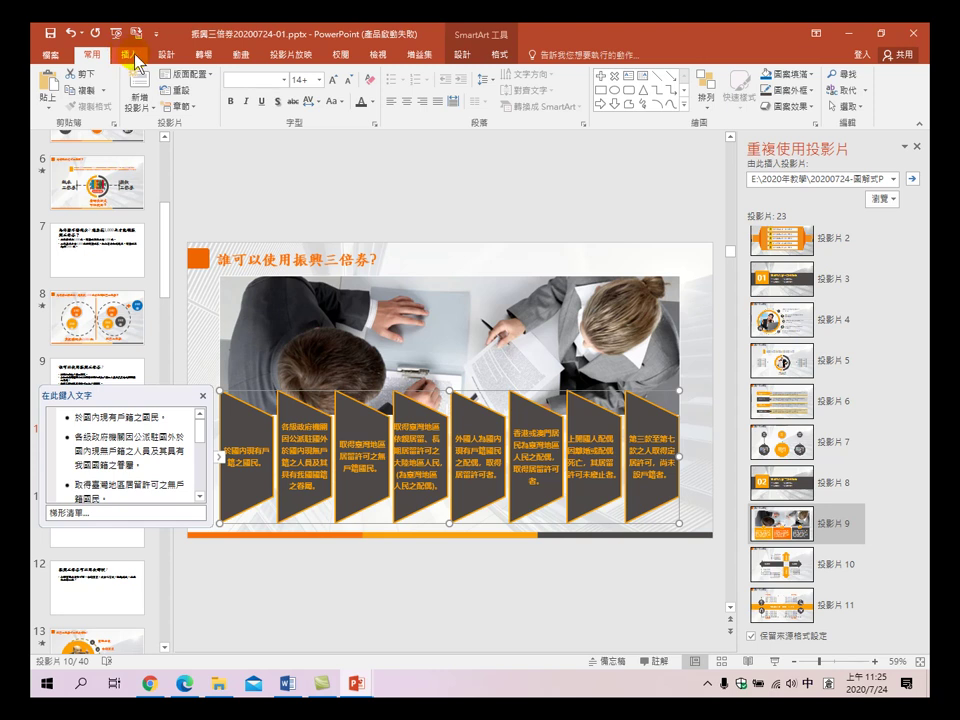
pyautogui.click(189, 78)
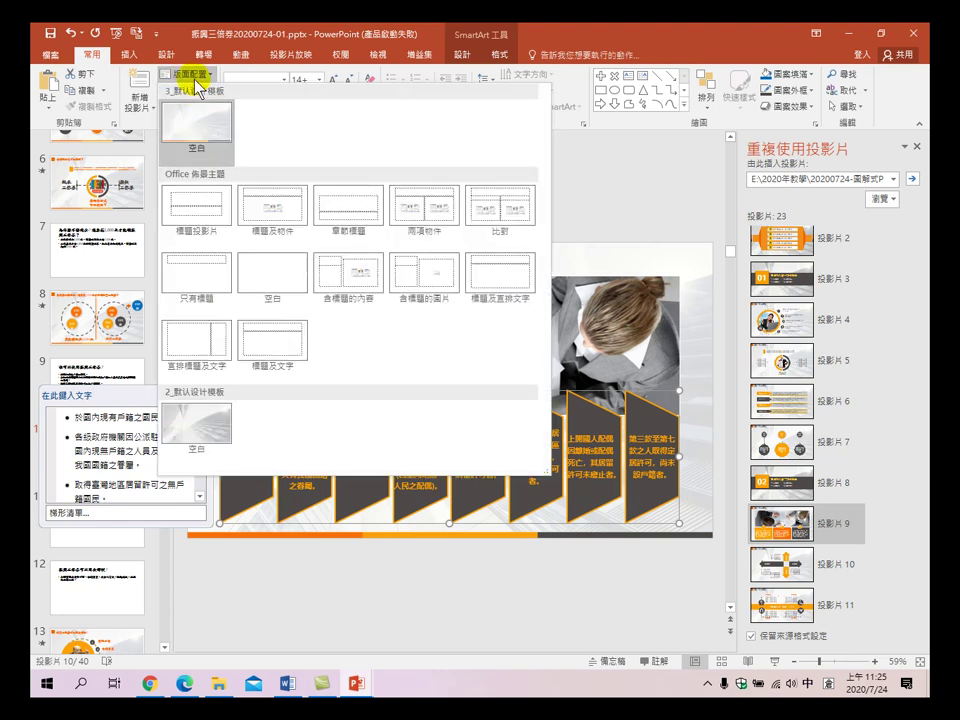
pyautogui.click(152, 24)
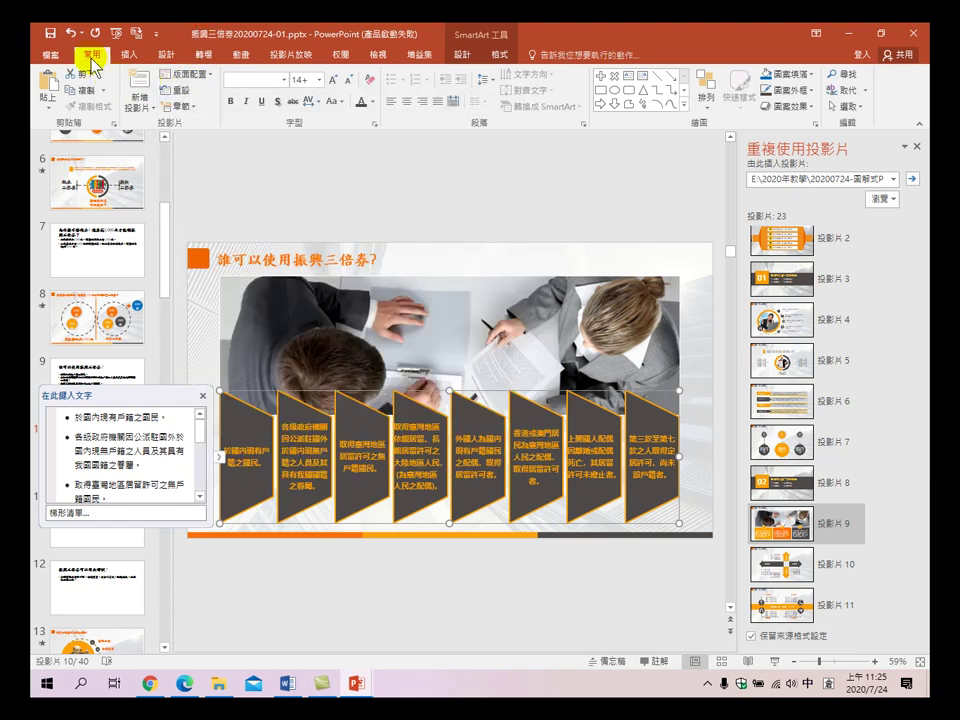
pyautogui.click(333, 80)
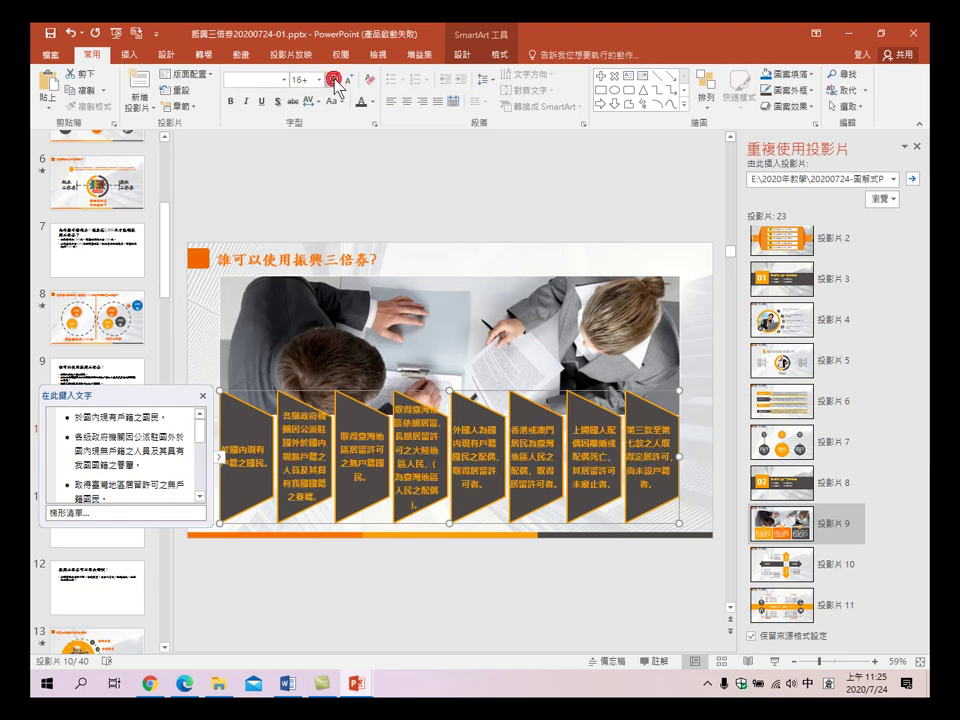
pyautogui.click(336, 80)
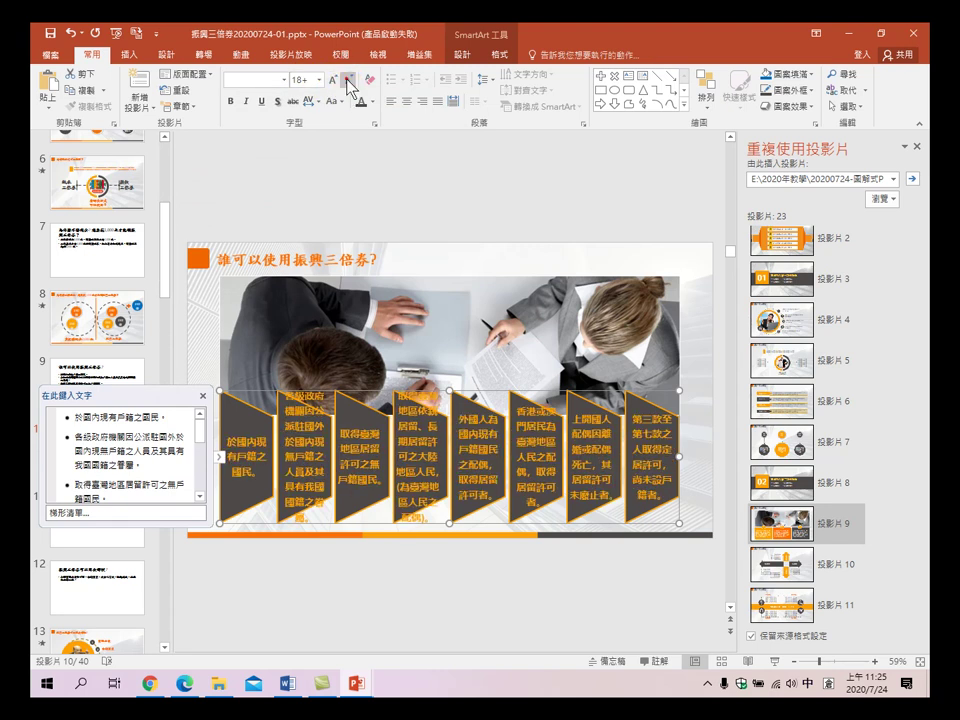
pyautogui.click(347, 79)
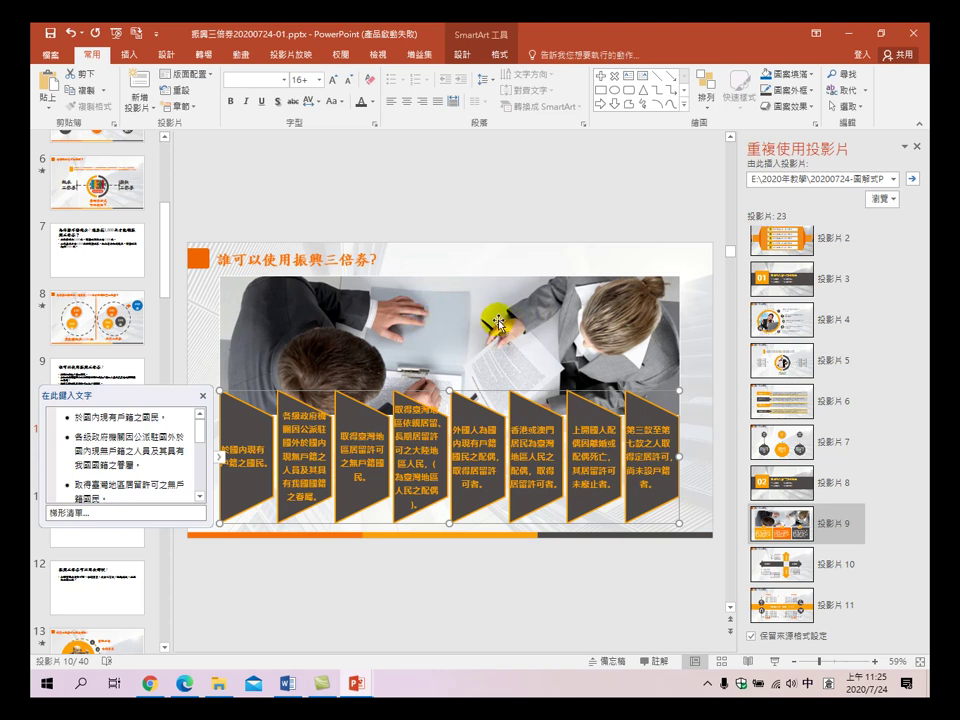
pyautogui.click(482, 203)
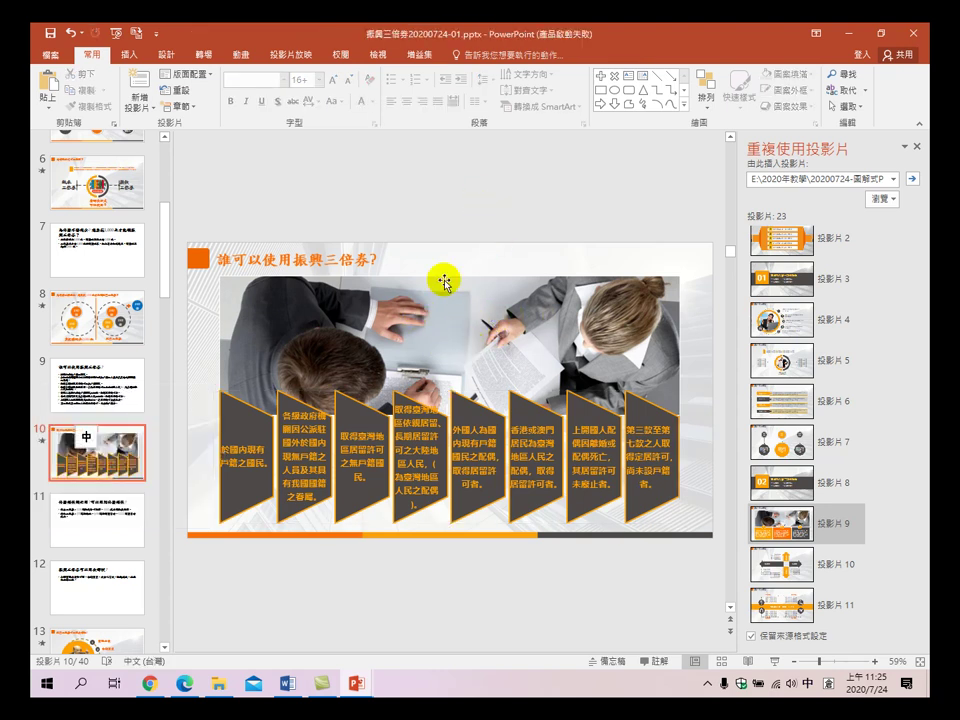
pyautogui.click(115, 382)
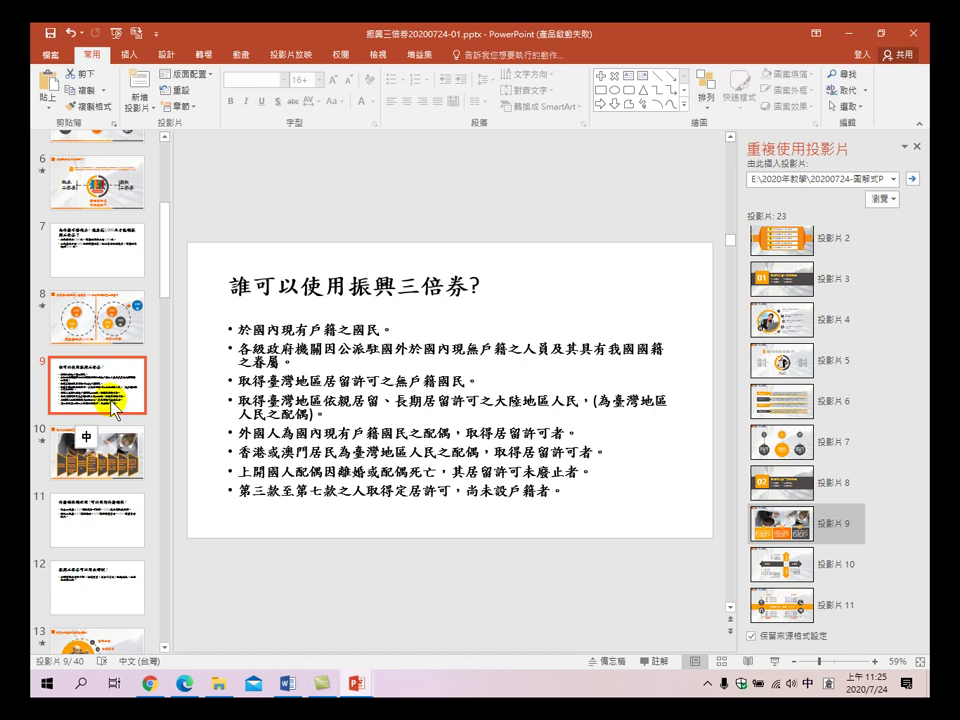
# - Delete the plain-text eligibility slide and view the usage-period slide 什麼時候開始用?
pyautogui.press('Delete')
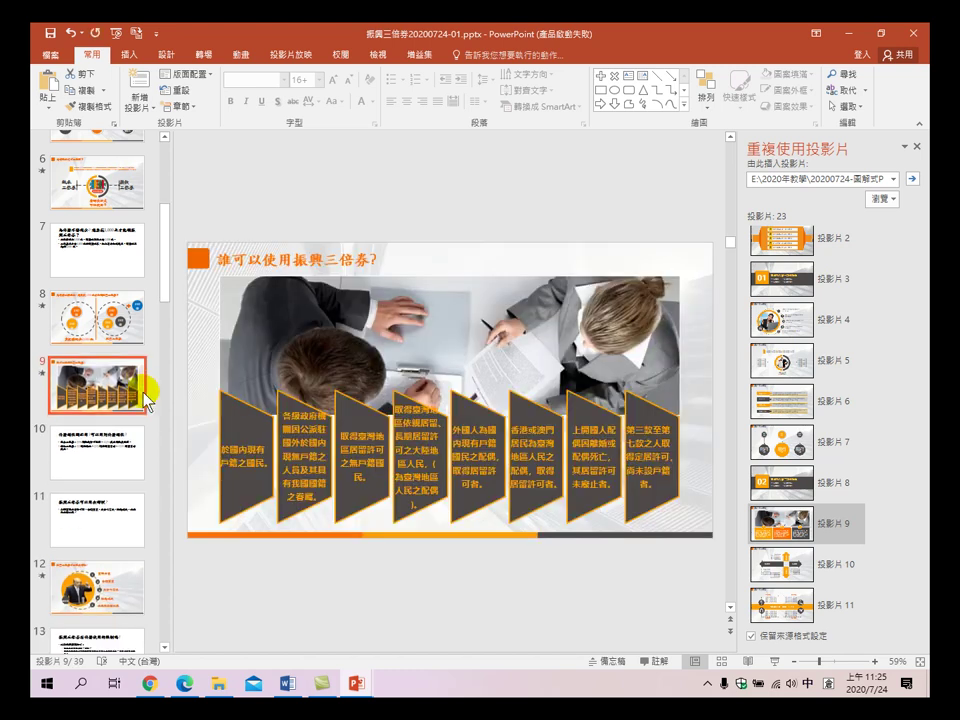
pyautogui.click(78, 455)
pyautogui.scroll(-3, 110, 462)
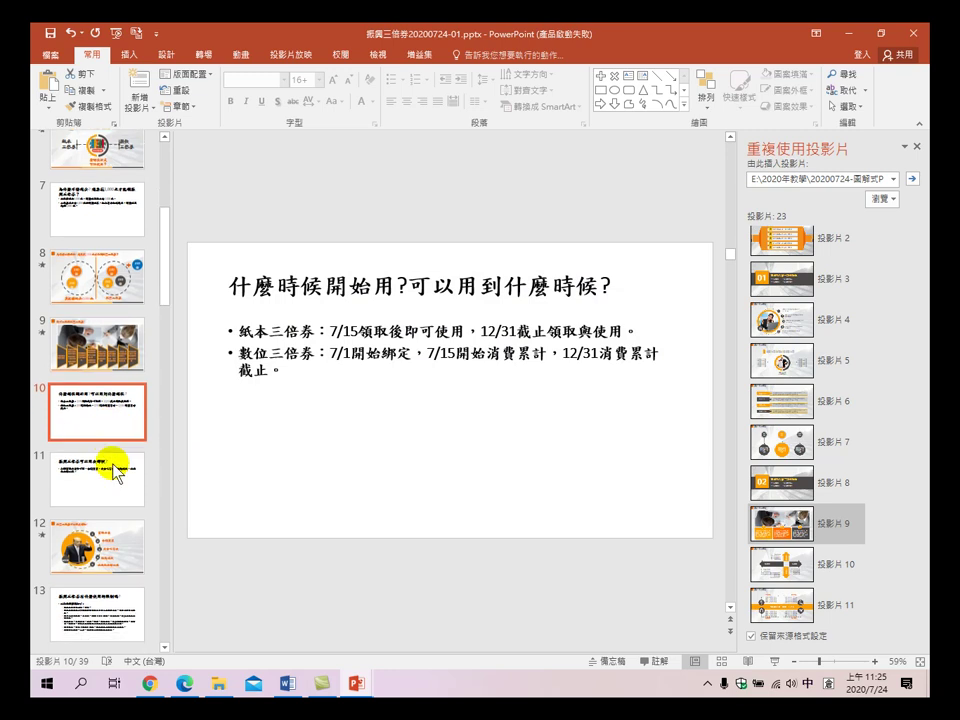
pyautogui.scroll(-2, 130, 457)
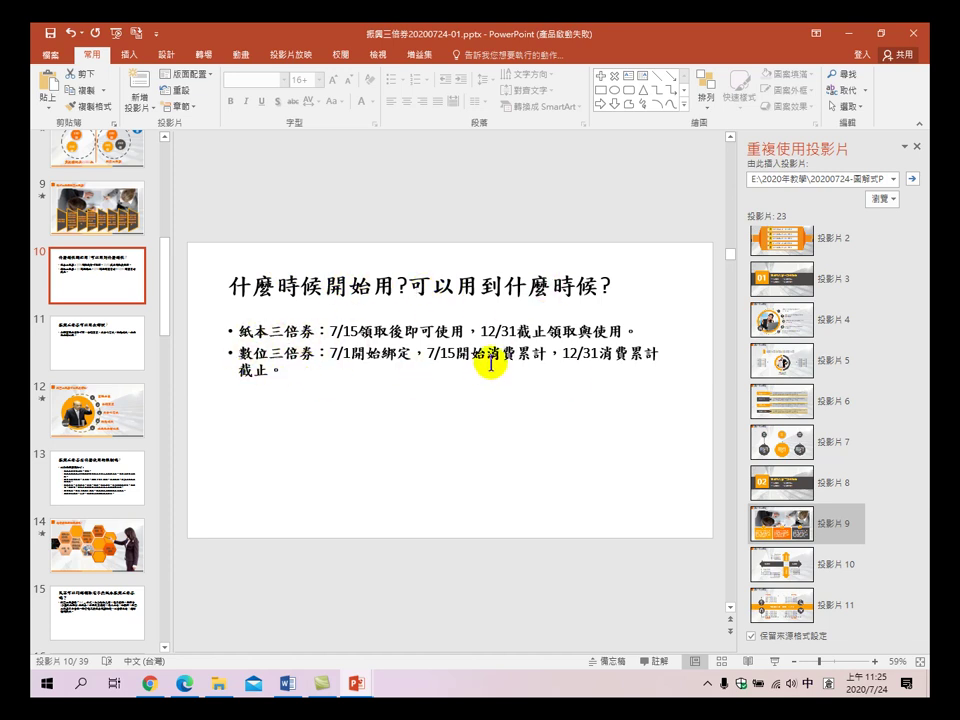
pyautogui.scroll(1, 90, 285)
pyautogui.scroll(4, 90, 285)
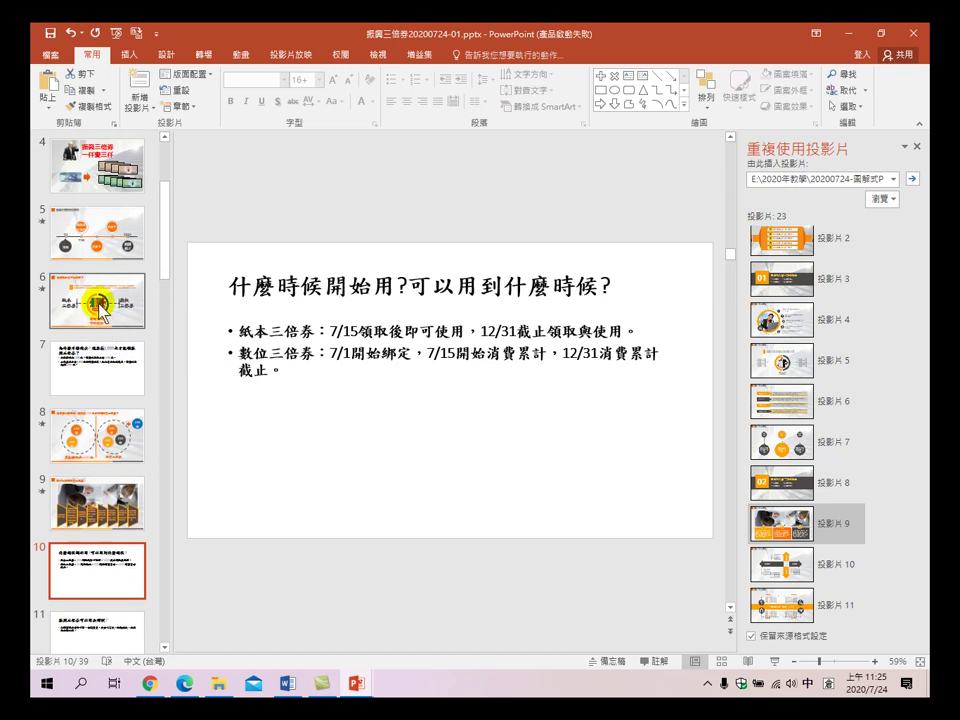
# - Compare the timeline slide with the usage-period slide's digital voucher binding dates
pyautogui.click(105, 241)
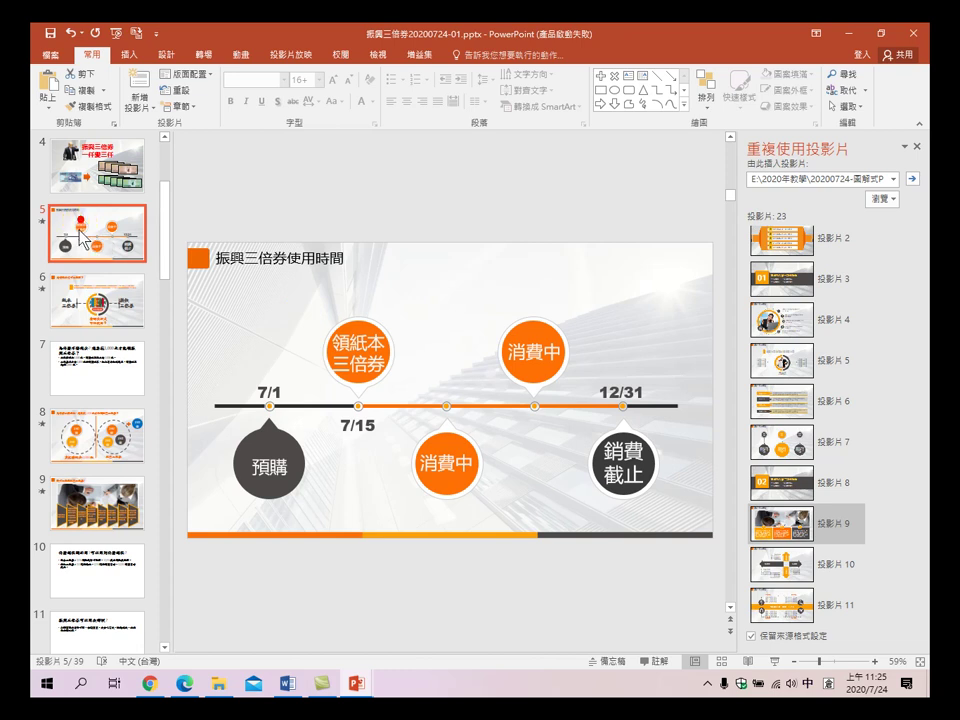
pyautogui.click(101, 568)
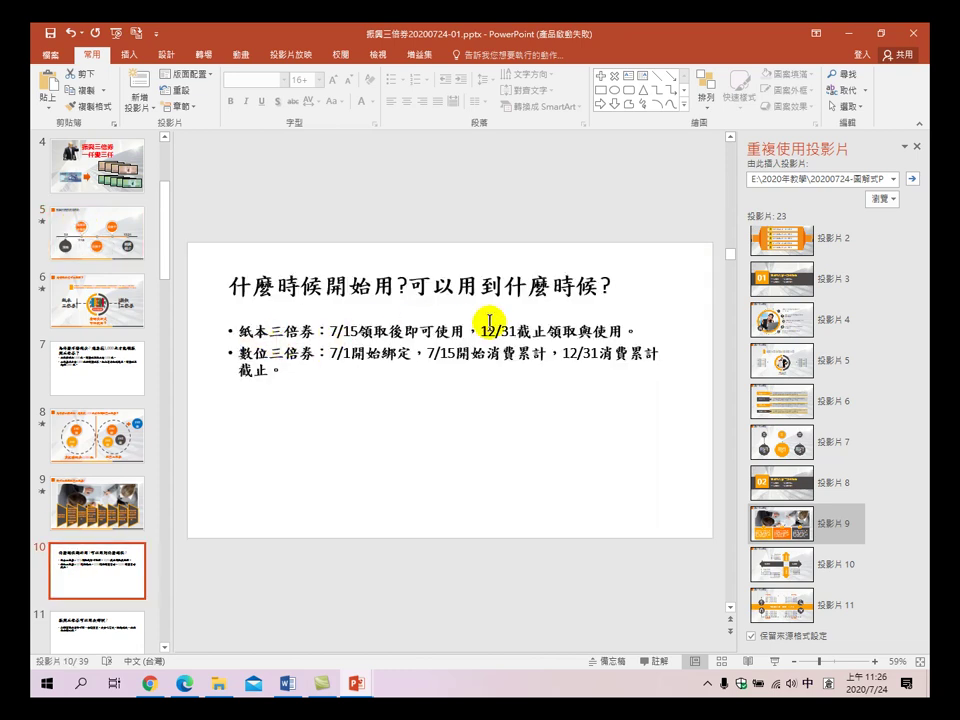
pyautogui.moveTo(327, 354); pyautogui.dragTo(626, 372)
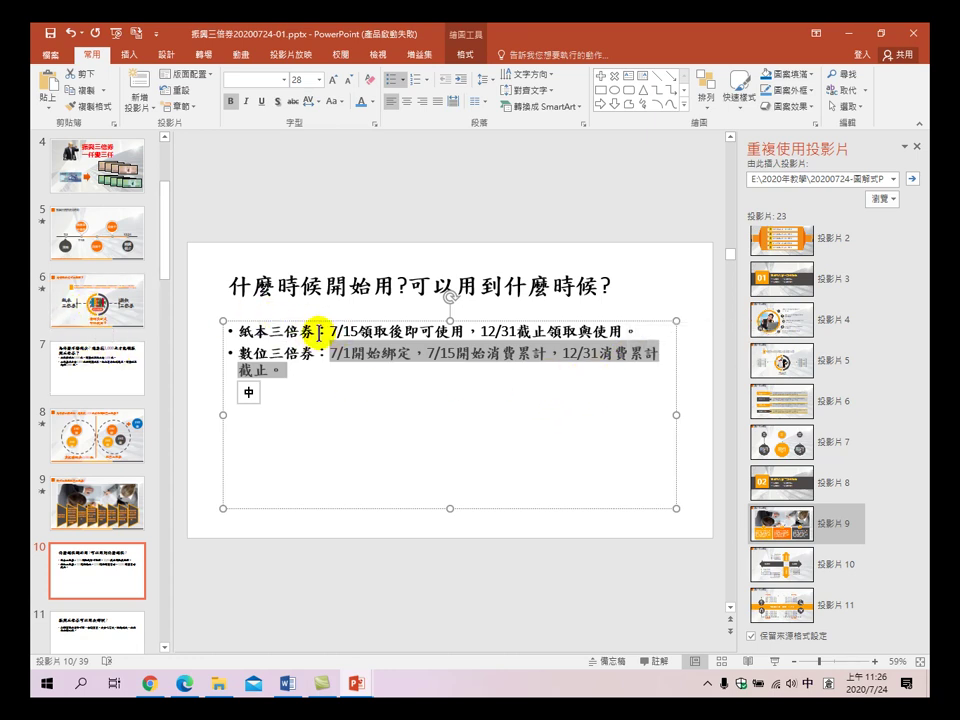
pyautogui.click(100, 305)
pyautogui.click(80, 228)
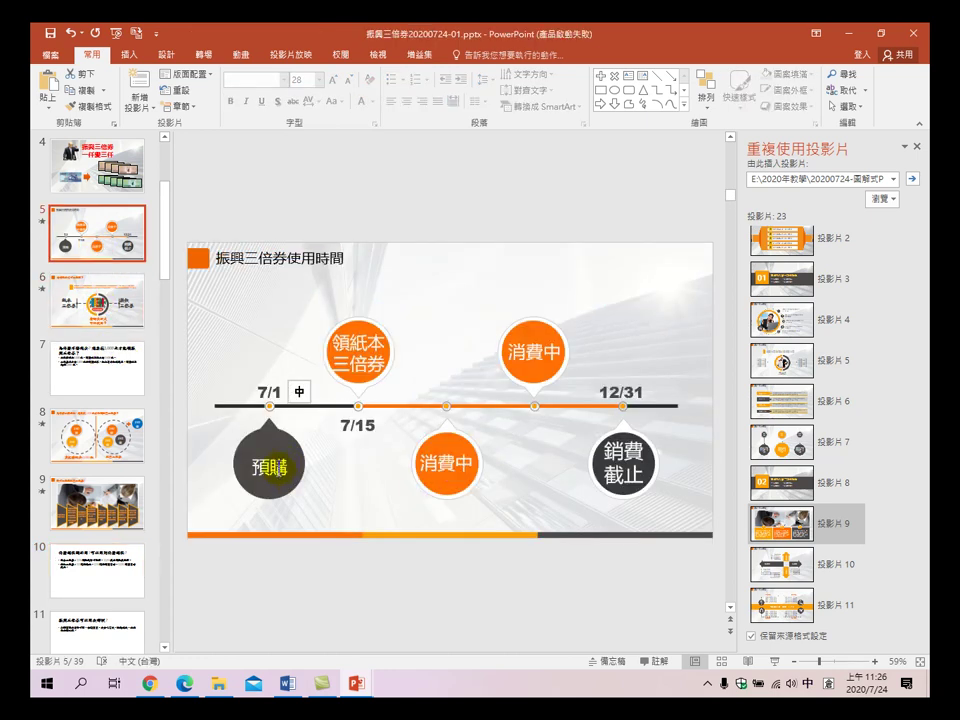
# - Relabel the 7/1 timeline circle 預購或綁定 and nudge it into place
pyautogui.click(285, 463)
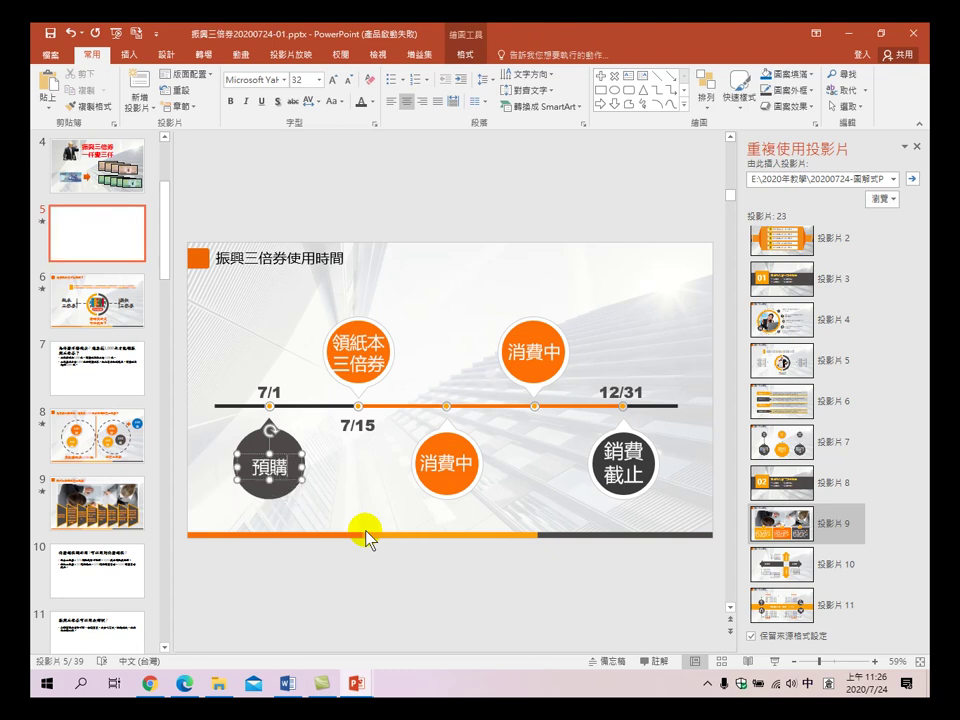
pyautogui.write('戈')
pyautogui.press('Return')
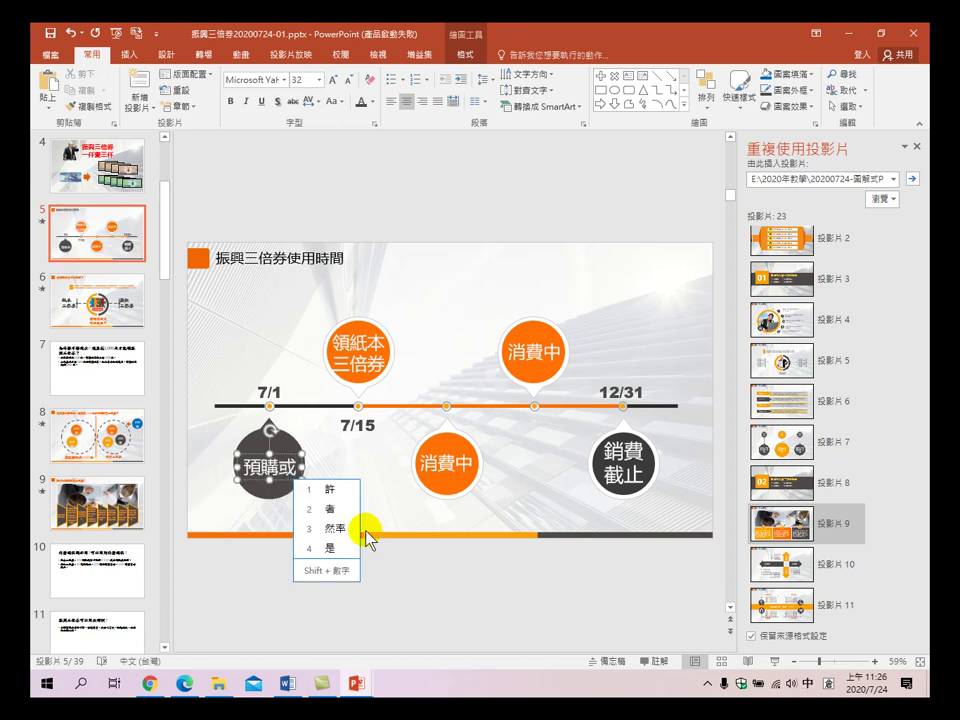
pyautogui.write('女火手')
pyautogui.press('space')
pyautogui.write('十一卜人')
pyautogui.press('space')
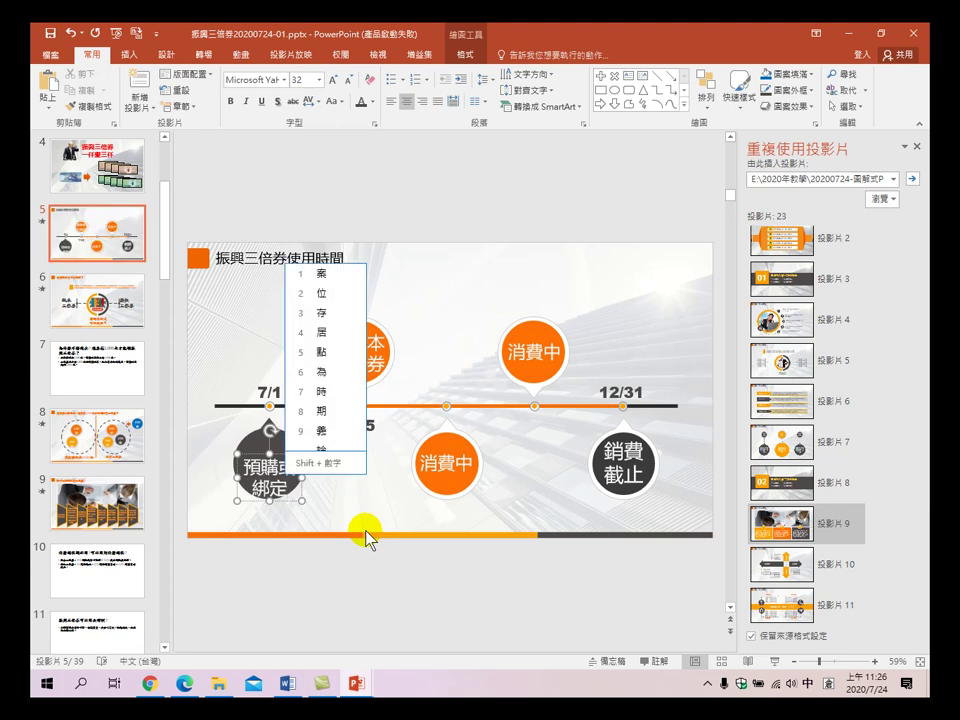
pyautogui.moveTo(247, 457); pyautogui.dragTo(248, 446)
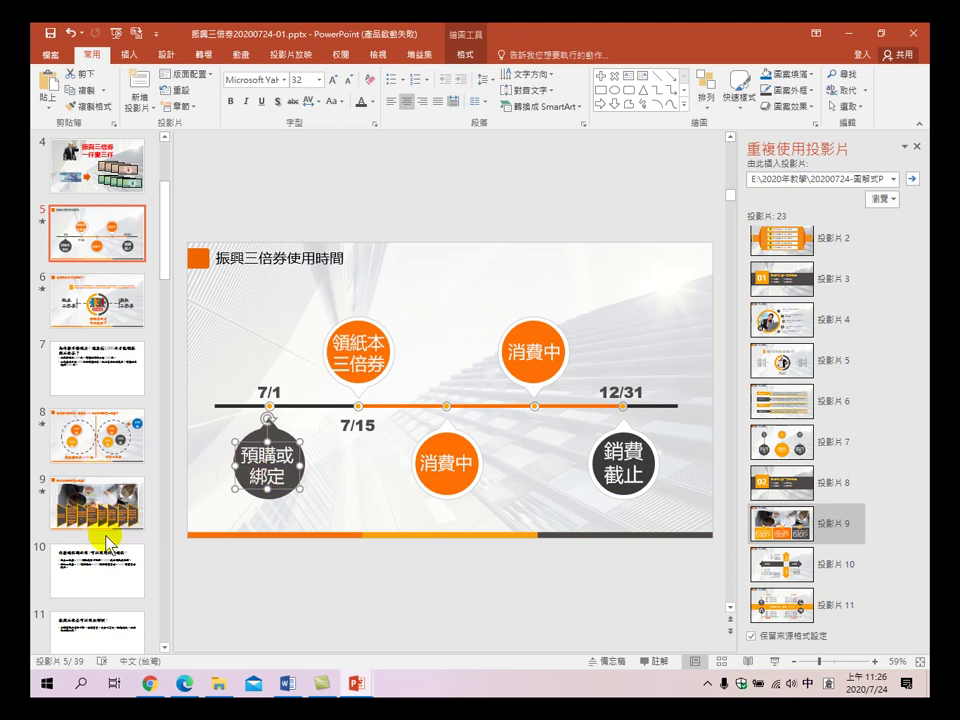
pyautogui.click(85, 620)
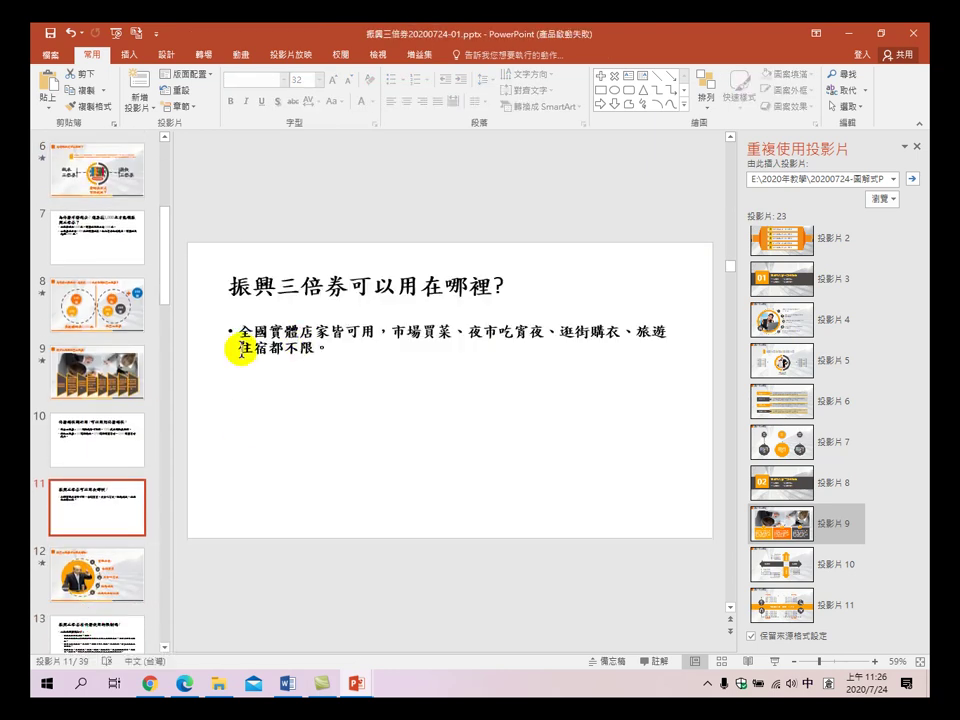
# - Reopen the usage-period text slide and compare it against timeline slide 5
pyautogui.click(101, 450)
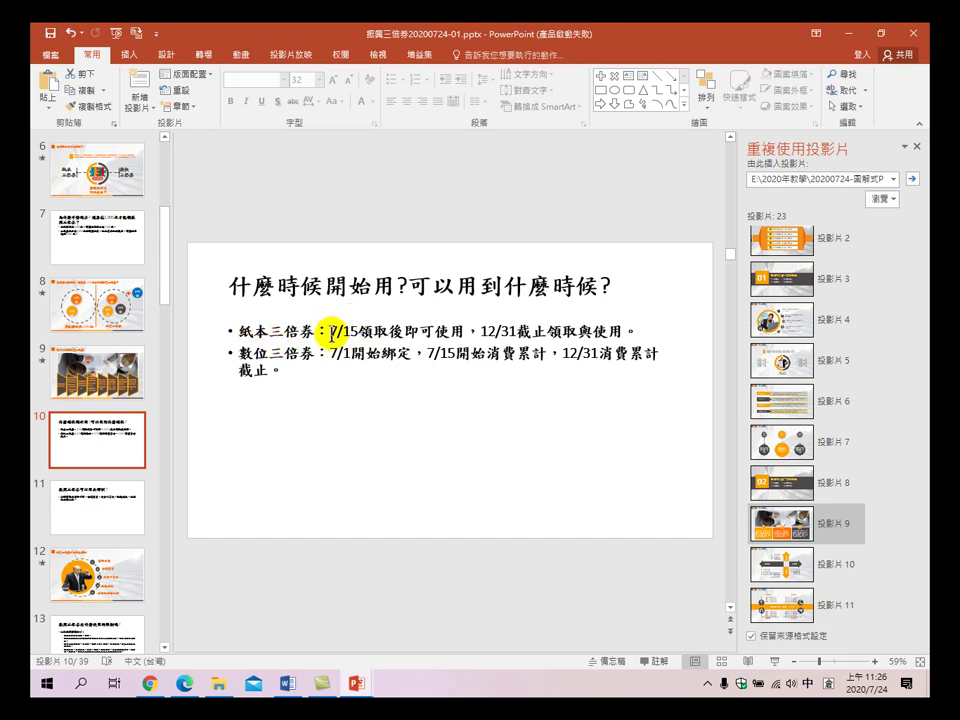
pyautogui.scroll(2, 96, 317)
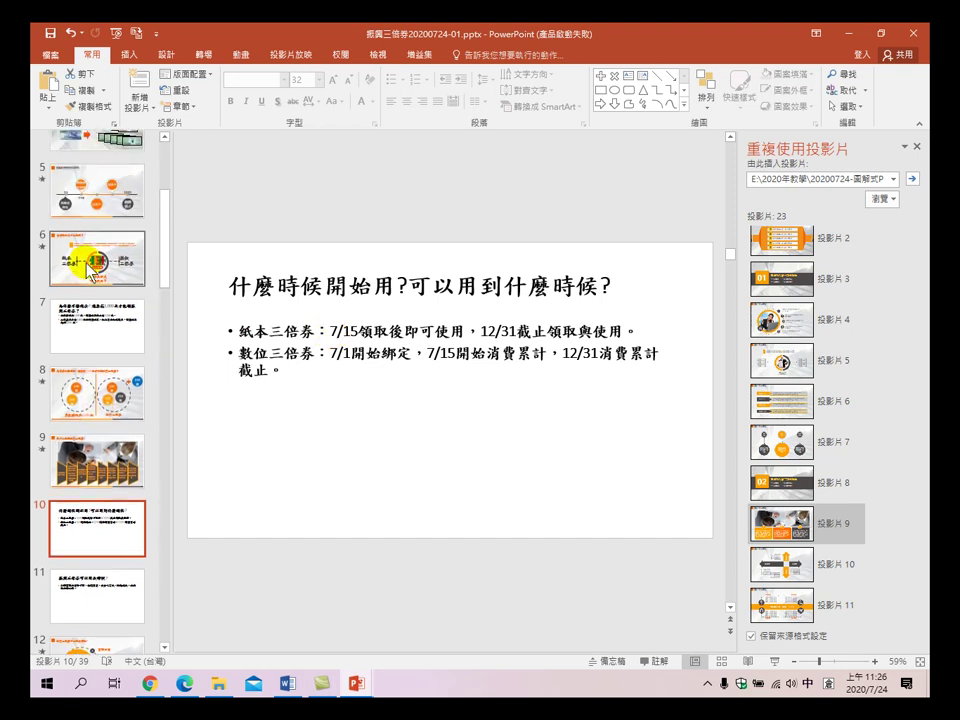
pyautogui.click(97, 190)
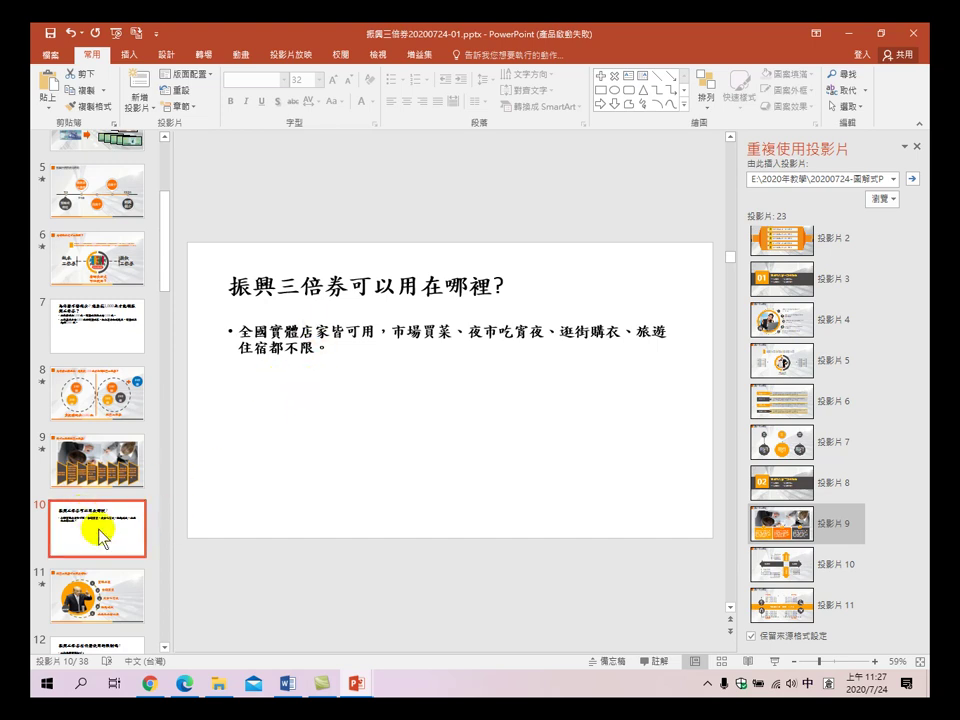
# - Delete the plain-text where-to-use and 為什麼不發現金? slides, then return to the title slide
pyautogui.scroll(-3, 77, 546)
pyautogui.press('Down')
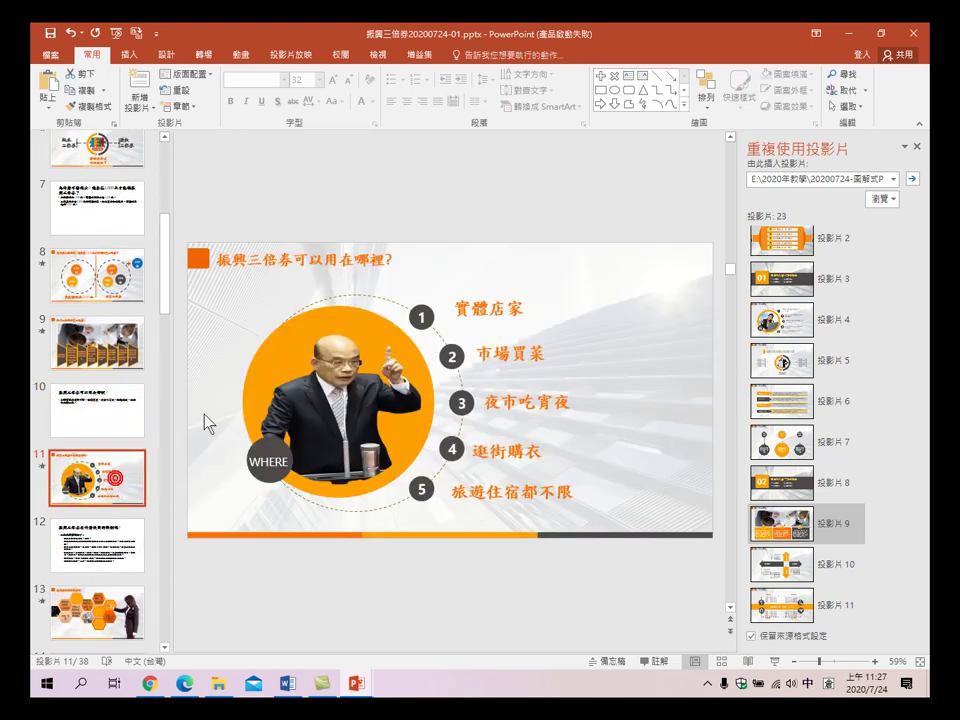
pyautogui.click(85, 435)
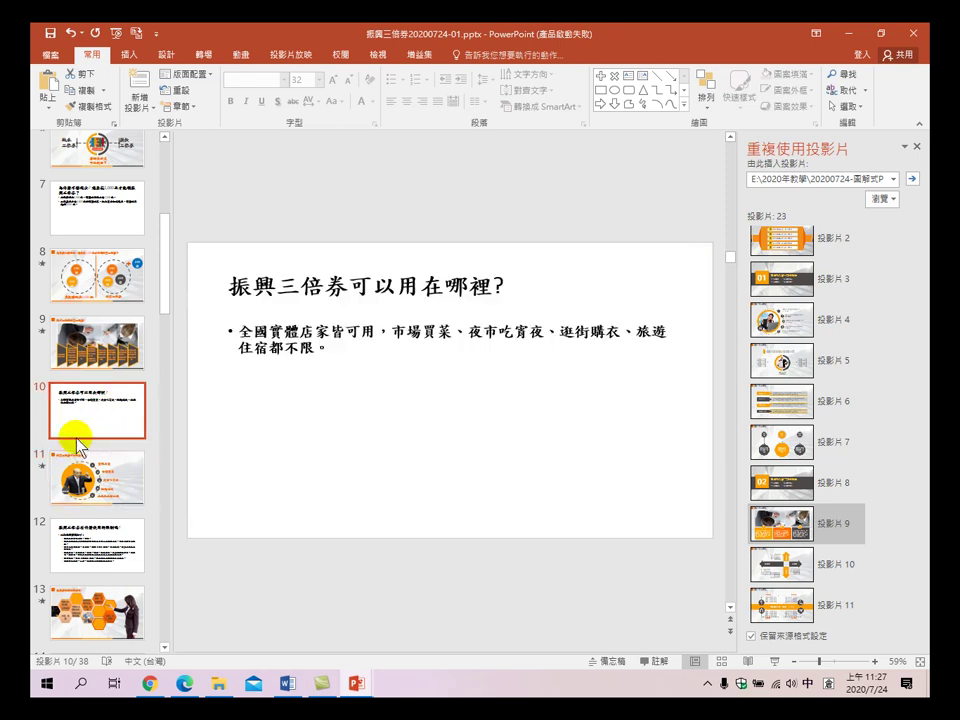
pyautogui.press('Delete')
pyautogui.scroll(2, 110, 400)
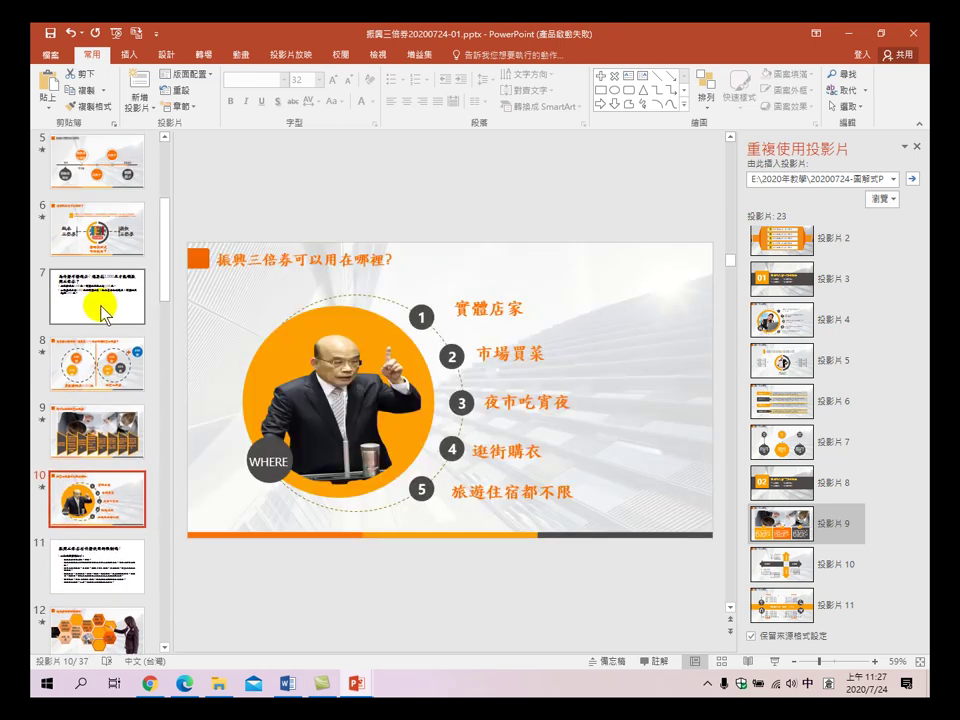
pyautogui.click(100, 315)
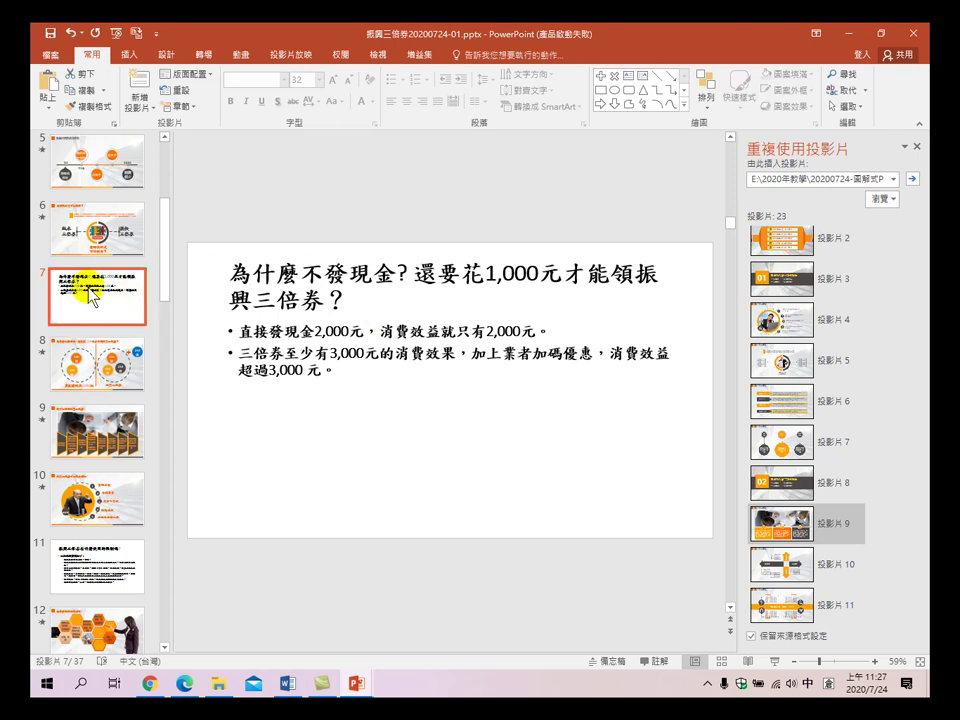
pyautogui.press('Delete')
pyautogui.scroll(2, 90, 280)
pyautogui.scroll(2, 116, 282)
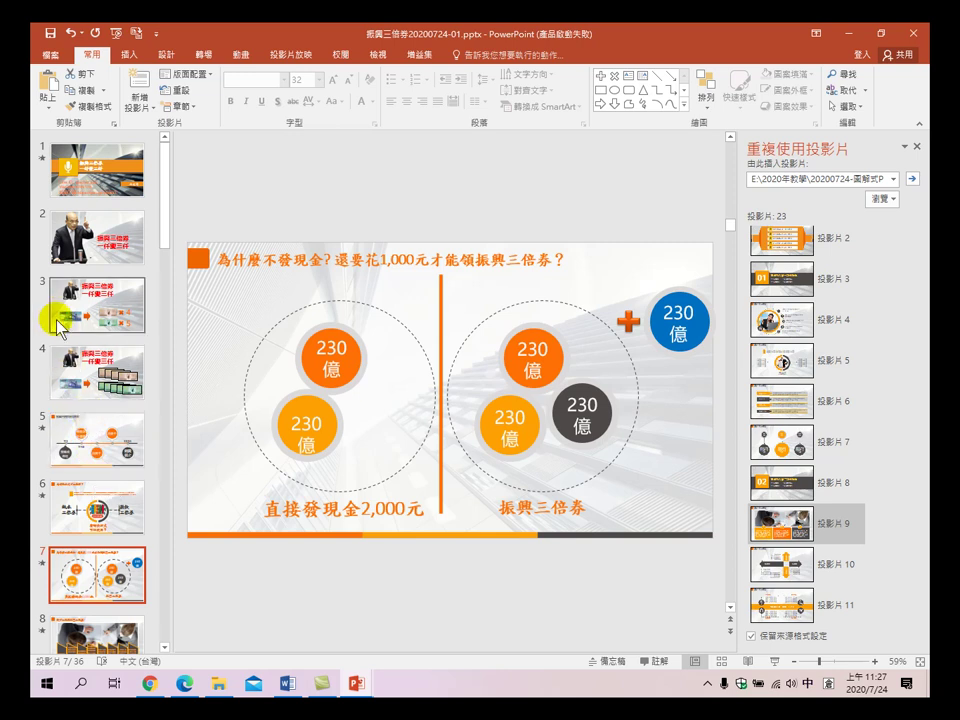
pyautogui.click(66, 135)
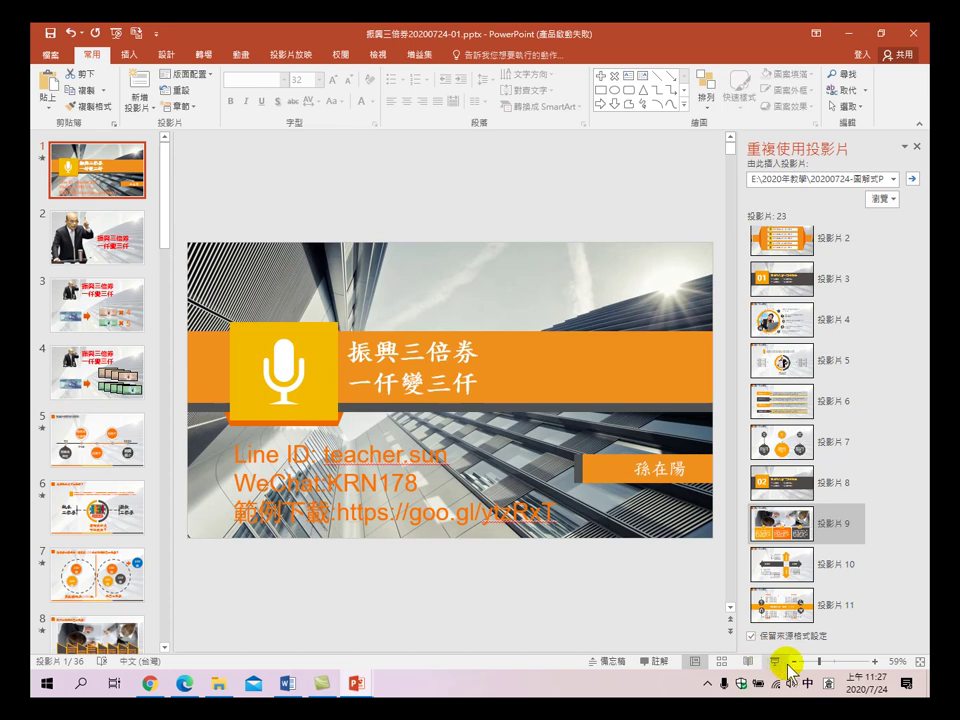
# - Play the slideshow from the title slide through the banknote and 500/200 voucher stack animations
pyautogui.click(776, 662)
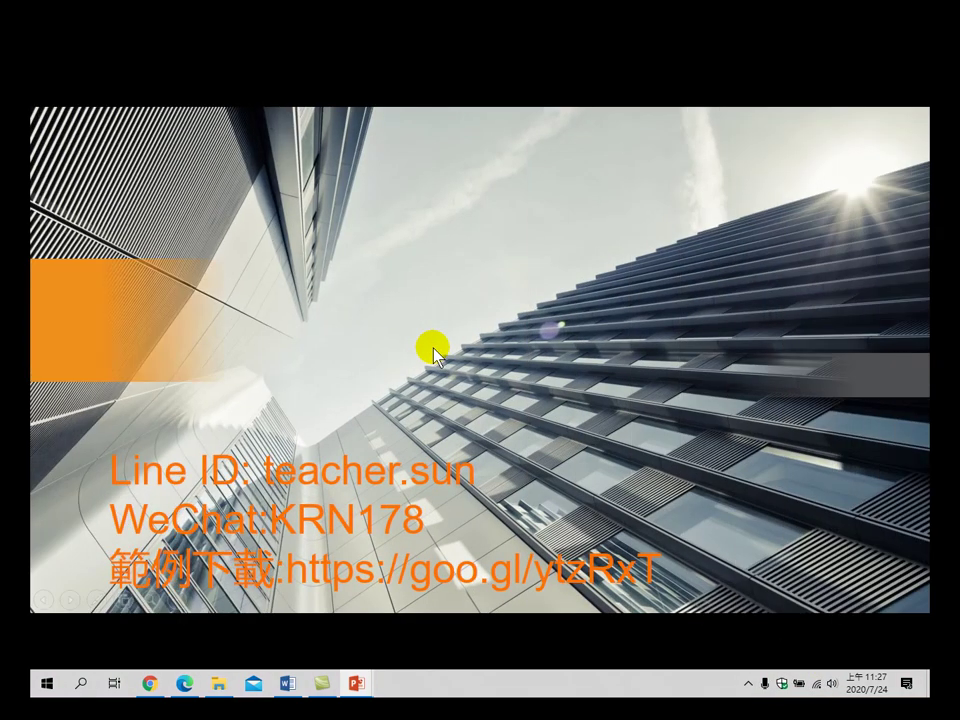
pyautogui.click(433, 350)
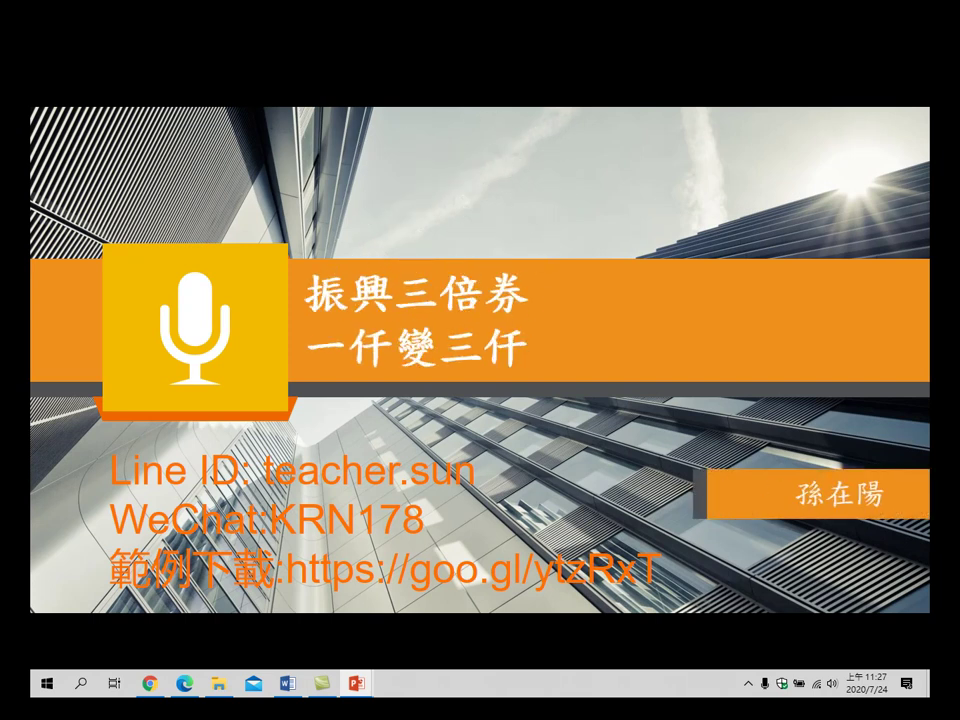
pyautogui.press('Right')
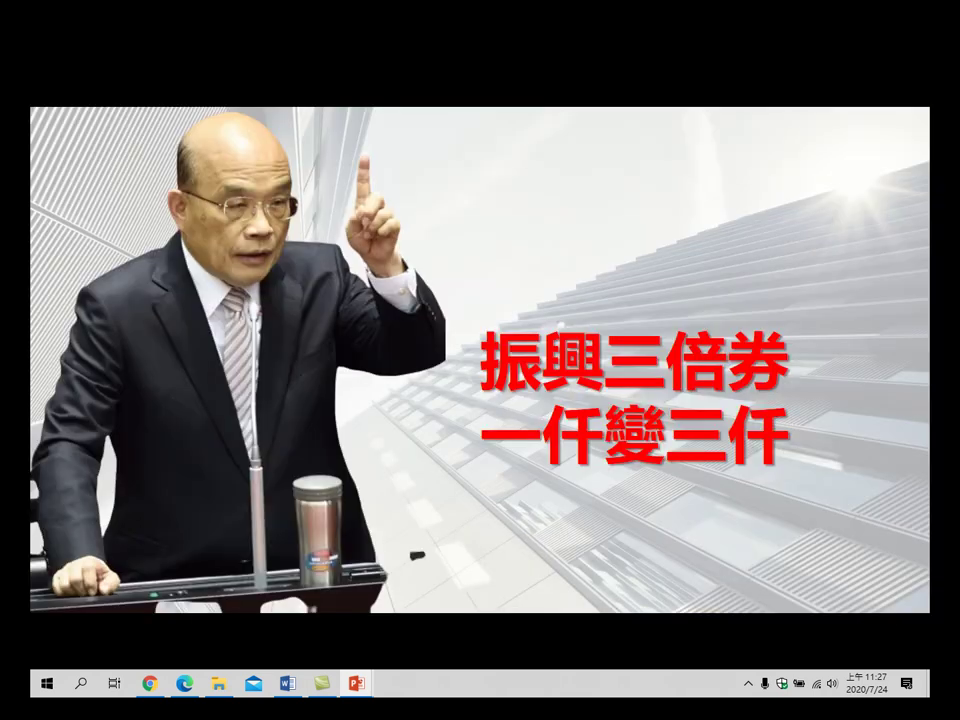
pyautogui.press('Right')
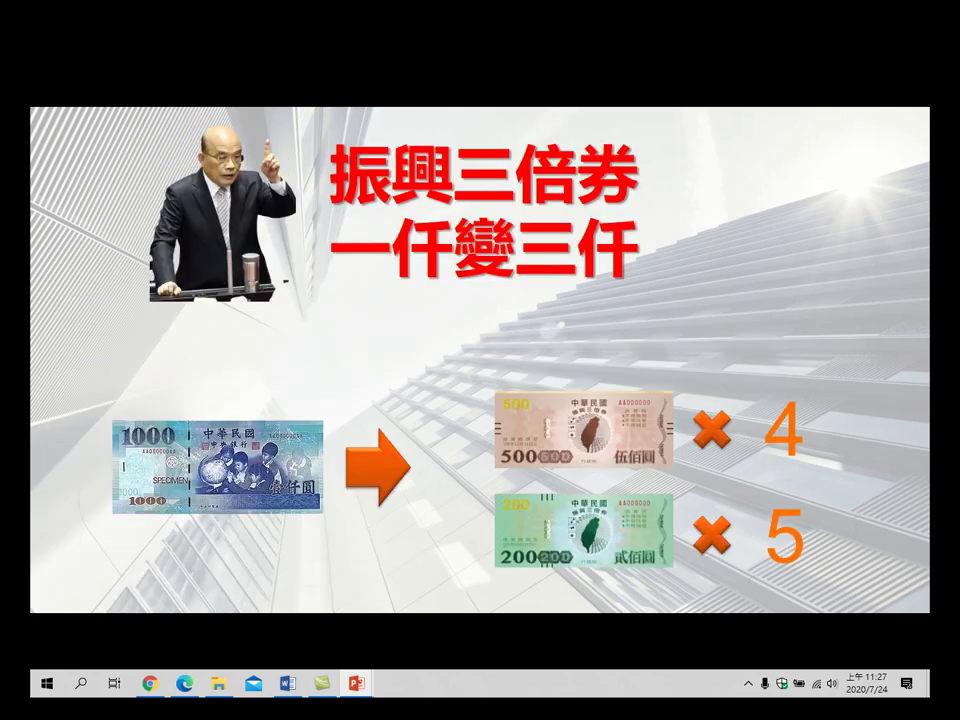
pyautogui.press('Right')
pyautogui.press('Right')
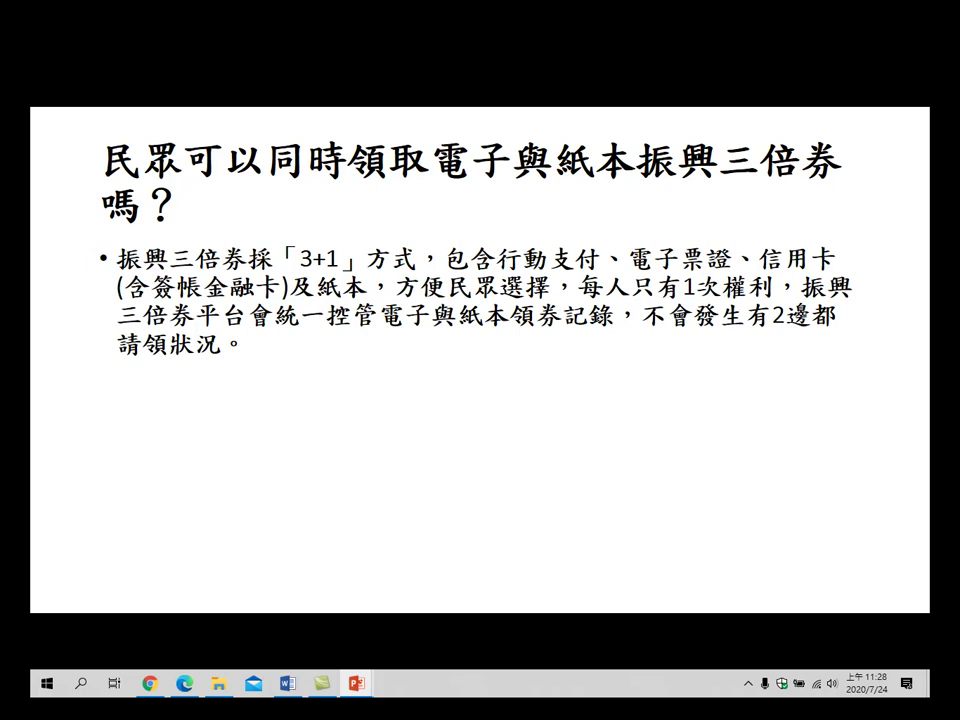
# - Exit the slideshow back to editing view on slide 12
pyautogui.press('Escape')
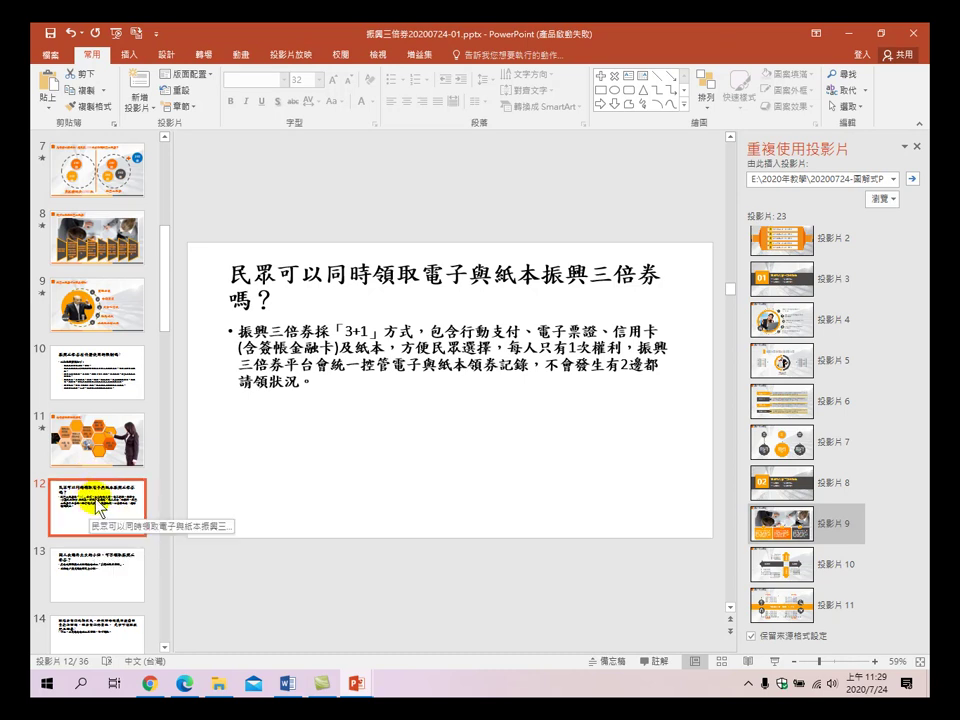
pyautogui.scroll(-1, 98, 503)
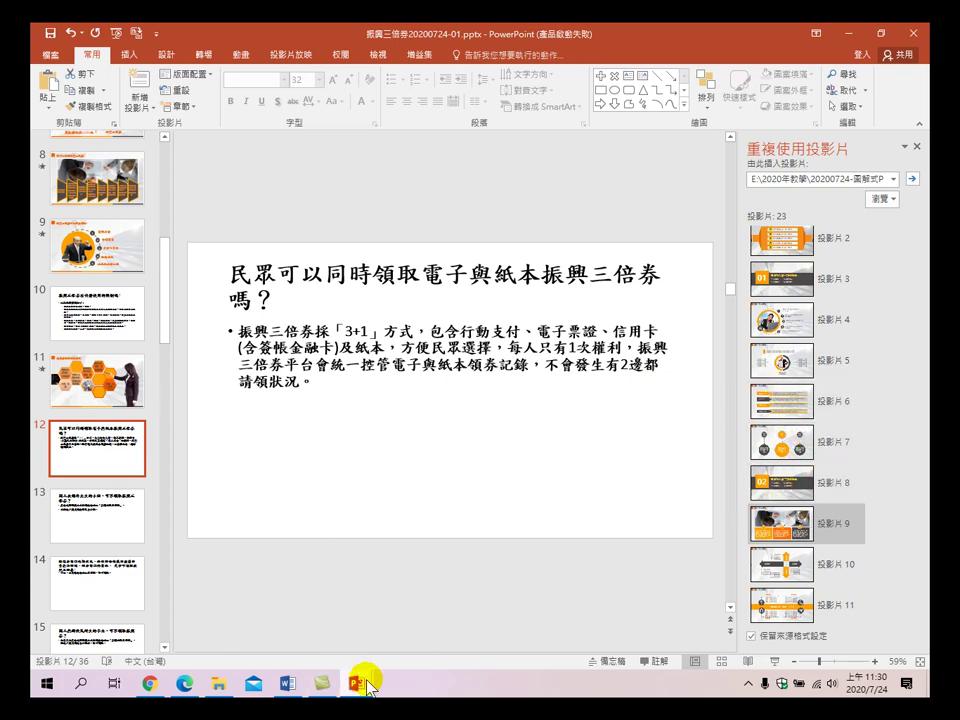
# - Bring up the business template deck at its photo-and-checklist slide 12
pyautogui.moveTo(352, 686)
pyautogui.click(235, 625)
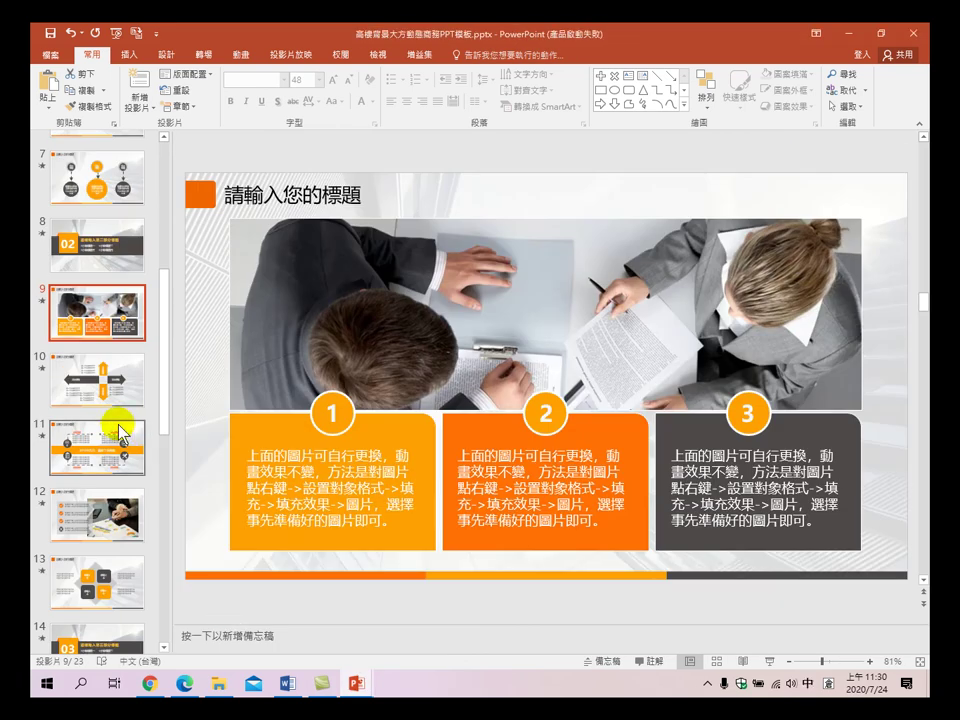
pyautogui.scroll(-2, 96, 428)
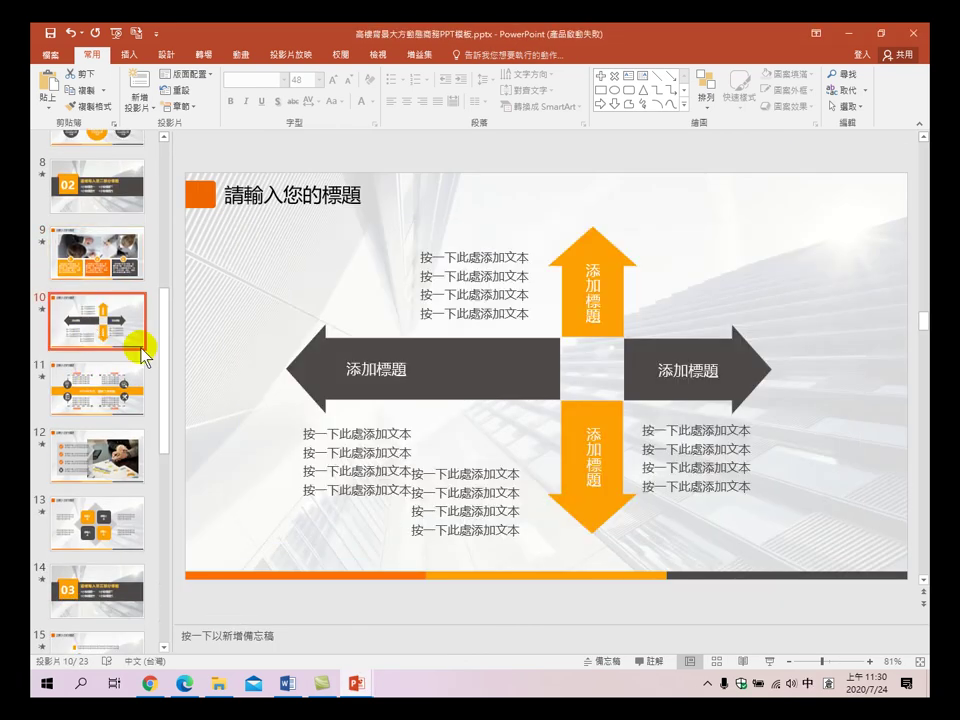
pyautogui.press('Down')
pyautogui.press('Down')
pyautogui.press('Down')
pyautogui.press('Up')
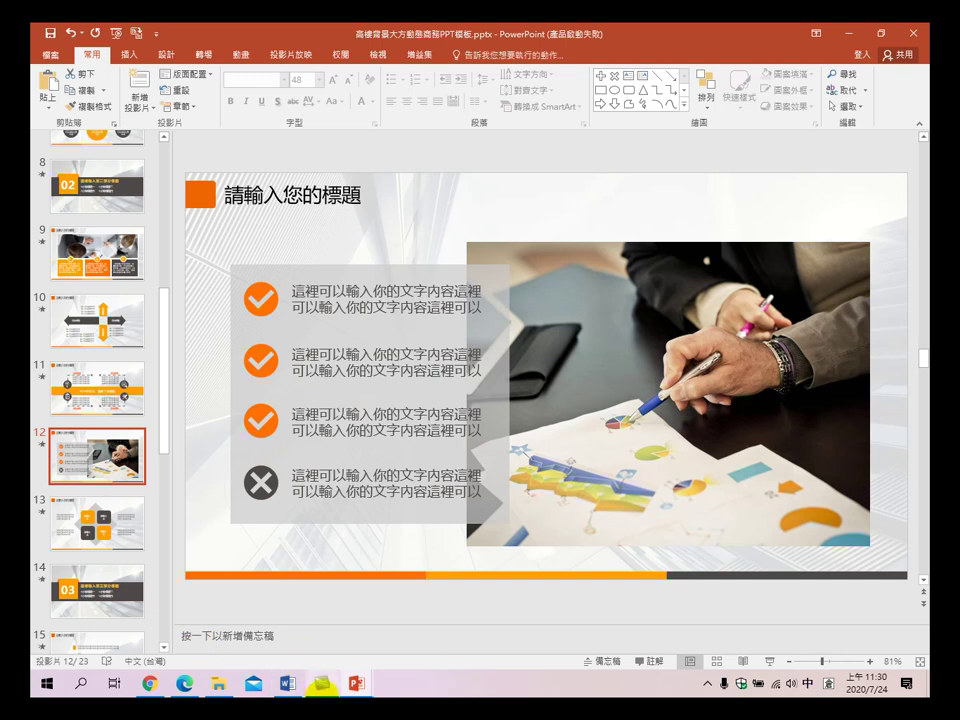
pyautogui.moveTo(356, 687)
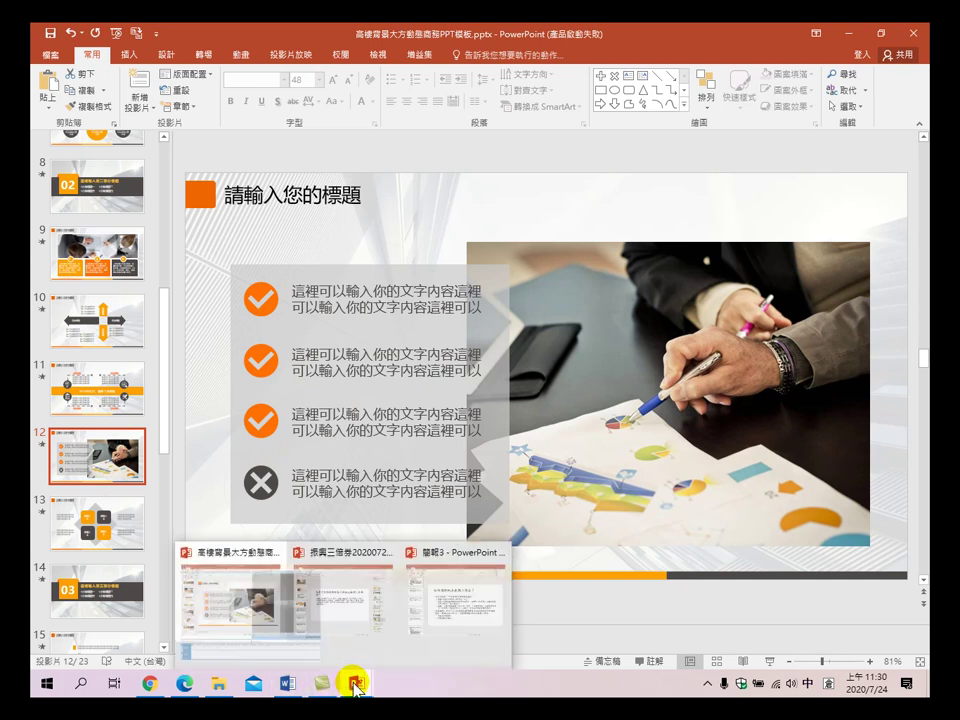
pyautogui.moveTo(514, 632)
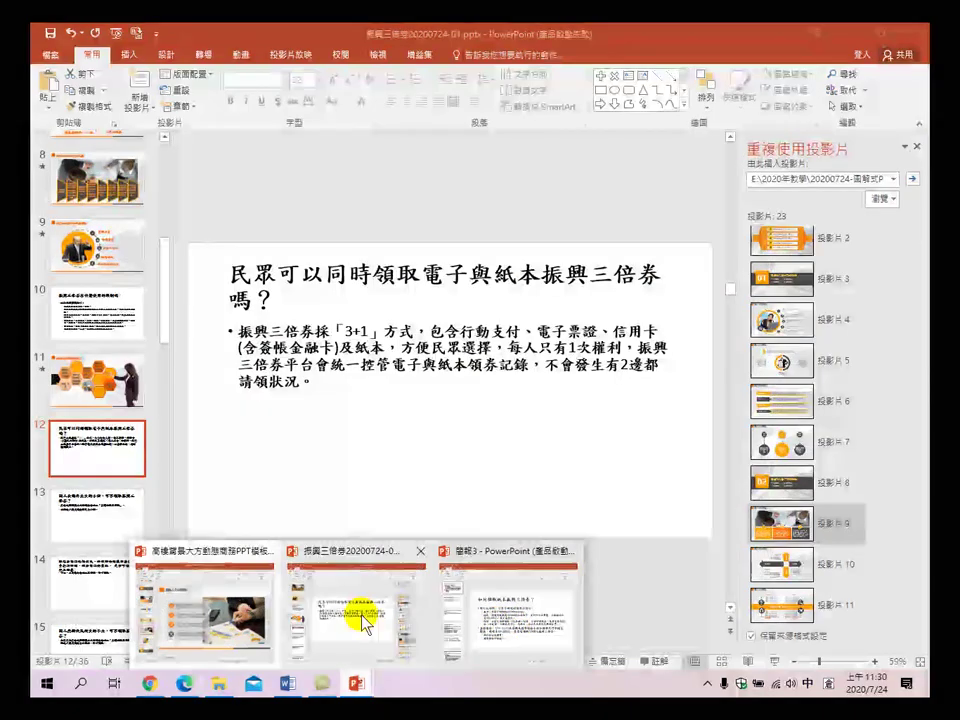
# - Reuse the template's photo-and-checklist slide as slide 13 of the voucher deck
pyautogui.click(364, 617)
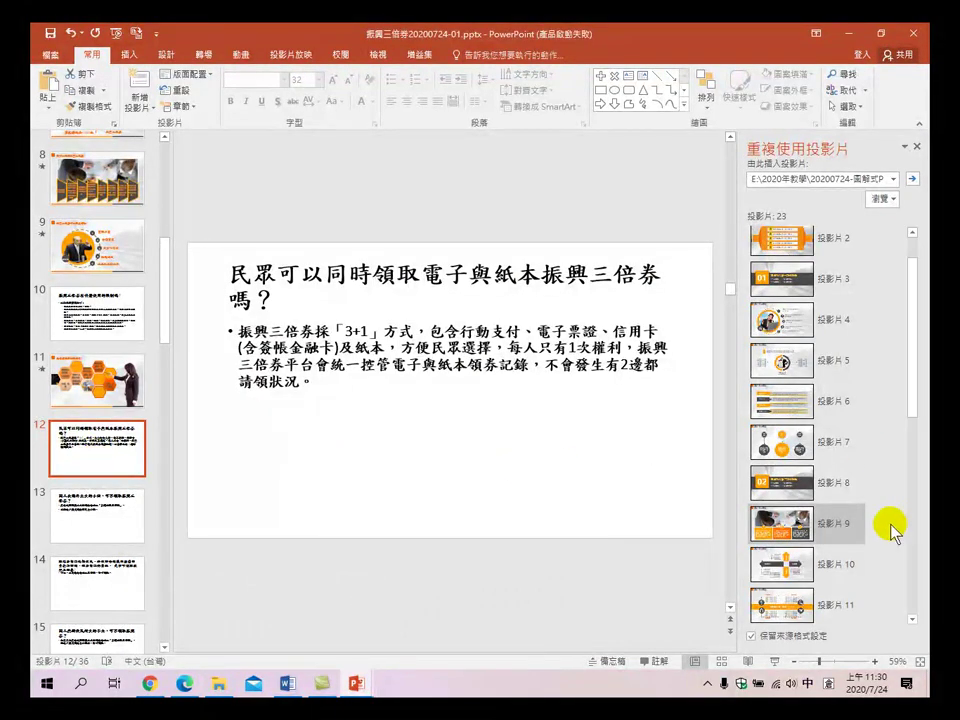
pyautogui.scroll(-5, 828, 490)
pyautogui.scroll(-2, 845, 500)
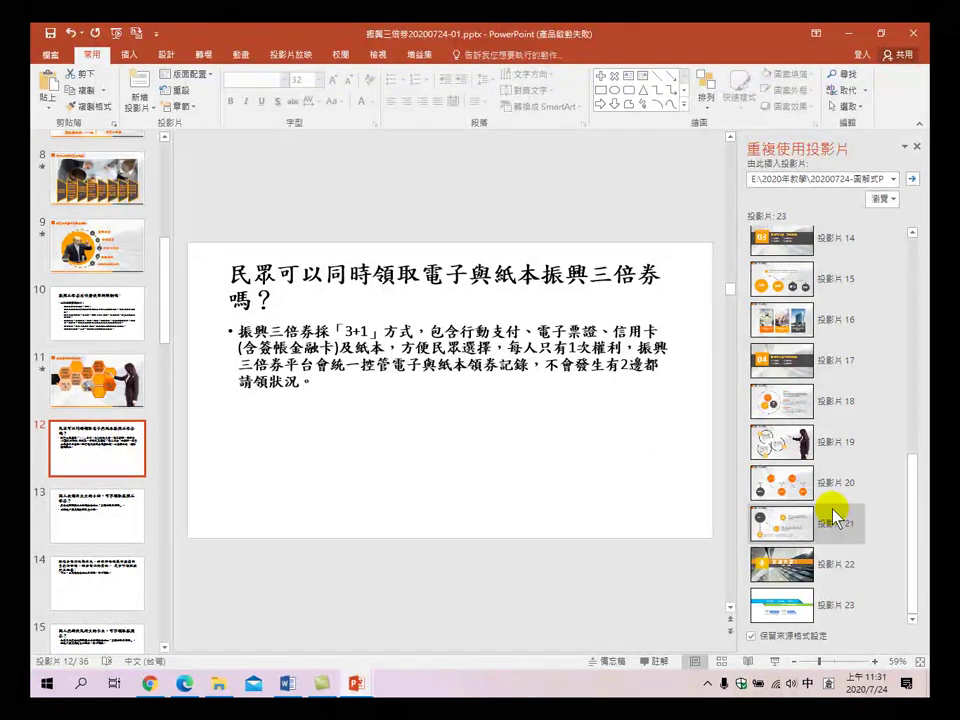
pyautogui.scroll(2, 841, 520)
pyautogui.scroll(6, 841, 520)
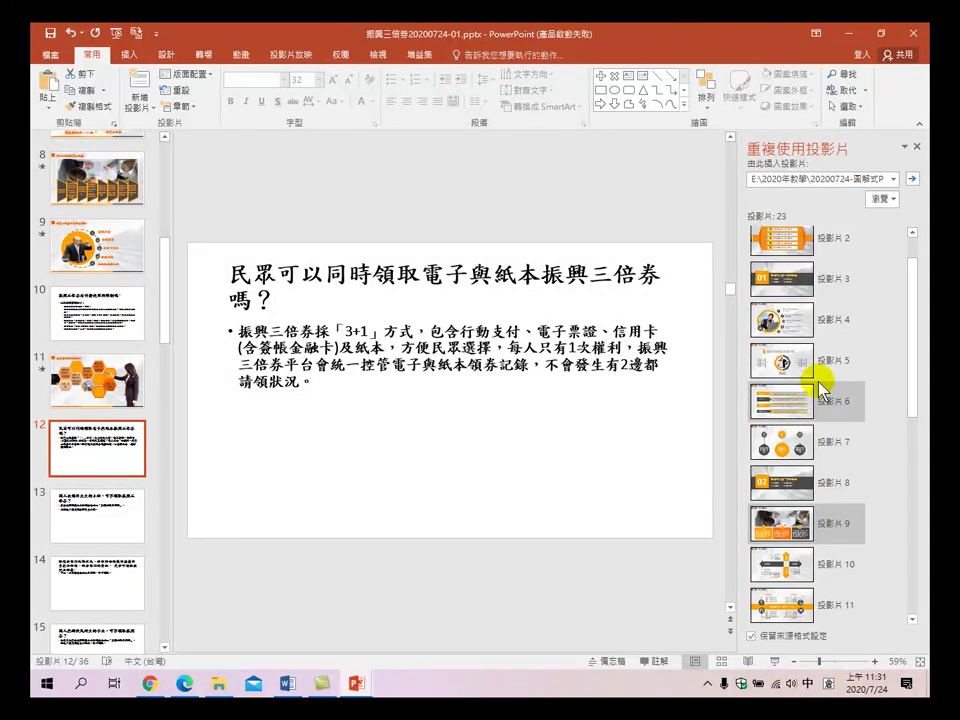
pyautogui.scroll(-3, 820, 390)
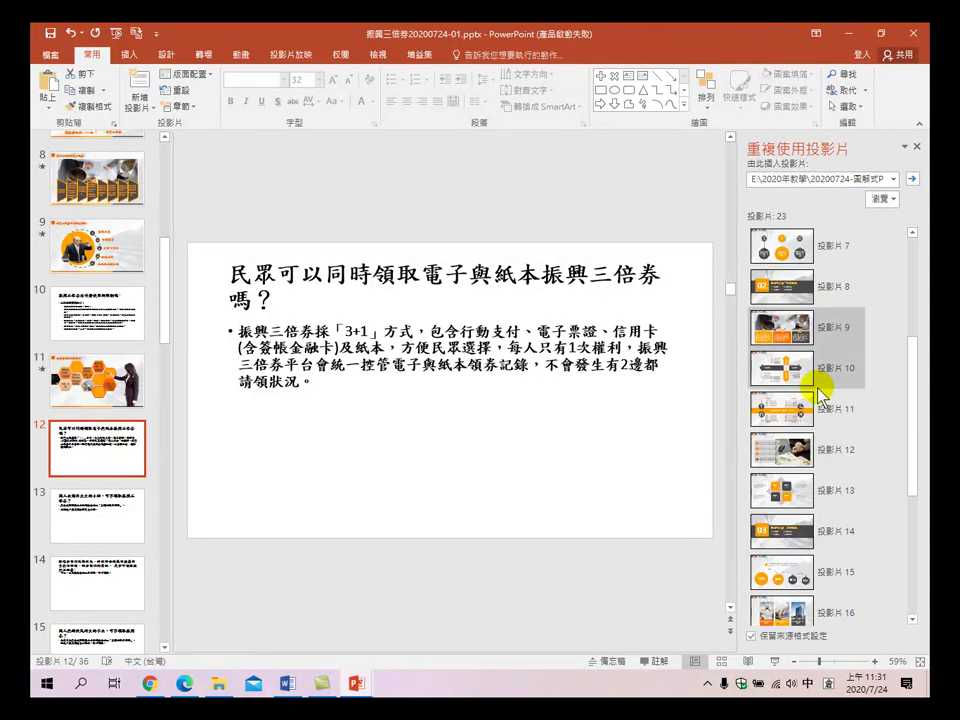
pyautogui.scroll(-2, 818, 392)
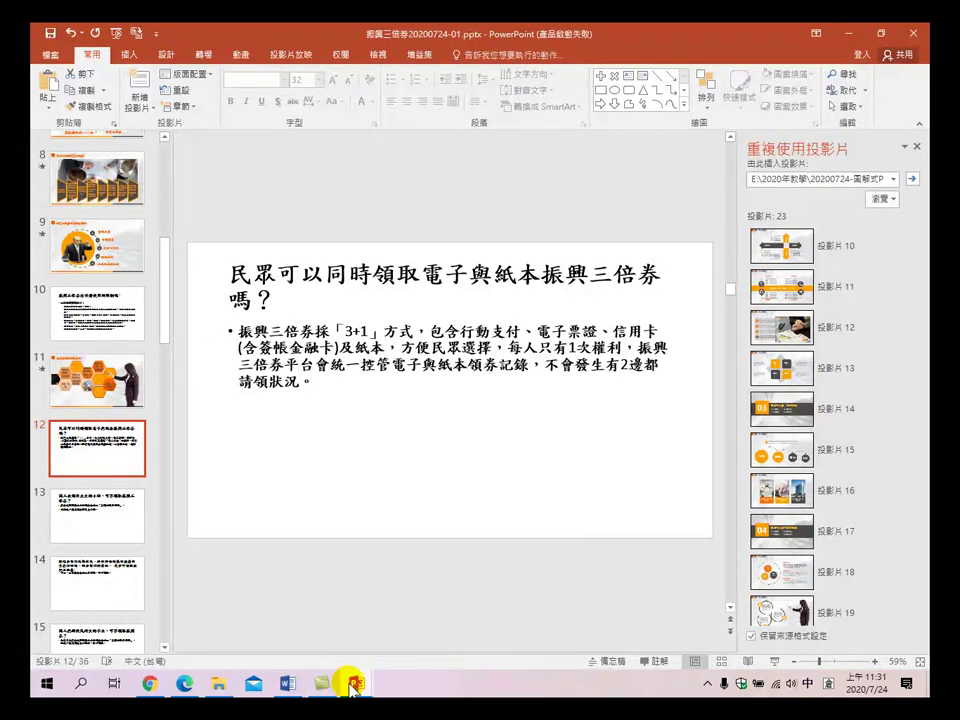
pyautogui.moveTo(349, 686)
pyautogui.click(205, 610)
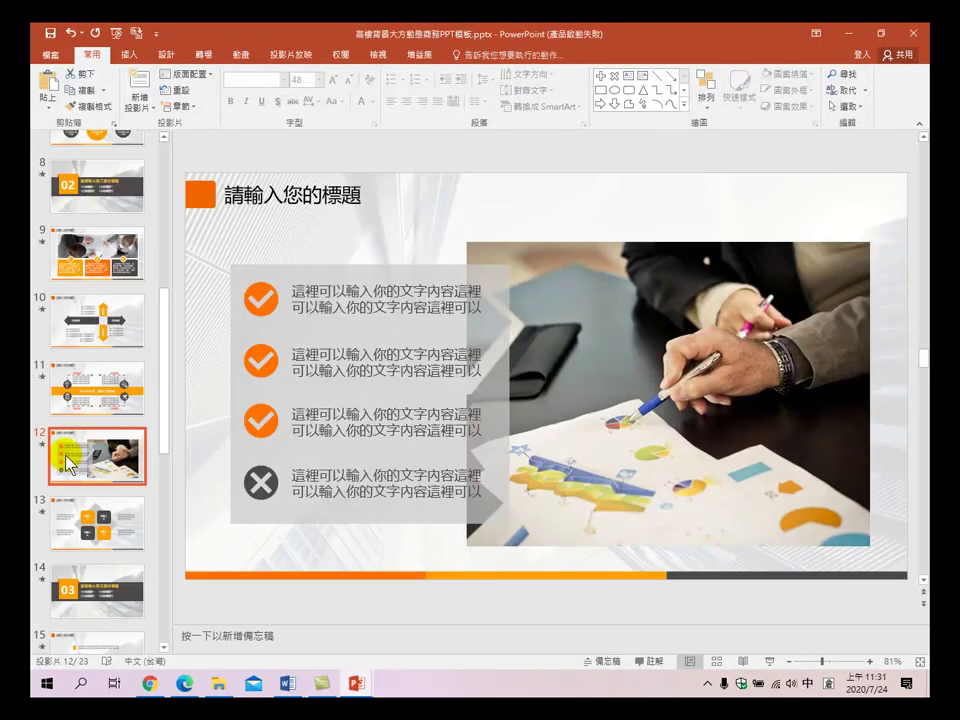
pyautogui.moveTo(353, 683)
pyautogui.click(362, 627)
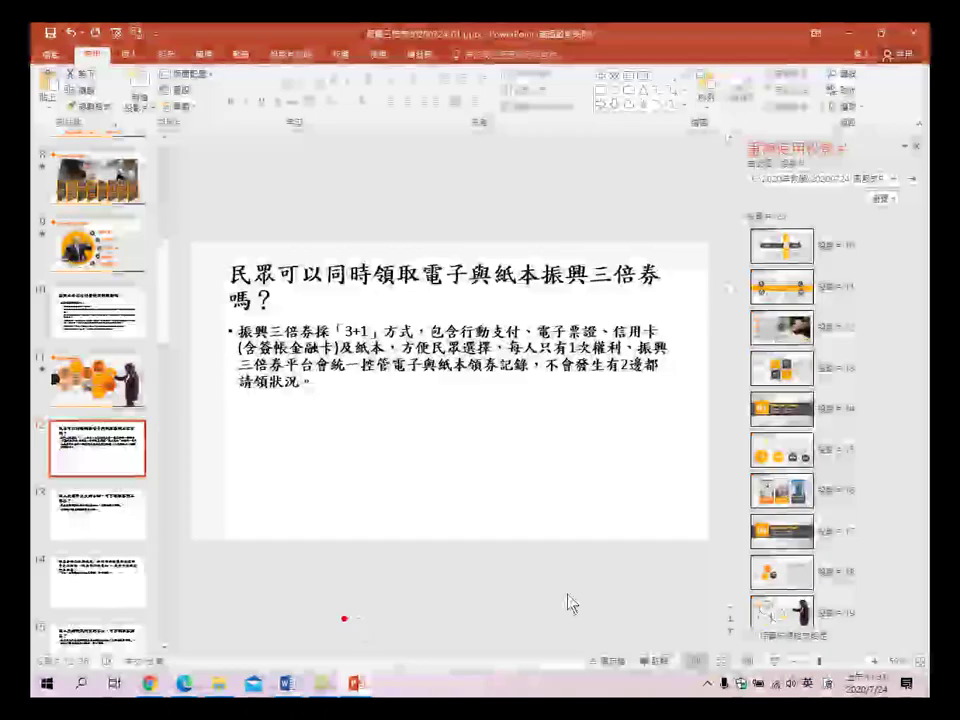
pyautogui.click(840, 322)
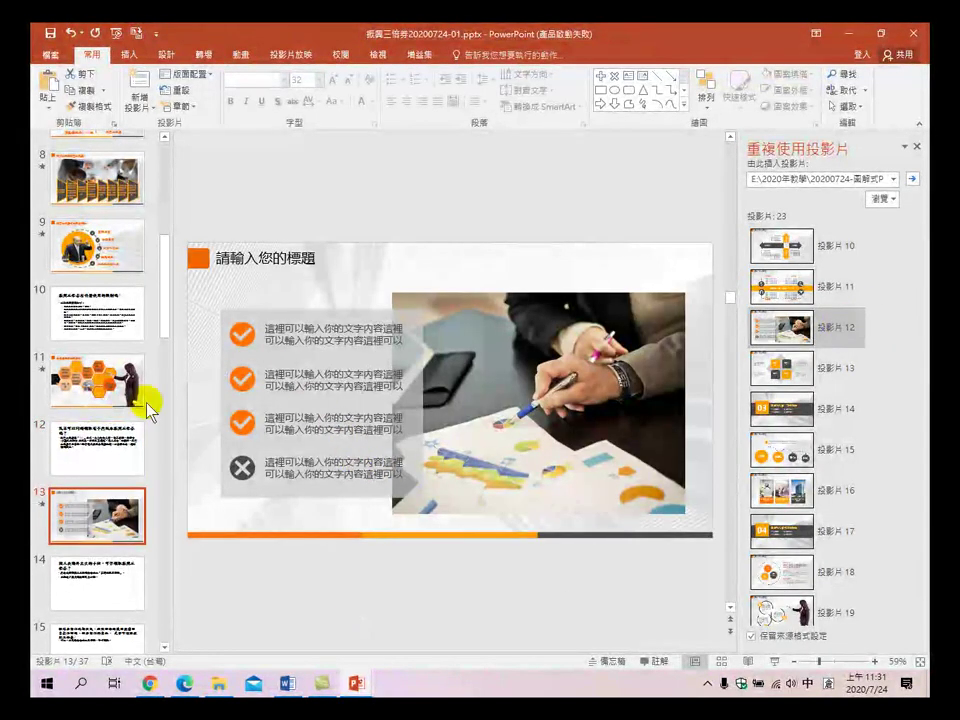
# - Review slide 12's 3+1 answer text, including 行動支付, against the new checklist slide 13
pyautogui.click(99, 456)
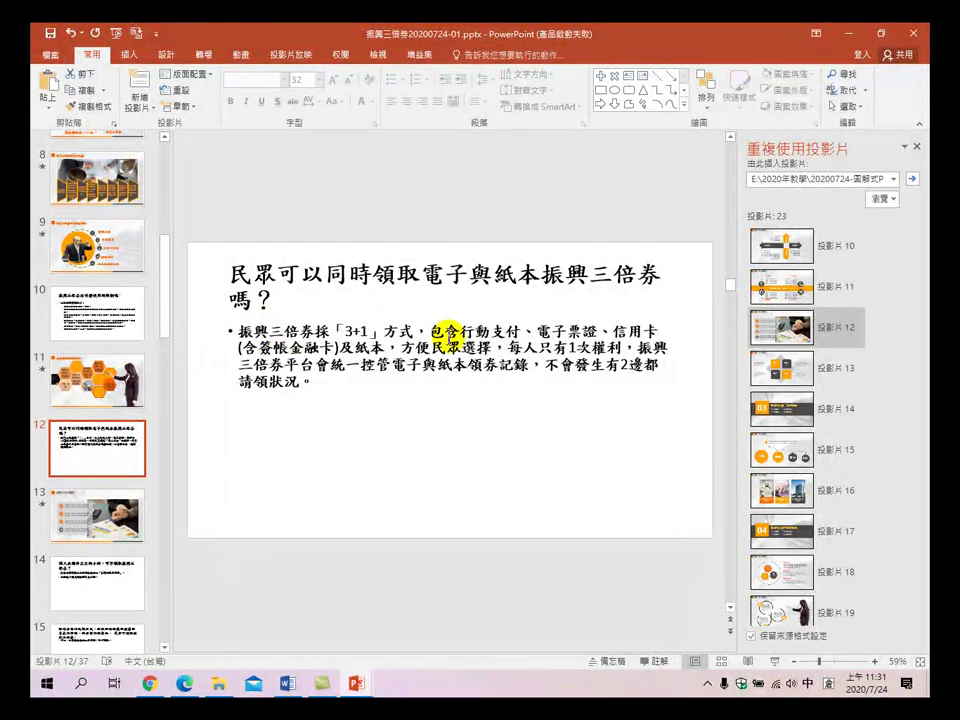
pyautogui.moveTo(458, 331); pyautogui.dragTo(594, 394)
pyautogui.click(469, 390)
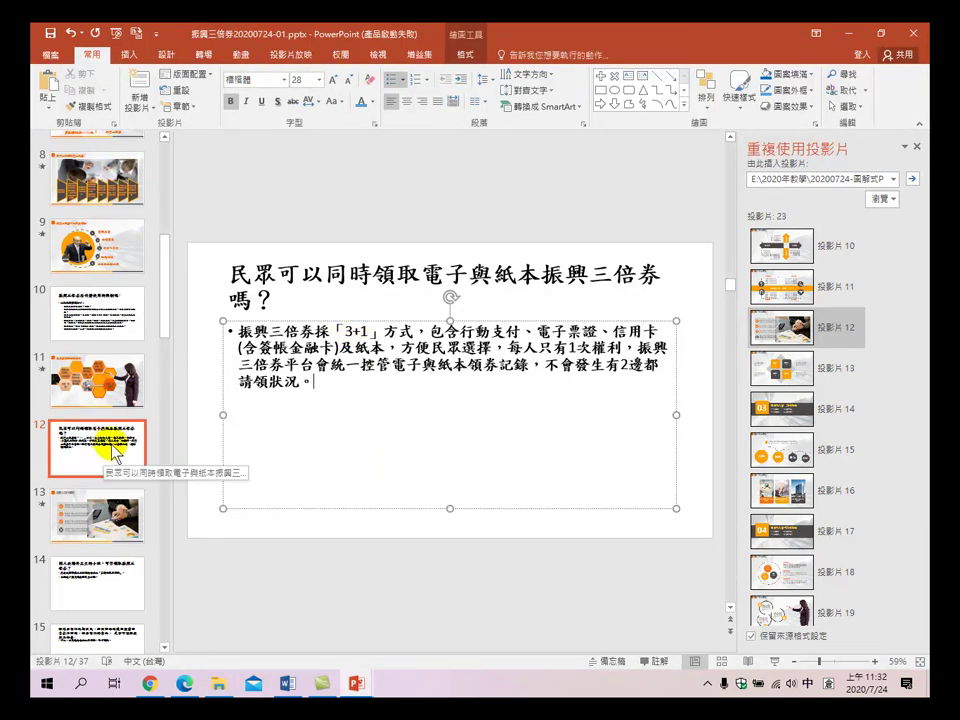
pyautogui.click(100, 512)
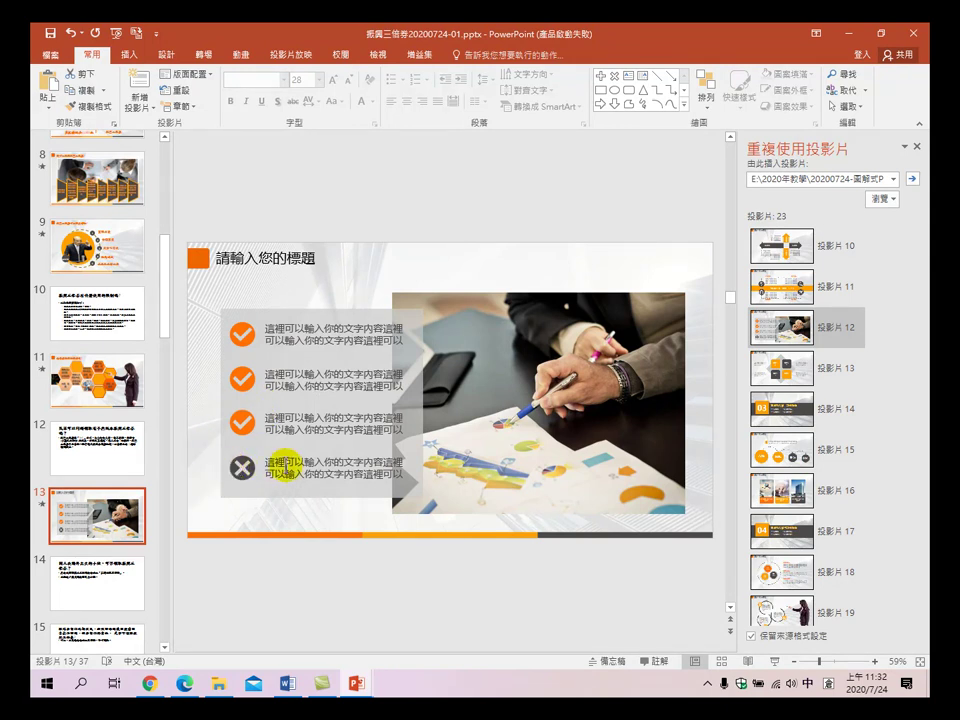
pyautogui.click(93, 460)
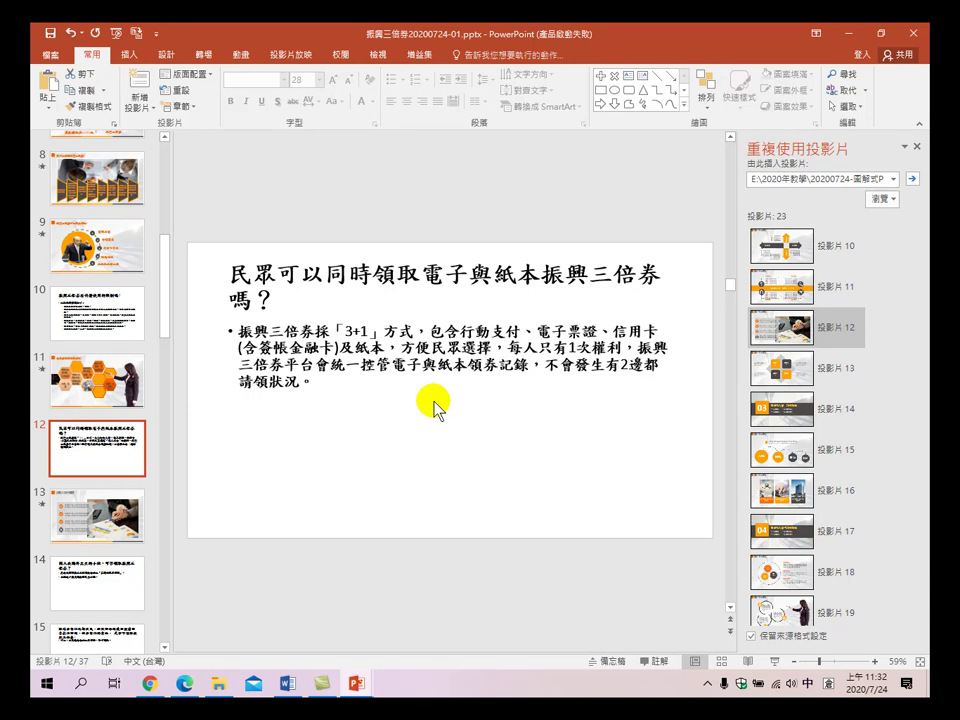
pyautogui.moveTo(564, 347); pyautogui.dragTo(590, 347)
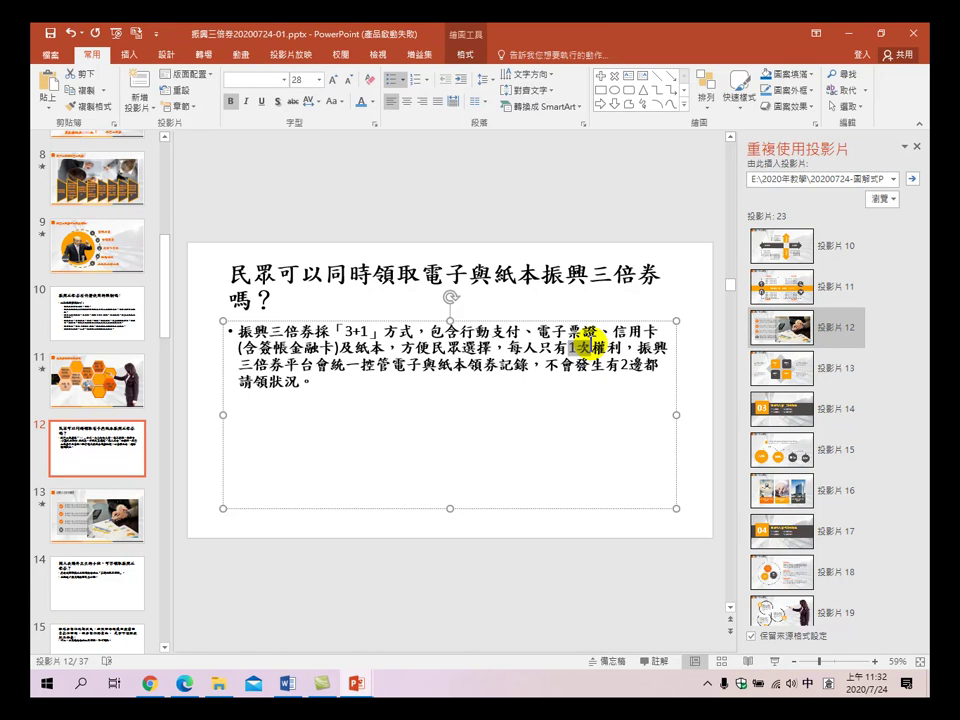
pyautogui.click(606, 386)
pyautogui.click(343, 390)
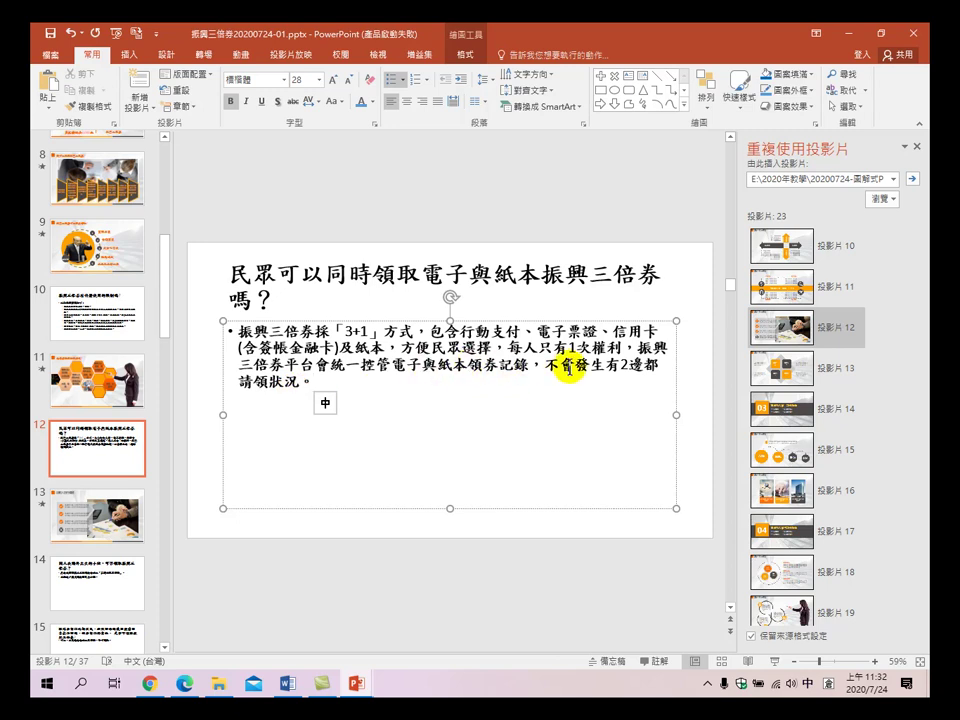
pyautogui.moveTo(548, 366); pyautogui.dragTo(300, 384)
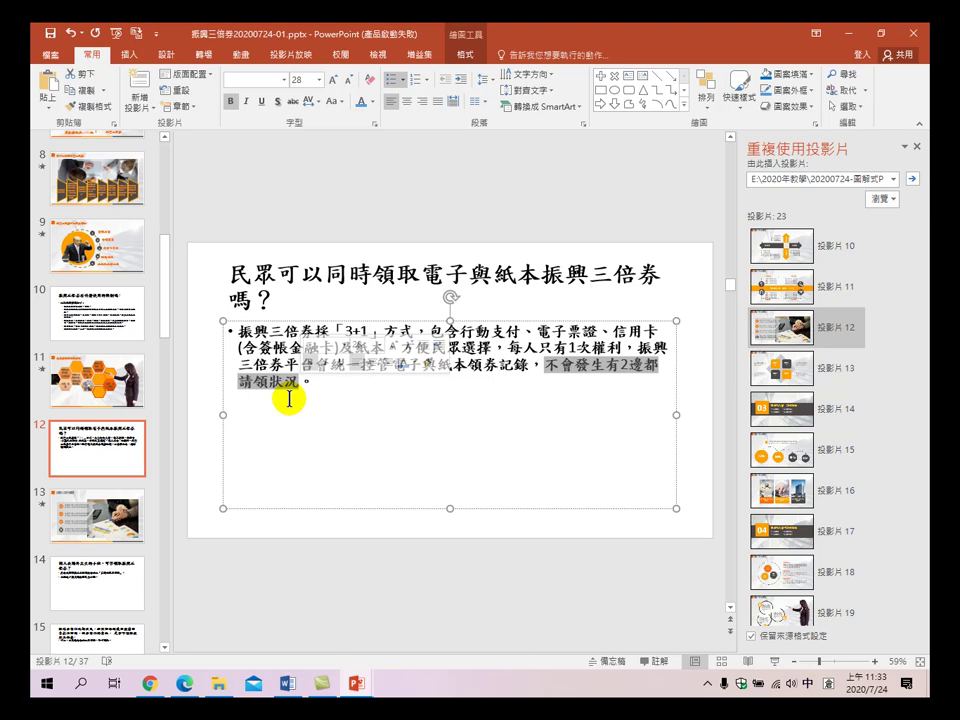
pyautogui.click(497, 395)
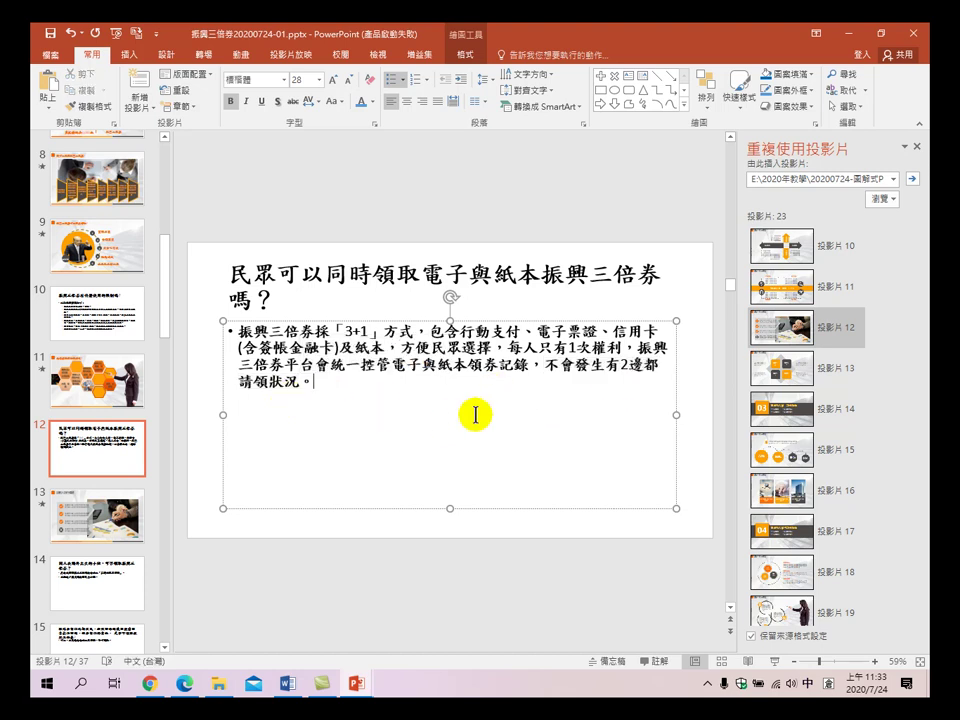
pyautogui.moveTo(343, 330); pyautogui.dragTo(372, 330)
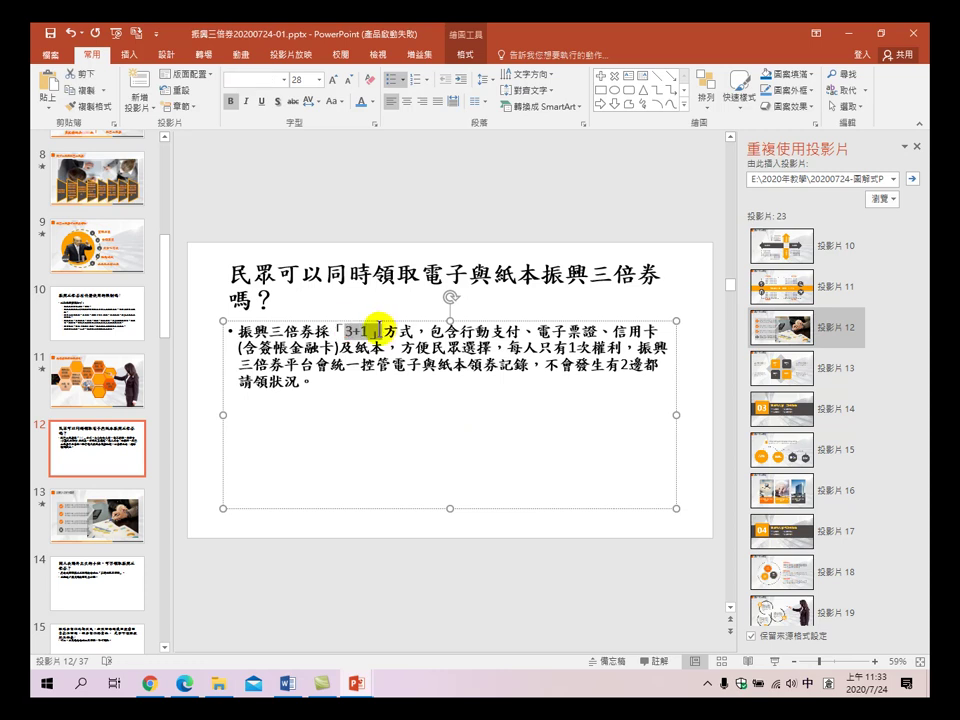
pyautogui.click(358, 330)
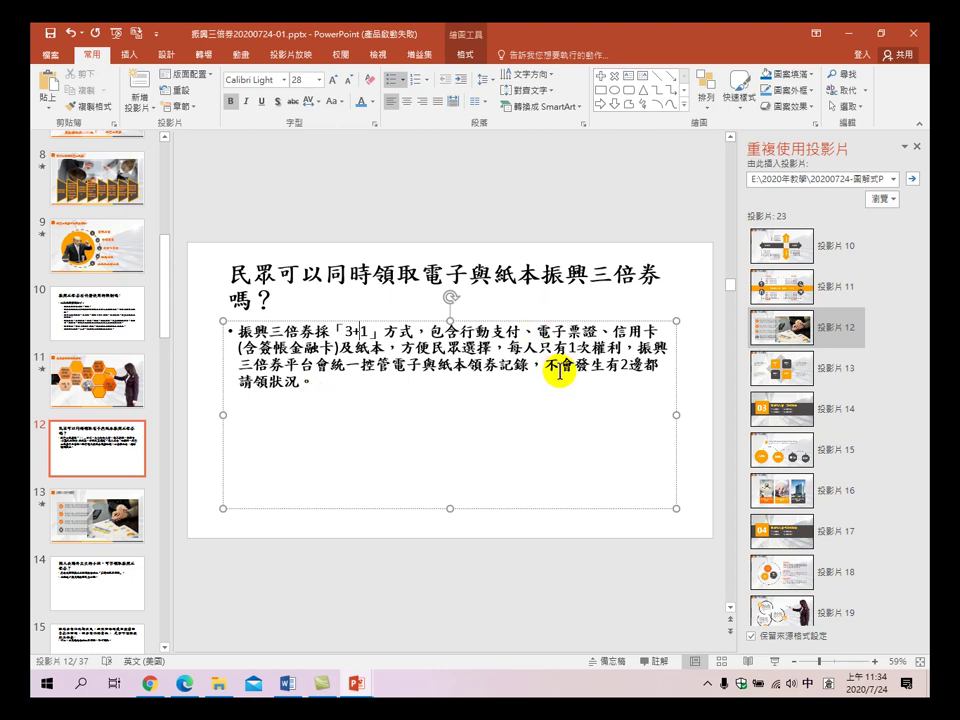
pyautogui.moveTo(552, 367); pyautogui.dragTo(446, 407)
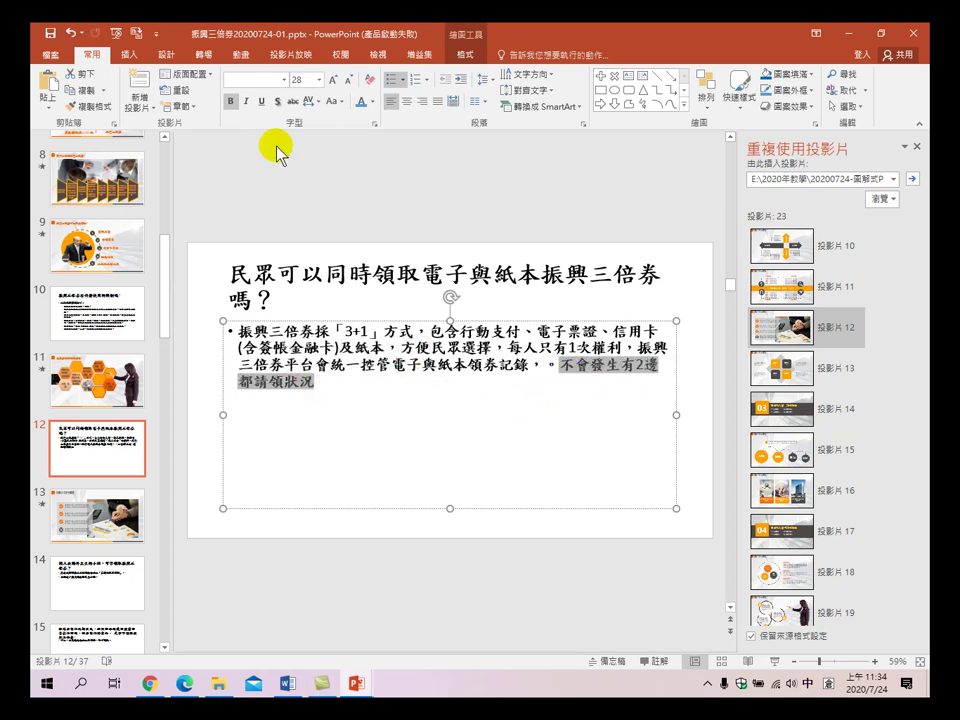
pyautogui.click(71, 32)
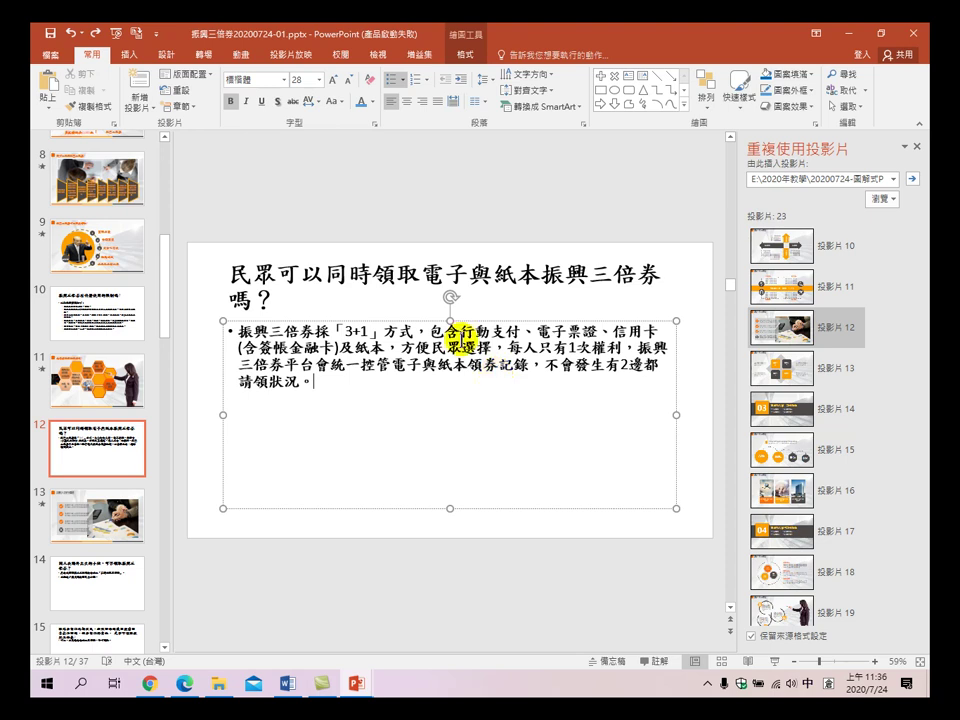
pyautogui.click(116, 508)
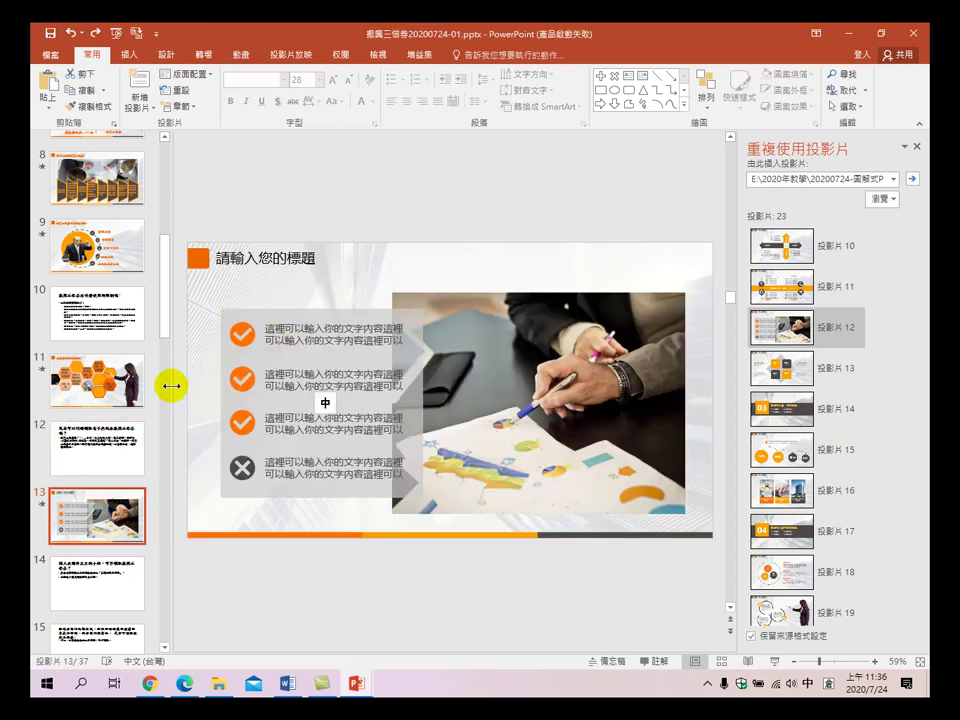
pyautogui.click(103, 440)
pyautogui.click(100, 315)
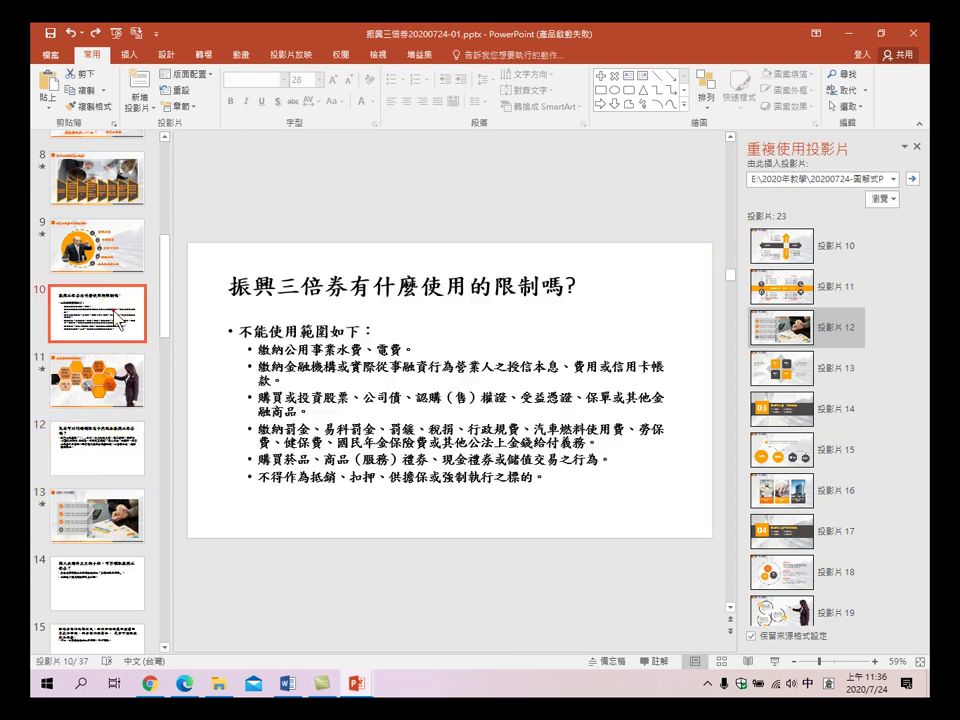
pyautogui.click(116, 447)
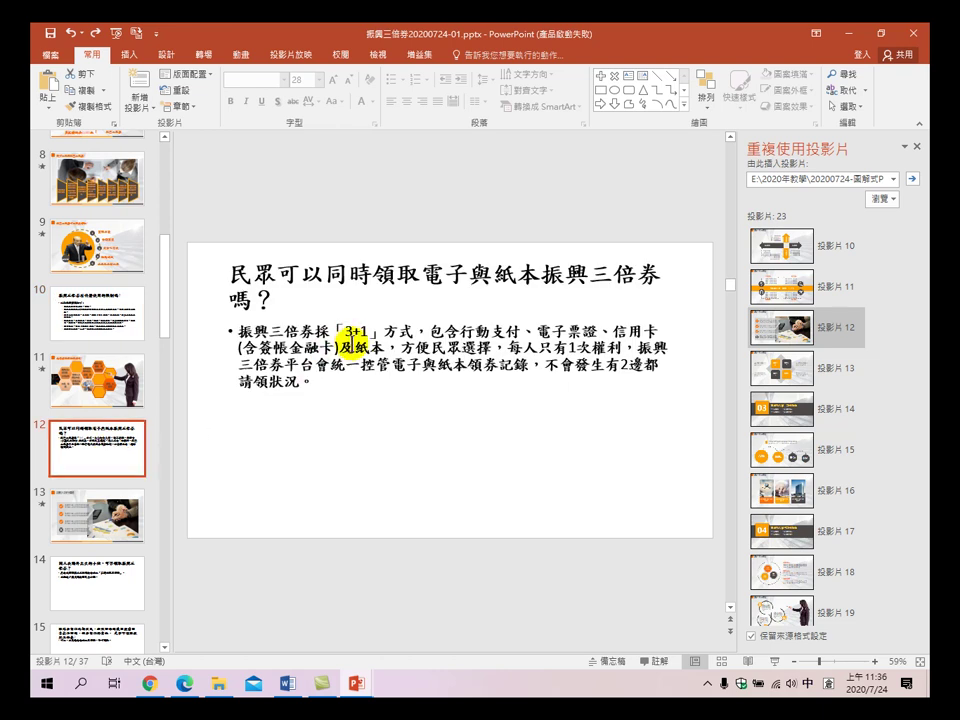
pyautogui.moveTo(456, 330); pyautogui.dragTo(520, 340)
pyautogui.hotkey('ctrl', 'c')
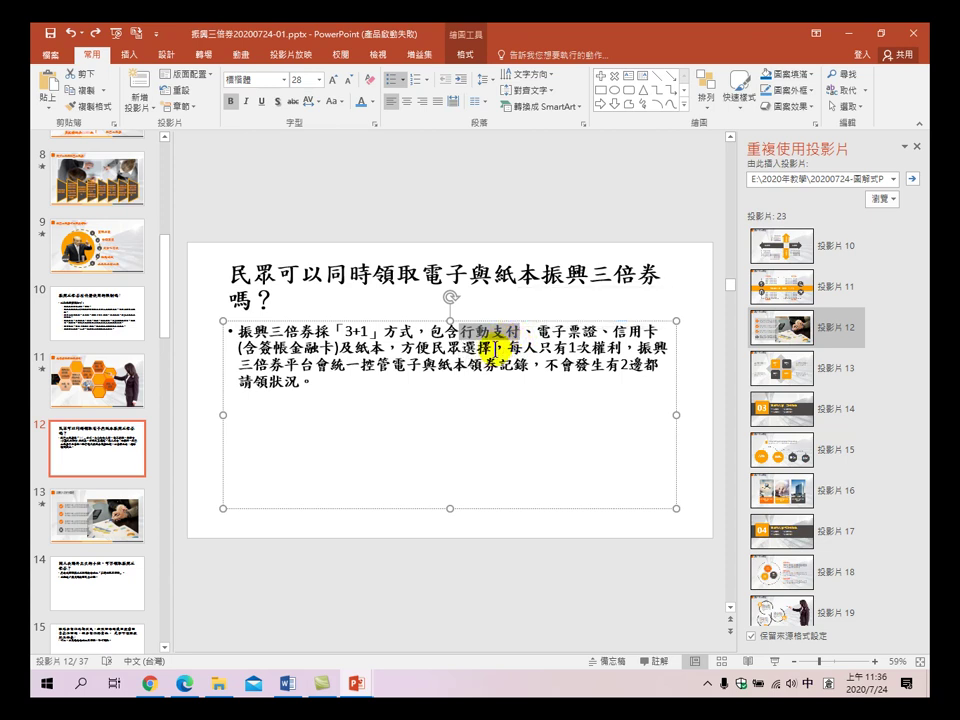
# - Paste 行動支付 and 電子票證 from slide 12 into slide 13's first two checklist items
pyautogui.click(85, 524)
pyautogui.moveTo(268, 326); pyautogui.dragTo(333, 341)
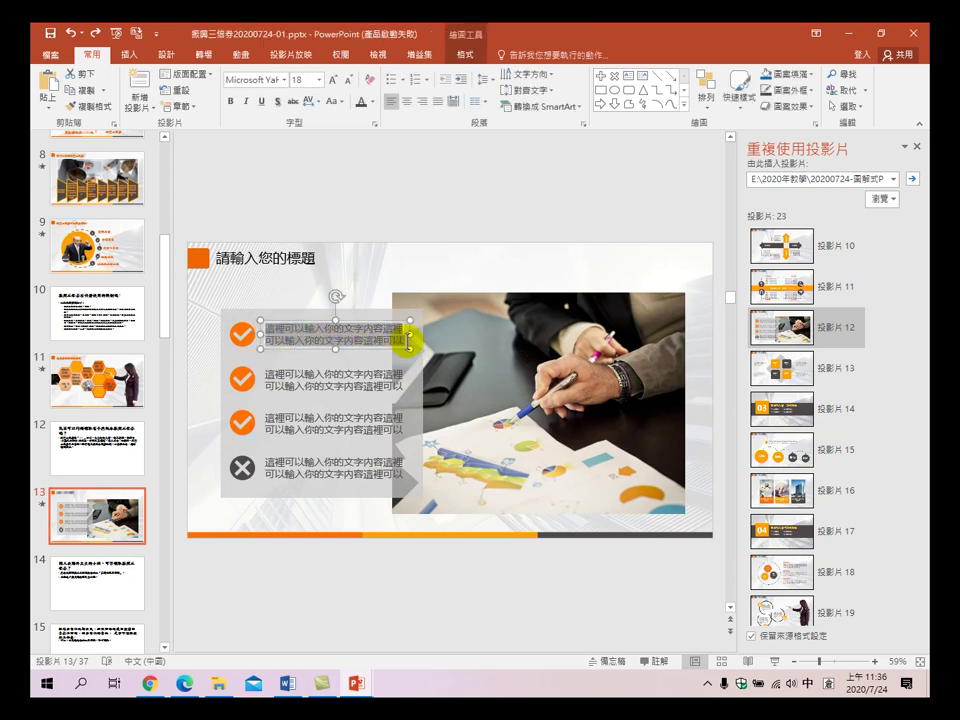
pyautogui.hotkey('ctrl', 'v')
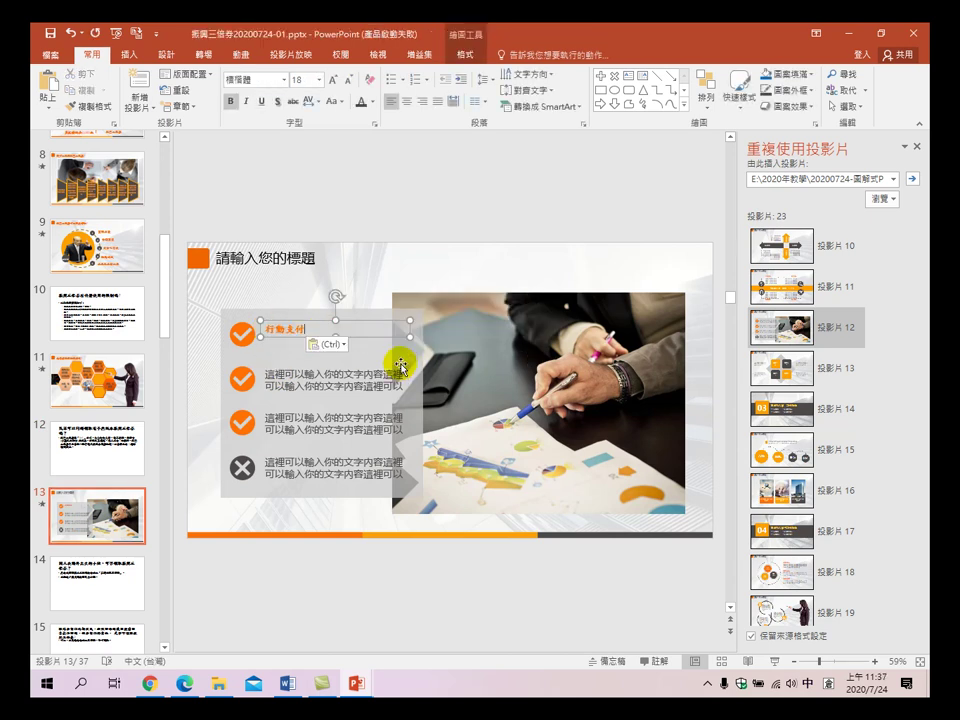
pyautogui.click(78, 445)
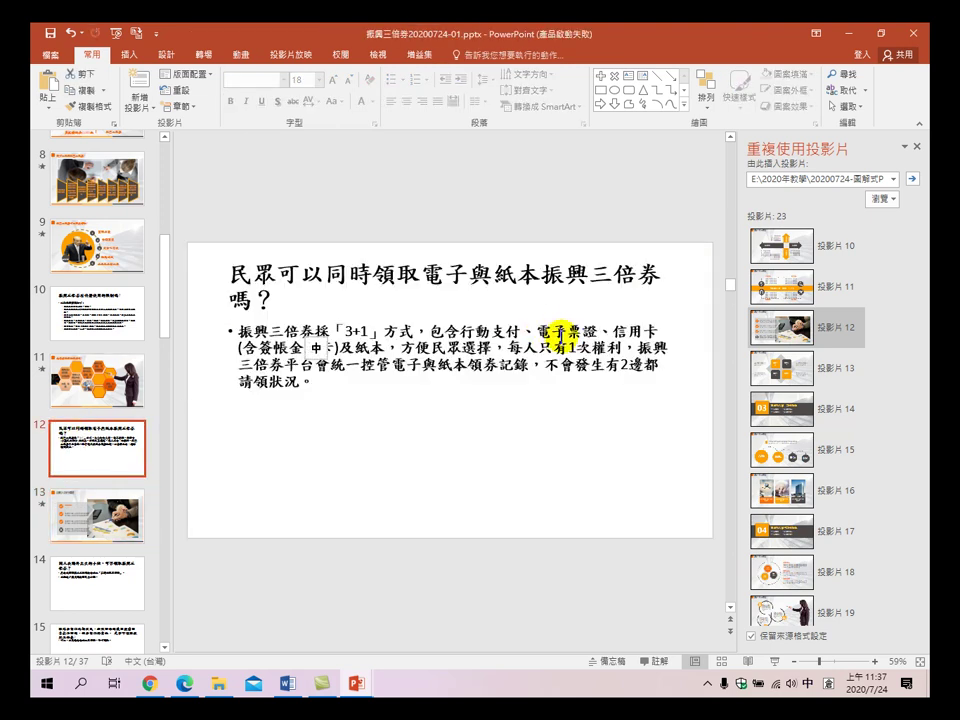
pyautogui.doubleClick(545, 331)
pyautogui.hotkey('ctrl', 'c')
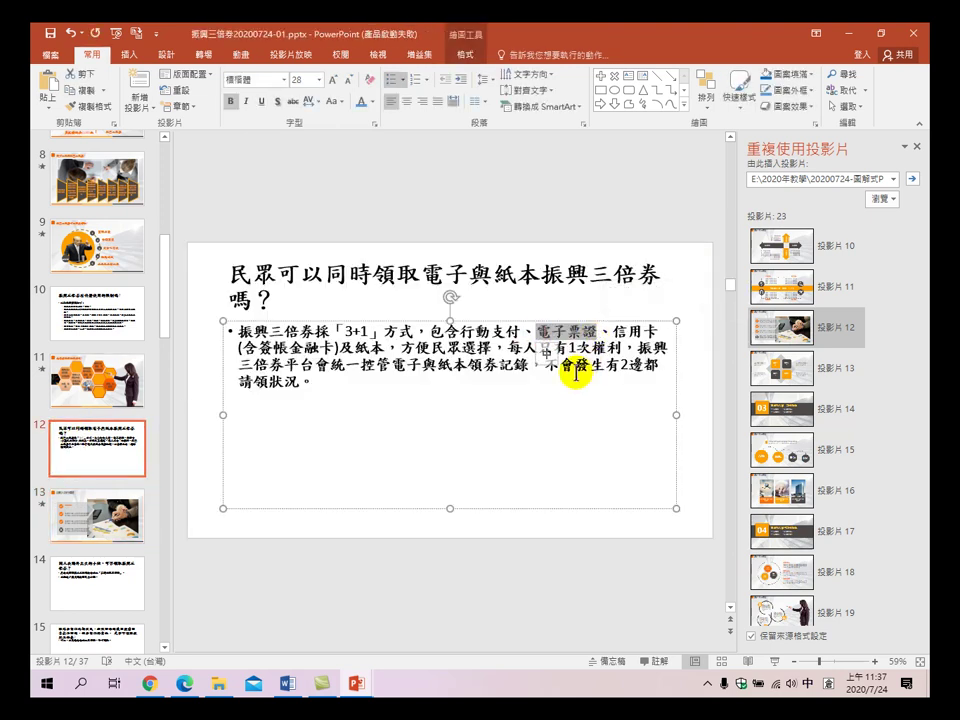
pyautogui.click(97, 515)
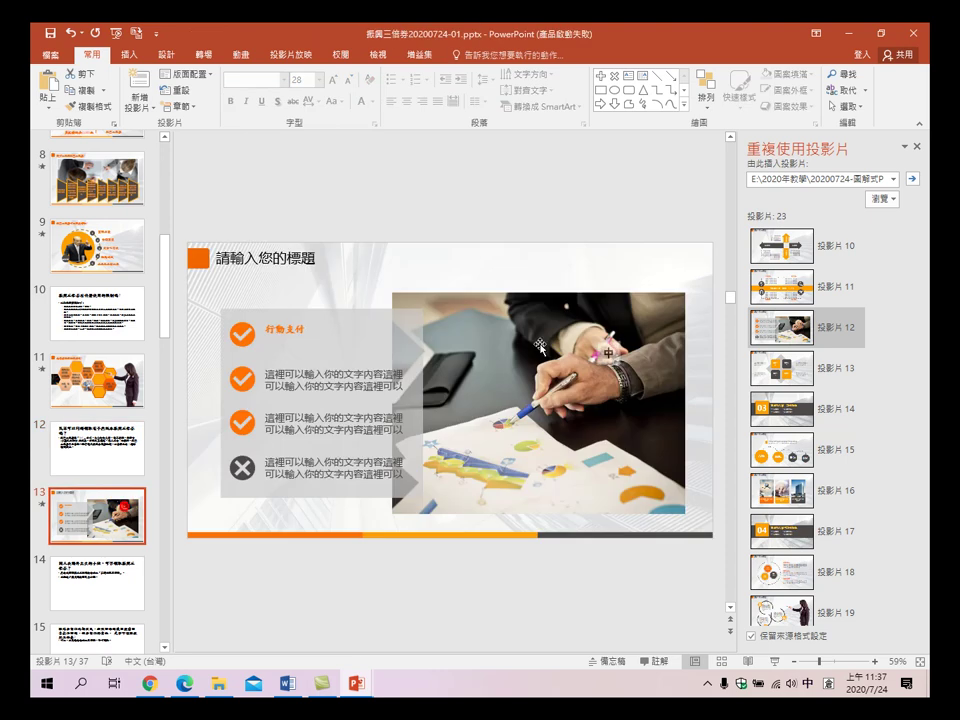
pyautogui.moveTo(263, 370); pyautogui.dragTo(404, 387)
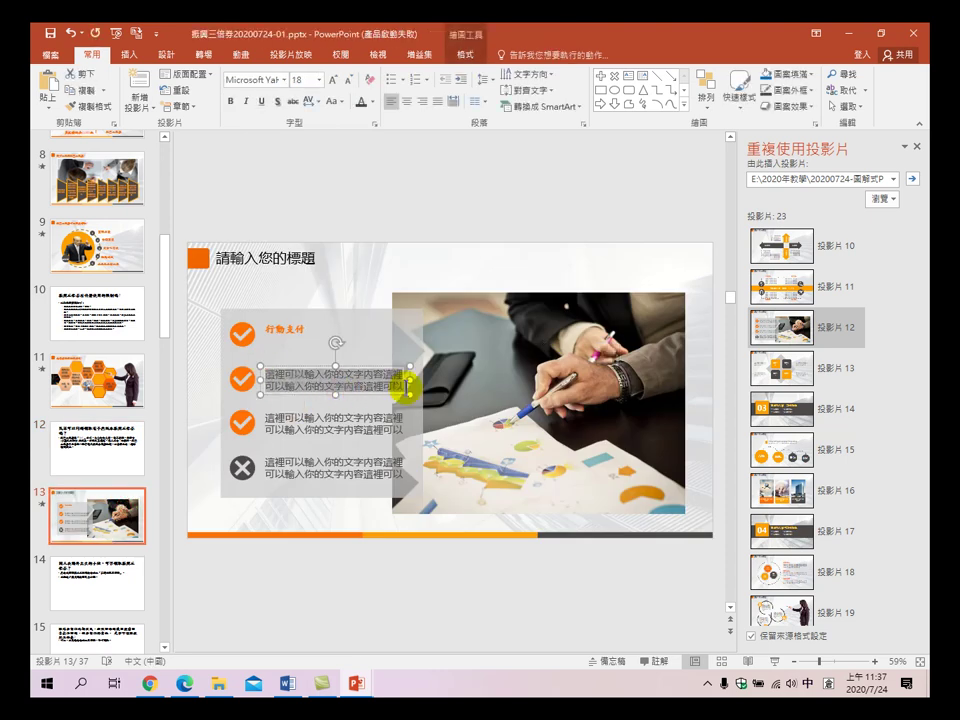
pyautogui.hotkey('ctrl', 'v')
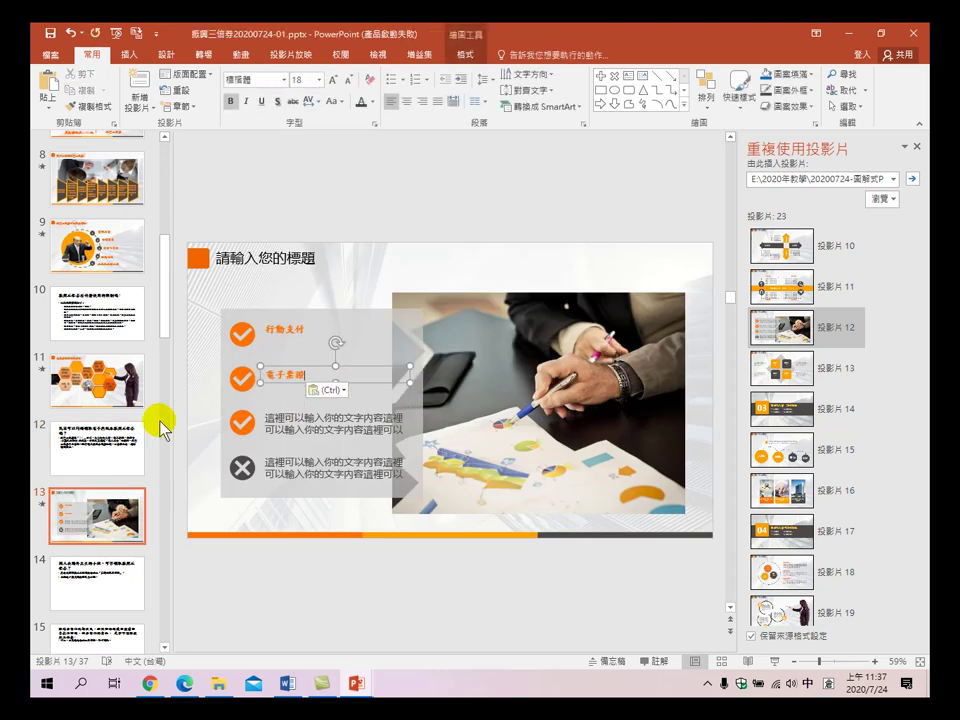
# - Fill the third and fourth checklist items with 信用卡 and 紙本 copied from slide 12
pyautogui.click(122, 452)
pyautogui.moveTo(616, 329); pyautogui.dragTo(652, 327)
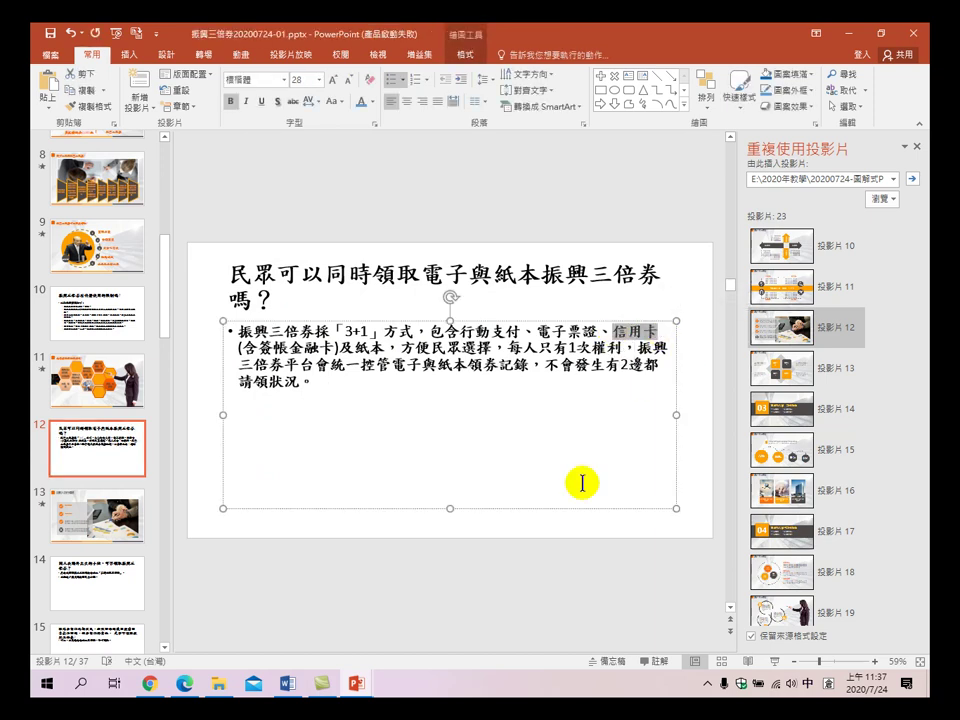
pyautogui.click(135, 512)
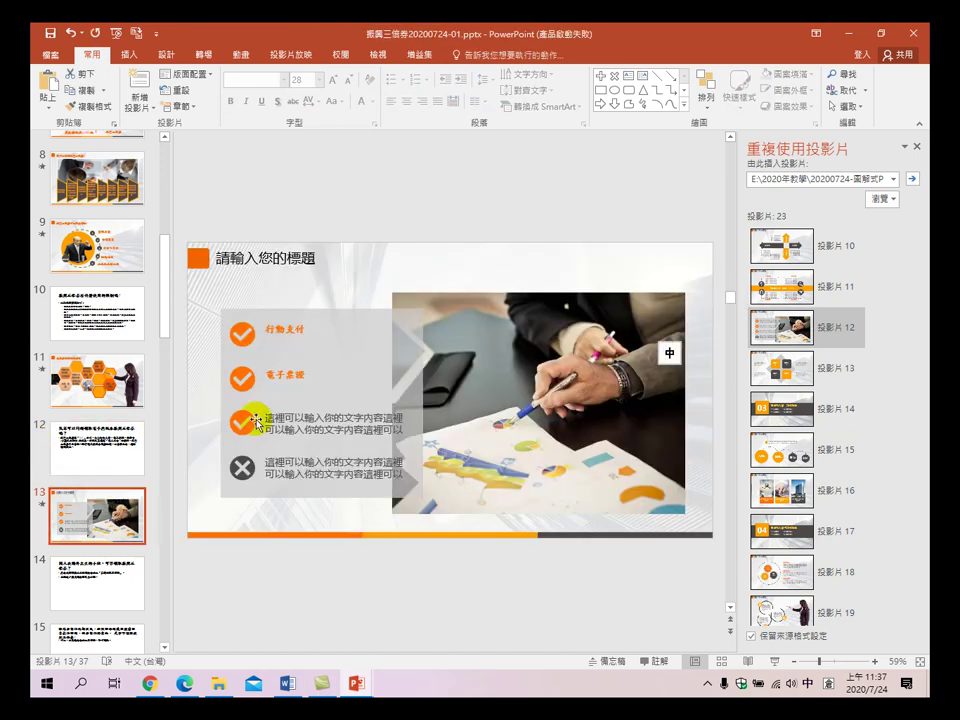
pyautogui.moveTo(264, 414); pyautogui.dragTo(412, 435)
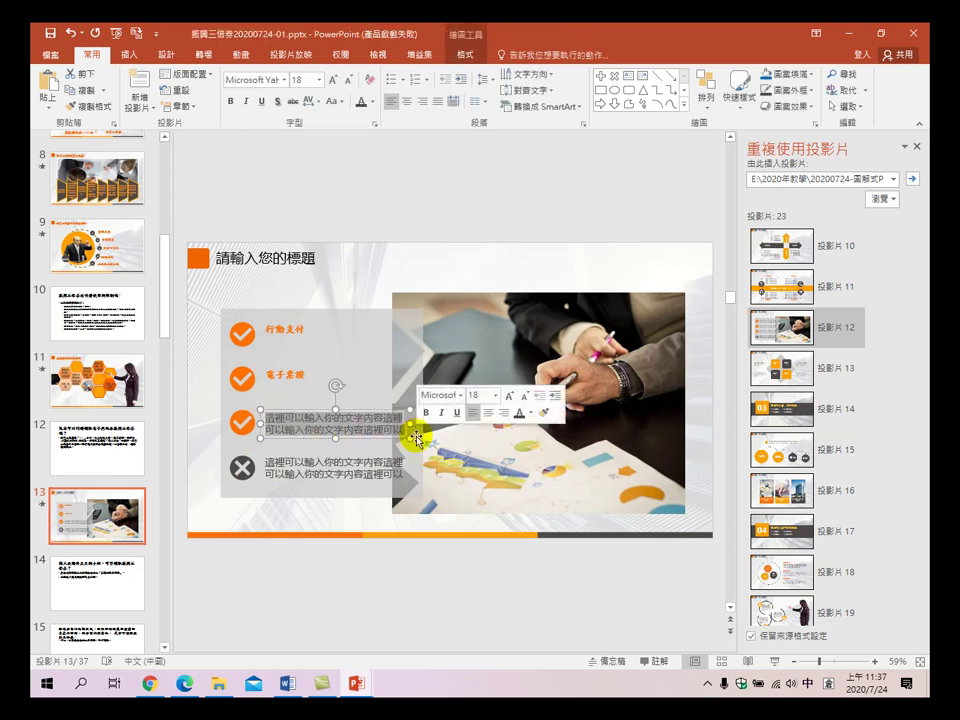
pyautogui.write('信用卡')
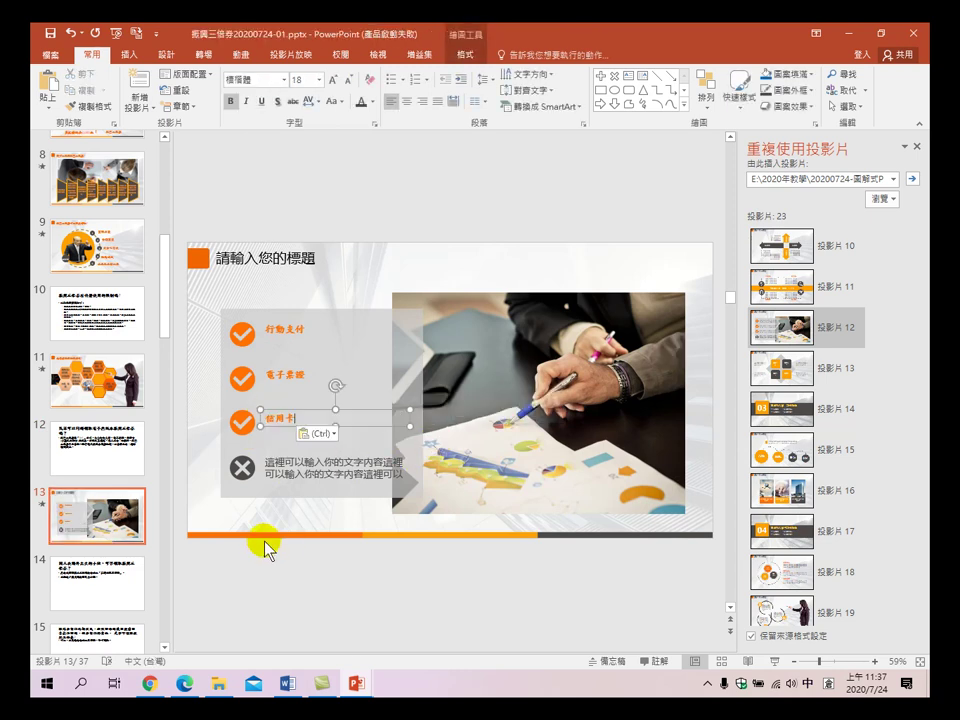
pyautogui.click(108, 458)
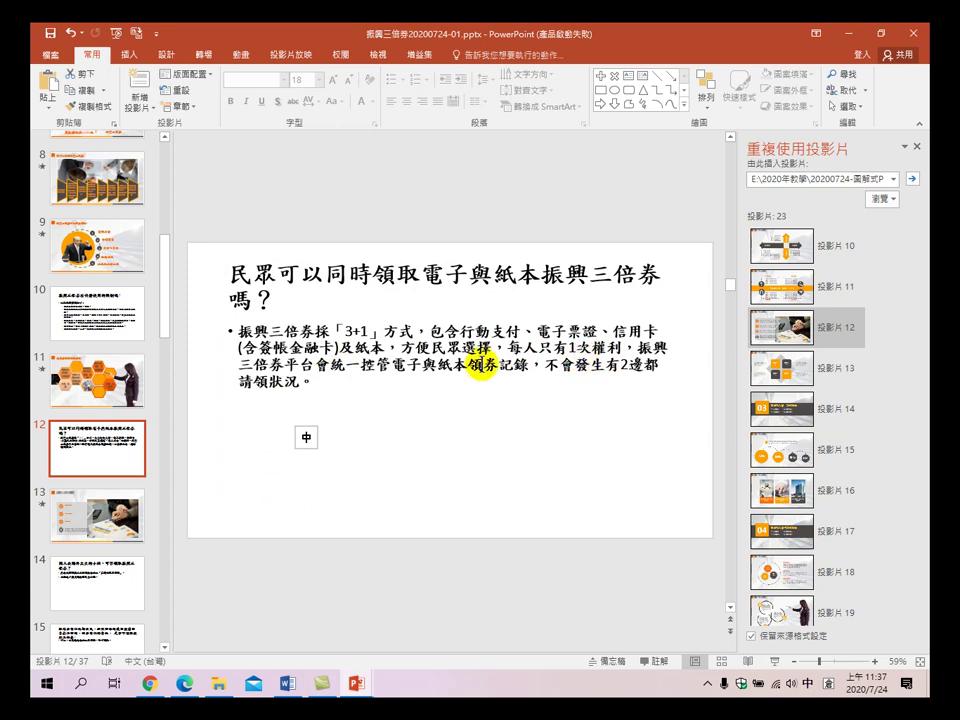
pyautogui.doubleClick(366, 348)
pyautogui.hotkey('ctrl', 'c')
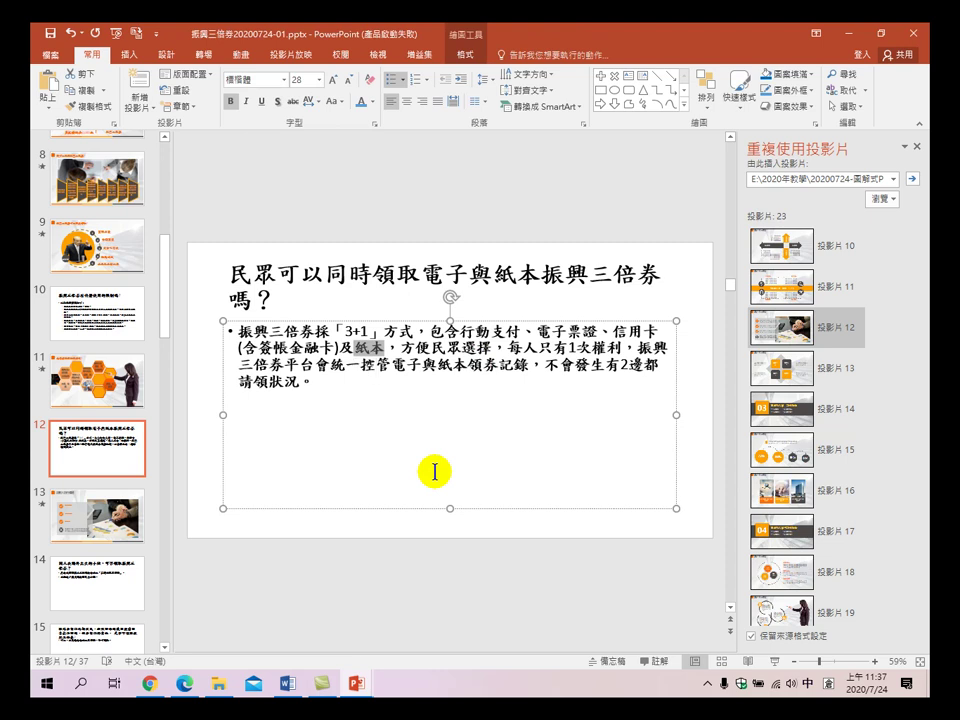
pyautogui.click(86, 497)
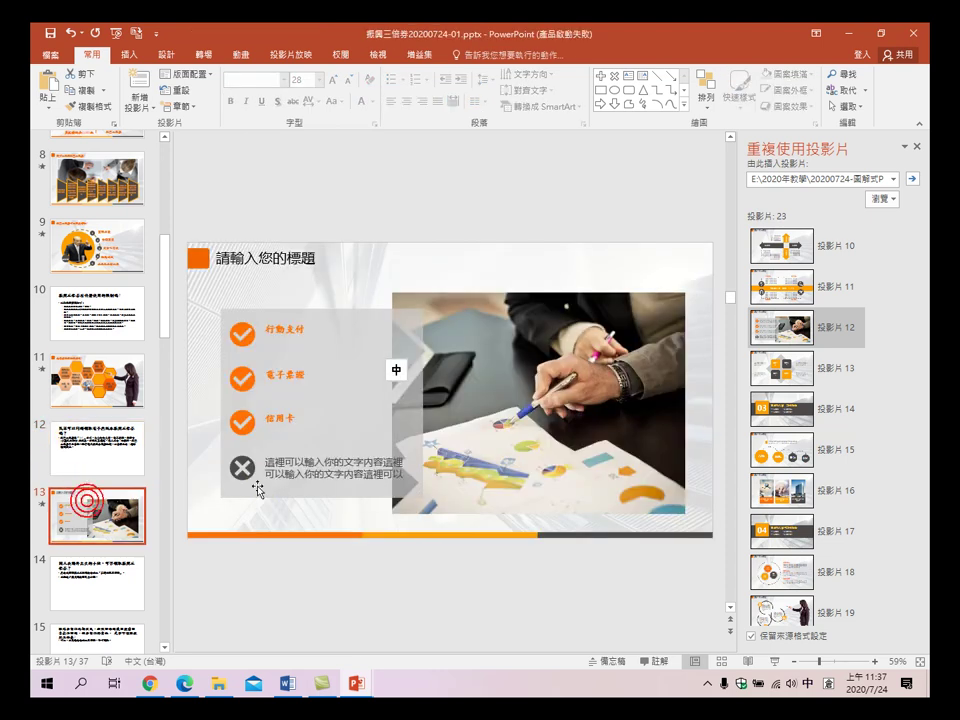
pyautogui.moveTo(268, 462)
pyautogui.mouseDown()
pyautogui.moveTo(330, 476)
pyautogui.moveTo(409, 475)
pyautogui.mouseUp()
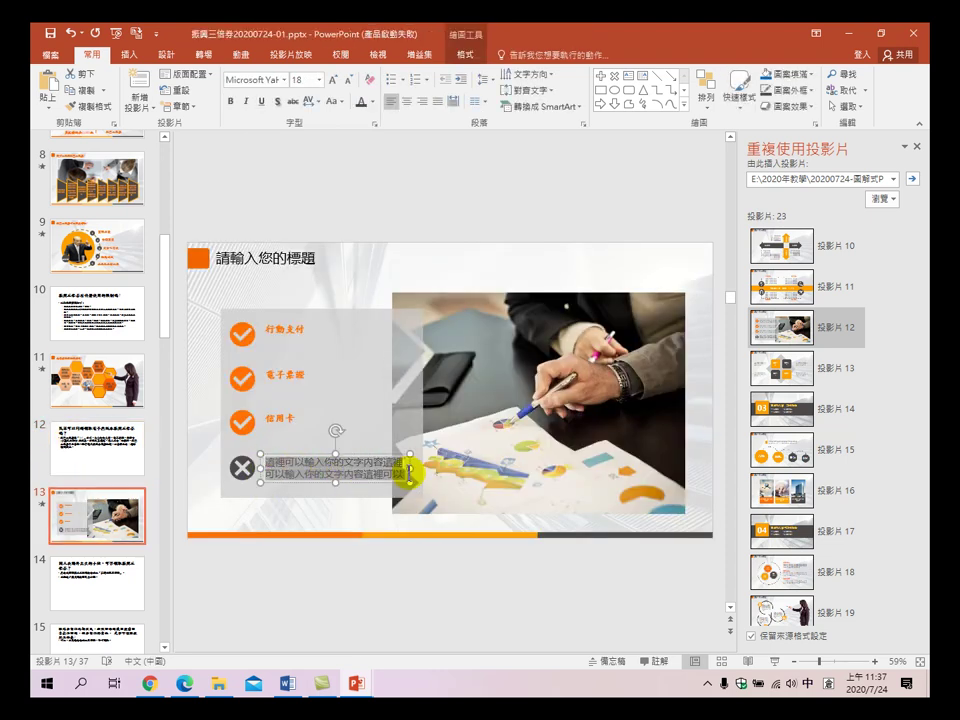
pyautogui.hotkey('ctrl', 'v')
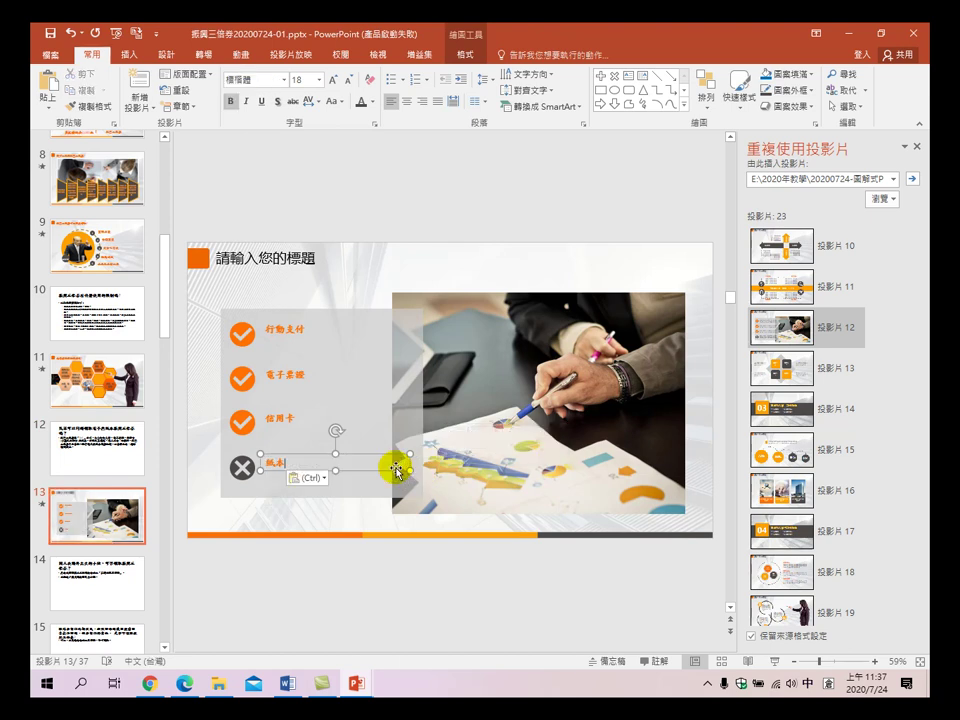
pyautogui.click(290, 330)
# - Enlarge all four checklist items from 18 to 40 pt and shift them slightly left
pyautogui.keyDown('shift'); pyautogui.click(309, 376); pyautogui.keyUp('shift')
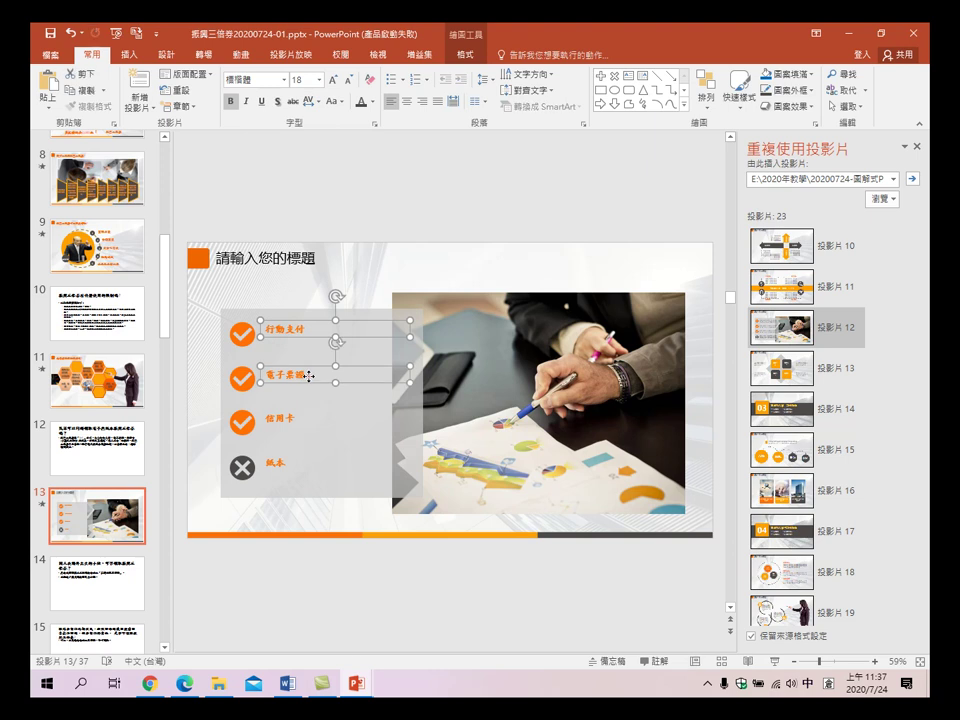
pyautogui.keyDown('shift'); pyautogui.click(296, 421); pyautogui.keyUp('shift')
pyautogui.keyDown('shift'); pyautogui.click(272, 466); pyautogui.keyUp('shift')
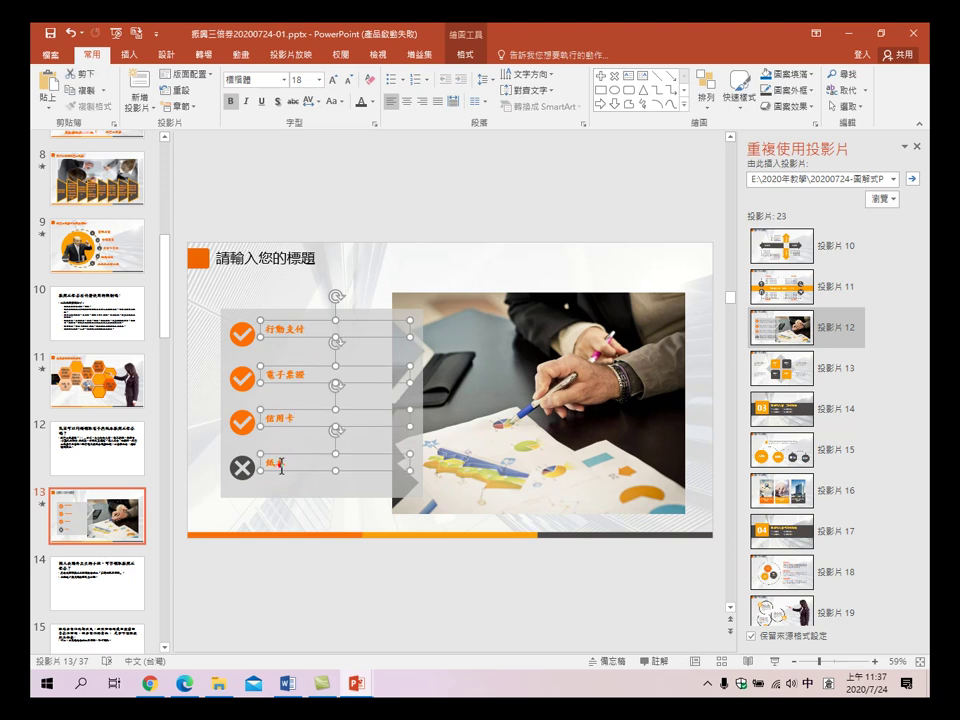
pyautogui.click(331, 79)
pyautogui.click(331, 79)
pyautogui.click(331, 79)
pyautogui.click(331, 79)
pyautogui.click(331, 79)
pyautogui.click(331, 79)
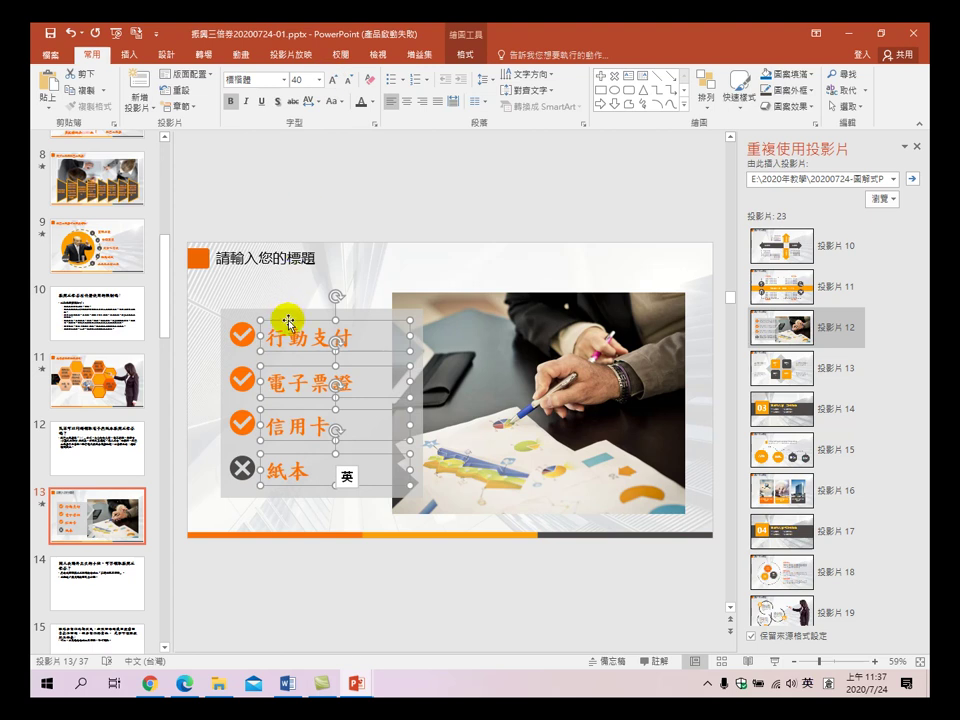
pyautogui.moveTo(279, 306); pyautogui.dragTo(286, 318)
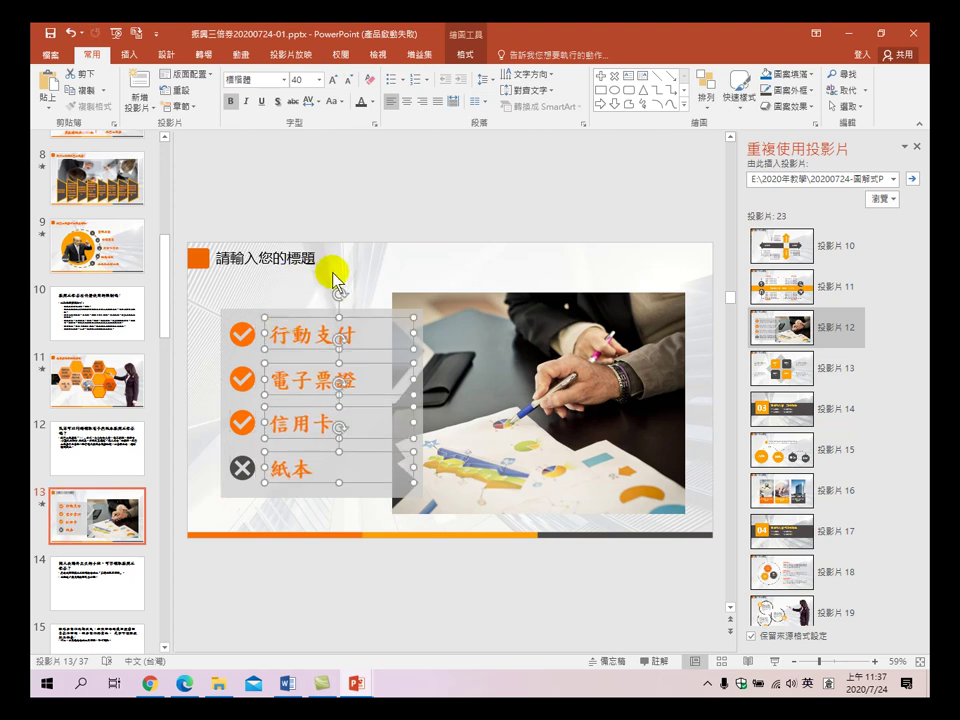
pyautogui.click(430, 192)
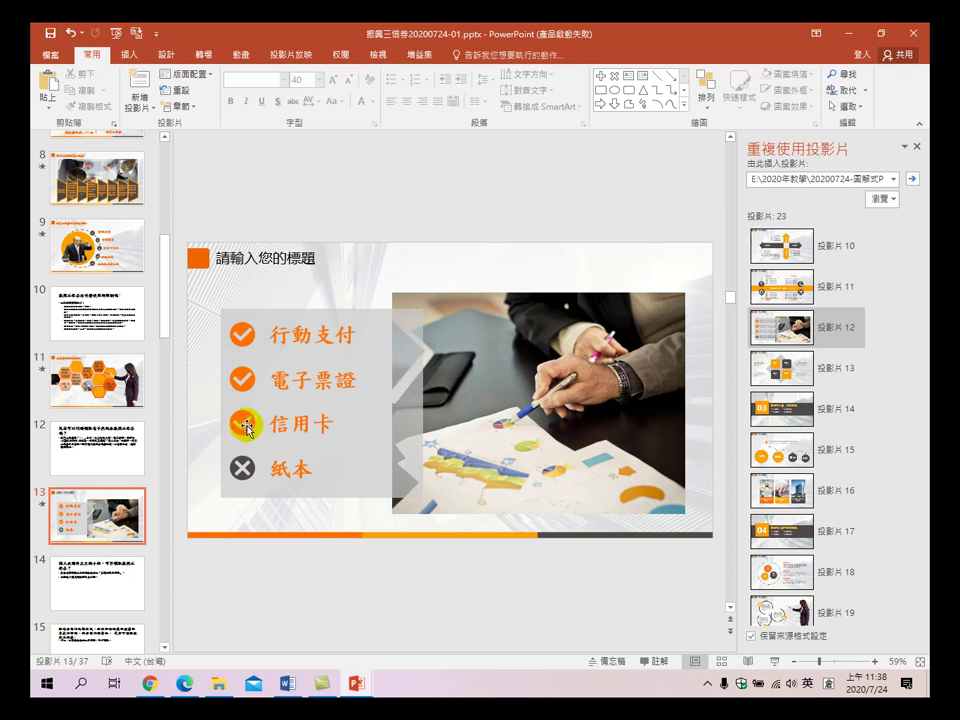
# - Duplicate the ✕ icon beside 電子票證 and delete the two extra check marks
pyautogui.click(242, 469)
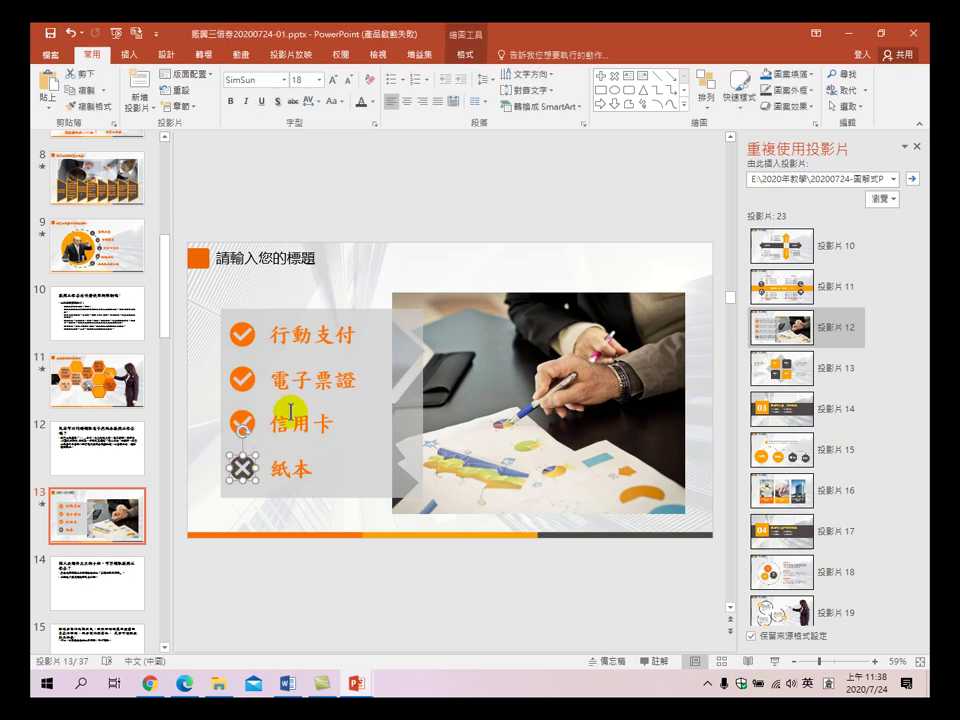
pyautogui.click(212, 450)
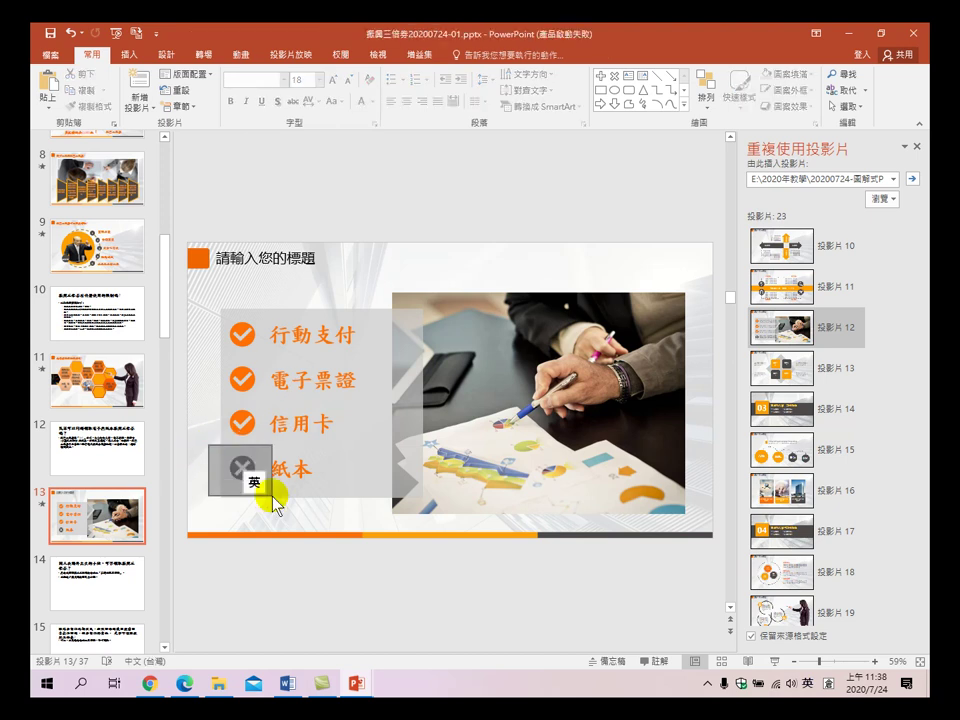
pyautogui.moveTo(273, 497); pyautogui.dragTo(269, 513)
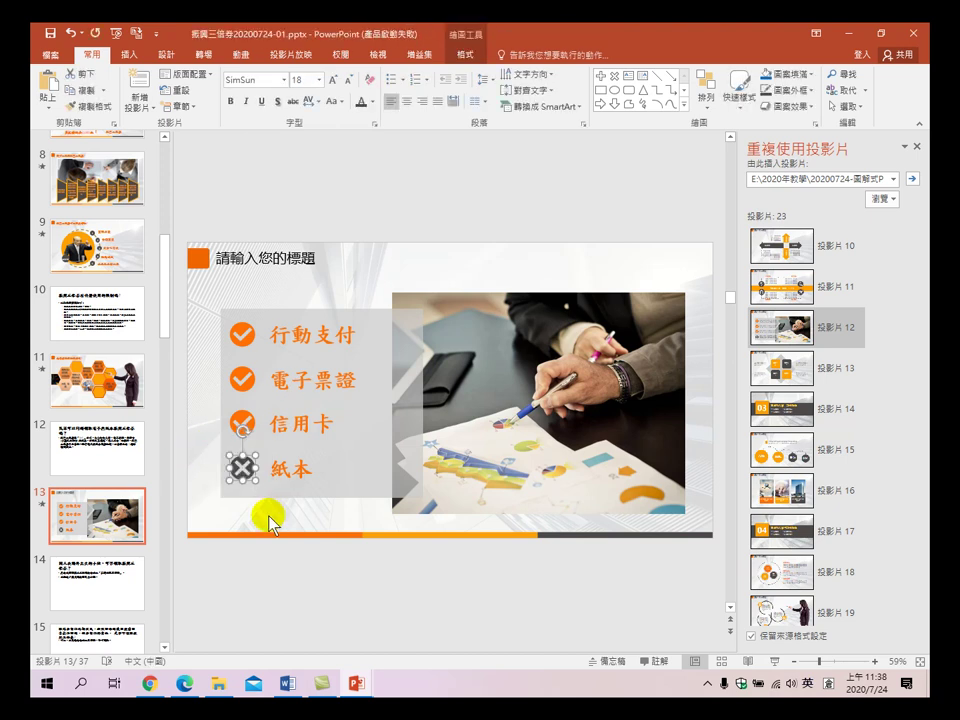
pyautogui.hotkey('ctrl', 'v')
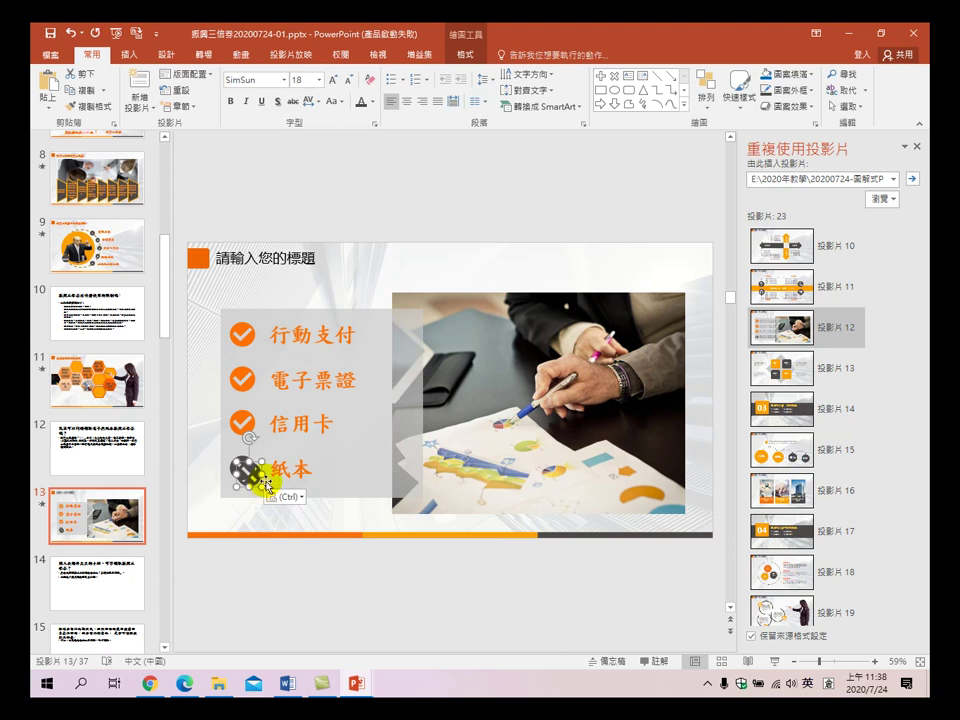
pyautogui.moveTo(248, 468); pyautogui.dragTo(211, 377)
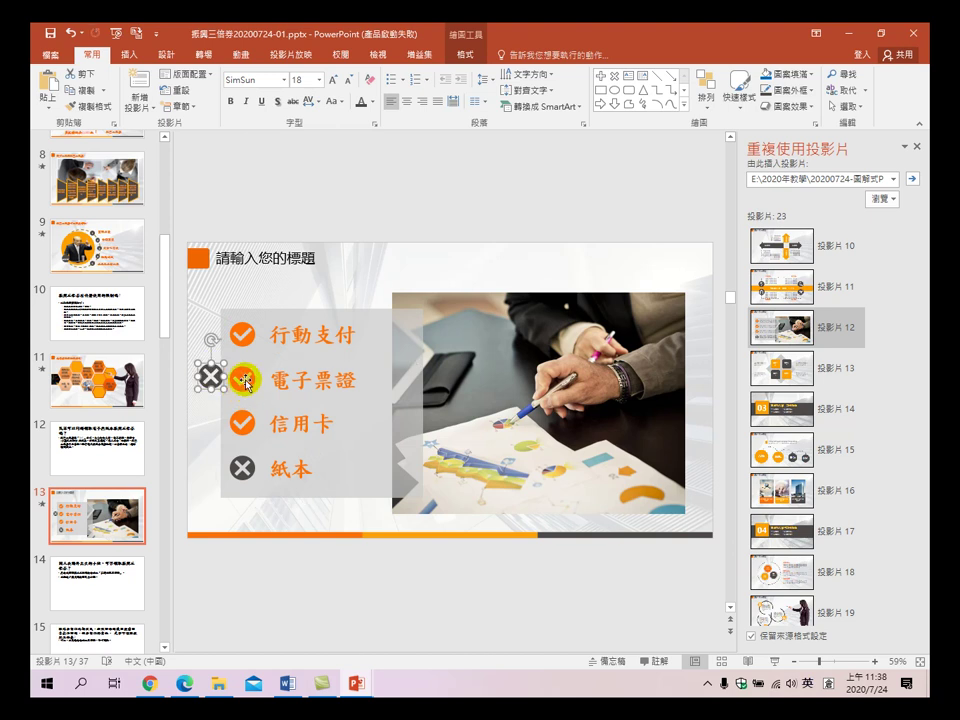
pyautogui.click(243, 379)
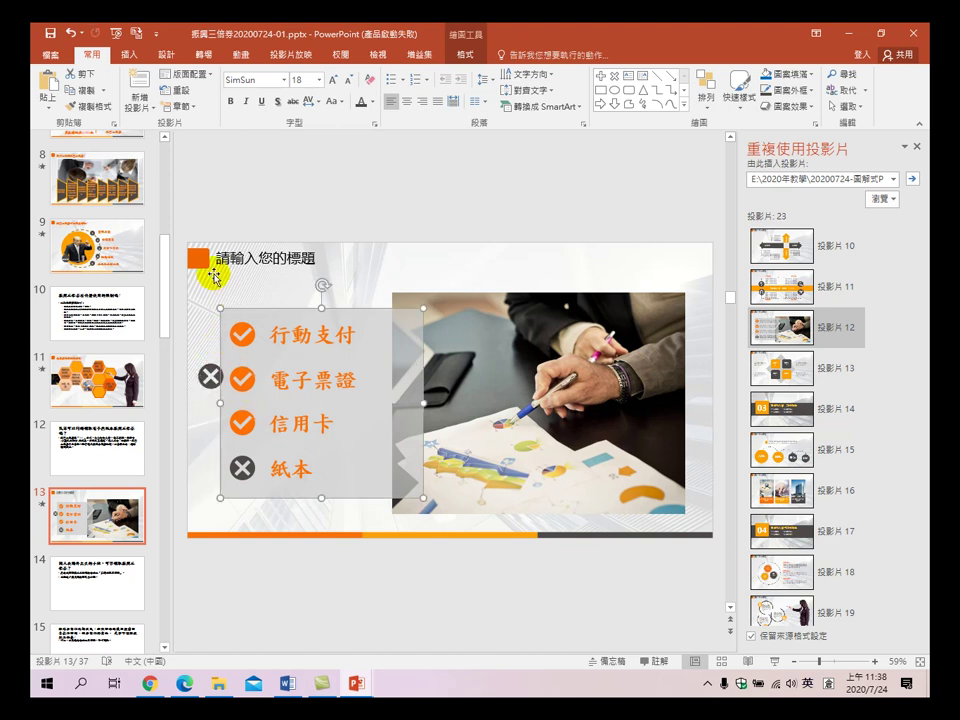
pyautogui.moveTo(222, 290); pyautogui.dragTo(269, 410)
pyautogui.press('Delete')
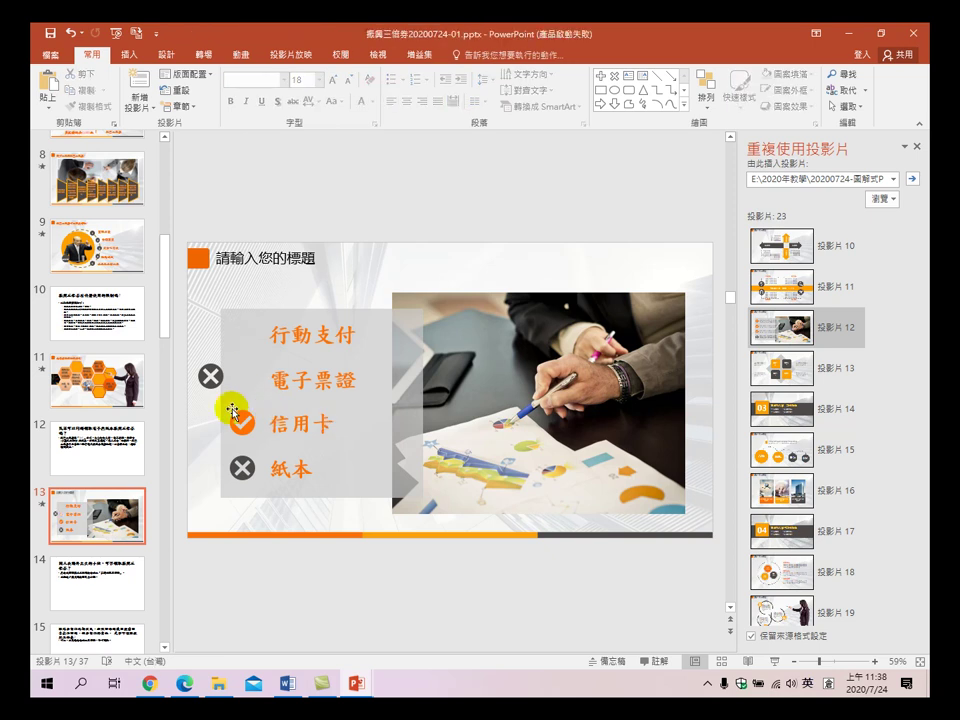
# - Try moving the 電子票證 cross up to the 行動支付 row, then undo it
pyautogui.click(209, 376)
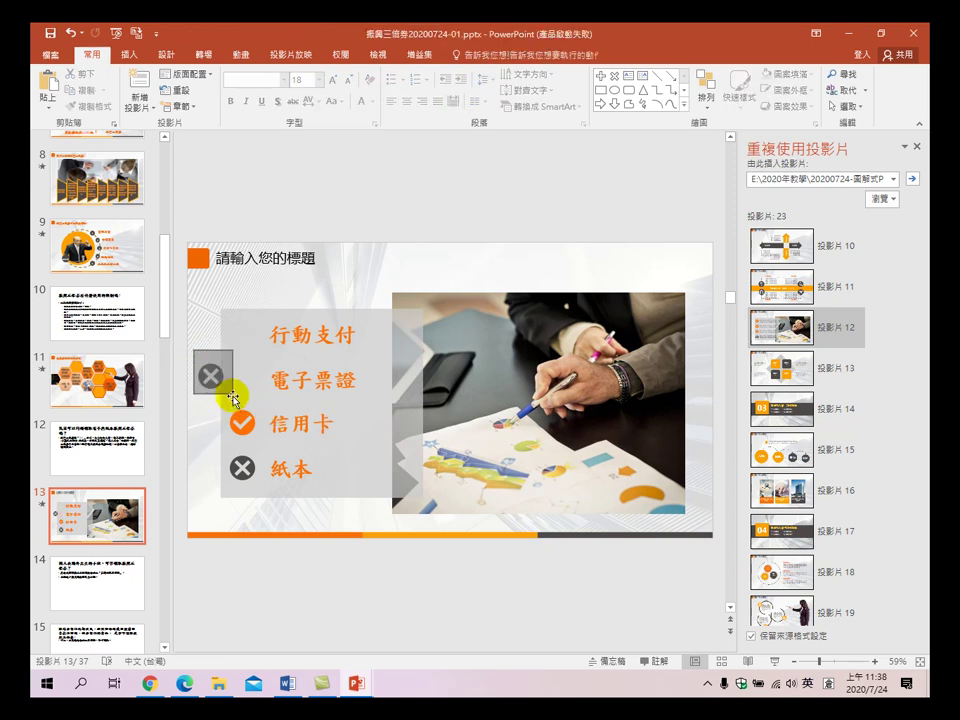
pyautogui.moveTo(209, 376); pyautogui.dragTo(240, 378)
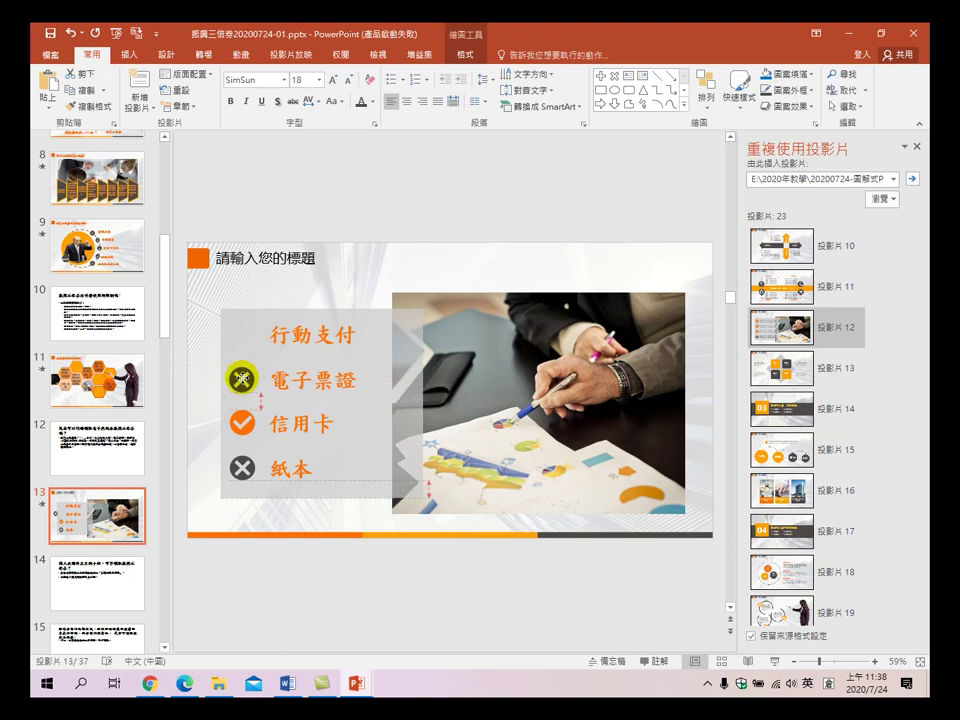
pyautogui.moveTo(243, 381); pyautogui.dragTo(241, 382)
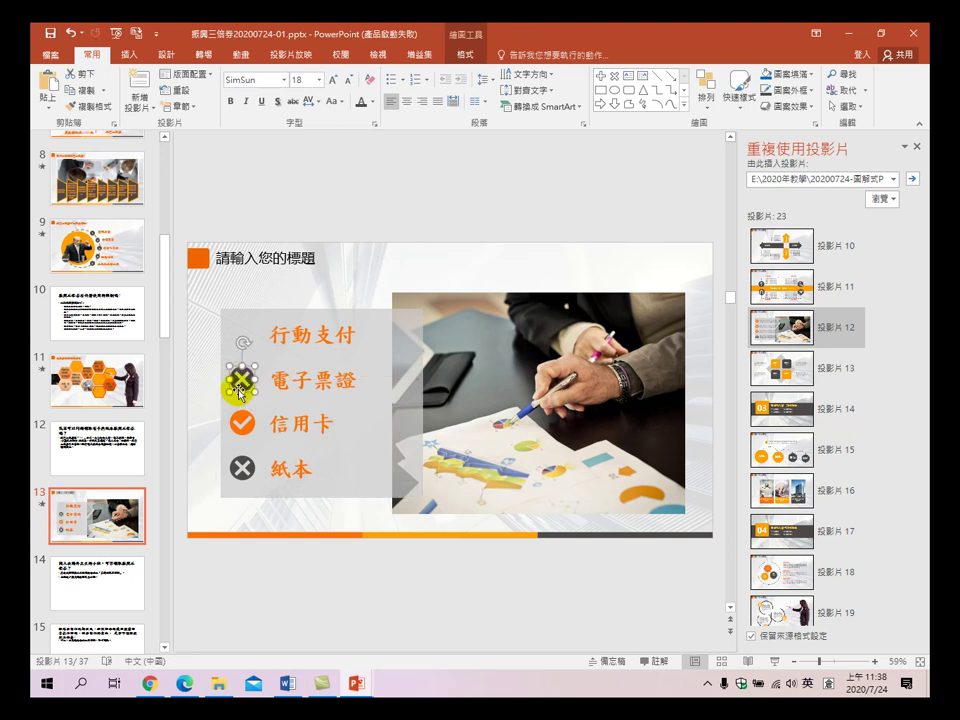
pyautogui.moveTo(241, 382); pyautogui.dragTo(241, 338)
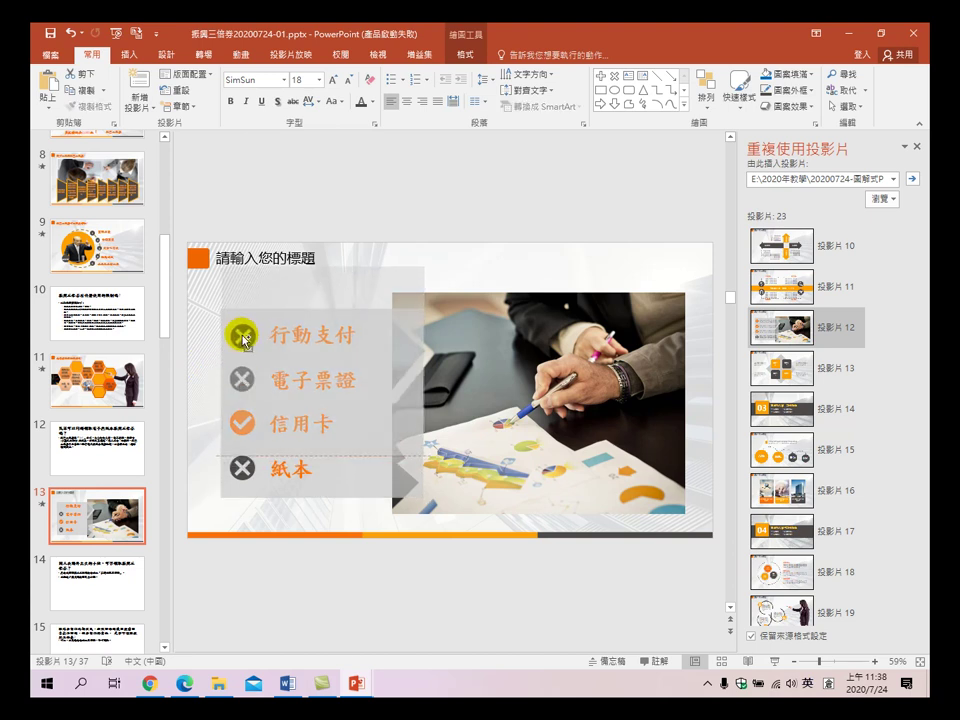
pyautogui.moveTo(242, 338); pyautogui.dragTo(240, 336)
pyautogui.click(449, 204)
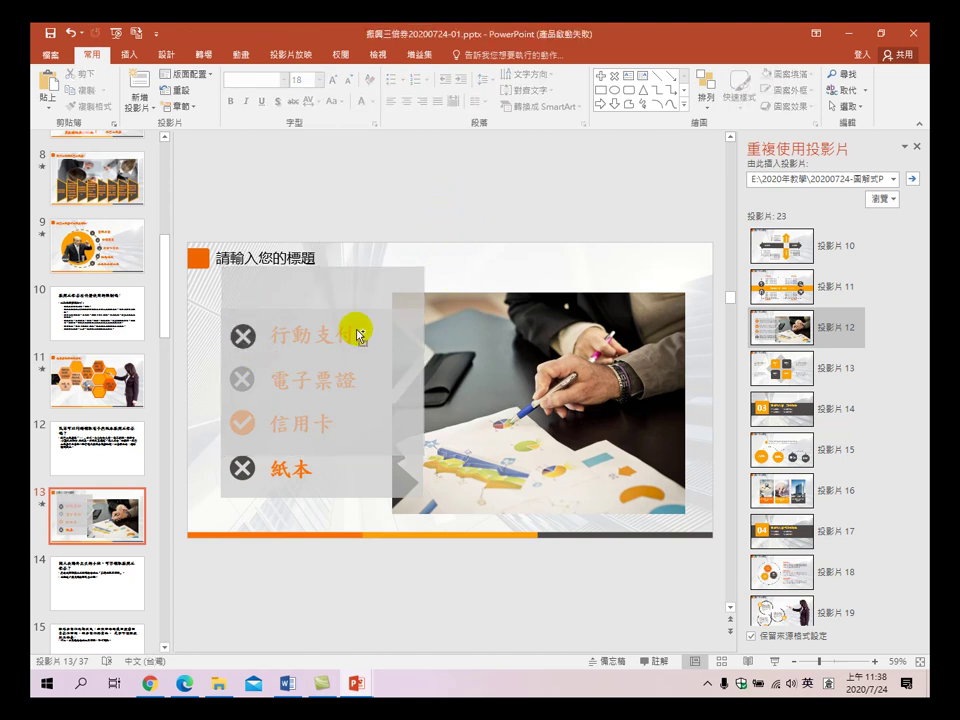
pyautogui.hotkey('ctrl', 'z')
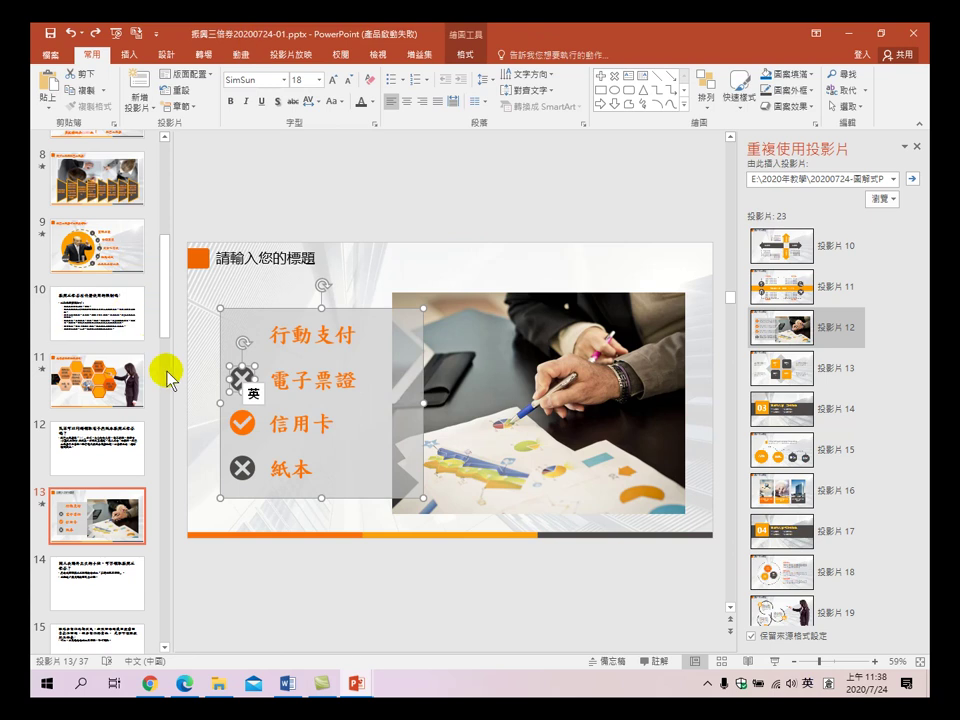
# - Place a copied cross beside 行動支付 and align the 電子票證 cross with the others
pyautogui.moveTo(198, 345); pyautogui.dragTo(269, 397)
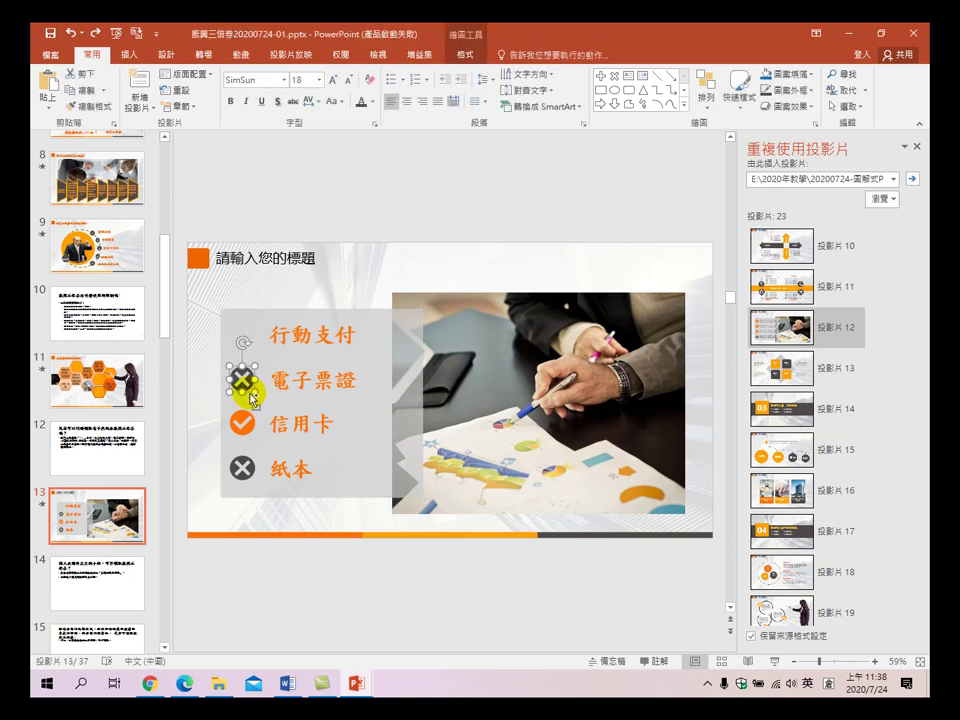
pyautogui.hotkey('ctrl', 'v')
pyautogui.moveTo(247, 385); pyautogui.dragTo(249, 345)
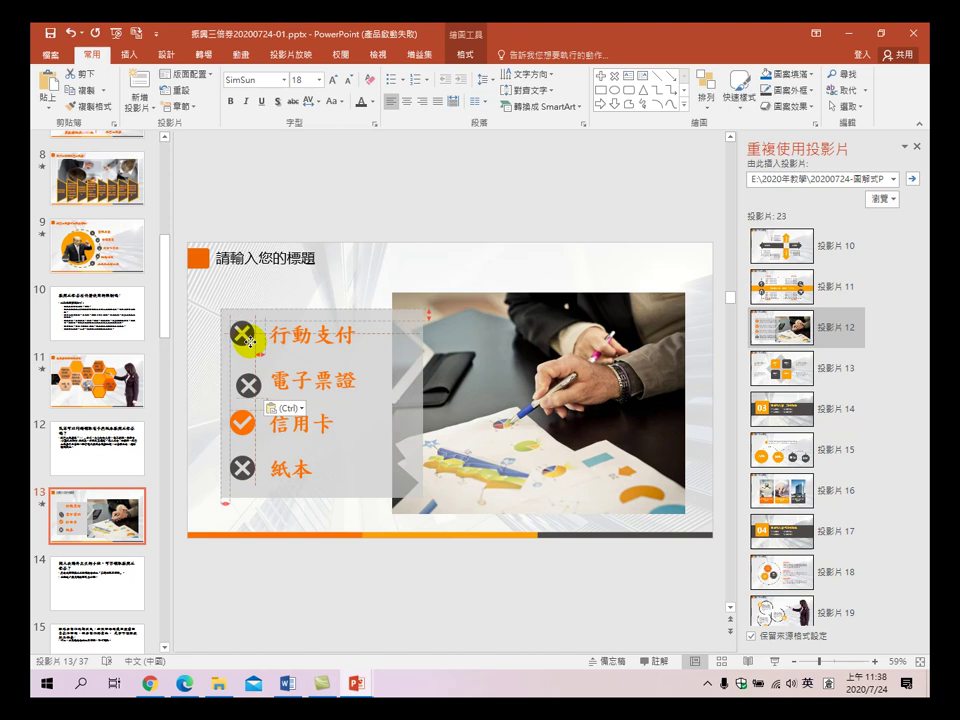
pyautogui.moveTo(249, 343); pyautogui.dragTo(246, 334)
pyautogui.click(216, 368)
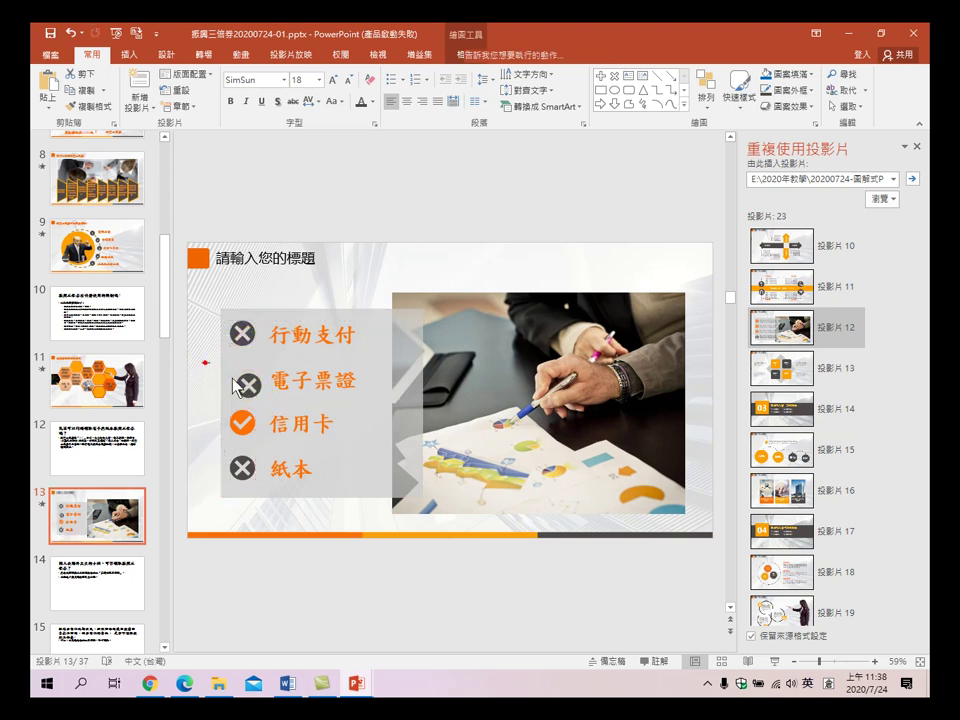
pyautogui.moveTo(247, 382); pyautogui.dragTo(244, 381)
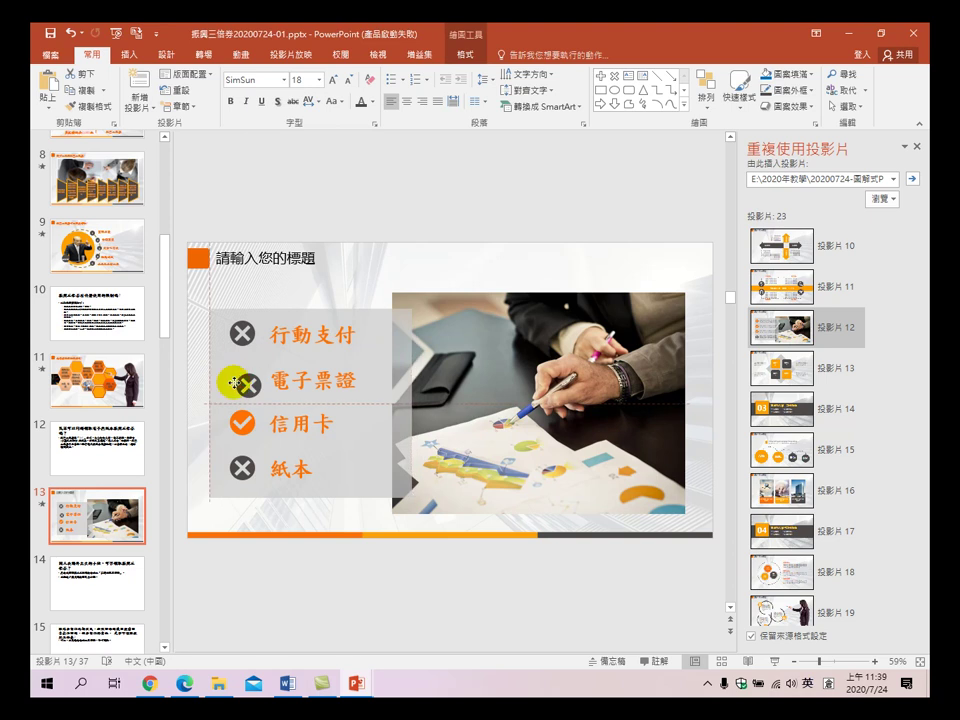
pyautogui.click(73, 37)
pyautogui.moveTo(199, 353)
pyautogui.mouseDown()
pyautogui.moveTo(283, 410)
pyautogui.moveTo(255, 387)
pyautogui.mouseUp()
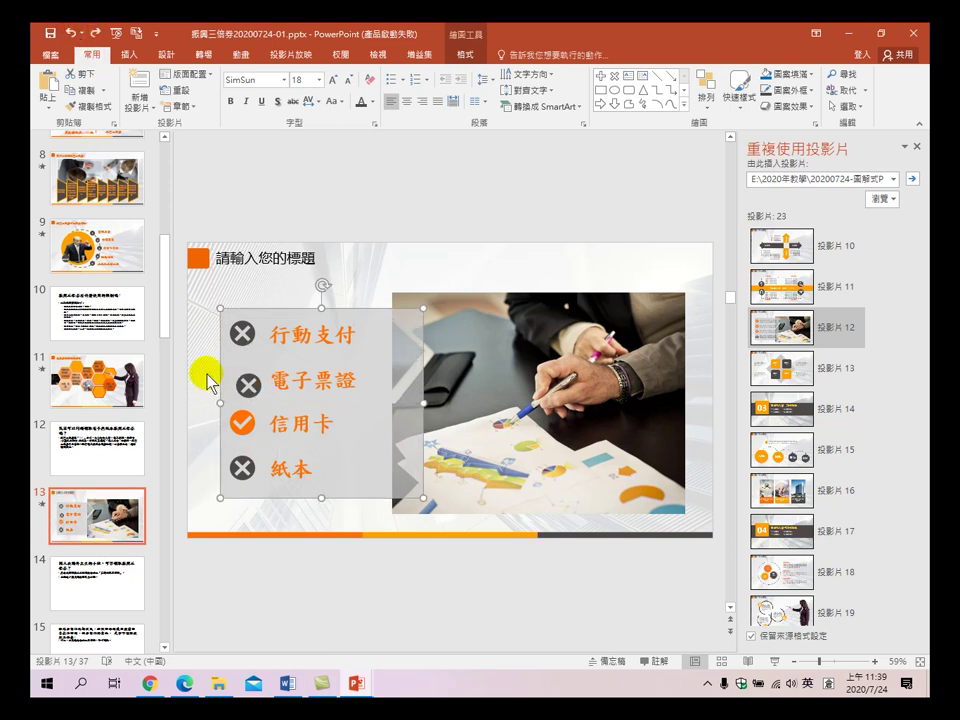
pyautogui.moveTo(200, 366); pyautogui.dragTo(247, 372)
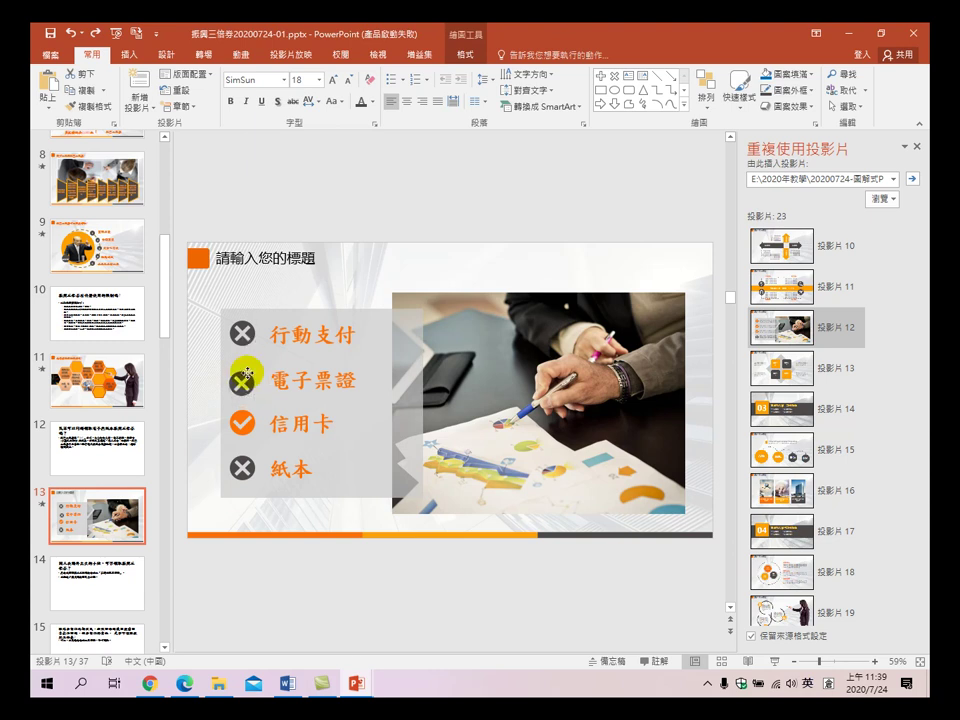
pyautogui.moveTo(249, 374); pyautogui.dragTo(250, 370)
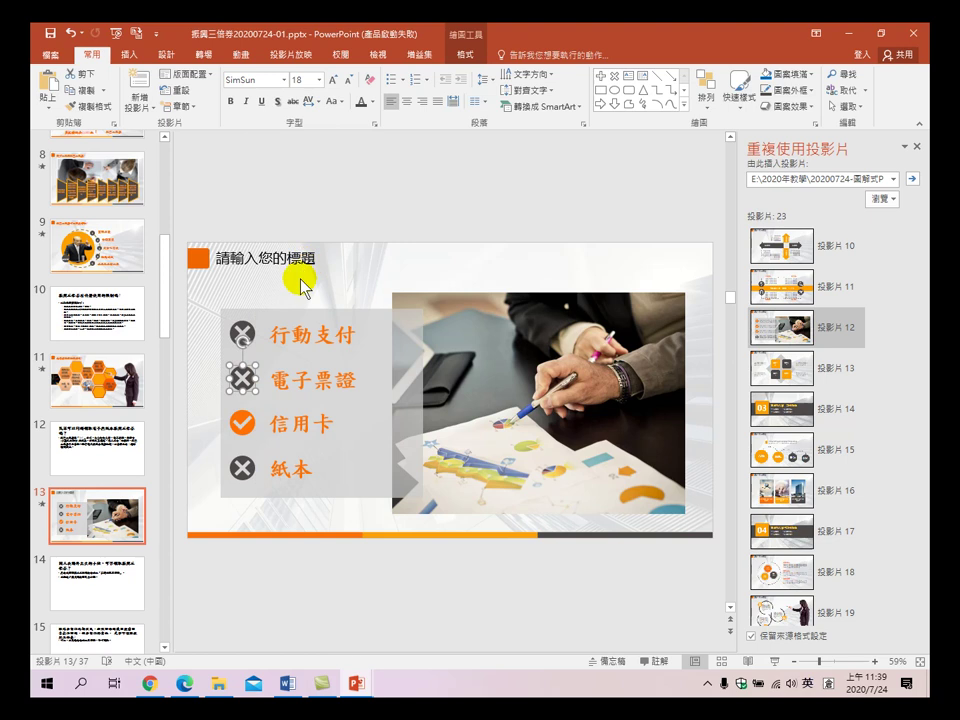
pyautogui.click(375, 188)
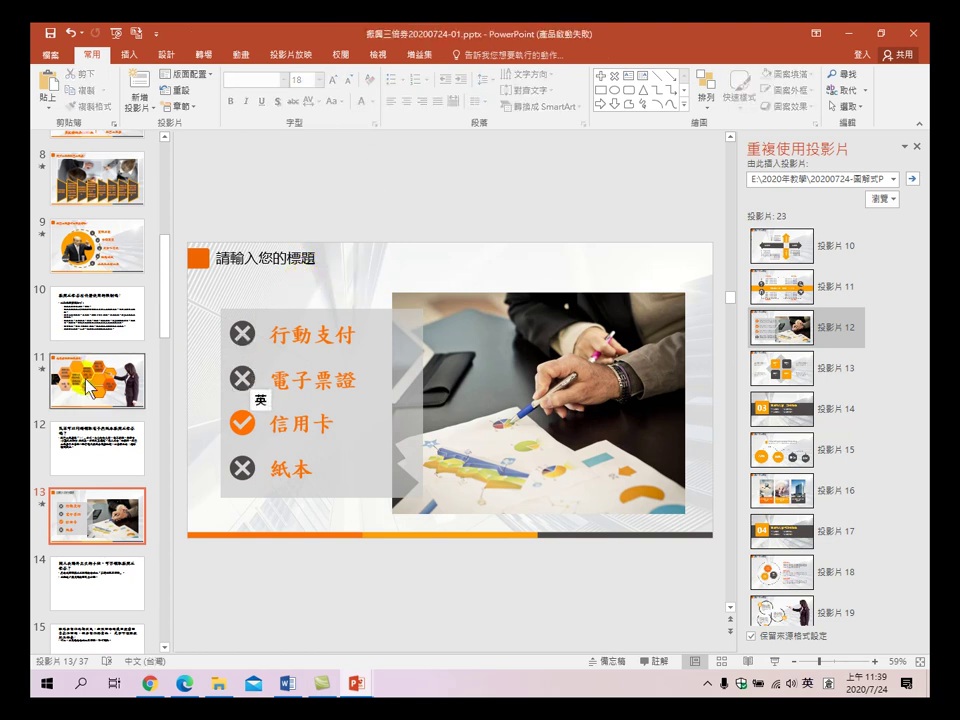
# - Copy slide 12's question 民眾可以同時領取電子與紙本振興三倍券嗎? into slide 13's title
pyautogui.click(97, 448)
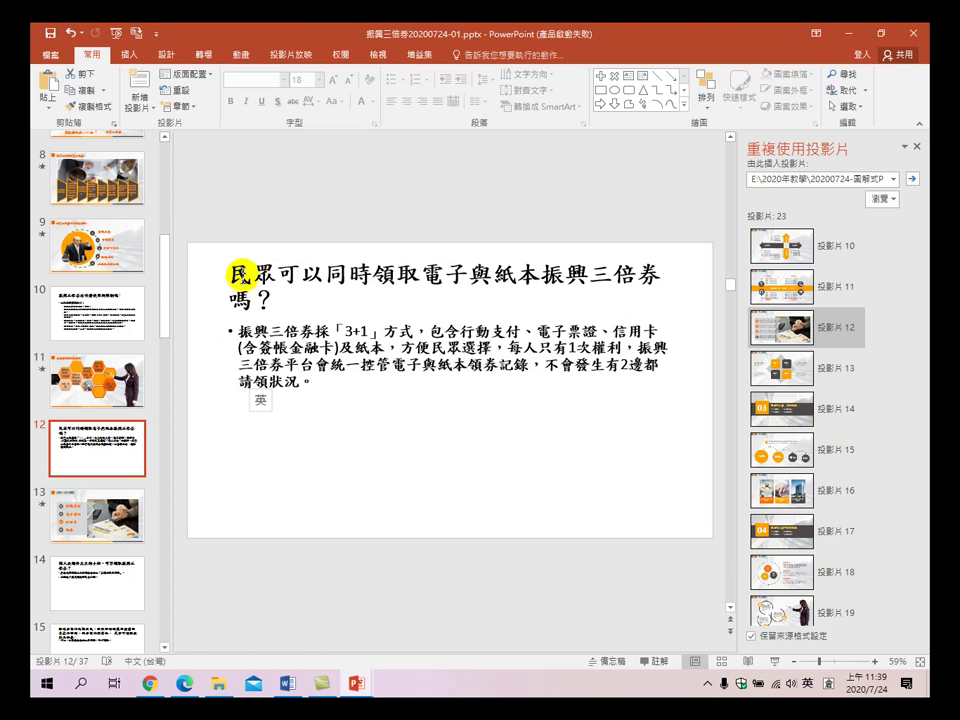
pyautogui.click(236, 271)
pyautogui.moveTo(236, 271); pyautogui.dragTo(362, 331)
pyautogui.hotkey('ctrl', 'c')
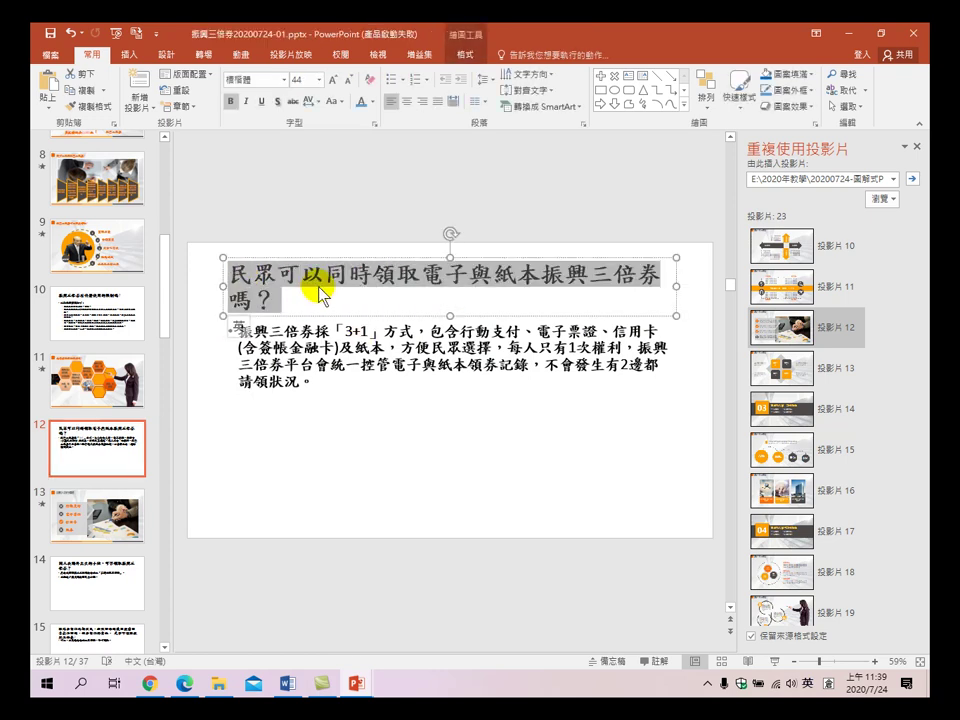
pyautogui.click(86, 505)
pyautogui.click(236, 267)
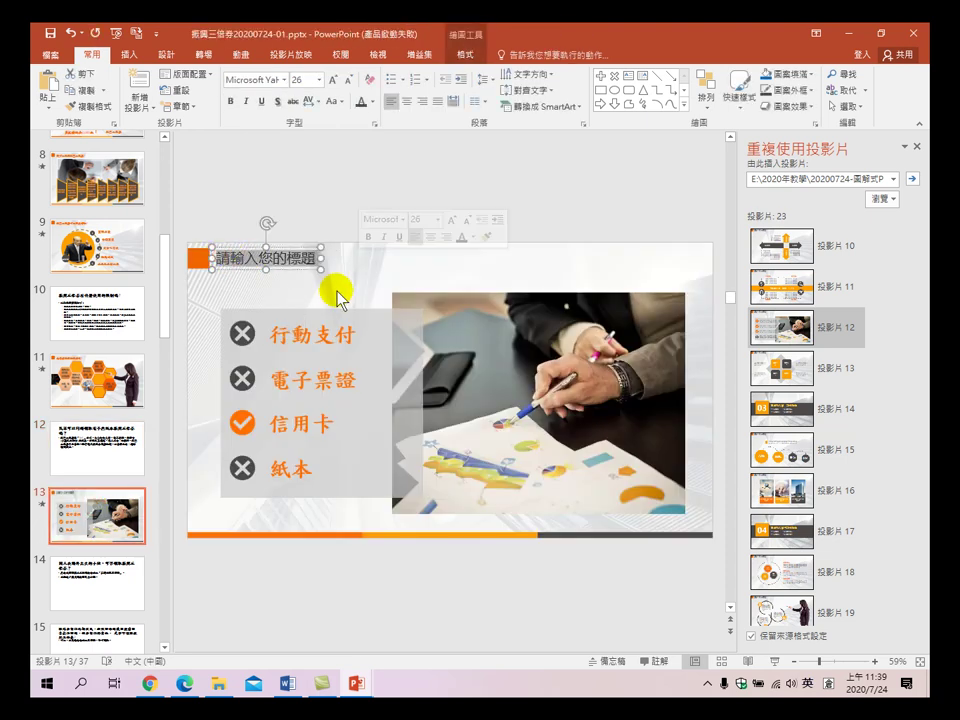
pyautogui.hotkey('ctrl', 'v')
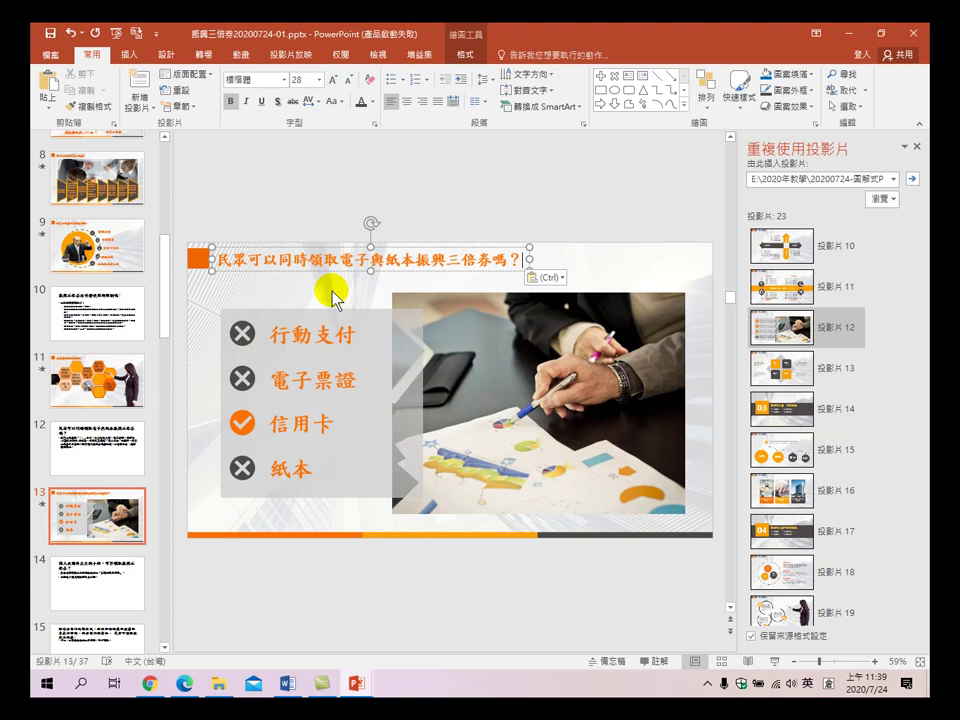
pyautogui.click(527, 363)
pyautogui.click(622, 201)
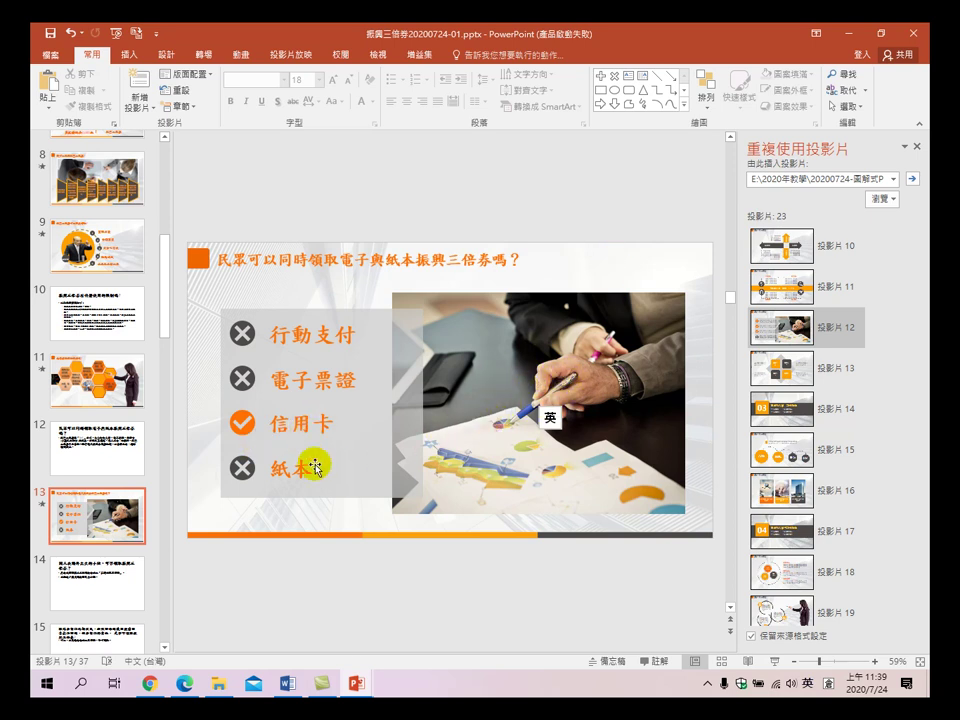
pyautogui.click(575, 351)
# - Fill slide 13's photo frame with the 三倍卷.jpeg banknote image from Pictures
pyautogui.doubleClick(583, 347)
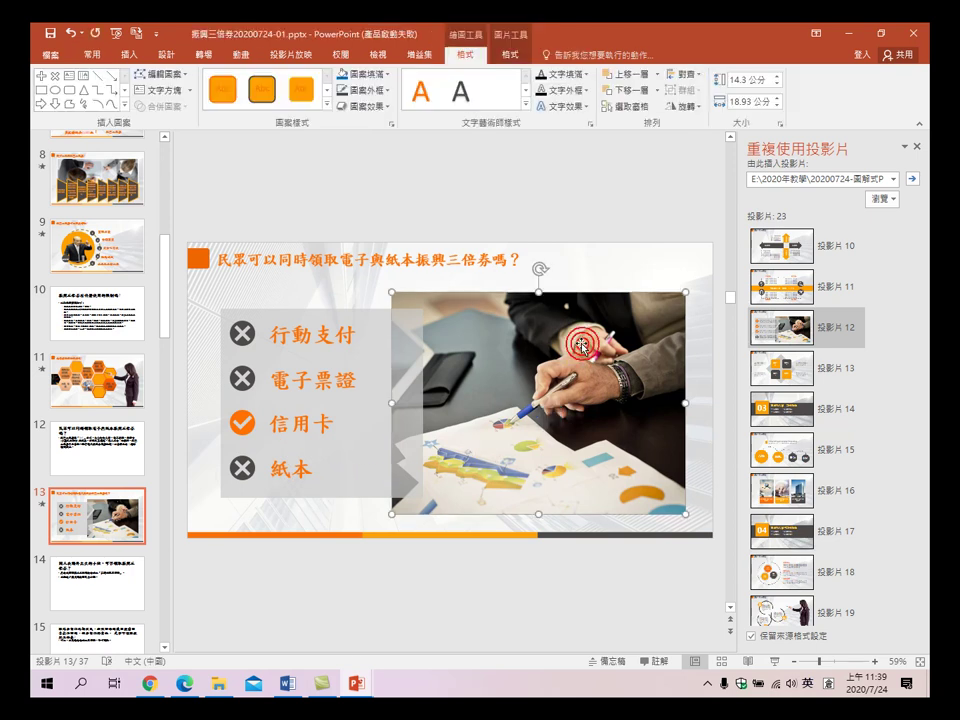
pyautogui.click(366, 75)
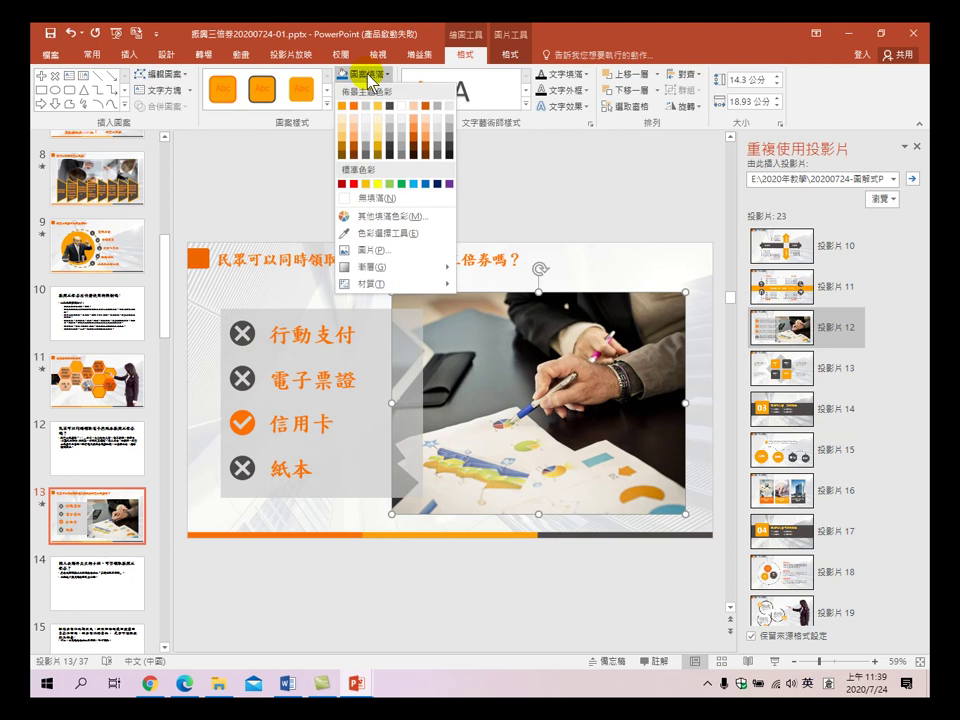
pyautogui.click(376, 236)
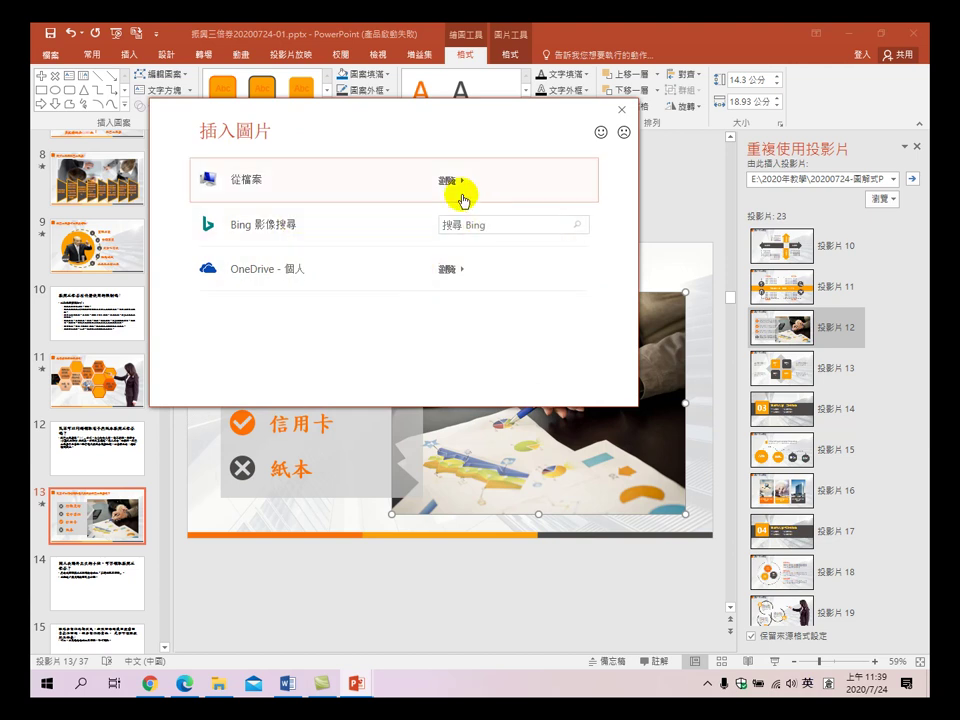
pyautogui.click(463, 196)
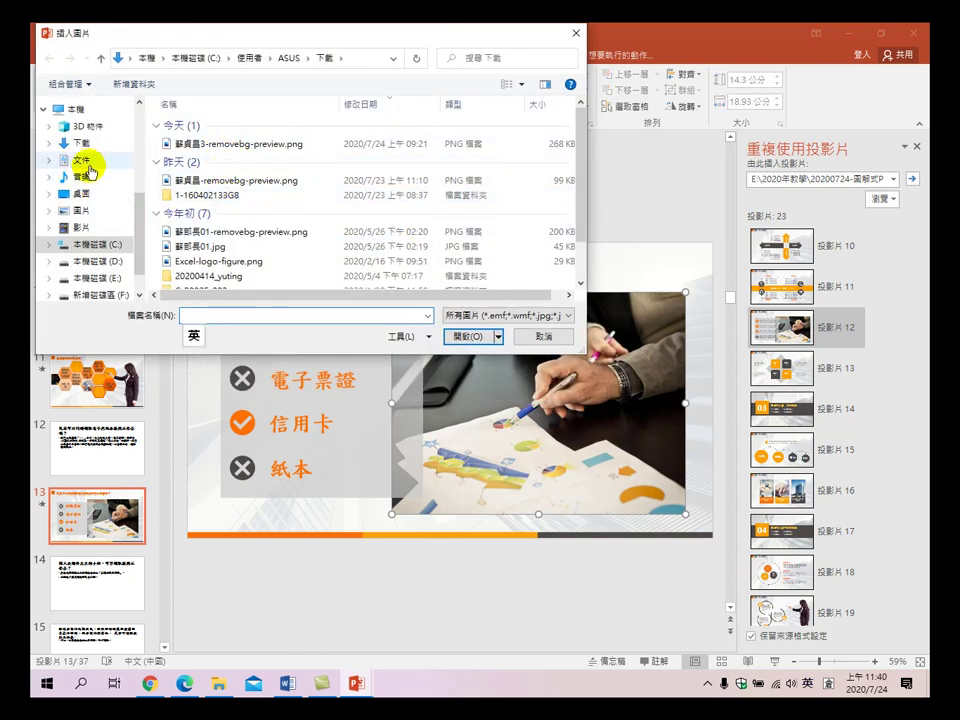
pyautogui.click(82, 210)
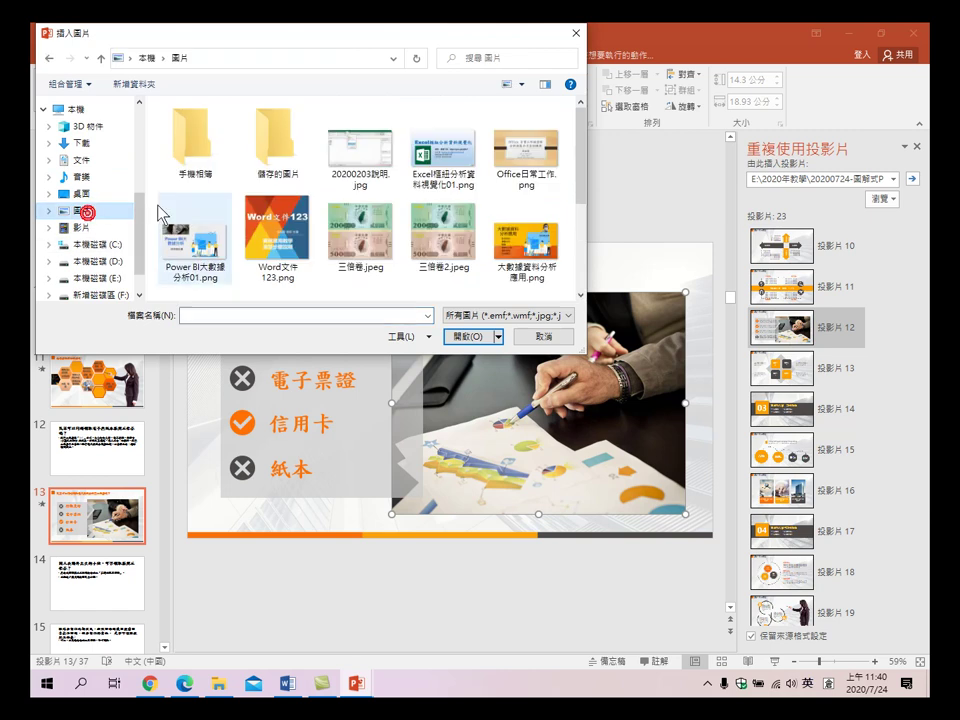
pyautogui.click(355, 240)
pyautogui.click(467, 337)
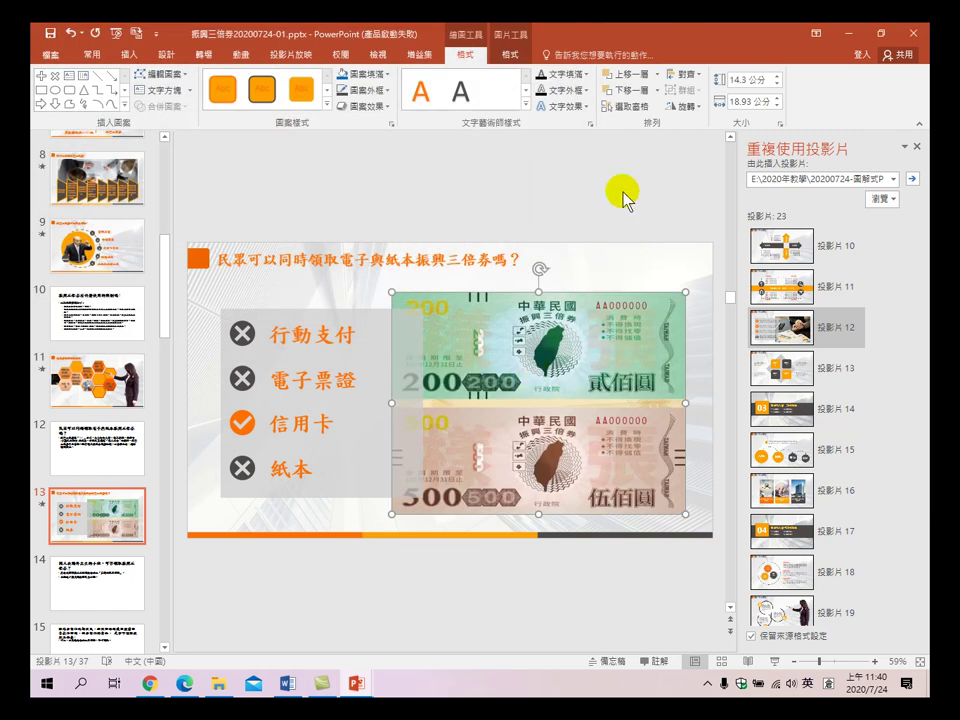
# - Resize the banknote picture to about 9.24 × 17.23 cm at the lower right beside the checklist
pyautogui.click(622, 187)
pyautogui.click(588, 355)
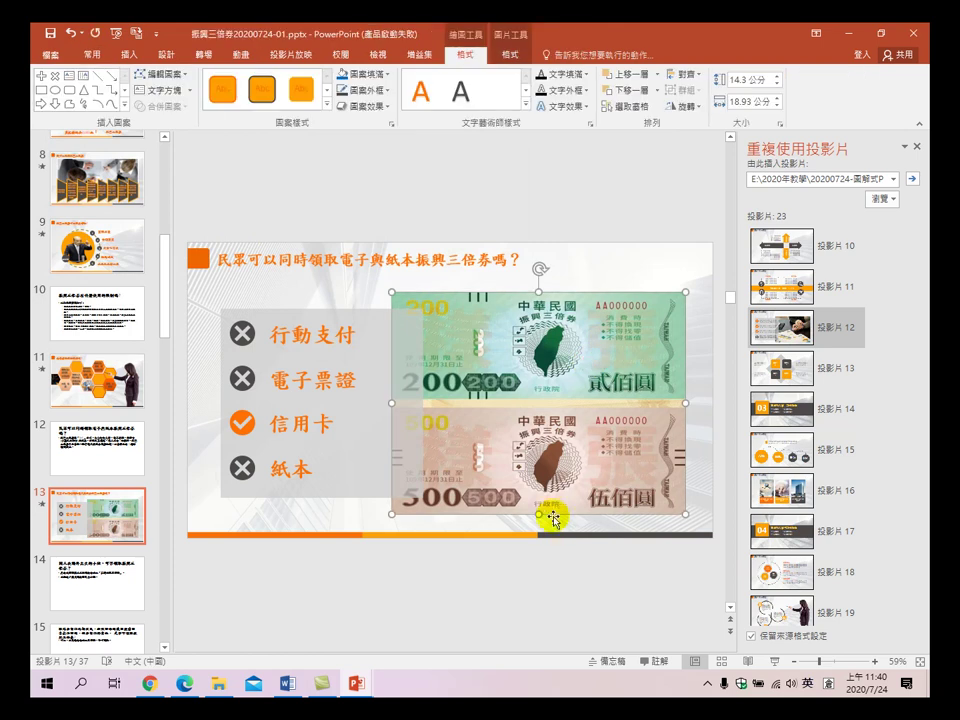
pyautogui.moveTo(540, 514); pyautogui.dragTo(539, 416)
pyautogui.moveTo(684, 354); pyautogui.dragTo(590, 434)
pyautogui.click(577, 437)
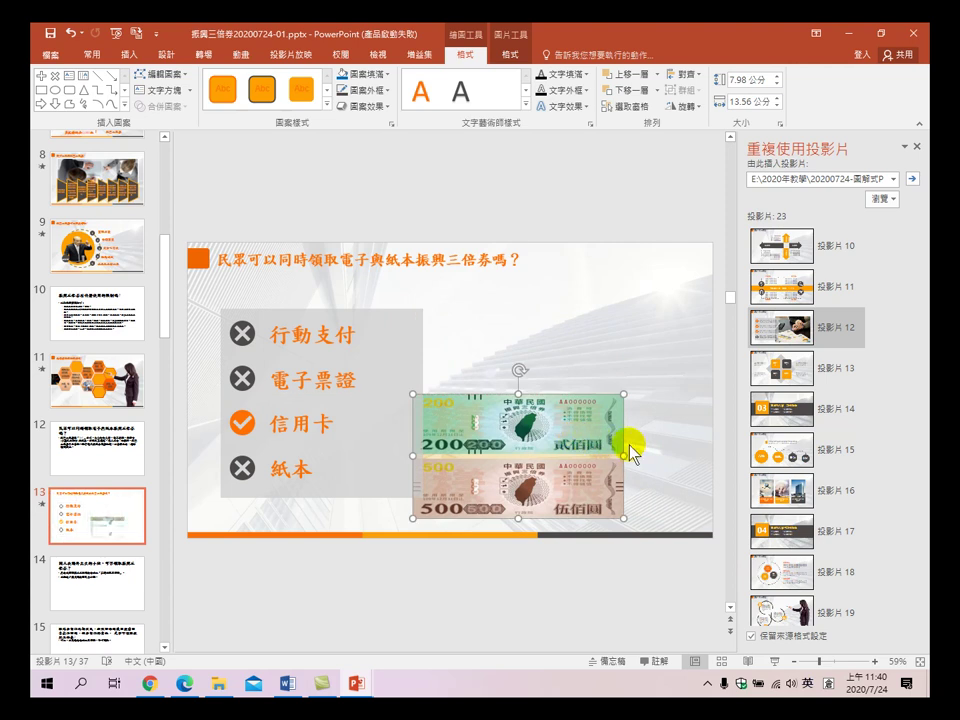
pyautogui.moveTo(628, 395); pyautogui.dragTo(680, 375)
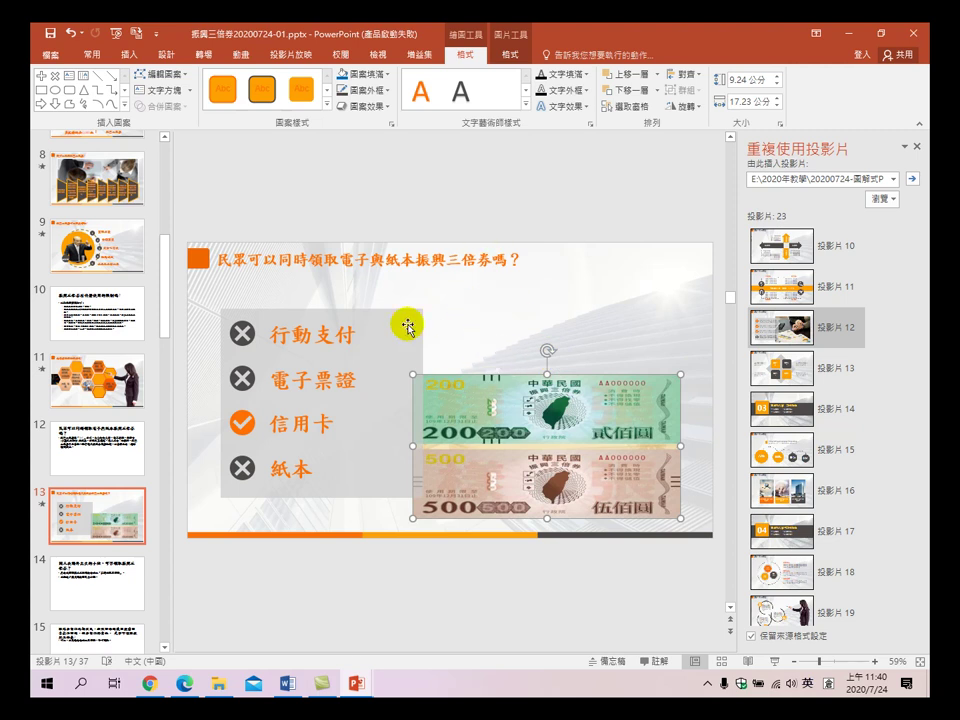
# - Search online pictures for 信用卡 and insert the hand-holding-credit-cards photo
pyautogui.click(130, 54)
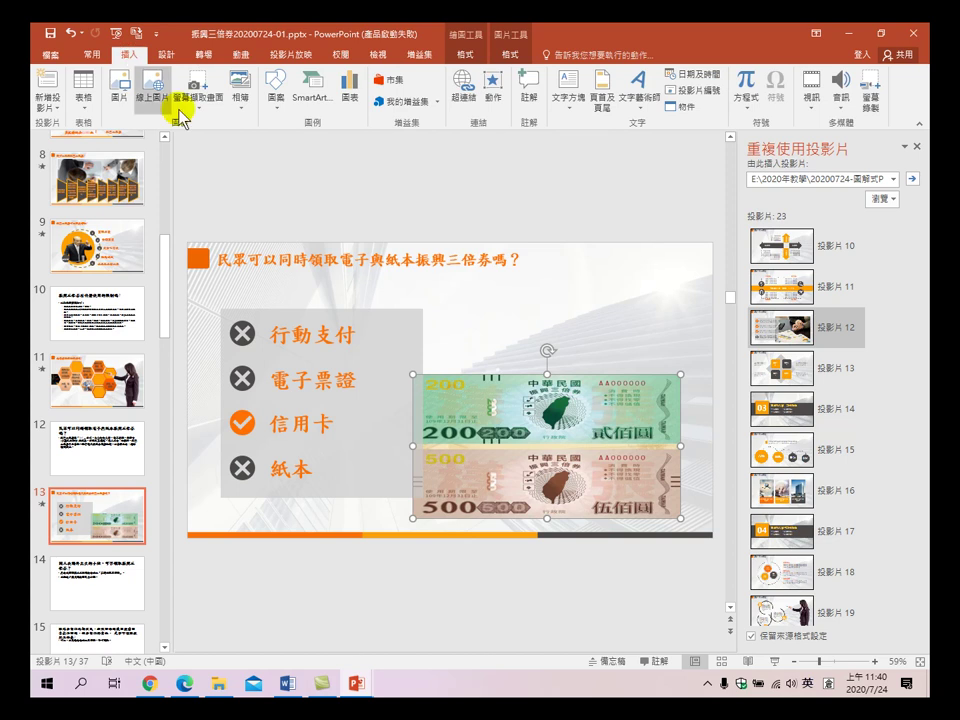
pyautogui.click(120, 85)
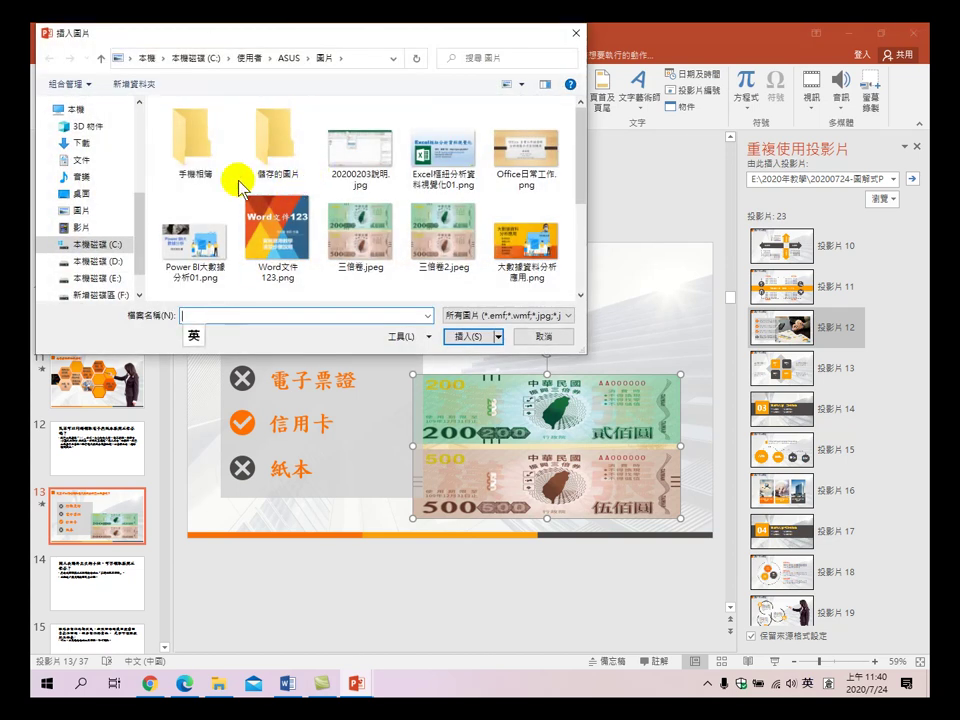
pyautogui.click(530, 336)
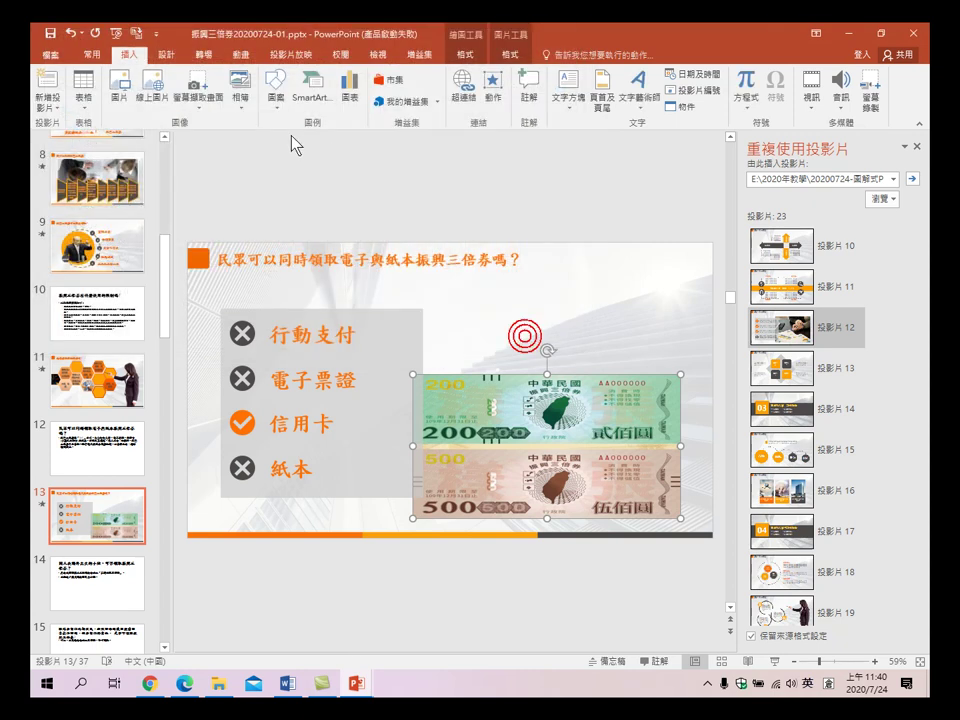
pyautogui.click(151, 80)
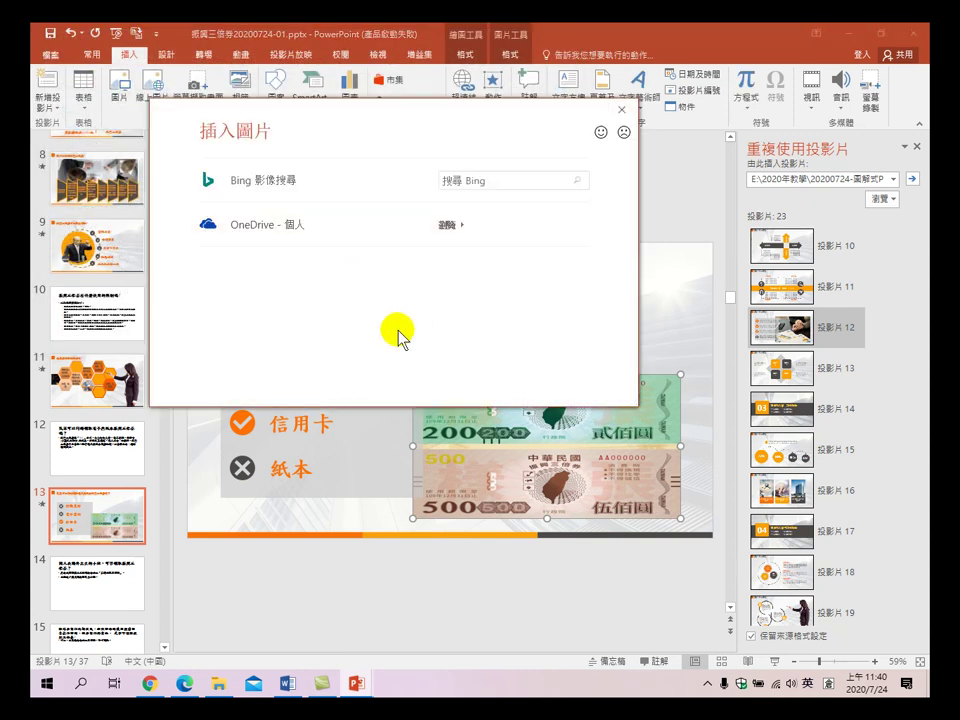
pyautogui.click(485, 188)
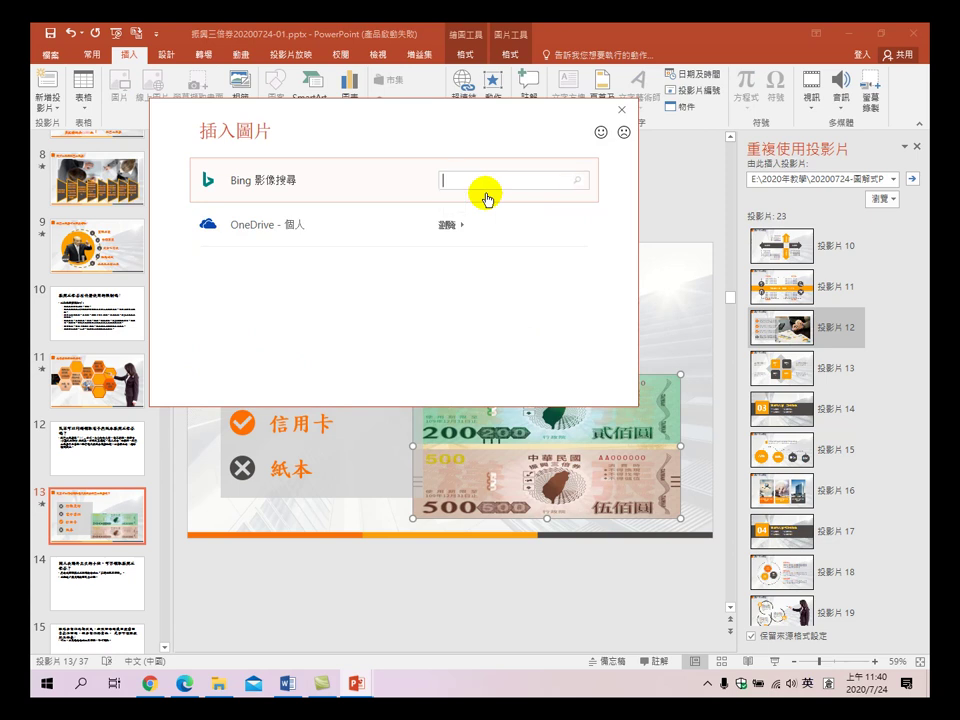
pyautogui.write('信用卡')
pyautogui.click(580, 180)
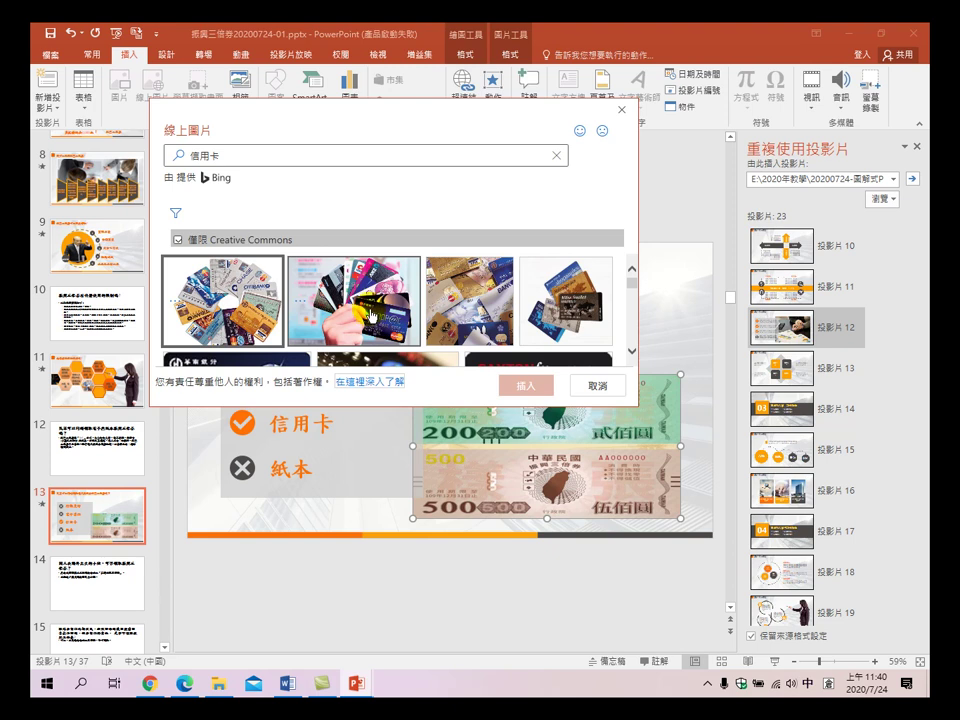
pyautogui.click(372, 310)
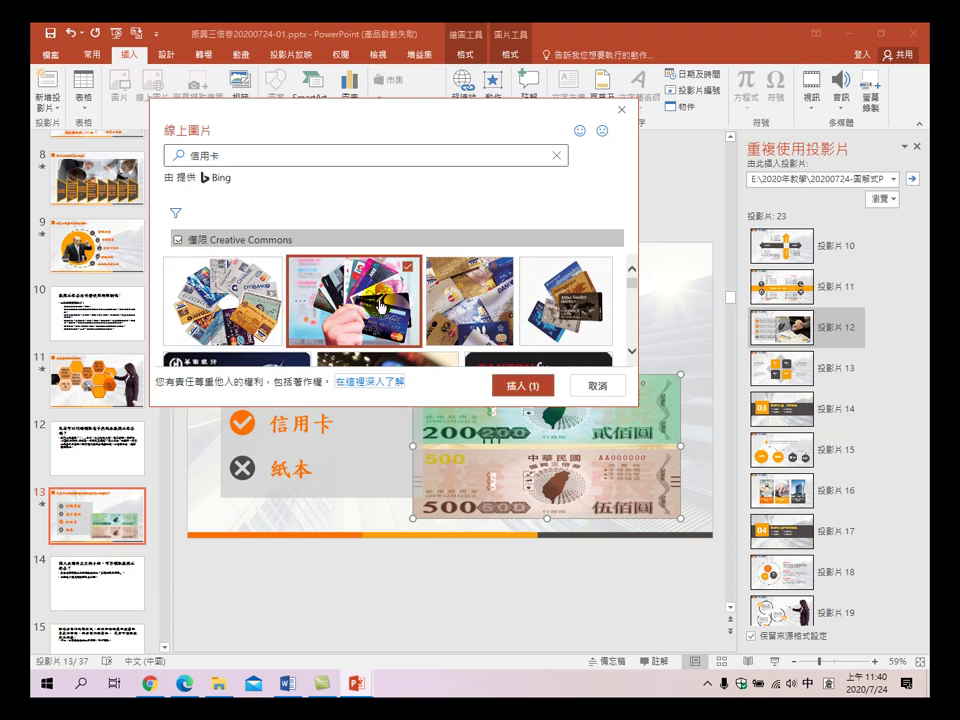
pyautogui.click(512, 388)
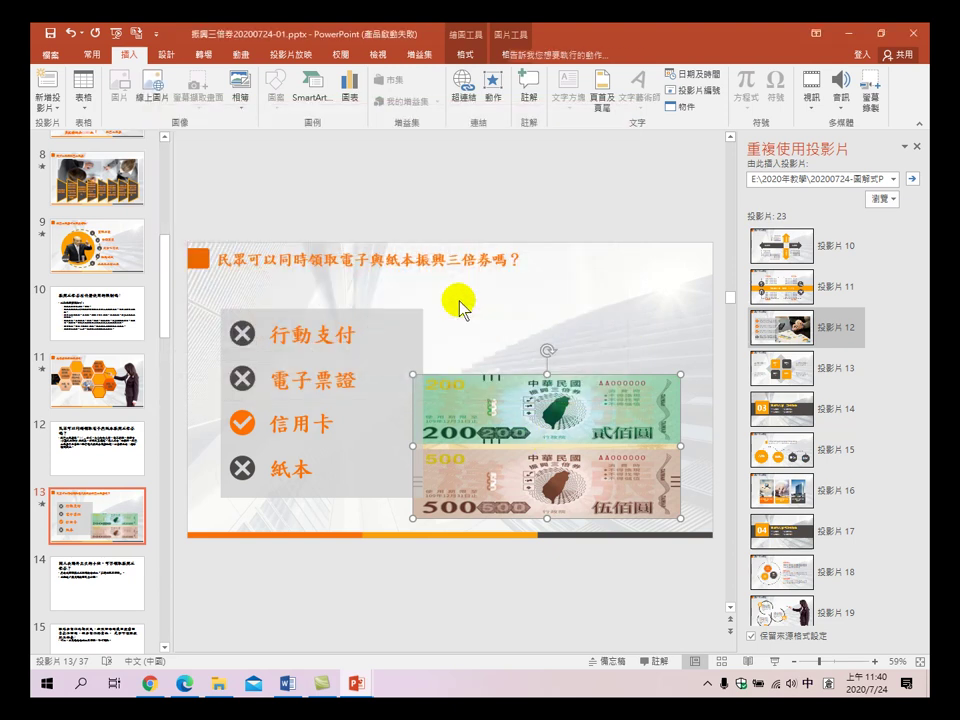
# - Place the credit-card photo above the banknote picture, sized about 7.28 × 10.85 cm
pyautogui.moveTo(450, 390); pyautogui.dragTo(517, 316)
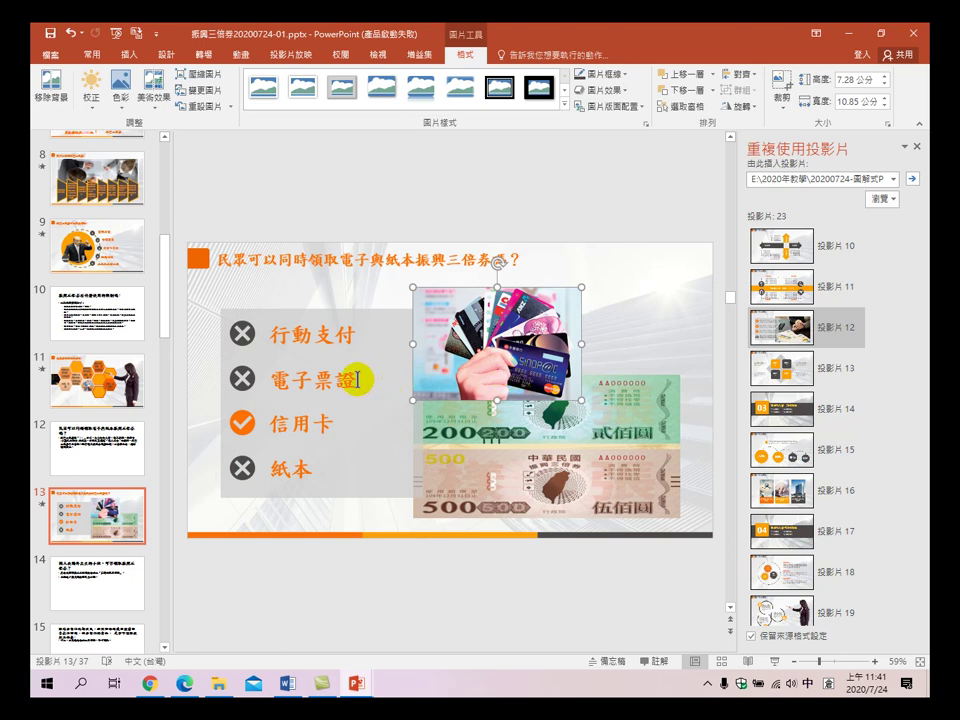
pyautogui.click(640, 336)
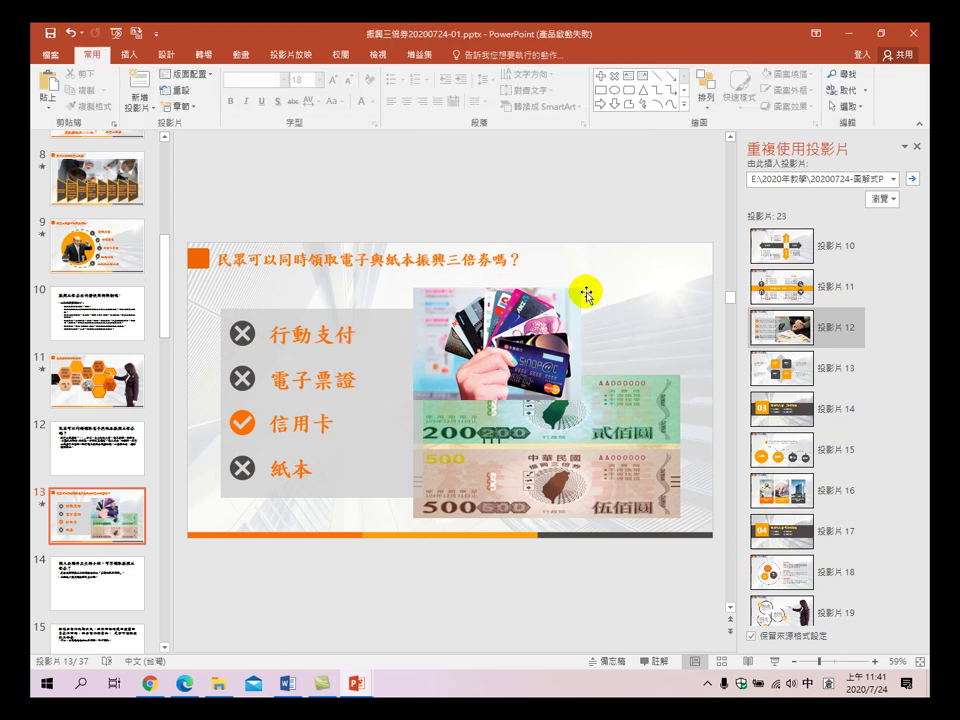
pyautogui.click(604, 443)
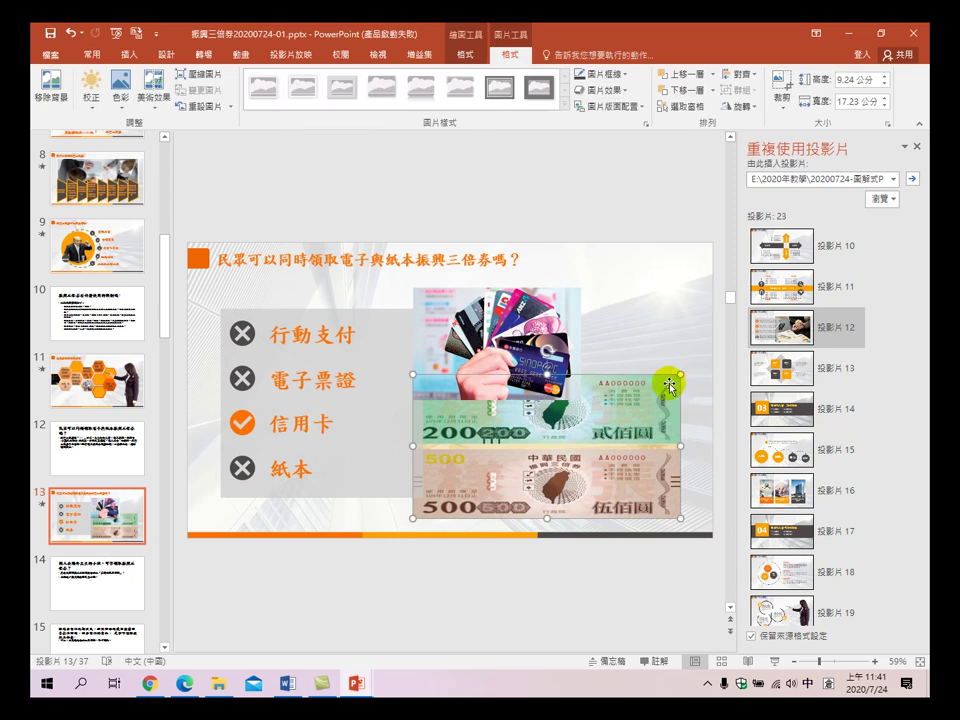
pyautogui.click(531, 326)
pyautogui.moveTo(582, 289)
pyautogui.mouseDown()
pyautogui.moveTo(548, 290)
pyautogui.moveTo(543, 304)
pyautogui.moveTo(565, 291)
pyautogui.mouseUp()
pyautogui.click(643, 313)
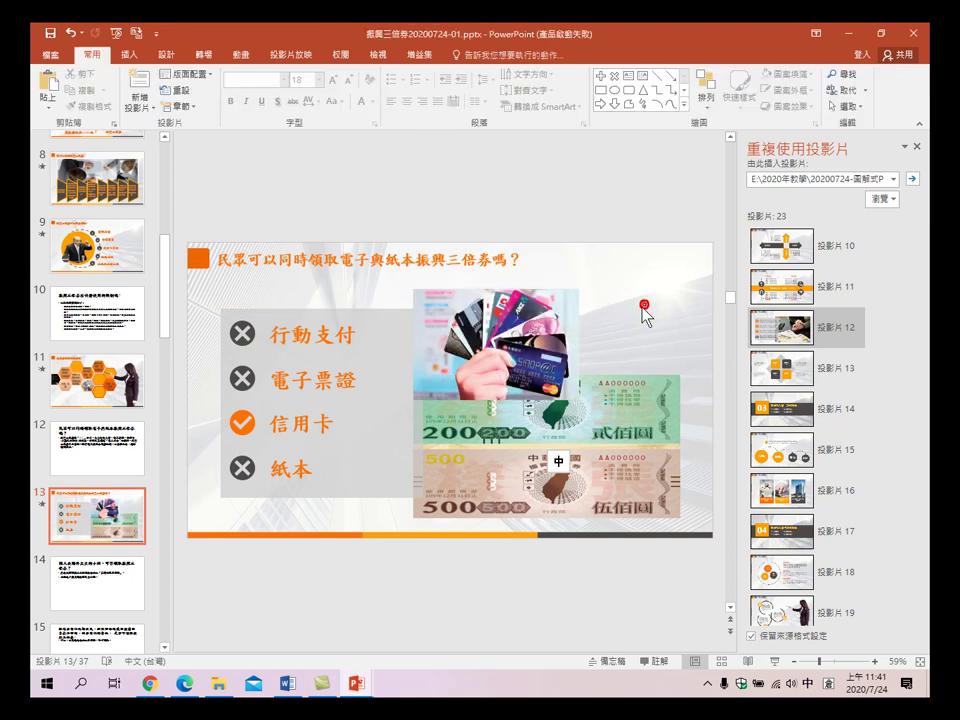
pyautogui.click(129, 55)
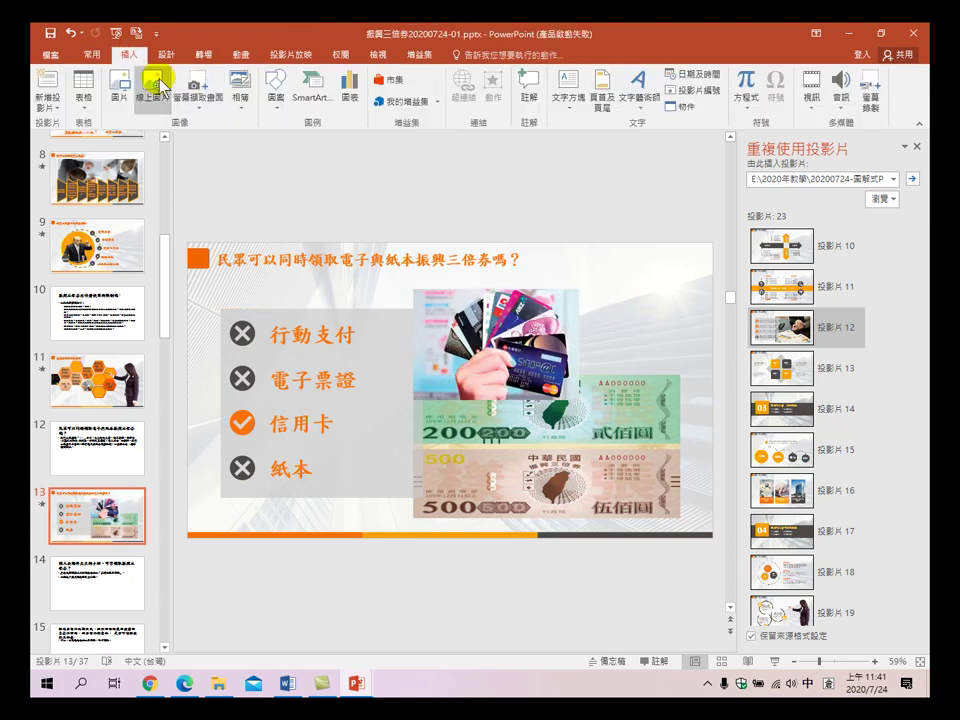
# - Search online pictures for 行動支付 and insert a mobile-payment screenshot
pyautogui.click(153, 90)
pyautogui.click(490, 183)
pyautogui.write('竹')
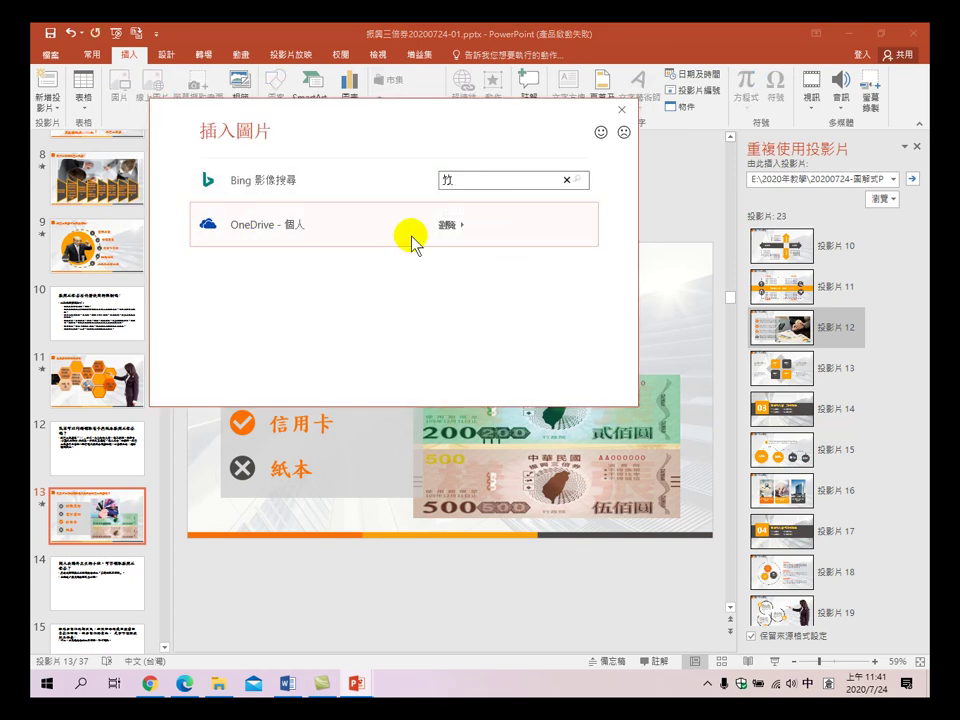
pyautogui.write('人一一行動支付')
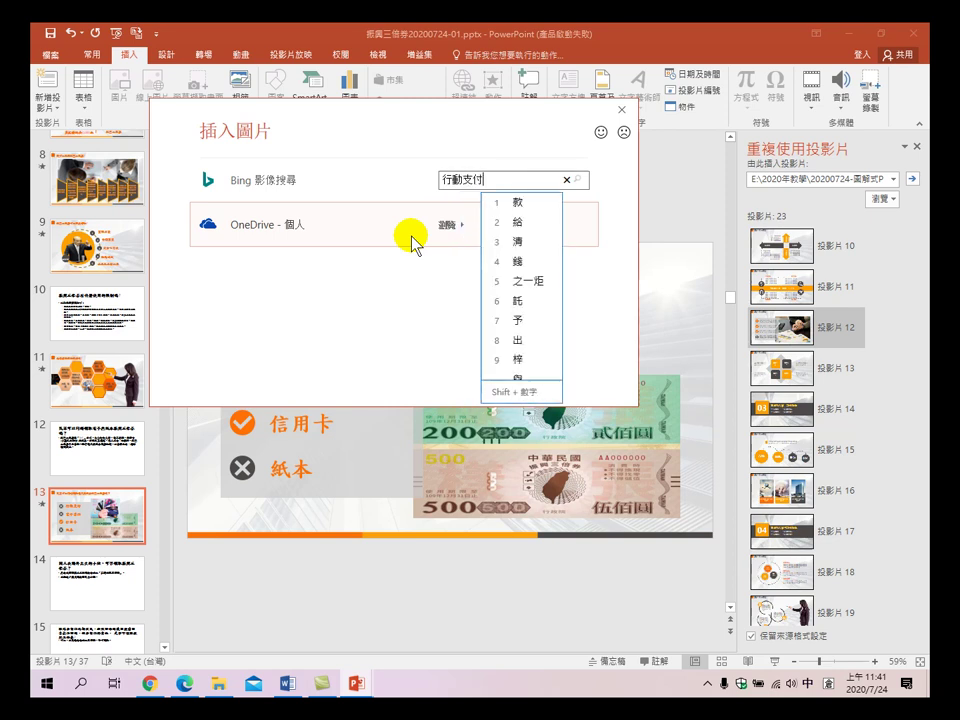
pyautogui.press('Return')
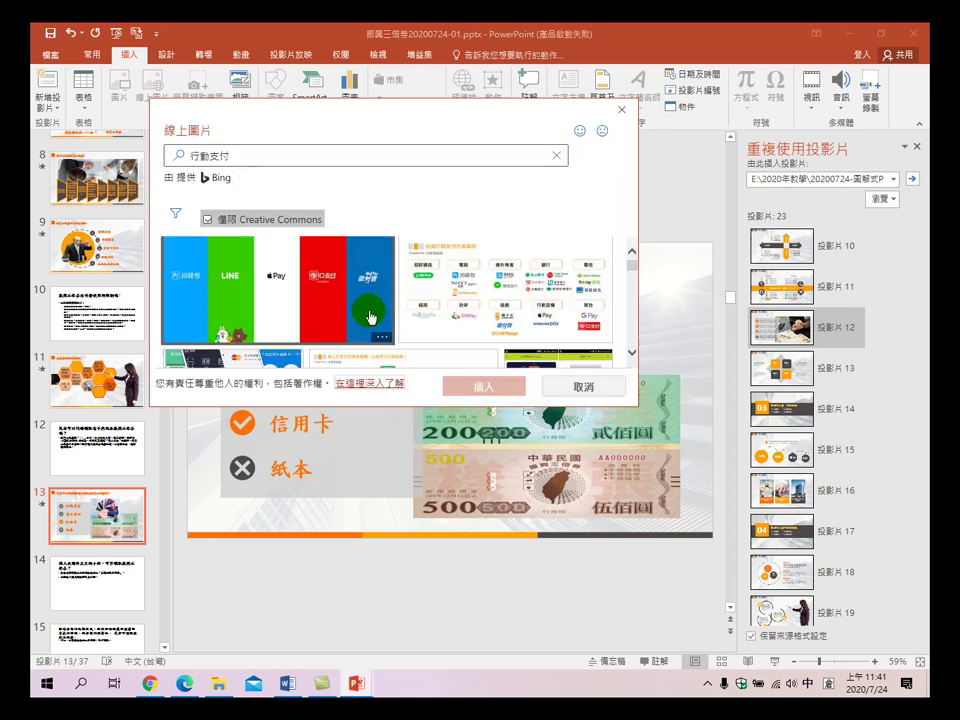
pyautogui.scroll(-3, 505, 300)
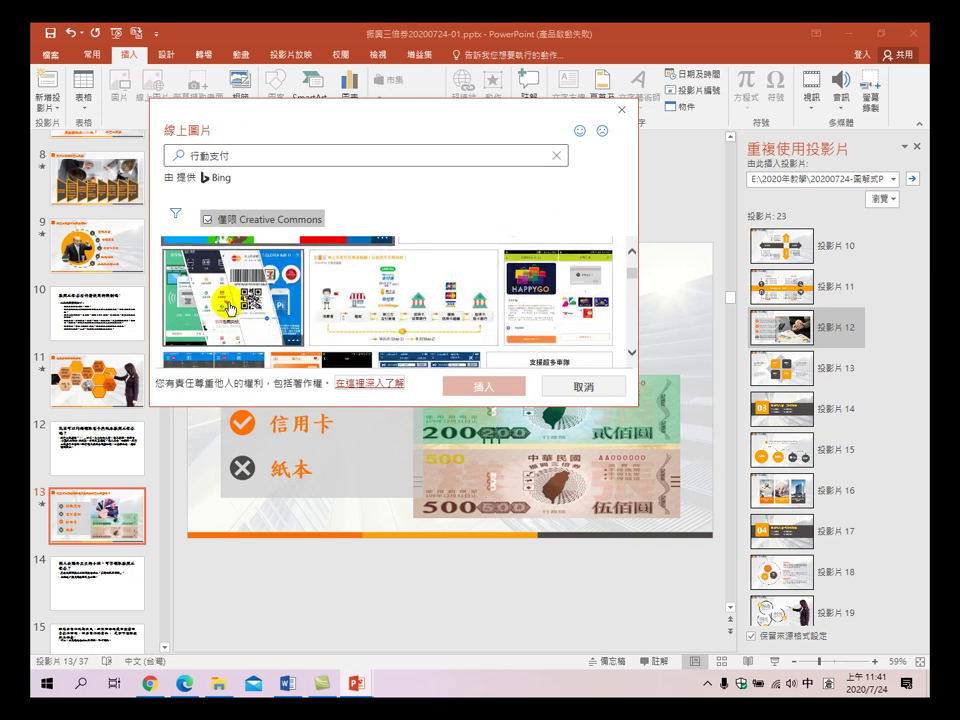
pyautogui.click(229, 305)
pyautogui.click(488, 386)
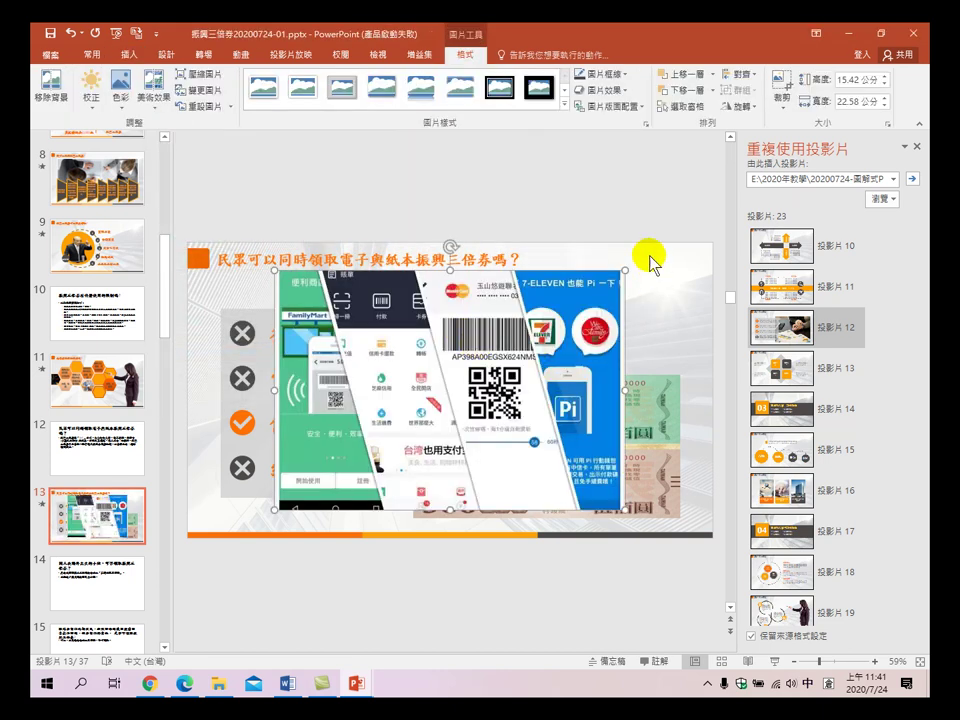
# - Size the mobile-payment image beside the credit-card photo and shorten the banknote picture from its top
pyautogui.moveTo(627, 269); pyautogui.dragTo(437, 405)
pyautogui.moveTo(320, 430); pyautogui.dragTo(517, 333)
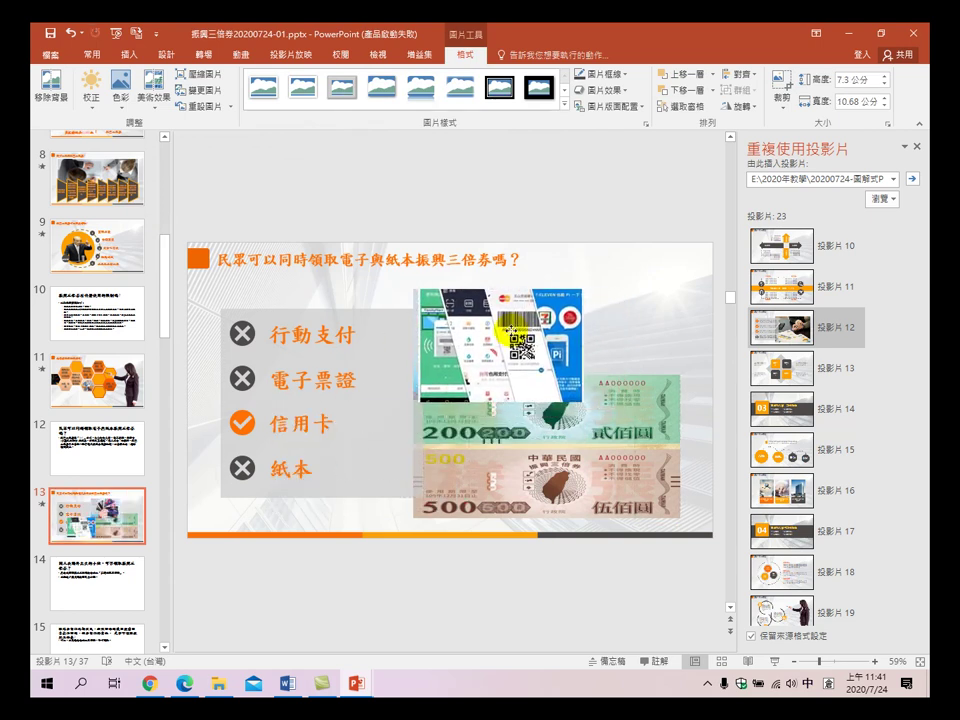
pyautogui.click(536, 369)
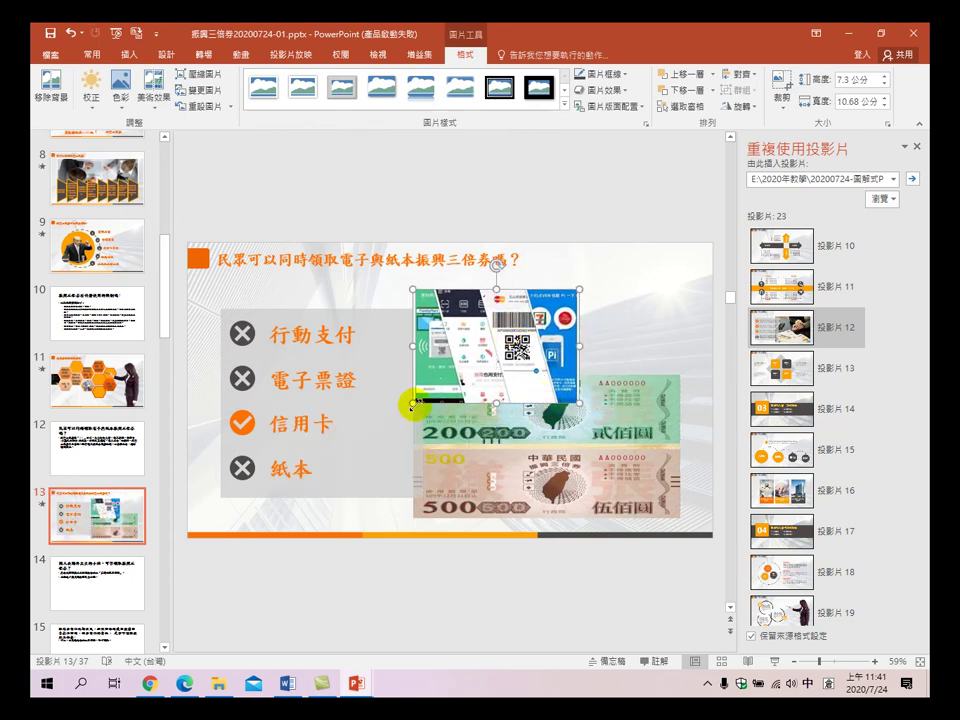
pyautogui.moveTo(411, 403); pyautogui.dragTo(562, 345)
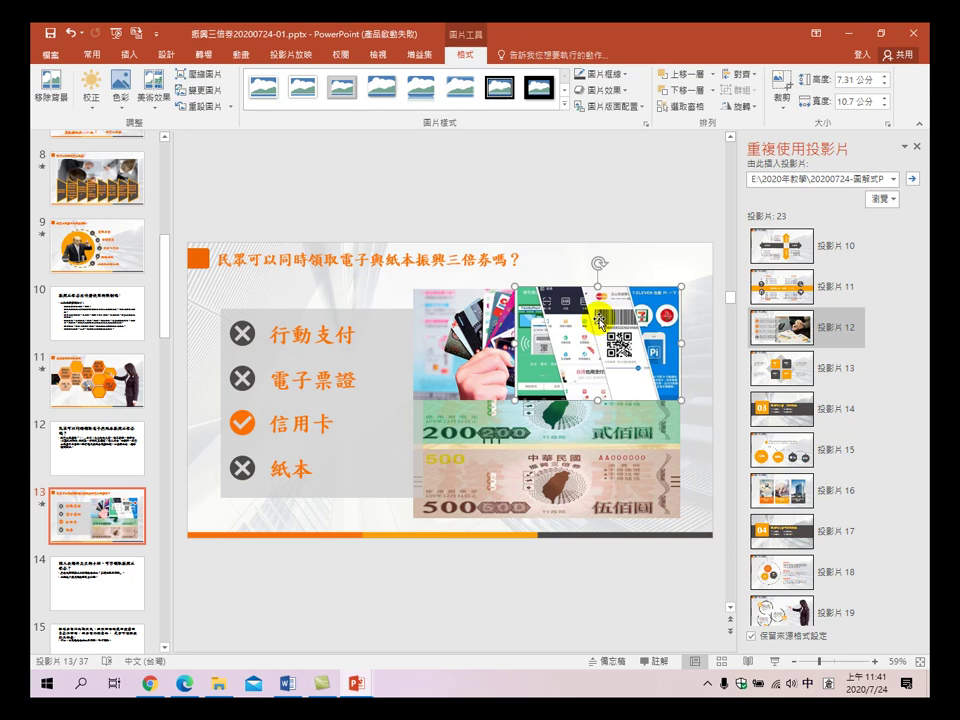
pyautogui.click(497, 462)
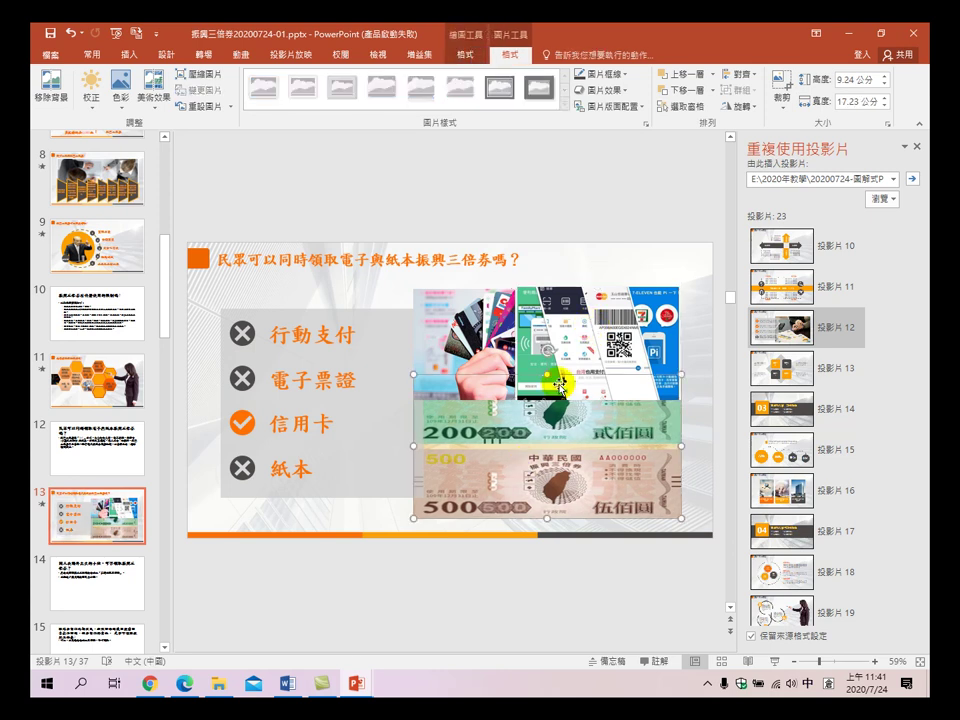
pyautogui.moveTo(548, 375); pyautogui.dragTo(548, 398)
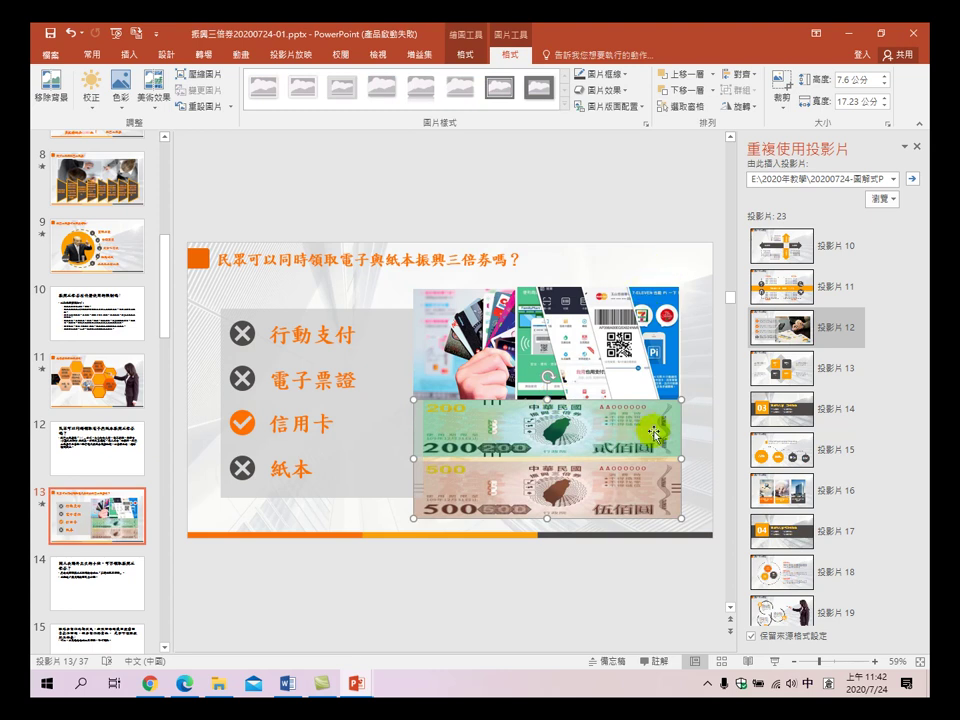
pyautogui.click(655, 207)
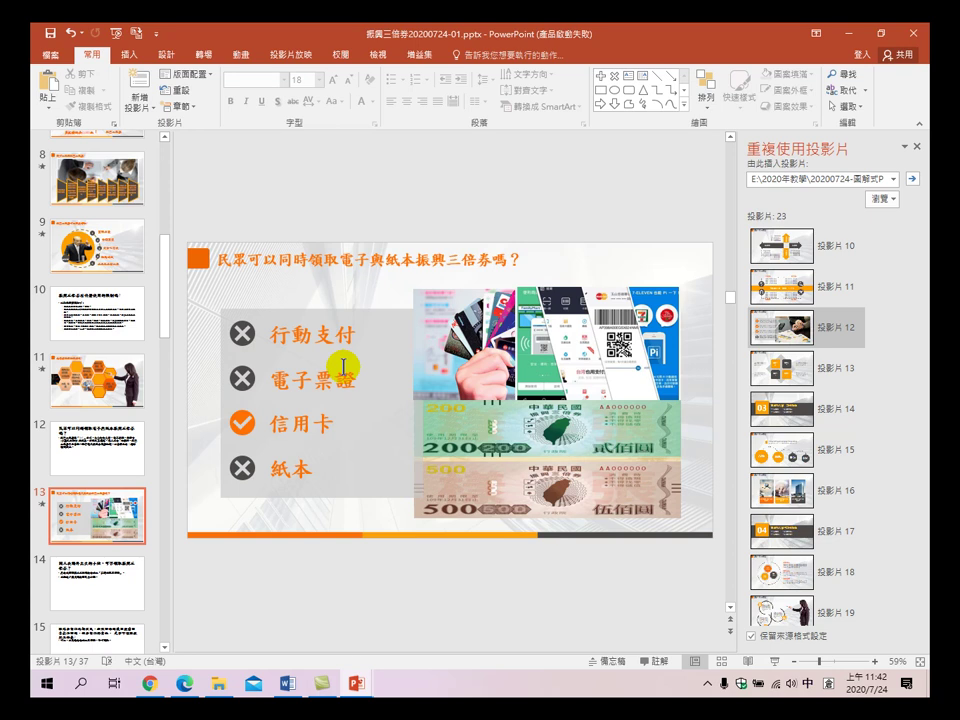
# - Delete the old plain-text slide 12 about claiming electronic and paper vouchers
pyautogui.click(112, 452)
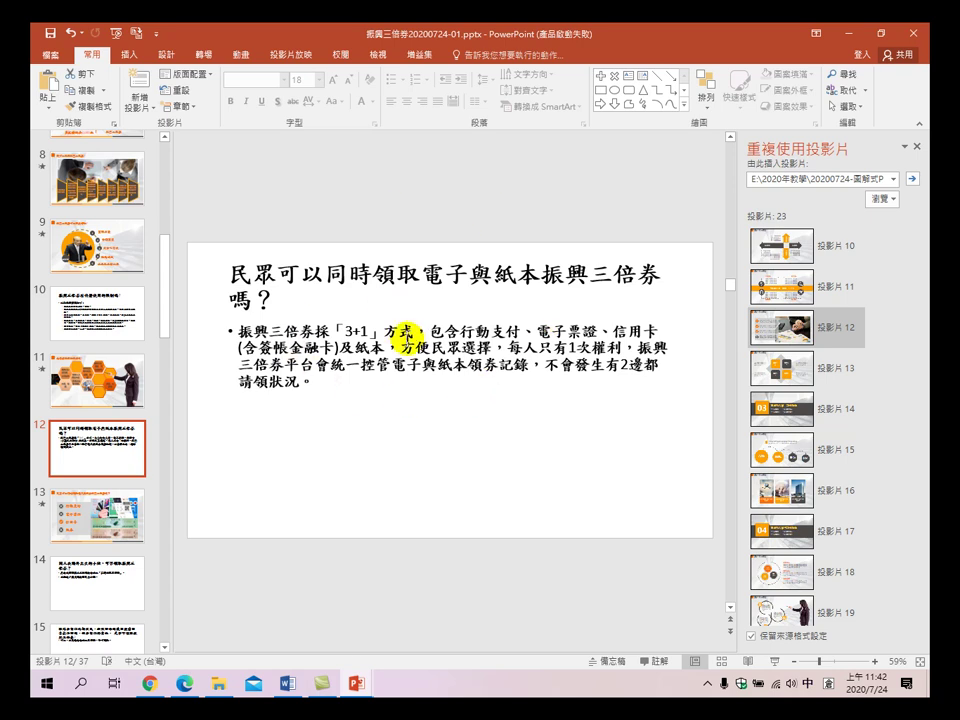
pyautogui.press('Delete')
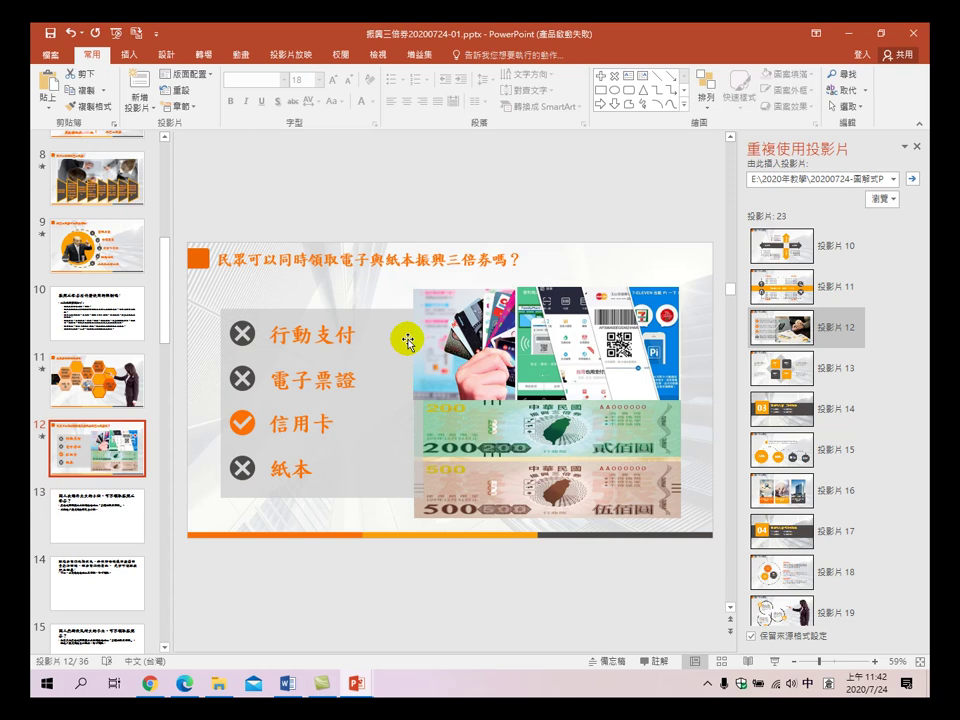
pyautogui.click(60, 505)
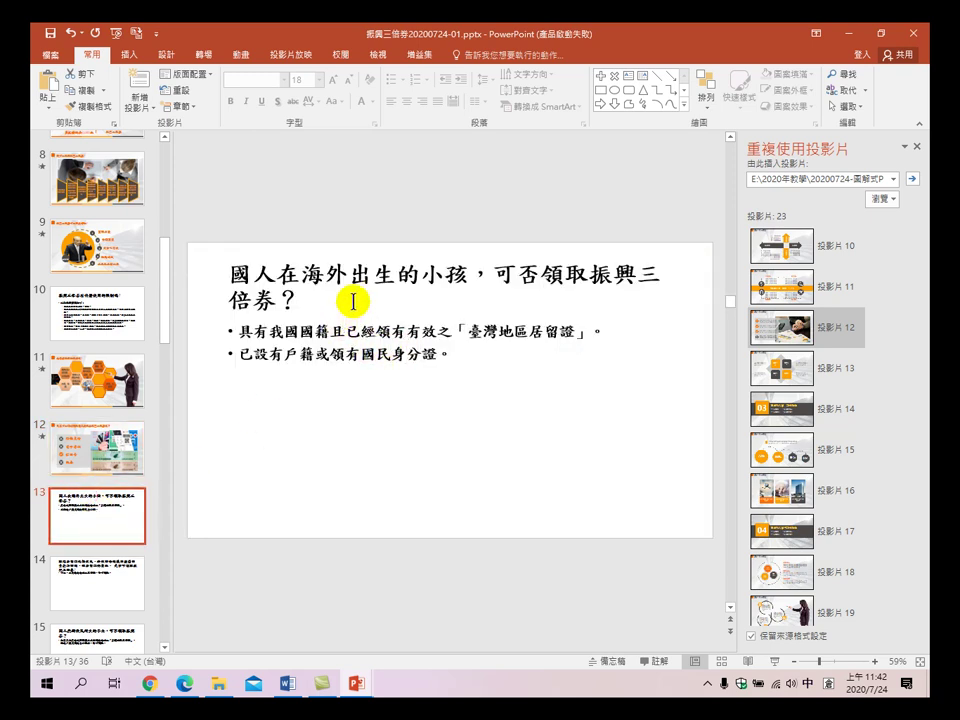
# - Step through the remaining slides from 14 to 20
pyautogui.scroll(-3, 107, 470)
pyautogui.click(97, 432)
pyautogui.scroll(-2, 96, 480)
pyautogui.press('Down')
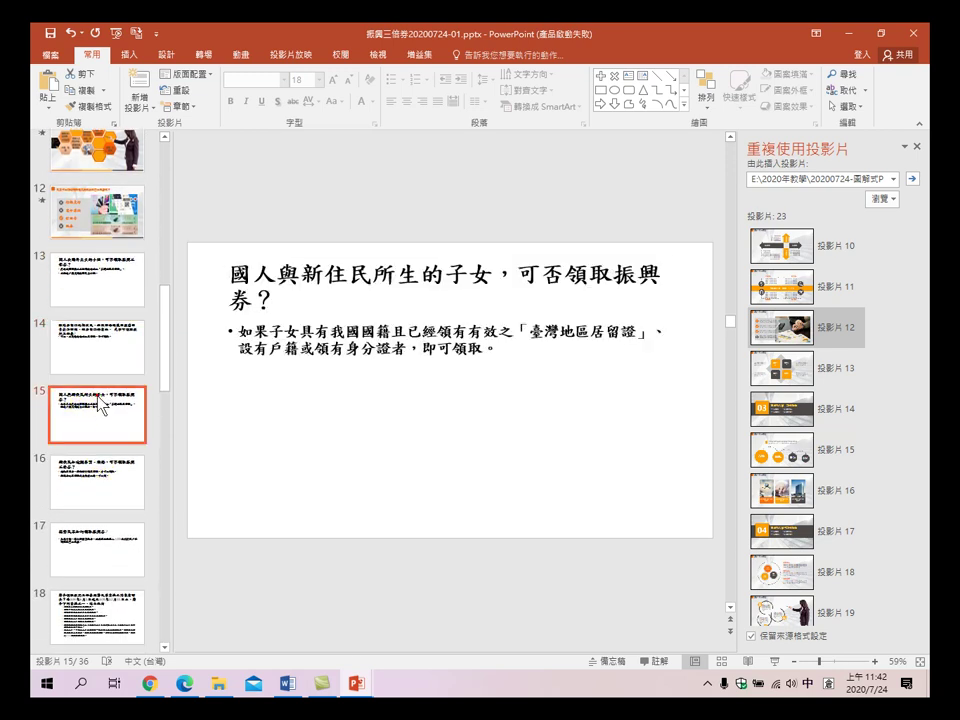
pyautogui.press('Down')
pyautogui.click(97, 545)
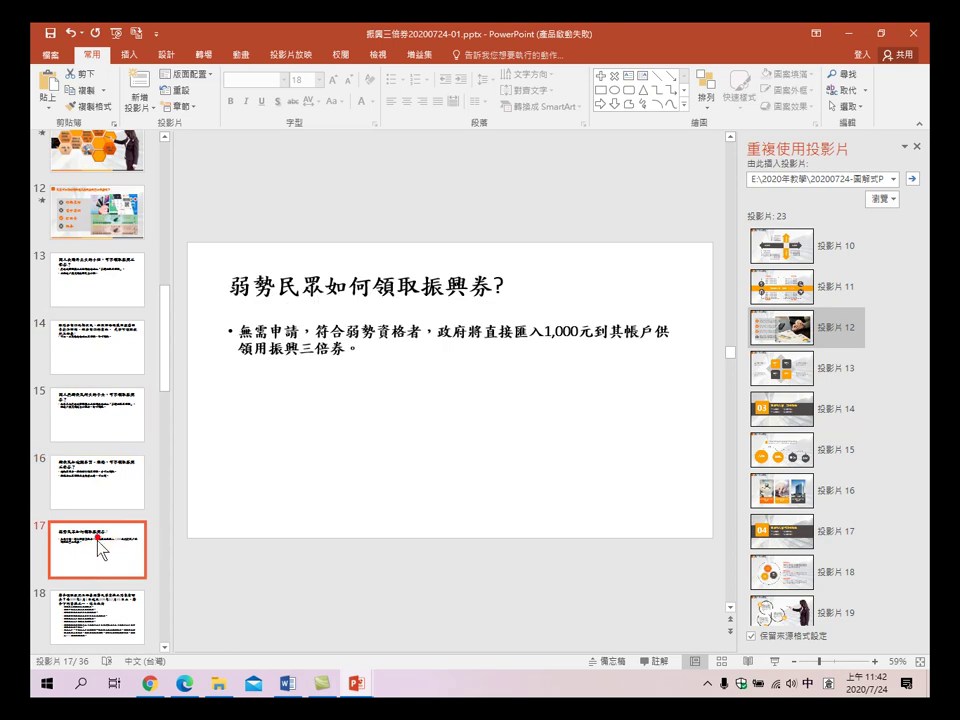
pyautogui.scroll(-2, 92, 570)
pyautogui.click(100, 525)
pyautogui.scroll(-2, 101, 476)
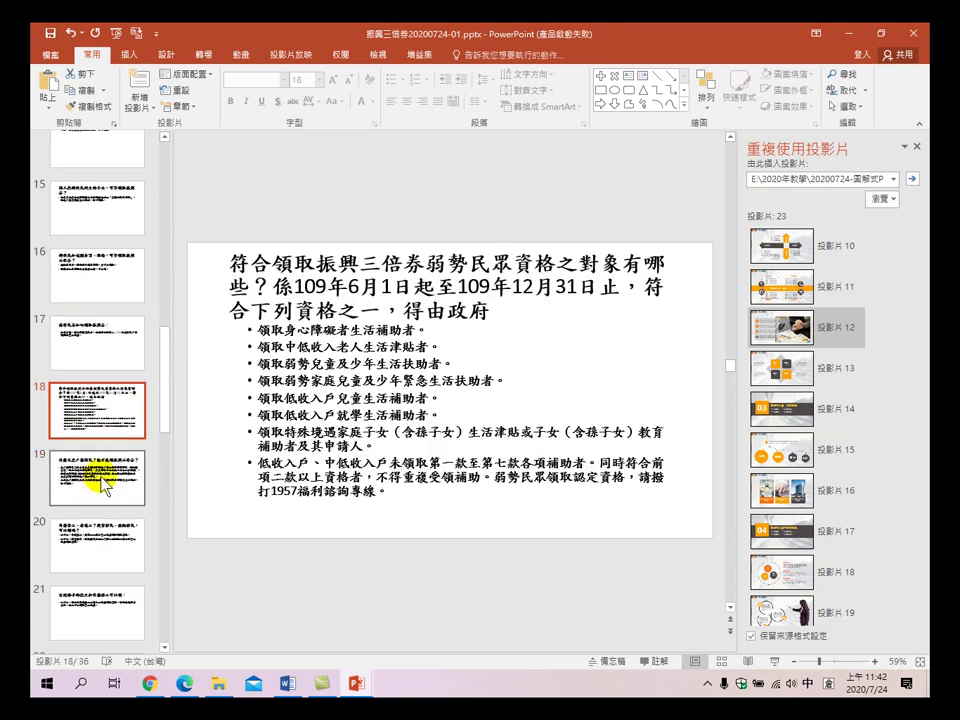
pyautogui.click(100, 472)
pyautogui.scroll(-1, 103, 490)
pyautogui.scroll(-1, 100, 487)
pyautogui.click(100, 396)
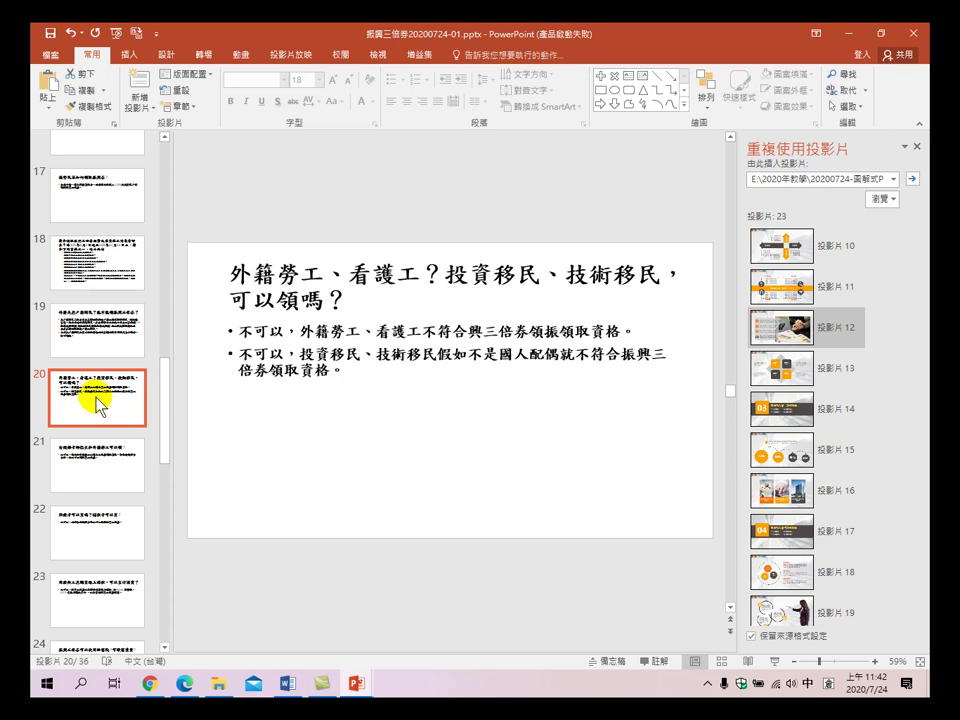
pyautogui.scroll(-2, 100, 407)
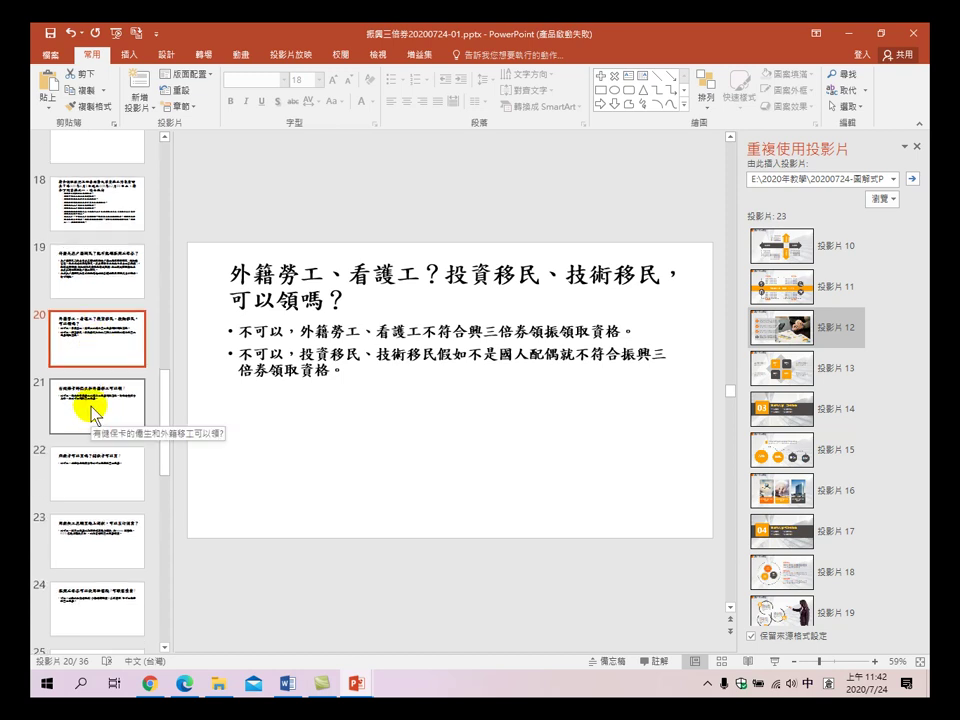
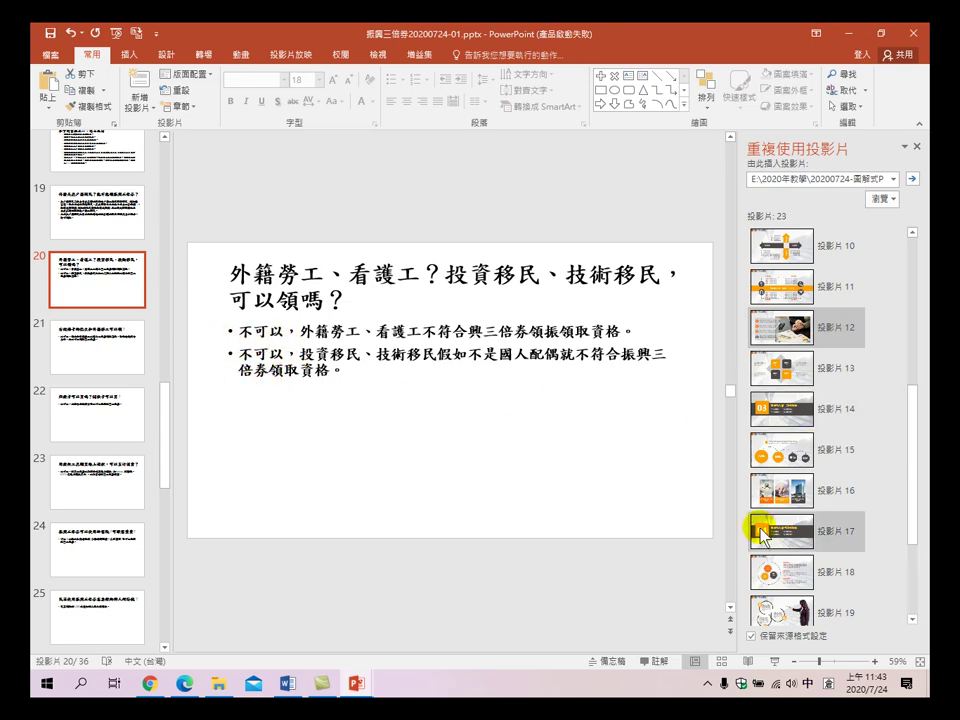
# - Bring up the taskbar previews of the open PowerPoint windows
pyautogui.click(355, 683)
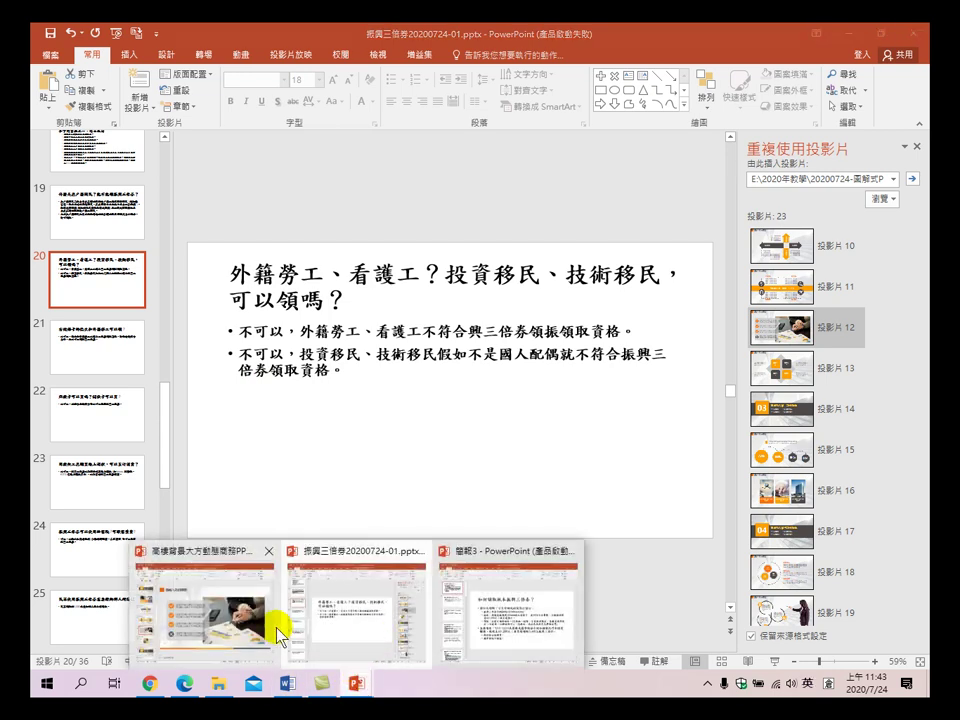
pyautogui.moveTo(245, 632)
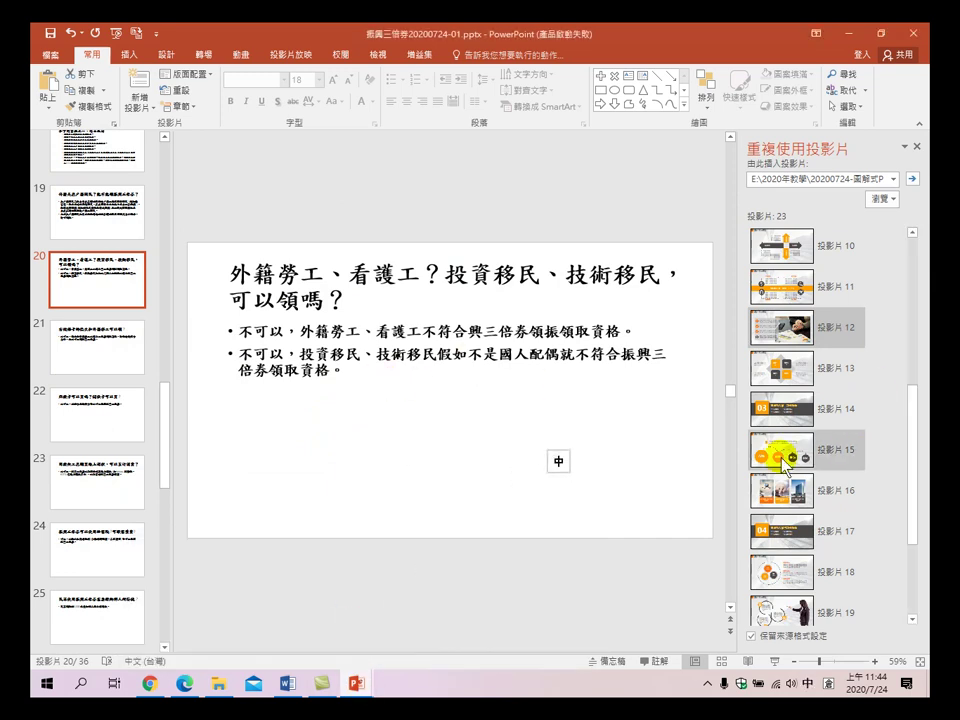
pyautogui.scroll(-3, 800, 440)
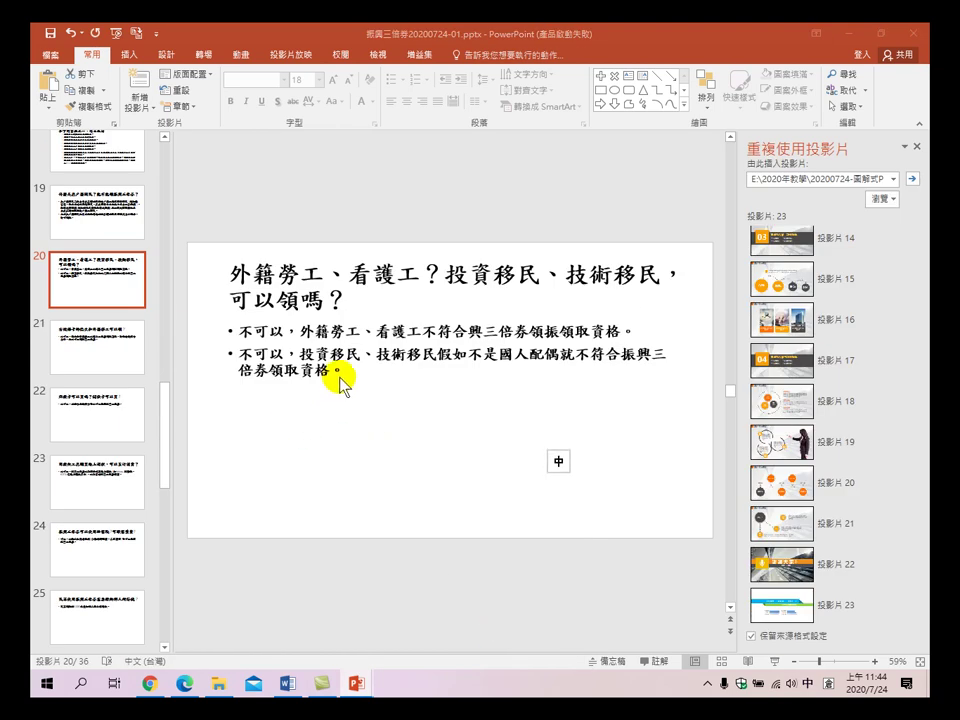
pyautogui.scroll(9, 253, 343)
pyautogui.scroll(5, 100, 330)
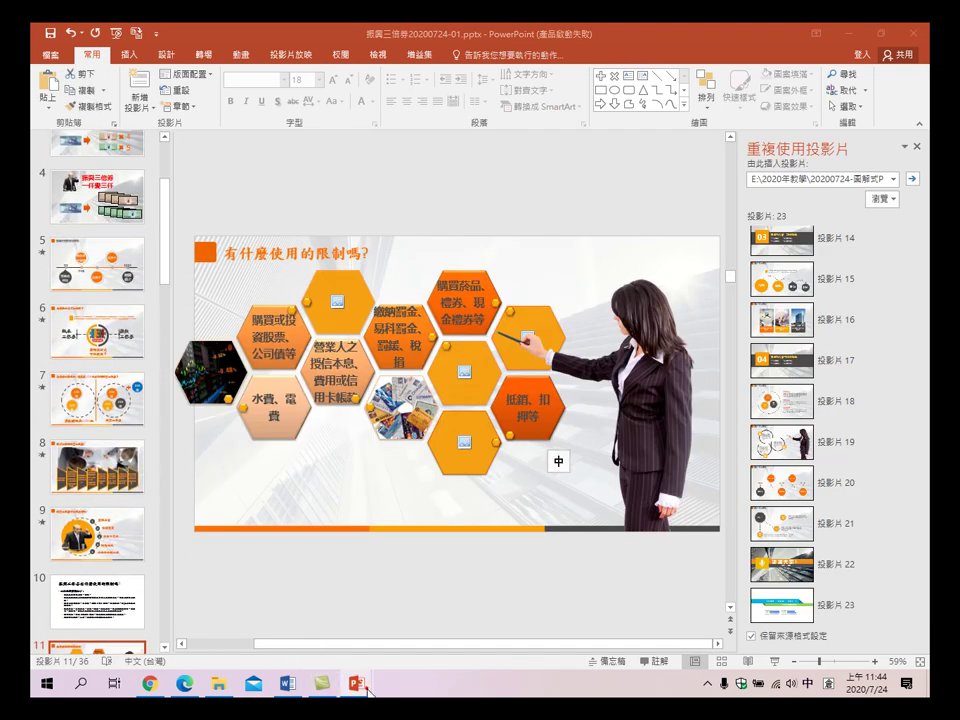
pyautogui.moveTo(368, 690)
pyautogui.moveTo(540, 630)
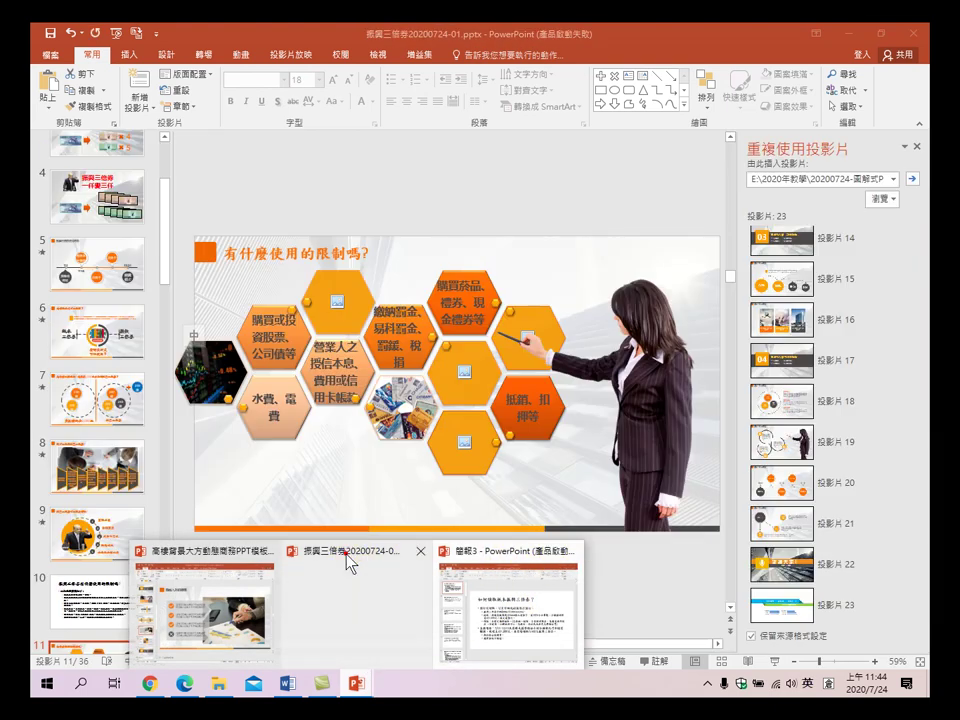
# - Start closing 簡報3, cancel the save prompt, and minimize the 振興三倍券 window
pyautogui.click(346, 553)
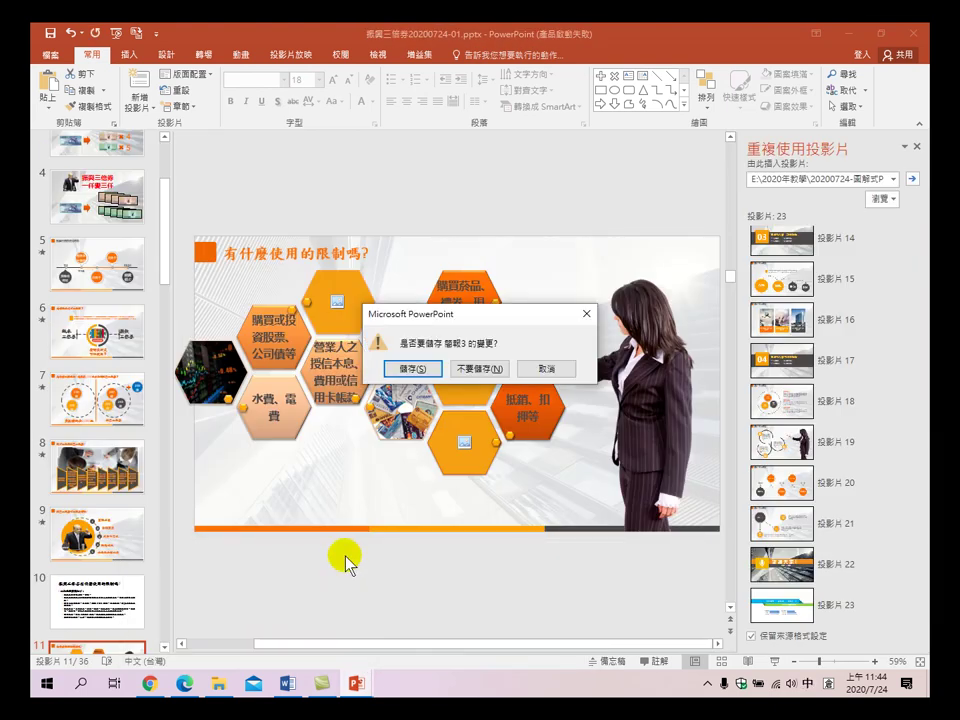
pyautogui.click(545, 370)
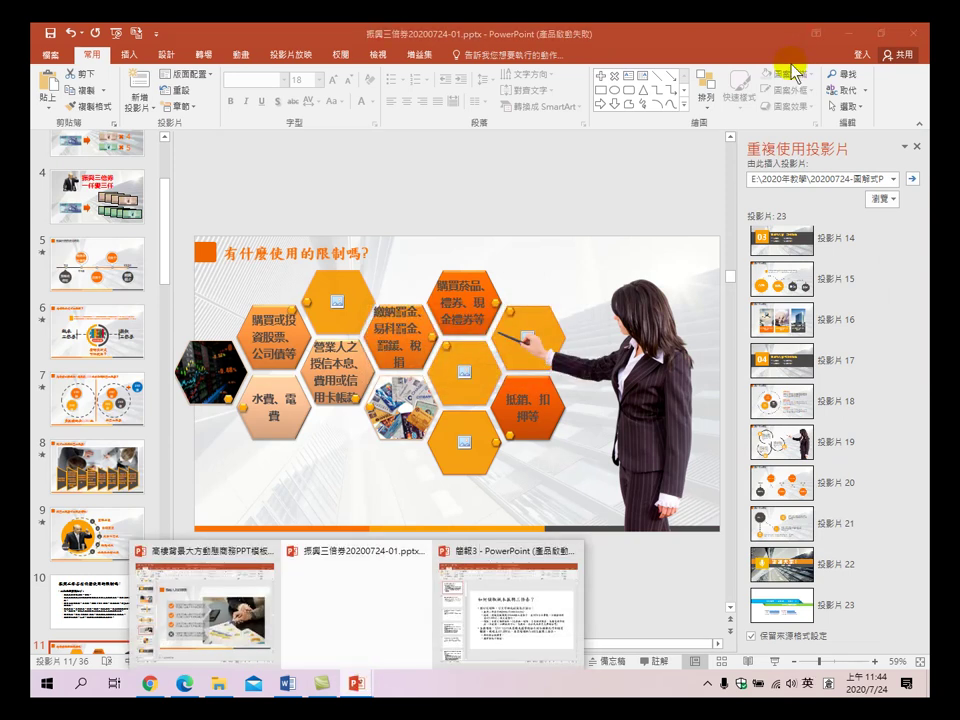
pyautogui.click(853, 33)
# - Close 簡報3 with Alt+F4 and discard its changes (不要儲存)
pyautogui.scroll(-3, 128, 480)
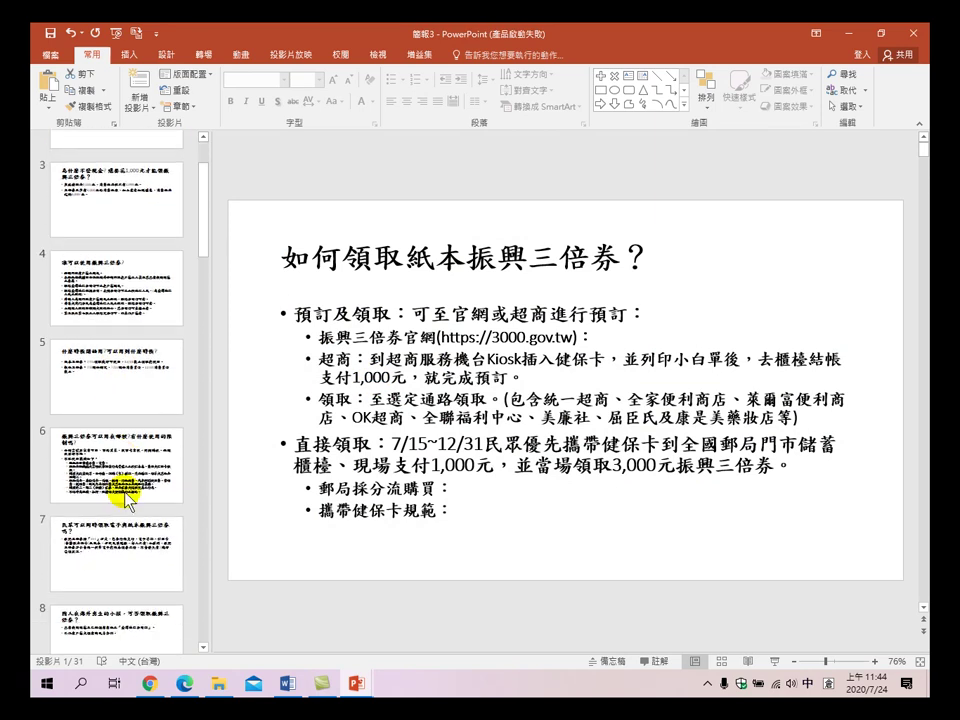
pyautogui.scroll(-6, 128, 497)
pyautogui.hotkey('alt', 'F4')
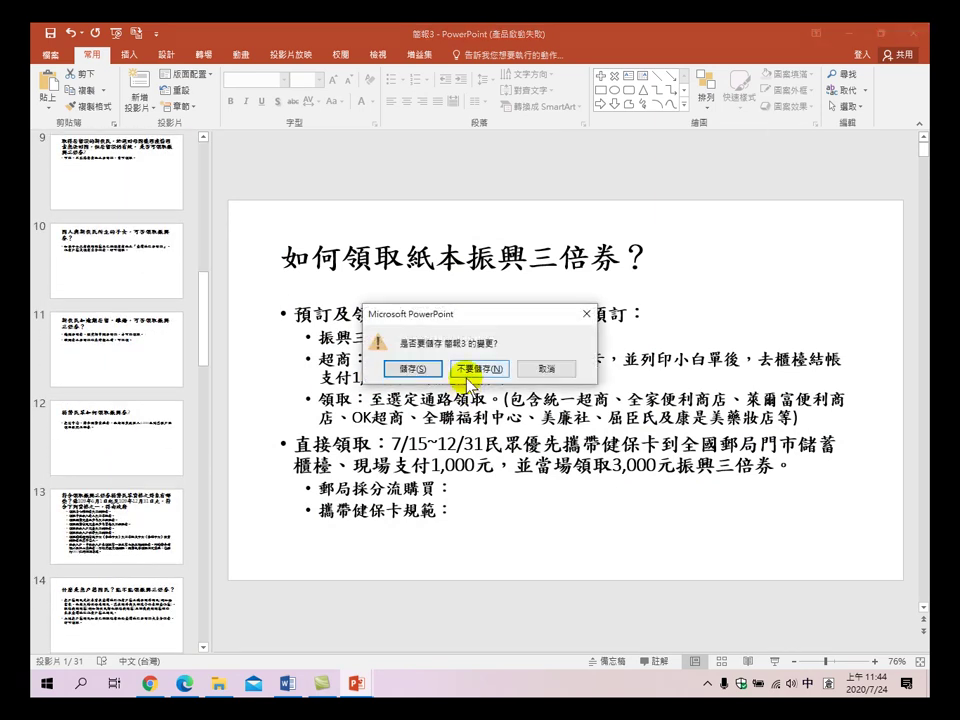
pyautogui.click(490, 369)
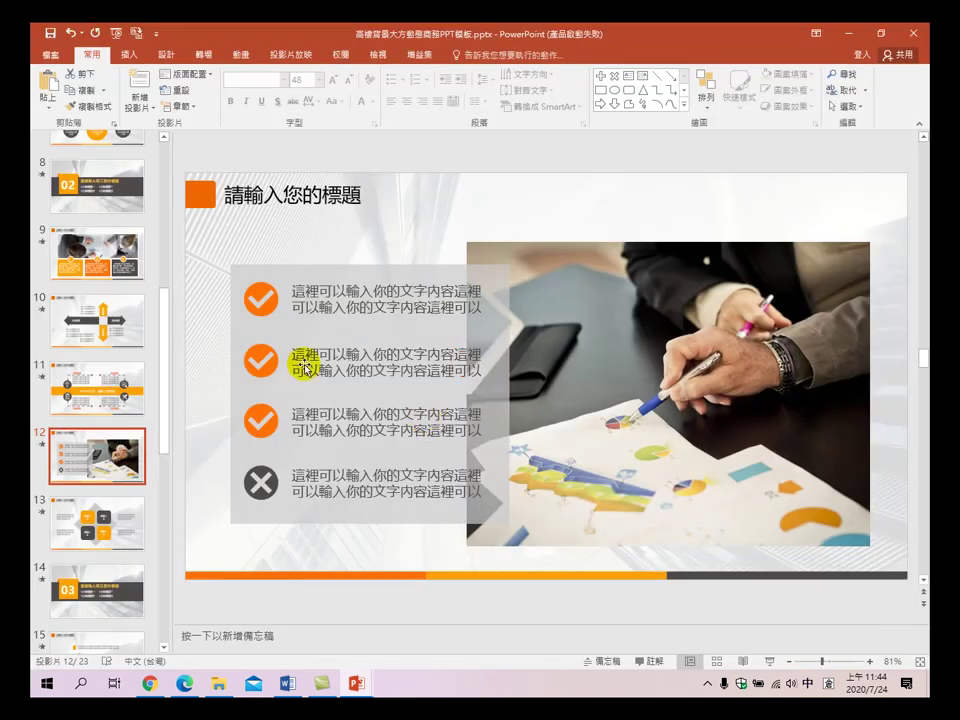
# - Switch between windows via the taskbar to bring up the 高樓背景大方動態商務PPT模板 template
pyautogui.scroll(-3, 90, 553)
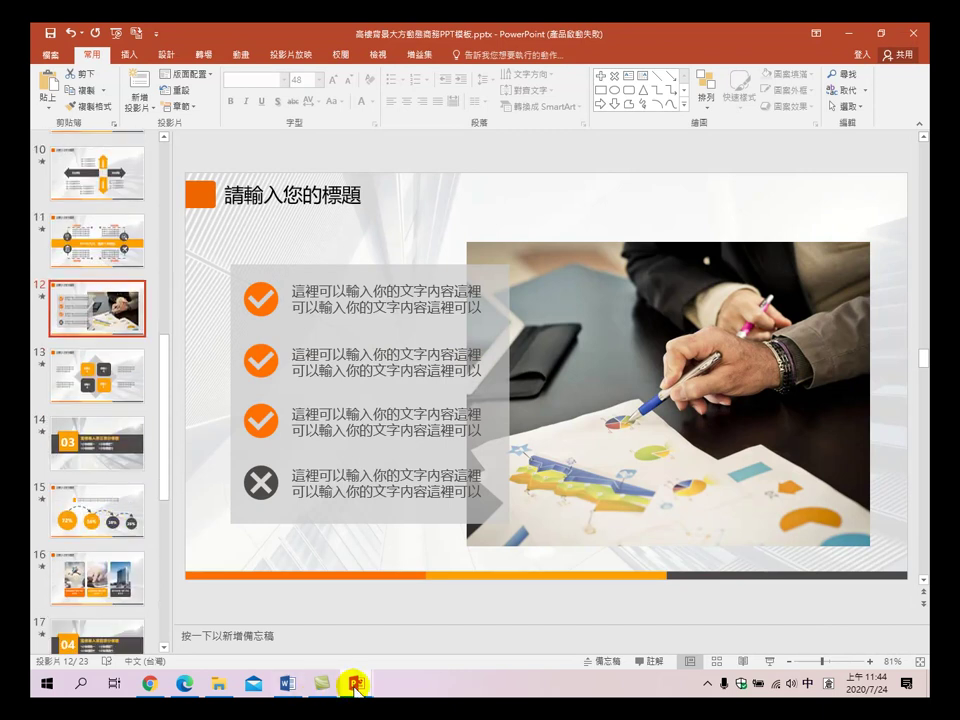
pyautogui.click(852, 34)
pyautogui.click(357, 679)
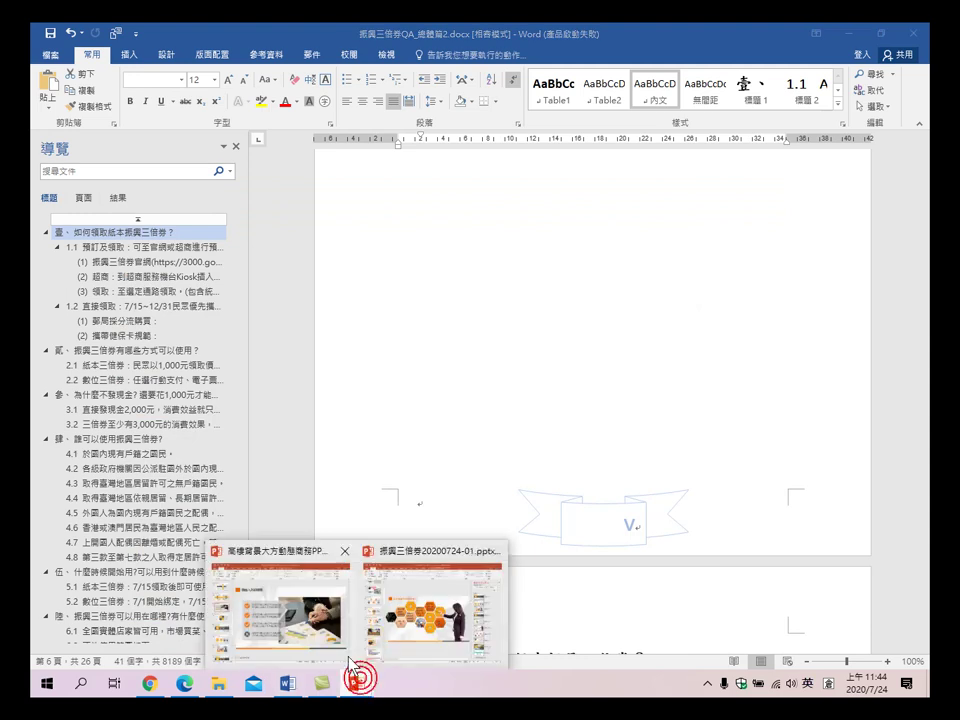
pyautogui.click(422, 630)
pyautogui.scroll(3, 60, 260)
pyautogui.scroll(-5, 45, 200)
pyautogui.scroll(3, 45, 200)
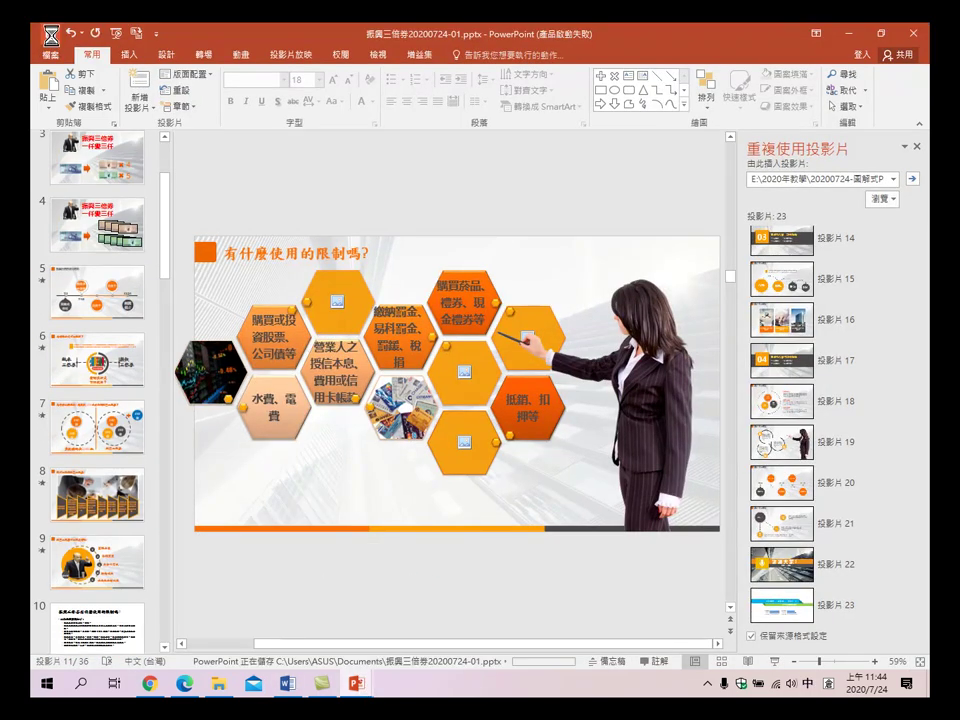
pyautogui.moveTo(354, 680)
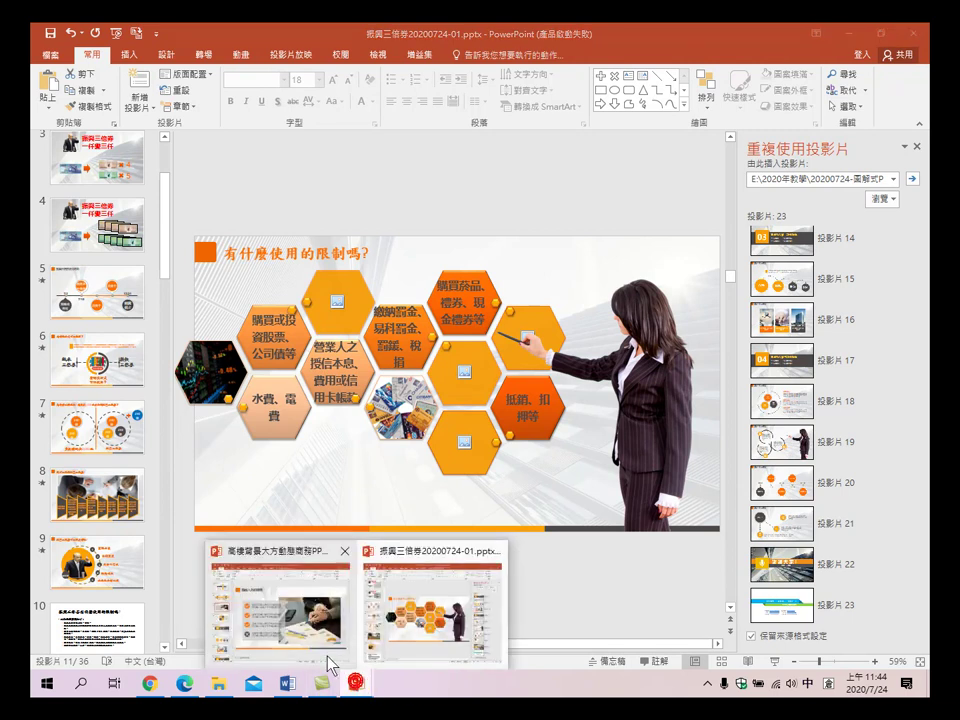
pyautogui.click(311, 627)
# - Select the template's slide 7, the three-circle layout, in the thumbnail pane
pyautogui.scroll(-8, 122, 460)
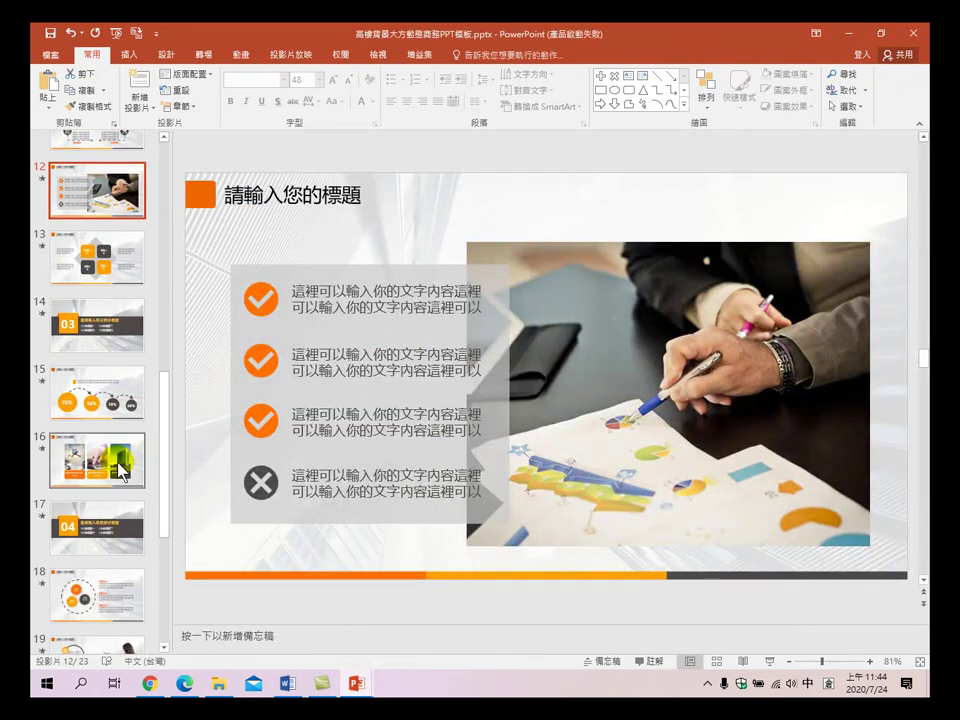
pyautogui.scroll(-1, 122, 495)
pyautogui.scroll(5, 88, 505)
pyautogui.scroll(8, 92, 455)
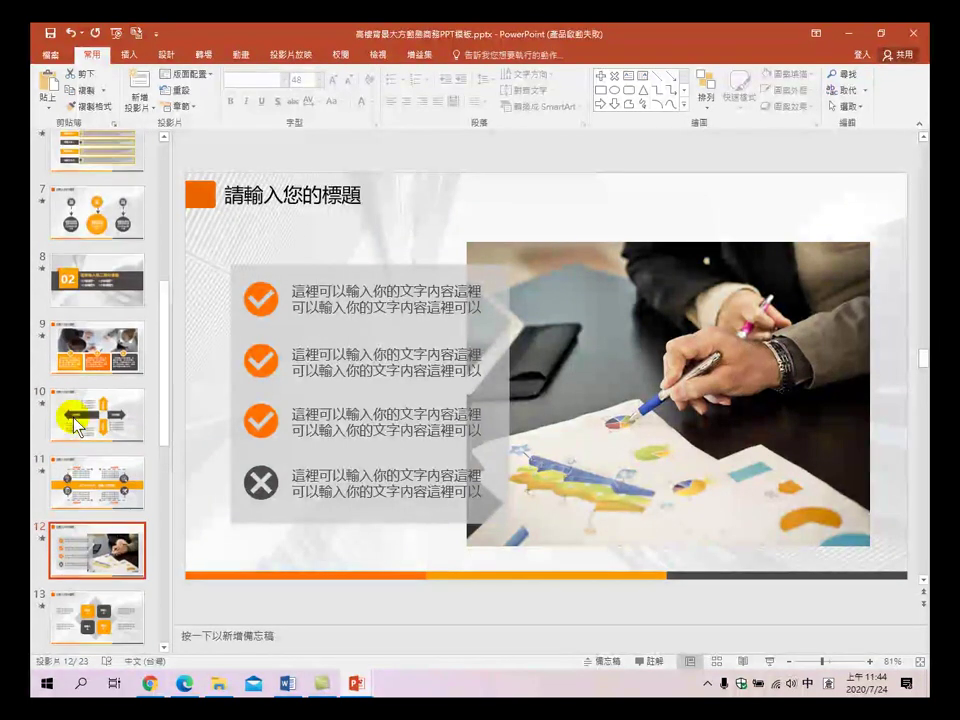
pyautogui.scroll(2, 78, 425)
pyautogui.click(95, 332)
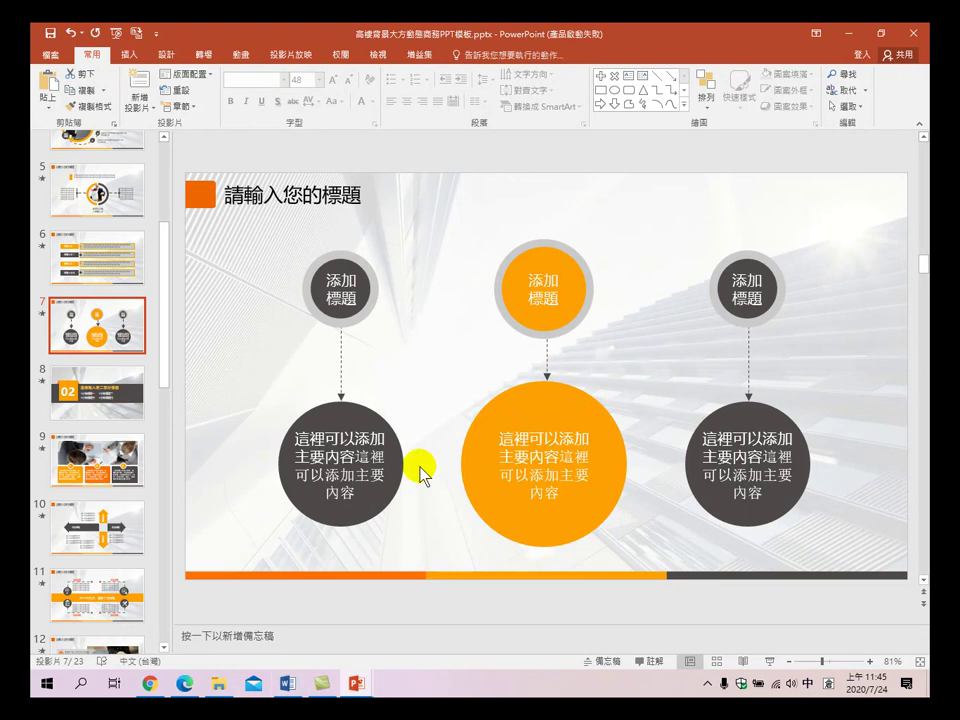
# - Switch to the 振興三倍券 deck and select slide 20 about foreign workers
pyautogui.click(357, 682)
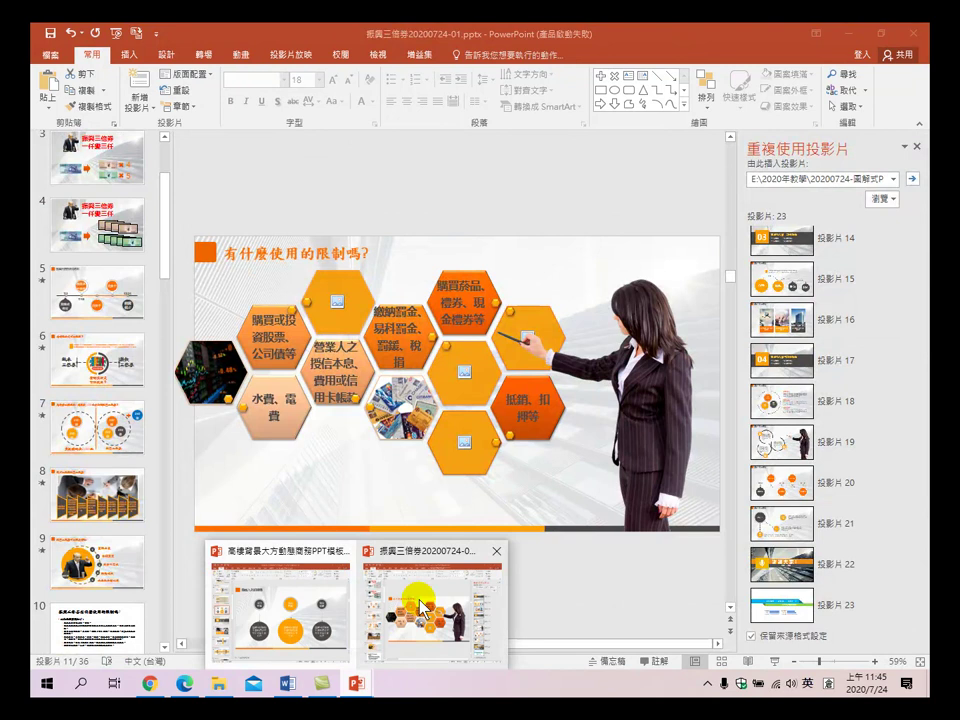
pyautogui.click(421, 606)
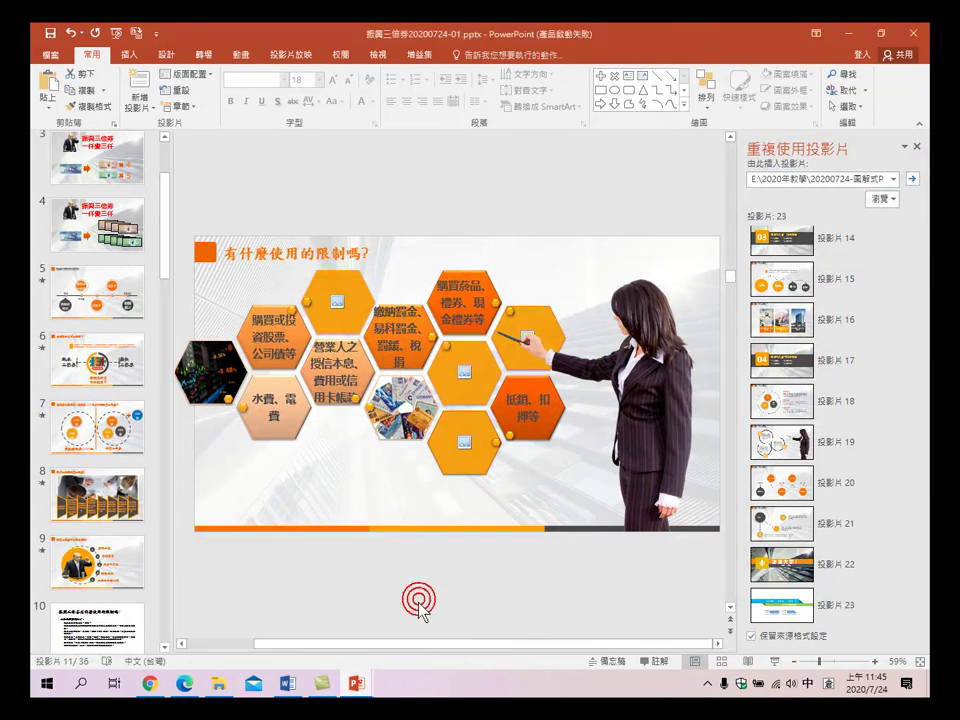
pyautogui.scroll(-8, 96, 560)
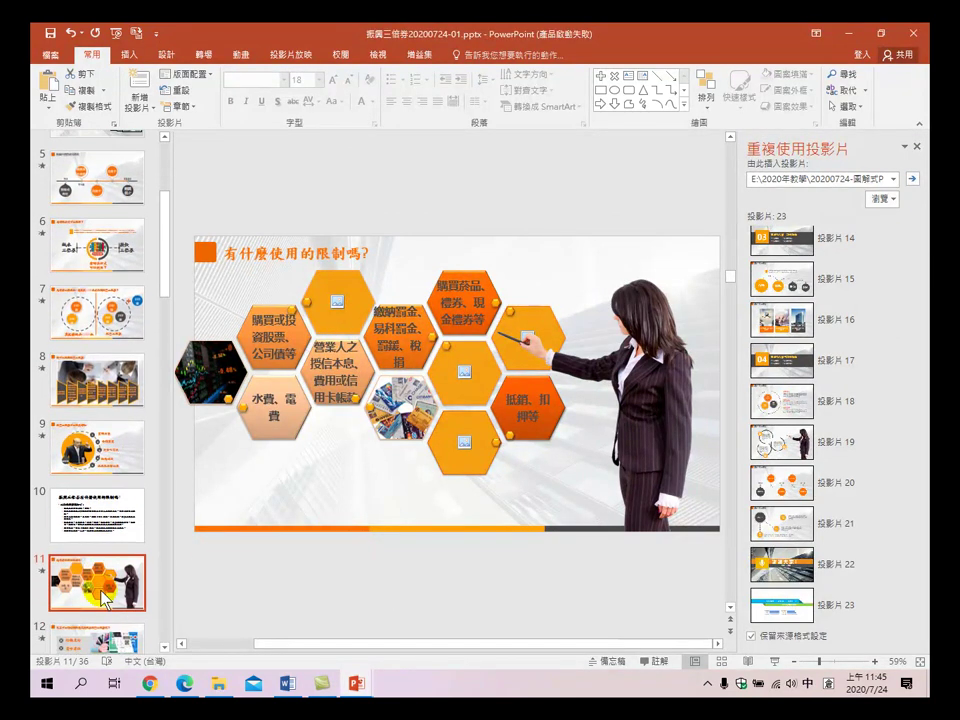
pyautogui.click(83, 408)
pyautogui.scroll(-5, 90, 500)
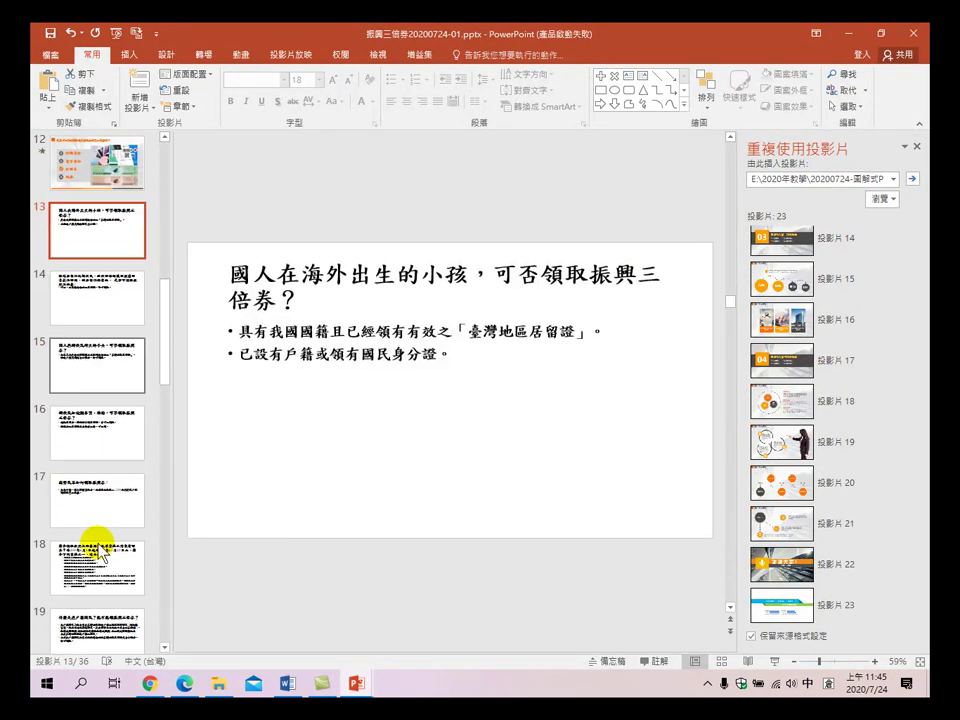
pyautogui.click(100, 520)
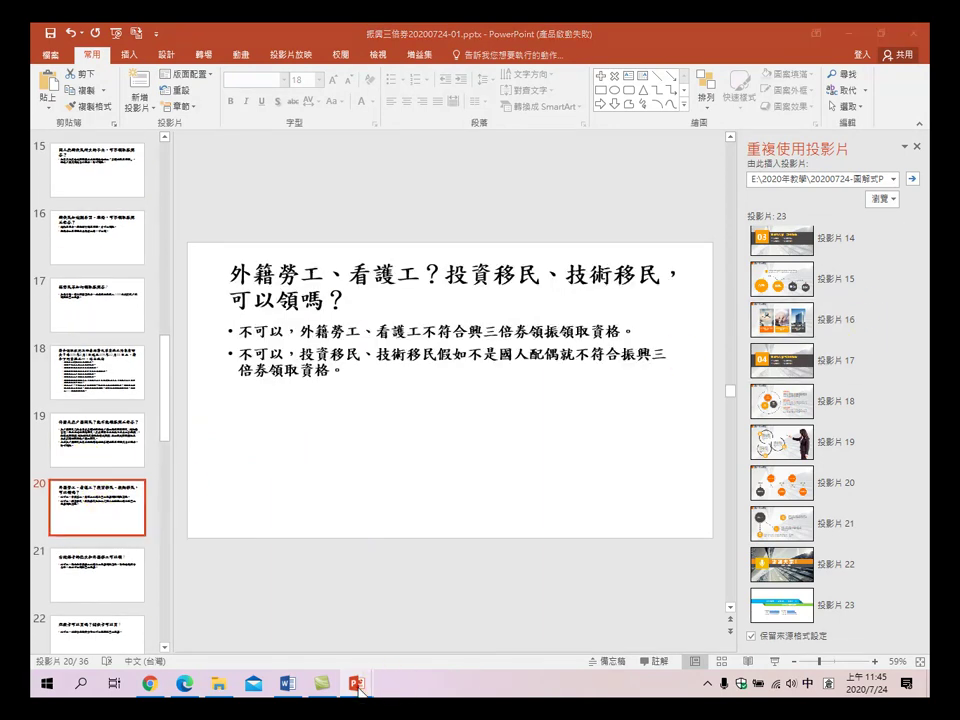
# - Reuse the template's three-circle slide as slide 21, after slide 20
pyautogui.moveTo(360, 678)
pyautogui.click(343, 540)
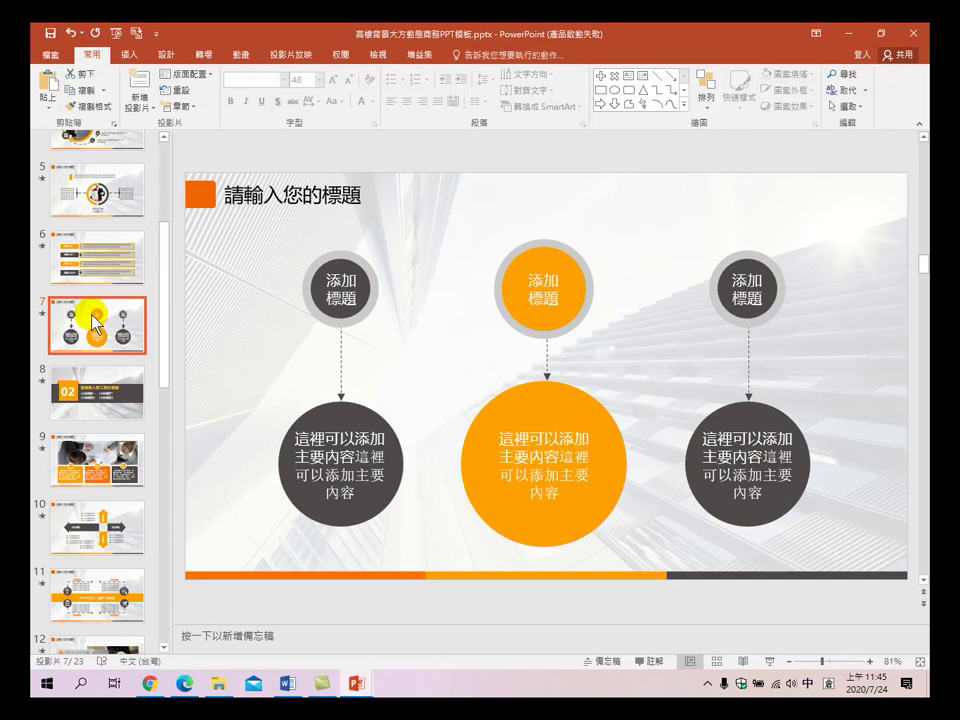
pyautogui.moveTo(356, 680)
pyautogui.click(425, 612)
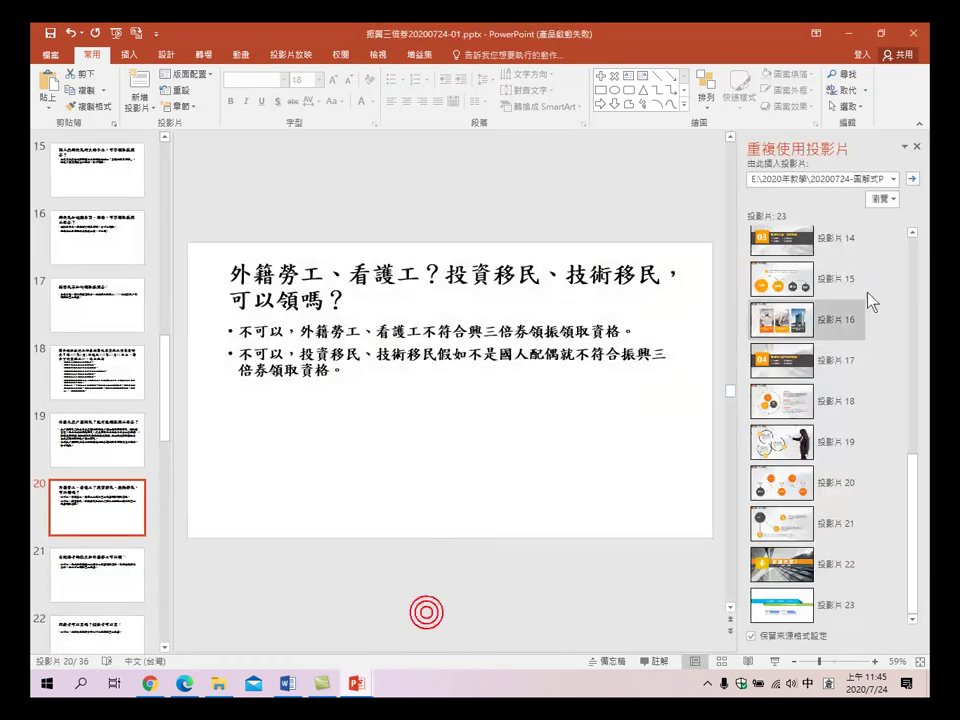
pyautogui.scroll(5, 873, 362)
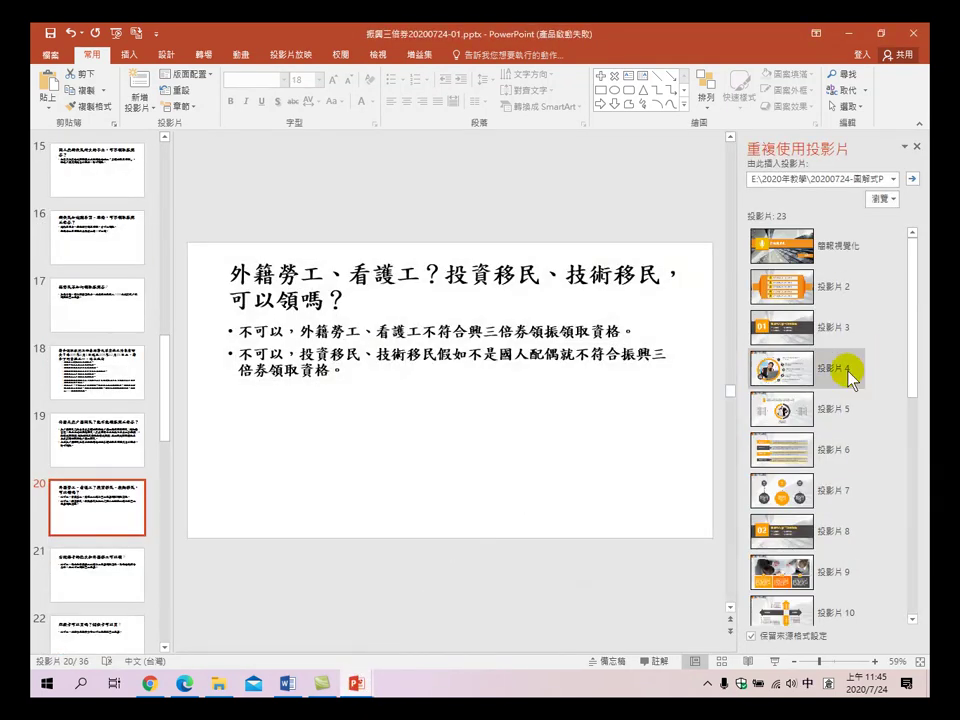
pyautogui.click(841, 497)
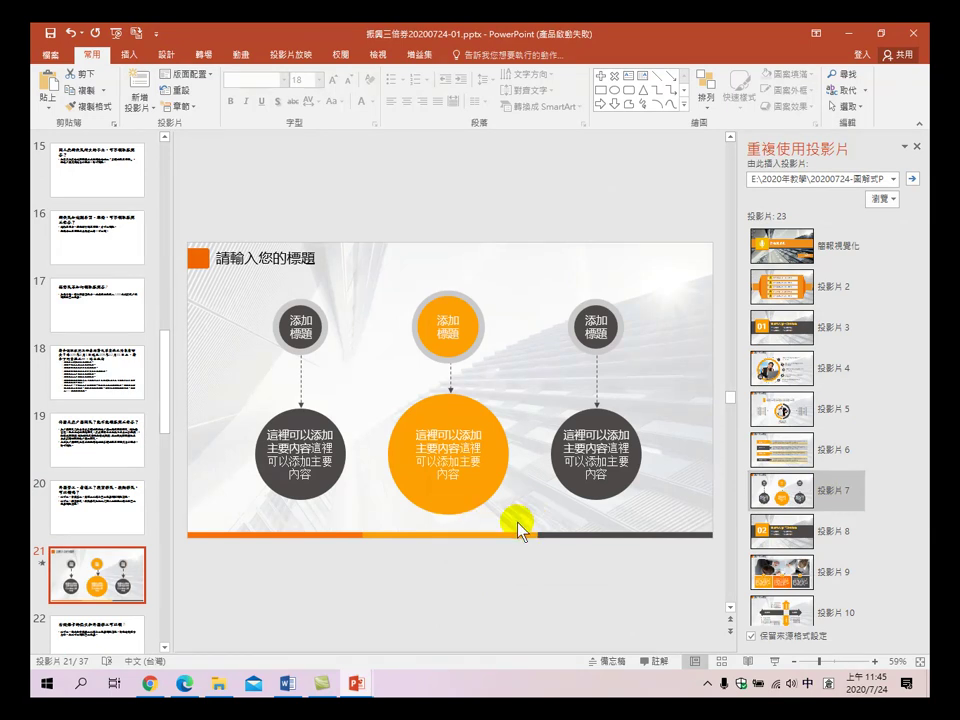
pyautogui.click(103, 579)
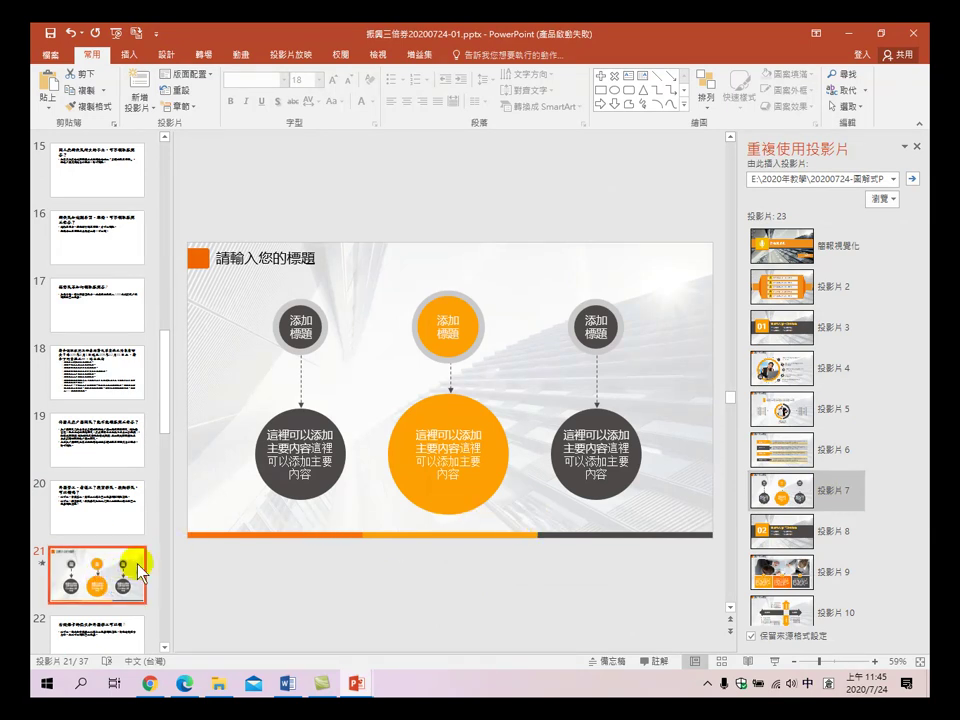
# - Copy 外籍勞工 from slide 20 into slide 21's left circle
pyautogui.tripleClick(290, 437)
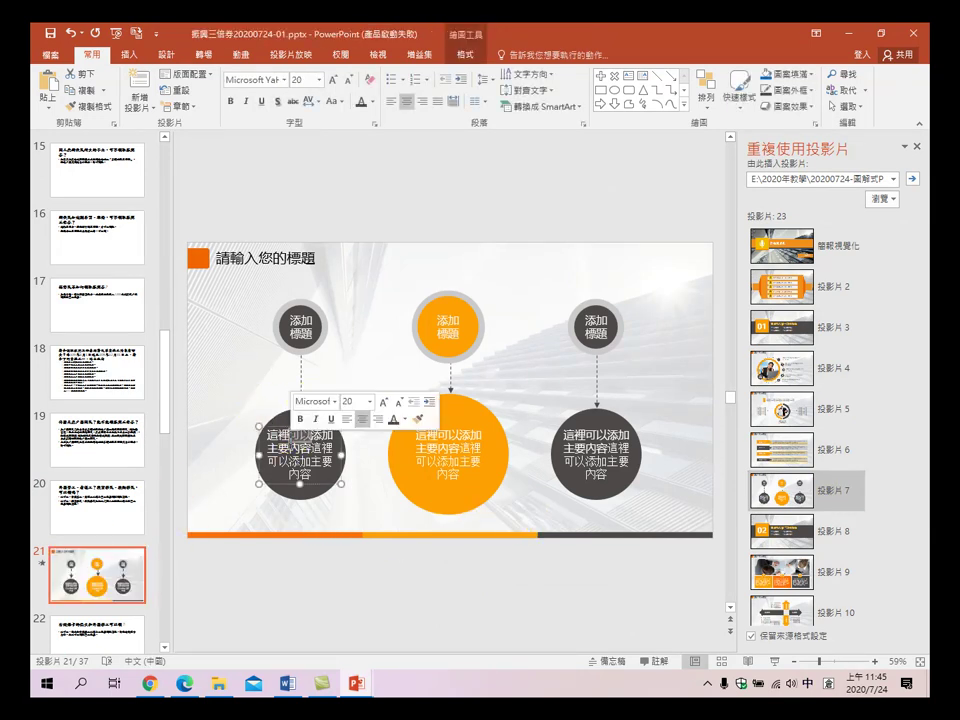
pyautogui.click(361, 500)
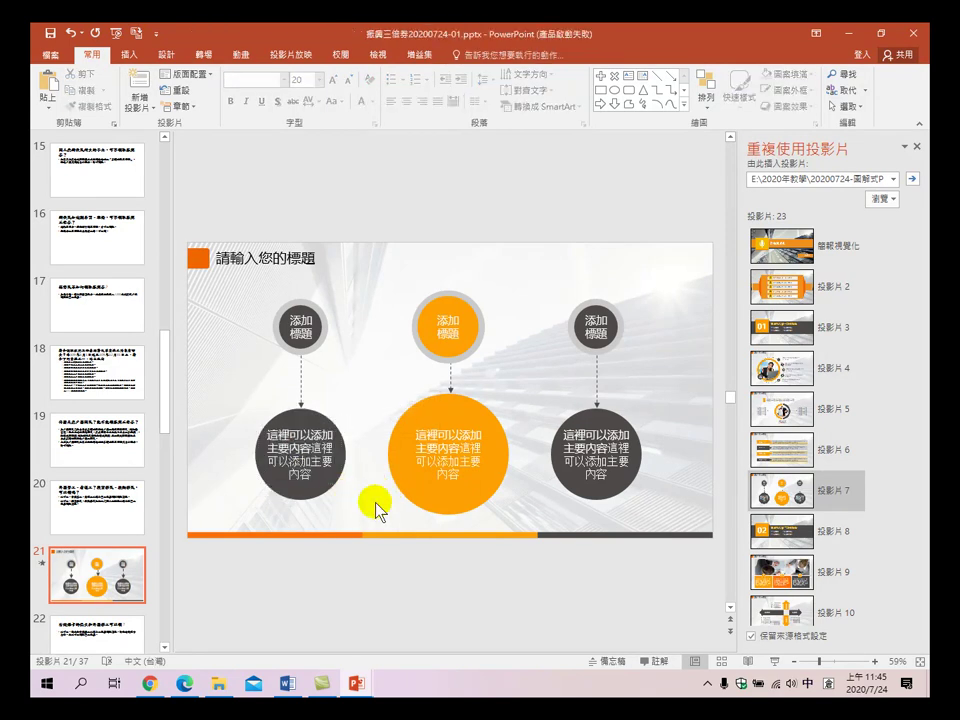
pyautogui.click(79, 585)
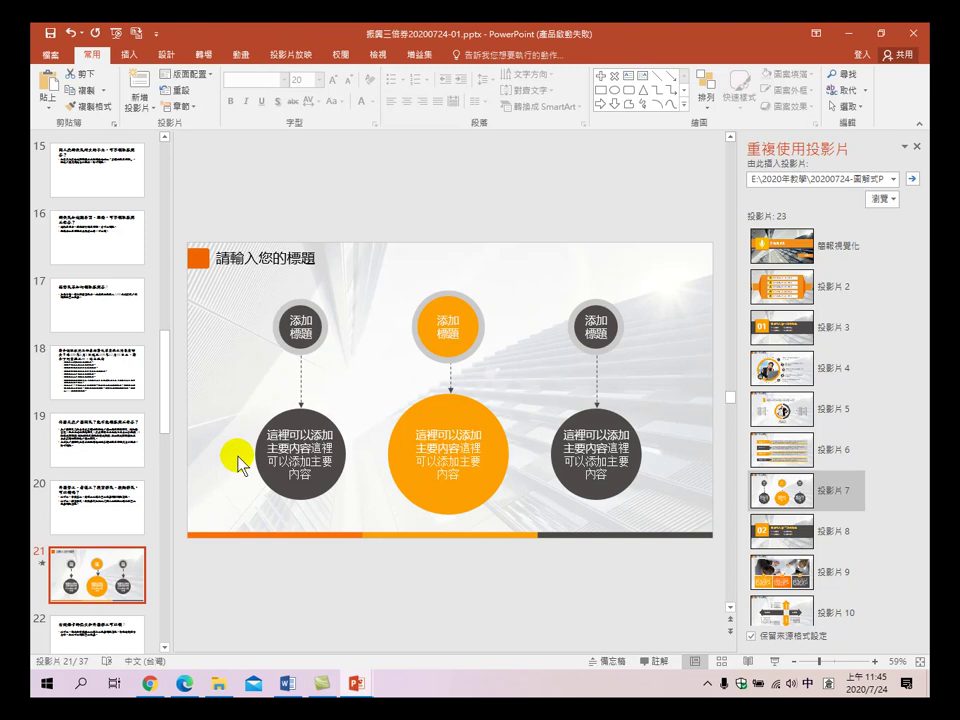
pyautogui.click(105, 508)
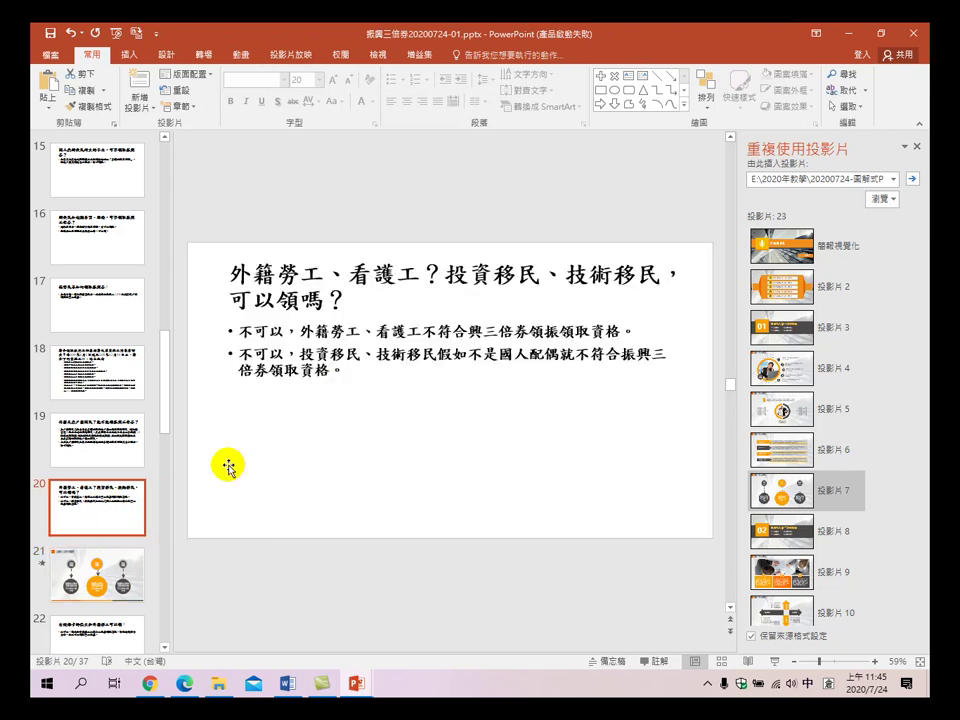
pyautogui.moveTo(300, 333); pyautogui.dragTo(369, 332)
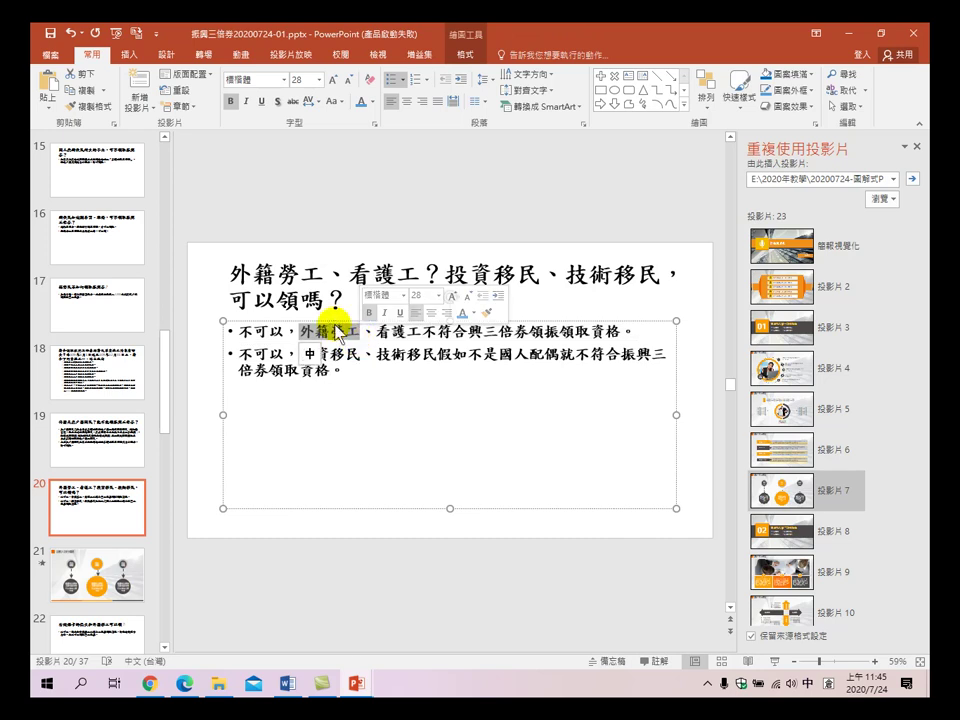
pyautogui.rightClick(335, 338)
pyautogui.click(362, 358)
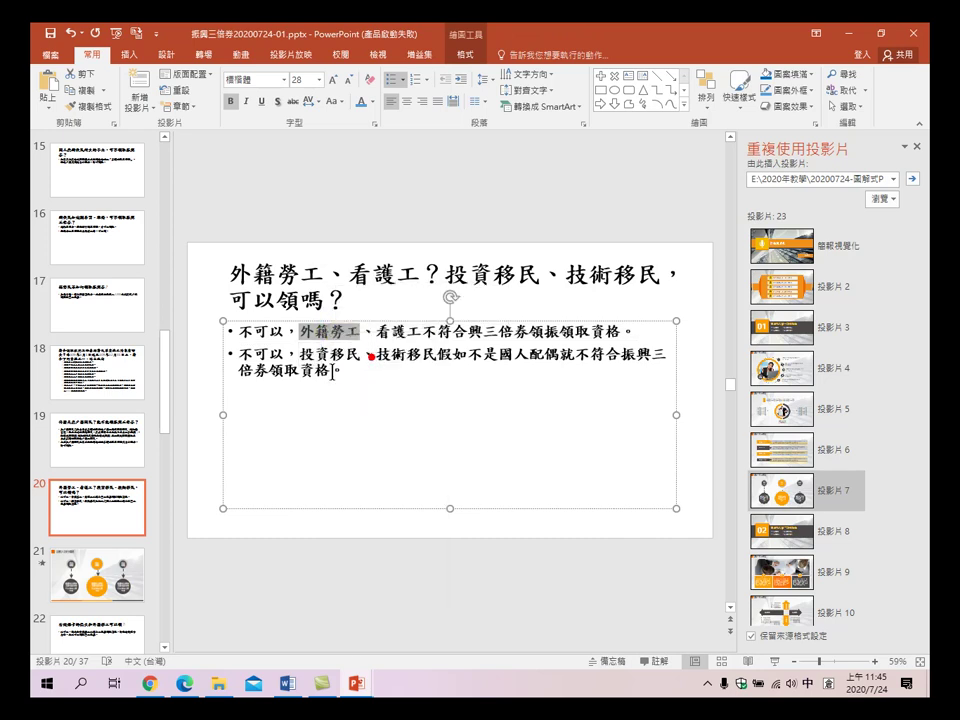
pyautogui.click(78, 597)
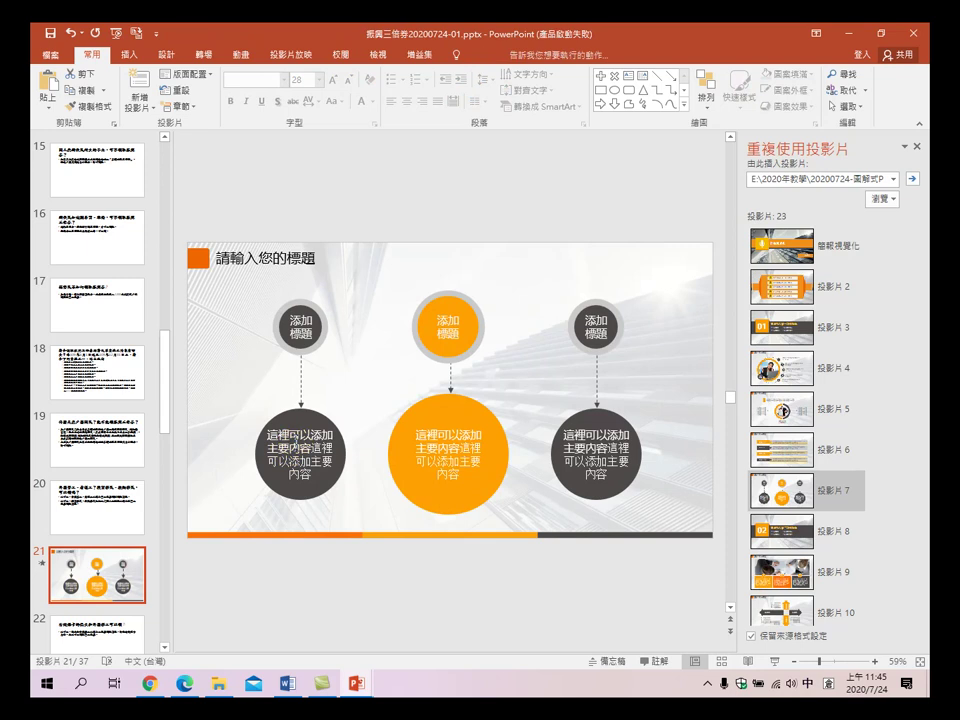
pyautogui.tripleClick(300, 448)
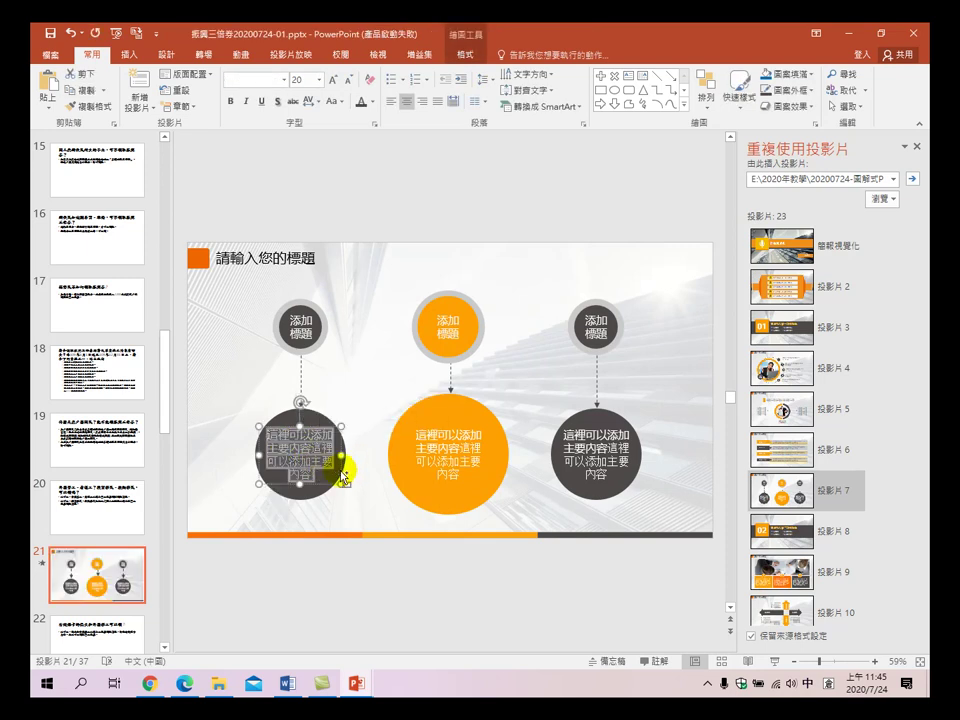
pyautogui.hotkey('ctrl', 'v')
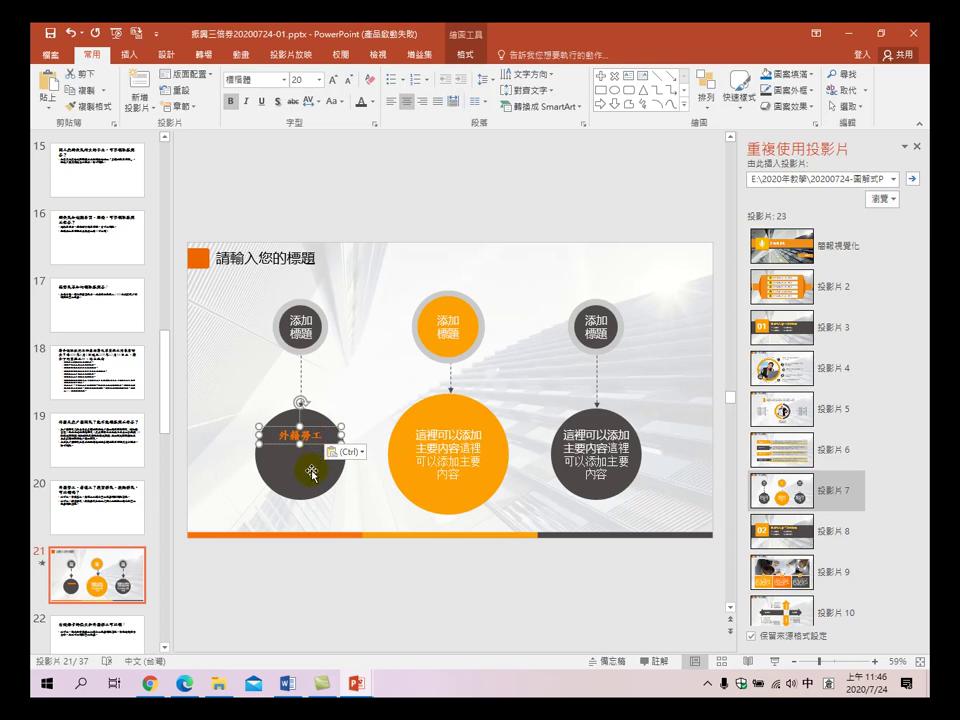
# - Paste 看護工 from slide 20 into slide 21's middle circle
pyautogui.click(111, 510)
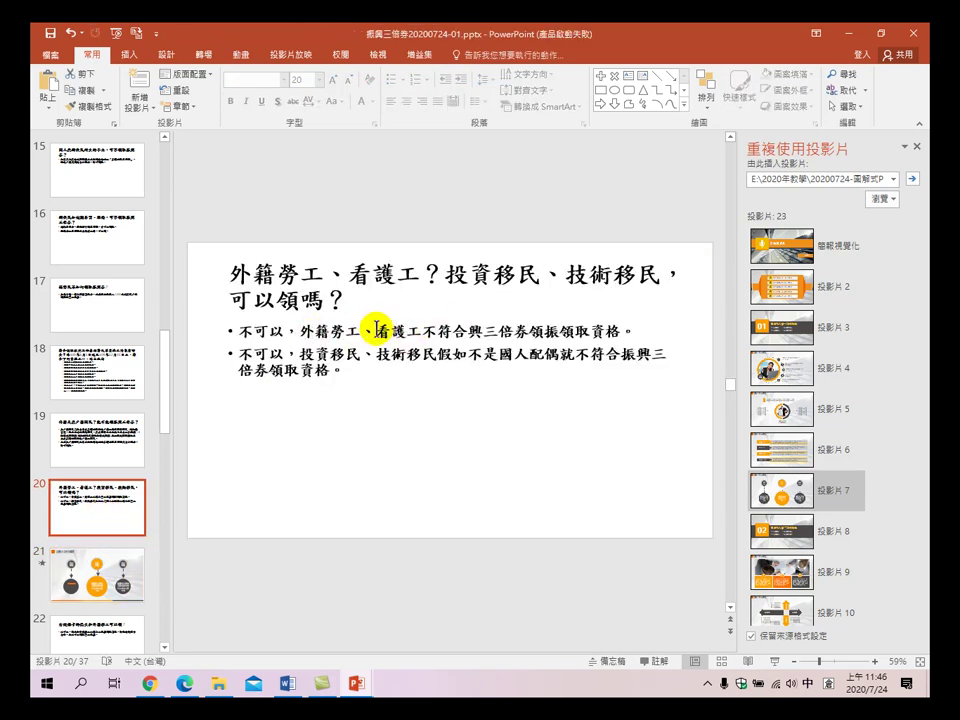
pyautogui.moveTo(378, 328); pyautogui.dragTo(430, 324)
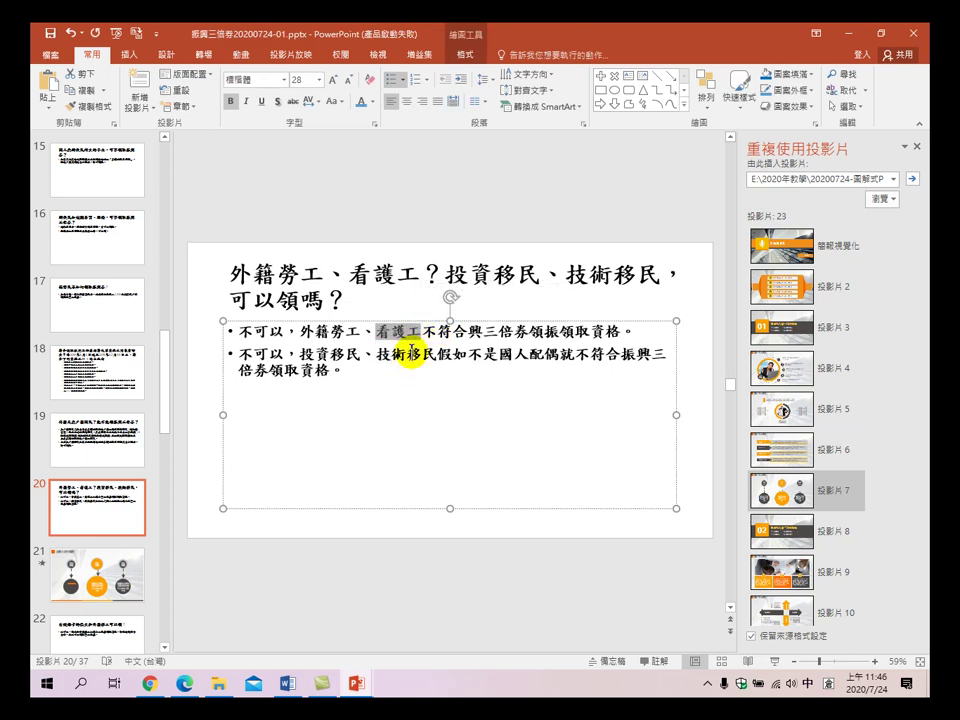
pyautogui.click(107, 582)
pyautogui.moveTo(416, 437); pyautogui.dragTo(445, 468)
pyautogui.hotkey('ctrl', 'v')
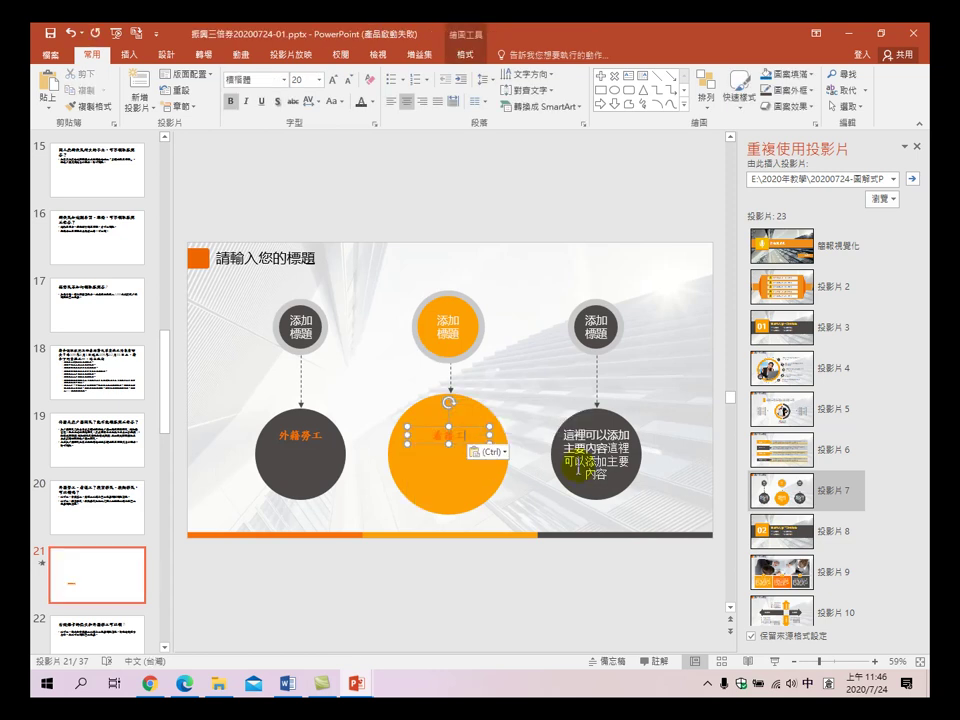
# - Paste 投資移民、技術移民 into the right circle, then select slide 20's full title question
pyautogui.click(96, 508)
pyautogui.moveTo(447, 274); pyautogui.dragTo(659, 284)
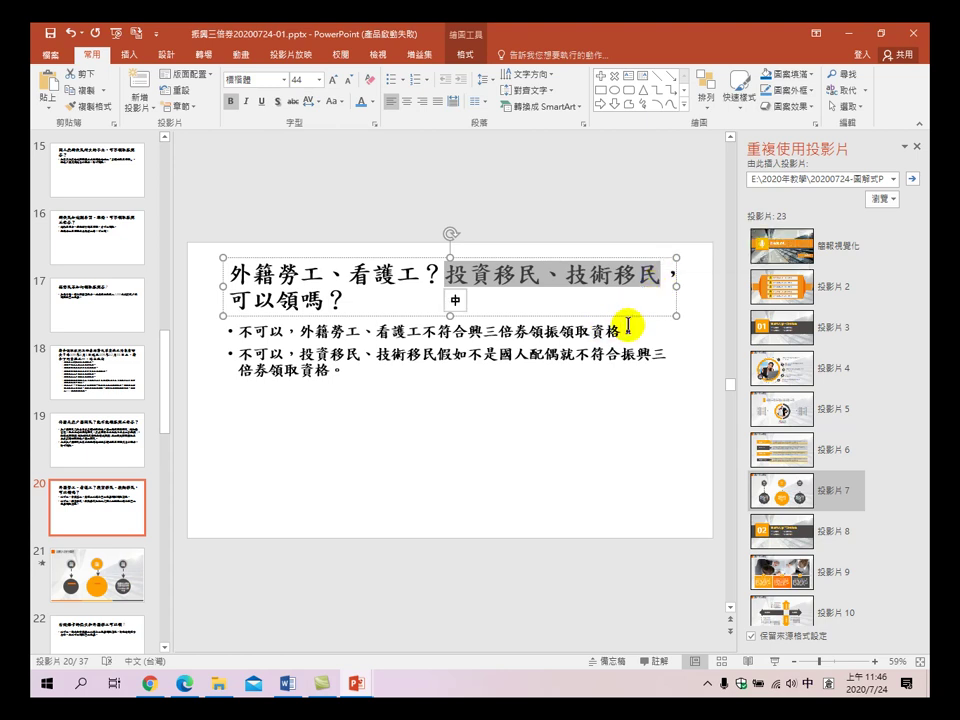
pyautogui.click(96, 574)
pyautogui.click(597, 448)
pyautogui.tripleClick(604, 450)
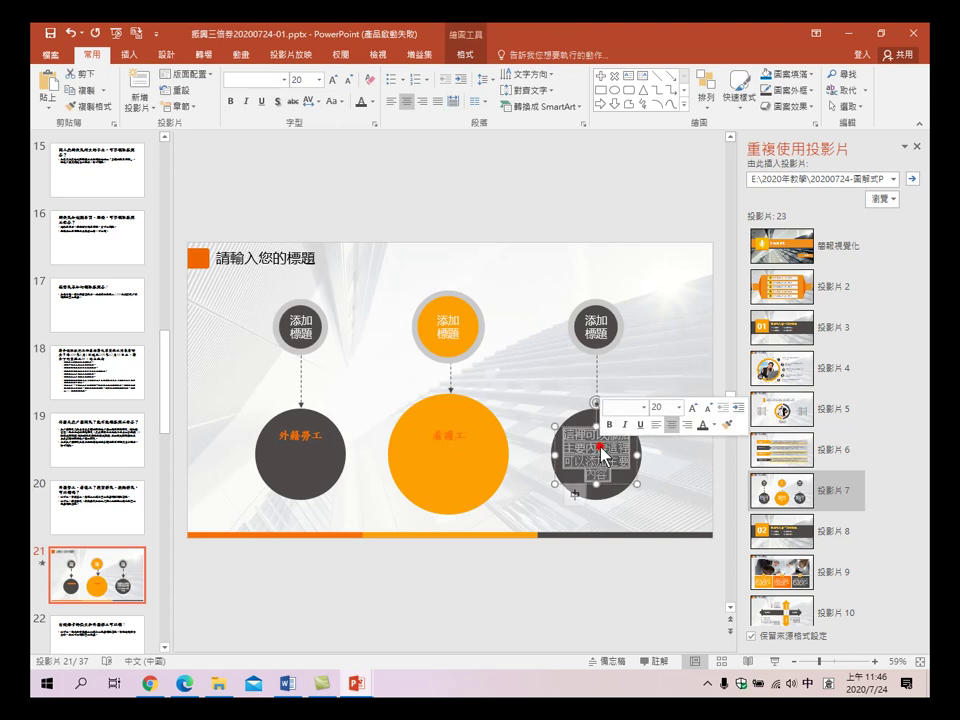
pyautogui.hotkey('ctrl', 'v')
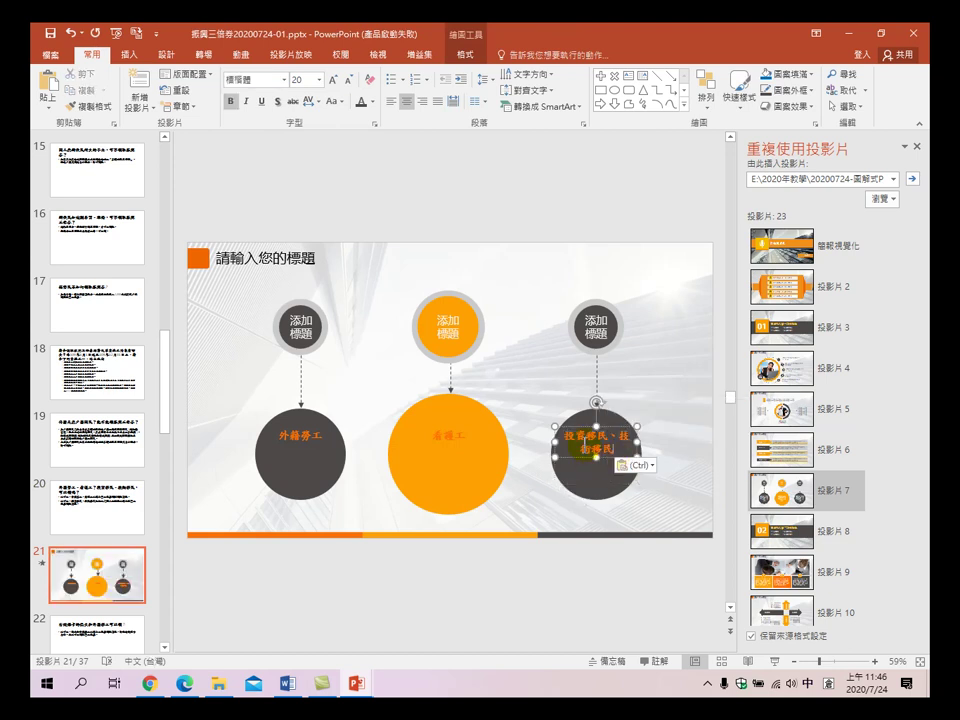
pyautogui.click(129, 489)
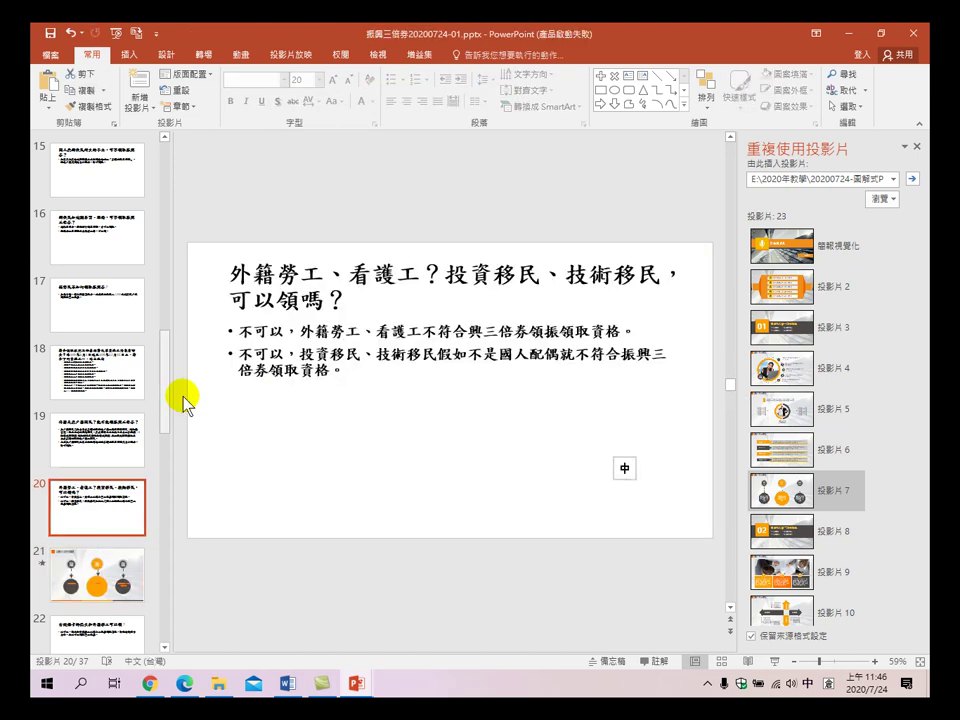
pyautogui.moveTo(236, 272); pyautogui.dragTo(343, 315)
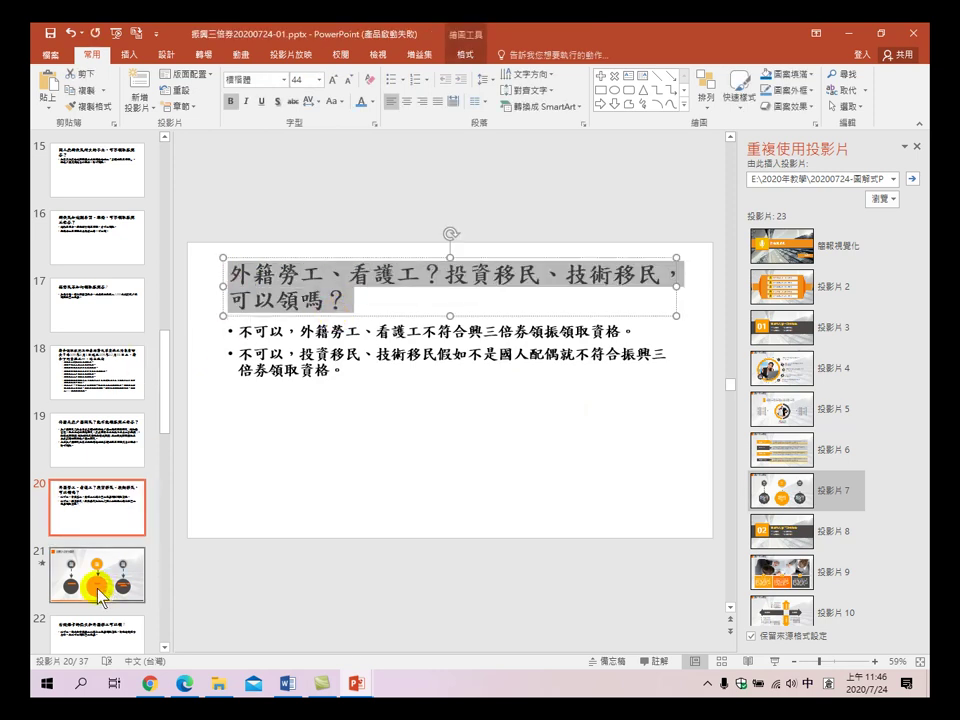
# - Replace slide 21's 請輸入您的標題 placeholder with the copied slide 20 title question
pyautogui.click(95, 585)
pyautogui.click(240, 248)
pyautogui.moveTo(214, 259); pyautogui.dragTo(282, 272)
pyautogui.hotkey('ctrl', 'v')
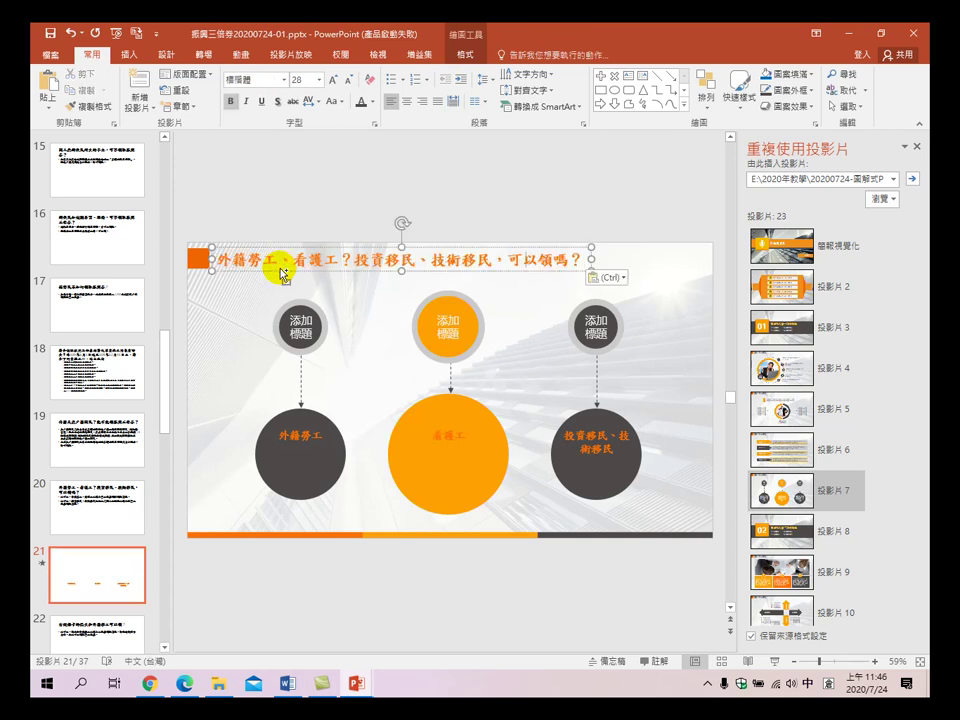
# - Type 不可以 over the 添加標題 placeholder in each of the three small circles
pyautogui.moveTo(317, 334); pyautogui.dragTo(289, 313)
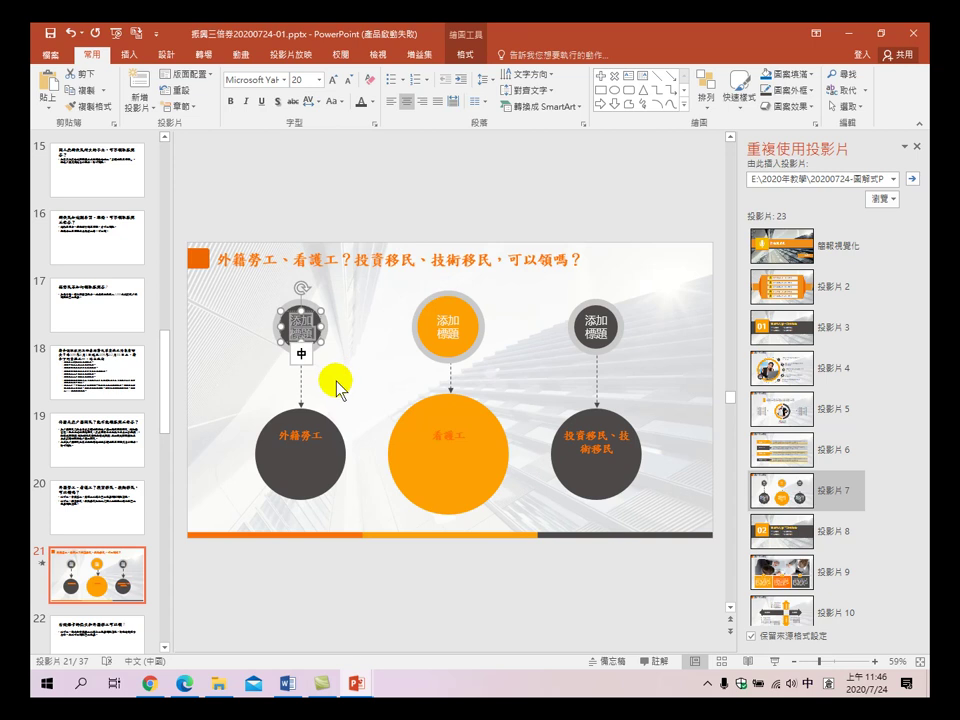
pyautogui.write('不可女戈')
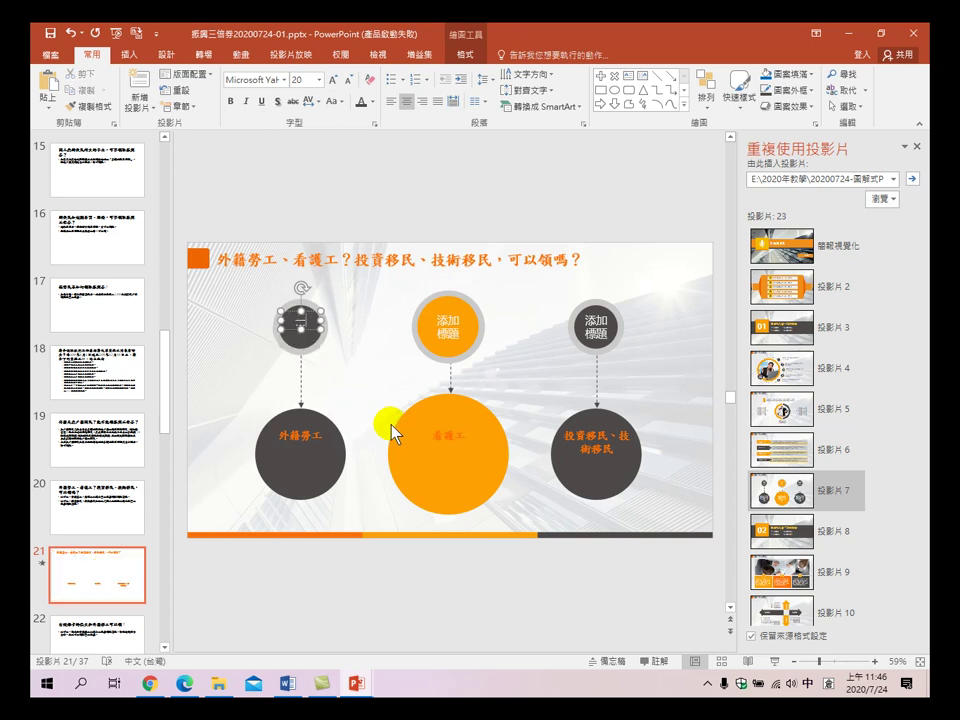
pyautogui.press('space')
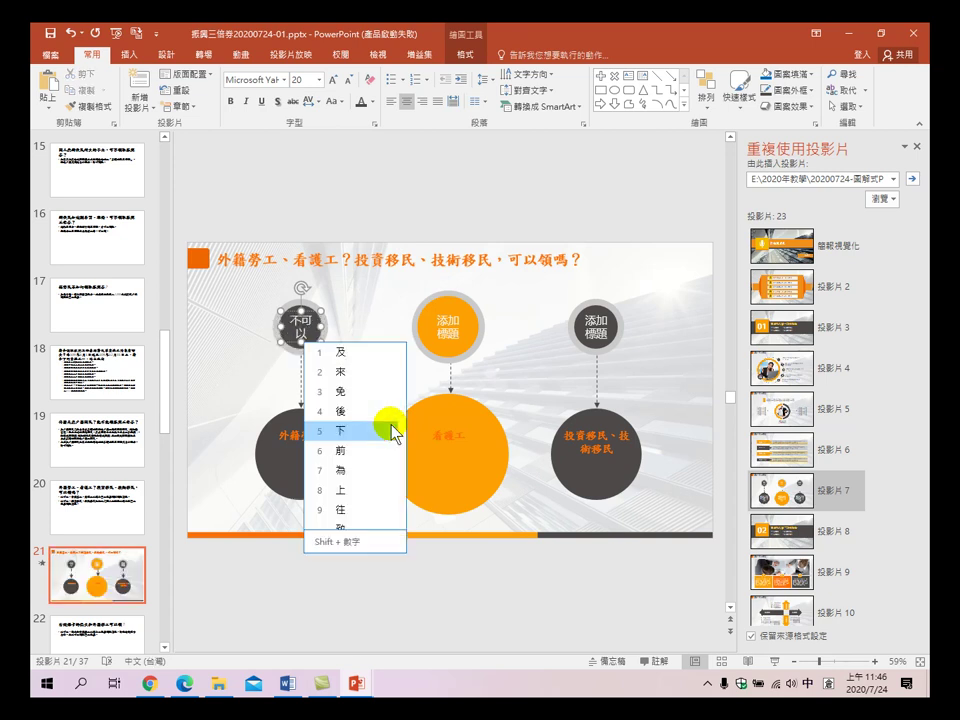
pyautogui.write('以')
pyautogui.doubleClick(449, 325)
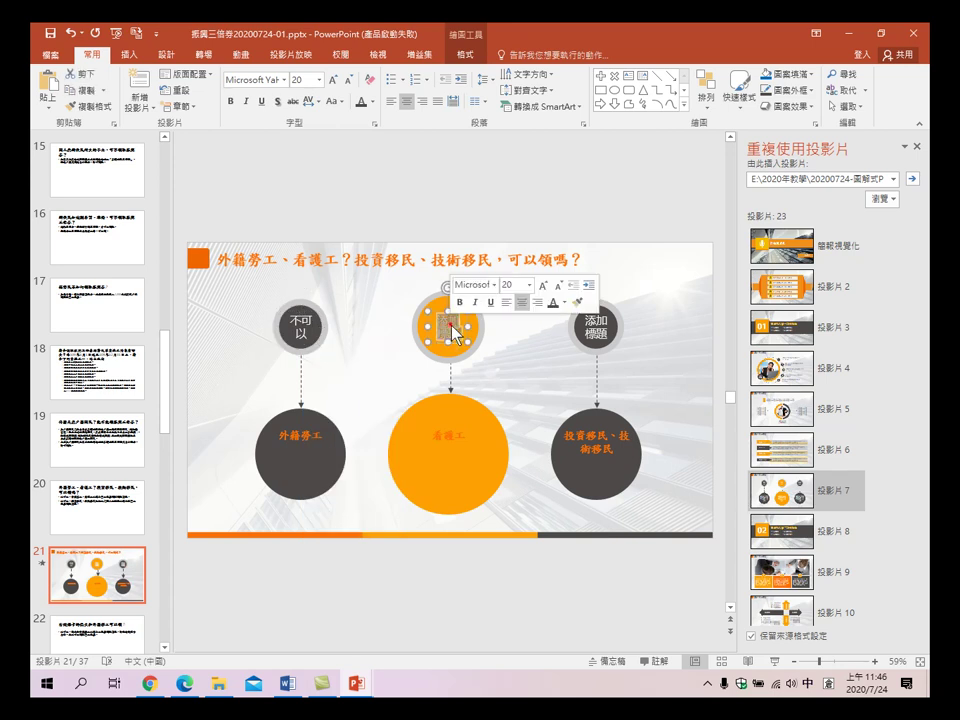
pyautogui.write('不')
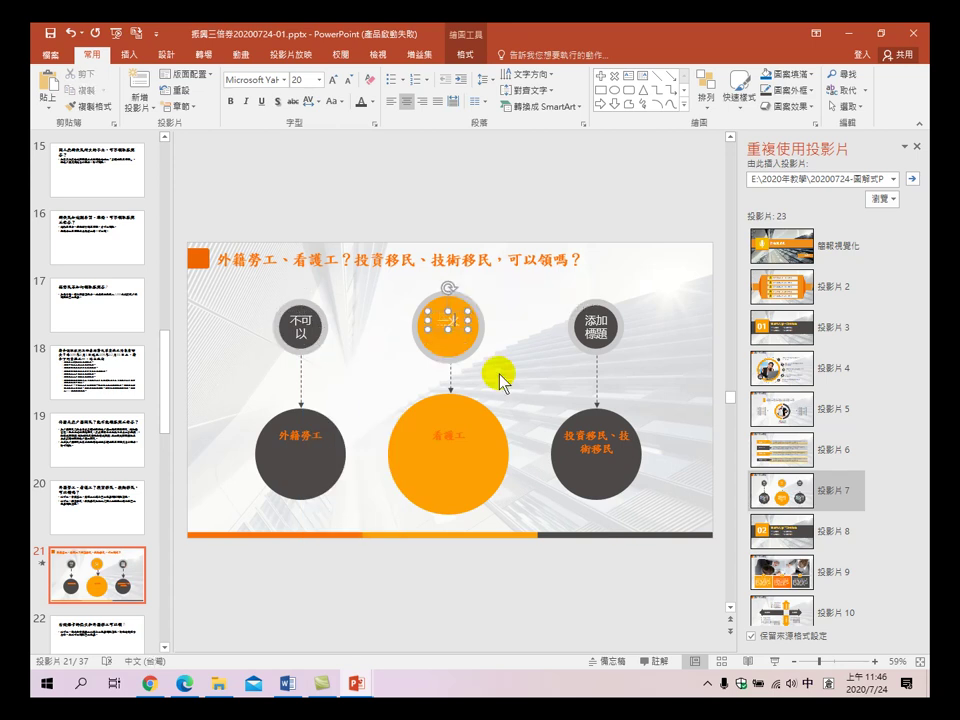
pyautogui.press('Down')
pyautogui.press('Return')
pyautogui.write('ㄎ')
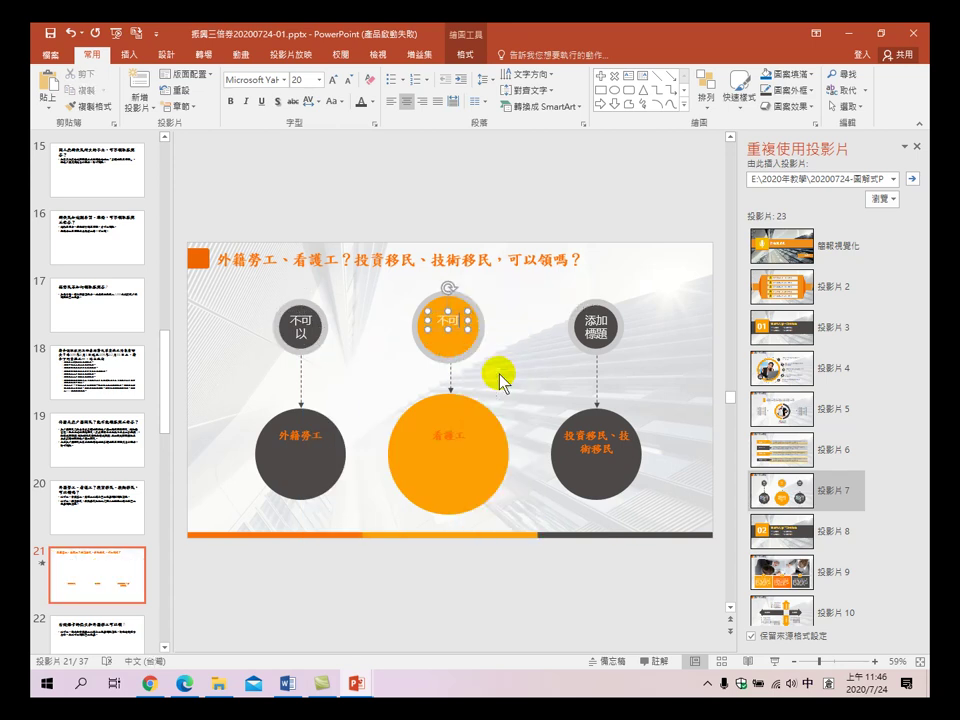
pyautogui.write('以')
pyautogui.press('Return')
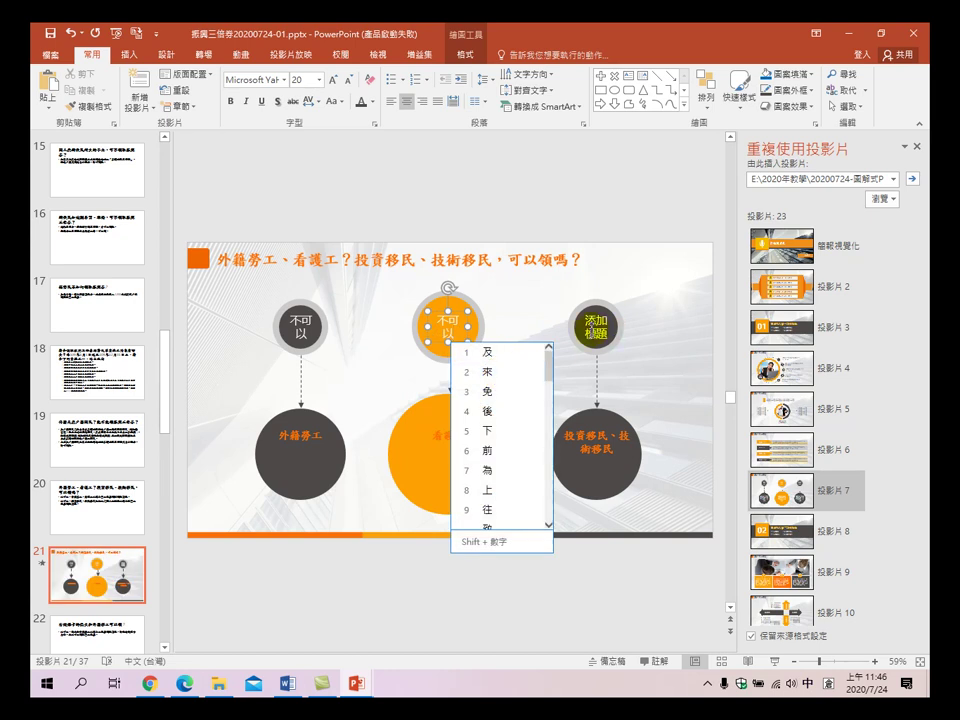
pyautogui.click(590, 330)
pyautogui.click(601, 360)
pyautogui.write('不可女戈')
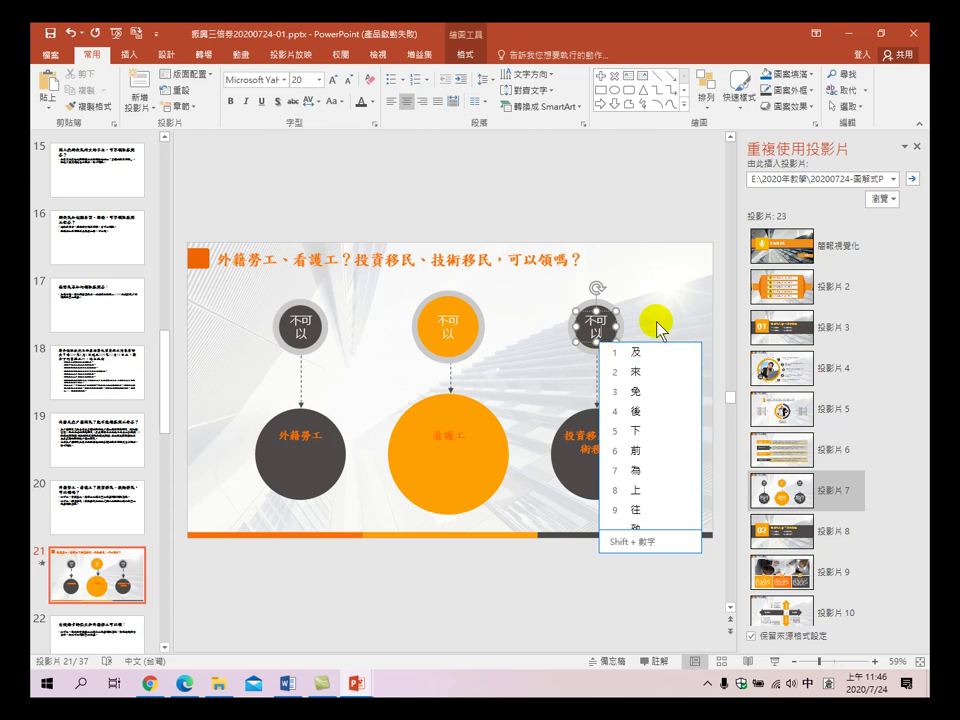
pyautogui.press('Escape')
pyautogui.click(670, 305)
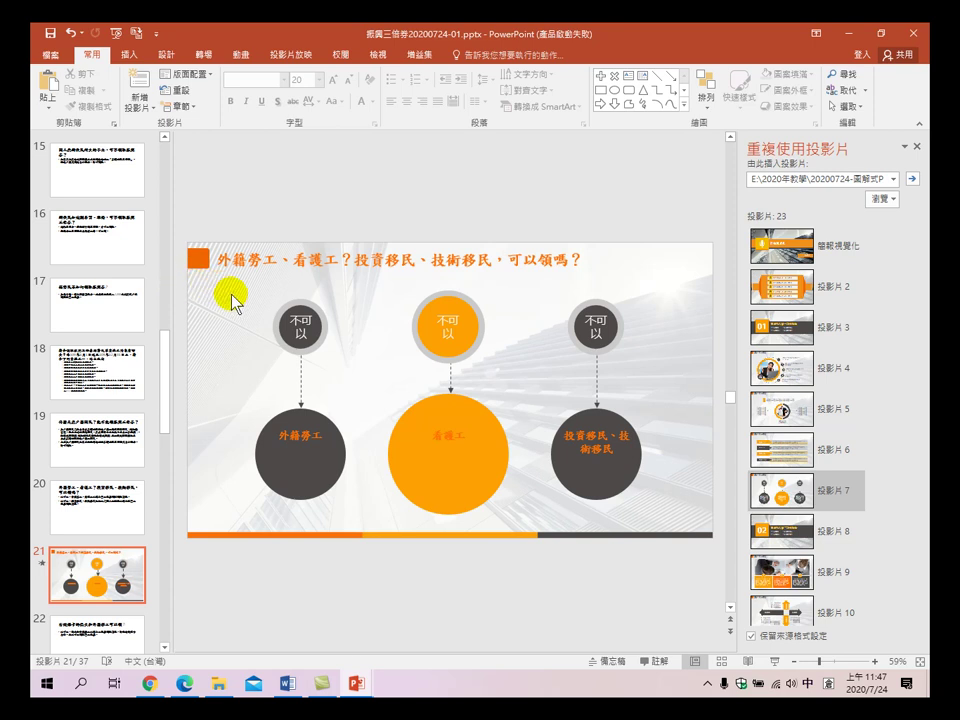
pyautogui.click(104, 510)
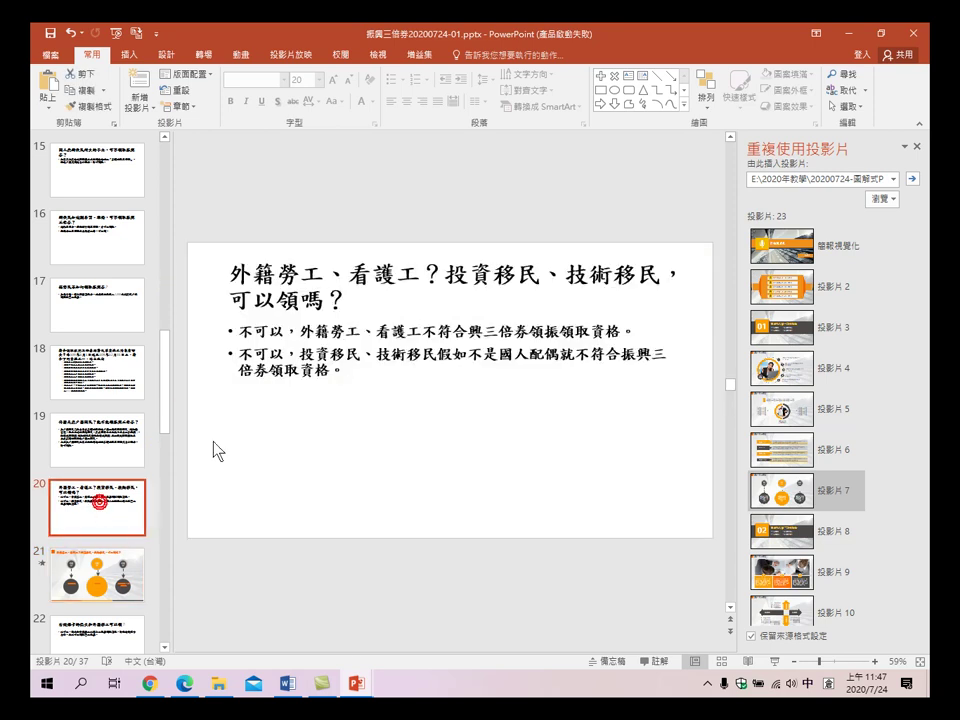
# - Split slide 20's first bullet into separate lines for 不可以，, 外籍勞工 and 看護工
pyautogui.click(296, 331)
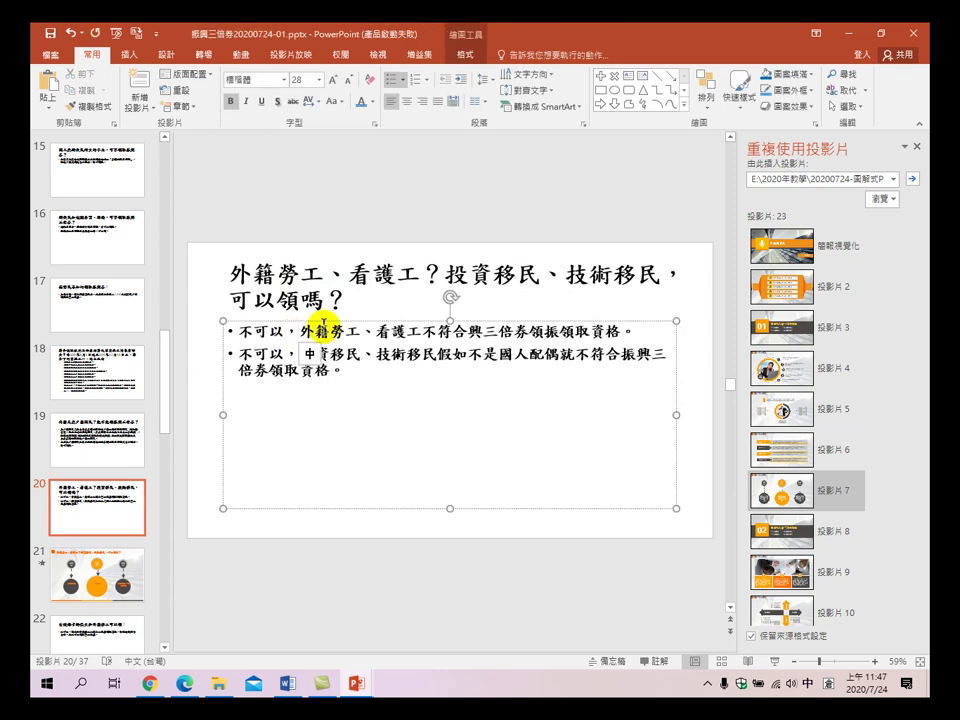
pyautogui.press('Return')
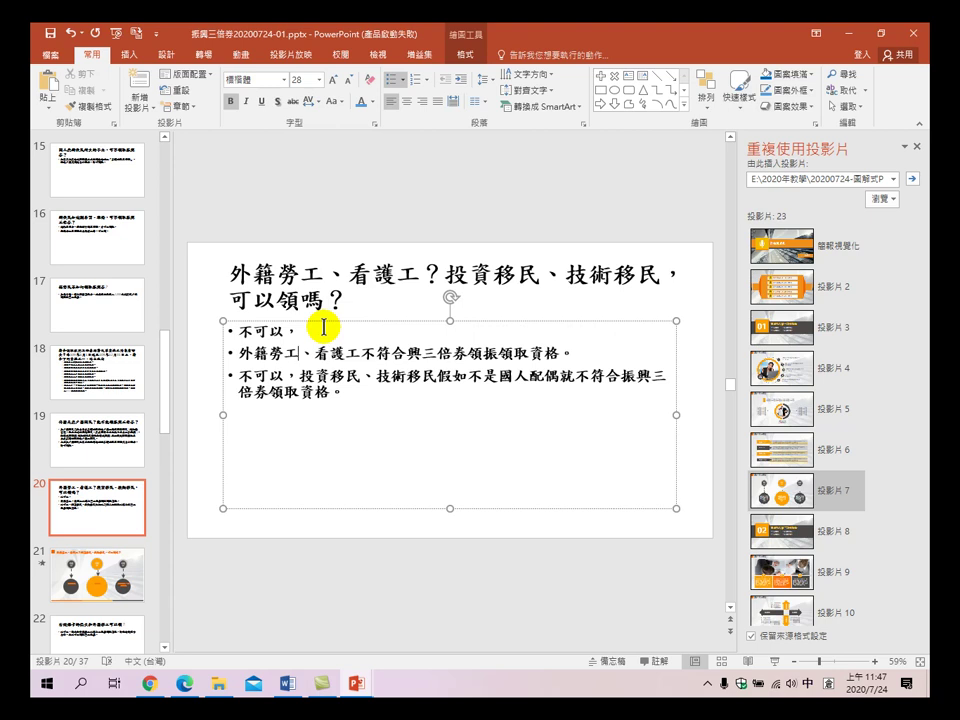
pyautogui.press('Return')
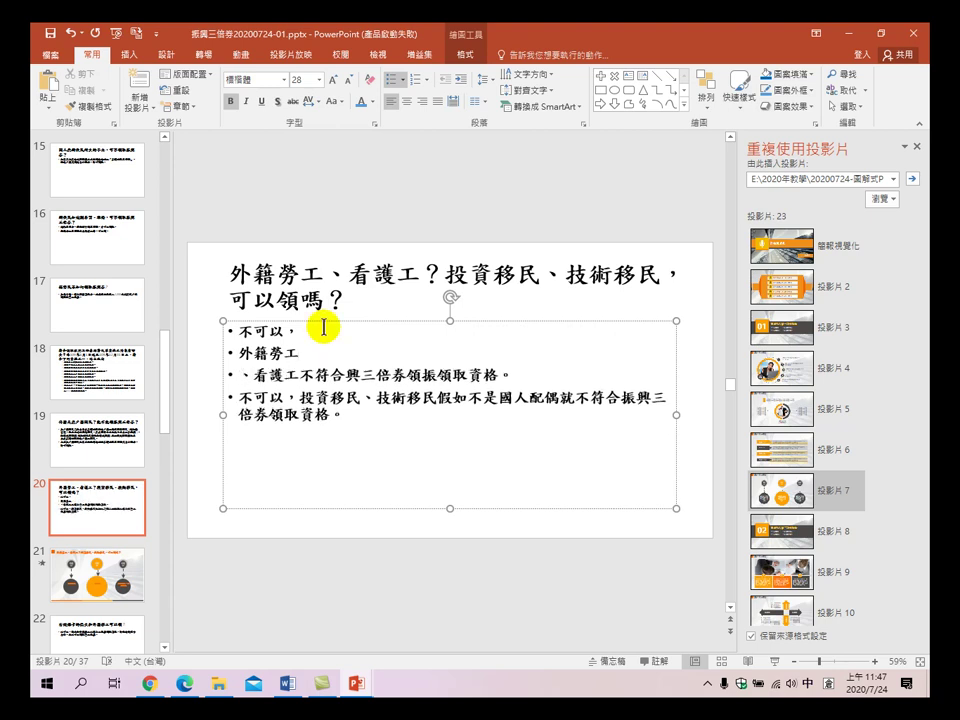
pyautogui.press('Delete')
pyautogui.press('Right')
pyautogui.press('Right')
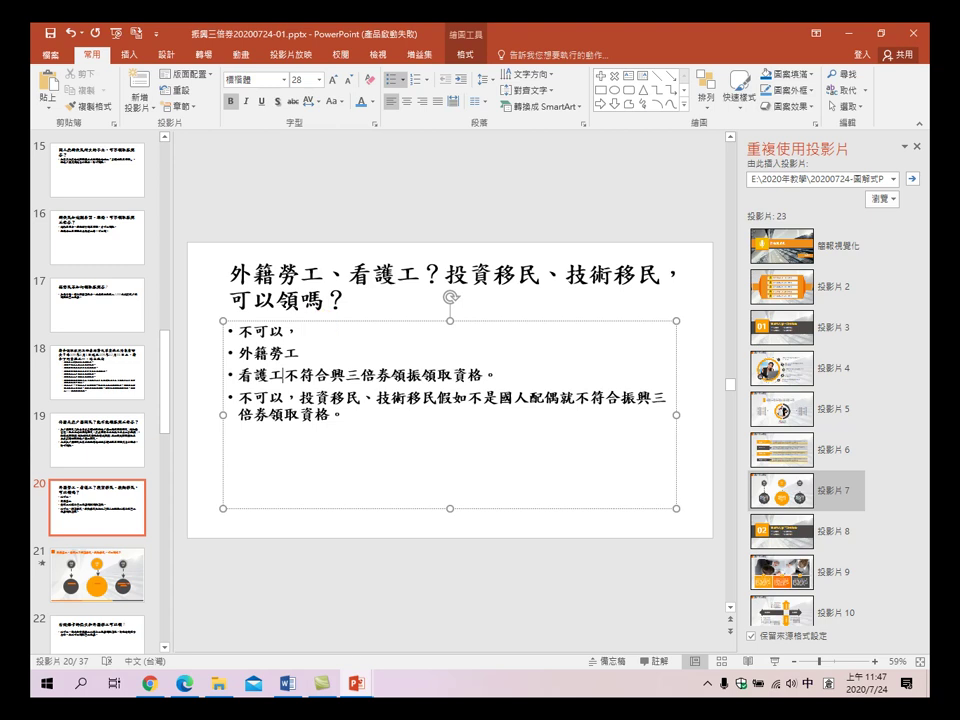
pyautogui.press('Return')
# - Delete the 不可以， fragments and eligibility sentences, leaving only the three terms
pyautogui.tripleClick(305, 336)
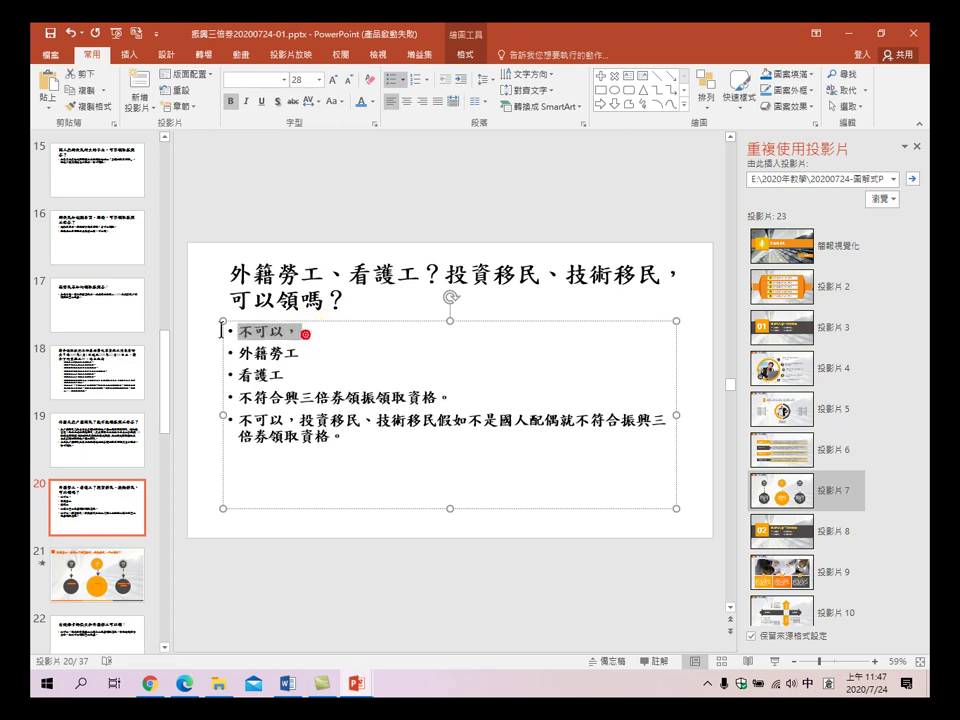
pyautogui.press('Delete')
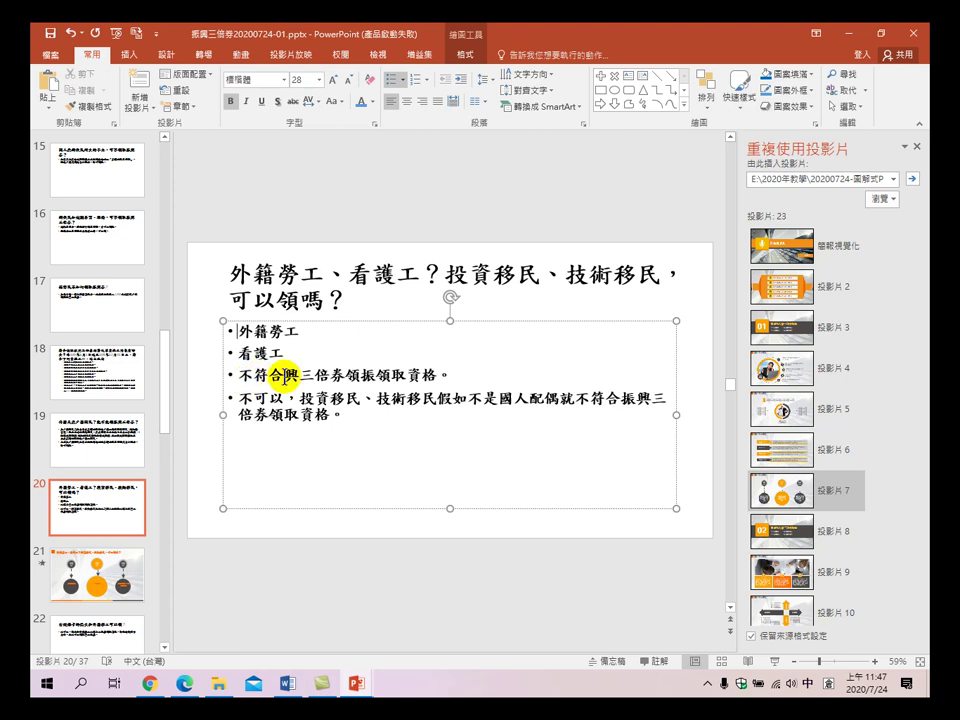
pyautogui.moveTo(240, 376); pyautogui.dragTo(446, 373)
pyautogui.press('Delete')
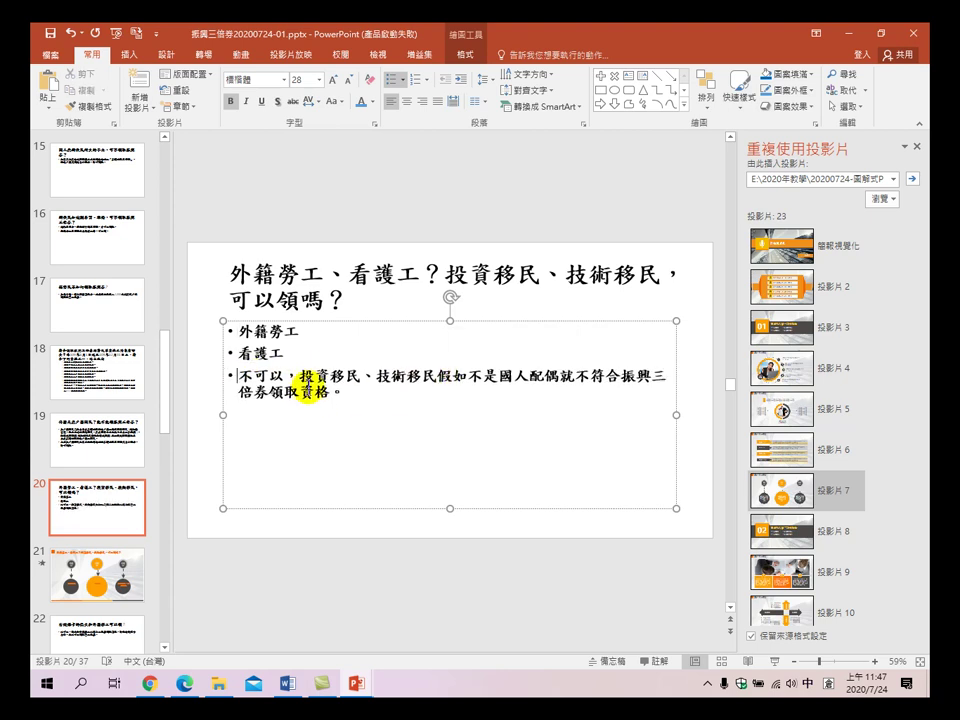
pyautogui.moveTo(302, 377); pyautogui.dragTo(243, 383)
pyautogui.press('Delete')
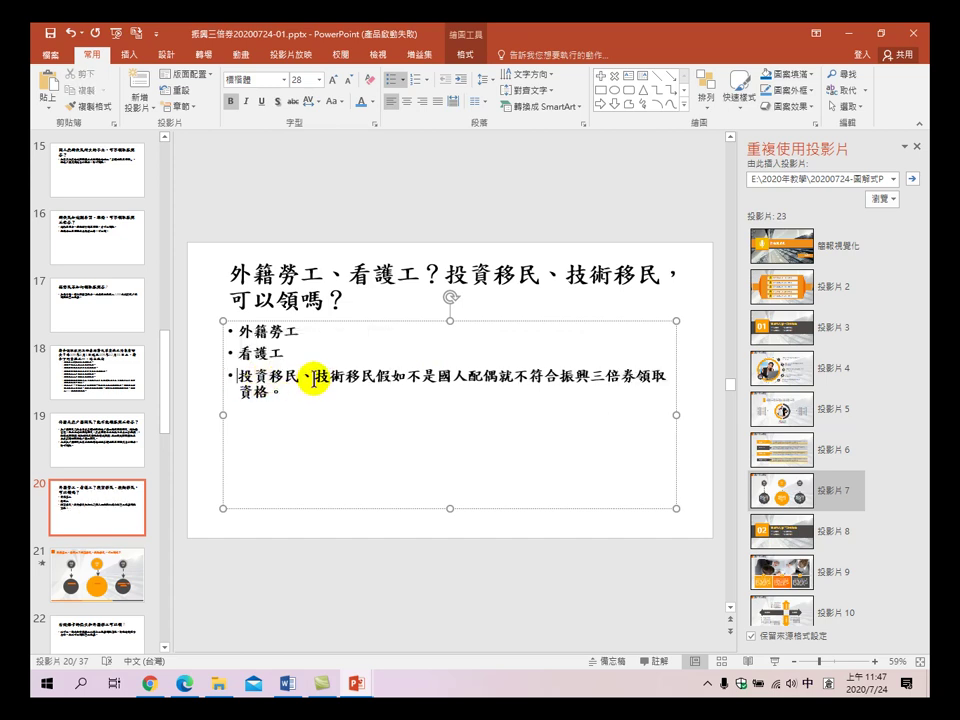
pyautogui.moveTo(377, 370); pyautogui.dragTo(380, 420)
pyautogui.press('Delete')
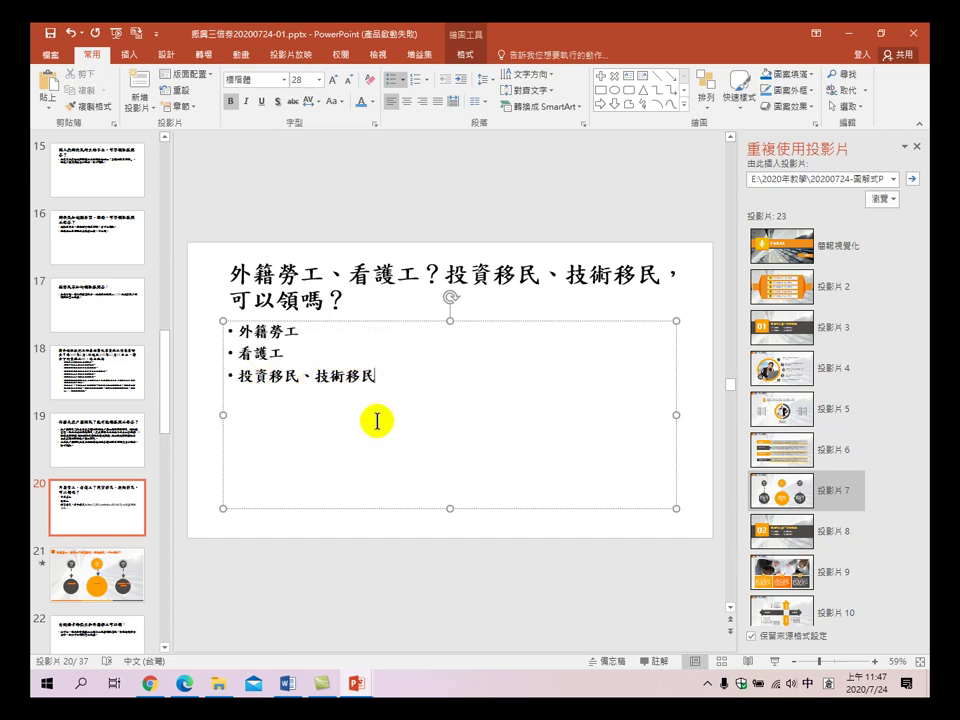
# - Open the full SmartArt layout gallery for slide 20's bullet text
pyautogui.rightClick(261, 350)
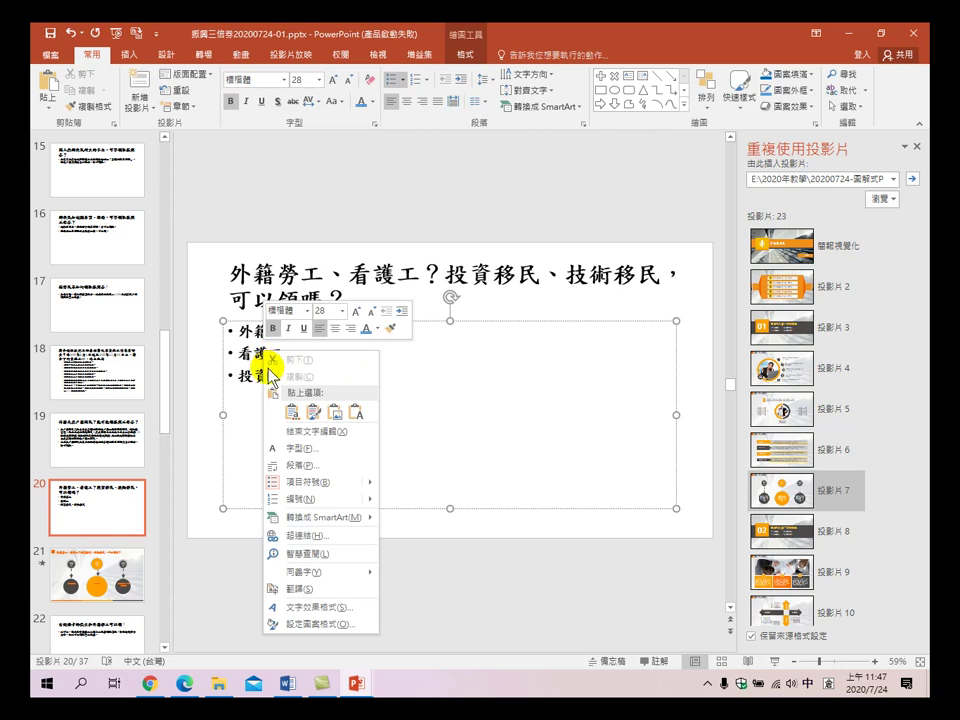
pyautogui.moveTo(316, 518)
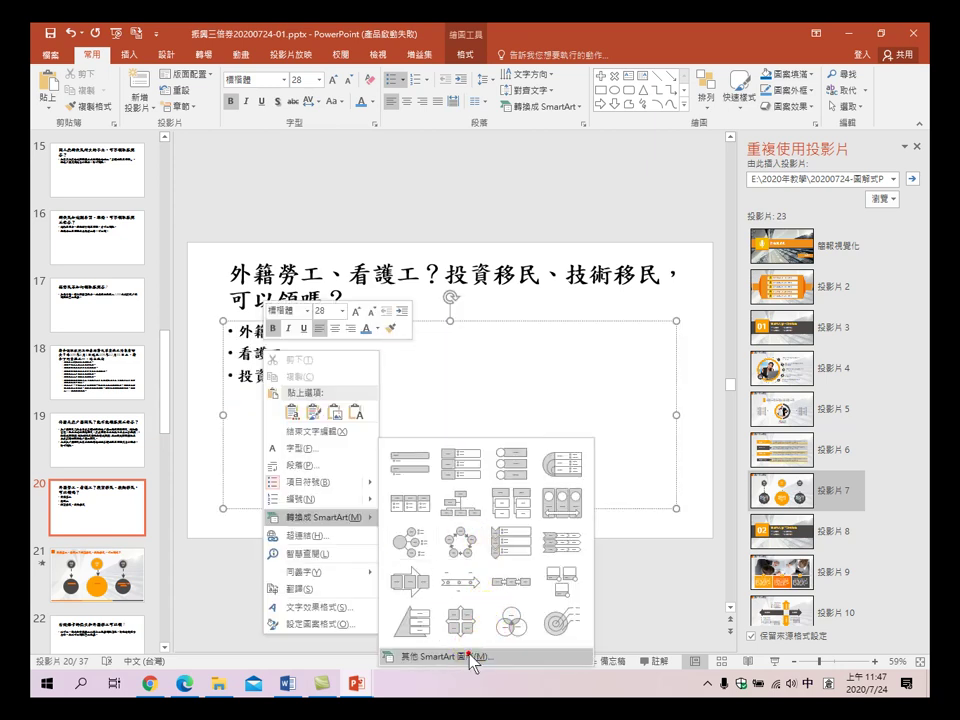
pyautogui.click(470, 655)
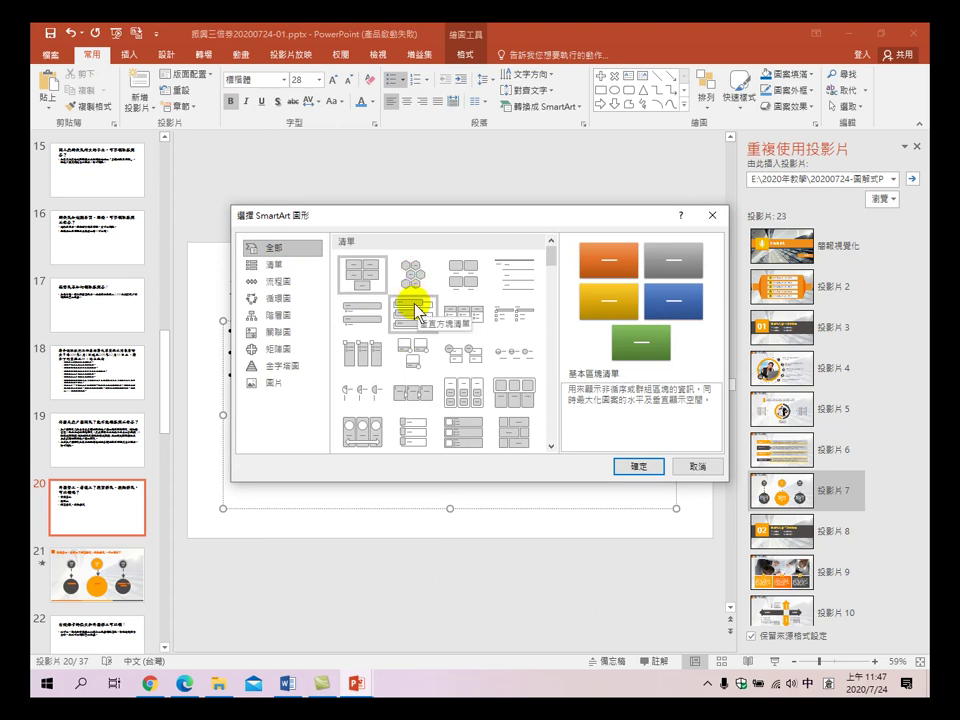
pyautogui.scroll(-10, 420, 310)
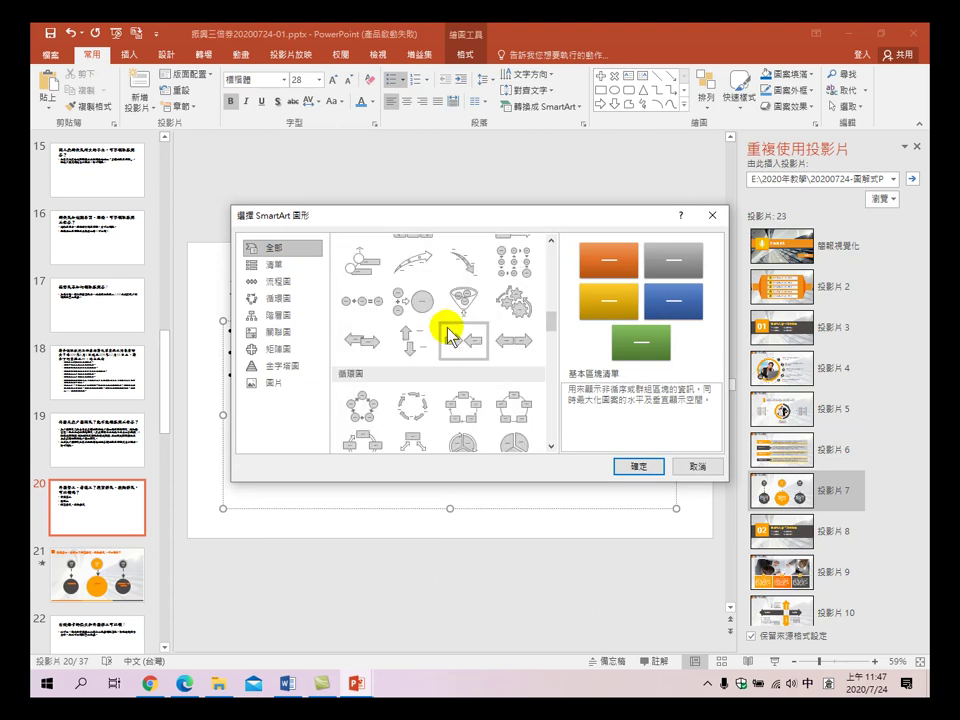
pyautogui.scroll(-5, 446, 335)
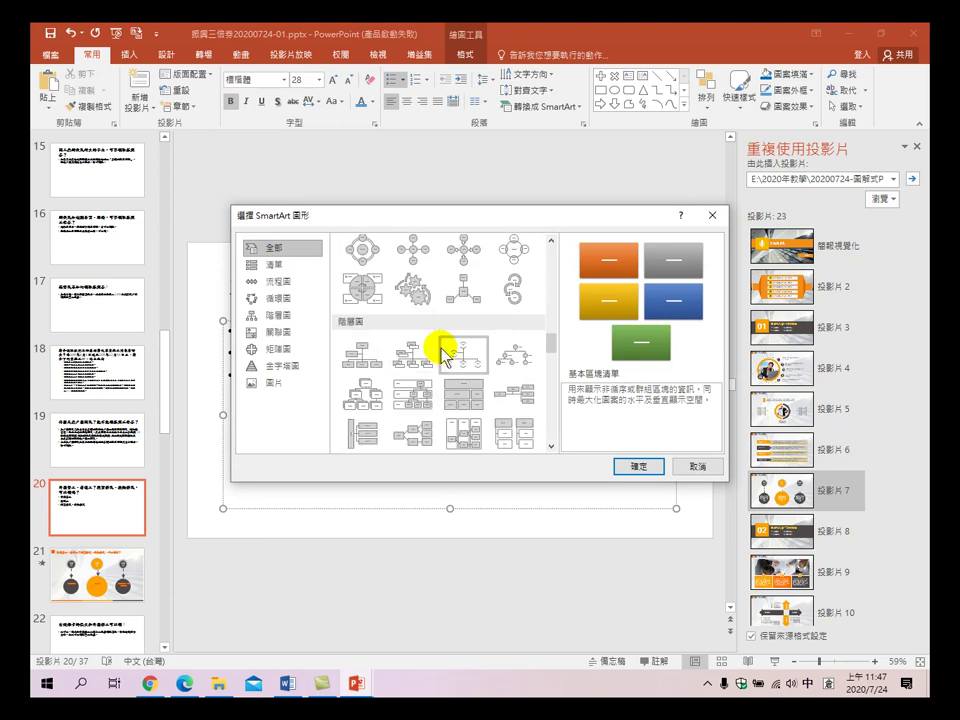
pyautogui.scroll(4, 420, 330)
# - Browse the List, Process, Cycle, Hierarchy and Relationship layouts, then cancel without inserting
pyautogui.click(298, 264)
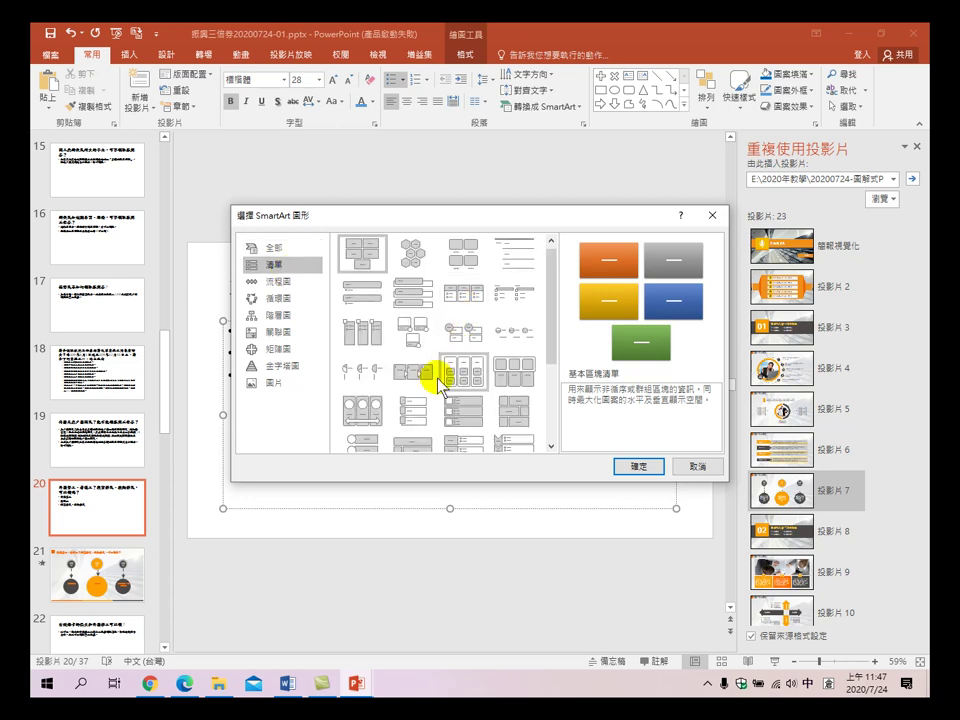
pyautogui.scroll(-3, 430, 390)
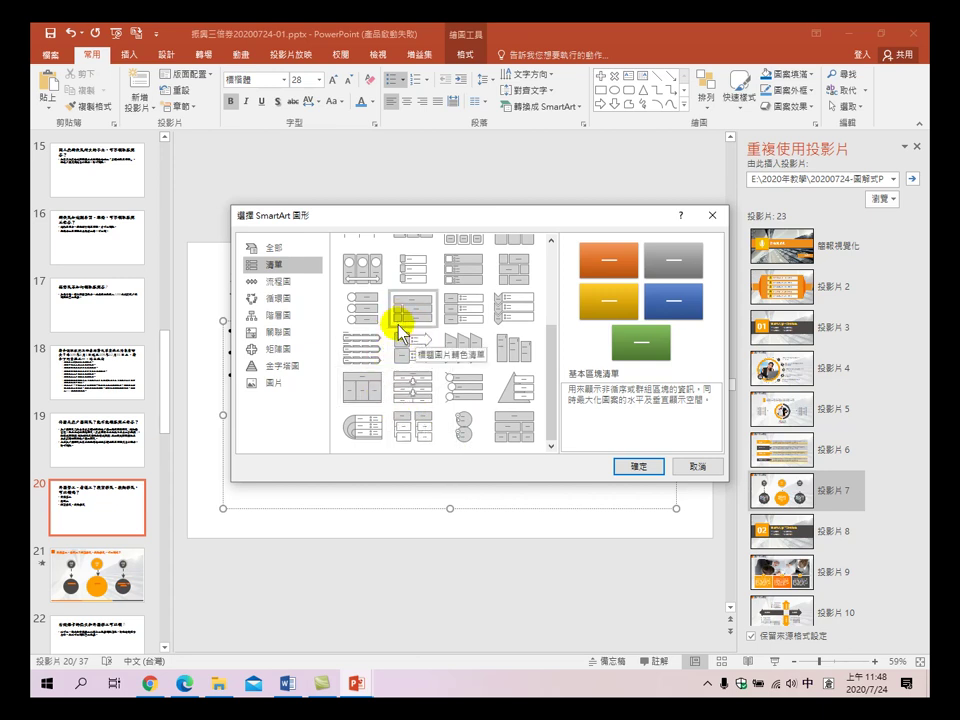
pyautogui.scroll(5, 400, 330)
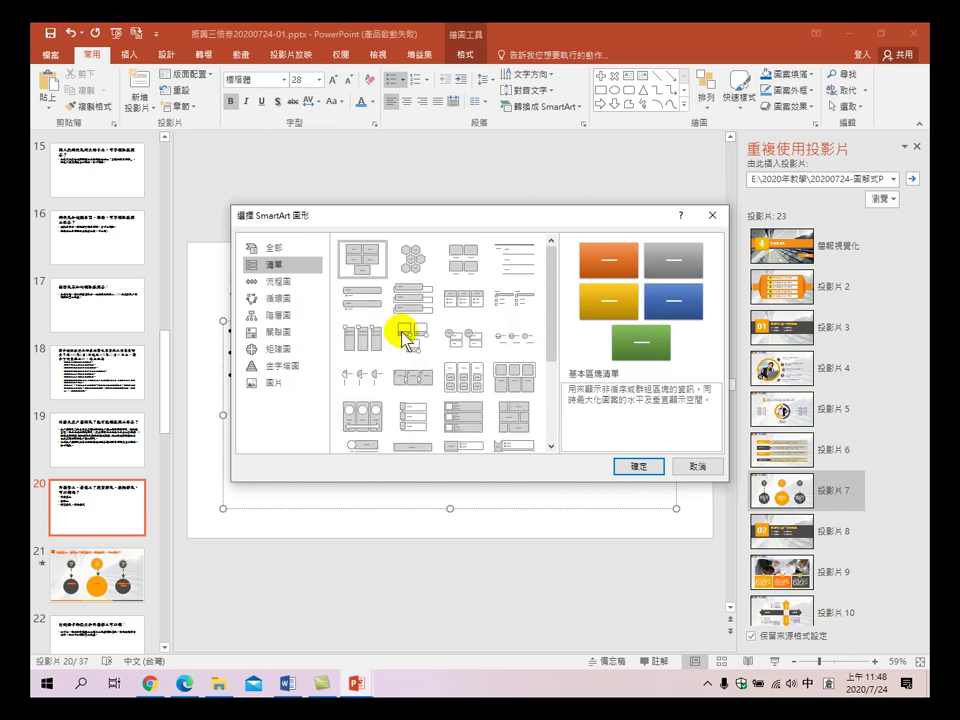
pyautogui.click(280, 334)
pyautogui.click(279, 315)
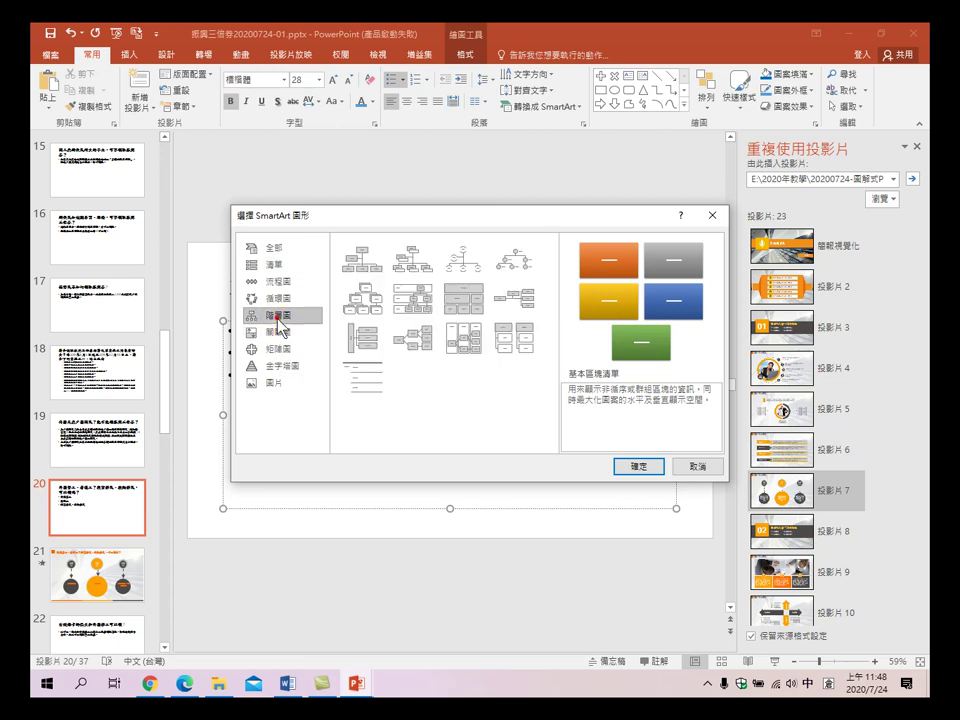
pyautogui.click(283, 299)
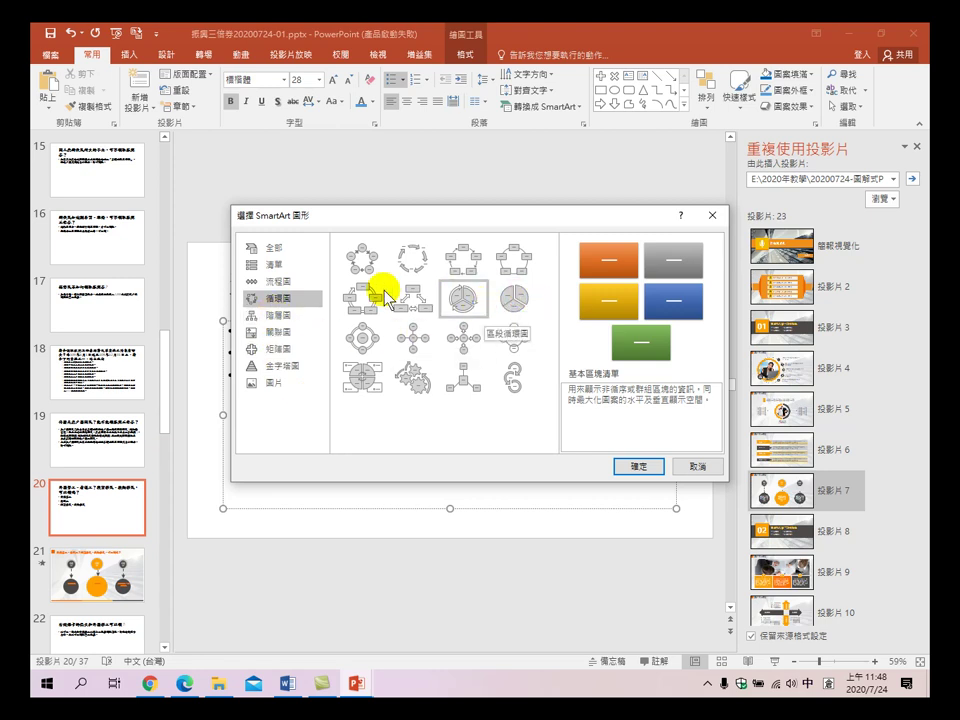
pyautogui.click(277, 282)
pyautogui.scroll(-5, 456, 326)
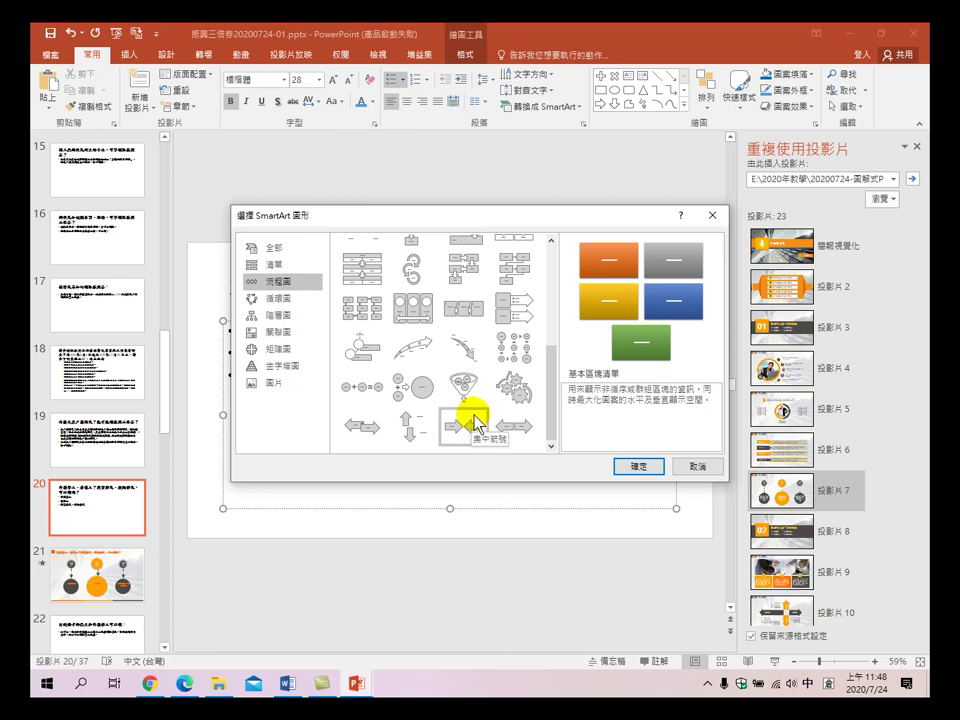
pyautogui.click(281, 298)
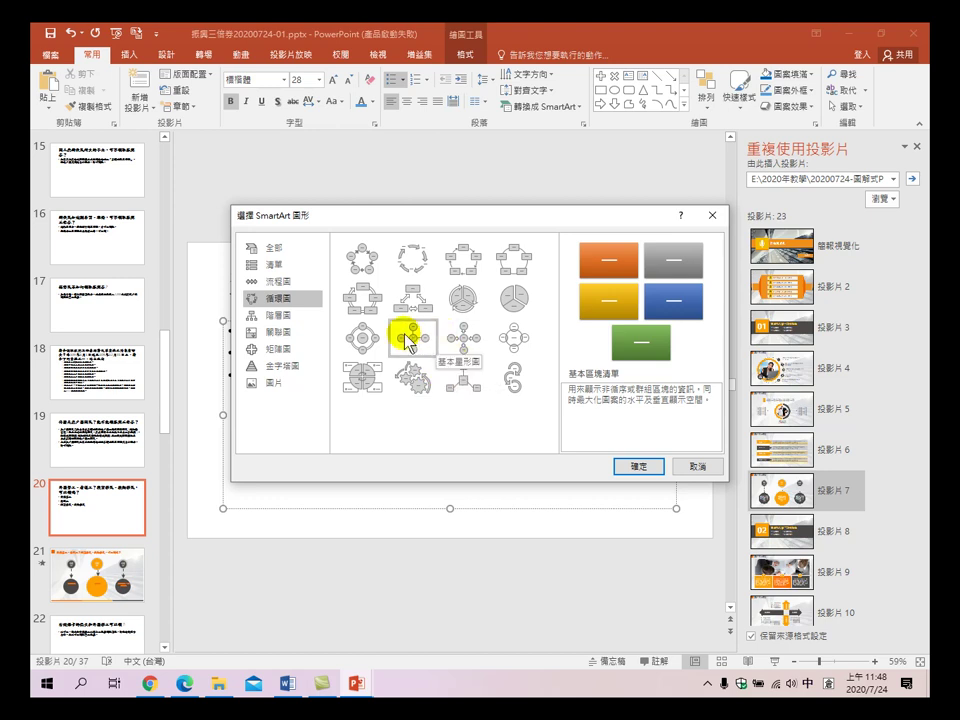
pyautogui.click(287, 316)
pyautogui.click(285, 333)
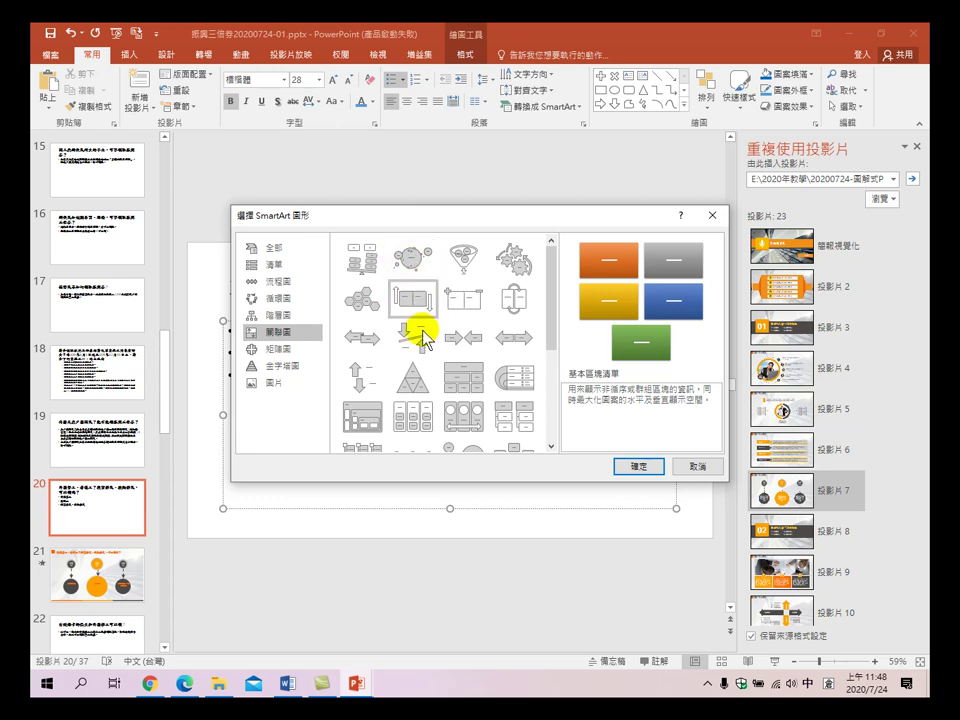
pyautogui.scroll(-5, 420, 340)
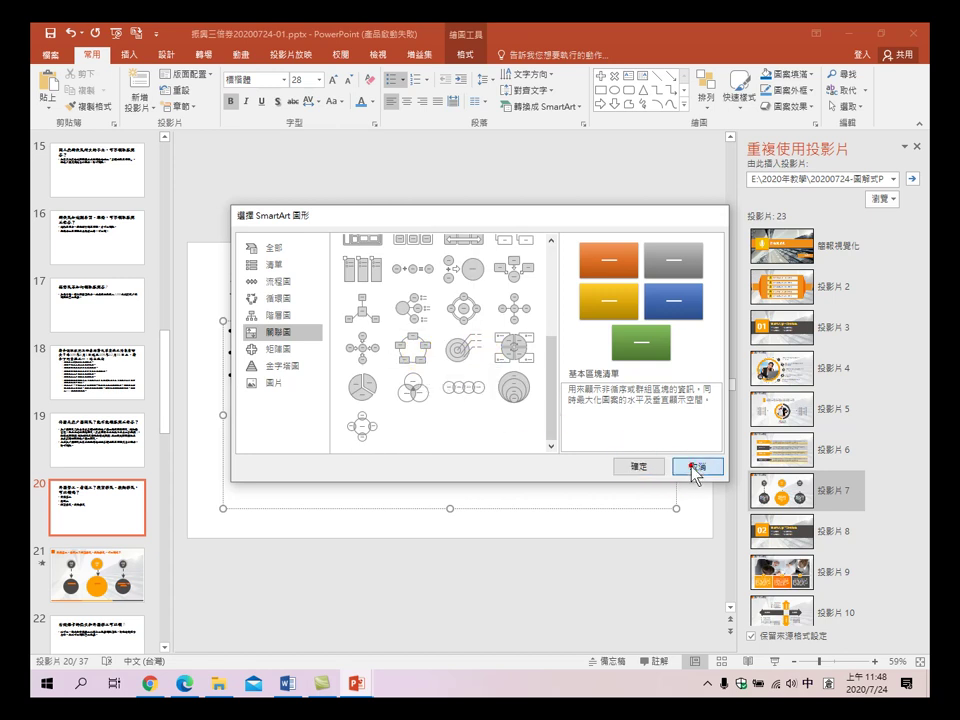
pyautogui.click(690, 468)
# - Enlarge slide 21's three circle labels four font steps, shrink them one, and place the cursor after 外籍
pyautogui.click(99, 571)
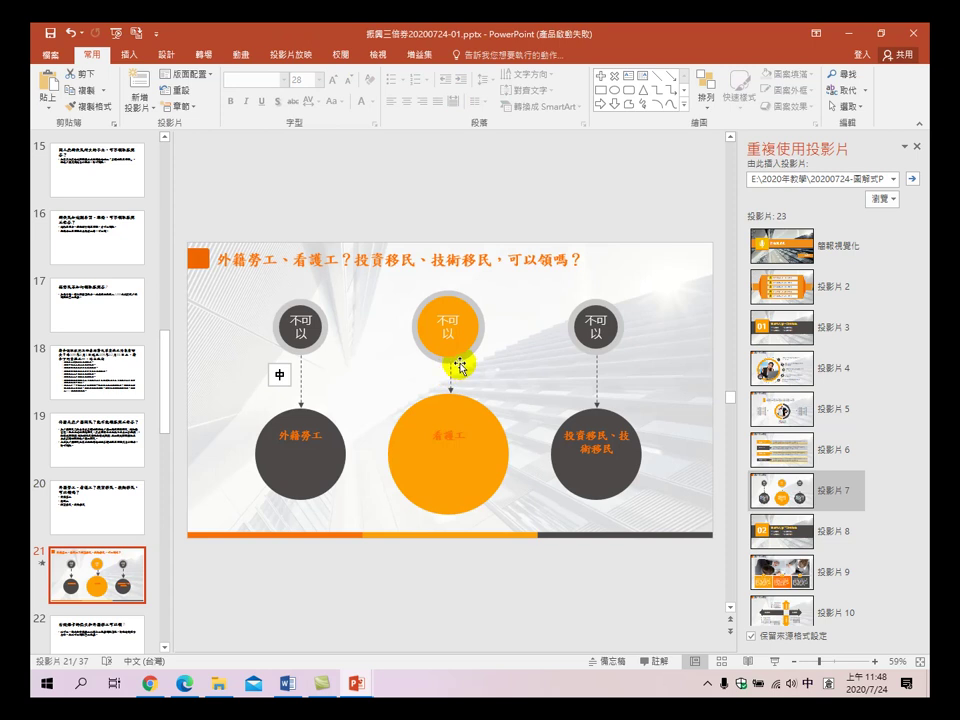
pyautogui.moveTo(208, 385); pyautogui.dragTo(662, 512)
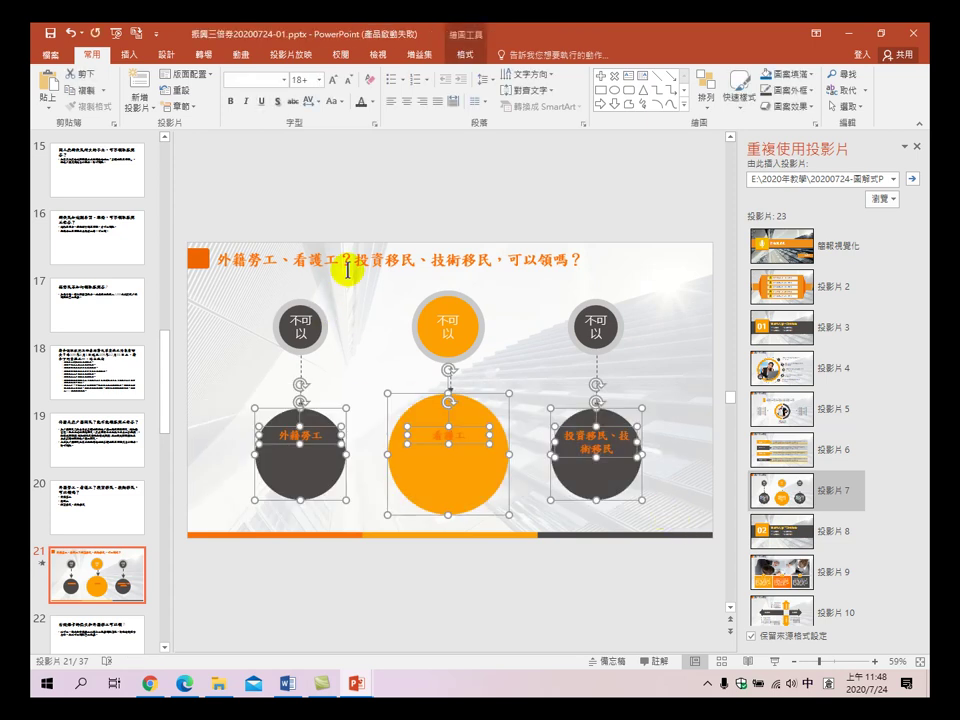
pyautogui.click(333, 79)
pyautogui.click(333, 79)
pyautogui.click(333, 79)
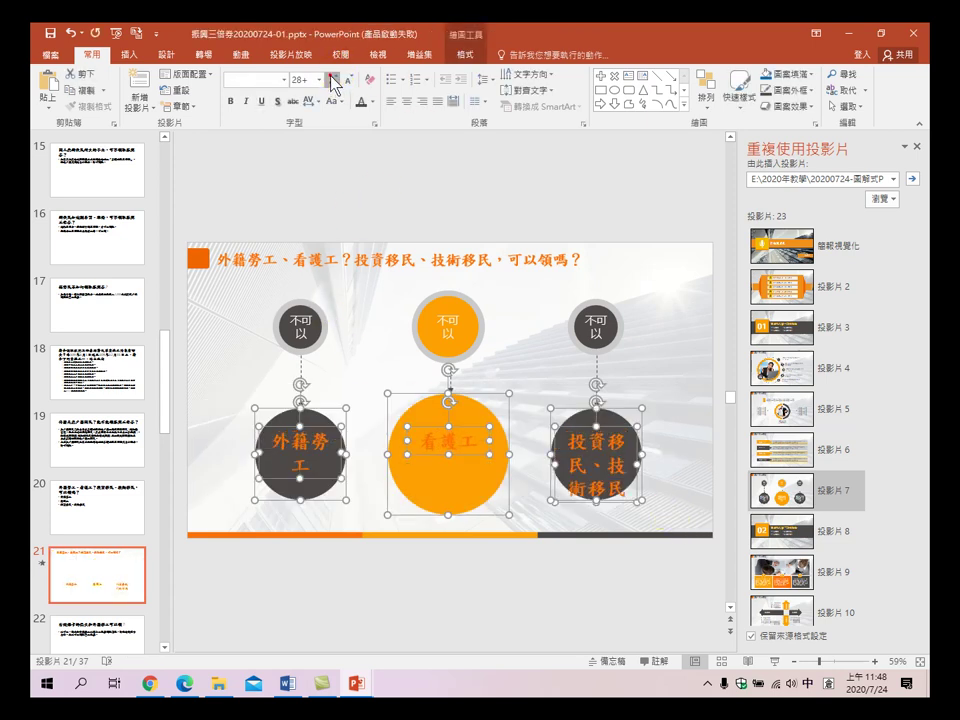
pyautogui.click(333, 79)
pyautogui.click(333, 79)
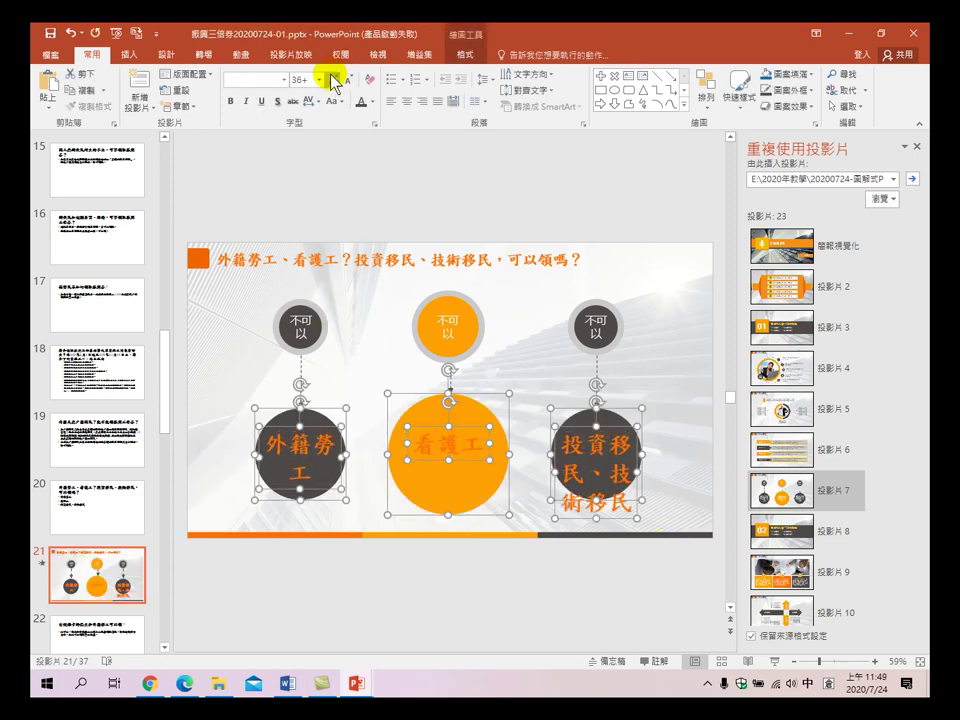
pyautogui.click(347, 79)
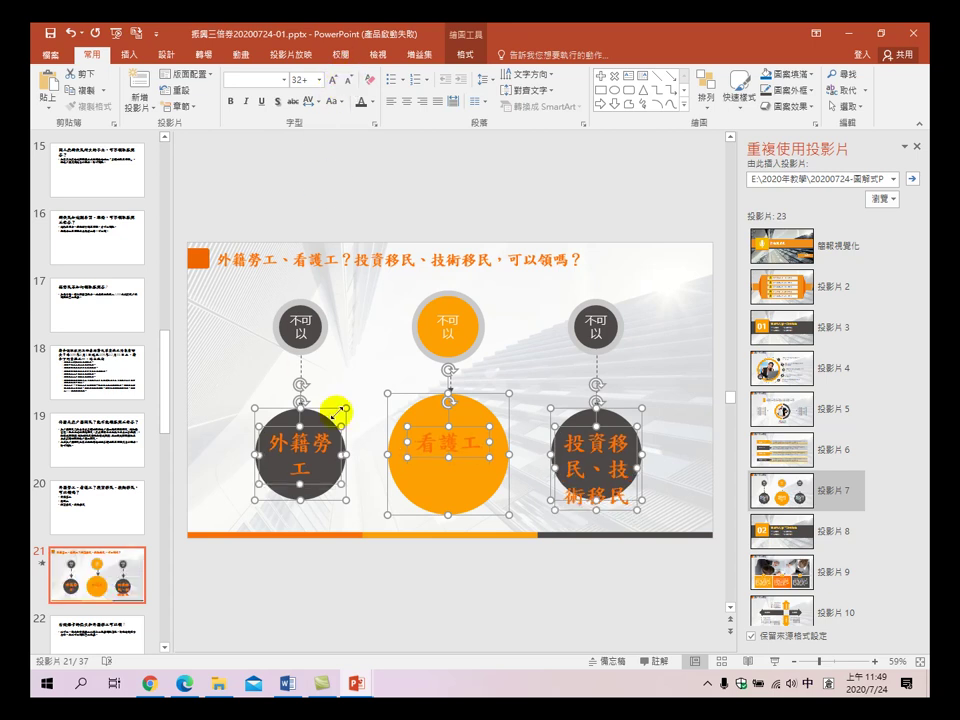
pyautogui.click(316, 441)
pyautogui.click(280, 449)
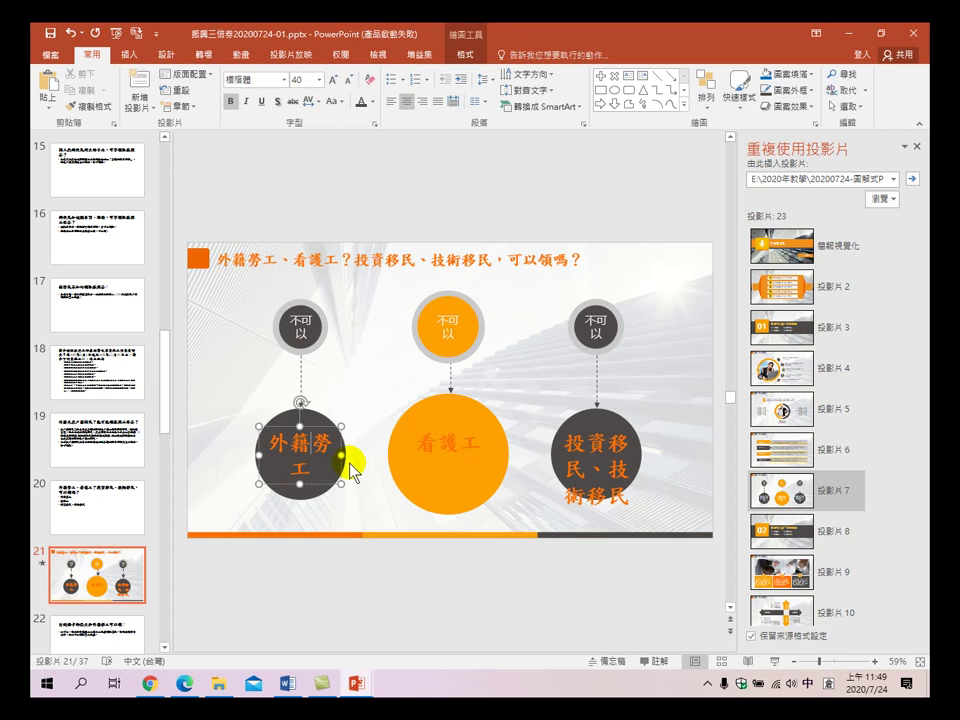
# - Break 外籍勞工 onto two lines and move the 看護工 label lower in its circle
pyautogui.press('Return')
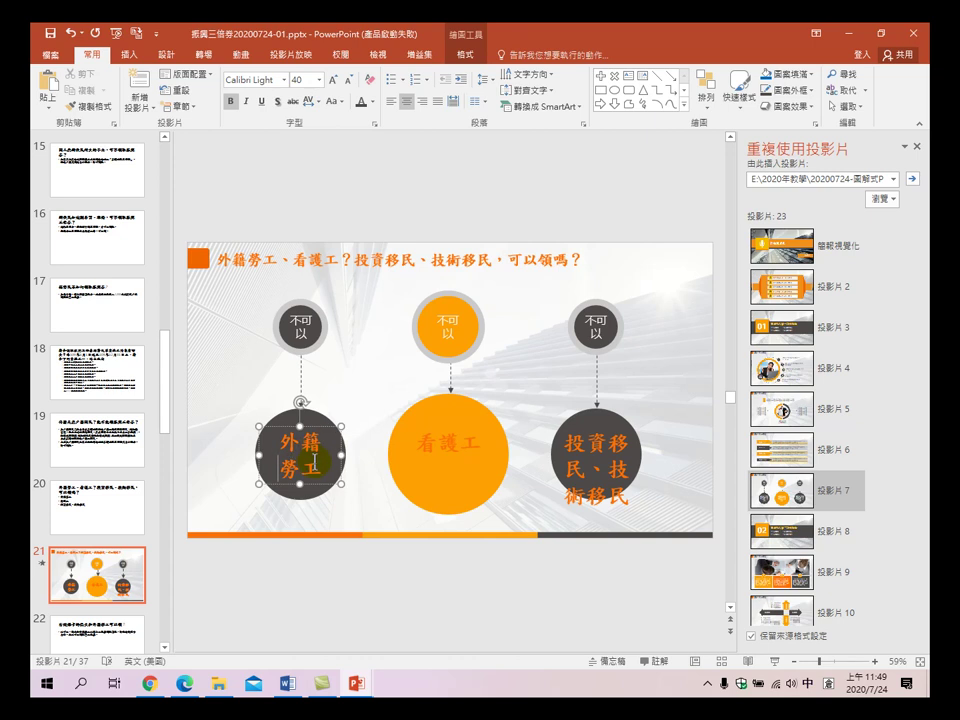
pyautogui.click(453, 452)
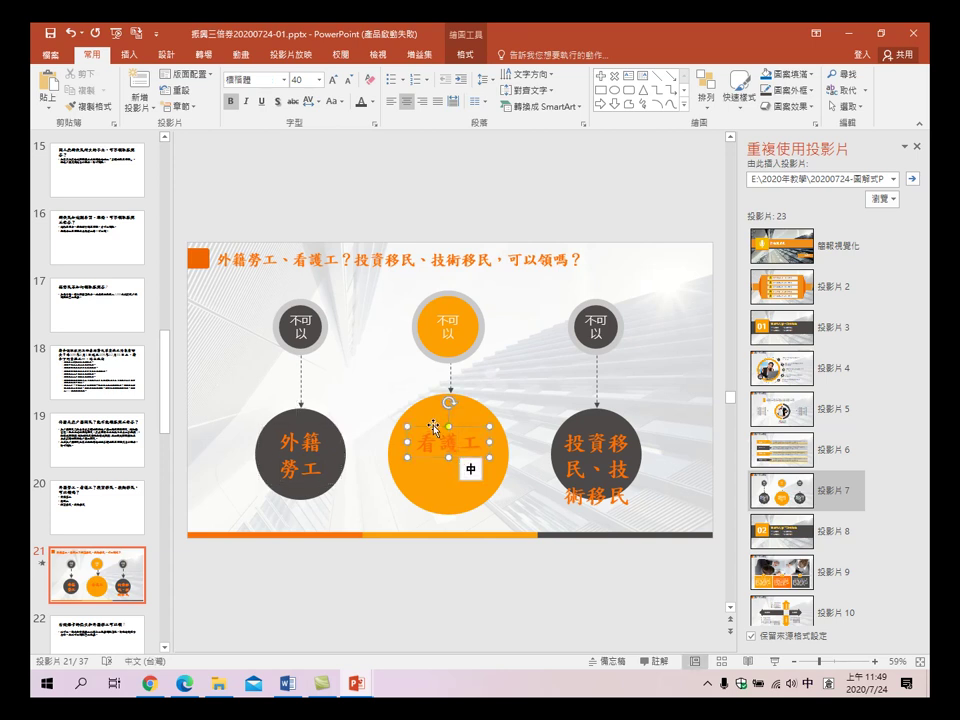
pyautogui.moveTo(434, 428); pyautogui.dragTo(435, 443)
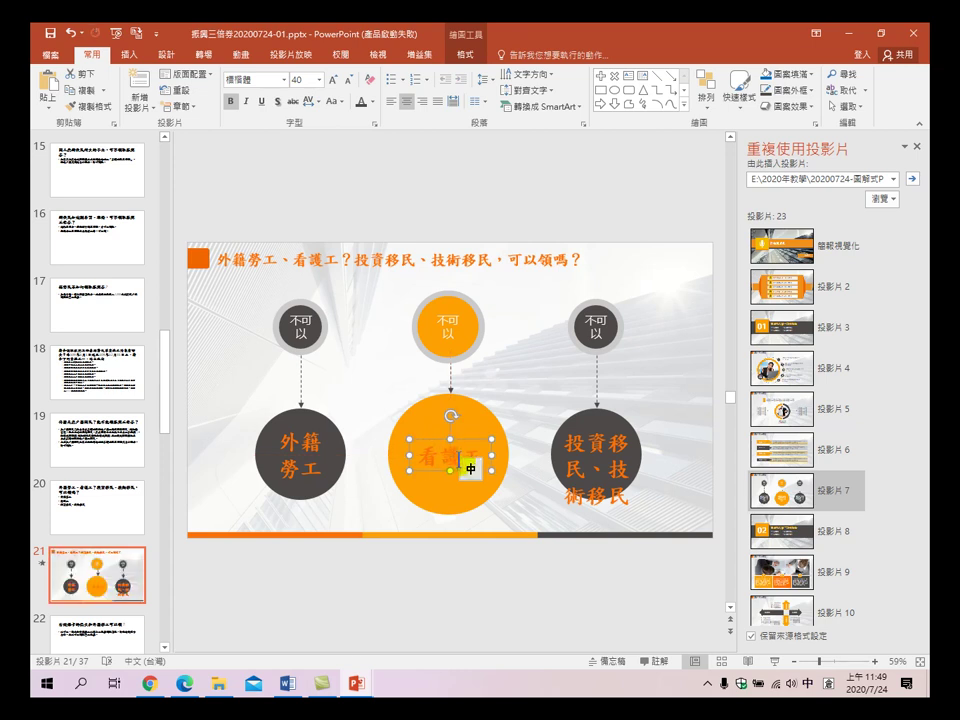
# - Shrink 投資移民、技術移民 to 32 pt and center it in the right circle
pyautogui.click(603, 447)
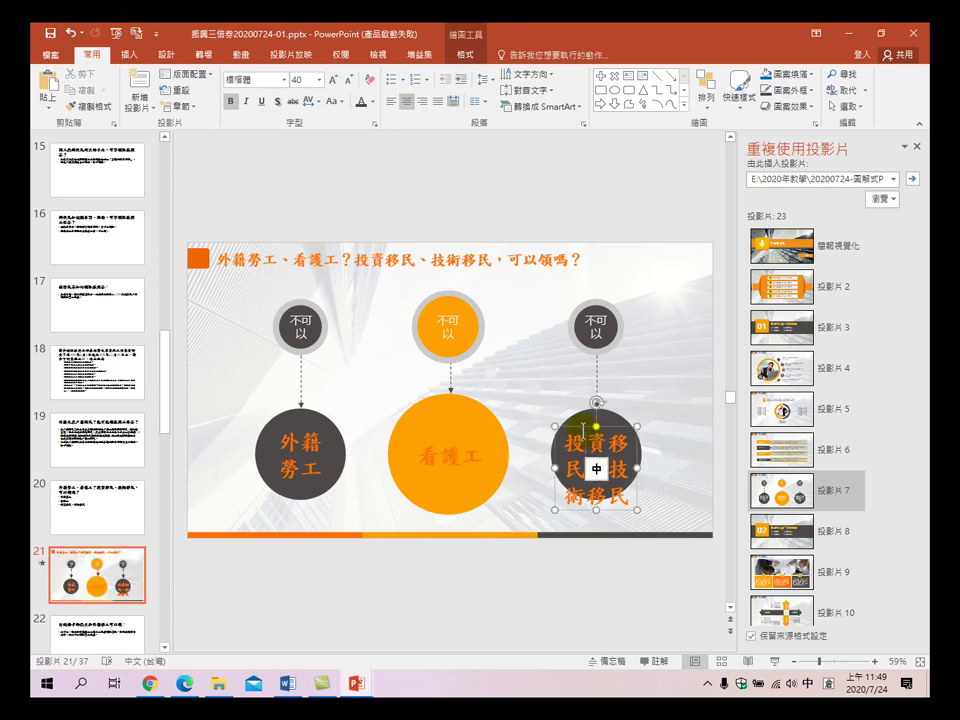
pyautogui.click(584, 432)
pyautogui.moveTo(584, 432); pyautogui.dragTo(574, 418)
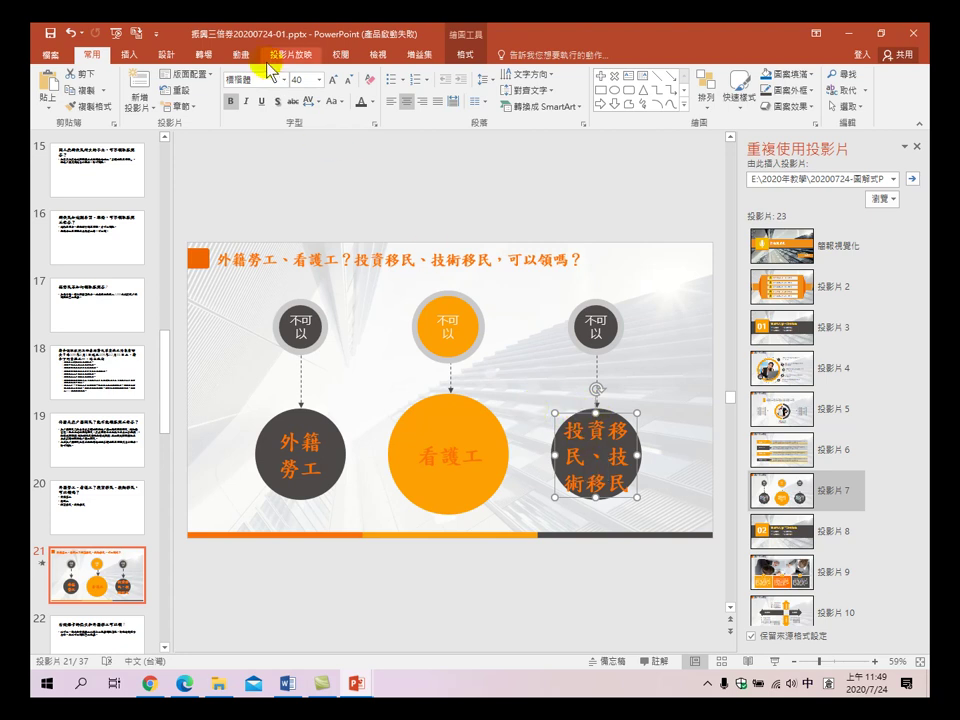
pyautogui.click(347, 80)
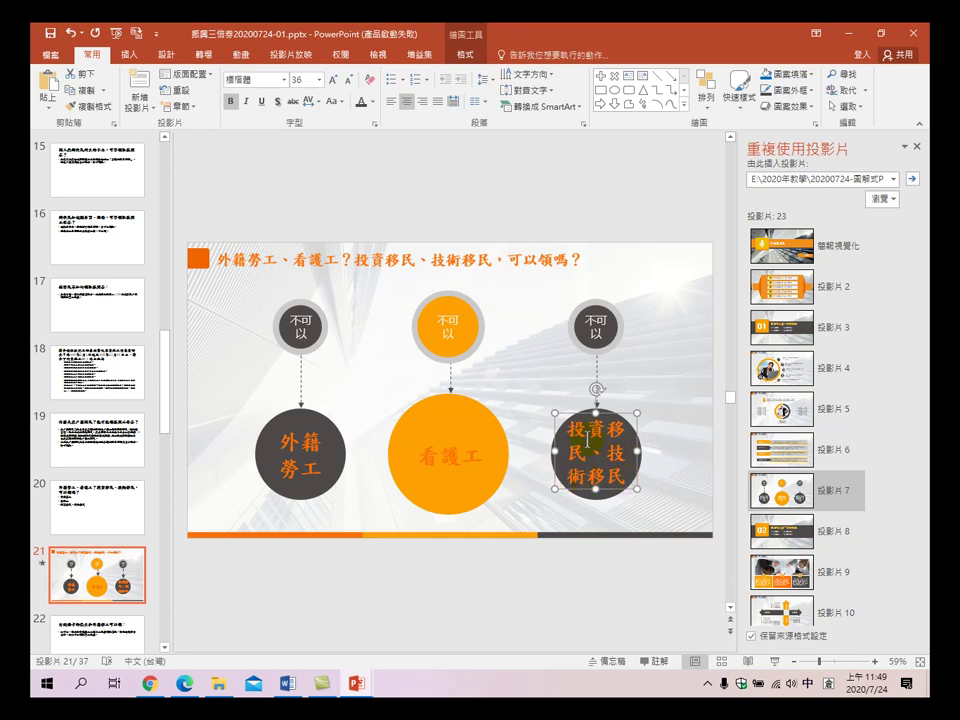
pyautogui.click(348, 79)
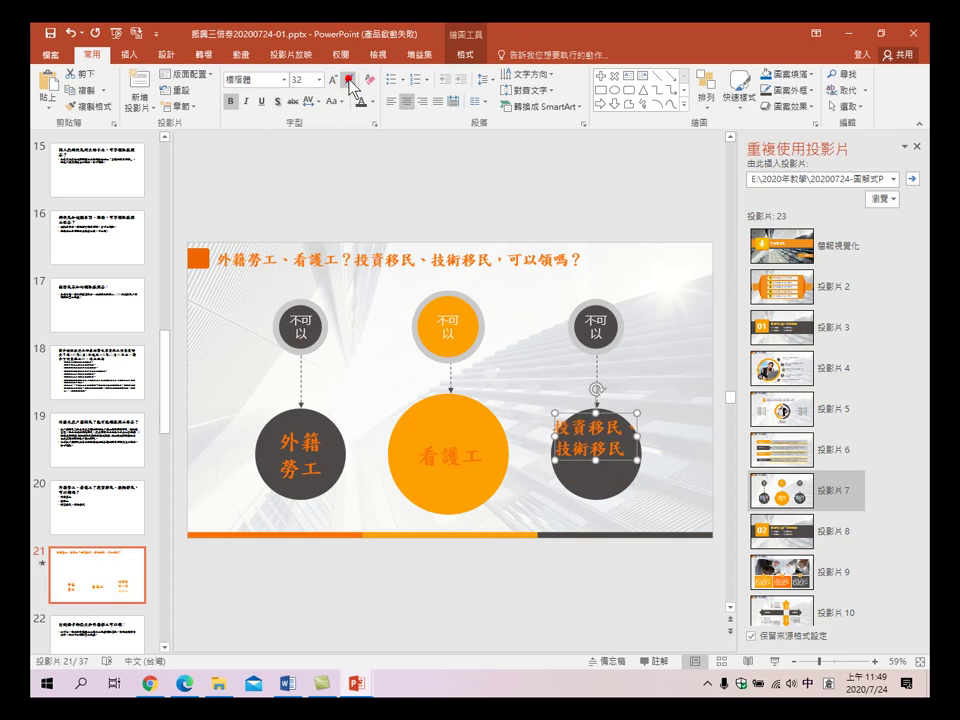
pyautogui.moveTo(571, 418); pyautogui.dragTo(576, 437)
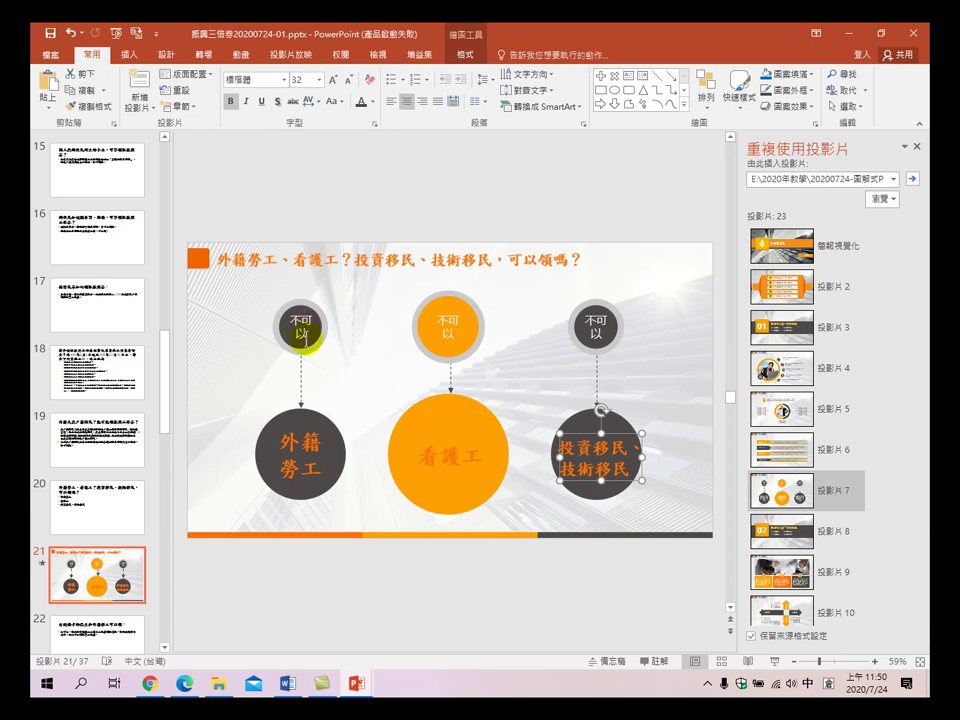
# - Trim the small circles' 不可以 labels down to just 不
pyautogui.click(307, 337)
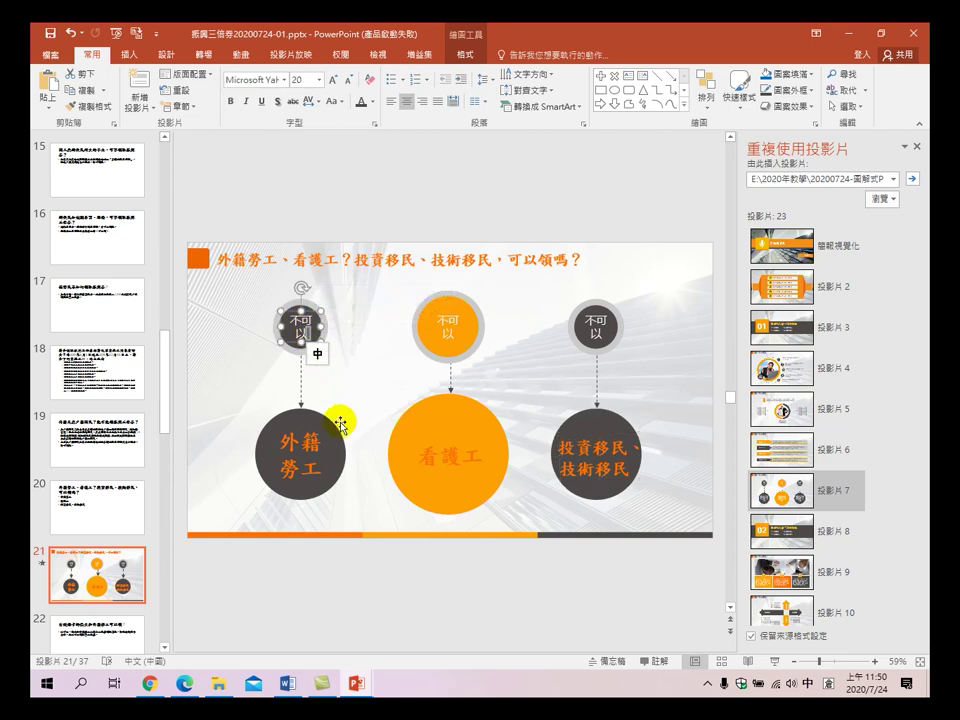
pyautogui.press('BackSpace')
pyautogui.press('BackSpace')
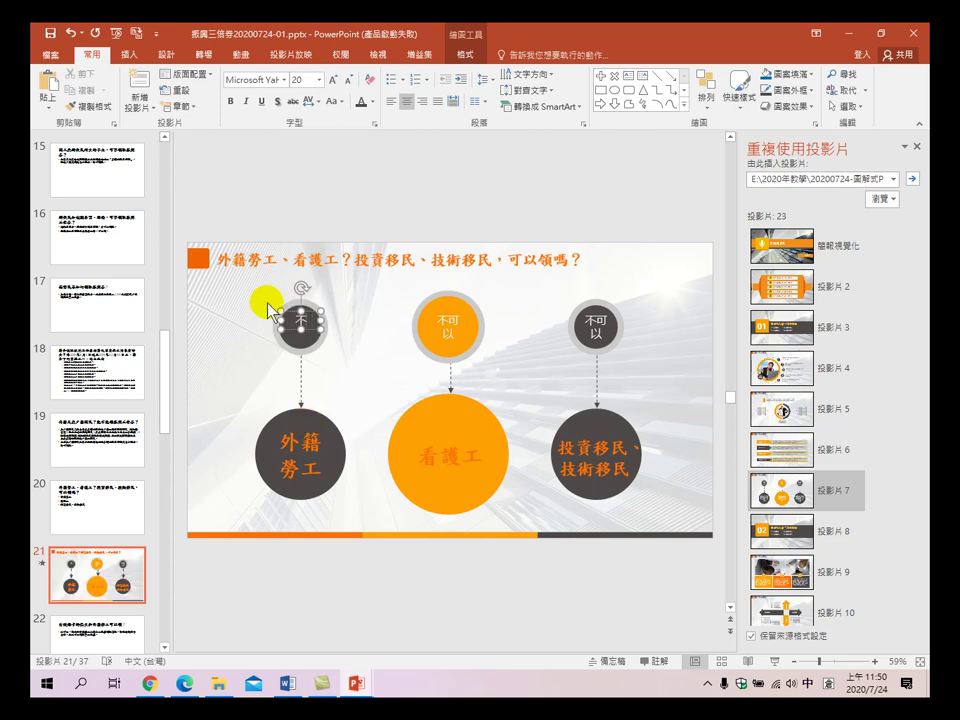
pyautogui.click(461, 332)
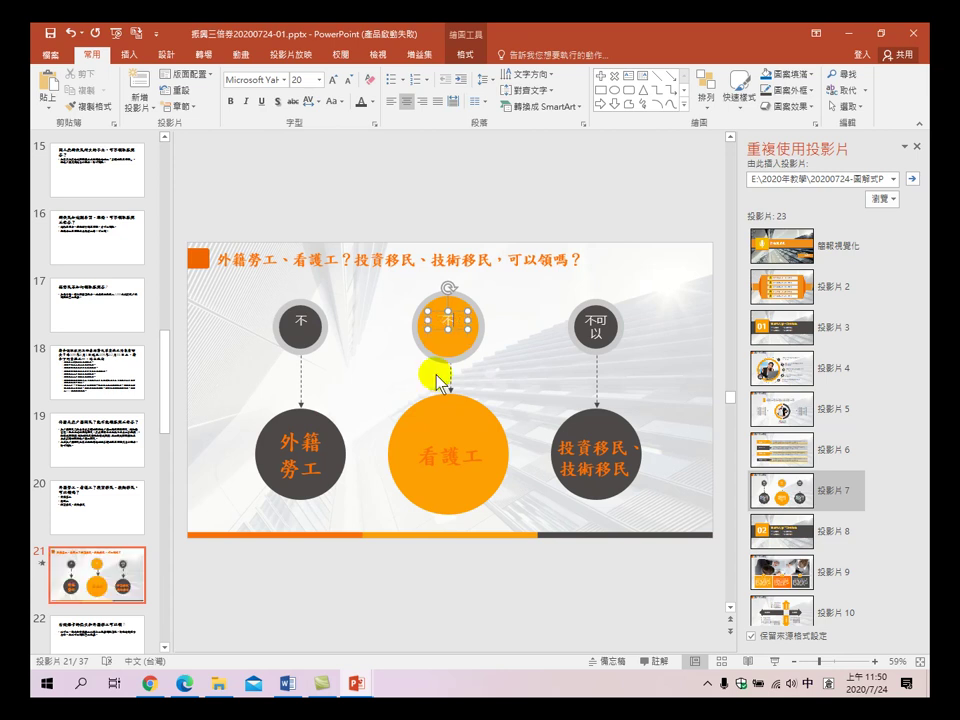
pyautogui.click(606, 332)
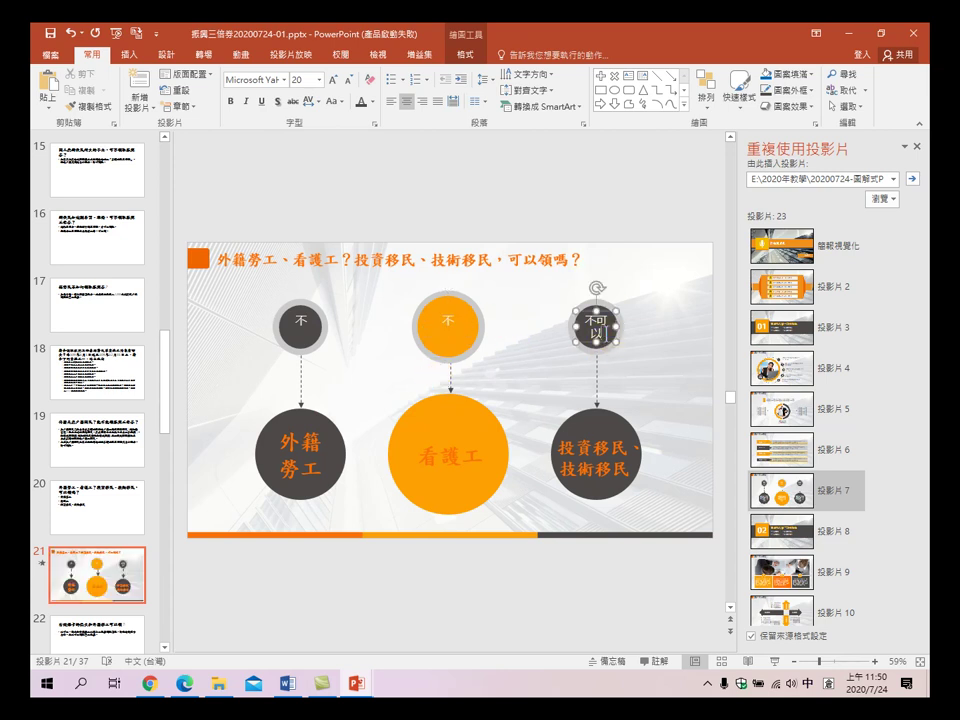
pyautogui.click(665, 341)
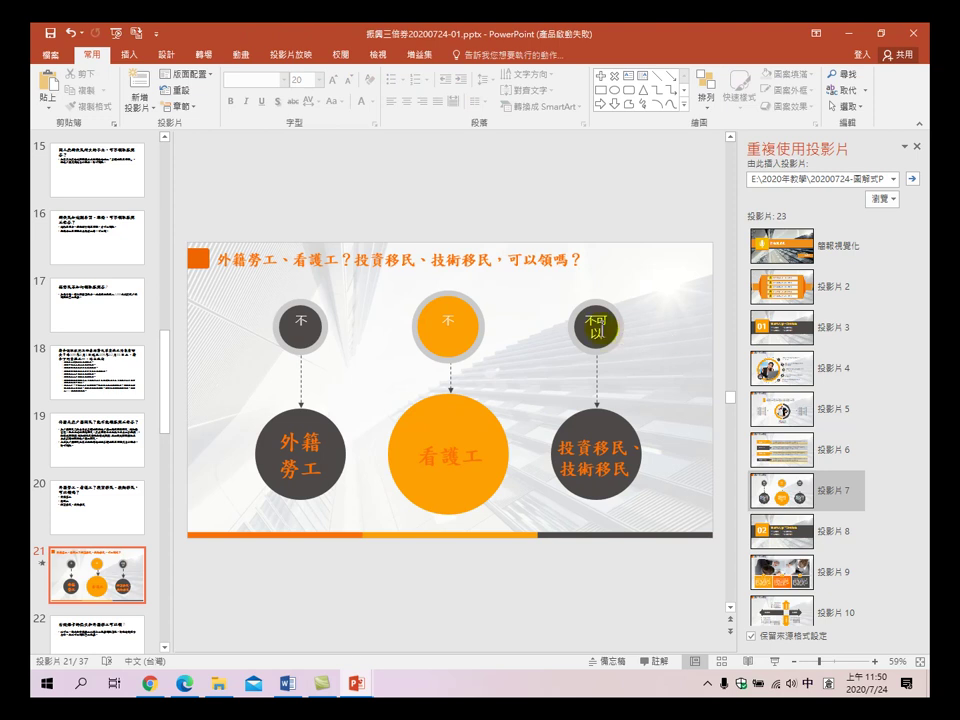
pyautogui.click(588, 322)
pyautogui.click(615, 328)
pyautogui.click(603, 355)
pyautogui.press('BackSpace')
pyautogui.press('BackSpace')
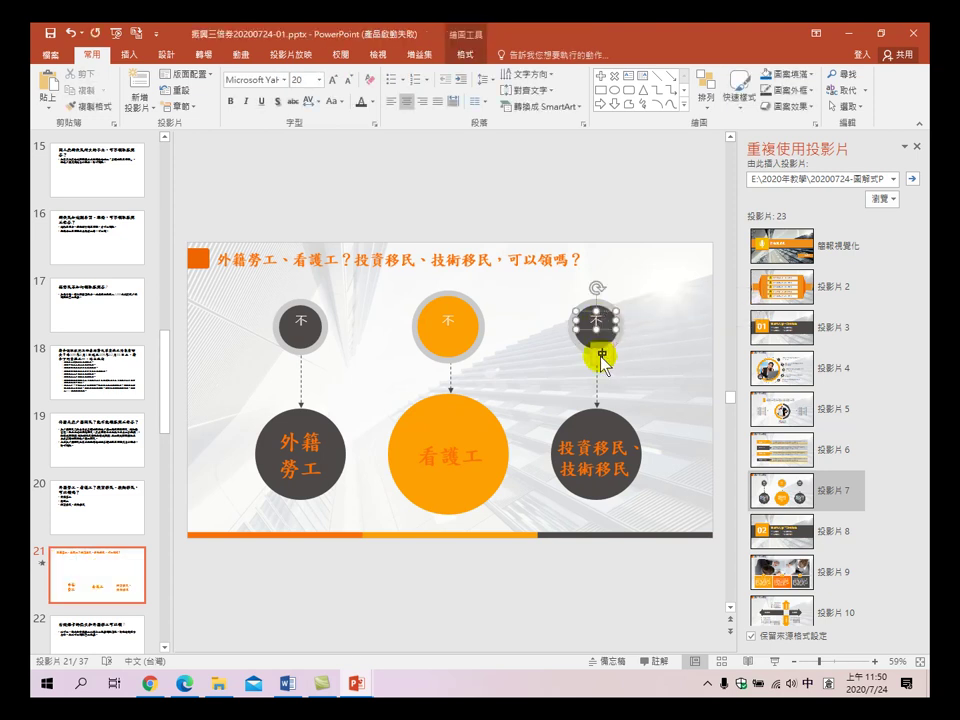
# - Enlarge the 不 text in all three small circles to 36 pt
pyautogui.moveTo(193, 294); pyautogui.dragTo(675, 369)
pyautogui.click(333, 79)
pyautogui.click(333, 79)
pyautogui.click(333, 79)
pyautogui.click(333, 79)
pyautogui.click(333, 79)
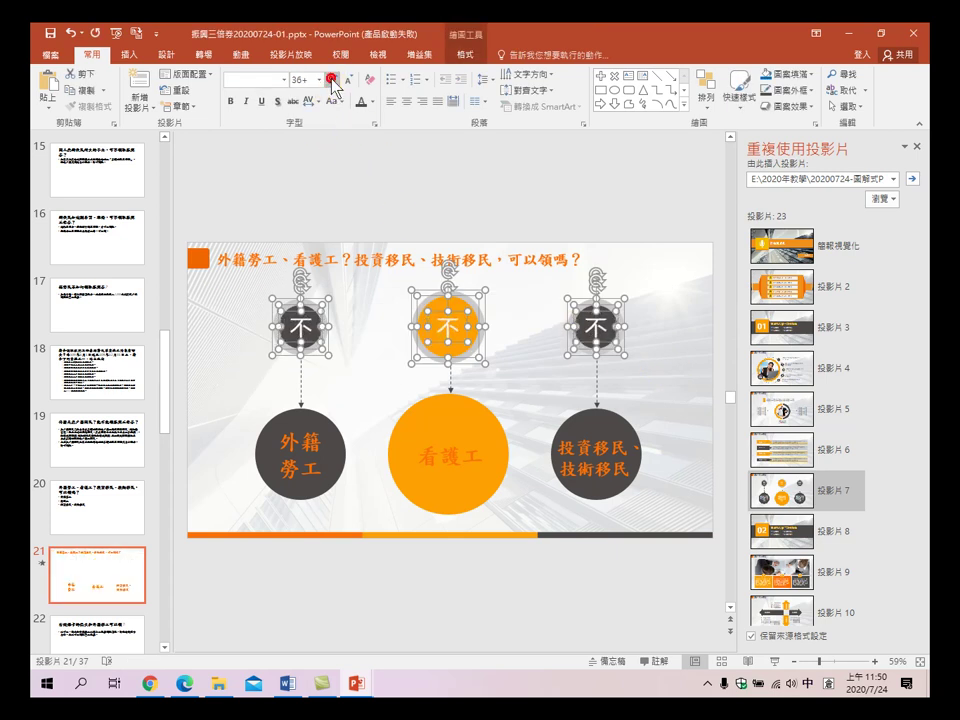
pyautogui.click(677, 326)
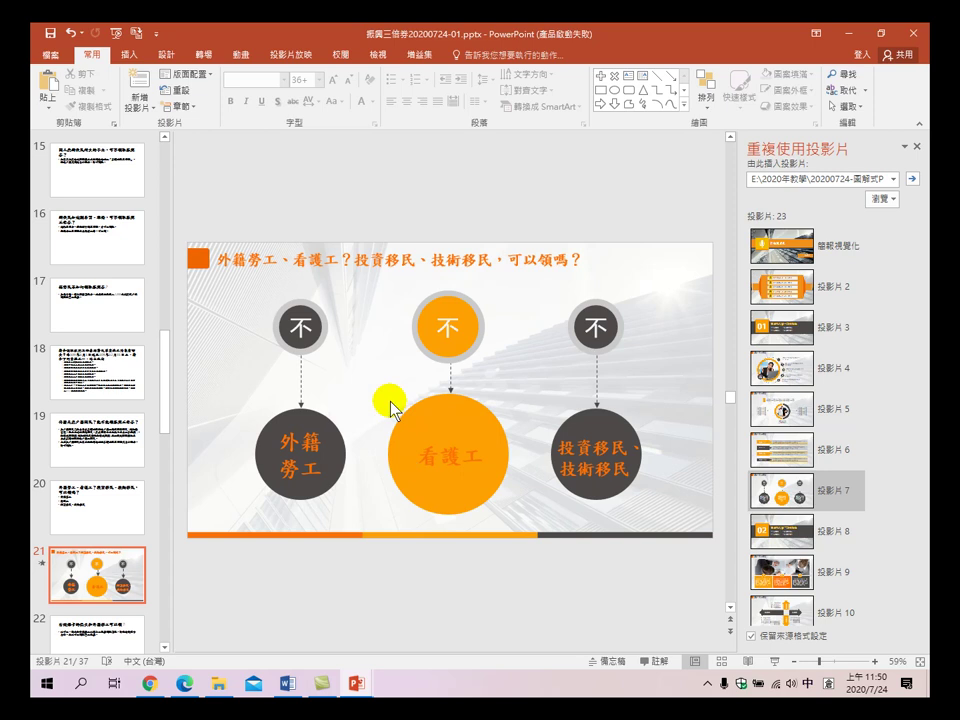
# - Change the 看護工 circle's text color from orange to dark grey
pyautogui.moveTo(372, 381); pyautogui.dragTo(526, 525)
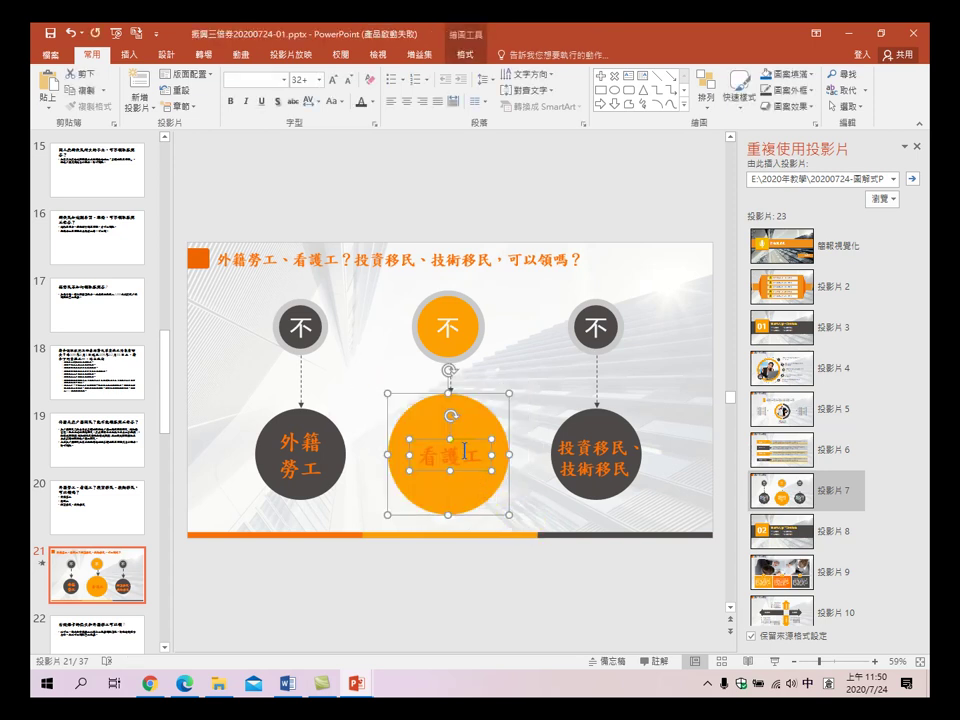
pyautogui.click(362, 101)
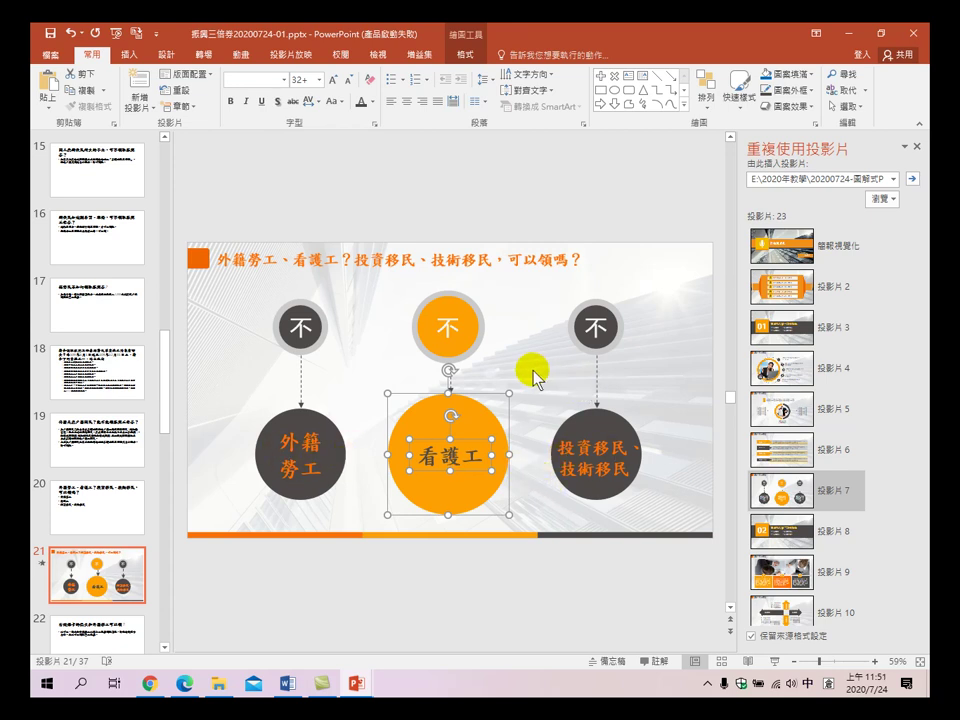
pyautogui.click(654, 328)
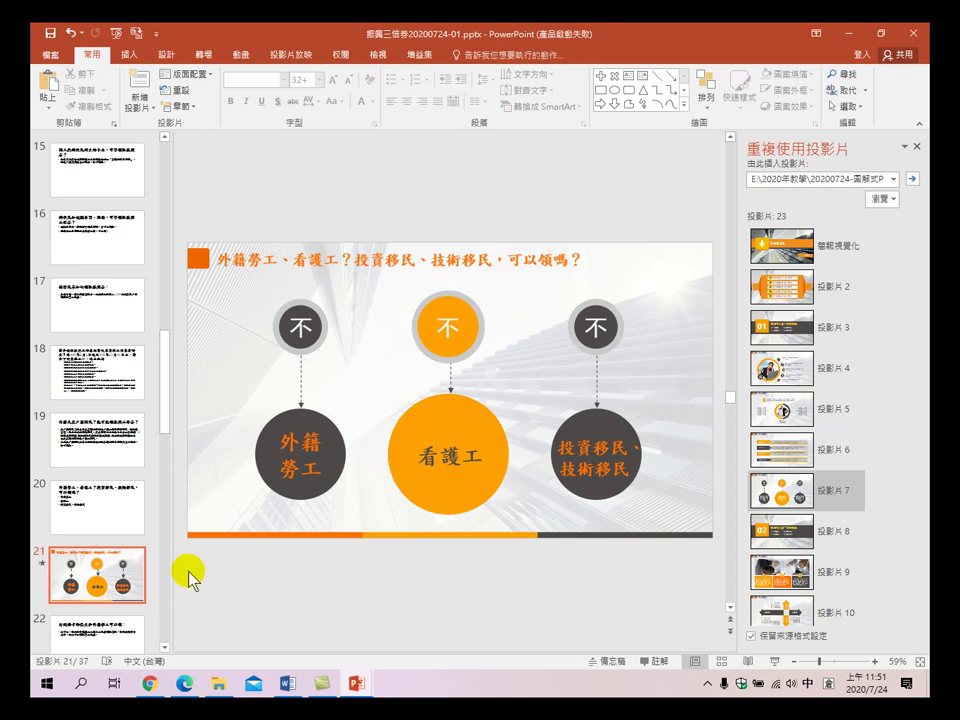
pyautogui.click(91, 491)
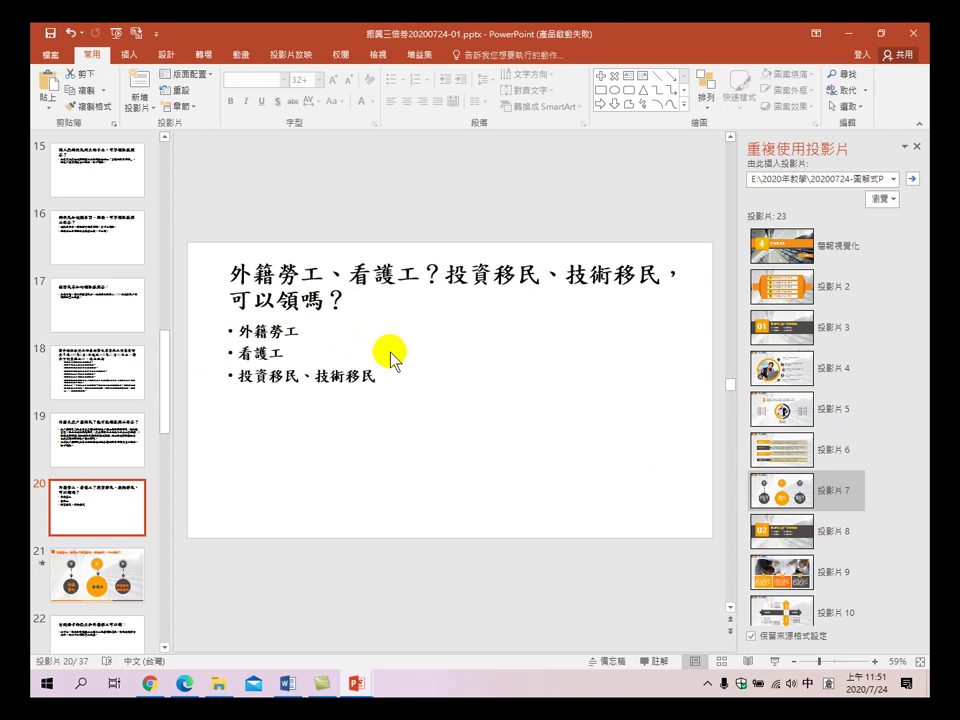
pyautogui.click(78, 570)
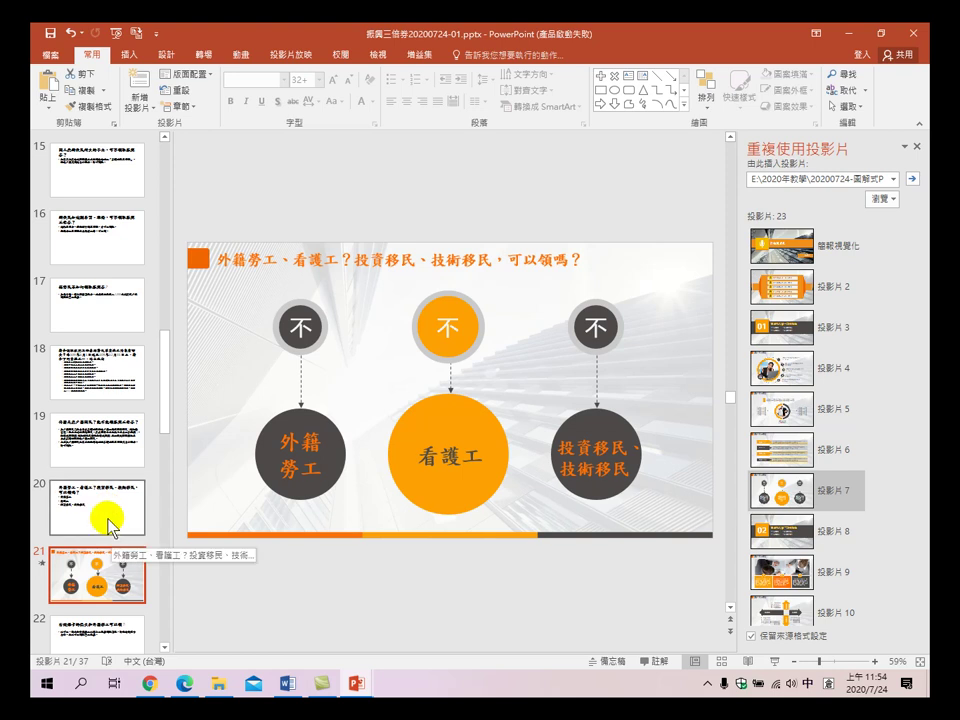
pyautogui.click(107, 512)
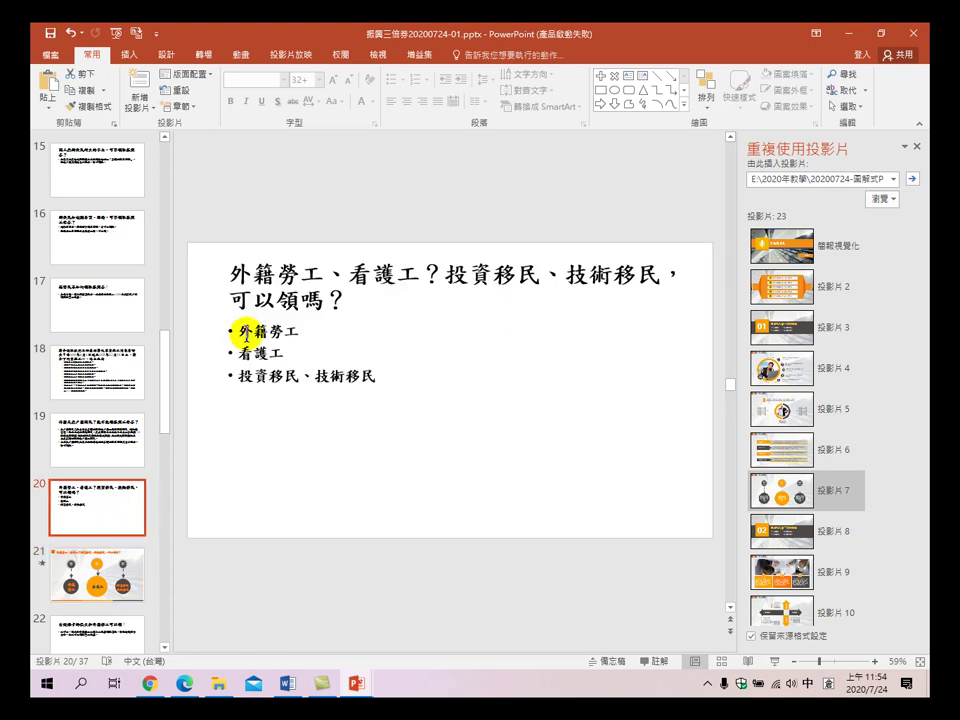
pyautogui.click(100, 588)
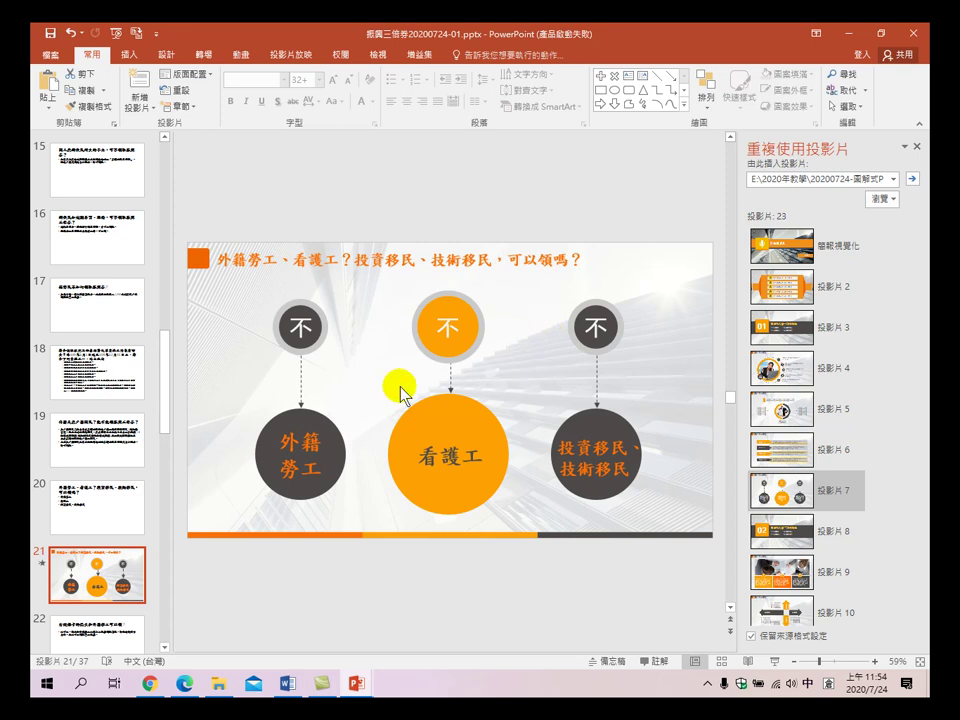
# - Go from the title slide through slide 3 to slide 4 with the stacked vouchers
pyautogui.scroll(1, 105, 362)
pyautogui.scroll(11, 104, 366)
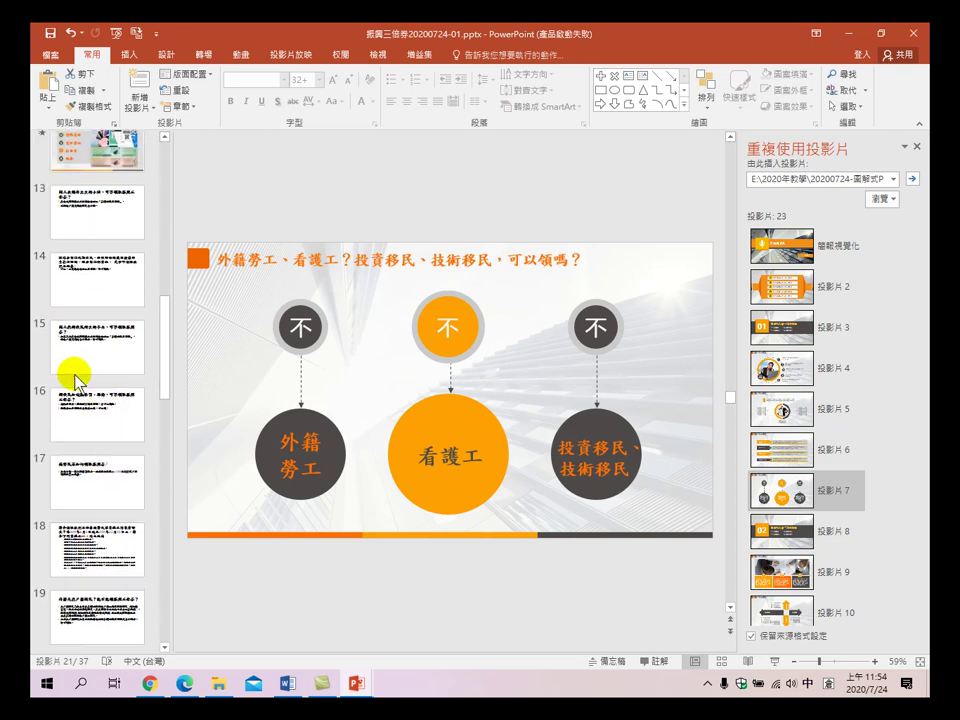
pyautogui.scroll(3, 80, 357)
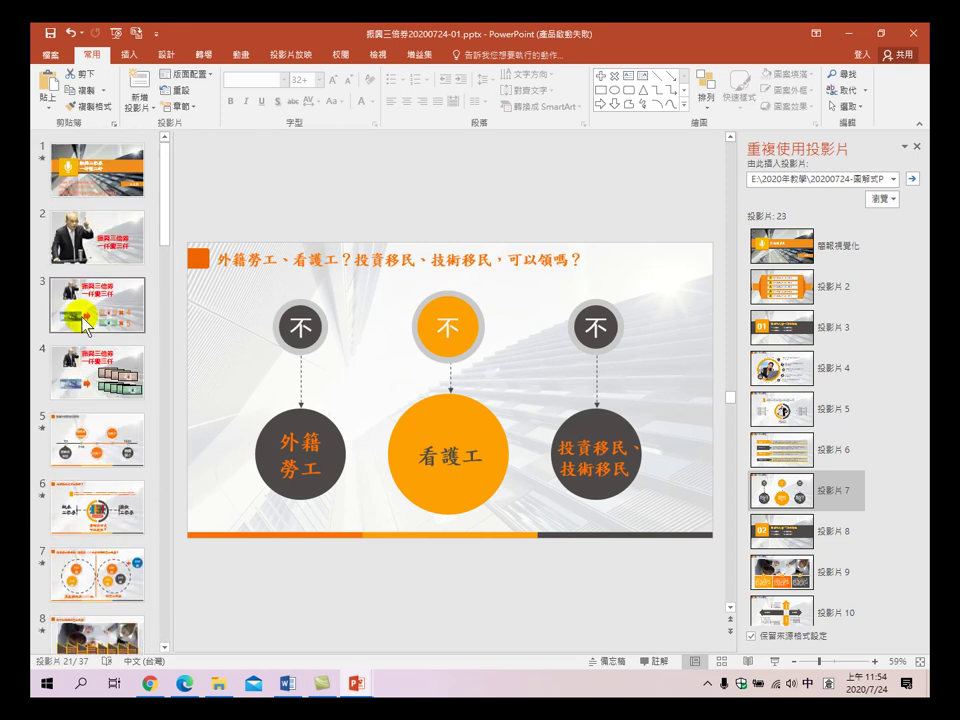
pyautogui.click(95, 172)
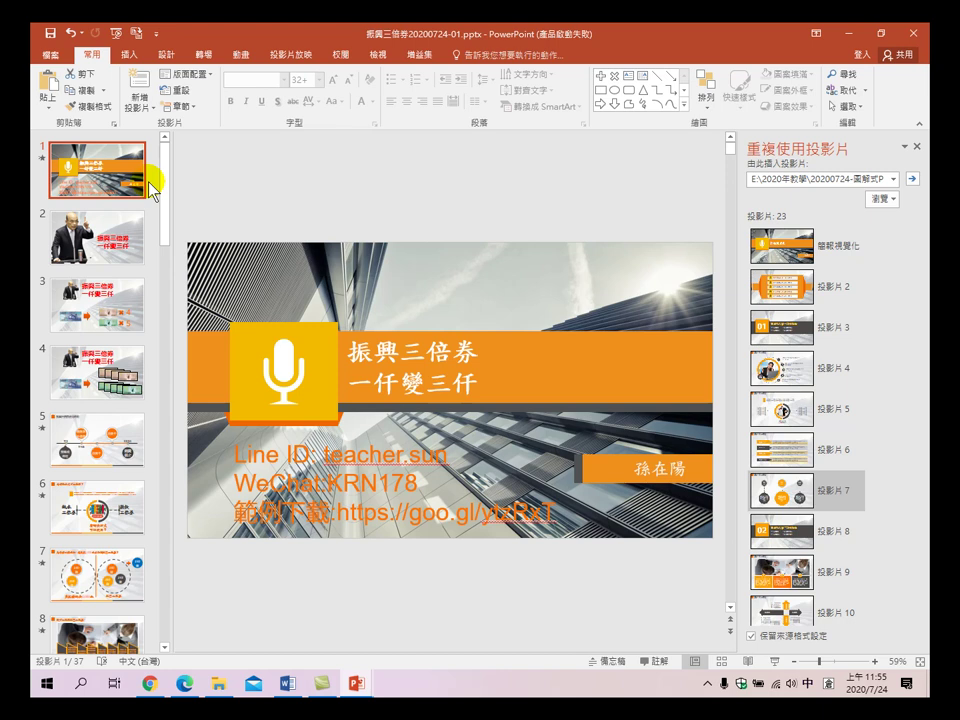
pyautogui.click(105, 303)
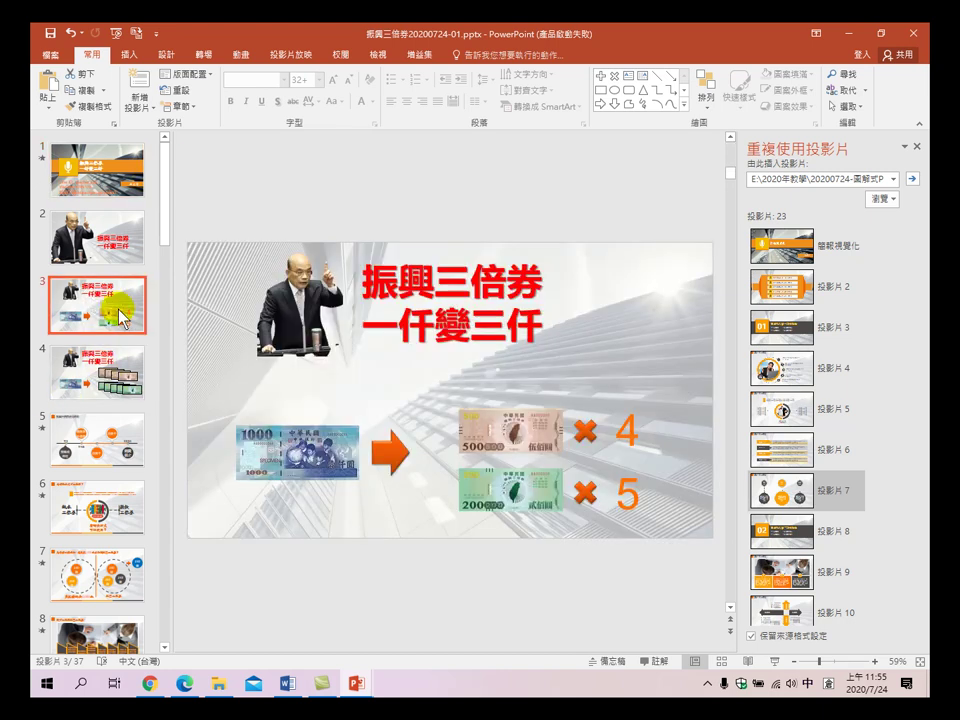
pyautogui.click(135, 368)
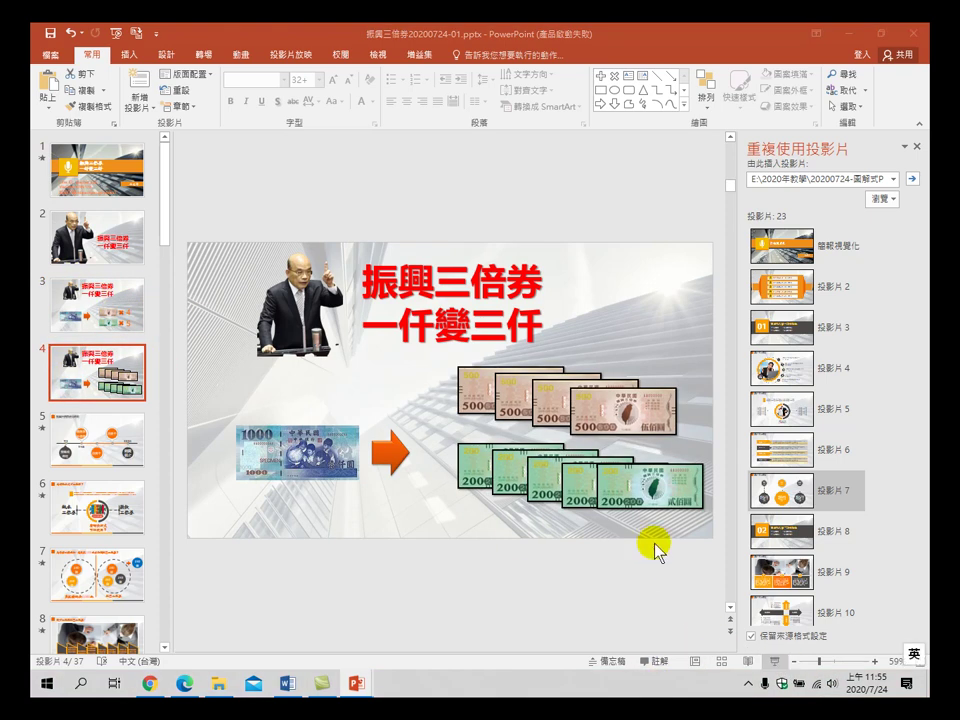
# - Run the slideshow from slide 4 and advance toward the 使用時間 timeline slide
pyautogui.hotkey('shift', 'F5')
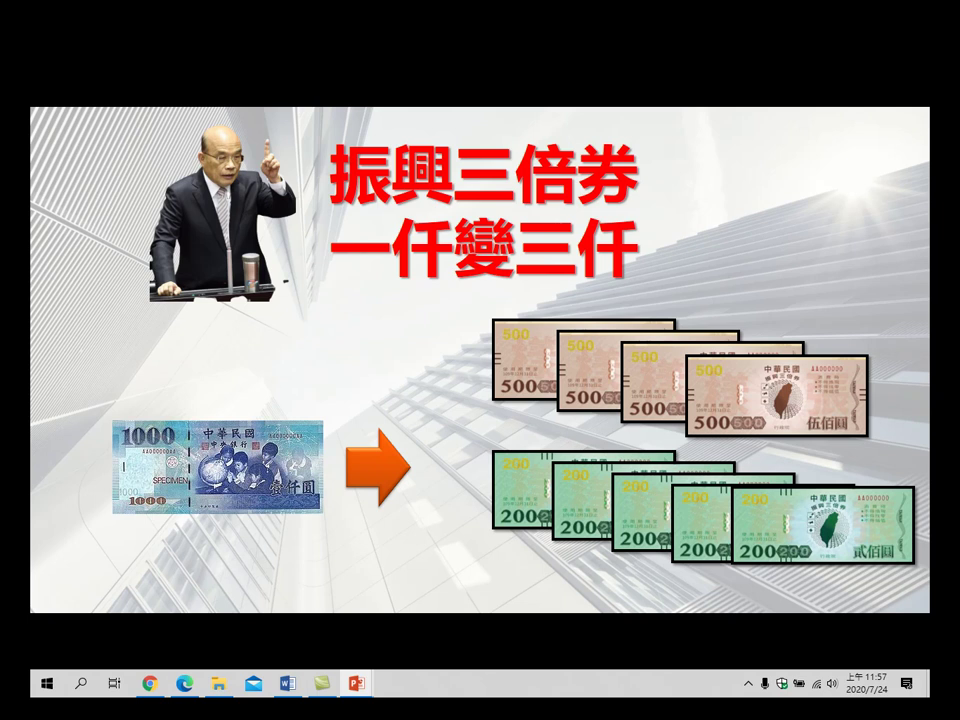
pyautogui.press('Right')
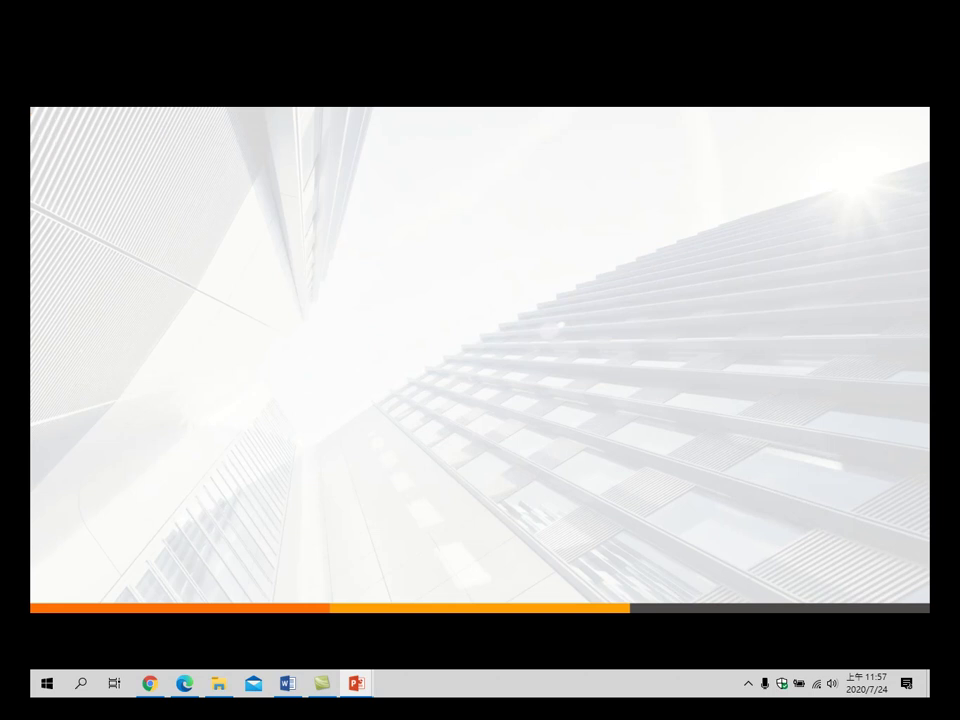
# - Step through the timeline slide onto the 有哪些方式可以使用？ slide in the slideshow
pyautogui.press('Left')
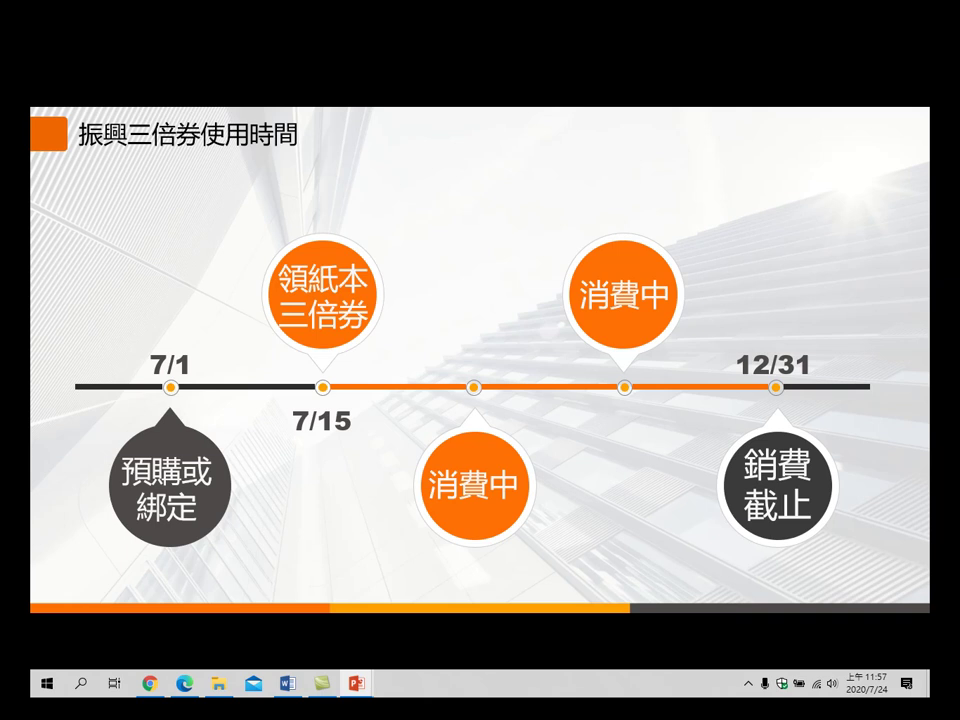
pyautogui.press('Right')
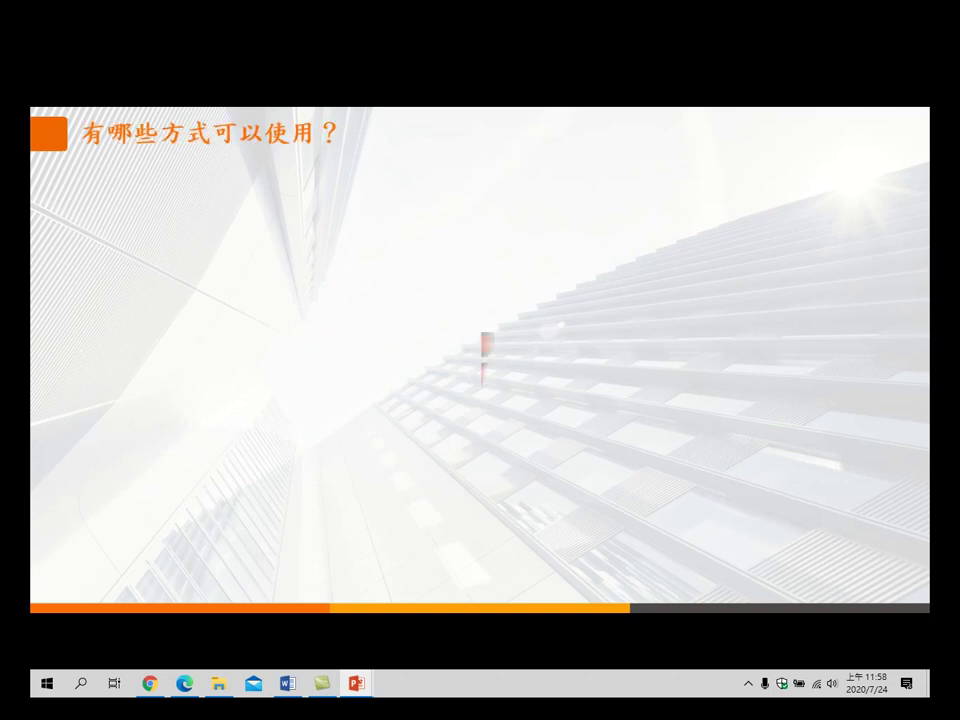
pyautogui.press('Right')
pyautogui.press('Right')
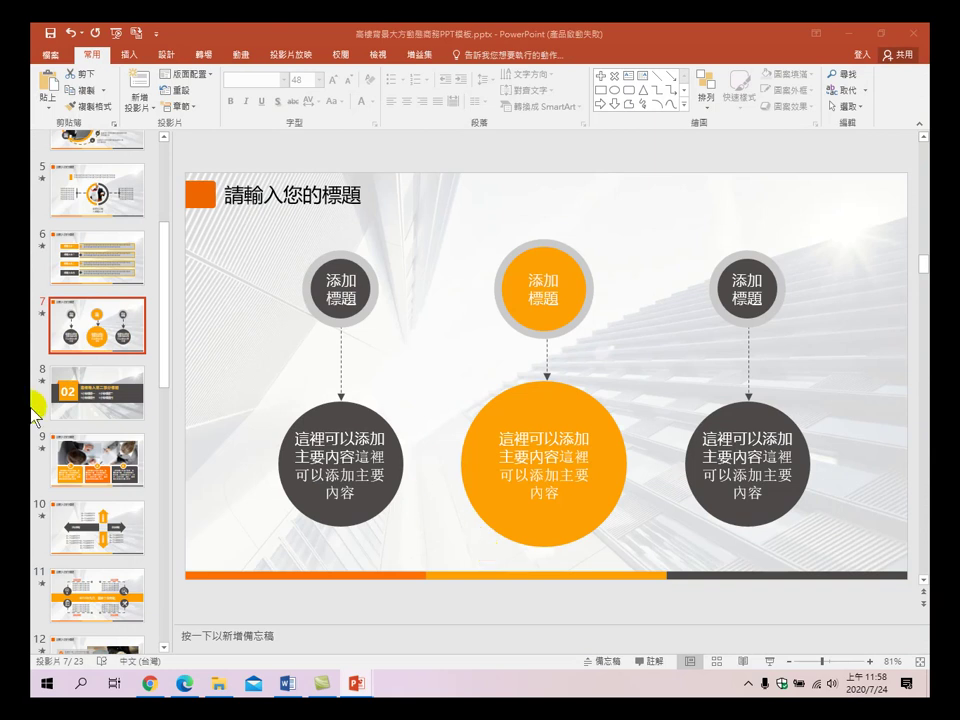
# - Minimize the template deck and switch to the 振興三倍券 presentation window
pyautogui.scroll(4, 113, 262)
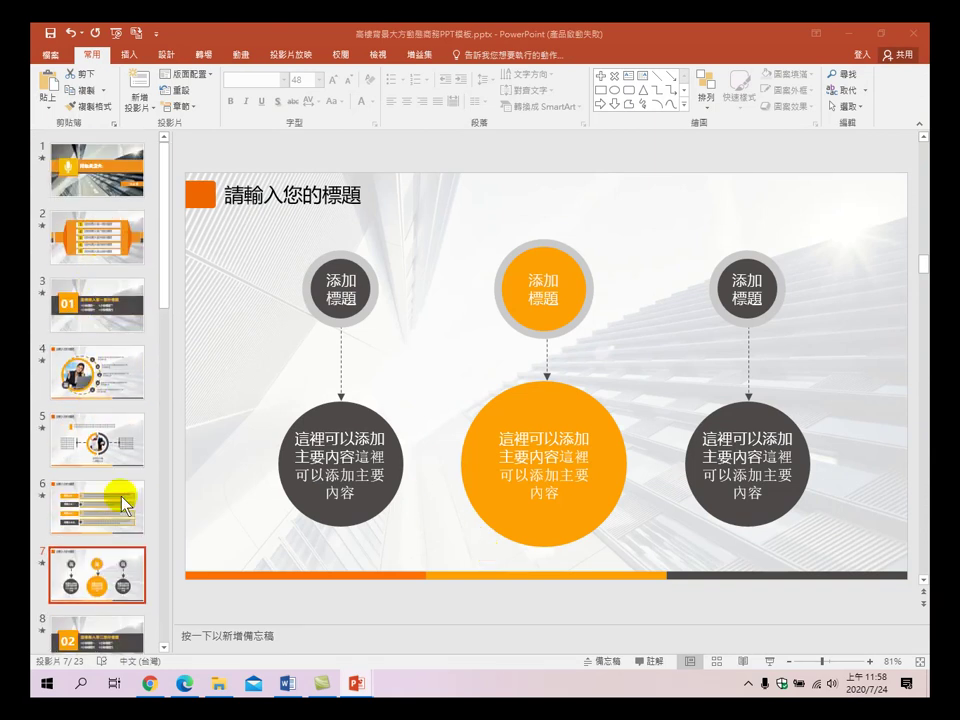
pyautogui.moveTo(352, 686)
pyautogui.click(300, 623)
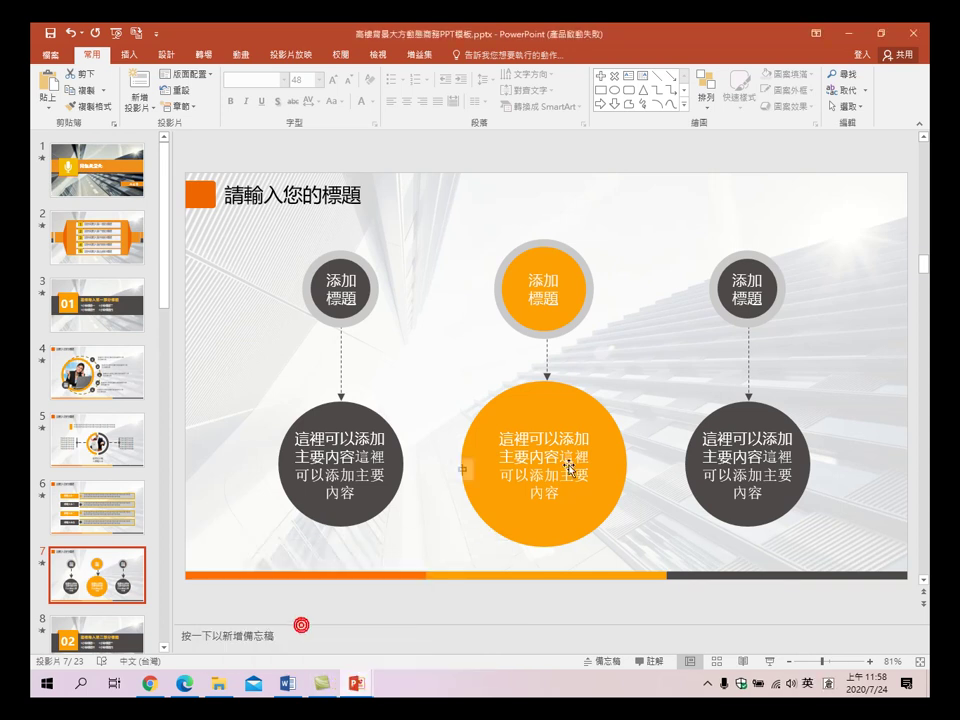
pyautogui.click(850, 35)
pyautogui.moveTo(354, 684)
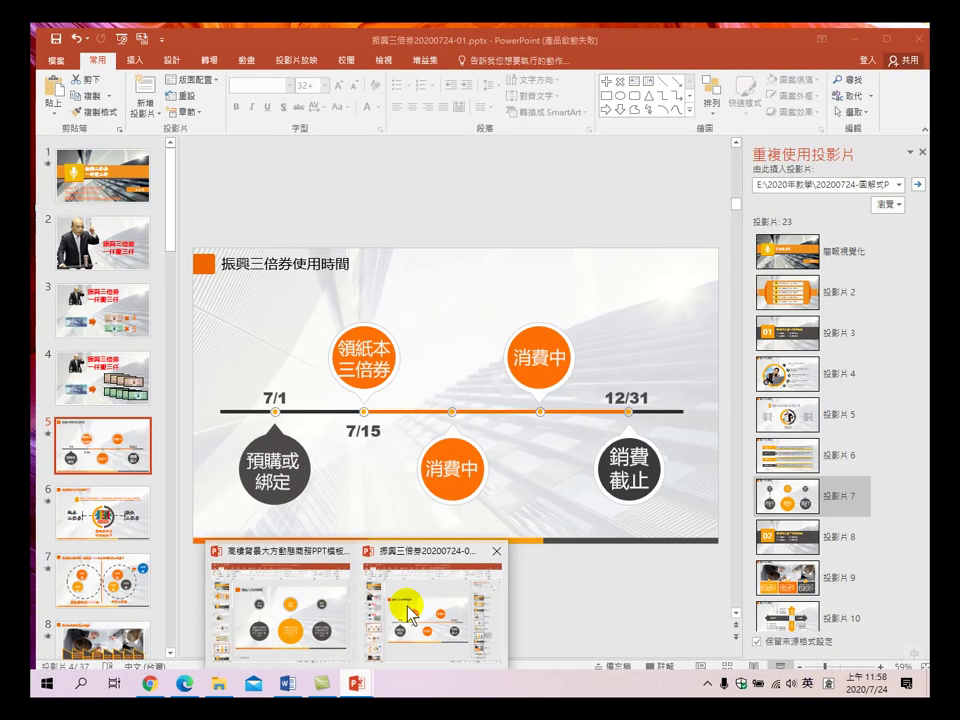
pyautogui.click(410, 613)
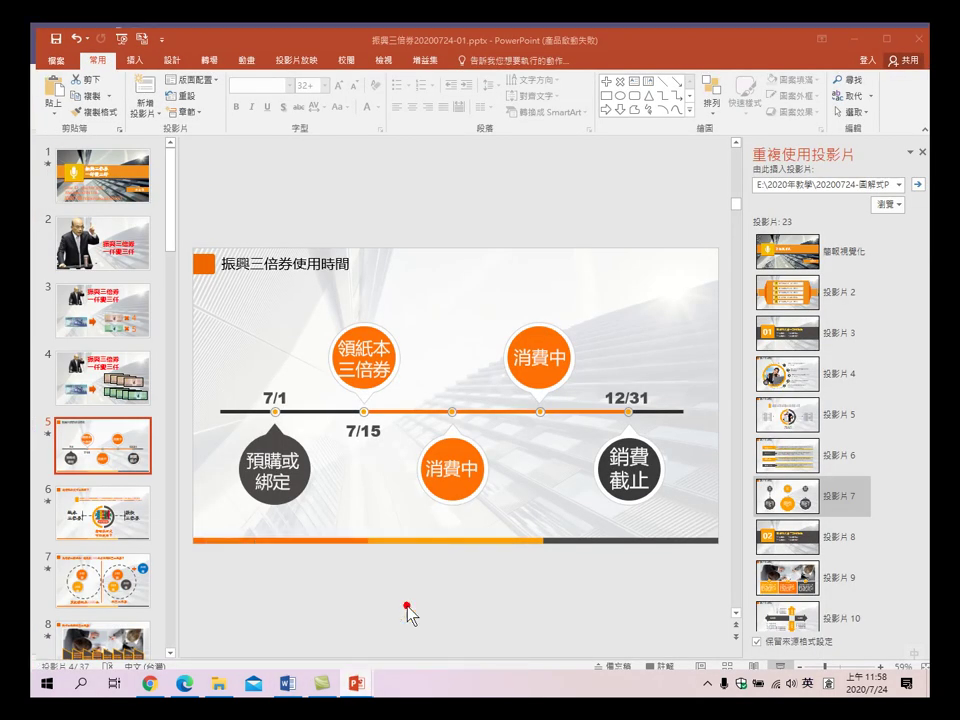
# - Correct the timeline circle's 銷費截止 to 消費截止 using Cangjie input
pyautogui.click(626, 460)
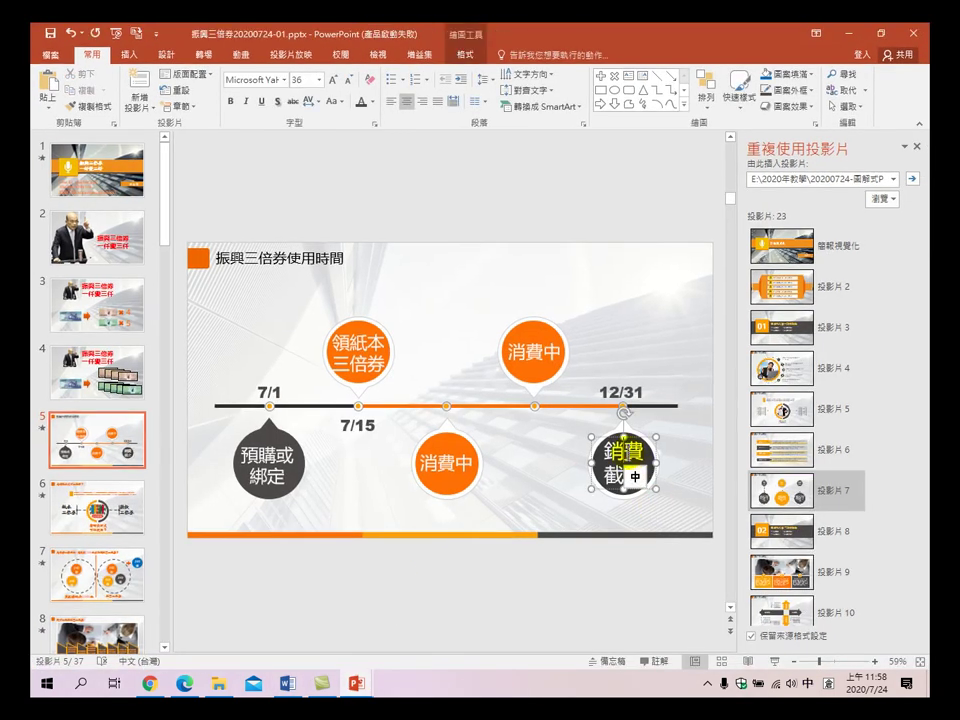
pyautogui.press('BackSpace')
pyautogui.write('ef')
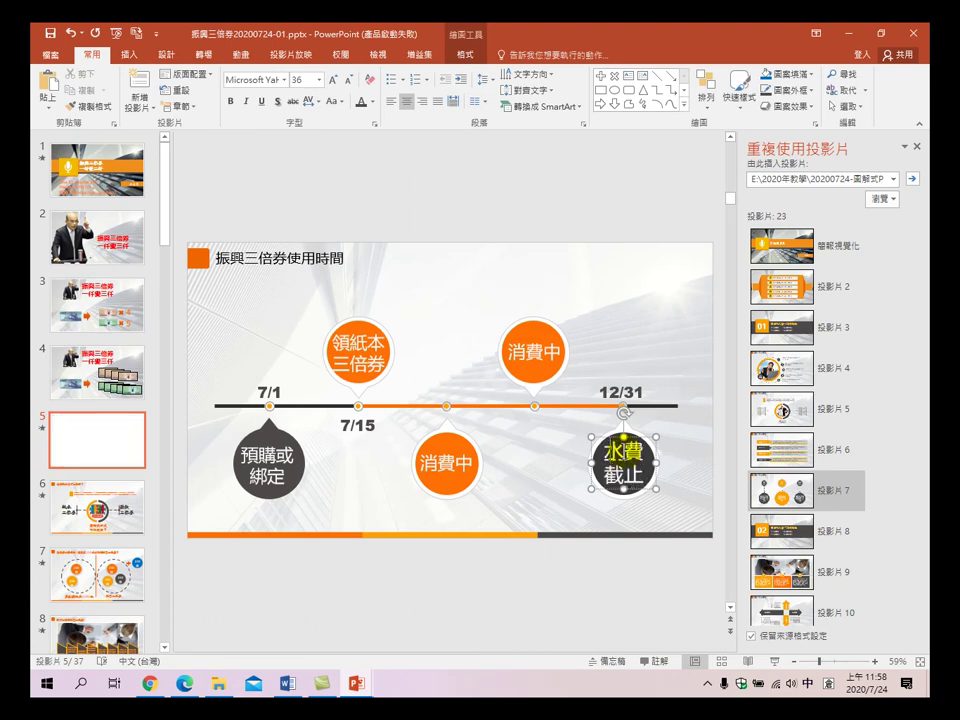
pyautogui.write('b')
pyautogui.press('space')
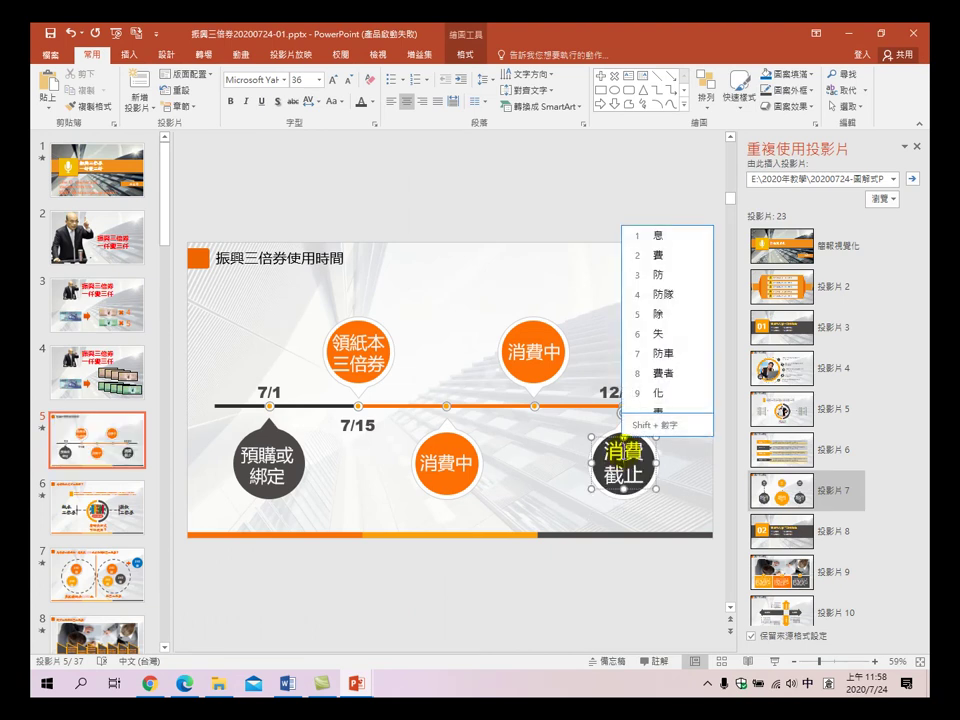
pyautogui.click(526, 176)
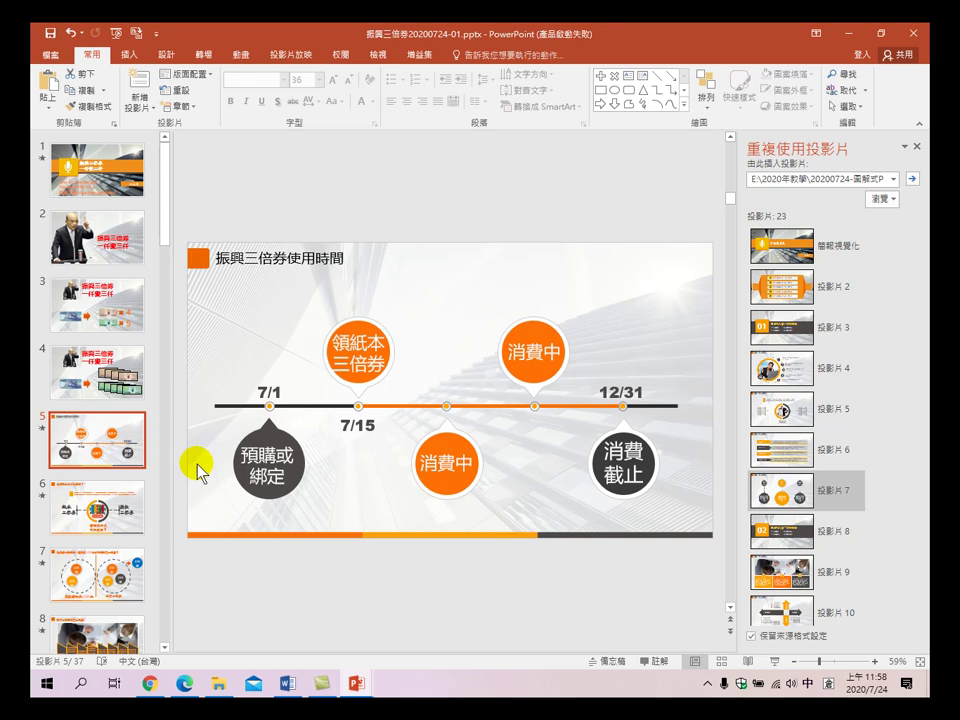
# - Rehearse the corrected timeline slide in slideshow from slide 5, then exit to editing
pyautogui.hotkey('shift', 'F5')
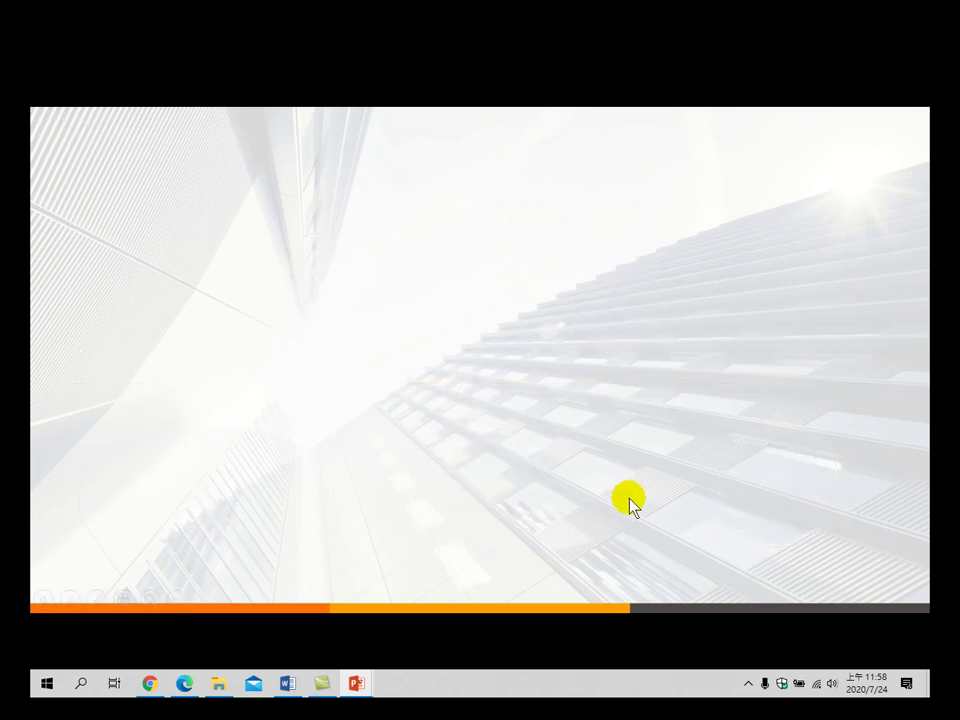
pyautogui.press('Left')
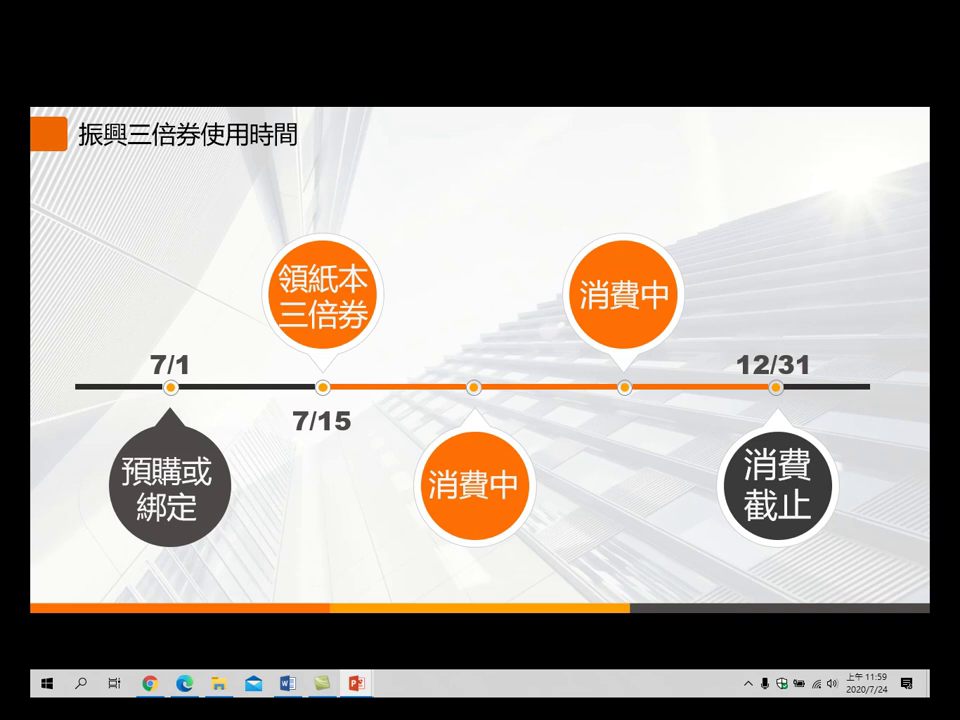
pyautogui.press('Right')
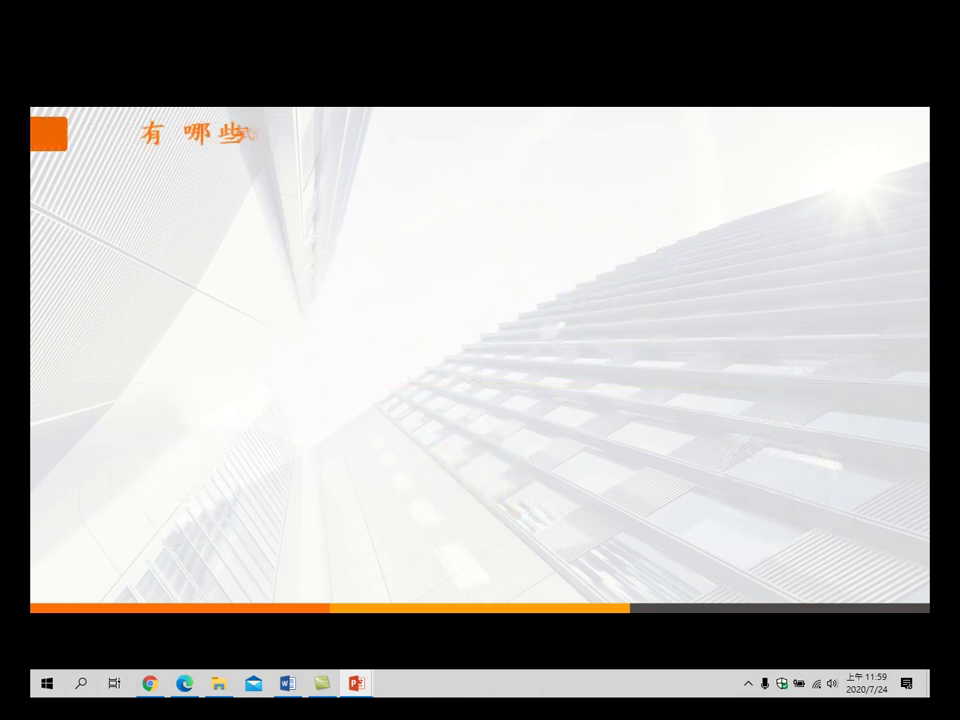
pyautogui.press('Right')
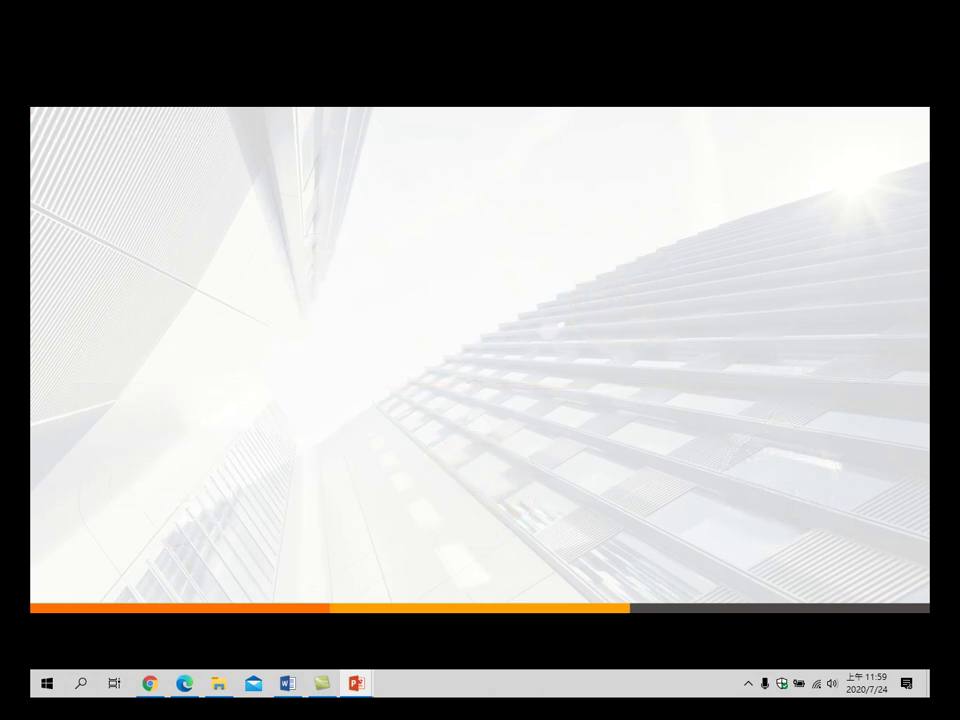
pyautogui.press('Right')
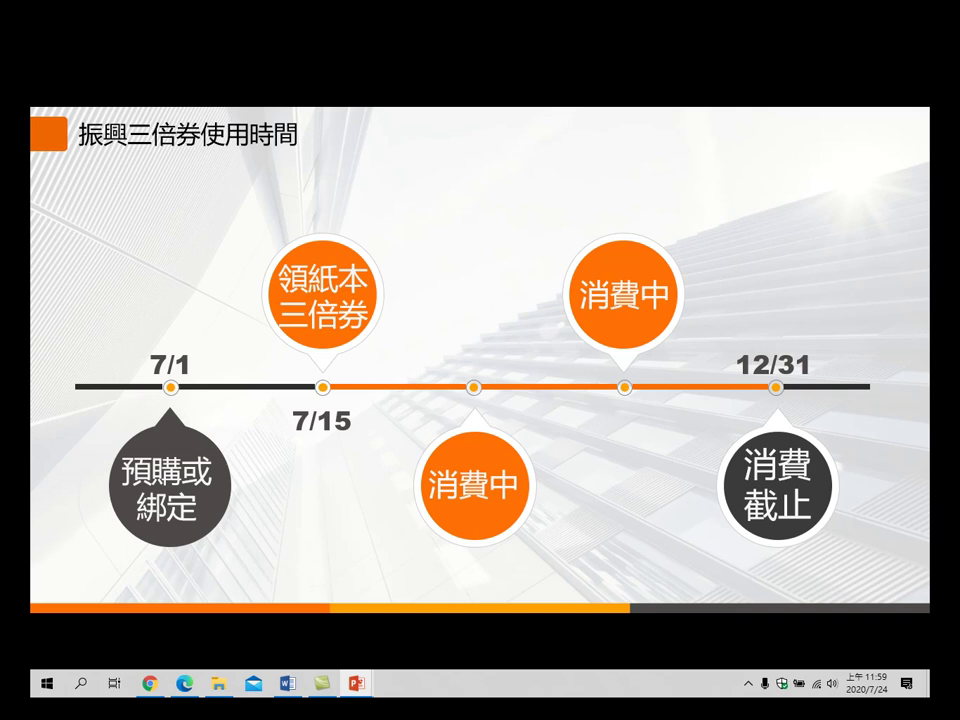
pyautogui.press('Right')
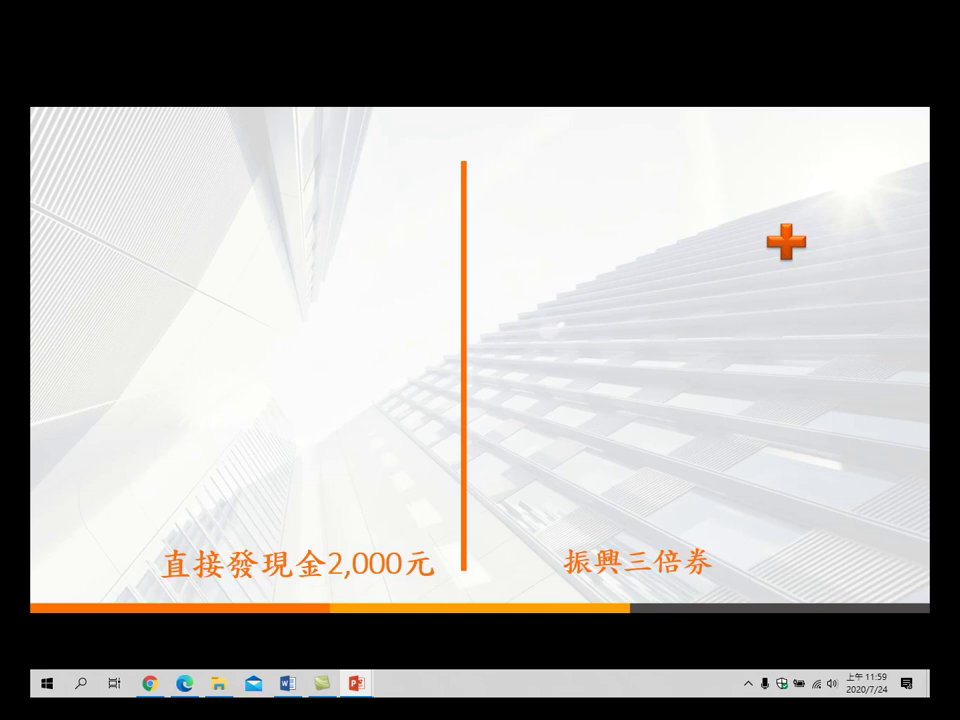
pyautogui.press('Escape')
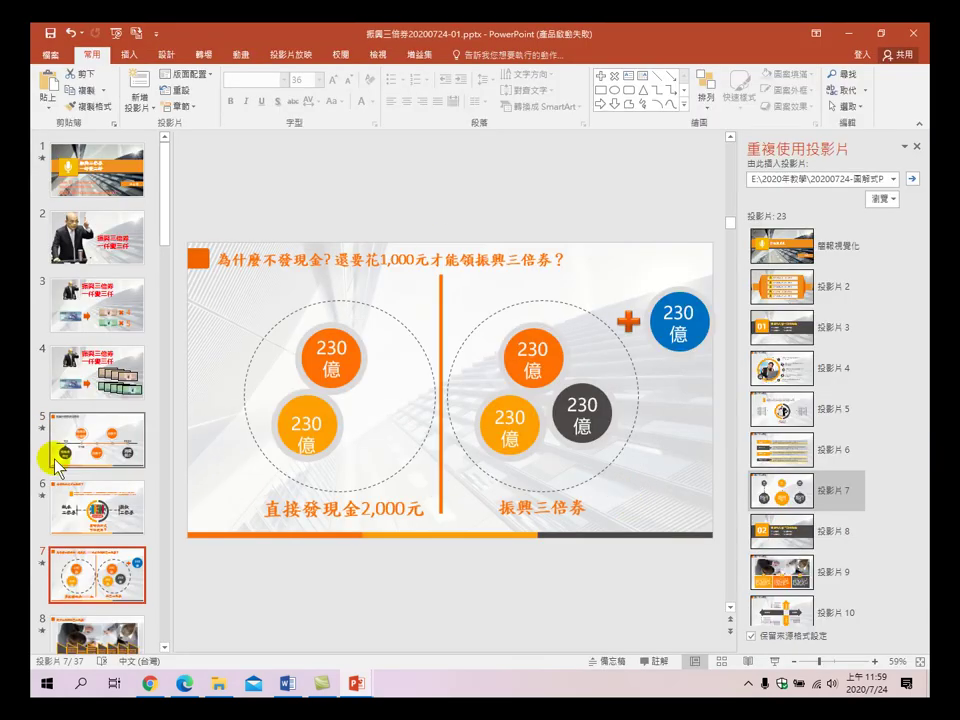
# - Check slides 6 and 5, then return to the 振興三倍券 一仟變三仟 title slide
pyautogui.click(76, 508)
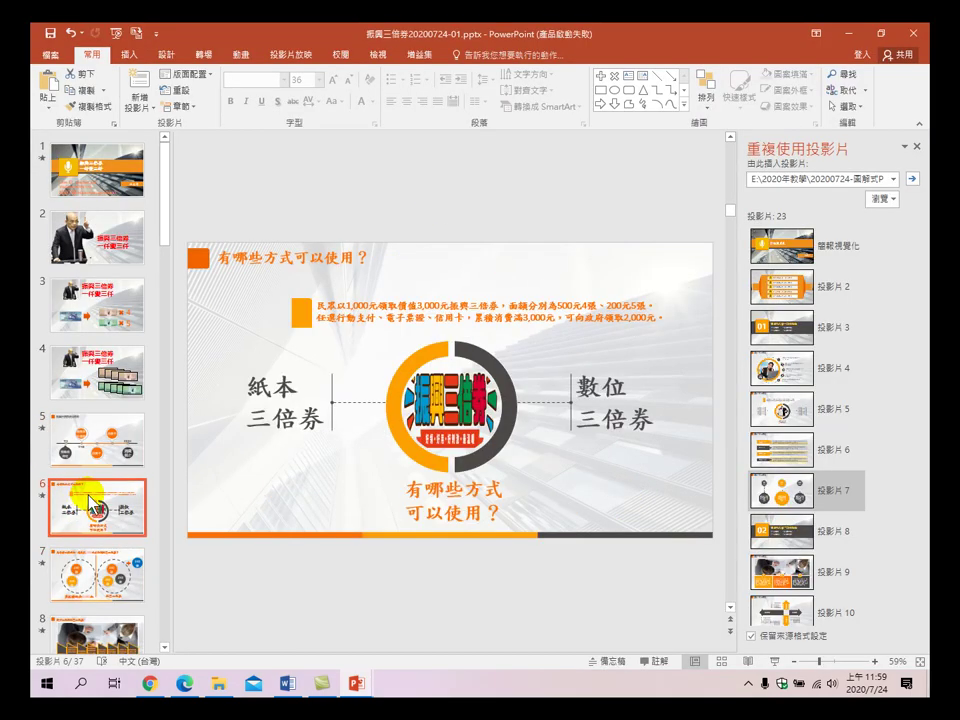
pyautogui.click(98, 440)
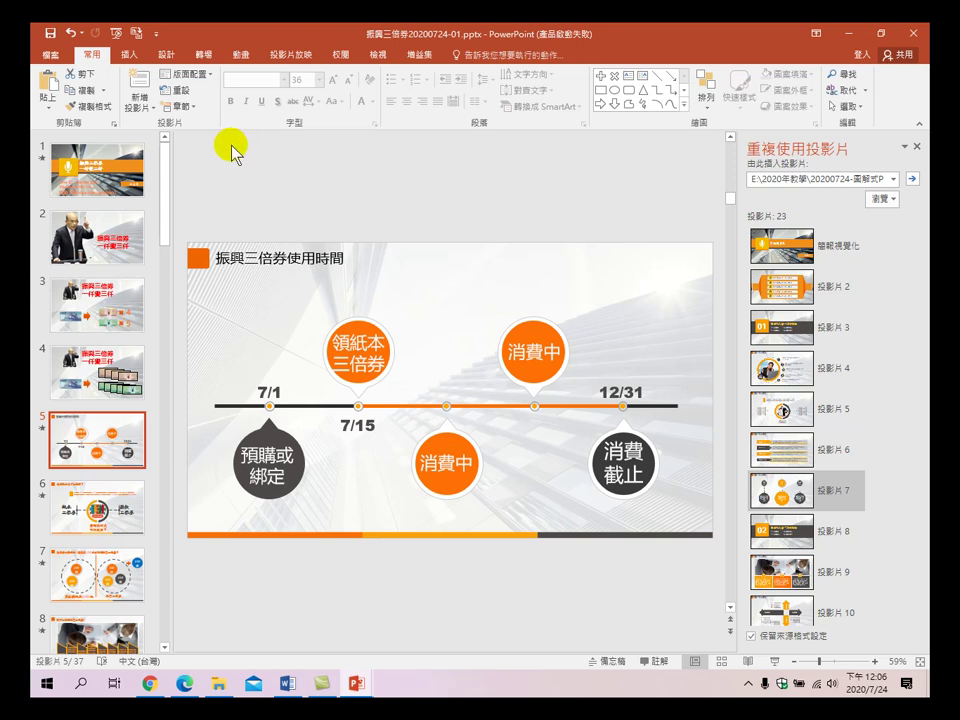
pyautogui.click(90, 160)
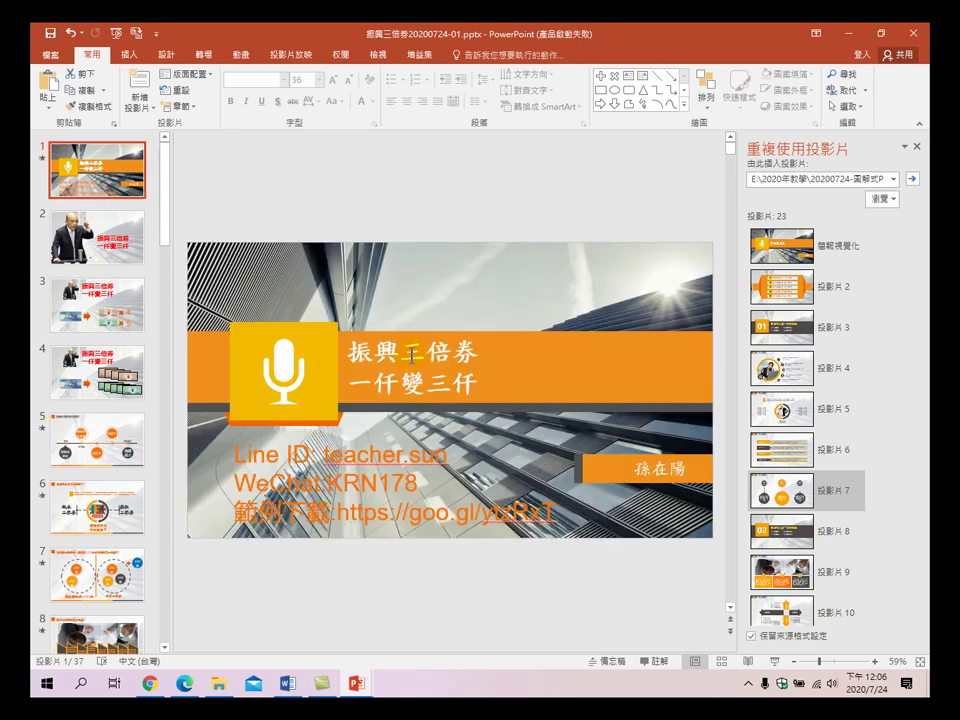